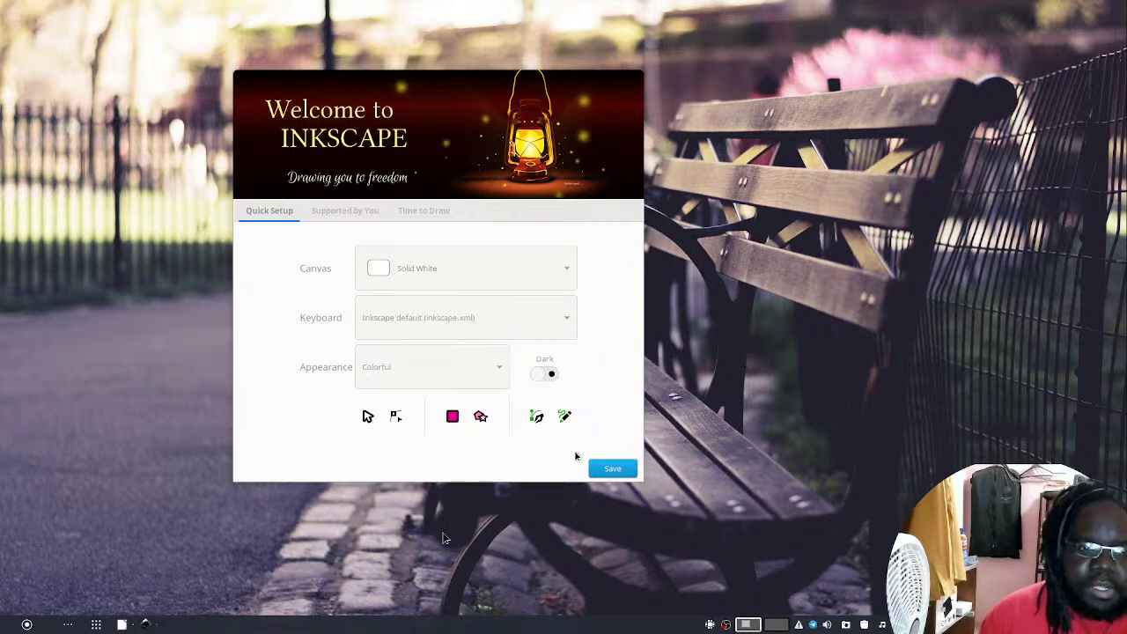
# Leave the welcome screen without loading a recent file and continue to an empty document
pyautogui.click(424, 210)
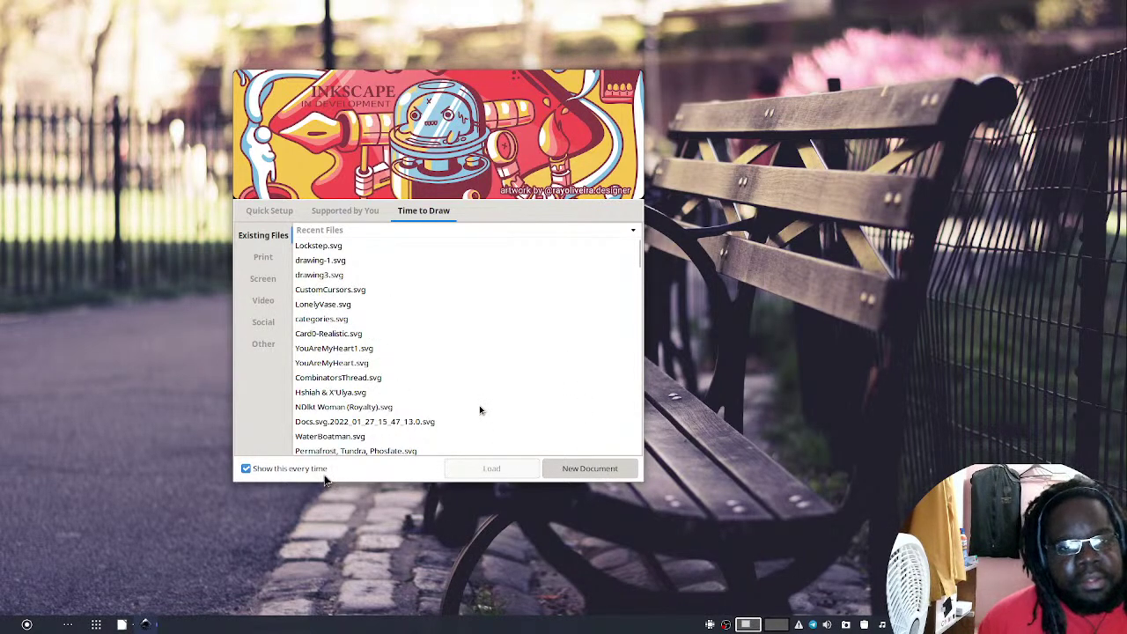
pyautogui.press('Escape')
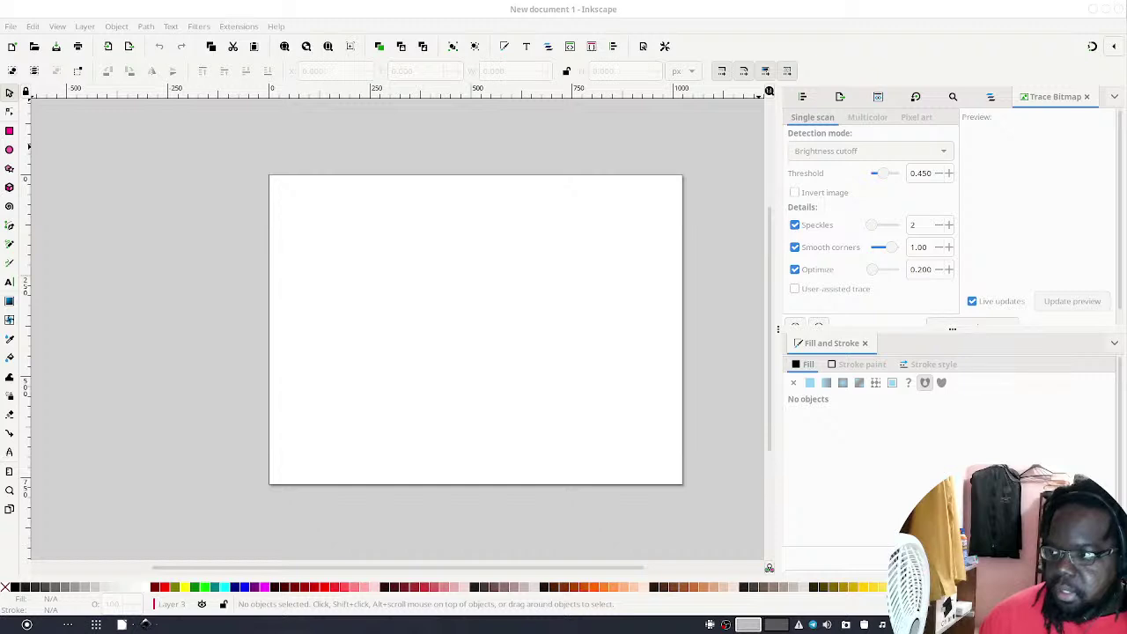
pyautogui.hotkey('alt', 'Tab')
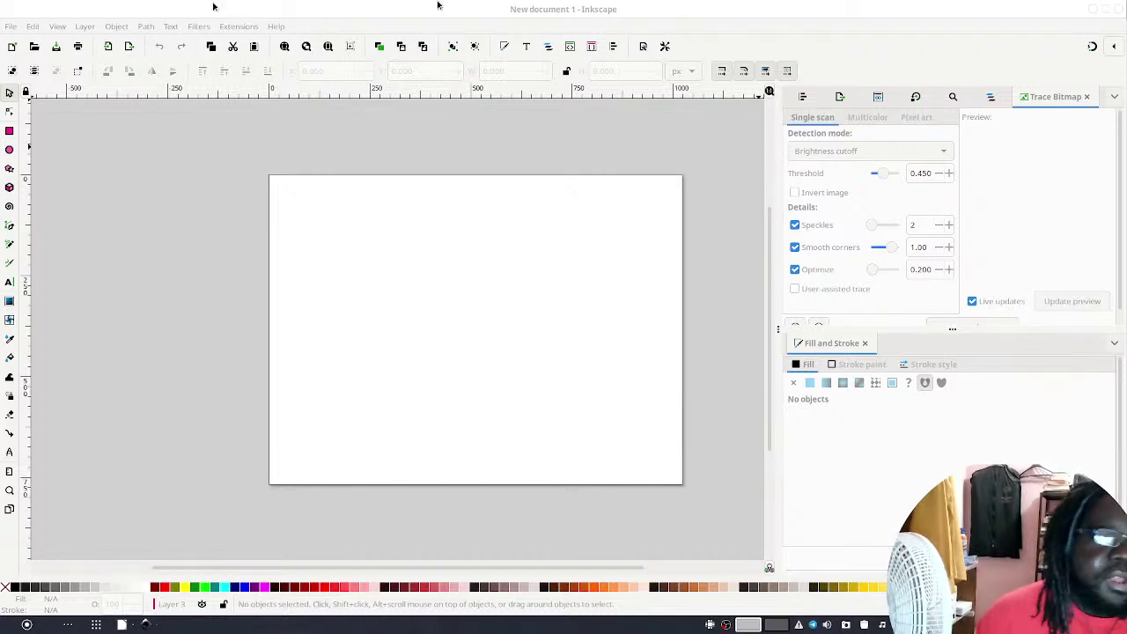
# Look through the Artwork folder and its Trapezium, Streams and Streams/Projects subfolders for the design file to open
pyautogui.click(34, 48)
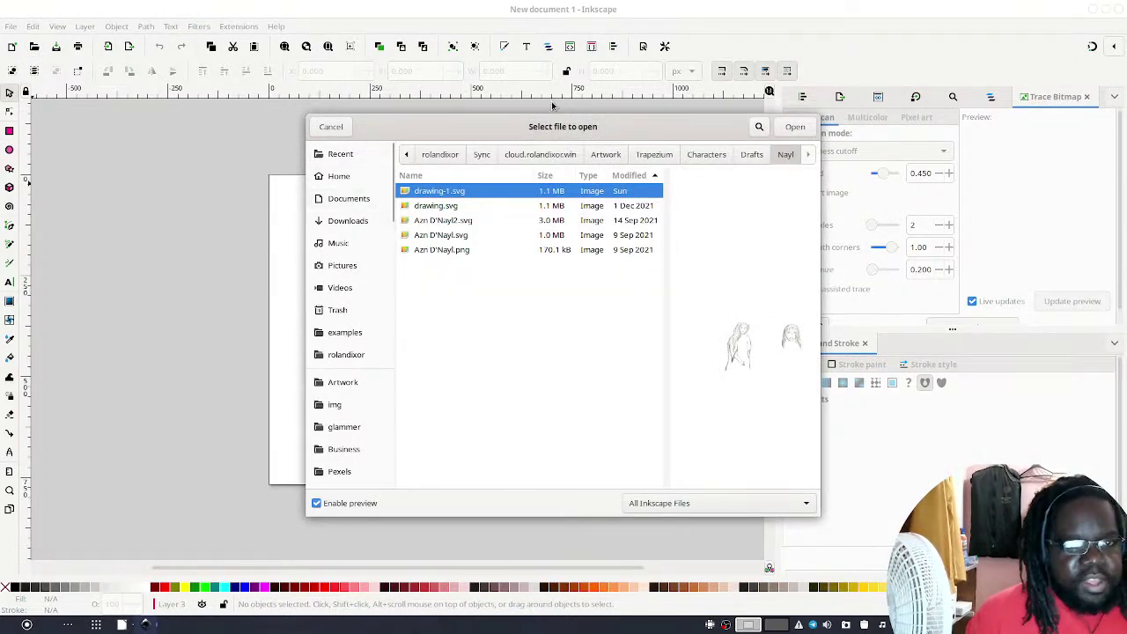
pyautogui.click(615, 155)
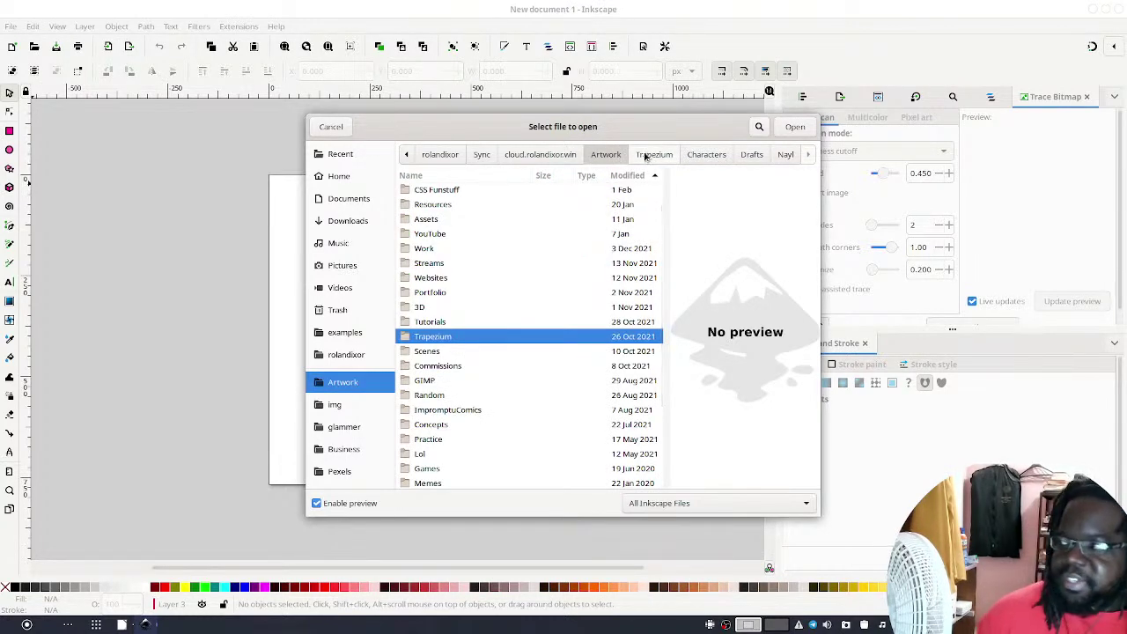
pyautogui.click(646, 155)
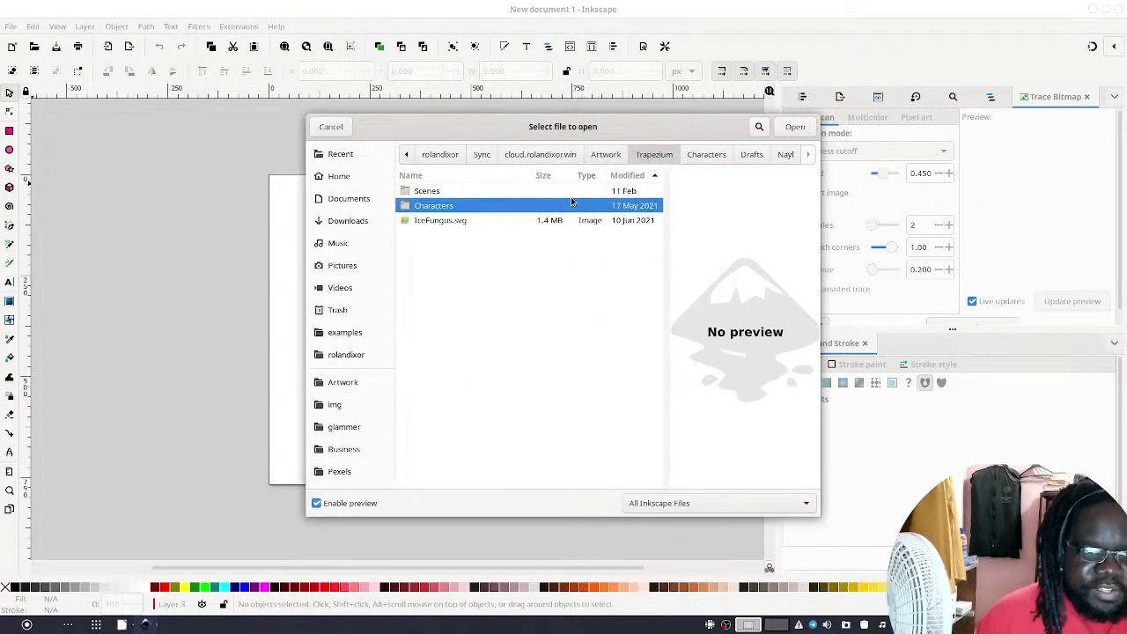
pyautogui.click(621, 152)
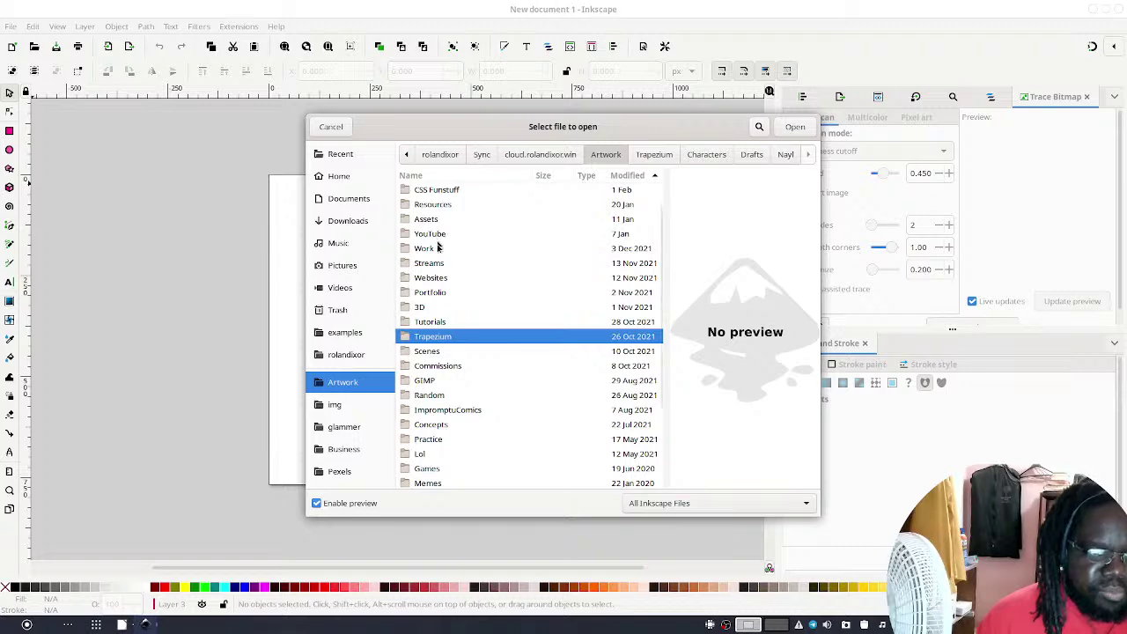
pyautogui.scroll(-3, 443, 258)
pyautogui.scroll(4, 443, 259)
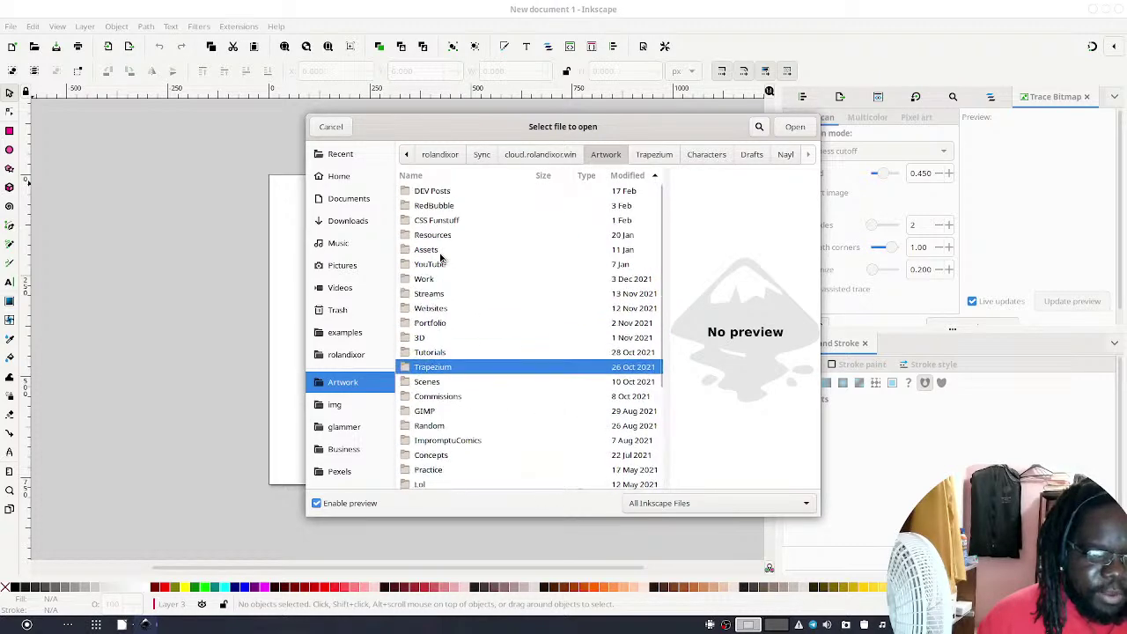
pyautogui.click(458, 298)
pyautogui.doubleClick(457, 302)
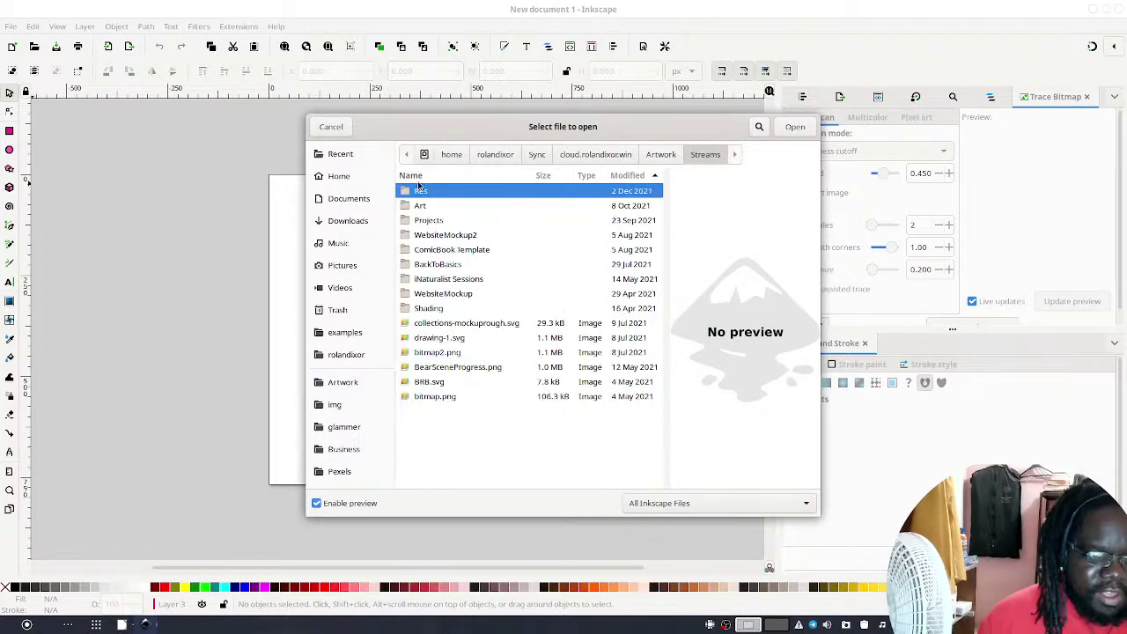
pyautogui.doubleClick(439, 220)
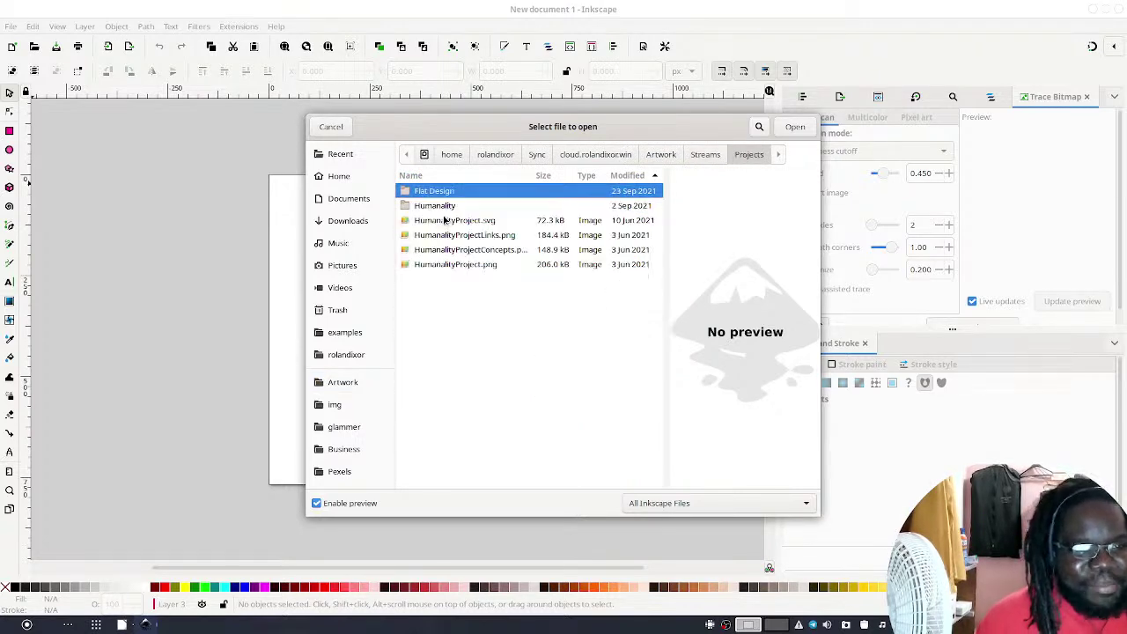
pyautogui.click(706, 154)
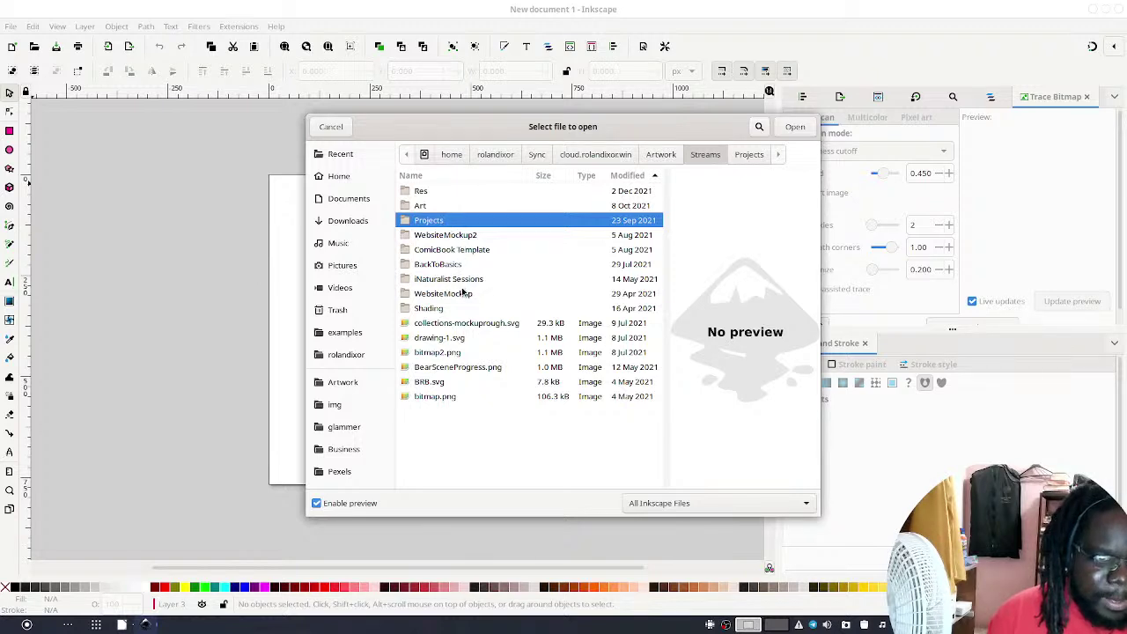
pyautogui.doubleClick(477, 220)
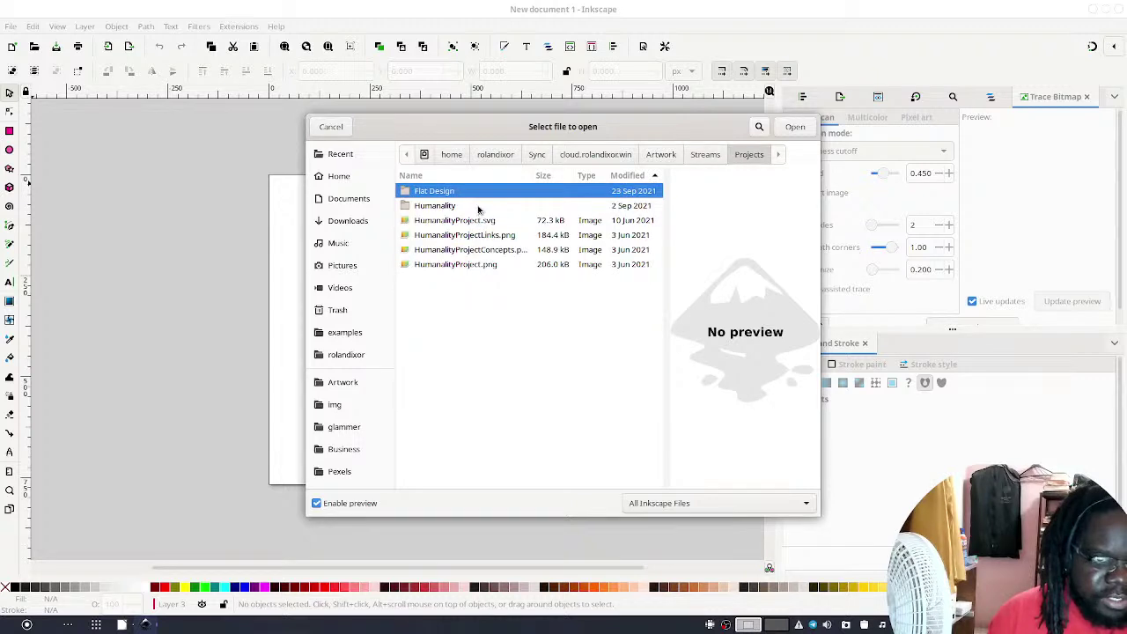
pyautogui.click(713, 162)
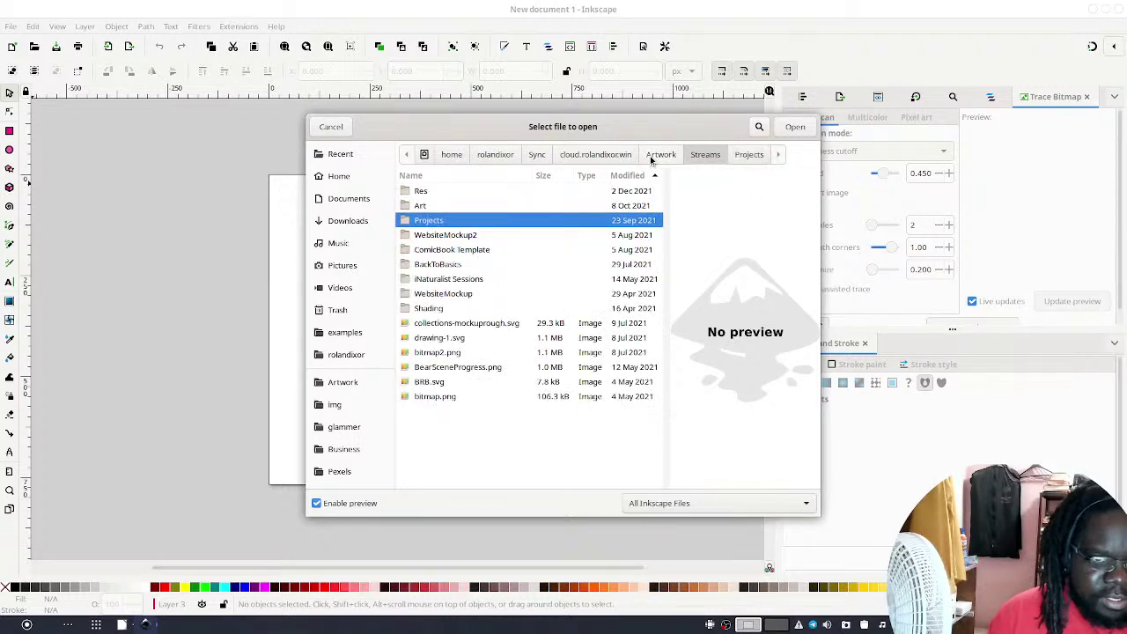
pyautogui.click(653, 157)
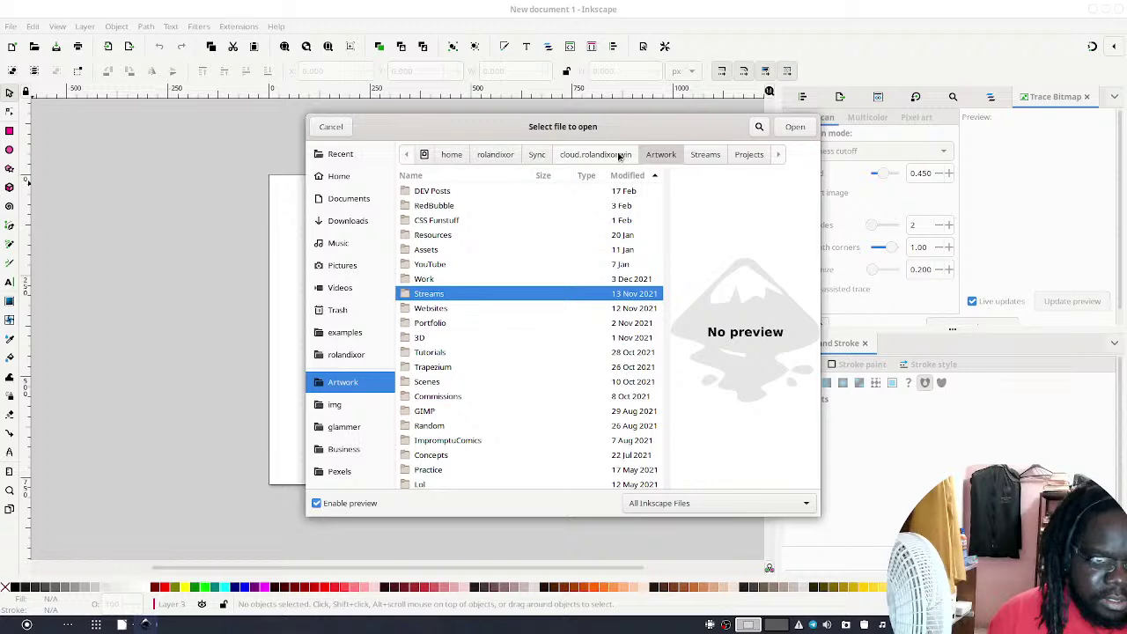
# Browse the parent cloud sync folder and go to the Streams folder inside Websites
pyautogui.click(621, 156)
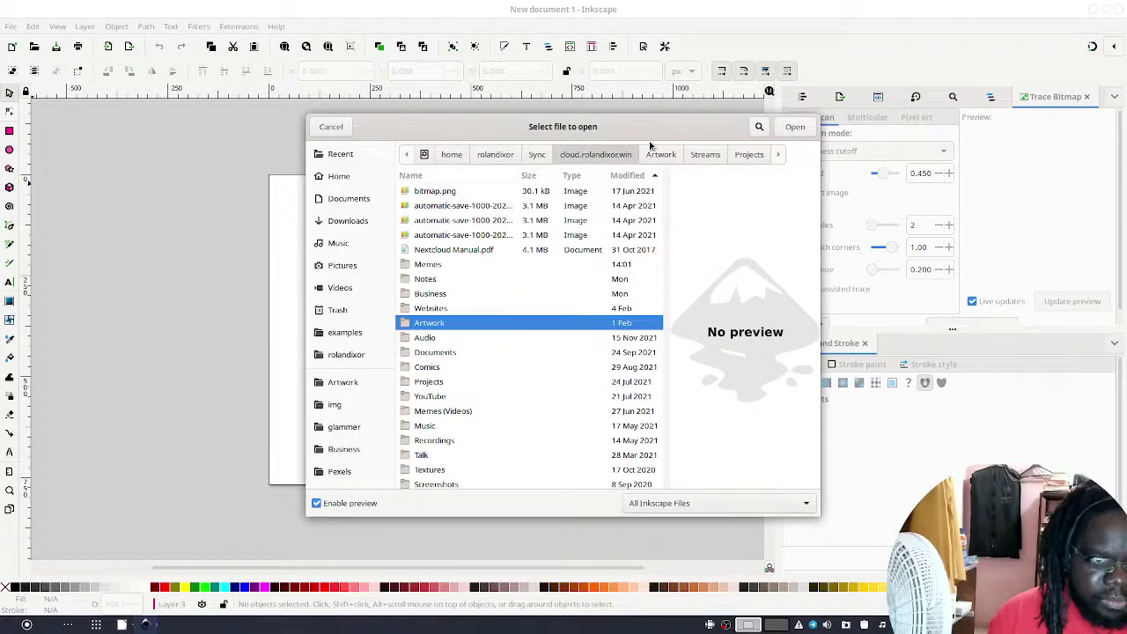
pyautogui.scroll(-5, 478, 344)
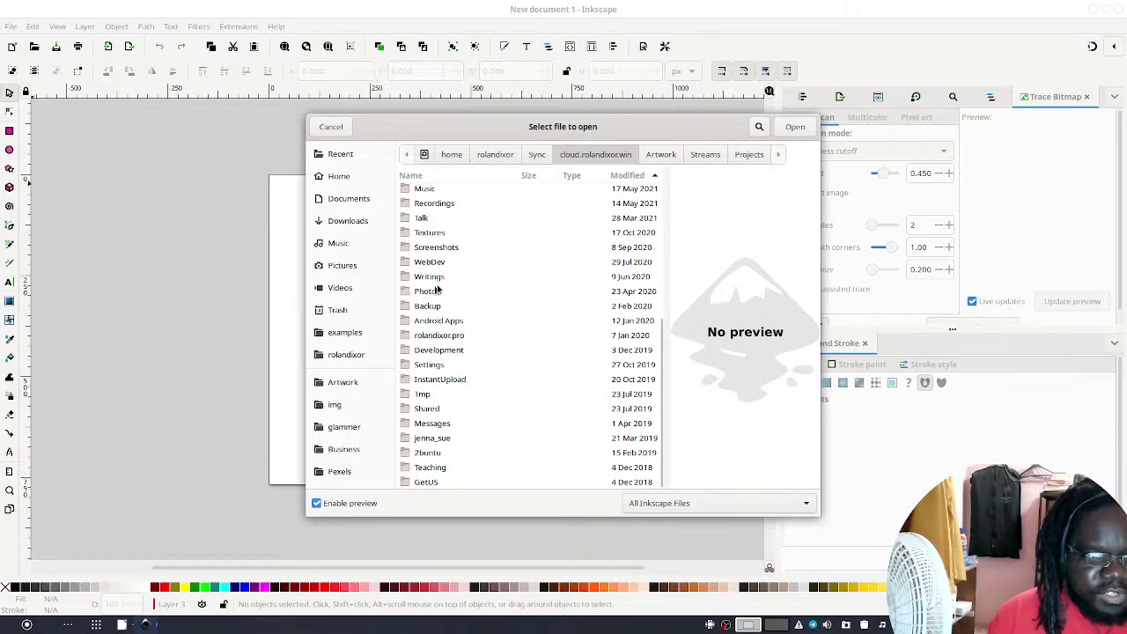
pyautogui.scroll(5, 440, 264)
pyautogui.scroll(-2, 445, 282)
pyautogui.scroll(-4, 444, 282)
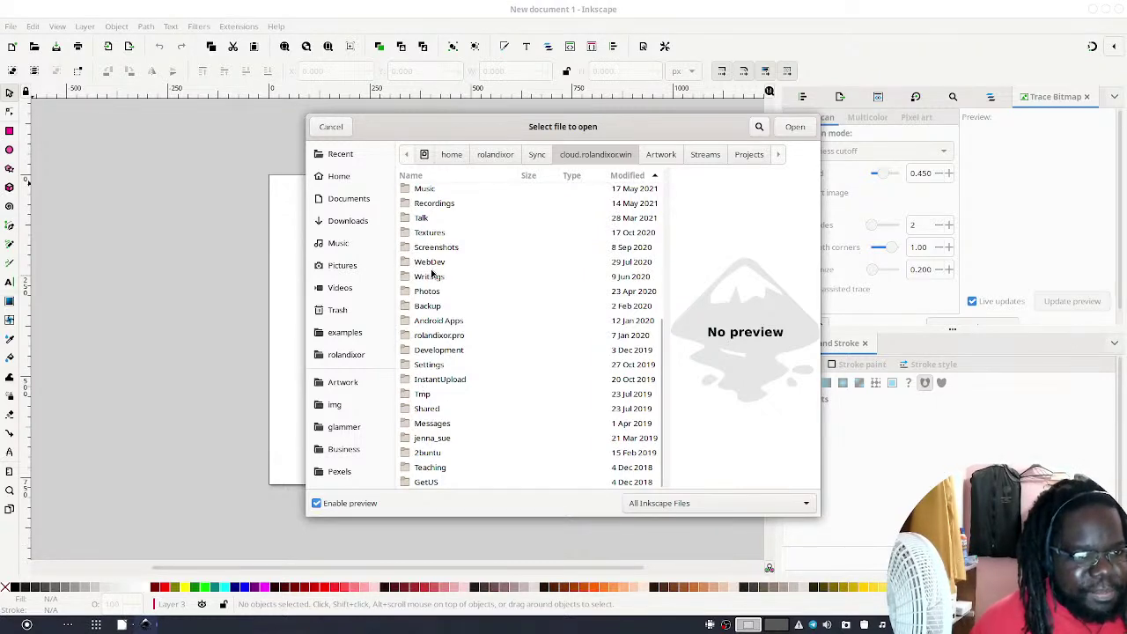
pyautogui.scroll(5, 441, 280)
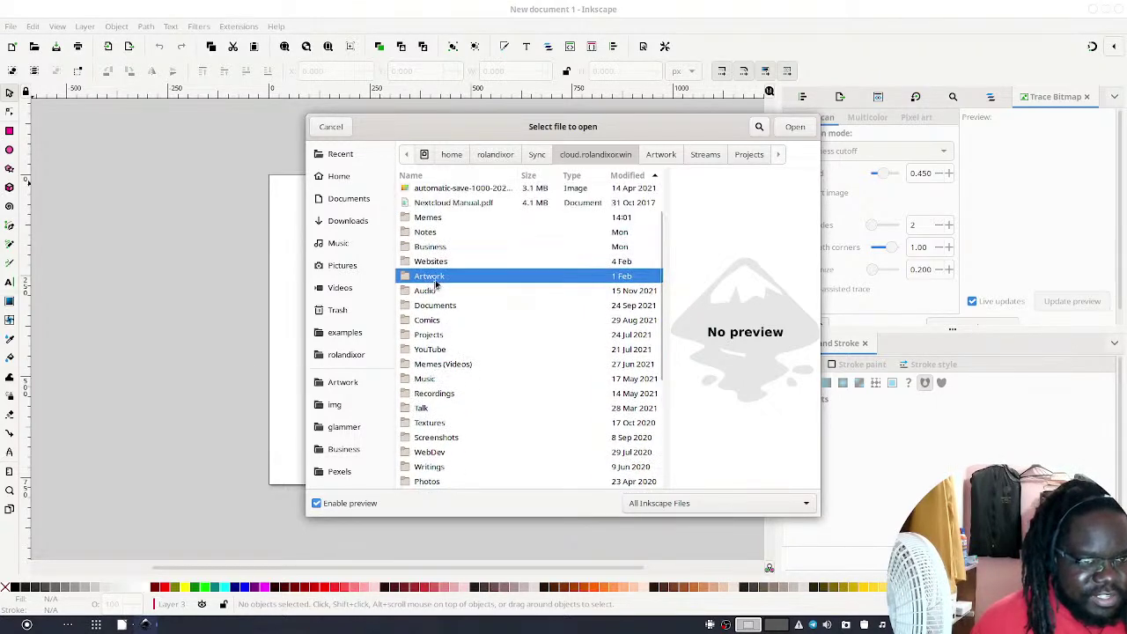
pyautogui.doubleClick(457, 262)
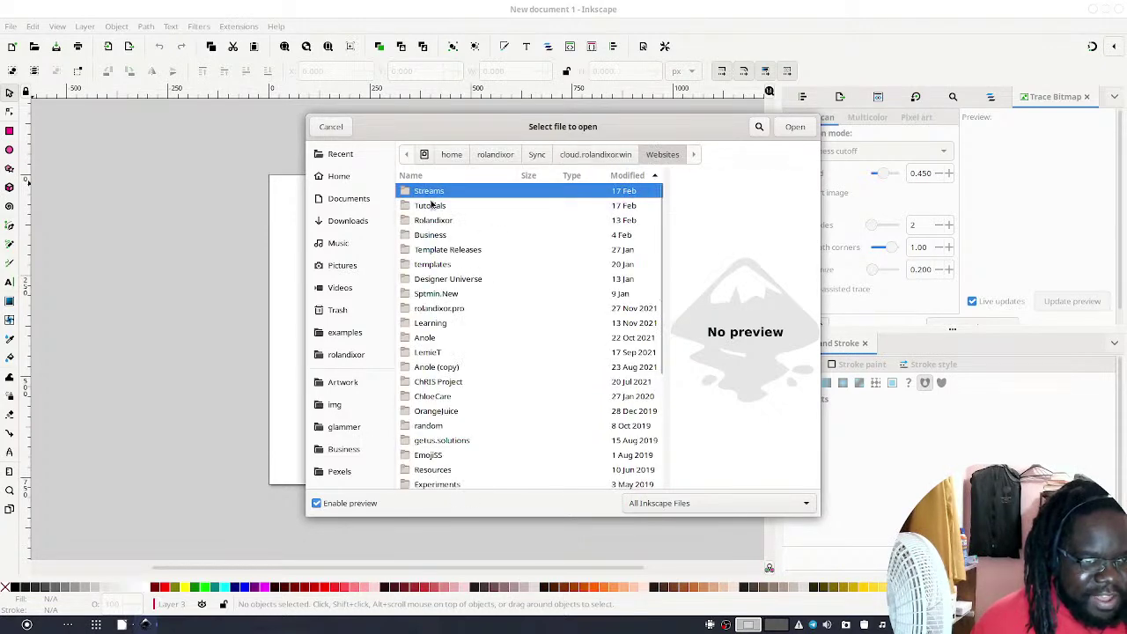
pyautogui.doubleClick(432, 196)
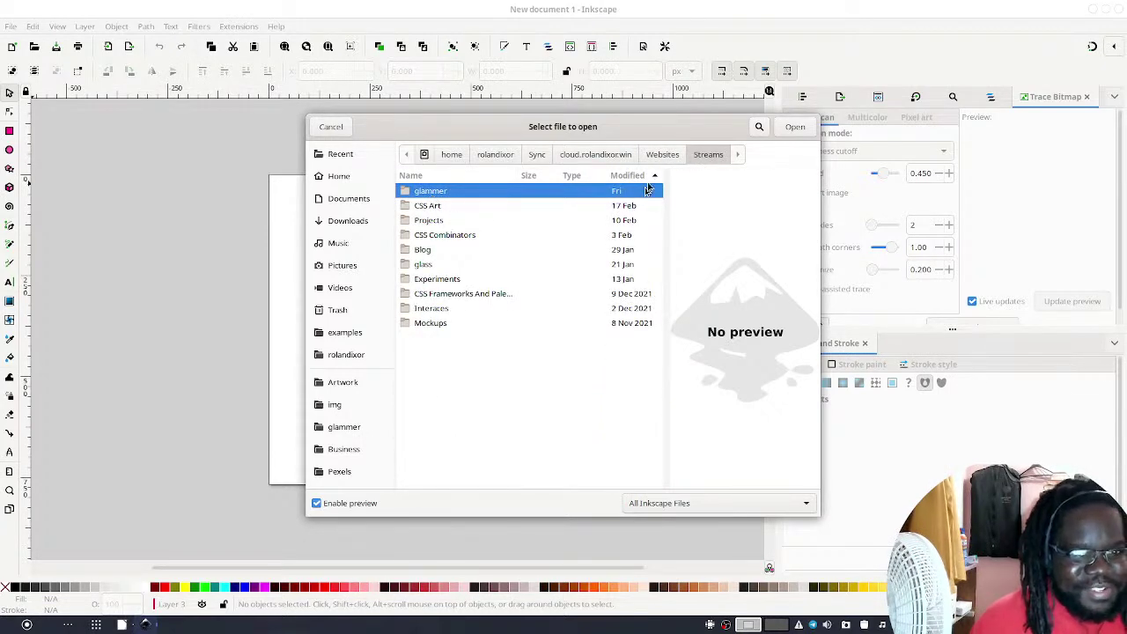
pyautogui.click(679, 157)
pyautogui.click(703, 155)
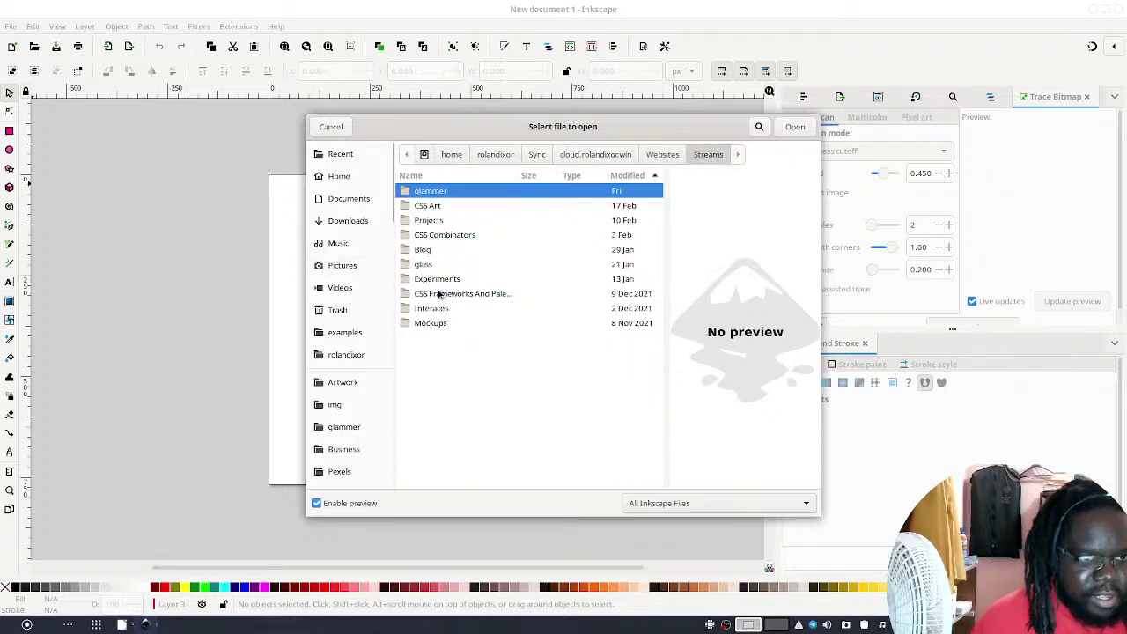
# Open Option0.svg from the Mockup folder of the Up N' Cutting project under Projects
pyautogui.doubleClick(433, 221)
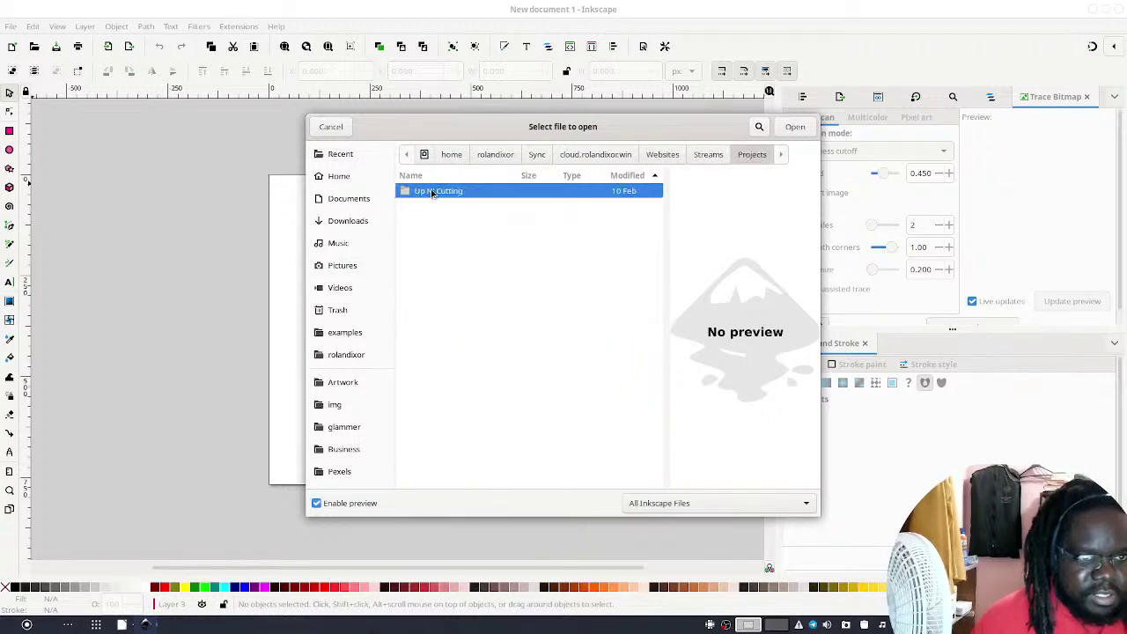
pyautogui.doubleClick(430, 190)
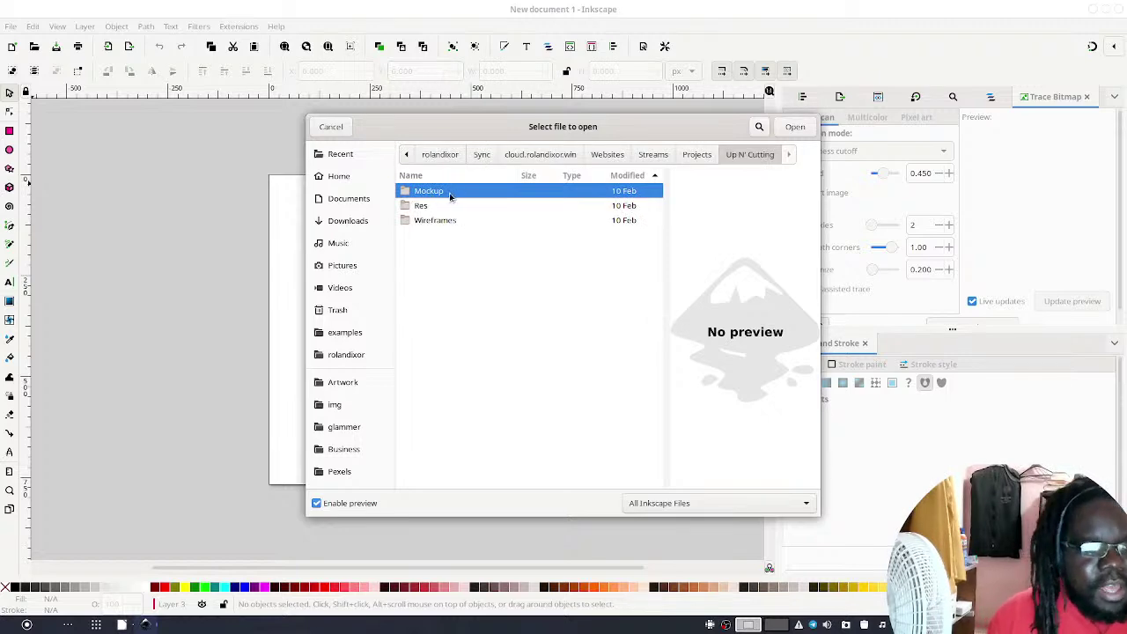
pyautogui.doubleClick(450, 194)
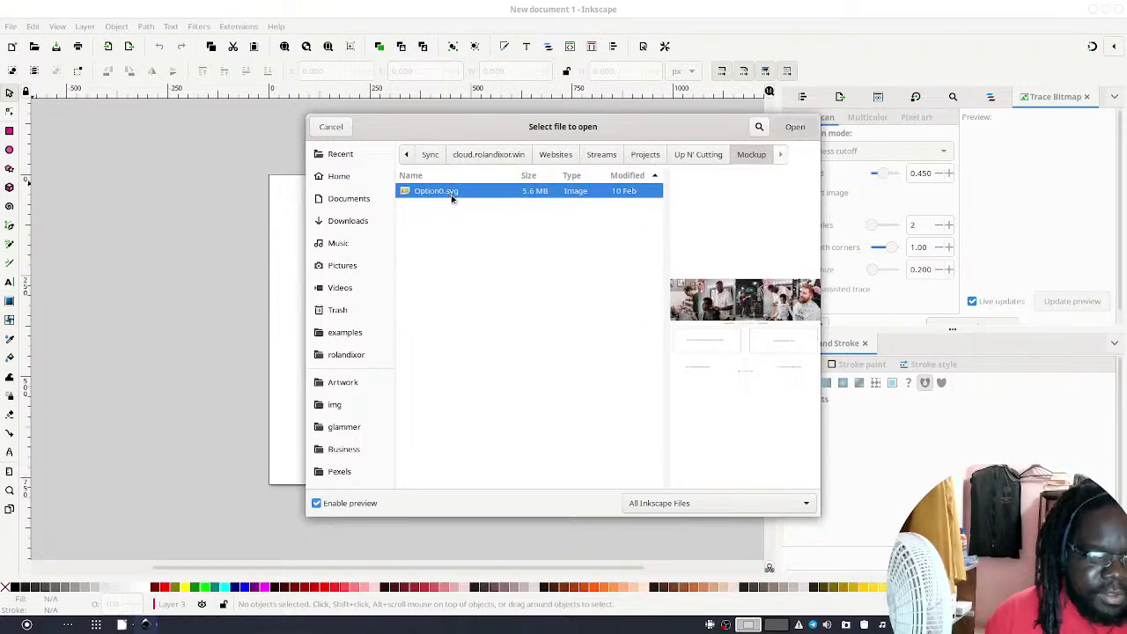
pyautogui.doubleClick(450, 194)
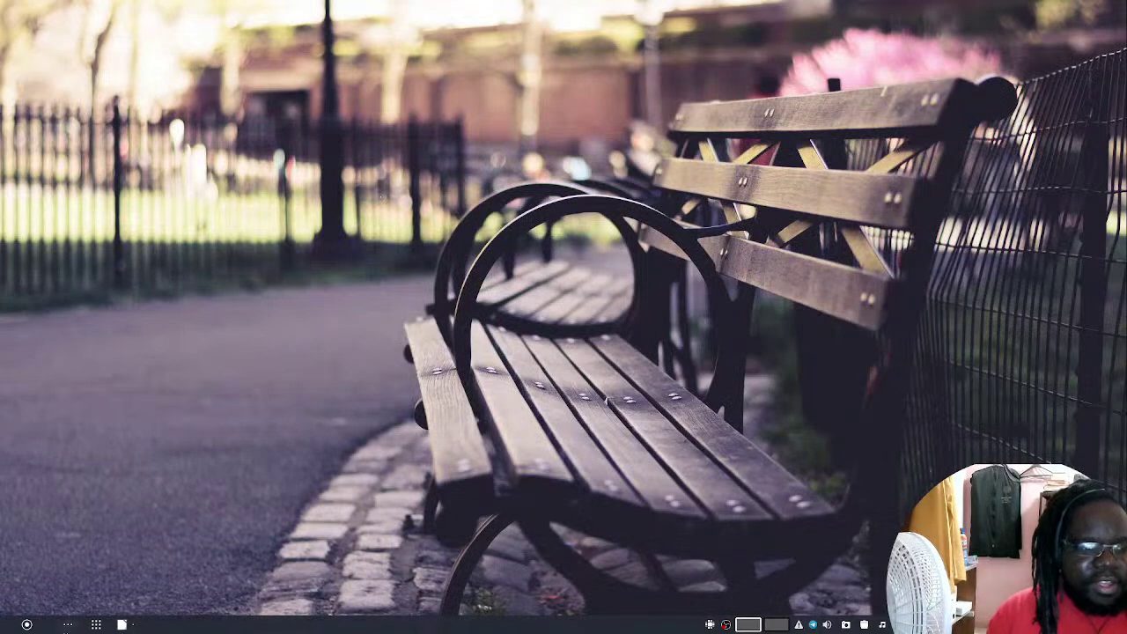
pyautogui.click(26, 625)
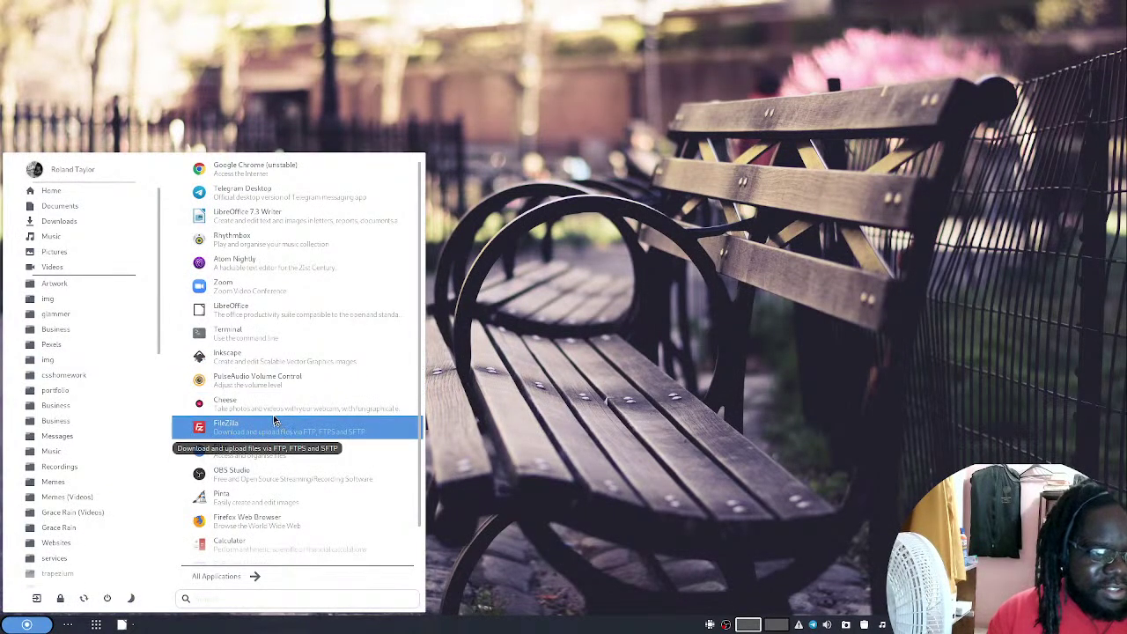
pyautogui.scroll(-1, 265, 423)
pyautogui.click(460, 360)
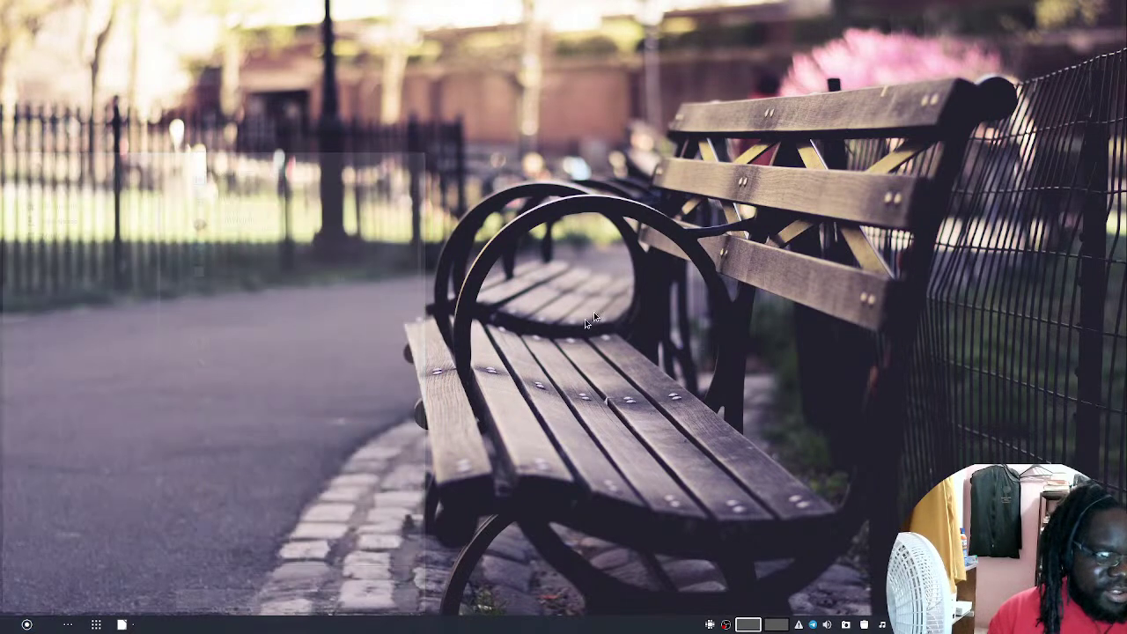
# Launch Inkscape again through the desktop search
pyautogui.hotkey('ctrl', 'space')
pyautogui.write('u')
pyautogui.press('BackSpace')
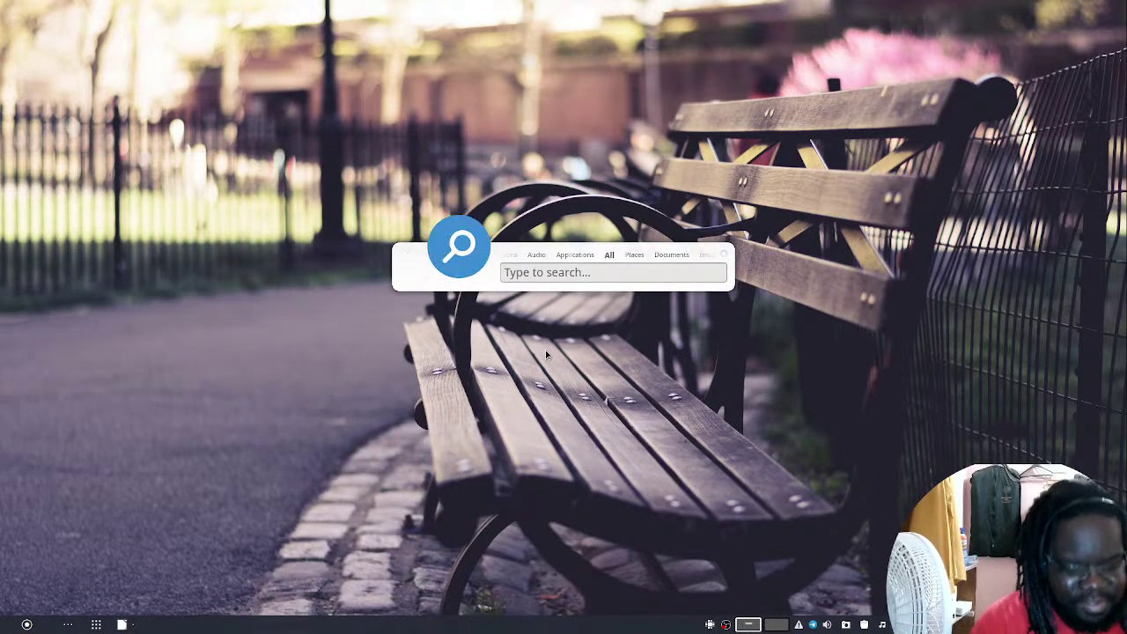
pyautogui.write('kdenlive')
pyautogui.press('Return')
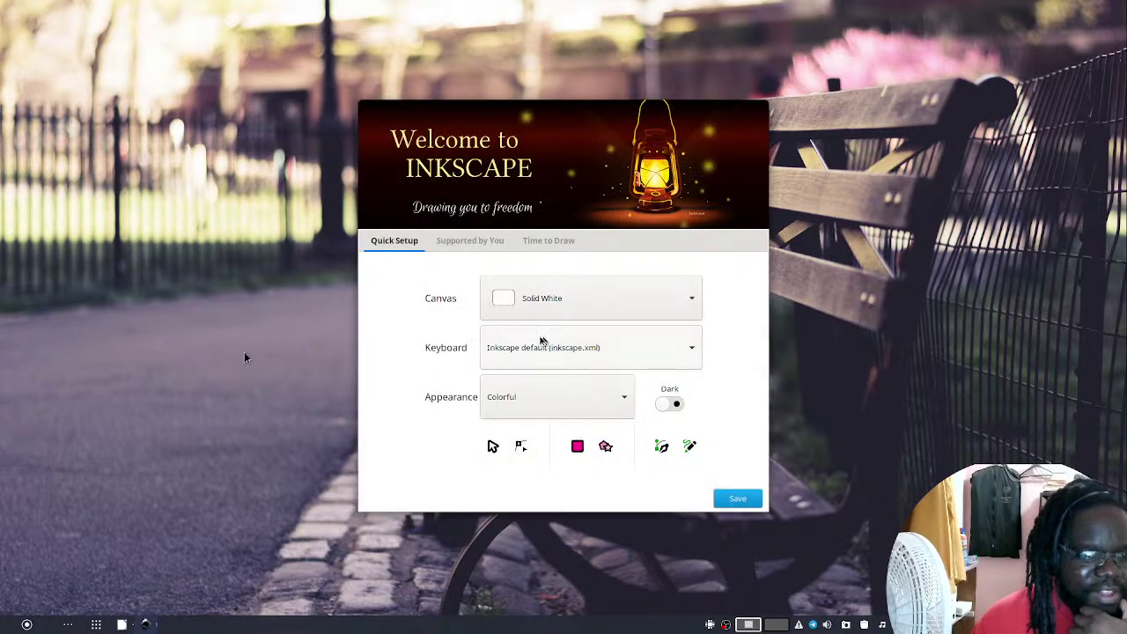
# Load Option0.svg from the recent files on the welcome screen
pyautogui.click(568, 246)
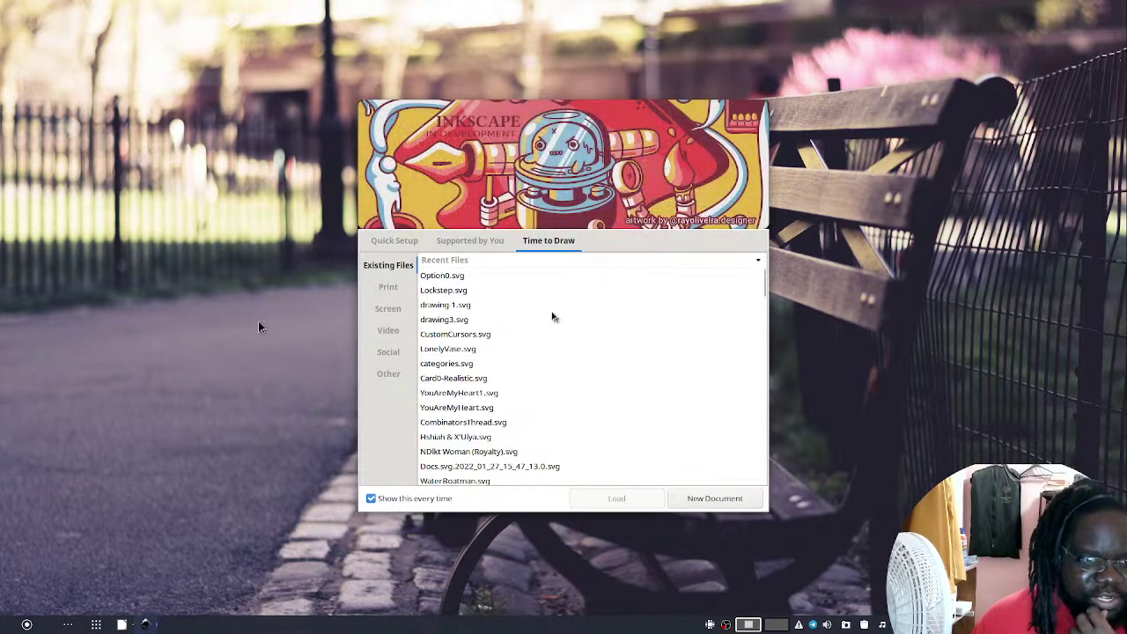
pyautogui.click(476, 275)
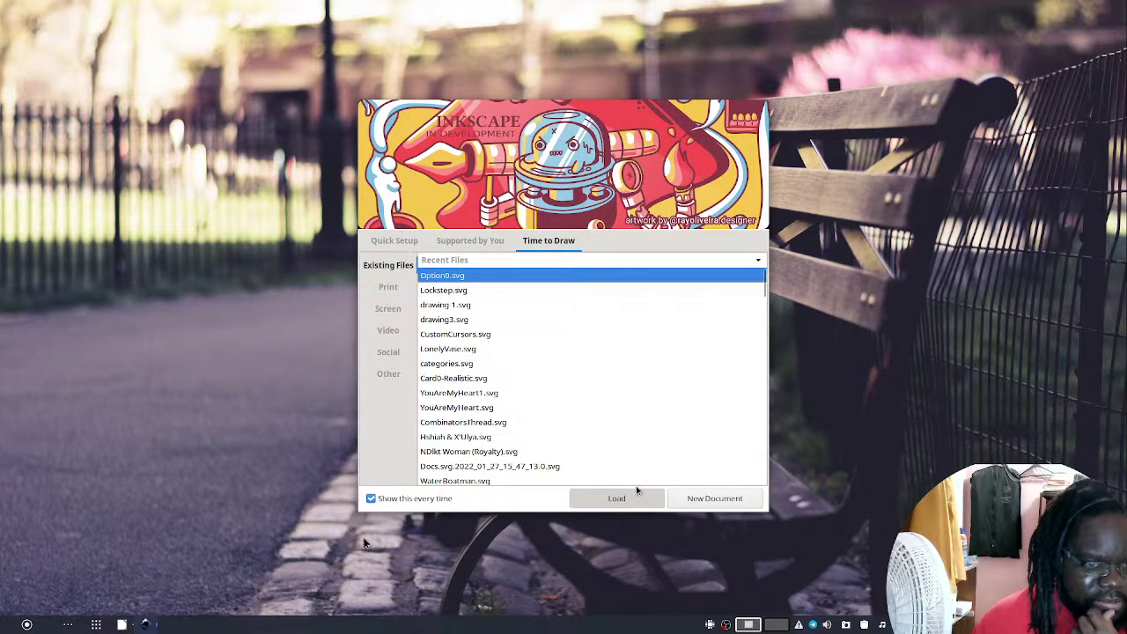
pyautogui.click(637, 491)
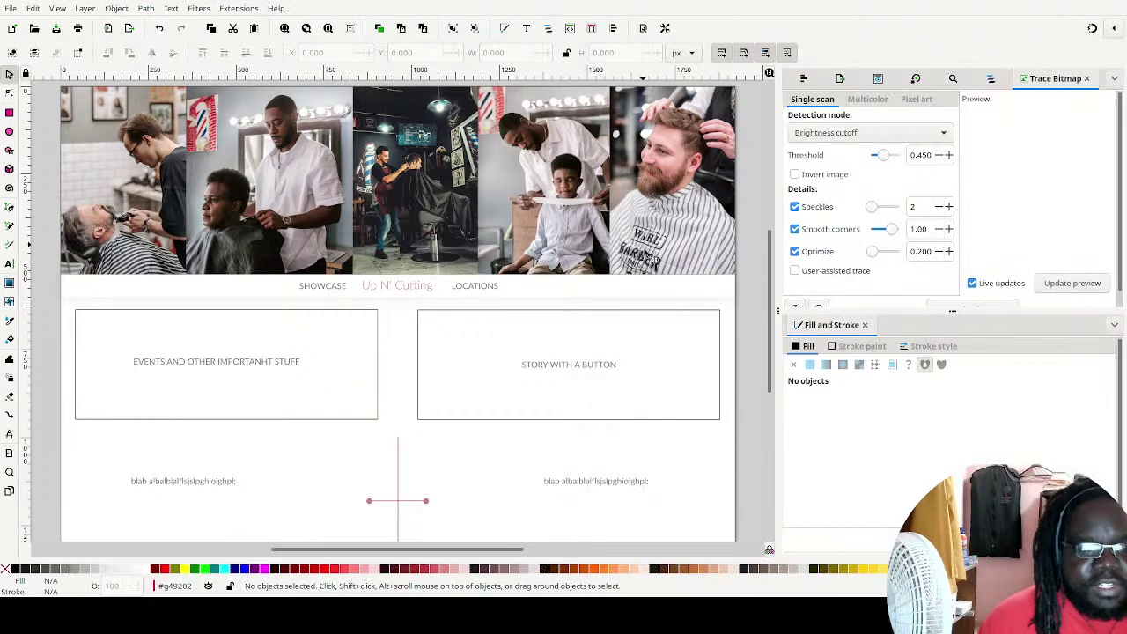
# Examine the Up N' Cutting page mockup, from the header photos and navigation down to the empty lower area
pyautogui.scroll(-5, 647, 253)
pyautogui.scroll(3, 646, 253)
pyautogui.scroll(-2, 646, 253)
pyautogui.scroll(2, 646, 252)
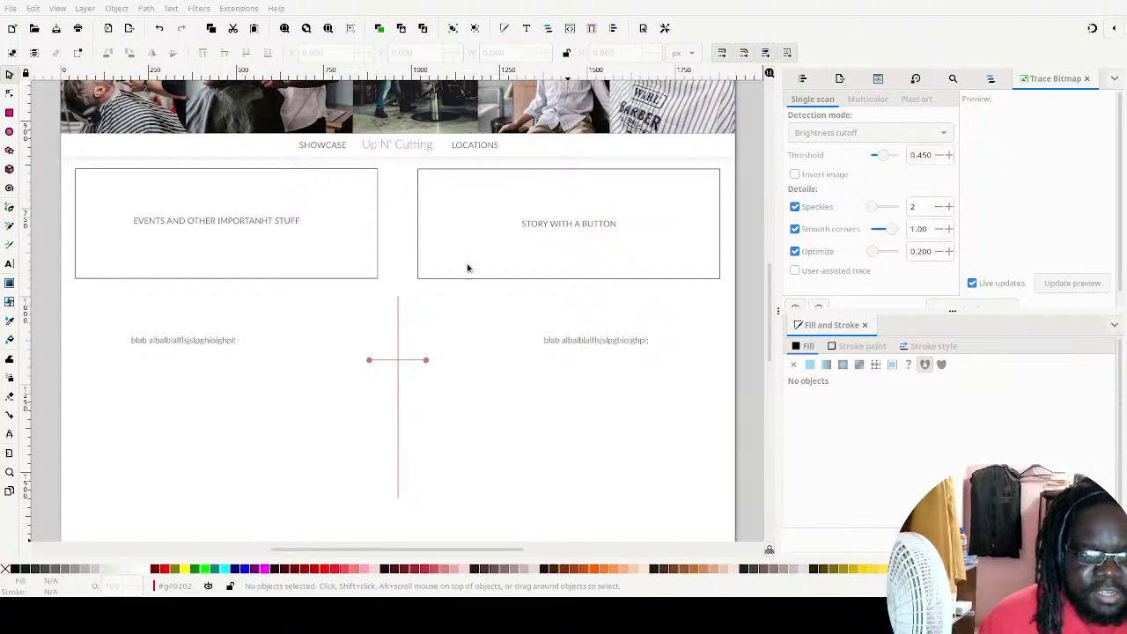
pyautogui.scroll(-5, 463, 344)
pyautogui.scroll(7, 459, 341)
pyautogui.scroll(-12, 458, 342)
pyautogui.scroll(6, 457, 333)
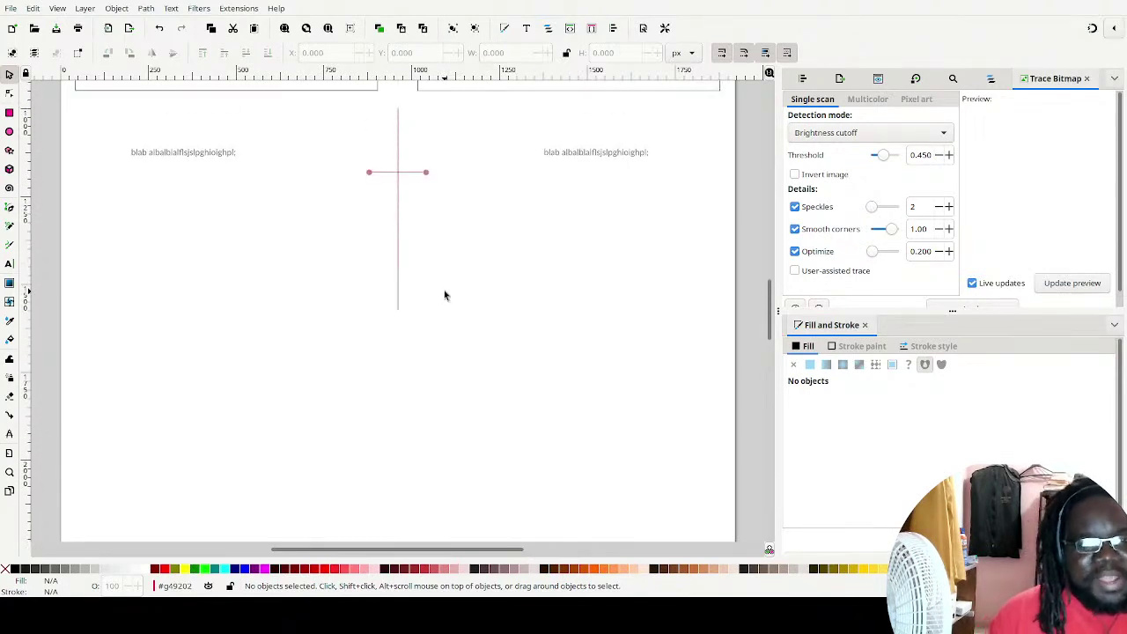
pyautogui.scroll(9, 445, 296)
pyautogui.scroll(-2, 483, 323)
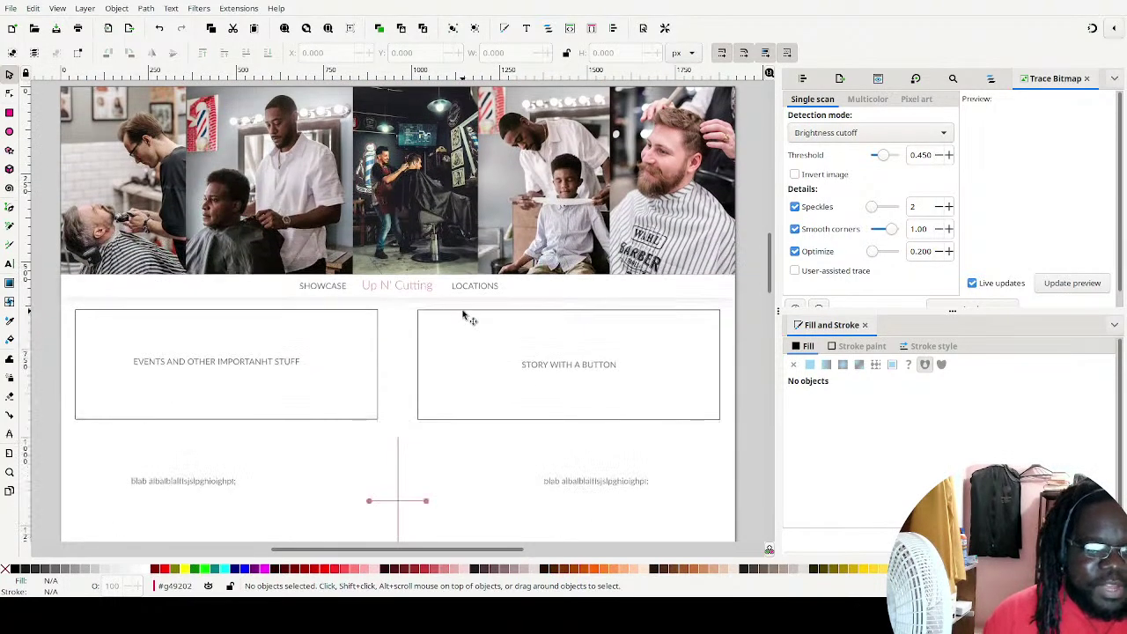
# Correct the misspelled word in the events box's text so it reads "EVENTS AND OTHER IMPORTANT STUFF"
pyautogui.scroll(-7, 571, 331)
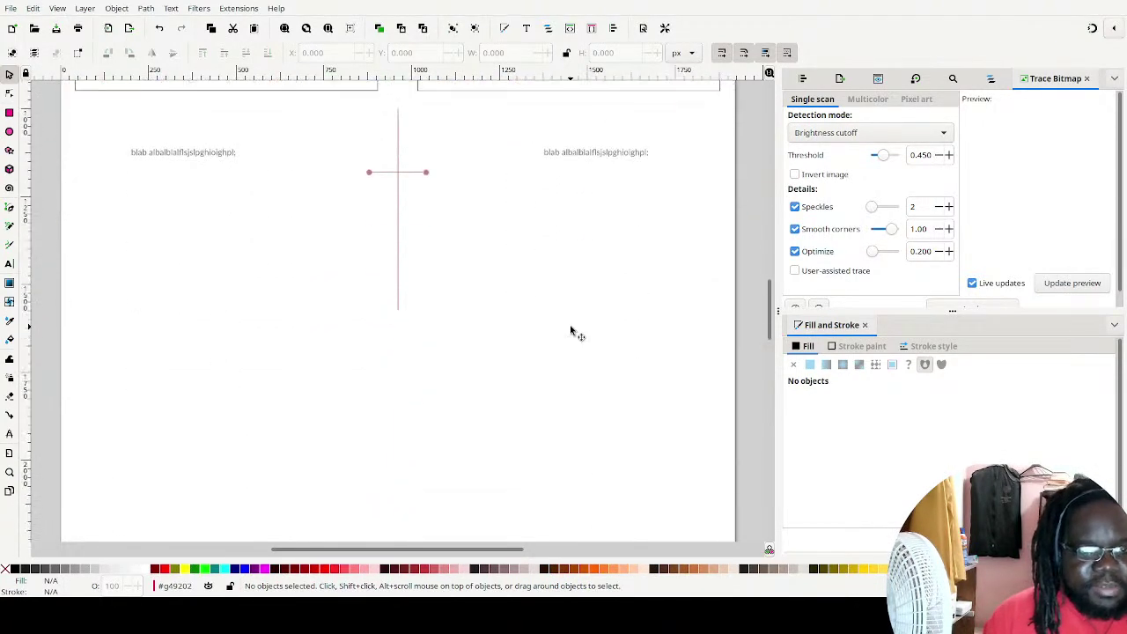
pyautogui.scroll(-2, 376, 340)
pyautogui.scroll(7, 375, 340)
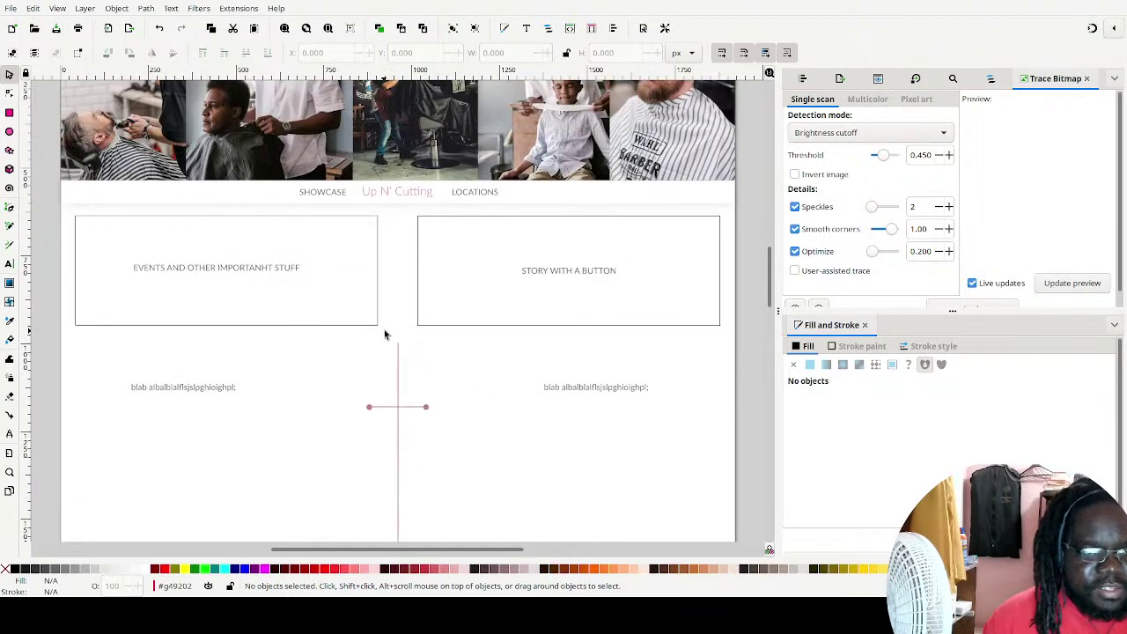
pyautogui.scroll(3, 384, 333)
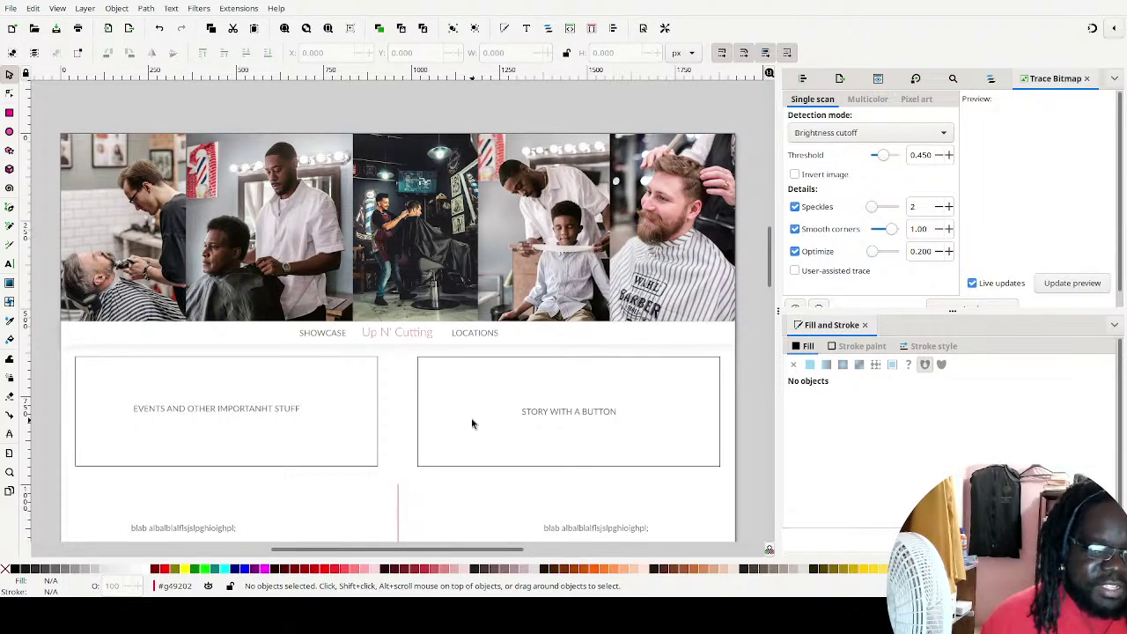
pyautogui.scroll(-4, 405, 394)
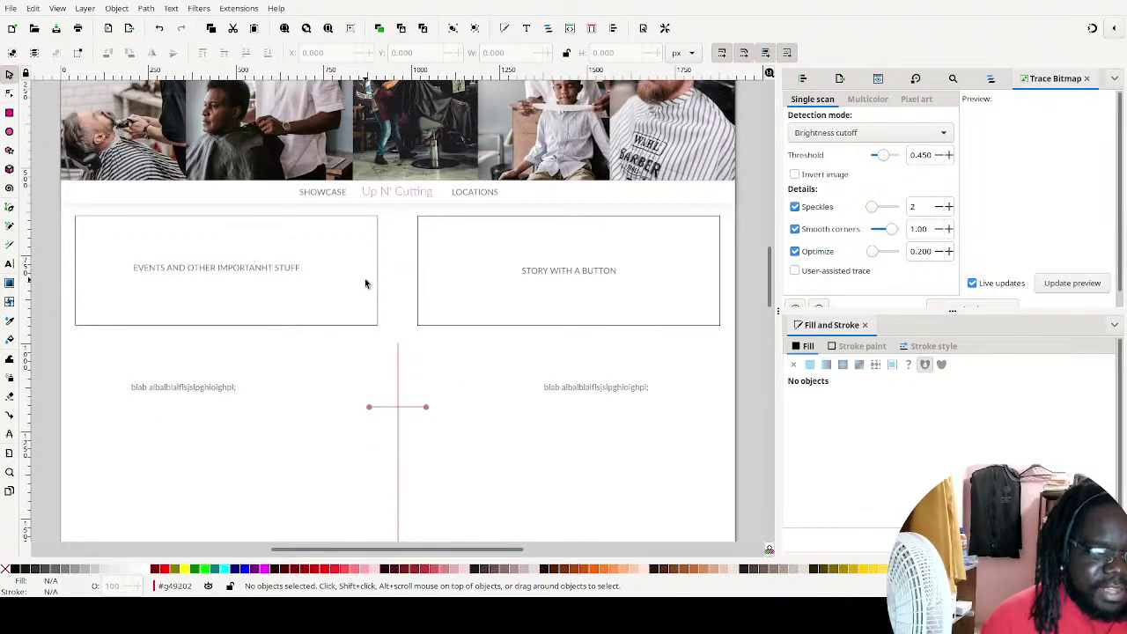
pyautogui.doubleClick(280, 272)
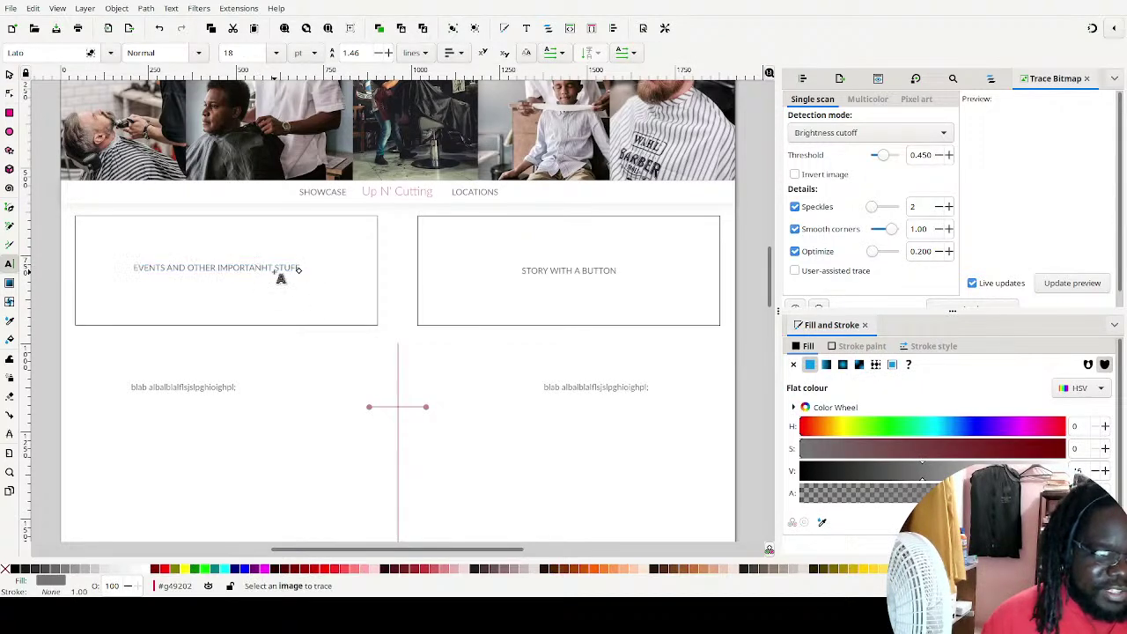
pyautogui.press('BackSpace')
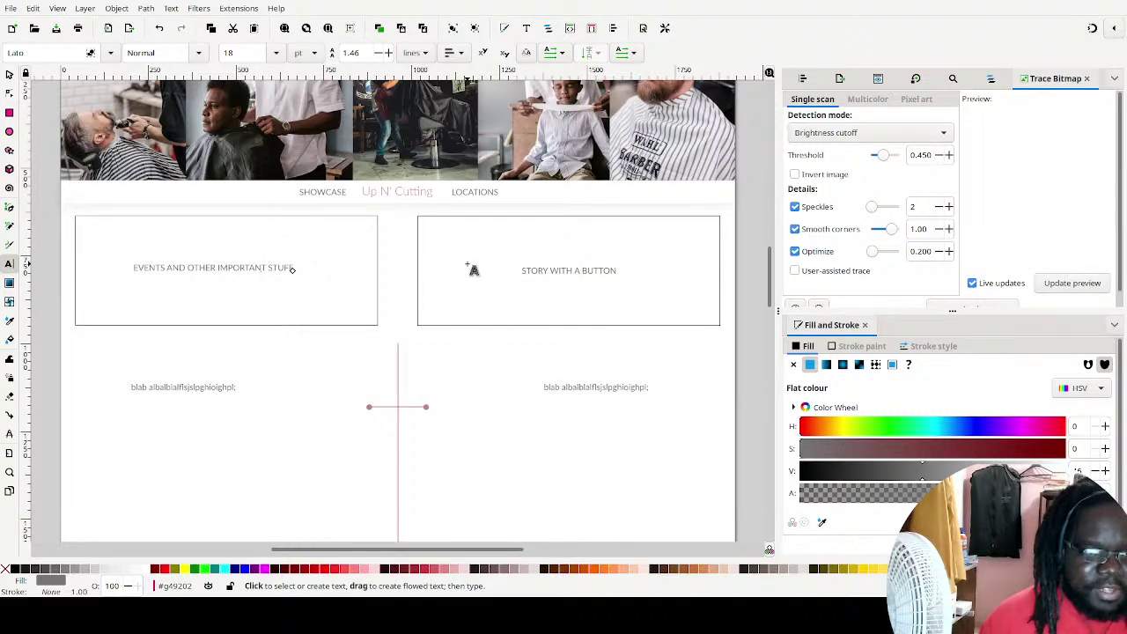
# Draw a grey image placeholder about 223 by 212 px inside the story box, left of its text
pyautogui.click(9, 112)
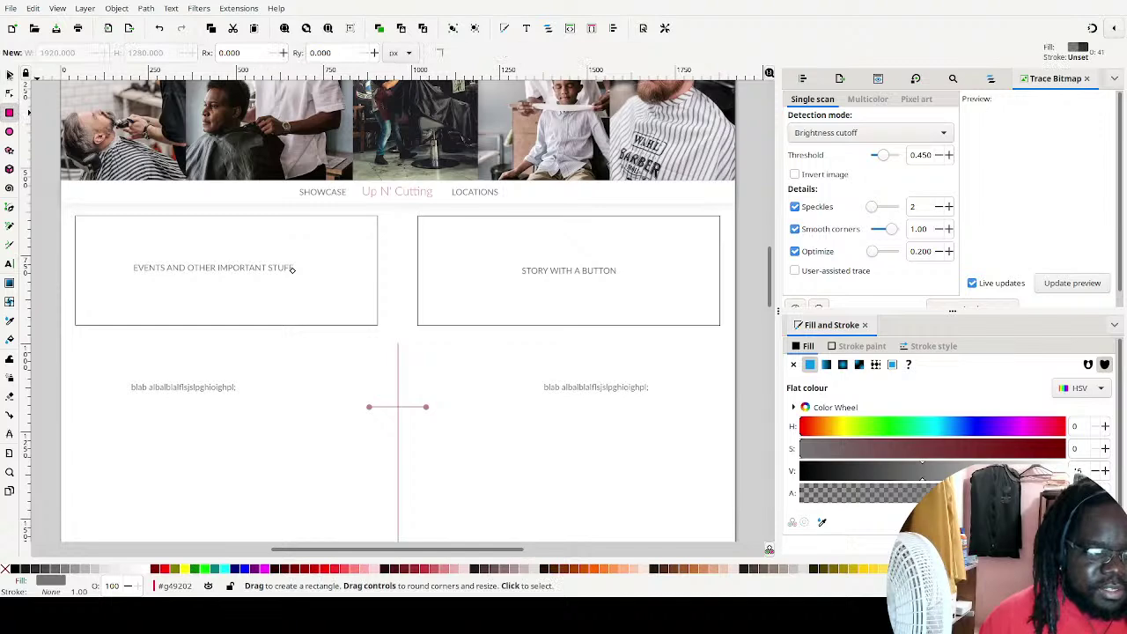
pyautogui.moveTo(430, 235); pyautogui.dragTo(508, 309)
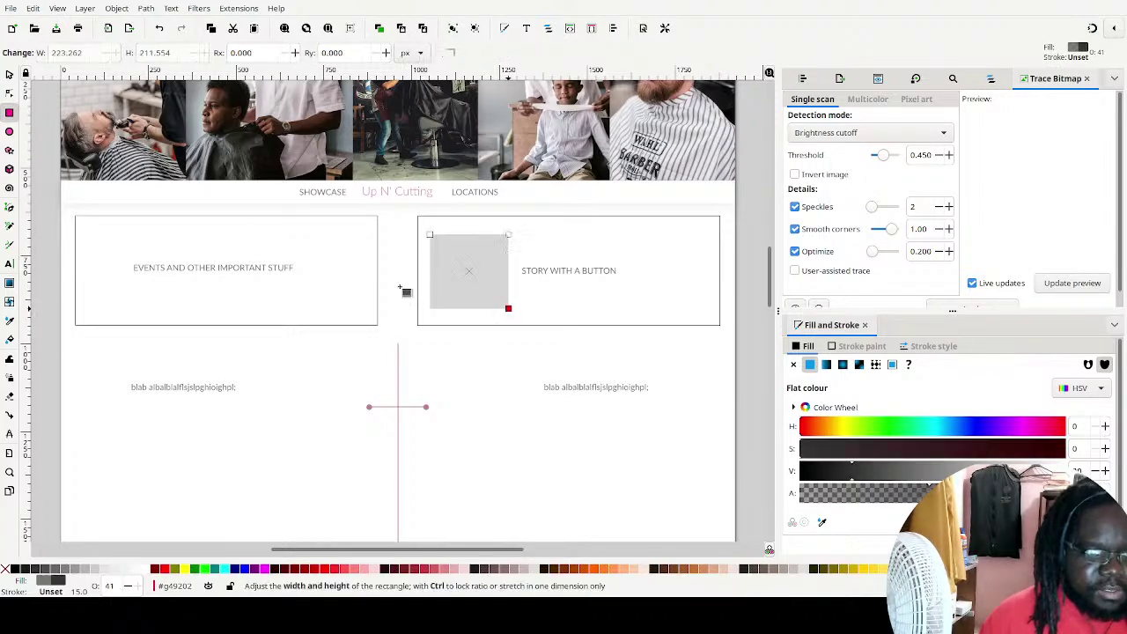
pyautogui.click(10, 74)
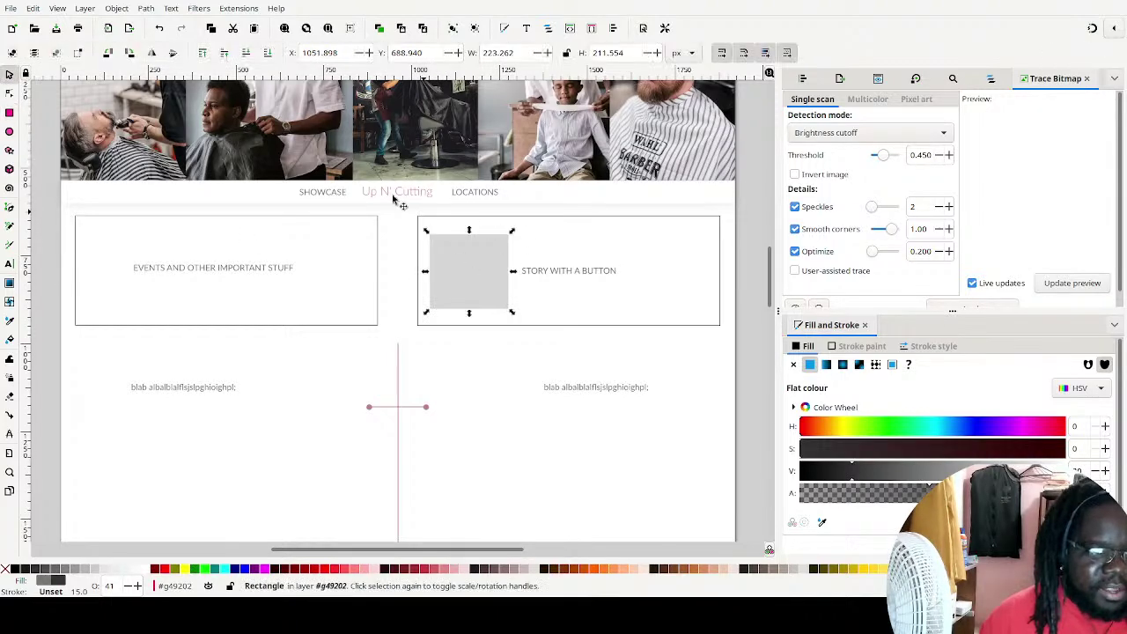
# Set the grey placeholder's width and height to 220 px
pyautogui.doubleClick(498, 53)
pyautogui.write('222.262')
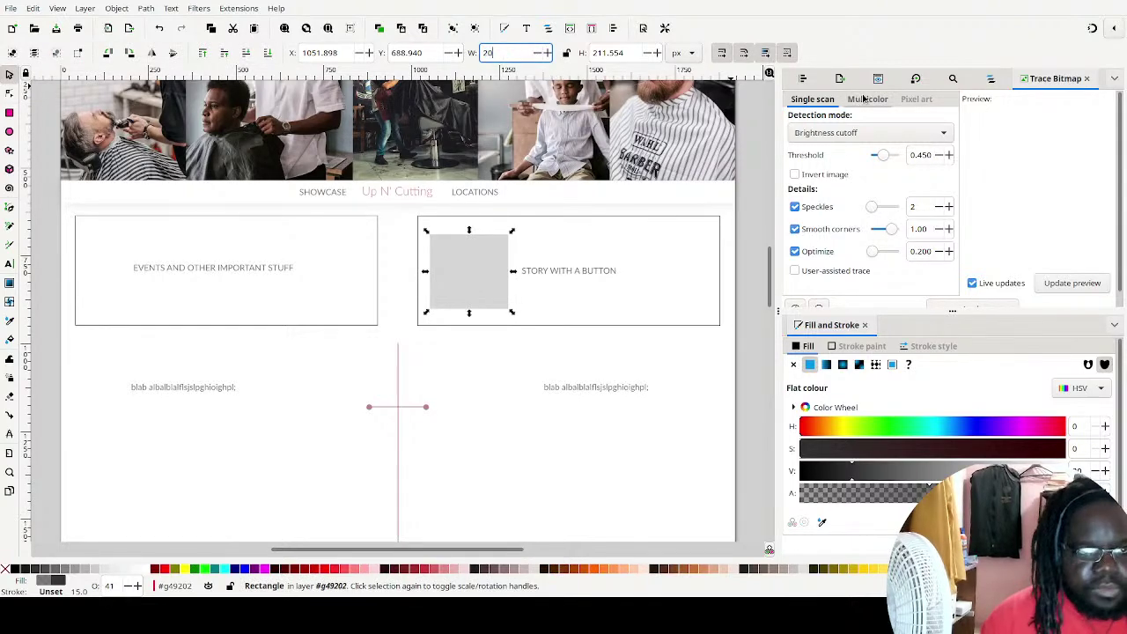
pyautogui.write('220')
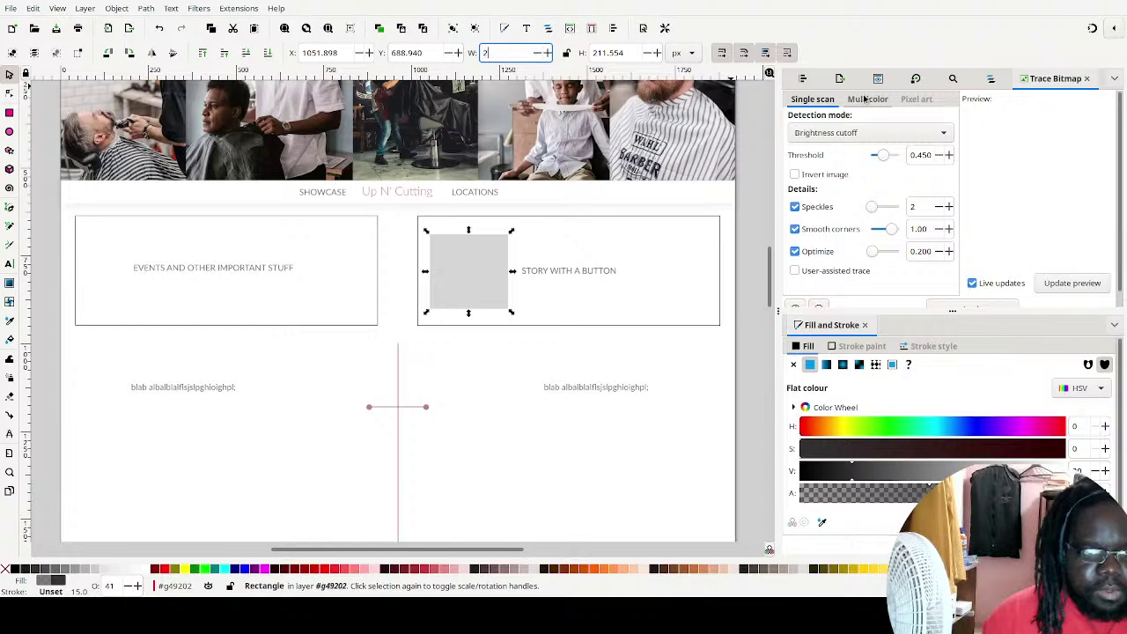
pyautogui.press('Tab')
pyautogui.write('200')
pyautogui.press('BackSpace')
pyautogui.press('BackSpace')
pyautogui.write('20')
pyautogui.press('Return')
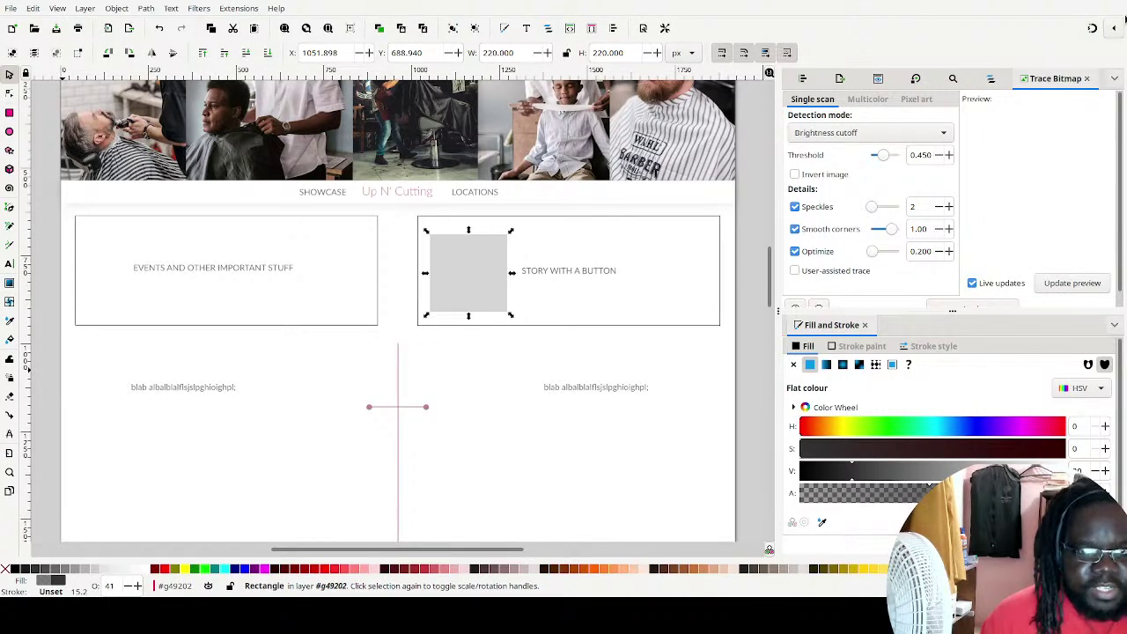
# Shift the grey square slightly right and up, and move "STORY WITH A BUTTON" further right, away from it
pyautogui.moveTo(478, 281)
pyautogui.mouseDown()
pyautogui.moveTo(489, 271)
pyautogui.moveTo(478, 271)
pyautogui.moveTo(485, 278)
pyautogui.mouseUp()
pyautogui.click(604, 268)
pyautogui.moveTo(626, 272); pyautogui.dragTo(671, 268)
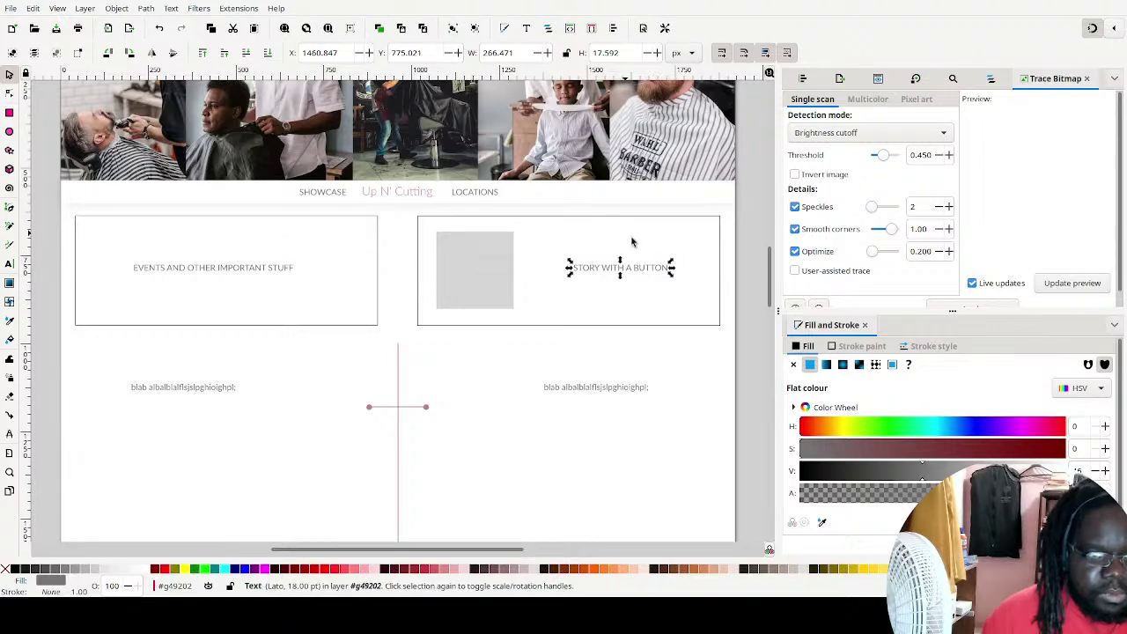
pyautogui.click(743, 238)
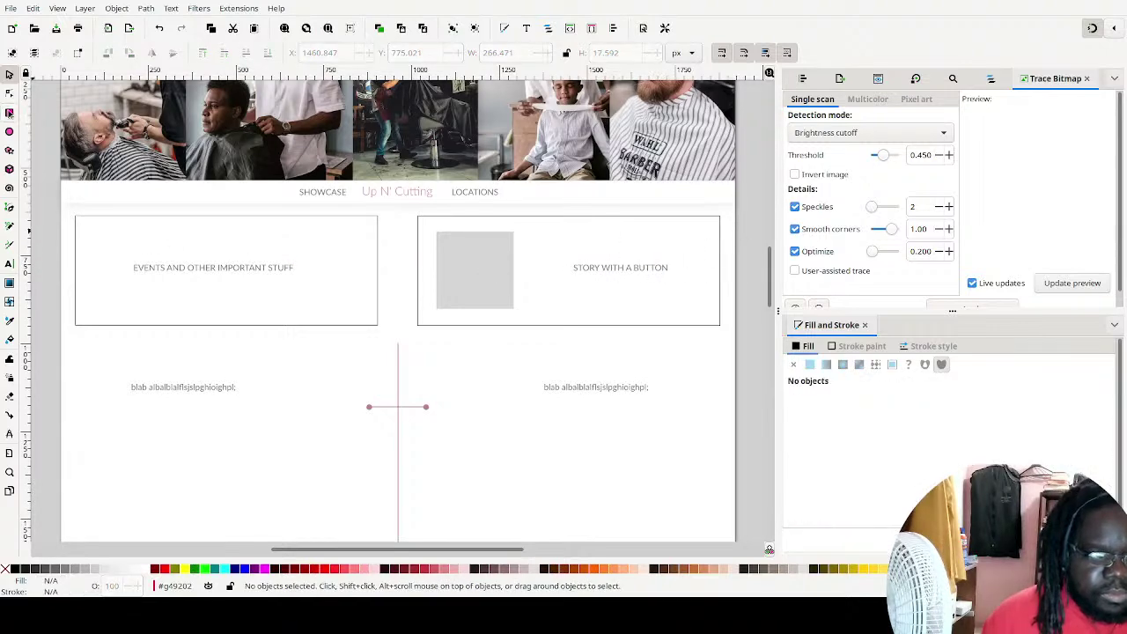
# Draw a grey button rectangle about 220 by 57 px in the lower right corner of the story box
pyautogui.click(9, 113)
pyautogui.moveTo(635, 302)
pyautogui.mouseDown()
pyautogui.moveTo(673, 317)
pyautogui.moveTo(711, 315)
pyautogui.mouseUp()
pyautogui.click(9, 74)
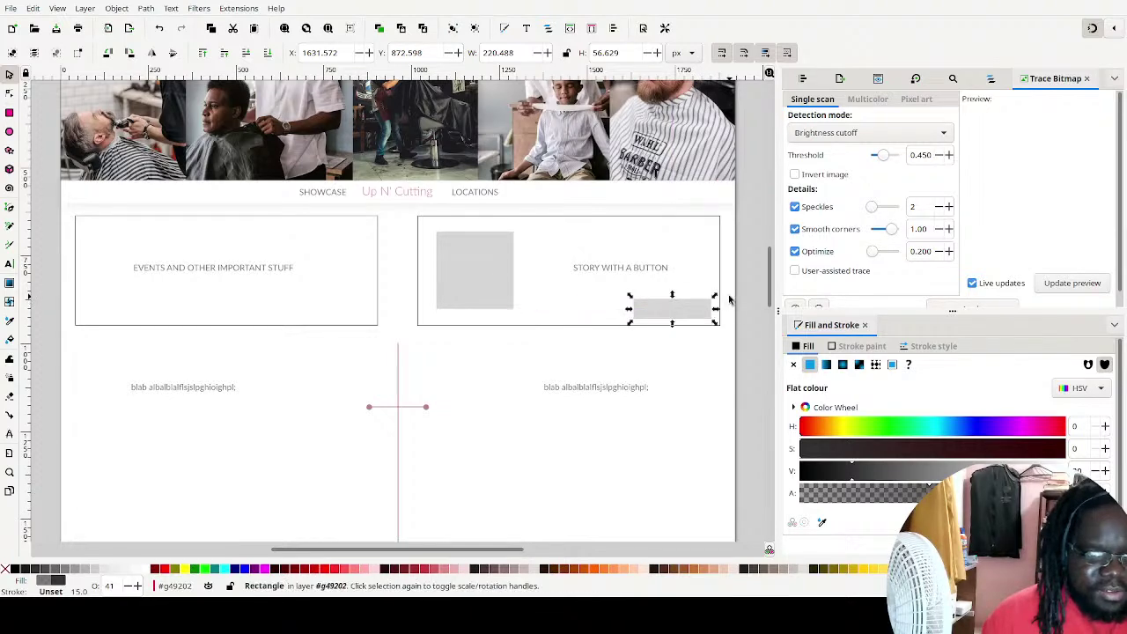
pyautogui.press('Escape')
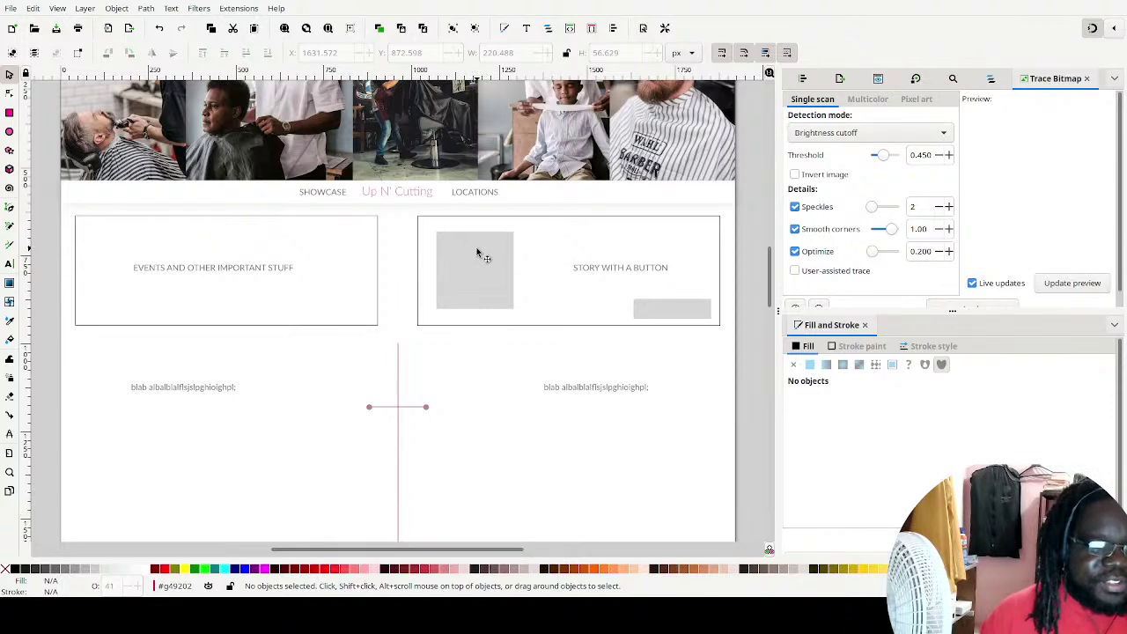
# Copy the two outlined boxes into the row below so that they frame the two "blab" placeholder texts
pyautogui.scroll(-5, 483, 269)
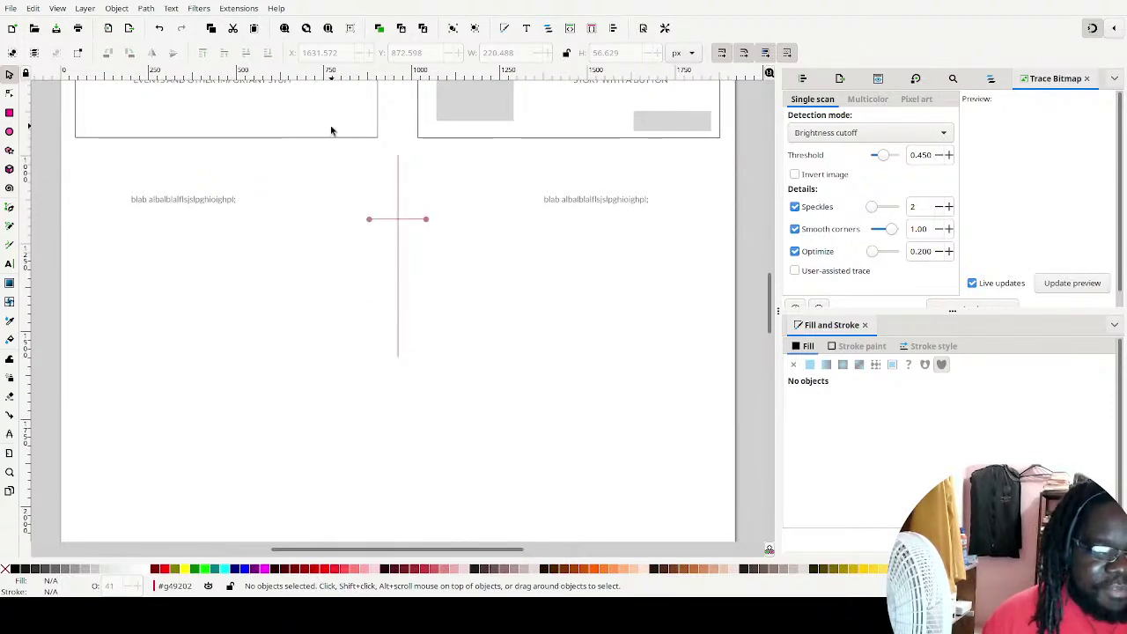
pyautogui.click(10, 114)
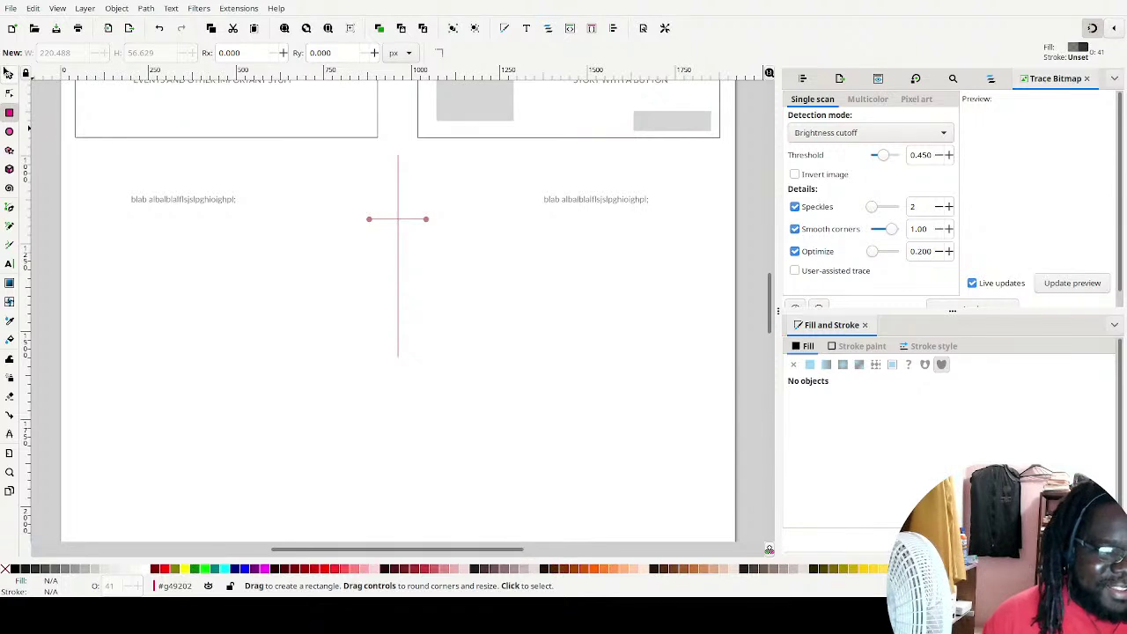
pyautogui.click(10, 74)
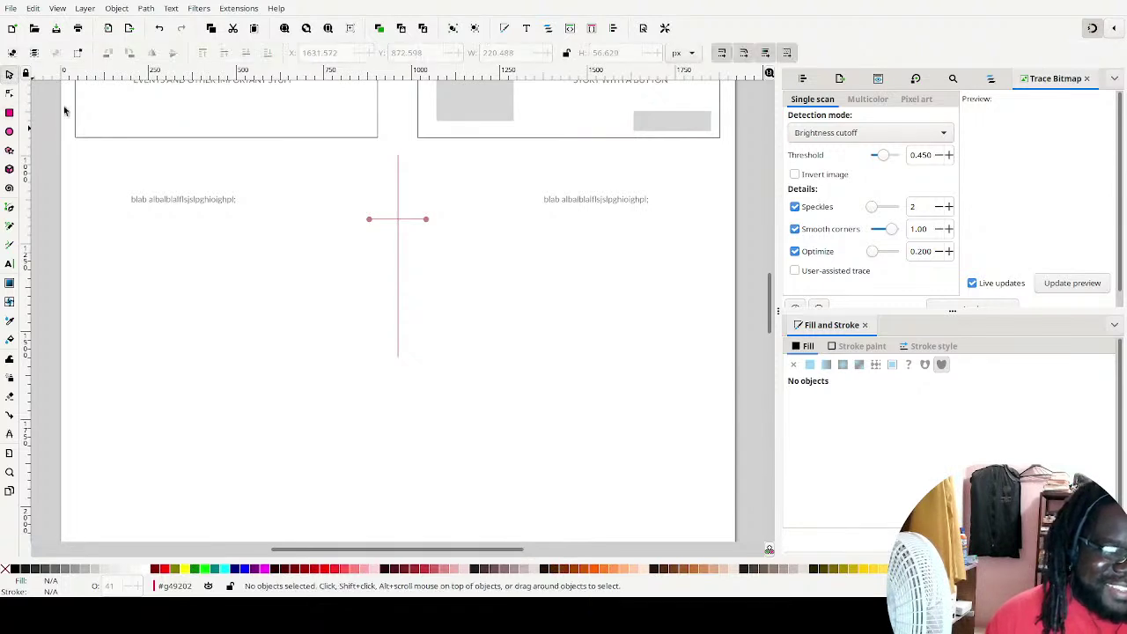
pyautogui.click(378, 112)
pyautogui.moveTo(380, 116)
pyautogui.mouseDown()
pyautogui.moveTo(340, 360)
pyautogui.moveTo(381, 242)
pyautogui.moveTo(377, 265)
pyautogui.moveTo(379, 253)
pyautogui.moveTo(361, 264)
pyautogui.moveTo(611, 256)
pyautogui.moveTo(360, 284)
pyautogui.moveTo(423, 297)
pyautogui.moveTo(628, 309)
pyautogui.moveTo(708, 272)
pyautogui.moveTo(712, 282)
pyautogui.mouseUp()
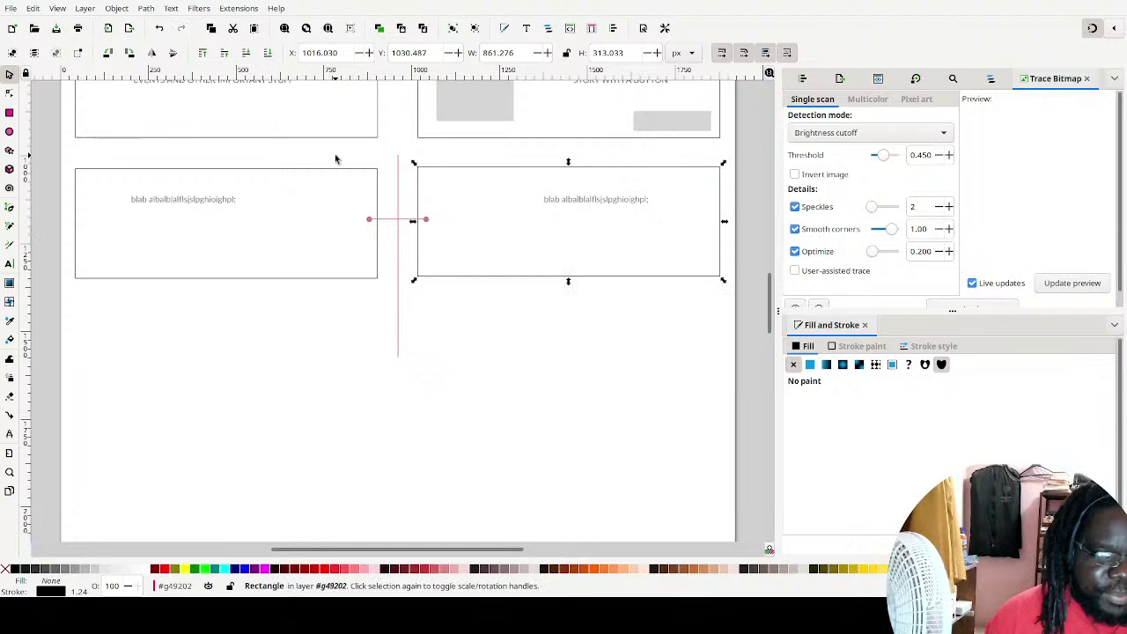
# Align the two new outlined boxes so that they sit level with each other at Y 1030.487 px
pyautogui.keyDown('shift'); pyautogui.click(352, 173); pyautogui.keyUp('shift')
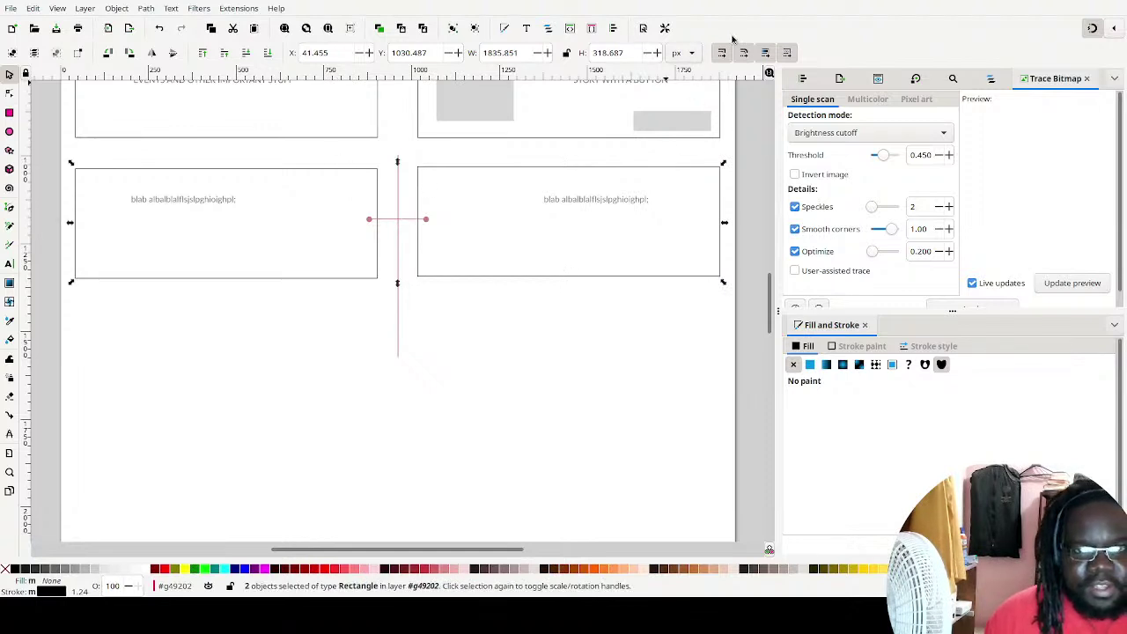
pyautogui.click(613, 28)
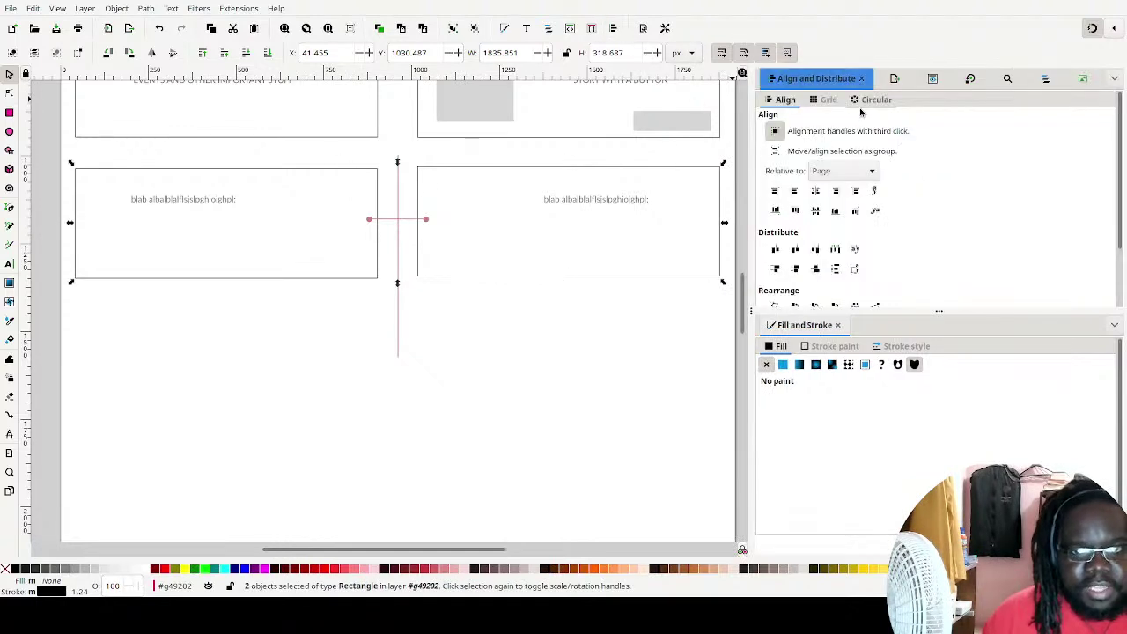
pyautogui.click(841, 171)
pyautogui.click(853, 145)
pyautogui.click(816, 209)
pyautogui.click(832, 173)
pyautogui.click(841, 213)
pyautogui.tripleClick(409, 53)
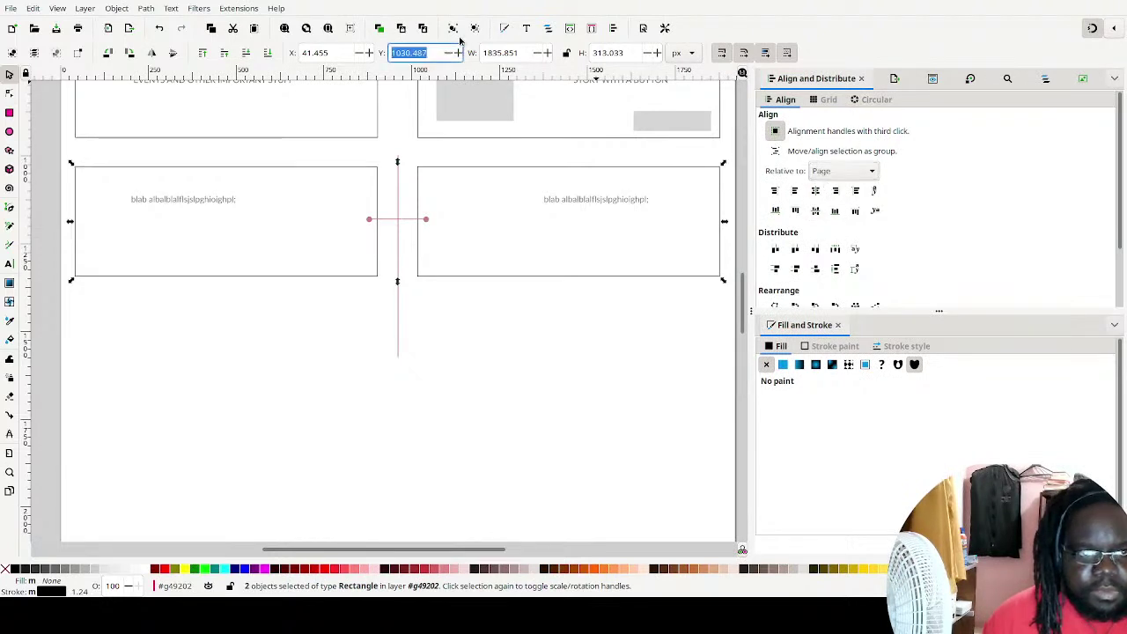
# Group the two aligned boxes and centre the group horizontally on the page
pyautogui.click(450, 28)
pyautogui.click(816, 190)
pyautogui.click(728, 168)
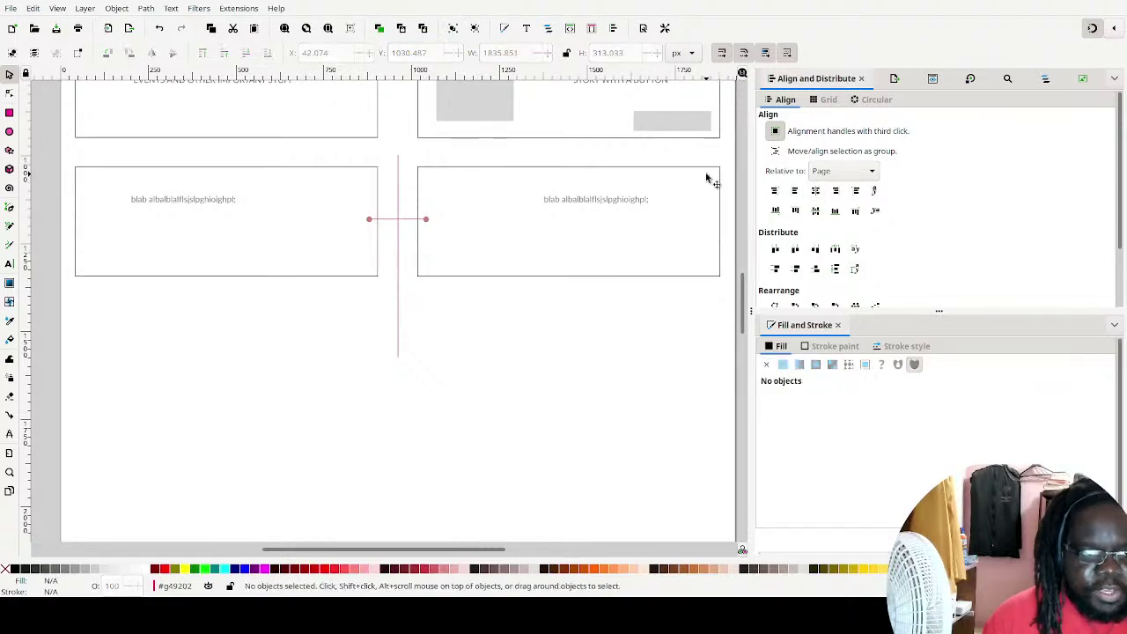
# Duplicate the box group directly below at Y about 1383 px and centre the copy horizontally on the page
pyautogui.click(722, 220)
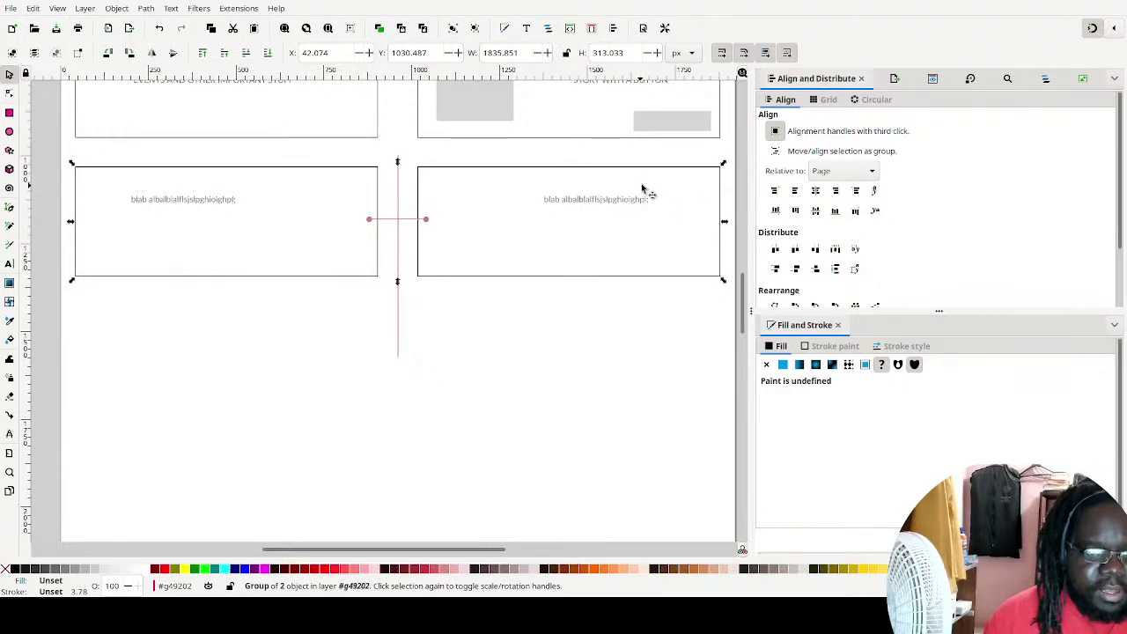
pyautogui.moveTo(666, 168); pyautogui.dragTo(666, 290)
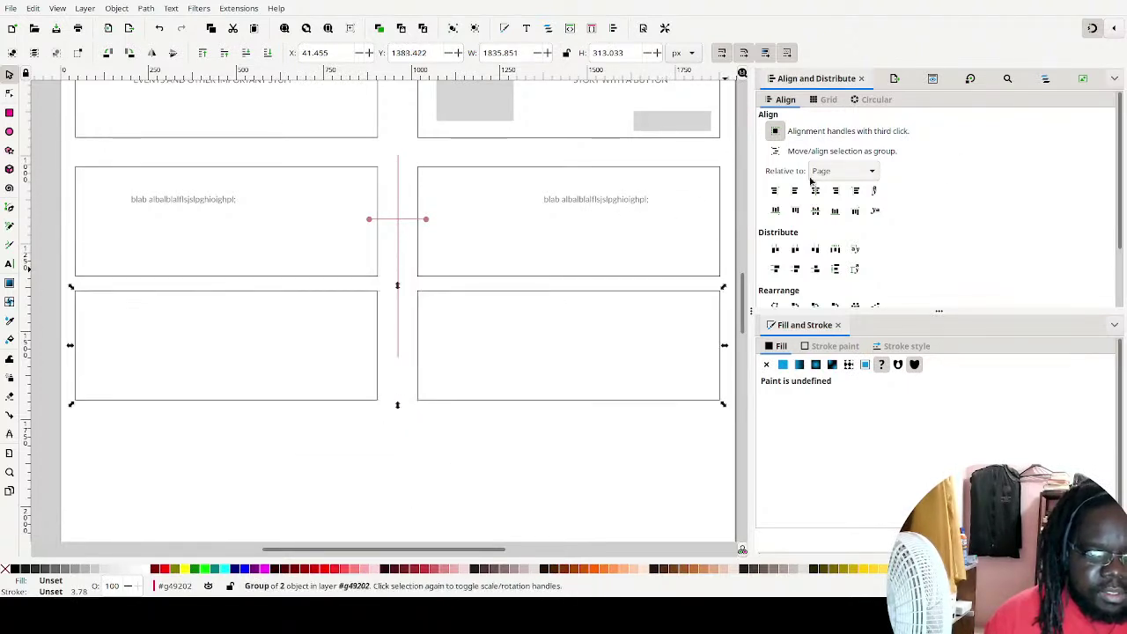
pyautogui.click(639, 239)
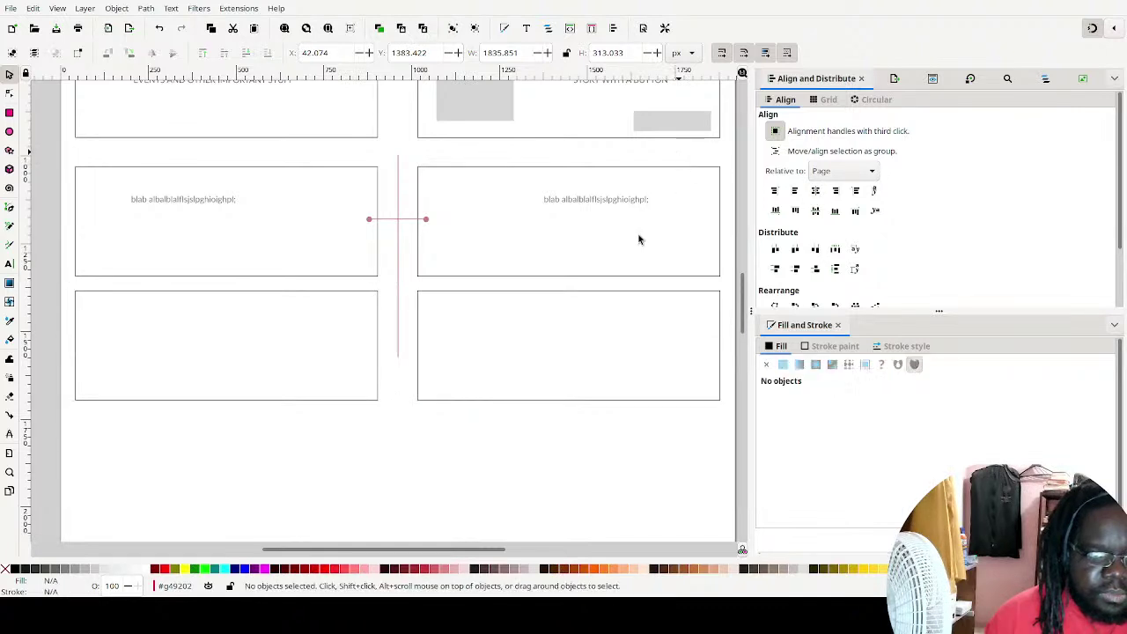
# Nudge the lower box group down to Y 1403.422 px to widen the gap between the rows
pyautogui.click(584, 299)
pyautogui.press('Down')
pyautogui.press('Down')
pyautogui.press('Down')
pyautogui.press('Down')
pyautogui.press('Down')
pyautogui.press('Down')
pyautogui.press('Down')
pyautogui.press('Down')
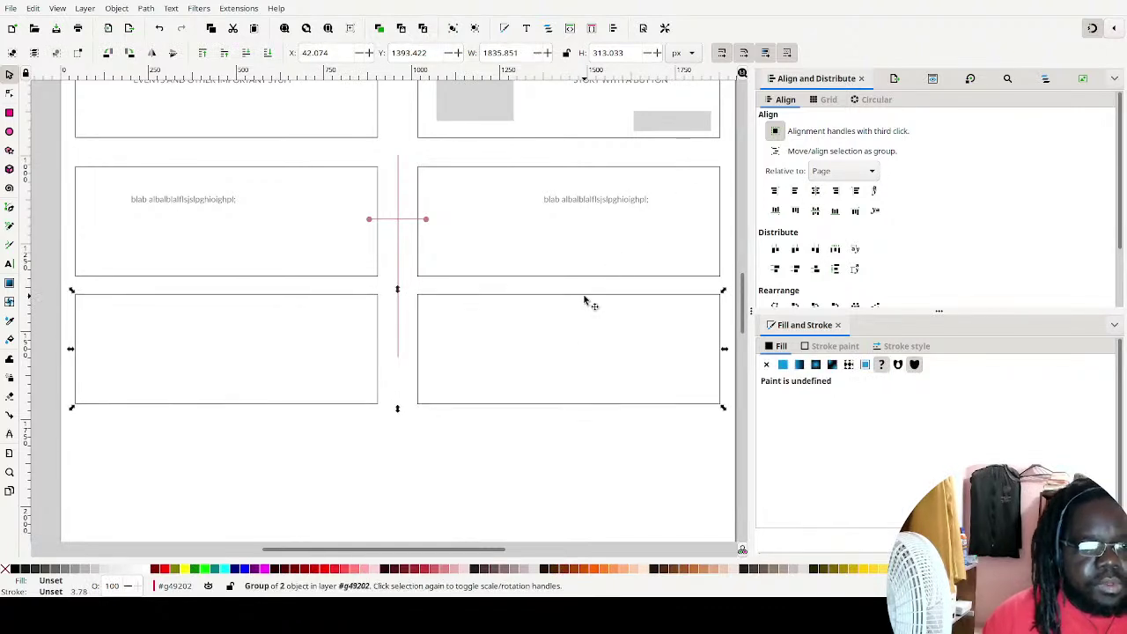
pyautogui.press('Down')
pyautogui.press('Down')
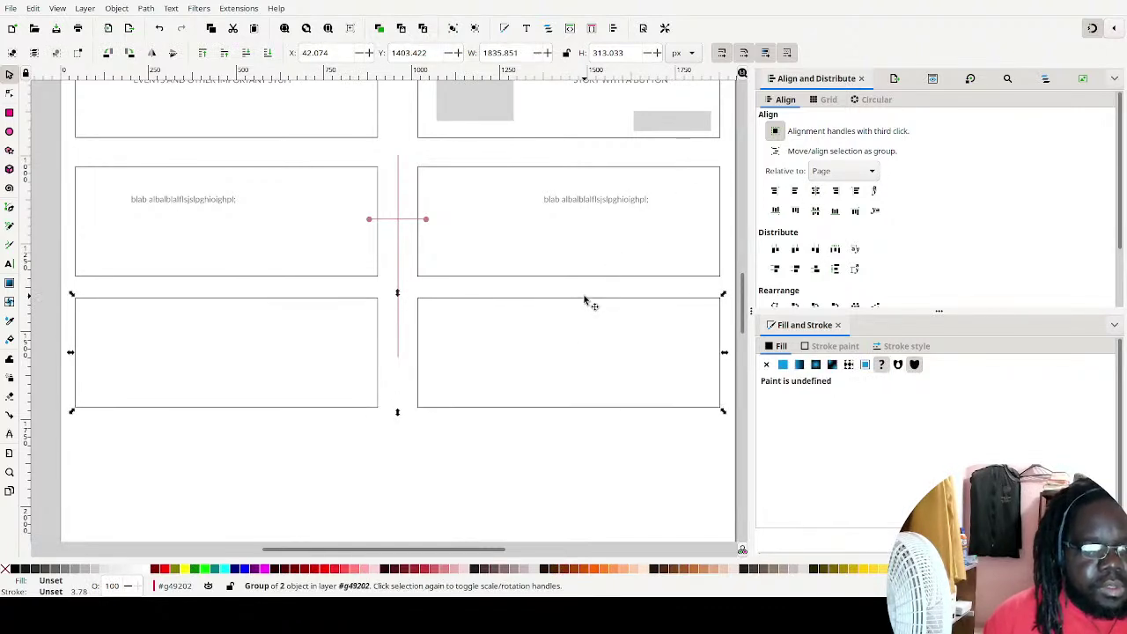
# Duplicate the horizontal connector with dot ends down to the lower box row at Y about 1532 px and group the copy
pyautogui.click(355, 157)
pyautogui.moveTo(331, 146); pyautogui.dragTo(490, 239)
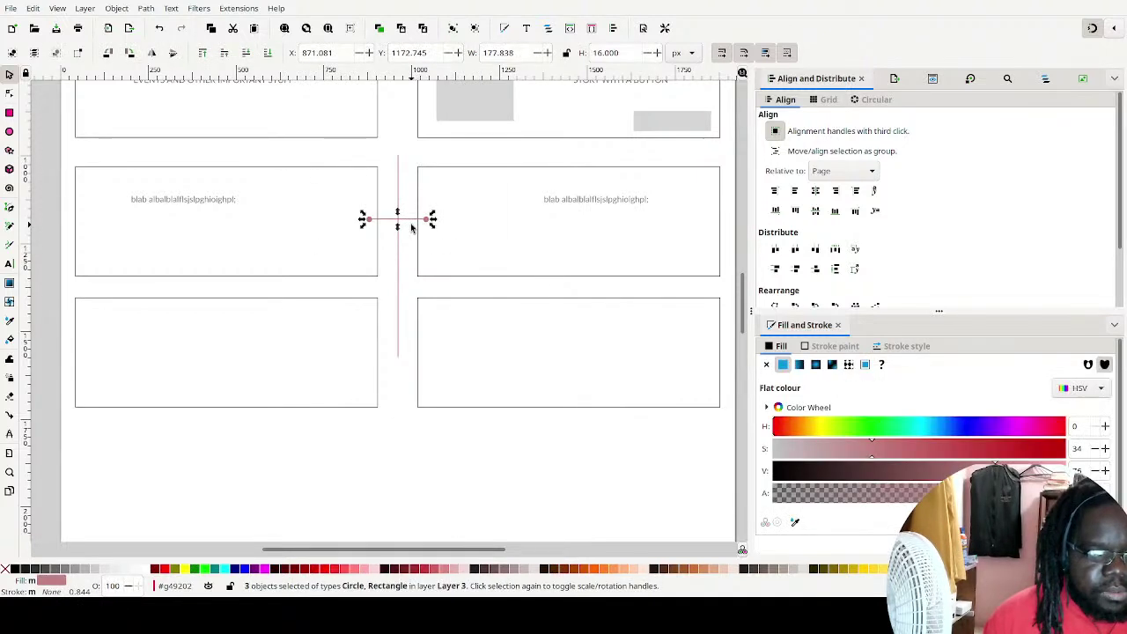
pyautogui.hotkey('ctrl', 'd')
pyautogui.moveTo(422, 224); pyautogui.dragTo(424, 347)
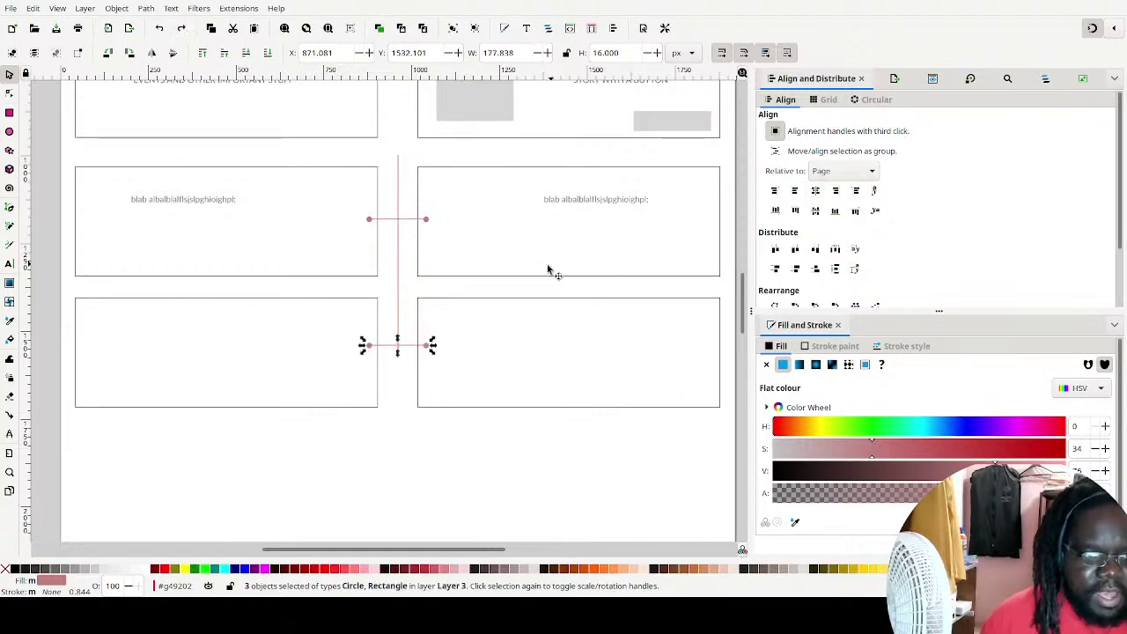
pyautogui.click(468, 27)
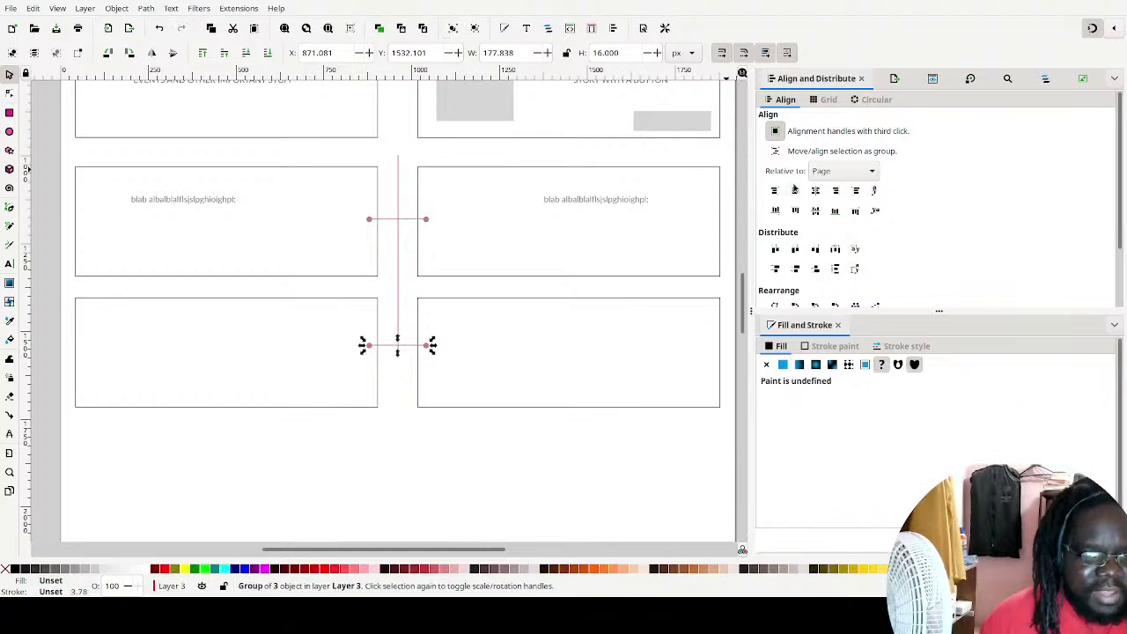
# Lengthen the vertical pink divider line downward to about 849 px and centre it vertically on the page
pyautogui.click(394, 361)
pyautogui.click(398, 357)
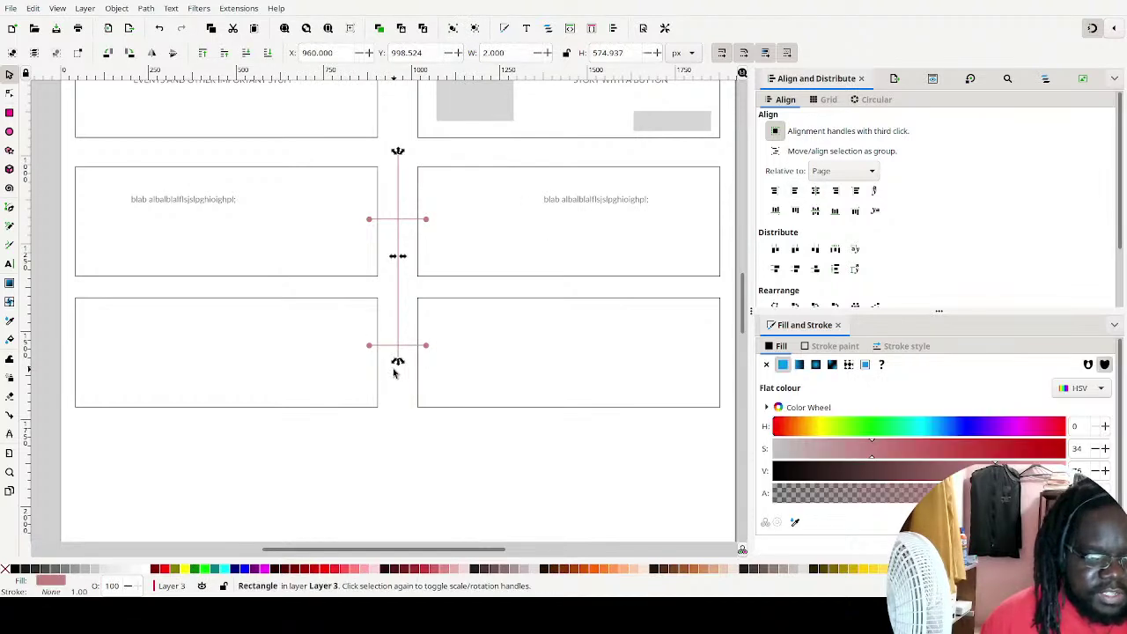
pyautogui.moveTo(398, 365); pyautogui.dragTo(434, 462)
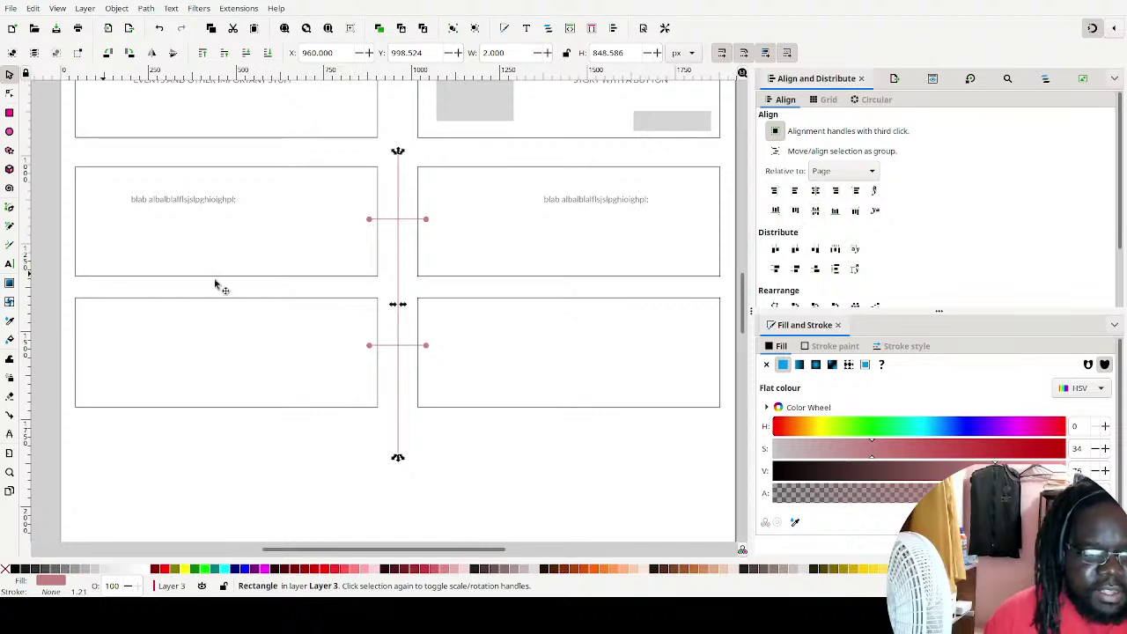
pyautogui.click(814, 210)
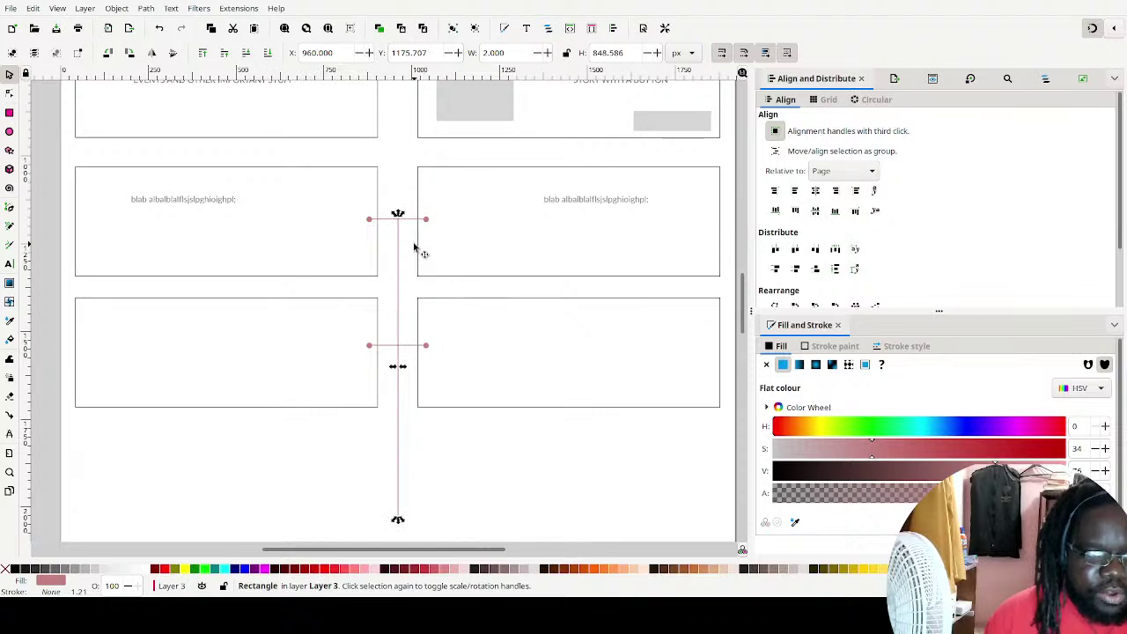
# Undo the vertical centring of the pink divider line on the page
pyautogui.hotkey('ctrl', 'z')
pyautogui.click(444, 351)
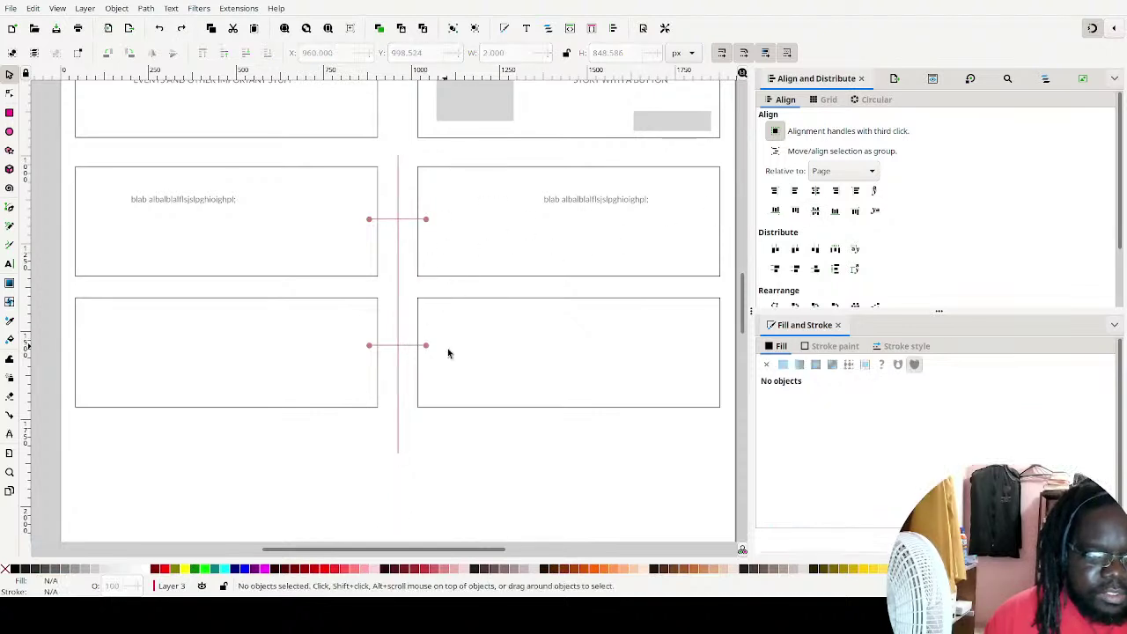
# Try to centre the lower connector together with the outlined box group vertically on the page, and undo it
pyautogui.click(426, 345)
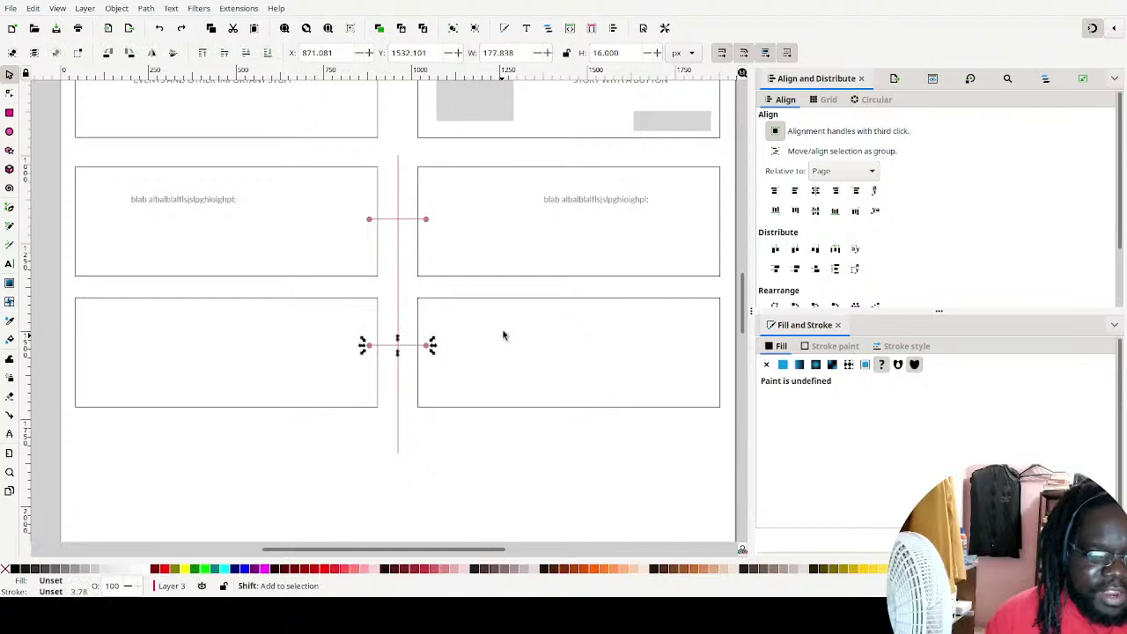
pyautogui.keyDown('shift'); pyautogui.click(522, 307); pyautogui.keyUp('shift')
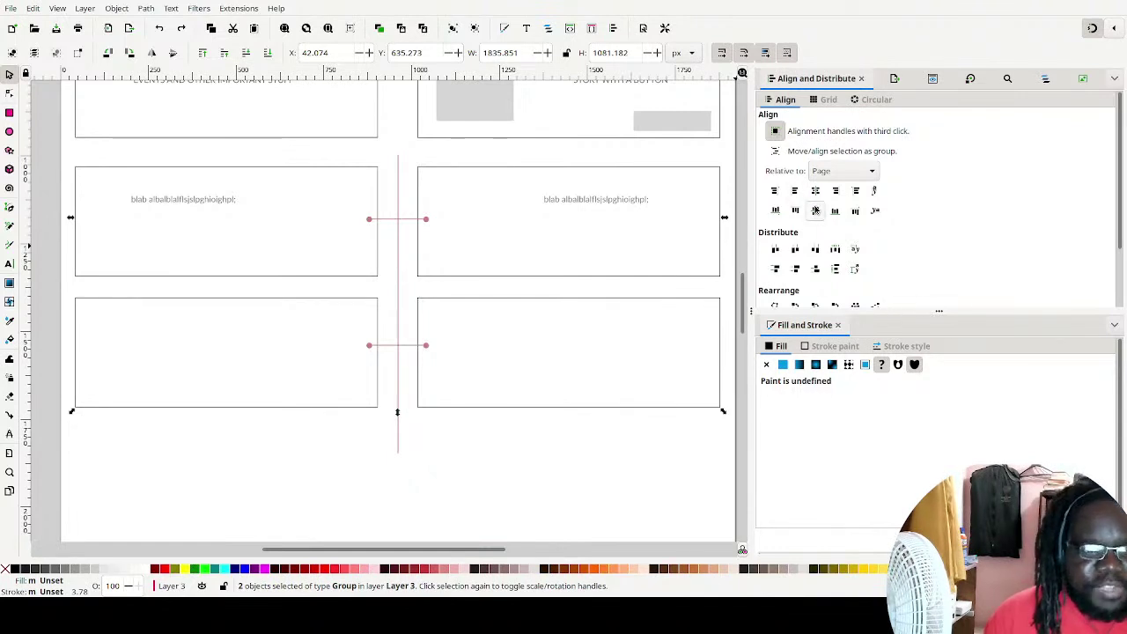
pyautogui.click(815, 210)
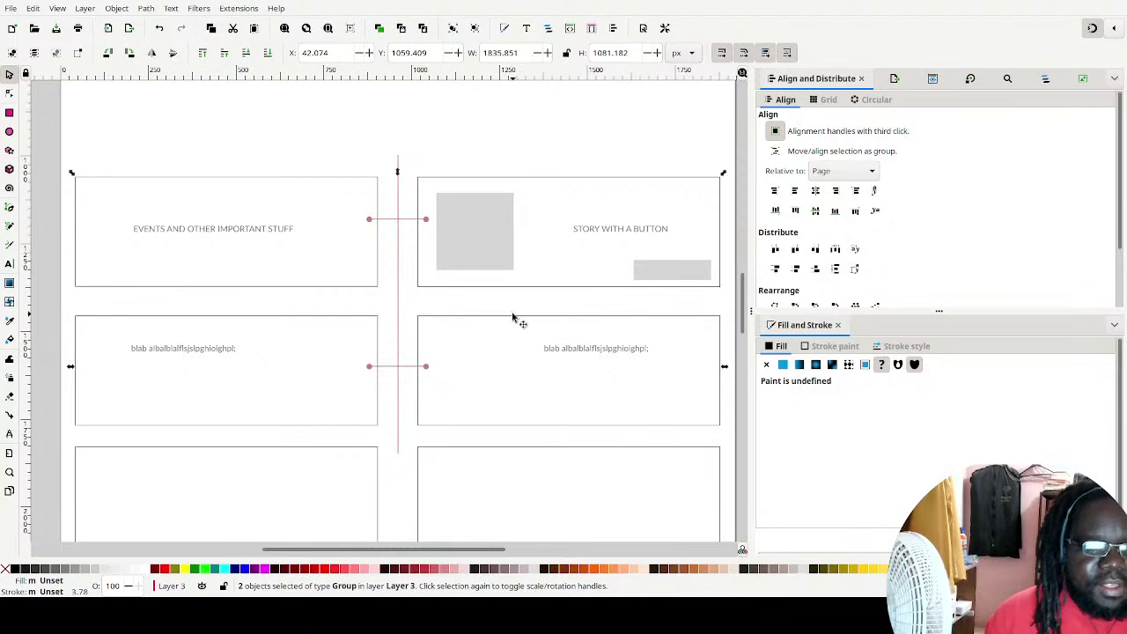
pyautogui.hotkey('ctrl', 'z')
pyautogui.scroll(-3, 529, 339)
pyautogui.scroll(4, 524, 320)
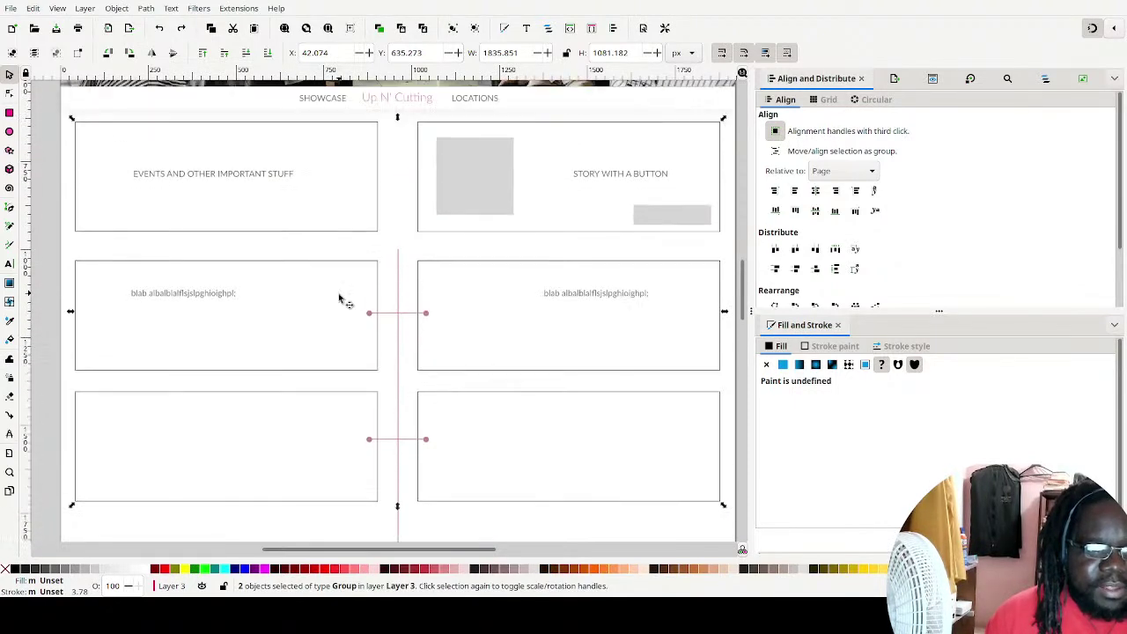
pyautogui.click(735, 186)
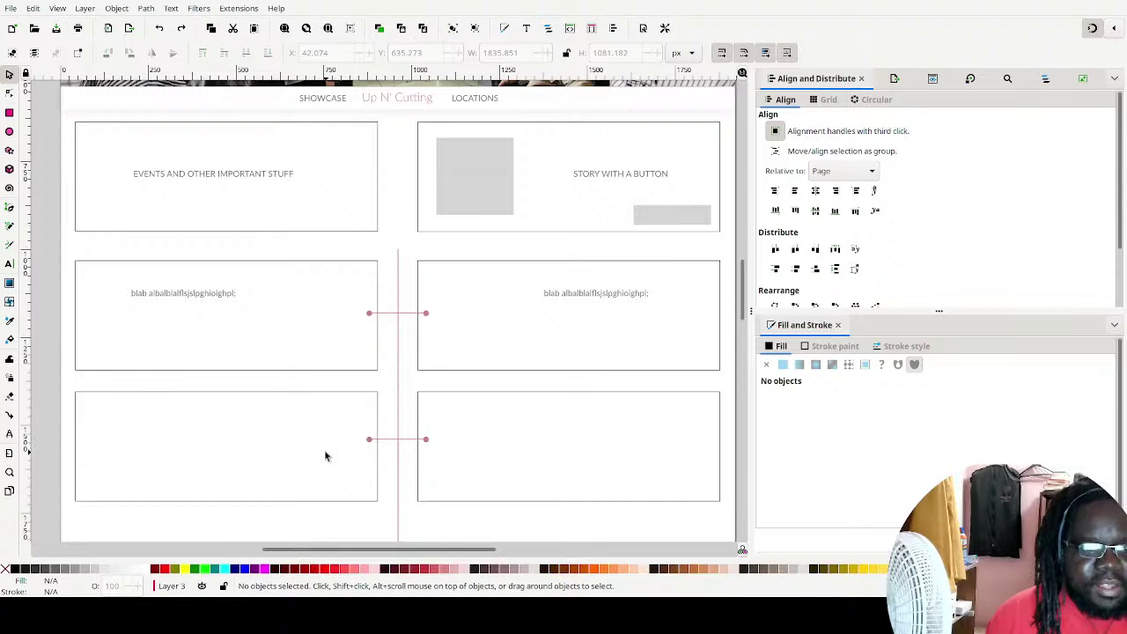
# Nudge the lower horizontal connector down to Y 1556.101 px, between the two bottom boxes
pyautogui.click(385, 443)
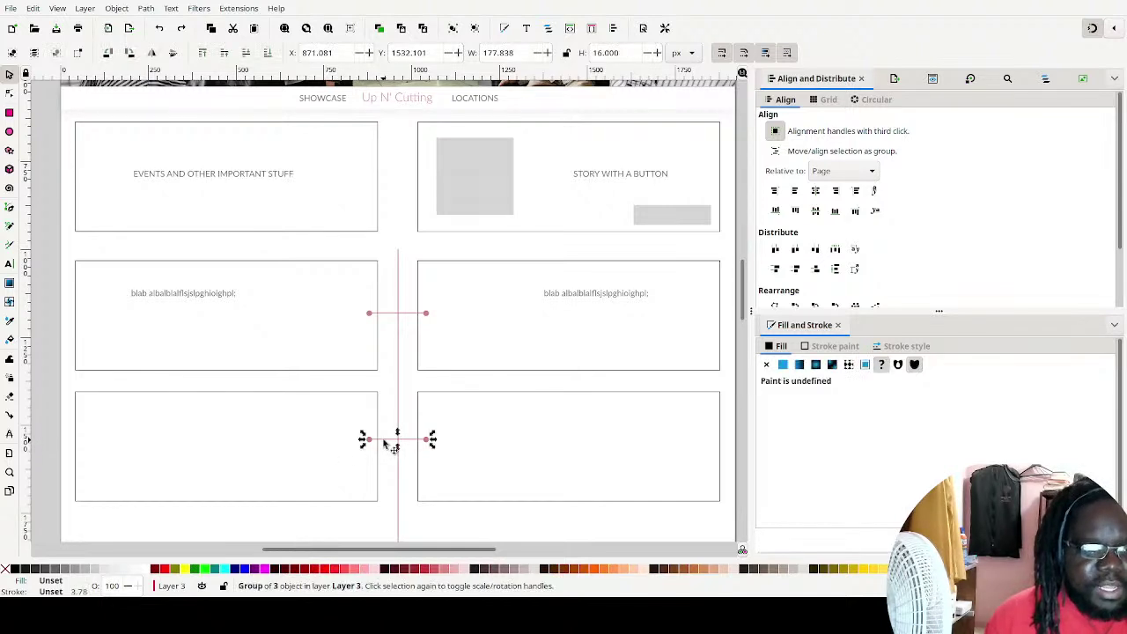
pyautogui.press('Down')
pyautogui.press('Down')
pyautogui.press('Down')
pyautogui.press('Down')
pyautogui.press('Down')
pyautogui.press('Down')
pyautogui.press('Down')
pyautogui.press('Down')
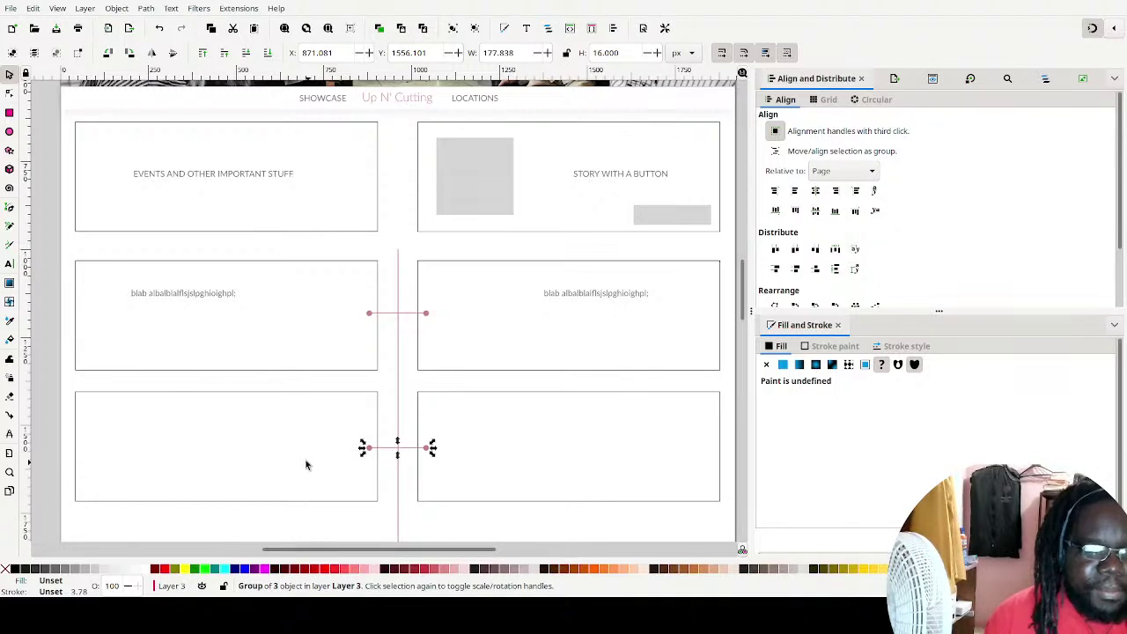
pyautogui.click(686, 385)
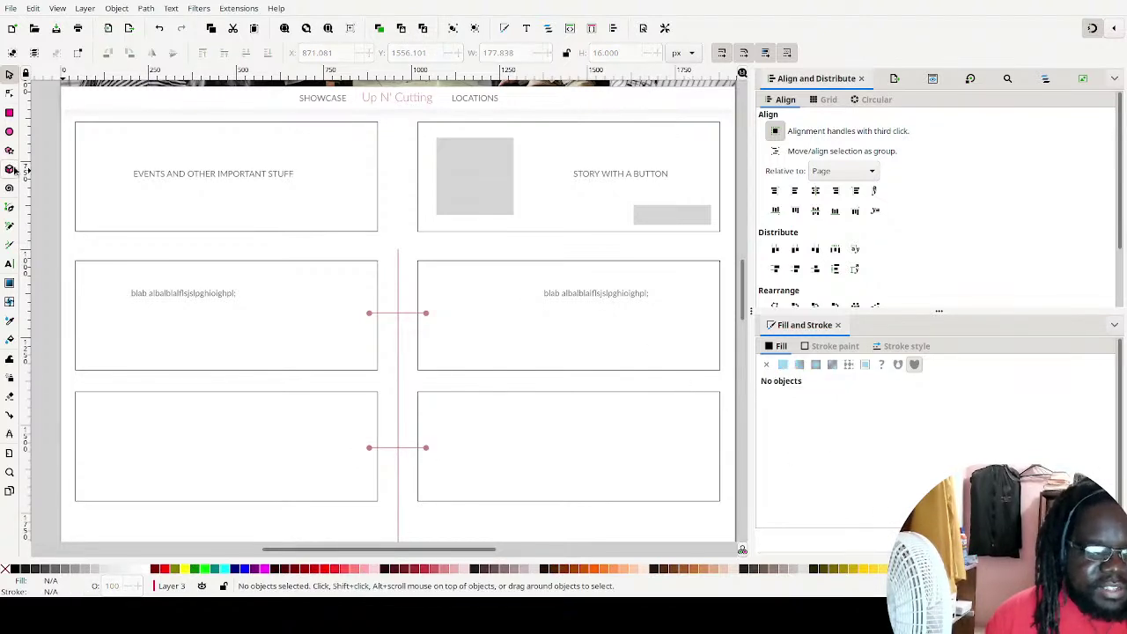
# Draw a grey rectangle about 277 by 81.5 px in the lower-right corner of the left "blab" text box
pyautogui.click(9, 112)
pyautogui.moveTo(305, 353); pyautogui.dragTo(377, 368)
pyautogui.click(9, 74)
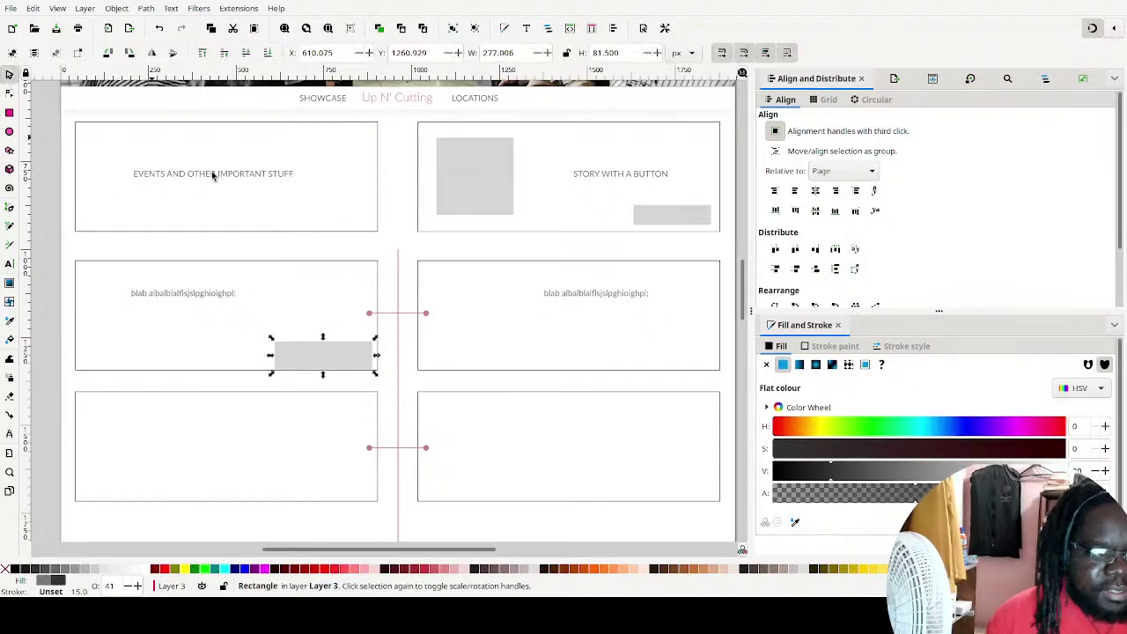
pyautogui.click(352, 249)
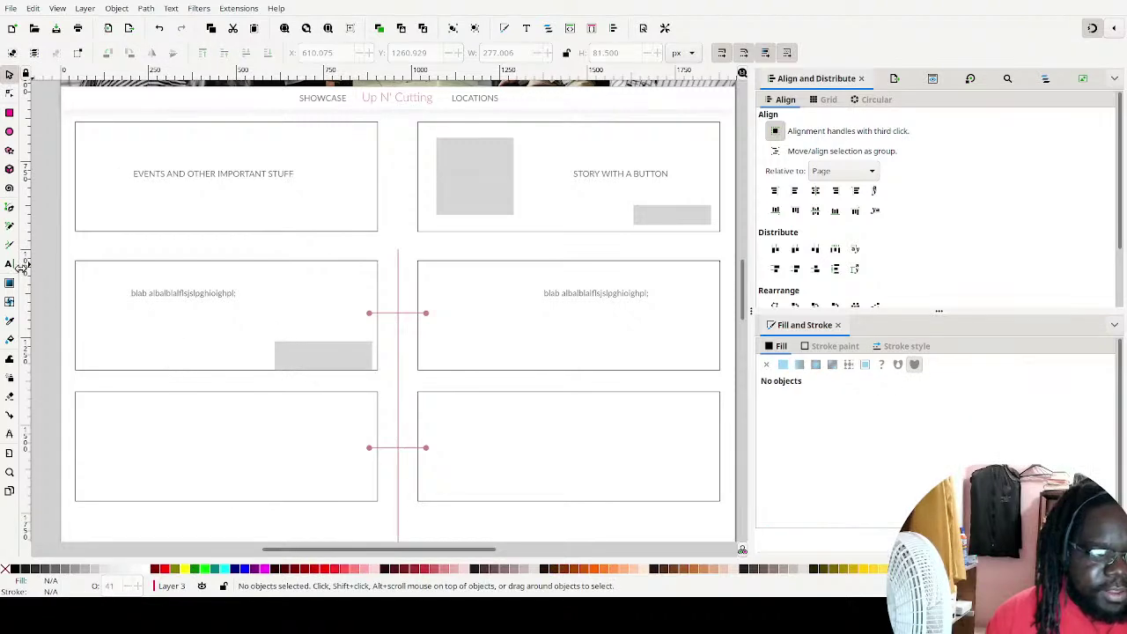
# Add the two-line label "ELEMENT: SECTION" and "CLASS: .testimonal" in 11 pt Lato Light on the new grey rectangle
pyautogui.click(10, 264)
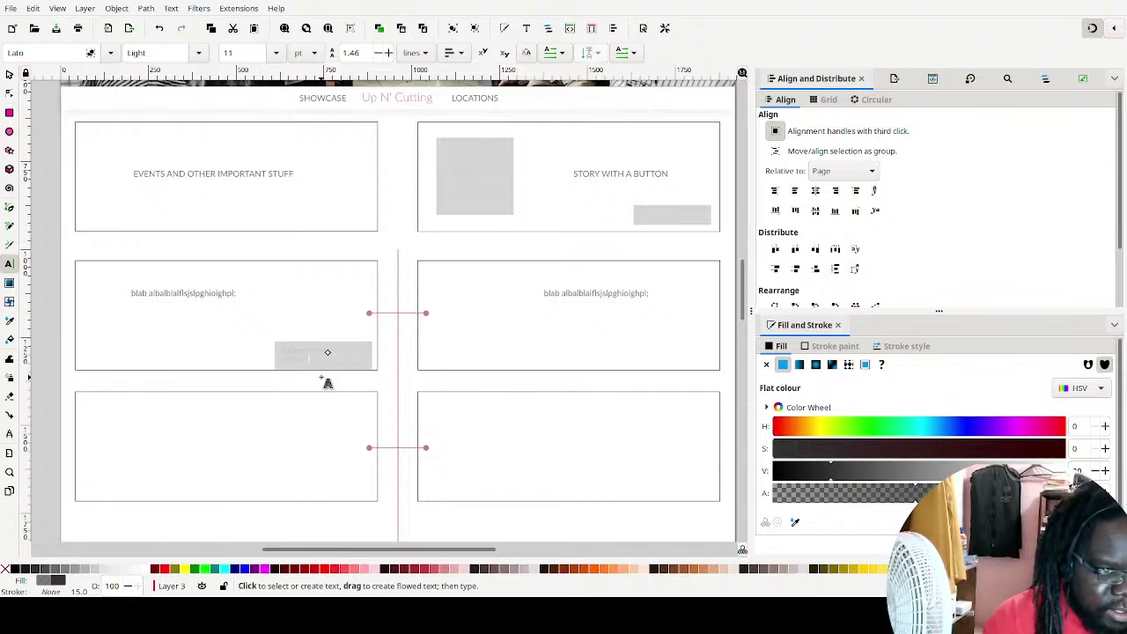
pyautogui.hotkey('ctrl', 'a')
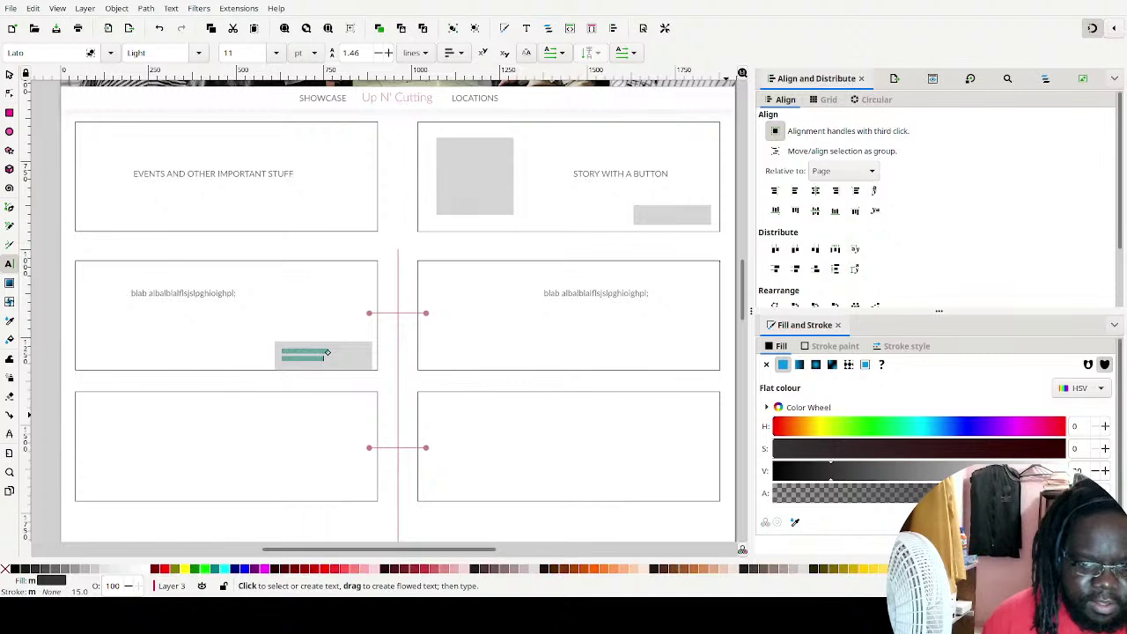
pyautogui.scroll(-2, 881, 414)
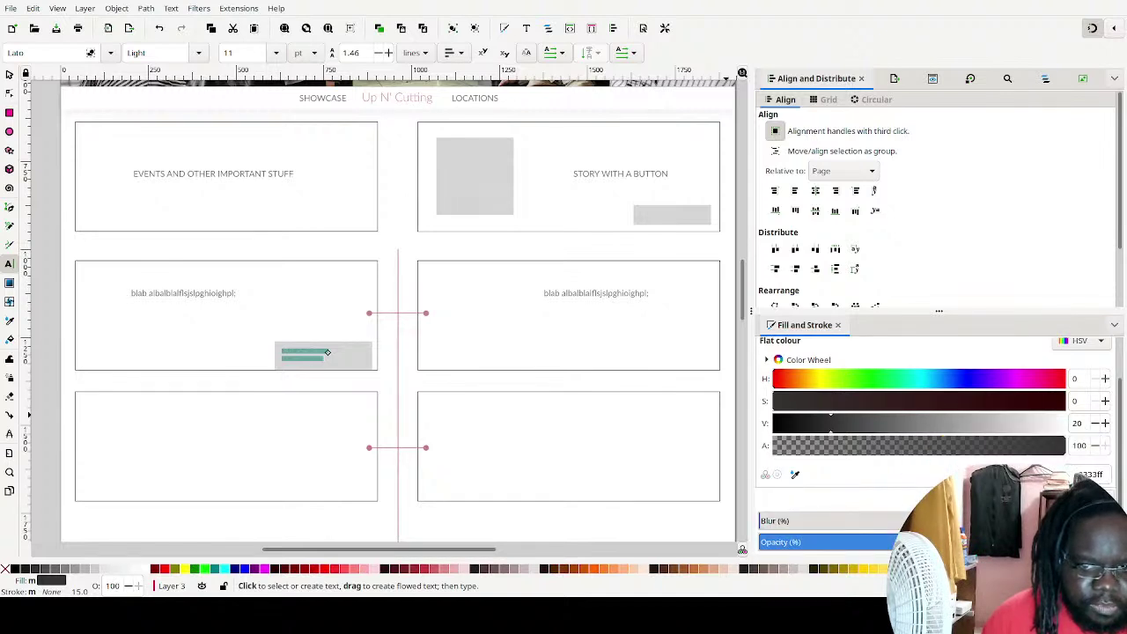
pyautogui.scroll(2, 861, 343)
pyautogui.click(828, 346)
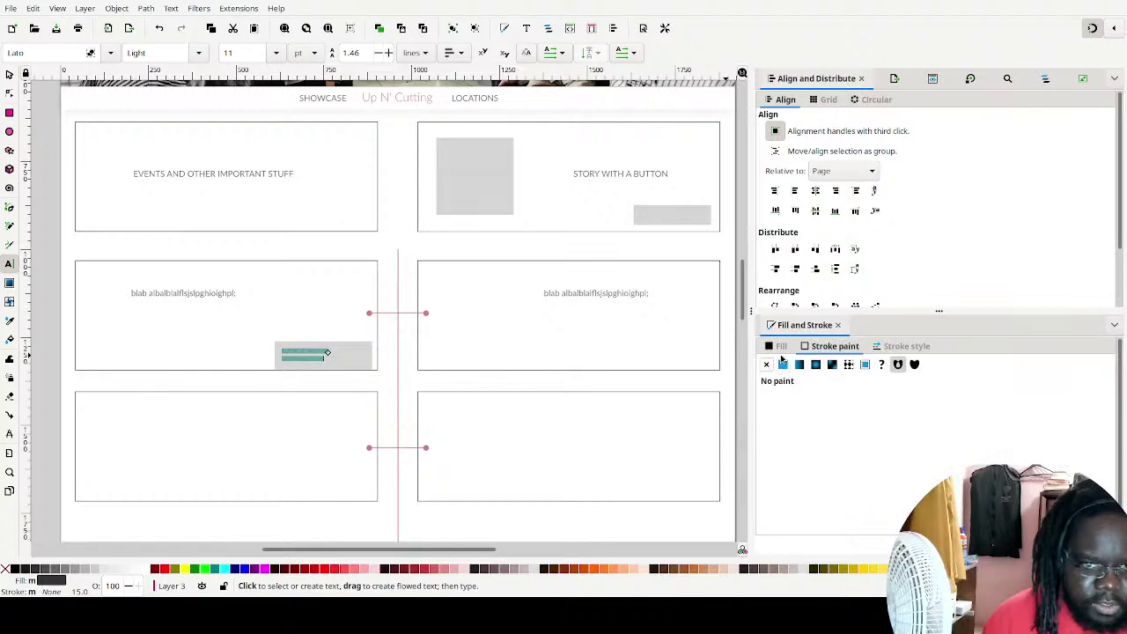
pyautogui.click(778, 346)
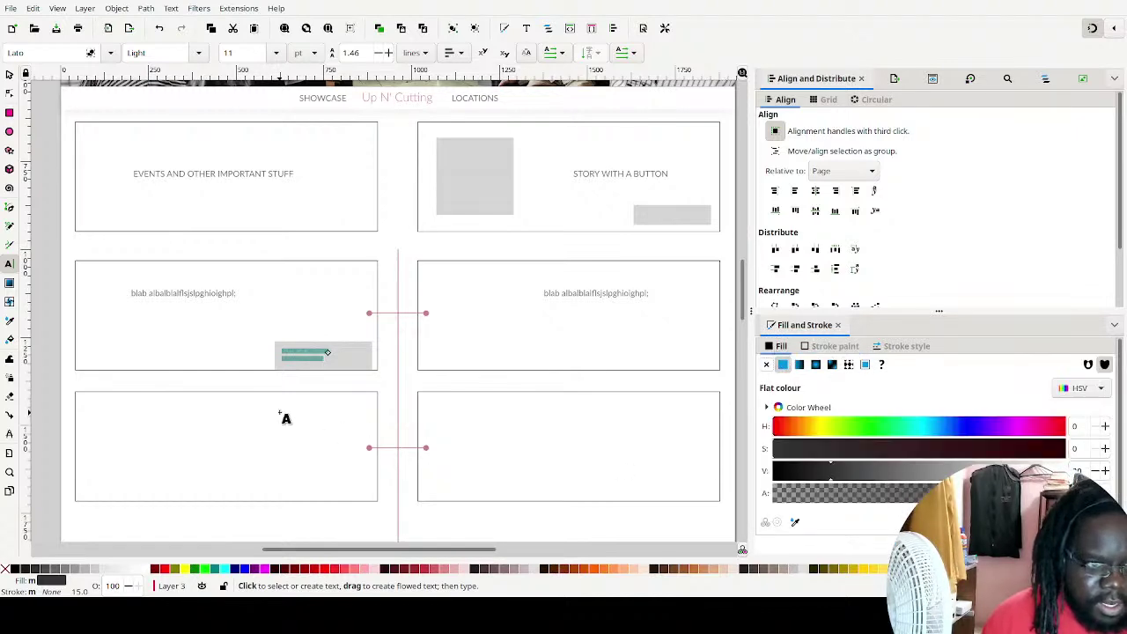
pyautogui.scroll(5, 309, 382)
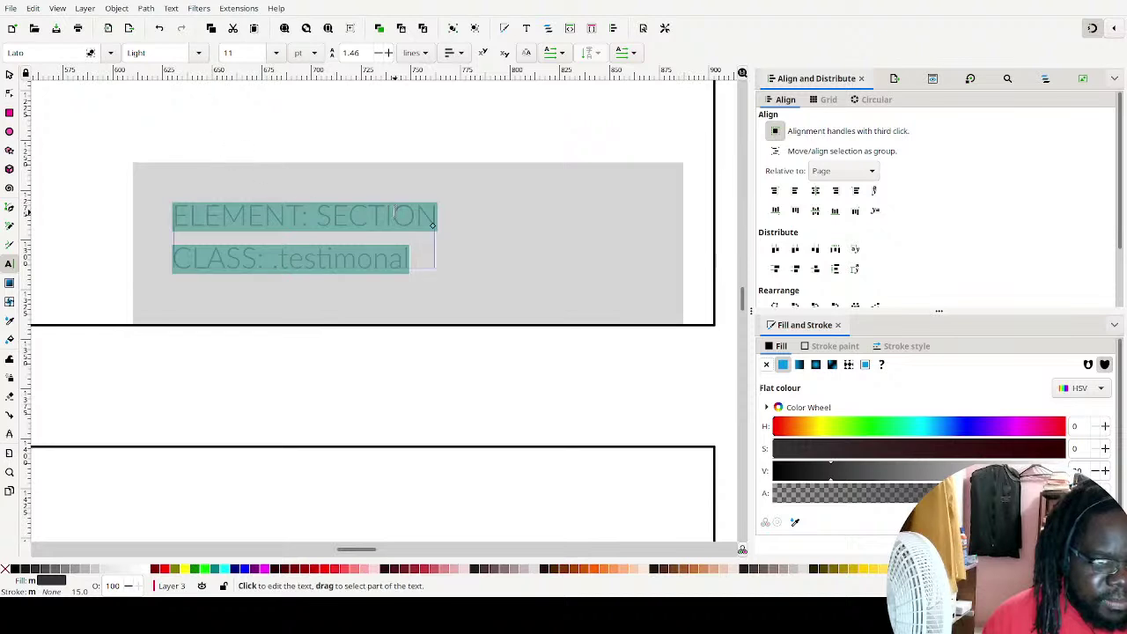
# Recolour the label text to the near-black swatch with value 10 and set its opacity to 100%
pyautogui.click(11, 75)
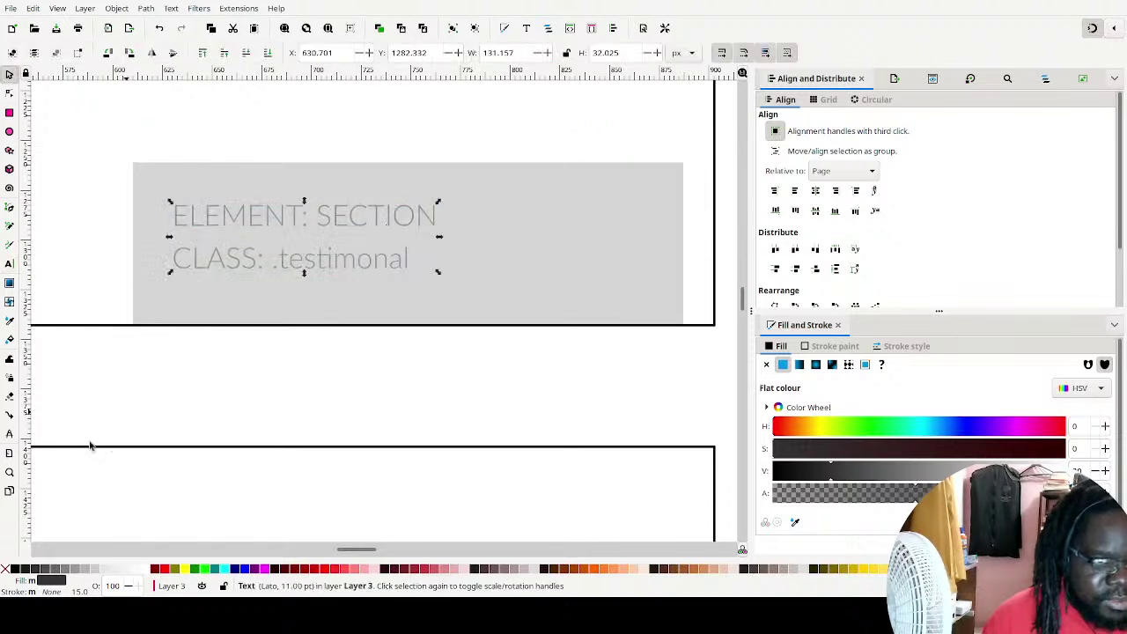
pyautogui.click(28, 570)
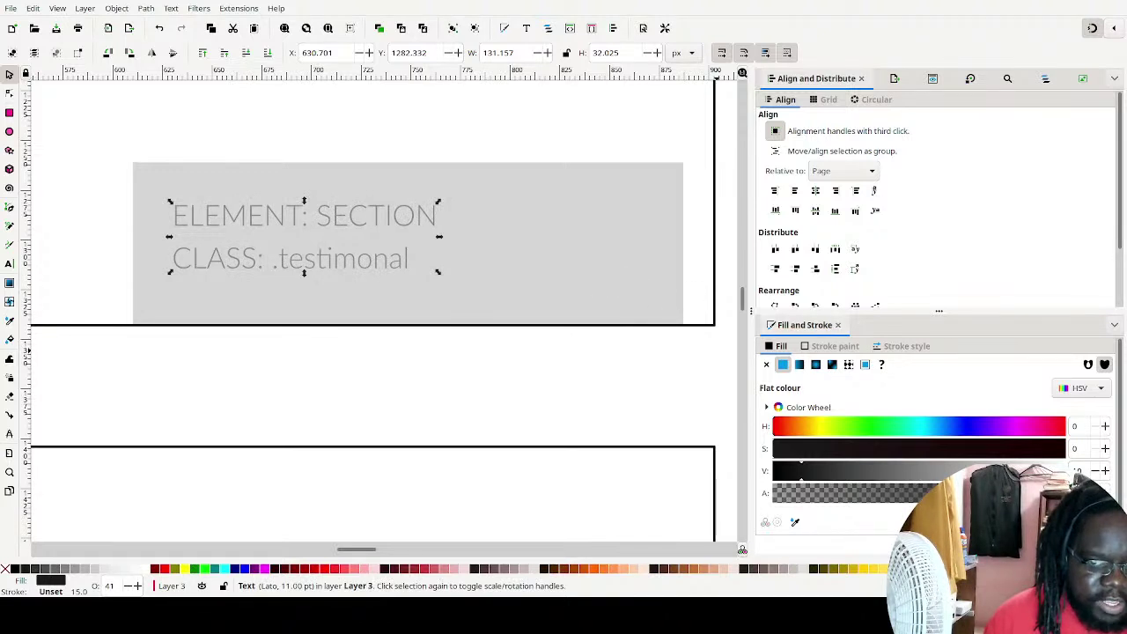
pyautogui.scroll(-2, 933, 414)
pyautogui.click(1092, 542)
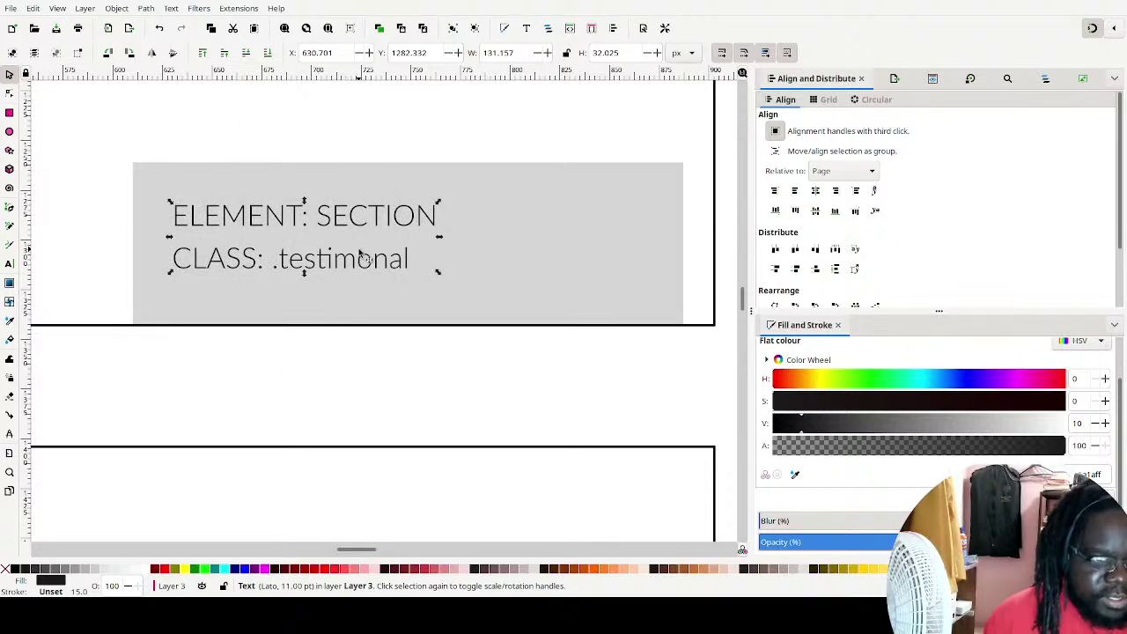
# Rewrite the label's first line in sentence case as "Element: section"
pyautogui.tripleClick(317, 216)
pyautogui.click(317, 216)
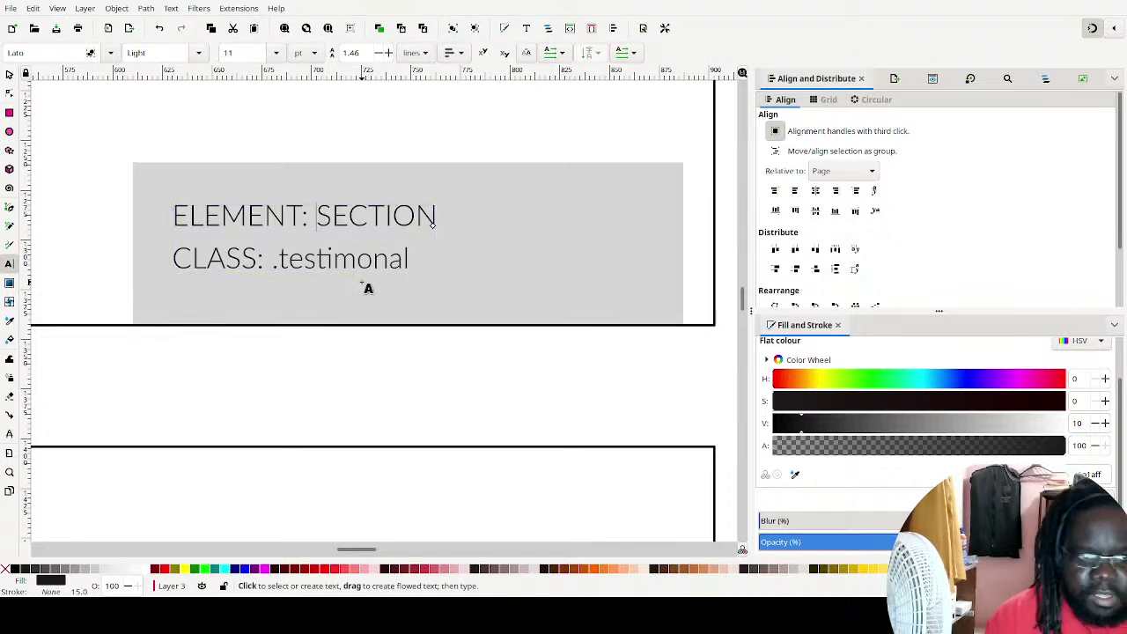
pyautogui.hotkey('shift', 'End')
pyautogui.write('section')
pyautogui.press('Home')
pyautogui.press('Right')
pyautogui.hotkey('shift', 'Right')
pyautogui.hotkey('shift', 'Right')
pyautogui.hotkey('shift', 'Right')
pyautogui.hotkey('shift', 'Right')
pyautogui.hotkey('shift', 'Right')
pyautogui.hotkey('shift', 'Right')
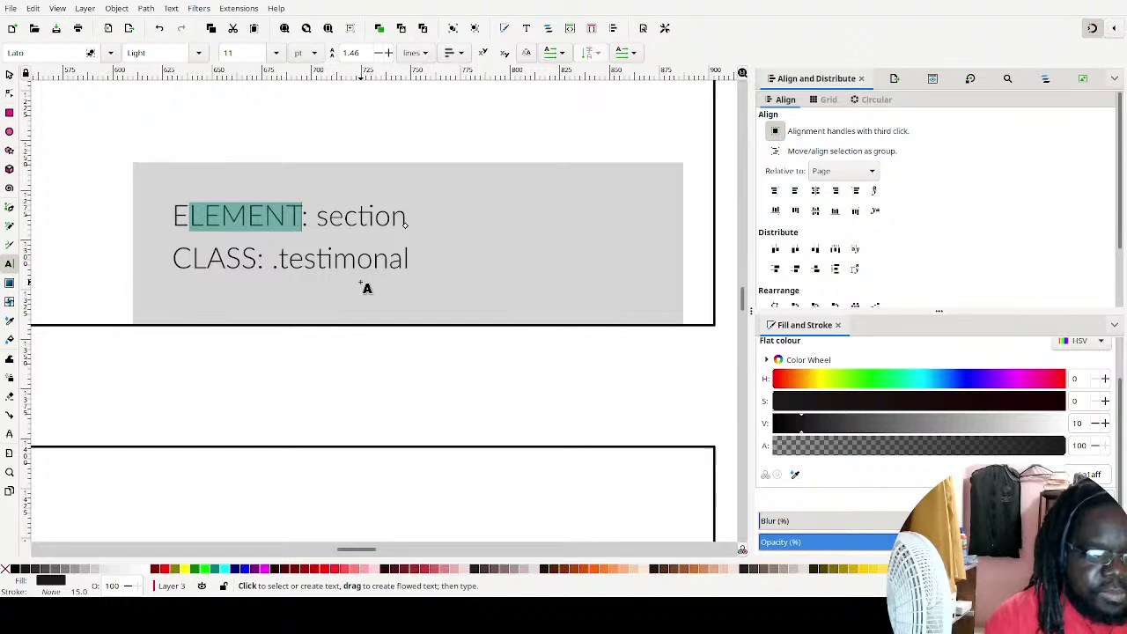
pyautogui.write('lement')
# Change the label's second line to read "Class: .testimonal"
pyautogui.press('Down')
pyautogui.press('Left')
pyautogui.press('Left')
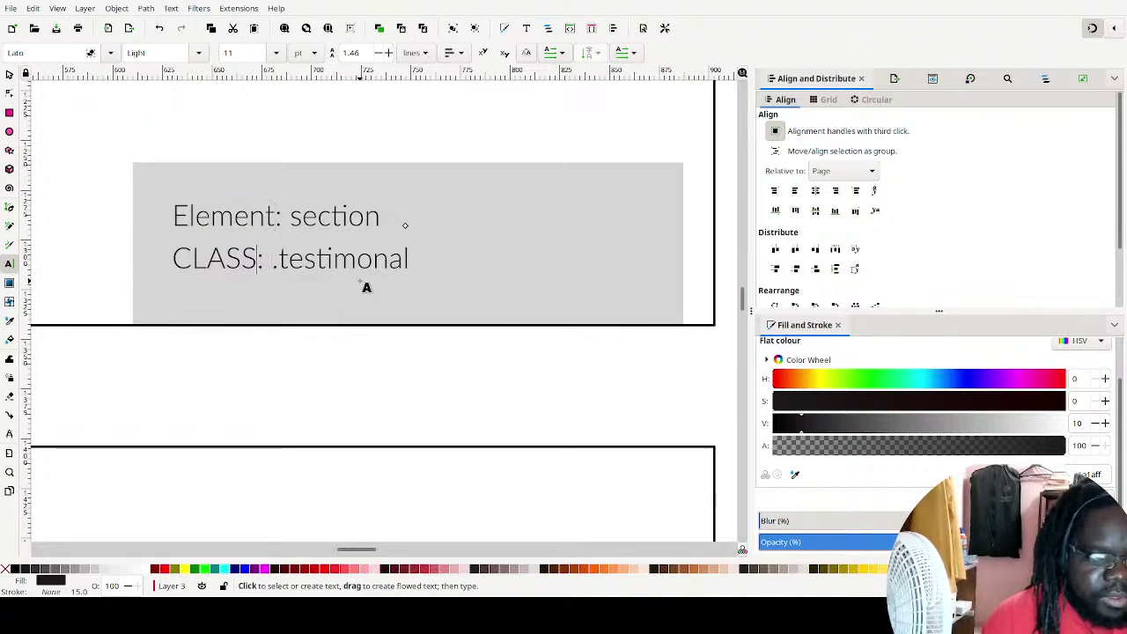
pyautogui.hotkey('shift', 'Left')
pyautogui.hotkey('shift', 'Left')
pyautogui.hotkey('shift', 'Left')
pyautogui.hotkey('shift', 'Left')
pyautogui.hotkey('shift', 'Left')
pyautogui.hotkey('shift', 'Right')
pyautogui.write('lass')
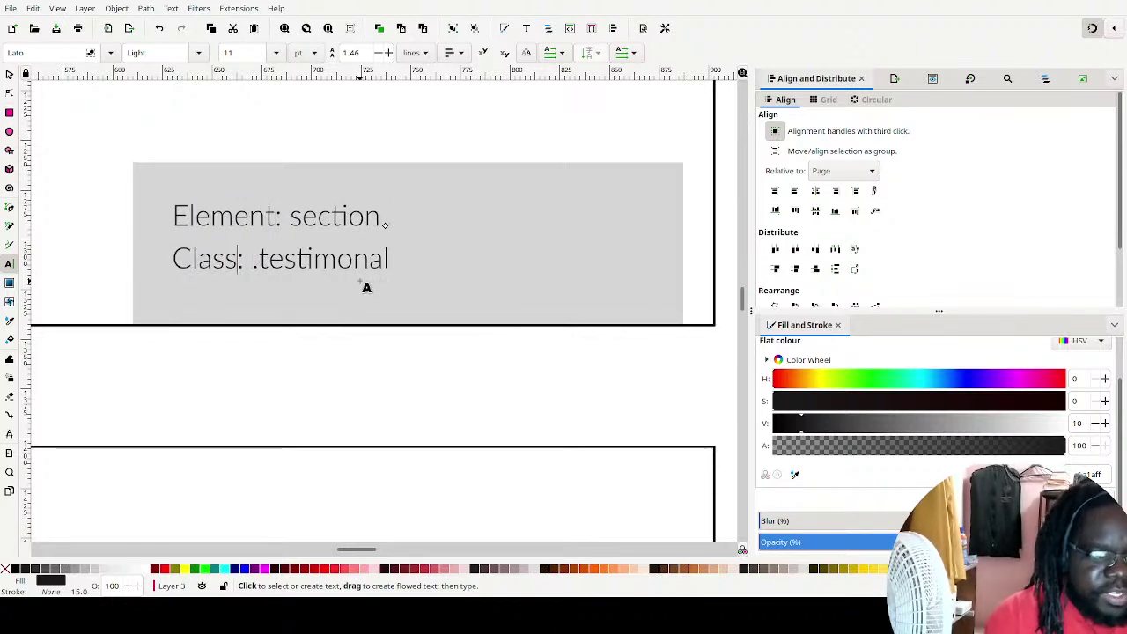
pyautogui.click(10, 75)
# Group the grey rectangle with its label and move the group off the page's left edge to about X -320, Y 1114 px
pyautogui.scroll(-2, 422, 218)
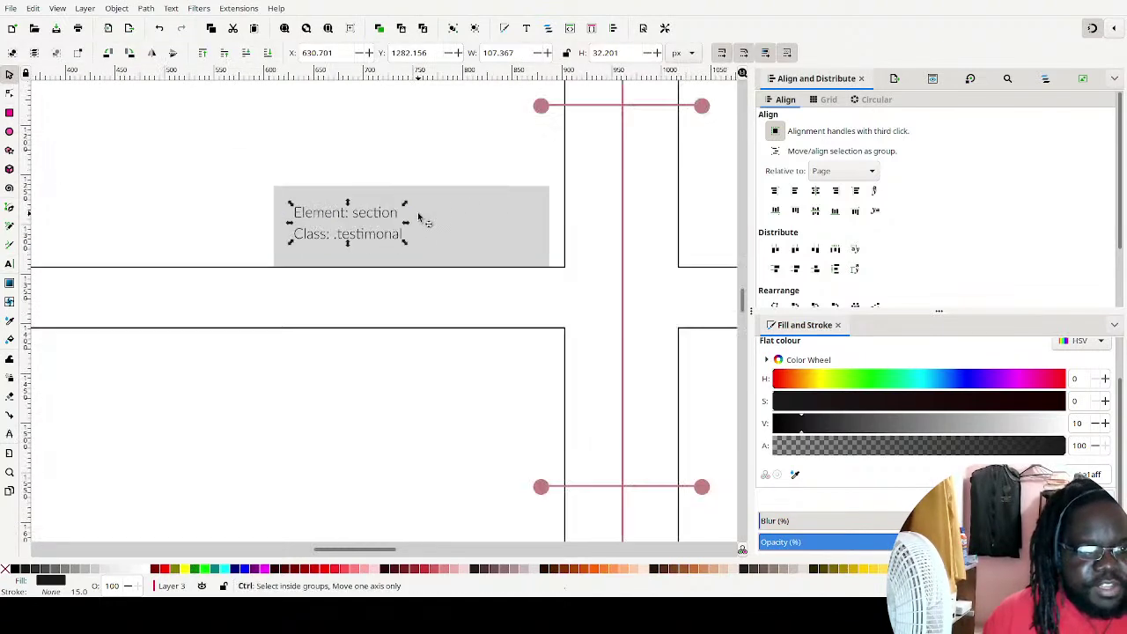
pyautogui.scroll(-6, 421, 218)
pyautogui.scroll(1, 452, 221)
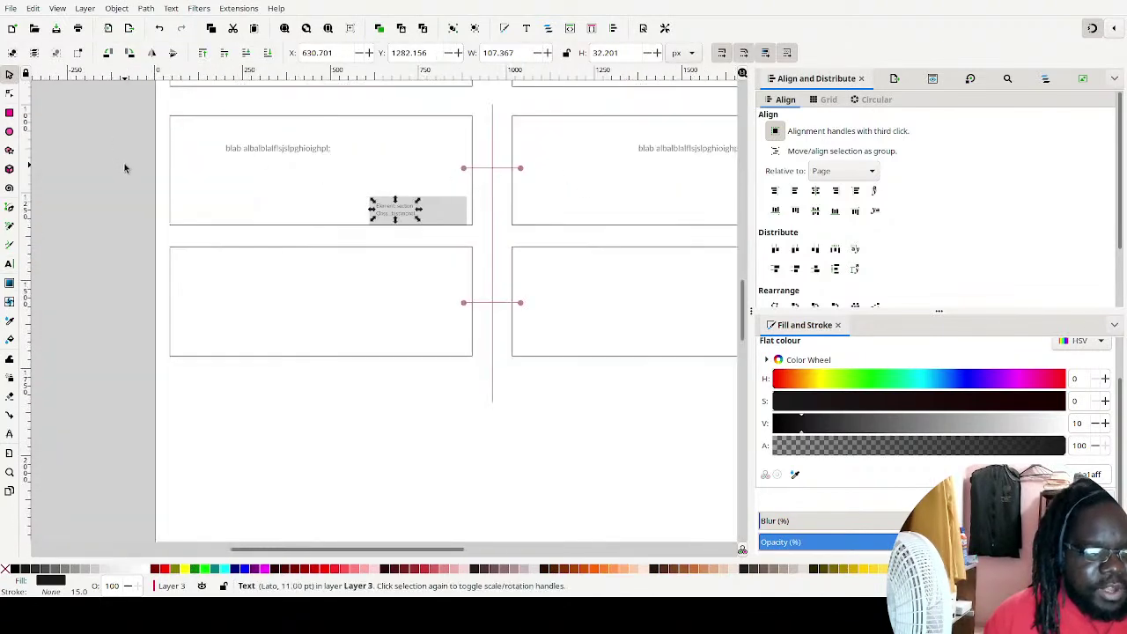
pyautogui.click(543, 256)
pyautogui.moveTo(486, 191)
pyautogui.mouseDown()
pyautogui.moveTo(390, 232)
pyautogui.moveTo(345, 236)
pyautogui.mouseUp()
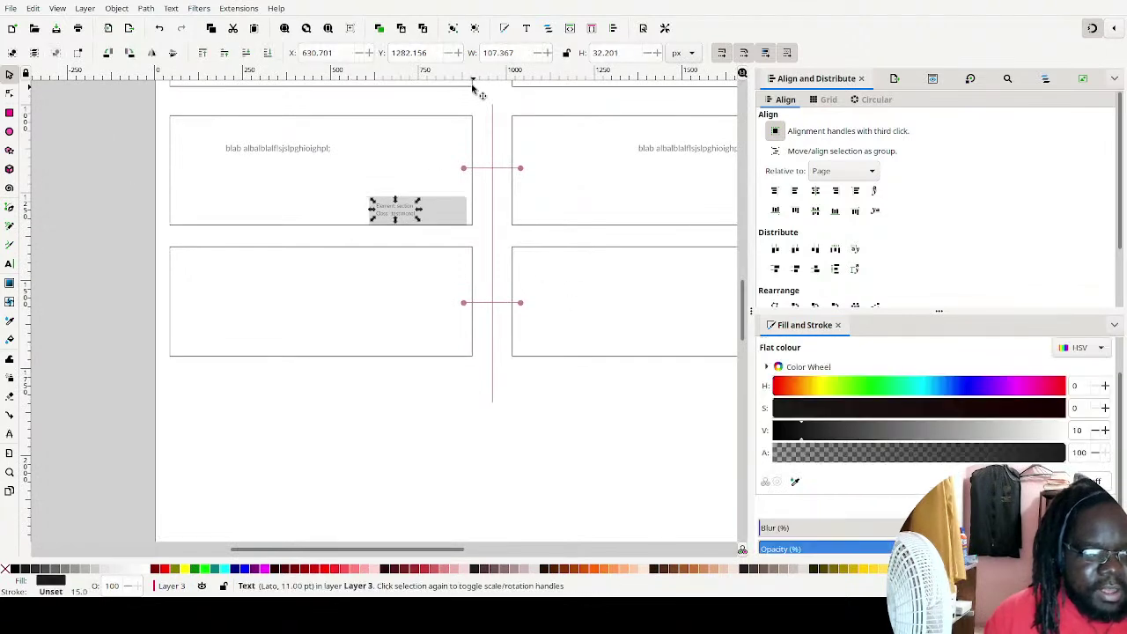
pyautogui.moveTo(484, 182); pyautogui.dragTo(335, 234)
pyautogui.click(451, 30)
pyautogui.moveTo(403, 205)
pyautogui.mouseDown()
pyautogui.moveTo(79, 163)
pyautogui.moveTo(80, 151)
pyautogui.mouseUp()
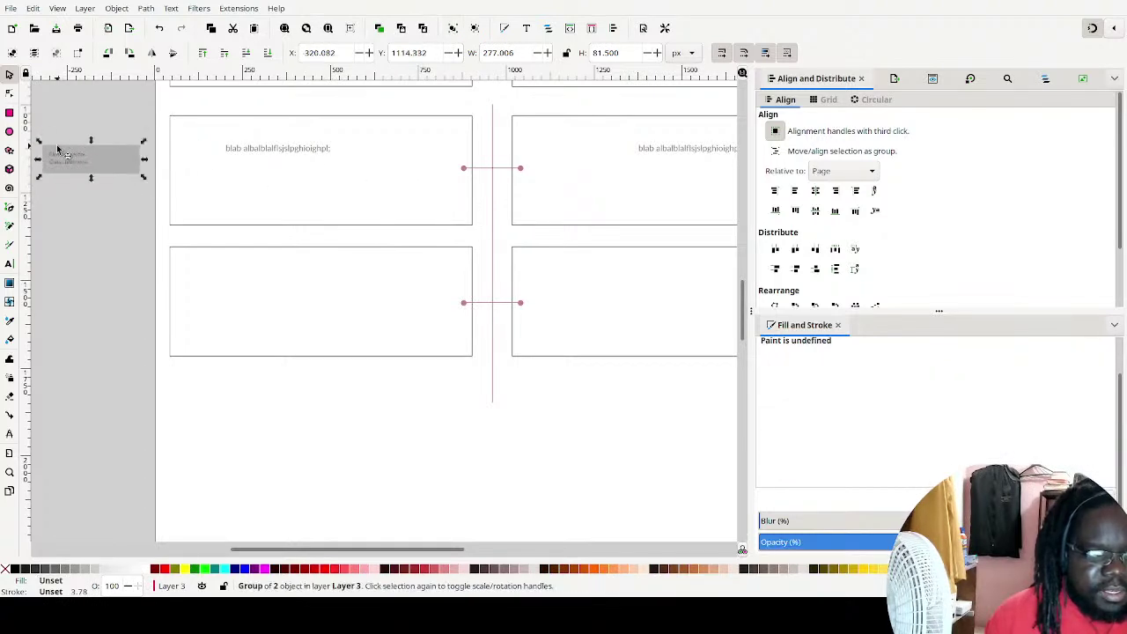
pyautogui.click(85, 209)
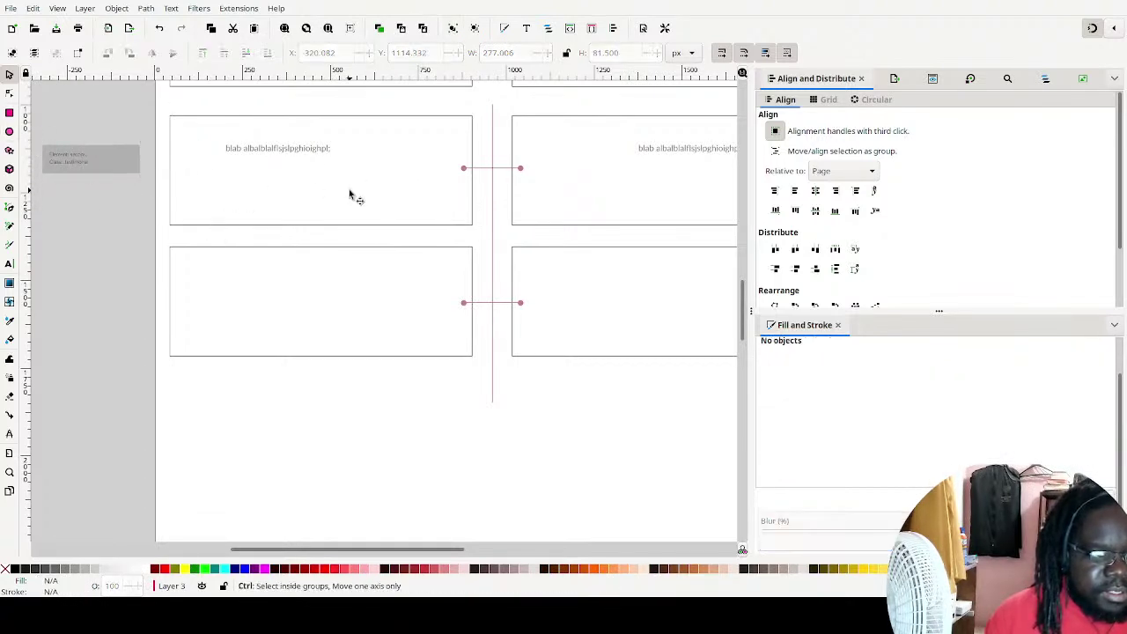
# Replace the left "blab" placeholder text with a three-line testimonial beginning "When I came to Up N' Cutting, I didn't know what I wanted"
pyautogui.scroll(-2, 350, 197)
pyautogui.scroll(2, 457, 242)
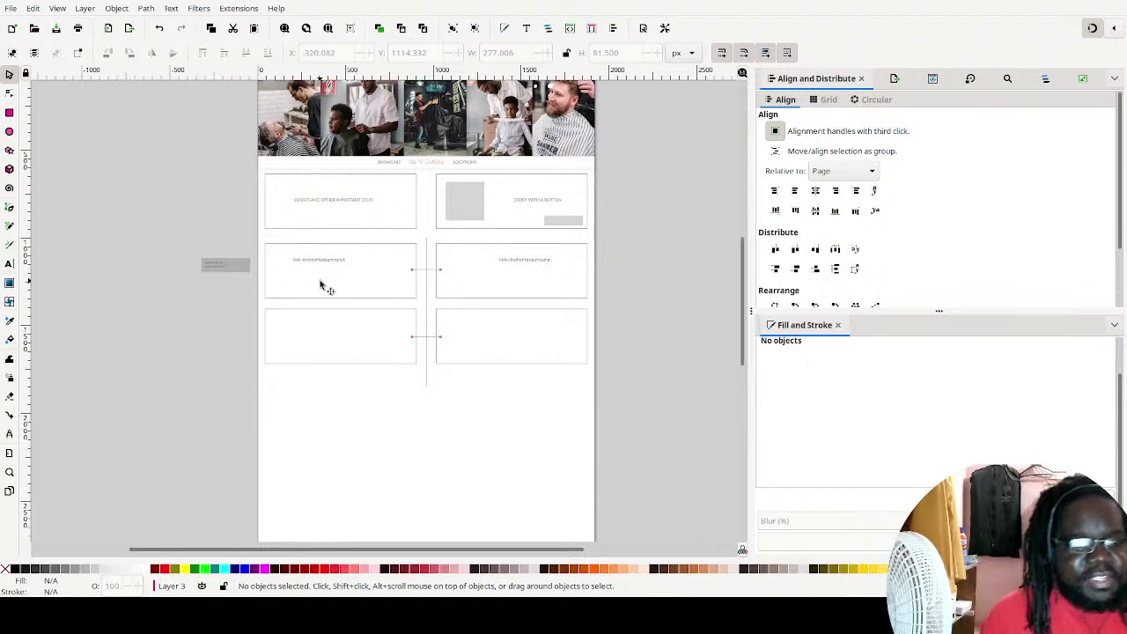
pyautogui.press('ctrl')
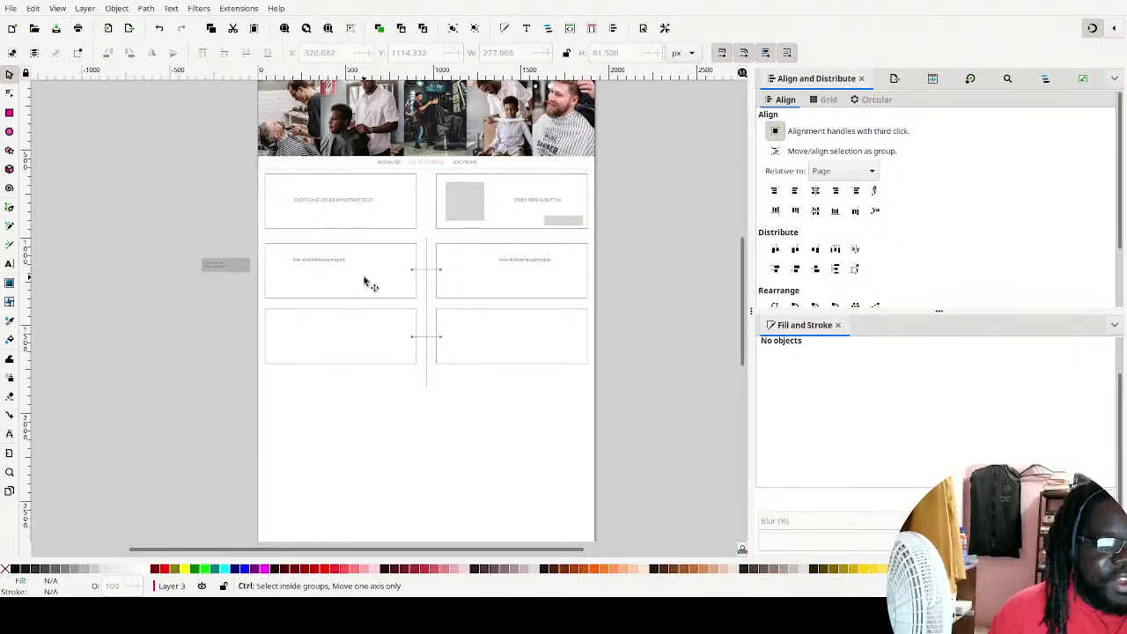
pyautogui.scroll(2, 359, 280)
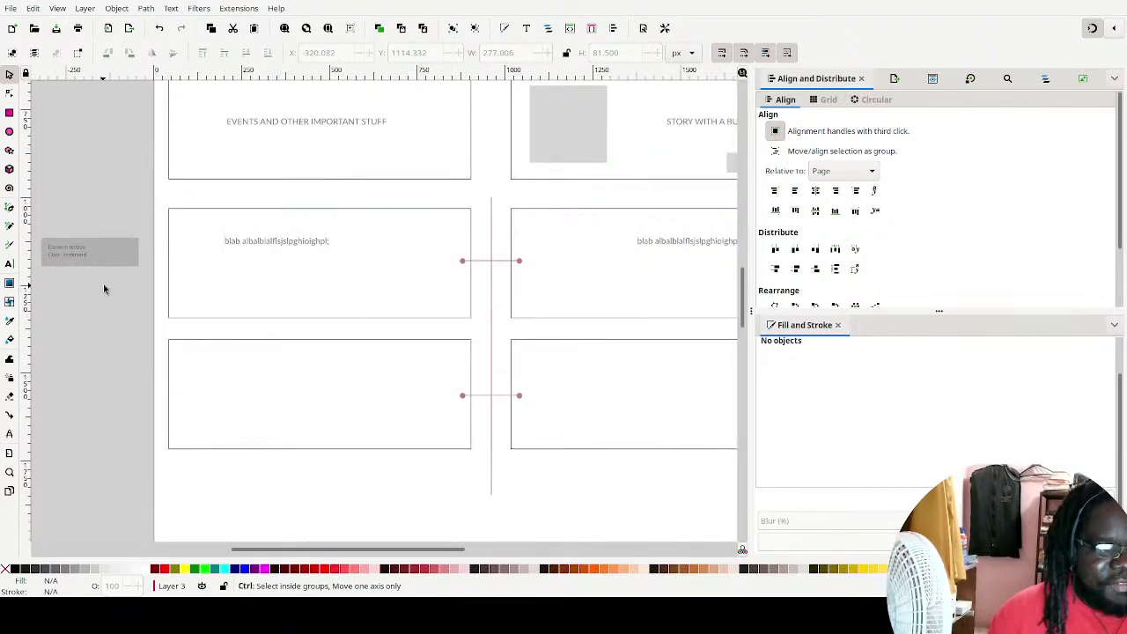
pyautogui.click(278, 244)
pyautogui.doubleClick(285, 236)
pyautogui.doubleClick(286, 236)
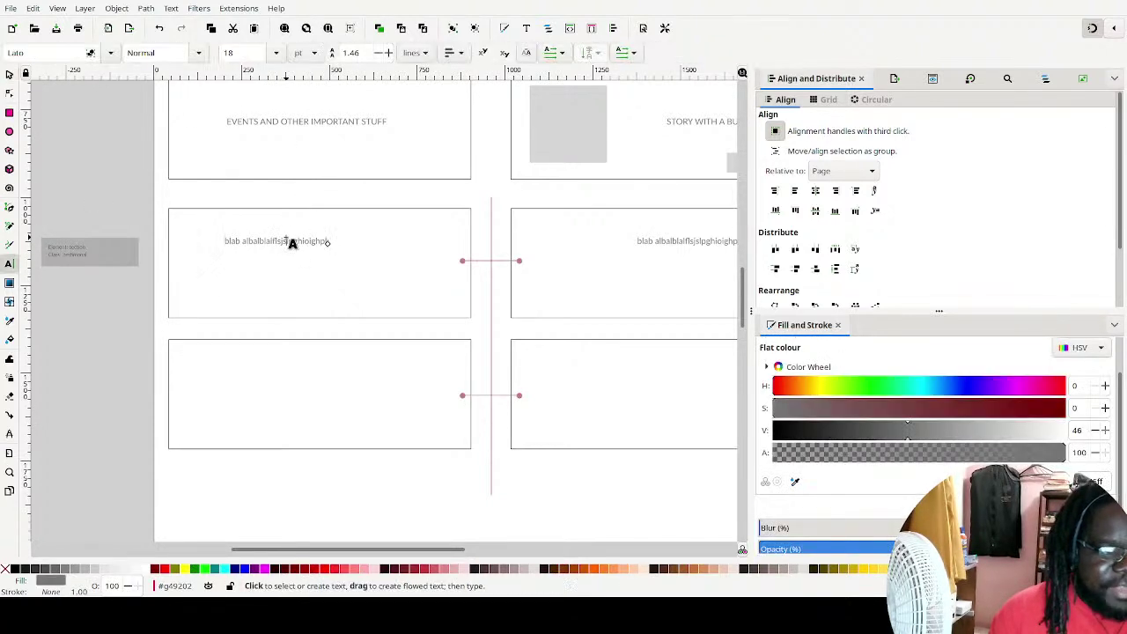
pyautogui.tripleClick(285, 236)
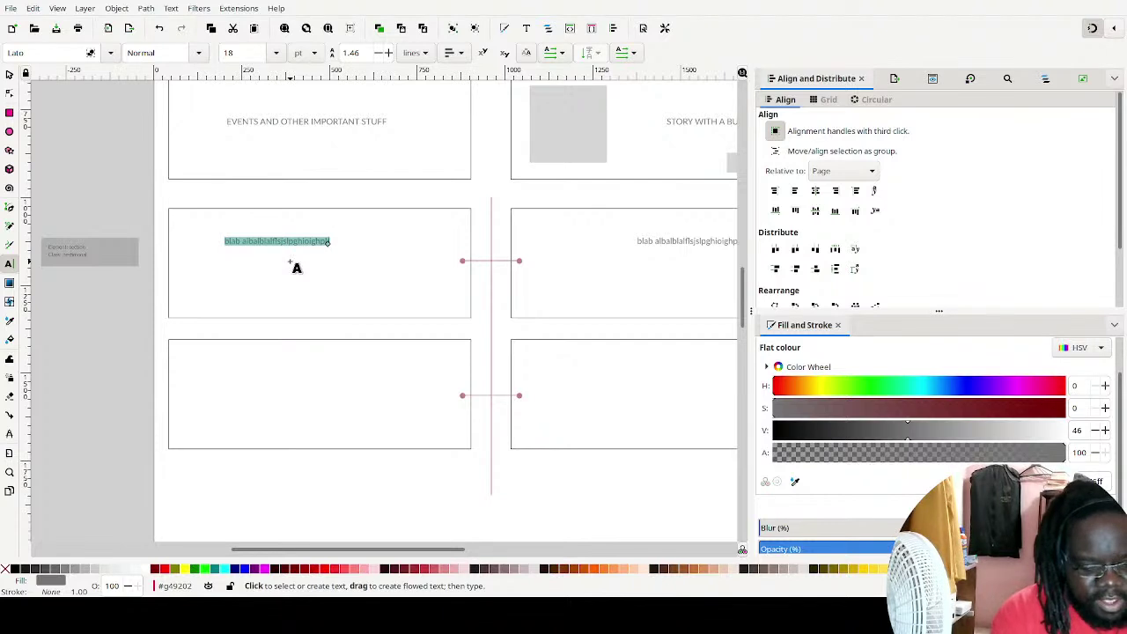
pyautogui.press('BackSpace')
pyautogui.write("When I came to Up N' Cutting, I didn't know what I wanted")
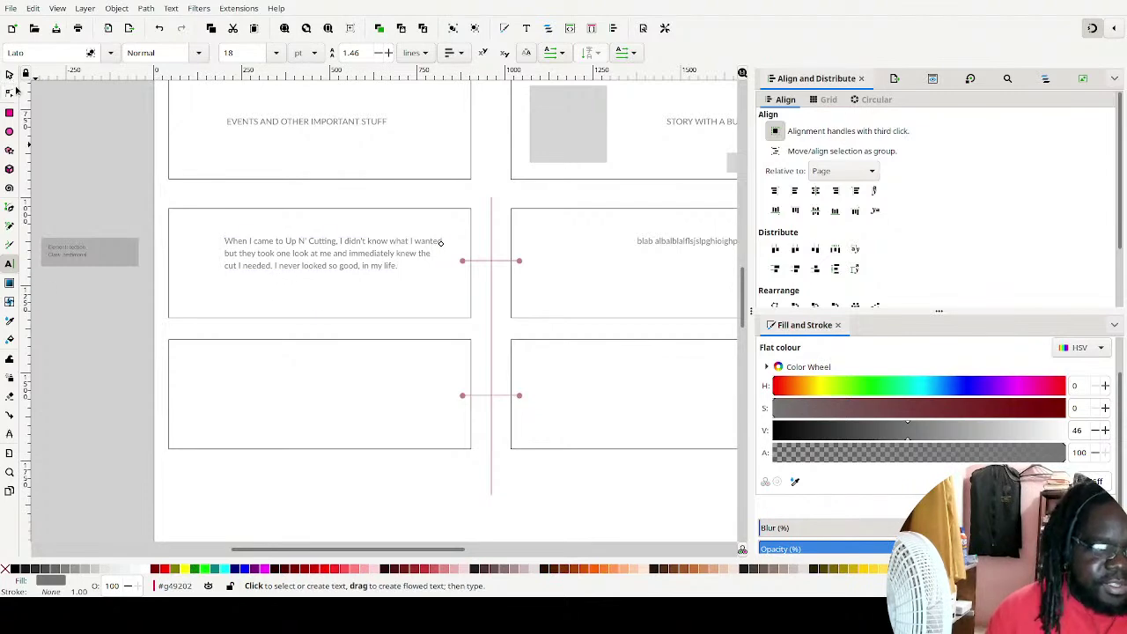
# End the left testimonial with an exclamation mark and set its font to Alexander
pyautogui.hotkey('ctrl', 'a')
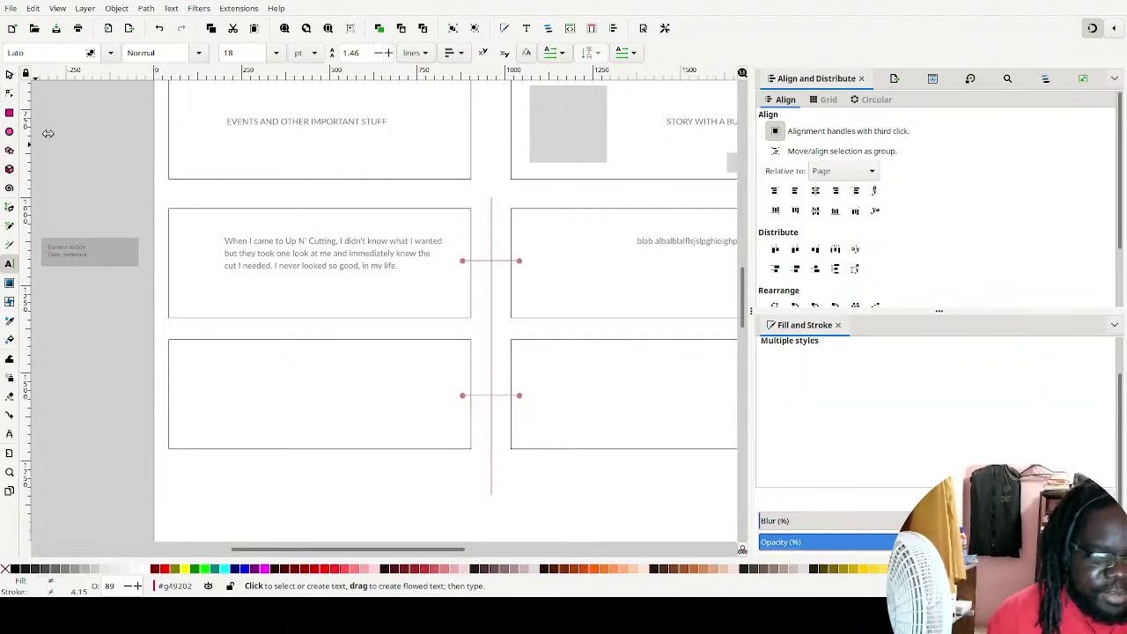
pyautogui.click(384, 265)
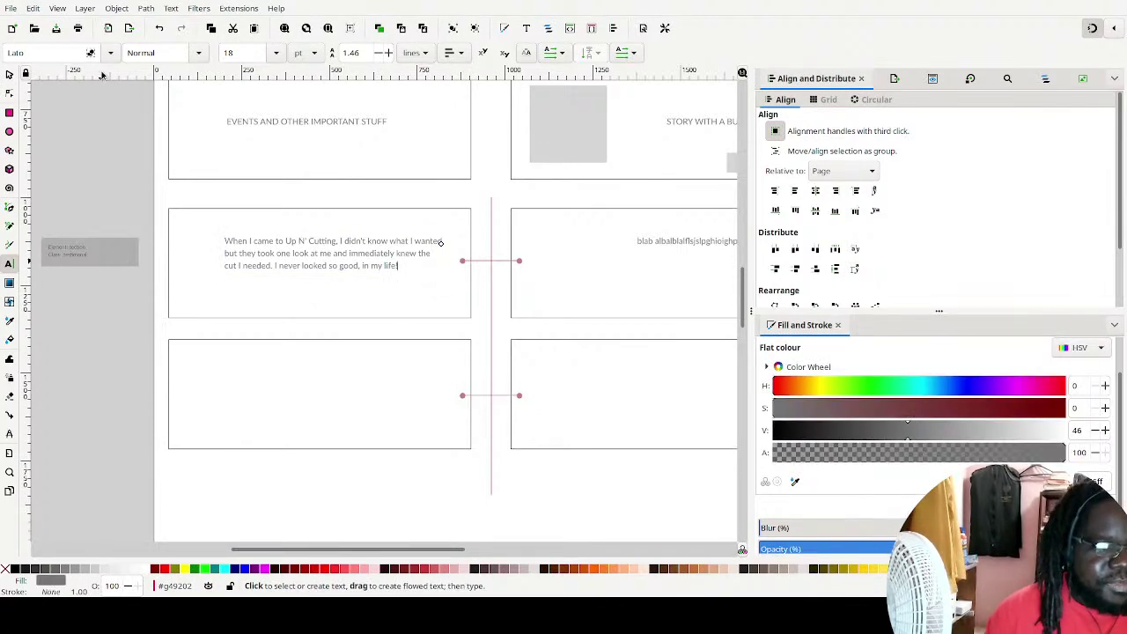
pyautogui.doubleClick(172, 48)
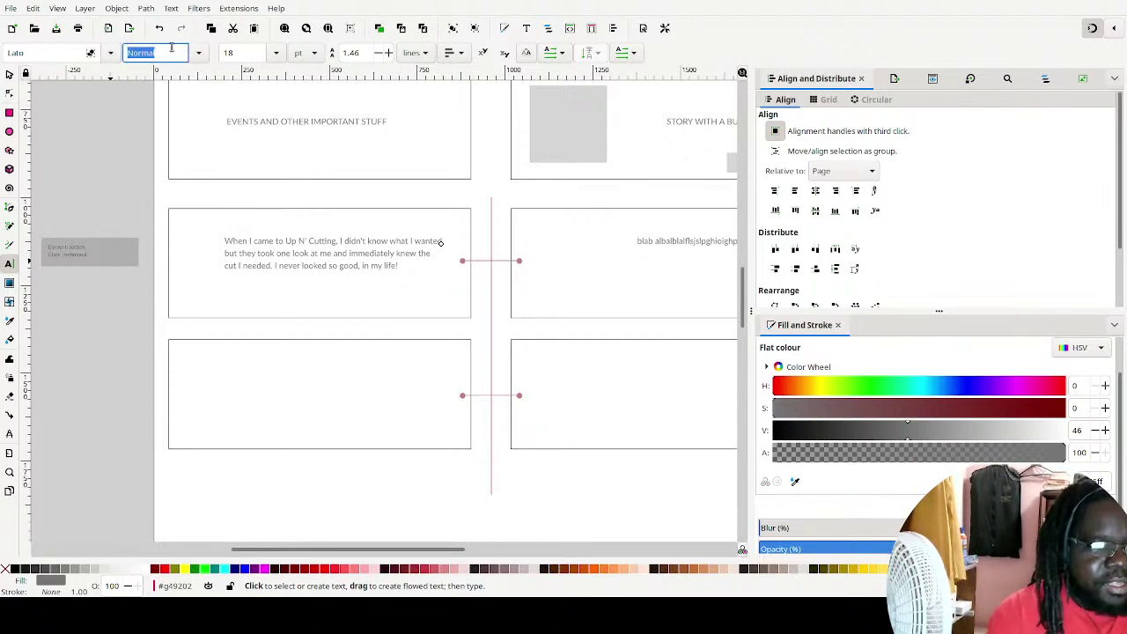
pyautogui.doubleClick(69, 52)
pyautogui.write('Alexander')
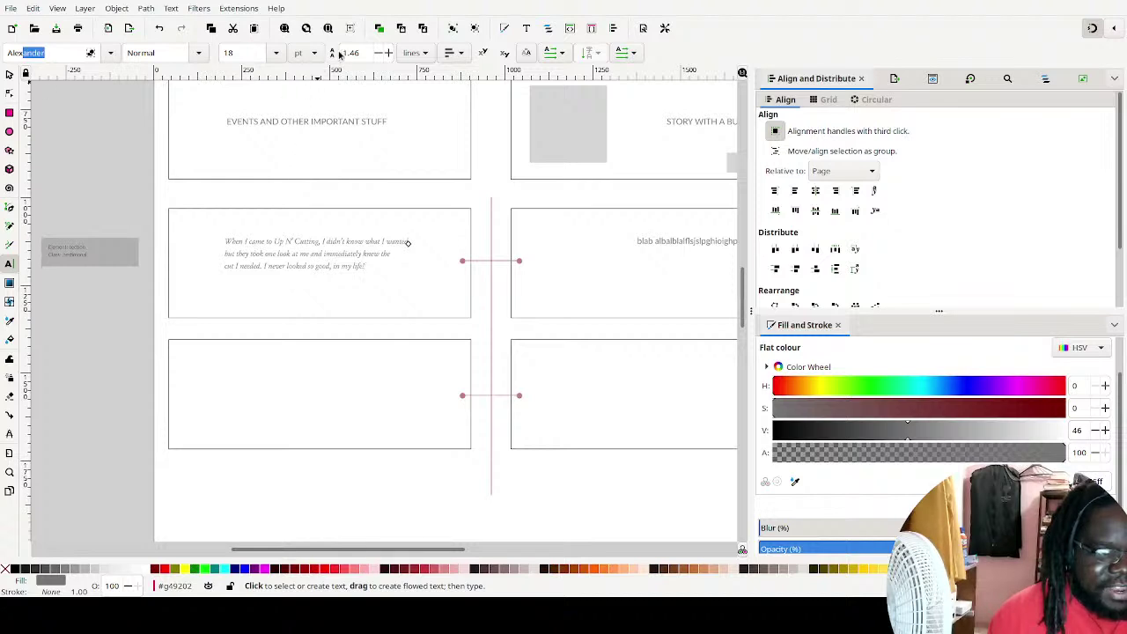
# Set the whole left testimonial to 24 pt with a line spacing of 1.76
pyautogui.hotkey('ctrl', 'a')
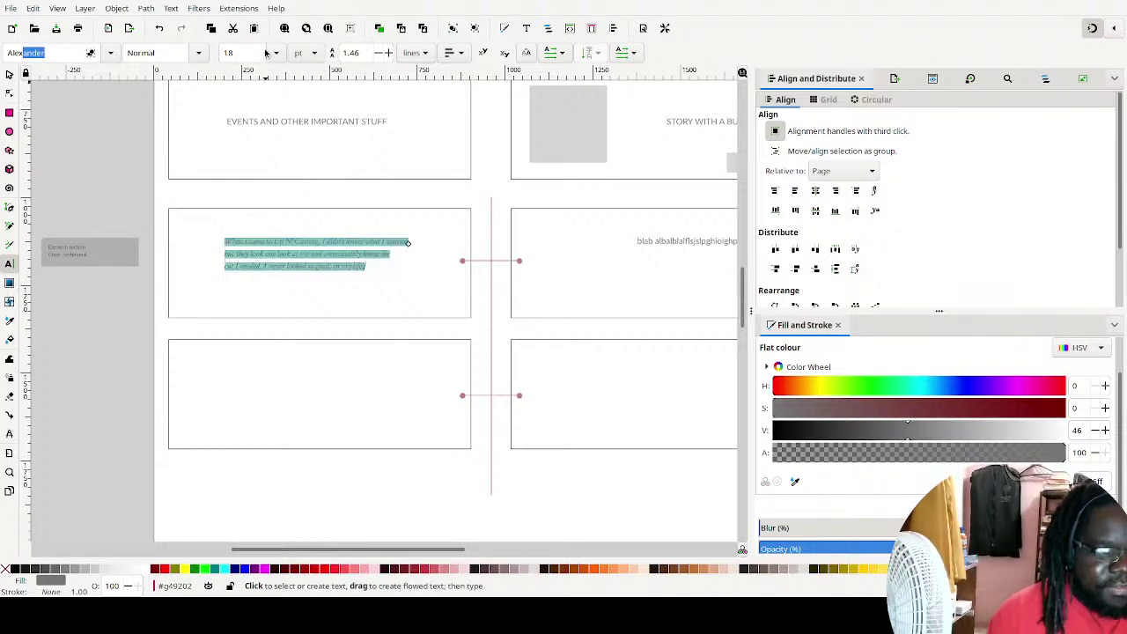
pyautogui.write('36')
pyautogui.press('Return')
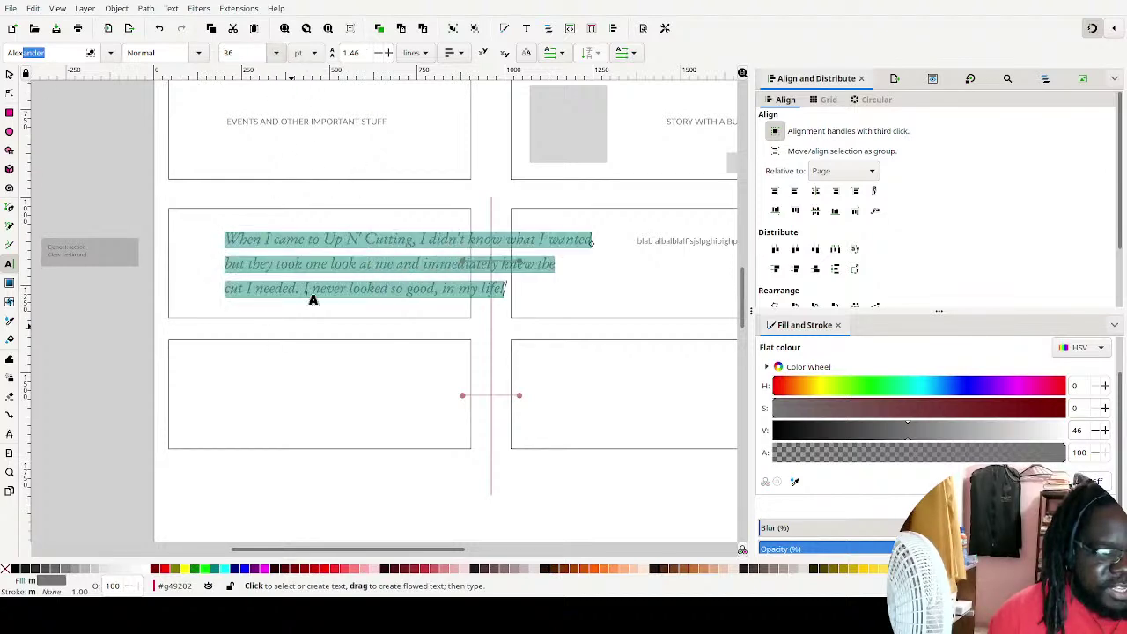
pyautogui.scroll(-1, 388, 52)
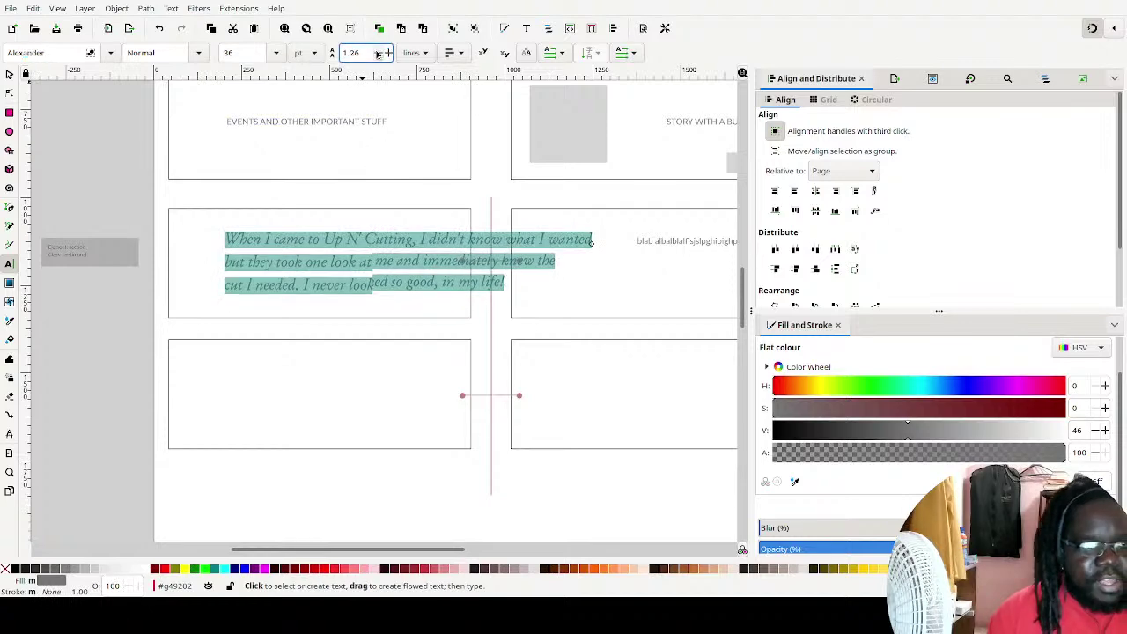
pyautogui.scroll(4, 390, 53)
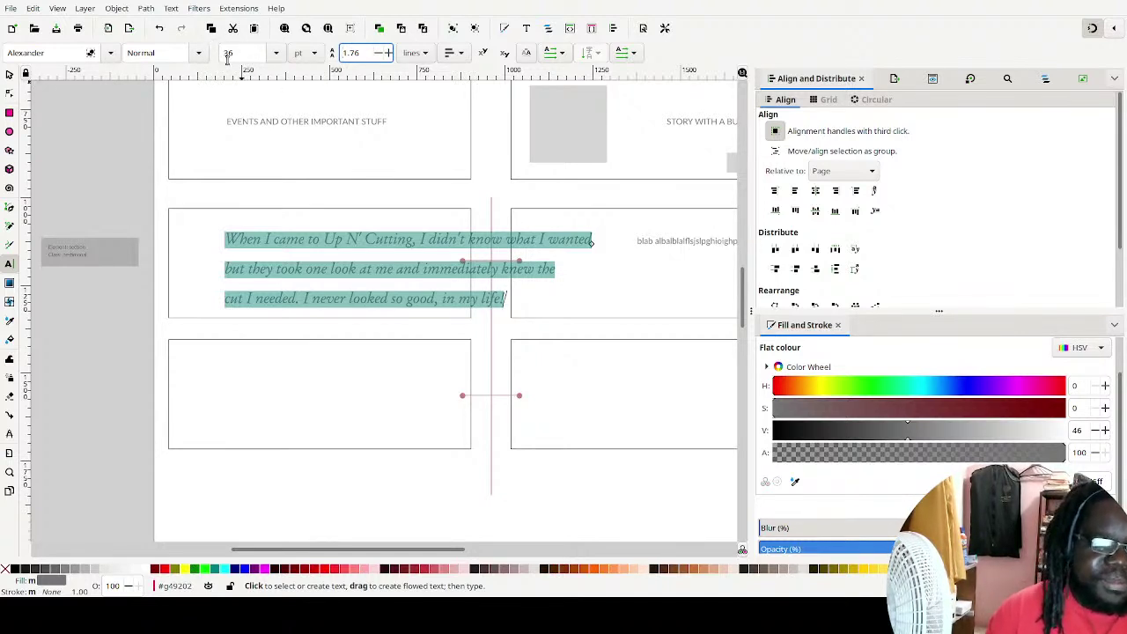
pyautogui.scroll(-3, 278, 55)
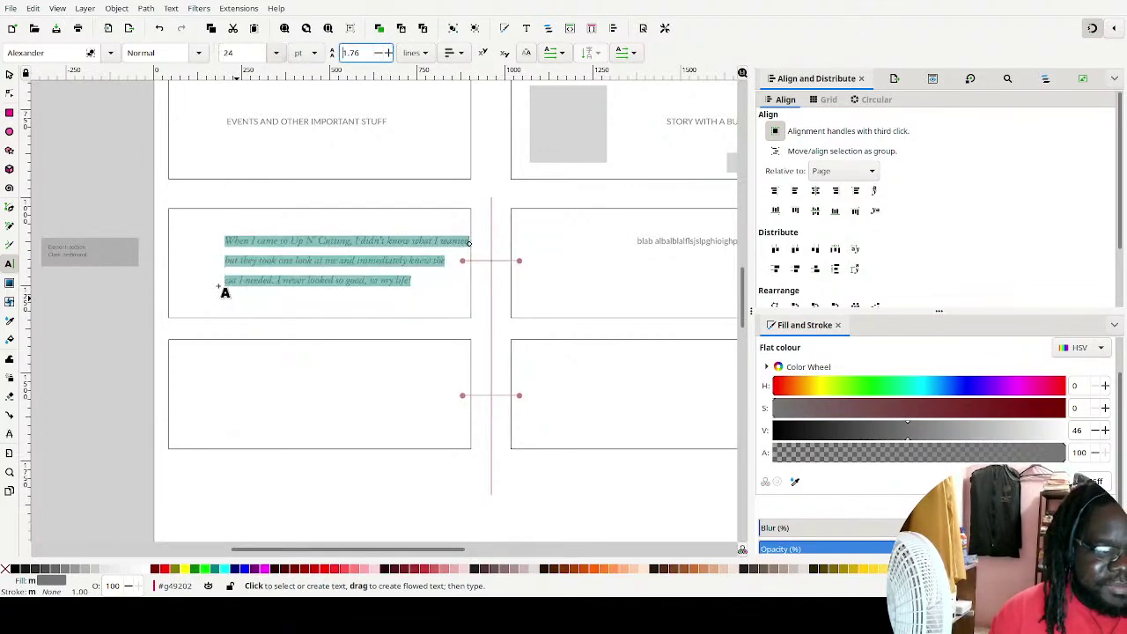
# Move the left testimonial text inside its box to about X 128, Y 1113 px
pyautogui.click(10, 74)
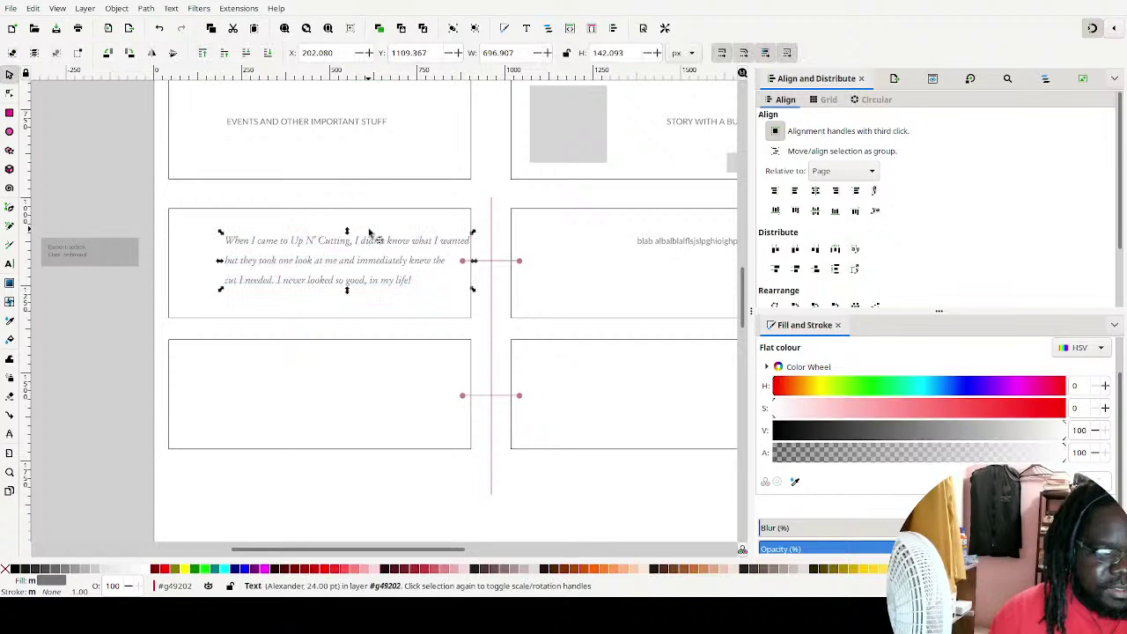
pyautogui.keyDown('alt'); pyautogui.click(361, 259); pyautogui.keyUp('alt')
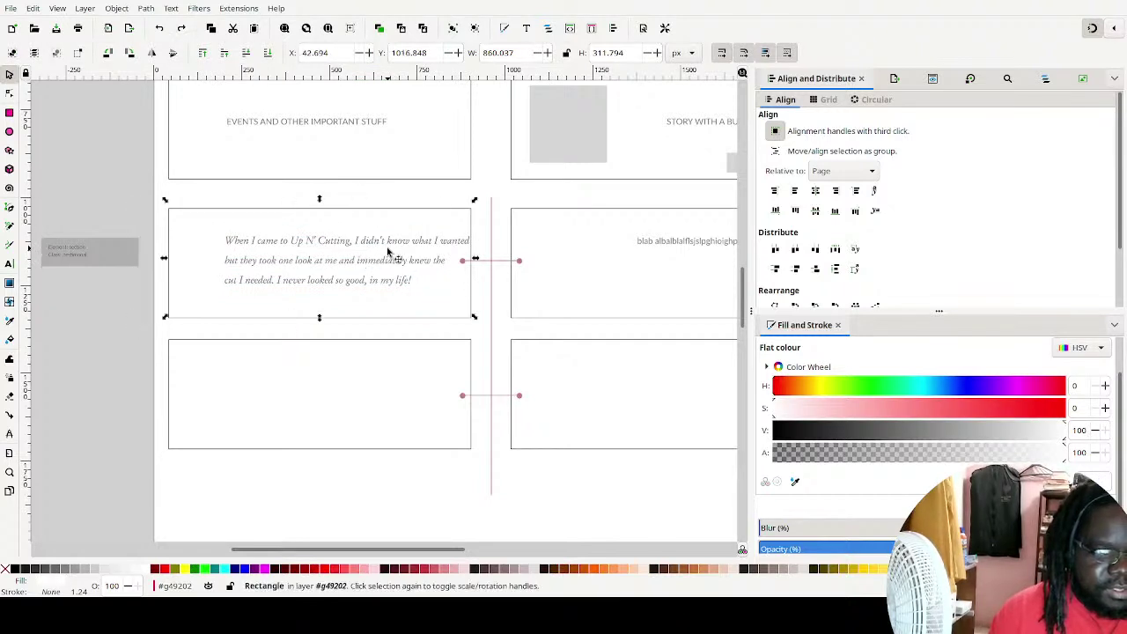
pyautogui.click(394, 250)
pyautogui.moveTo(394, 250); pyautogui.dragTo(370, 254)
pyautogui.press('Left')
pyautogui.press('Left')
pyautogui.press('Left')
pyautogui.press('Left')
pyautogui.press('Left')
pyautogui.press('Left')
pyautogui.press('Left')
pyautogui.press('Left')
pyautogui.press('Left')
pyautogui.press('Left')
pyautogui.press('Left')
pyautogui.press('Left')
pyautogui.press('Left')
pyautogui.press('Left')
pyautogui.press('Left')
pyautogui.press('Left')
pyautogui.press('Left')
pyautogui.press('Left')
pyautogui.press('Left')
pyautogui.press('Left')
pyautogui.press('Down')
pyautogui.press('Down')
pyautogui.press('Down')
pyautogui.press('Up')
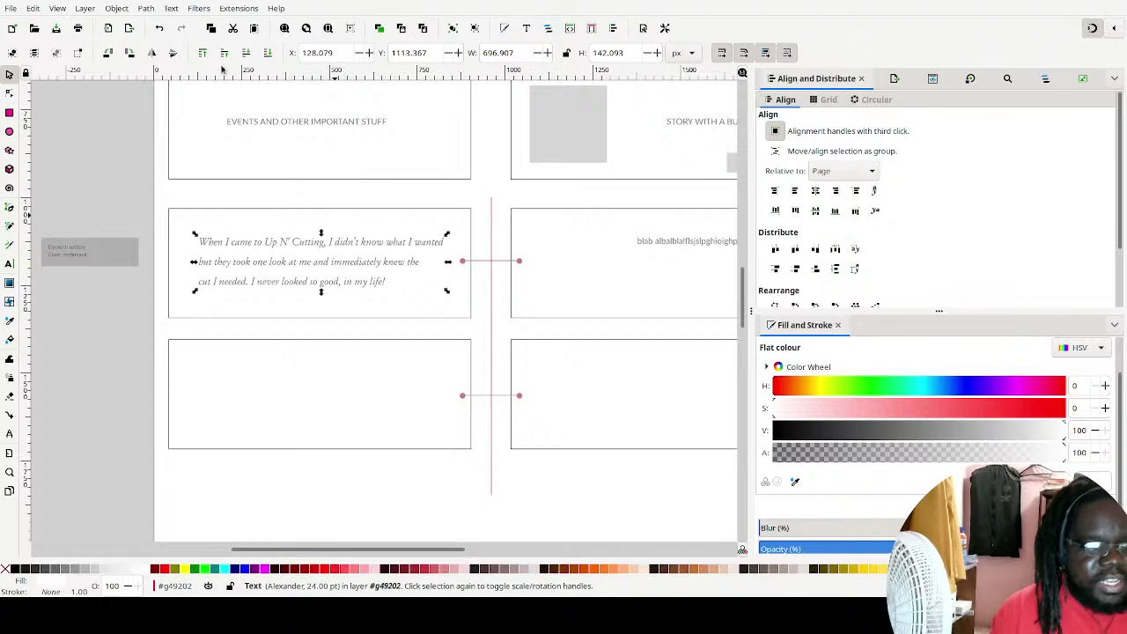
# Select the left testimonial together with its box and set the alignment reference to the biggest object
pyautogui.keyDown('shift'); pyautogui.click(429, 230); pyautogui.keyUp('shift')
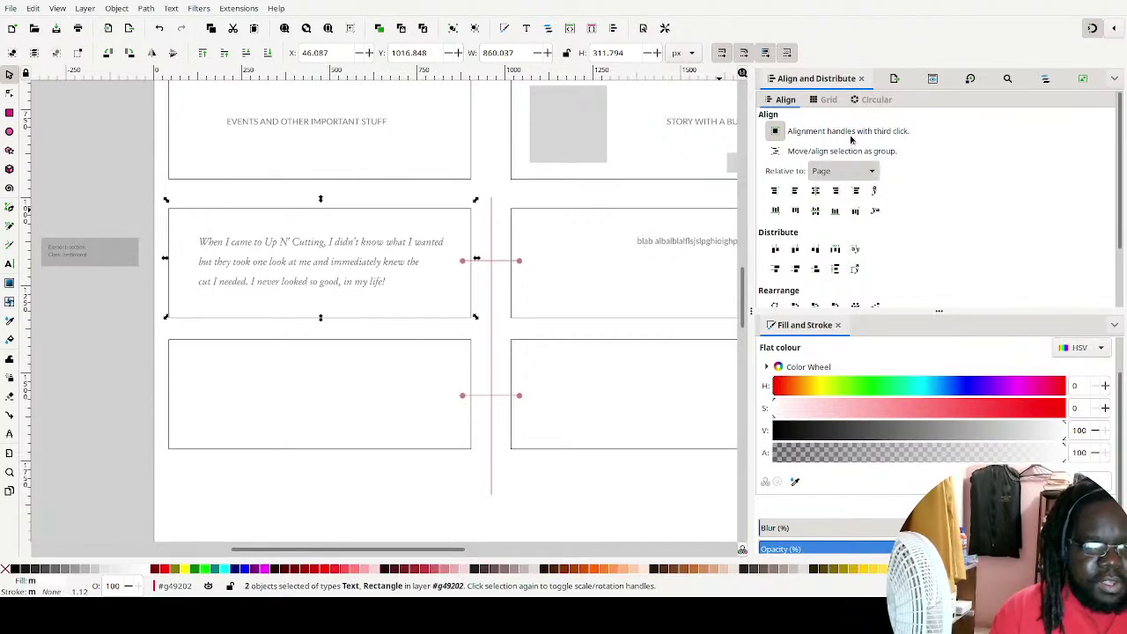
pyautogui.scroll(2, 841, 171)
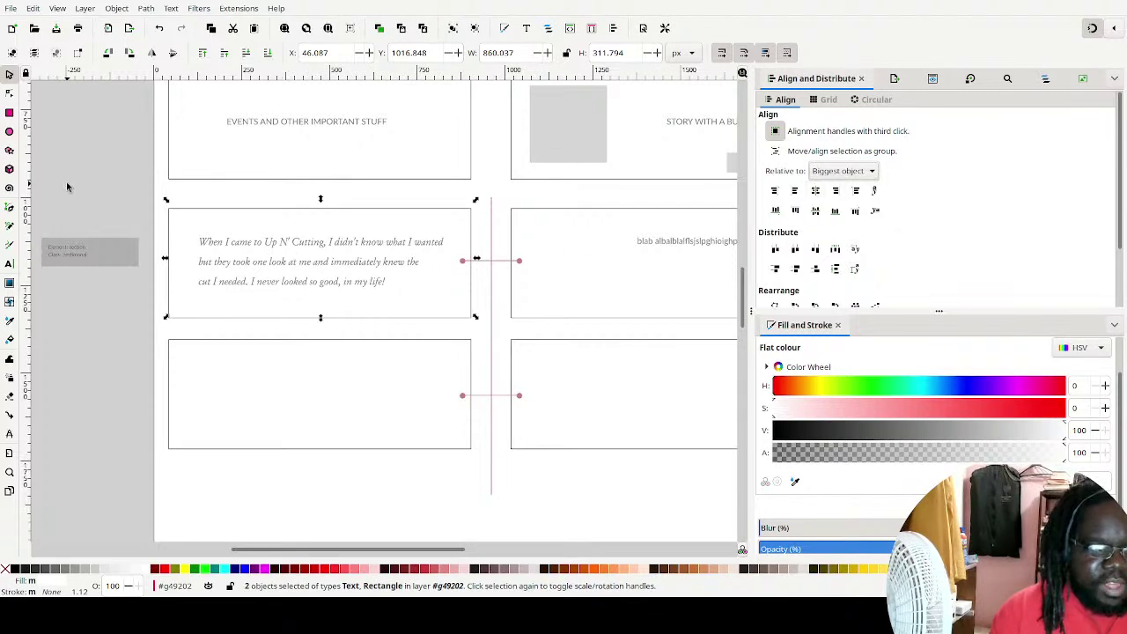
pyautogui.click(425, 191)
# Replace the right "blab" placeholder with "Up N' Cutting is more than / A barbershop, it's a community.", a blank line and "It's a lifestyle!"
pyautogui.scroll(2, 426, 191)
pyautogui.hscroll(2, 206, 239)
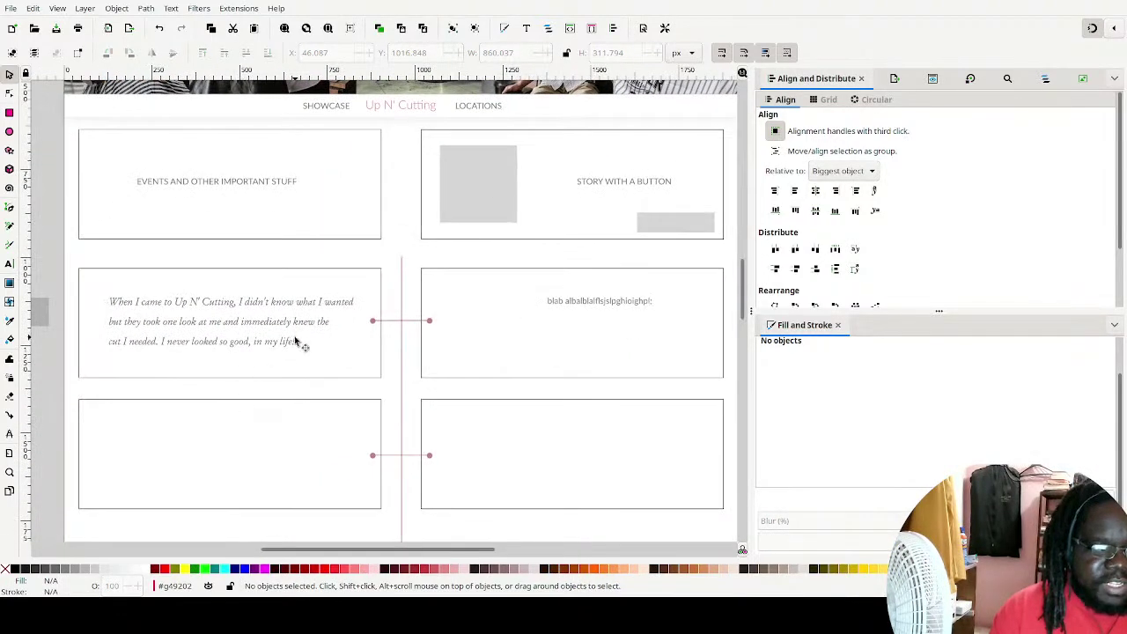
pyautogui.hscroll(5, 473, 312)
pyautogui.click(464, 321)
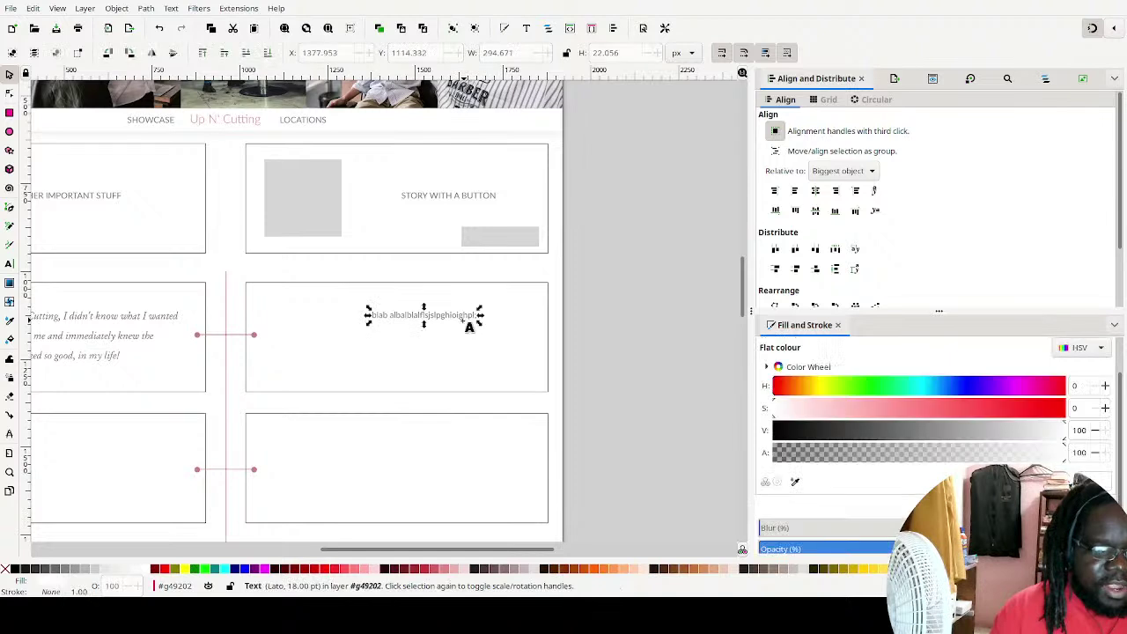
pyautogui.doubleClick(462, 323)
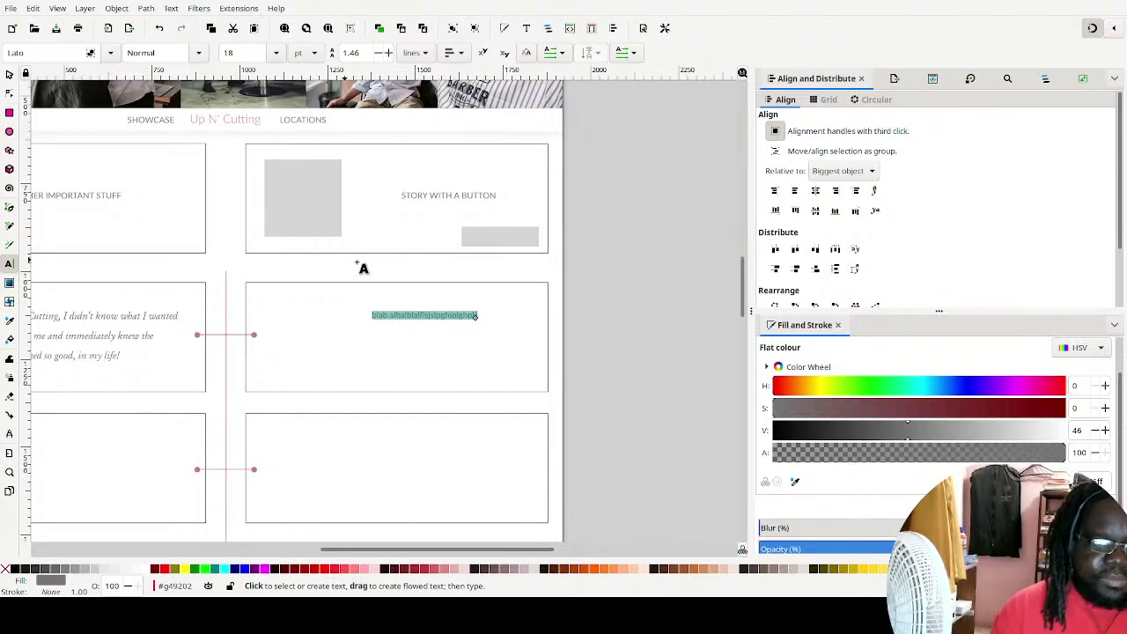
pyautogui.tripleClick(445, 316)
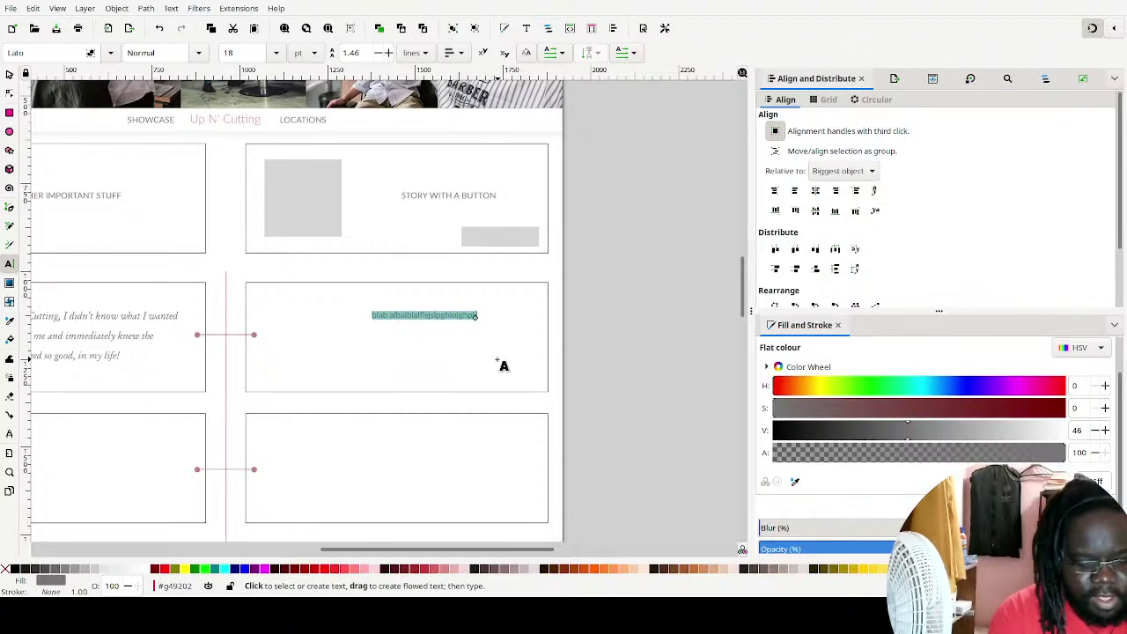
pyautogui.press('BackSpace')
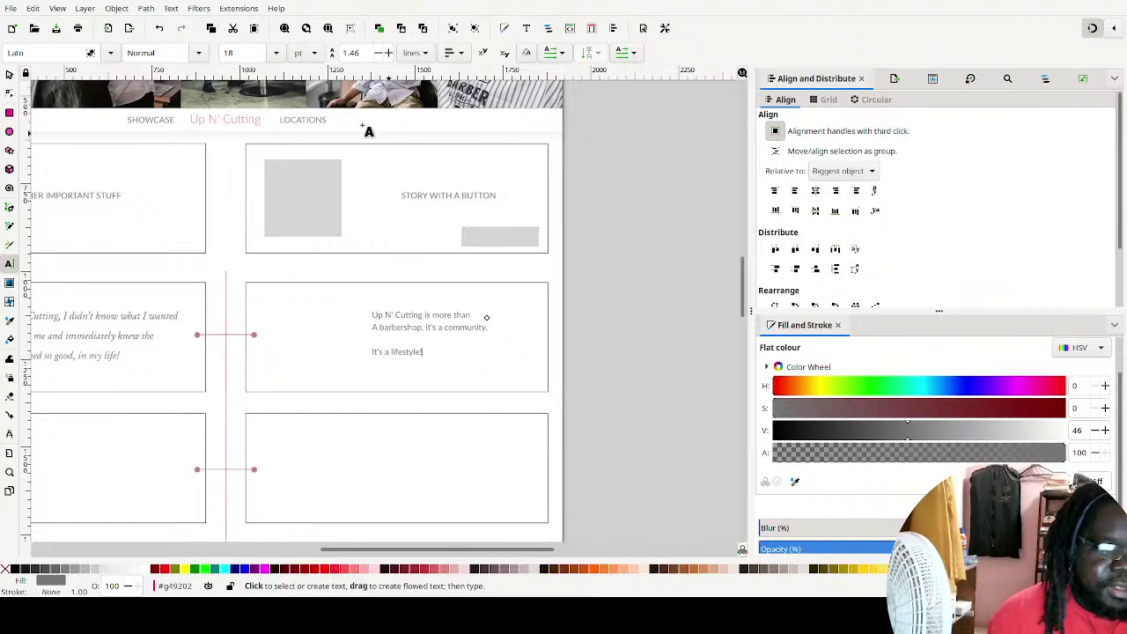
# Set the font of the whole right testimonial to Alexander
pyautogui.hotkey('ctrl', 'a')
pyautogui.click(440, 353)
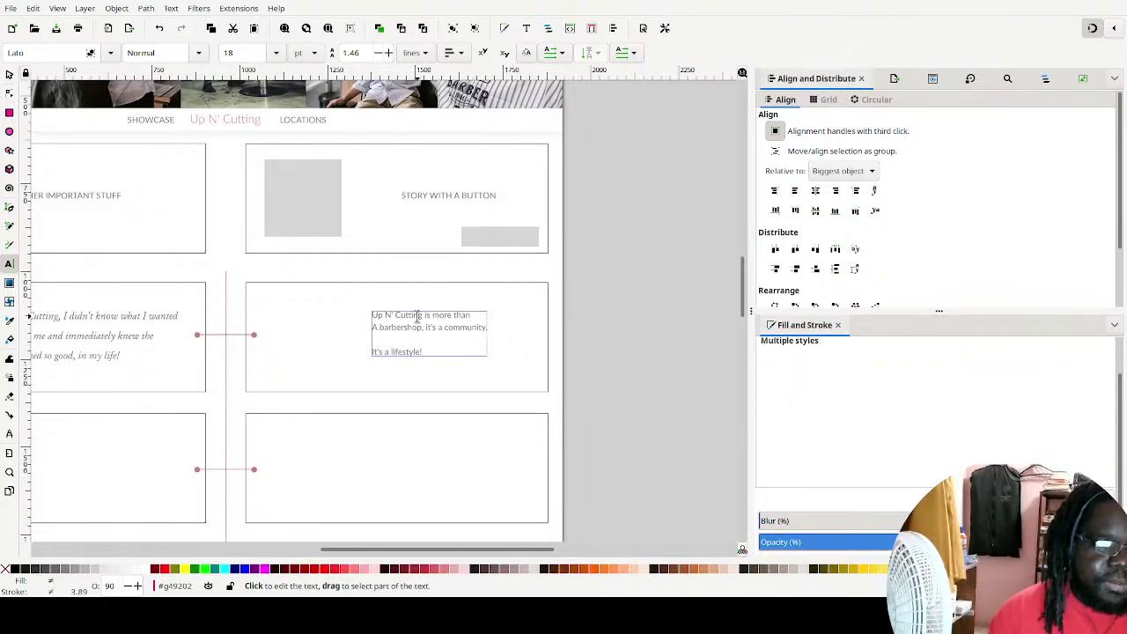
pyautogui.hotkey('ctrl', 'a')
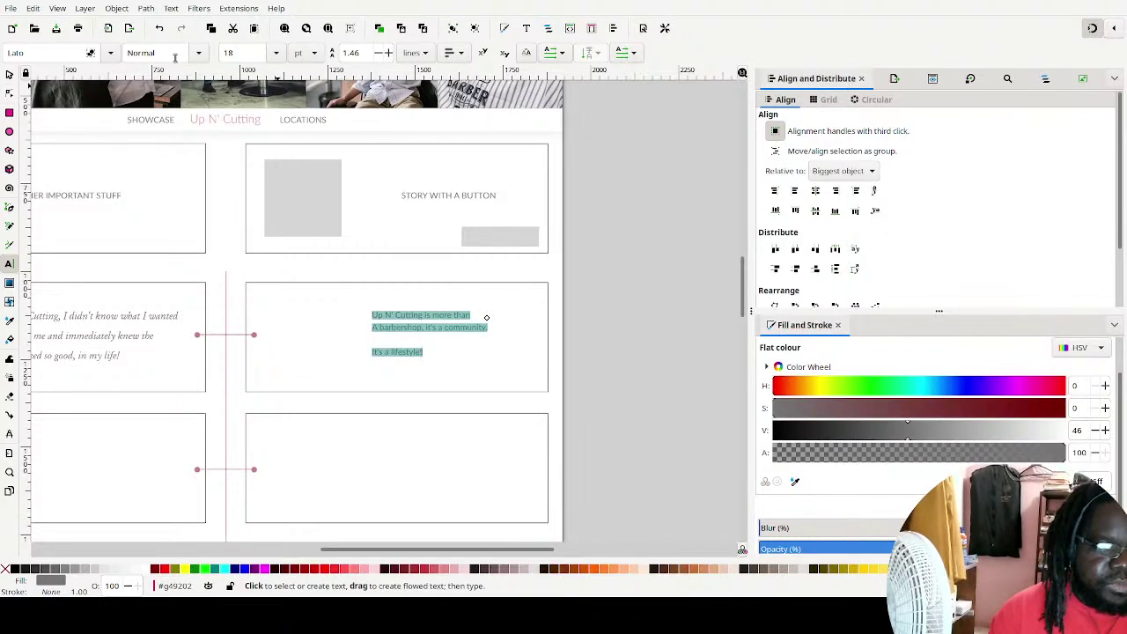
pyautogui.doubleClick(76, 54)
pyautogui.write('ale')
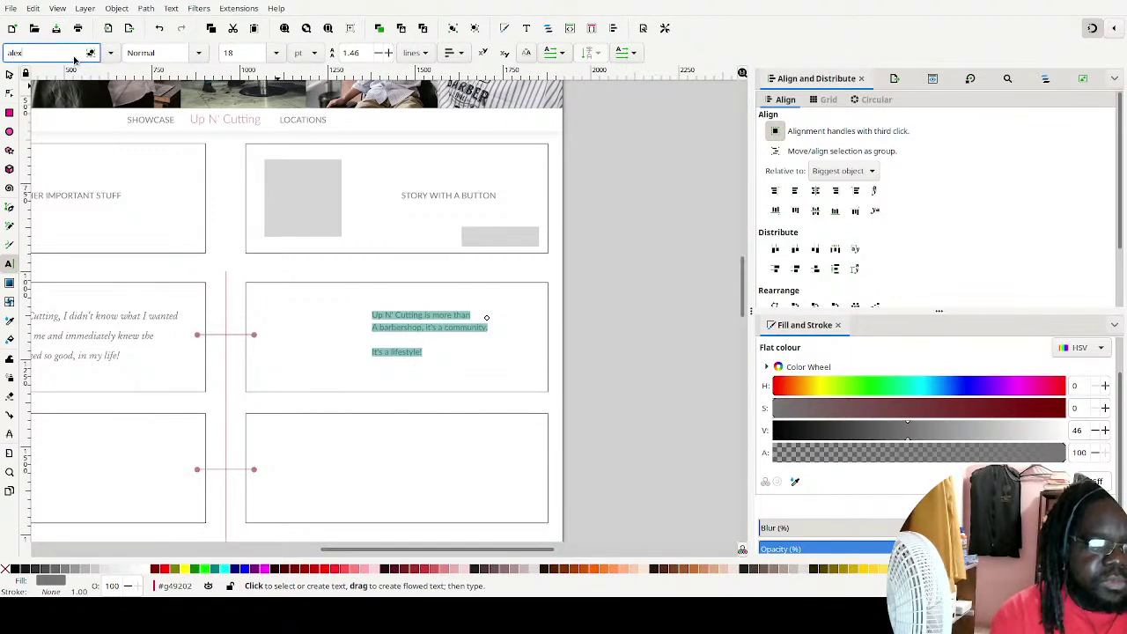
pyautogui.write('x')
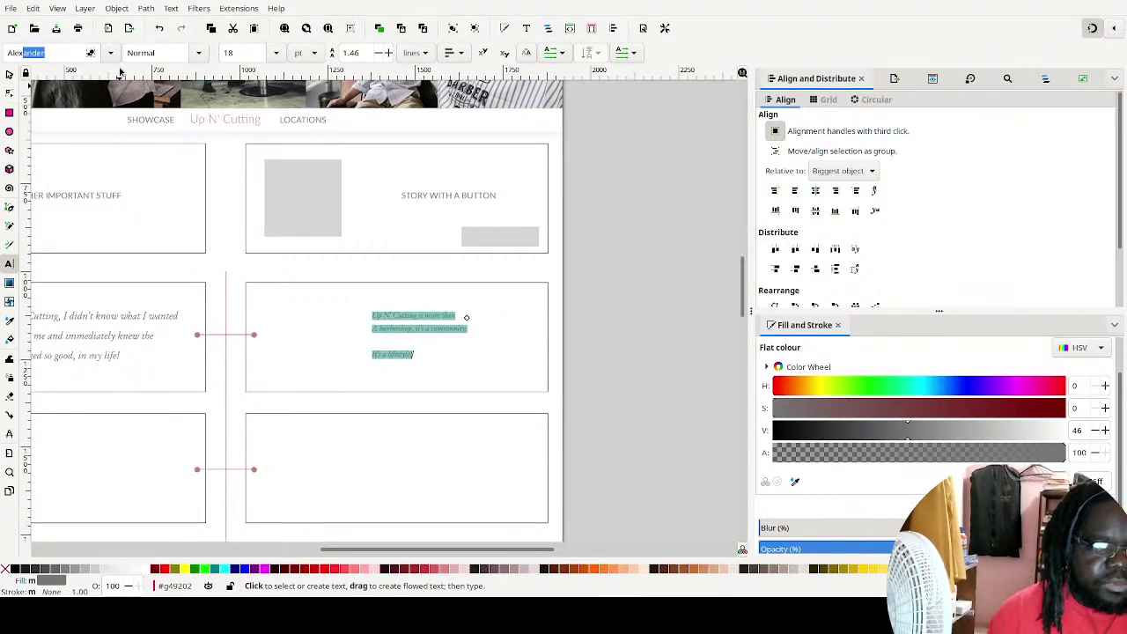
# Set the right testimonial's line spacing to 1.76 and its font size to 24 pt
pyautogui.click(385, 54)
pyautogui.click(386, 55)
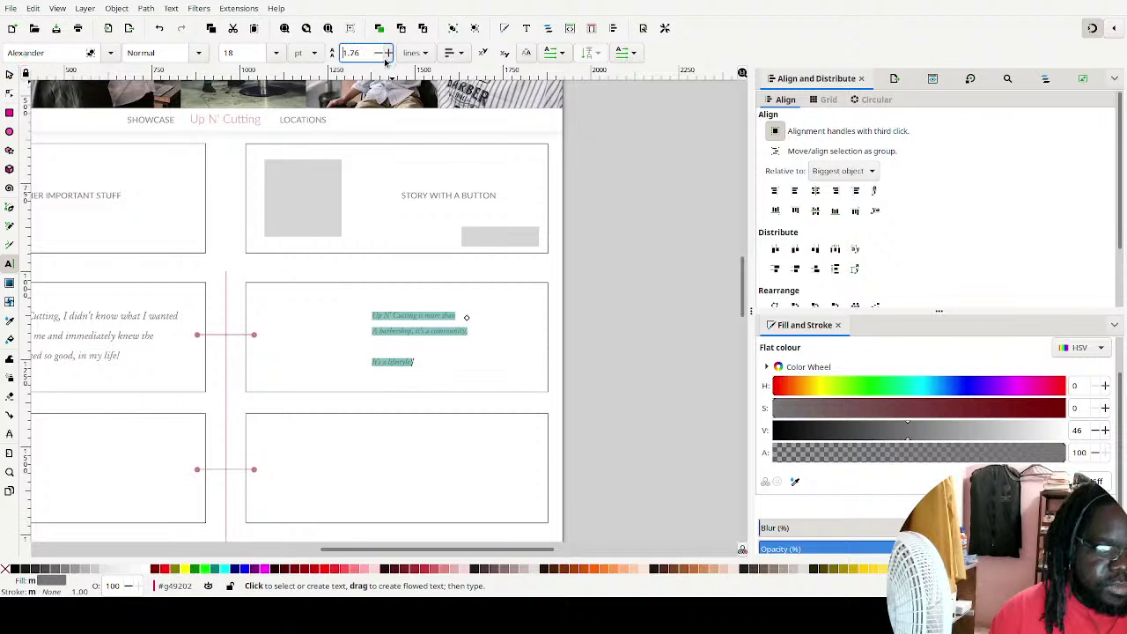
pyautogui.click(386, 55)
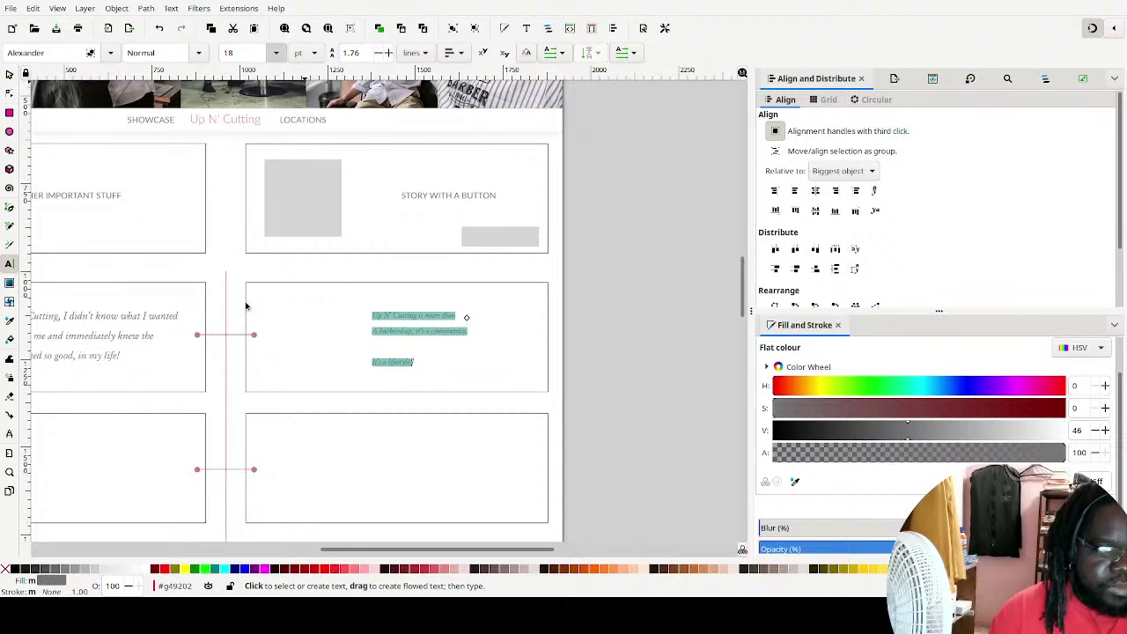
pyautogui.hotkey('ctrl', '>')
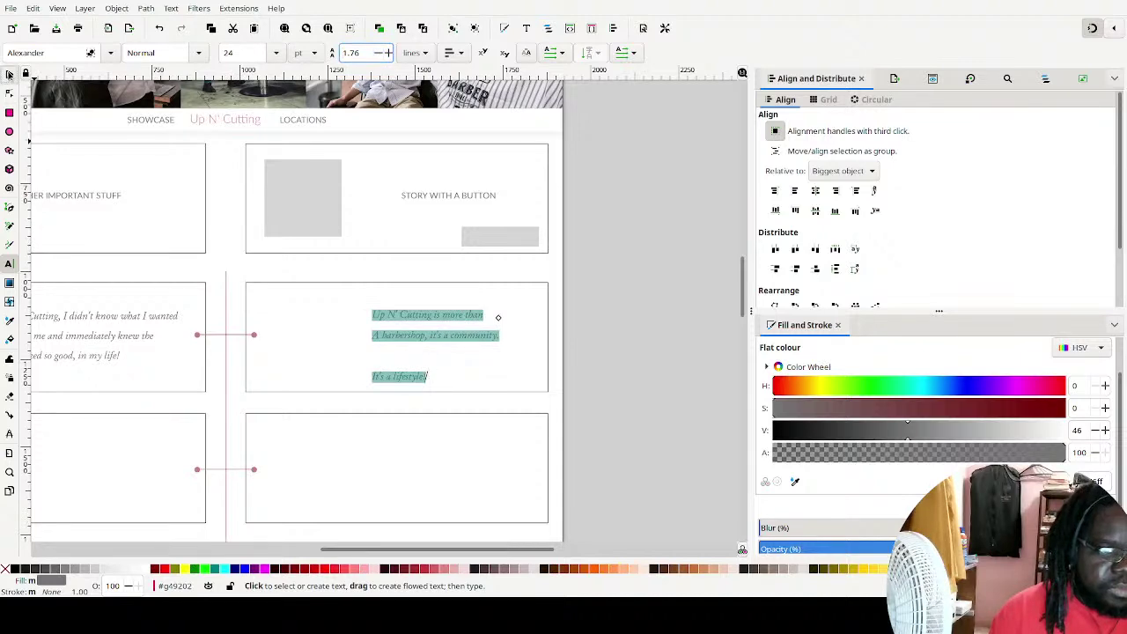
# Move the right testimonial text toward the right side of its box, at about X 1472, Y 1084 px
pyautogui.press('F1')
pyautogui.moveTo(444, 319); pyautogui.dragTo(477, 309)
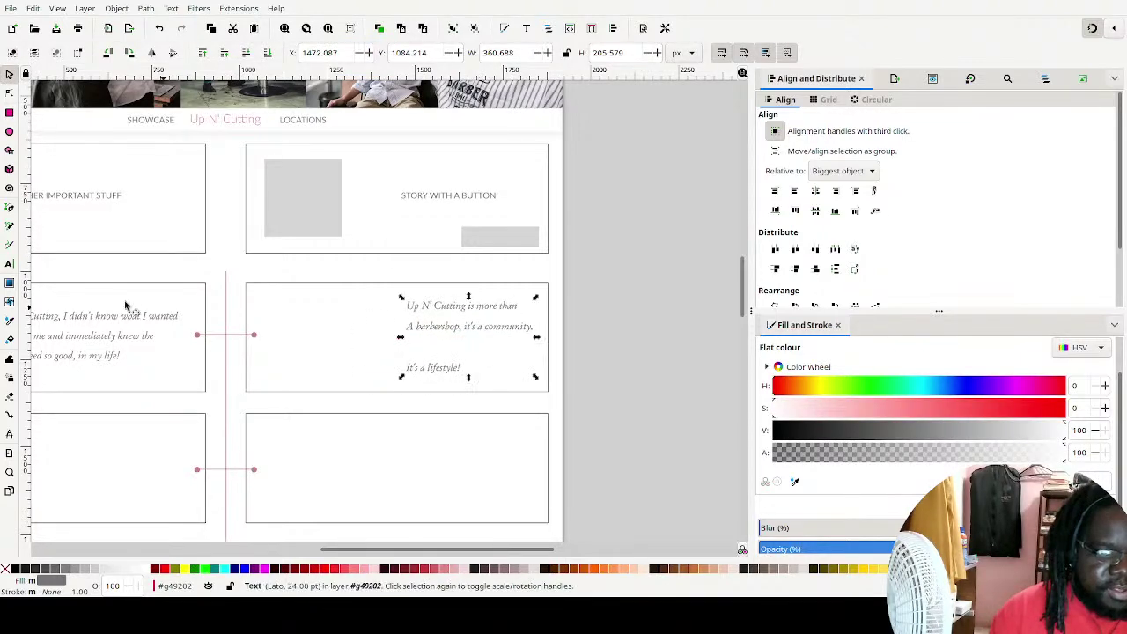
pyautogui.click(579, 265)
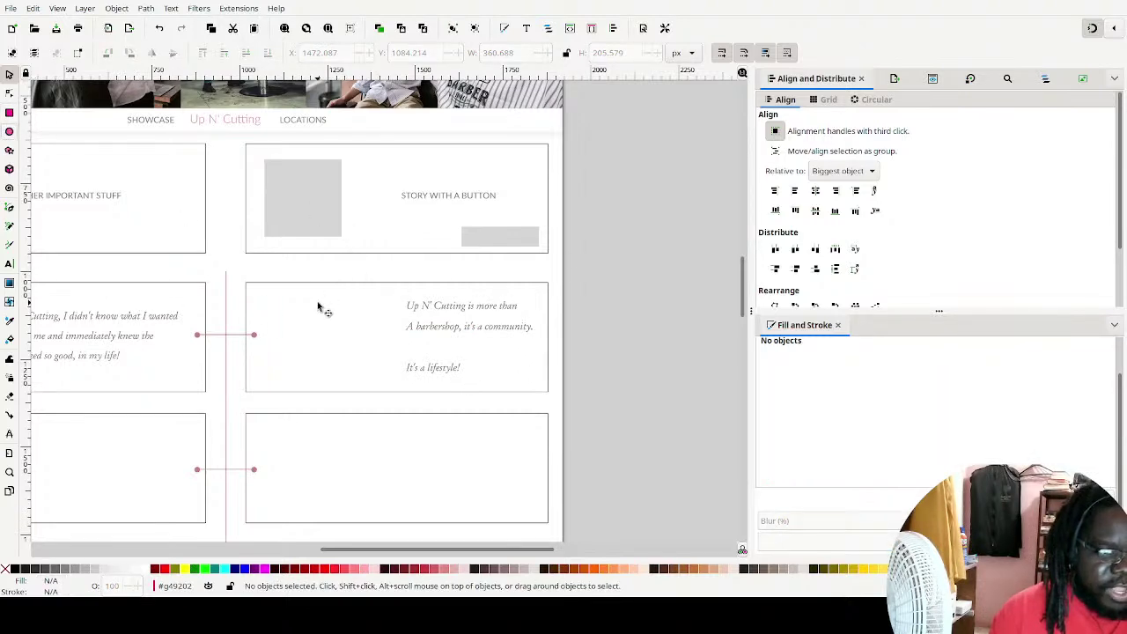
# Draw a circle in the empty left part of the right testimonial box and set both its radii to 100 px
pyautogui.click(9, 130)
pyautogui.moveTo(283, 301); pyautogui.dragTo(365, 379)
pyautogui.tripleClick(60, 52)
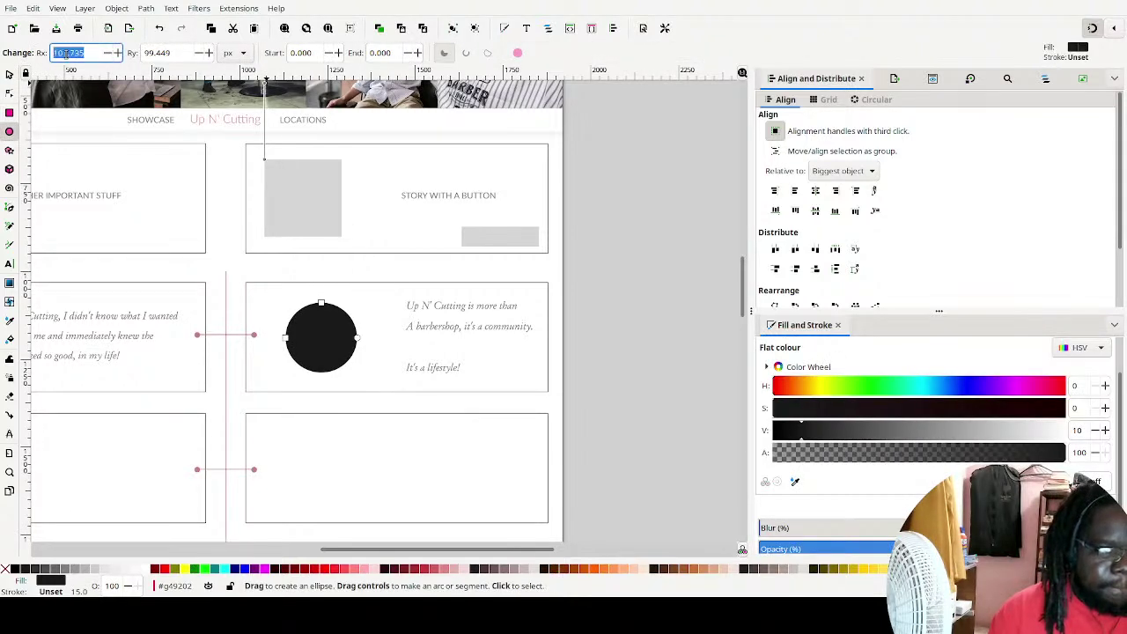
pyautogui.write('100')
pyautogui.press('Tab')
pyautogui.write('100')
pyautogui.press('Return')
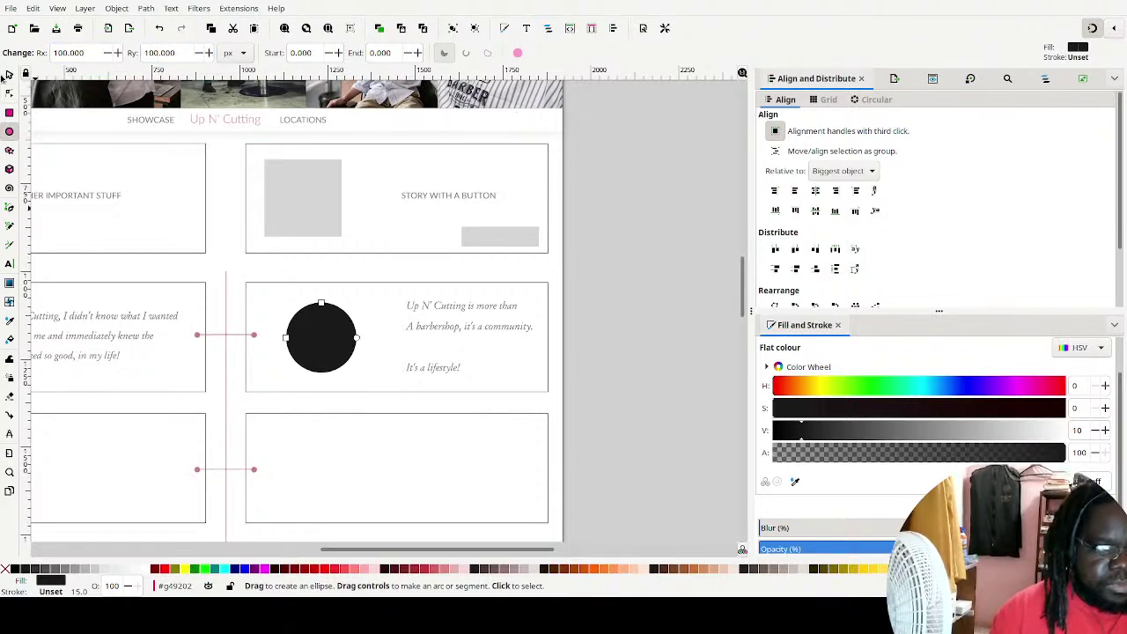
pyautogui.click(9, 74)
pyautogui.click(583, 312)
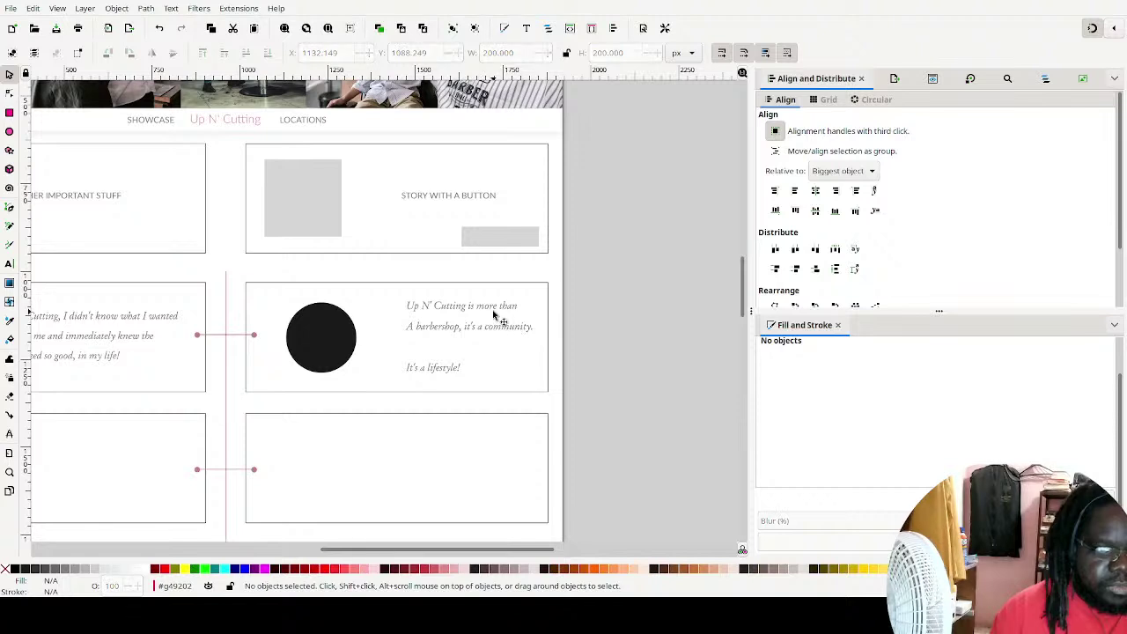
# Shift the right testimonial text slightly left toward the circle and move the circle up to about X 1133, Y 1076 px
pyautogui.moveTo(495, 310); pyautogui.dragTo(473, 314)
pyautogui.click(321, 314)
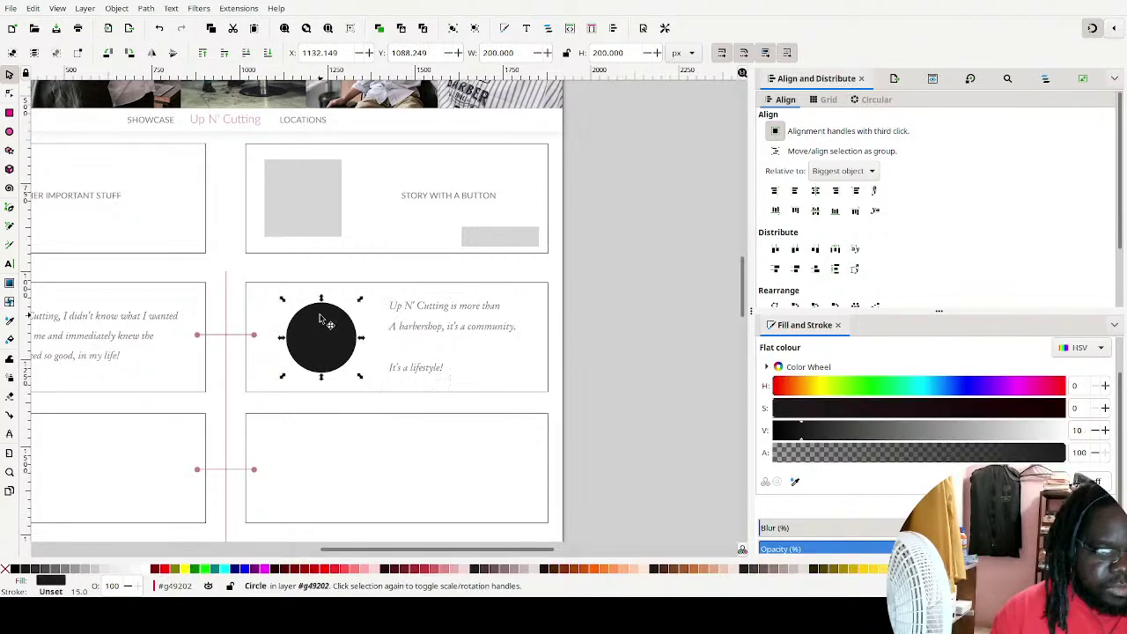
pyautogui.moveTo(320, 313); pyautogui.dragTo(324, 311)
pyautogui.click(589, 291)
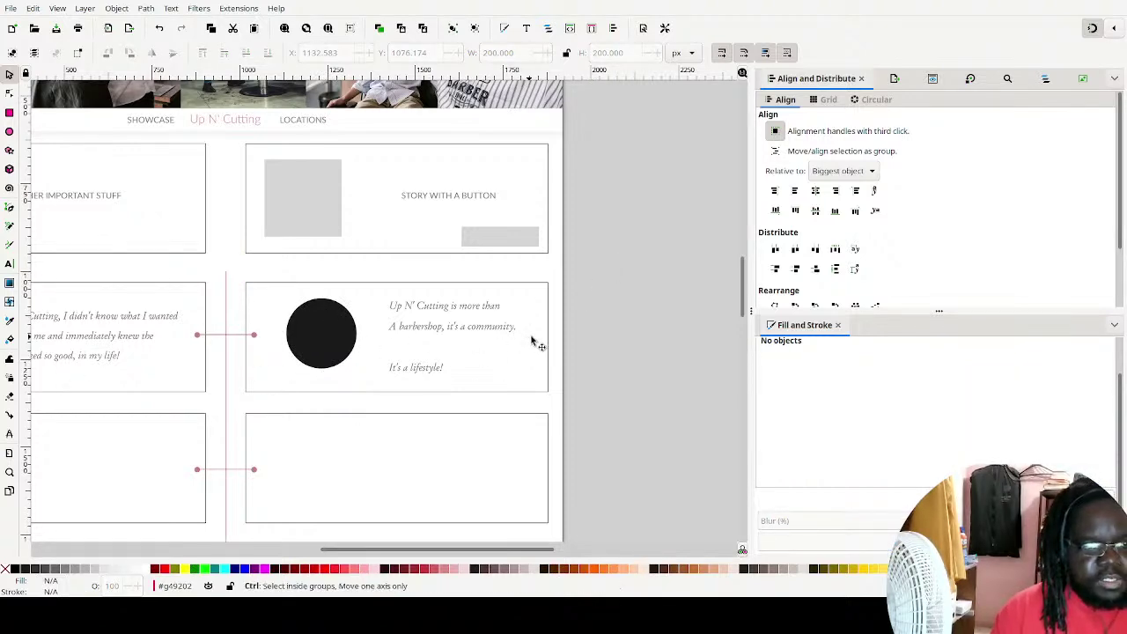
pyautogui.scroll(-1, 531, 340)
pyautogui.hscroll(-4, 428, 297)
pyautogui.scroll(-2, 428, 297)
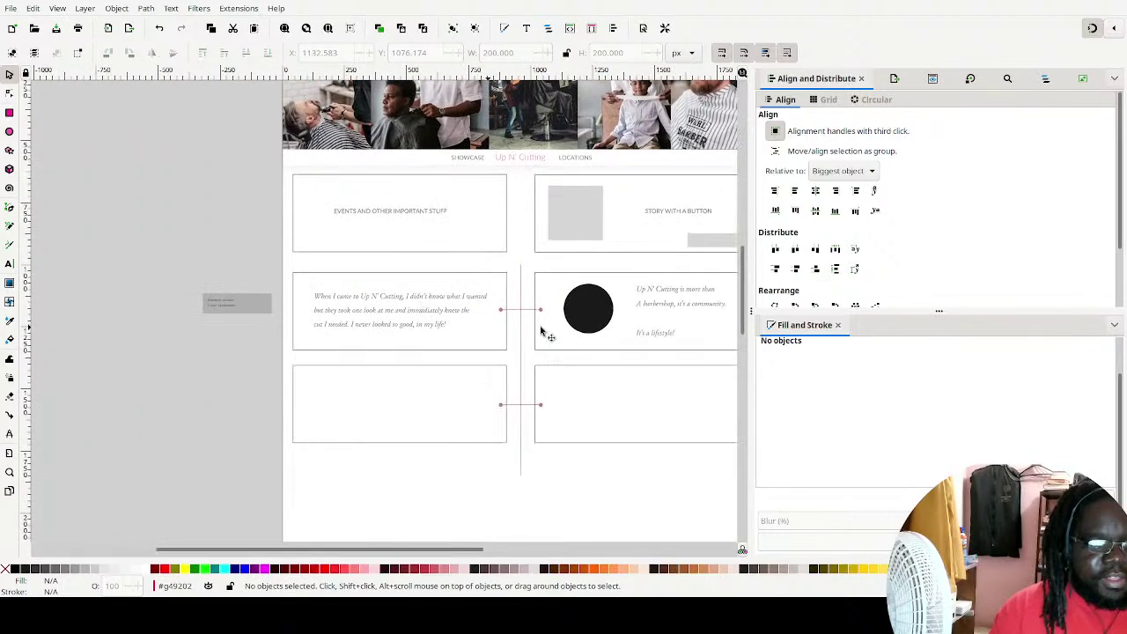
pyautogui.hscroll(-1, 449, 292)
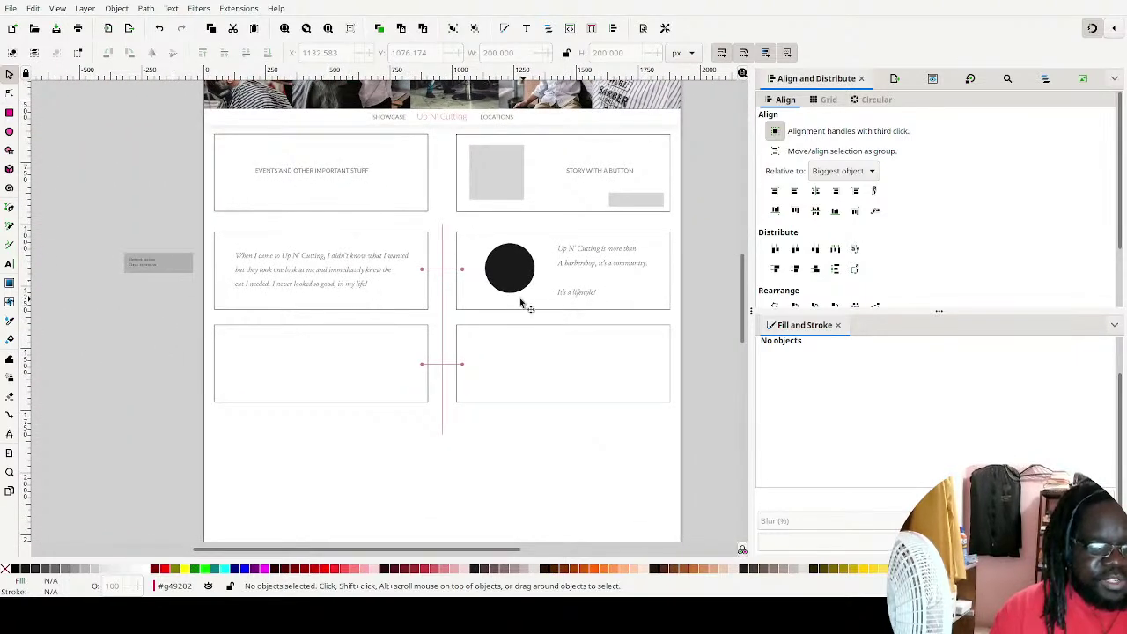
# Duplicate the upper right testimonial's text and circle and move the copies down into the lower right box
pyautogui.moveTo(698, 232)
pyautogui.mouseDown()
pyautogui.moveTo(322, 352)
pyautogui.moveTo(461, 308)
pyautogui.mouseUp()
pyautogui.hotkey('ctrl', 'd')
pyautogui.moveTo(594, 253); pyautogui.dragTo(590, 342)
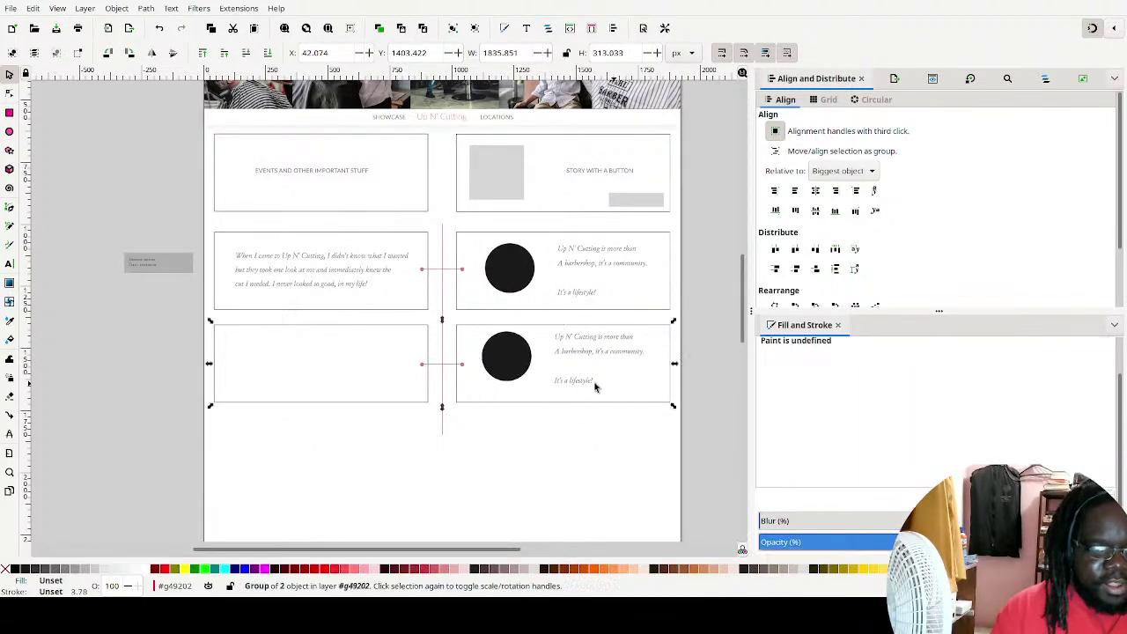
# Swap the copies in the lower right box, moving the circle to the right side and the text to about X 1151, Y 1459 px
pyautogui.click(502, 363)
pyautogui.moveTo(527, 368); pyautogui.dragTo(648, 368)
pyautogui.click(572, 360)
pyautogui.moveTo(573, 359); pyautogui.dragTo(534, 330)
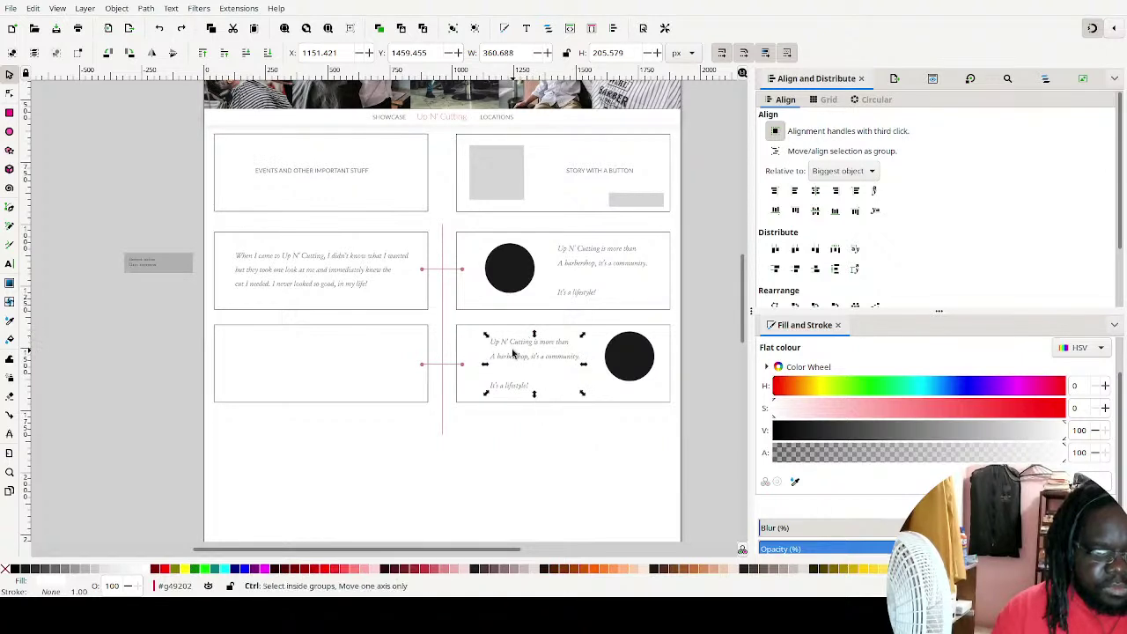
# Right-align all lines of the lower right testimonial text
pyautogui.press('t')
pyautogui.click(516, 346)
pyautogui.hotkey('ctrl', 'a')
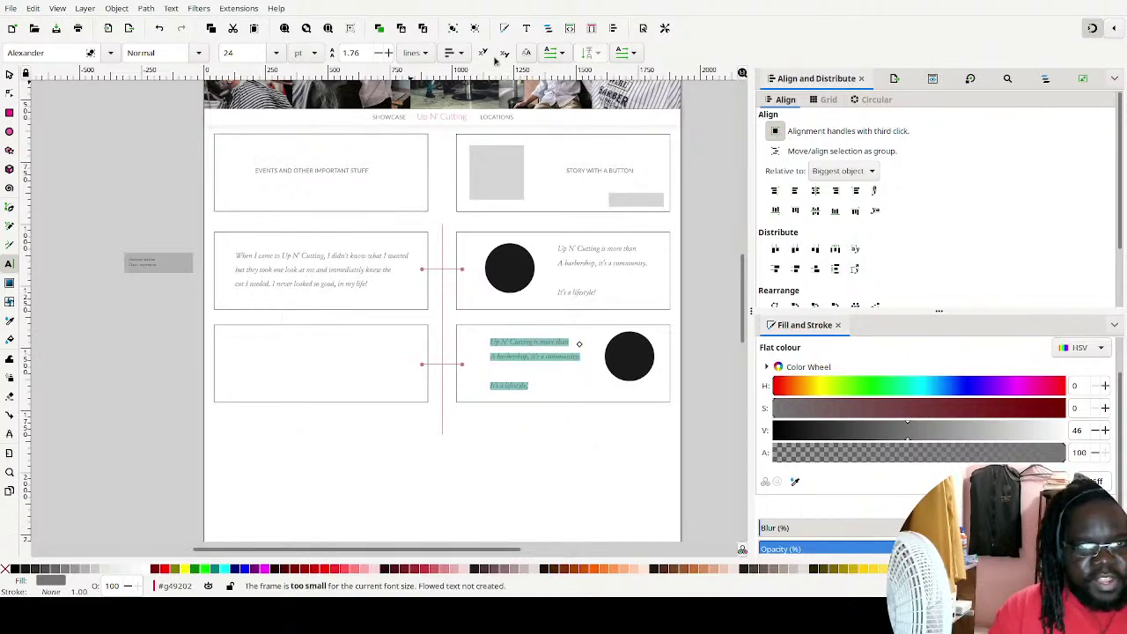
pyautogui.click(454, 54)
pyautogui.click(467, 106)
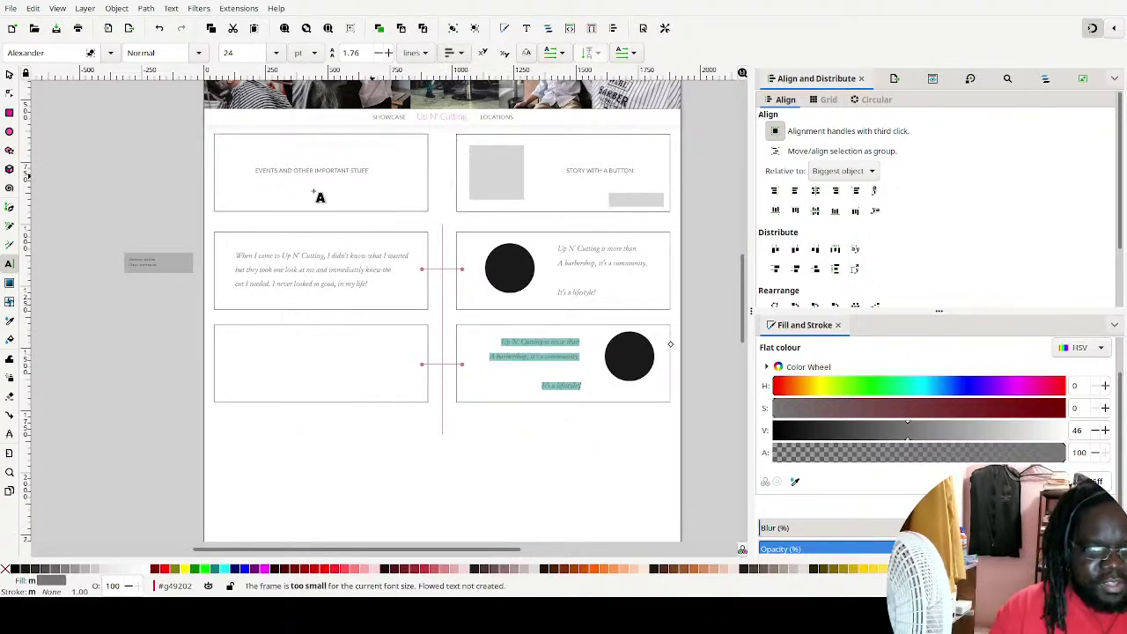
pyautogui.click(9, 74)
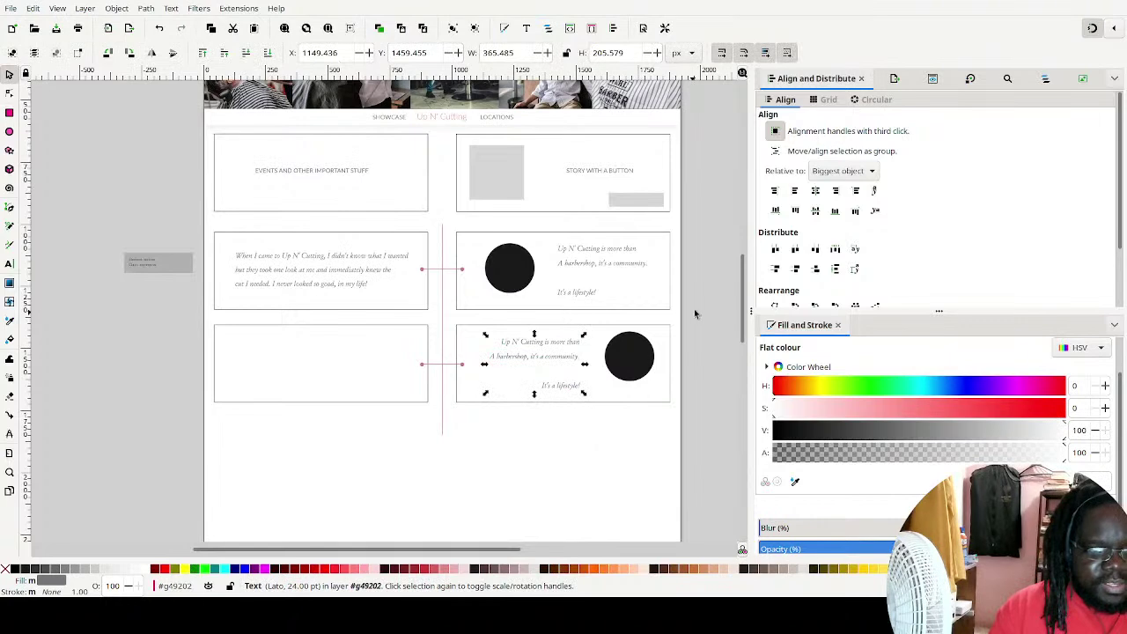
# Shift the lower right circle slightly to about X 1610, Y 1458 px so it sits vertically centred in its box
pyautogui.press('Escape')
pyautogui.click(649, 344)
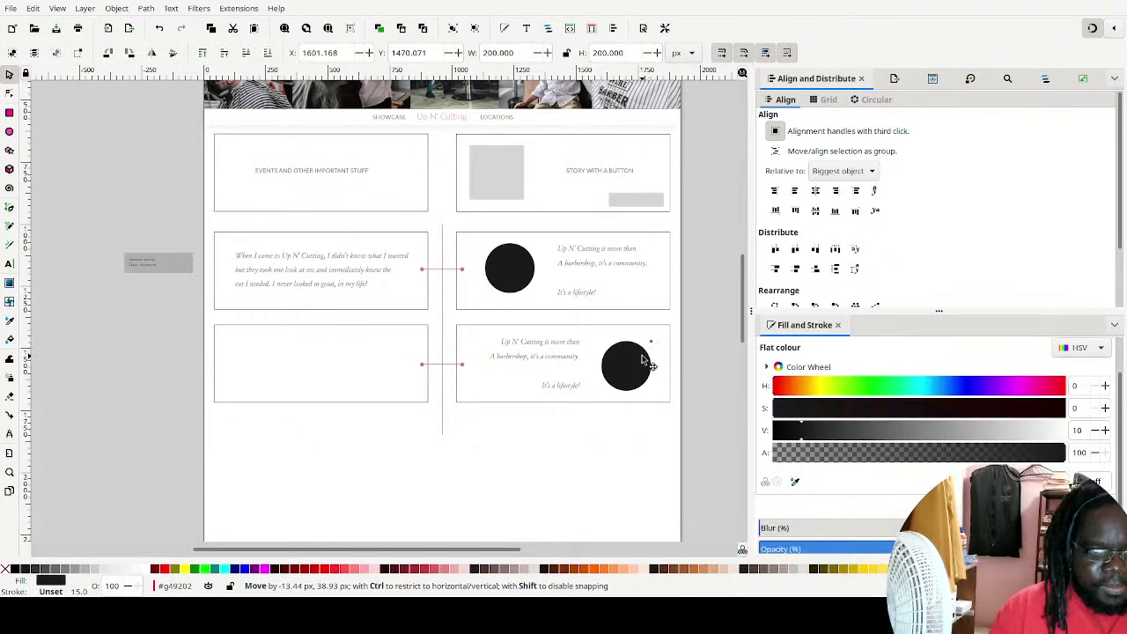
pyautogui.click(688, 347)
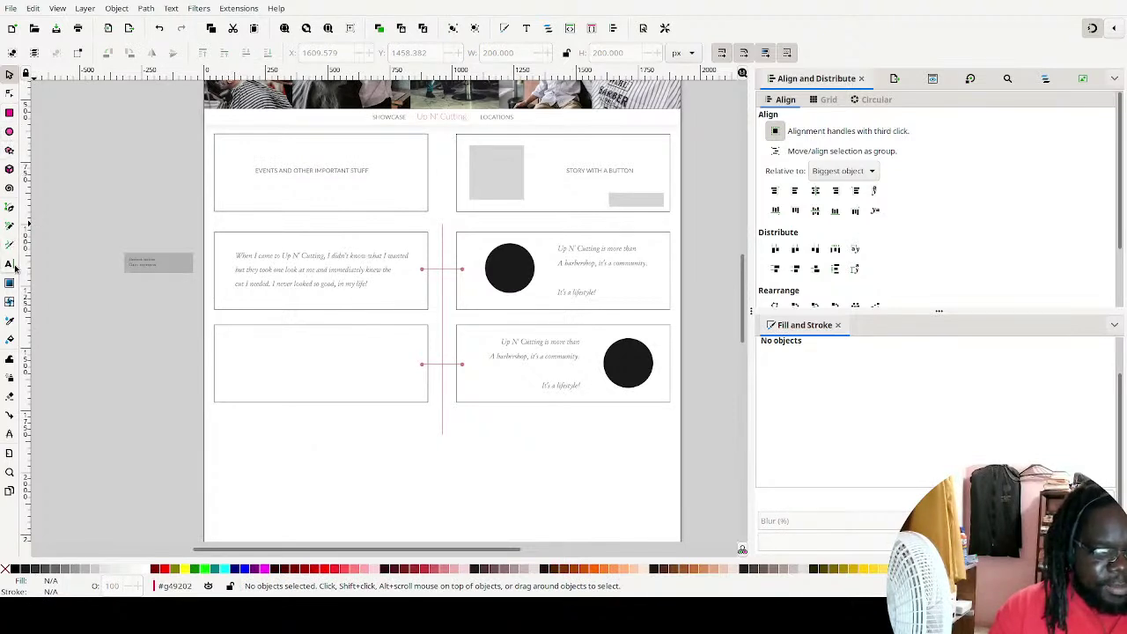
# Add the two-line text "Up N' Cutting is unmatched in / the barbershop industry!" at the lower left testimonial box
pyautogui.click(9, 263)
pyautogui.moveTo(299, 377); pyautogui.dragTo(295, 381)
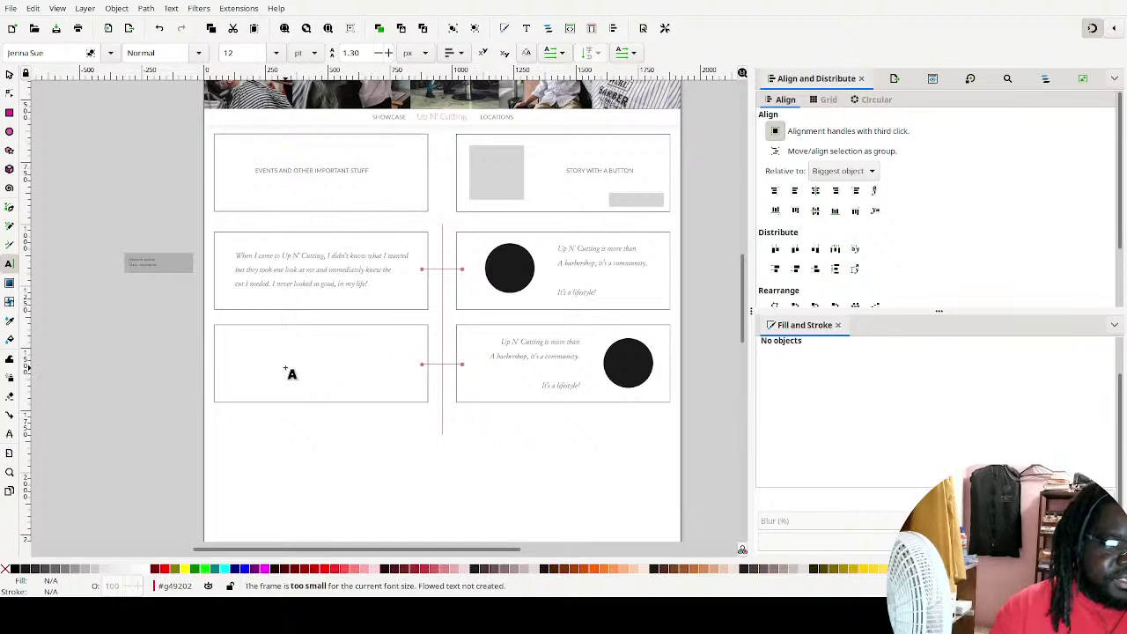
pyautogui.scroll(2, 280, 376)
pyautogui.click(273, 356)
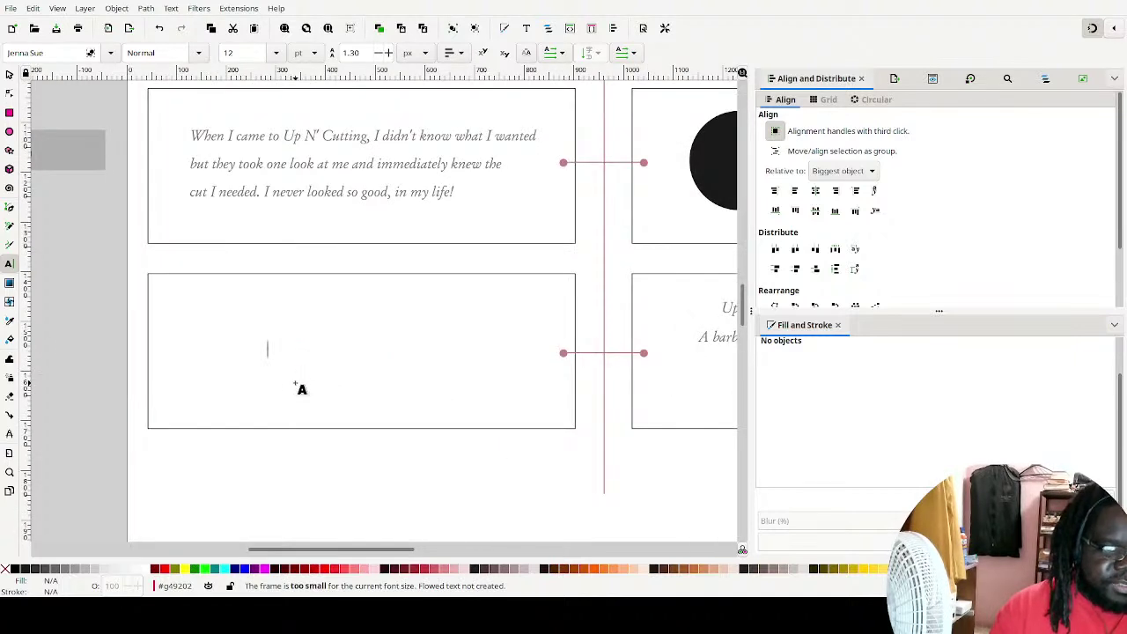
pyautogui.write('Up')
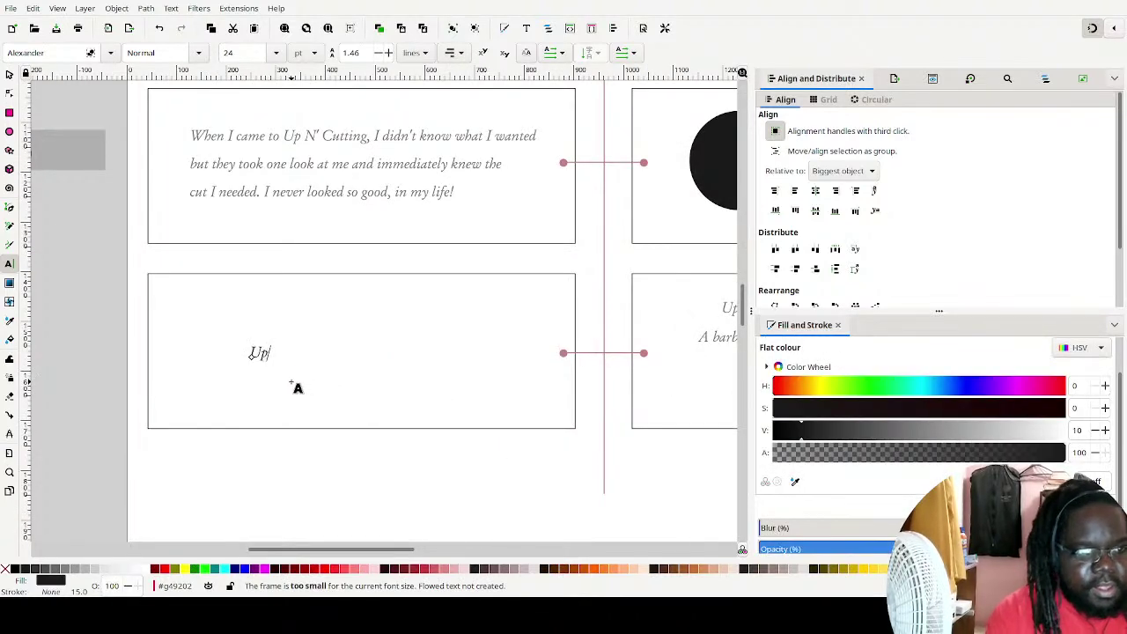
pyautogui.write(" N' C")
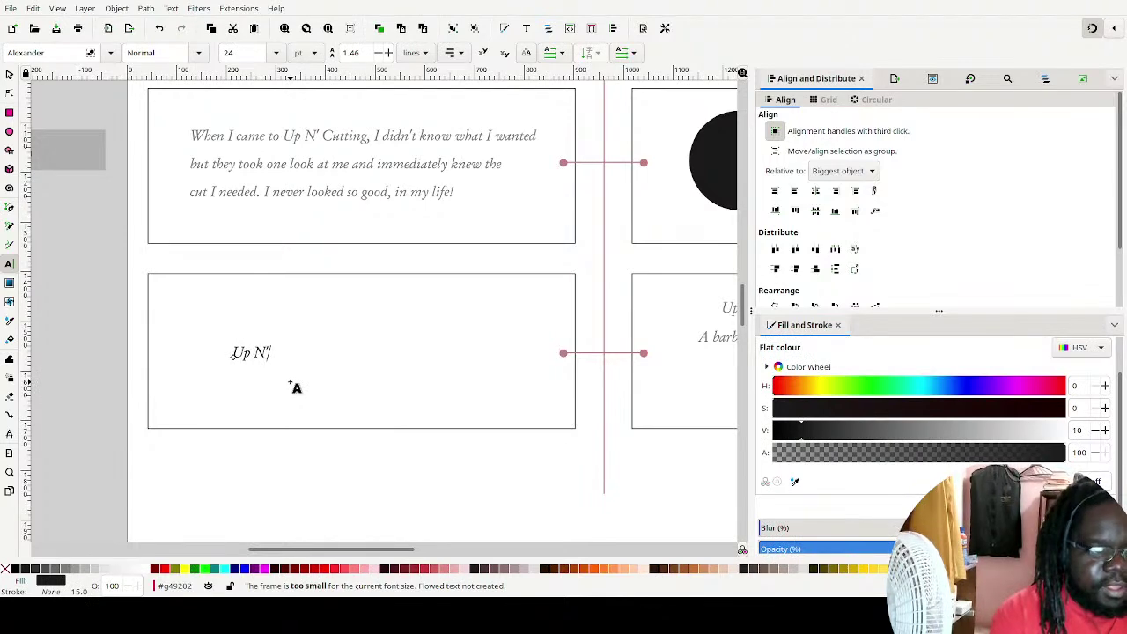
pyautogui.write('utting is ')
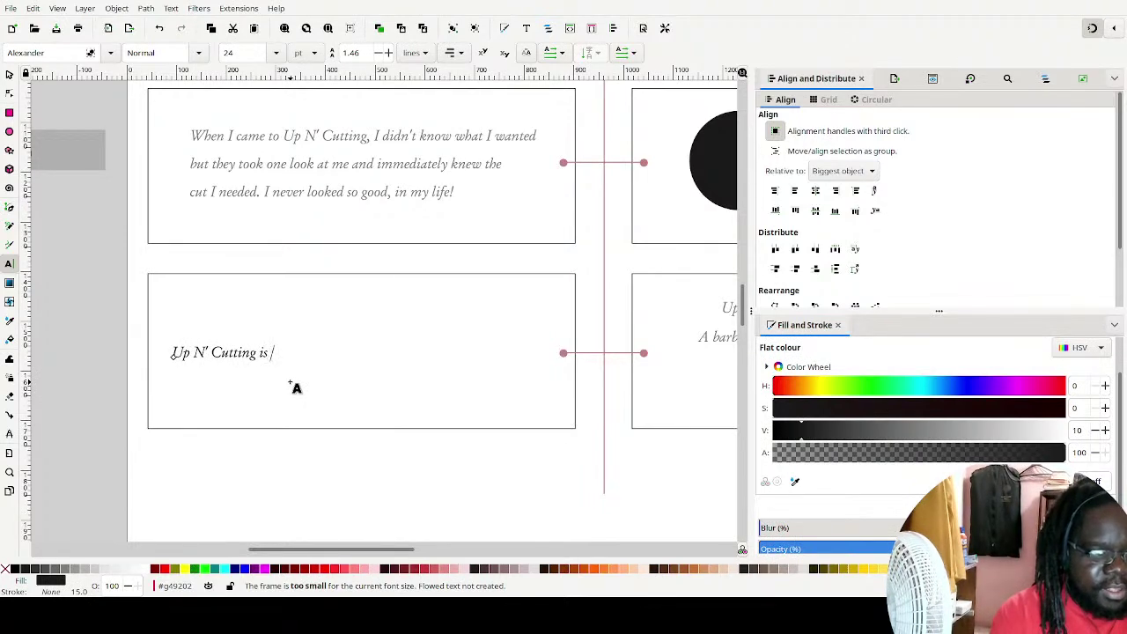
pyautogui.write('unmatch')
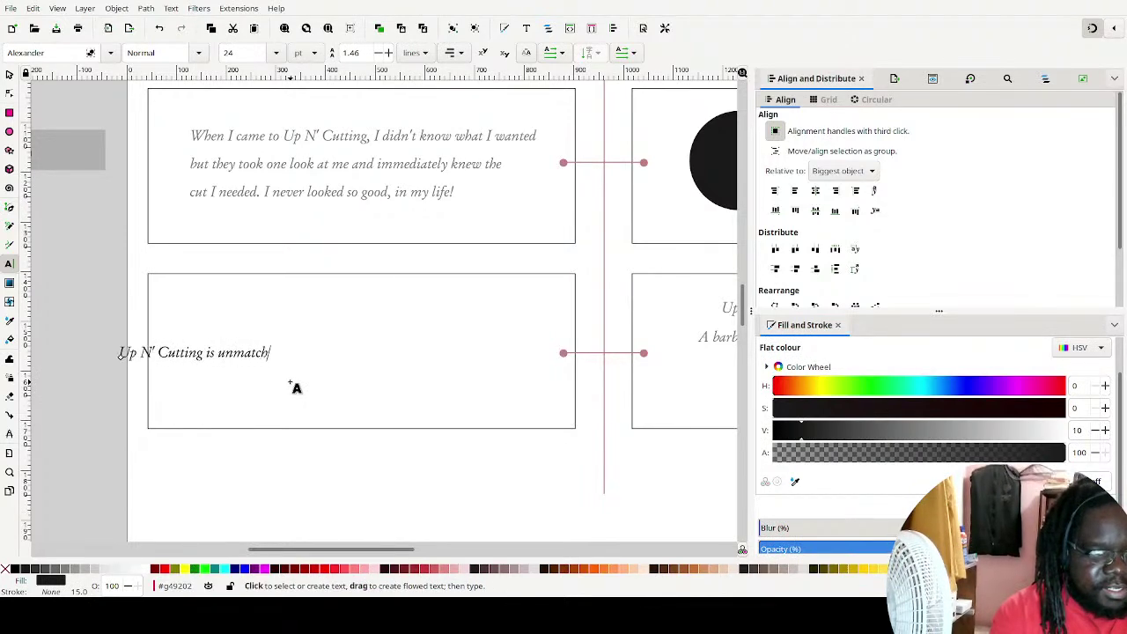
pyautogui.write('ed in ')
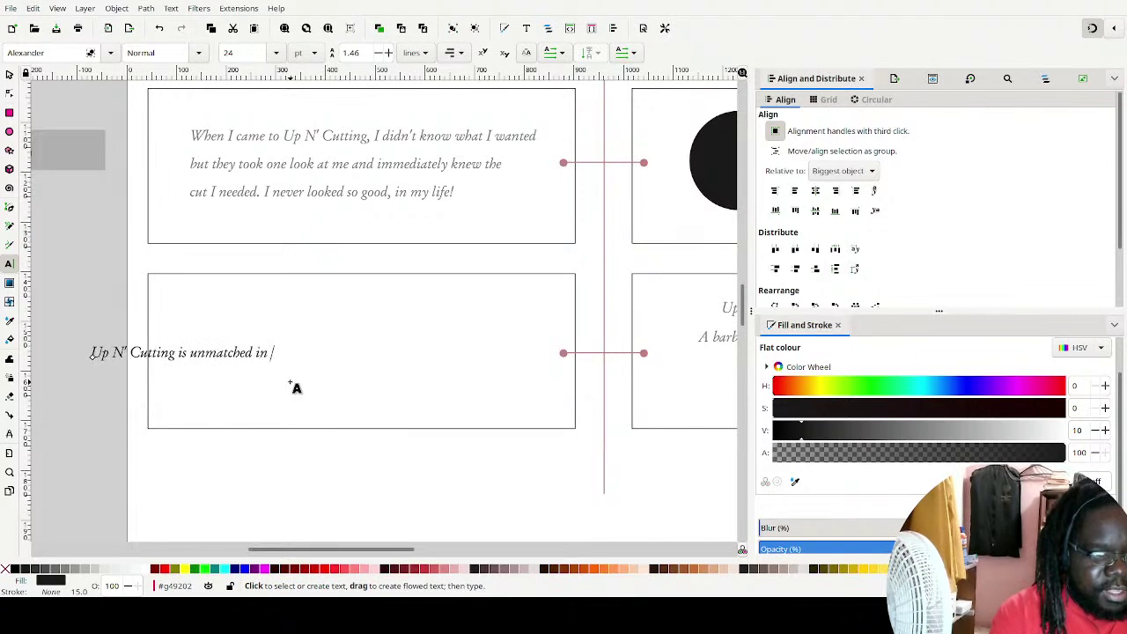
pyautogui.write('the barbers')
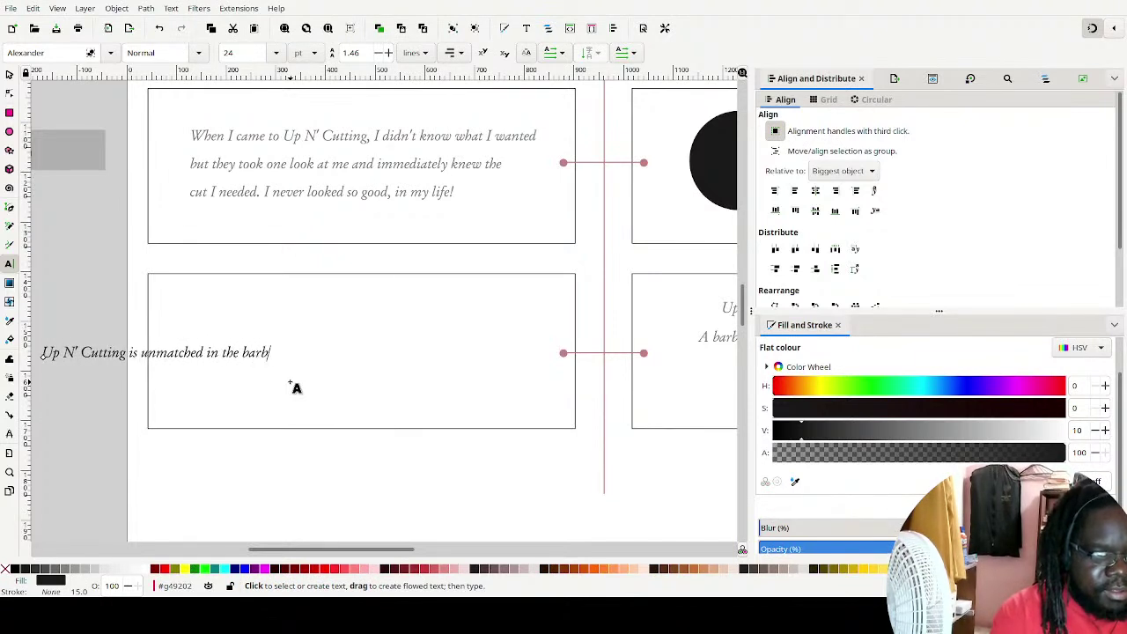
pyautogui.press('BackSpace')
pyautogui.press('BackSpace')
pyautogui.press('BackSpace')
pyautogui.write('d')
pyautogui.press('BackSpace')
pyautogui.write('ershop')
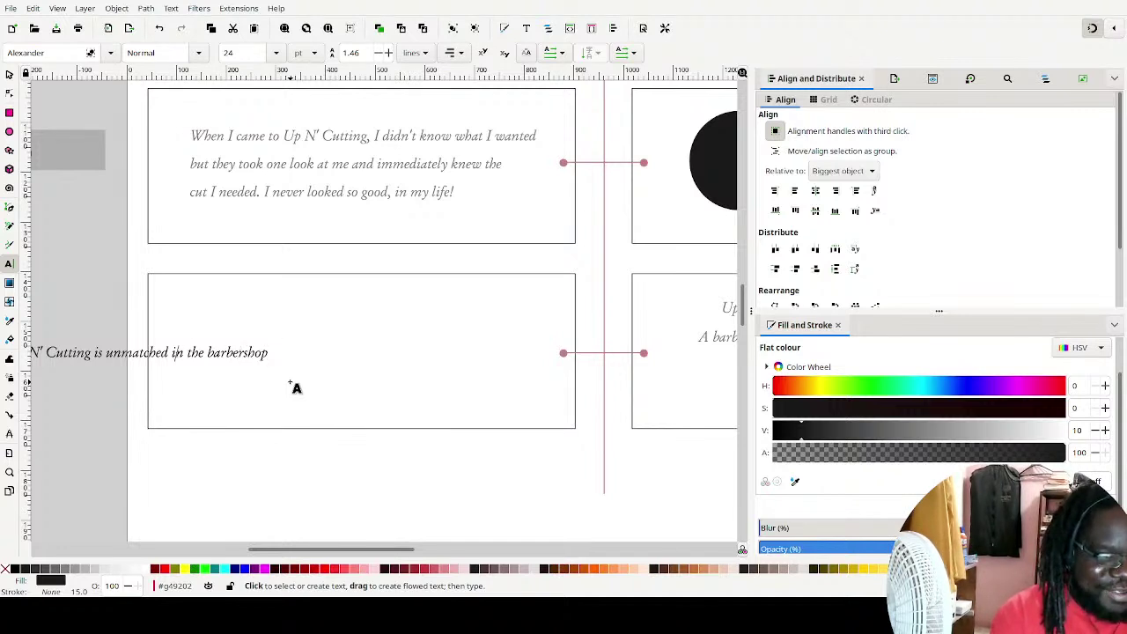
pyautogui.press('Return')
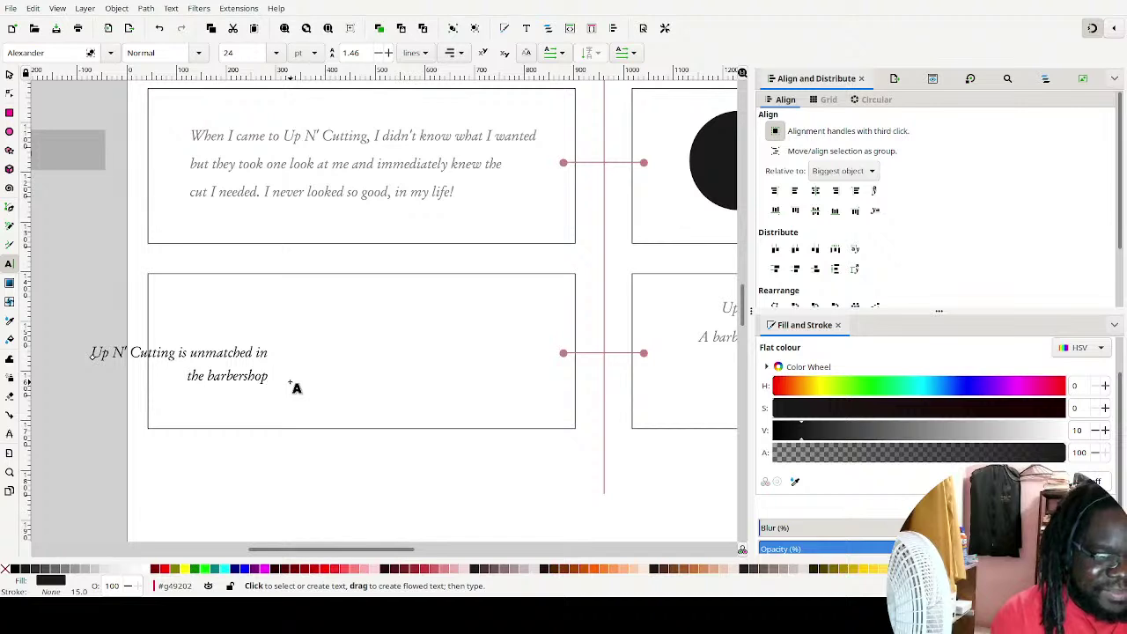
pyautogui.write('industry!')
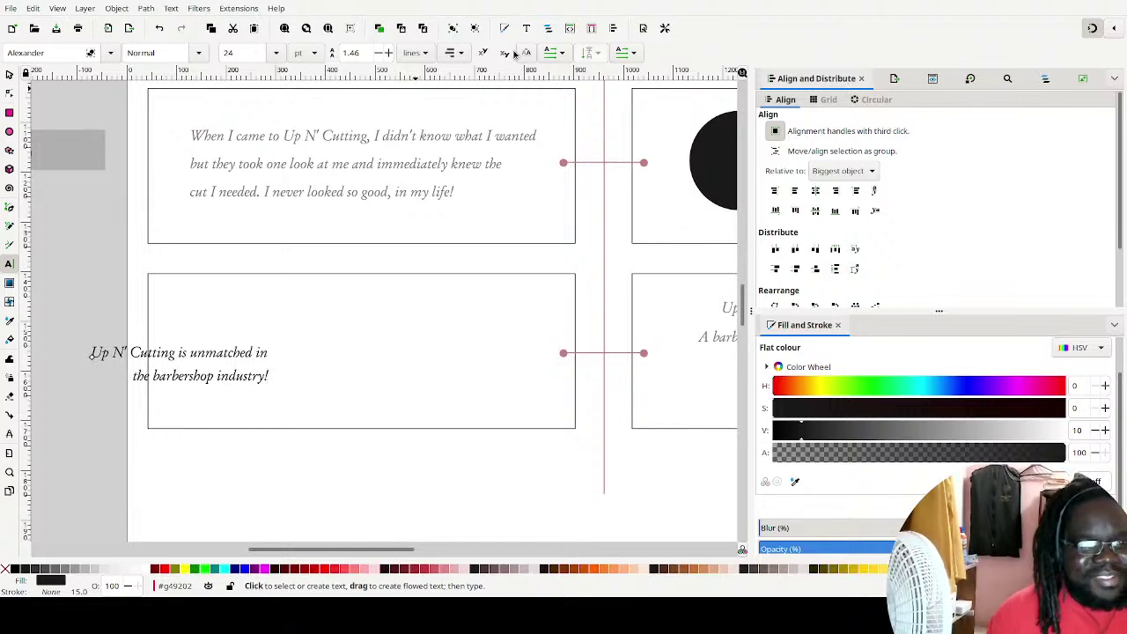
# Centre-align the lower left testimonial and move it to the middle of its box, at about X 271, Y 1534 px
pyautogui.click(461, 55)
pyautogui.click(456, 40)
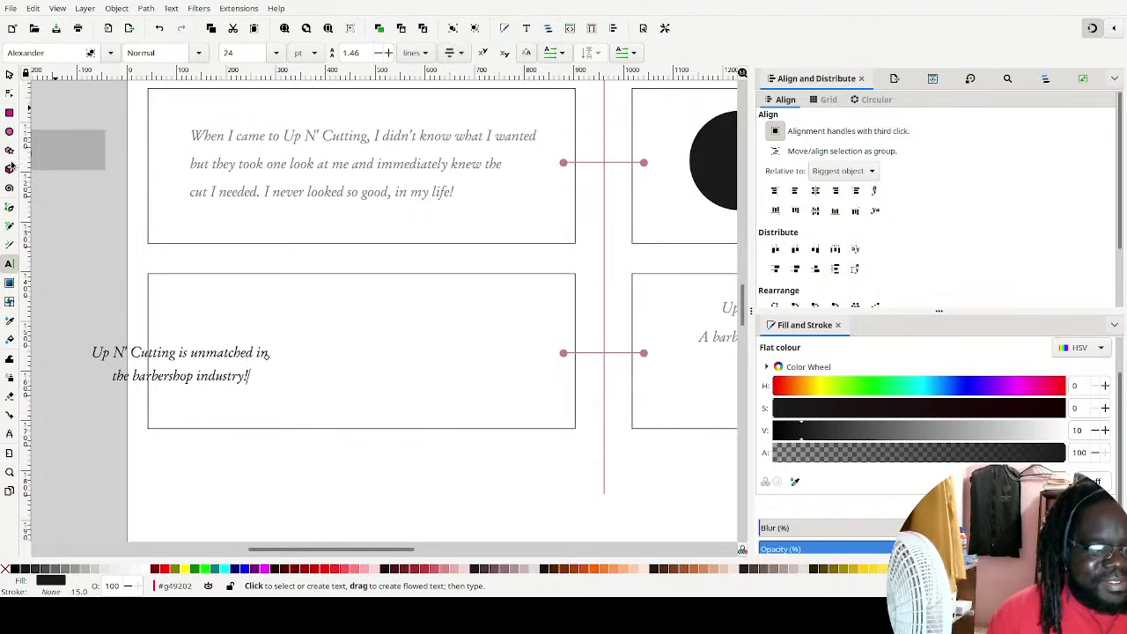
pyautogui.click(7, 77)
pyautogui.moveTo(264, 357); pyautogui.dragTo(433, 346)
pyautogui.click(74, 268)
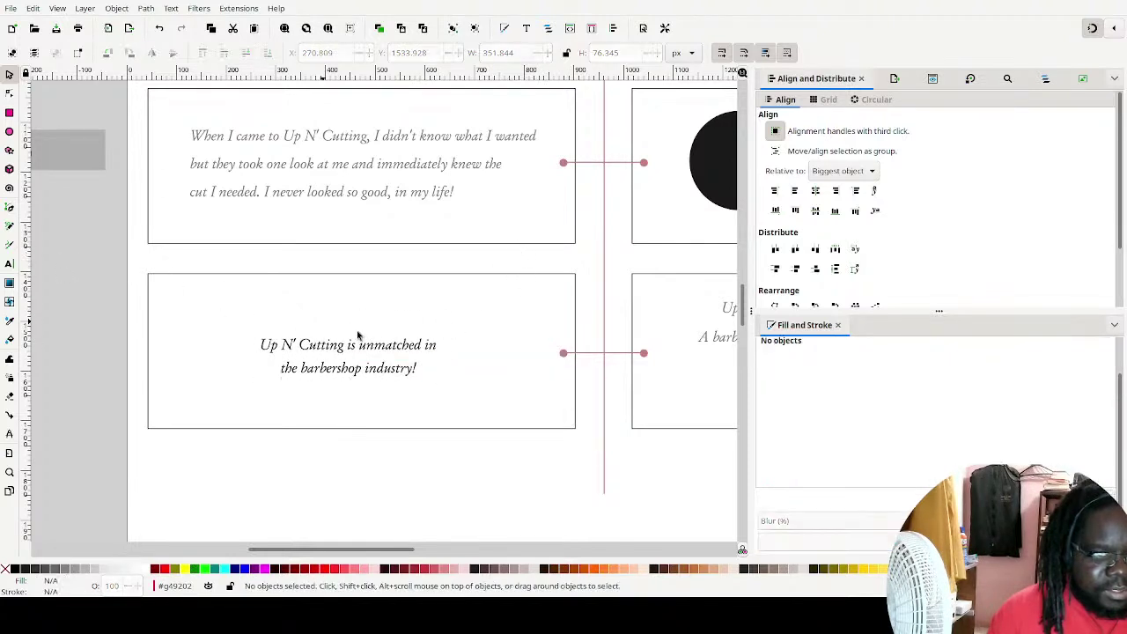
# Draw a thin vertical rectangle about 5 px wide and 442 px high outside the page, left of the testimonial boxes
pyautogui.scroll(-2, 525, 309)
pyautogui.moveTo(532, 314); pyautogui.dragTo(391, 360)
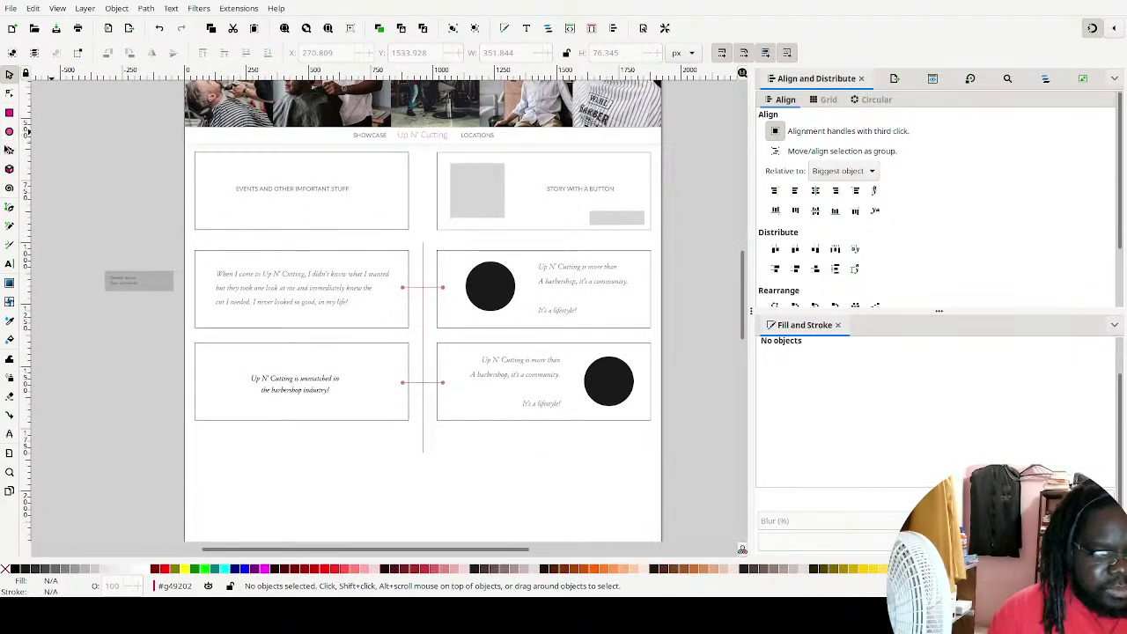
pyautogui.scroll(-4, 637, 308)
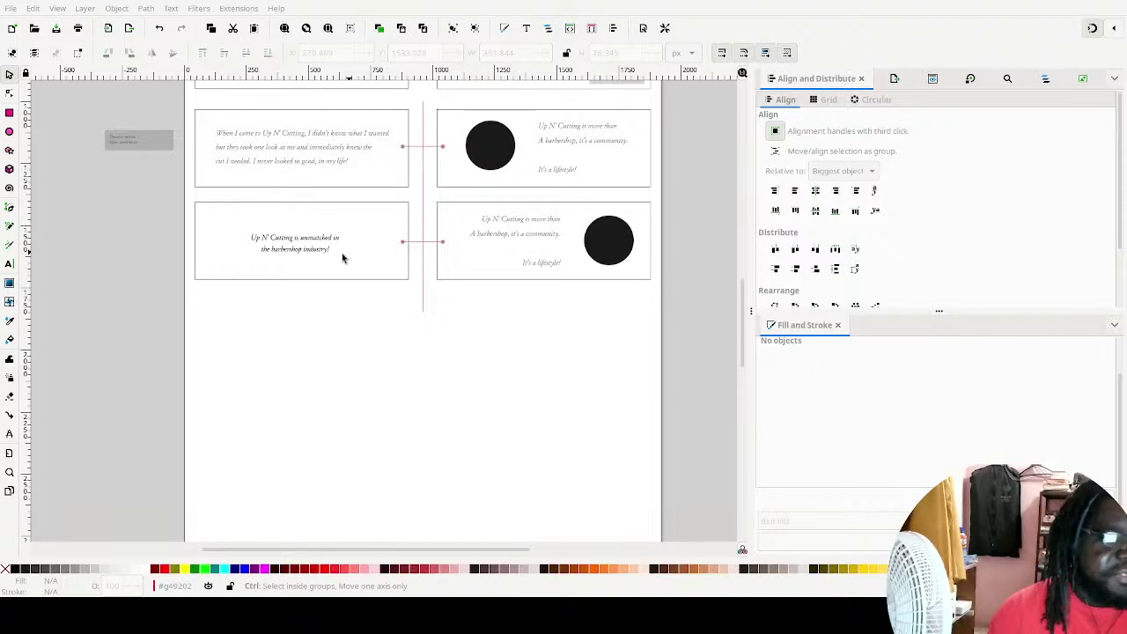
pyautogui.scroll(2, 710, 272)
pyautogui.scroll(-4, 710, 272)
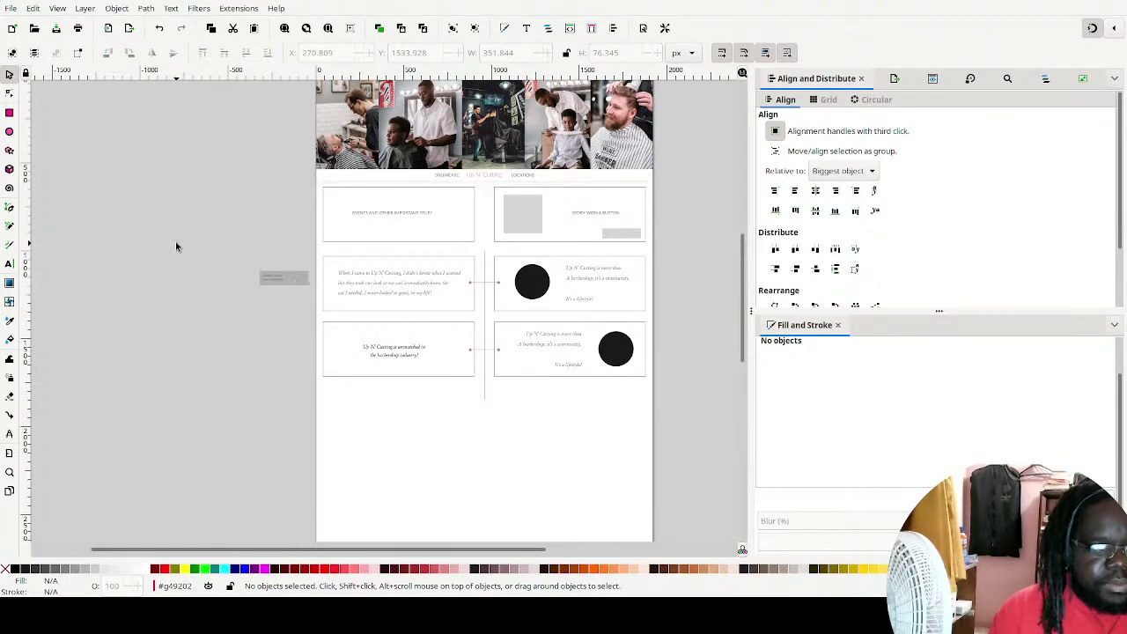
pyautogui.click(9, 112)
pyautogui.moveTo(296, 286); pyautogui.dragTo(298, 361)
pyautogui.scroll(1, 303, 366)
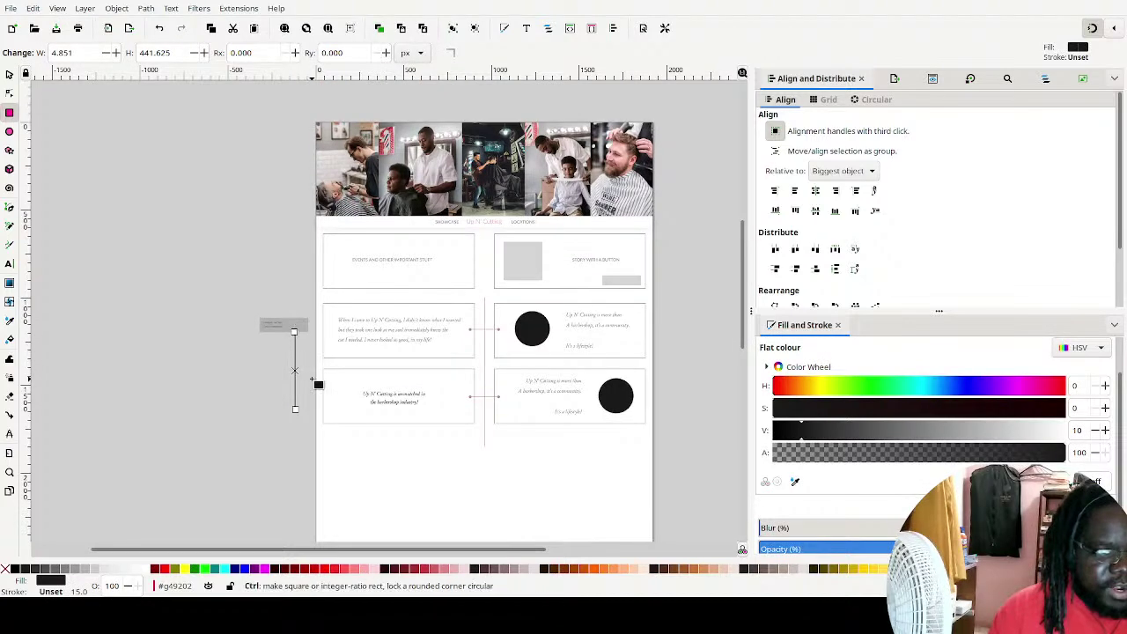
# Draw a thin horizontal rectangle about 107 px wide and 5 px high extending right from the vertical bar's lower end
pyautogui.scroll(4, 312, 378)
pyautogui.scroll(-1, 295, 392)
pyautogui.scroll(-3, 297, 326)
pyautogui.moveTo(218, 342); pyautogui.dragTo(326, 349)
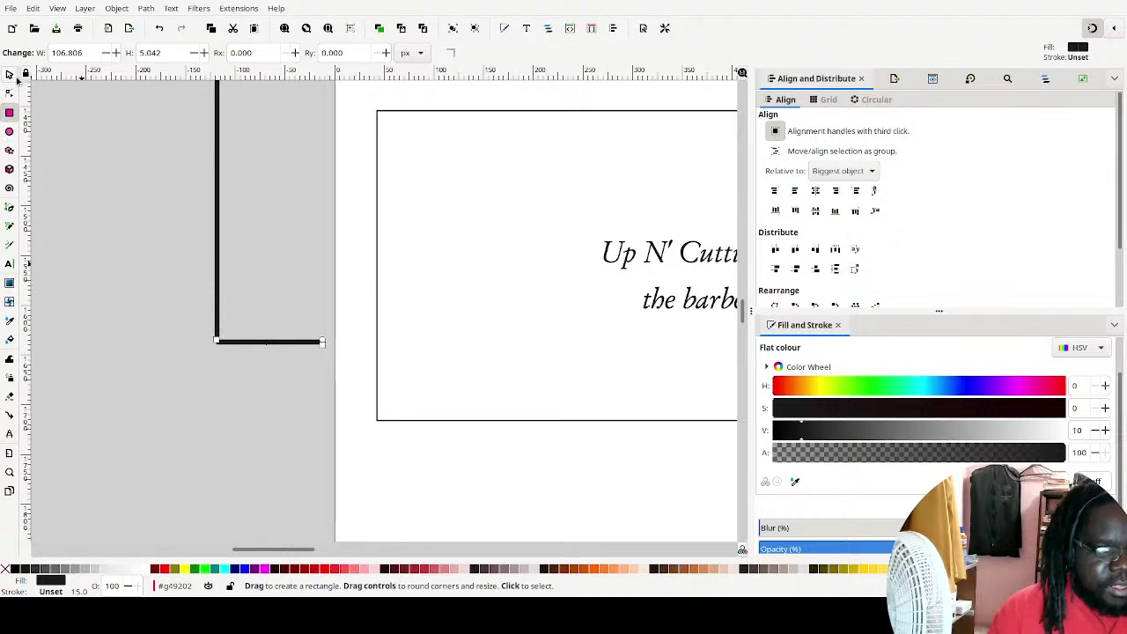
pyautogui.click(11, 76)
pyautogui.moveTo(304, 340)
pyautogui.mouseDown()
pyautogui.moveTo(294, 367)
pyautogui.moveTo(298, 359)
pyautogui.mouseUp()
# Review the mockup from the header photos down to the testimonial boxes and the empty area beneath them
pyautogui.scroll(-3, 290, 285)
pyautogui.scroll(2, 253, 364)
pyautogui.scroll(2, 253, 364)
pyautogui.scroll(-3, 619, 322)
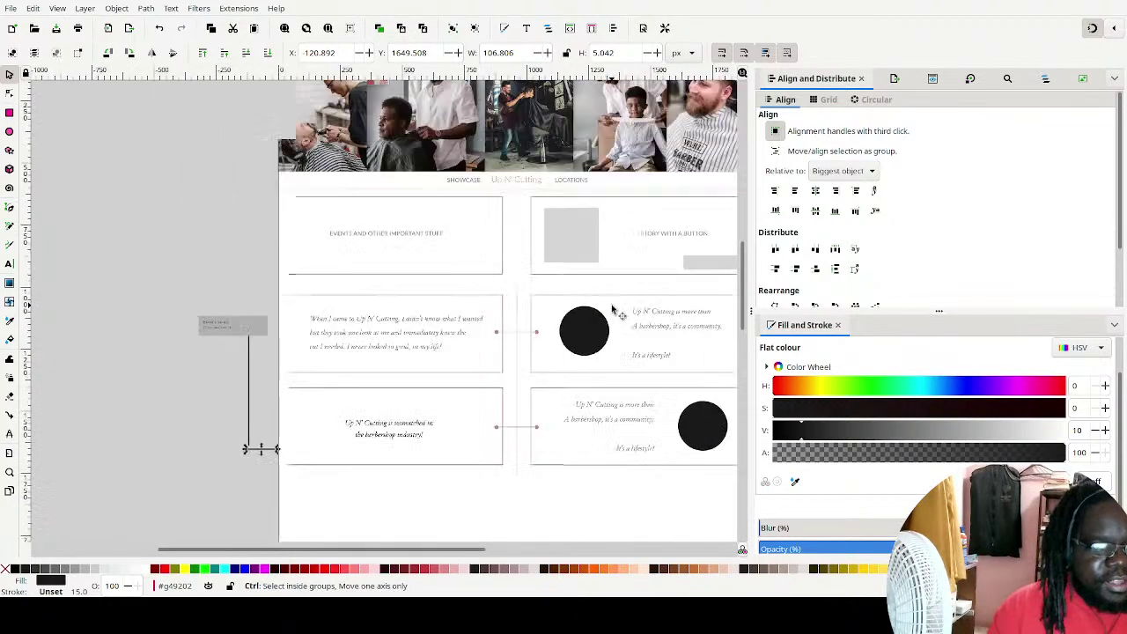
pyautogui.scroll(3, 655, 313)
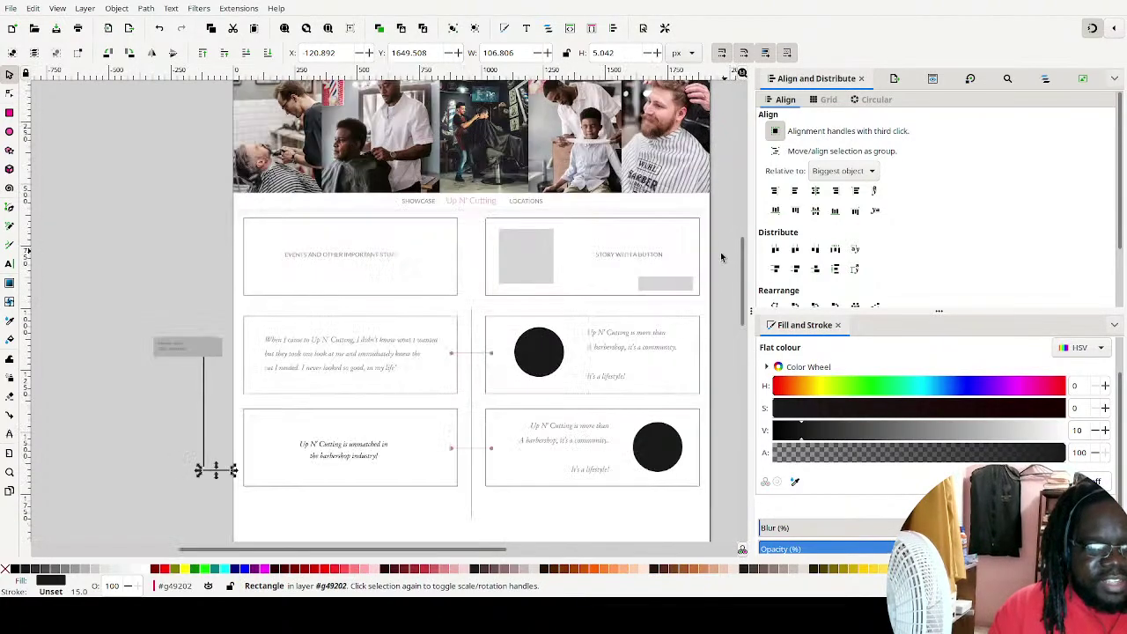
pyautogui.click(685, 278)
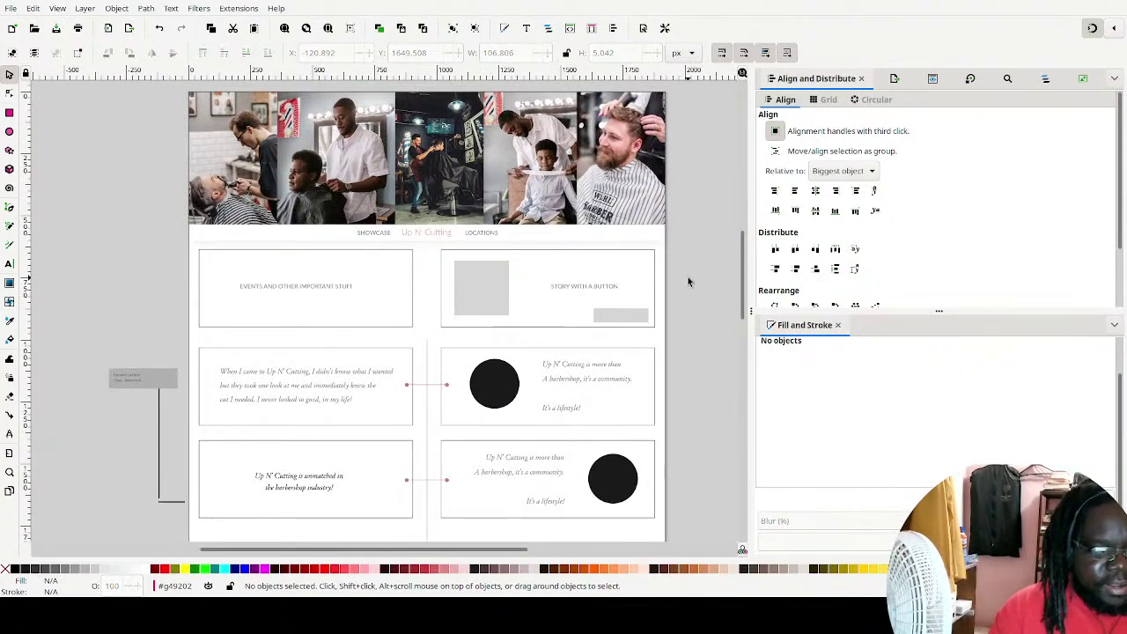
pyautogui.press('ctrl')
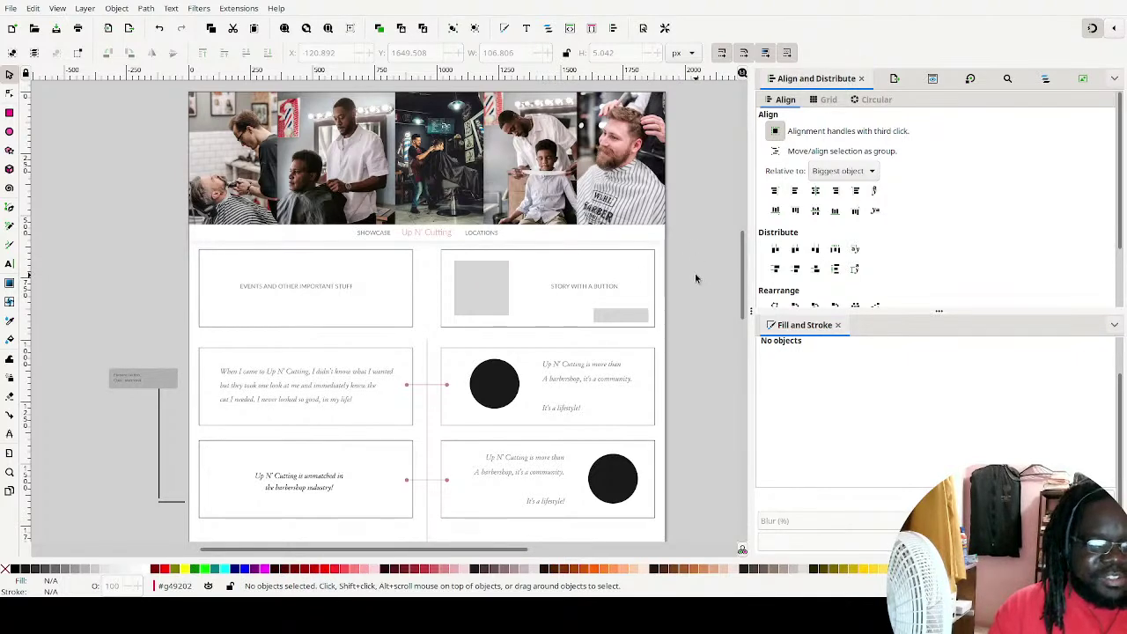
pyautogui.hscroll(2, 664, 277)
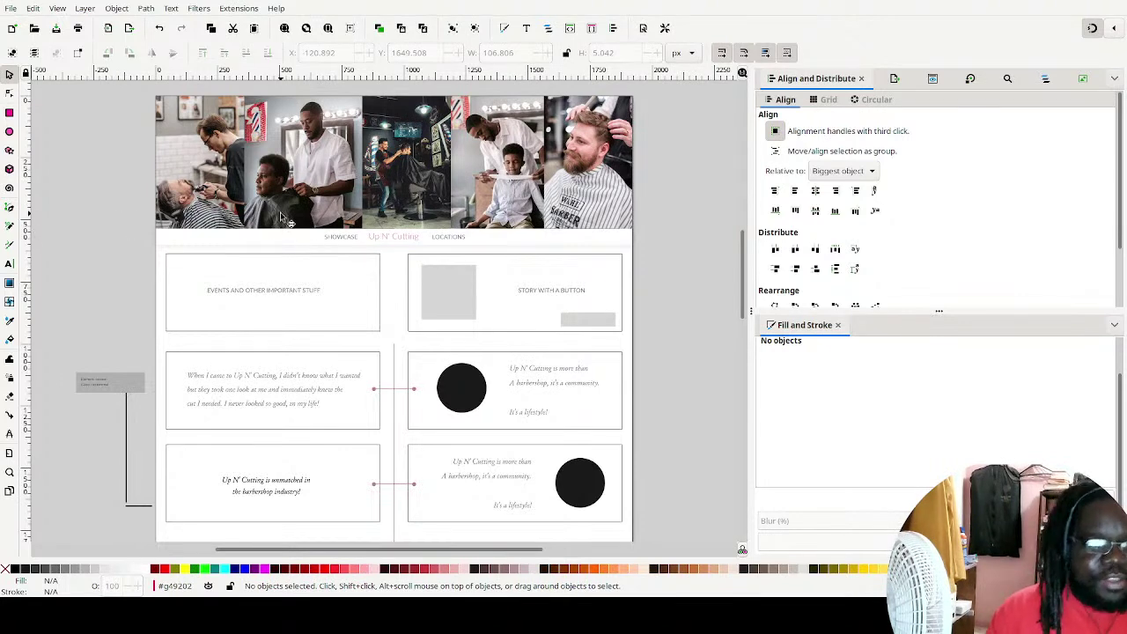
pyautogui.press('ctrl')
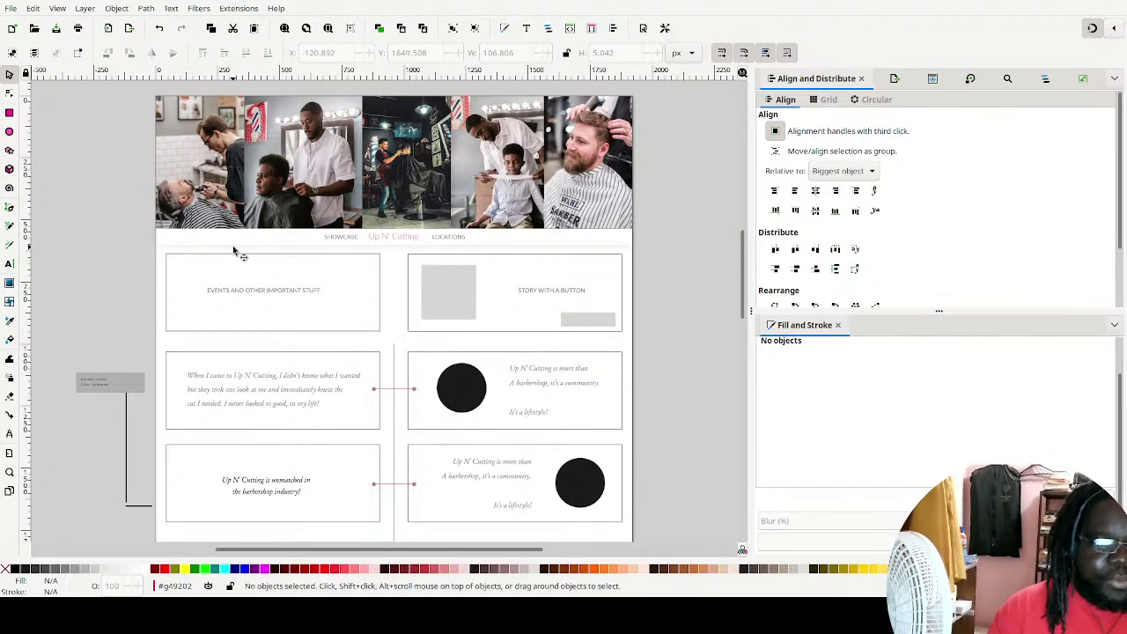
pyautogui.scroll(-5, 335, 299)
pyautogui.scroll(-1, 419, 336)
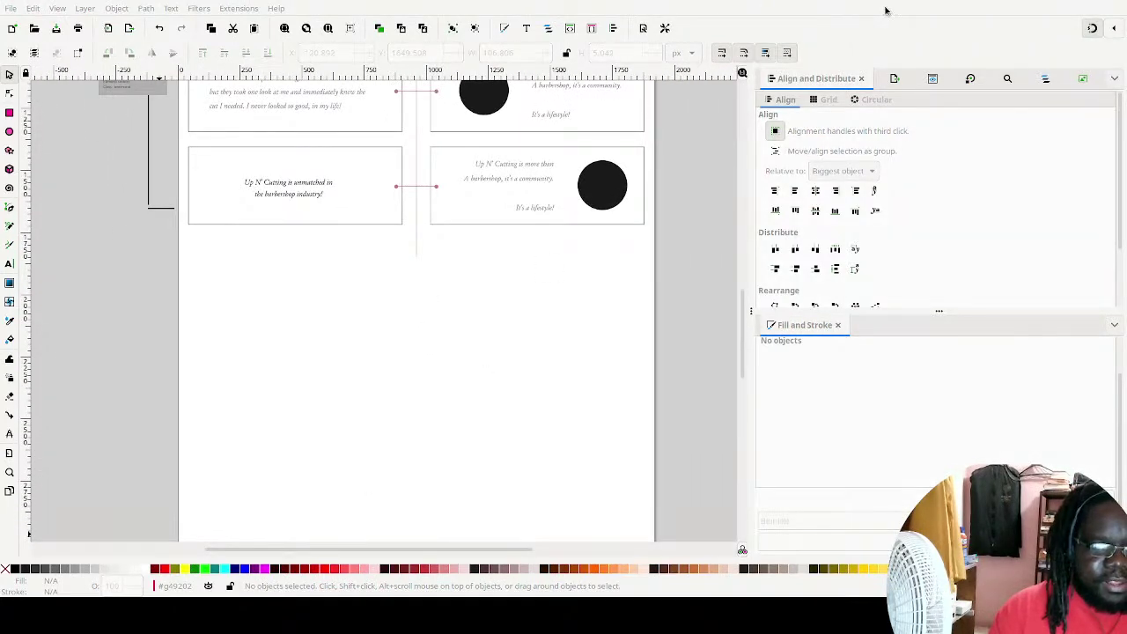
# Switch to the wireframe document and examine both page layouts, including the sections planned below the testimonial boxes
pyautogui.click(511, 116)
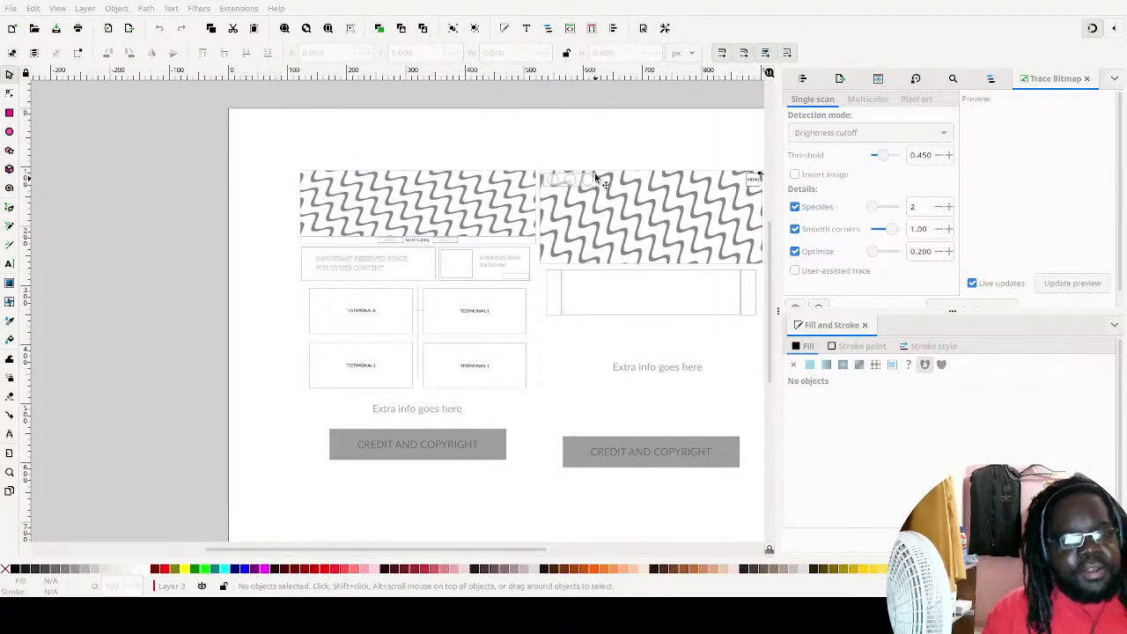
pyautogui.hscroll(3, 467, 141)
pyautogui.scroll(-1, 467, 141)
pyautogui.hscroll(3, 500, 166)
pyautogui.hscroll(-3, 500, 165)
pyautogui.scroll(2, 406, 190)
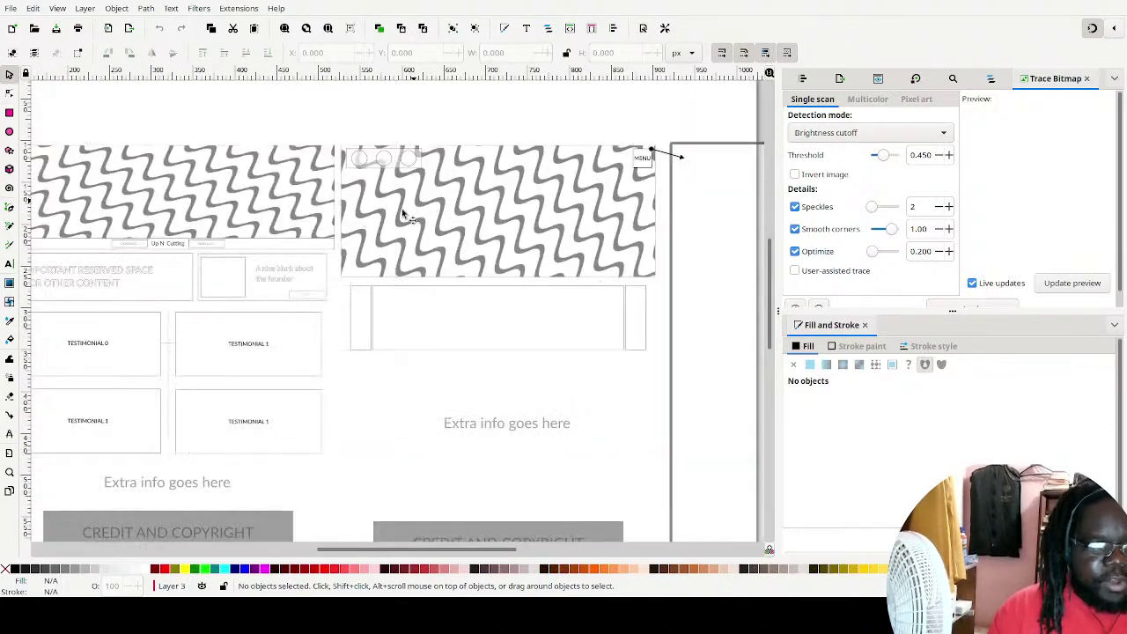
pyautogui.scroll(-2, 426, 206)
pyautogui.hscroll(-4, 426, 206)
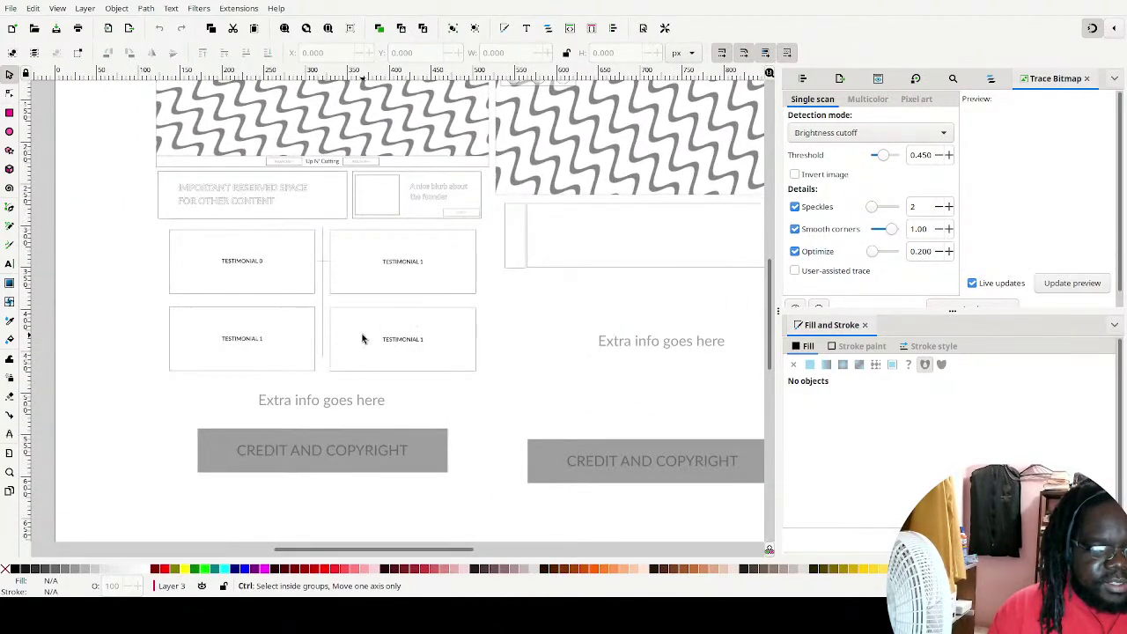
# Examine the wireframe's "Extra info goes here" and "CREDIT AND COPYRIGHT" sections beneath the testimonial boxes
pyautogui.scroll(1, 363, 339)
pyautogui.scroll(-2, 411, 270)
pyautogui.hscroll(-1, 343, 373)
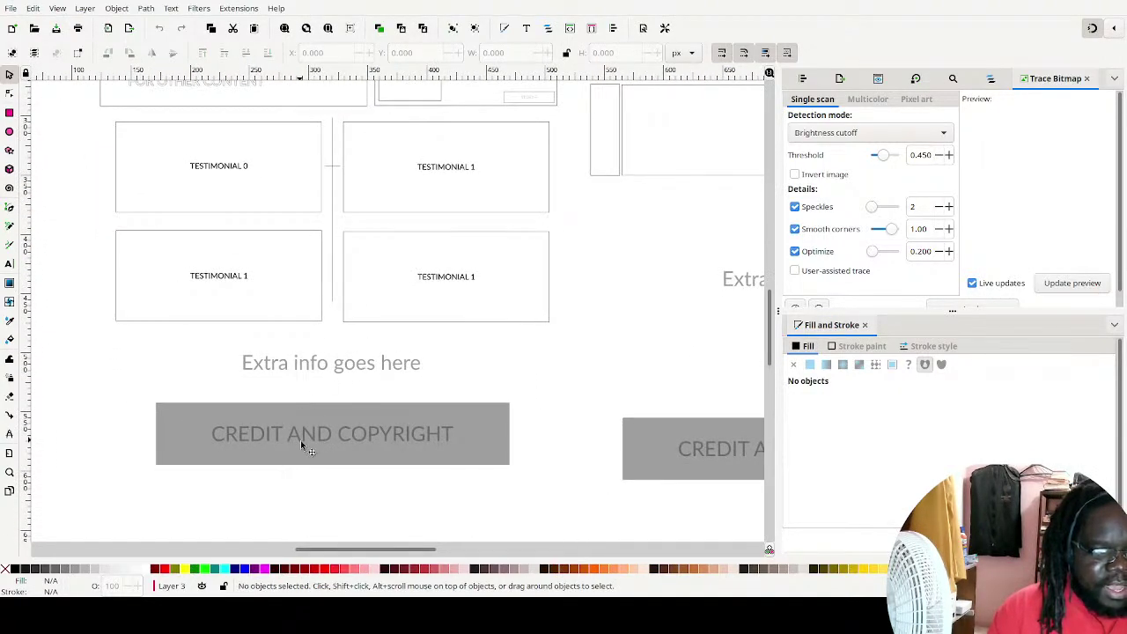
pyautogui.moveTo(522, 260)
pyautogui.mouseDown()
pyautogui.moveTo(513, 484)
pyautogui.moveTo(525, 410)
pyautogui.mouseUp()
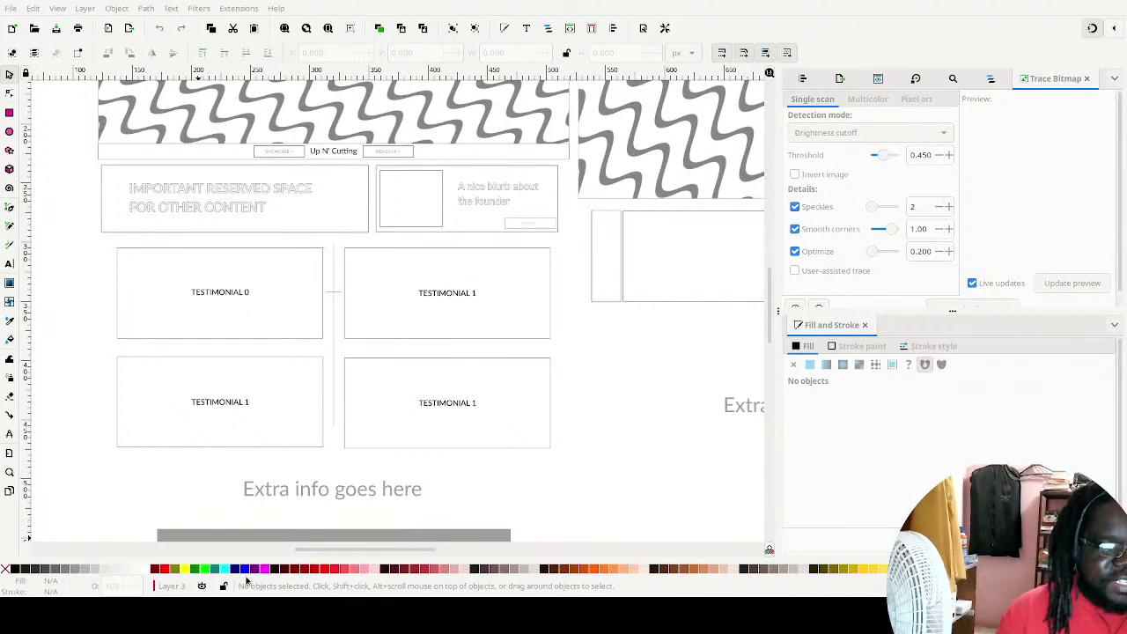
pyautogui.scroll(-5, 422, 370)
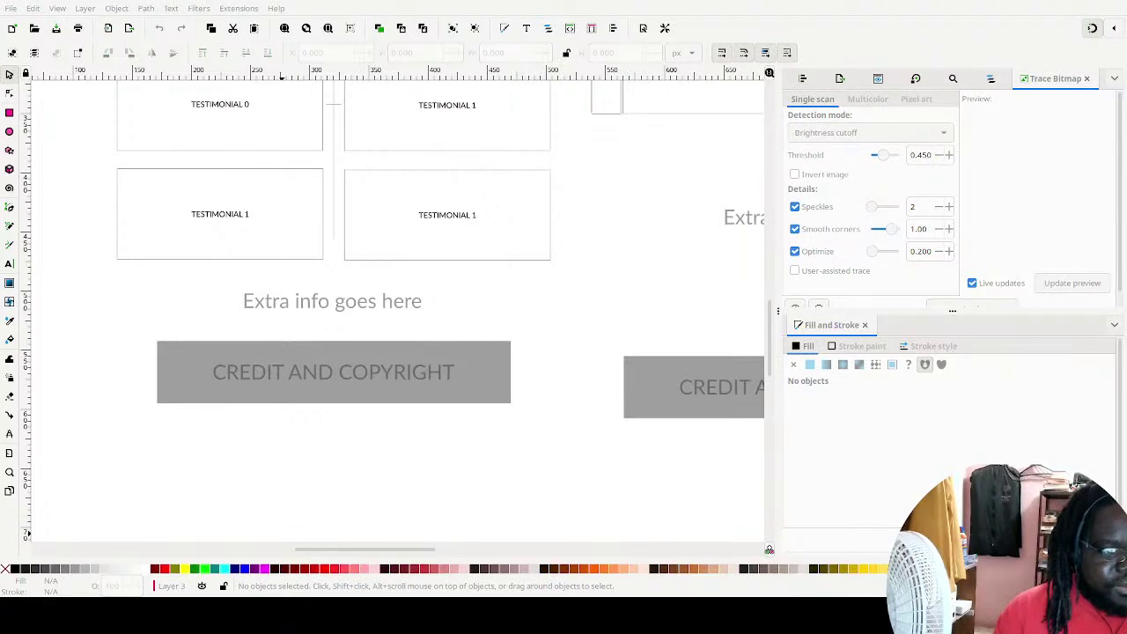
# Add a centred 36 pt Alexander paragraph below the mockup's testimonial boxes about the shop's location next to the infamous Pirate's Cove
pyautogui.click(7, 263)
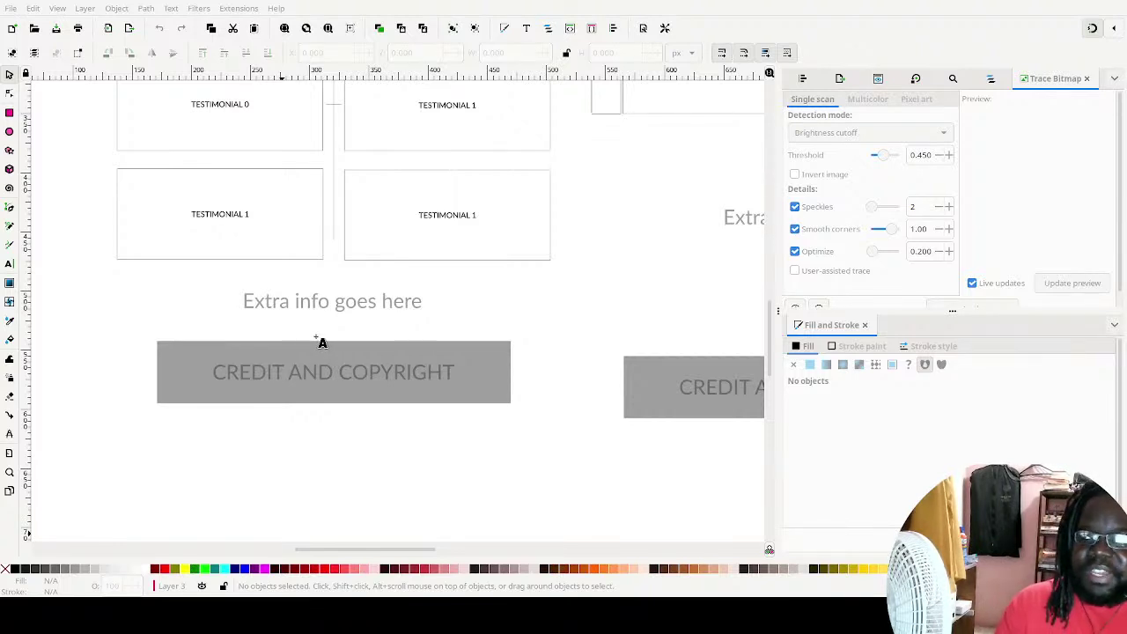
pyautogui.click(10, 263)
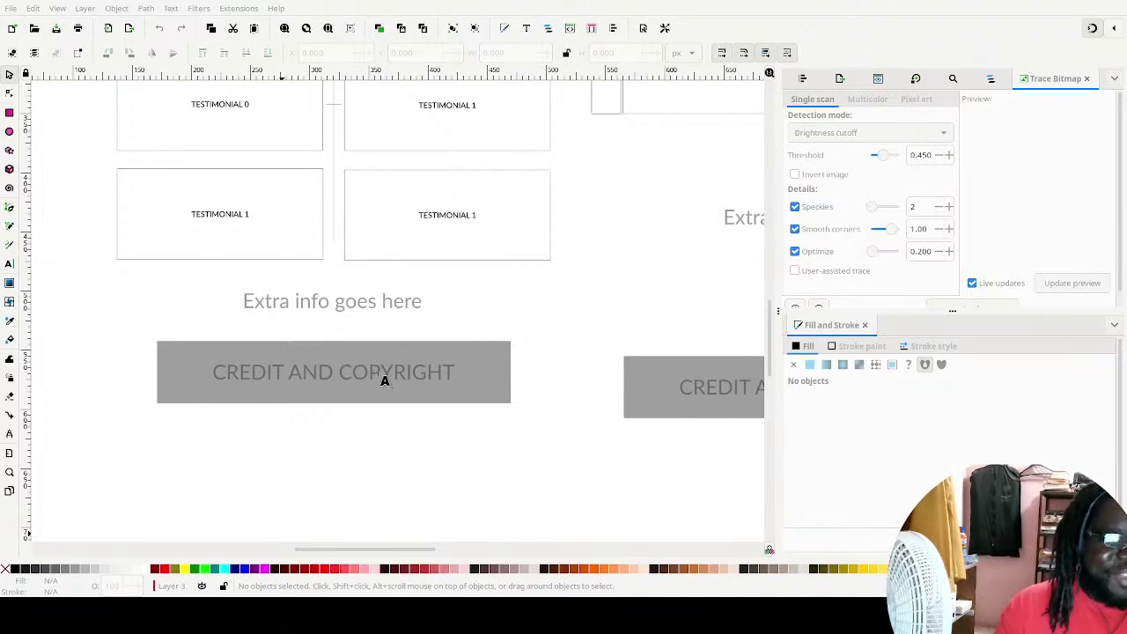
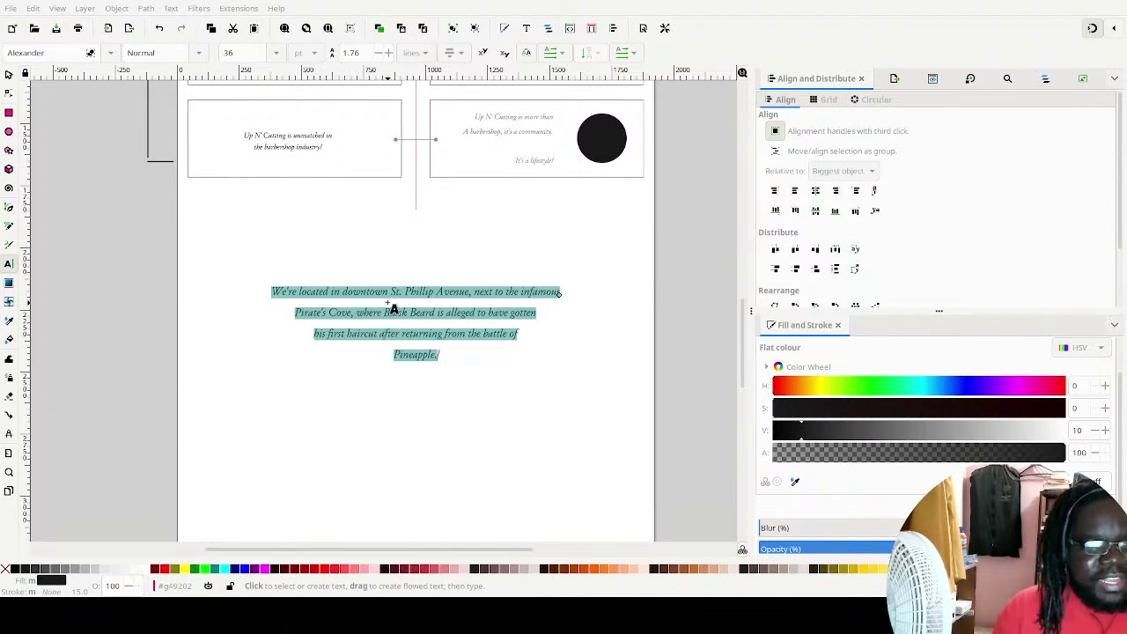
pyautogui.click(7, 76)
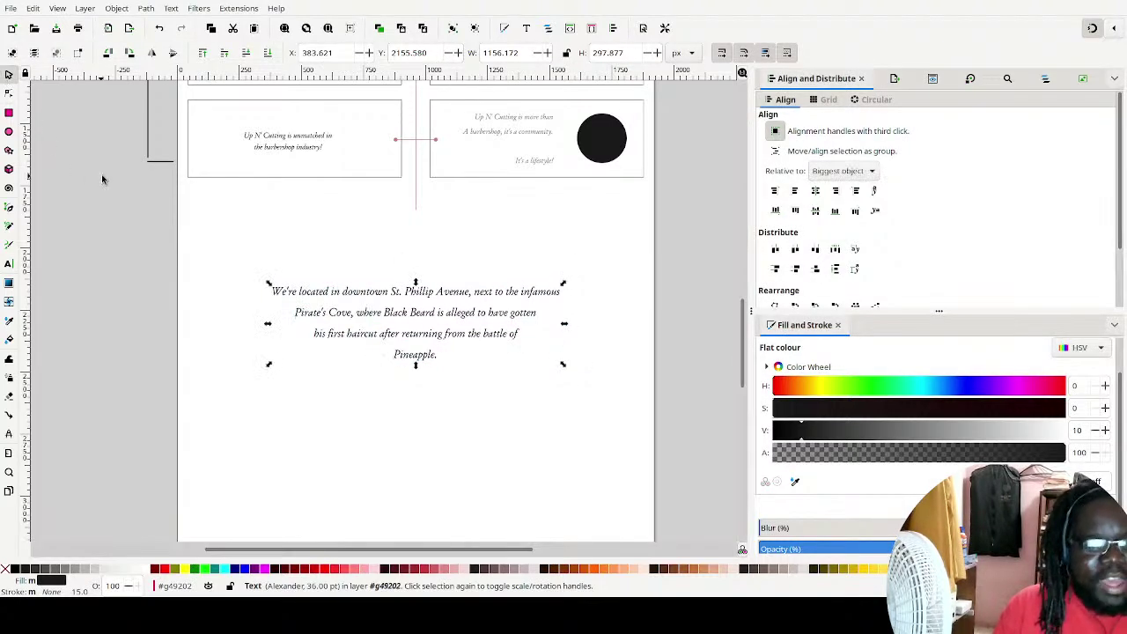
pyautogui.click(664, 281)
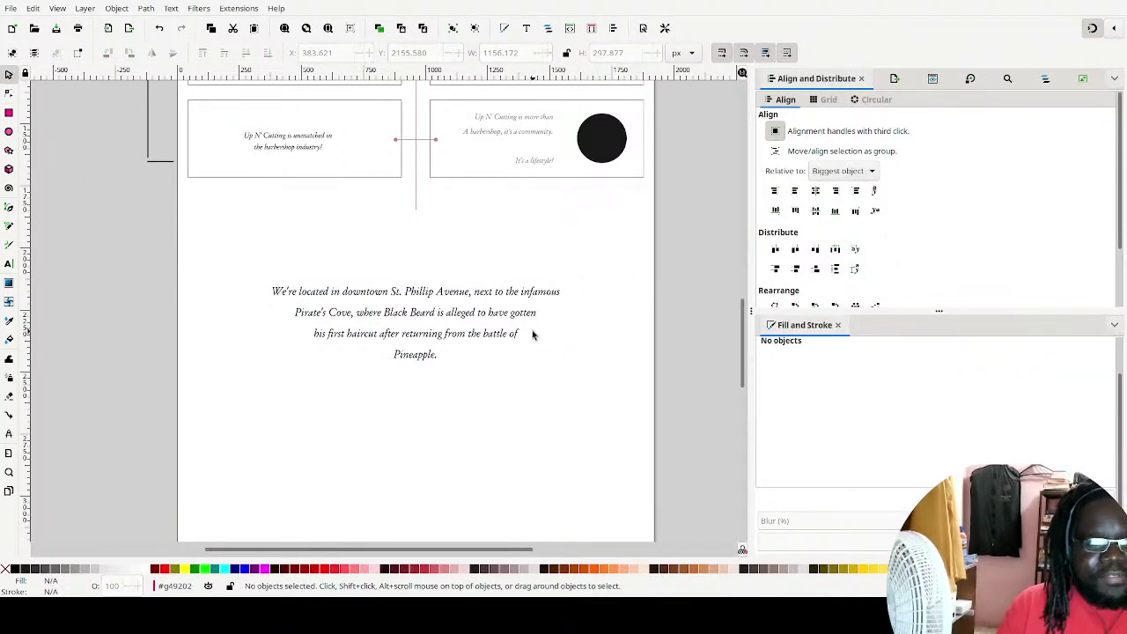
# Draw a thin horizontal rectangle about 512 px wide and 6 px high below the location paragraph
pyautogui.scroll(10, 573, 320)
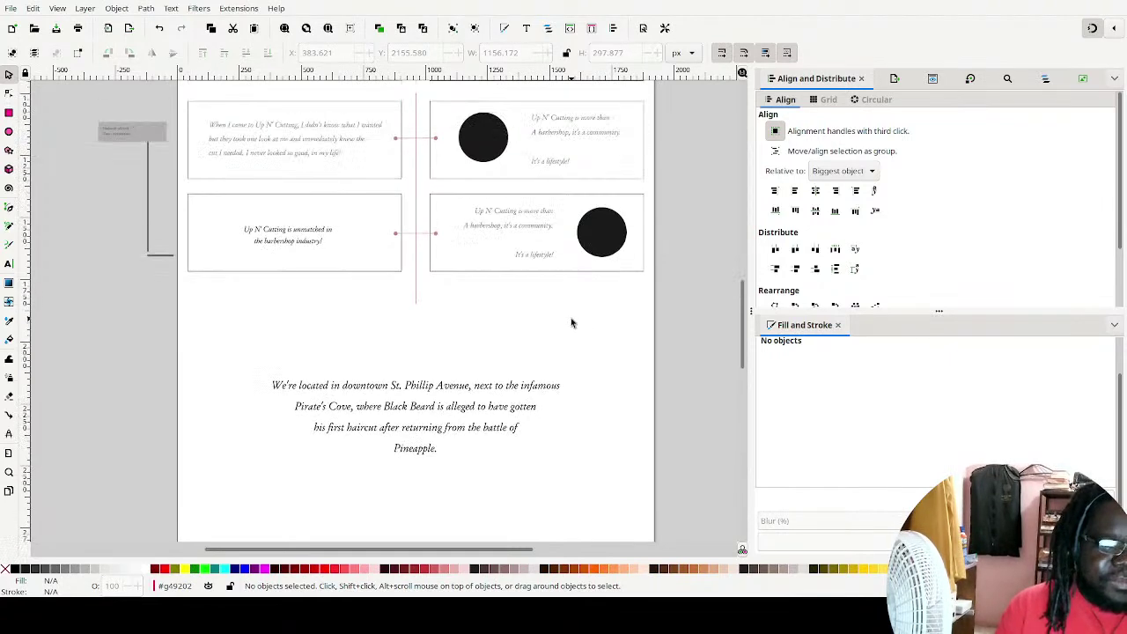
pyautogui.scroll(-12, 558, 327)
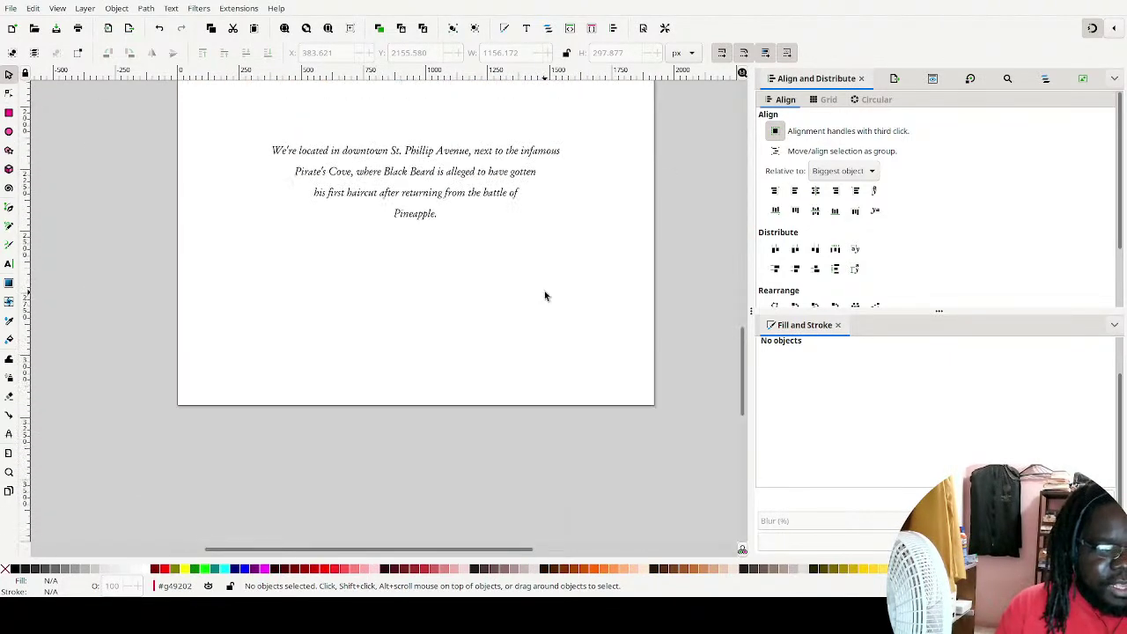
pyautogui.scroll(3, 529, 291)
pyautogui.click(8, 113)
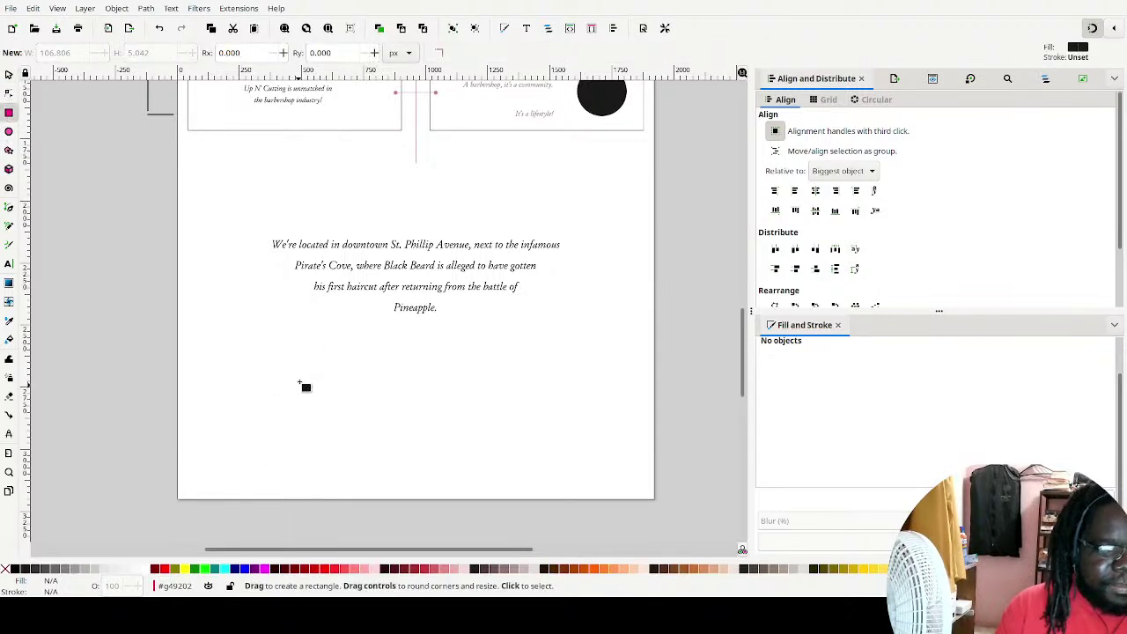
pyautogui.moveTo(244, 346)
pyautogui.mouseDown()
pyautogui.moveTo(344, 370)
pyautogui.moveTo(373, 346)
pyautogui.mouseUp()
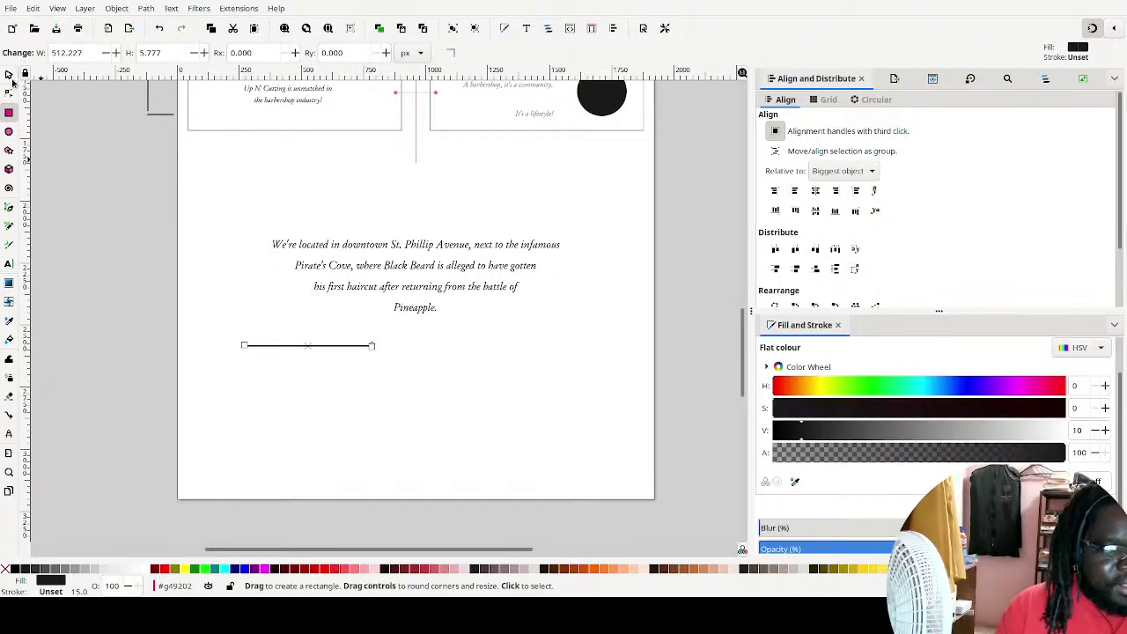
# Duplicate the thin rectangle four times downward to form a stack of five lines
pyautogui.click(10, 77)
pyautogui.moveTo(349, 351); pyautogui.dragTo(370, 389)
pyautogui.click(359, 359)
pyautogui.click(360, 377)
pyautogui.click(363, 372)
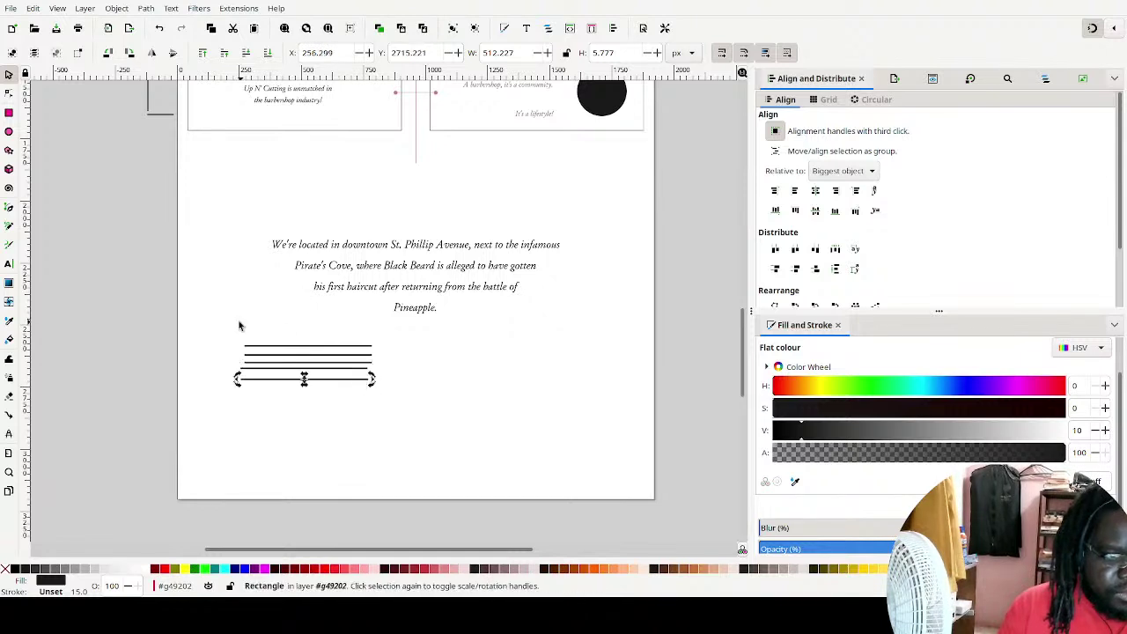
# Align the five lines' right edges and distribute them vertically with even gaps
pyautogui.click(241, 322)
pyautogui.moveTo(210, 322); pyautogui.dragTo(535, 456)
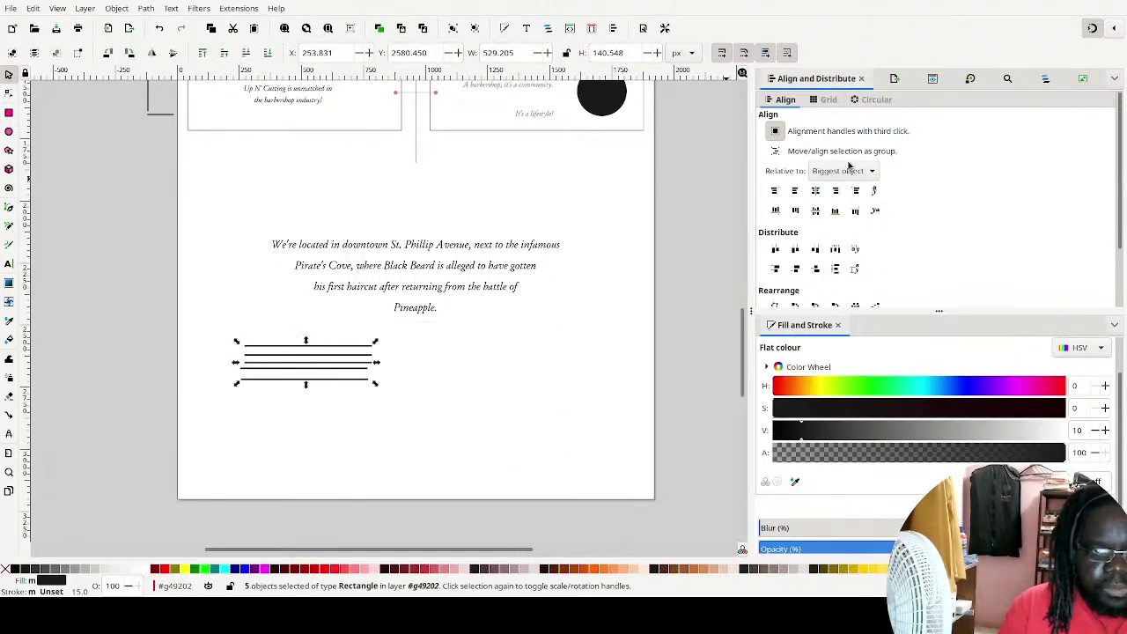
pyautogui.click(835, 190)
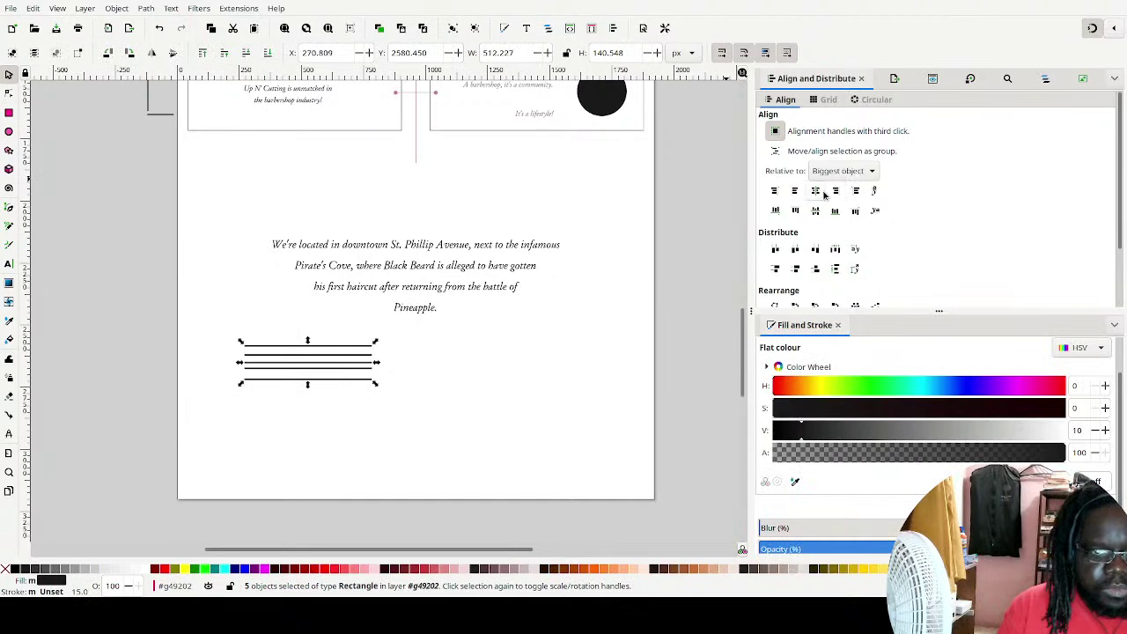
pyautogui.click(836, 268)
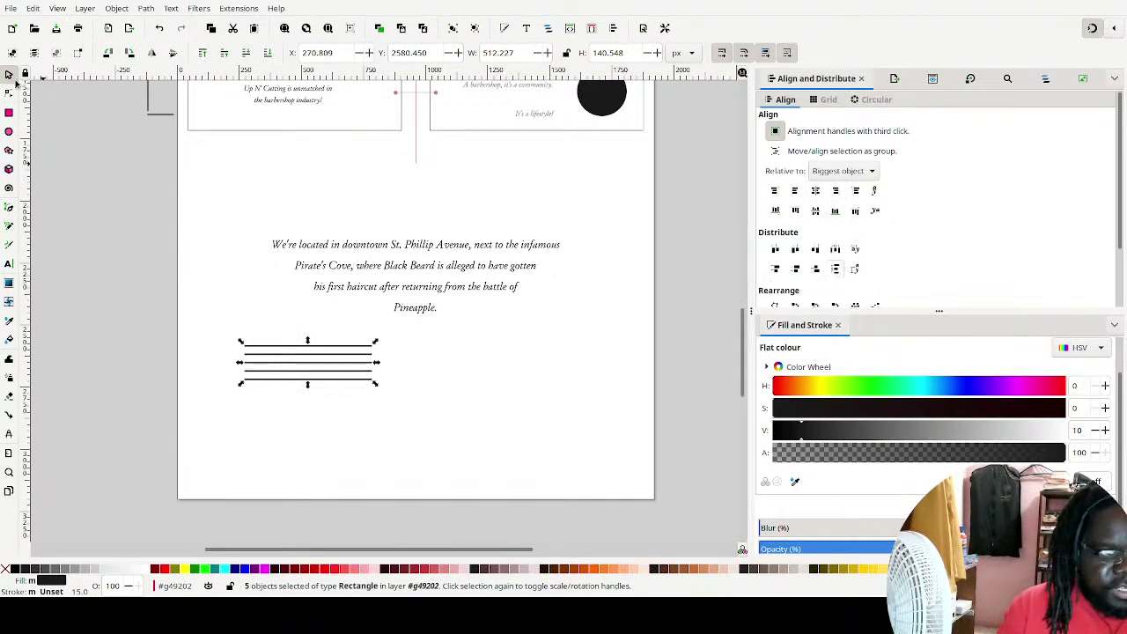
# Duplicate the five-line stack twice and place the copies side by side to its right
pyautogui.hotkey('ctrl', 'd')
pyautogui.moveTo(381, 373); pyautogui.dragTo(631, 379)
pyautogui.hotkey('ctrl', 'd')
pyautogui.moveTo(542, 367); pyautogui.dragTo(430, 370)
# Group each of the three five-line stacks separately
pyautogui.moveTo(191, 306); pyautogui.dragTo(428, 454)
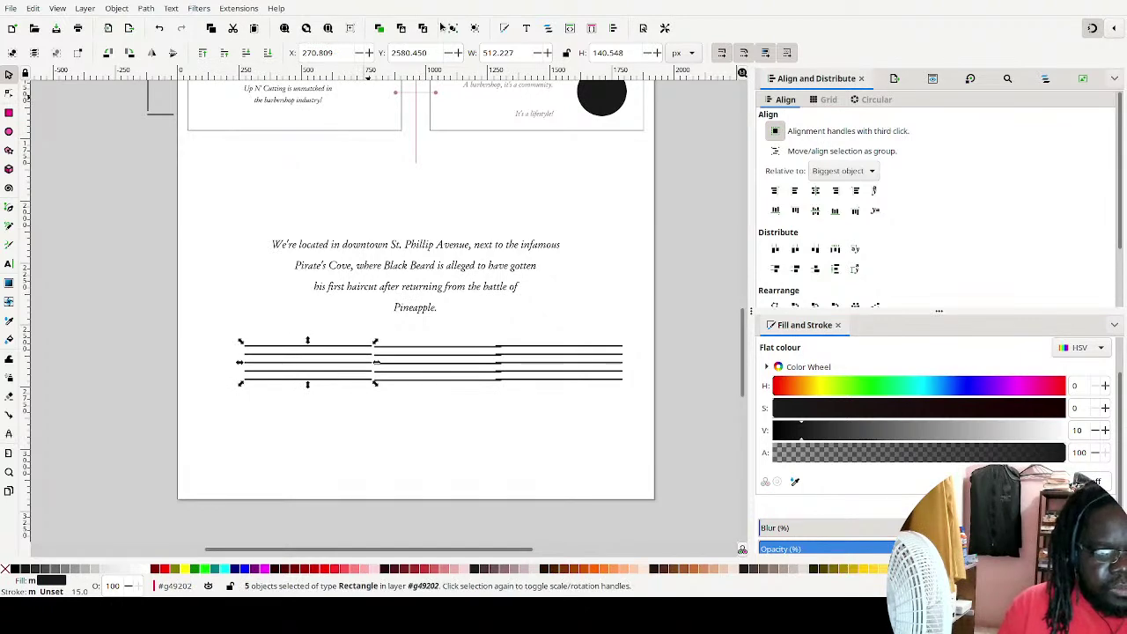
pyautogui.click(481, 436)
pyautogui.moveTo(526, 428); pyautogui.dragTo(342, 328)
pyautogui.moveTo(652, 407); pyautogui.dragTo(471, 297)
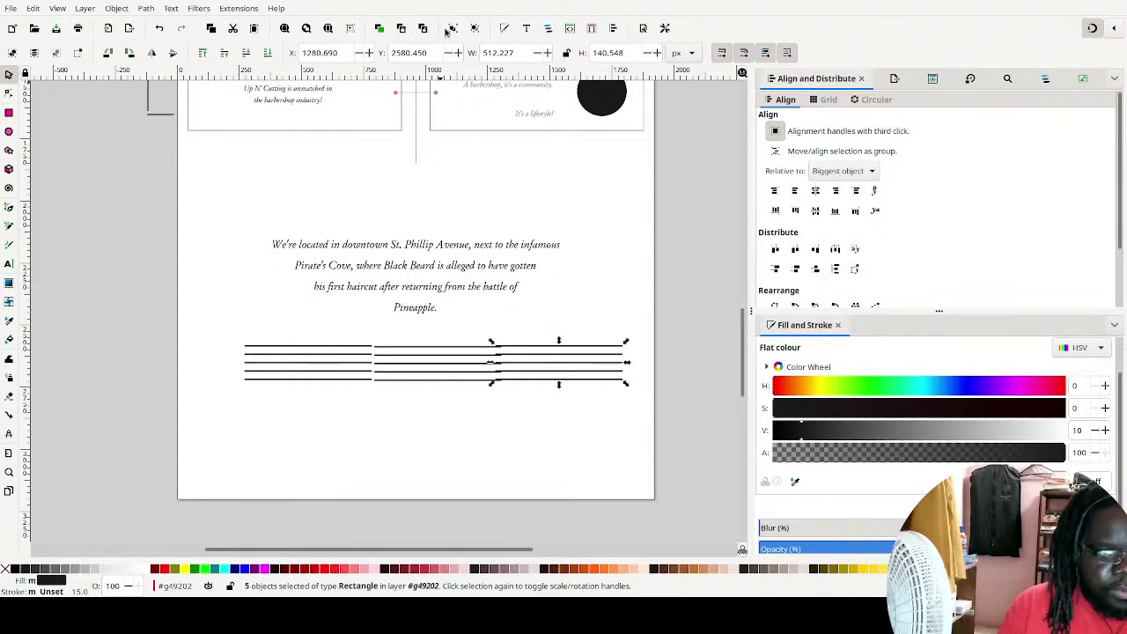
pyautogui.click(452, 29)
# Centre the line groups on a common vertical axis and rework them into four groups about 404 px wide
pyautogui.moveTo(634, 321); pyautogui.dragTo(125, 439)
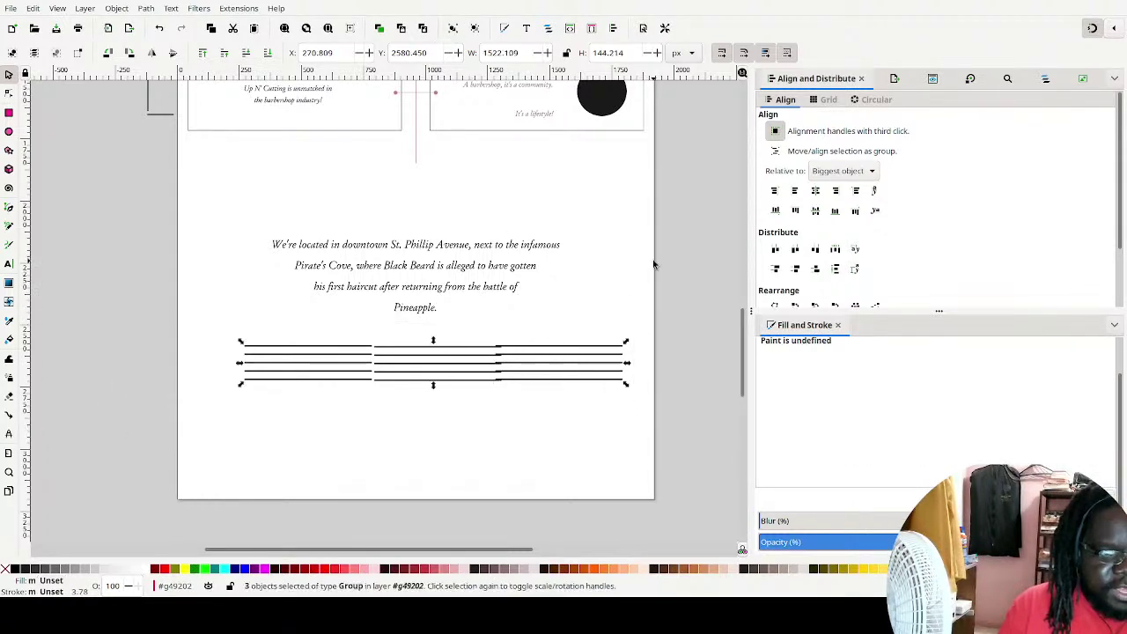
pyautogui.click(816, 190)
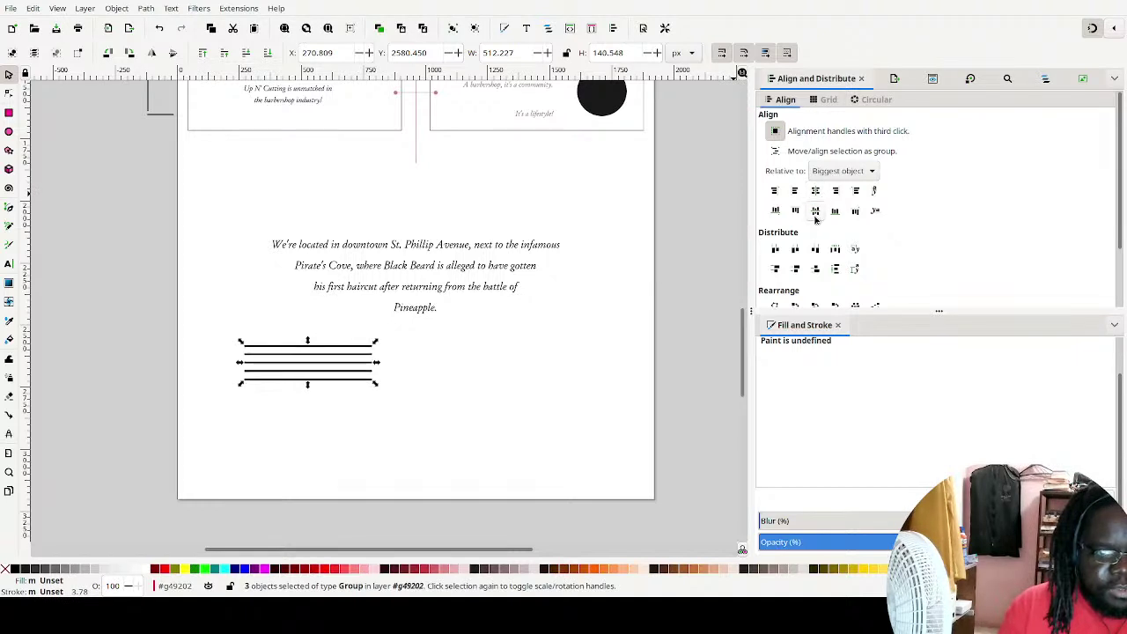
pyautogui.moveTo(380, 362); pyautogui.dragTo(504, 363)
pyautogui.click(322, 360)
pyautogui.moveTo(624, 295); pyautogui.dragTo(112, 446)
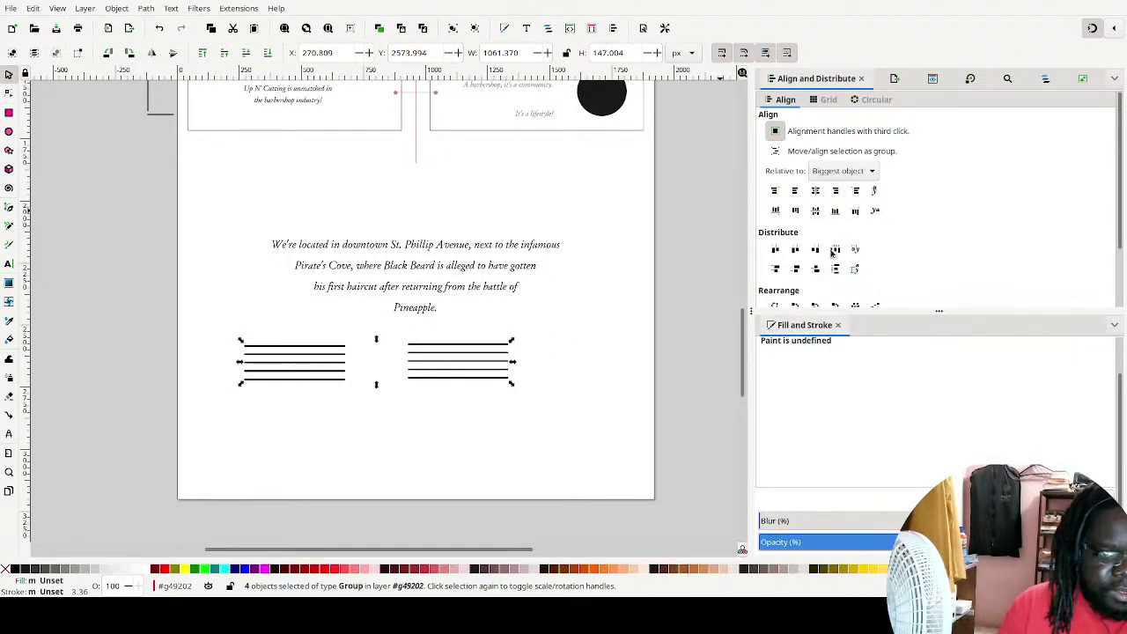
# Move the outer line groups out to the page's right and left margins
pyautogui.moveTo(485, 340); pyautogui.dragTo(646, 356)
pyautogui.moveTo(678, 314); pyautogui.dragTo(89, 459)
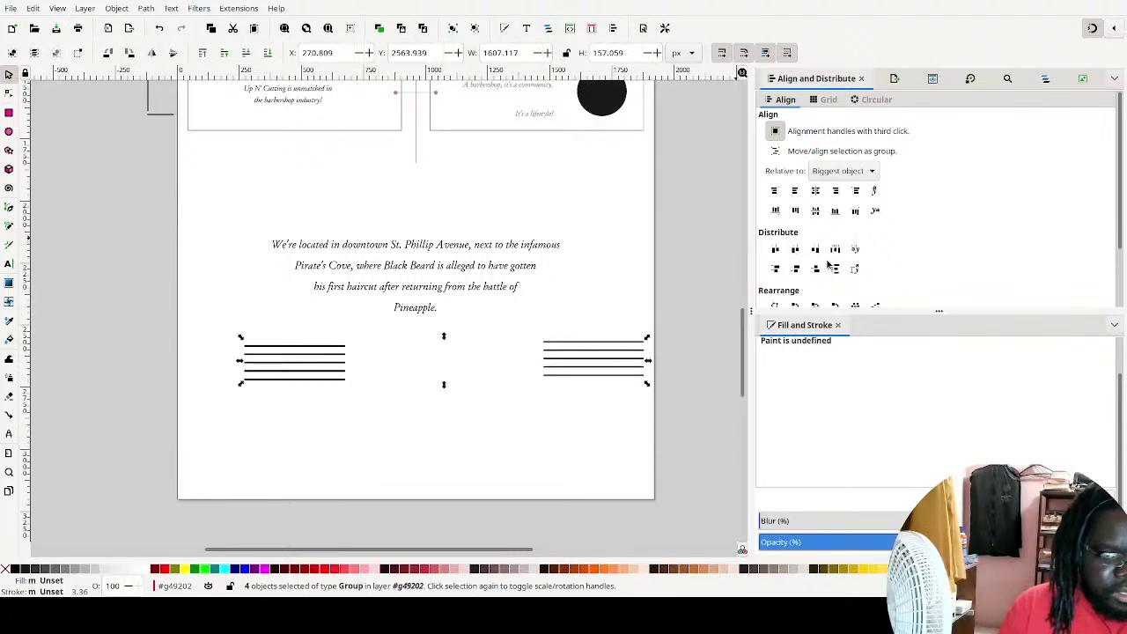
pyautogui.click(835, 249)
pyautogui.click(266, 325)
pyautogui.moveTo(282, 356)
pyautogui.mouseDown()
pyautogui.moveTo(219, 367)
pyautogui.moveTo(230, 361)
pyautogui.mouseUp()
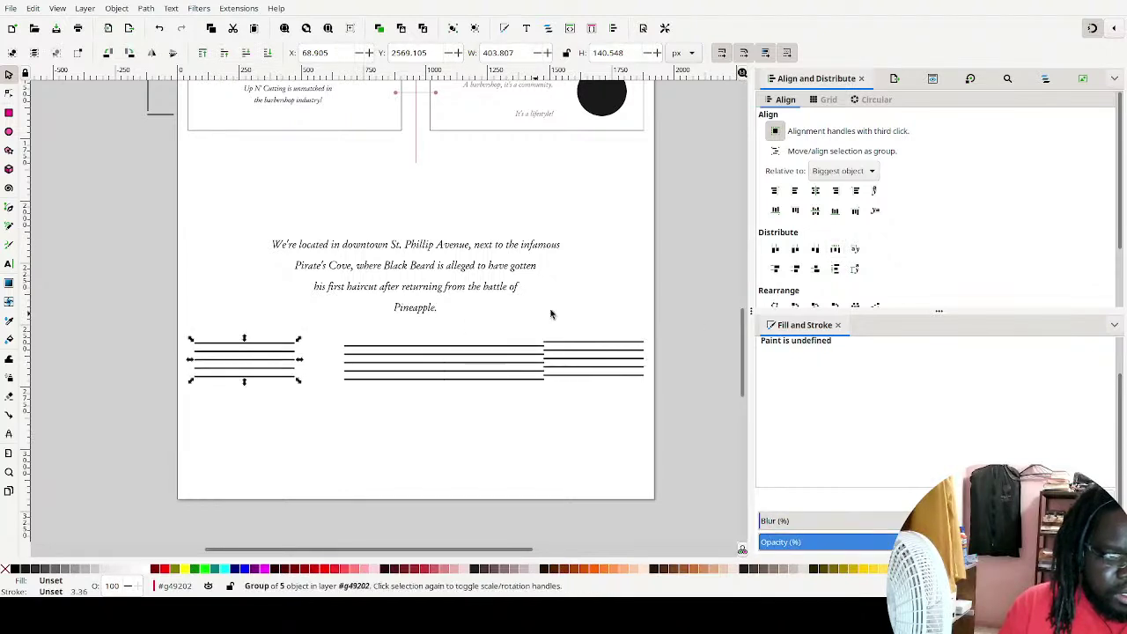
# Distribute the four line groups horizontally with equal gaps and centre them on a common horizontal axis
pyautogui.moveTo(696, 305); pyautogui.dragTo(160, 416)
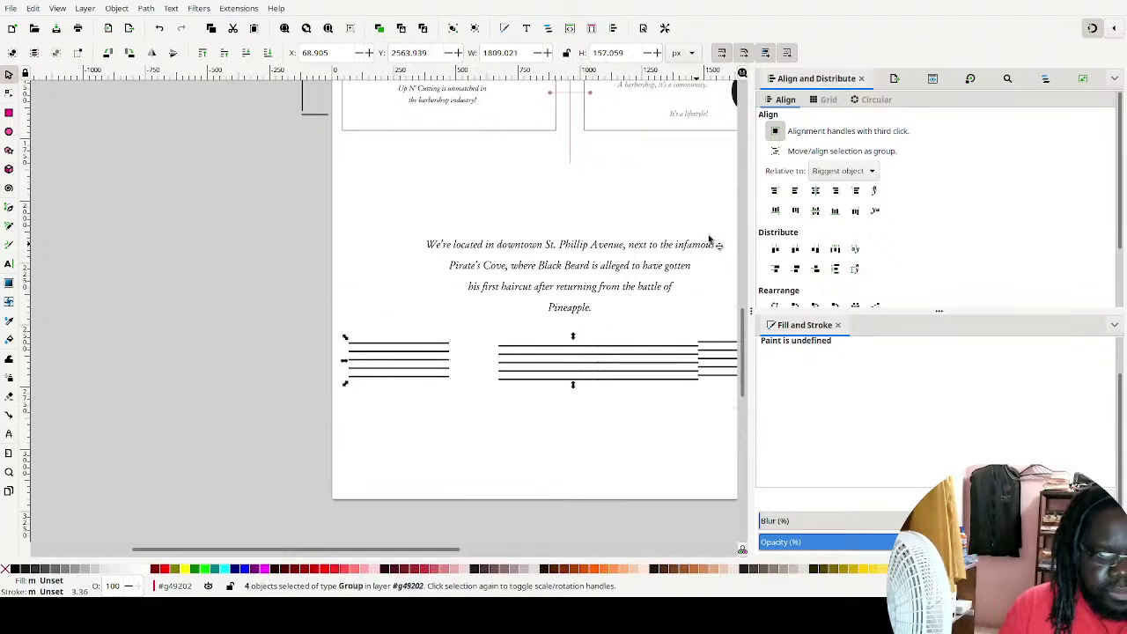
pyautogui.click(835, 251)
pyautogui.click(813, 214)
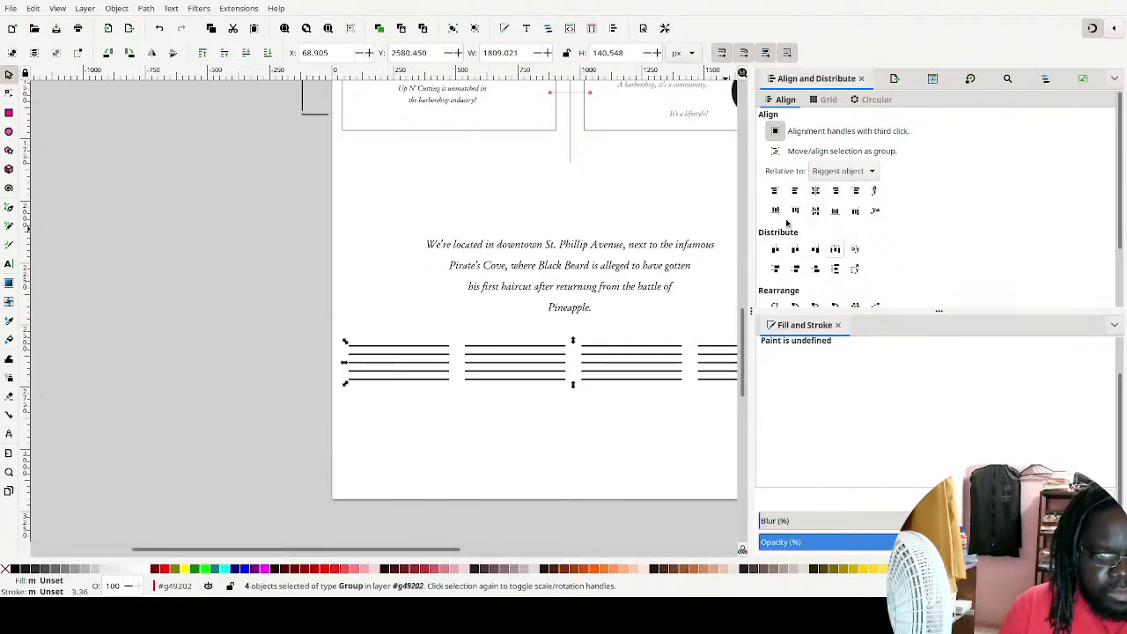
# Move the location paragraph up to about Y 2053 px, widening the space above the line groups
pyautogui.moveTo(667, 312); pyautogui.dragTo(478, 284)
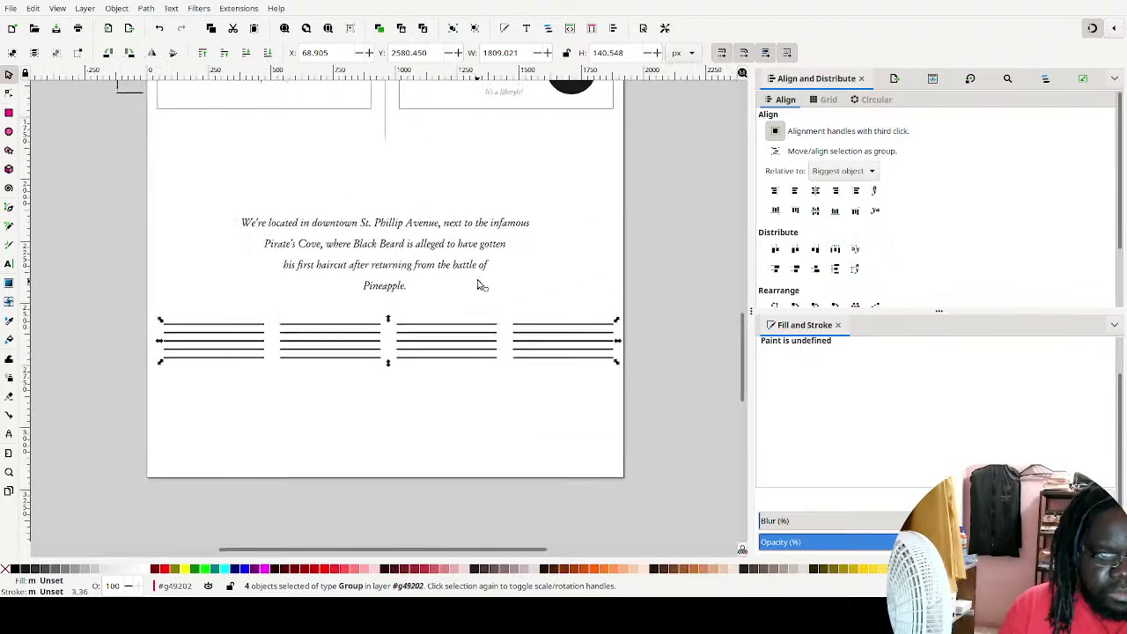
pyautogui.click(617, 275)
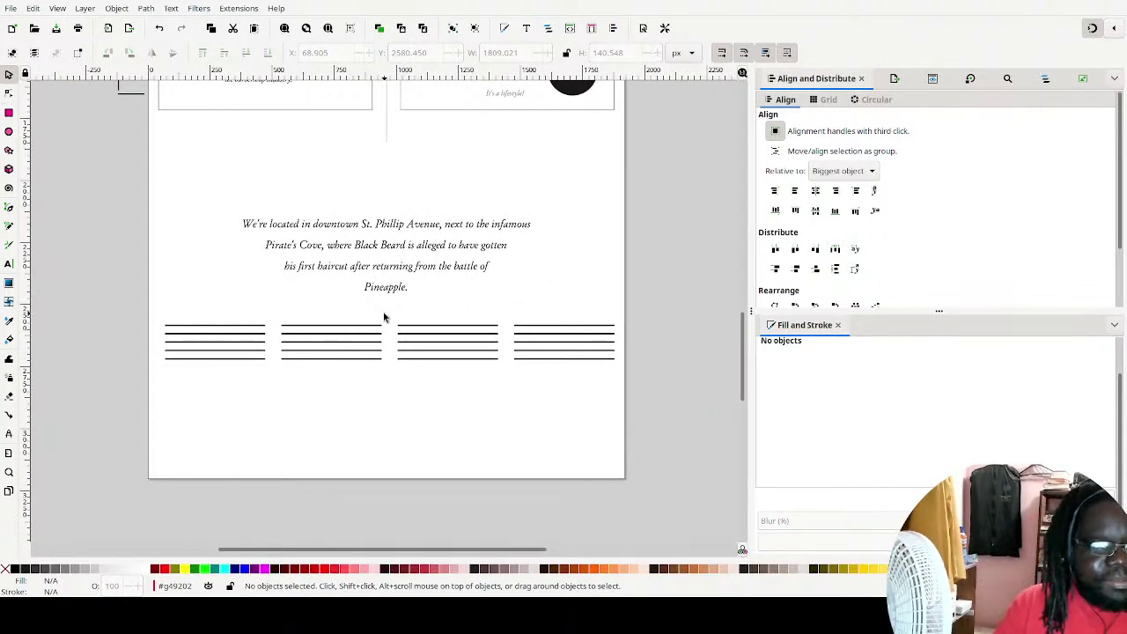
pyautogui.moveTo(408, 233)
pyautogui.mouseDown()
pyautogui.moveTo(413, 181)
pyautogui.moveTo(414, 203)
pyautogui.moveTo(399, 199)
pyautogui.mouseUp()
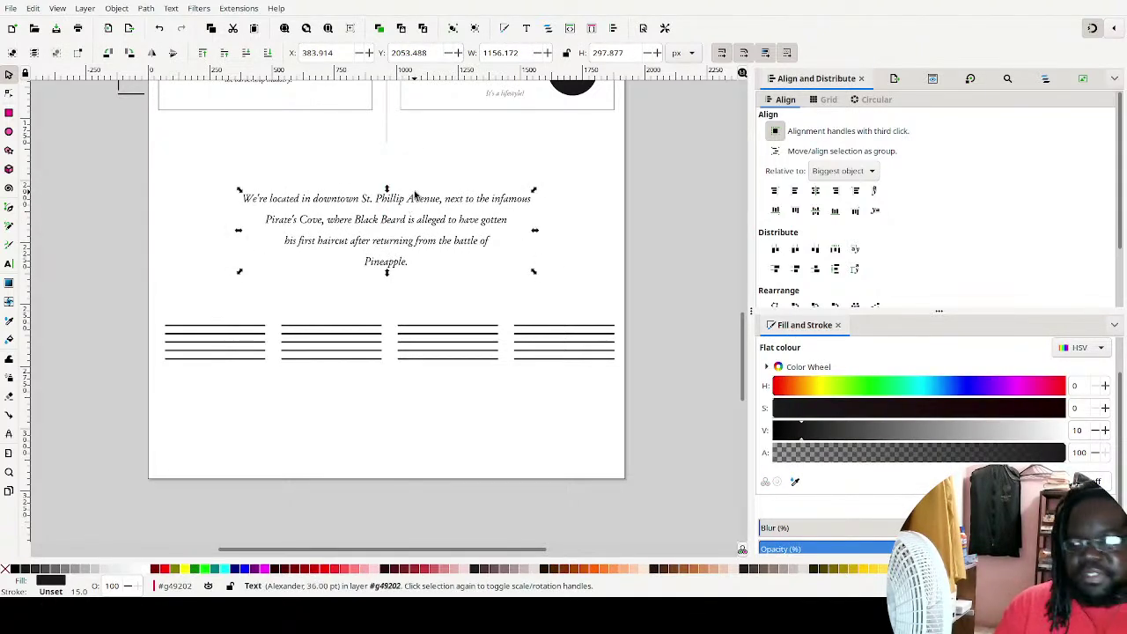
pyautogui.click(614, 251)
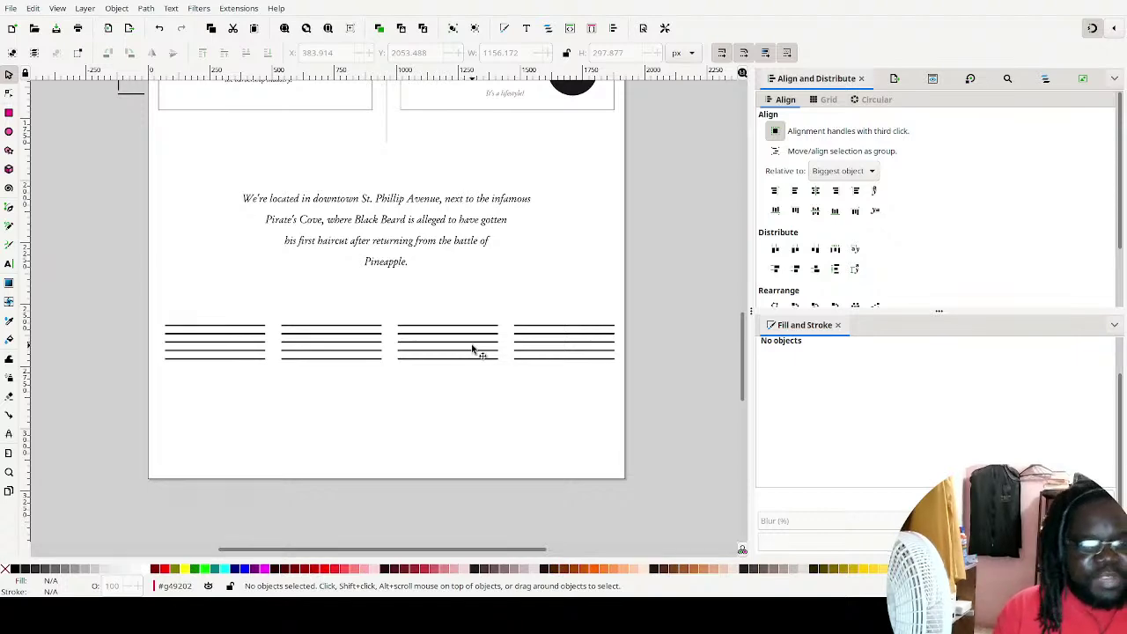
# Draw a dark horizontal bar about 802 px wide and 46 px high beneath the line groups, near the page's lower edge
pyautogui.scroll(10, 475, 347)
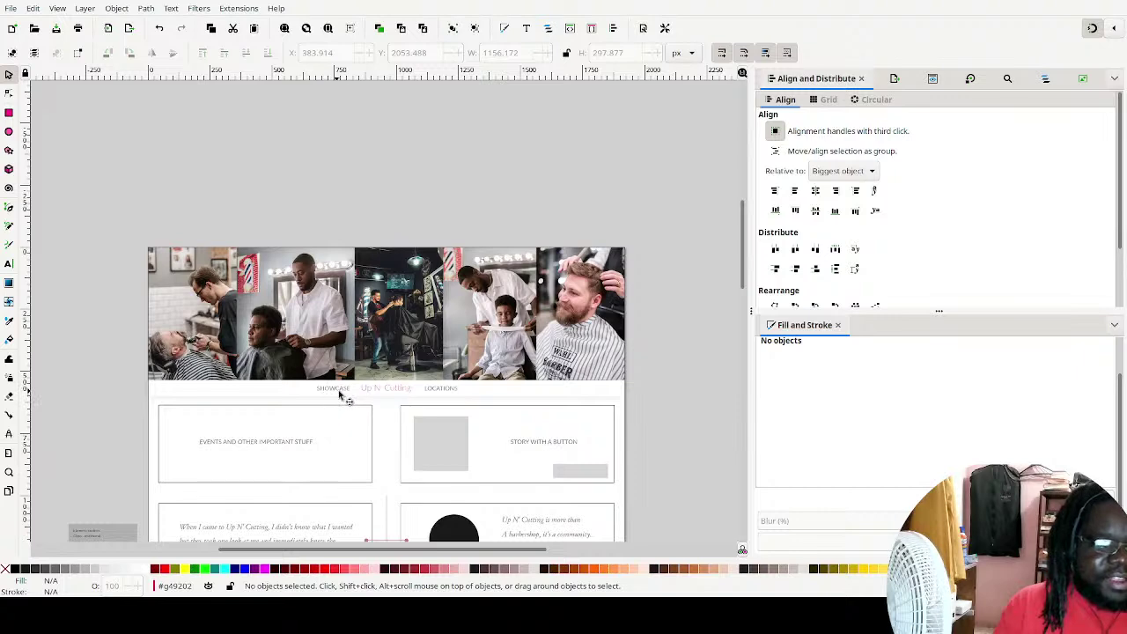
pyautogui.scroll(-9, 396, 392)
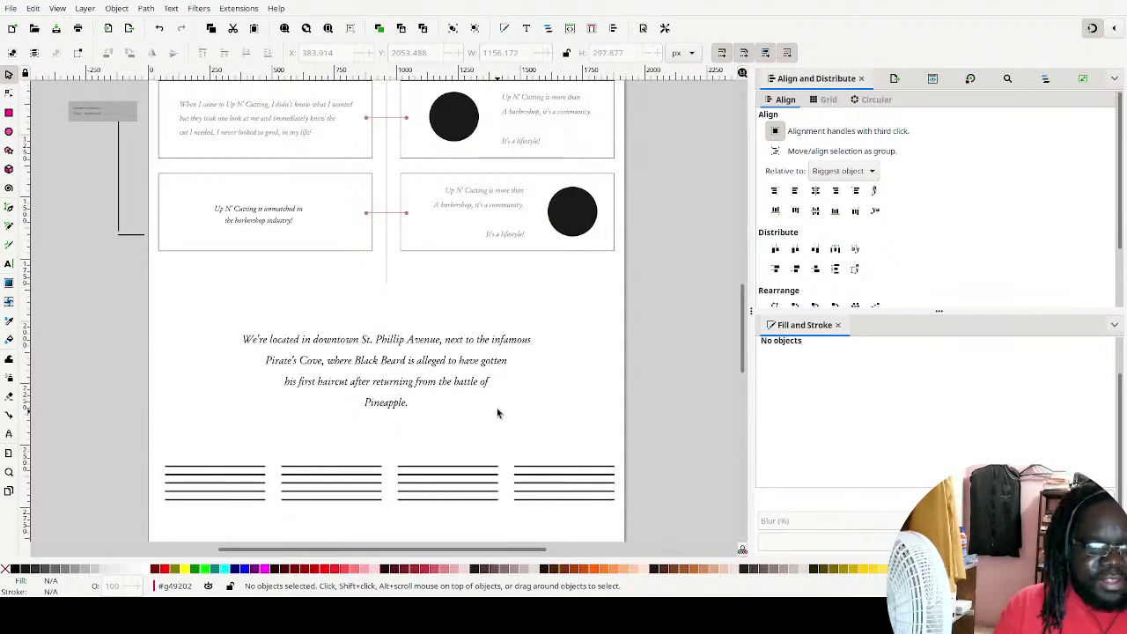
pyautogui.scroll(-4, 559, 440)
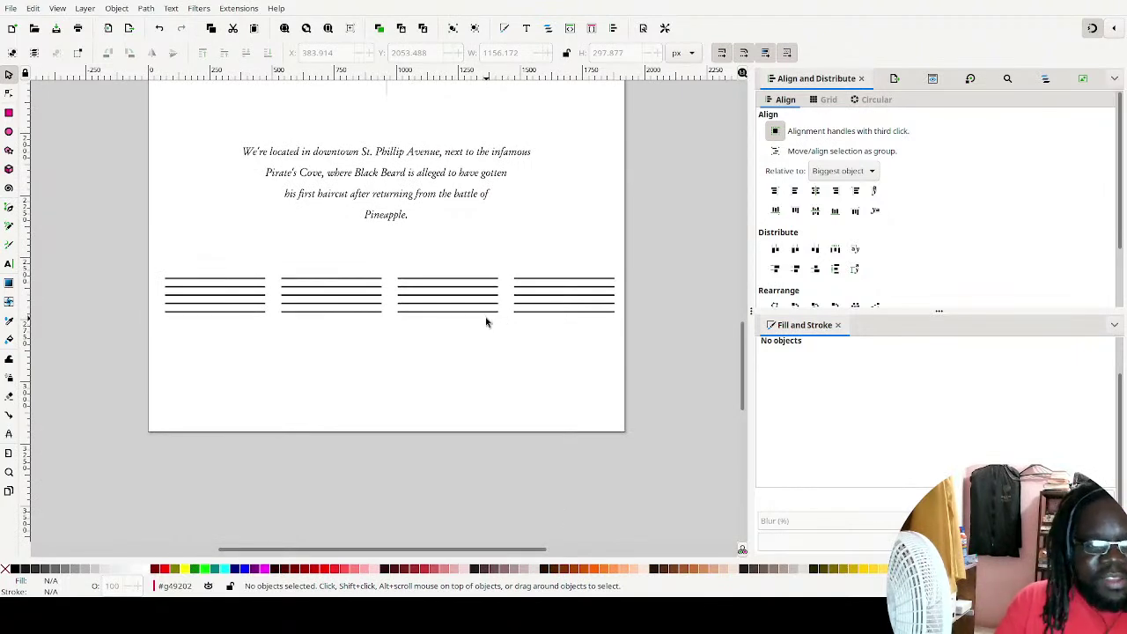
pyautogui.click(10, 114)
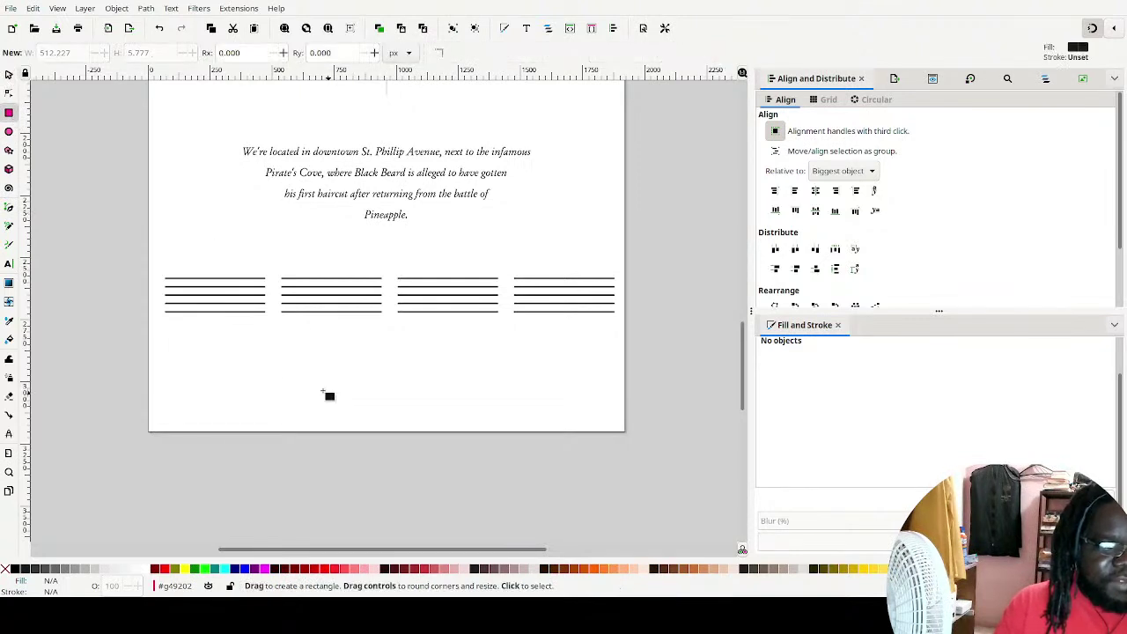
pyautogui.moveTo(302, 387); pyautogui.dragTo(501, 399)
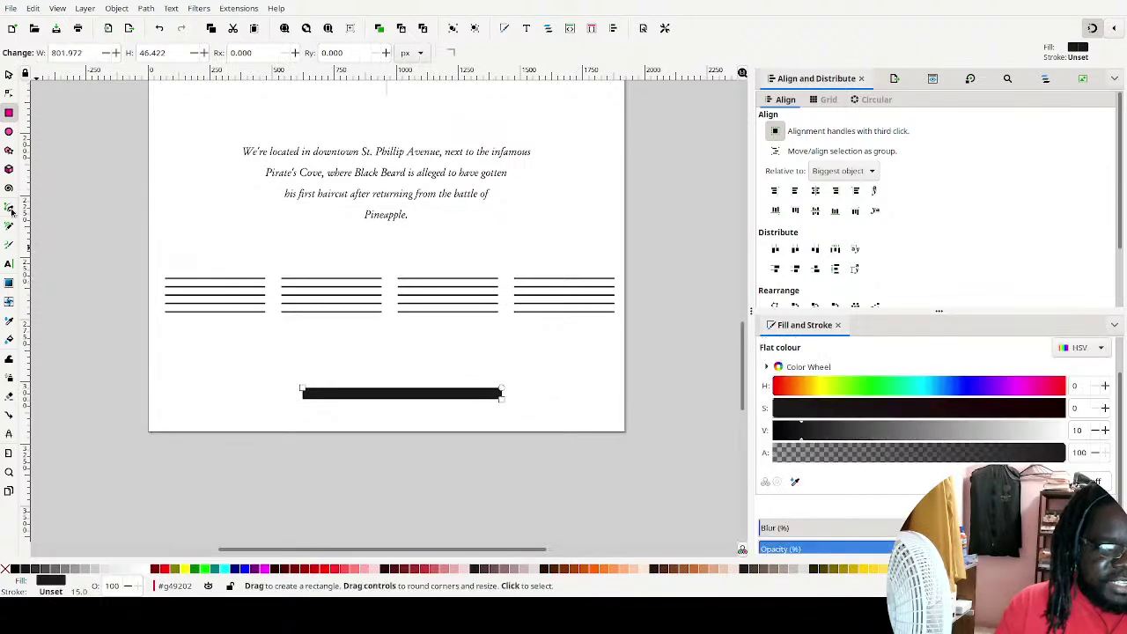
pyautogui.press('s')
pyautogui.click(505, 344)
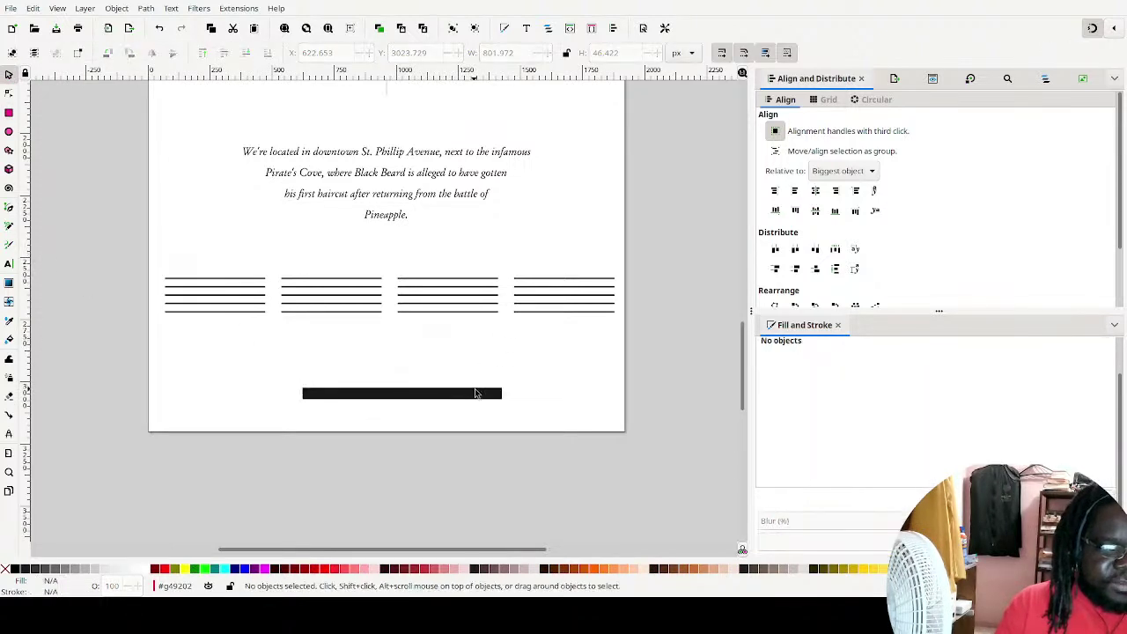
# Turn the dark bar near the page's lower edge into an outline with no fill and a flat black 1 px stroke
pyautogui.click(484, 395)
pyautogui.moveTo(901, 437); pyautogui.dragTo(931, 426)
pyautogui.moveTo(831, 426); pyautogui.dragTo(704, 446)
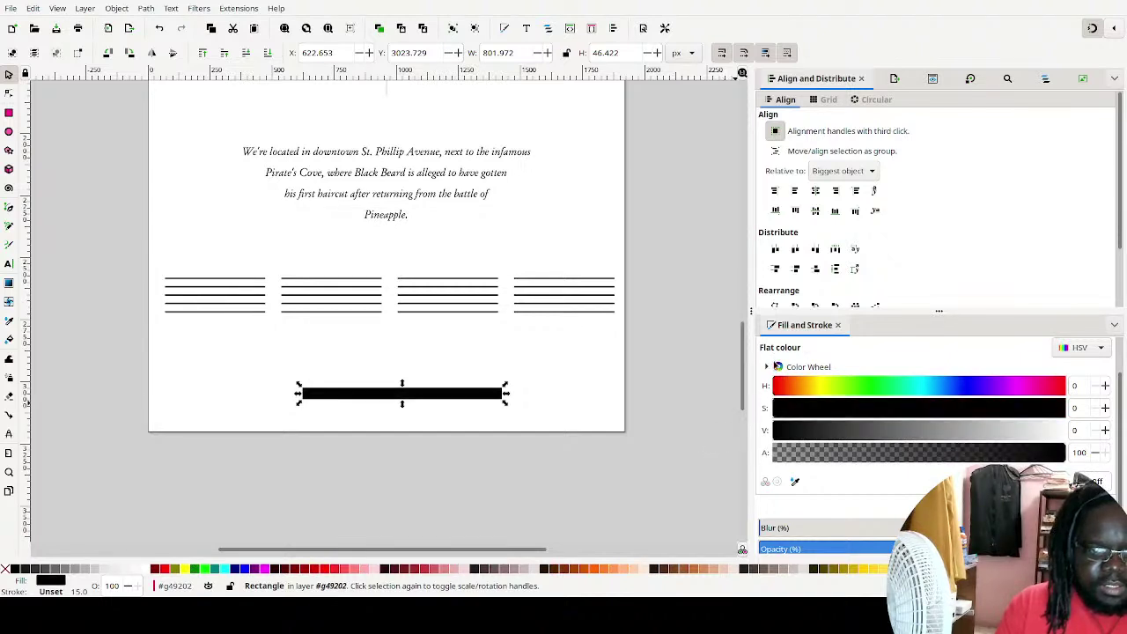
pyautogui.scroll(2, 775, 365)
pyautogui.click(766, 364)
pyautogui.click(835, 346)
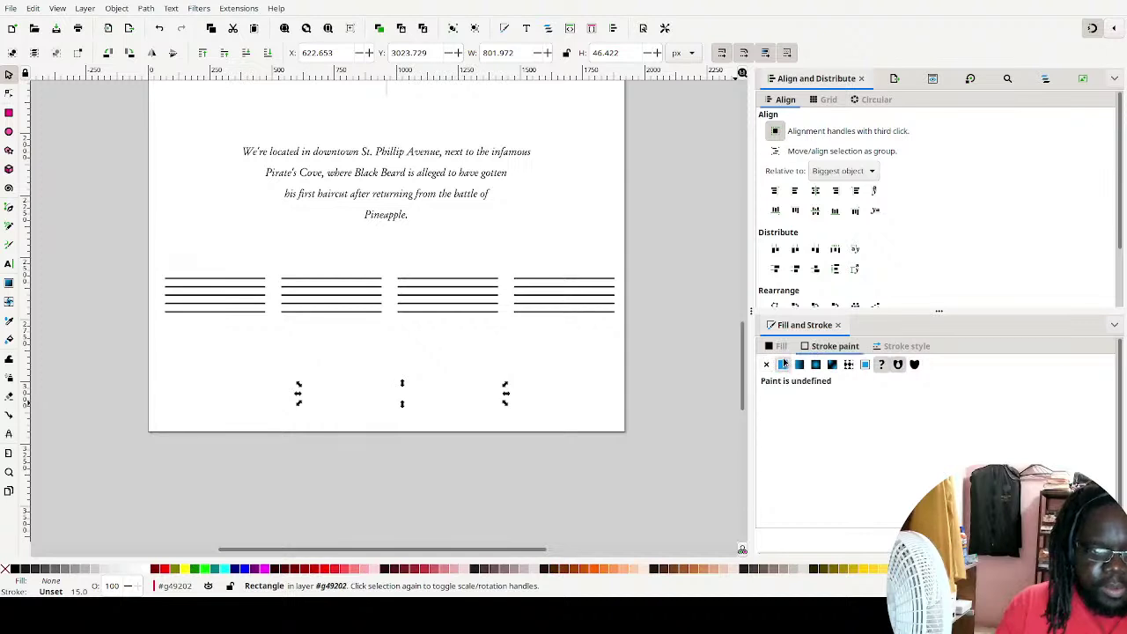
pyautogui.click(784, 364)
pyautogui.click(906, 346)
pyautogui.write('1')
pyautogui.click(828, 348)
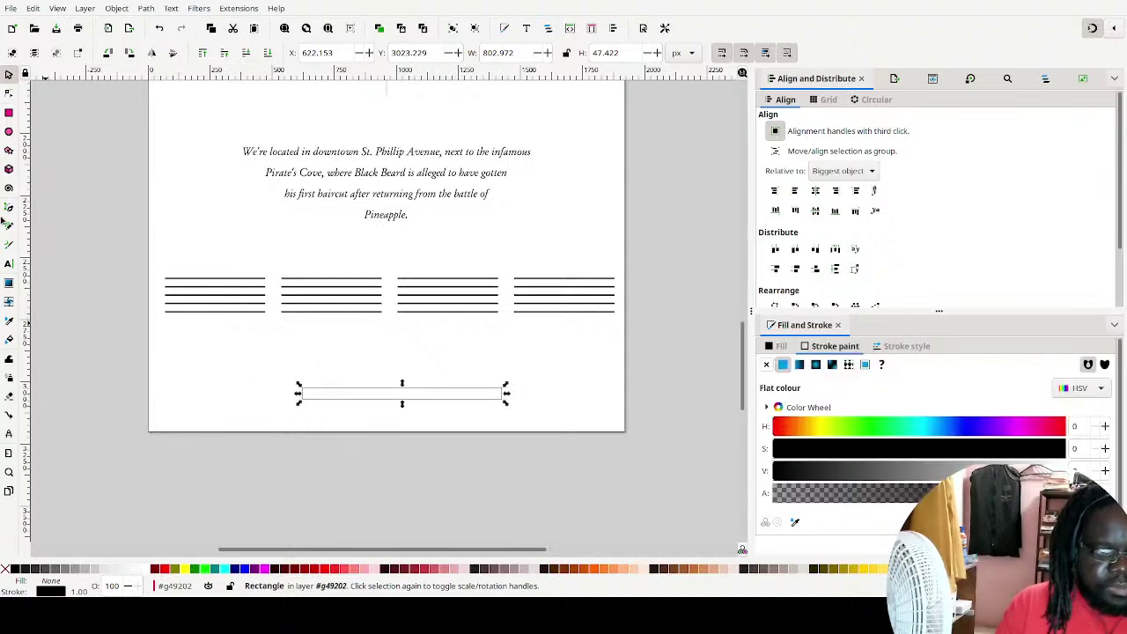
# Move the outlined box up to about Y 2943 px and centre it horizontally relative to the page
pyautogui.click(552, 362)
pyautogui.moveTo(440, 393); pyautogui.dragTo(440, 374)
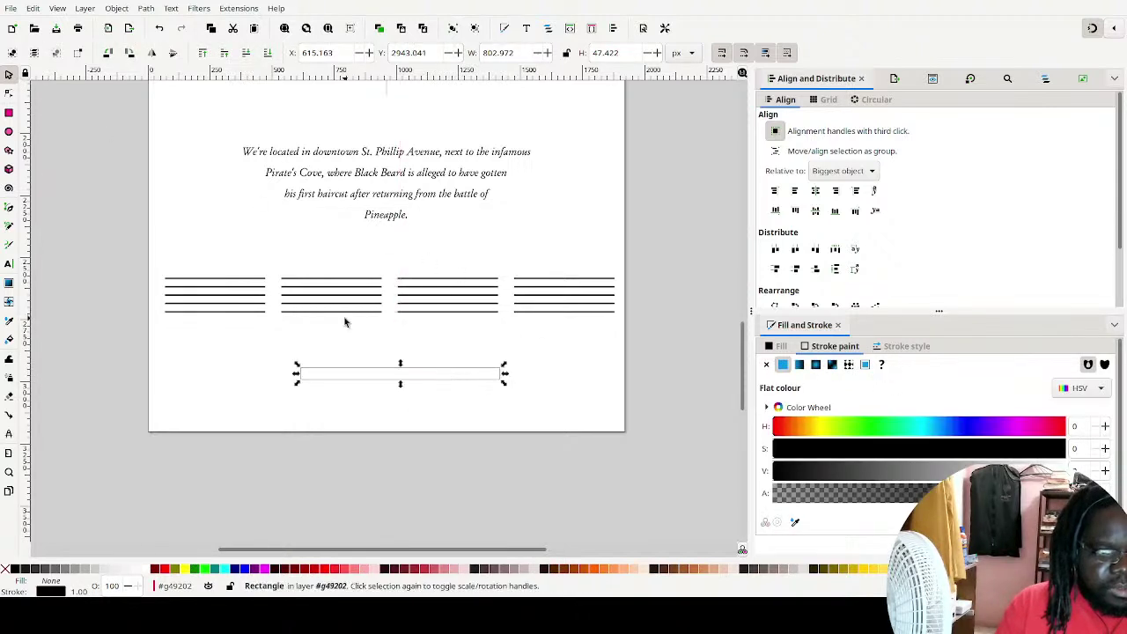
pyautogui.scroll(-2, 812, 173)
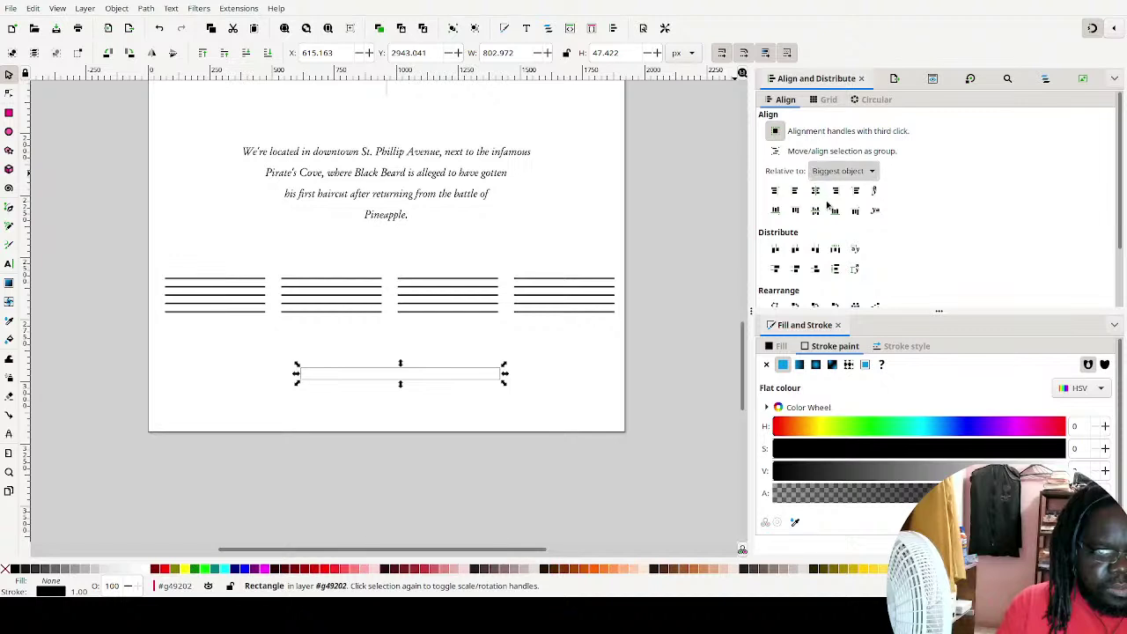
pyautogui.click(816, 192)
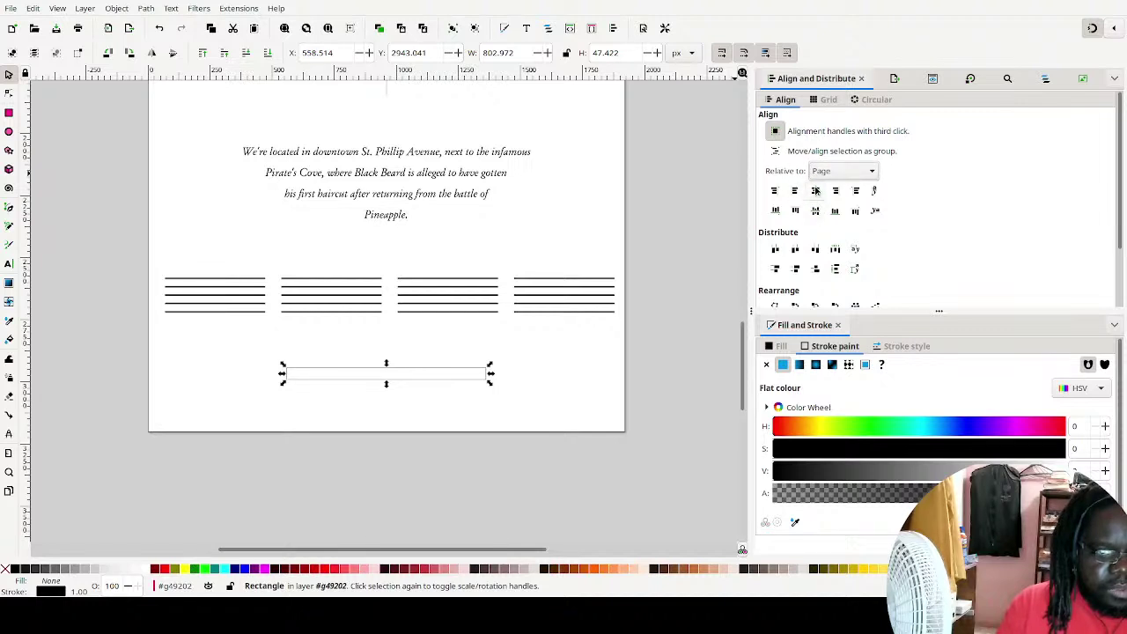
# Duplicate the outlined box and move the copy straight down to about Y 3027 px
pyautogui.click(333, 400)
pyautogui.click(412, 373)
pyautogui.hotkey('ctrl', 'd')
pyautogui.moveTo(418, 373); pyautogui.dragTo(423, 404)
pyautogui.click(536, 385)
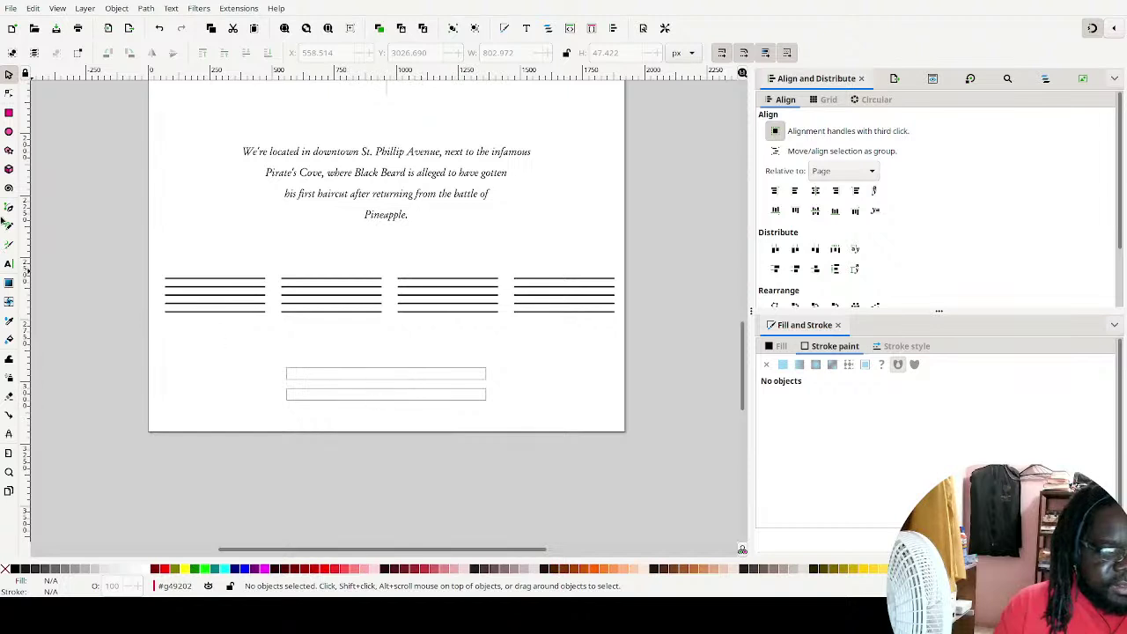
# Draw a divider about 483 px wide between the two boxes, with flat black fill, no stroke and a height of 1 px
pyautogui.click(9, 113)
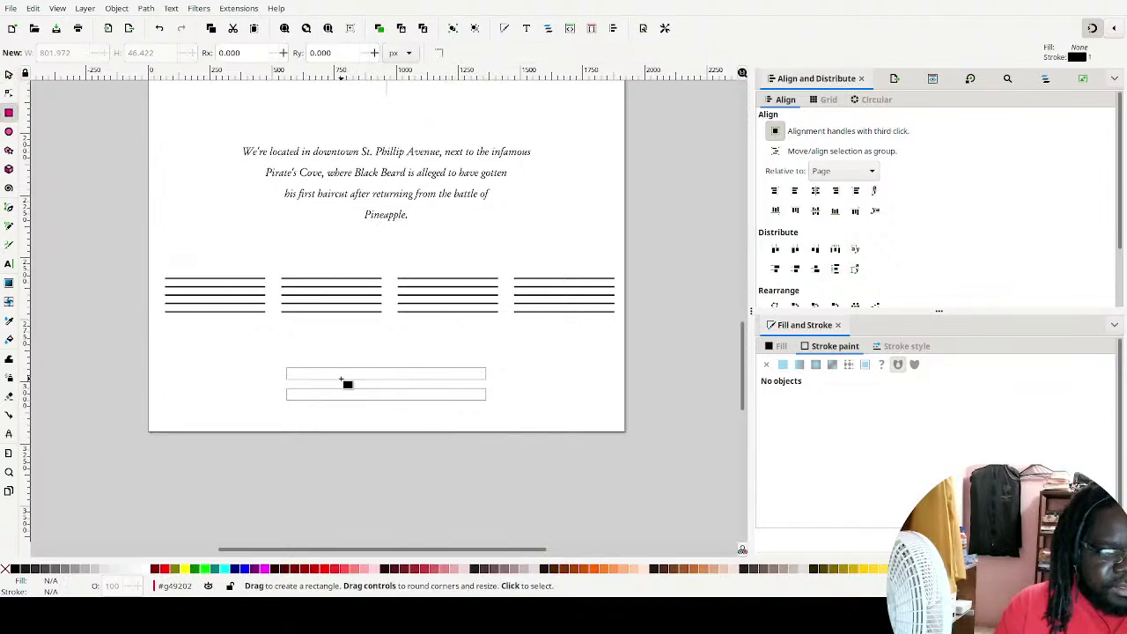
pyautogui.moveTo(343, 384)
pyautogui.mouseDown()
pyautogui.moveTo(426, 399)
pyautogui.moveTo(463, 383)
pyautogui.mouseUp()
pyautogui.click(783, 346)
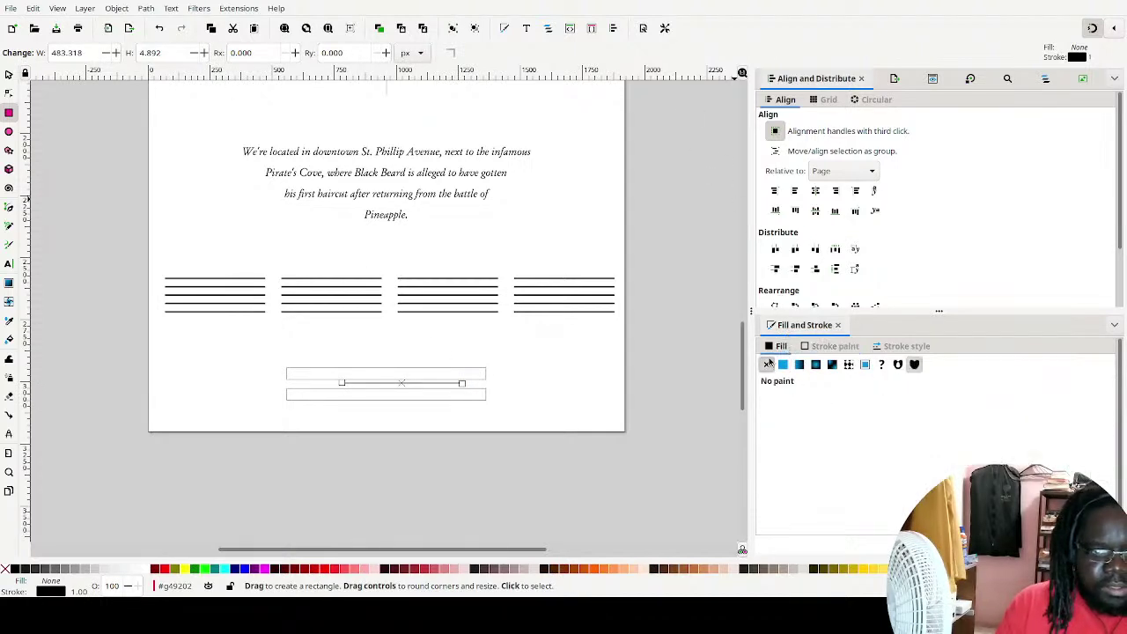
pyautogui.click(782, 364)
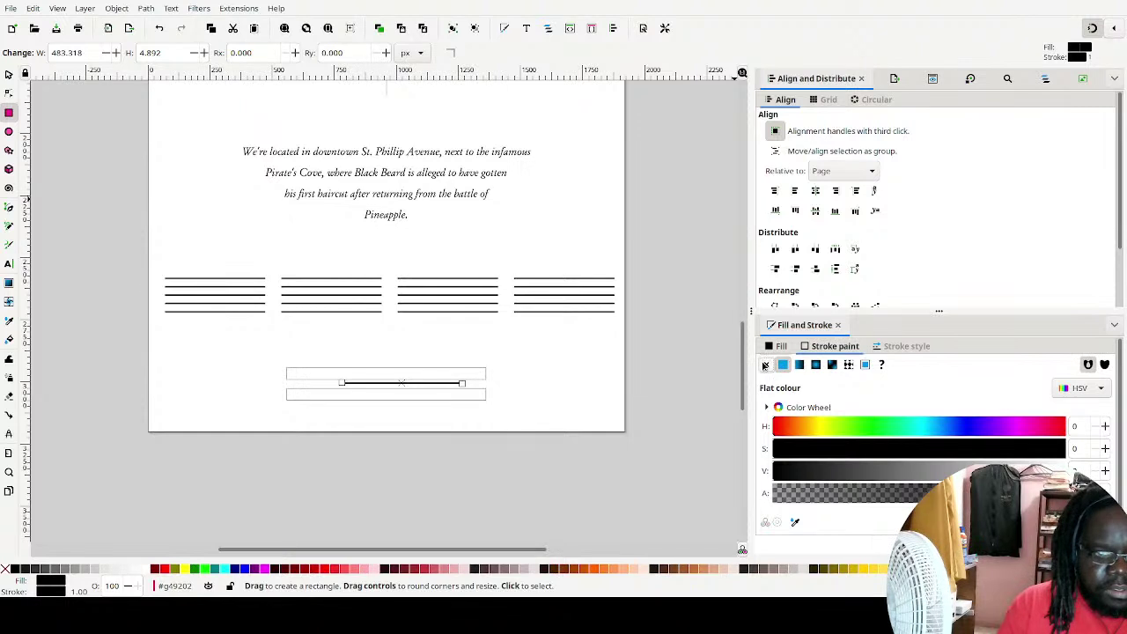
pyautogui.click(765, 366)
pyautogui.tripleClick(157, 53)
pyautogui.write('1')
pyautogui.click(255, 54)
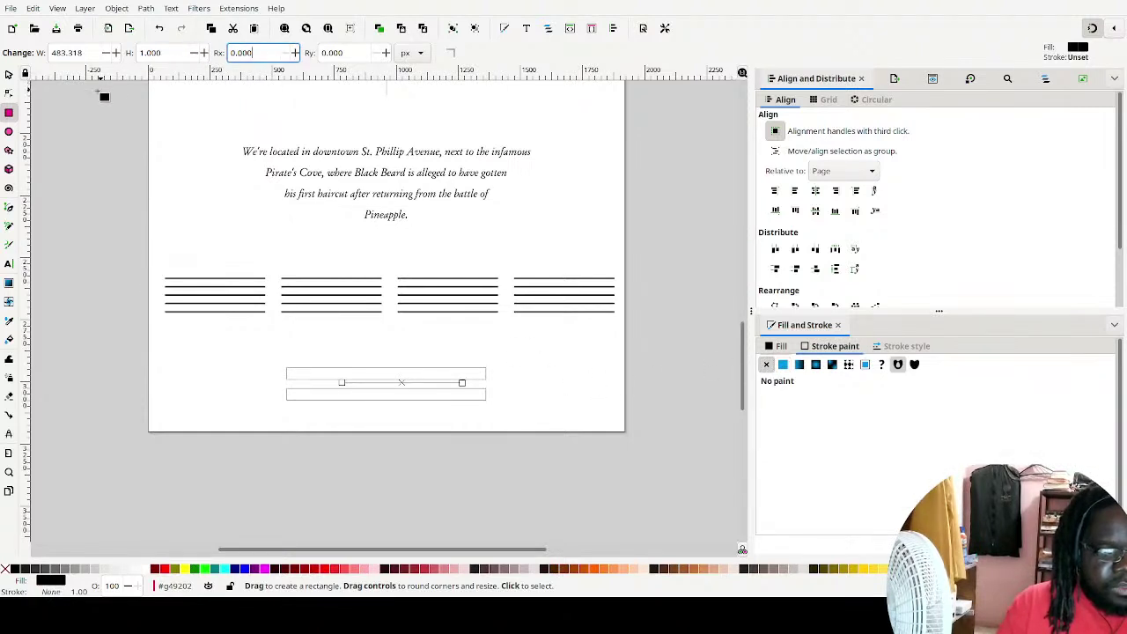
# Centre the divider horizontally on the page and distribute it and the two boxes vertically with equal gaps
pyautogui.click(9, 74)
pyautogui.moveTo(518, 347); pyautogui.dragTo(150, 498)
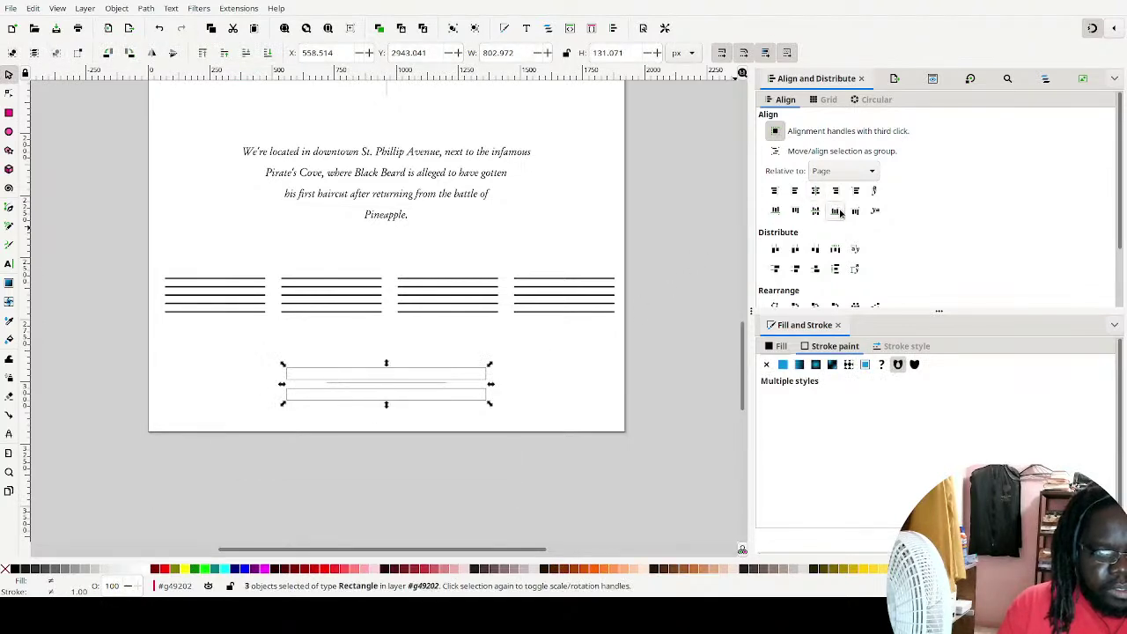
pyautogui.click(835, 268)
pyautogui.click(614, 386)
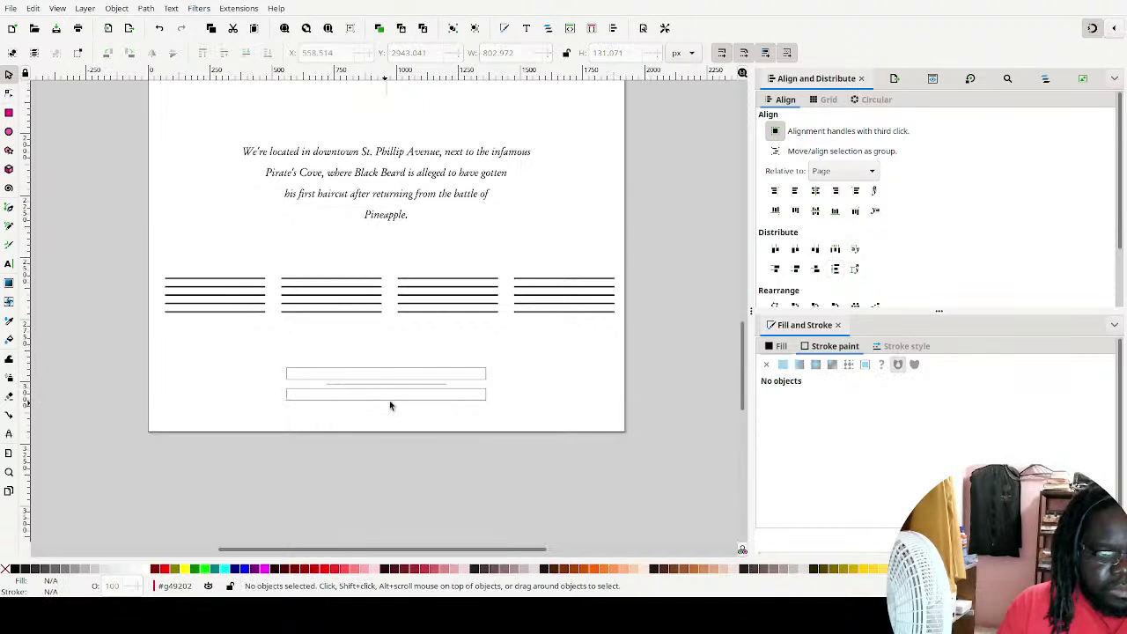
# Add the text "COPYRIGHT 2022 - UP N' CUTTING BARBERSHOP" at the upper outlined box
pyautogui.scroll(3, 428, 395)
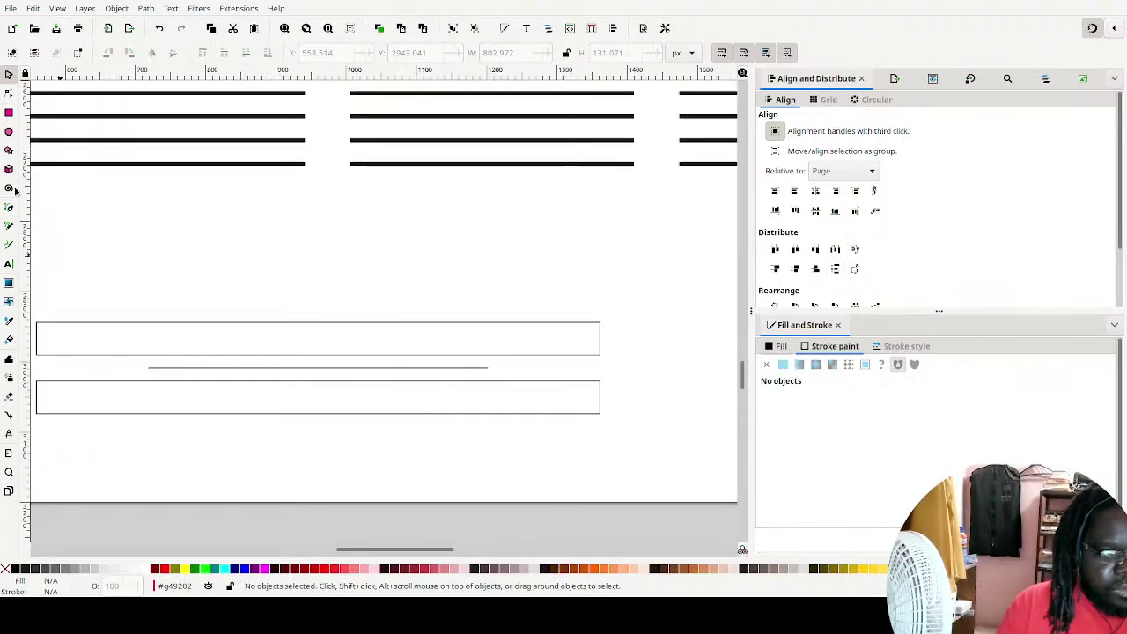
pyautogui.click(8, 262)
pyautogui.click(92, 336)
pyautogui.write('COPYRRUIG')
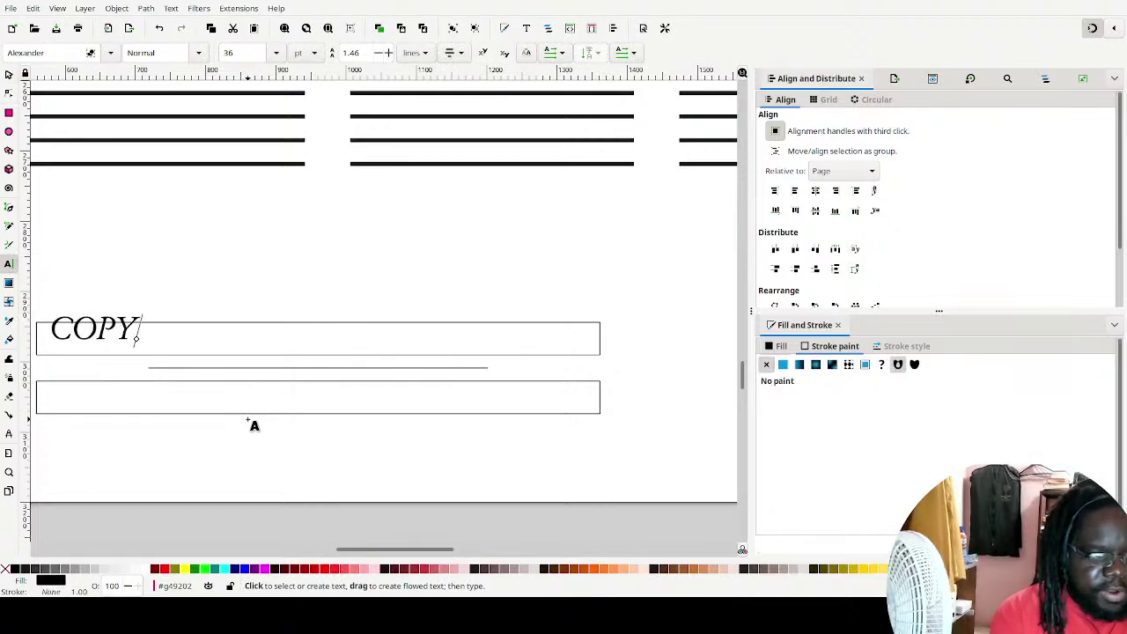
pyautogui.press('BackSpace')
pyautogui.press('BackSpace')
pyautogui.press('BackSpace')
pyautogui.press('BackSpace')
pyautogui.write('I')
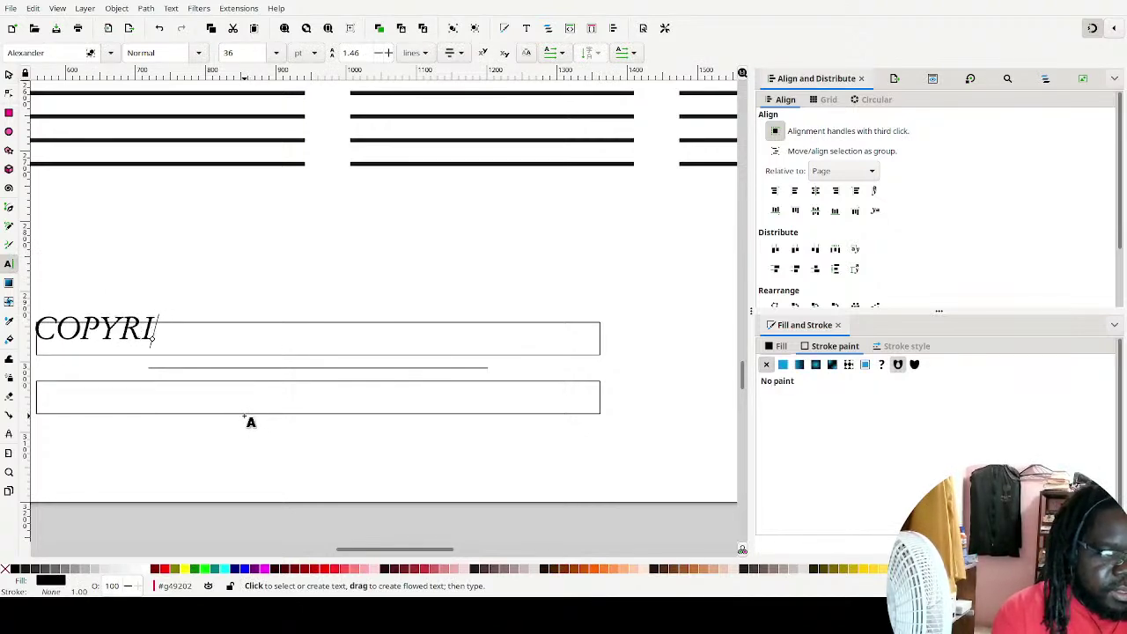
pyautogui.write('GHT 202')
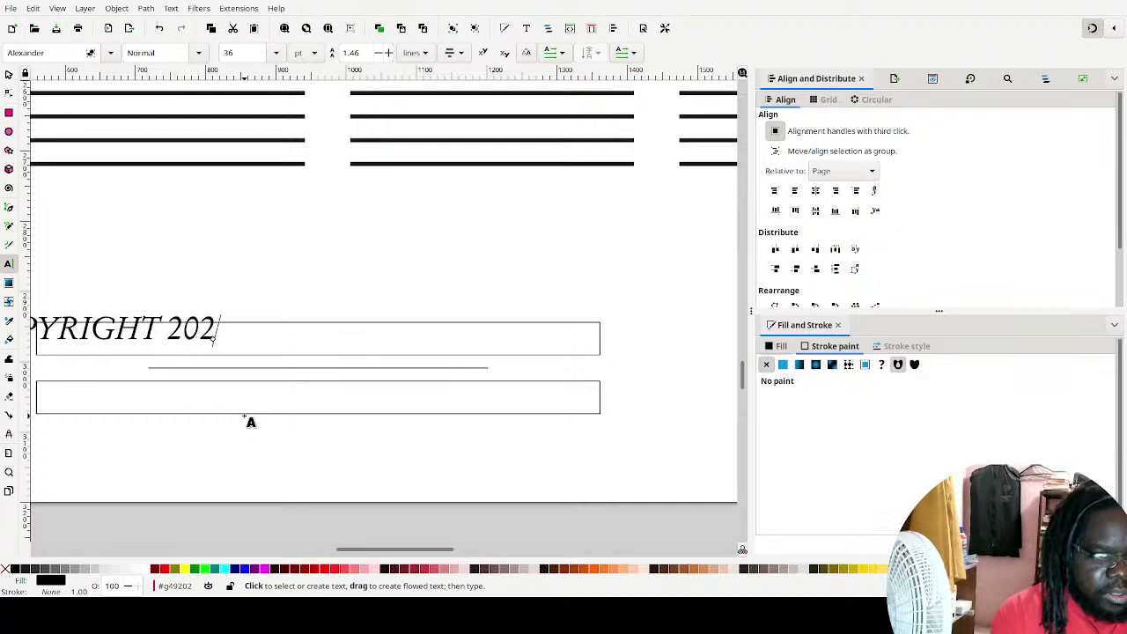
pyautogui.write('2 - U')
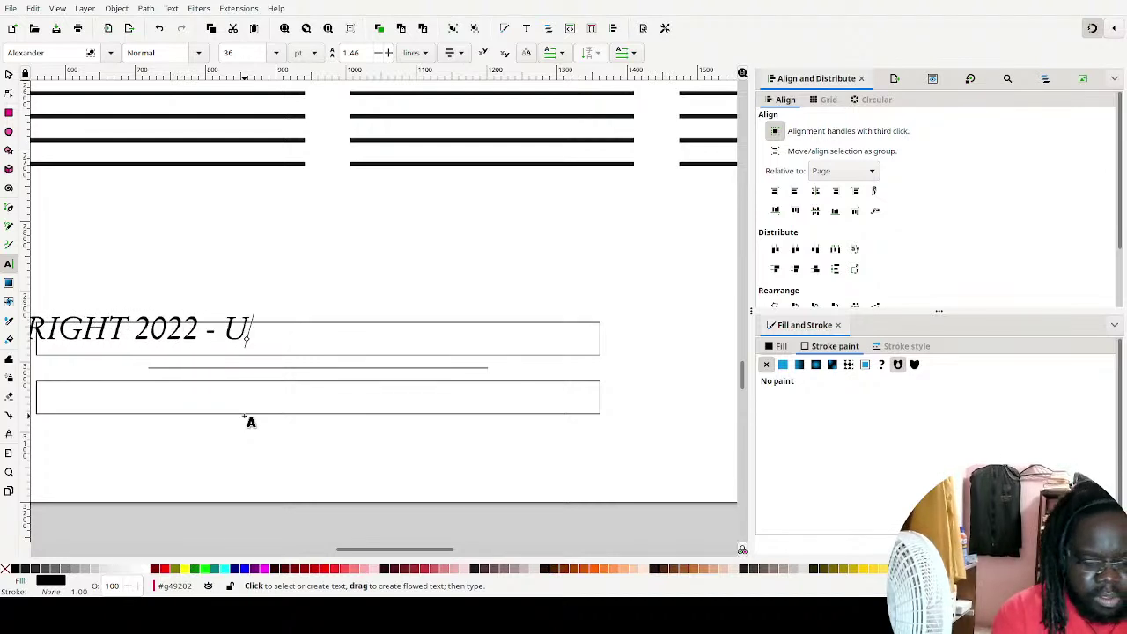
pyautogui.write("P N' CU")
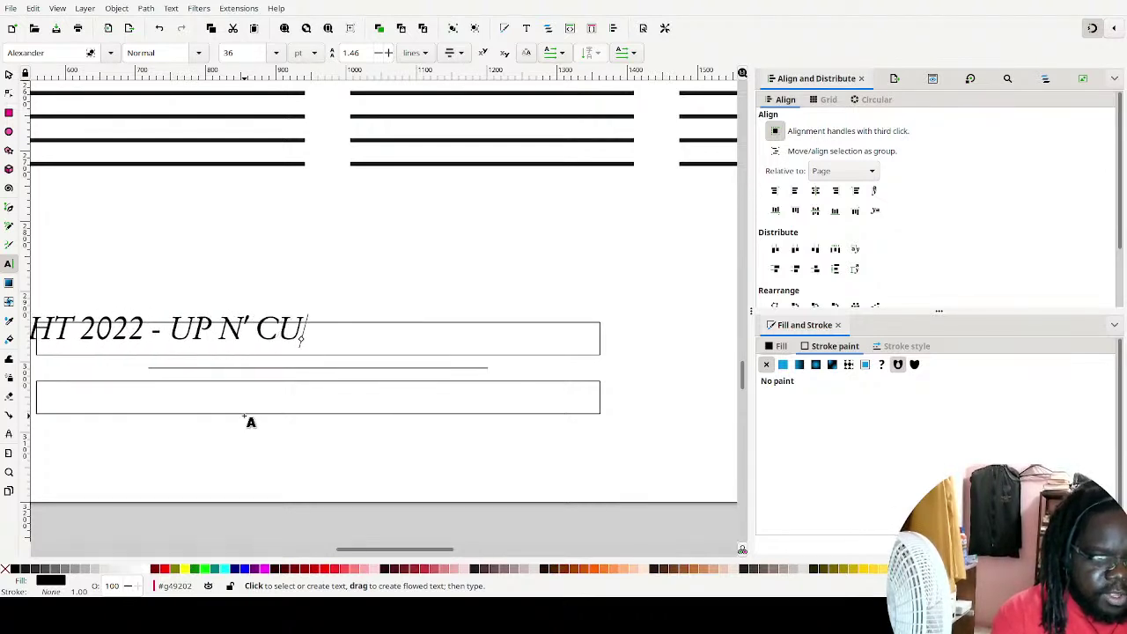
pyautogui.write('TTING BARBA')
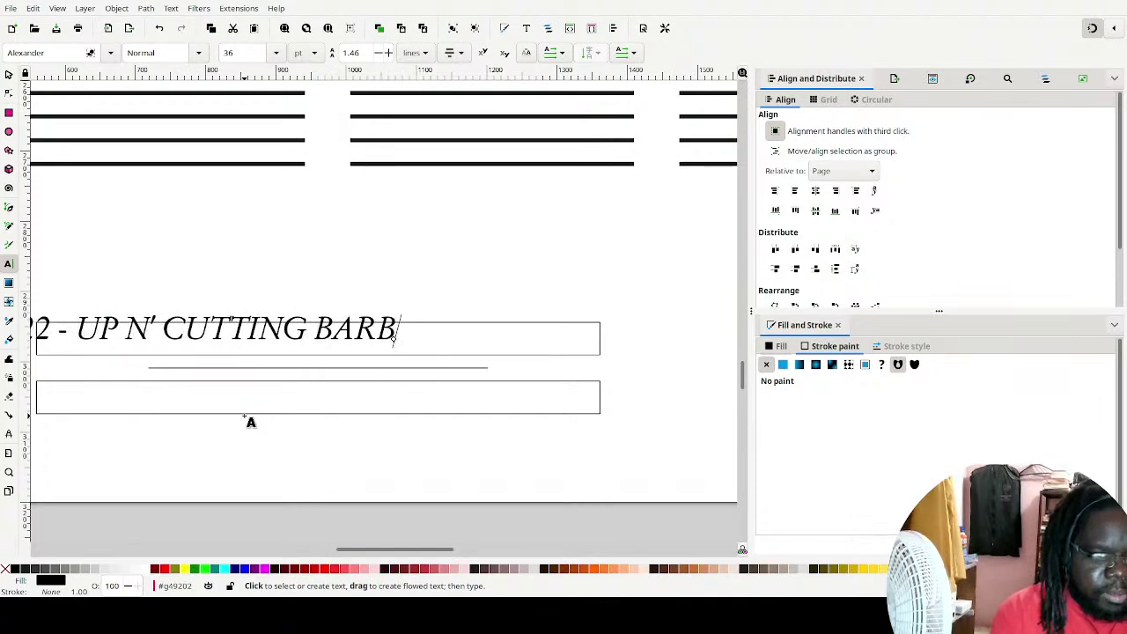
pyautogui.press('BackSpace')
pyautogui.press('BackSpace')
pyautogui.press('BackSpace')
pyautogui.press('BackSpace')
pyautogui.press('BackSpace')
pyautogui.write('ER')
pyautogui.press('BackSpace')
pyautogui.press('BackSpace')
pyautogui.write('BARBERSHPO')
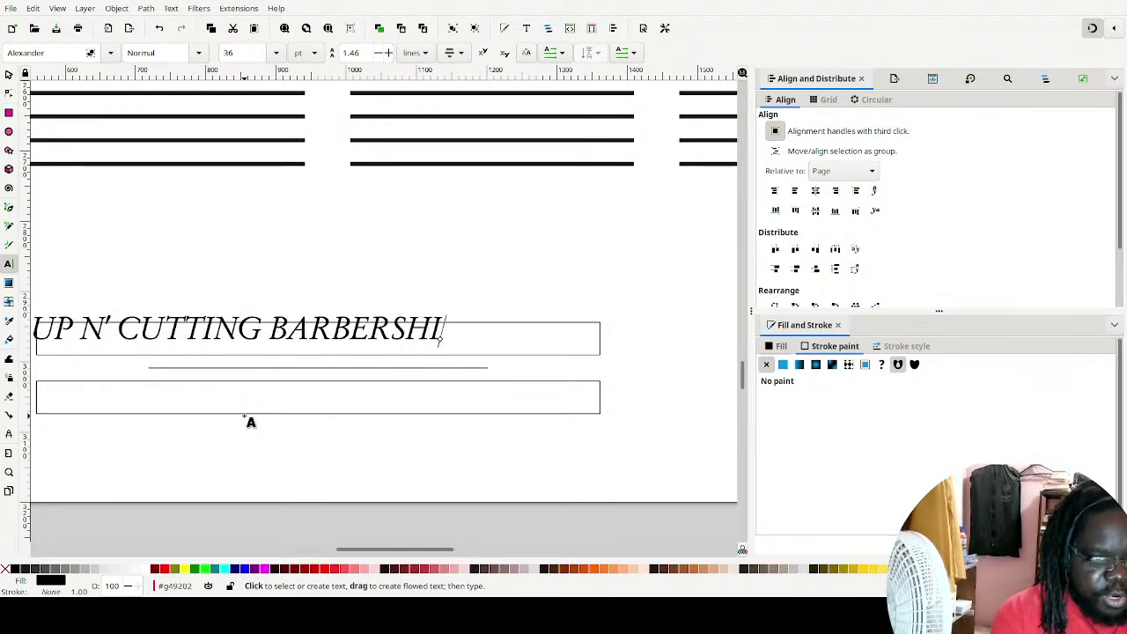
pyautogui.press('BackSpace')
pyautogui.press('BackSpace')
pyautogui.write('OP')
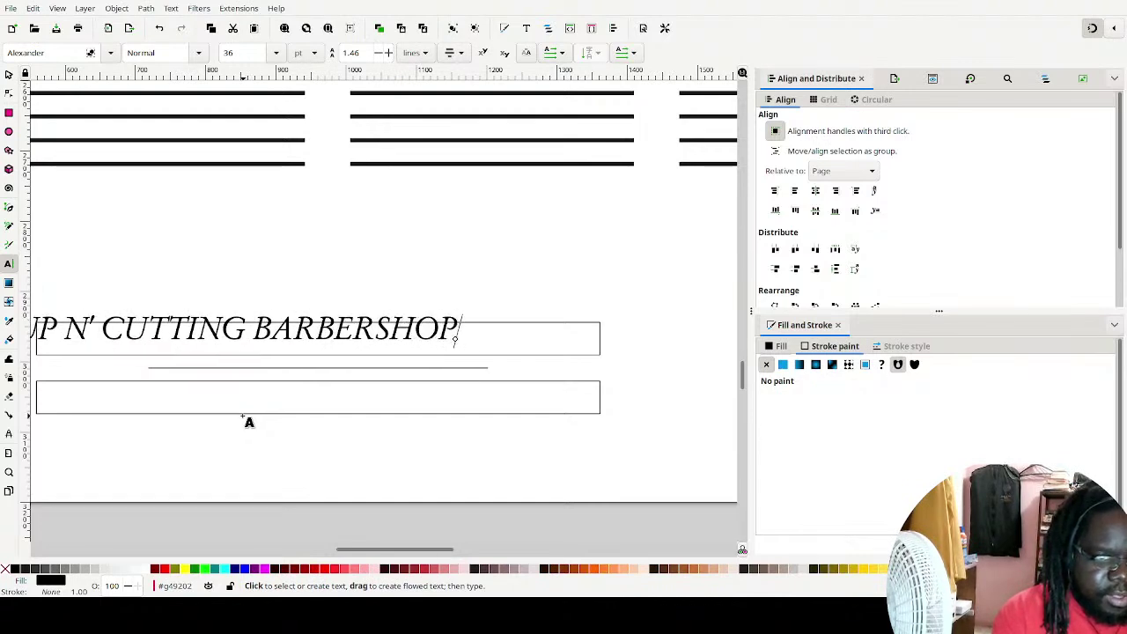
# Set the font of the whole copyright line to Port Credit
pyautogui.hotkey('ctrl', 'a')
pyautogui.click(66, 54)
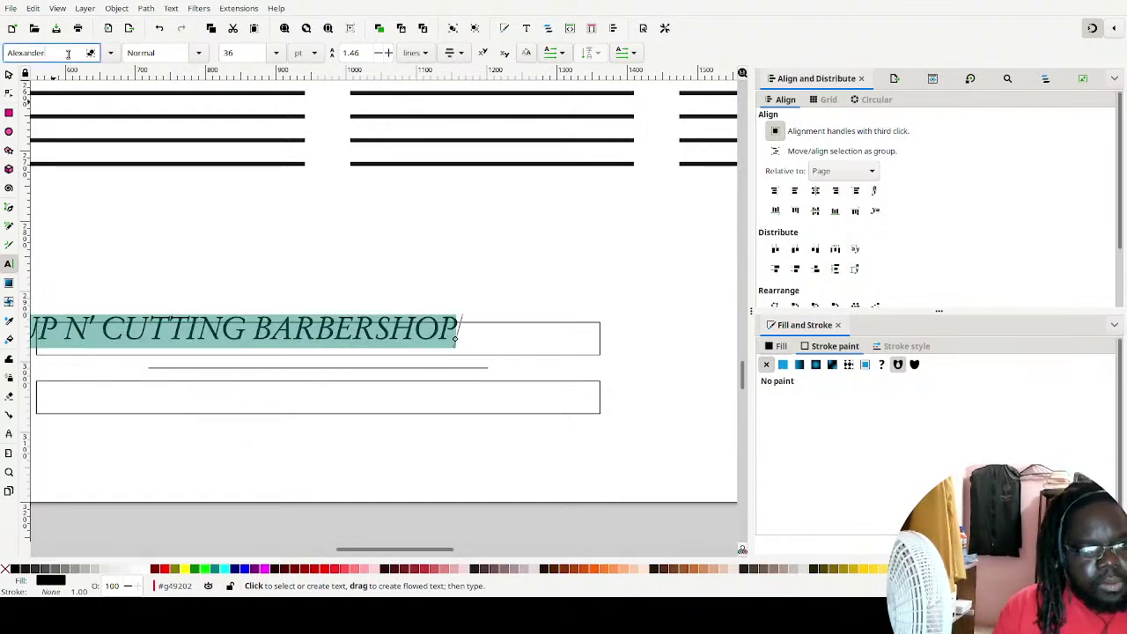
pyautogui.doubleClick(55, 48)
pyautogui.write('port')
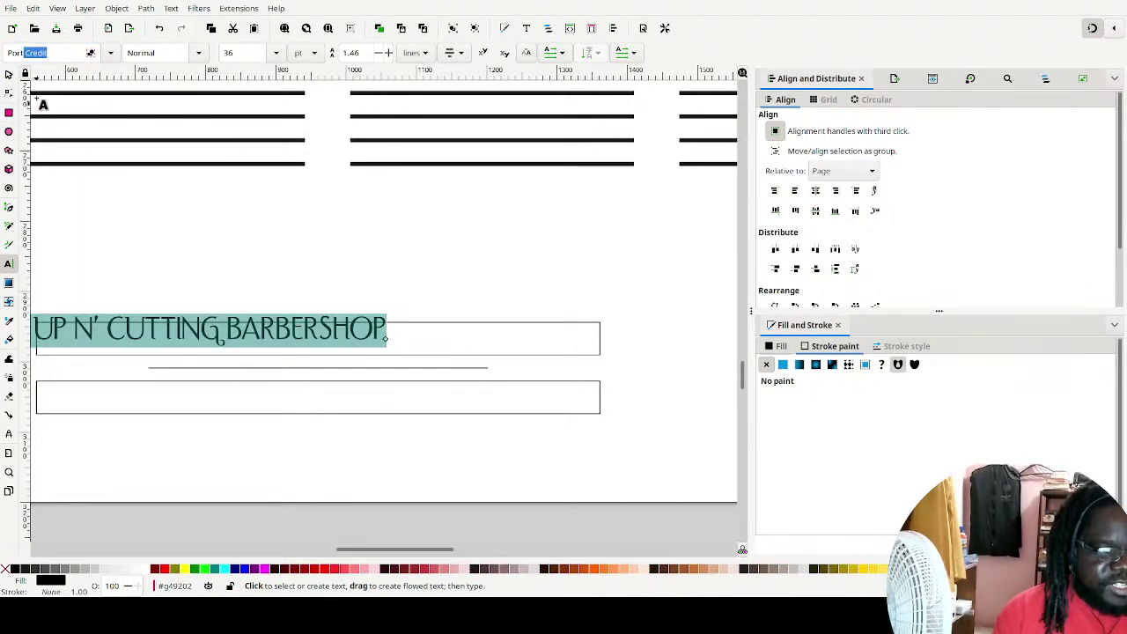
# Move the copyright line into the upper outlined box and set its font size to 18 pt
pyautogui.click(8, 74)
pyautogui.moveTo(361, 341); pyautogui.dragTo(581, 356)
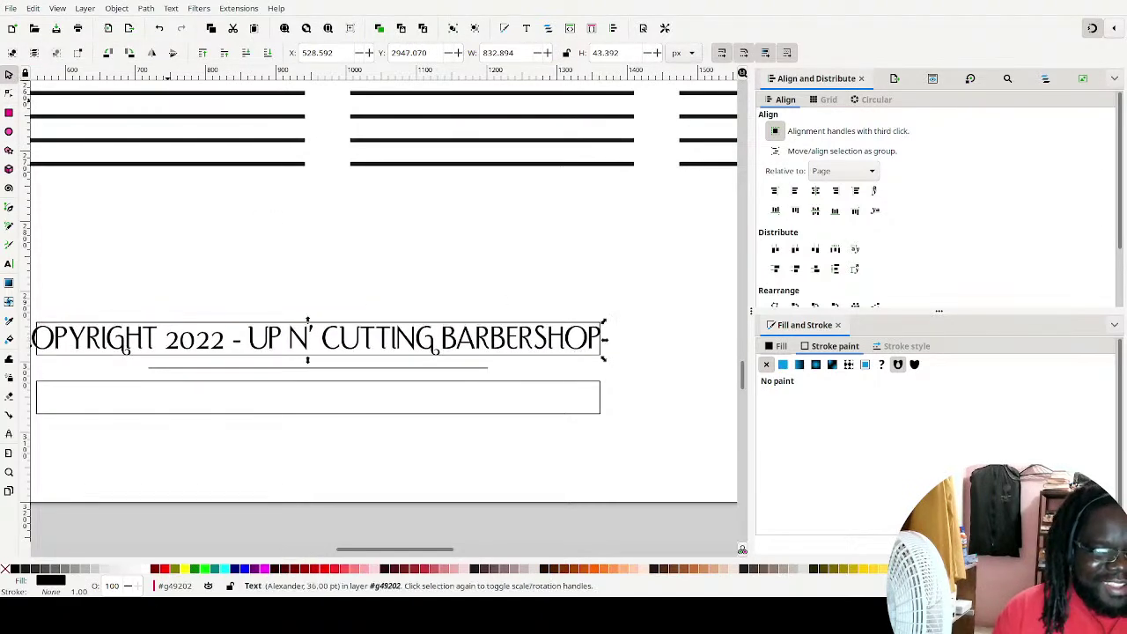
pyautogui.click(9, 262)
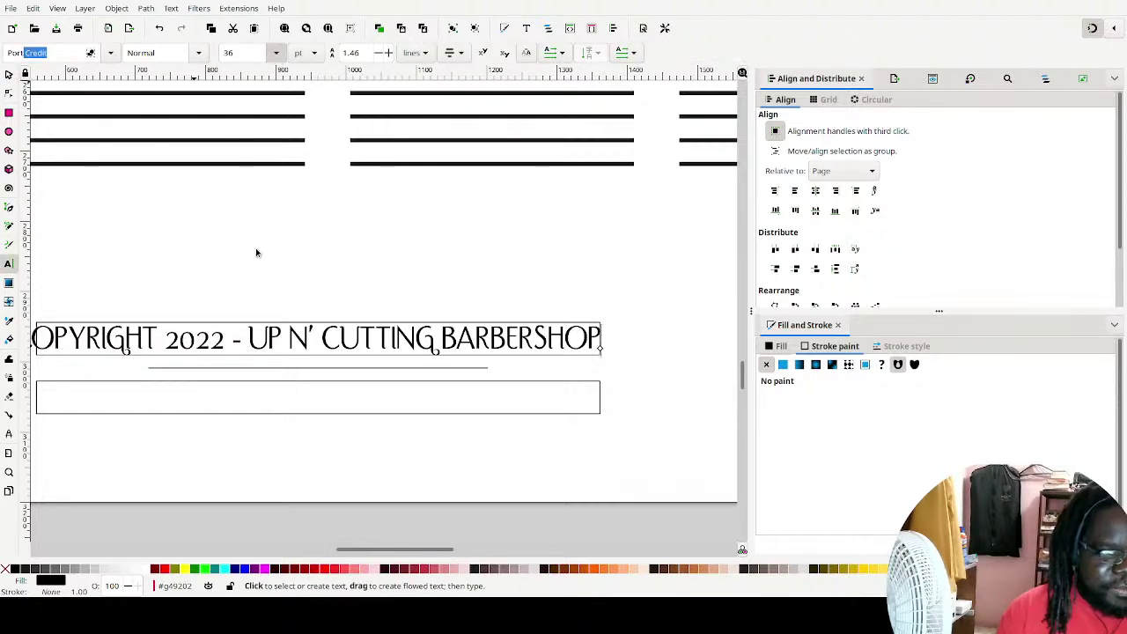
pyautogui.hotkey('ctrl', 'z')
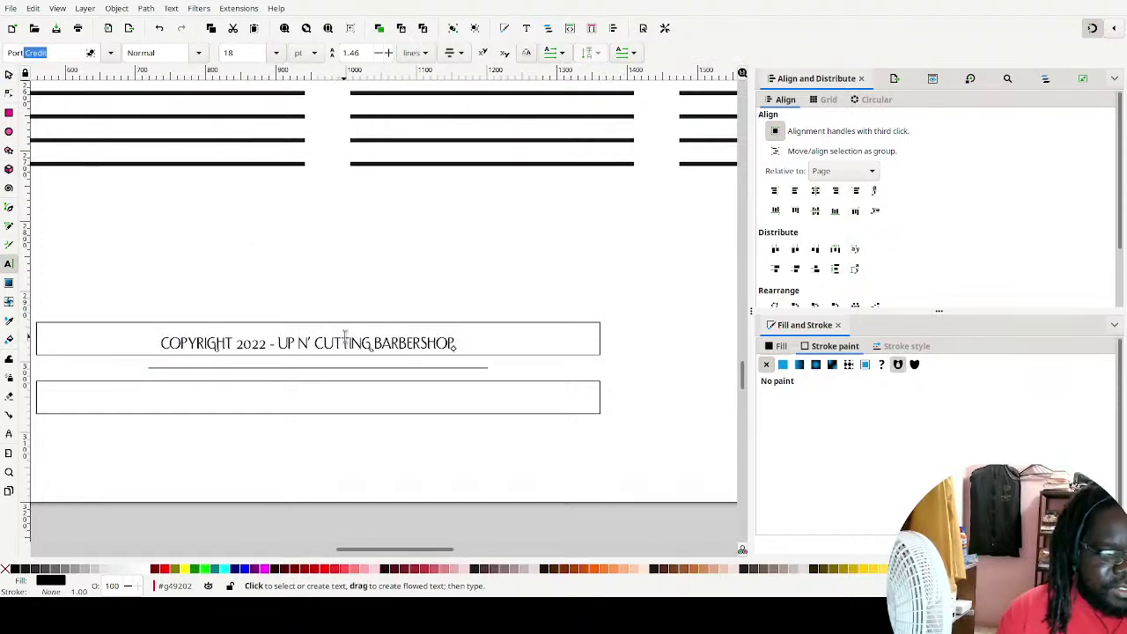
# Set the copyright line's letter spacing to 3.65 and its font size to 16 pt
pyautogui.tripleClick(350, 342)
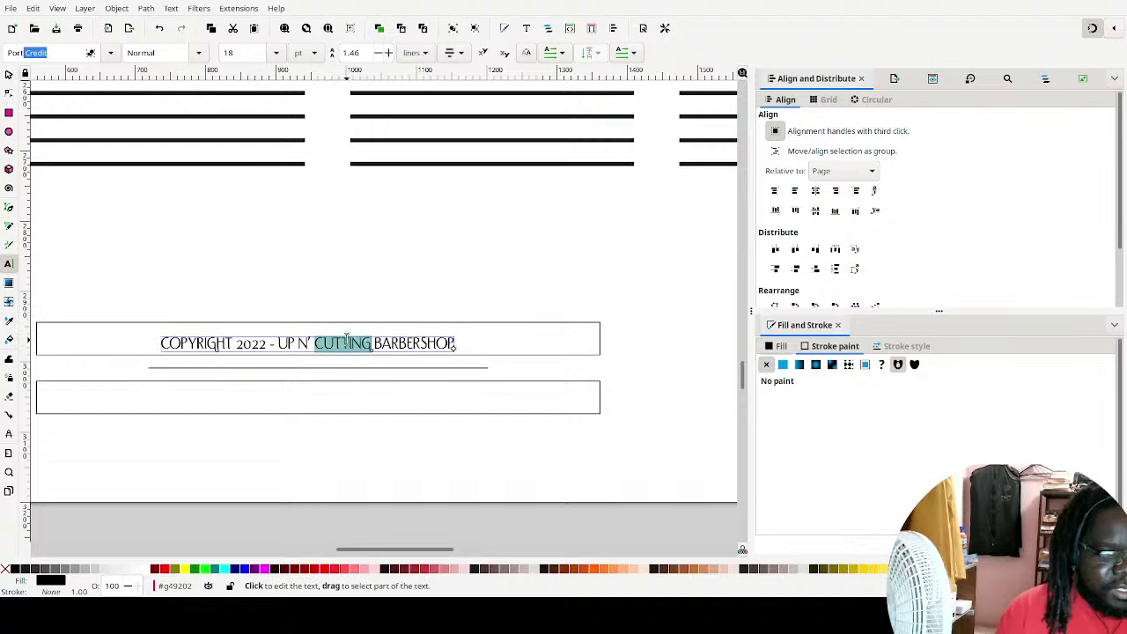
pyautogui.click(526, 54)
pyautogui.click(462, 85)
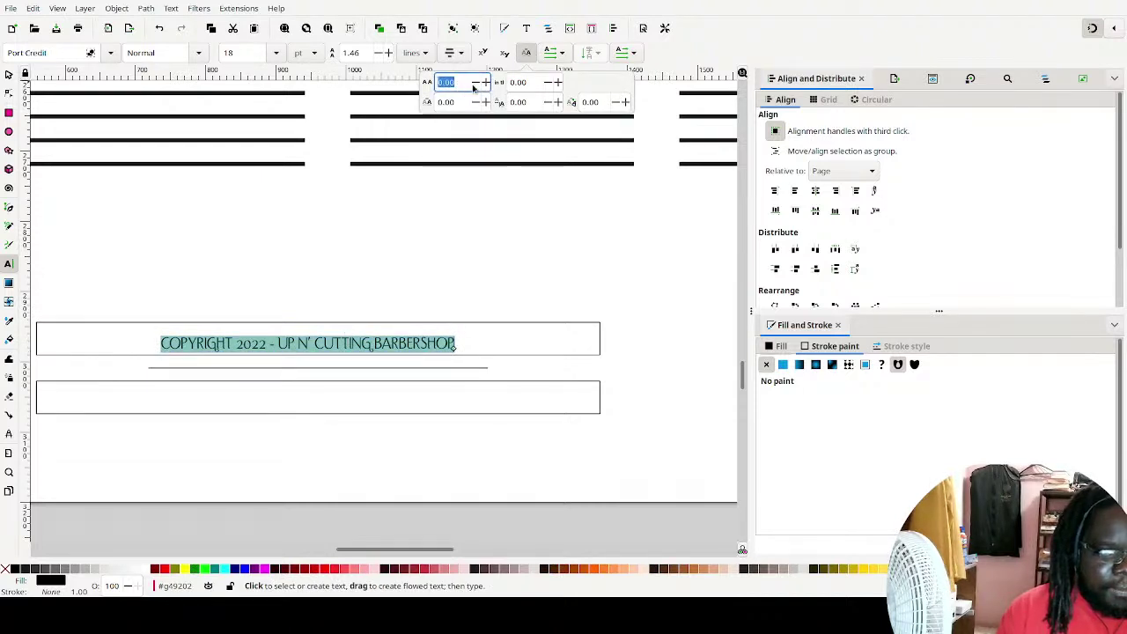
pyautogui.write('5')
pyautogui.press('Return')
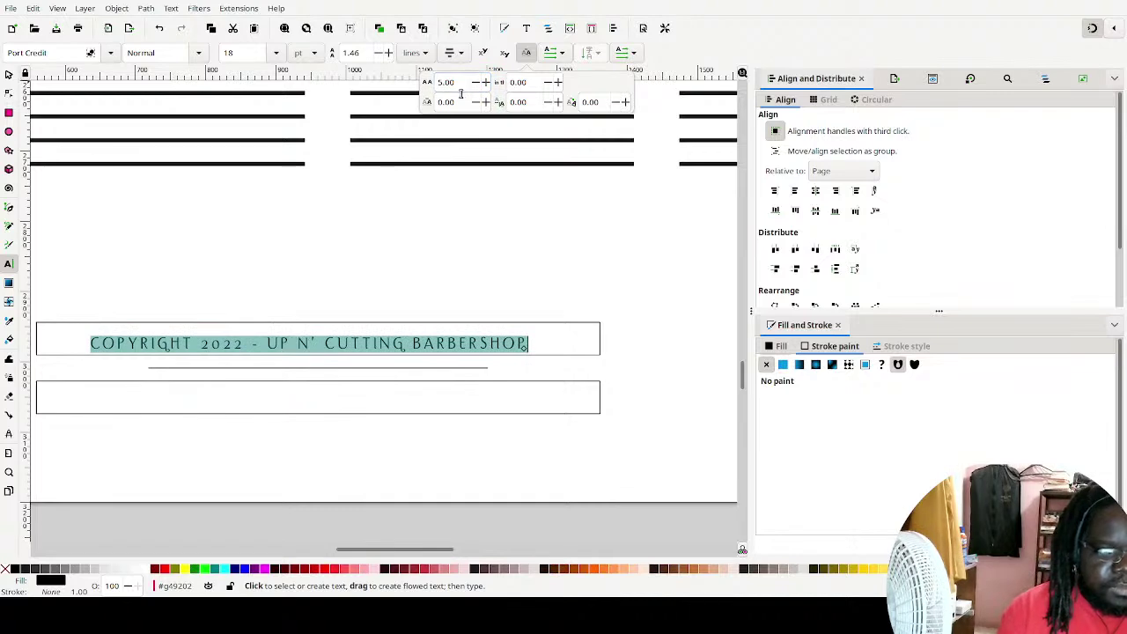
pyautogui.click(466, 85)
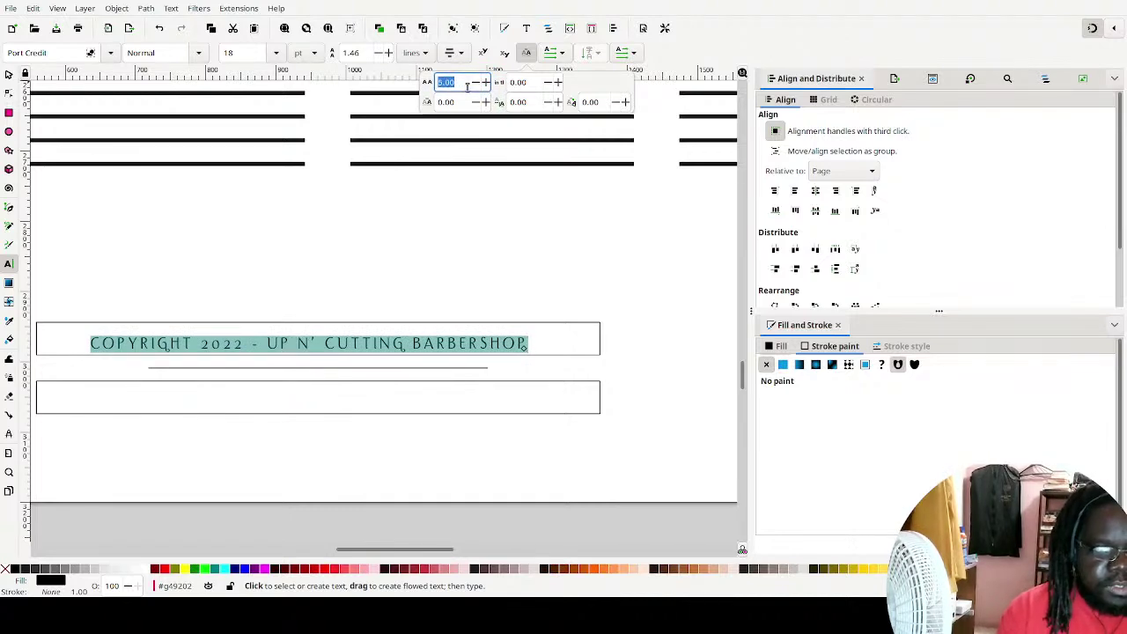
pyautogui.write('3.65')
pyautogui.press('Return')
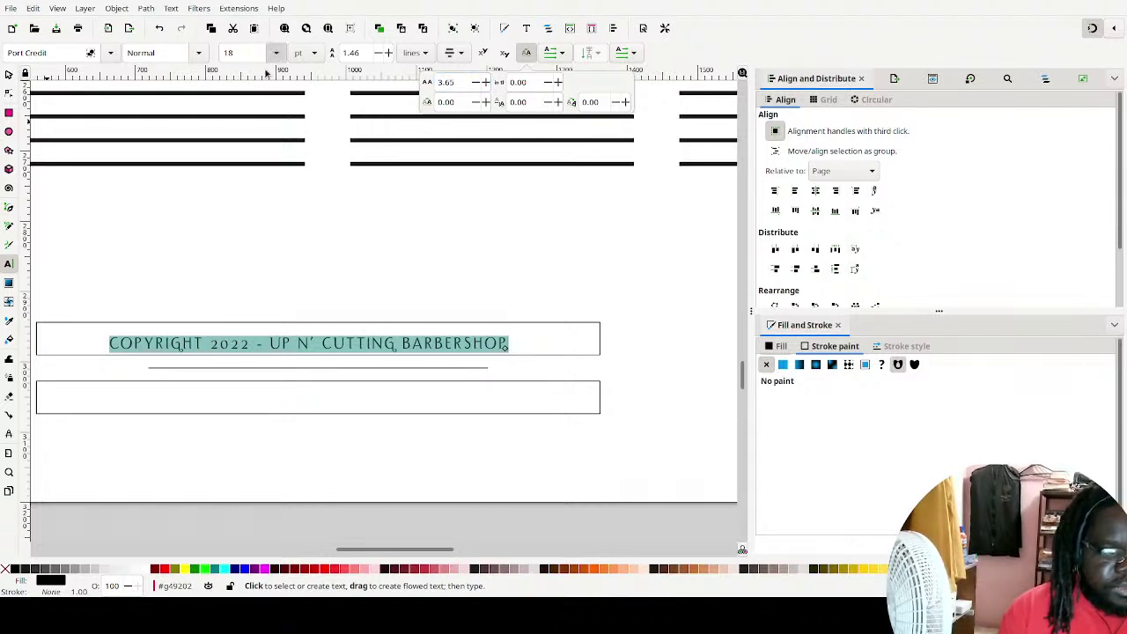
pyautogui.press('ctrl+less')
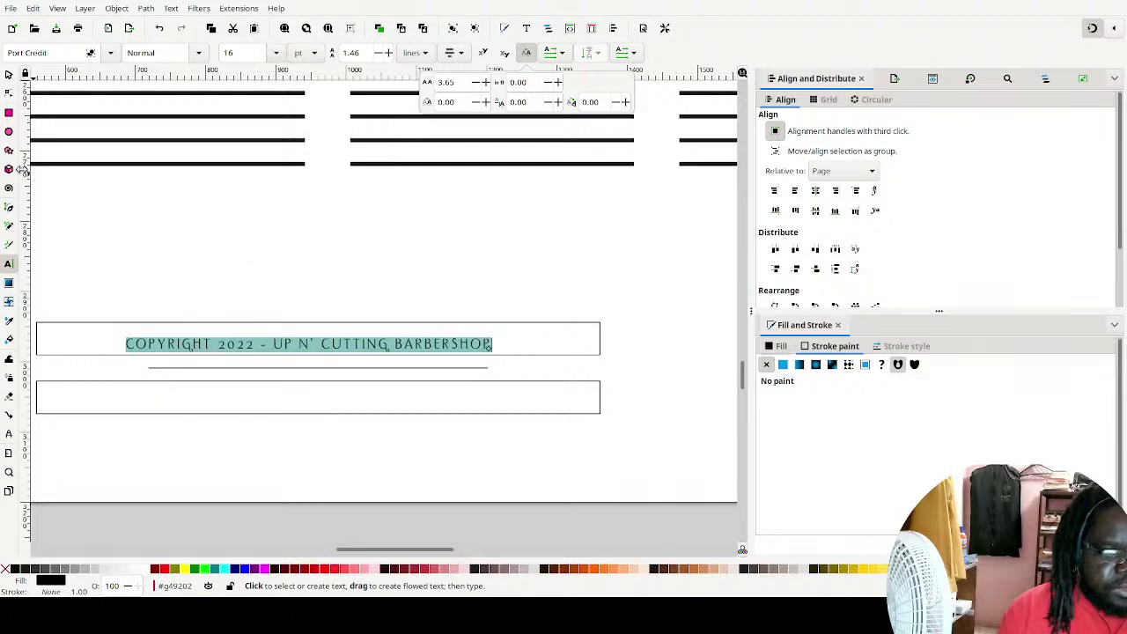
# Center the copyright line horizontally and vertically within the upper outlined box, aligning relative to the biggest object
pyautogui.click(10, 78)
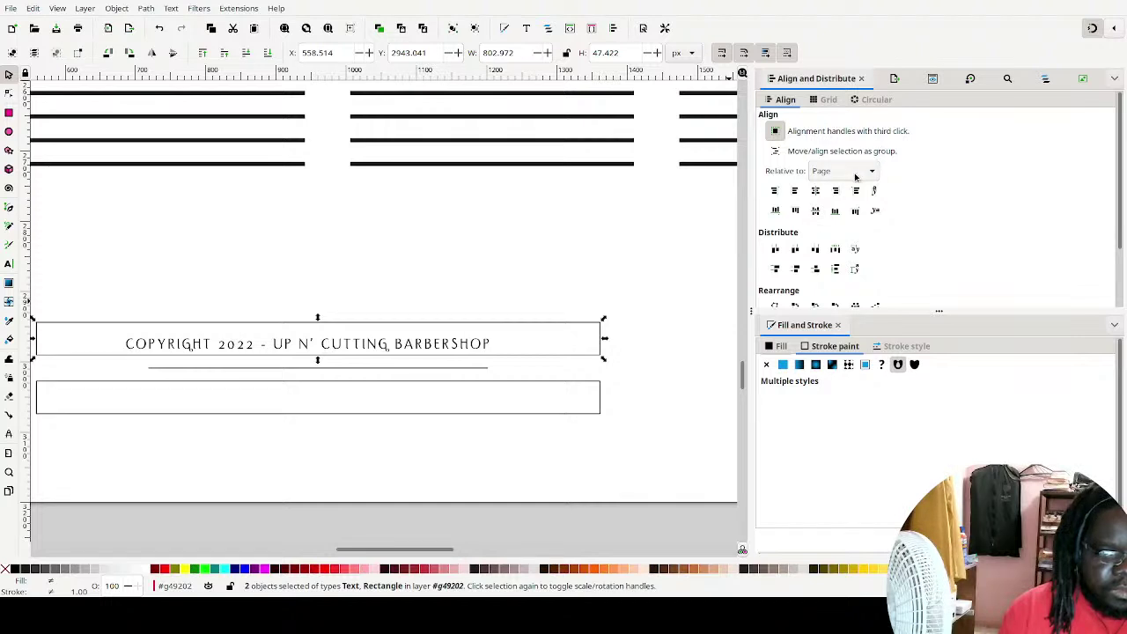
pyautogui.scroll(3, 846, 170)
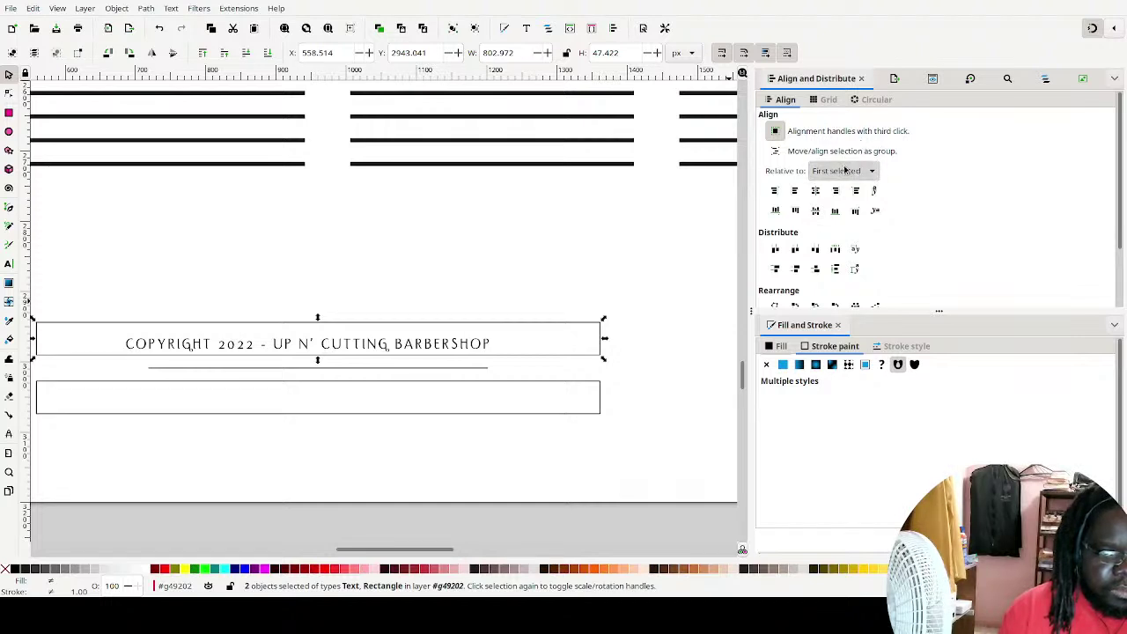
pyautogui.click(816, 210)
pyautogui.click(816, 199)
pyautogui.click(454, 233)
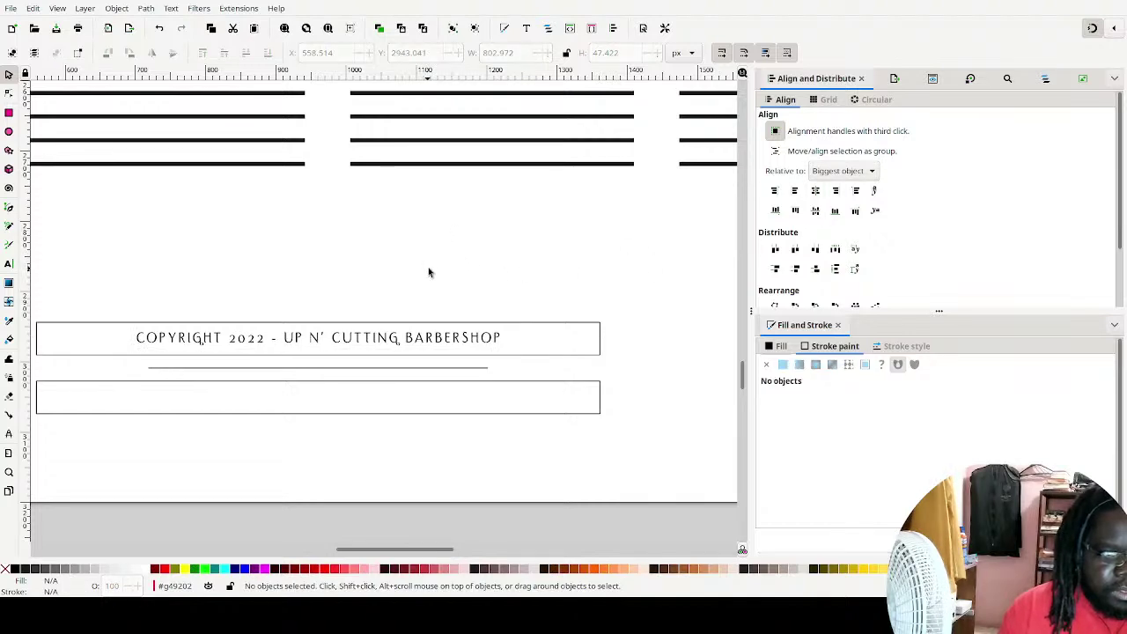
# Add the text "designed by rolandixor studios" in Port Credit at 16 pt in the lower outlined box
pyautogui.scroll(-3, 446, 264)
pyautogui.scroll(2, 446, 264)
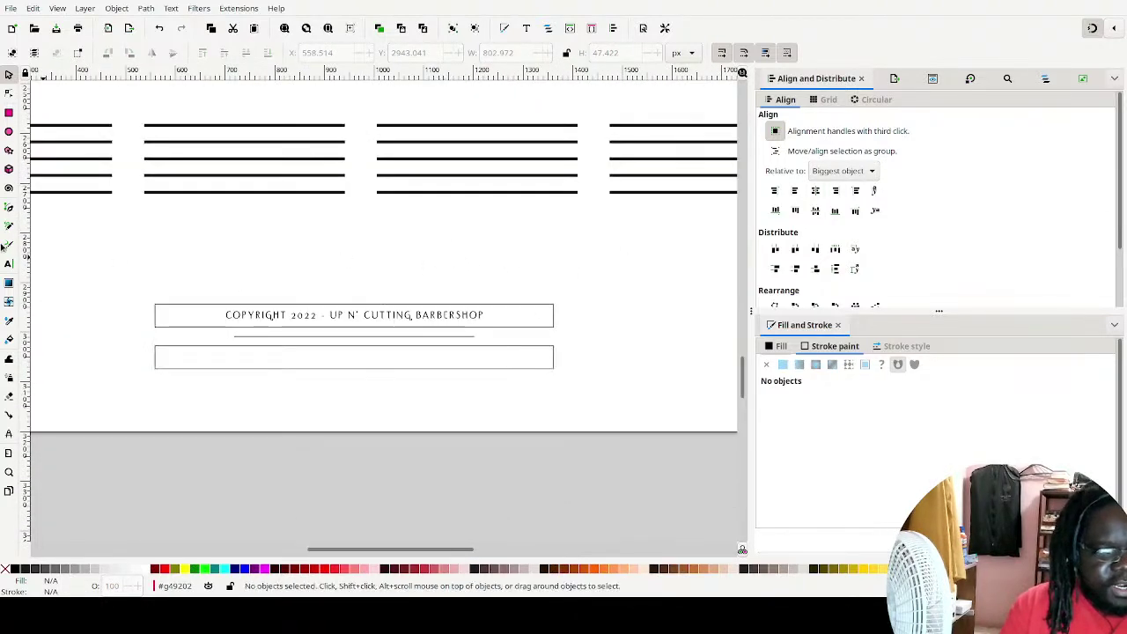
pyautogui.click(8, 264)
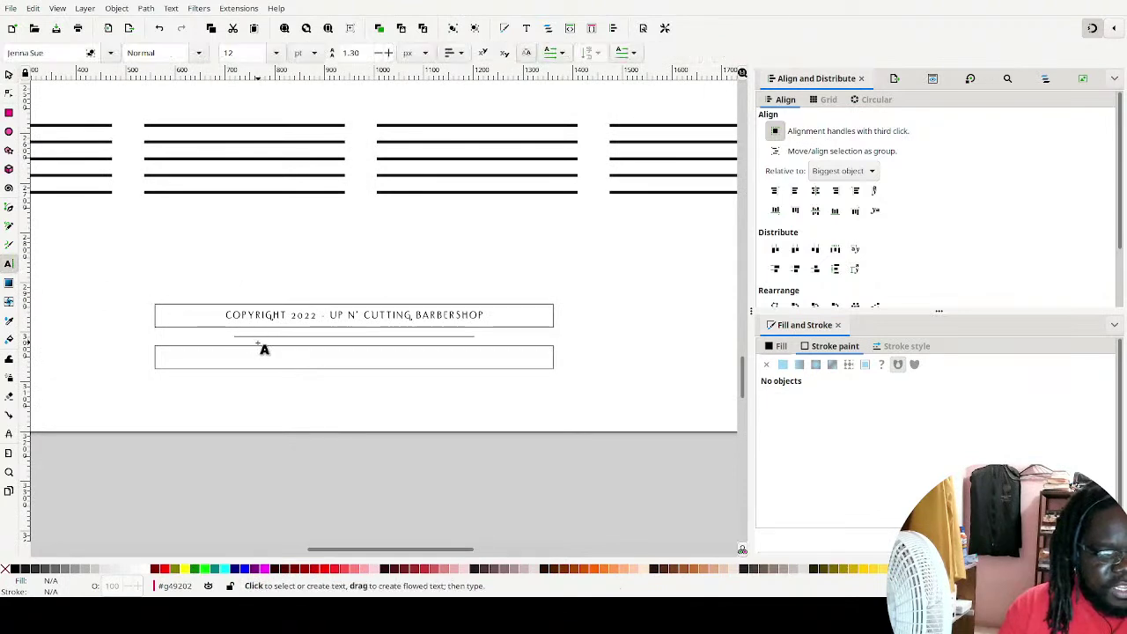
pyautogui.click(267, 356)
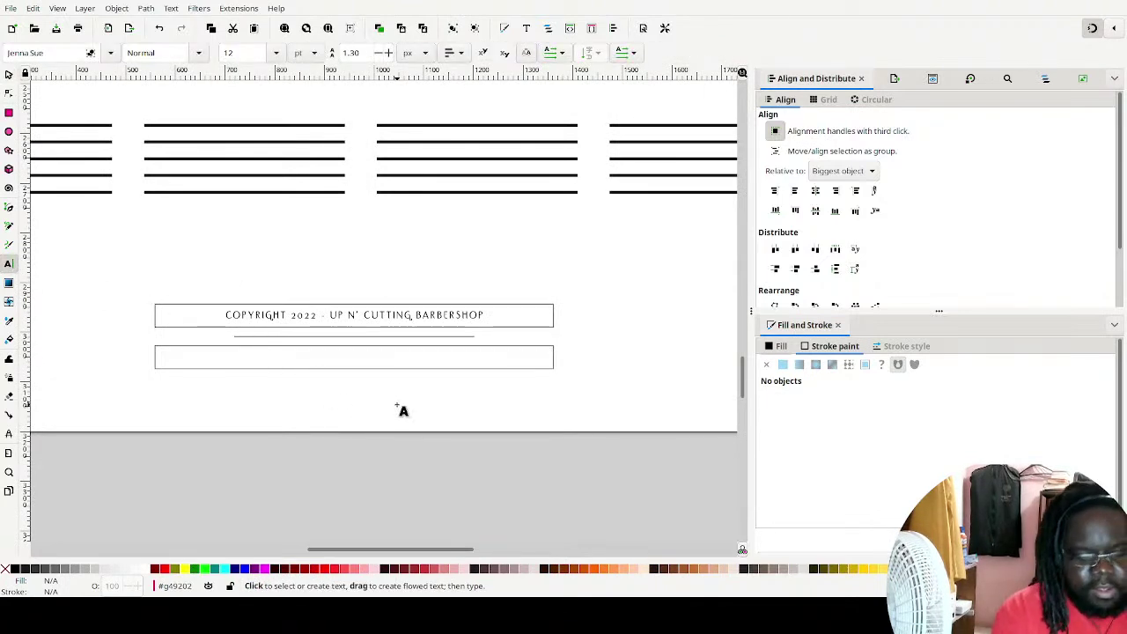
pyautogui.write('design')
pyautogui.hotkey('ctrl', 'a')
pyautogui.write('des')
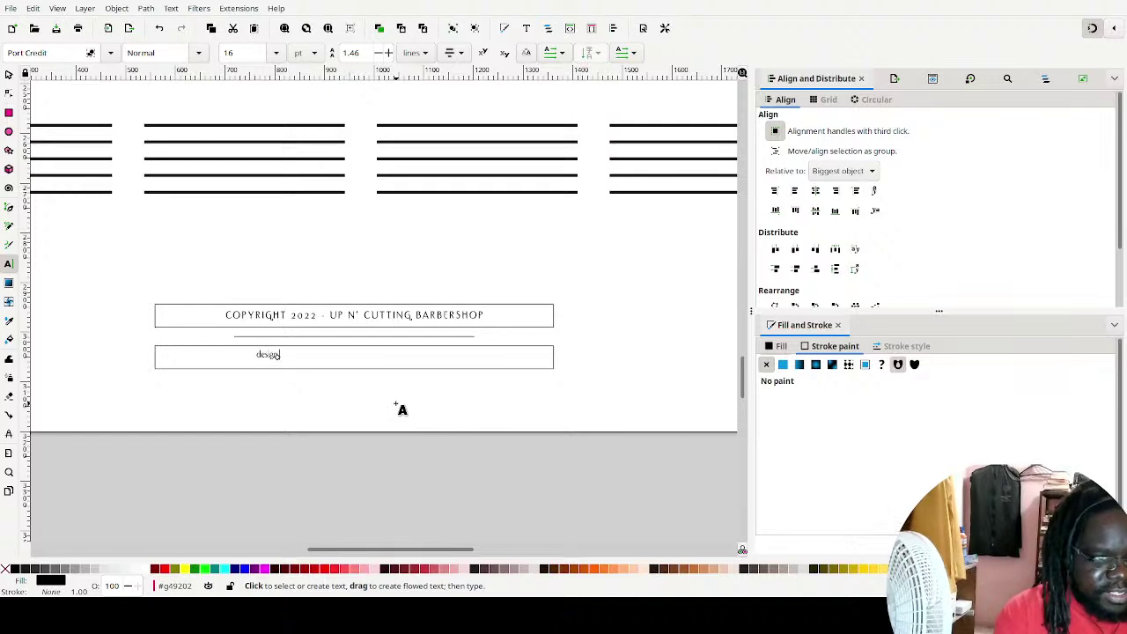
pyautogui.write('igned by')
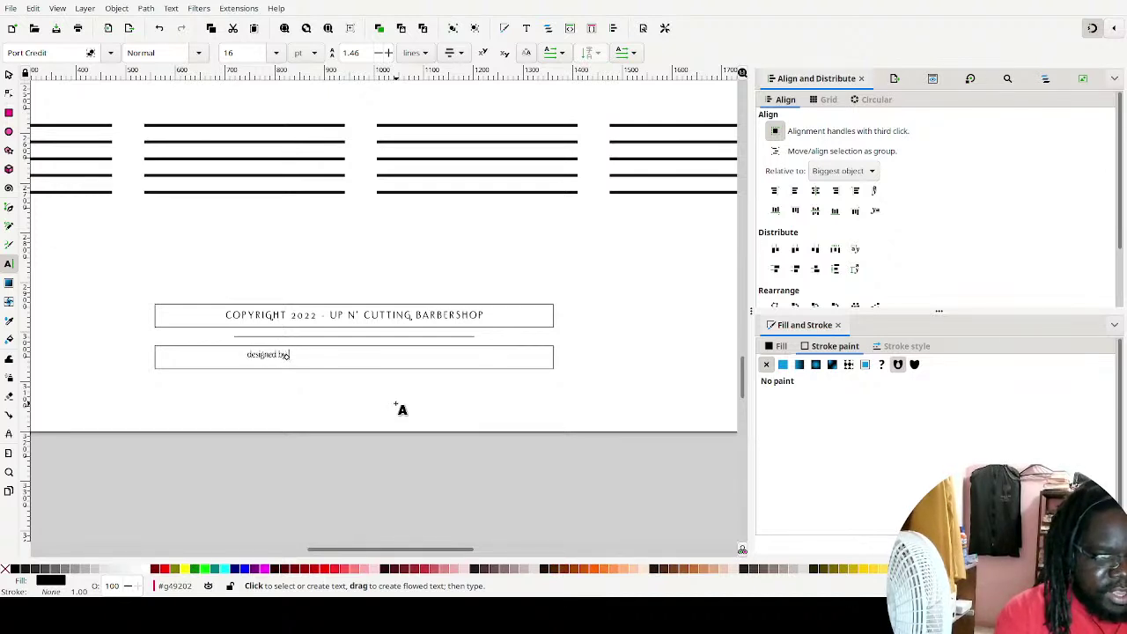
pyautogui.write(' @')
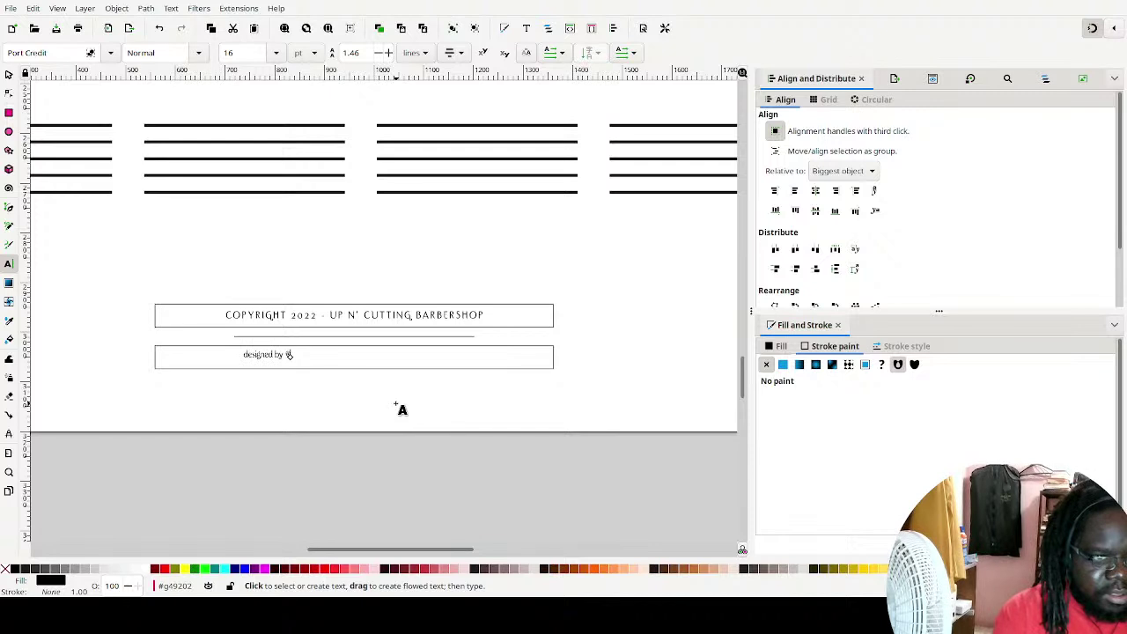
pyautogui.write('olandxo')
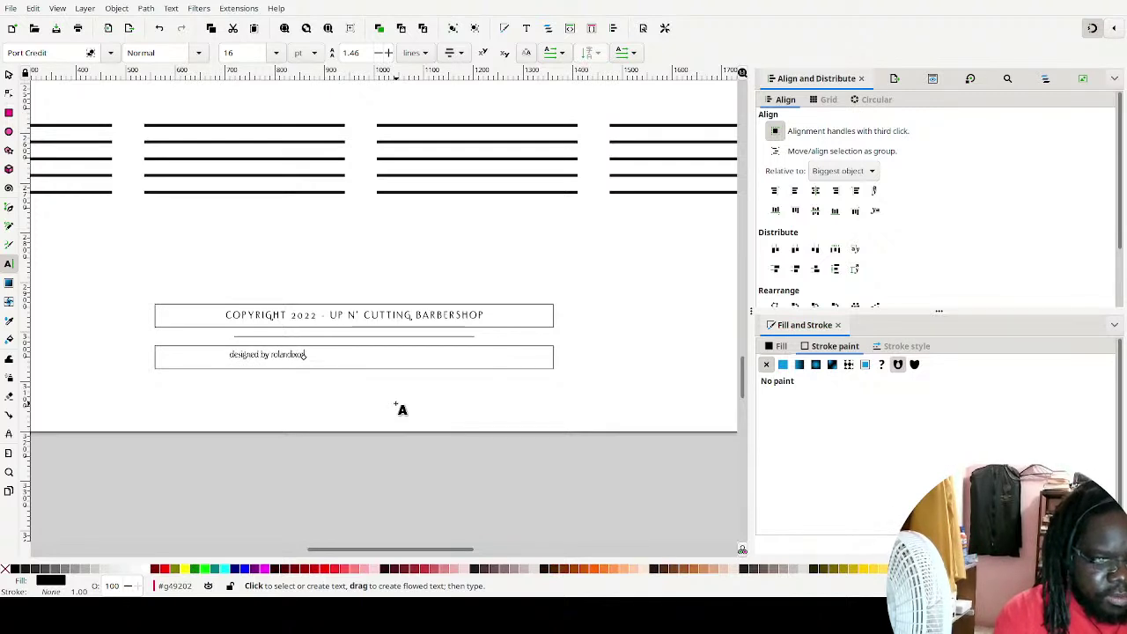
pyautogui.write(' st')
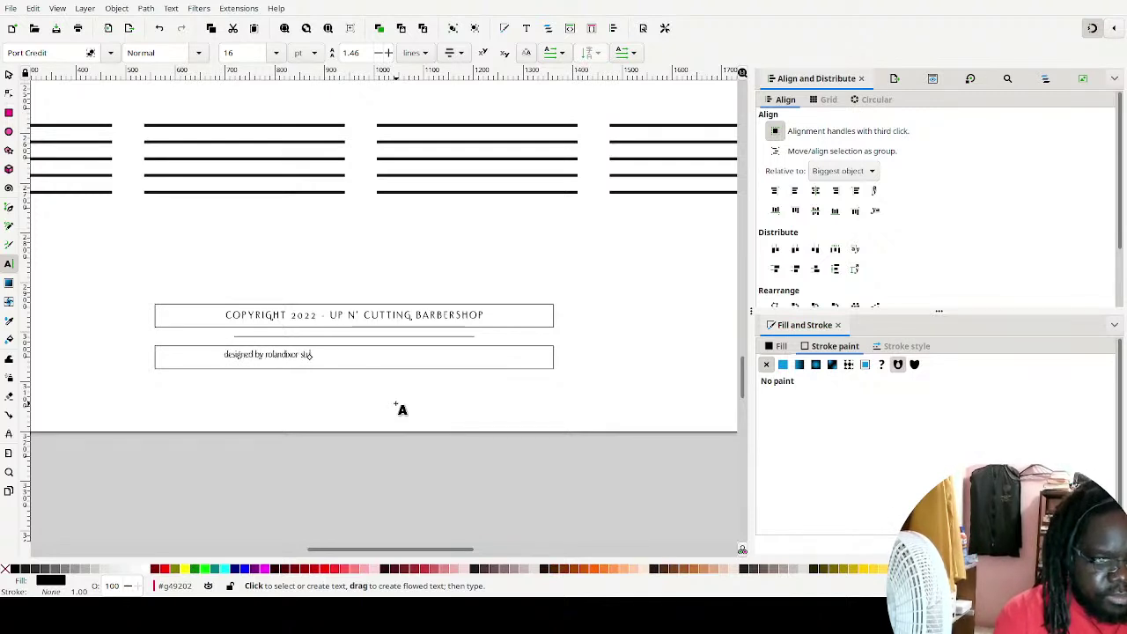
pyautogui.write('udios')
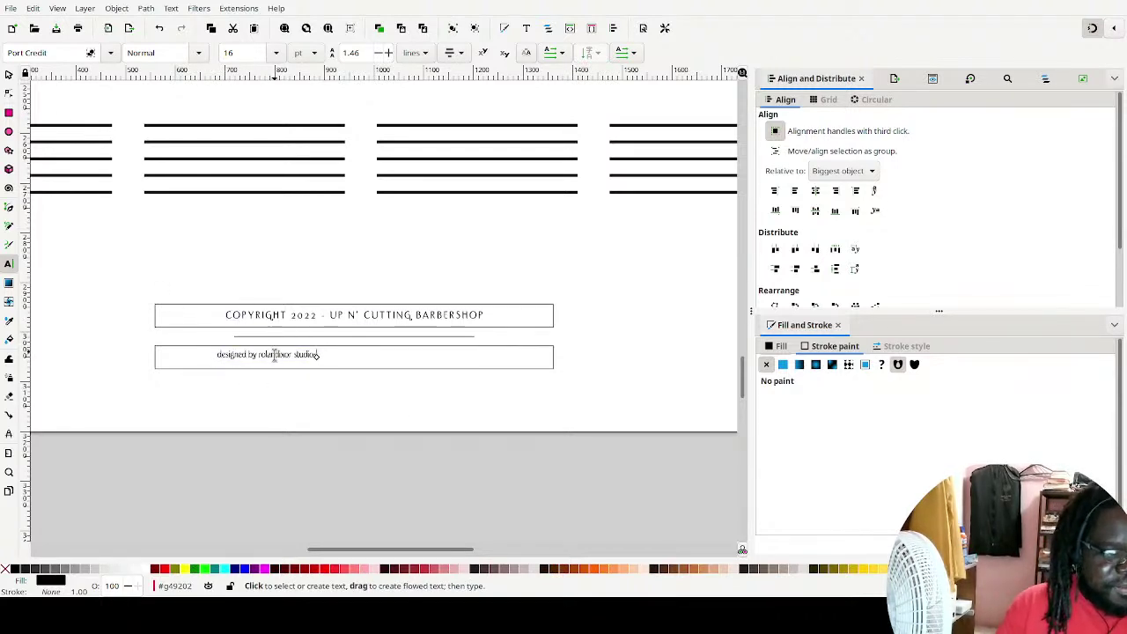
# Center the designer credit text vertically and horizontally within the lower outlined box
pyautogui.click(9, 75)
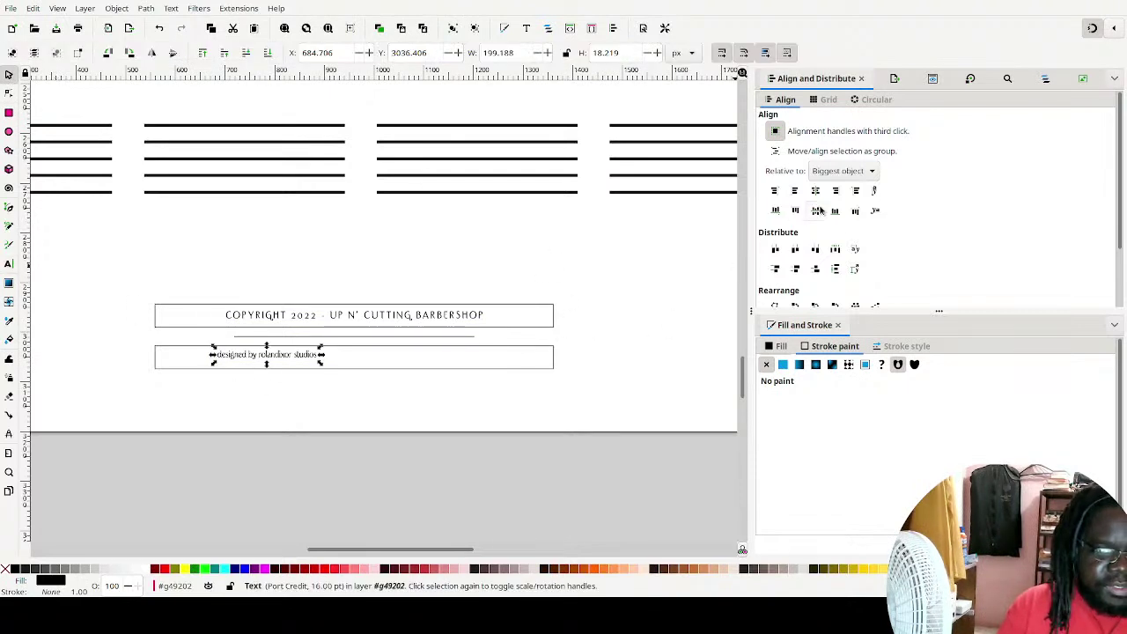
pyautogui.keyDown('shift'); pyautogui.click(490, 345); pyautogui.keyUp('shift')
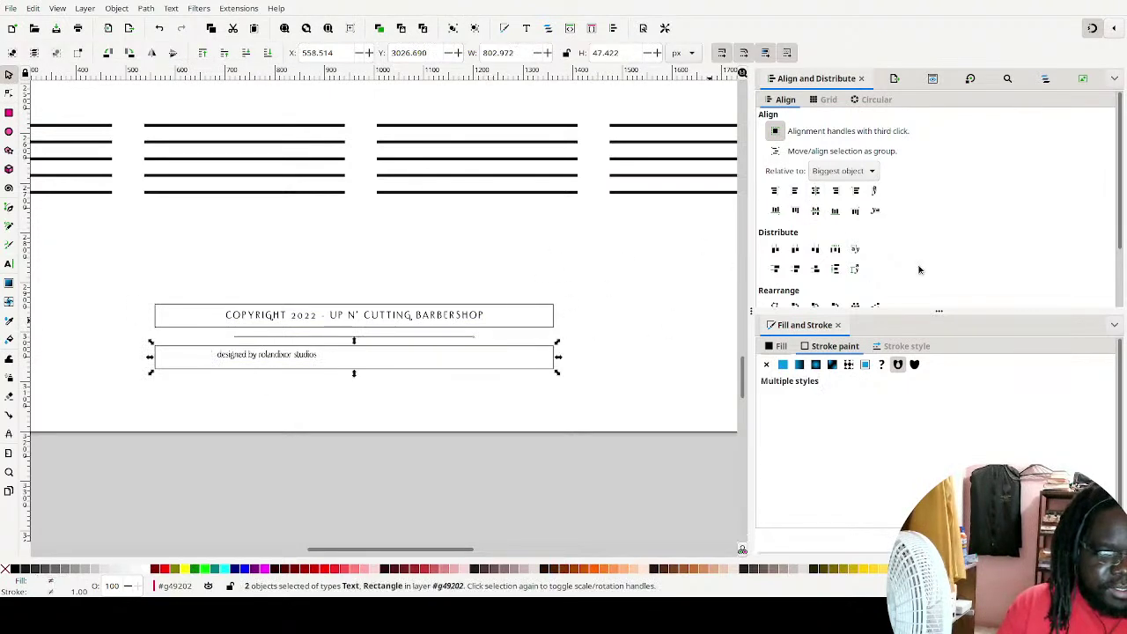
pyautogui.click(815, 211)
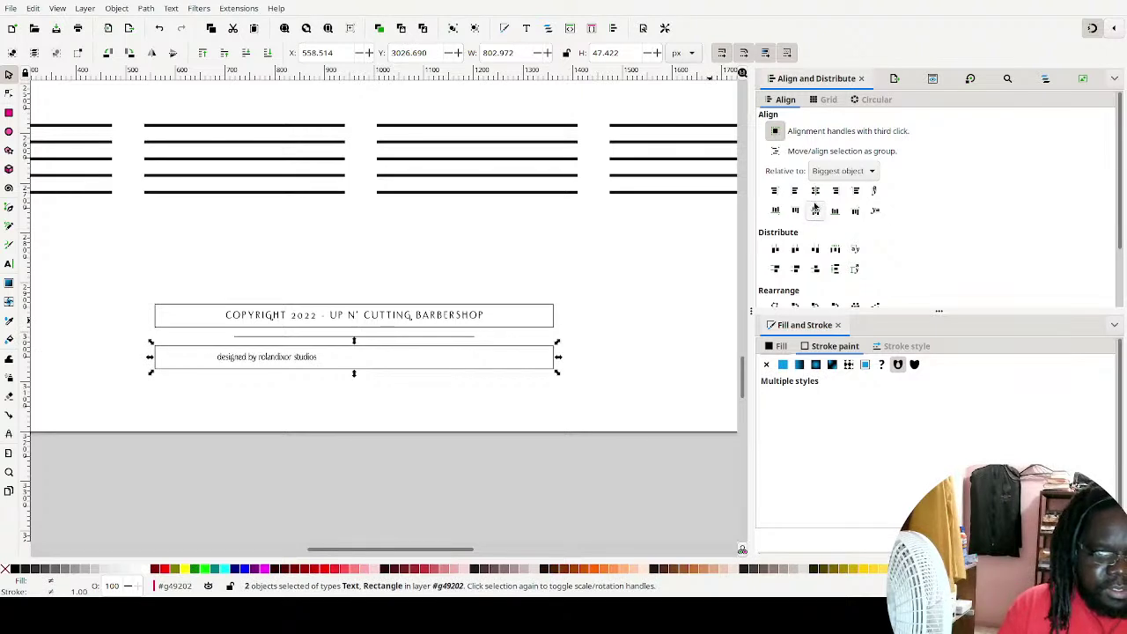
pyautogui.click(815, 191)
pyautogui.click(474, 236)
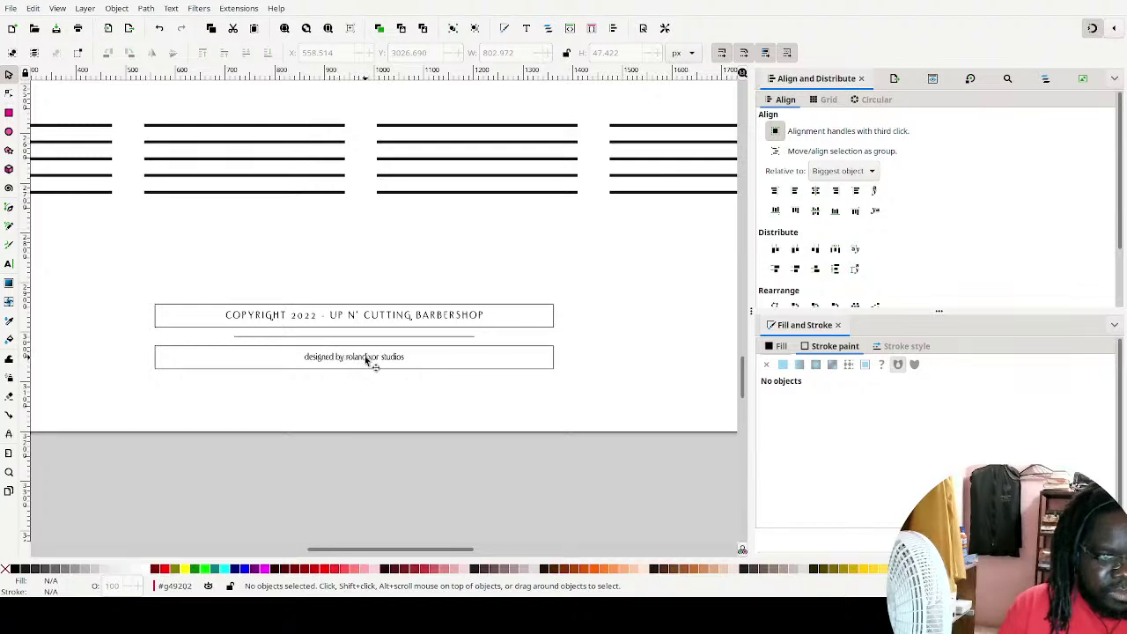
# Draw a black square below the lower outlined box and set its width and height to 70 px
pyautogui.click(9, 112)
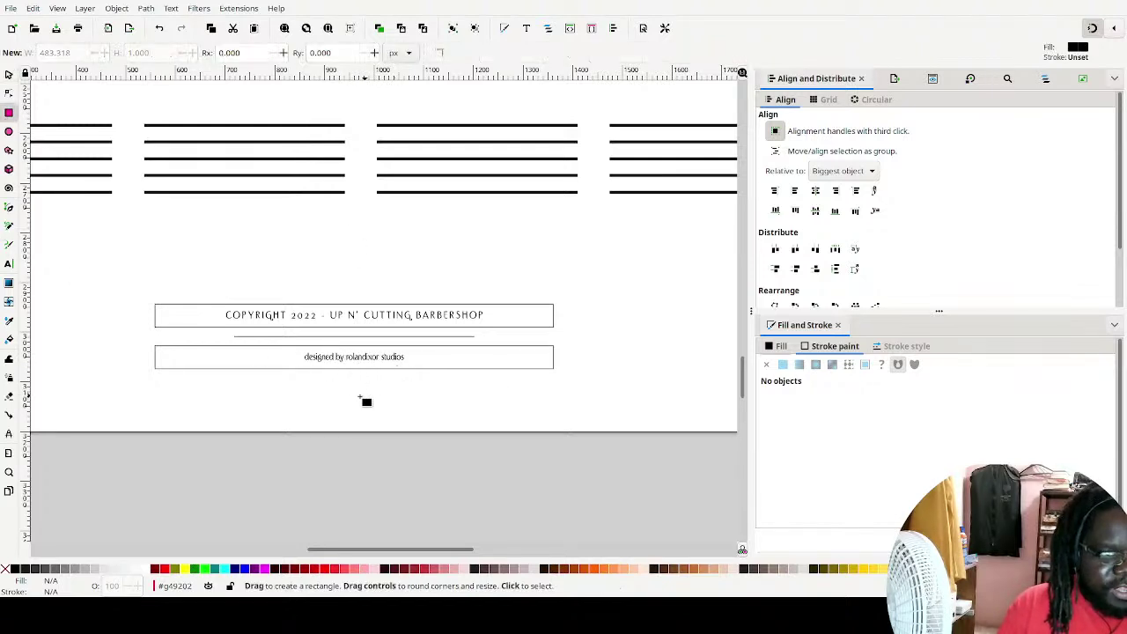
pyautogui.moveTo(339, 383); pyautogui.dragTo(374, 416)
pyautogui.click(95, 54)
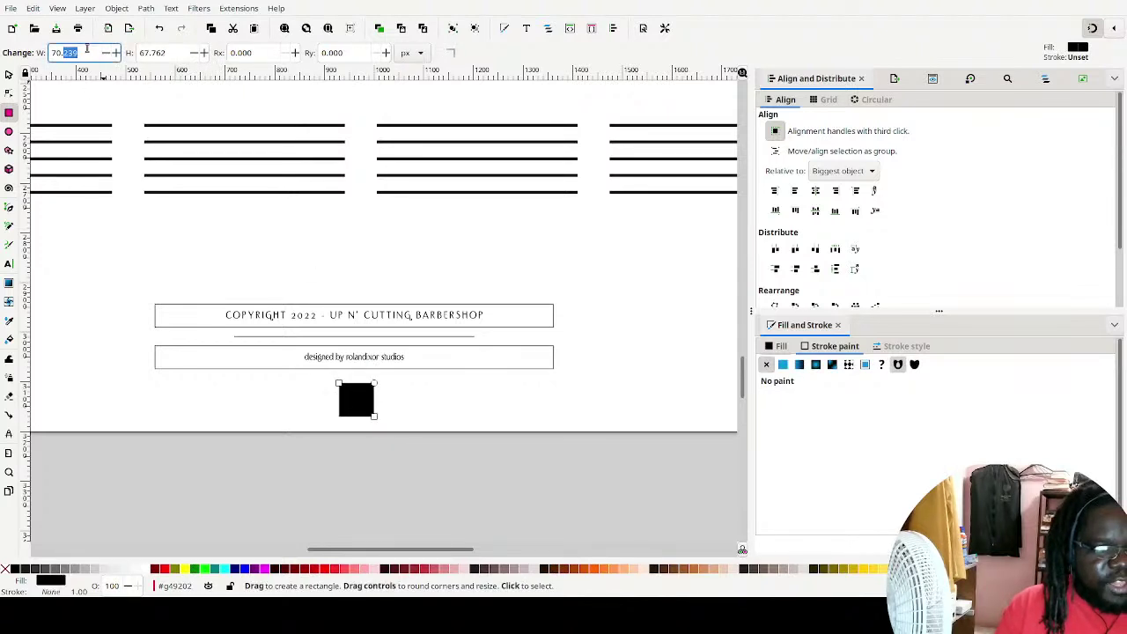
pyautogui.write('70')
pyautogui.press('Tab')
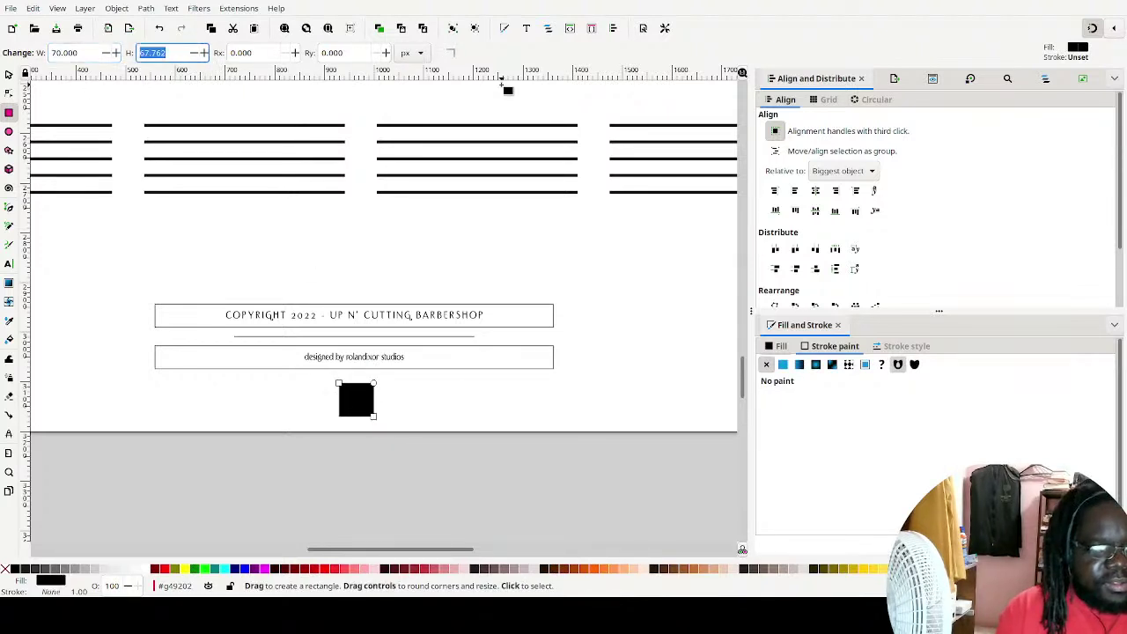
pyautogui.write('70')
pyautogui.press('Return')
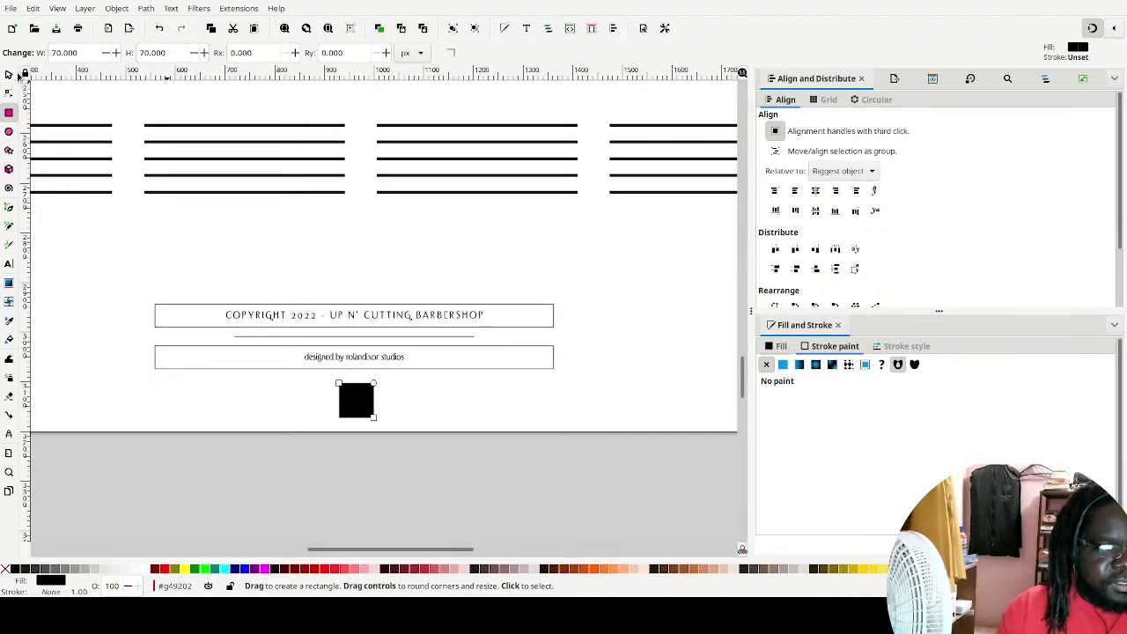
# Rotate the black square 45 degrees into a diamond
pyautogui.click(7, 74)
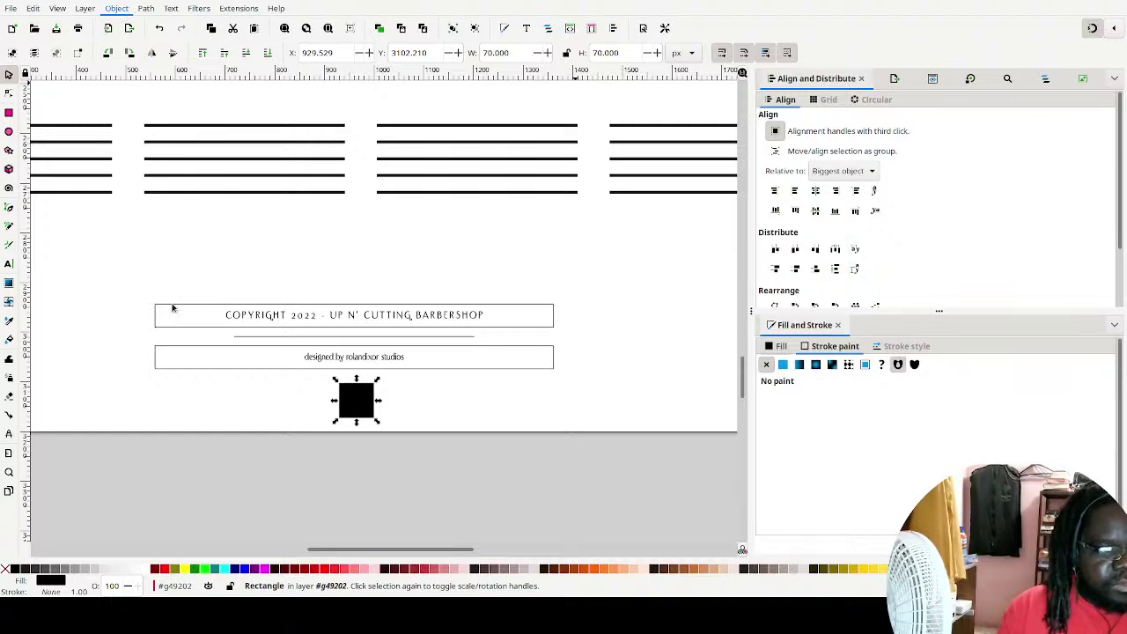
pyautogui.hotkey('shift', 'ctrl', 'm')
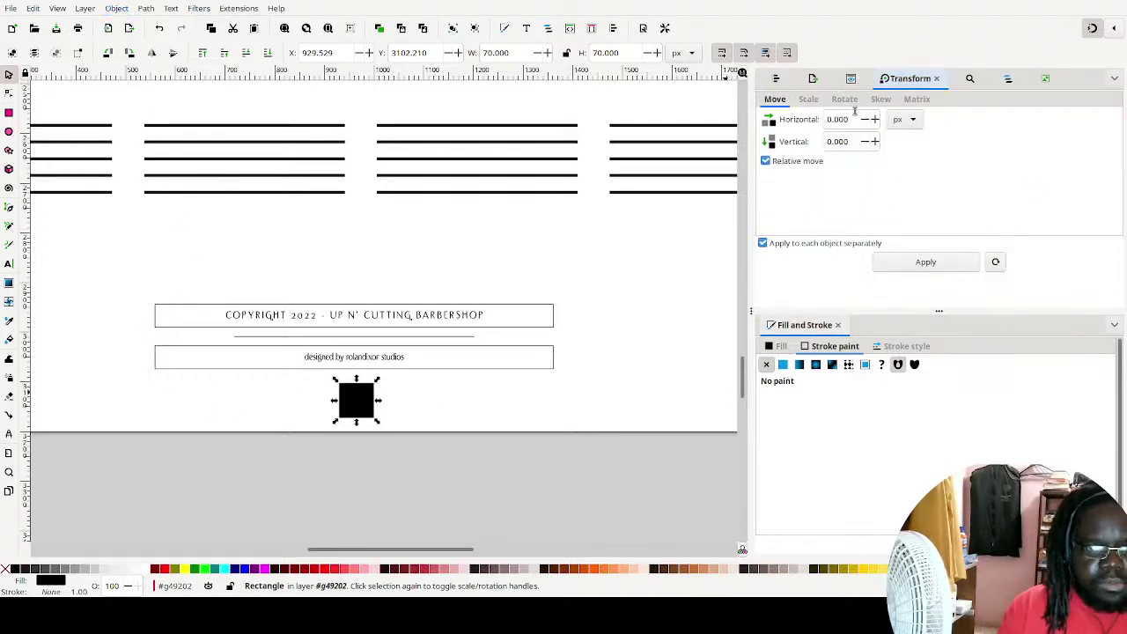
pyautogui.click(845, 138)
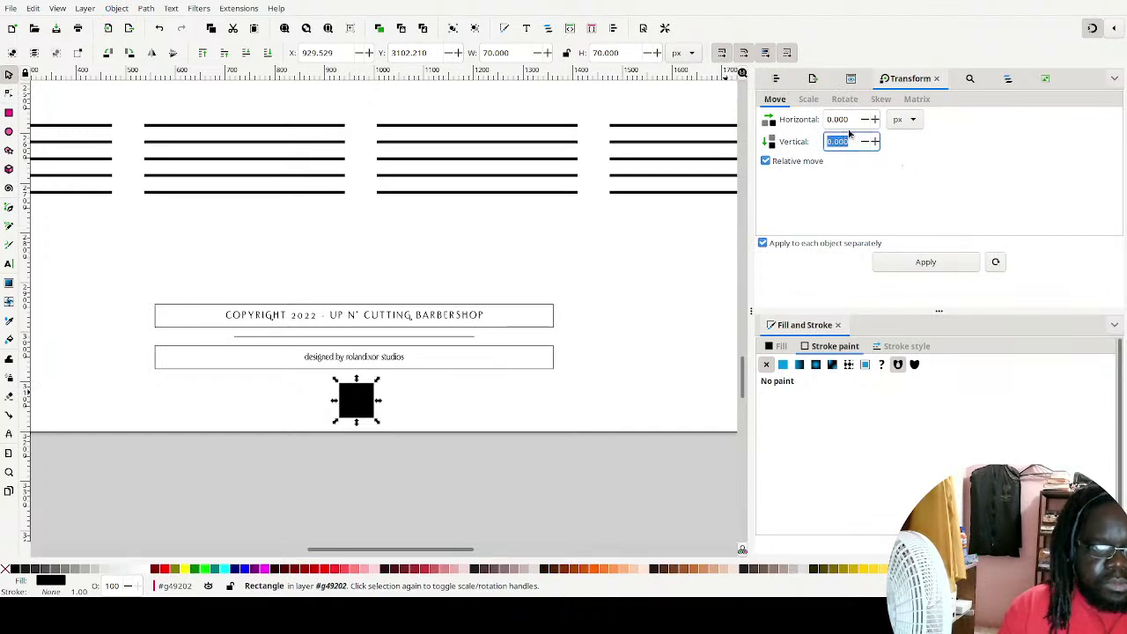
pyautogui.click(843, 99)
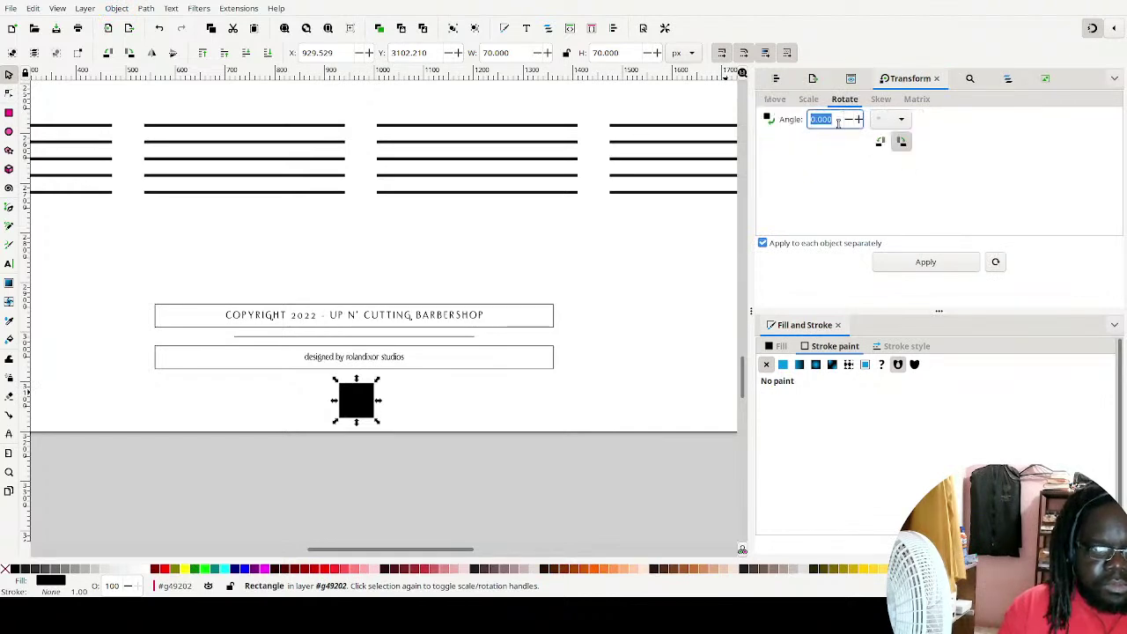
pyautogui.write('45')
pyautogui.press('Return')
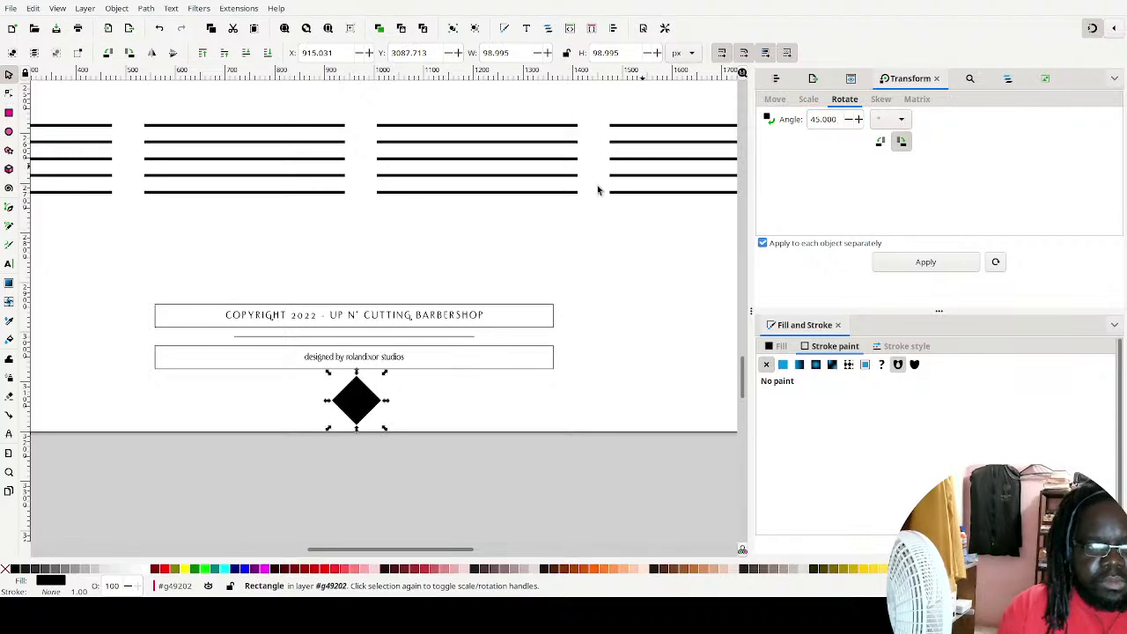
pyautogui.click(379, 287)
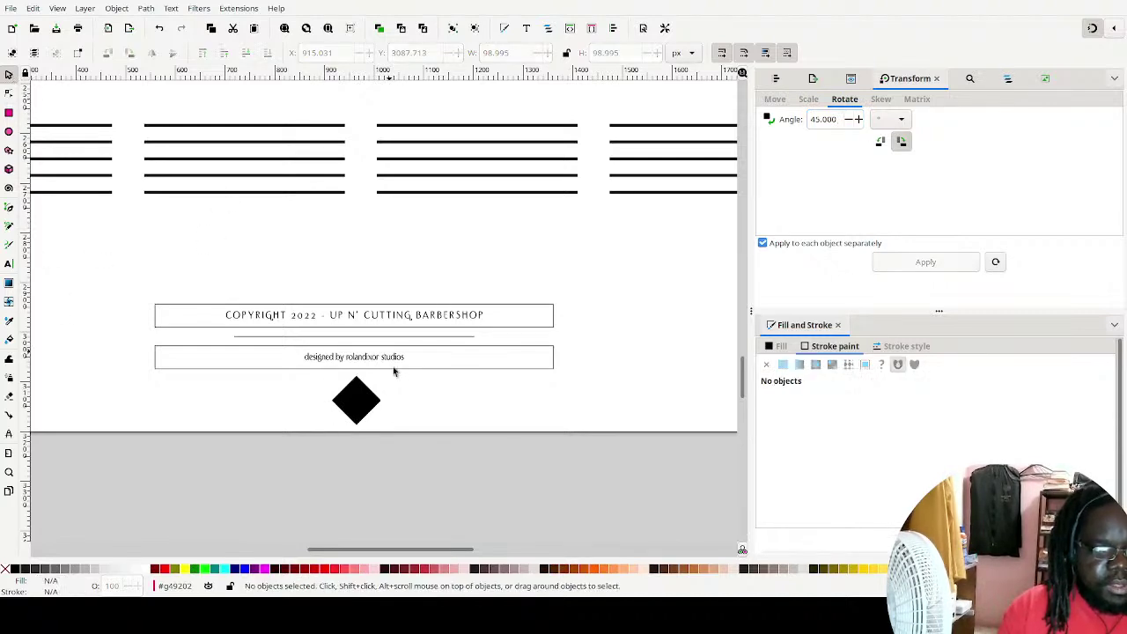
# Scale the black diamond down uniformly to about 77 px and center it beneath the lower outlined box
pyautogui.click(383, 403)
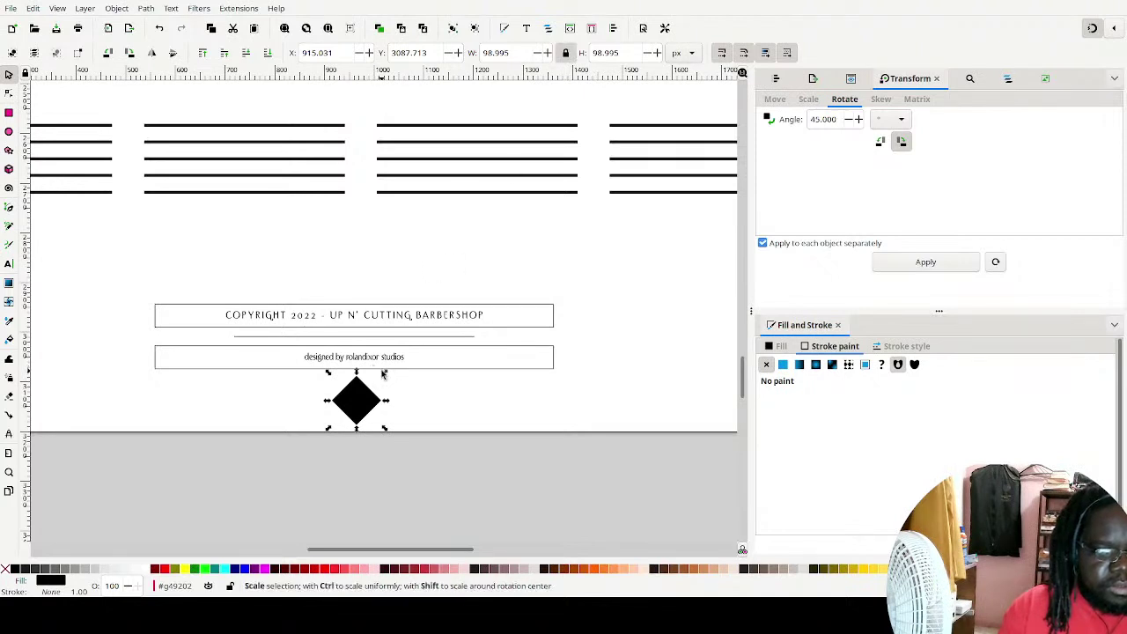
pyautogui.moveTo(384, 374); pyautogui.dragTo(358, 398)
pyautogui.click(361, 398)
pyautogui.click(427, 402)
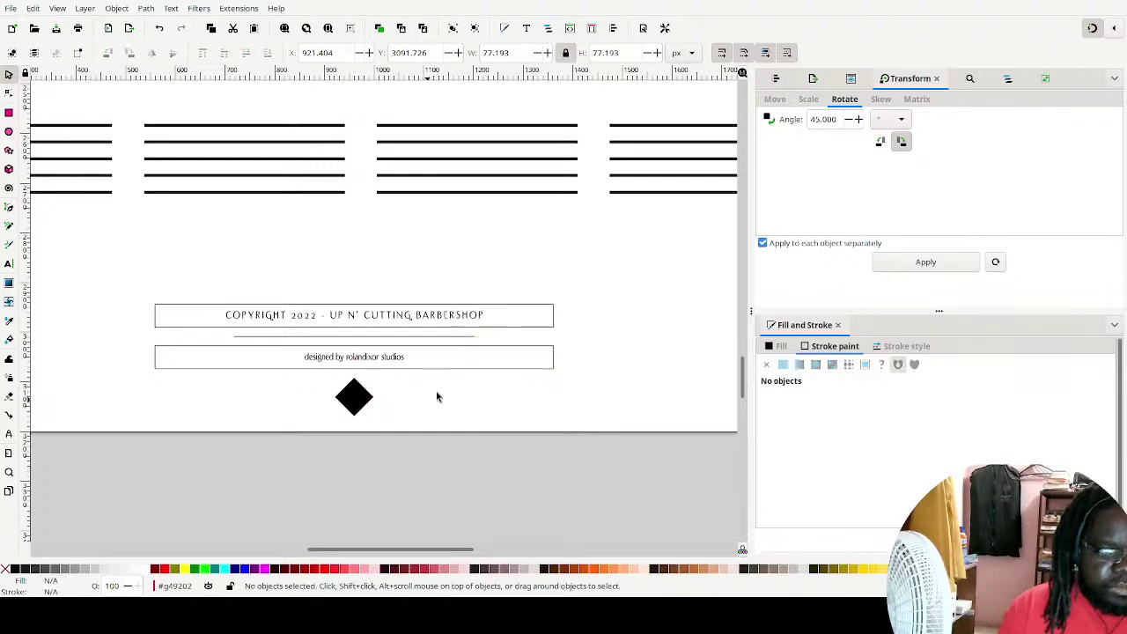
# Draw a thin black horizontal rectangle about 1801 px wide between the footer's line columns and the copyright box, and set its height to 0.915 px
pyautogui.scroll(-4, 378, 395)
pyautogui.scroll(-1, 507, 352)
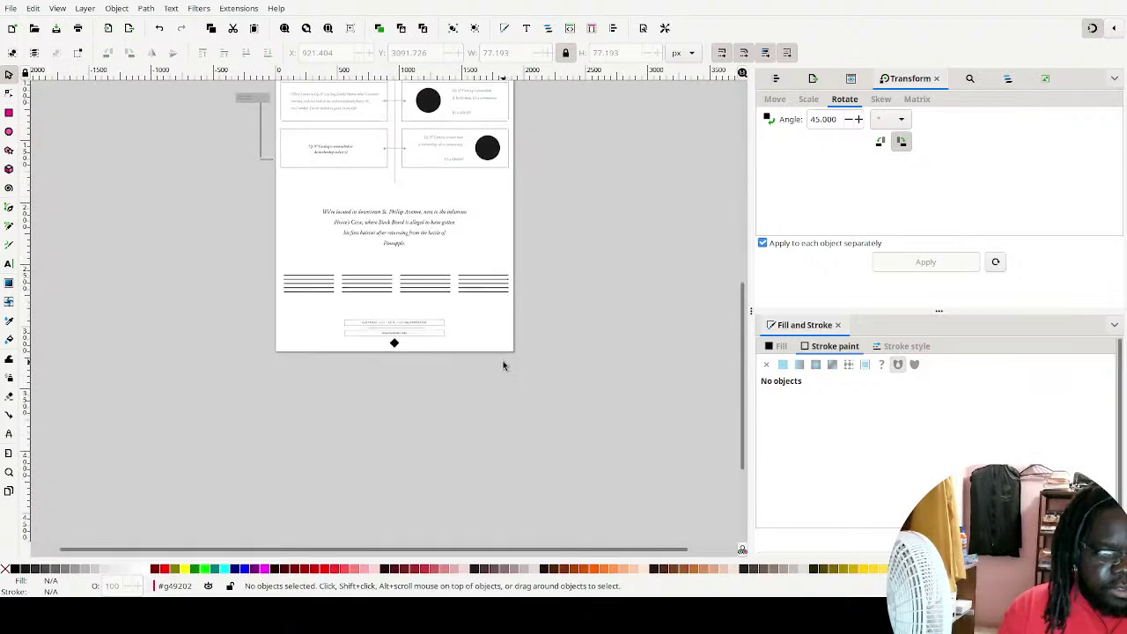
pyautogui.scroll(3, 503, 364)
pyautogui.scroll(-1, 503, 365)
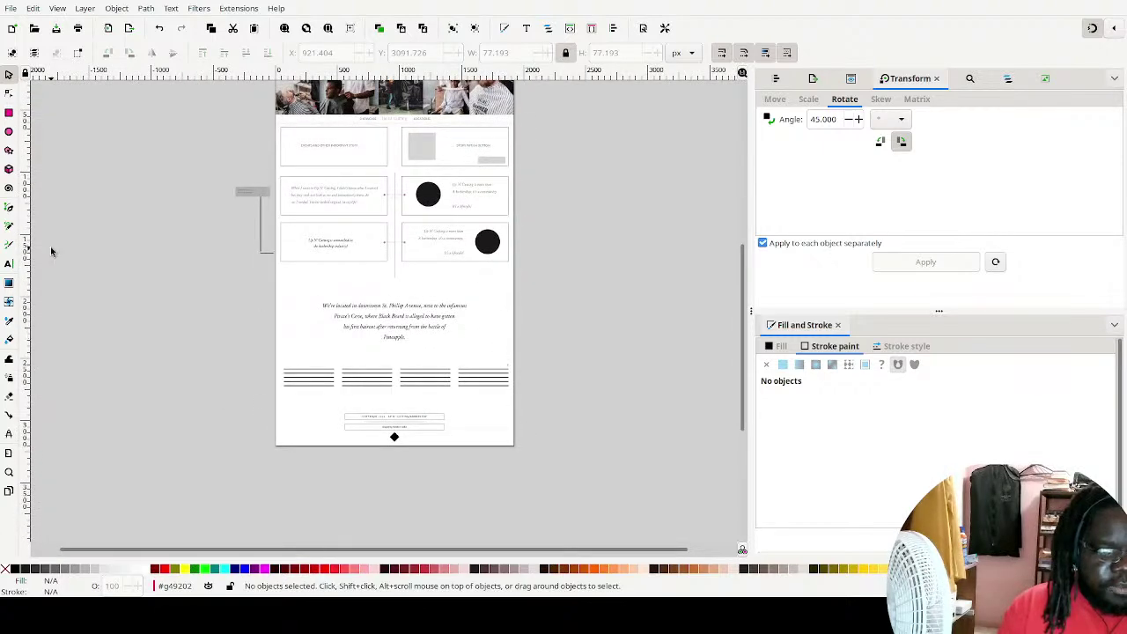
pyautogui.click(9, 113)
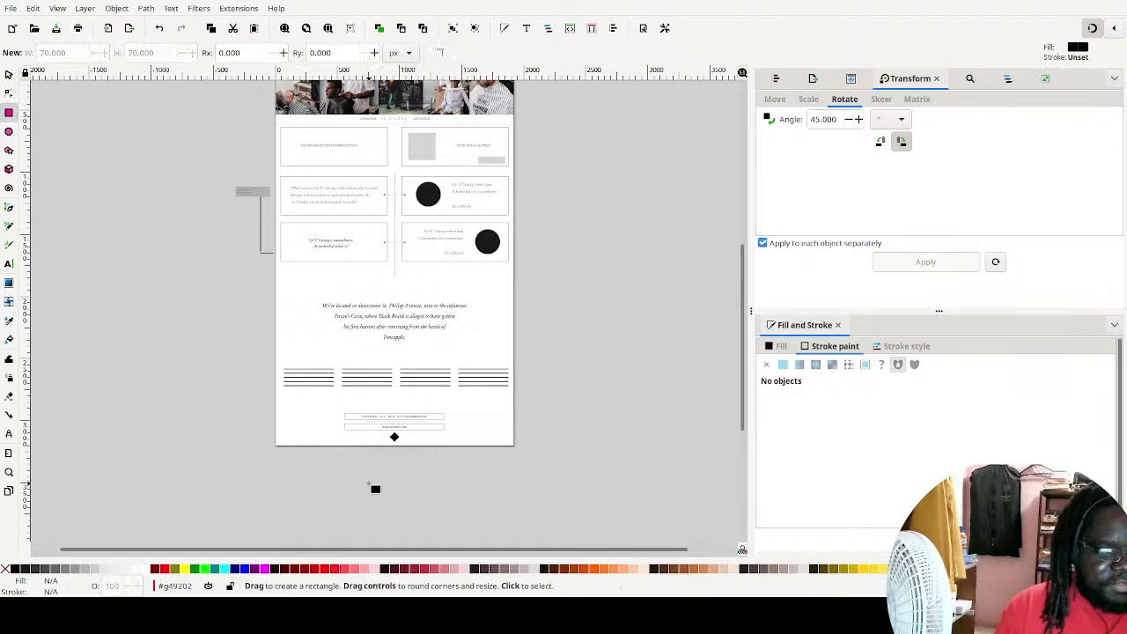
pyautogui.moveTo(290, 389)
pyautogui.mouseDown()
pyautogui.moveTo(534, 402)
pyautogui.moveTo(503, 395)
pyautogui.moveTo(517, 390)
pyautogui.mouseUp()
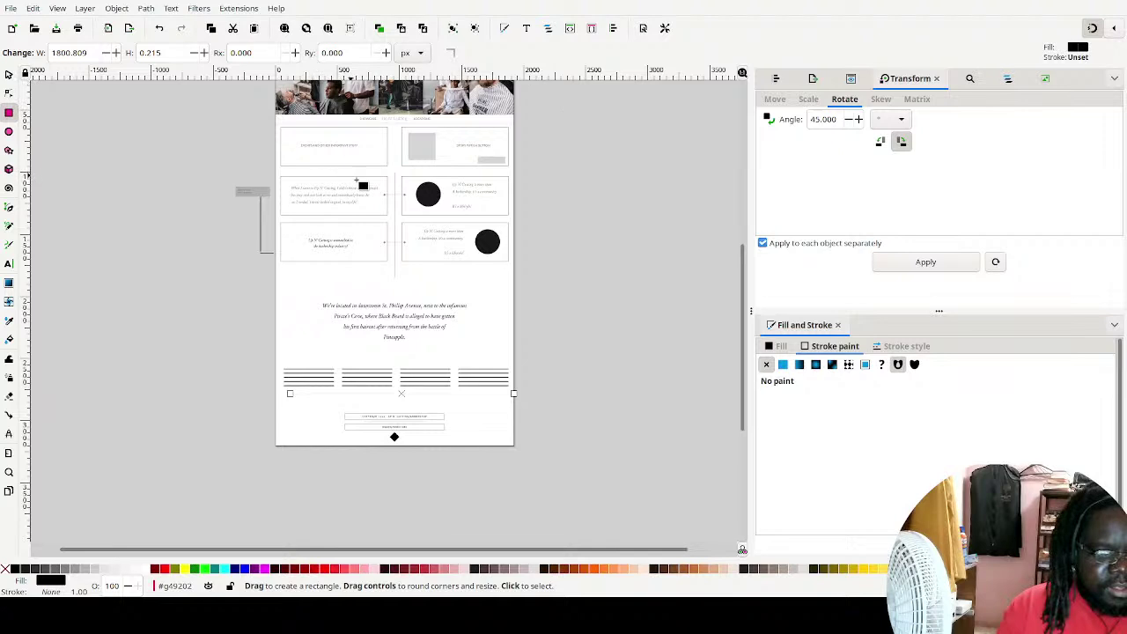
pyautogui.scroll(3, 515, 463)
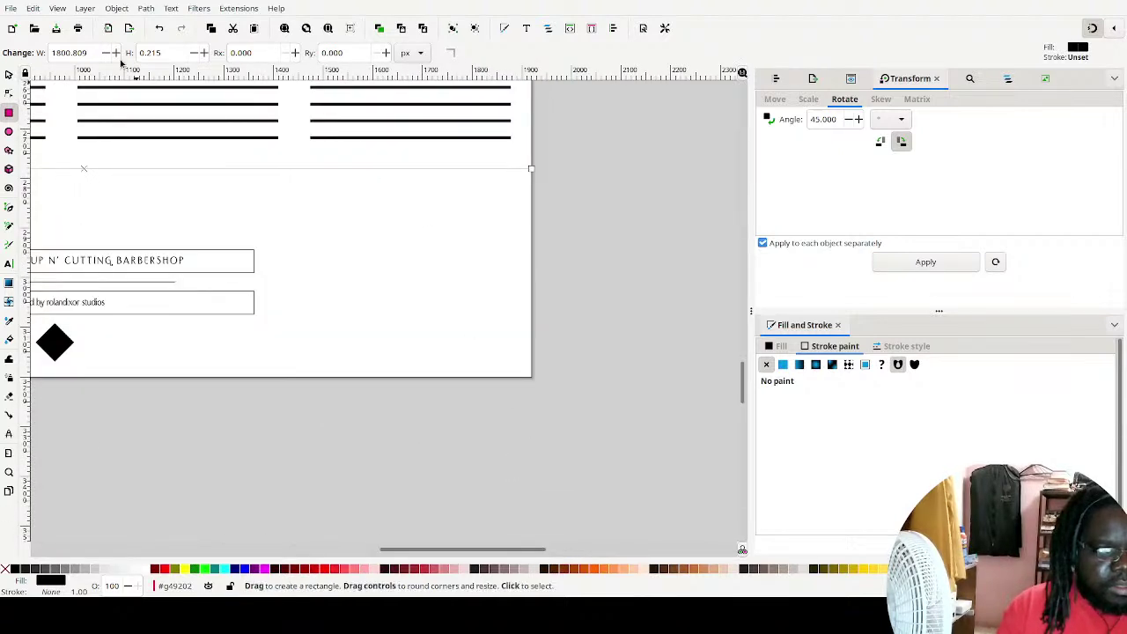
pyautogui.click(158, 53)
pyautogui.moveTo(202, 56); pyautogui.dragTo(202, 56)
# Center the footer's thin divider line horizontally relative to the page
pyautogui.click(9, 74)
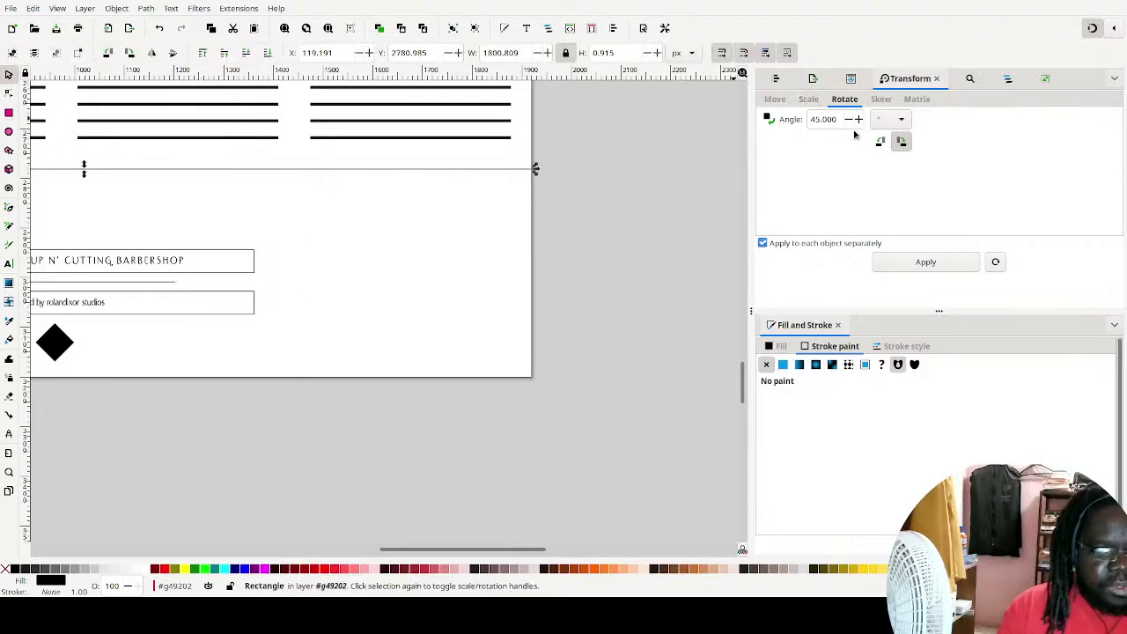
pyautogui.click(775, 79)
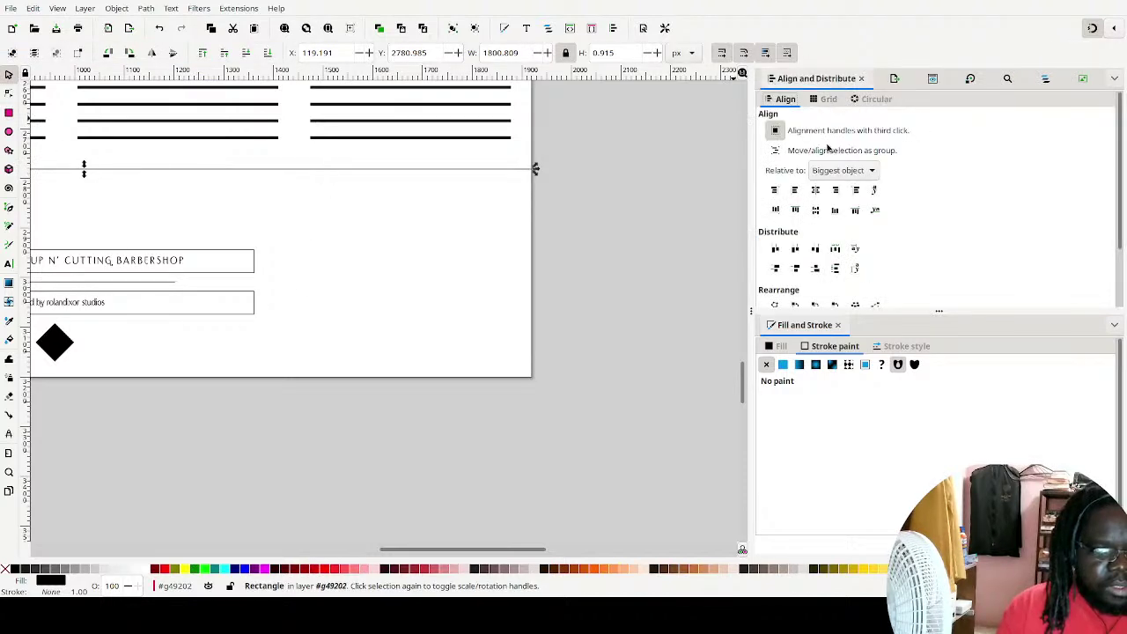
pyautogui.scroll(-2, 837, 170)
pyautogui.click(813, 193)
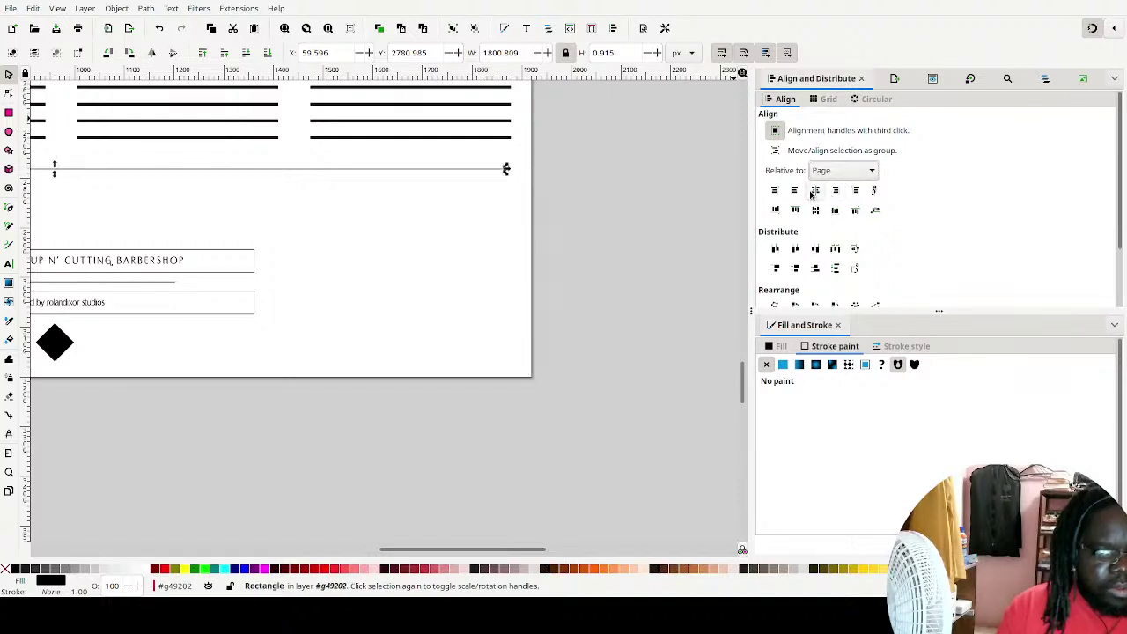
# Draw a rectangle about 1920 by 388 px across the full page width, from just below the divider line to the page's lower edge
pyautogui.moveTo(325, 250); pyautogui.dragTo(319, 221)
pyautogui.scroll(-2, 319, 218)
pyautogui.scroll(1, 321, 231)
pyautogui.hscroll(-3, 326, 245)
pyautogui.scroll(1, 478, 261)
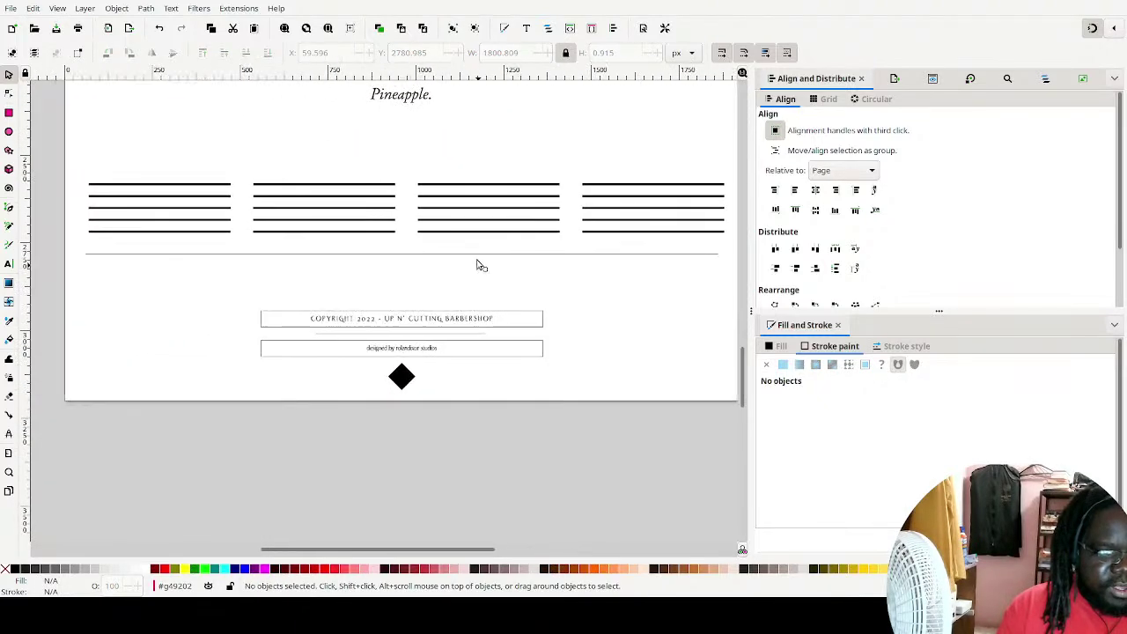
pyautogui.click(9, 111)
pyautogui.moveTo(68, 261); pyautogui.dragTo(724, 396)
pyautogui.scroll(-3, 712, 378)
pyautogui.hscroll(4, 616, 385)
pyautogui.moveTo(581, 311); pyautogui.dragTo(603, 310)
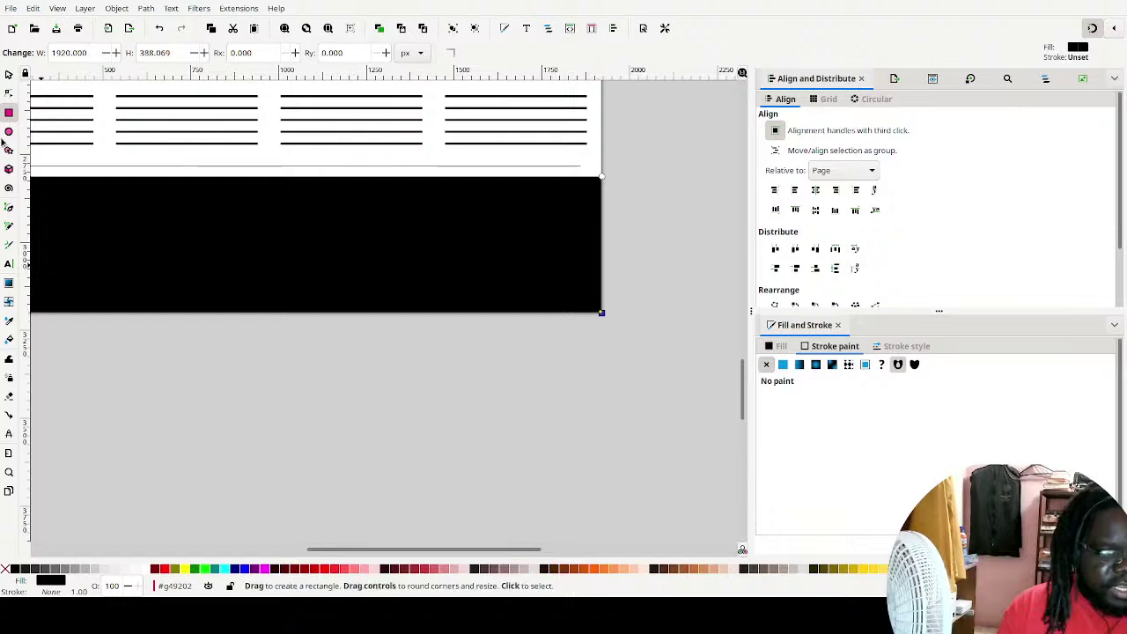
# Fill the footer rectangle with very light grey and send it behind the copyright, credit and diamond elements
pyautogui.click(9, 75)
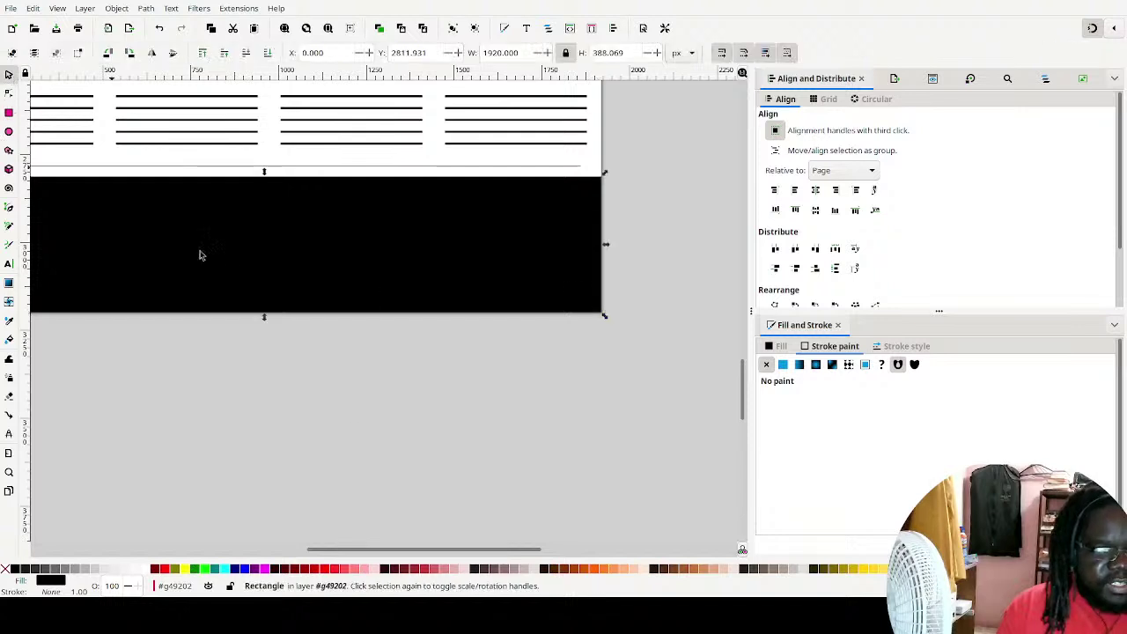
pyautogui.click(128, 569)
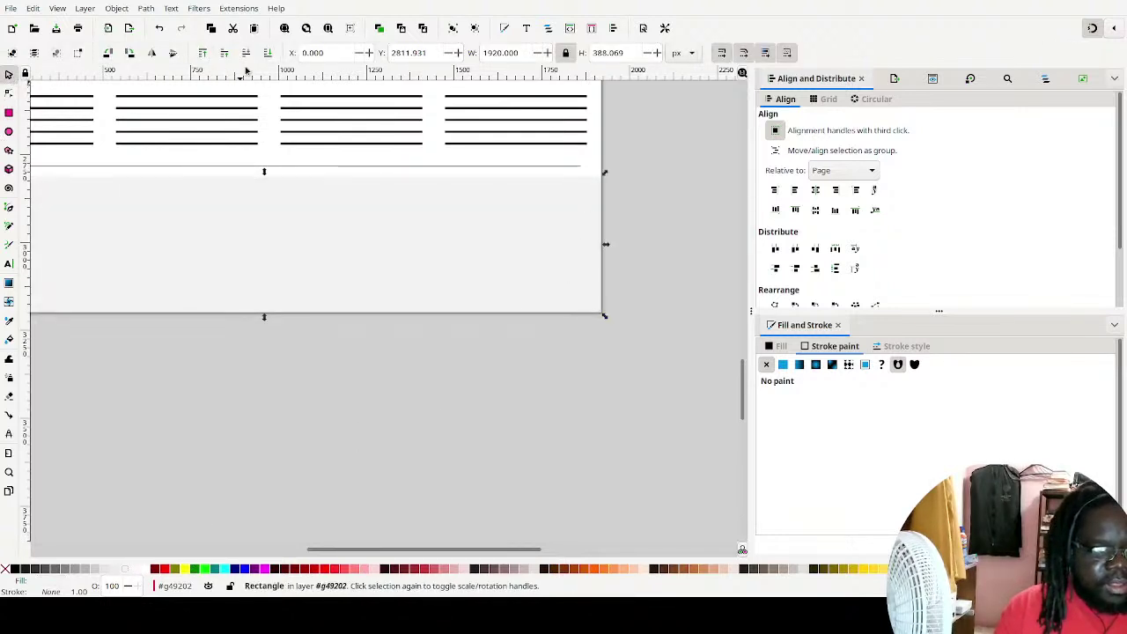
pyautogui.click(650, 266)
# Review the page layout from the header images through the footer
pyautogui.scroll(7, 528, 308)
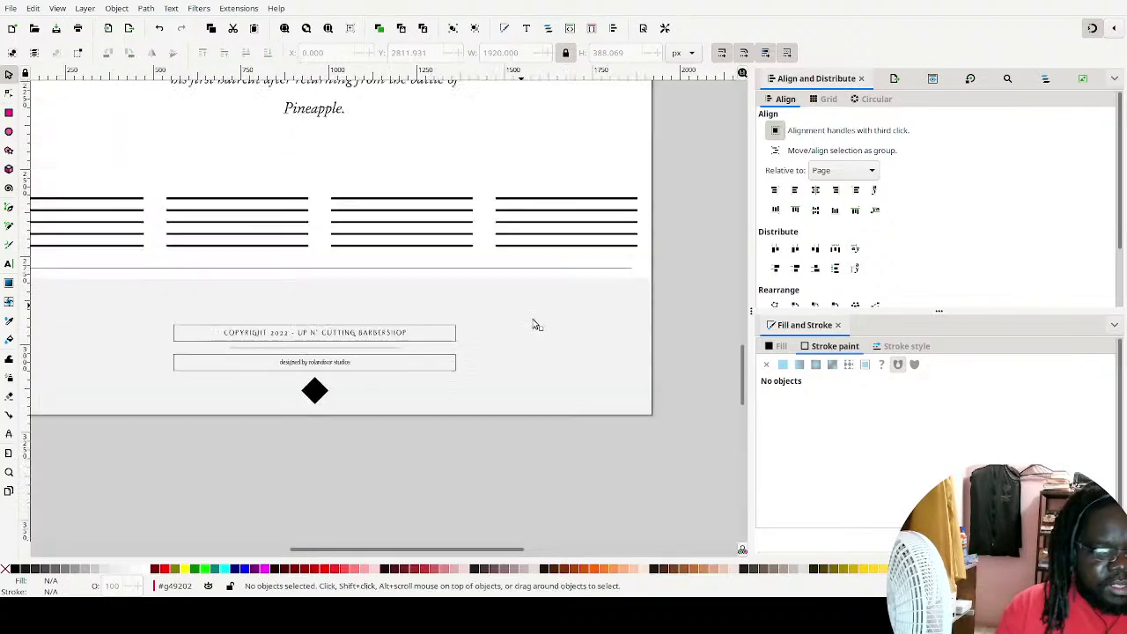
pyautogui.keyDown('ctrl'); pyautogui.scroll(-2, 531, 329); pyautogui.keyUp('ctrl')
pyautogui.scroll(3, 507, 406)
pyautogui.scroll(1, 537, 378)
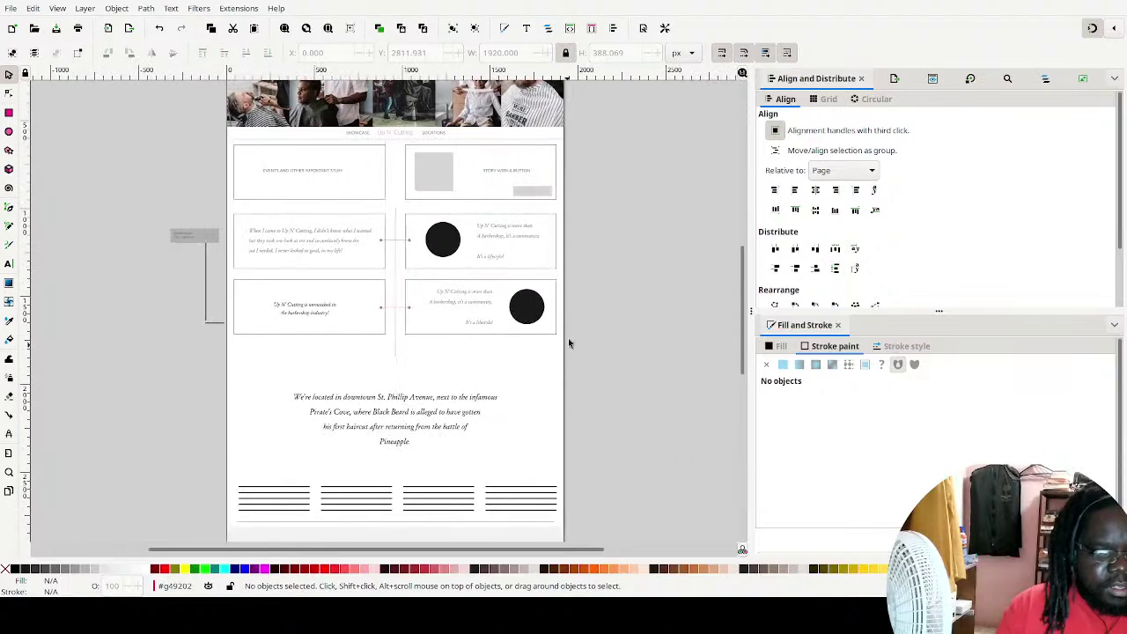
pyautogui.keyDown('ctrl'); pyautogui.scroll(-1, 576, 288); pyautogui.keyUp('ctrl')
pyautogui.keyDown('ctrl'); pyautogui.scroll(1, 589, 277); pyautogui.keyUp('ctrl')
pyautogui.scroll(-3, 590, 281)
pyautogui.hscroll(1, 590, 281)
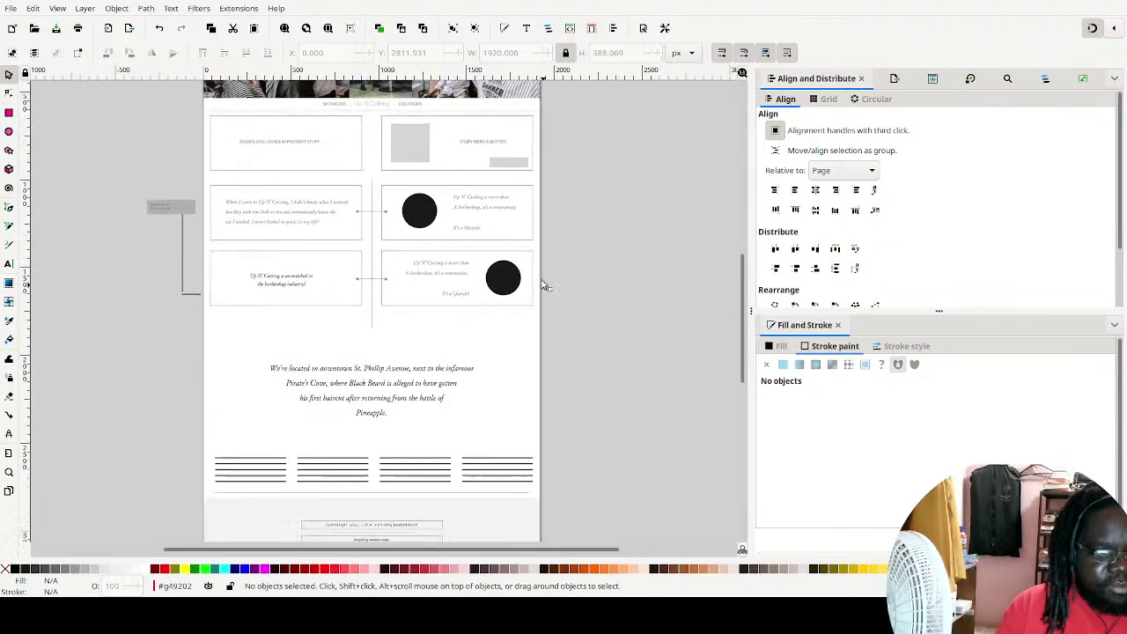
pyautogui.moveTo(462, 286); pyautogui.dragTo(504, 495)
pyautogui.scroll(-6, 485, 345)
pyautogui.hscroll(1, 481, 277)
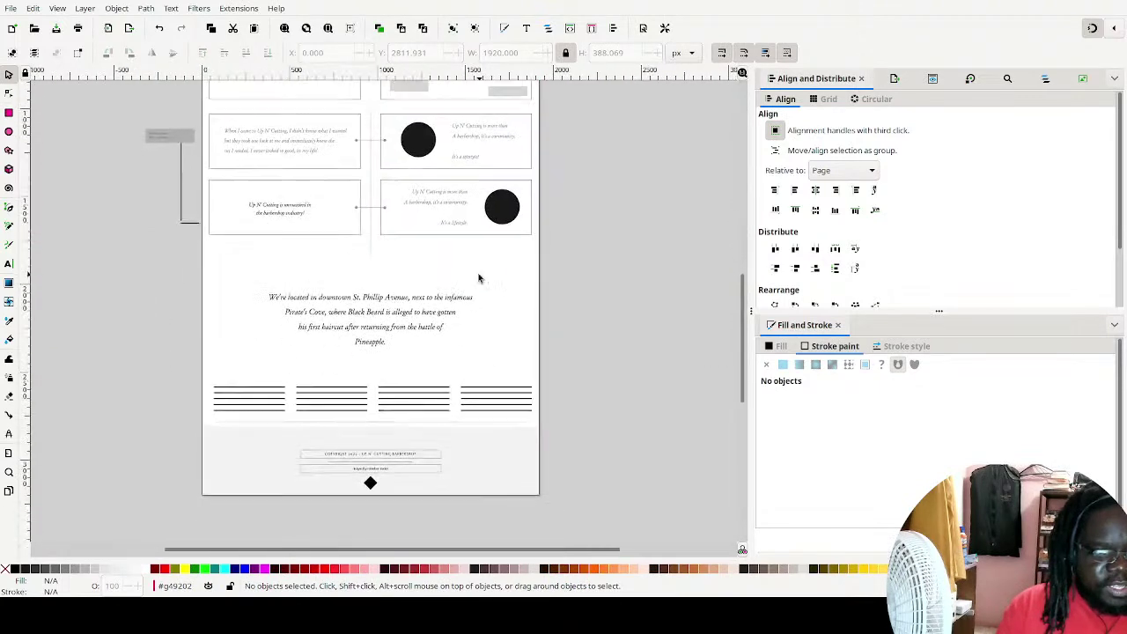
# Place copies of the grey annotation label outside the page beside the footer, line columns, location text, events row and header images
pyautogui.moveTo(132, 122)
pyautogui.mouseDown()
pyautogui.moveTo(203, 166)
pyautogui.moveTo(187, 158)
pyautogui.moveTo(165, 494)
pyautogui.moveTo(153, 390)
pyautogui.moveTo(185, 306)
pyautogui.moveTo(171, 319)
pyautogui.moveTo(195, 401)
pyautogui.moveTo(164, 400)
pyautogui.moveTo(183, 468)
pyautogui.moveTo(171, 473)
pyautogui.moveTo(181, 395)
pyautogui.moveTo(175, 83)
pyautogui.moveTo(194, 169)
pyautogui.mouseUp()
pyautogui.press('space')
pyautogui.scroll(3, 216, 173)
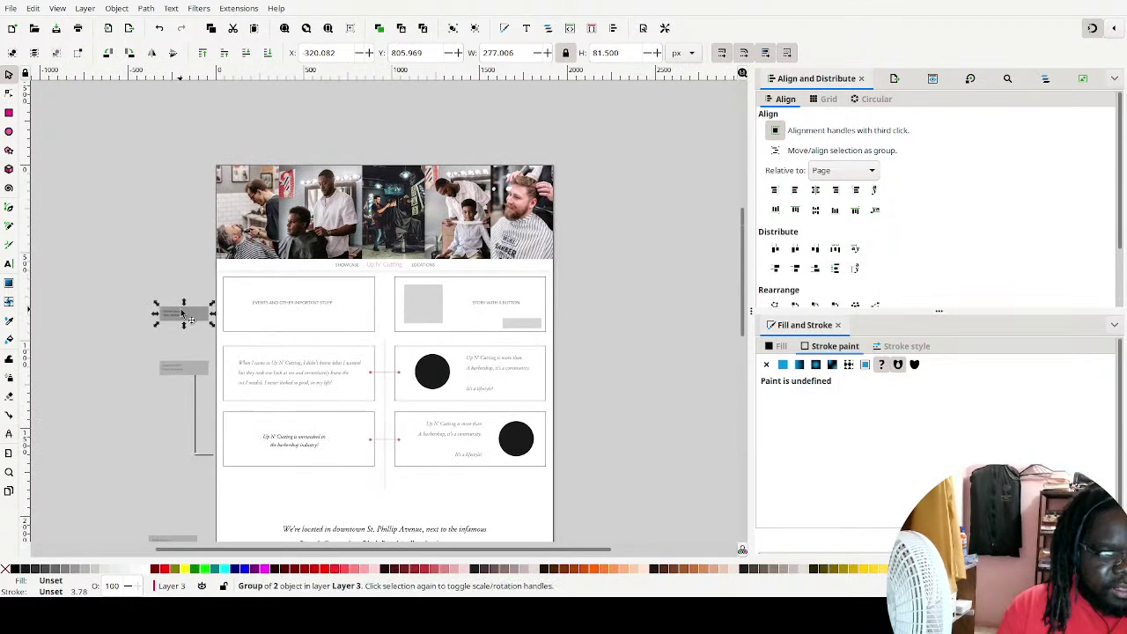
pyautogui.moveTo(185, 309); pyautogui.dragTo(188, 208)
pyautogui.click(201, 166)
pyautogui.scroll(-1, 248, 160)
pyautogui.scroll(-2, 246, 141)
pyautogui.hscroll(-1, 246, 141)
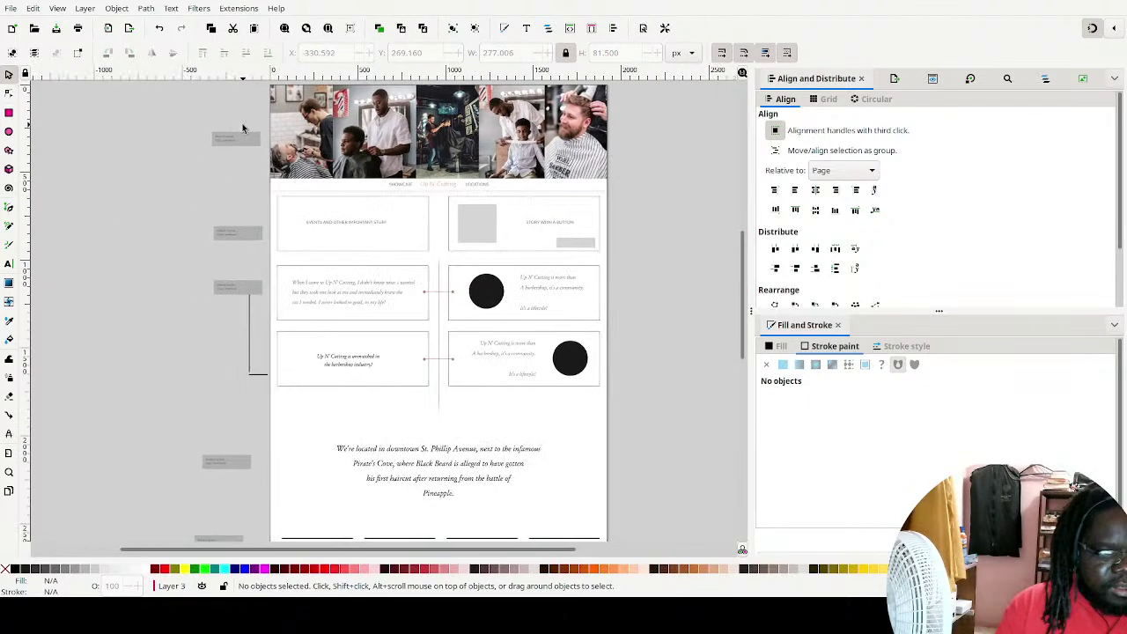
# Place a copy of the grey annotation label beside the navigation bar, between the header and events labels
pyautogui.hscroll(1, 385, 204)
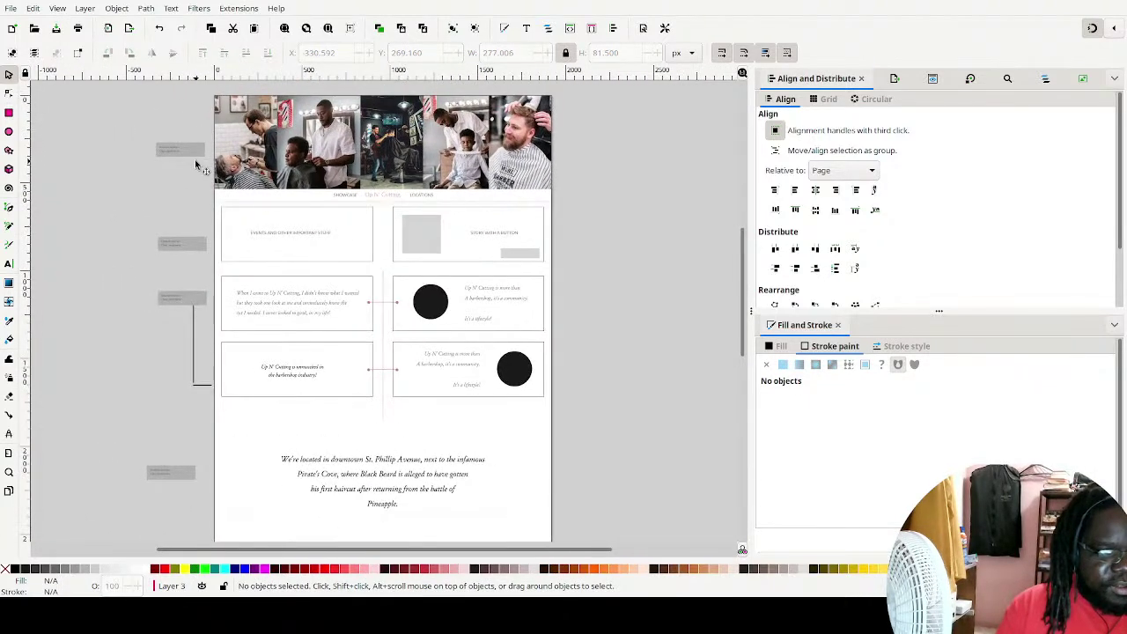
pyautogui.click(195, 159)
pyautogui.moveTo(193, 158); pyautogui.dragTo(196, 206)
pyautogui.click(189, 211)
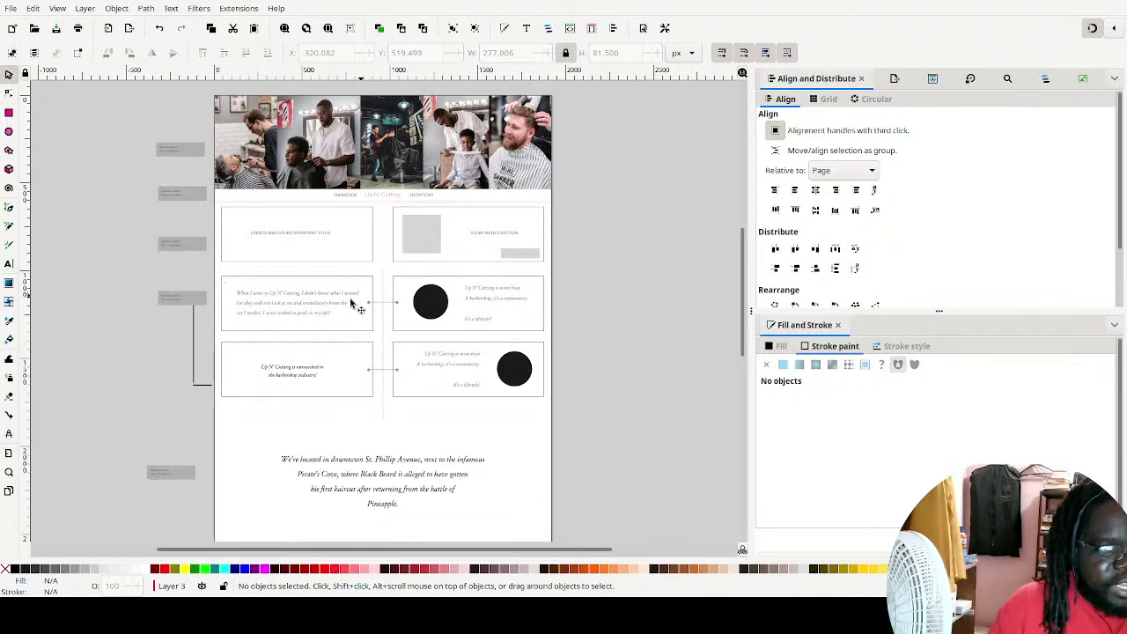
# Stack three label copies beside the testimonial connector line and center them on a vertical axis relative to the biggest object
pyautogui.moveTo(177, 302)
pyautogui.mouseDown()
pyautogui.moveTo(170, 294)
pyautogui.moveTo(146, 314)
pyautogui.moveTo(144, 335)
pyautogui.moveTo(158, 336)
pyautogui.moveTo(142, 355)
pyautogui.moveTo(170, 352)
pyautogui.moveTo(172, 382)
pyautogui.mouseUp()
pyautogui.moveTo(115, 306); pyautogui.dragTo(182, 428)
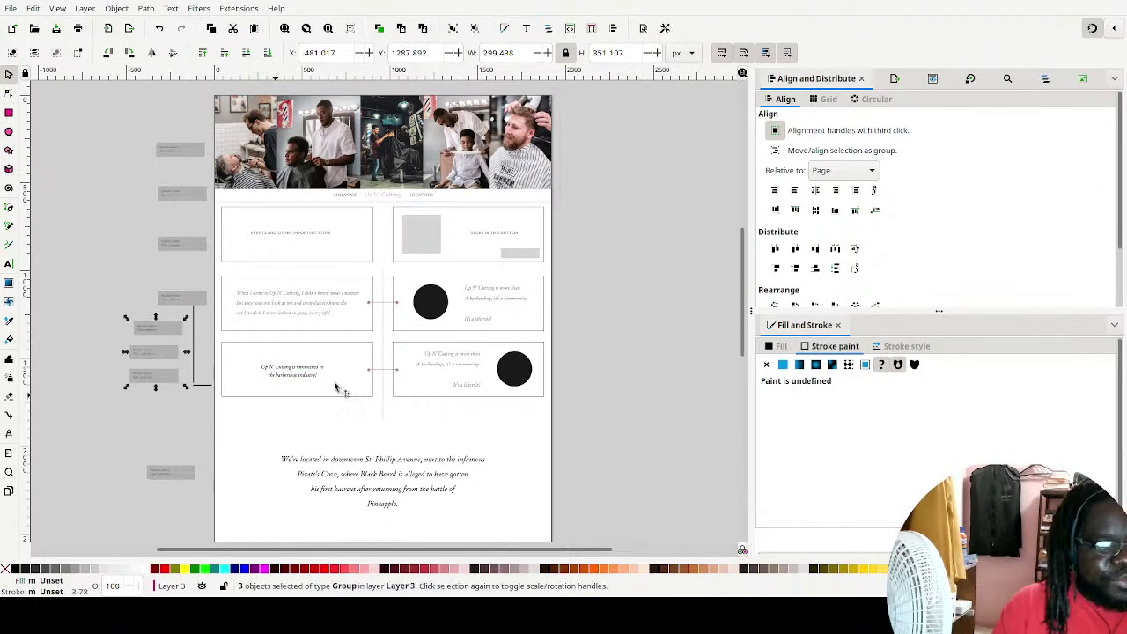
pyautogui.click(838, 171)
pyautogui.click(820, 144)
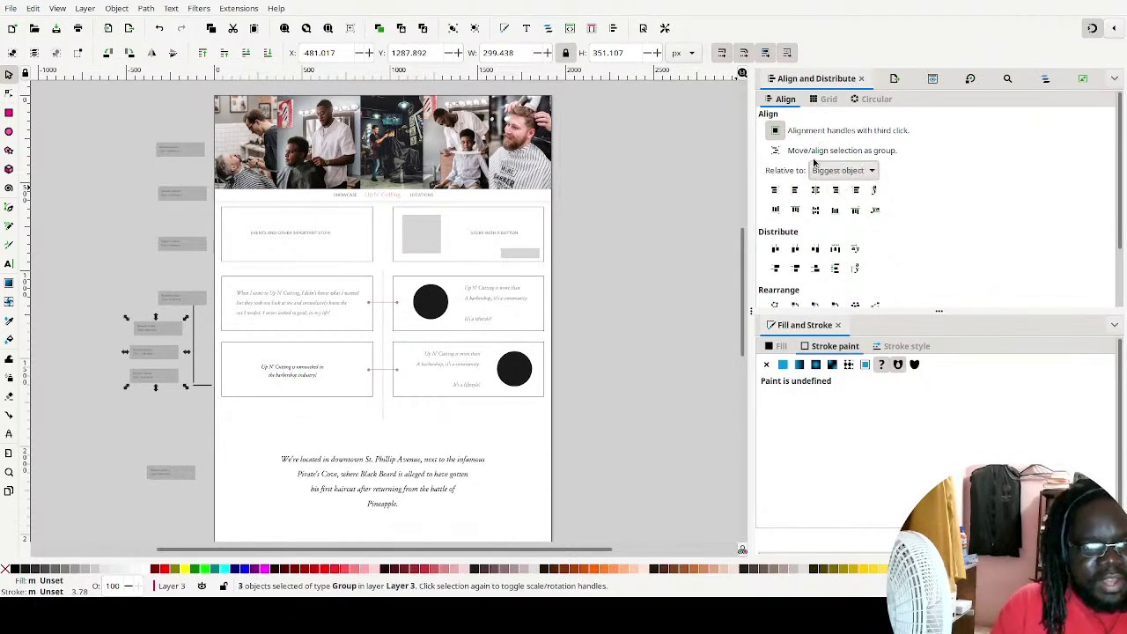
pyautogui.click(818, 189)
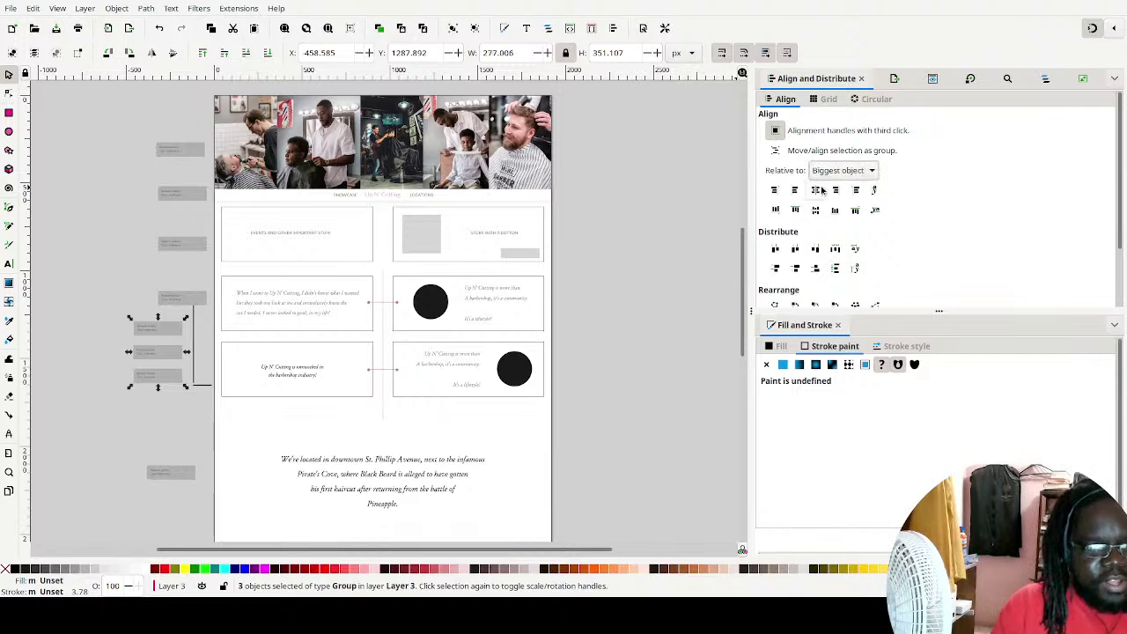
pyautogui.click(115, 313)
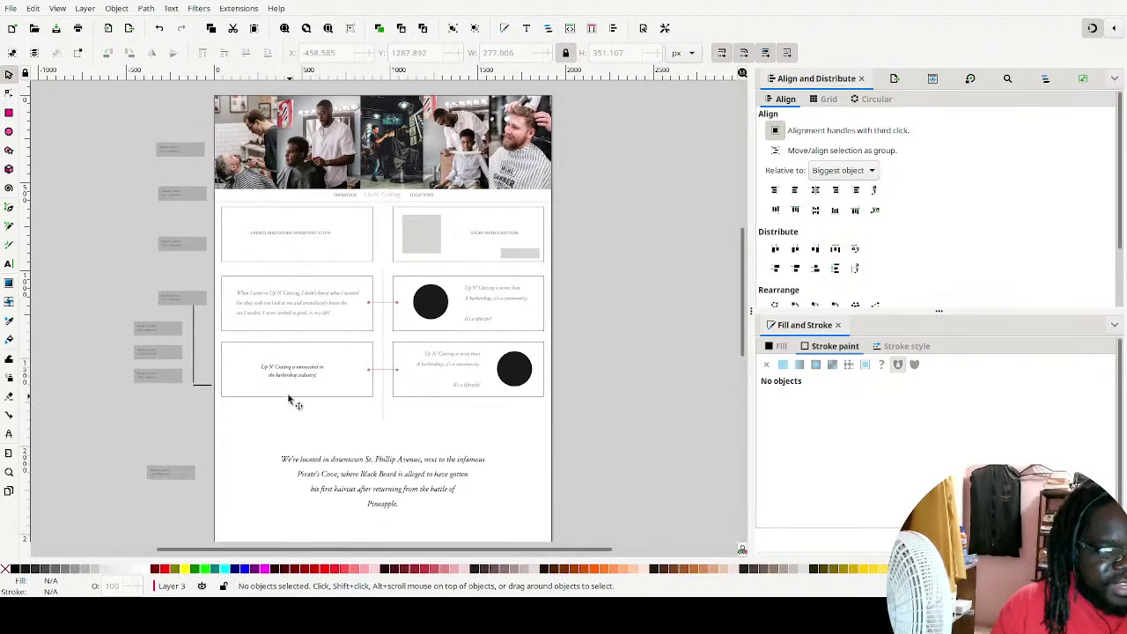
# Examine the annotation labels alongside each section of the full page
pyautogui.scroll(-5, 290, 398)
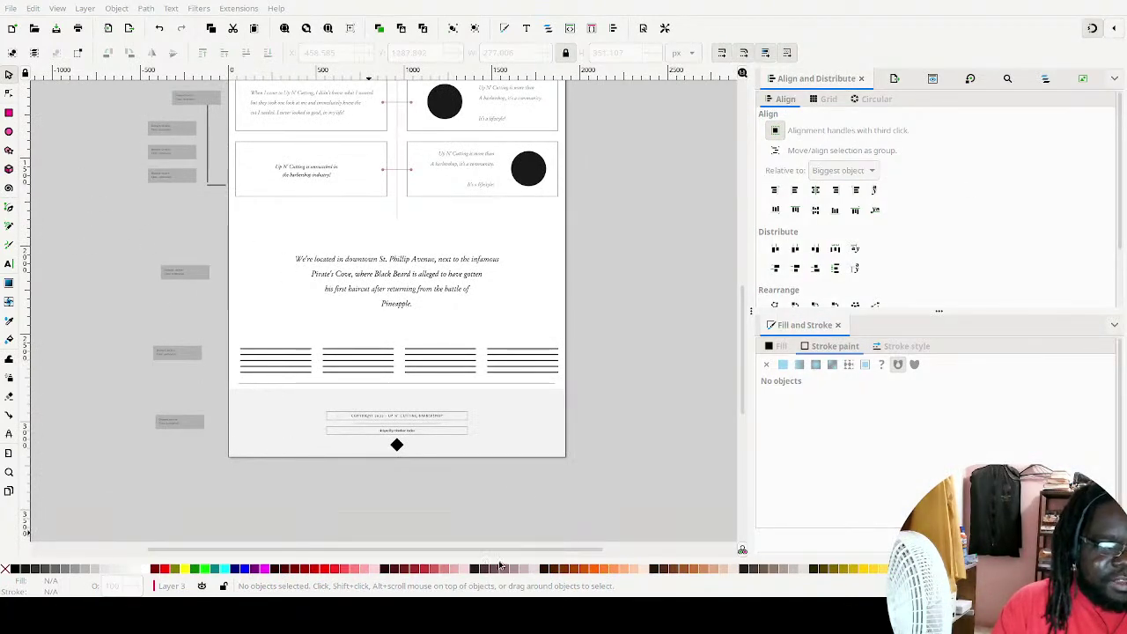
pyautogui.scroll(6, 501, 373)
pyautogui.scroll(2, 525, 455)
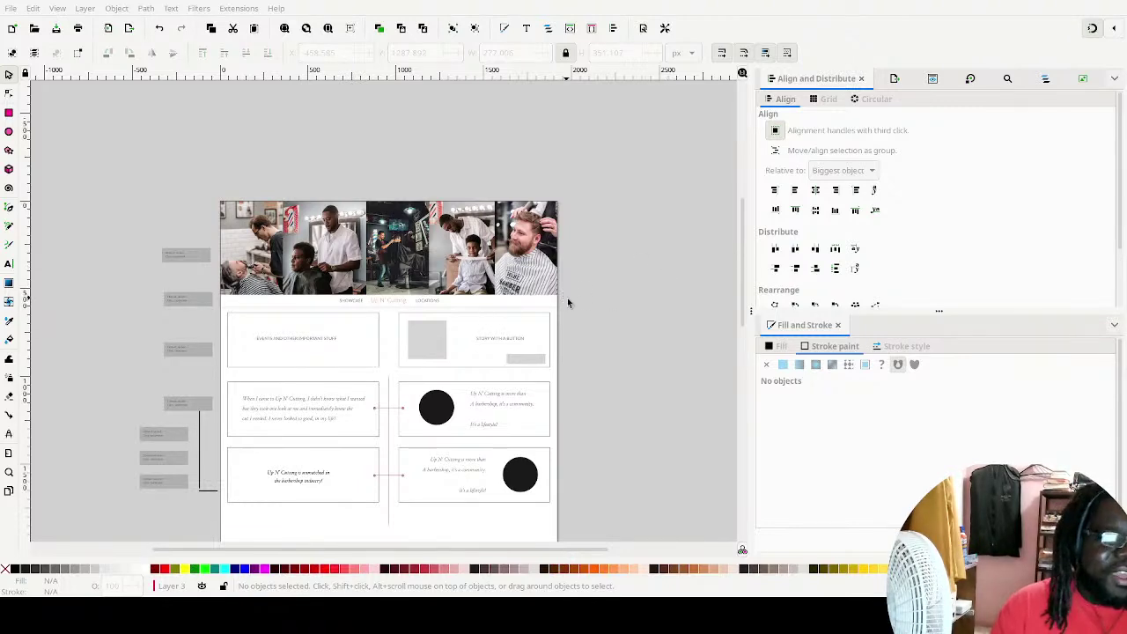
pyautogui.scroll(-5, 576, 309)
pyautogui.scroll(-4, 584, 304)
pyautogui.scroll(5, 586, 305)
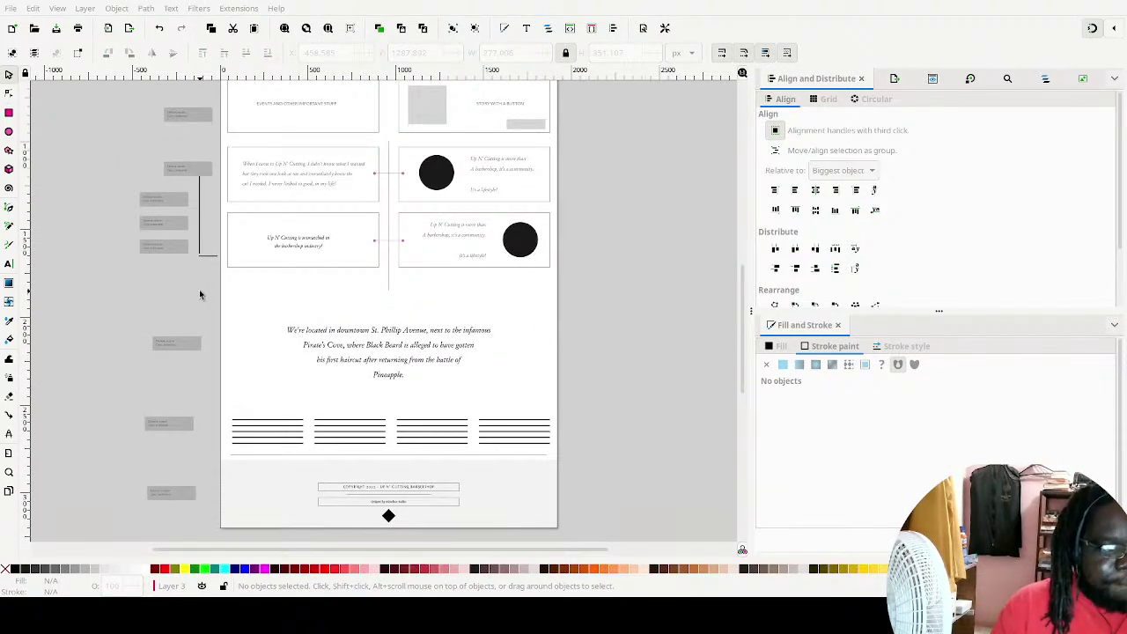
pyautogui.scroll(4, 568, 236)
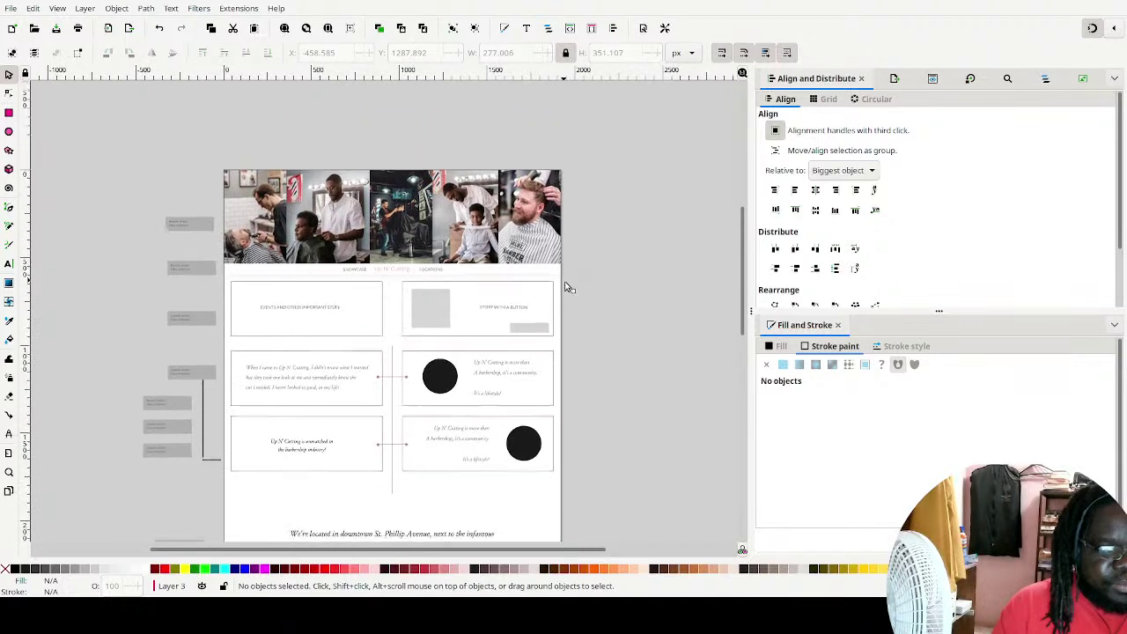
# Add a second page to the document beside the finished mockup page
pyautogui.scroll(-2, 565, 317)
pyautogui.hscroll(2, 565, 317)
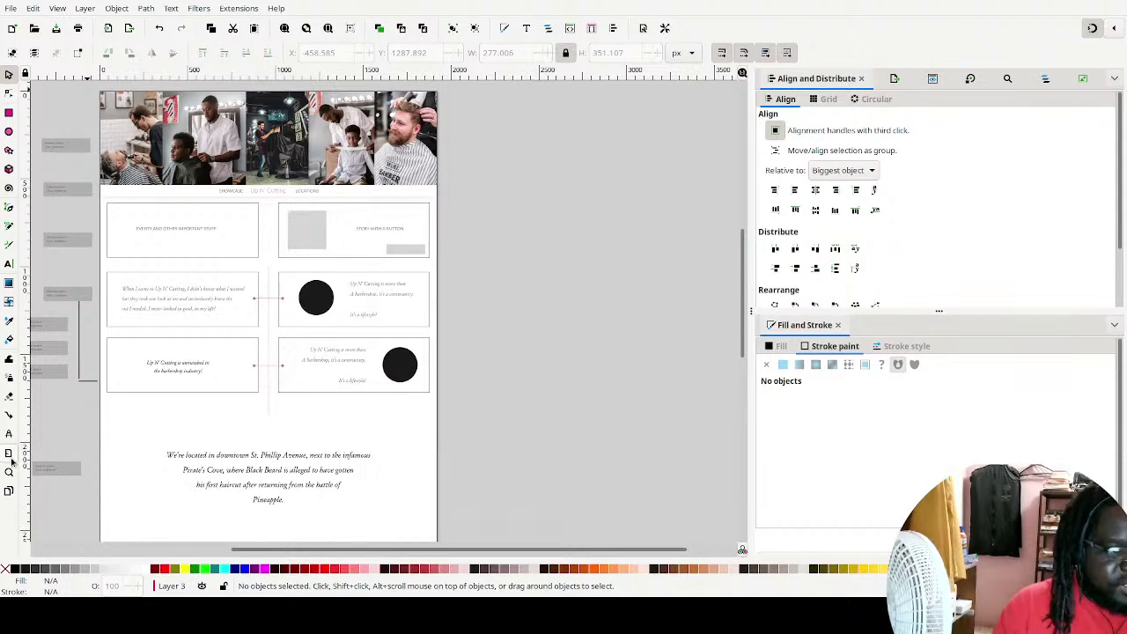
pyautogui.click(9, 491)
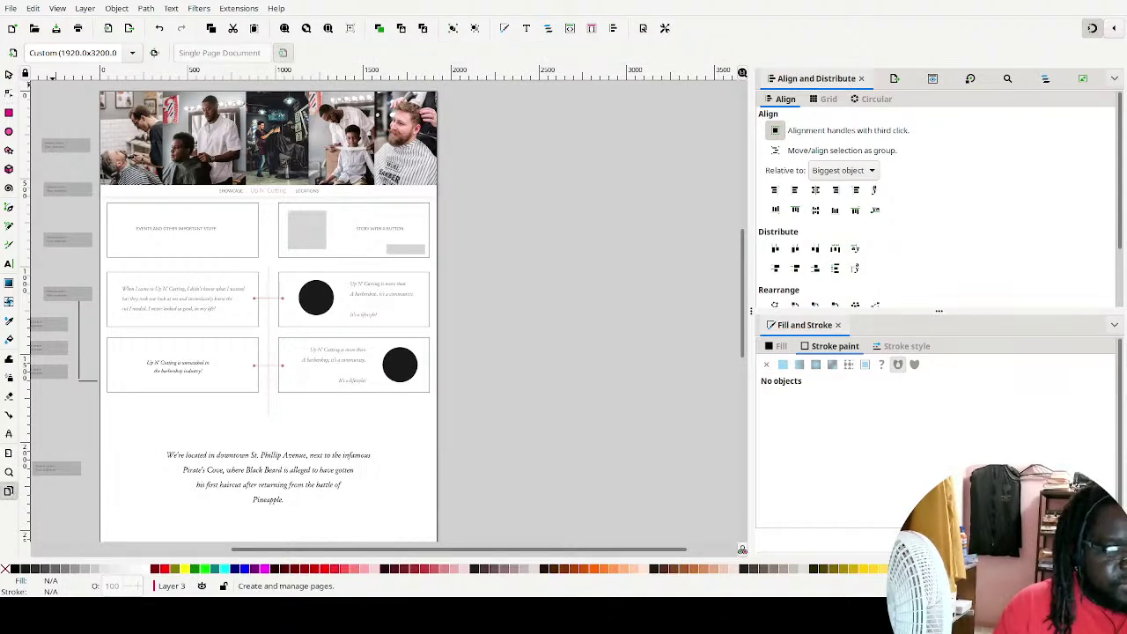
pyautogui.click(14, 54)
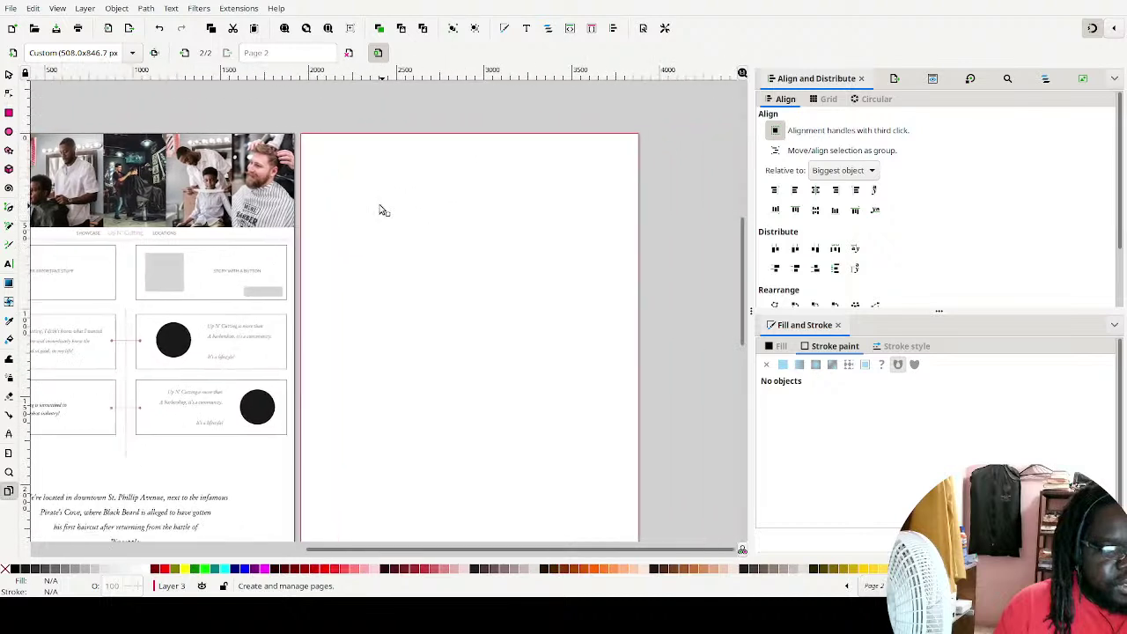
pyautogui.hscroll(-1, 464, 191)
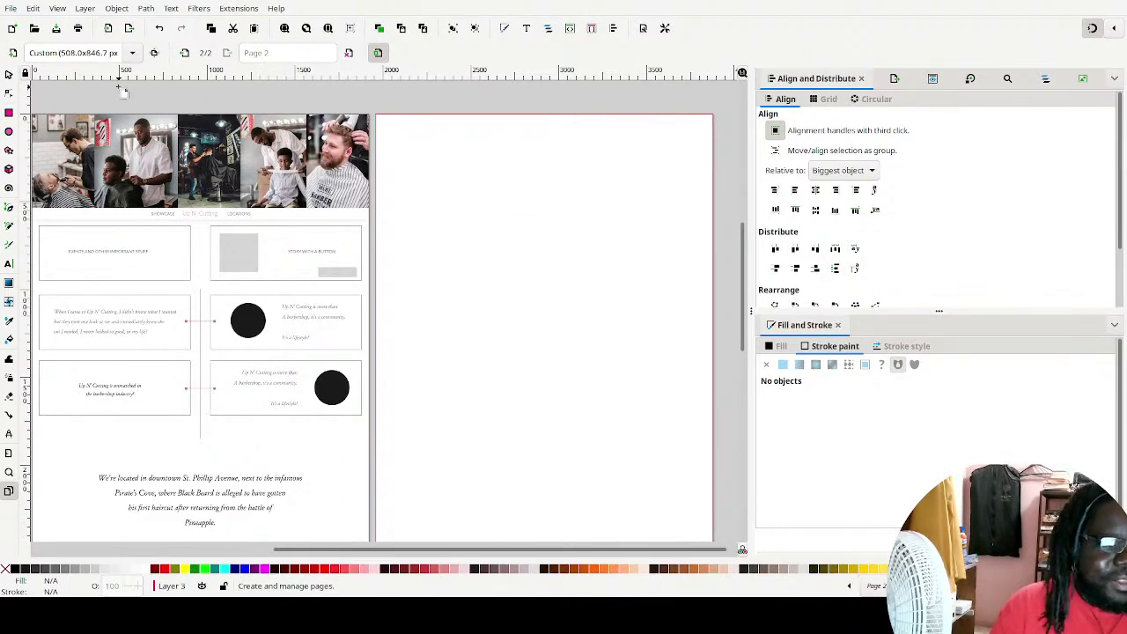
pyautogui.click(8, 74)
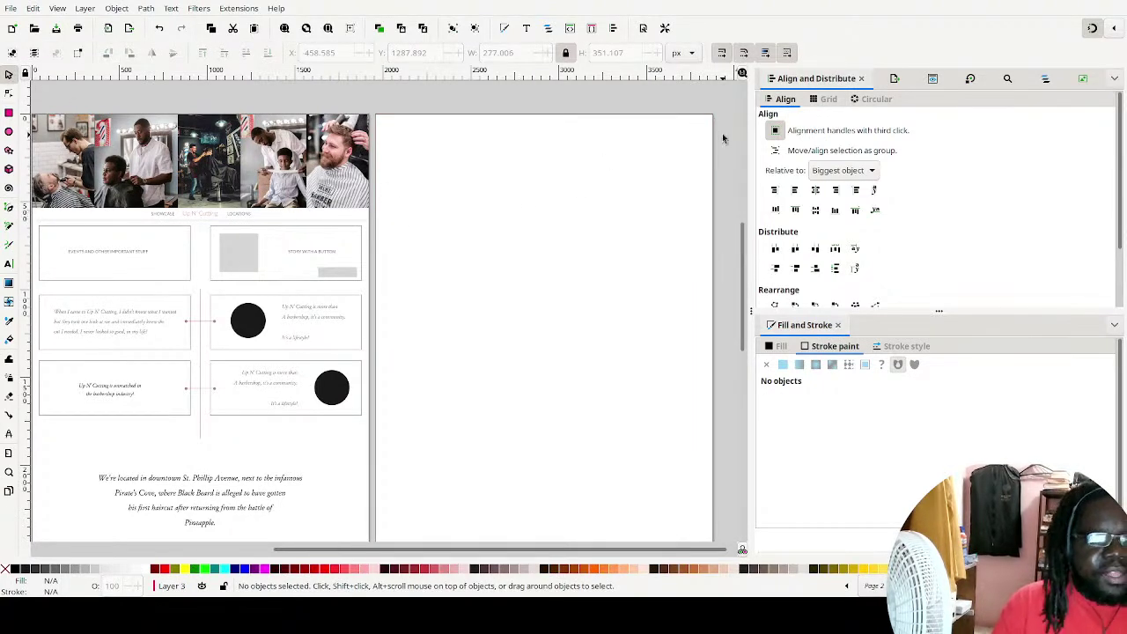
# Draw a light grey header rectangle of 1920 by 535.5 px across the upper edge of the second page
pyautogui.moveTo(729, 130); pyautogui.dragTo(685, 30)
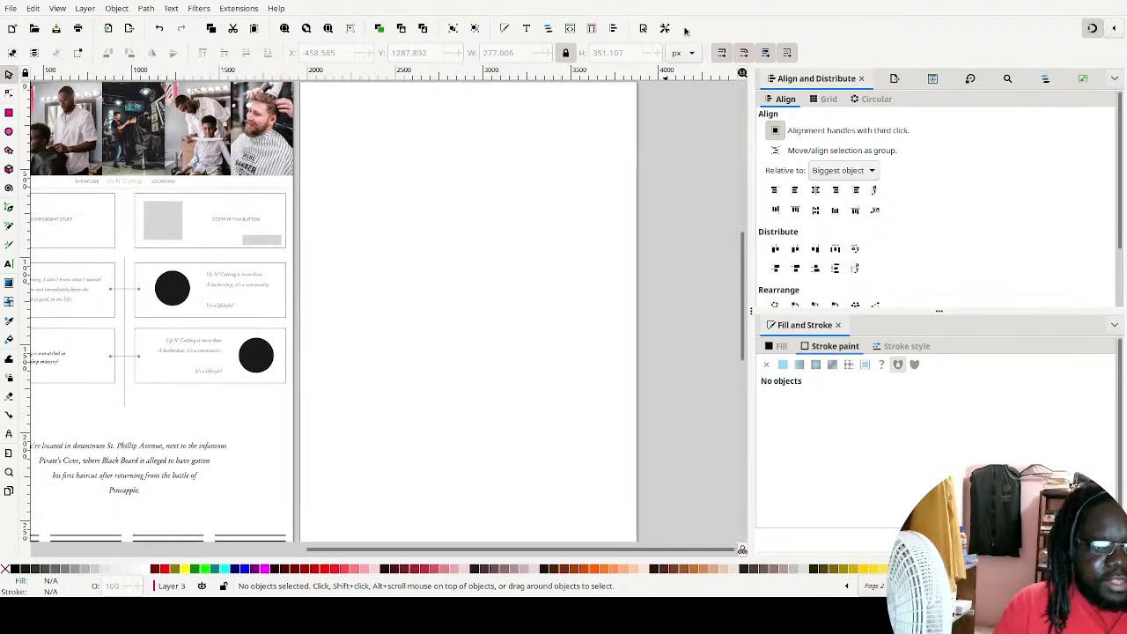
pyautogui.moveTo(419, 250); pyautogui.dragTo(402, 297)
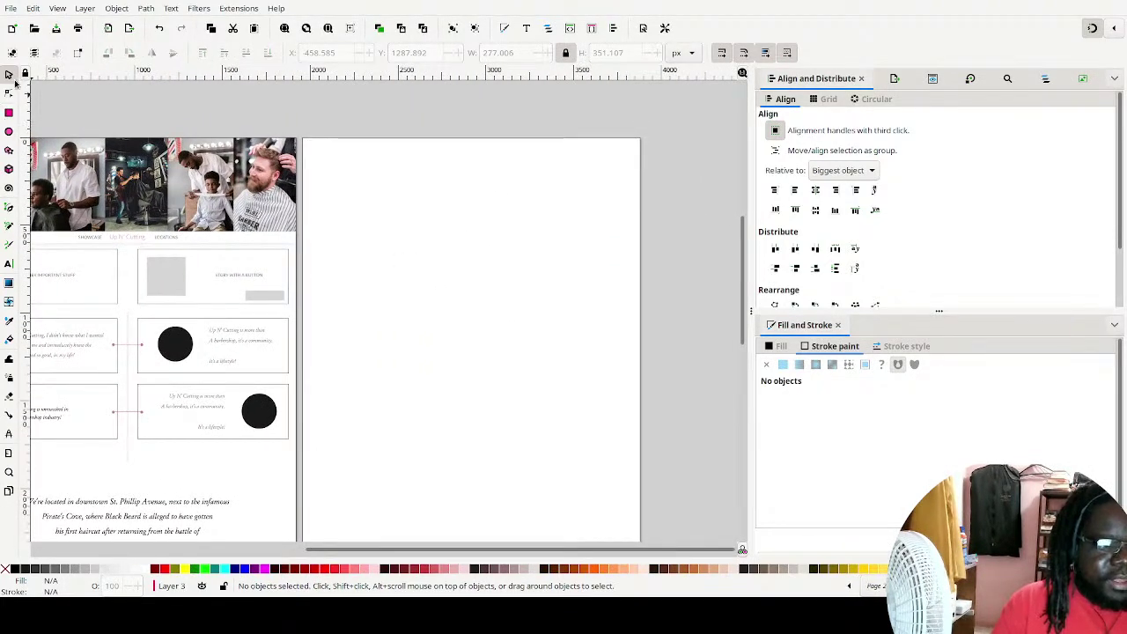
pyautogui.moveTo(232, 200); pyautogui.dragTo(343, 211)
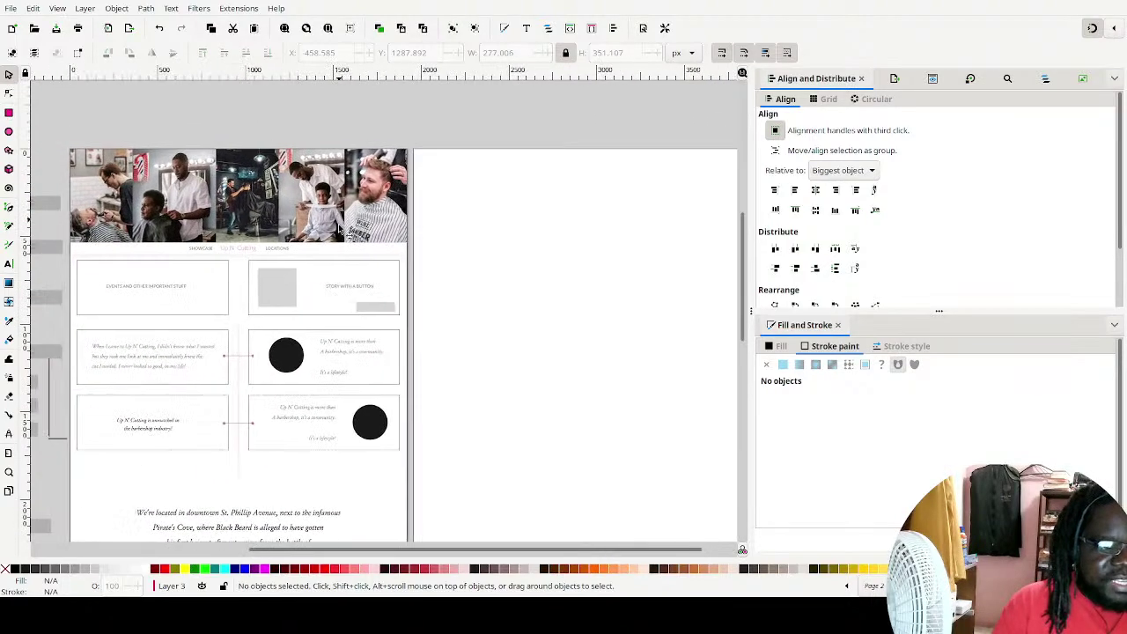
pyautogui.moveTo(331, 477); pyautogui.dragTo(290, 151)
pyautogui.moveTo(373, 287); pyautogui.dragTo(370, 491)
pyautogui.moveTo(526, 252); pyautogui.dragTo(429, 298)
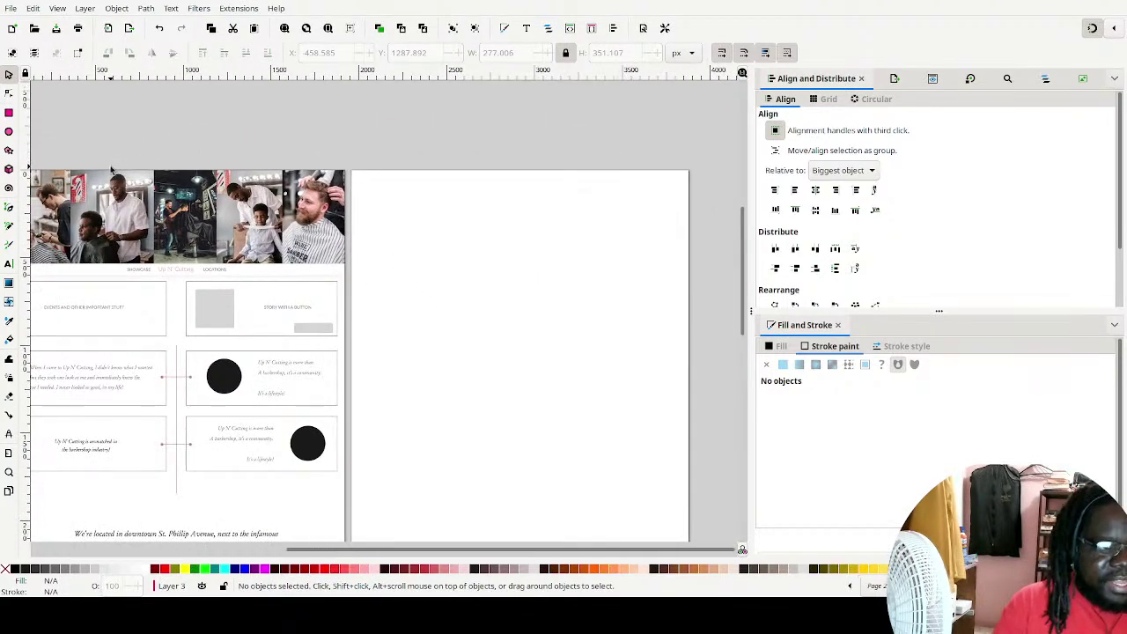
pyautogui.click(9, 112)
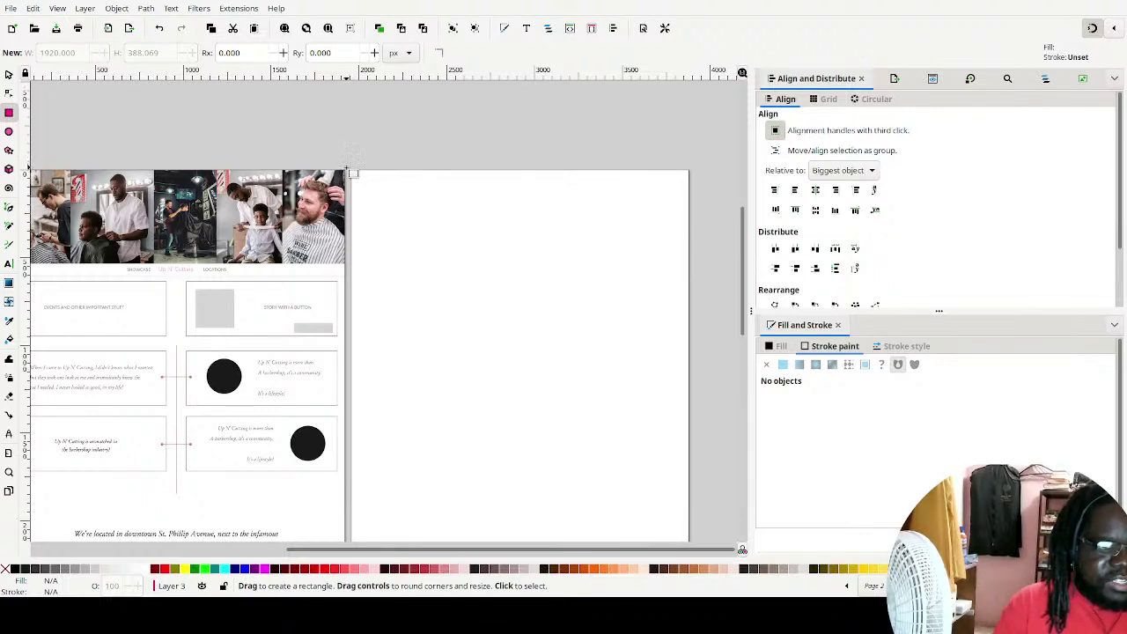
pyautogui.moveTo(352, 172); pyautogui.dragTo(689, 265)
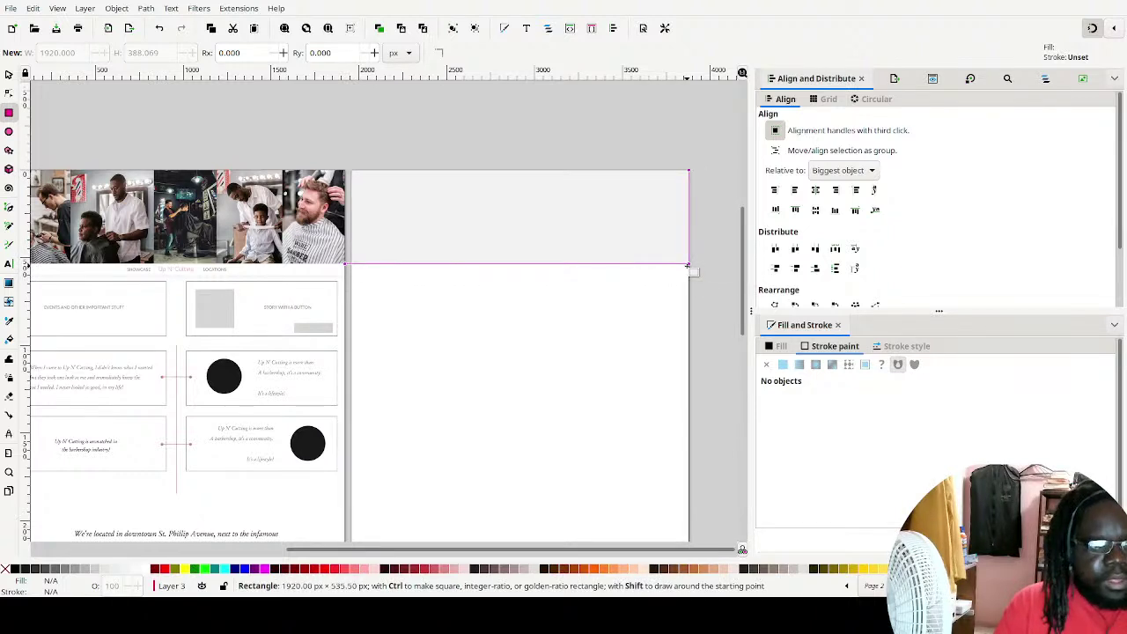
pyautogui.moveTo(689, 264); pyautogui.dragTo(689, 264)
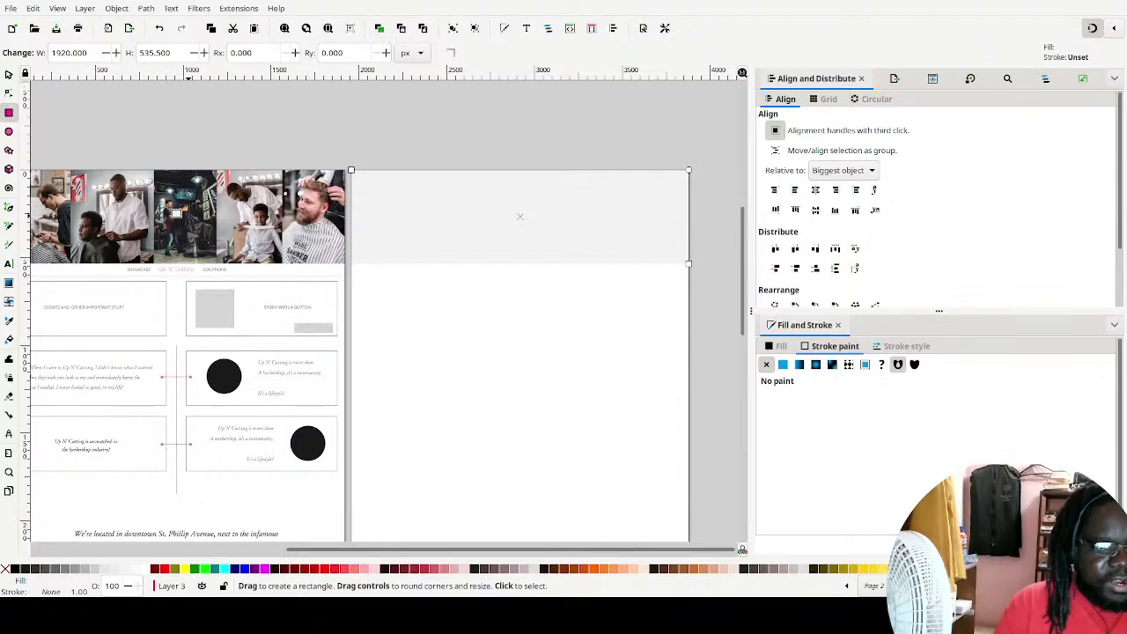
# Stretch the light grey header rectangle on the second page downward to a height of about 945 px
pyautogui.click(8, 75)
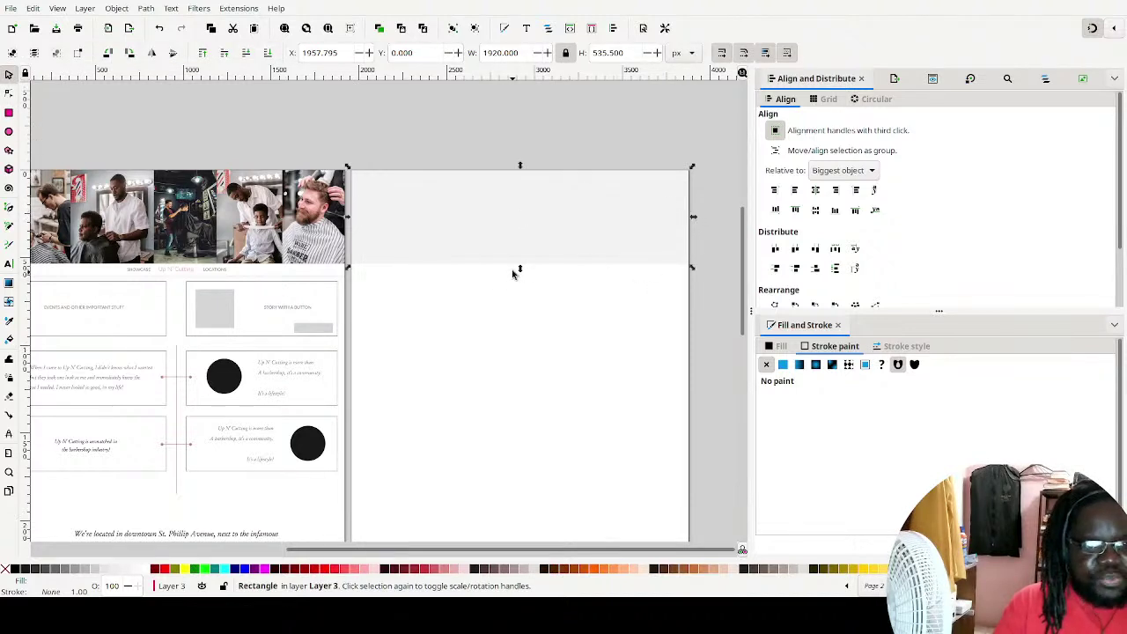
pyautogui.moveTo(519, 272); pyautogui.dragTo(531, 345)
pyautogui.click(486, 125)
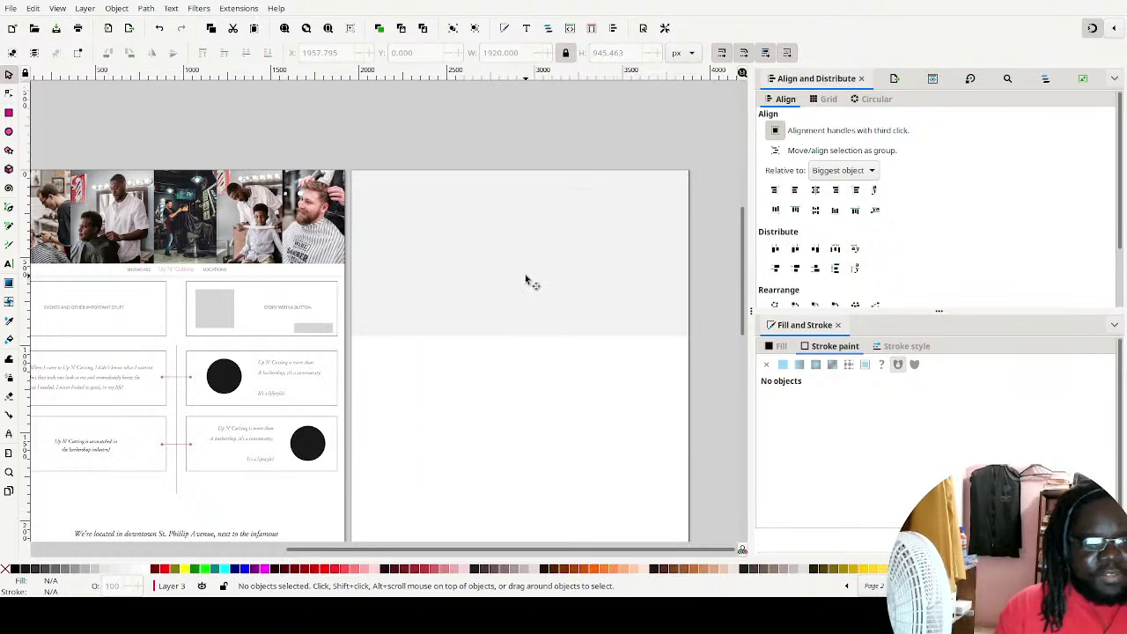
pyautogui.press('ctrl')
pyautogui.keyDown('ctrl'); pyautogui.scroll(-2, 521, 307); pyautogui.keyUp('ctrl')
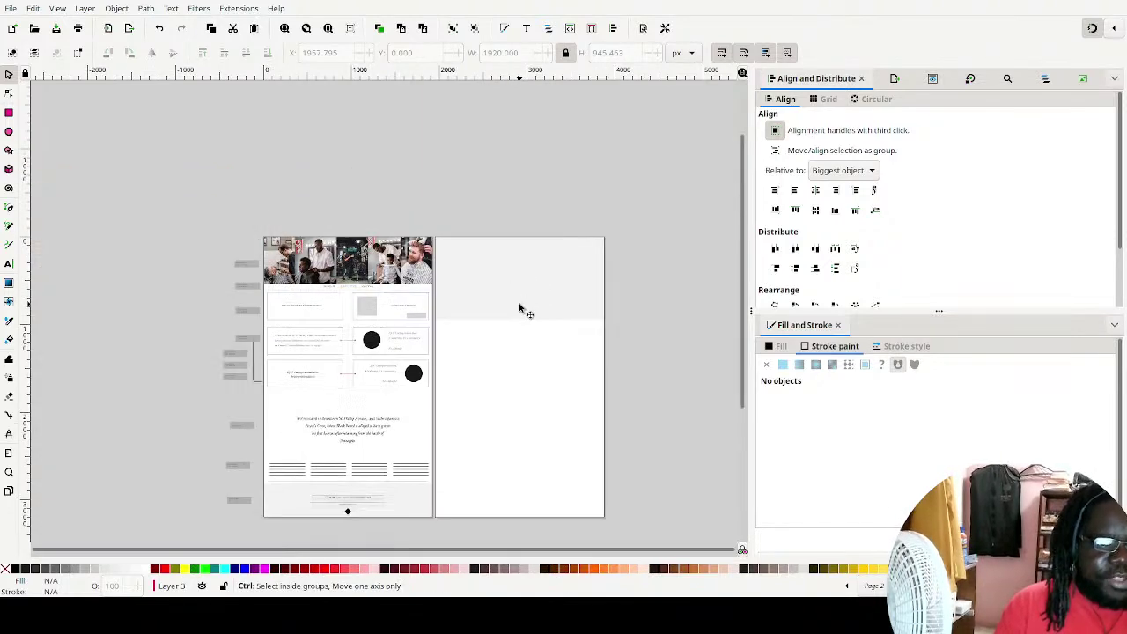
pyautogui.keyDown('ctrl'); pyautogui.scroll(1, 529, 335); pyautogui.keyUp('ctrl')
pyautogui.scroll(-3, 524, 290)
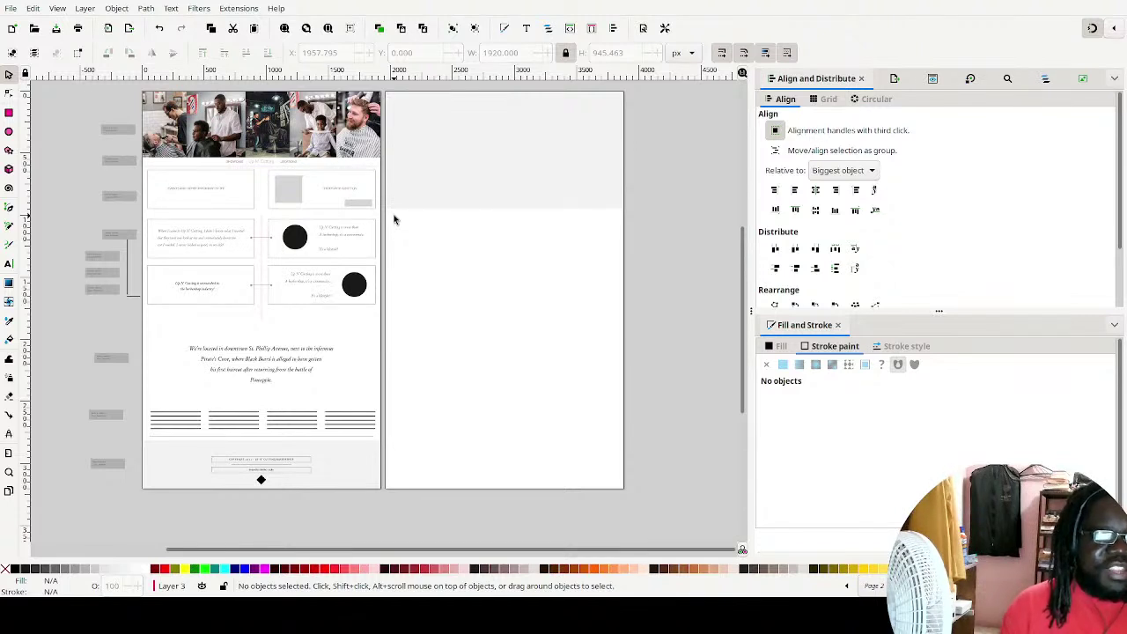
# Ungroup the large group that joins the footer with the first page's other content and annotation labels
pyautogui.moveTo(324, 507); pyautogui.dragTo(172, 449)
pyautogui.click(454, 27)
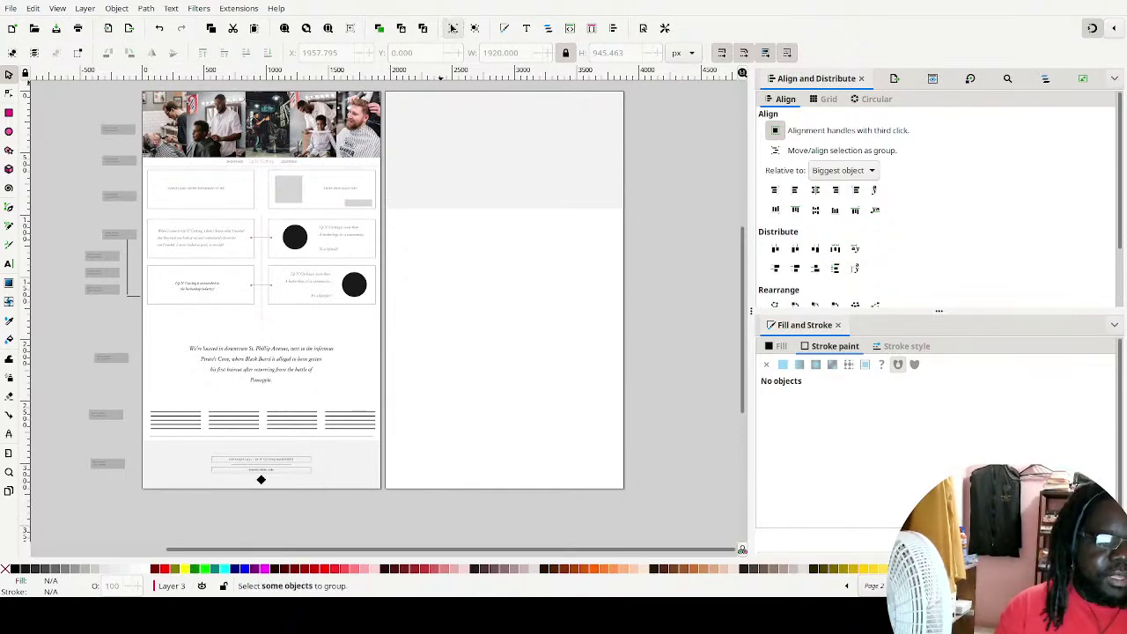
pyautogui.moveTo(350, 517); pyautogui.dragTo(188, 447)
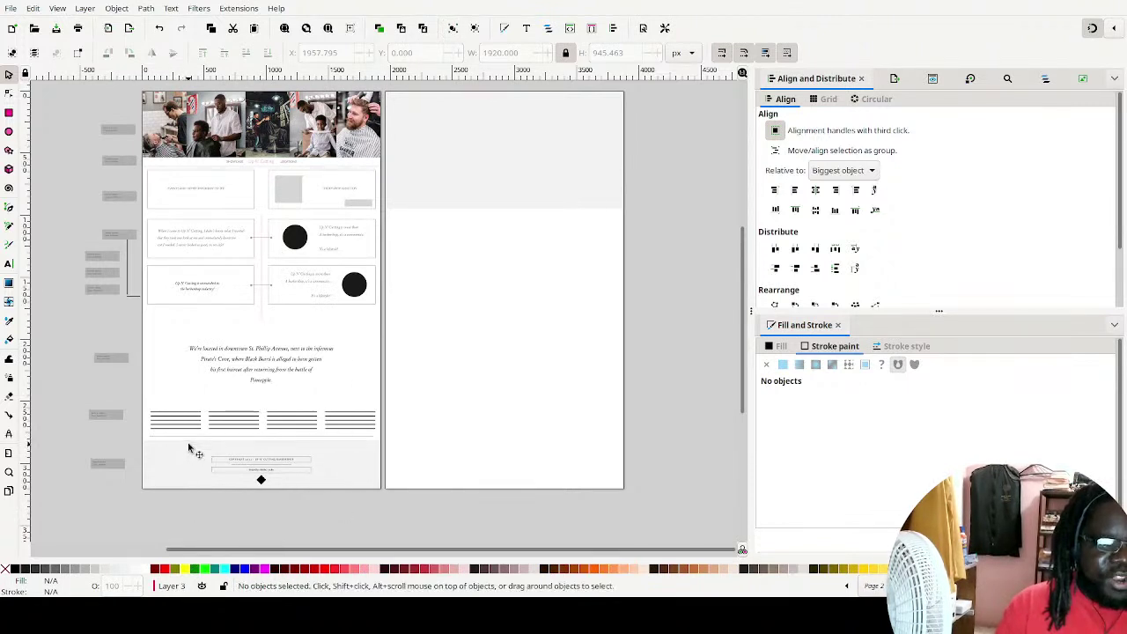
pyautogui.click(238, 468)
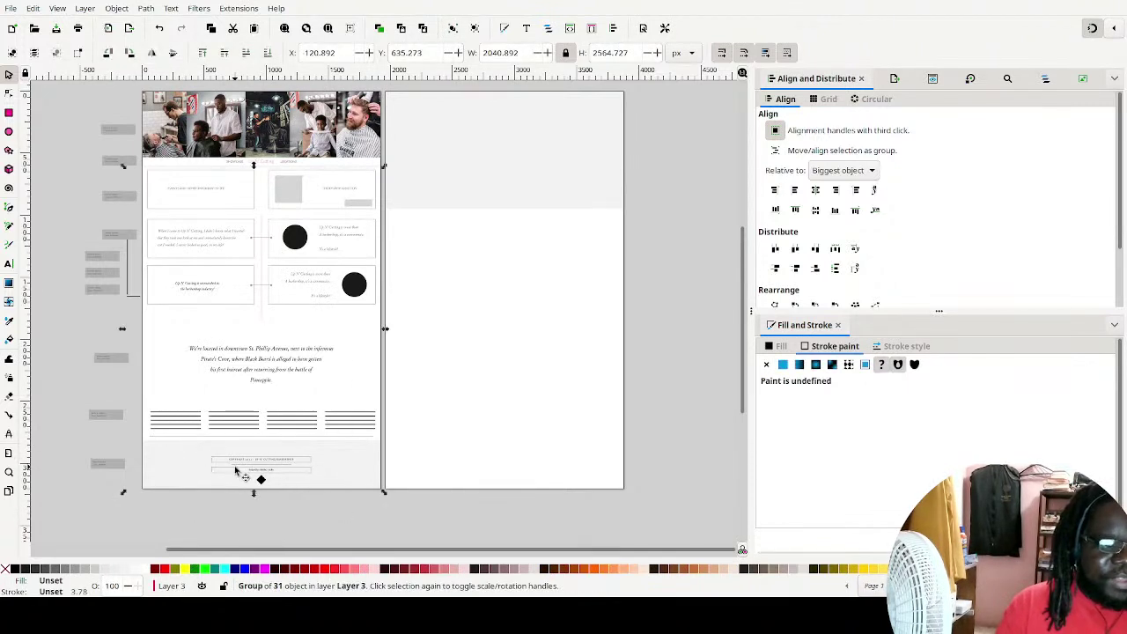
pyautogui.click(474, 27)
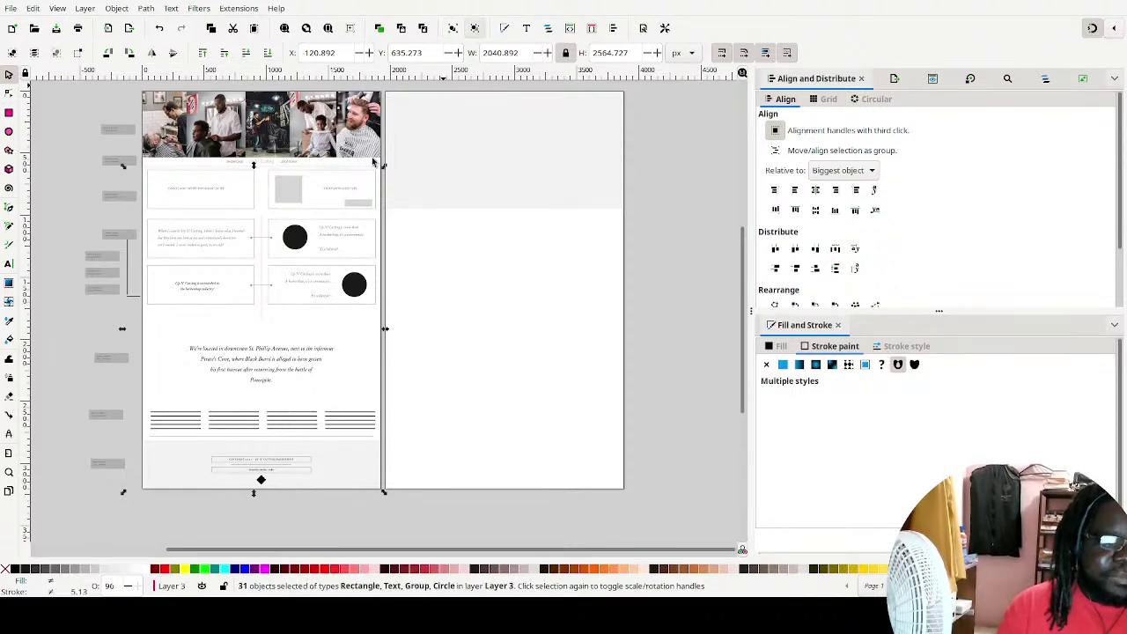
# Group the footer's copyright line, designer credit, divider and diamond, and move them up to about Y 2888 px
pyautogui.scroll(1, 292, 496)
pyautogui.hscroll(-3, 292, 497)
pyautogui.scroll(-2, 364, 428)
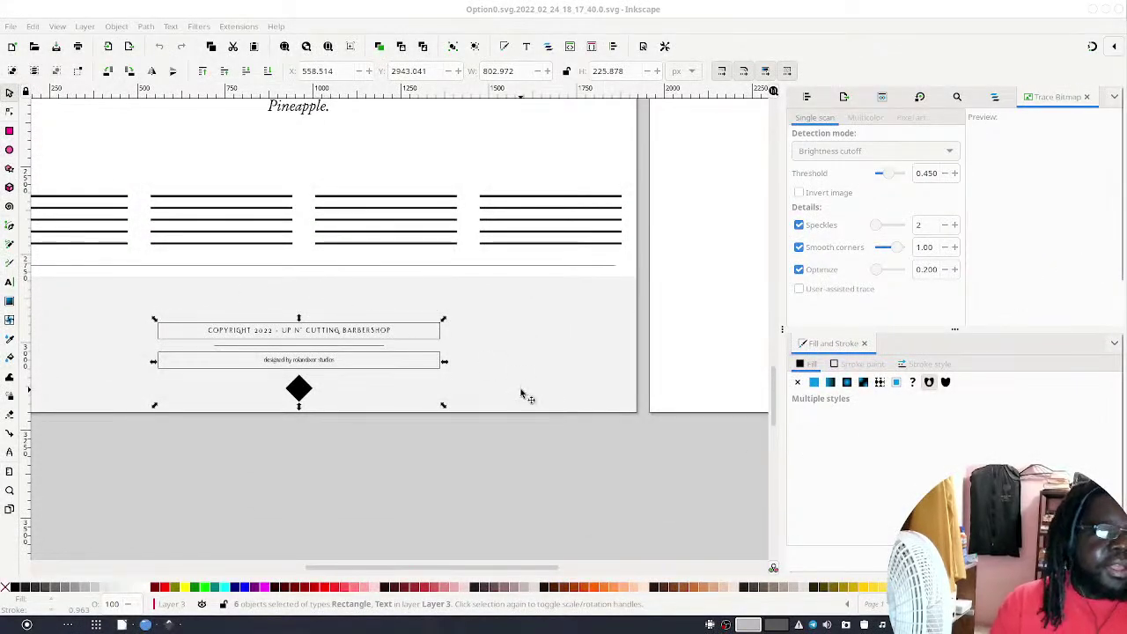
pyautogui.click(460, 45)
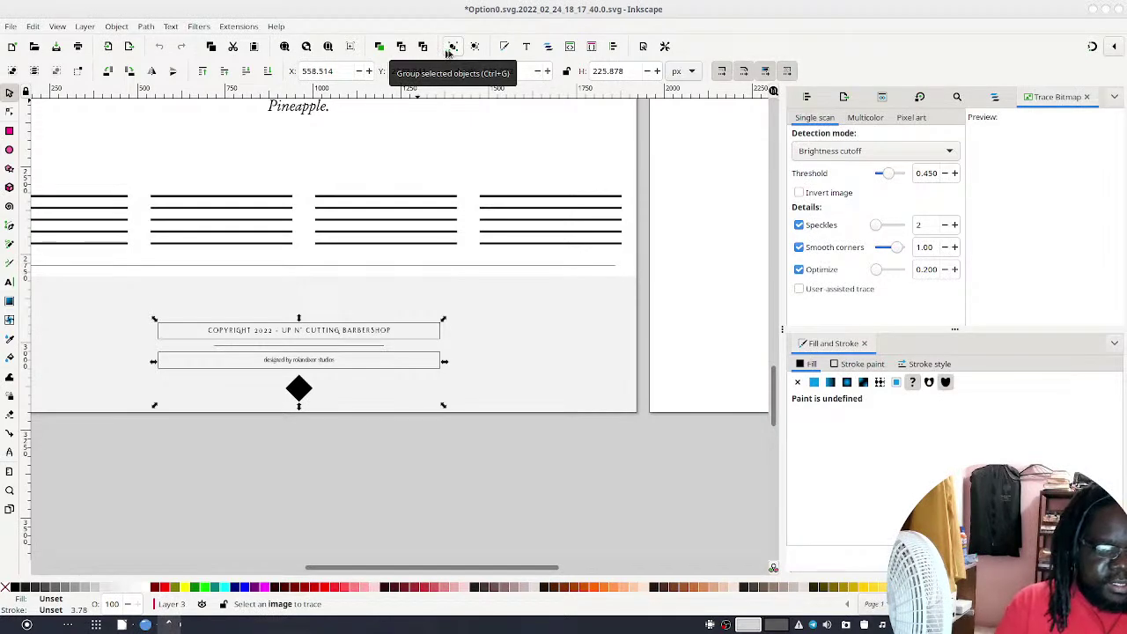
pyautogui.moveTo(325, 367)
pyautogui.mouseDown()
pyautogui.moveTo(314, 329)
pyautogui.moveTo(333, 355)
pyautogui.mouseUp()
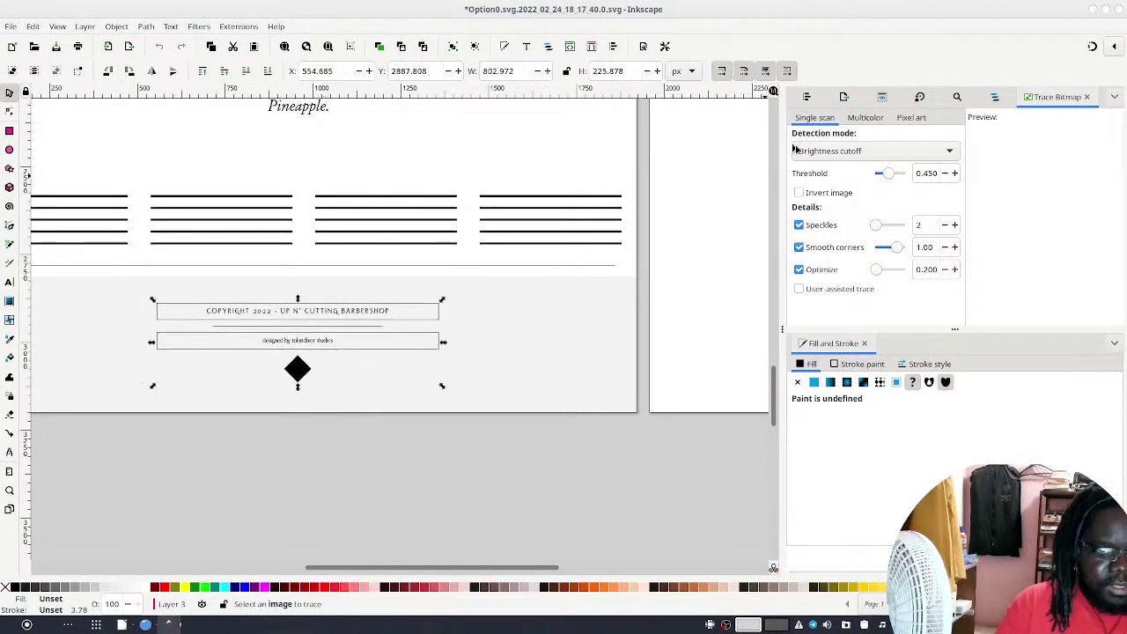
# Center the footer group horizontally relative to the page
pyautogui.click(815, 100)
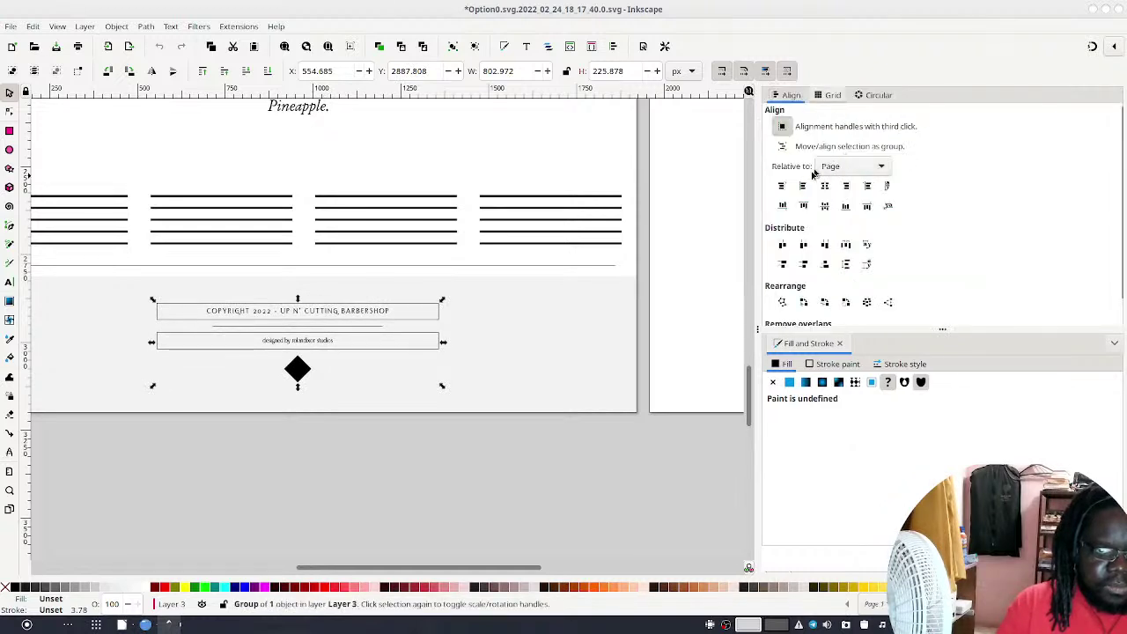
pyautogui.click(825, 185)
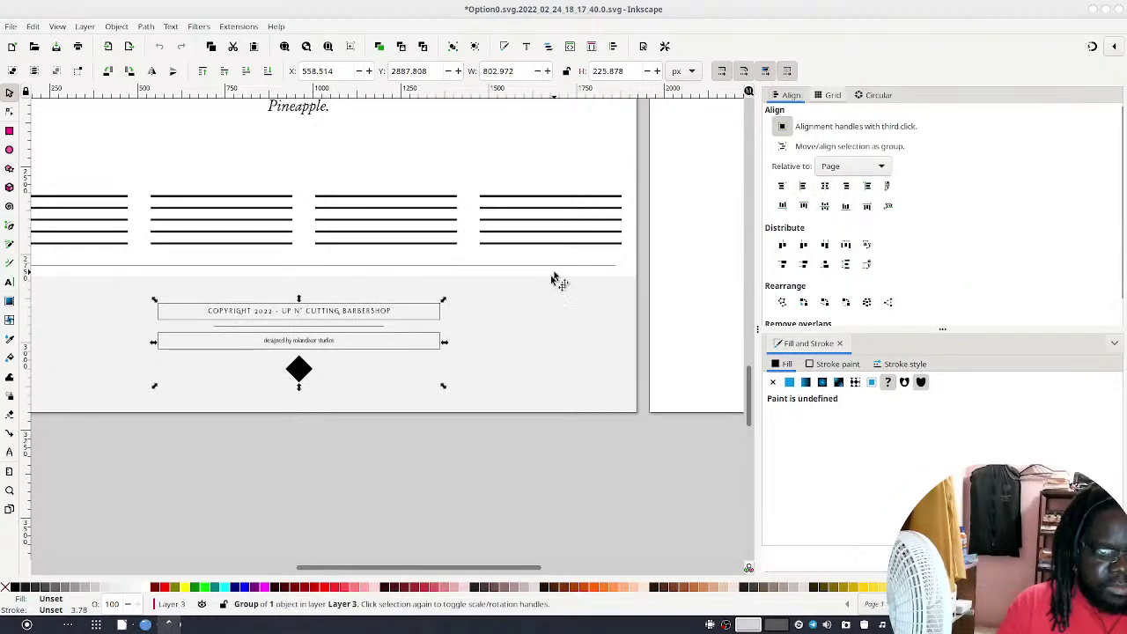
pyautogui.click(642, 447)
# Examine the finished first page alongside the second page's header block
pyautogui.scroll(-2, 596, 280)
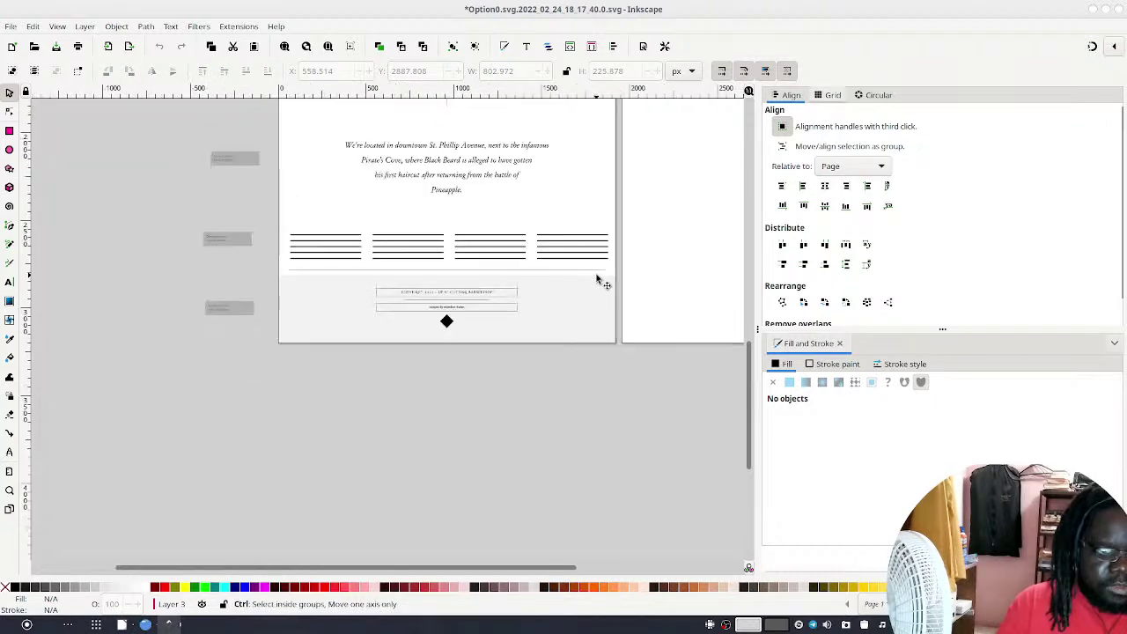
pyautogui.moveTo(684, 208); pyautogui.dragTo(446, 420)
pyautogui.moveTo(493, 289); pyautogui.dragTo(432, 423)
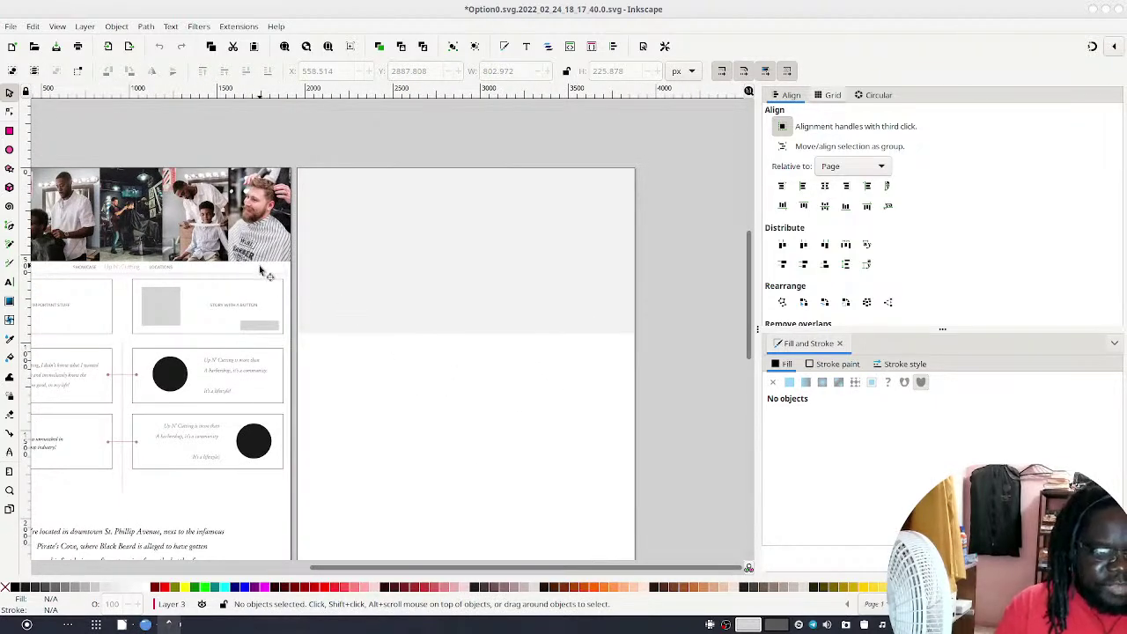
pyautogui.scroll(-3, 314, 252)
pyautogui.hscroll(-3, 314, 252)
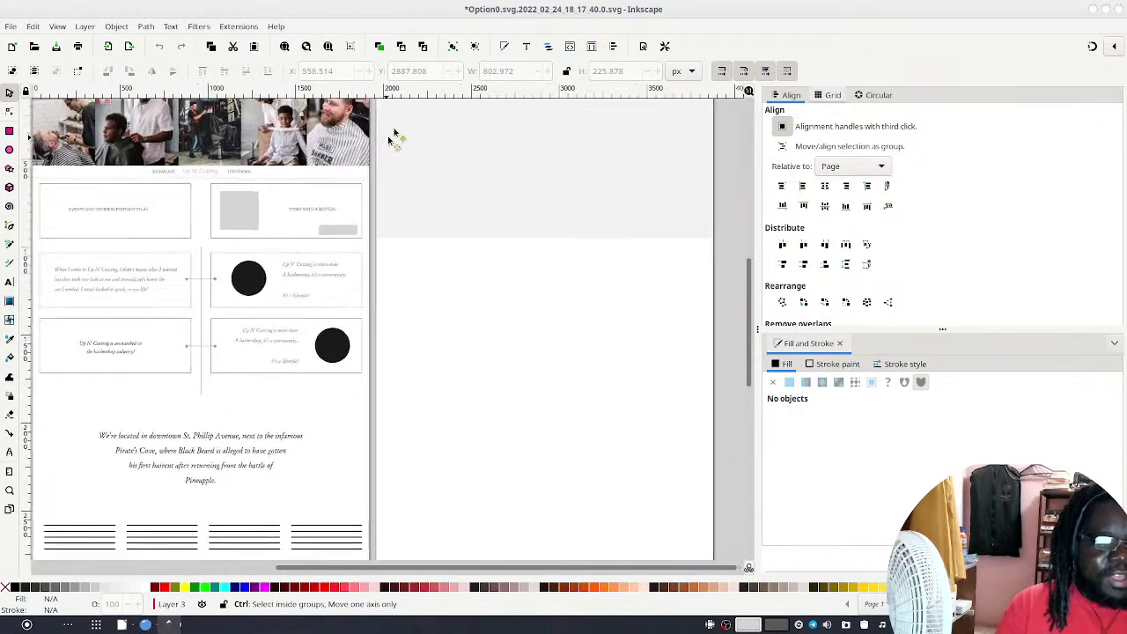
pyautogui.scroll(-2, 390, 144)
pyautogui.scroll(-5, 498, 192)
pyautogui.scroll(4, 495, 189)
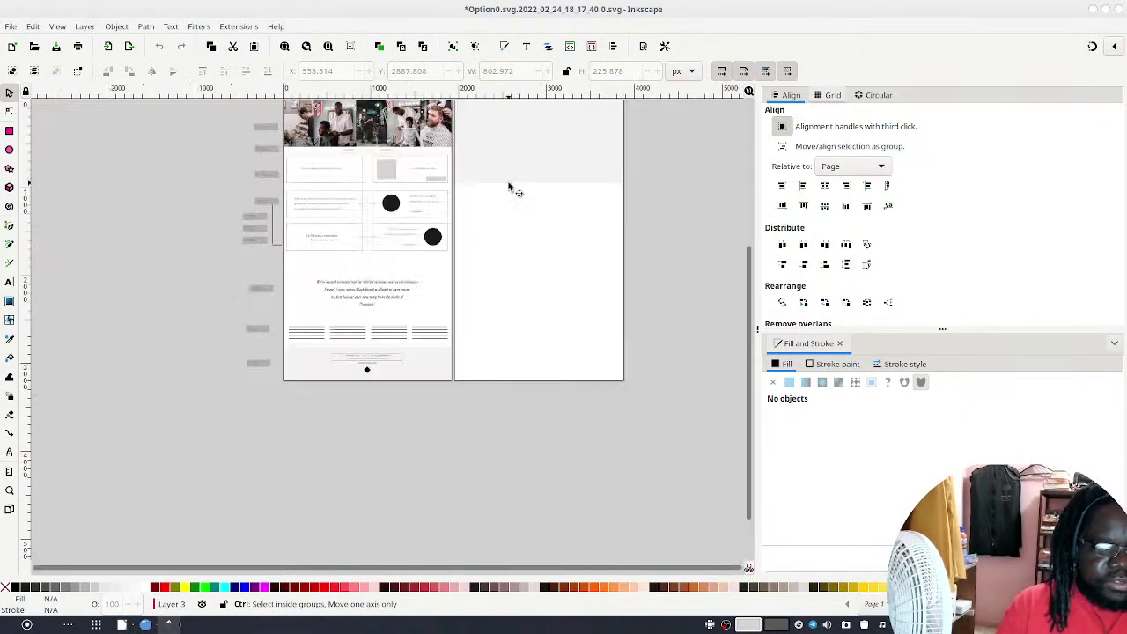
pyautogui.scroll(-2, 515, 180)
pyautogui.moveTo(526, 168); pyautogui.dragTo(470, 264)
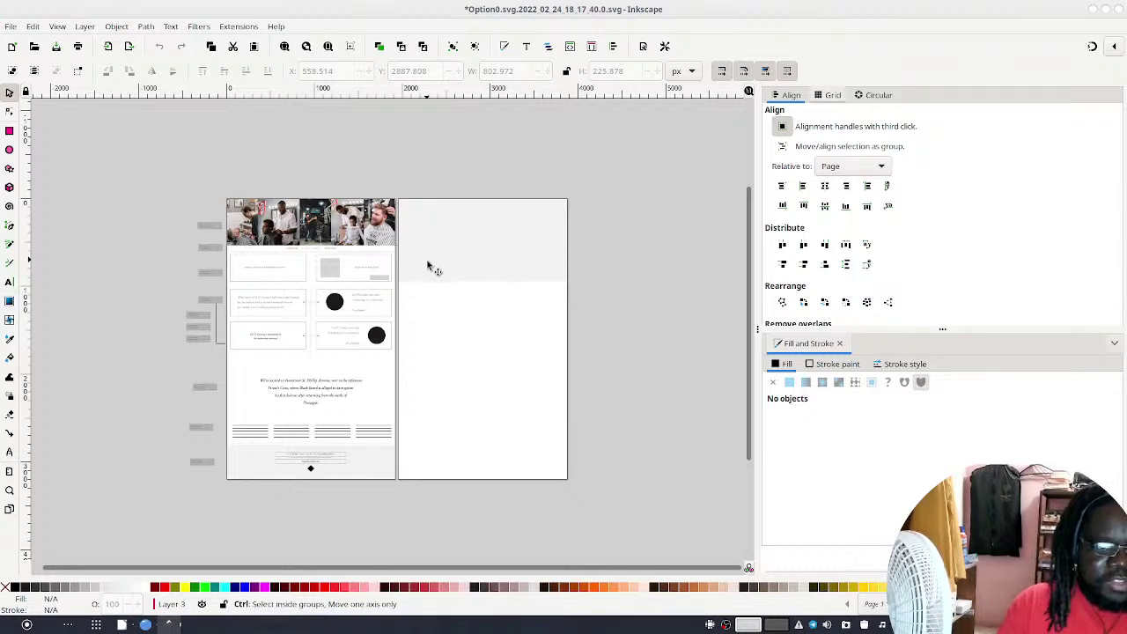
# Place a copy of the first page's header photo collage over the second page's grey header rectangle
pyautogui.keyDown('ctrl'); pyautogui.scroll(2, 428, 262); pyautogui.keyUp('ctrl')
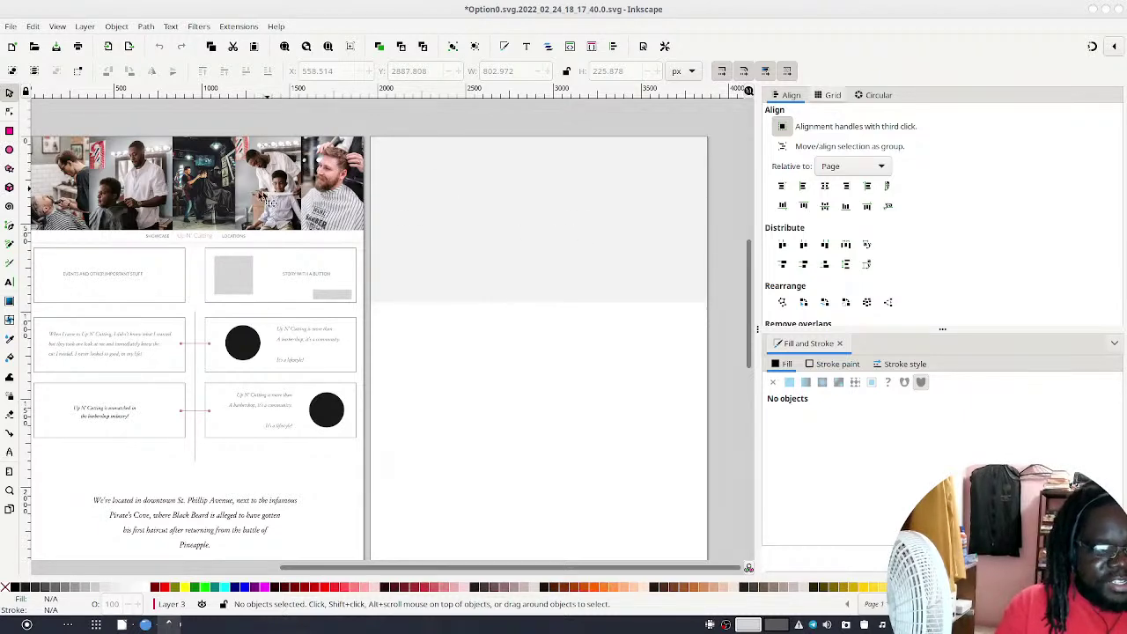
pyautogui.moveTo(191, 198); pyautogui.dragTo(334, 216)
pyautogui.scroll(2, 443, 192)
pyautogui.hscroll(3, 443, 191)
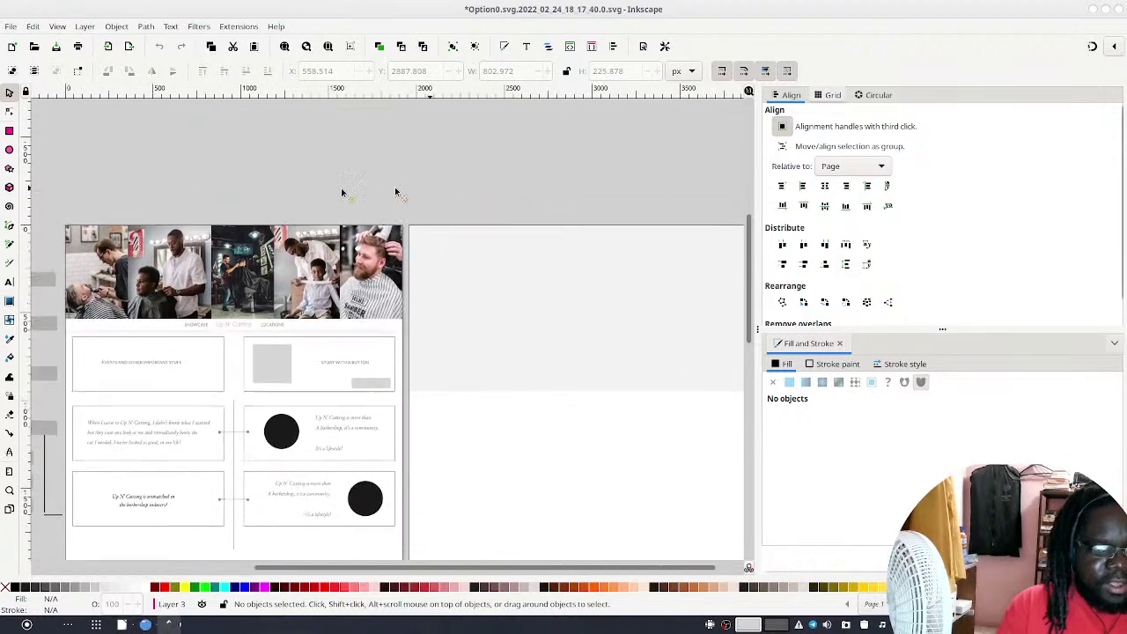
pyautogui.hscroll(1, 438, 177)
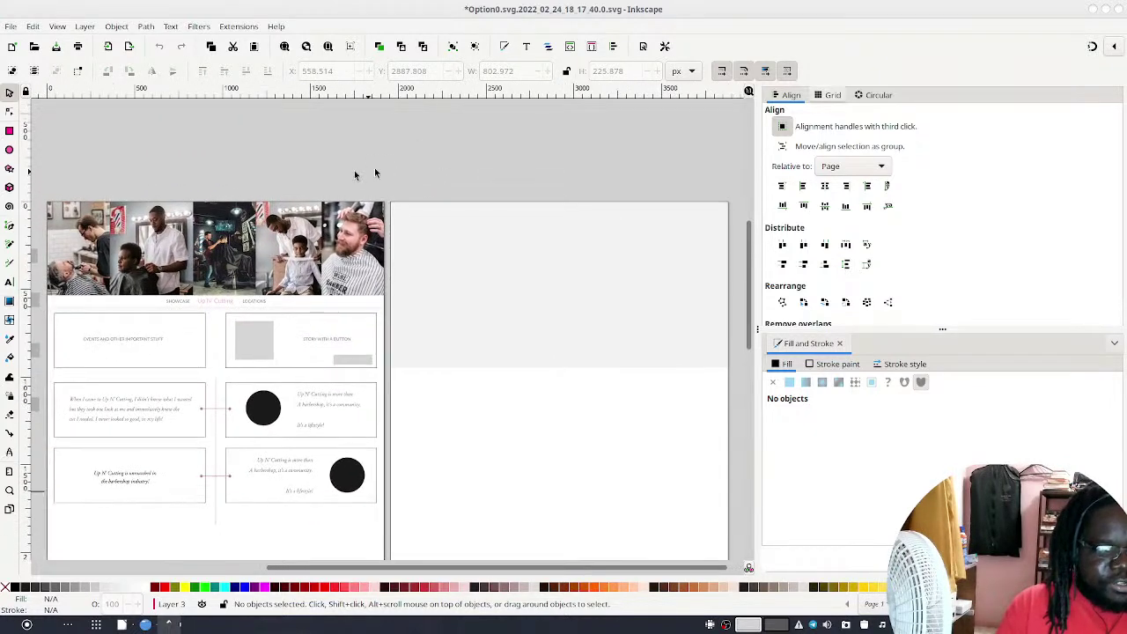
pyautogui.click(356, 255)
pyautogui.moveTo(331, 265); pyautogui.dragTo(665, 311)
pyautogui.hscroll(3, 665, 312)
# Pull the photo of the barber standing behind the boy out of the copied collage and delete the collage's remaining objects
pyautogui.doubleClick(534, 309)
pyautogui.click(537, 302)
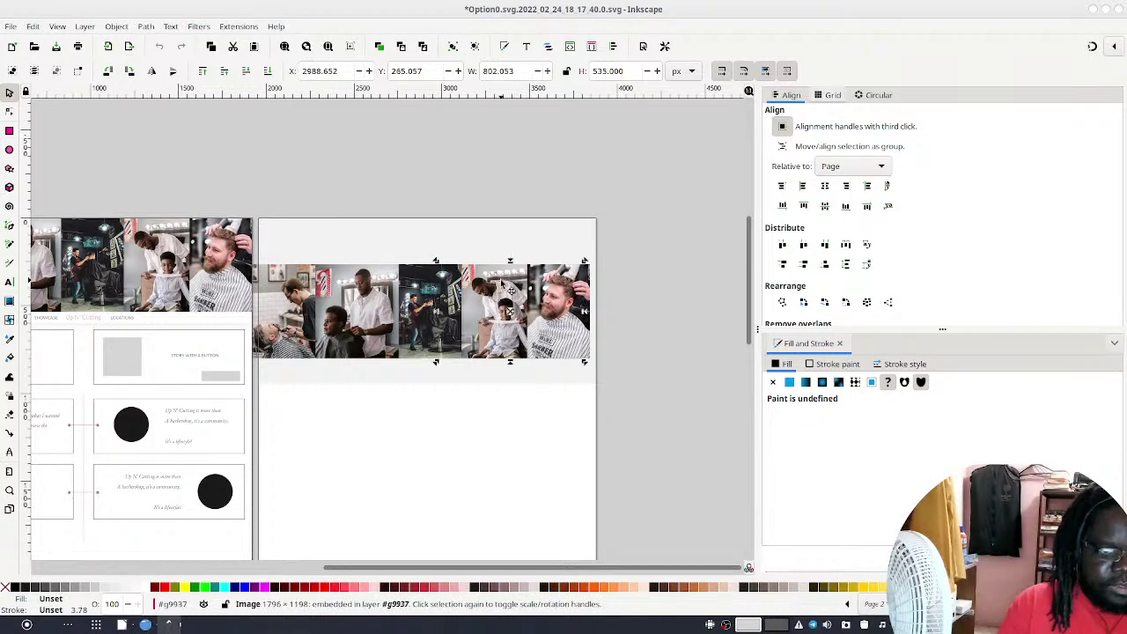
pyautogui.moveTo(499, 303); pyautogui.dragTo(539, 410)
pyautogui.click(414, 289)
pyautogui.moveTo(642, 208); pyautogui.dragTo(189, 385)
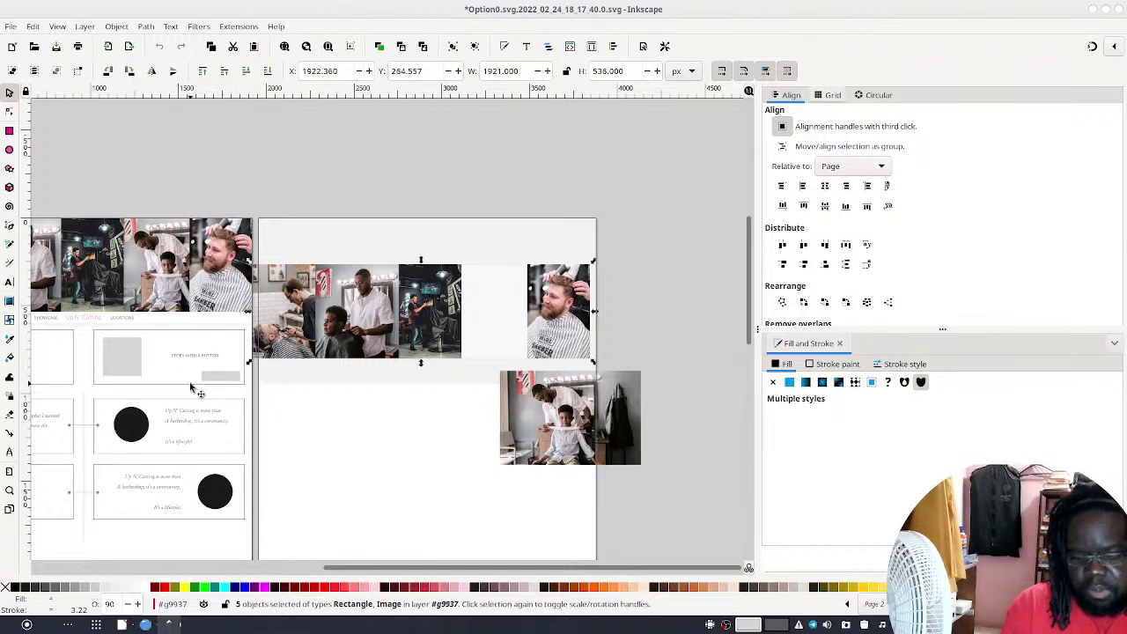
pyautogui.press('Delete')
# Enlarge the barber and boy photo proportionally to about 2107 by 1405 px and place it over the second page's header
pyautogui.moveTo(541, 414); pyautogui.dragTo(295, 254)
pyautogui.moveTo(399, 309); pyautogui.dragTo(454, 305)
pyautogui.press('Escape')
pyautogui.click(567, 71)
pyautogui.moveTo(400, 313); pyautogui.dragTo(604, 421)
pyautogui.moveTo(425, 306); pyautogui.dragTo(454, 292)
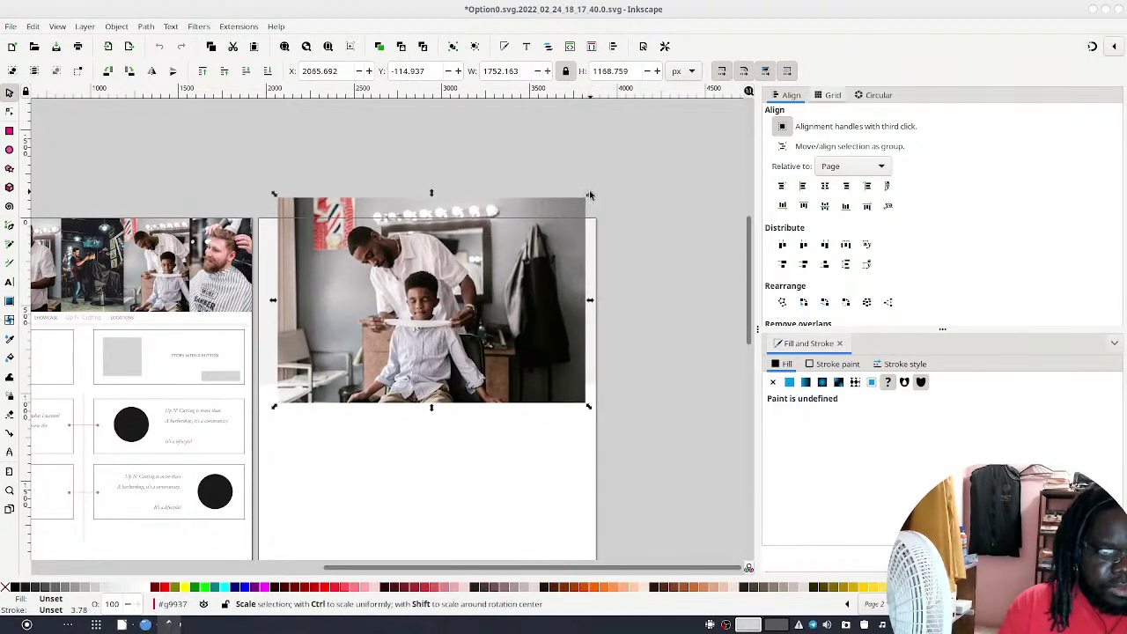
pyautogui.moveTo(592, 193); pyautogui.dragTo(652, 157)
pyautogui.moveTo(540, 244); pyautogui.dragTo(499, 275)
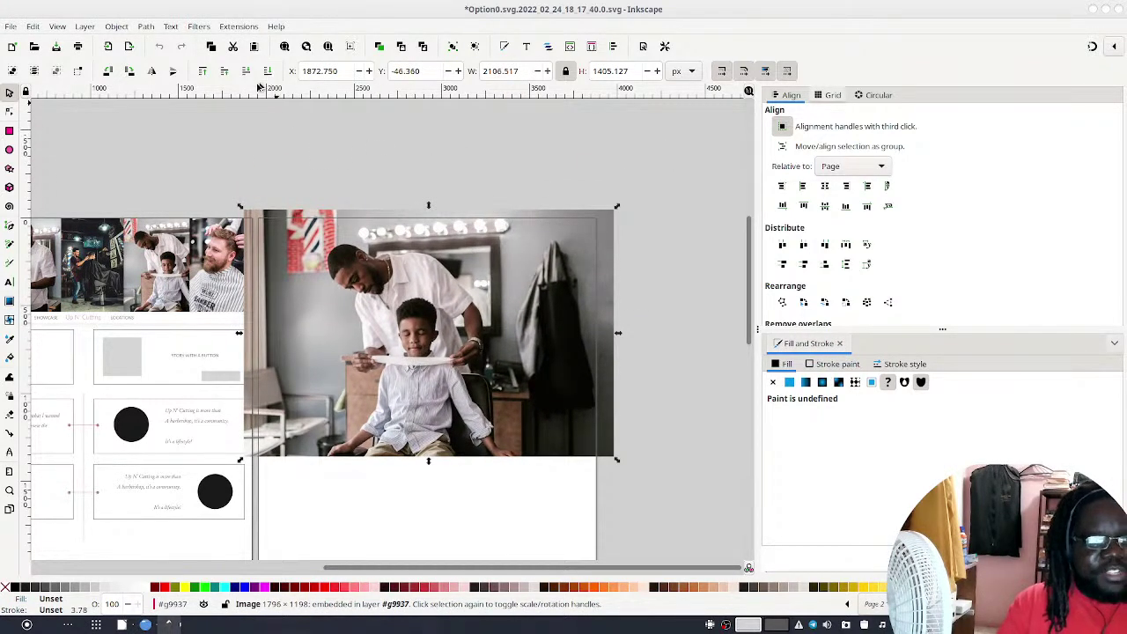
pyautogui.doubleClick(362, 15)
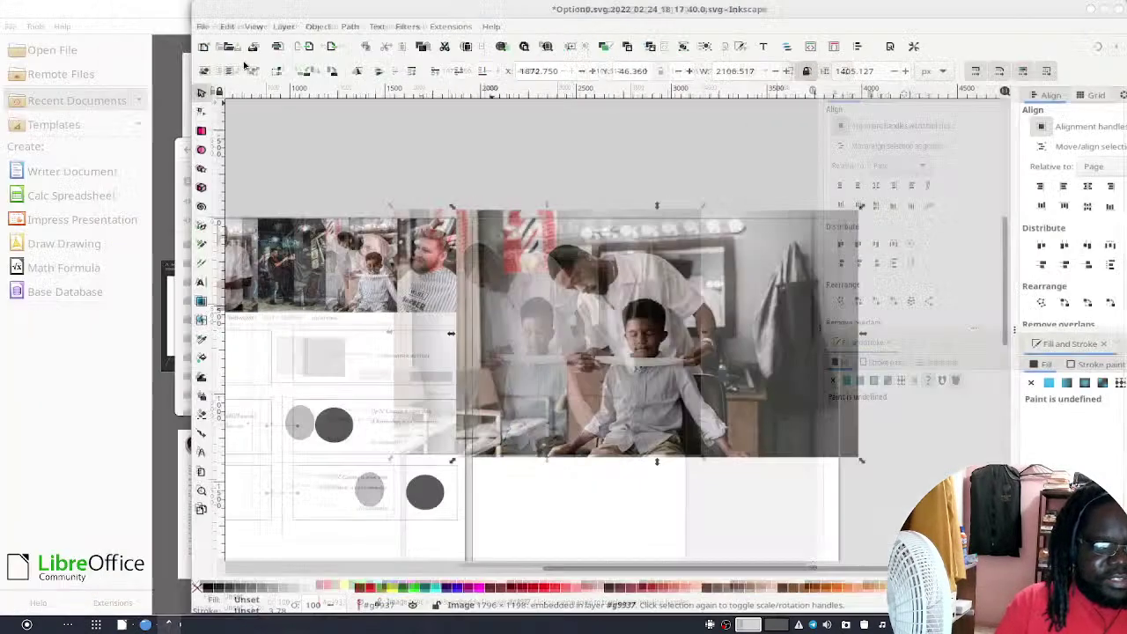
pyautogui.doubleClick(361, 15)
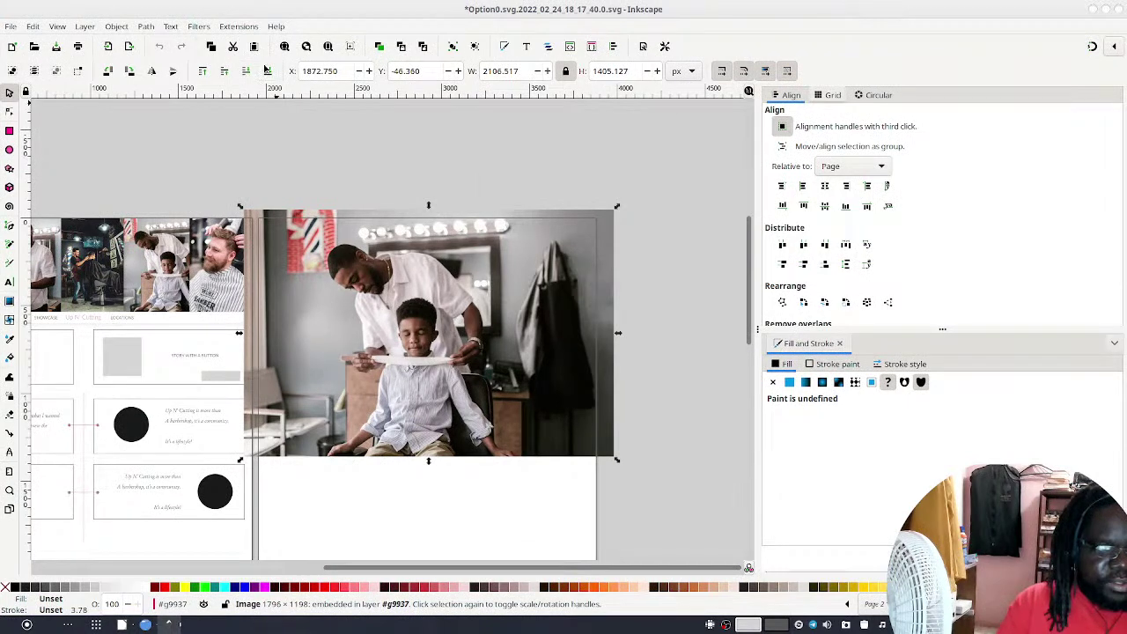
# Raise the grey header rectangle above the photo and make its fill semi-transparent, shifting the photo behind it
pyautogui.moveTo(596, 335); pyautogui.dragTo(603, 372)
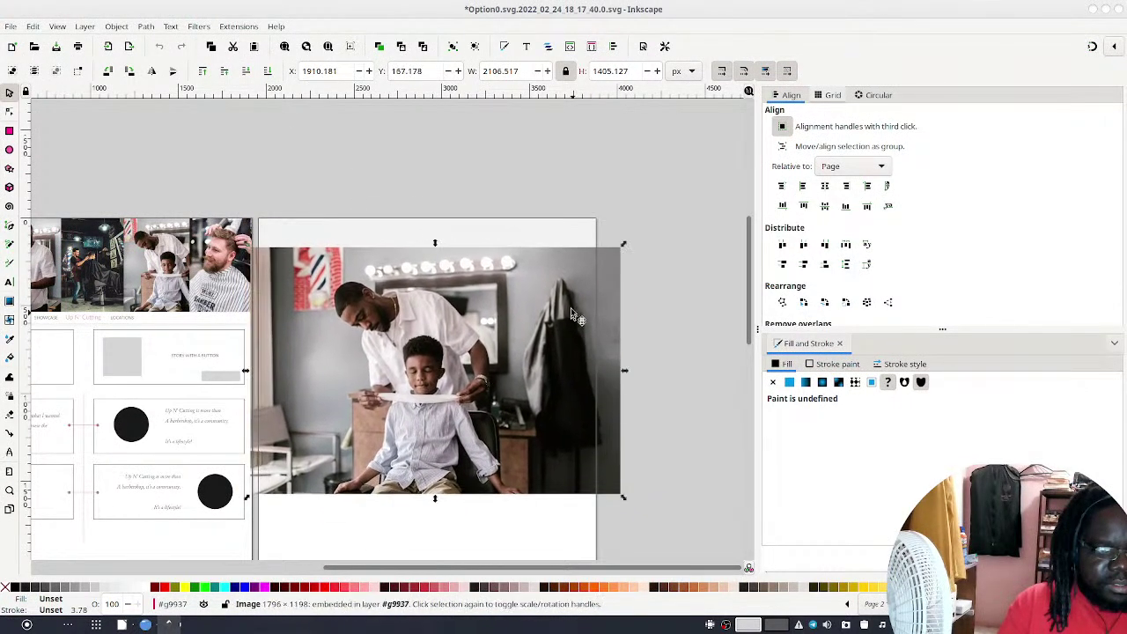
pyautogui.click(568, 240)
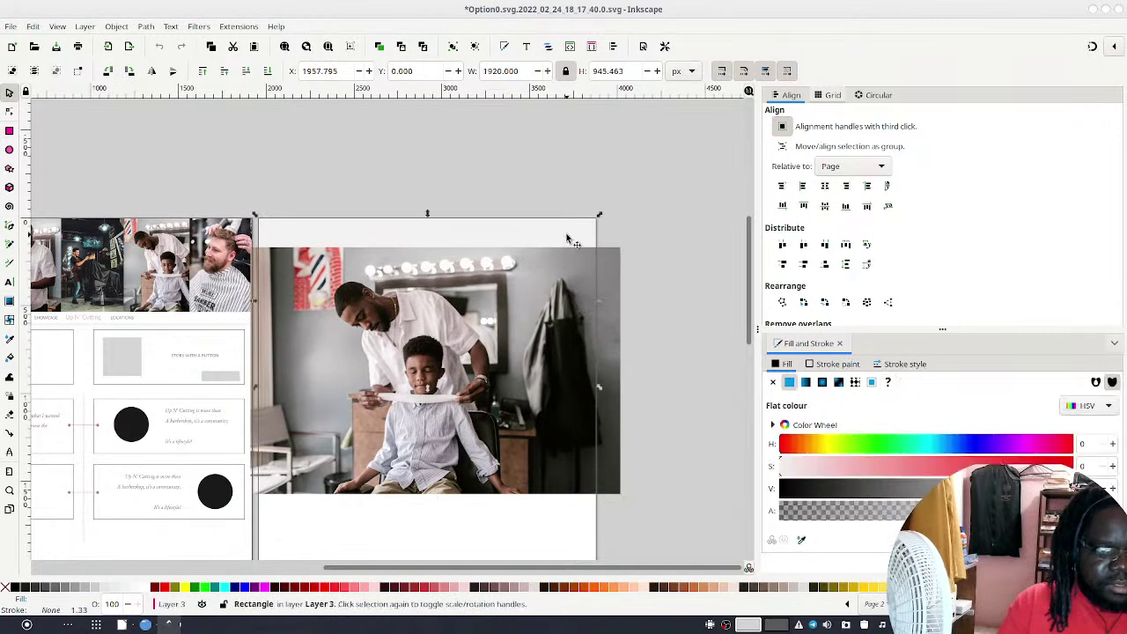
pyautogui.click(203, 72)
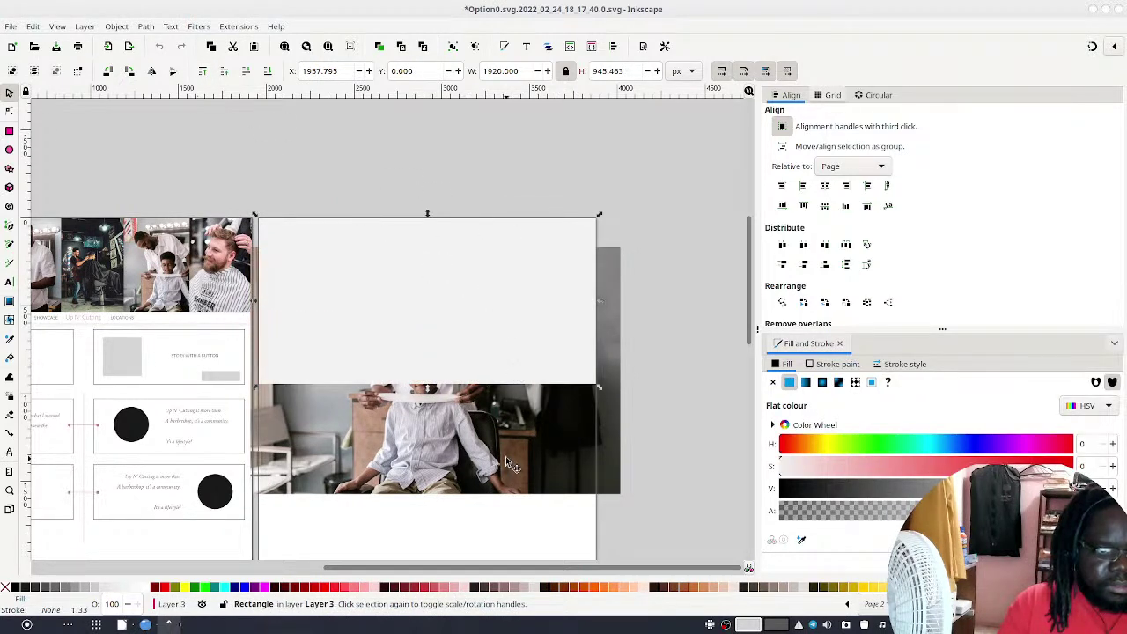
pyautogui.moveTo(506, 458); pyautogui.dragTo(523, 360)
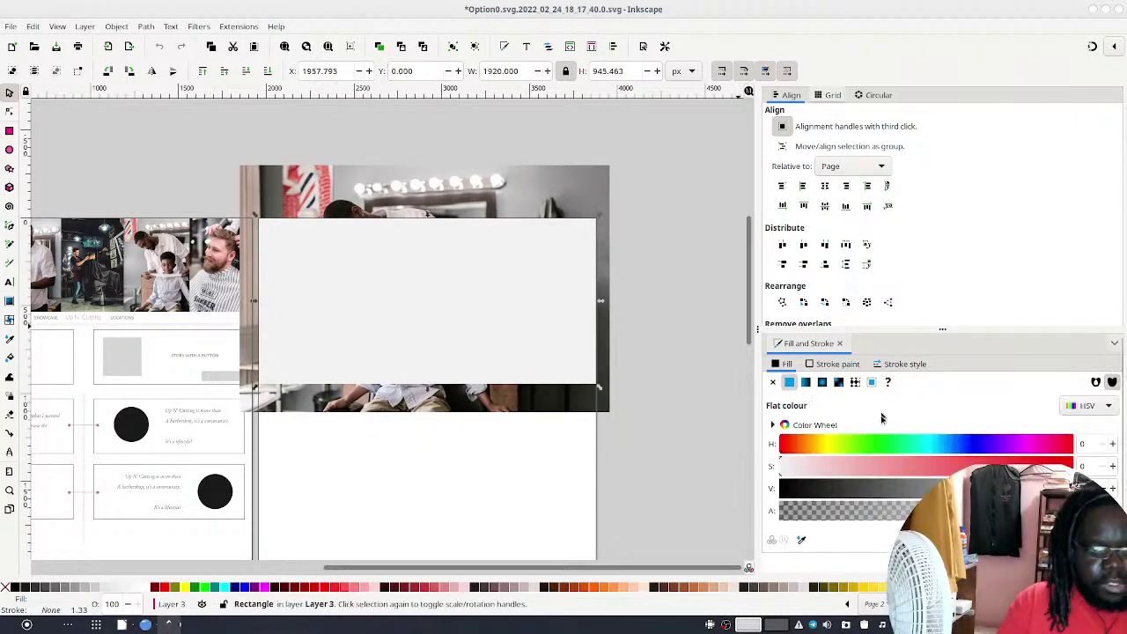
pyautogui.moveTo(1068, 511); pyautogui.dragTo(978, 511)
pyautogui.click(672, 171)
# Scale the photo down proportionally to about 1961 px wide and position it to cover the whole header rectangle
pyautogui.moveTo(541, 201); pyautogui.dragTo(557, 227)
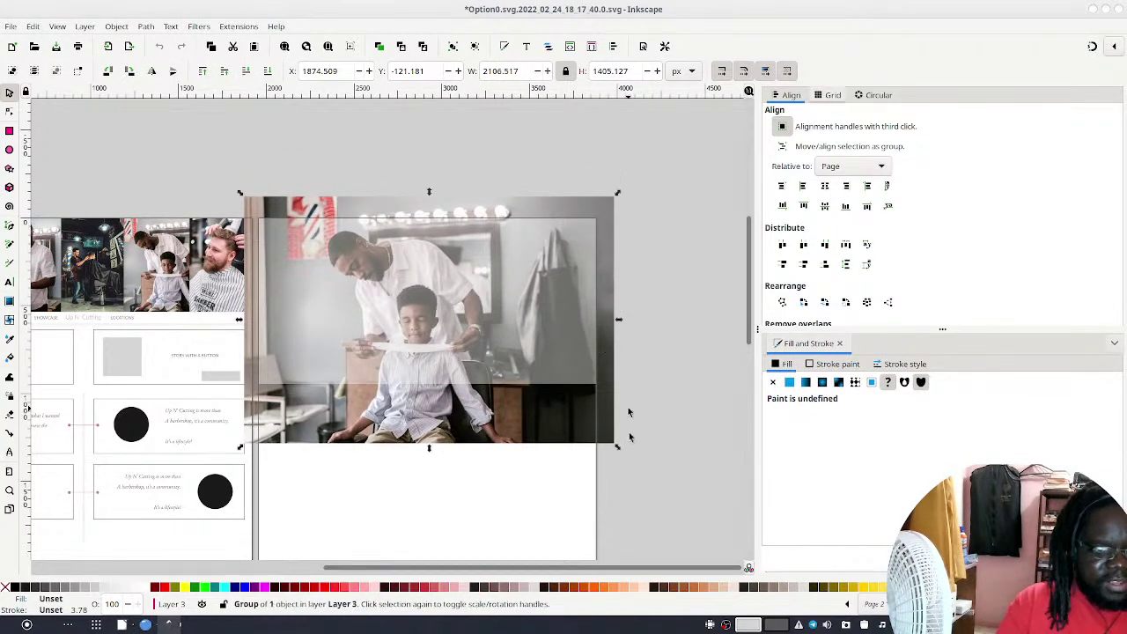
pyautogui.moveTo(619, 446)
pyautogui.mouseDown()
pyautogui.moveTo(617, 426)
pyautogui.moveTo(628, 429)
pyautogui.mouseUp()
pyautogui.moveTo(460, 220); pyautogui.dragTo(486, 209)
pyautogui.moveTo(596, 429); pyautogui.dragTo(584, 409)
# Clip the barber and boy photo to the header rectangle on the second page
pyautogui.click(586, 418)
pyautogui.keyDown('shift'); pyautogui.click(556, 336); pyautogui.keyUp('shift')
pyautogui.rightClick(574, 339)
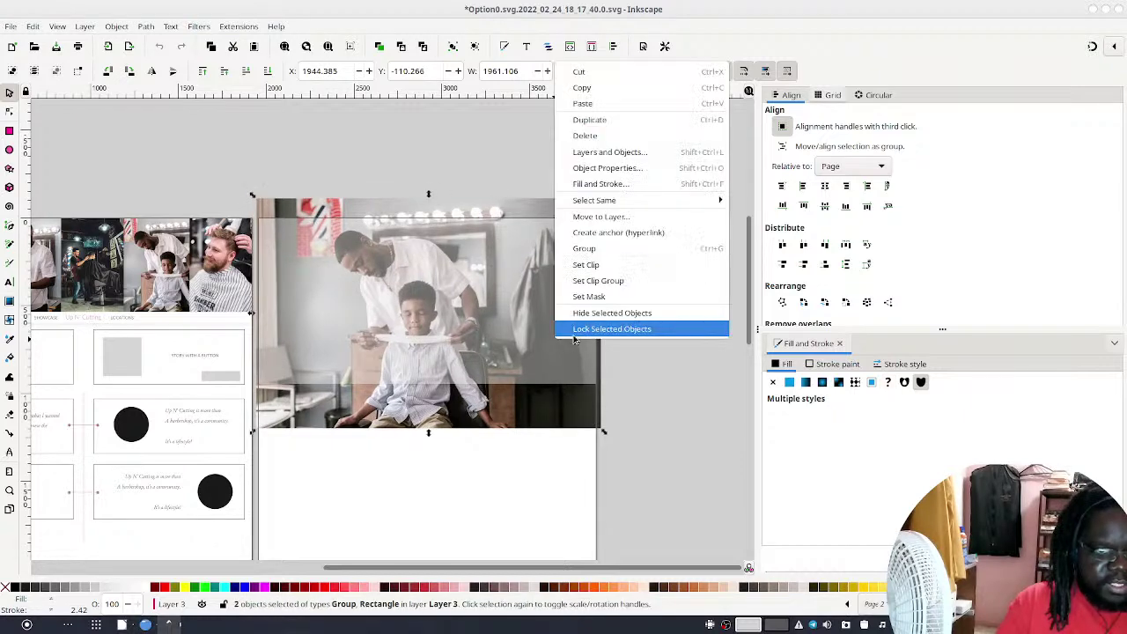
pyautogui.click(578, 264)
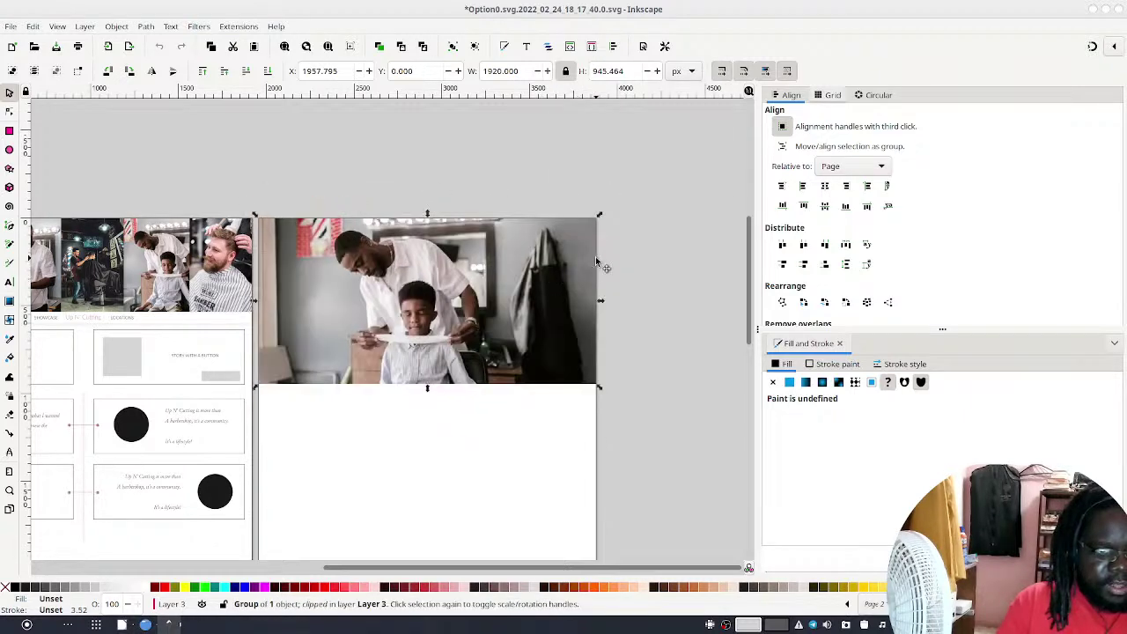
pyautogui.click(635, 220)
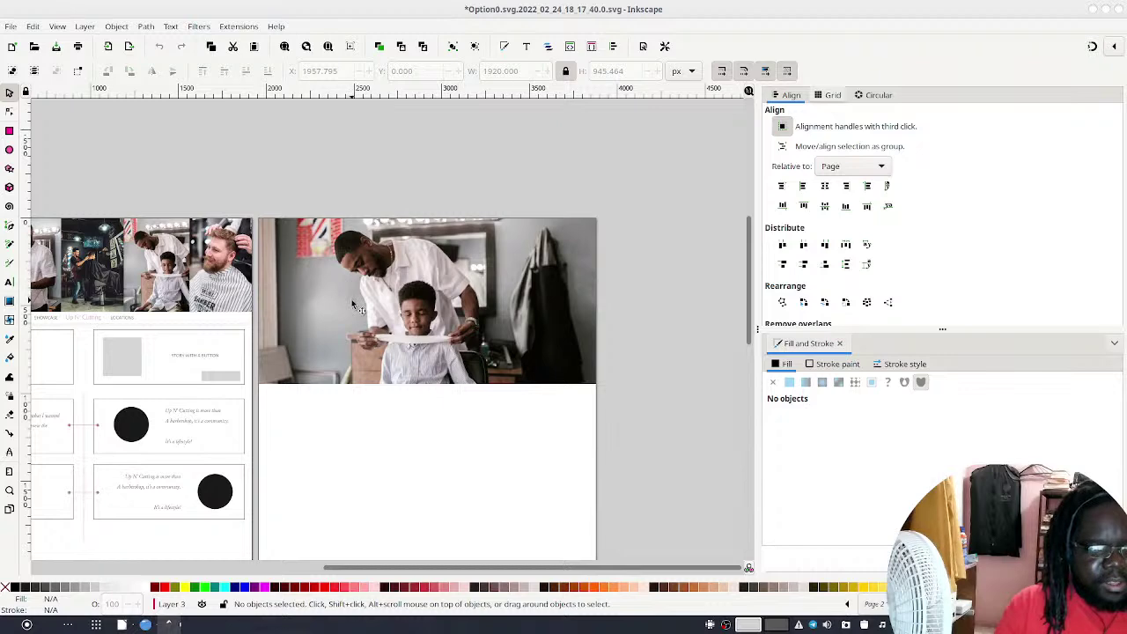
# Draw a full-width rectangle about 1914 by 140 px directly beneath the header photo on the second page
pyautogui.scroll(-4, 352, 304)
pyautogui.scroll(5, 352, 304)
pyautogui.scroll(-2, 379, 299)
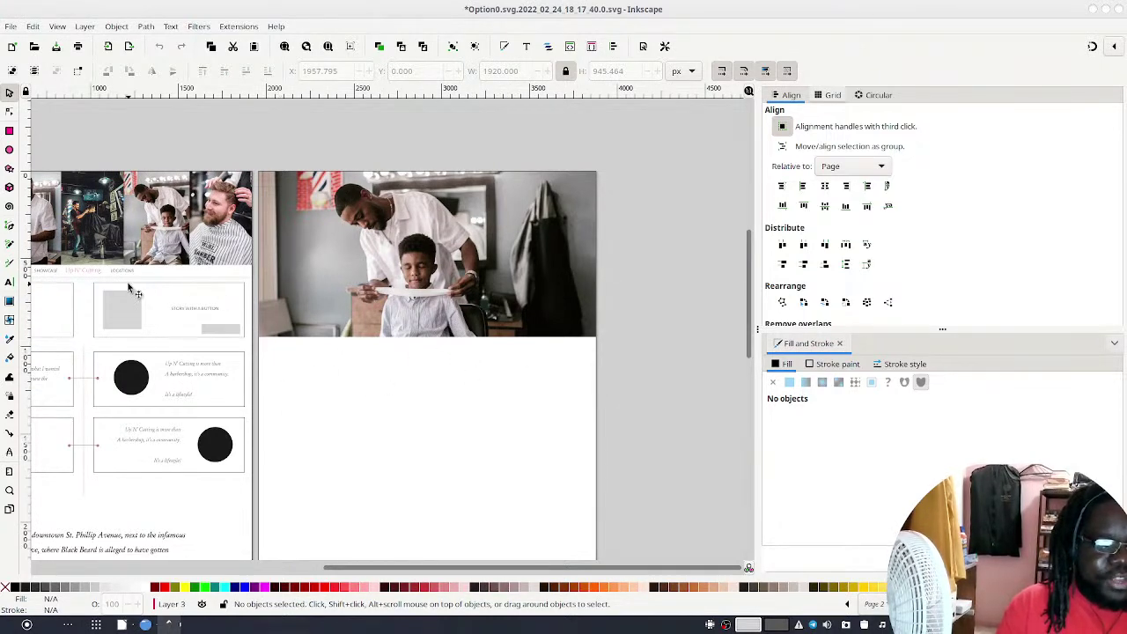
pyautogui.click(8, 131)
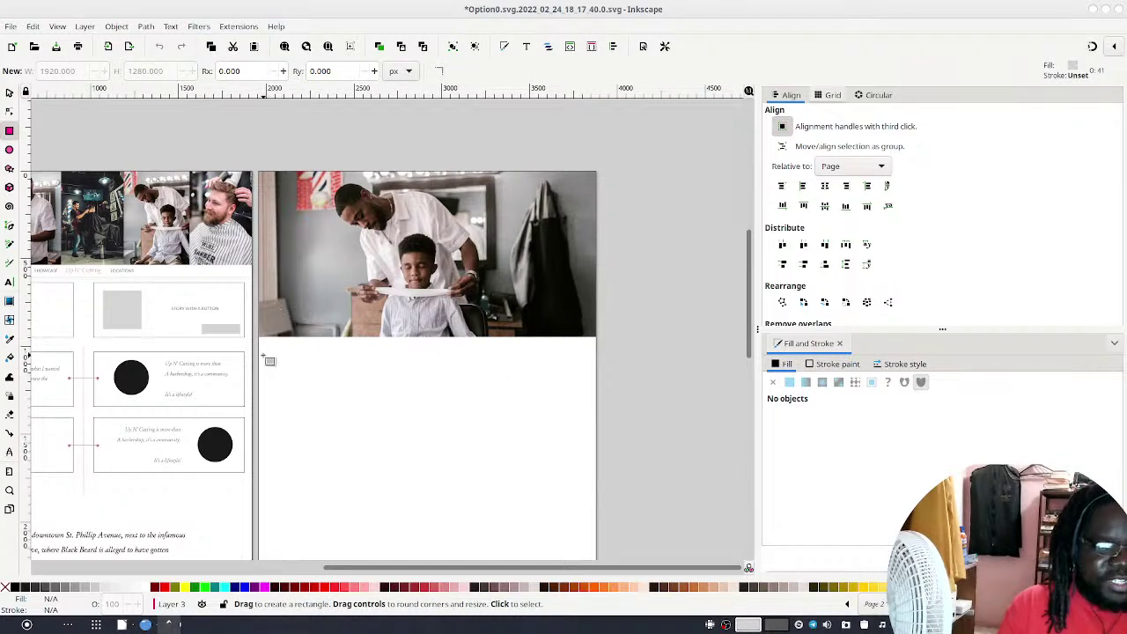
pyautogui.moveTo(264, 343)
pyautogui.mouseDown()
pyautogui.moveTo(539, 411)
pyautogui.moveTo(591, 379)
pyautogui.moveTo(594, 361)
pyautogui.mouseUp()
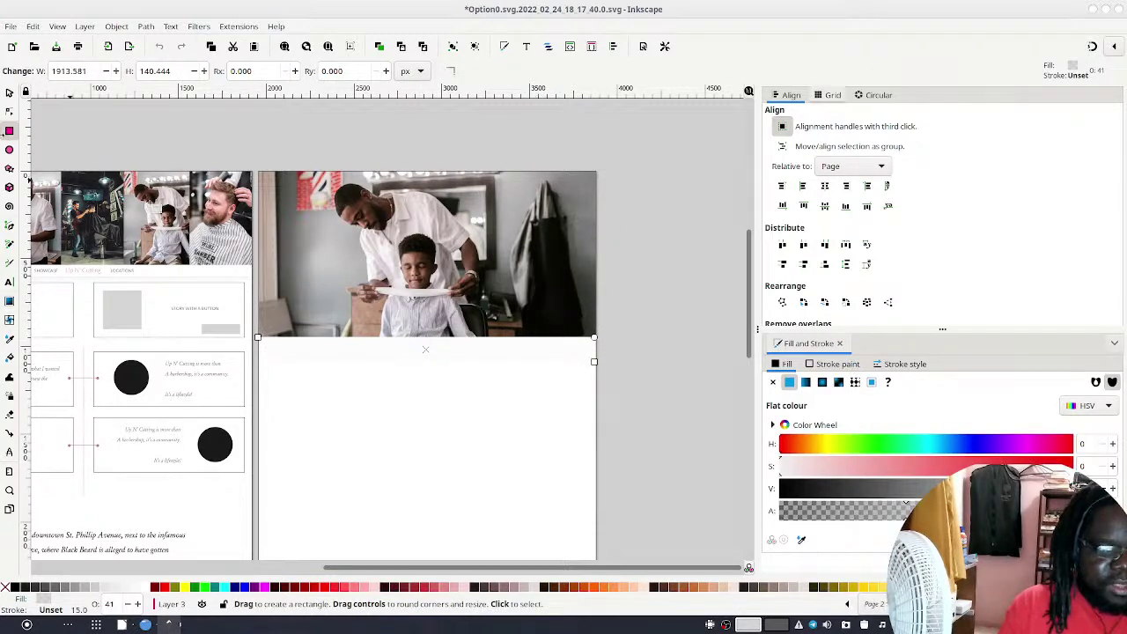
# Add the text SHOWCASE on the new rectangle and make its letters black
pyautogui.click(10, 281)
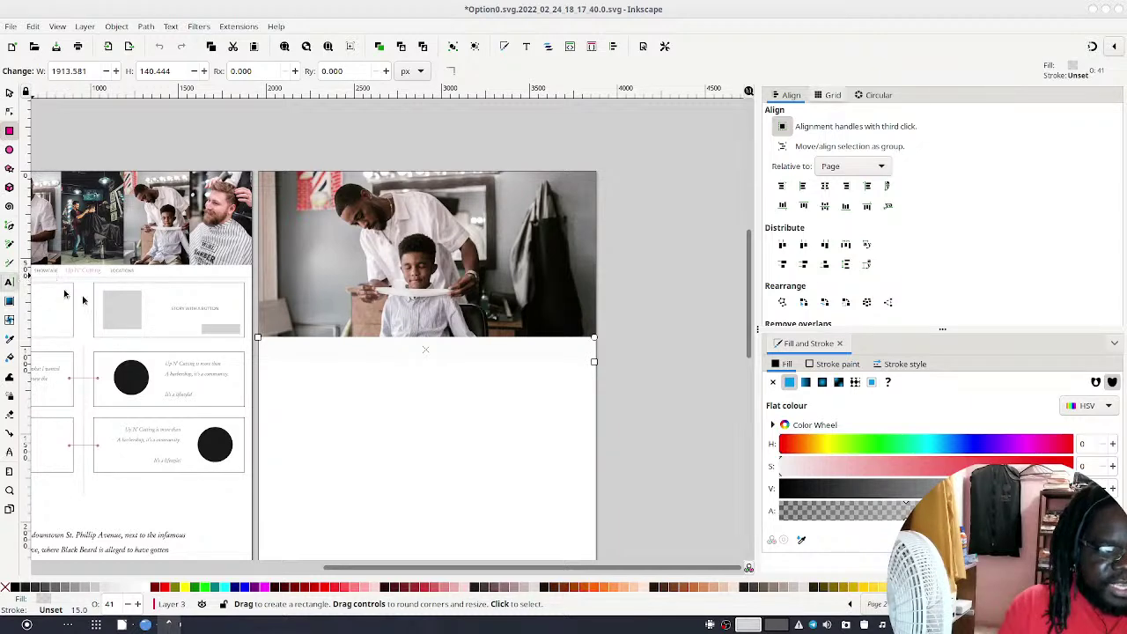
pyautogui.press('Escape')
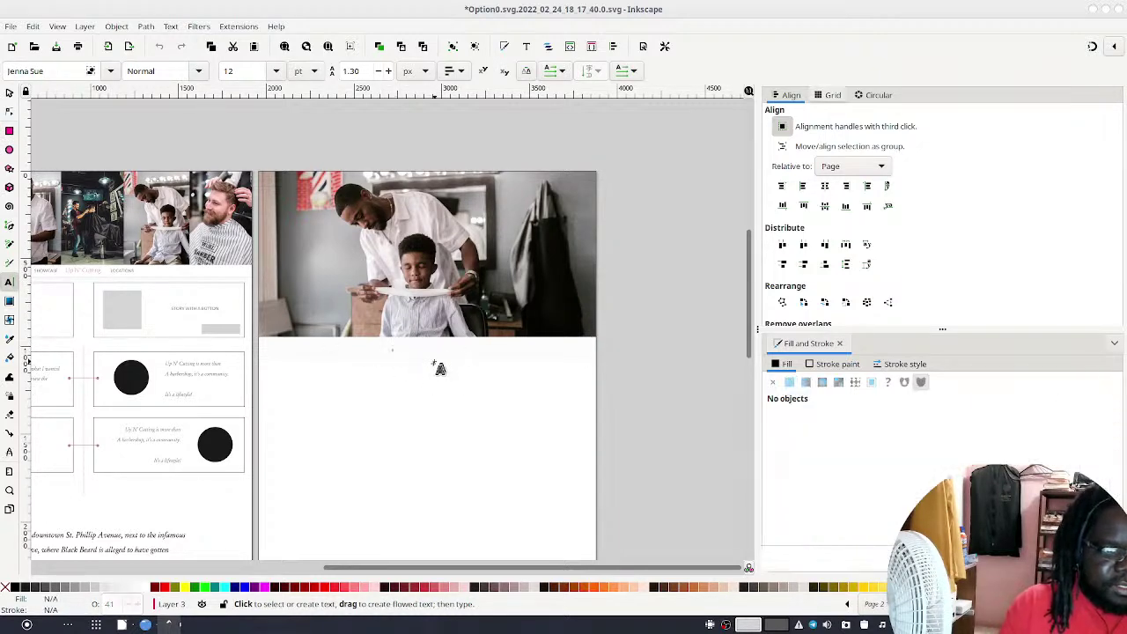
pyautogui.click(432, 364)
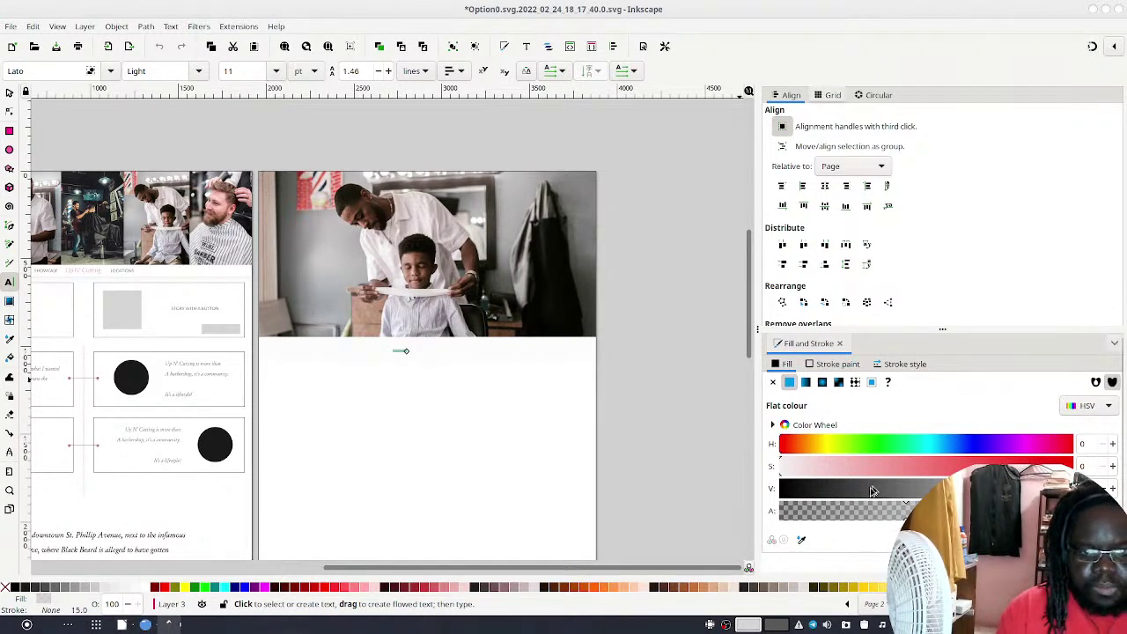
pyautogui.moveTo(861, 493); pyautogui.dragTo(654, 521)
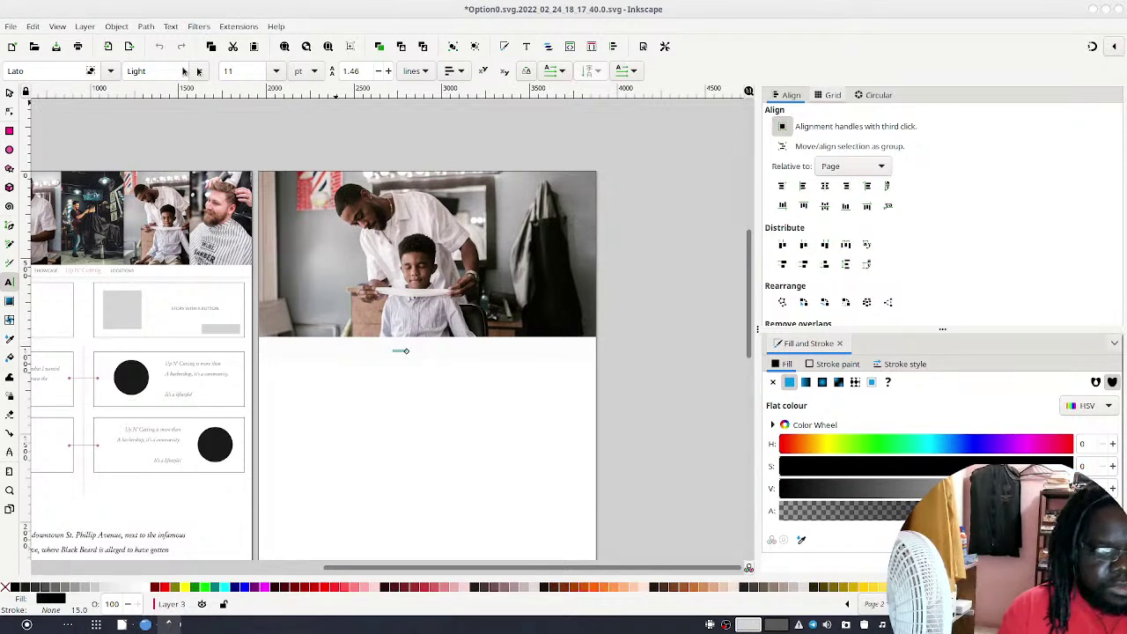
# Set the SHOWCASE text to the Port Credit font at 48 pt
pyautogui.click(56, 66)
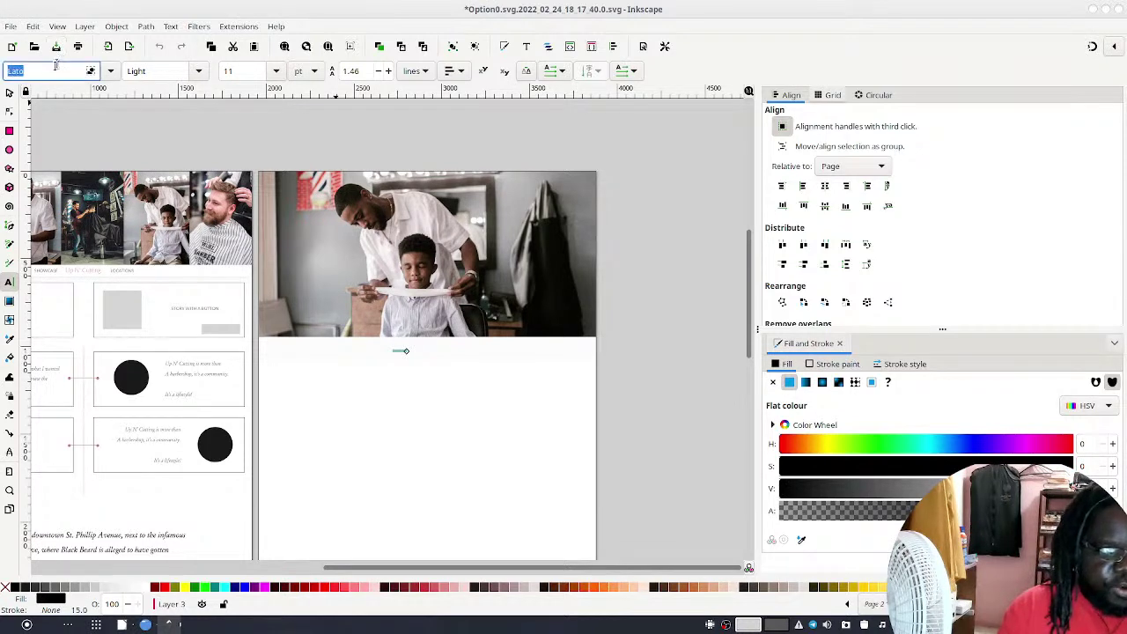
pyautogui.write('Port')
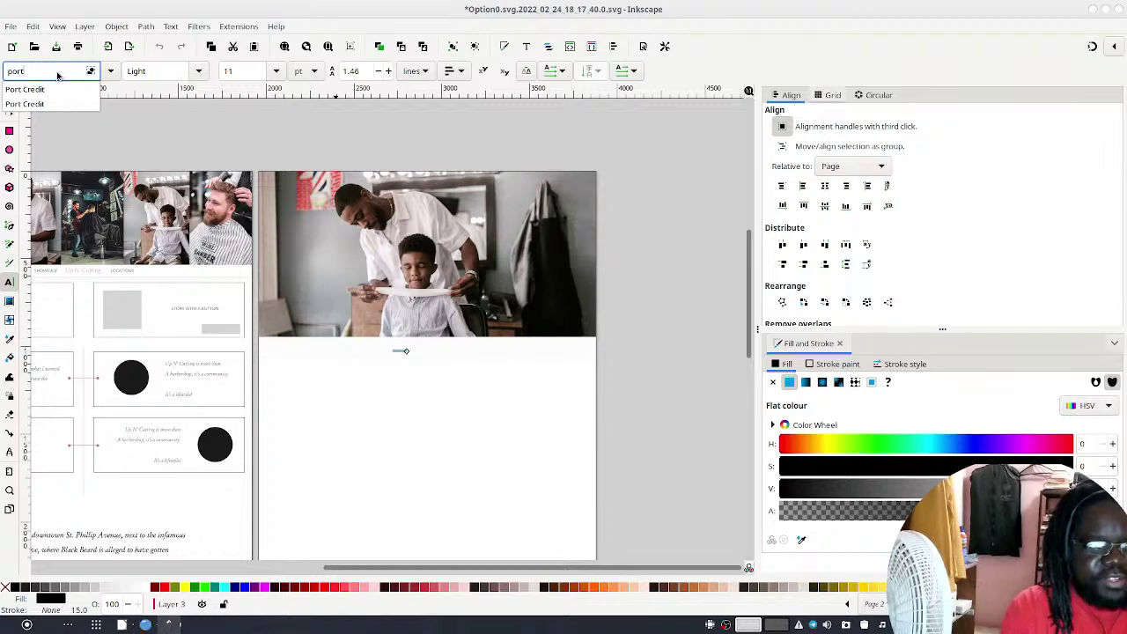
pyautogui.press('Return')
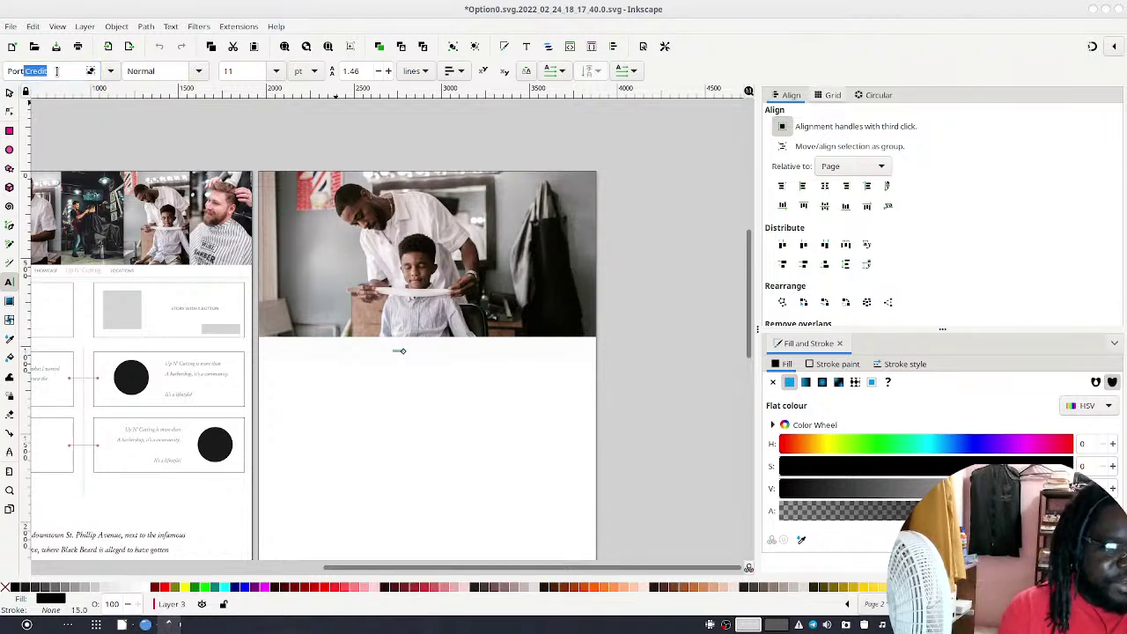
pyautogui.click(274, 72)
pyautogui.click(227, 420)
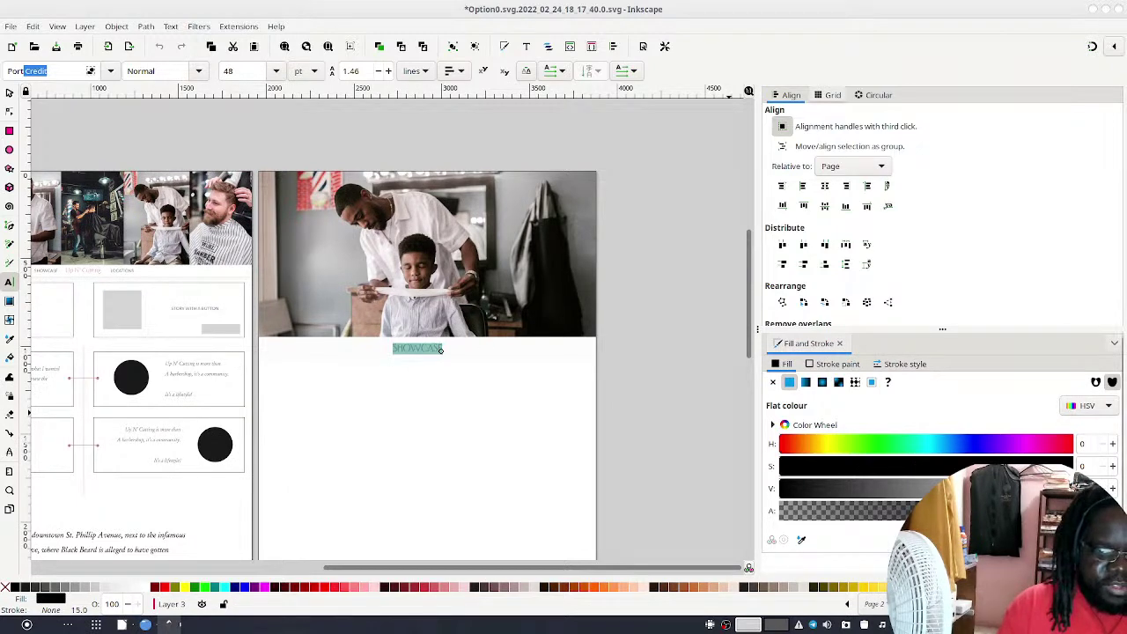
# Set the letter spacing of the SHOWCASE text to 15
pyautogui.scroll(-2, 1082, 483)
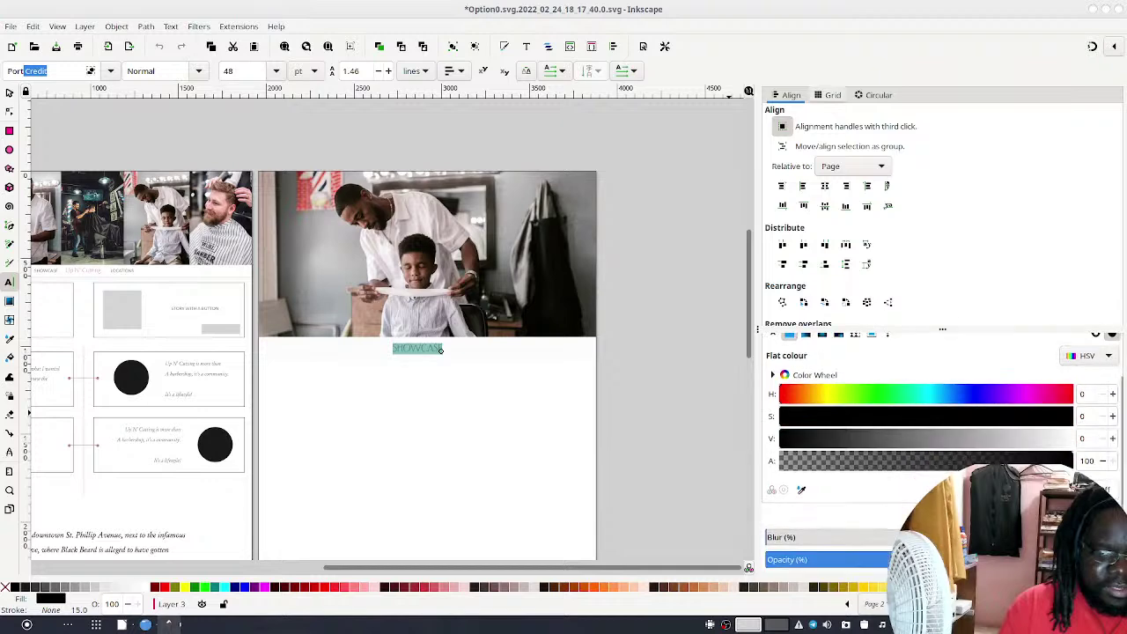
pyautogui.keyDown('ctrl'); pyautogui.scroll(4, 445, 391); pyautogui.keyUp('ctrl')
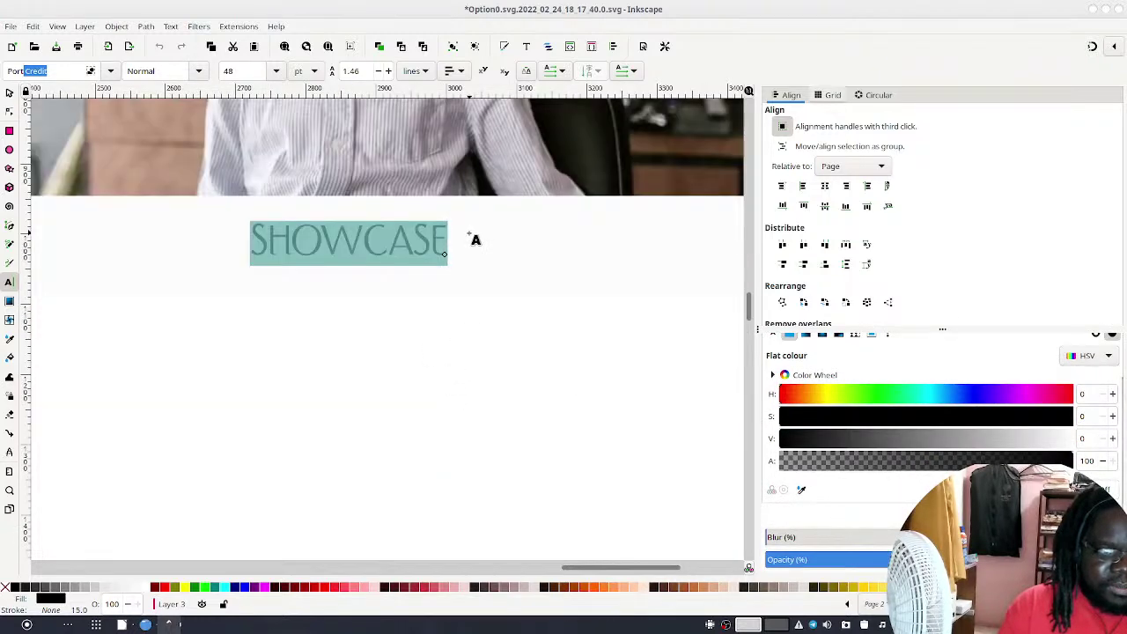
pyautogui.click(526, 72)
pyautogui.click(455, 97)
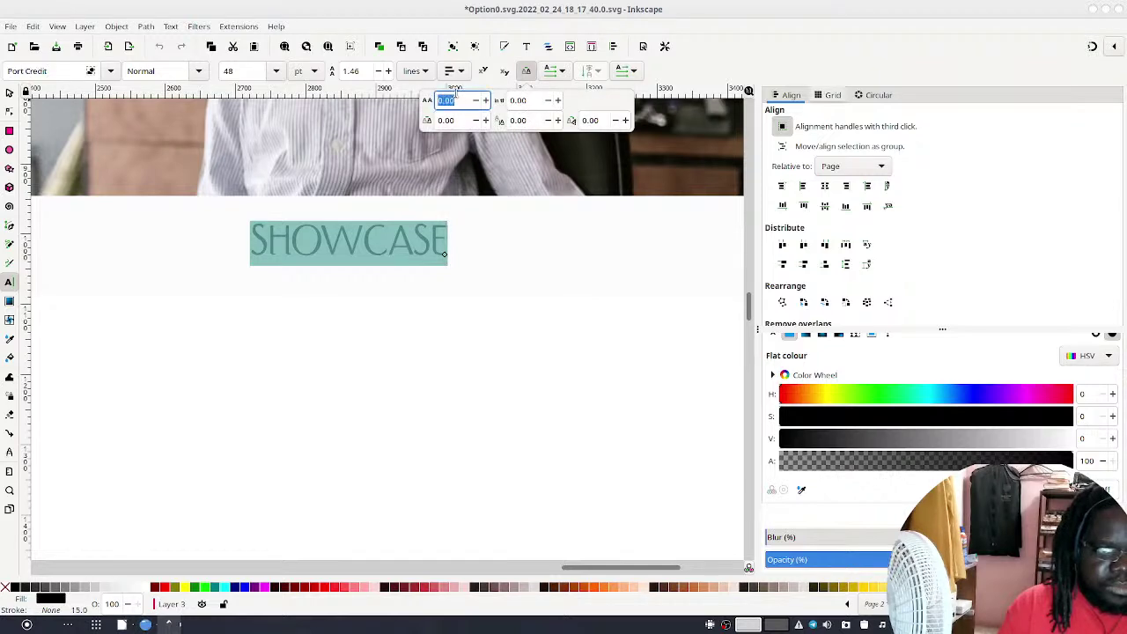
pyautogui.write('15')
pyautogui.press('Return')
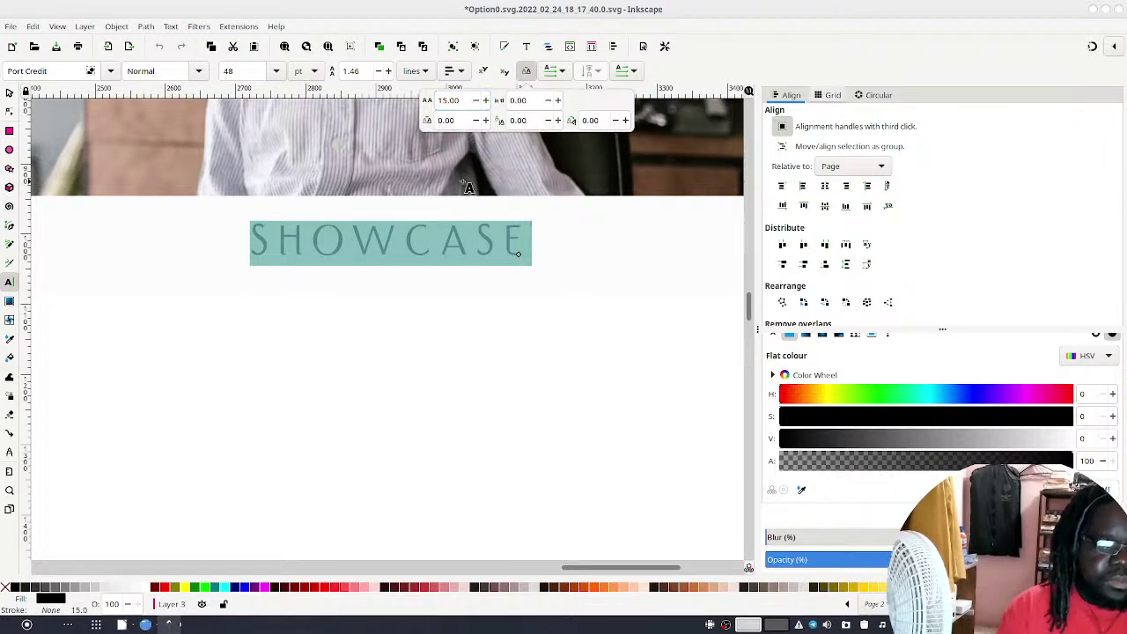
# Make the whole SHOWCASE text object solid black with its fill alpha at 100
pyautogui.click(8, 94)
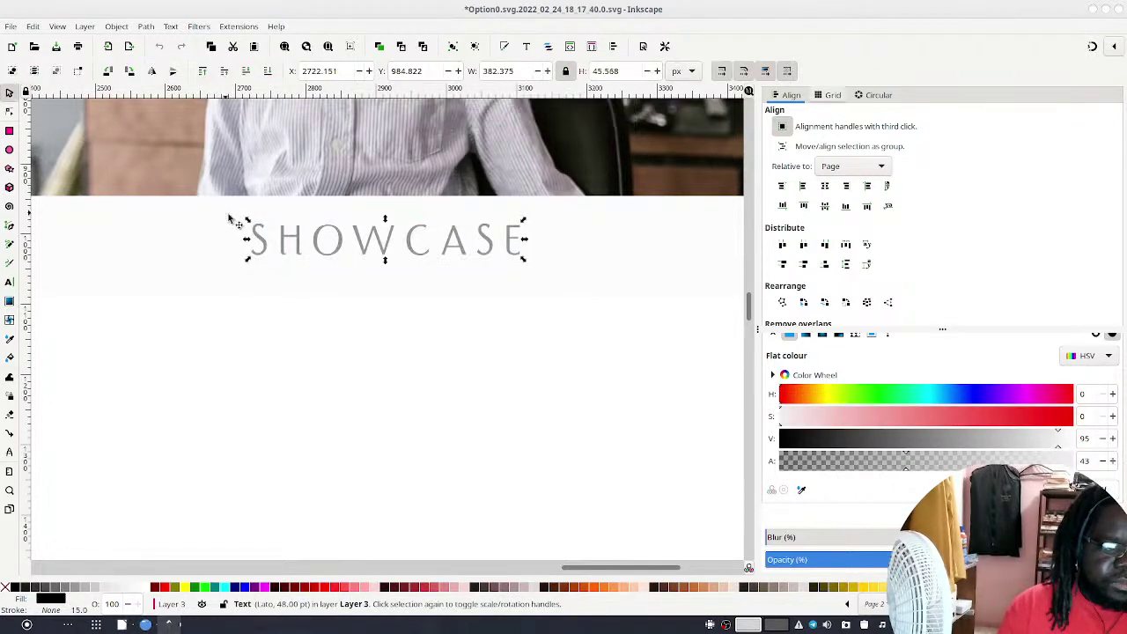
pyautogui.click(263, 244)
pyautogui.click(278, 239)
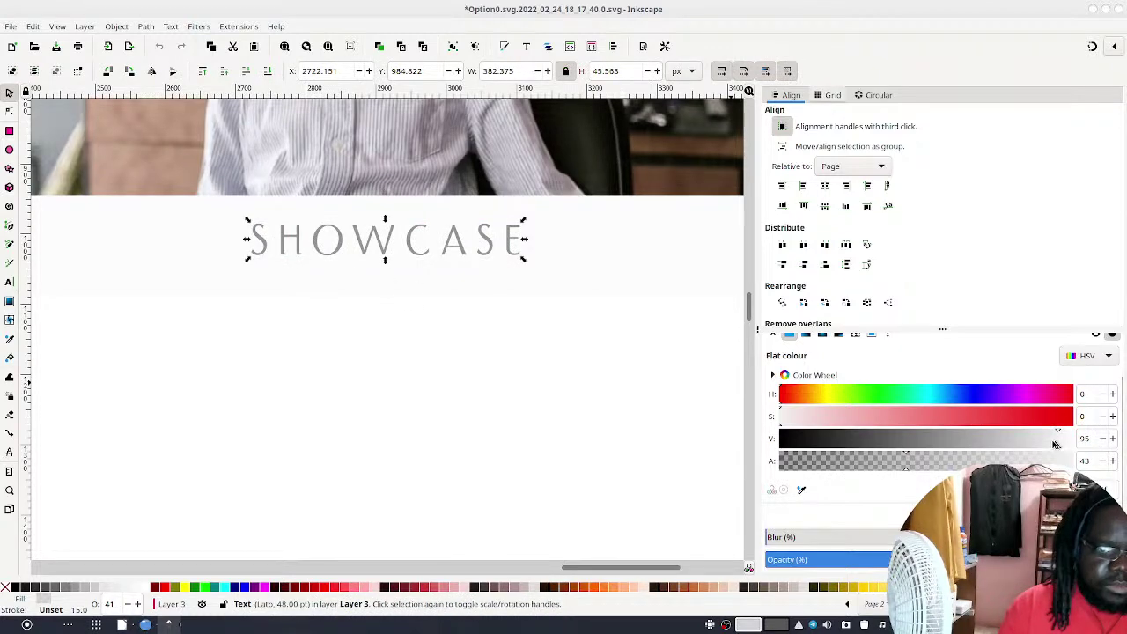
pyautogui.moveTo(1057, 444); pyautogui.dragTo(458, 420)
pyautogui.moveTo(924, 461); pyautogui.dragTo(1074, 461)
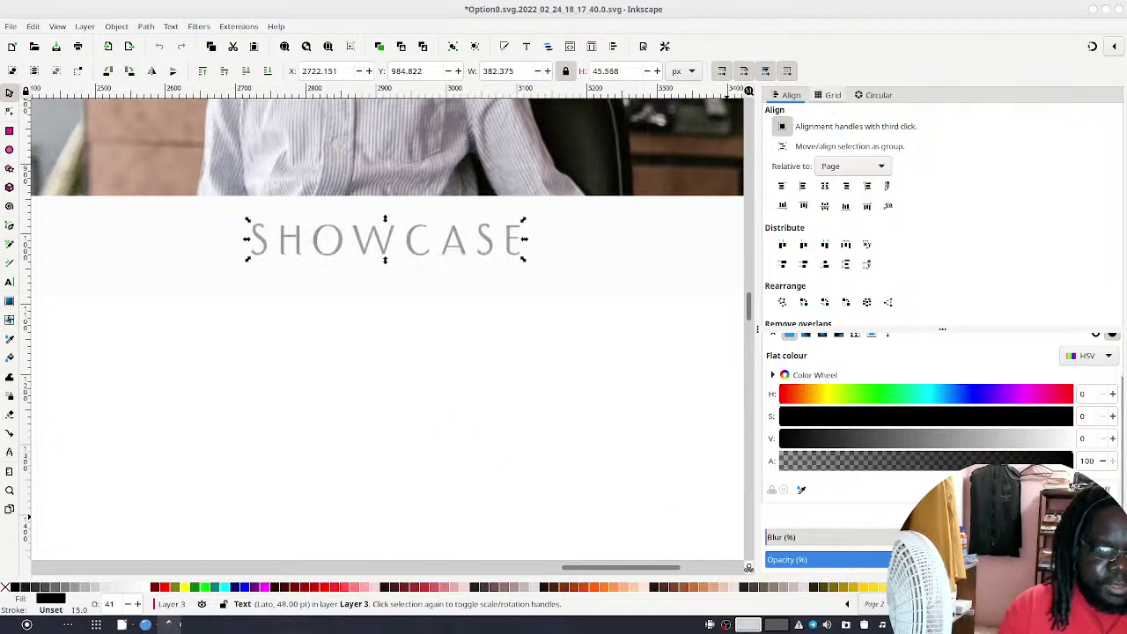
# Extend the heading text to read UP N' CUTTING SHOWCASE
pyautogui.doubleClick(280, 238)
pyautogui.press('Escape')
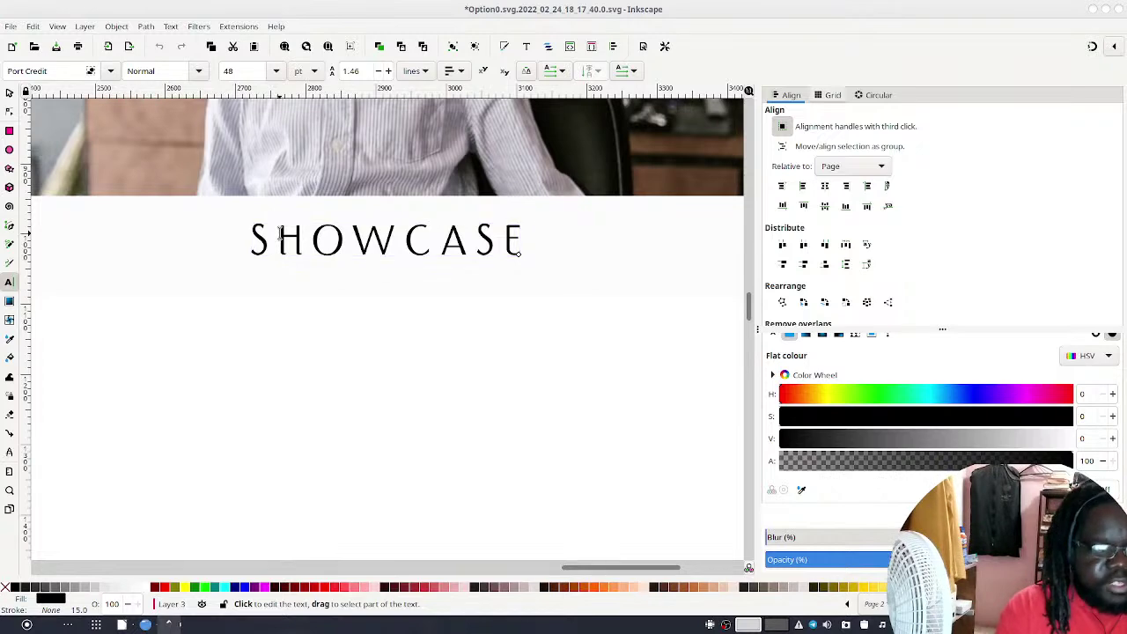
pyautogui.write('UP')
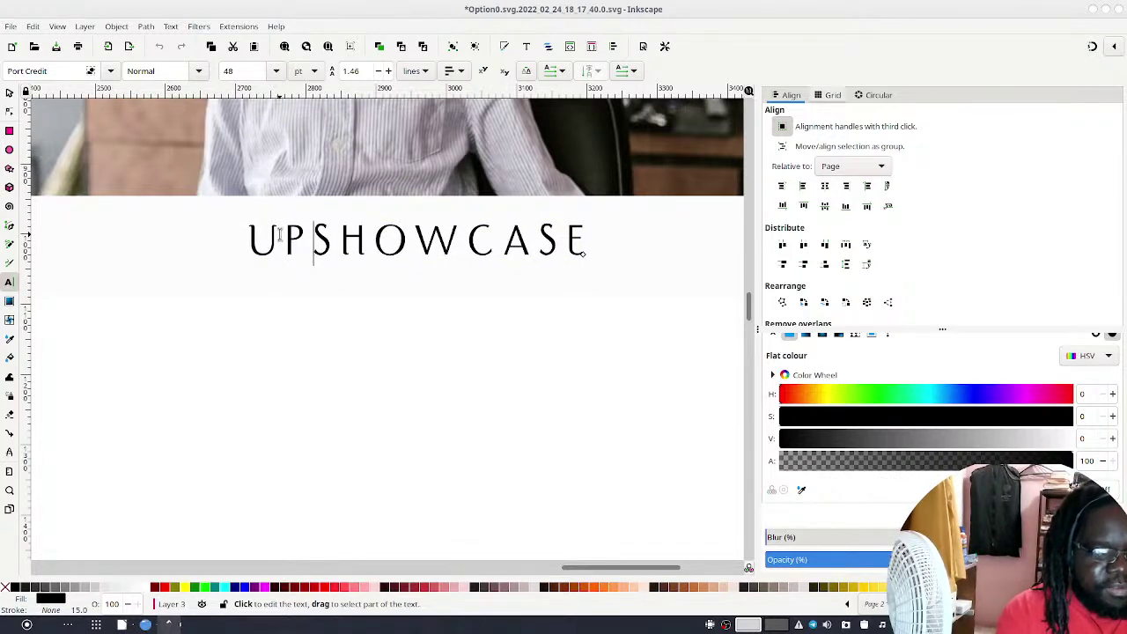
pyautogui.write("'N")
pyautogui.press('BackSpace')
pyautogui.press('BackSpace')
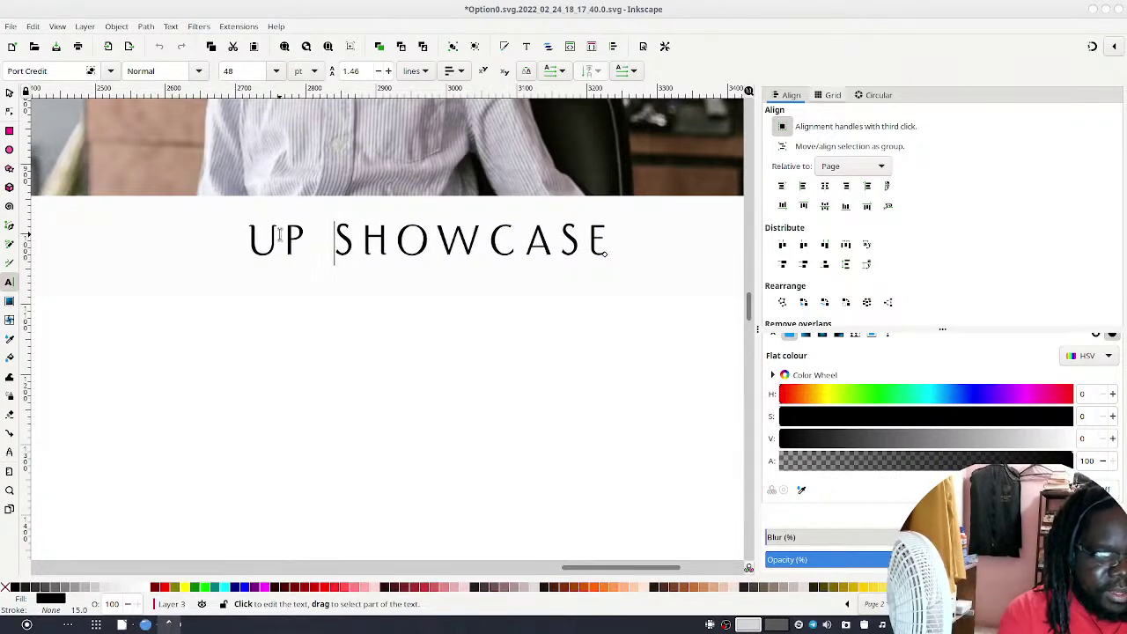
pyautogui.write("N' CUTTING")
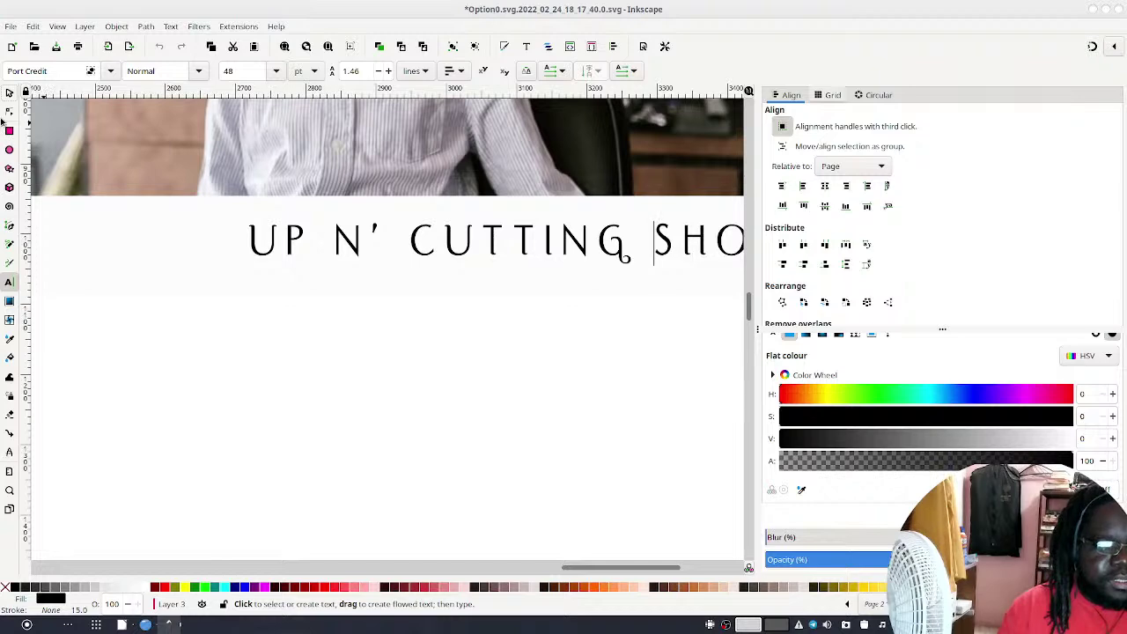
# Centre the heading text and the rectangle behind it horizontally on the second page
pyautogui.click(9, 94)
pyautogui.scroll(-4, 421, 228)
pyautogui.scroll(2, 419, 227)
pyautogui.scroll(-1, 419, 227)
pyautogui.click(419, 227)
pyautogui.keyDown('shift'); pyautogui.click(322, 243); pyautogui.keyUp('shift')
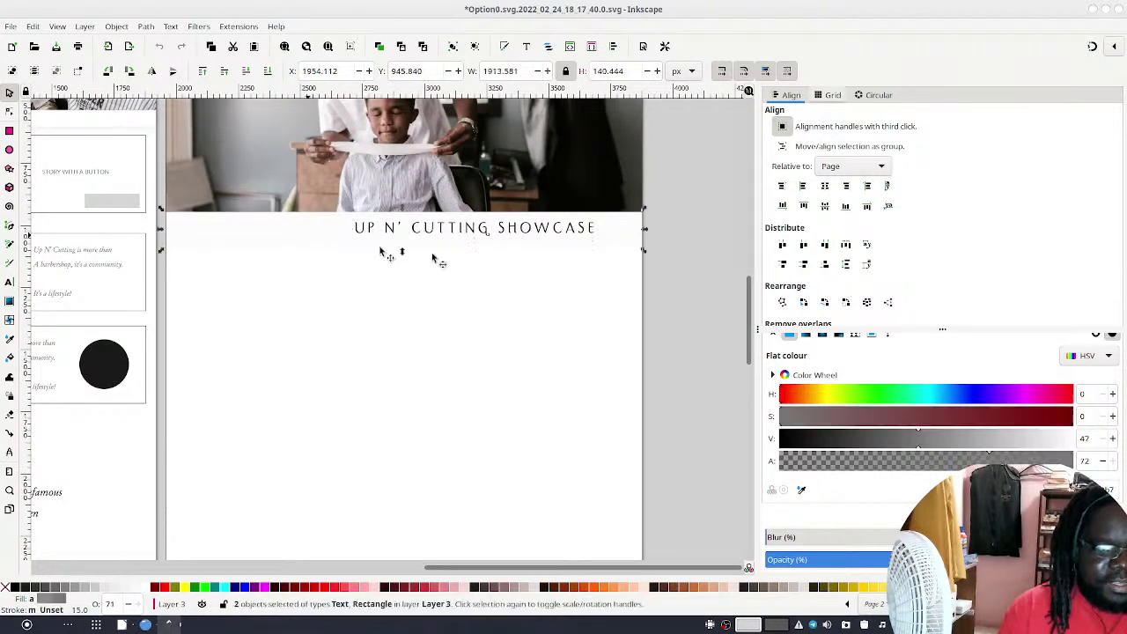
pyautogui.click(824, 203)
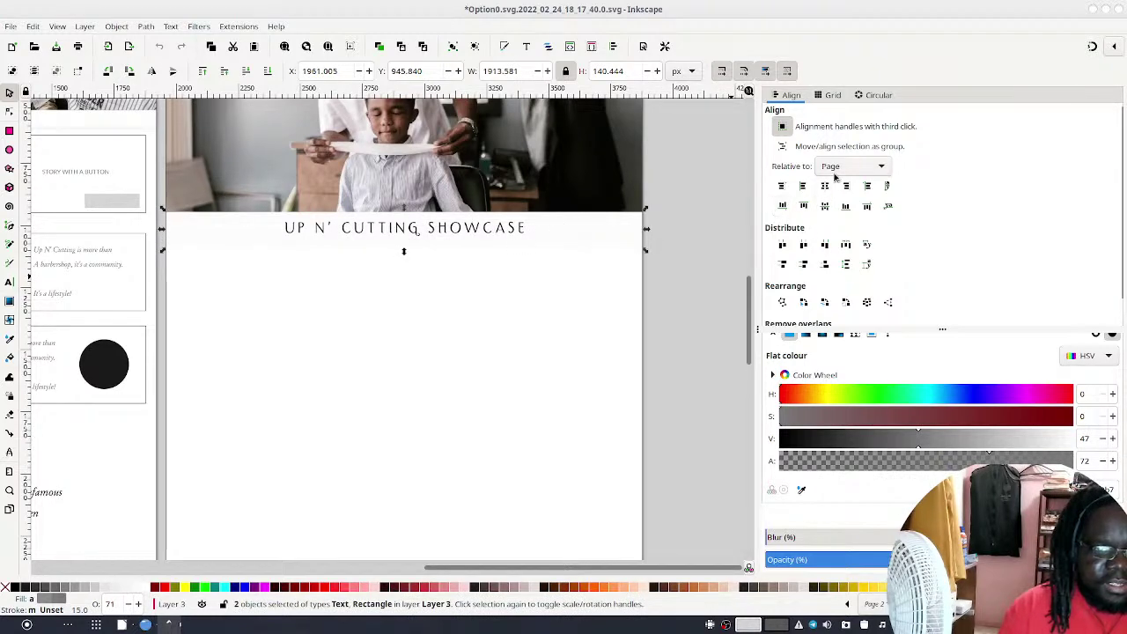
# Set the alignment reference to the biggest object and deselect the heading and rectangle
pyautogui.click(835, 172)
pyautogui.click(845, 129)
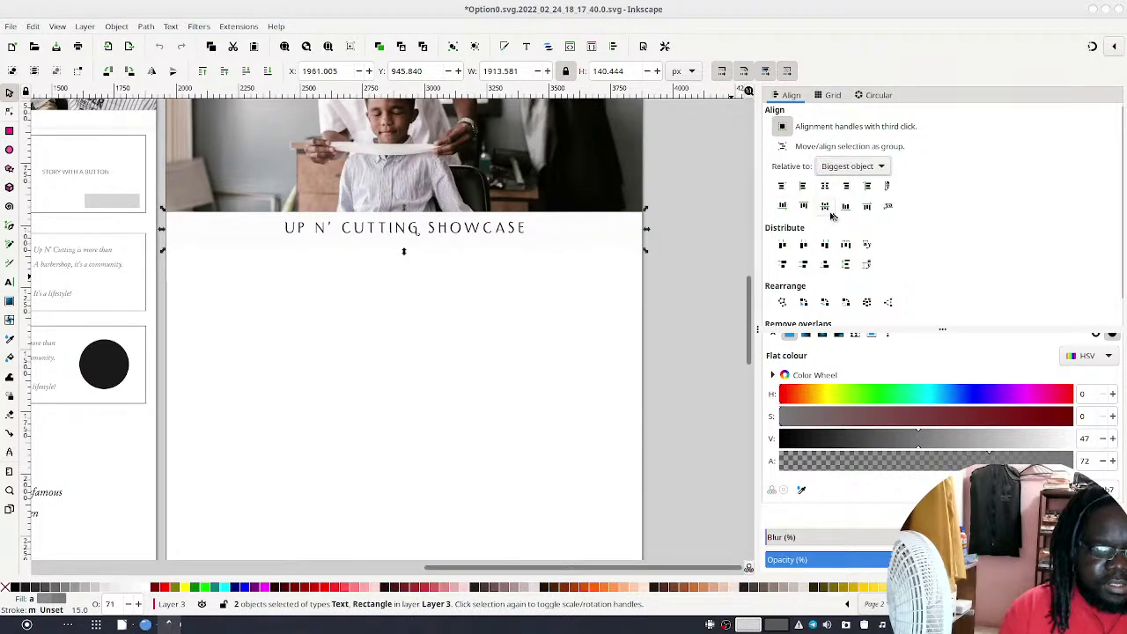
pyautogui.click(712, 222)
# Remove the fill from the rectangle behind the heading and give it a flat black stroke
pyautogui.scroll(7, 446, 349)
pyautogui.scroll(-5, 445, 353)
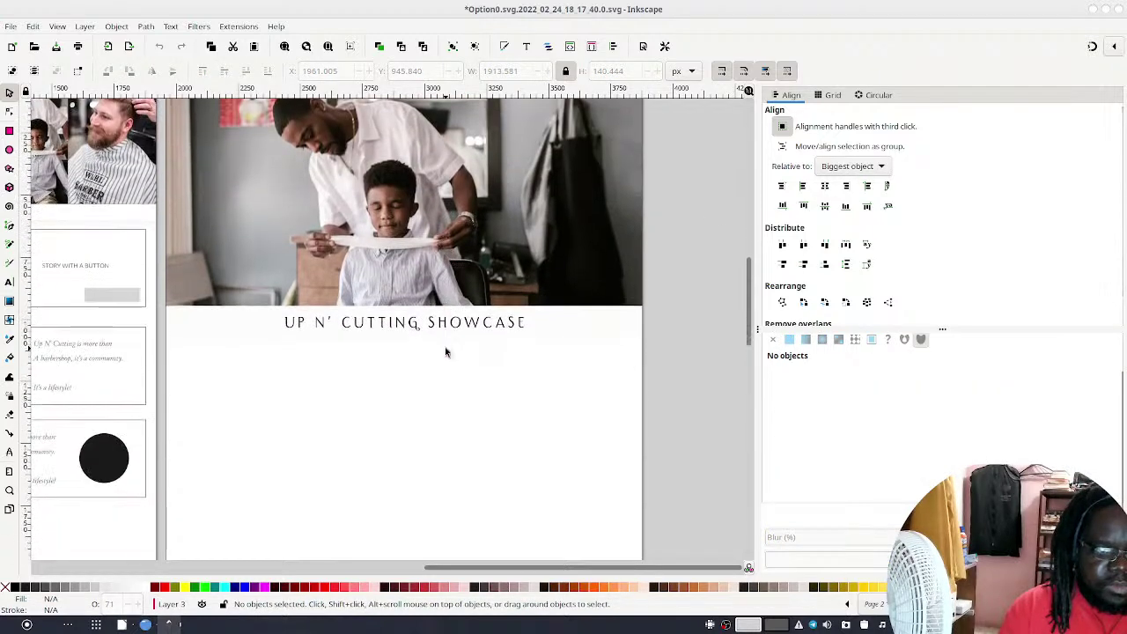
pyautogui.moveTo(235, 359); pyautogui.dragTo(488, 384)
pyautogui.hscroll(1, 440, 352)
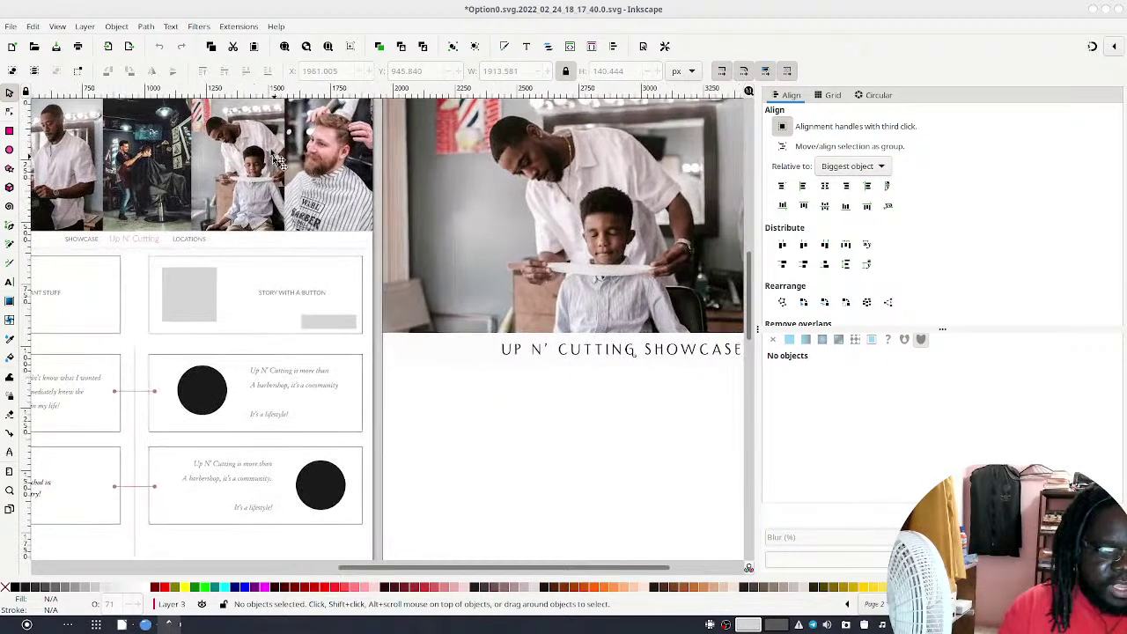
pyautogui.hscroll(3, 481, 285)
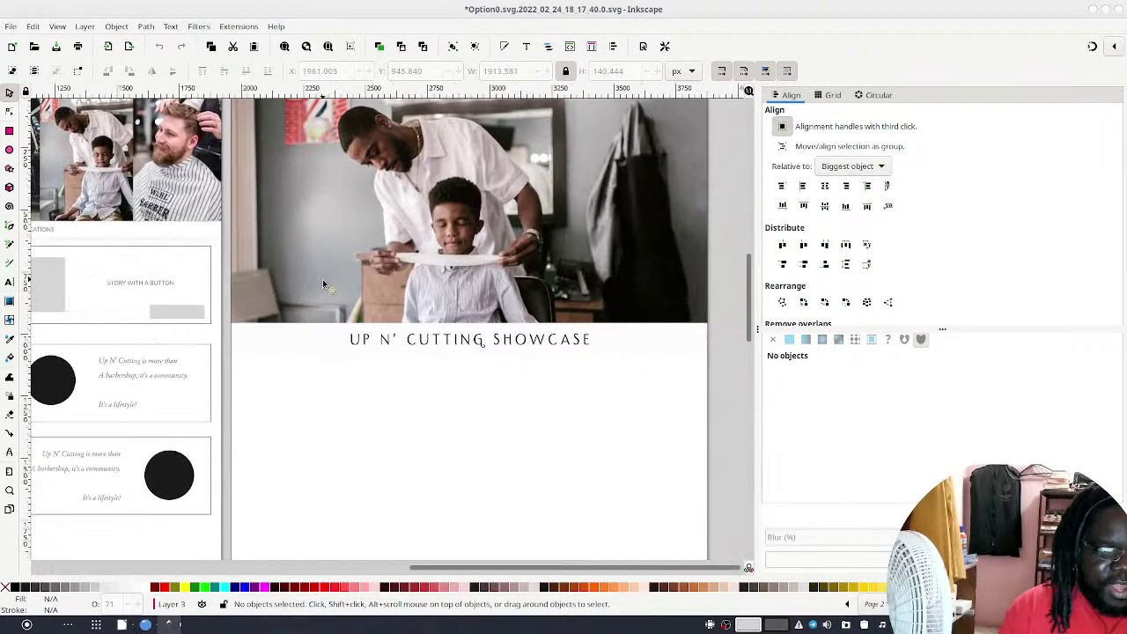
pyautogui.click(674, 343)
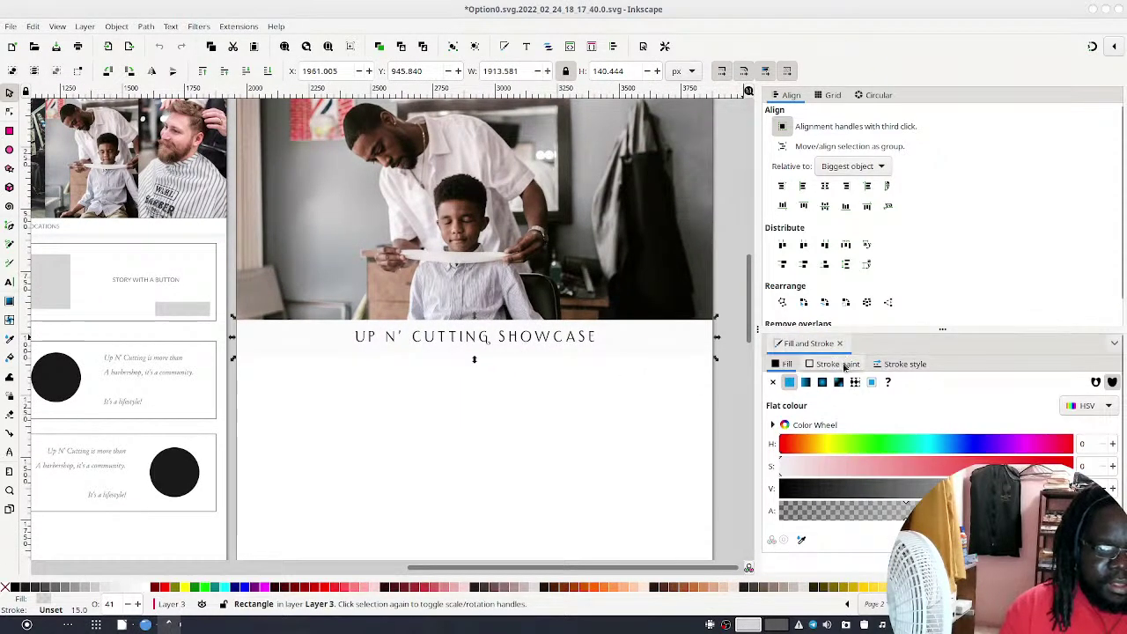
pyautogui.click(838, 382)
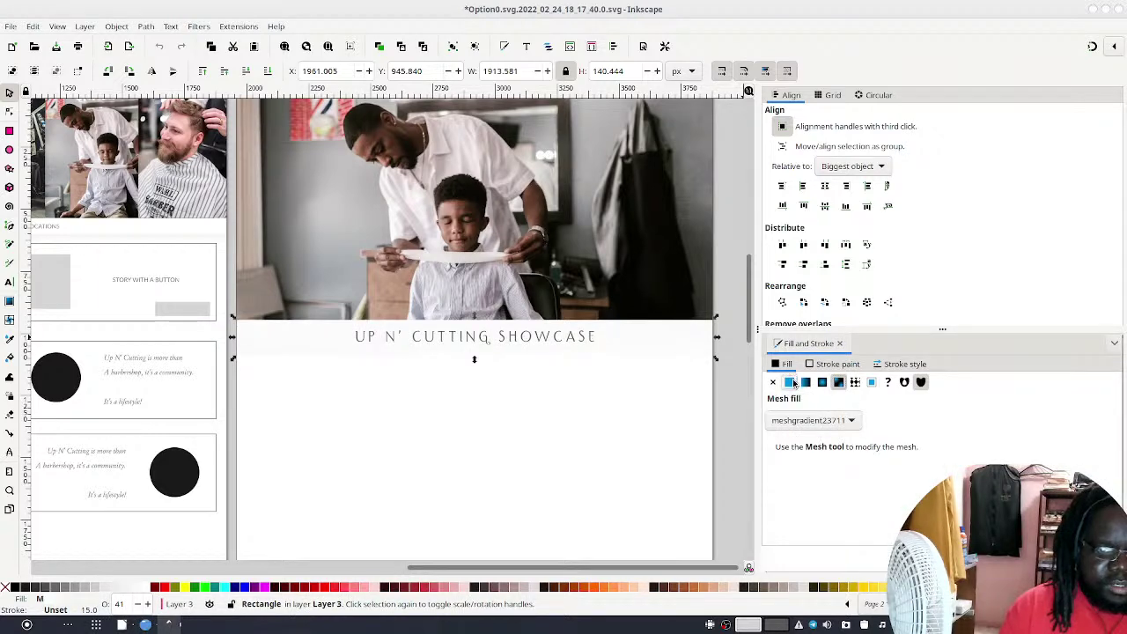
pyautogui.click(790, 380)
pyautogui.click(774, 381)
pyautogui.click(841, 364)
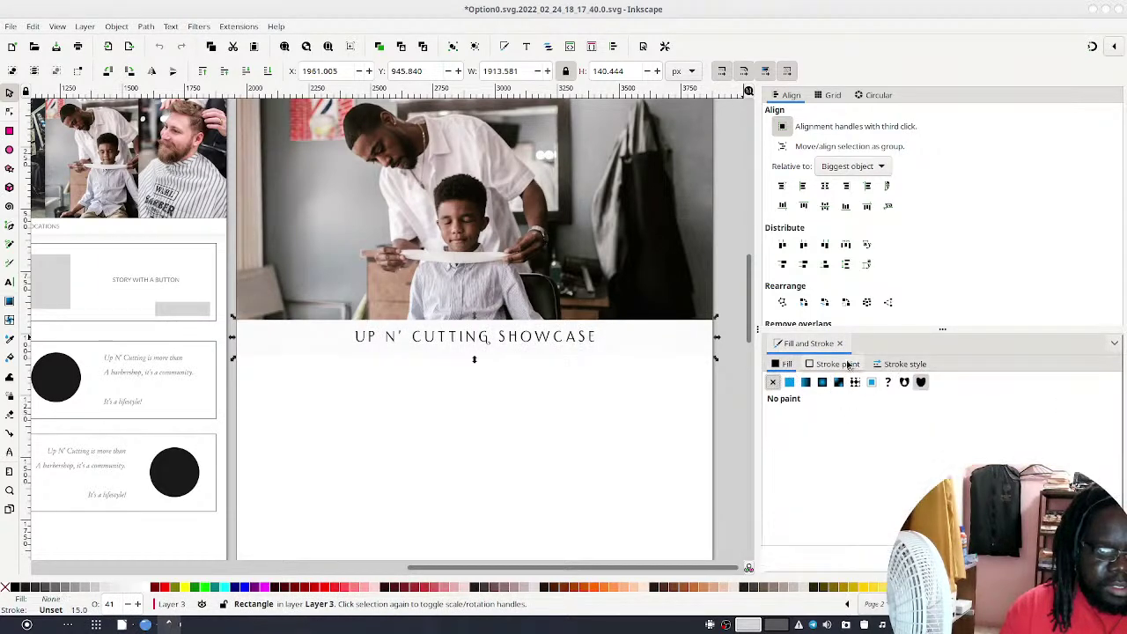
pyautogui.click(790, 381)
pyautogui.click(783, 364)
pyautogui.click(811, 364)
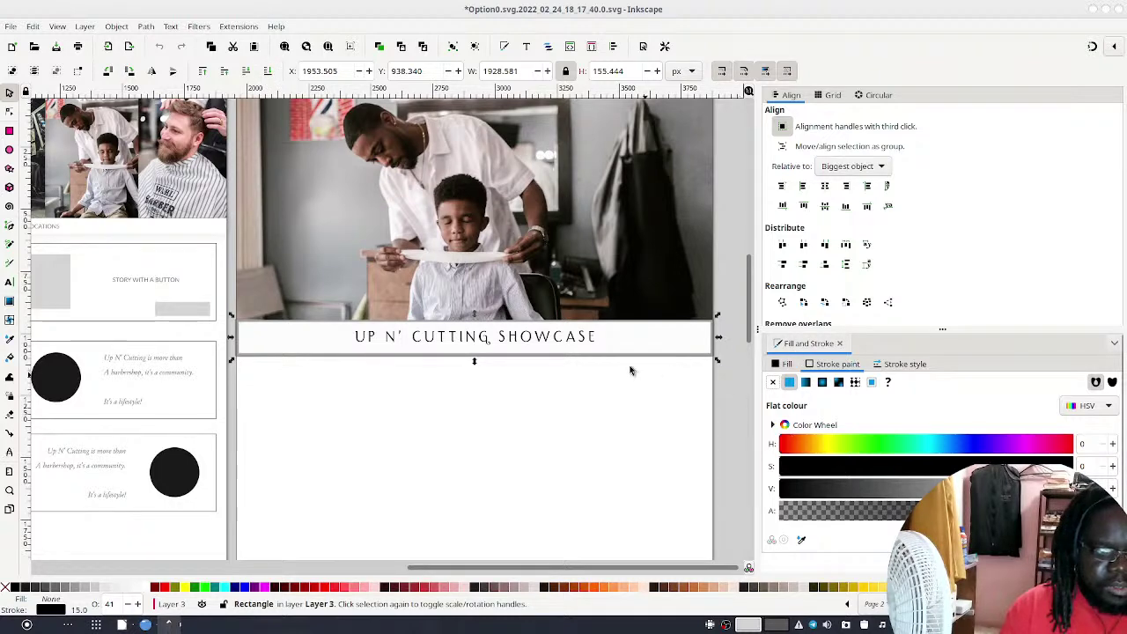
# Set the white heading rectangle's opacity to 100% and stack it above the outlined rectangle but behind the heading text
pyautogui.click(687, 345)
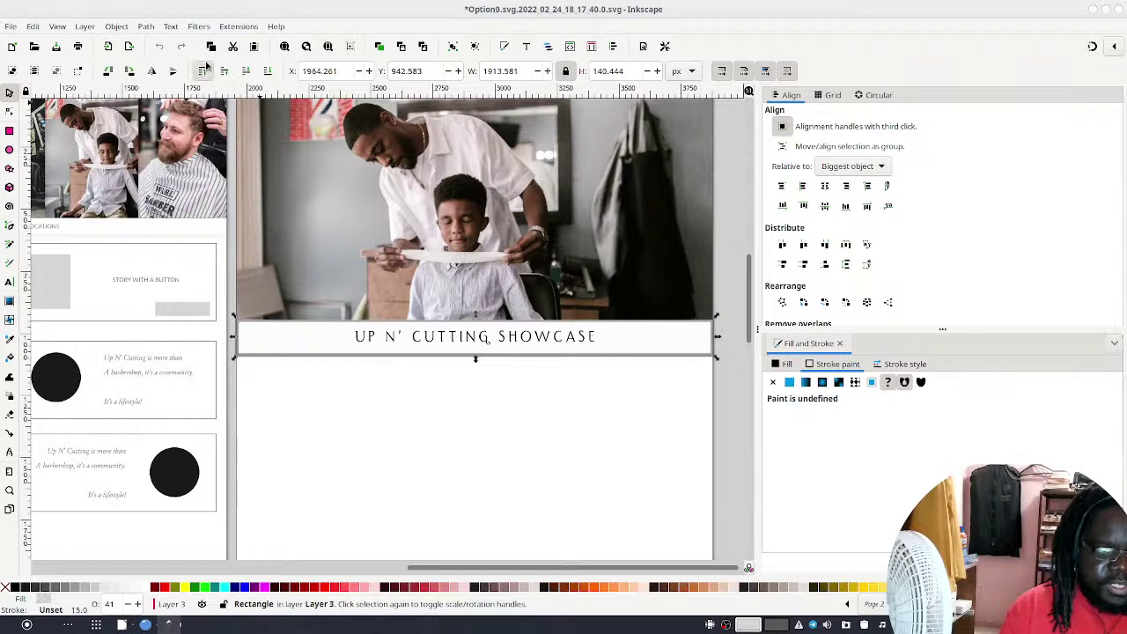
pyautogui.press('Escape')
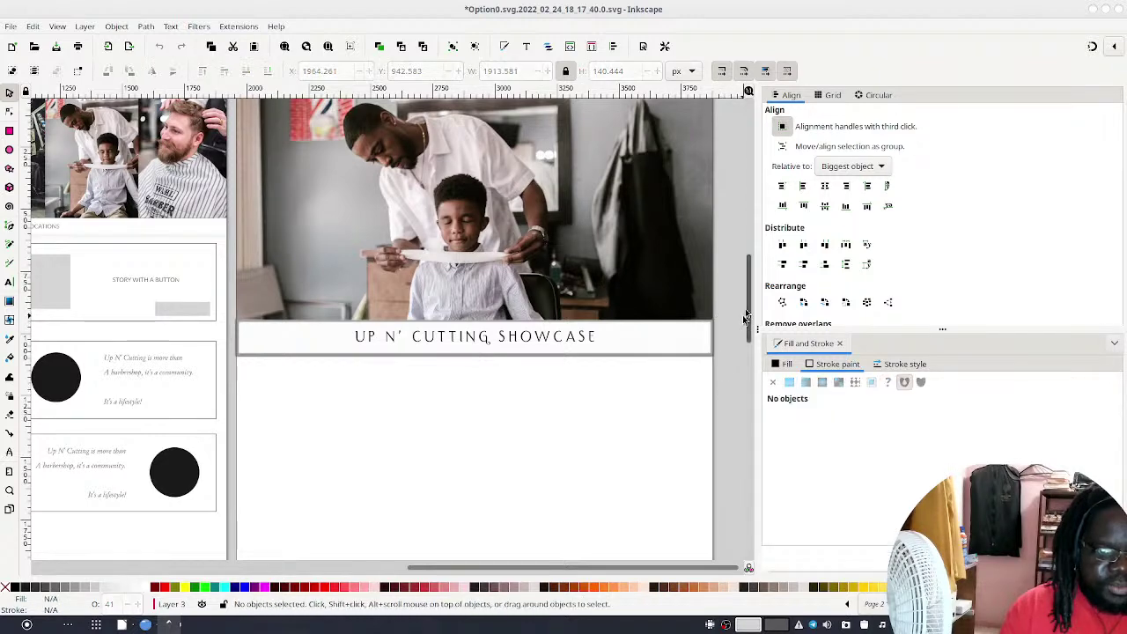
pyautogui.moveTo(658, 350); pyautogui.dragTo(652, 292)
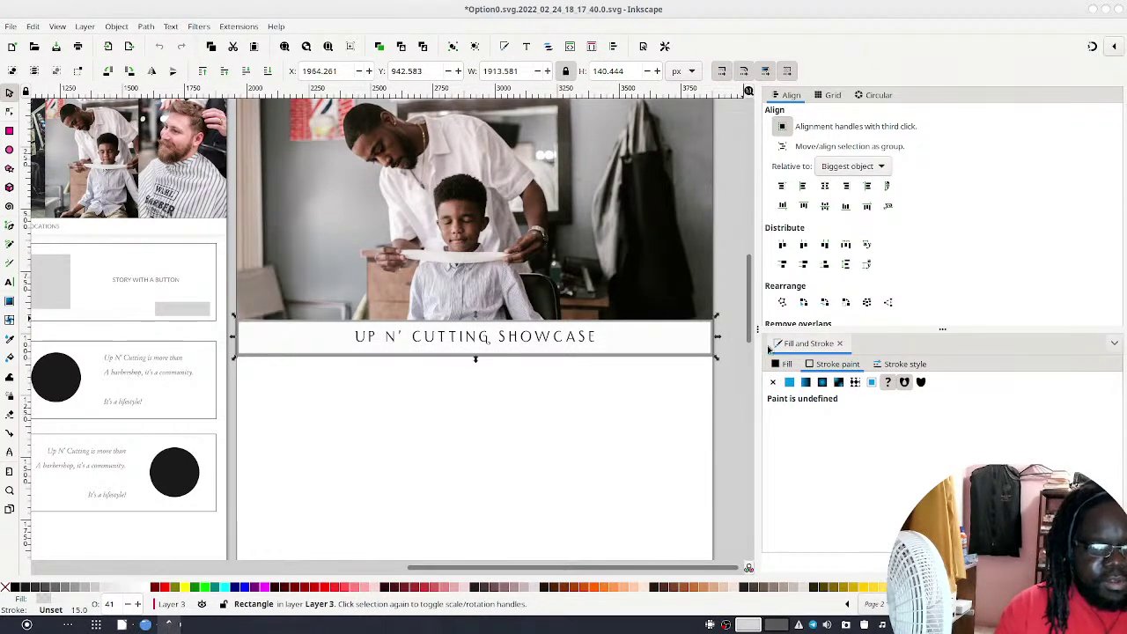
pyautogui.click(789, 381)
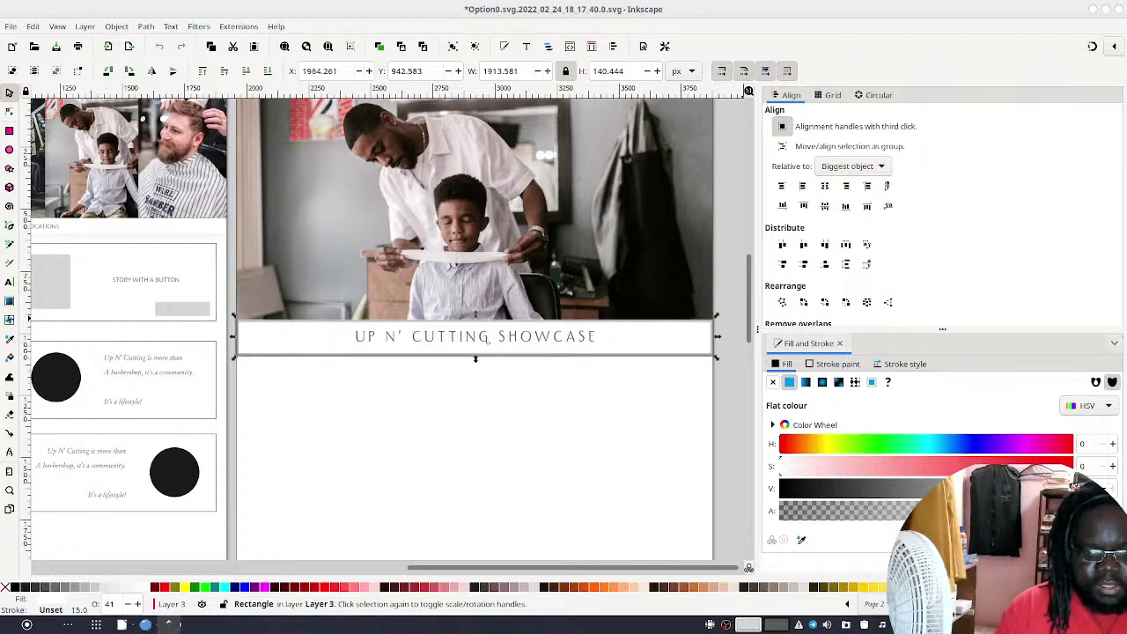
pyautogui.scroll(-2, 925, 441)
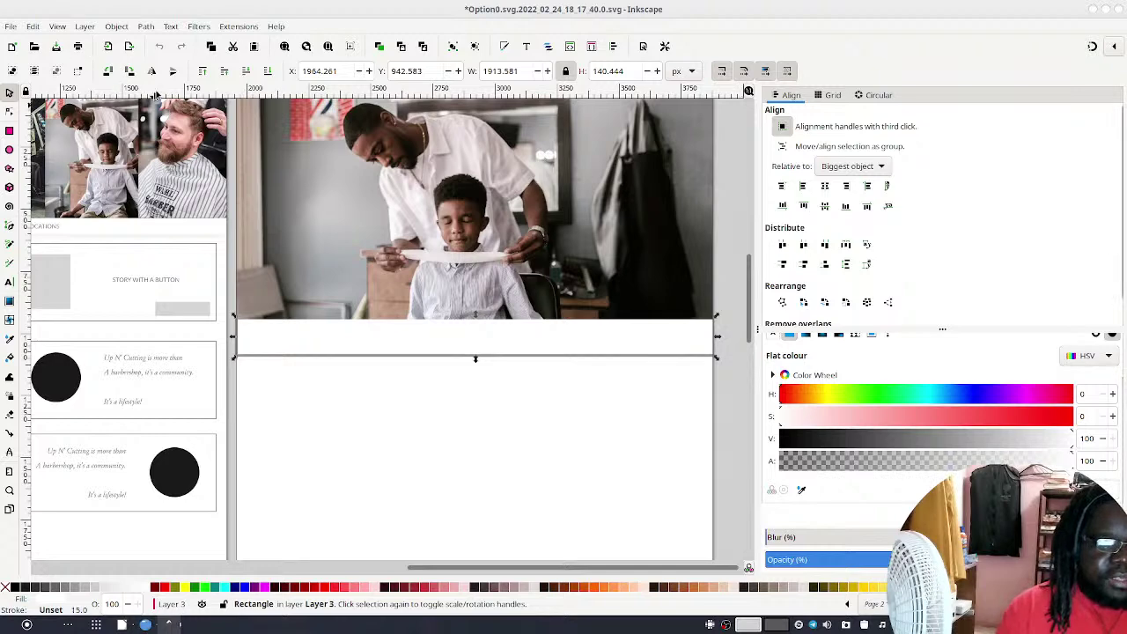
pyautogui.click(245, 72)
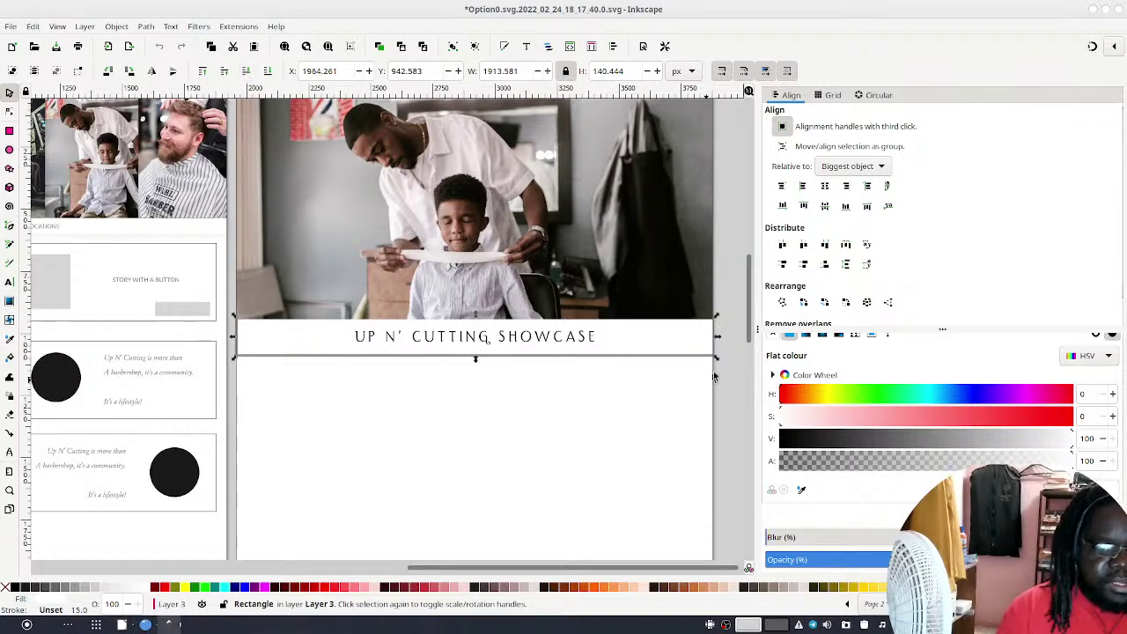
pyautogui.click(673, 386)
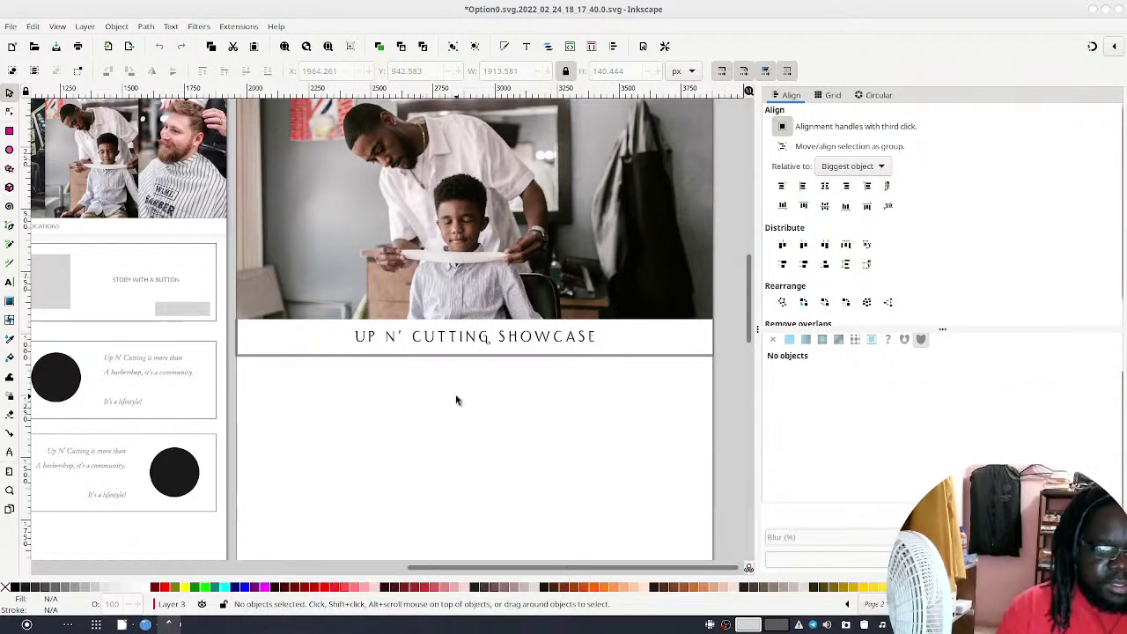
# Set the outlined rectangle's opacity to 100% and lower the alpha of its black stroke to a light grey tone
pyautogui.click(657, 364)
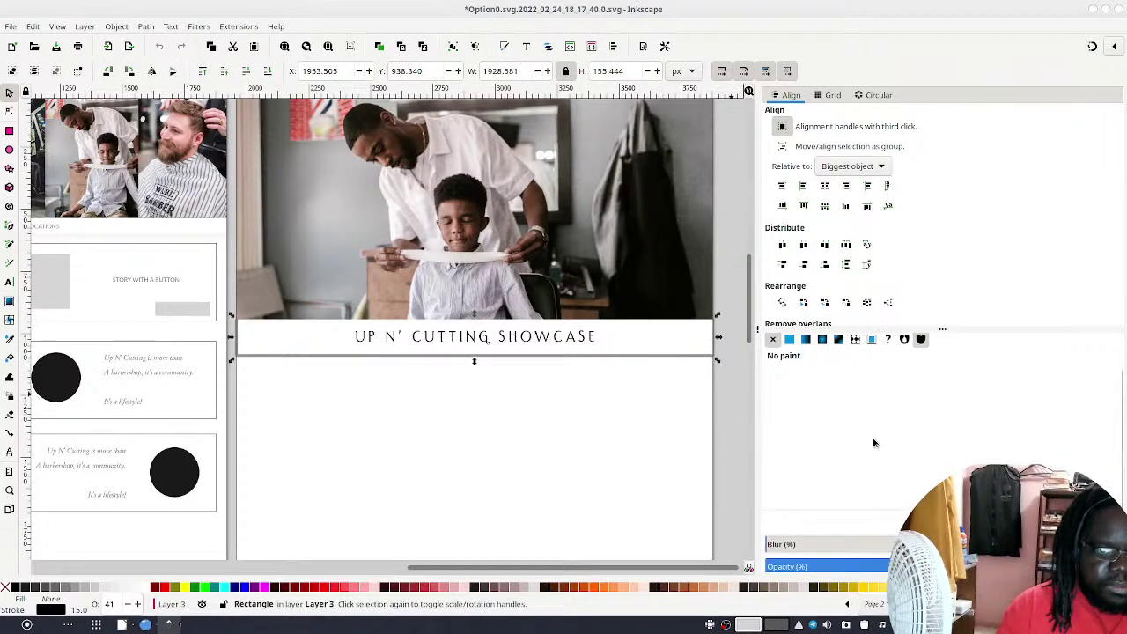
pyautogui.scroll(-1, 877, 447)
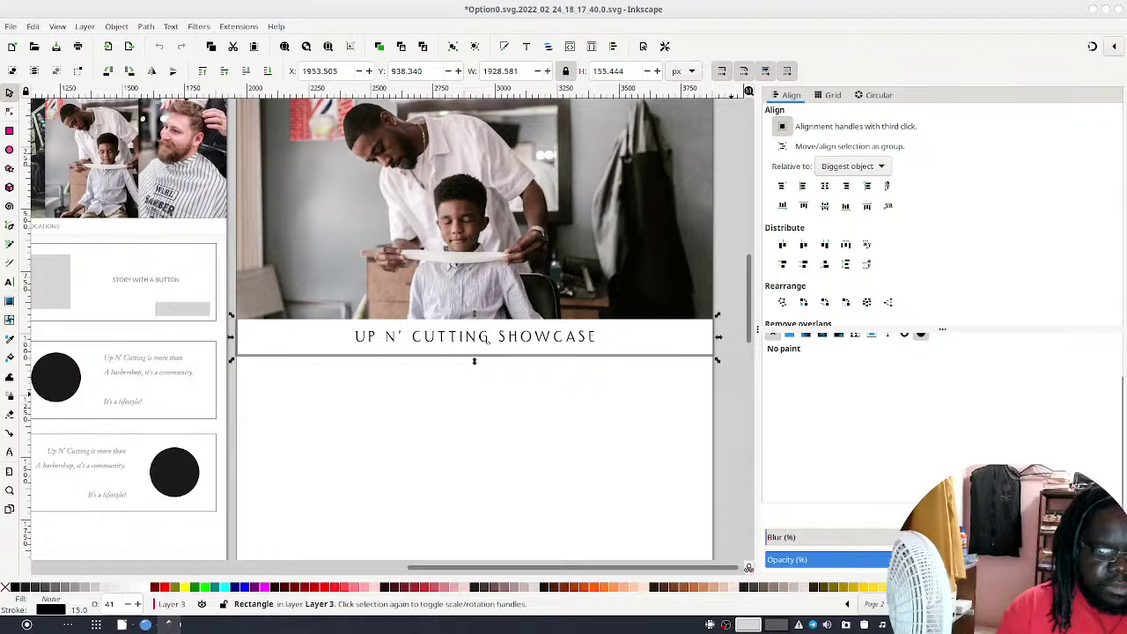
pyautogui.scroll(1, 885, 470)
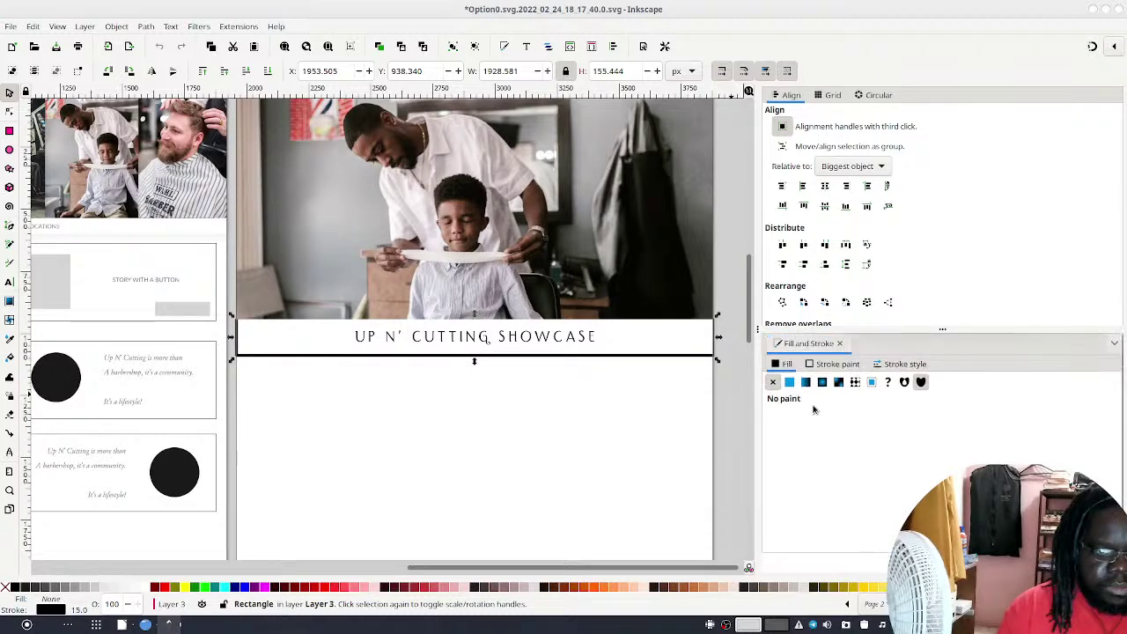
pyautogui.click(836, 364)
pyautogui.moveTo(899, 522); pyautogui.dragTo(842, 512)
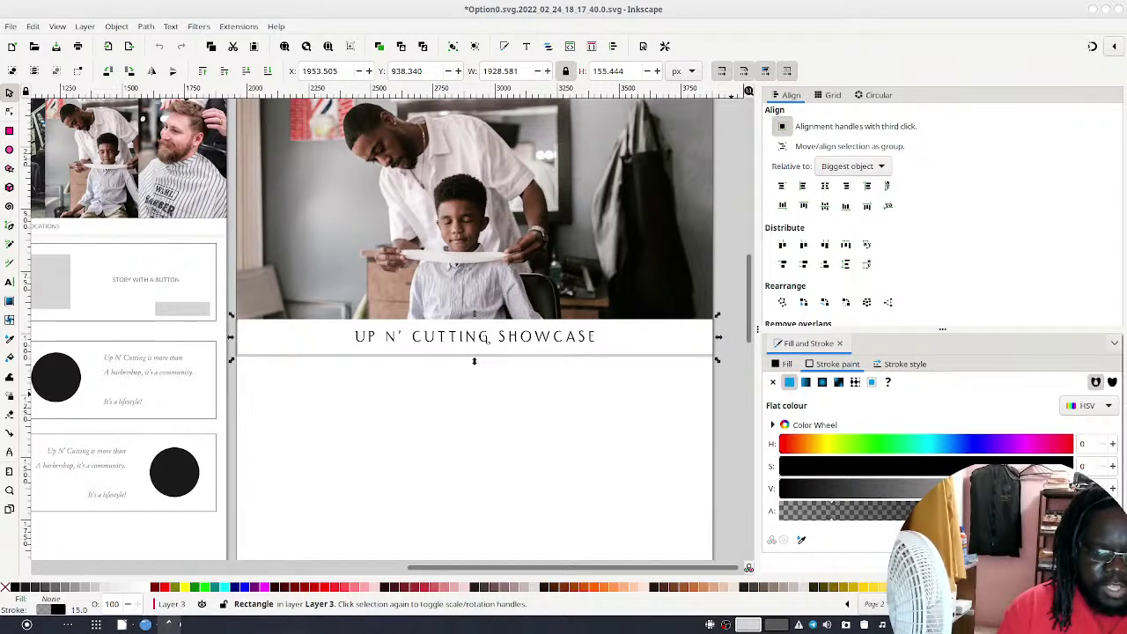
# Set the outlined rectangle's stroke width to 7.36 px
pyautogui.click(904, 369)
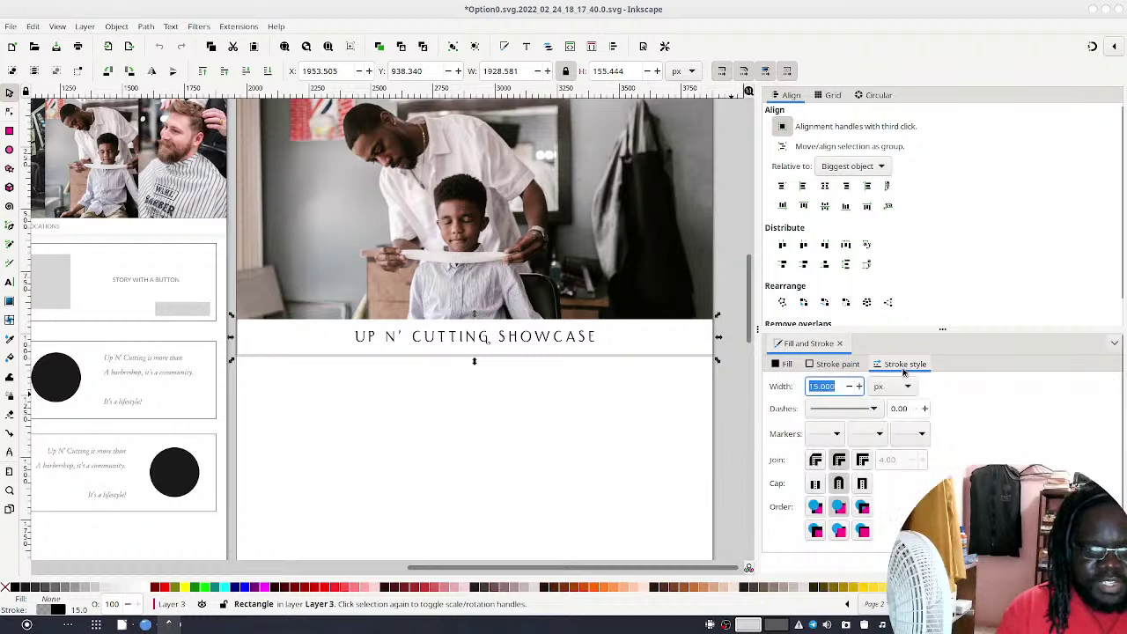
pyautogui.click(849, 388)
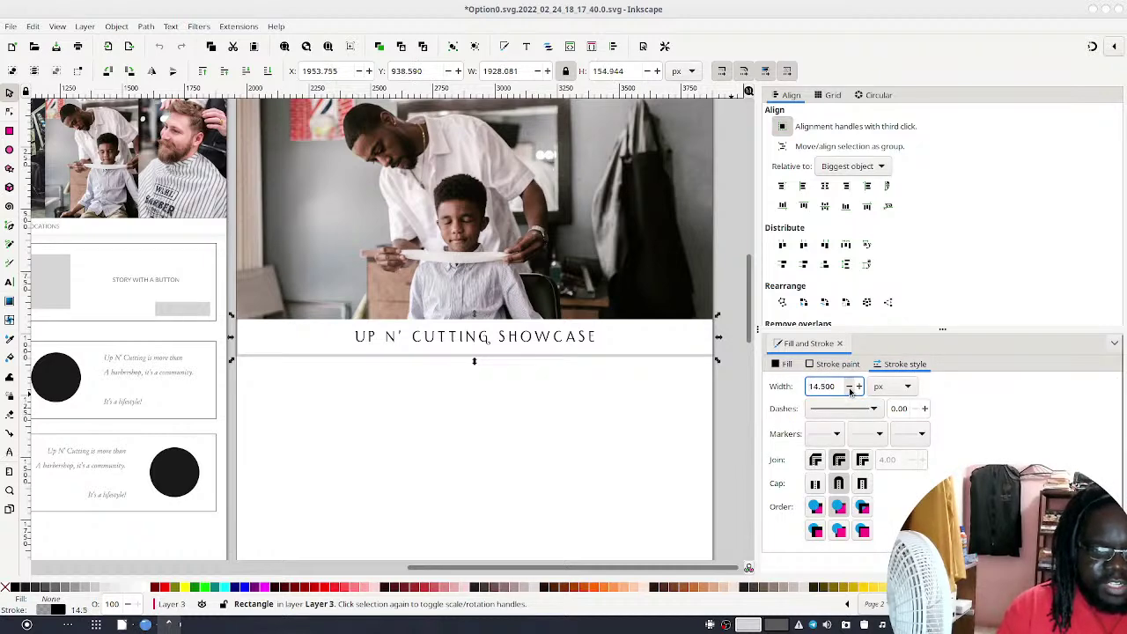
pyautogui.tripleClick(823, 388)
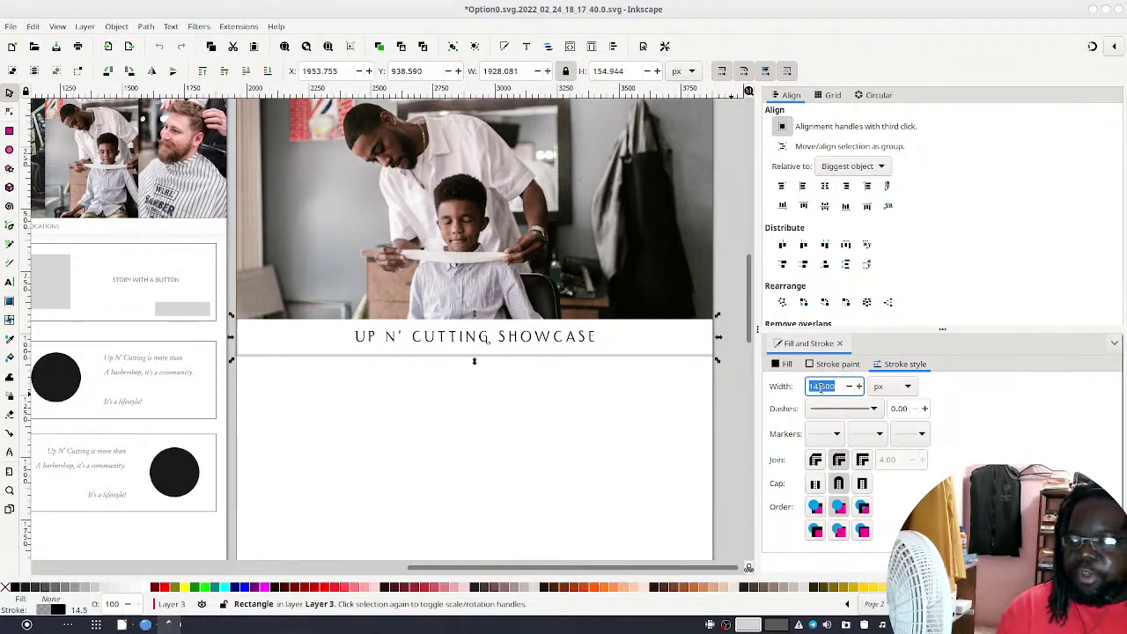
pyautogui.write('7.36')
pyautogui.press('Return')
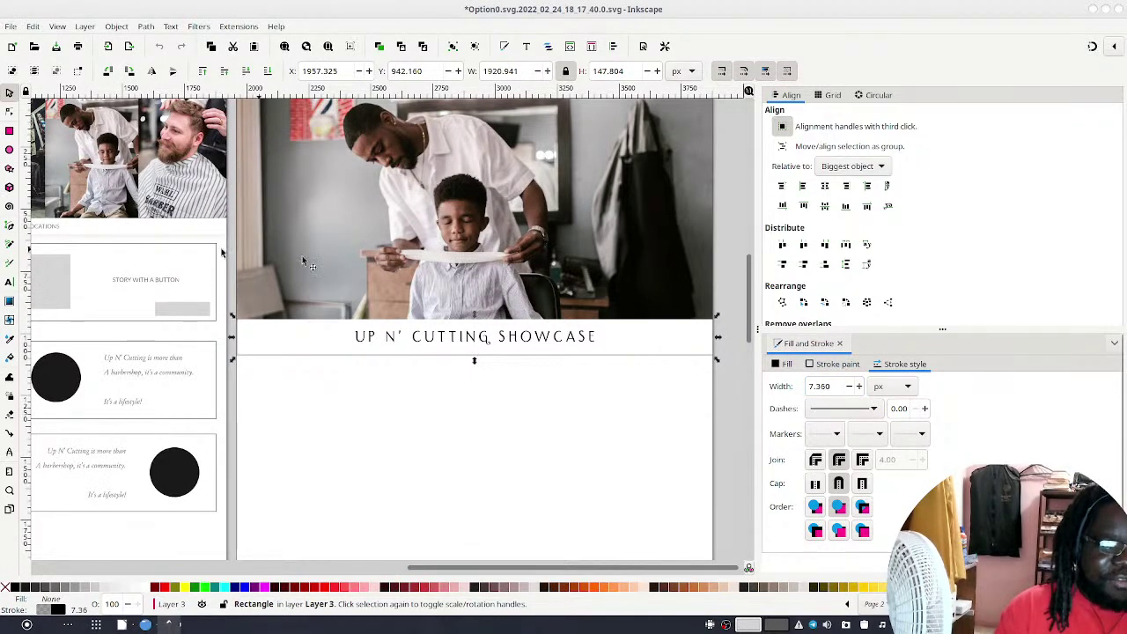
# Blur the outlined rectangle slightly into a soft shadow beneath the heading strip, and deselect it
pyautogui.scroll(-2, 813, 374)
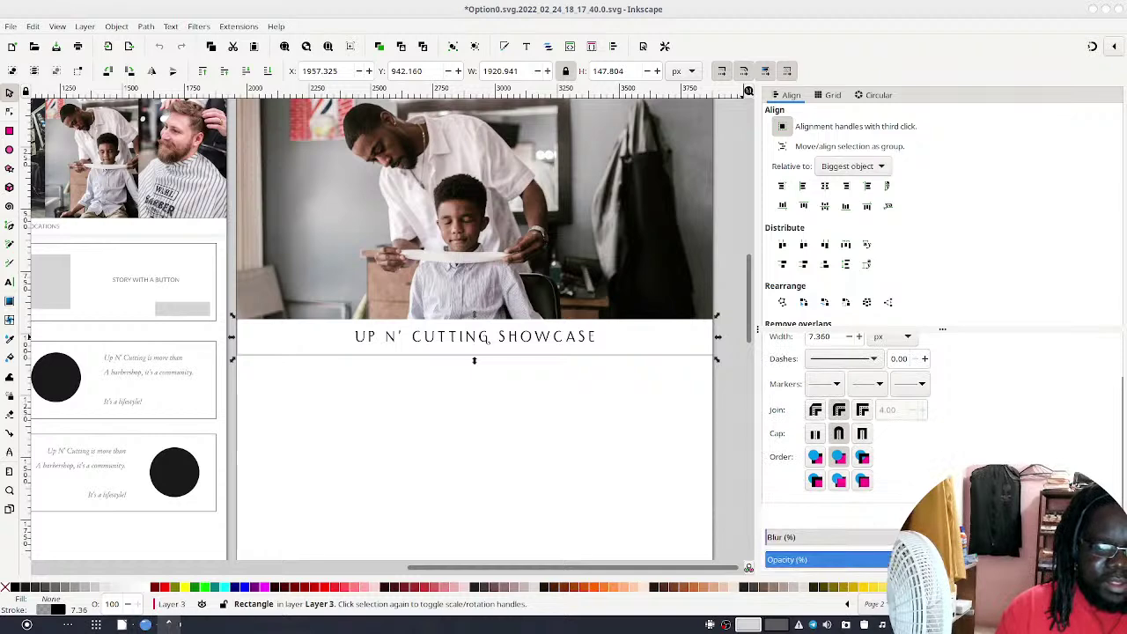
pyautogui.moveTo(768, 537); pyautogui.dragTo(795, 537)
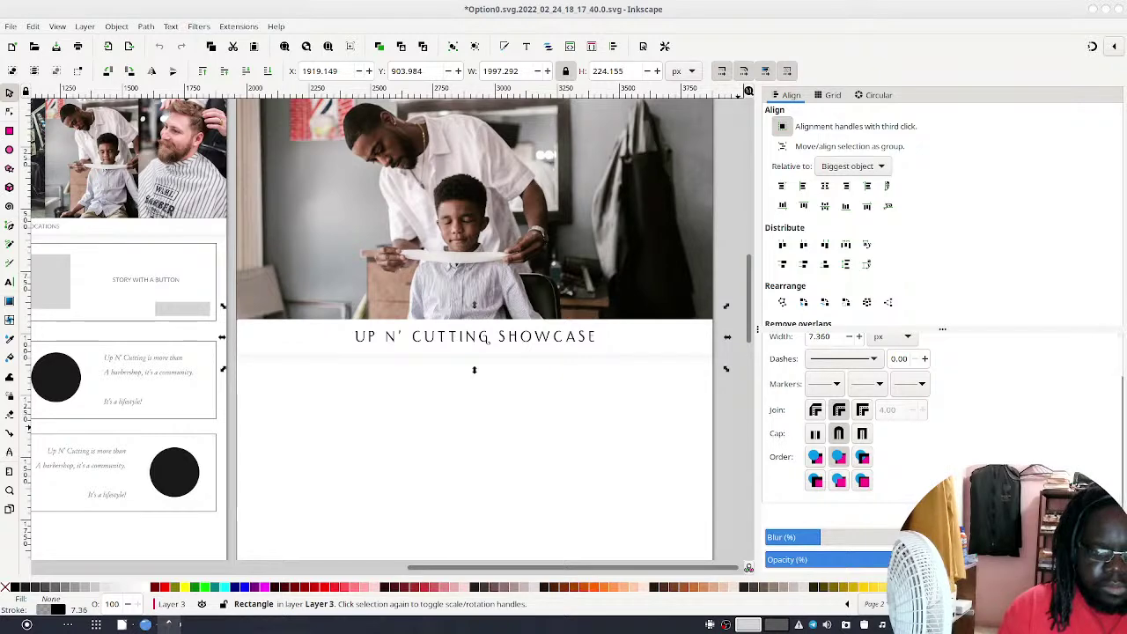
pyautogui.press('Left')
pyautogui.press('Left')
pyautogui.press('Left')
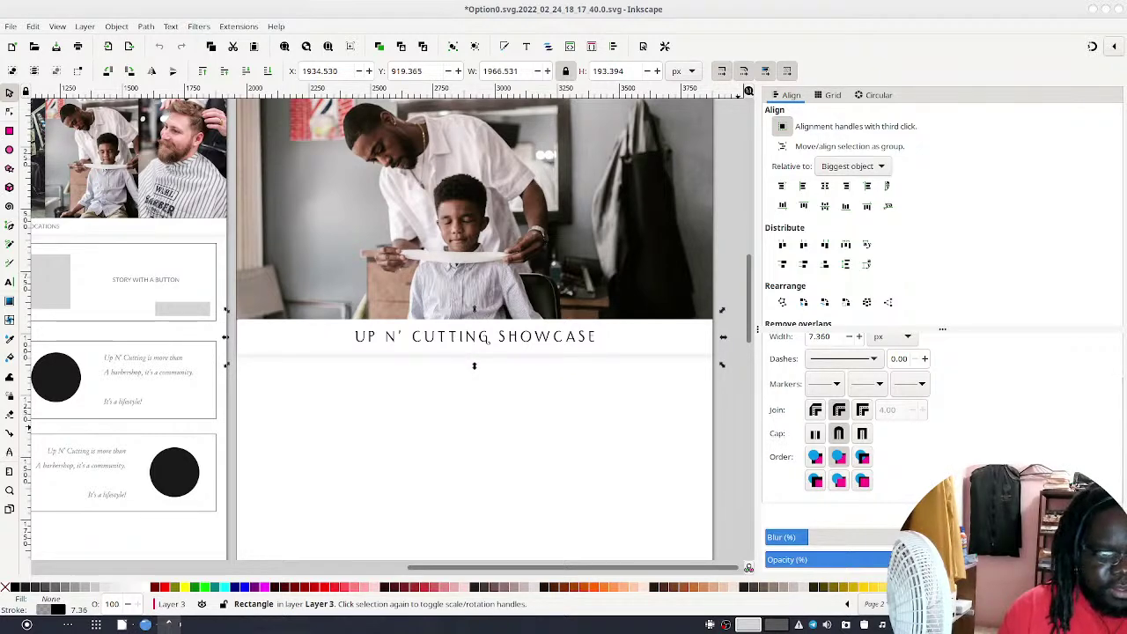
pyautogui.click(435, 428)
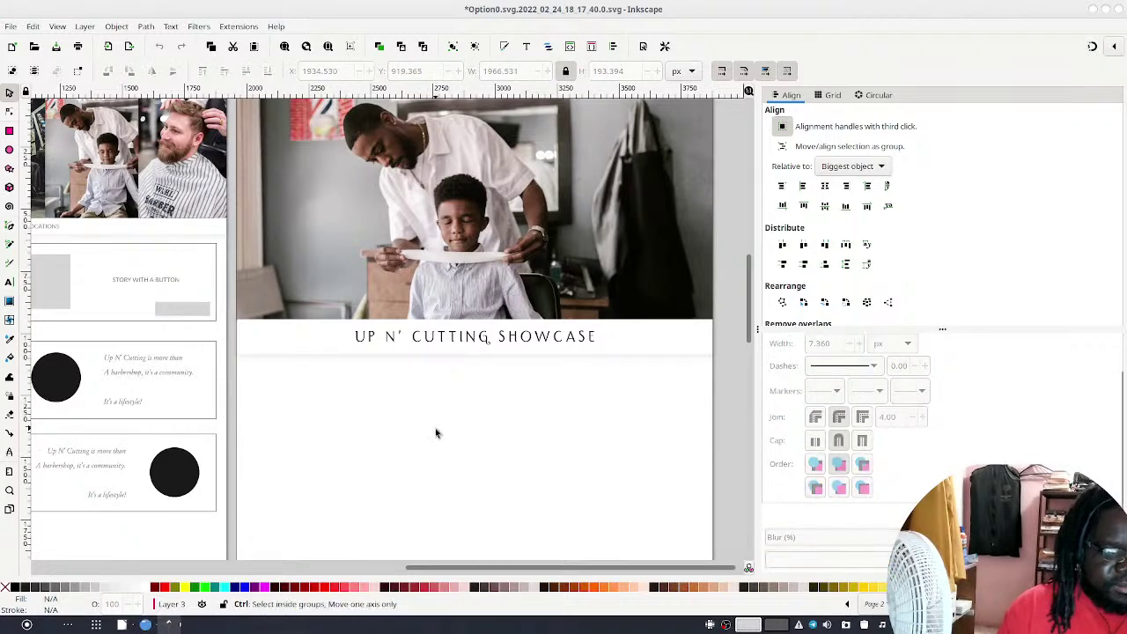
pyautogui.scroll(-6, 435, 428)
pyautogui.scroll(6, 435, 428)
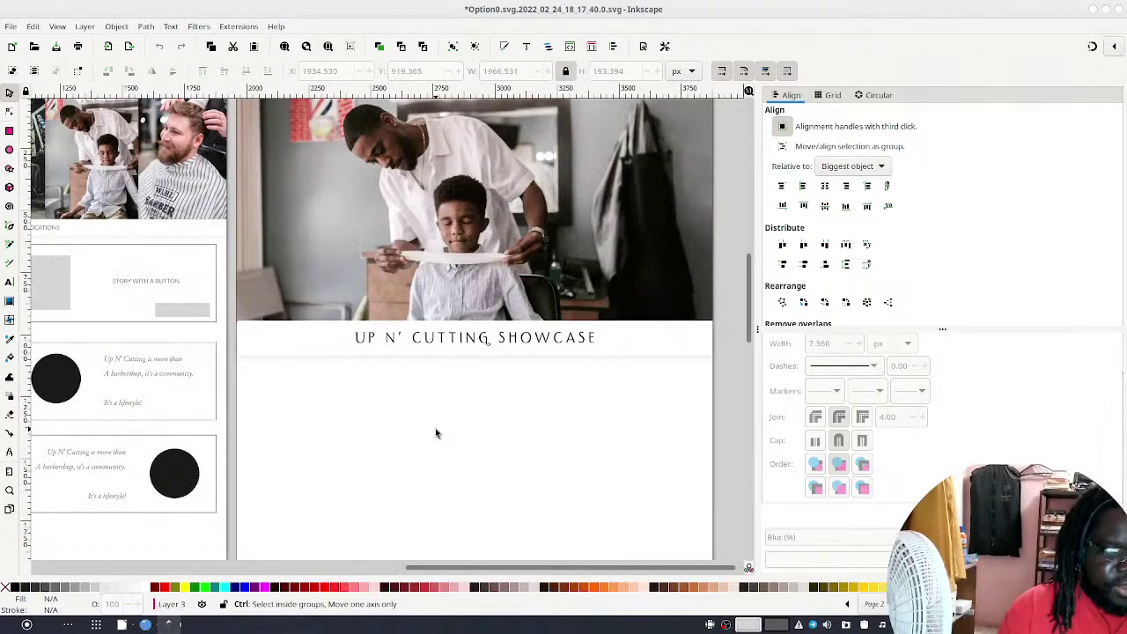
# Examine the home page mockup's sections and the empty area below the showcase heading on the second page
pyautogui.moveTo(701, 243); pyautogui.dragTo(752, 266)
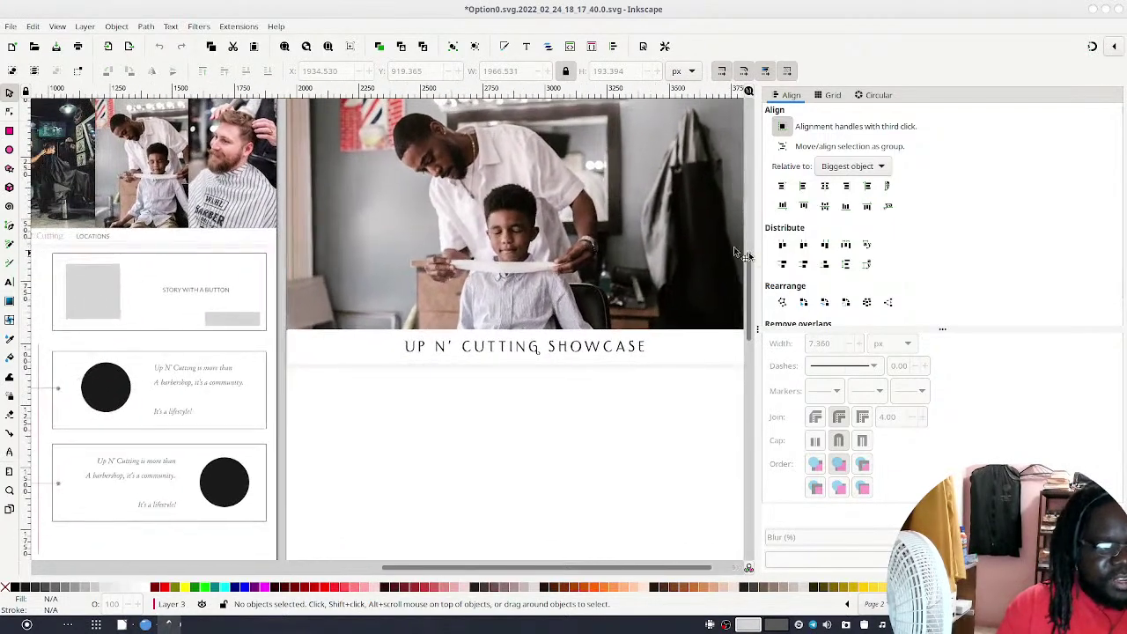
pyautogui.moveTo(428, 254); pyautogui.dragTo(544, 324)
pyautogui.hscroll(2, 543, 324)
pyautogui.scroll(-1, 544, 324)
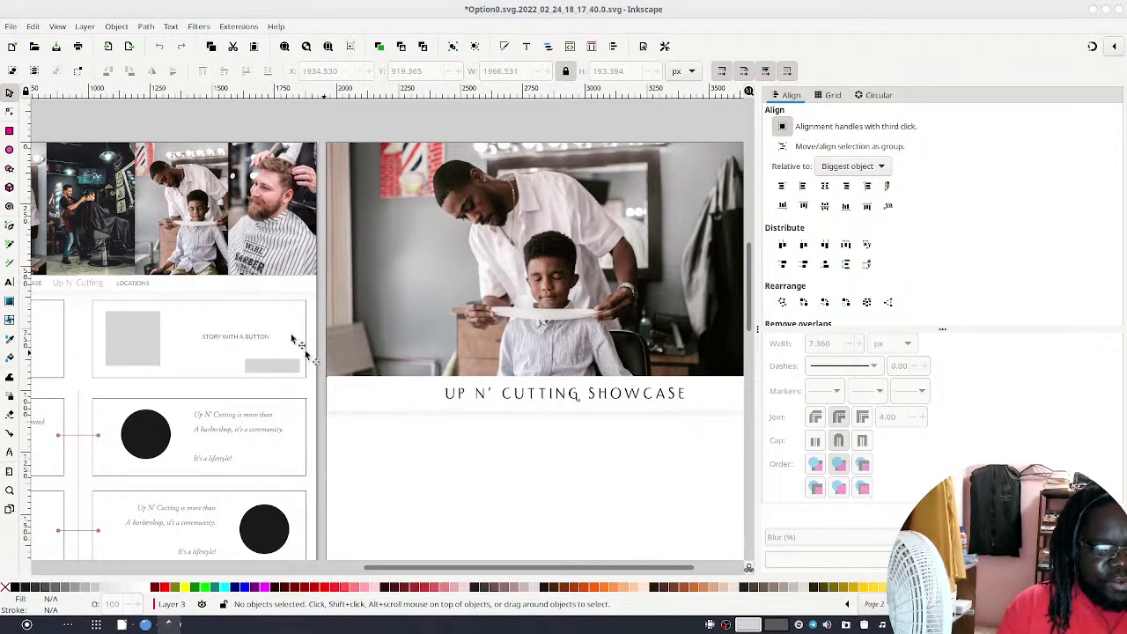
pyautogui.moveTo(660, 408); pyautogui.dragTo(743, 348)
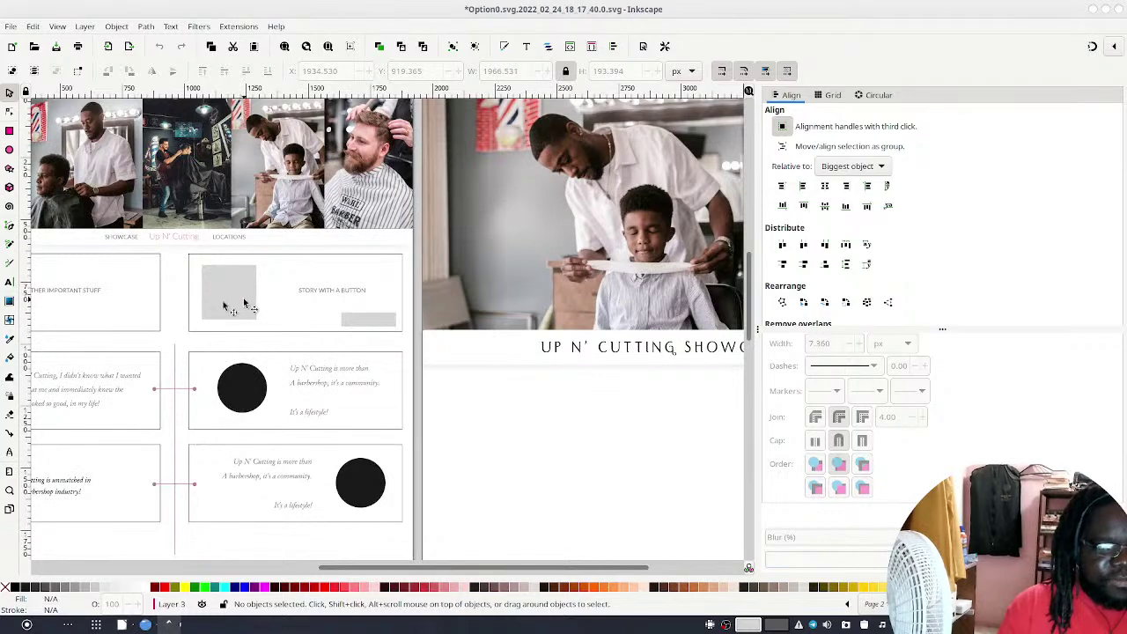
pyautogui.scroll(-3, 515, 451)
pyautogui.hscroll(3, 515, 451)
pyautogui.scroll(2, 353, 309)
pyautogui.hscroll(-3, 353, 308)
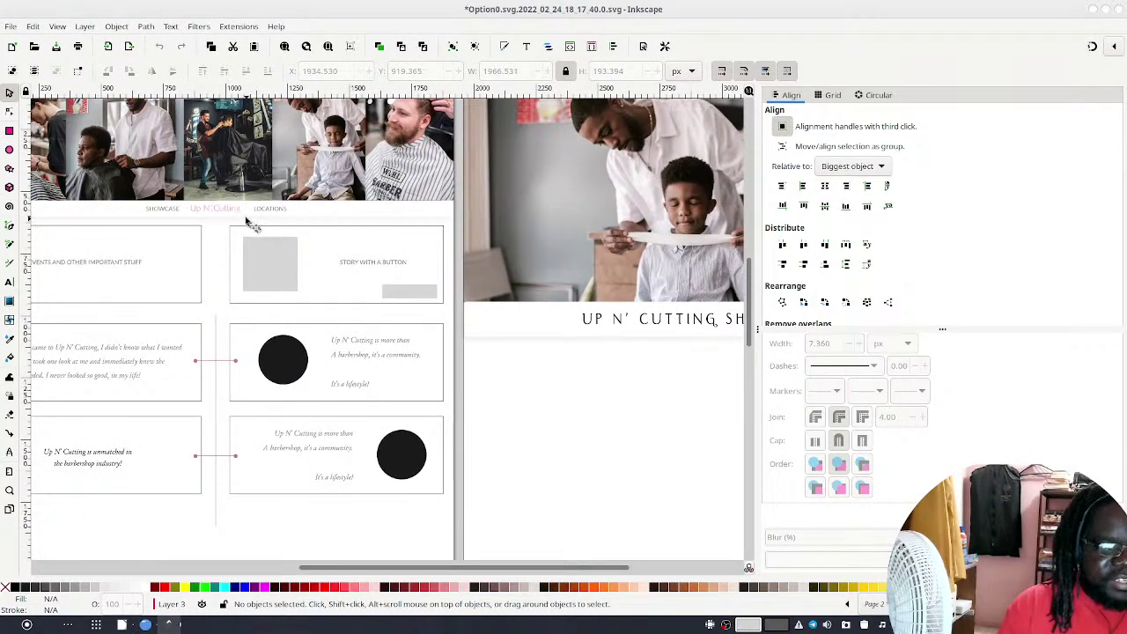
pyautogui.hscroll(-2, 323, 241)
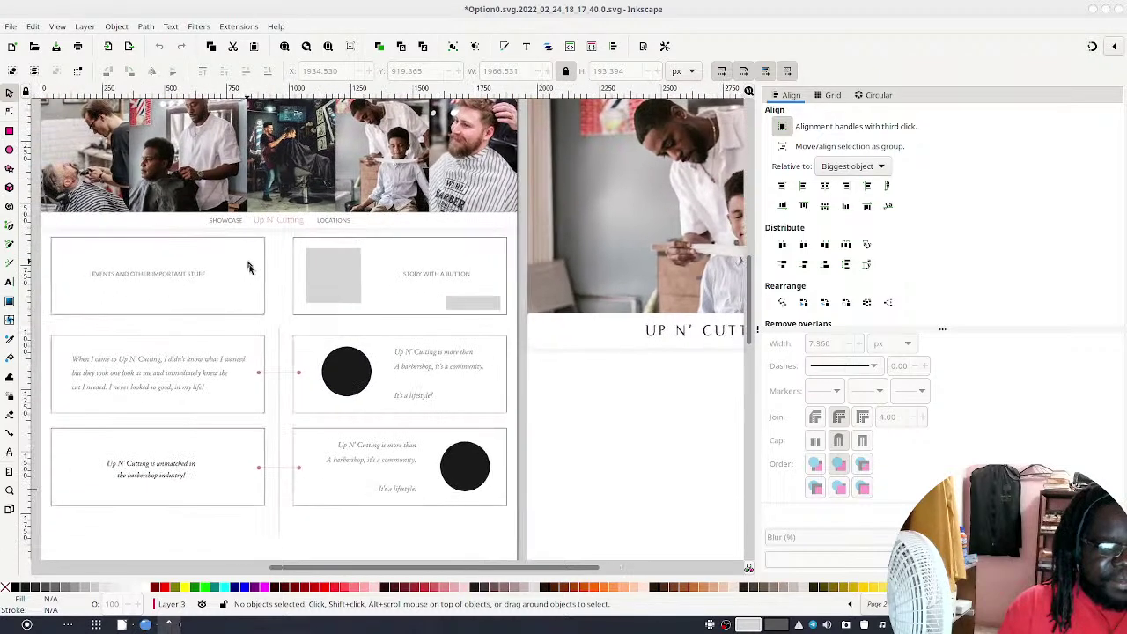
pyautogui.scroll(3, 264, 352)
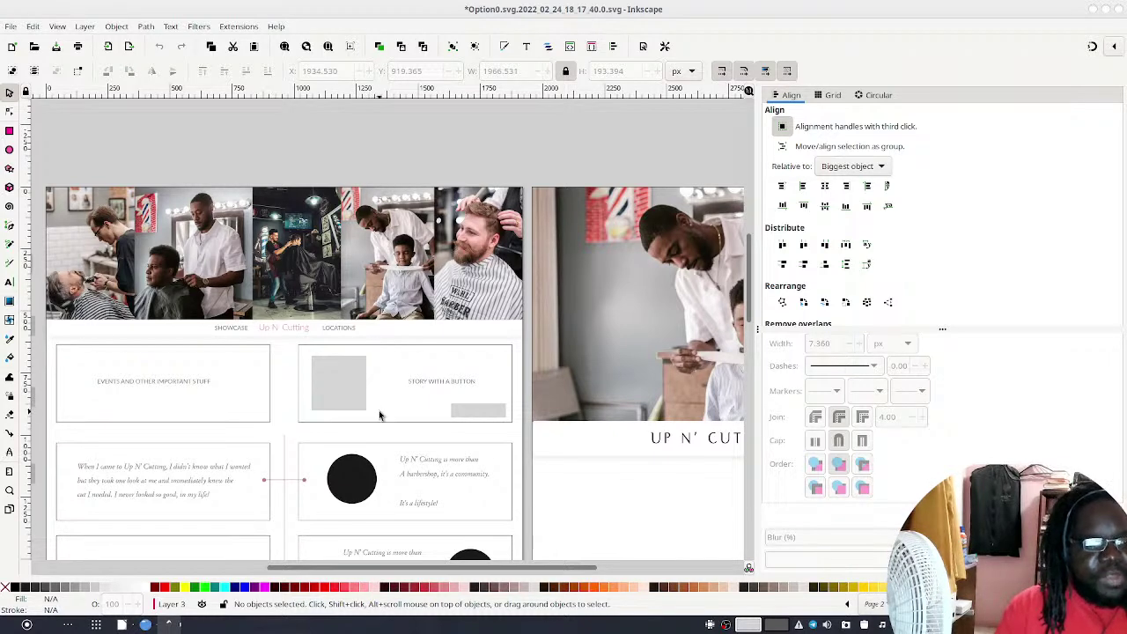
pyautogui.scroll(-5, 378, 412)
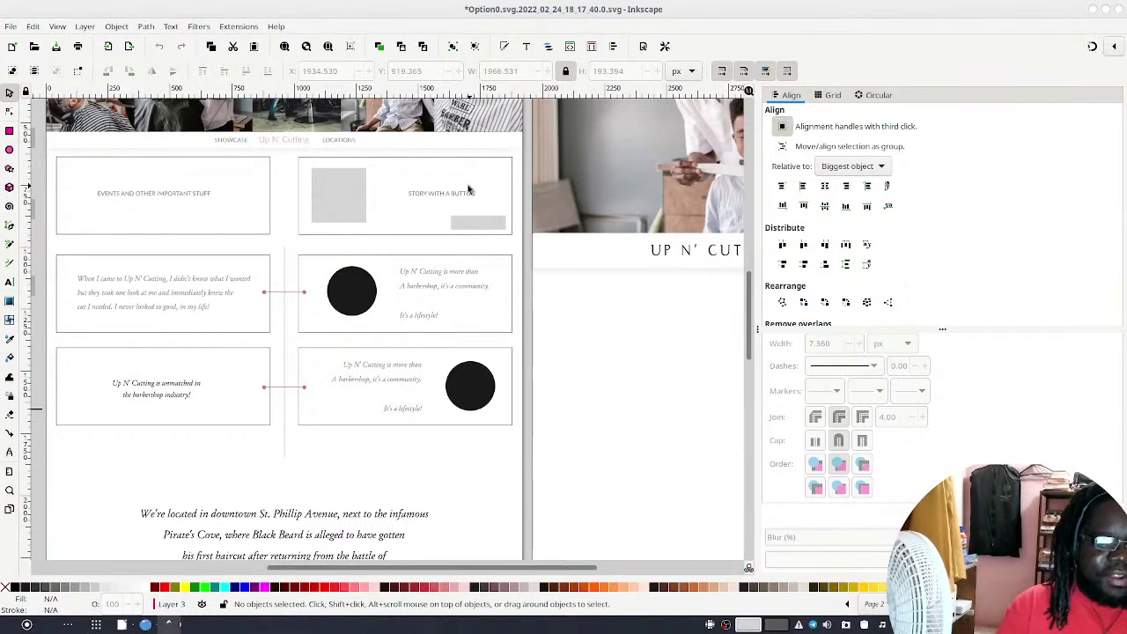
pyautogui.hscroll(8, 625, 291)
pyautogui.scroll(2, 625, 290)
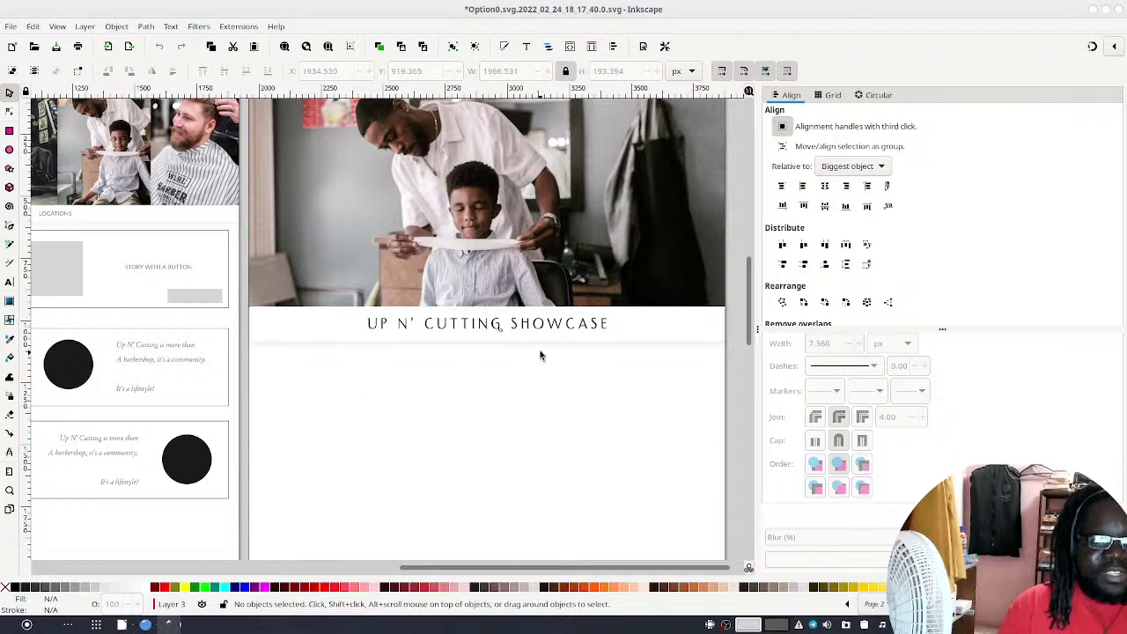
pyautogui.scroll(4, 574, 344)
pyautogui.scroll(-4, 537, 317)
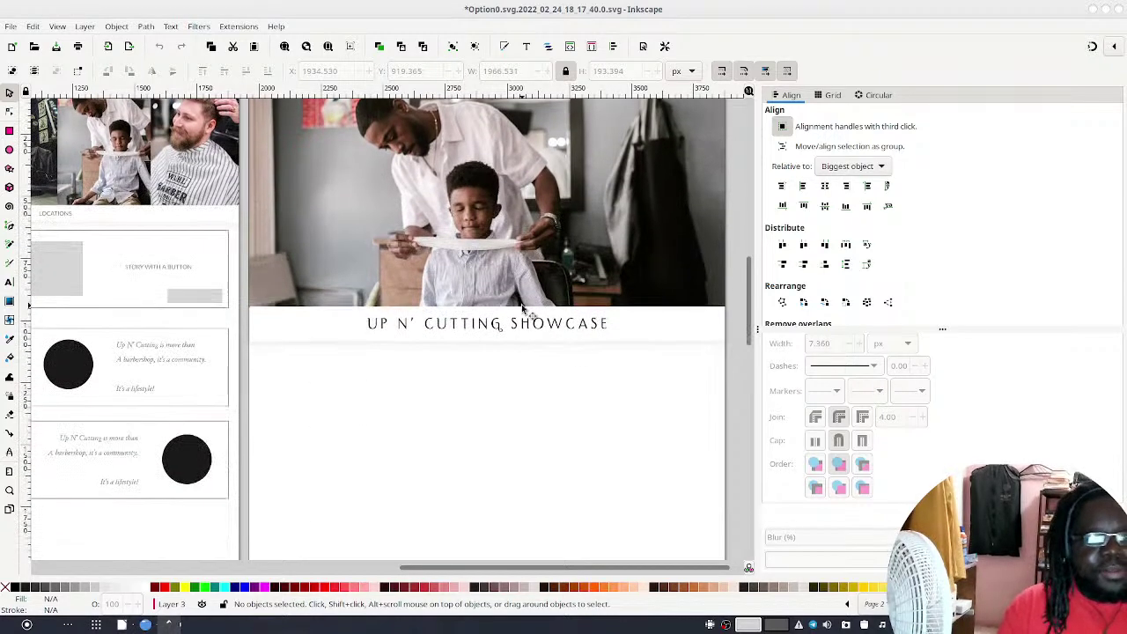
pyautogui.scroll(-7, 484, 280)
pyautogui.scroll(3, 489, 265)
pyautogui.scroll(-3, 495, 251)
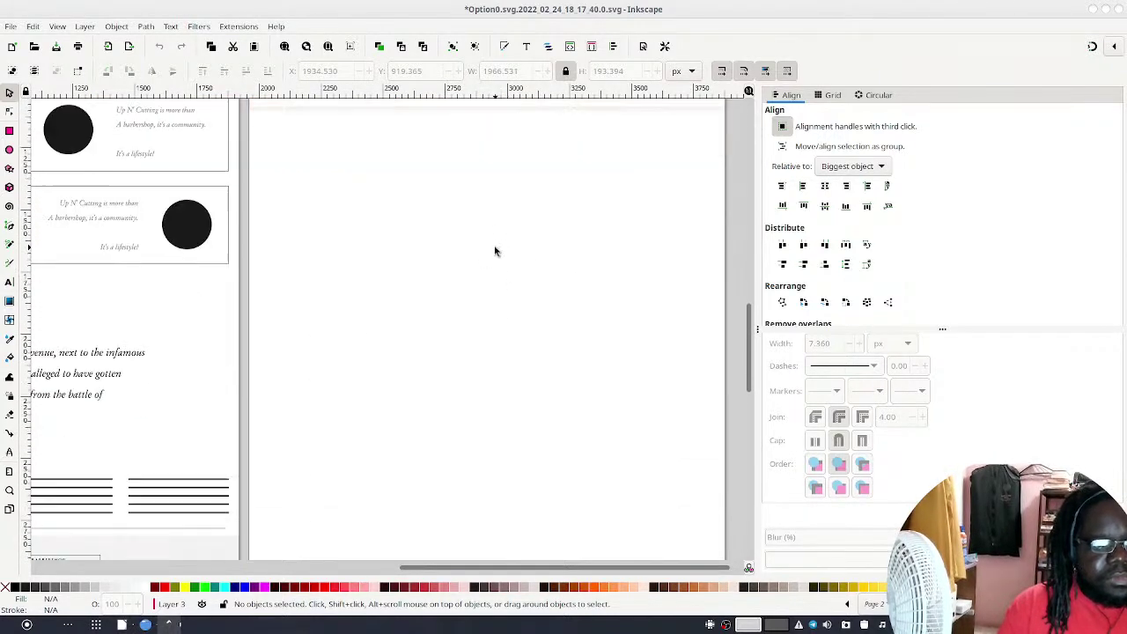
# Draw a rectangle about 840 × 652 px below the showcase heading and place a duplicate beside it with a small gap
pyautogui.click(10, 130)
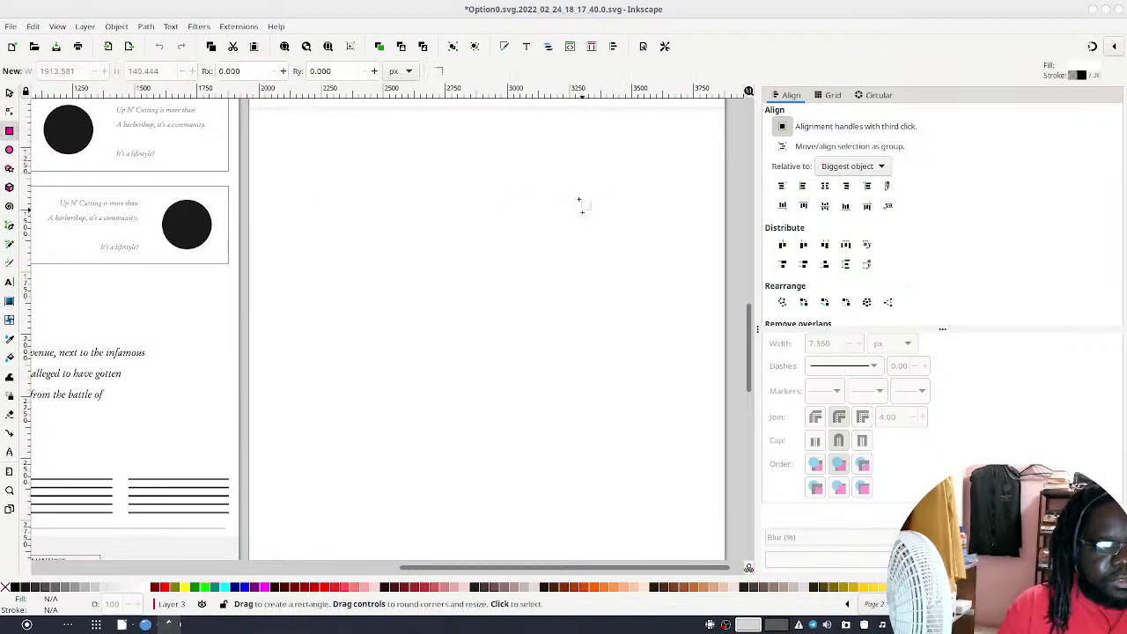
pyautogui.scroll(3, 445, 172)
pyautogui.moveTo(310, 237)
pyautogui.mouseDown()
pyautogui.moveTo(516, 374)
pyautogui.moveTo(451, 402)
pyautogui.moveTo(484, 388)
pyautogui.moveTo(495, 398)
pyautogui.mouseUp()
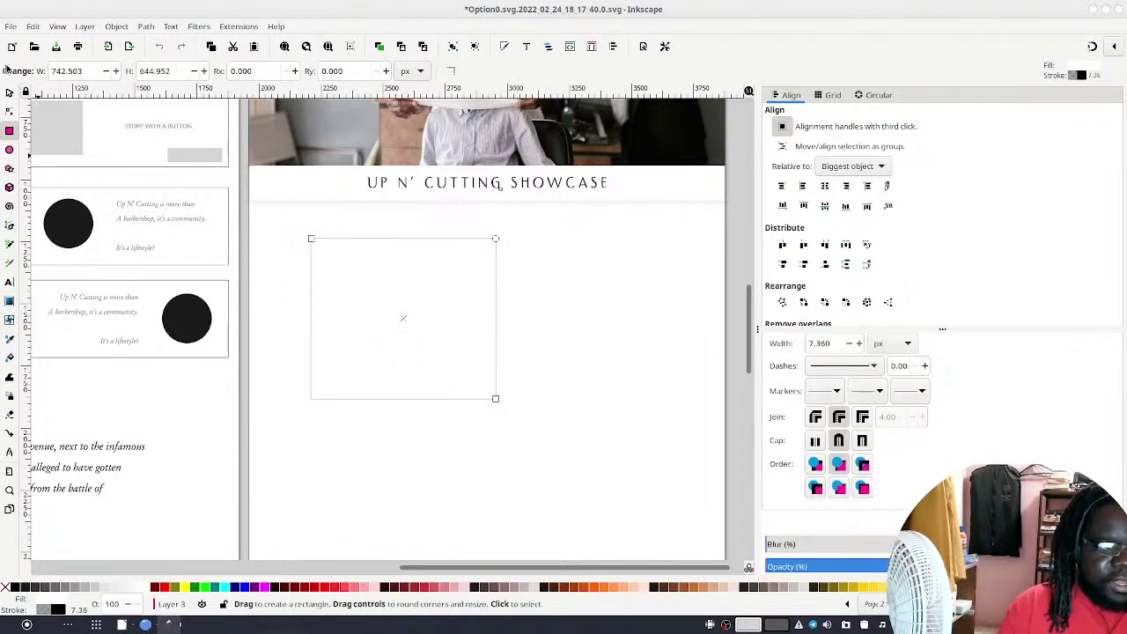
pyautogui.click(9, 94)
pyautogui.moveTo(482, 321); pyautogui.dragTo(501, 298)
pyautogui.hotkey('ctrl', 'd')
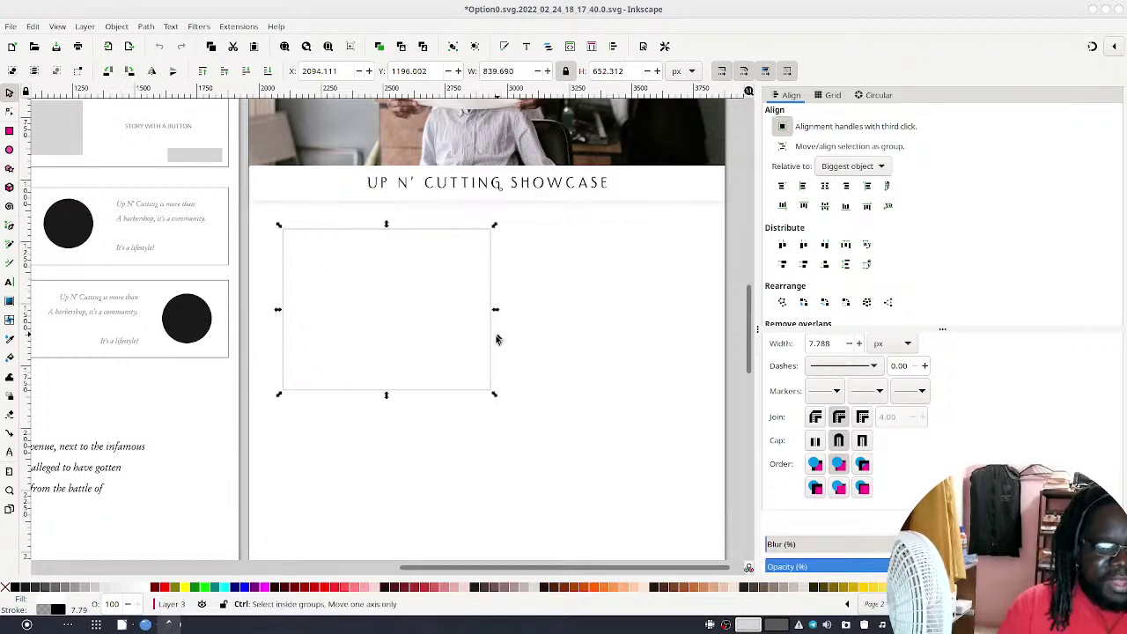
pyautogui.moveTo(417, 343); pyautogui.dragTo(637, 338)
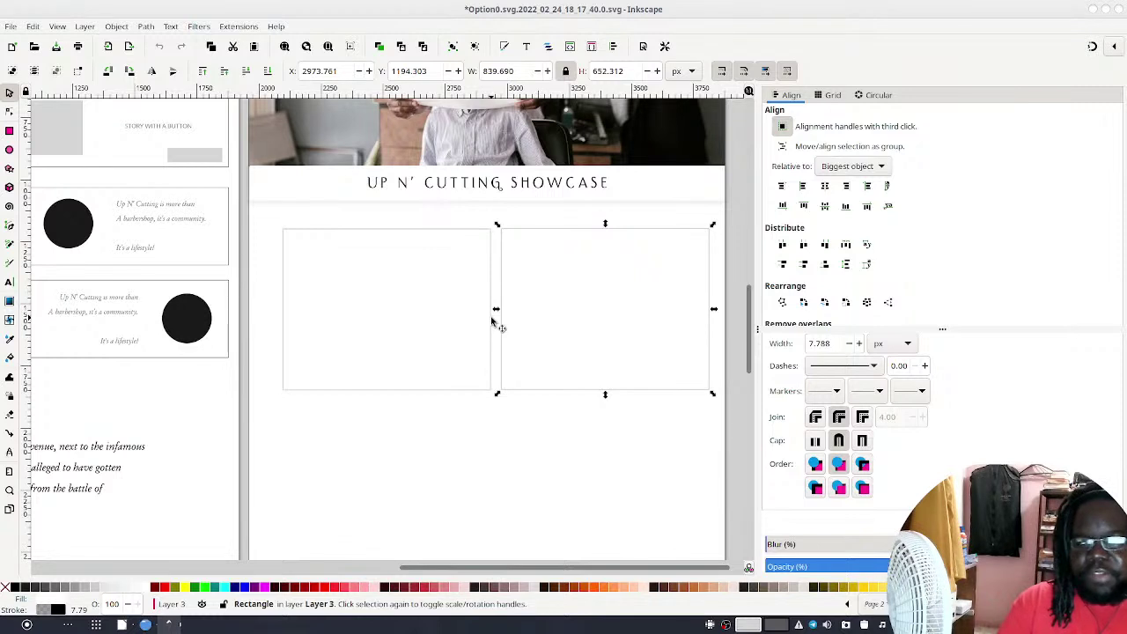
# Group the two rectangles and centre the group horizontally relative to the page
pyautogui.keyDown('shift'); pyautogui.click(406, 278); pyautogui.keyUp('shift')
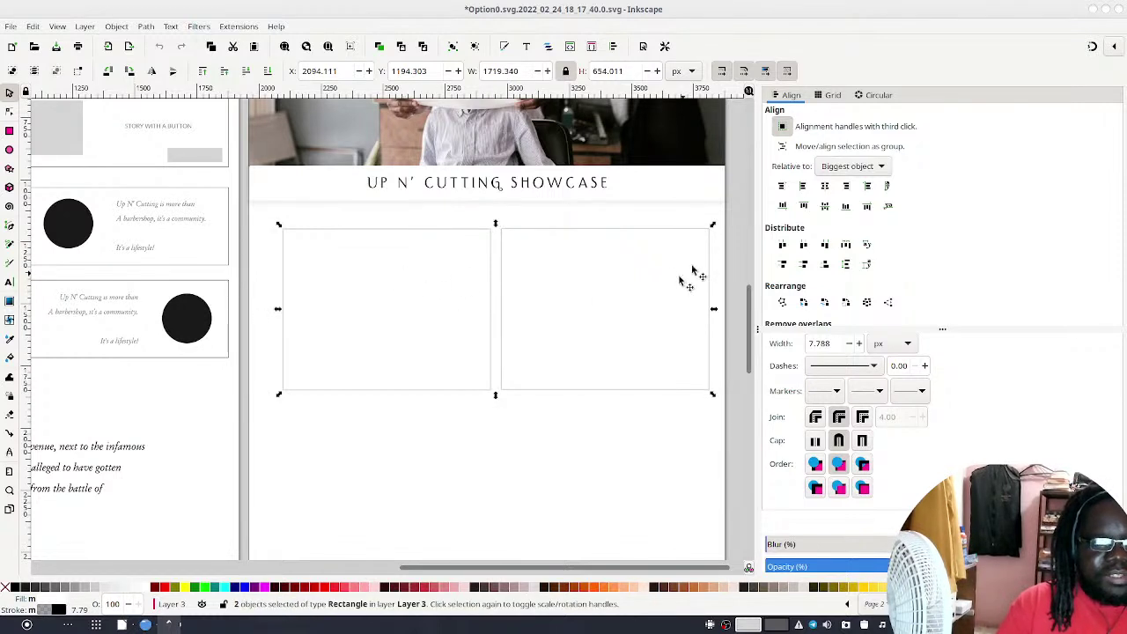
pyautogui.click(835, 167)
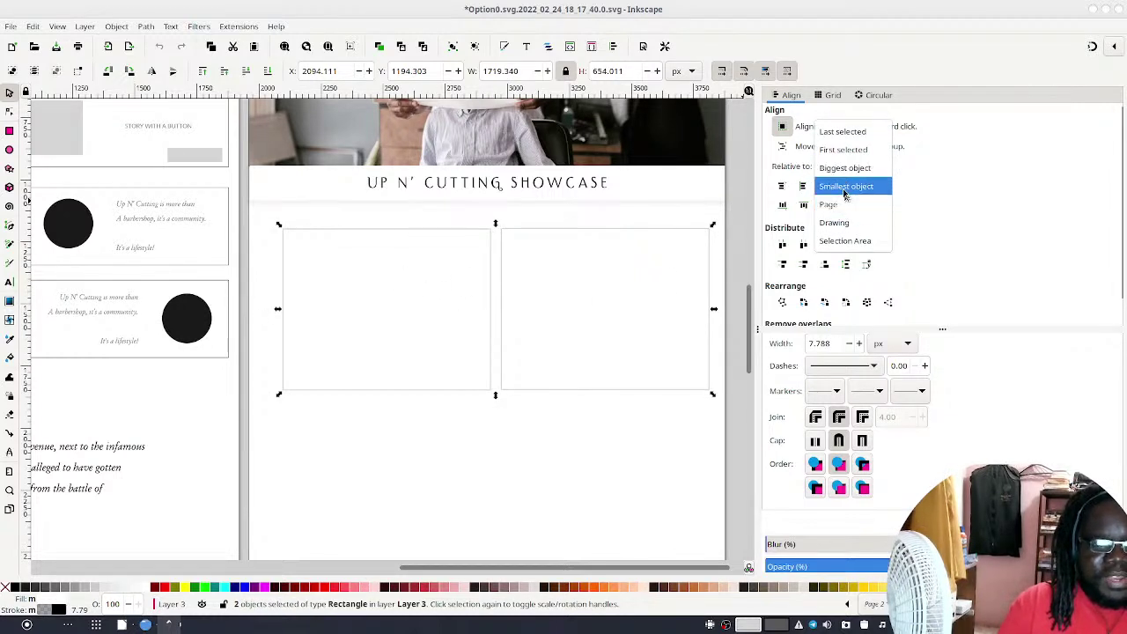
pyautogui.click(845, 168)
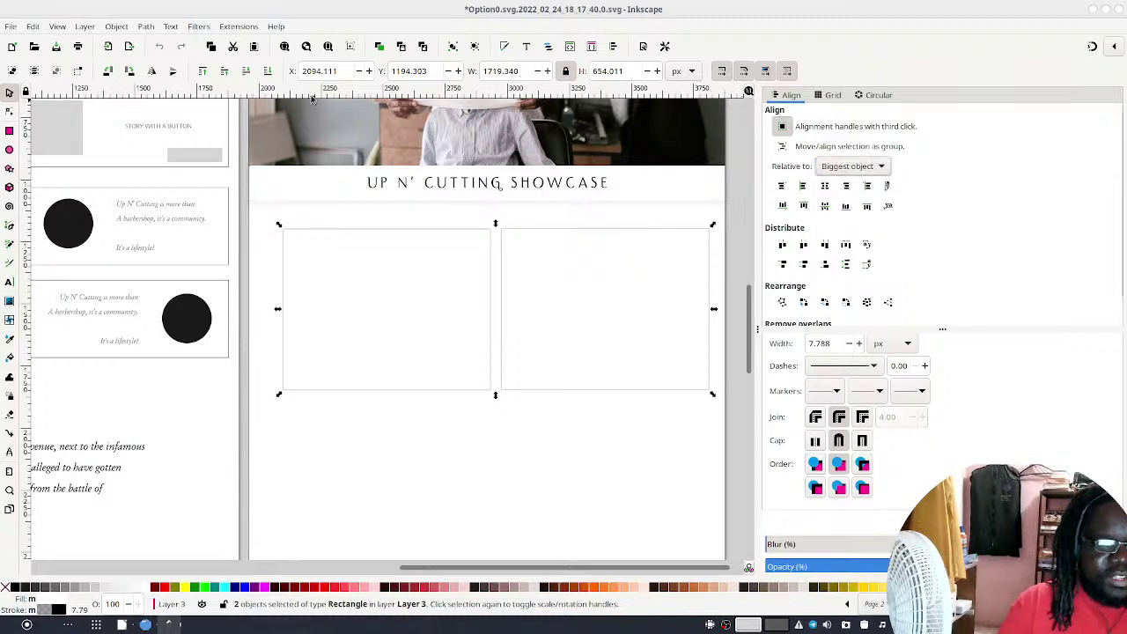
pyautogui.click(457, 42)
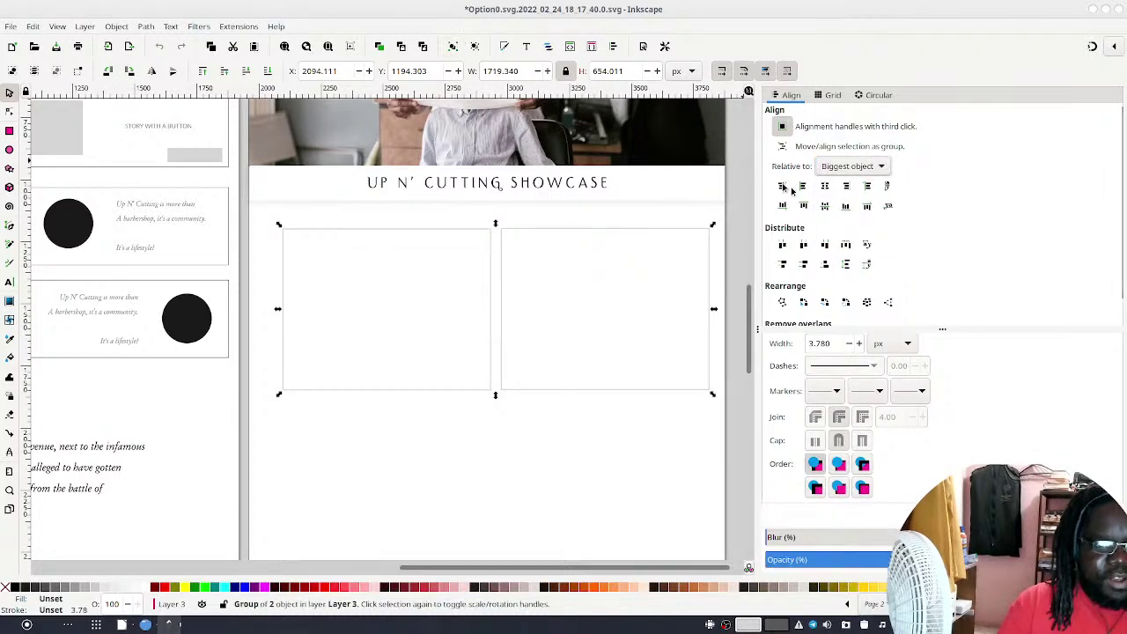
pyautogui.click(836, 167)
pyautogui.click(828, 204)
pyautogui.click(825, 186)
pyautogui.moveTo(659, 302); pyautogui.dragTo(579, 207)
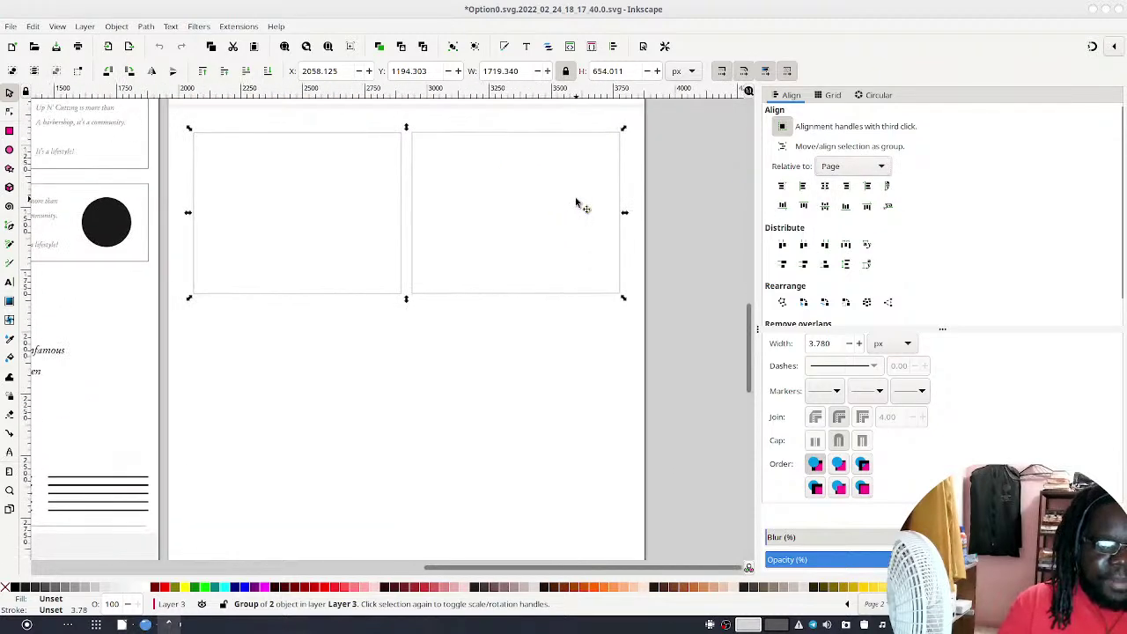
pyautogui.click(480, 337)
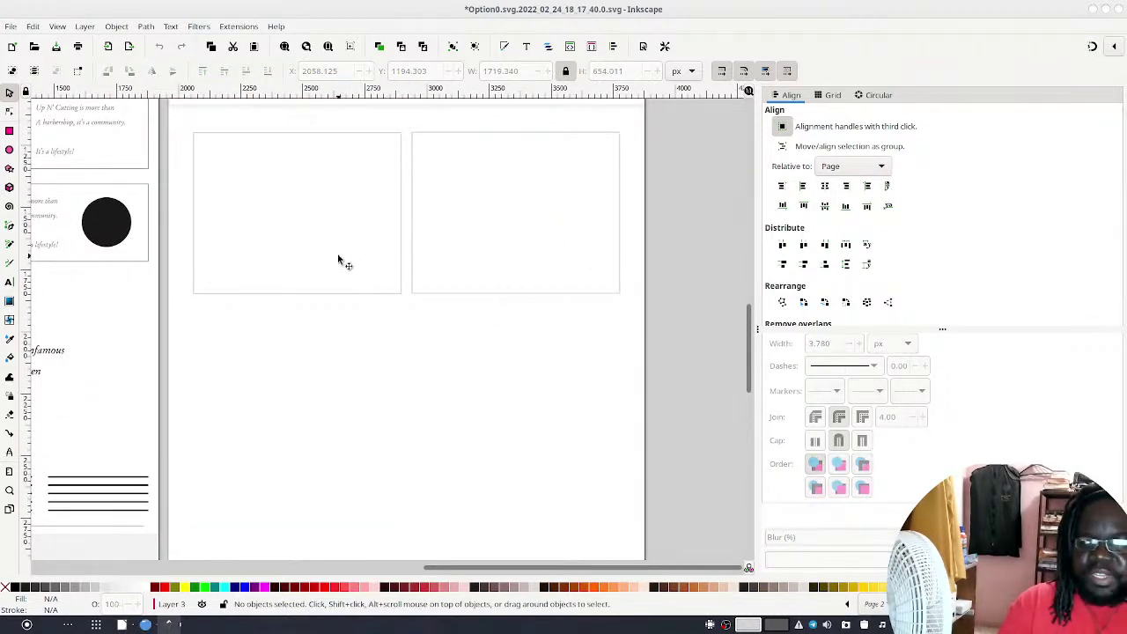
# Ungroup the two rectangles and align them level with each other, relative to the biggest object
pyautogui.click(473, 218)
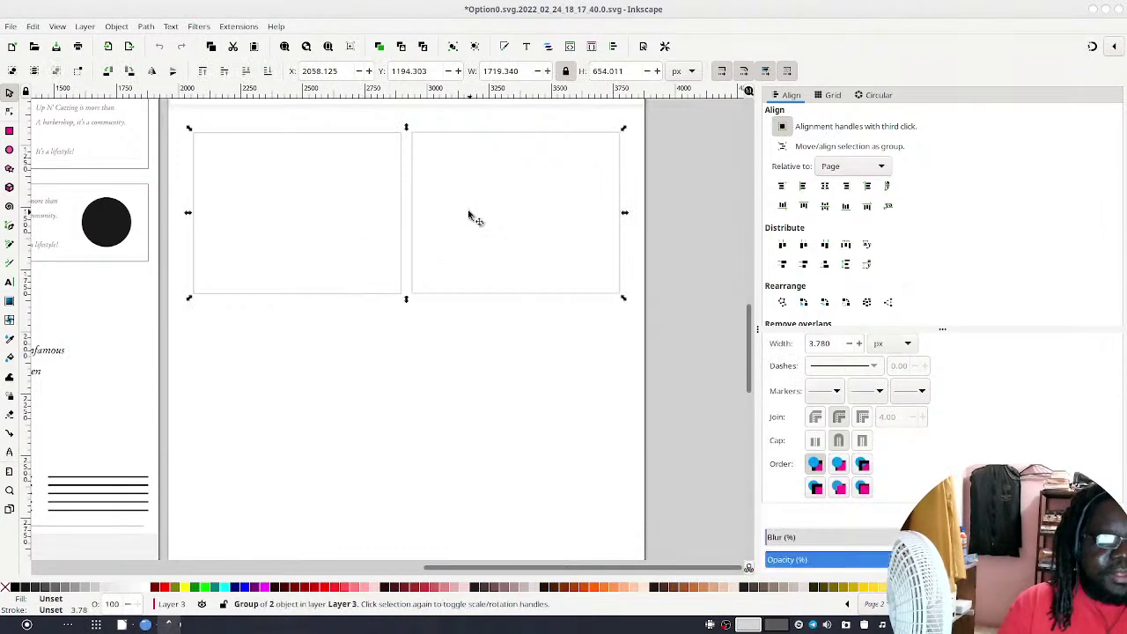
pyautogui.click(859, 166)
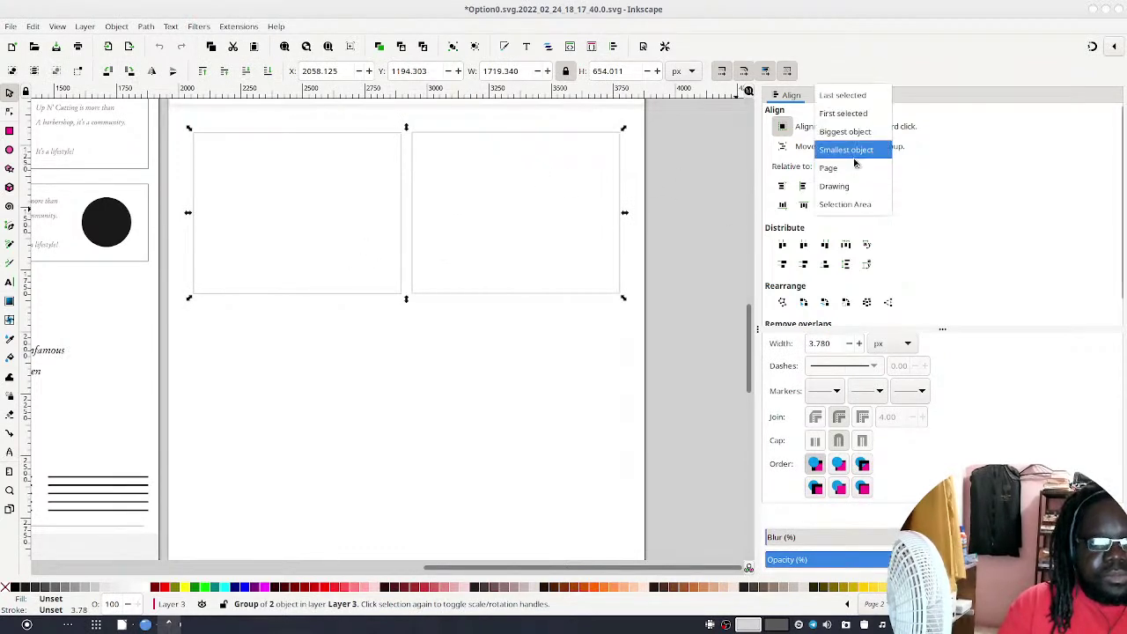
pyautogui.click(845, 132)
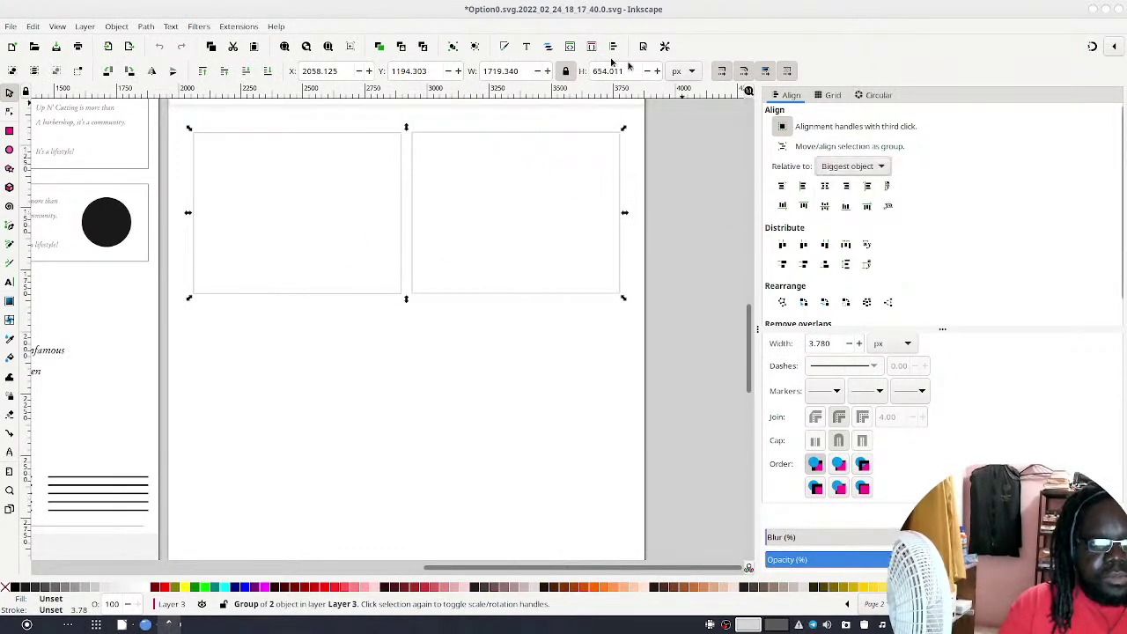
pyautogui.click(474, 46)
pyautogui.hotkey('ctrl', 'shift', 'g')
pyautogui.click(637, 340)
pyautogui.click(562, 293)
pyautogui.keyDown('shift'); pyautogui.click(365, 266); pyautogui.keyUp('shift')
# Duplicate the pair of rectangles twice downward to form a second and a third row
pyautogui.hotkey('ctrl', 'd')
pyautogui.moveTo(419, 233); pyautogui.dragTo(429, 403)
pyautogui.scroll(-3, 517, 327)
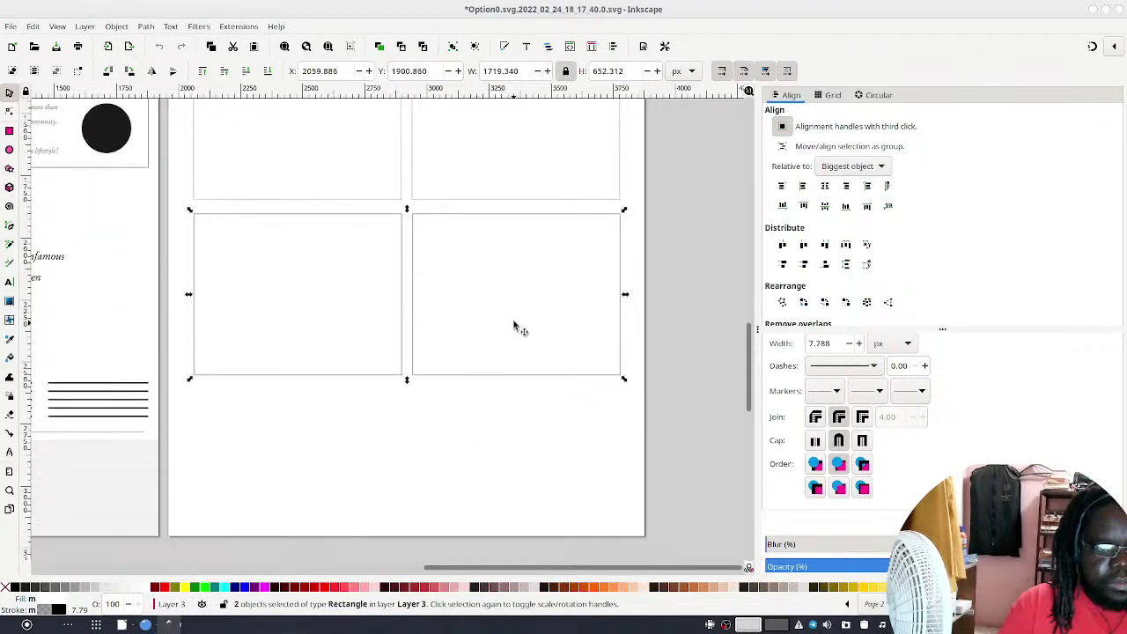
pyautogui.hotkey('ctrl', 'd')
pyautogui.moveTo(493, 315); pyautogui.dragTo(485, 529)
# Try to distribute the selected rectangles with equal vertical gaps
pyautogui.keyDown('shift'); pyautogui.click(496, 259); pyautogui.keyUp('shift')
pyautogui.keyDown('shift'); pyautogui.click(516, 168); pyautogui.keyUp('shift')
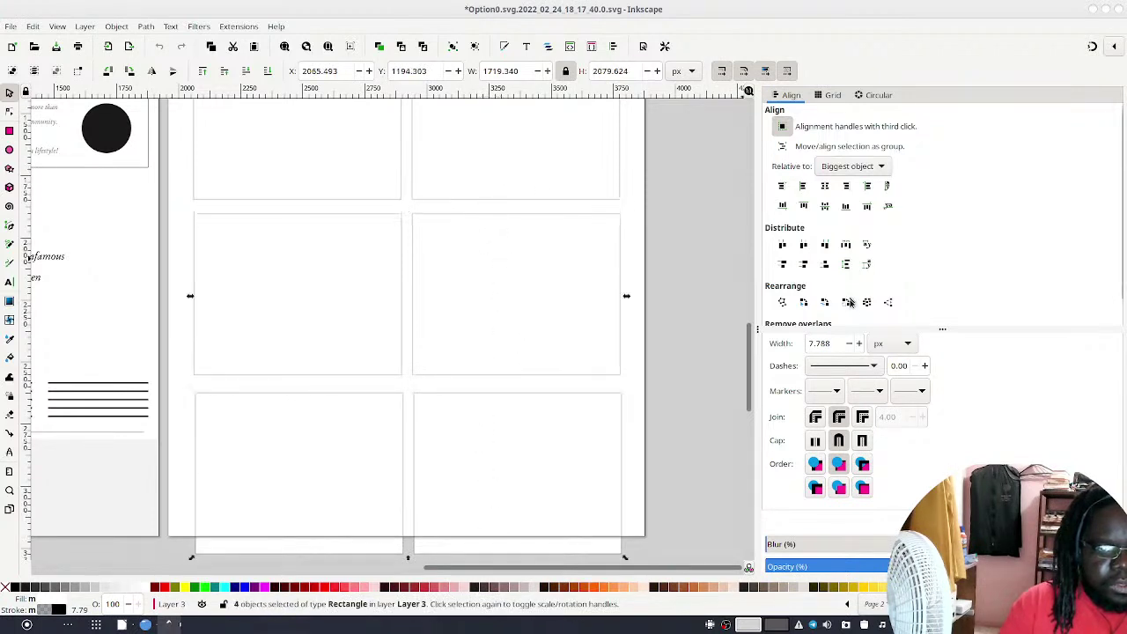
pyautogui.click(847, 264)
pyautogui.hotkey('ctrl', 'z')
pyautogui.scroll(4, 566, 269)
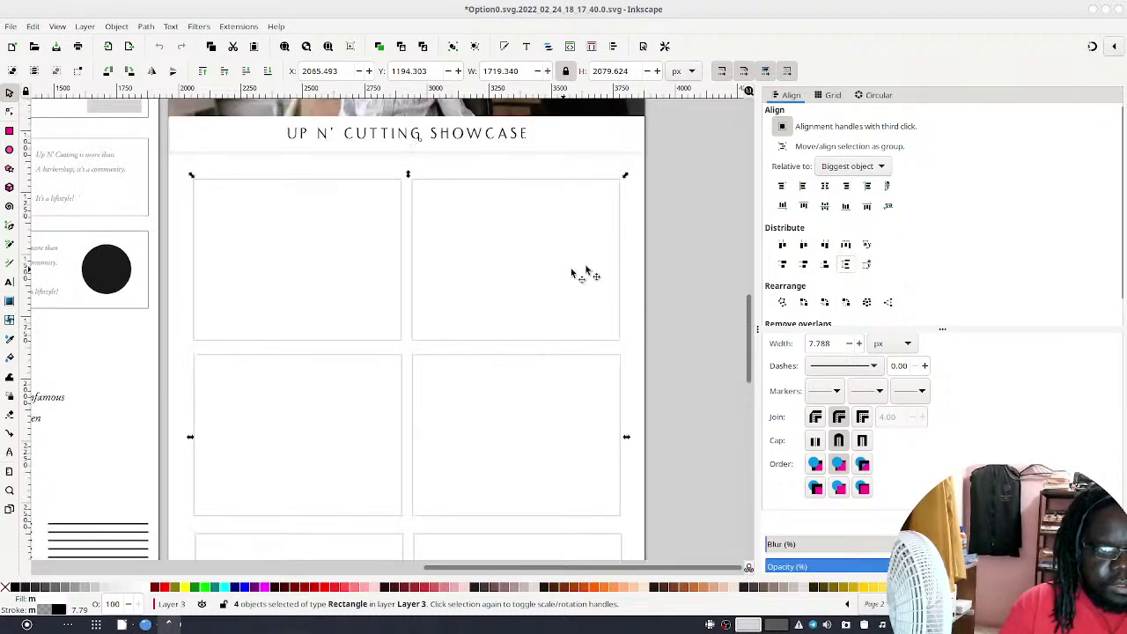
# Align the three rectangles of the second column on a common vertical axis
pyautogui.click(652, 167)
pyautogui.moveTo(653, 166)
pyautogui.mouseDown()
pyautogui.moveTo(372, 395)
pyautogui.moveTo(231, 355)
pyautogui.moveTo(197, 353)
pyautogui.moveTo(188, 374)
pyautogui.moveTo(534, 260)
pyautogui.moveTo(370, 560)
pyautogui.moveTo(387, 415)
pyautogui.mouseUp()
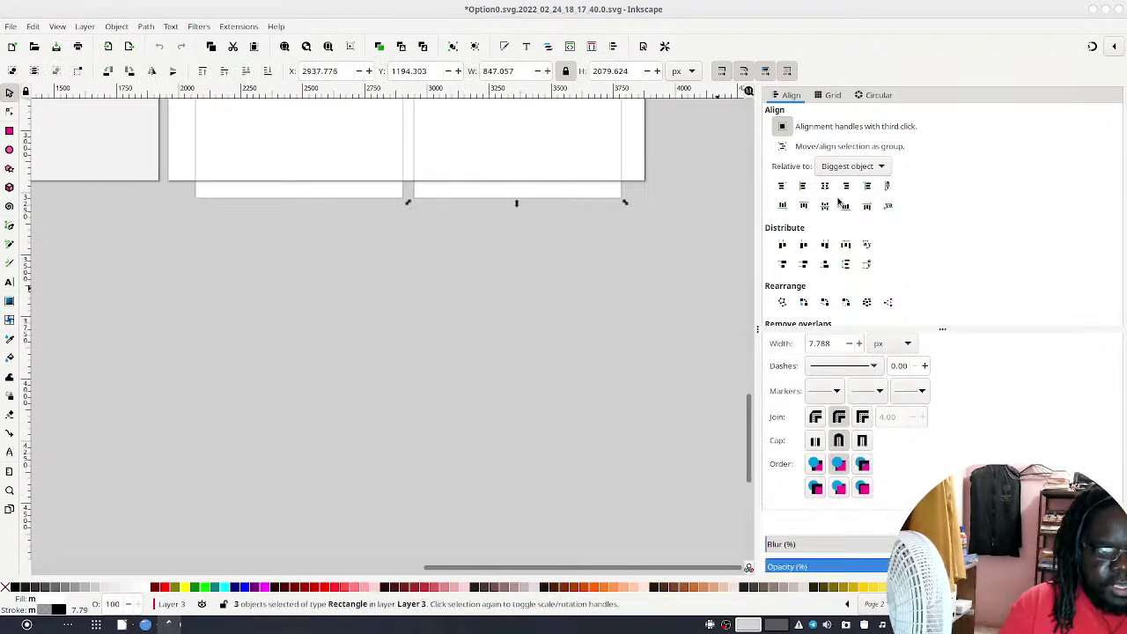
pyautogui.scroll(3, 440, 379)
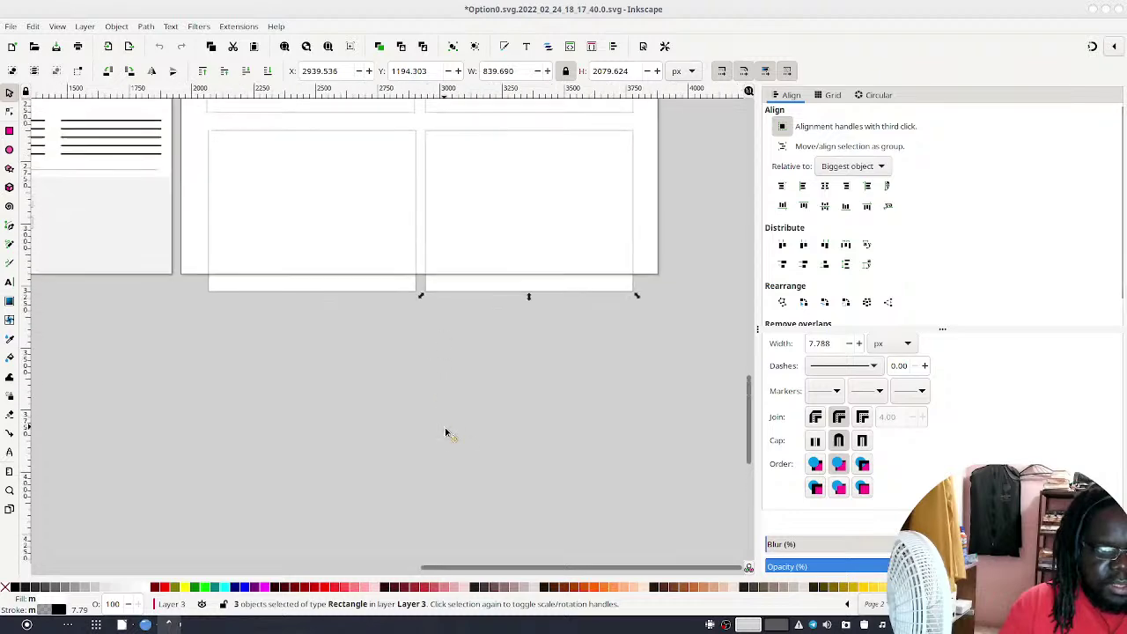
pyautogui.scroll(-2, 423, 308)
pyautogui.scroll(3, 405, 255)
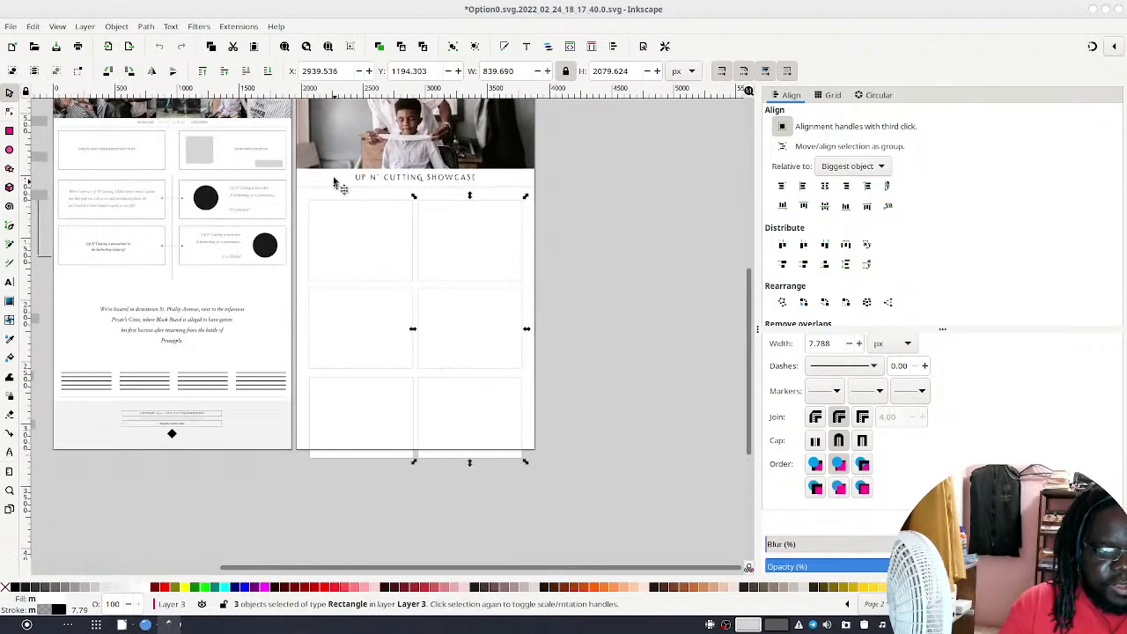
# Align the three rectangles of the first column on a common vertical axis
pyautogui.click(385, 464)
pyautogui.moveTo(427, 483); pyautogui.dragTo(294, 194)
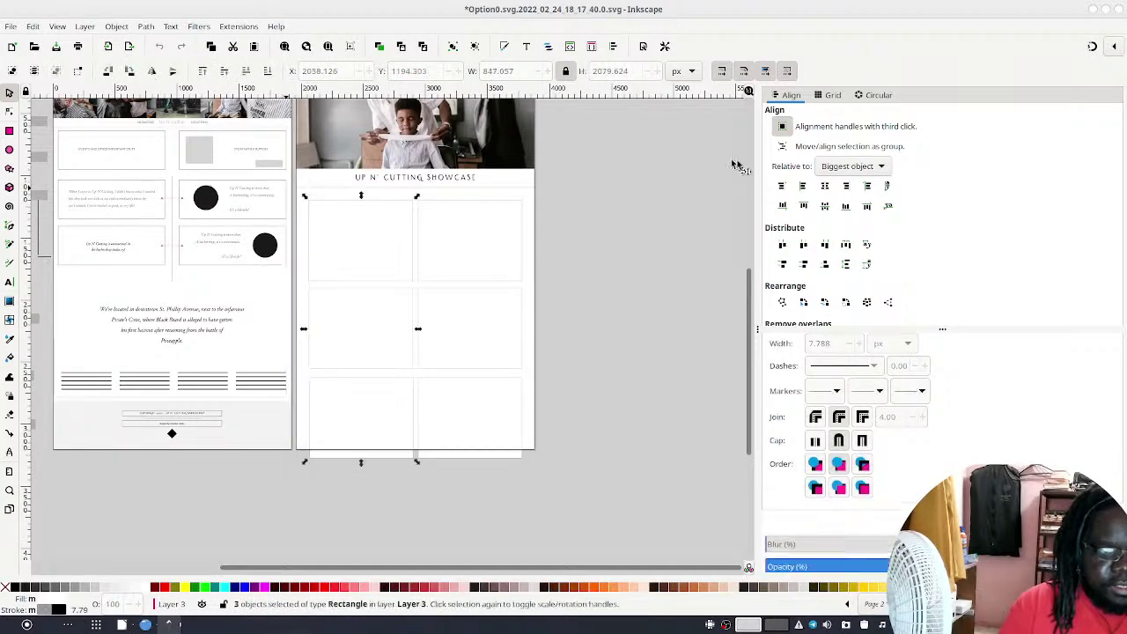
pyautogui.click(825, 188)
# Group the two rectangles of each row so that the grid consists of three row groups
pyautogui.moveTo(583, 190); pyautogui.dragTo(259, 291)
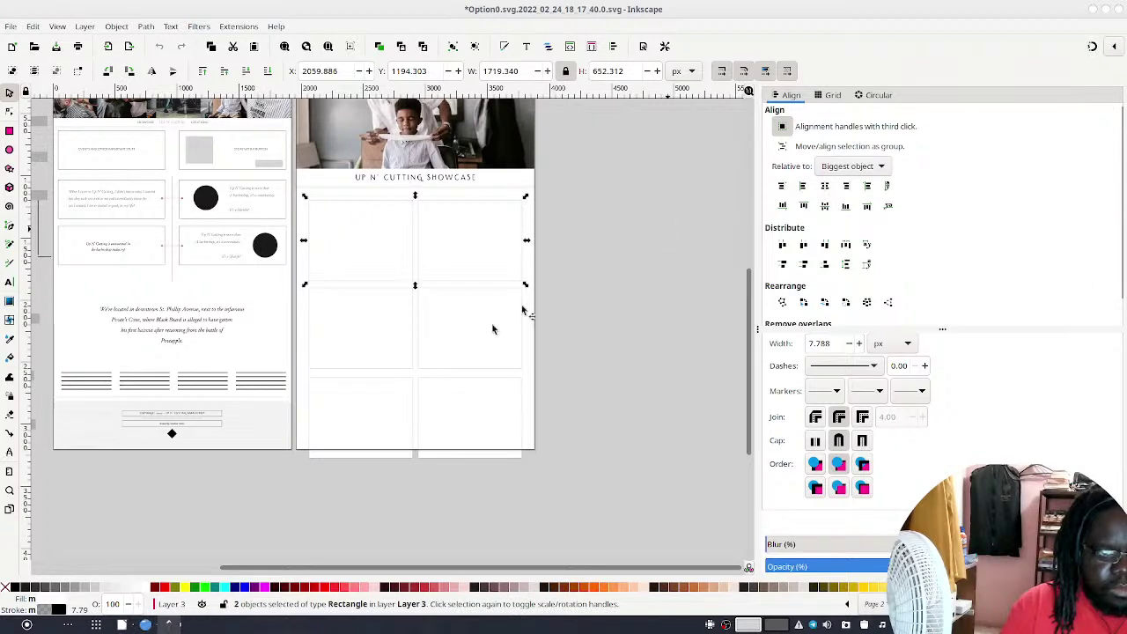
pyautogui.press('Escape')
pyautogui.moveTo(534, 293); pyautogui.dragTo(278, 343)
pyautogui.moveTo(567, 190); pyautogui.dragTo(284, 305)
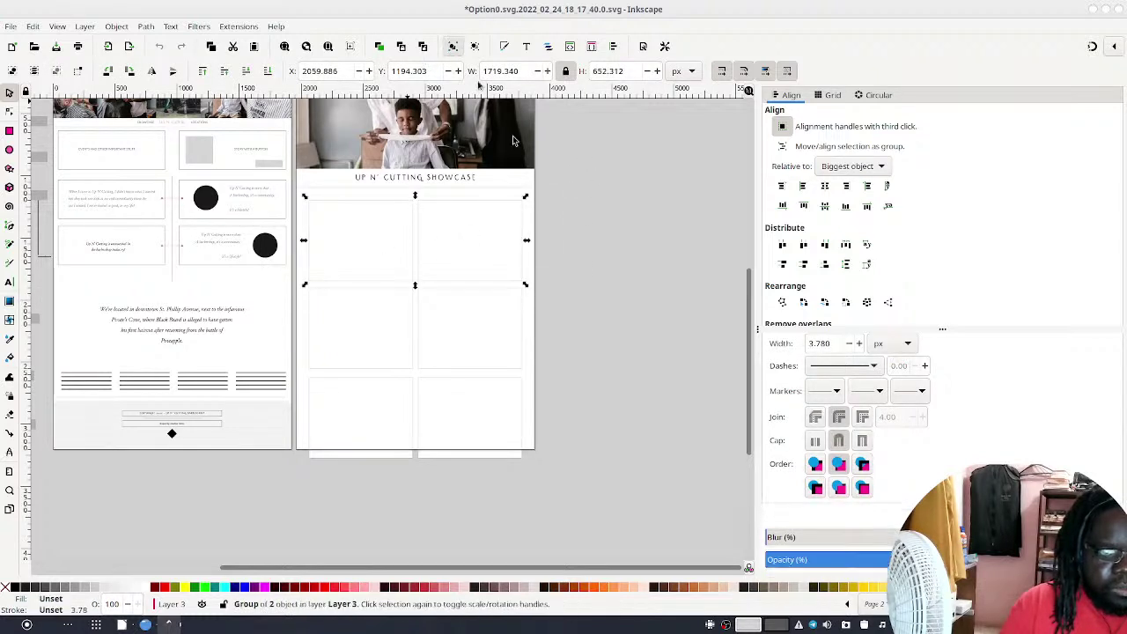
pyautogui.moveTo(583, 283); pyautogui.dragTo(254, 404)
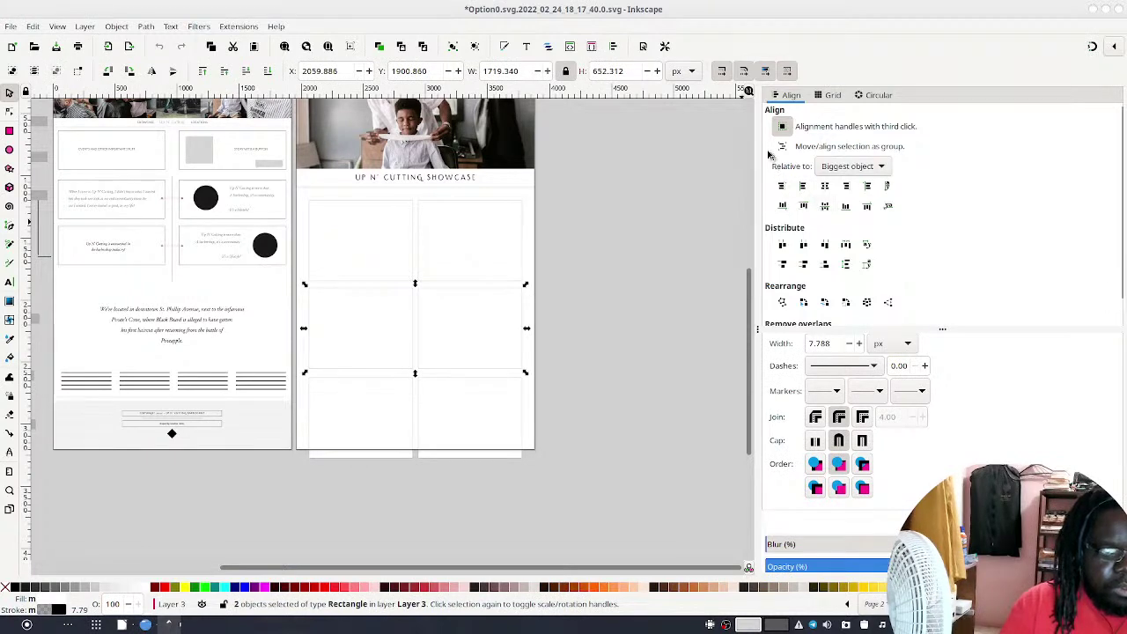
pyautogui.moveTo(626, 369); pyautogui.dragTo(254, 512)
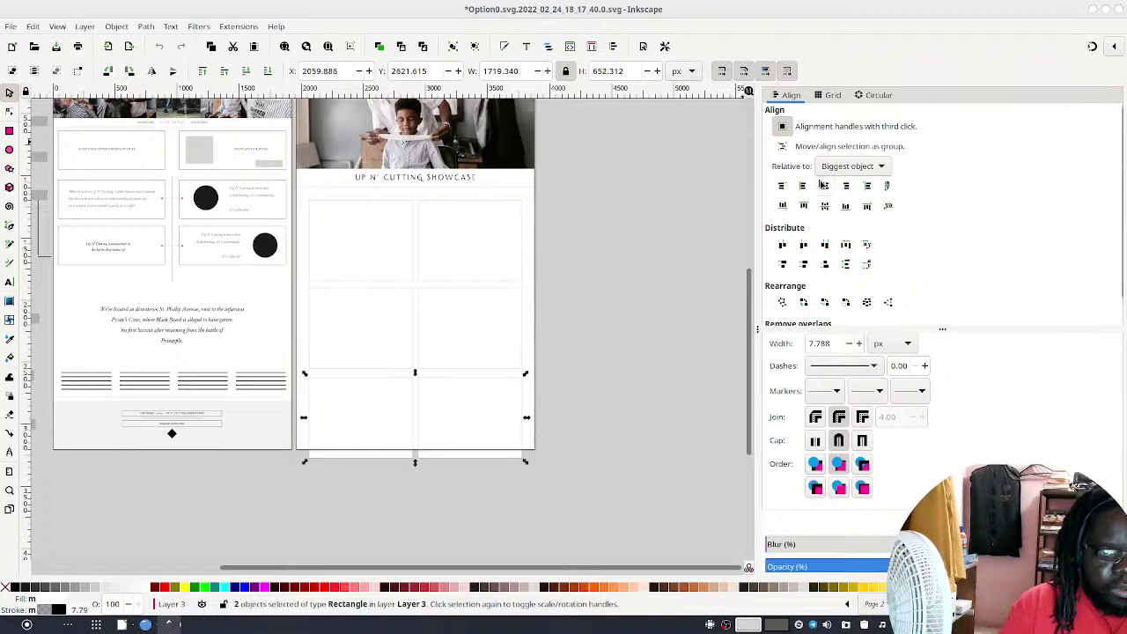
pyautogui.click(452, 45)
# Distribute the three row groups with equal vertical gaps
pyautogui.moveTo(577, 187); pyautogui.dragTo(252, 534)
pyautogui.click(845, 265)
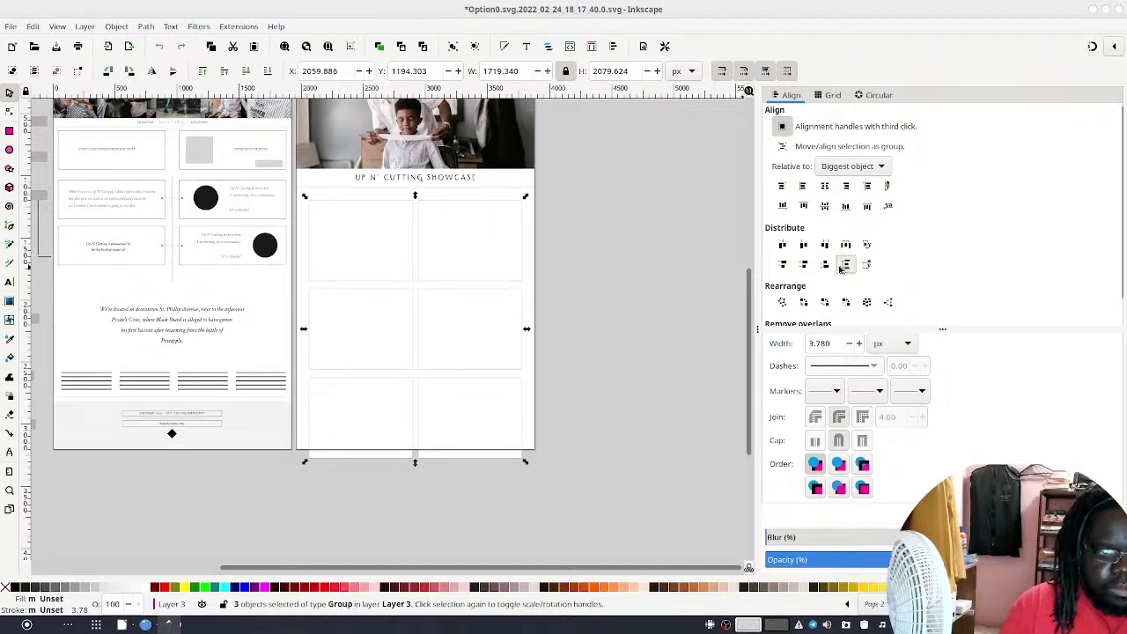
# Combine the three row groups into one group and centre it horizontally relative to the page
pyautogui.click(832, 167)
pyautogui.click(841, 207)
pyautogui.click(455, 47)
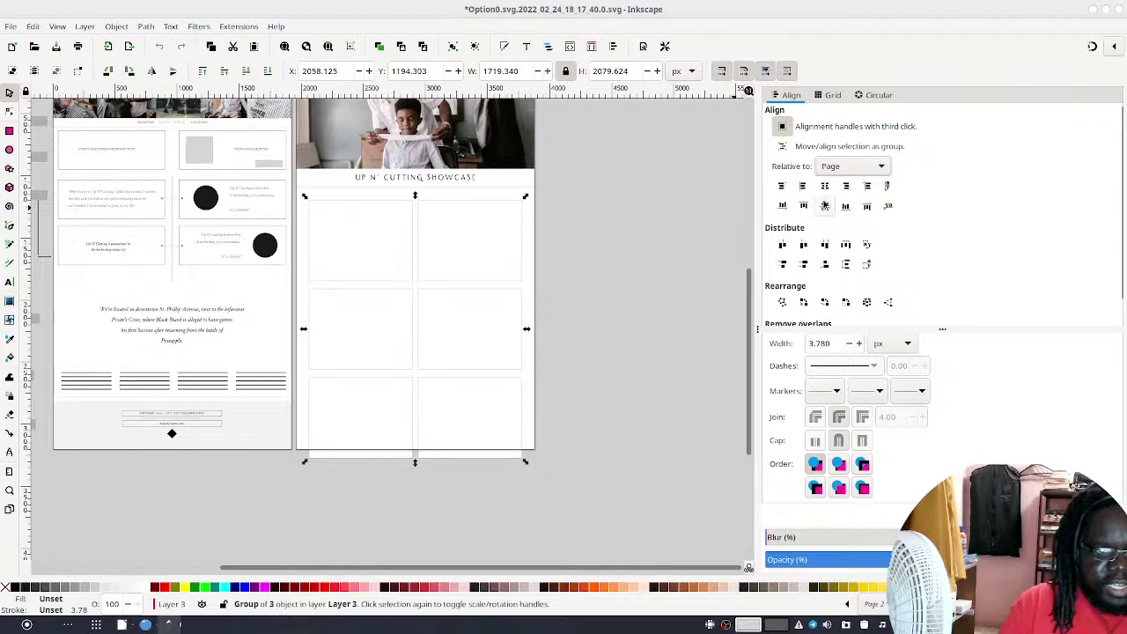
pyautogui.click(720, 238)
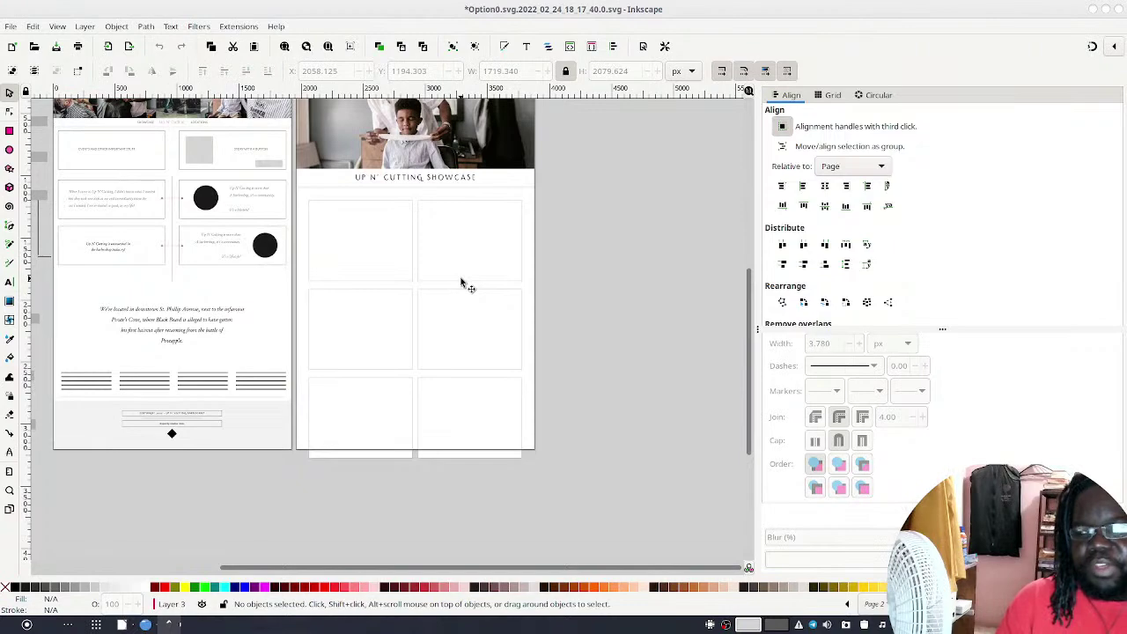
# Examine the home page and the showcase page side by side to compare their layouts
pyautogui.keyDown('ctrl'); pyautogui.scroll(3, 603, 221); pyautogui.keyUp('ctrl')
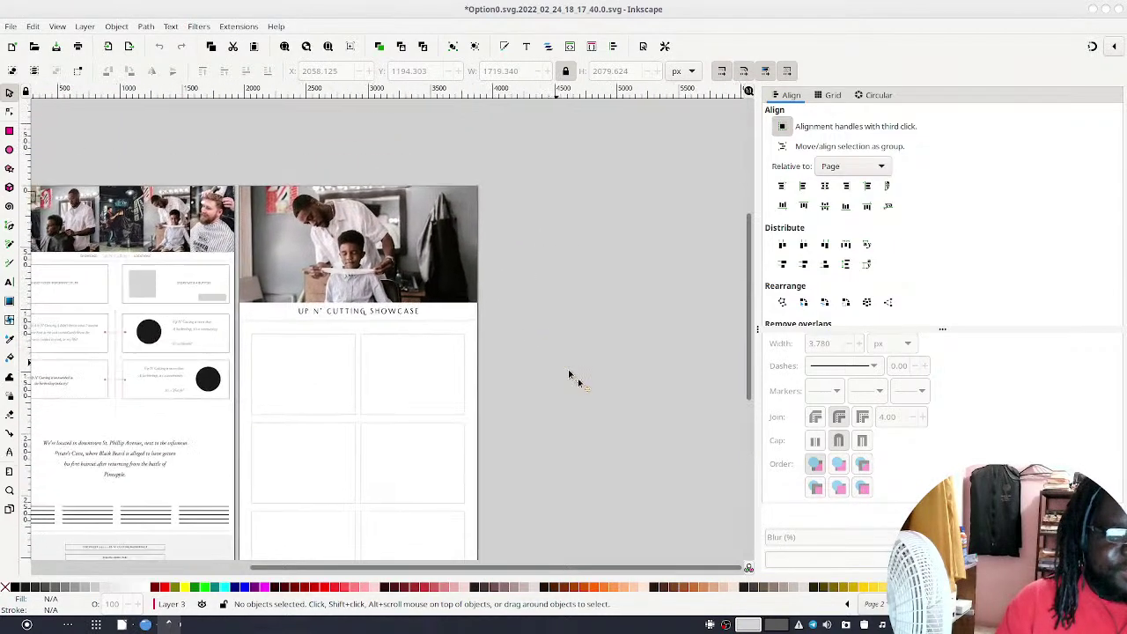
pyautogui.hscroll(-5, 608, 306)
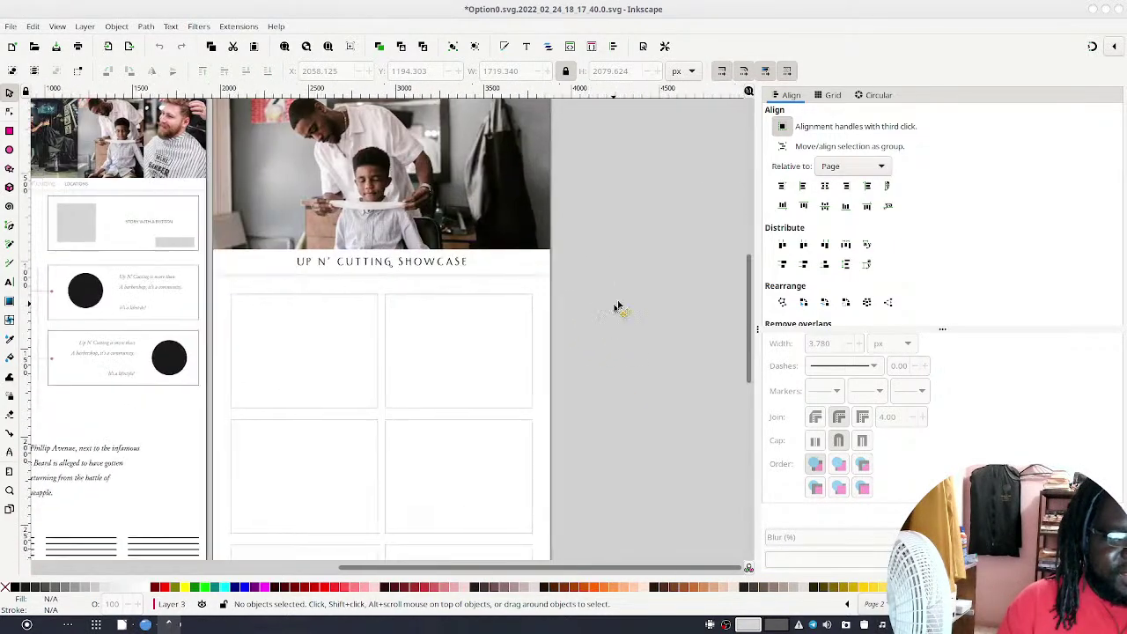
pyautogui.scroll(2, 568, 304)
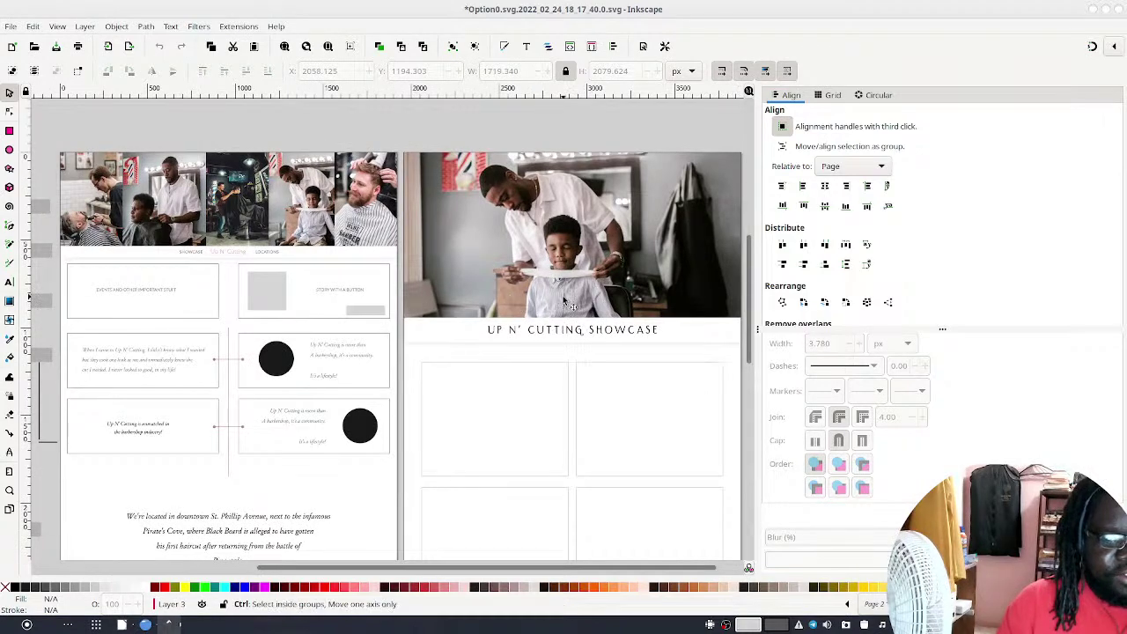
pyautogui.hscroll(2, 594, 309)
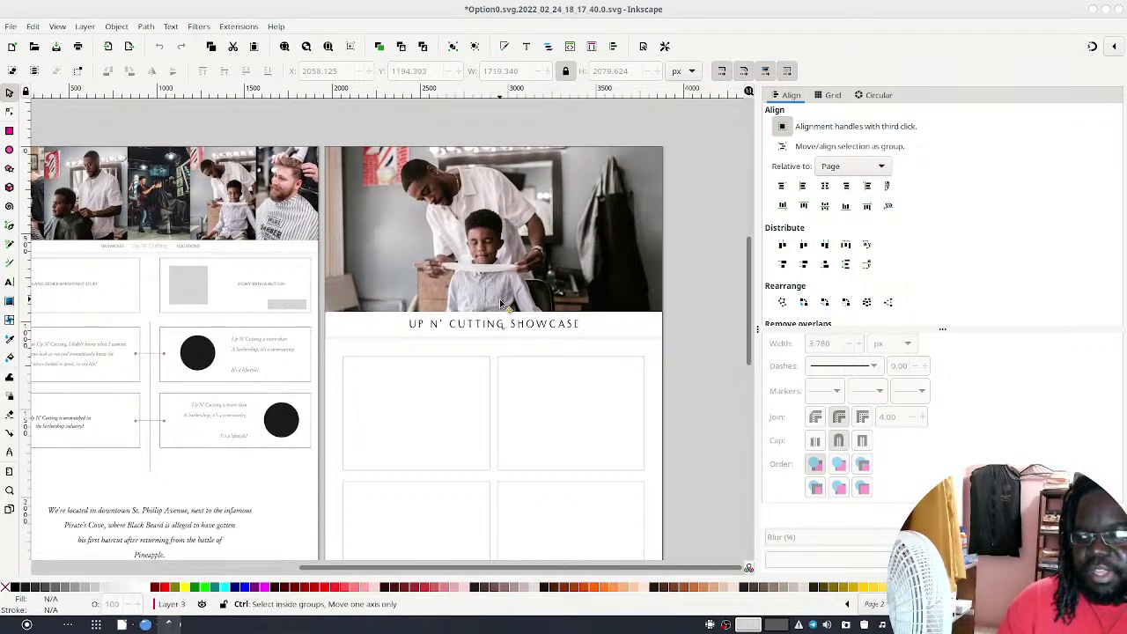
pyautogui.hscroll(1, 501, 304)
pyautogui.hscroll(-3, 506, 304)
pyautogui.hscroll(3, 511, 303)
pyautogui.hscroll(-1, 515, 302)
pyautogui.hscroll(3, 515, 302)
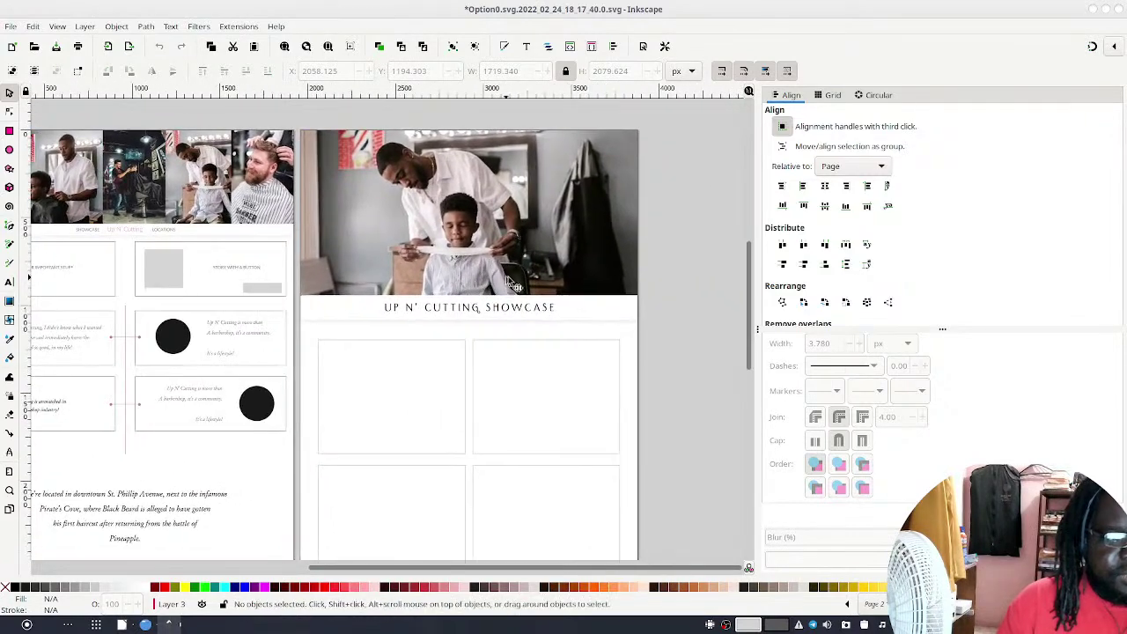
pyautogui.hscroll(2, 449, 273)
pyautogui.scroll(-1, 370, 246)
pyautogui.hscroll(-5, 353, 238)
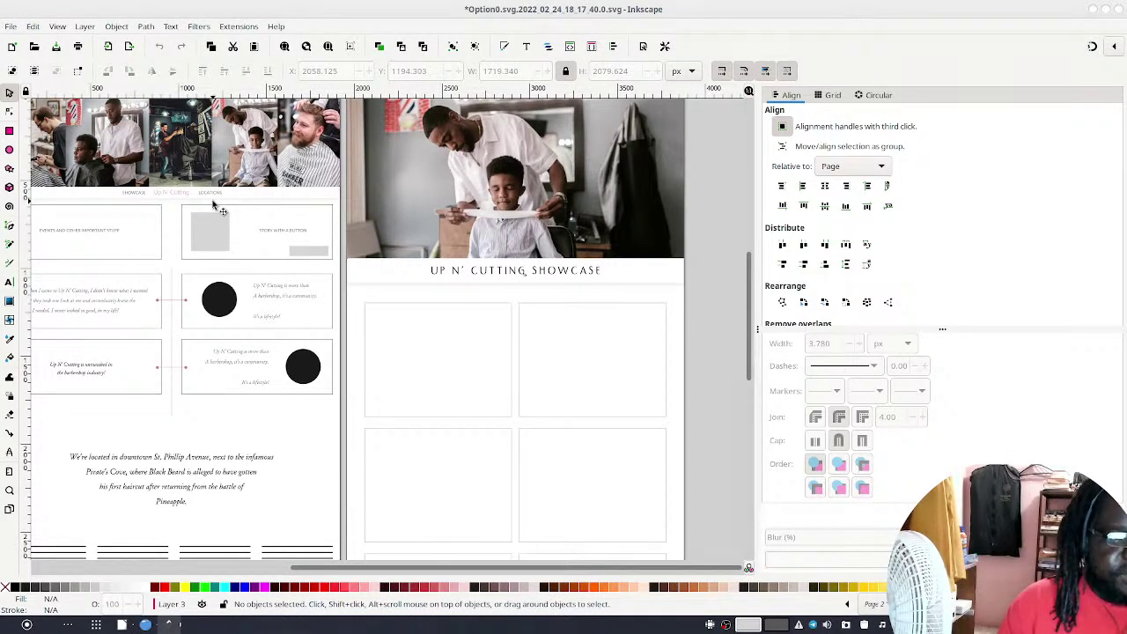
pyautogui.press('ctrl')
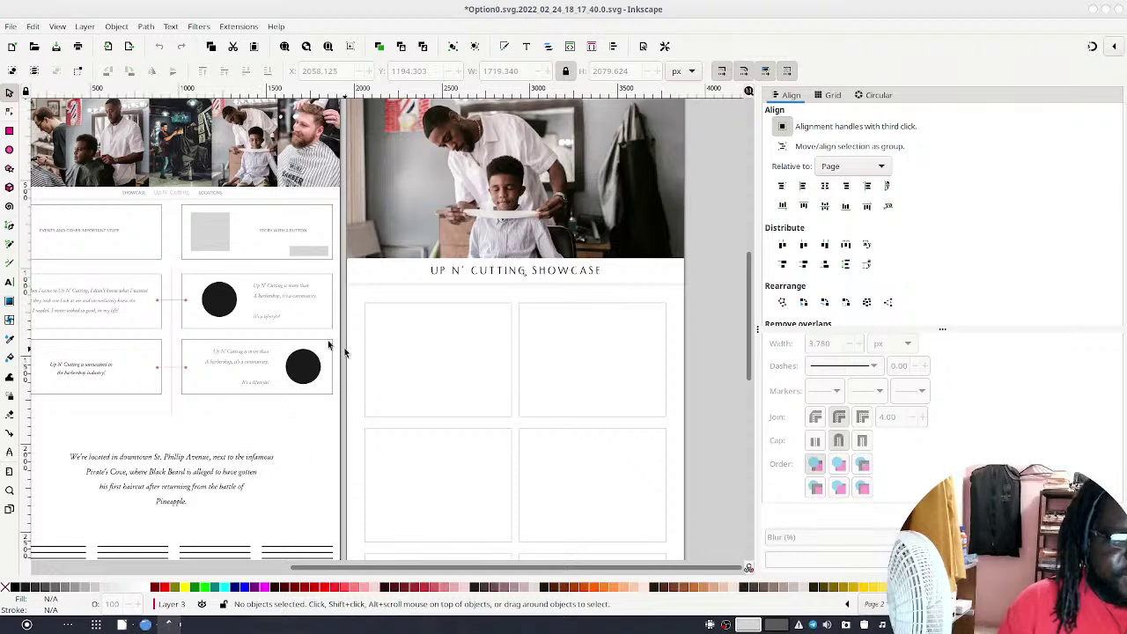
pyautogui.hscroll(-3, 334, 308)
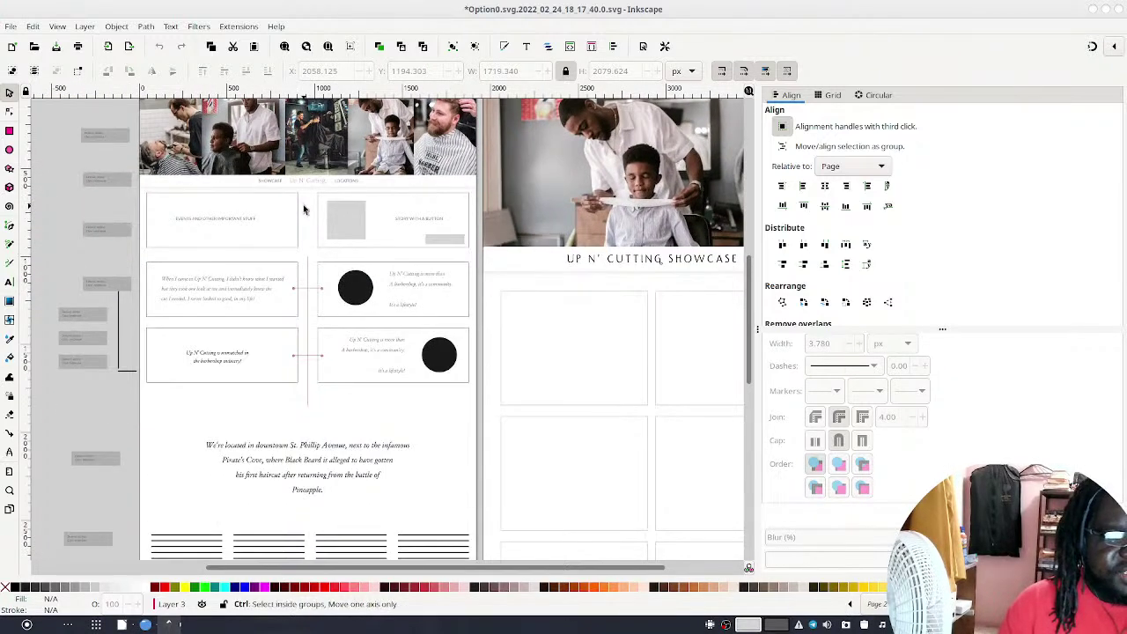
# Group all objects of the home page together with the grey annotation labels beside it
pyautogui.scroll(-5, 304, 209)
pyautogui.scroll(2, 304, 209)
pyautogui.moveTo(190, 100)
pyautogui.mouseDown()
pyautogui.moveTo(387, 321)
pyautogui.moveTo(370, 391)
pyautogui.mouseUp()
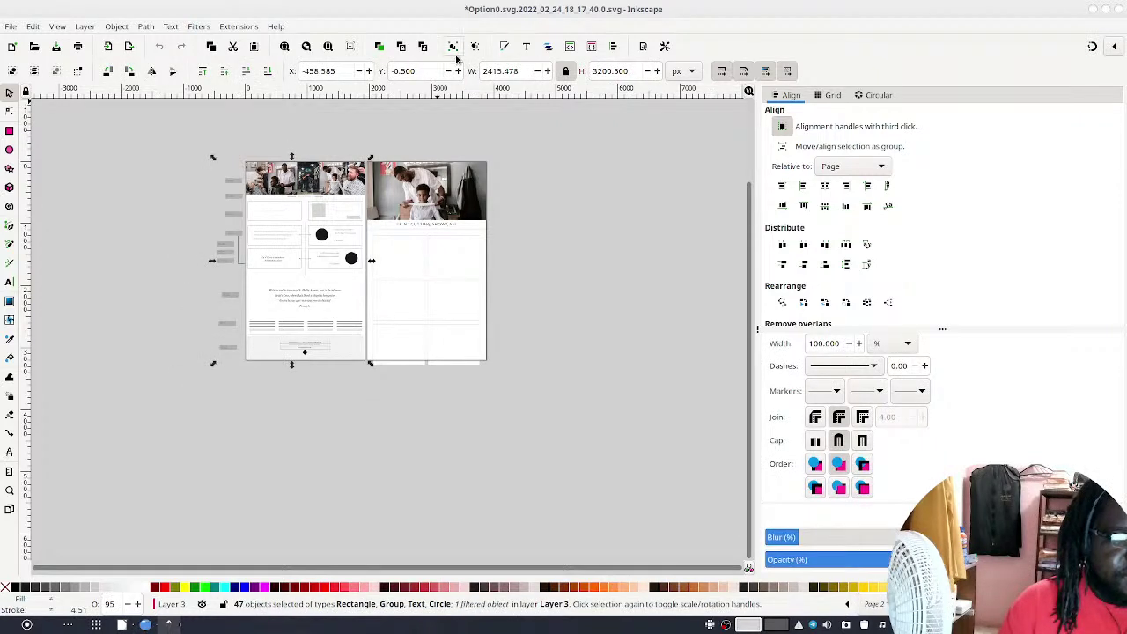
pyautogui.click(220, 148)
pyautogui.moveTo(169, 129); pyautogui.dragTo(378, 418)
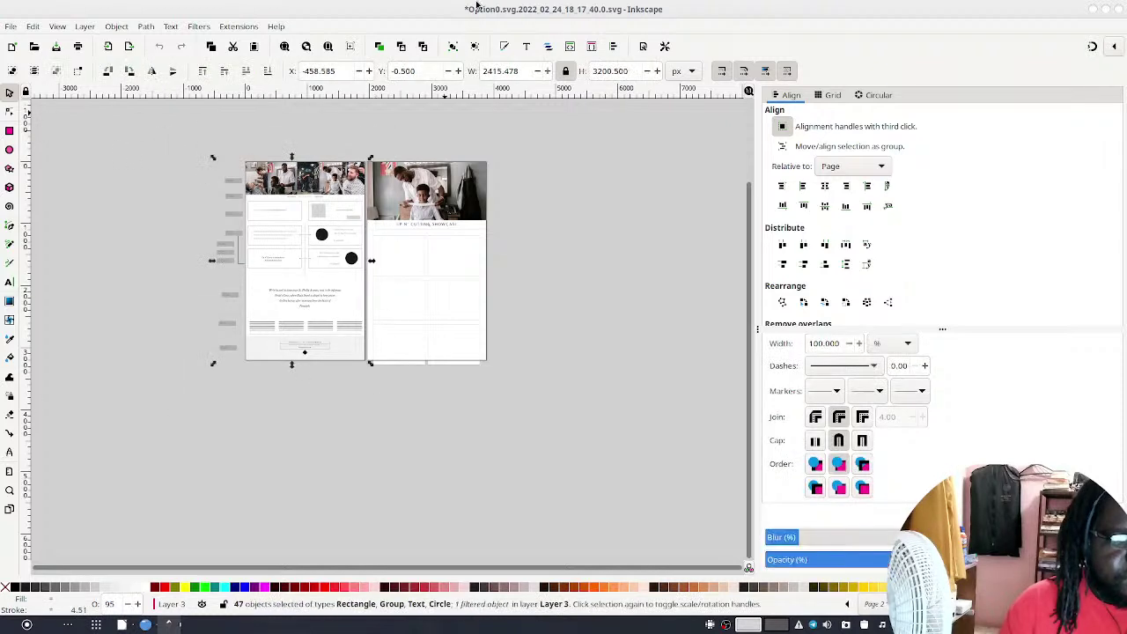
pyautogui.click(453, 45)
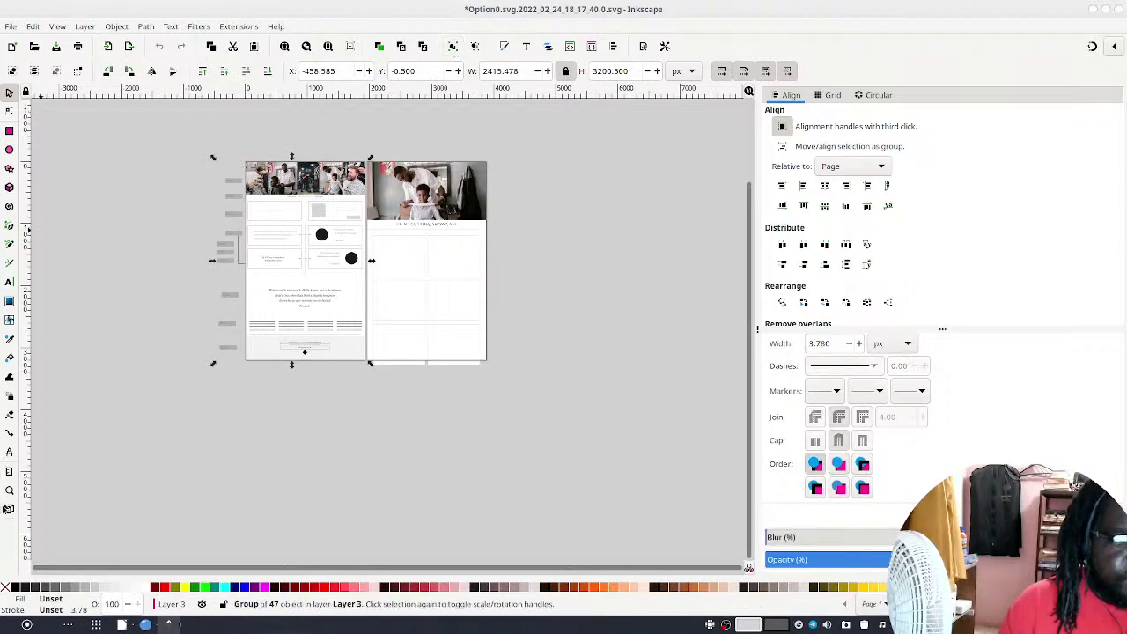
# Add a third page to the document beside the showcase page
pyautogui.click(9, 510)
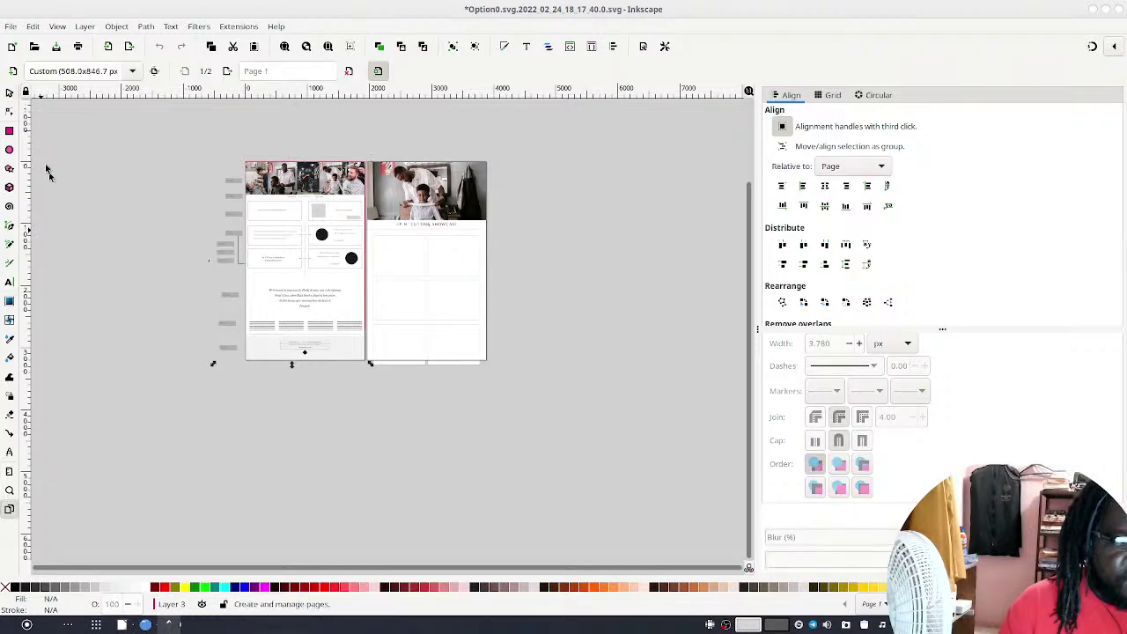
pyautogui.click(15, 78)
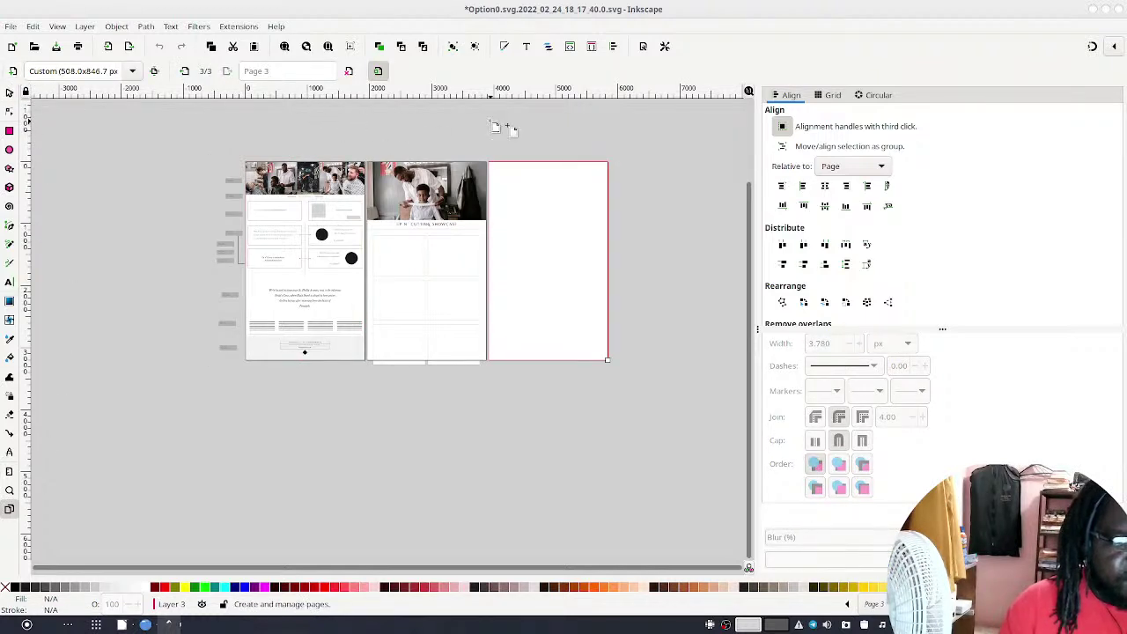
pyautogui.rightClick(557, 185)
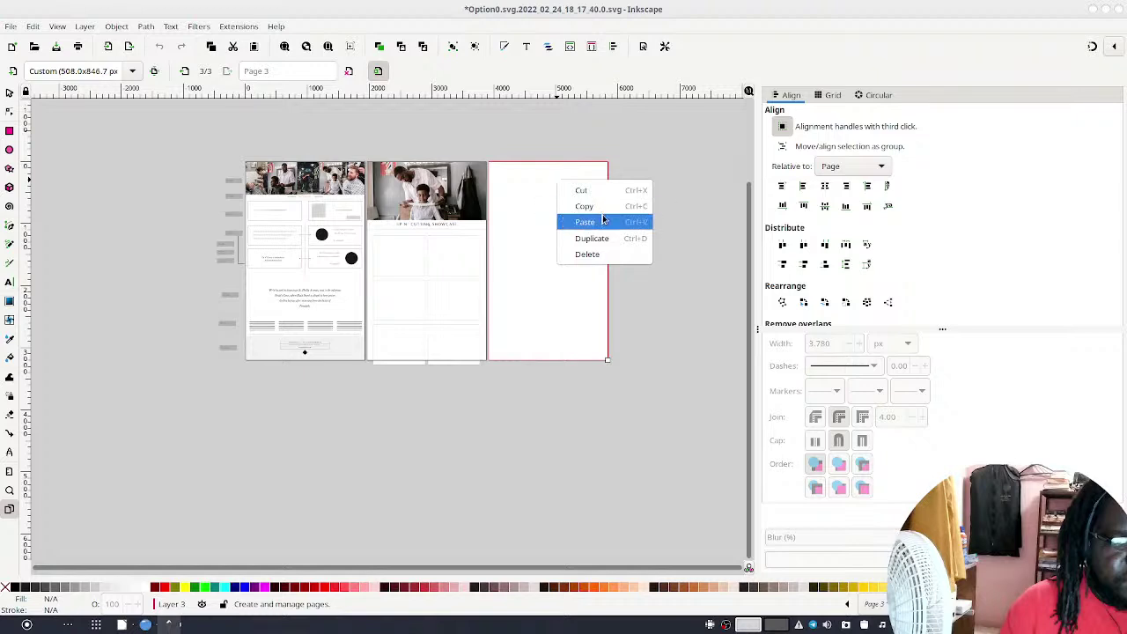
pyautogui.click(631, 219)
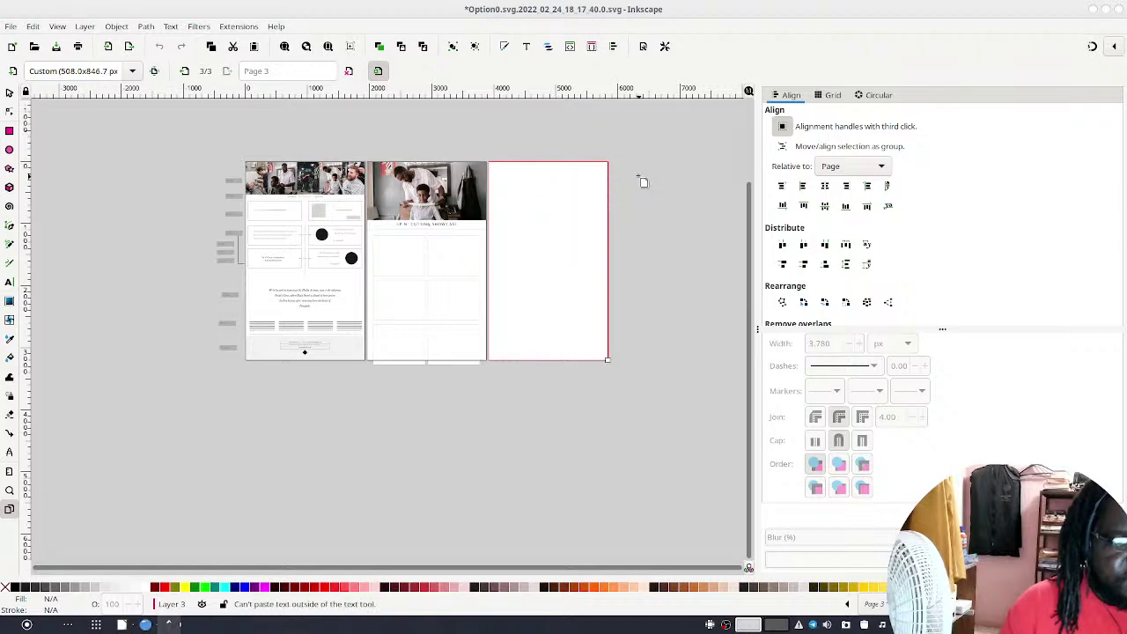
pyautogui.moveTo(649, 186); pyautogui.dragTo(417, 234)
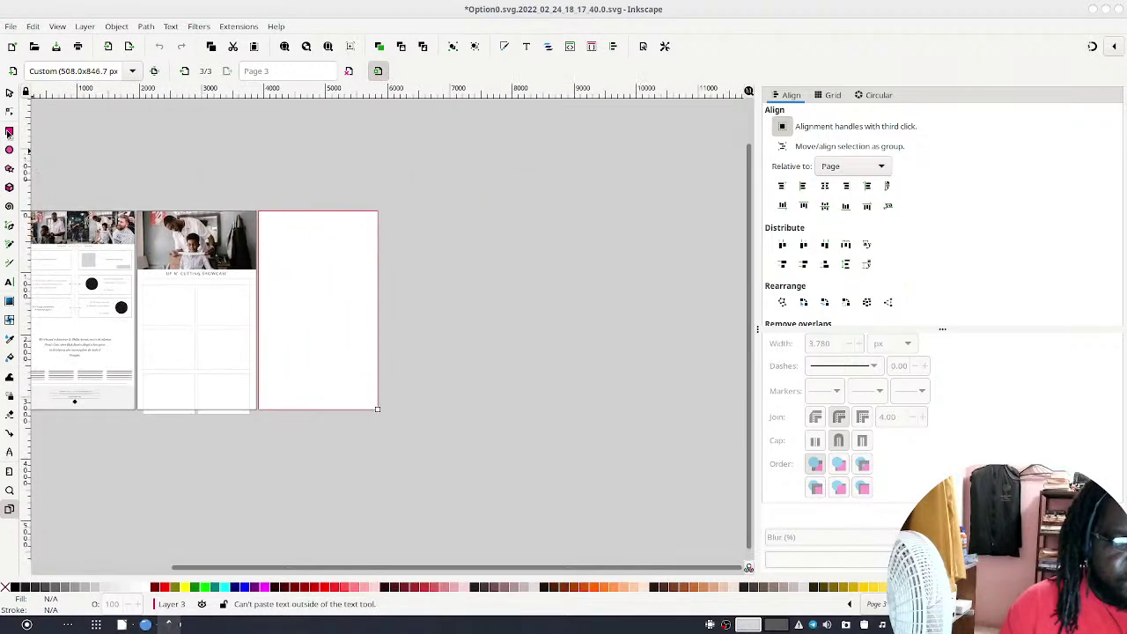
pyautogui.click(9, 92)
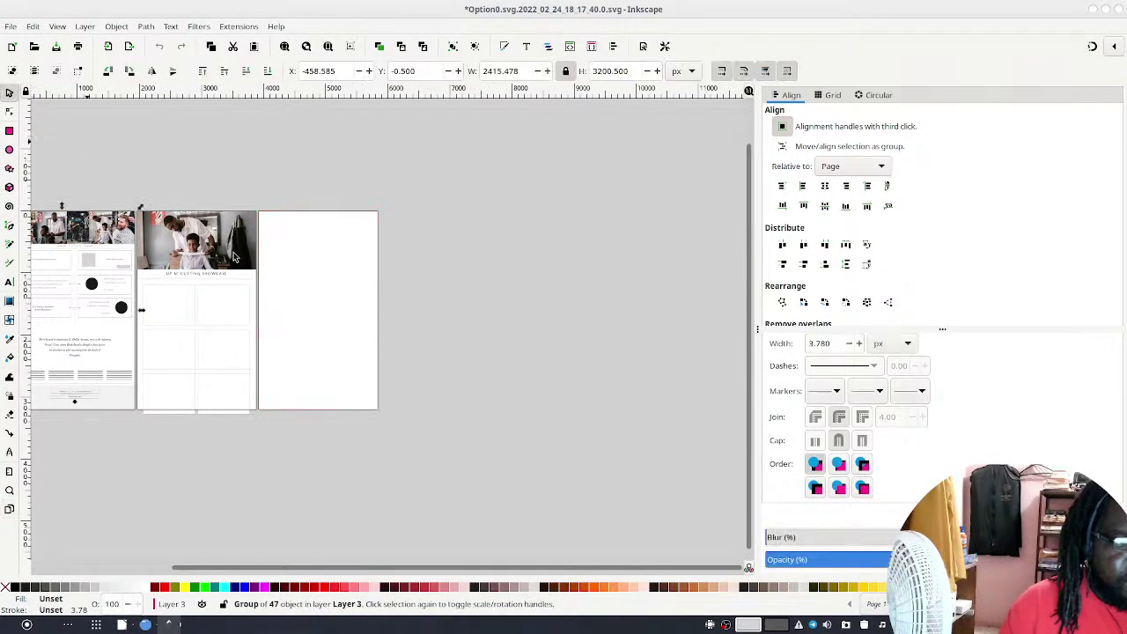
pyautogui.rightClick(287, 255)
pyautogui.click(97, 212)
pyautogui.click(110, 224)
pyautogui.moveTo(110, 224); pyautogui.dragTo(387, 322)
pyautogui.hotkey('ctrl', 'z')
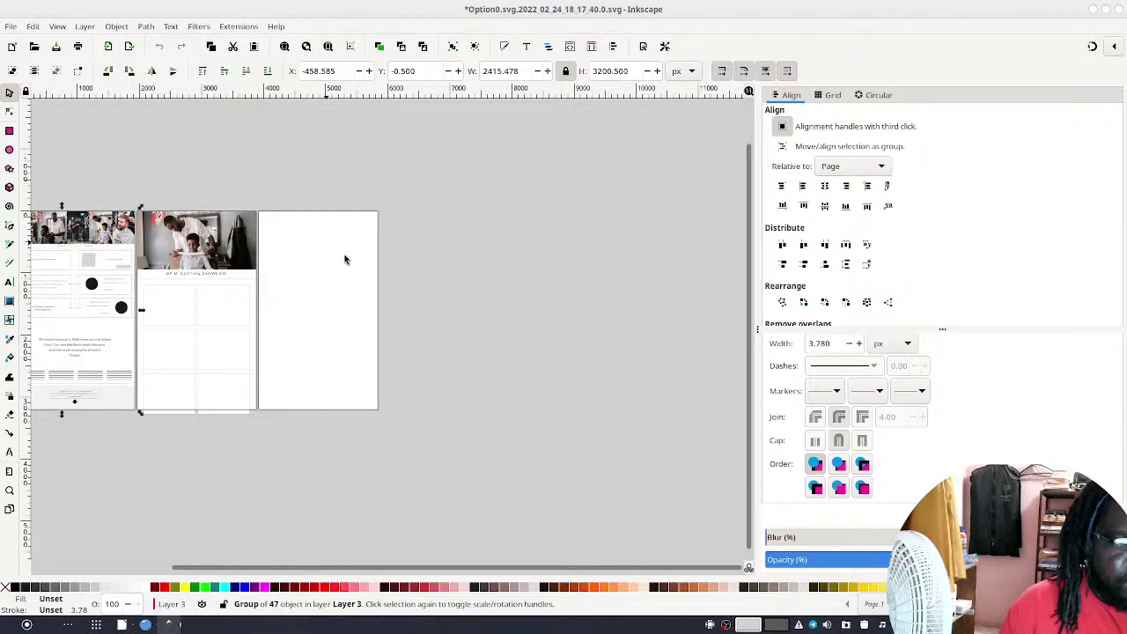
# Place a copy of the home page group on the blank third page, keeping the original in place
pyautogui.hotkey('ctrl', 'x')
pyautogui.rightClick(351, 260)
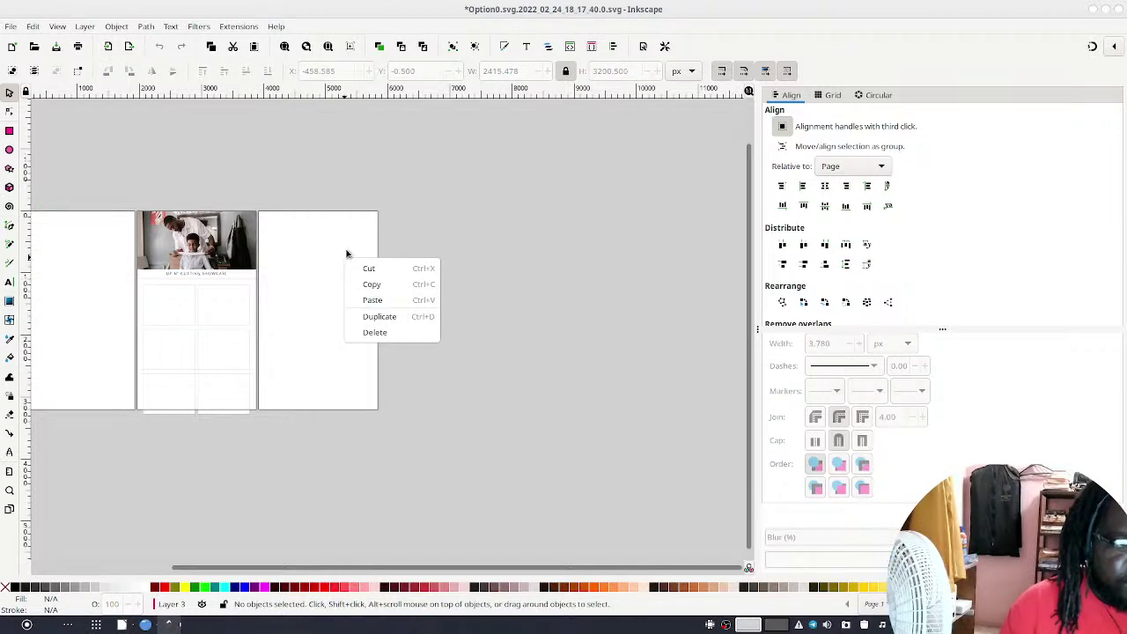
pyautogui.press('Escape')
pyautogui.hotkey('ctrl', 'z')
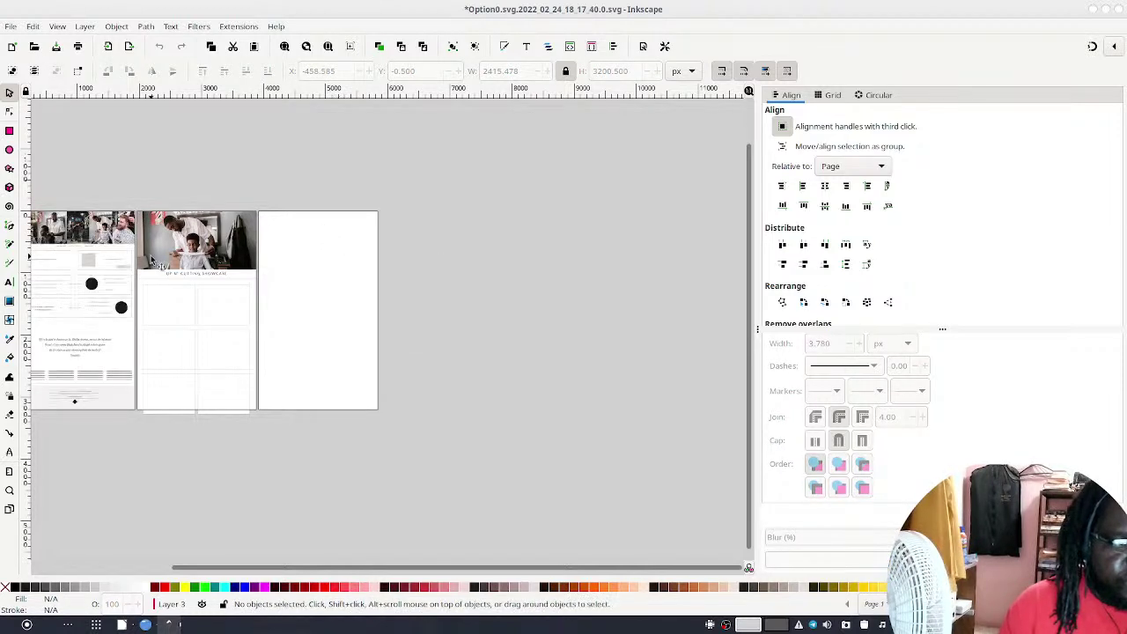
pyautogui.rightClick(380, 303)
pyautogui.press('Escape')
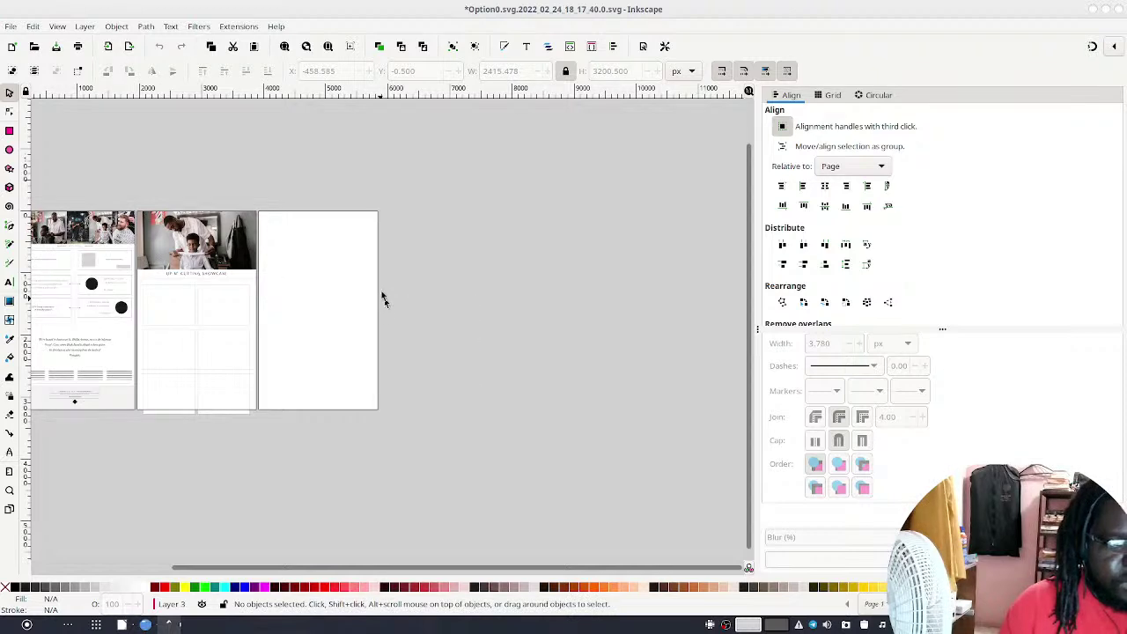
pyautogui.hotkey('ctrl', 'v')
pyautogui.moveTo(386, 218); pyautogui.dragTo(317, 232)
# Reposition the copied home page group so its artwork lines up with the top and side edges of the third page
pyautogui.keyDown('ctrl'); pyautogui.scroll(2, 445, 291); pyautogui.keyUp('ctrl')
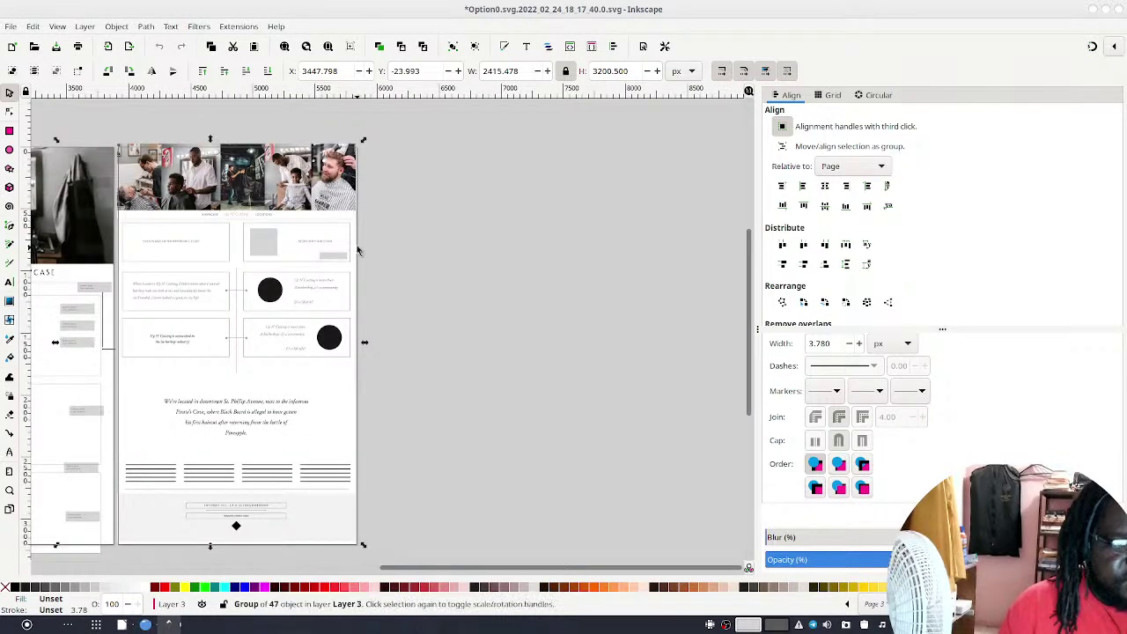
pyautogui.keyDown('ctrl'); pyautogui.scroll(5, 308, 295); pyautogui.keyUp('ctrl')
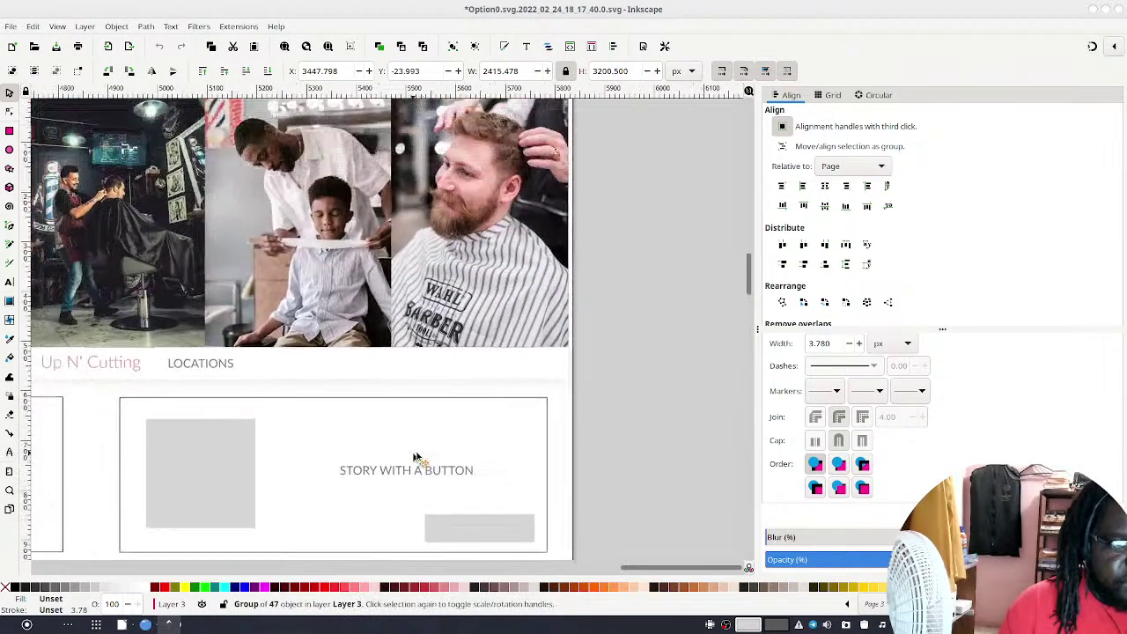
pyautogui.moveTo(481, 201); pyautogui.dragTo(496, 234)
pyautogui.moveTo(551, 208); pyautogui.dragTo(499, 202)
pyautogui.keyDown('ctrl'); pyautogui.scroll(-2, 534, 206); pyautogui.keyUp('ctrl')
pyautogui.scroll(-3, 520, 317)
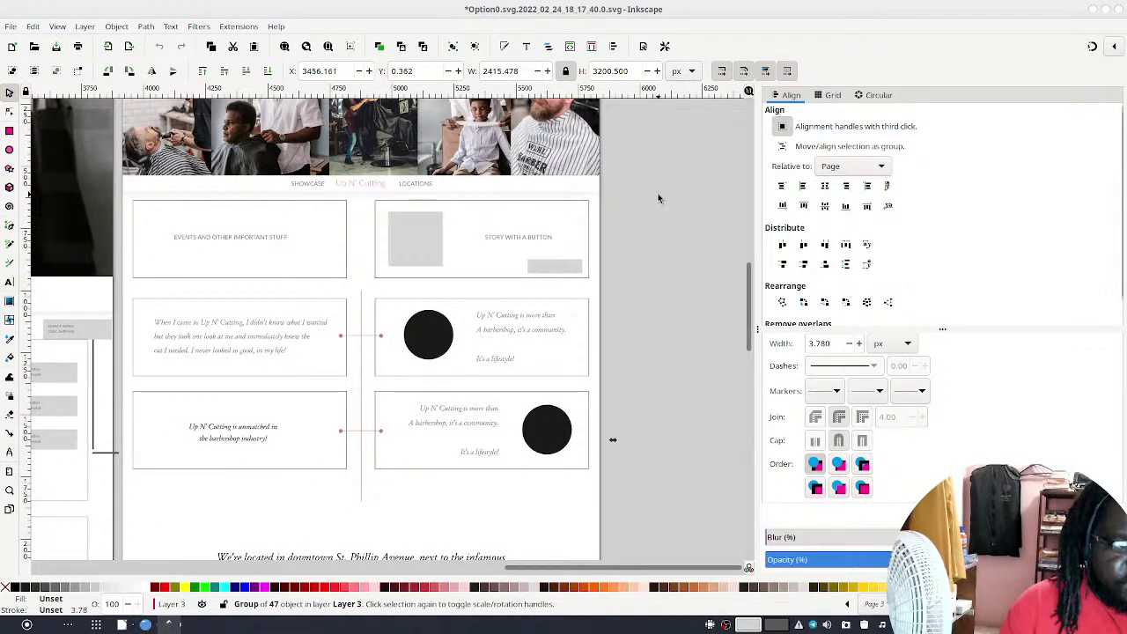
pyautogui.click(677, 213)
# Ungroup the home page copy on the third page into its separate objects
pyautogui.scroll(-2, 696, 202)
pyautogui.hscroll(-3, 696, 202)
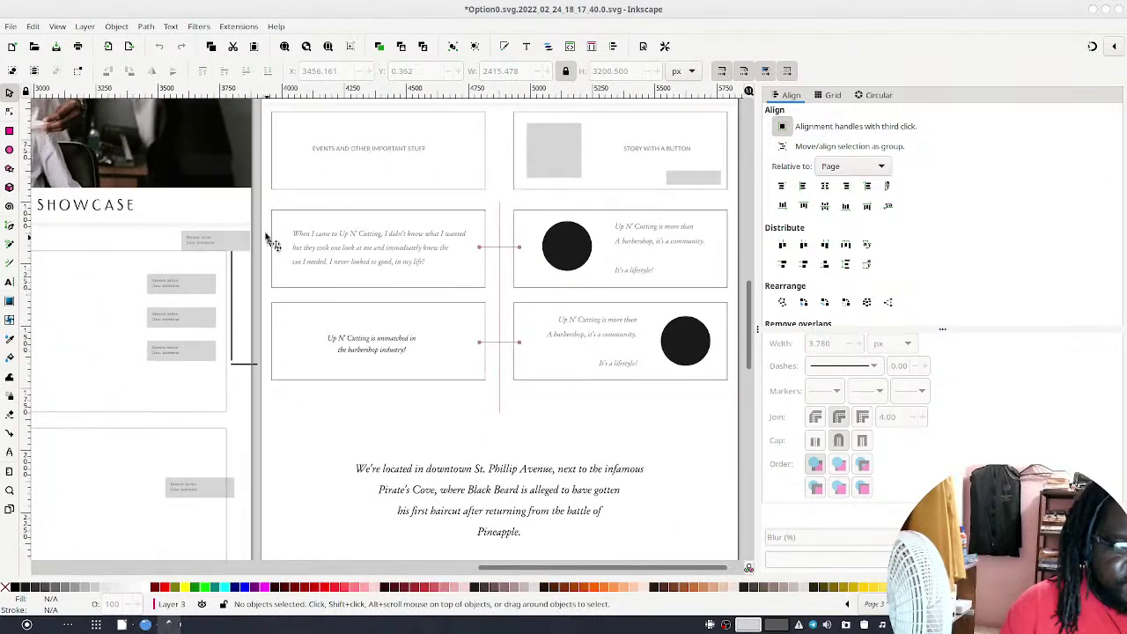
pyautogui.moveTo(256, 191); pyautogui.dragTo(138, 523)
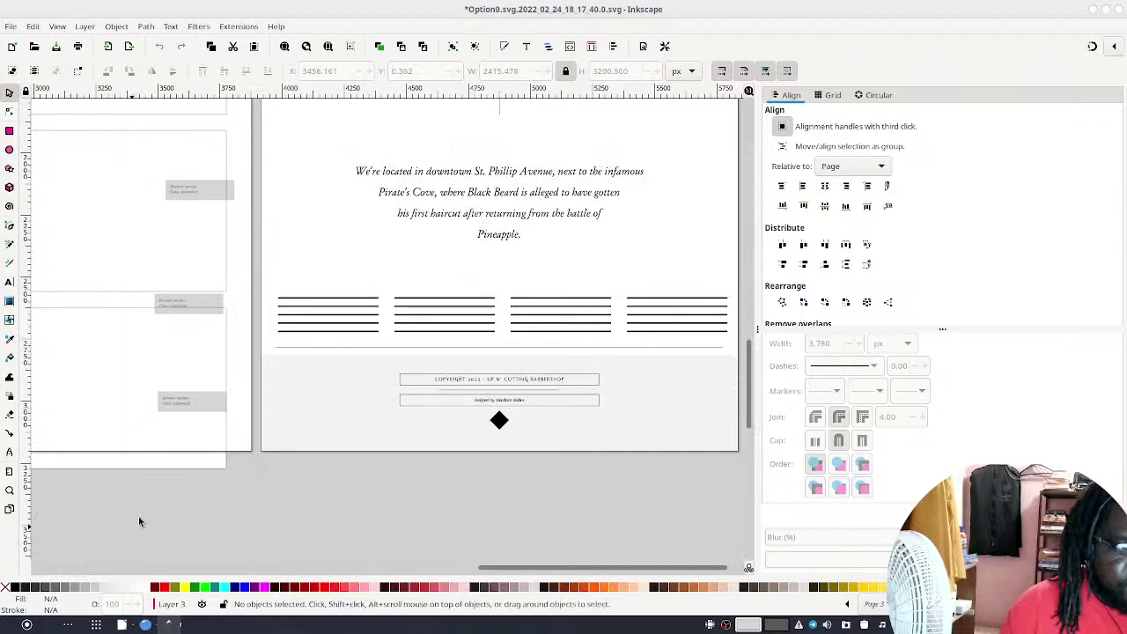
pyautogui.click(692, 350)
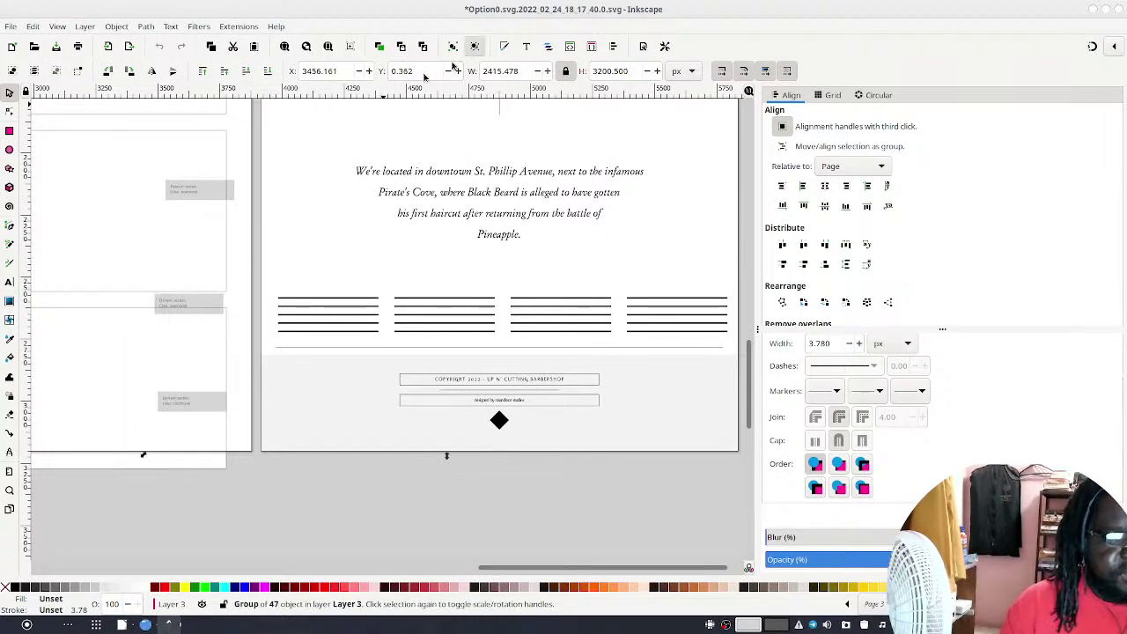
pyautogui.scroll(-2, 276, 201)
pyautogui.scroll(5, 303, 184)
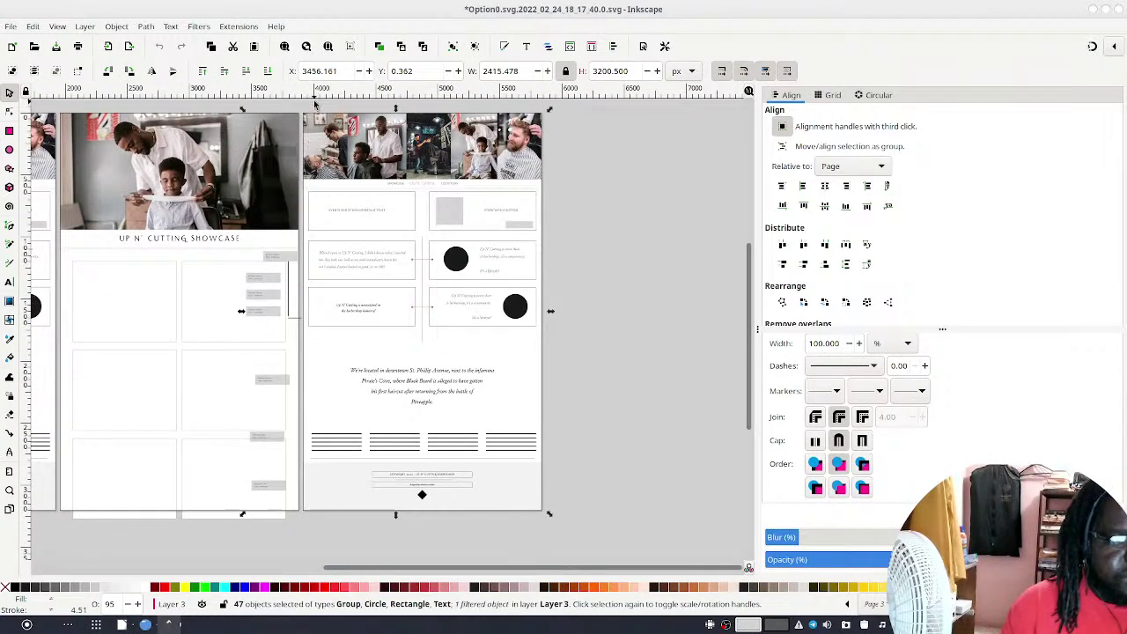
# Delete the copied annotation labels and the third page's content boxes, circles, connectors and location text
pyautogui.click(315, 104)
pyautogui.moveTo(316, 224); pyautogui.dragTo(246, 493)
pyautogui.press('Delete')
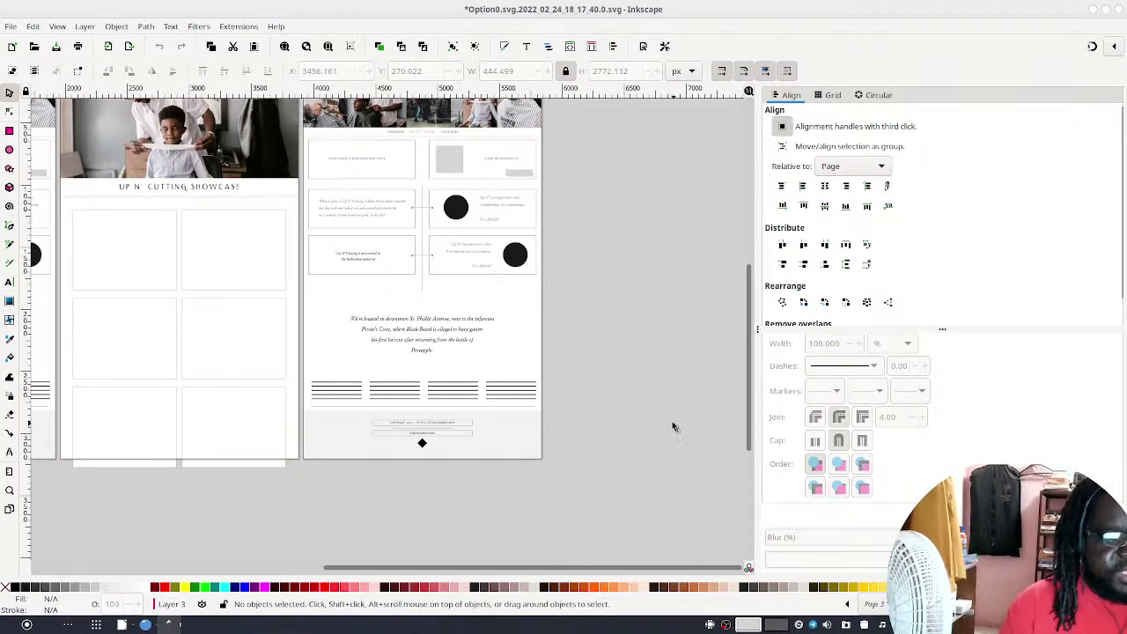
pyautogui.moveTo(608, 374); pyautogui.dragTo(244, 137)
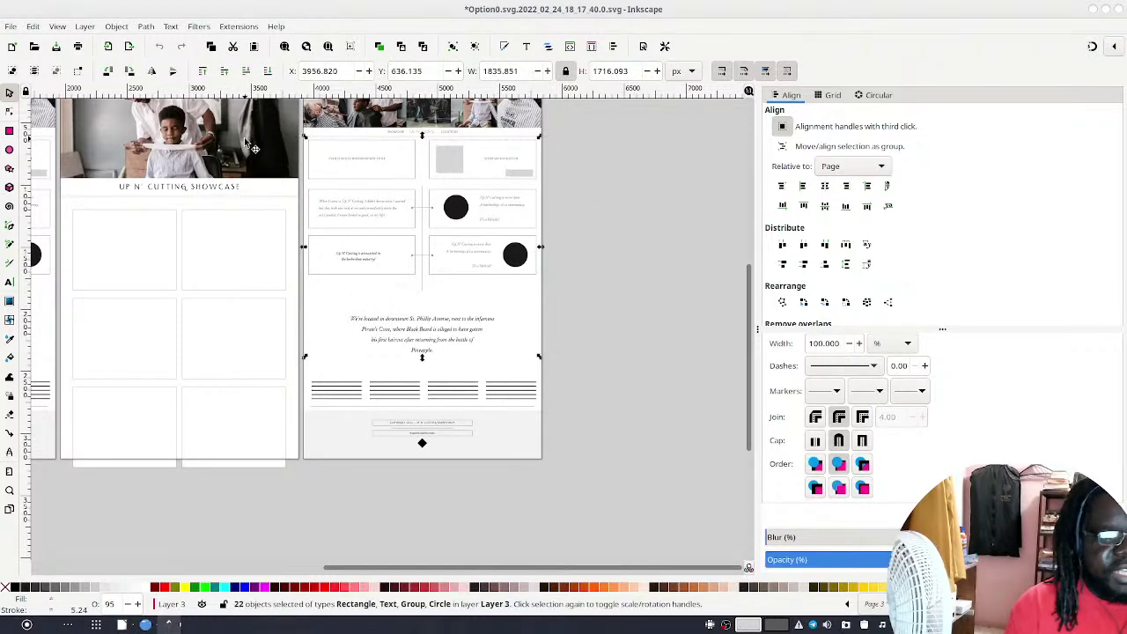
pyautogui.press('Delete')
# Move the four columns of text lines and their divider up to just below the third page's navigation bar
pyautogui.moveTo(589, 321); pyautogui.dragTo(464, 377)
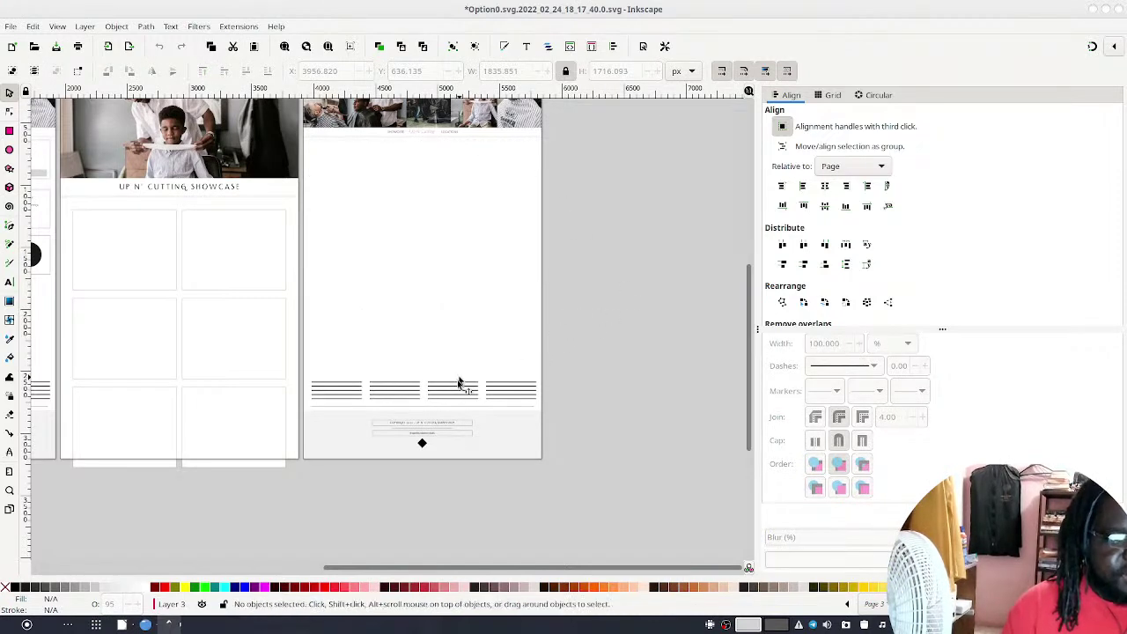
pyautogui.moveTo(566, 351); pyautogui.dragTo(288, 423)
pyautogui.moveTo(395, 394); pyautogui.dragTo(397, 155)
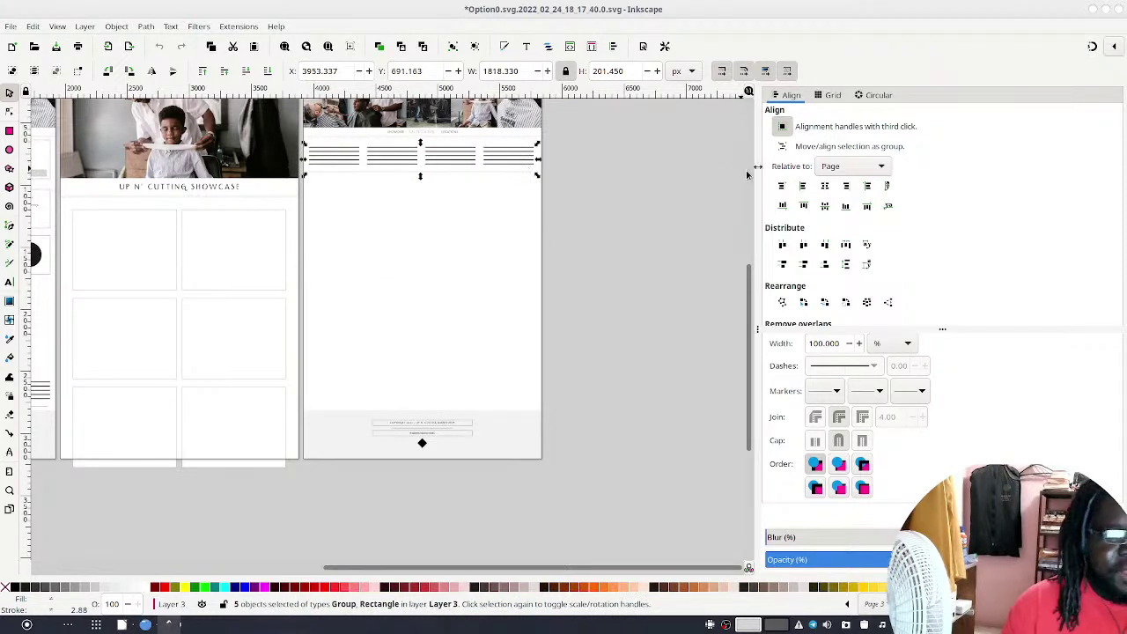
# Group the four columns of text lines with their divider on the third page
pyautogui.click(825, 187)
pyautogui.hotkey('ctrl', 'z')
pyautogui.click(453, 46)
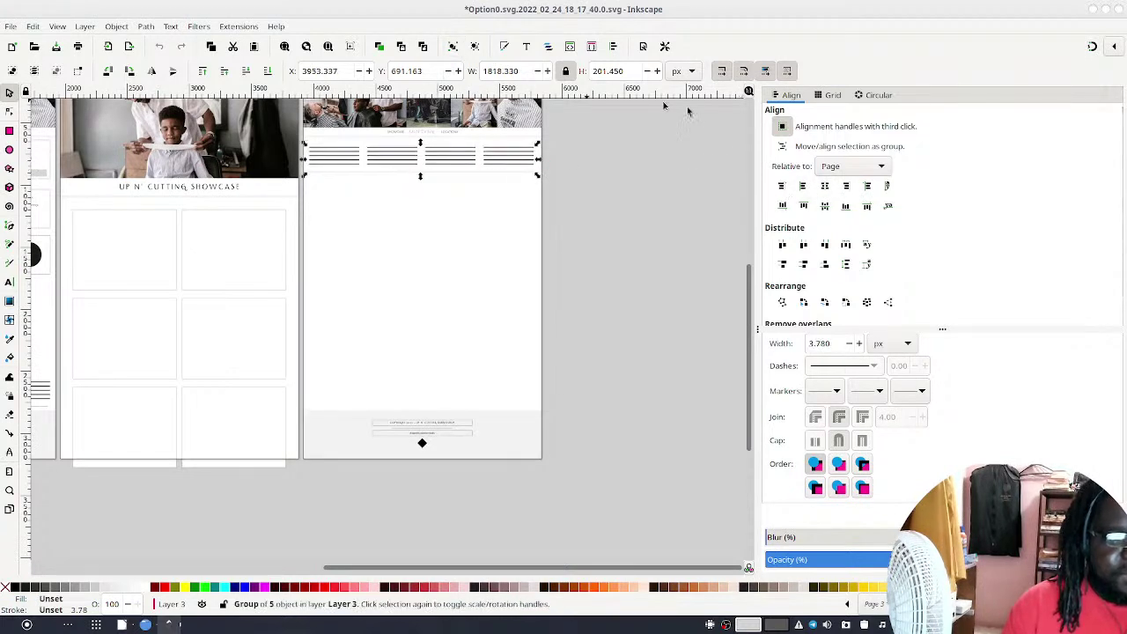
# Draw a rectangle about 93 by 86 px before the showcase page's title and convert it to a path
pyautogui.click(583, 292)
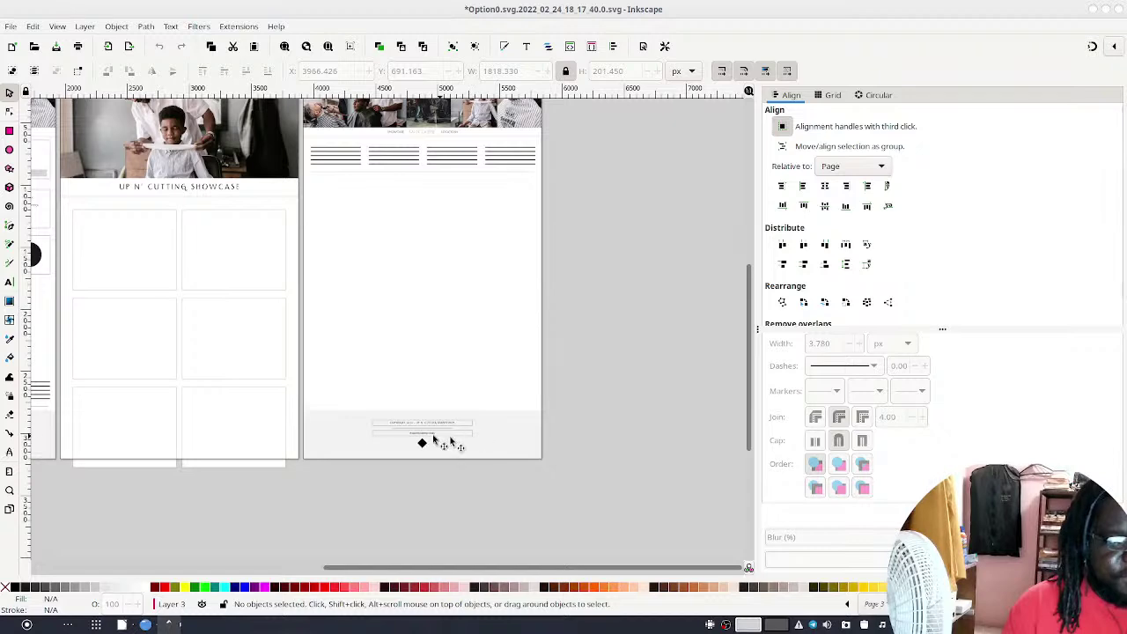
pyautogui.hscroll(-5, 321, 383)
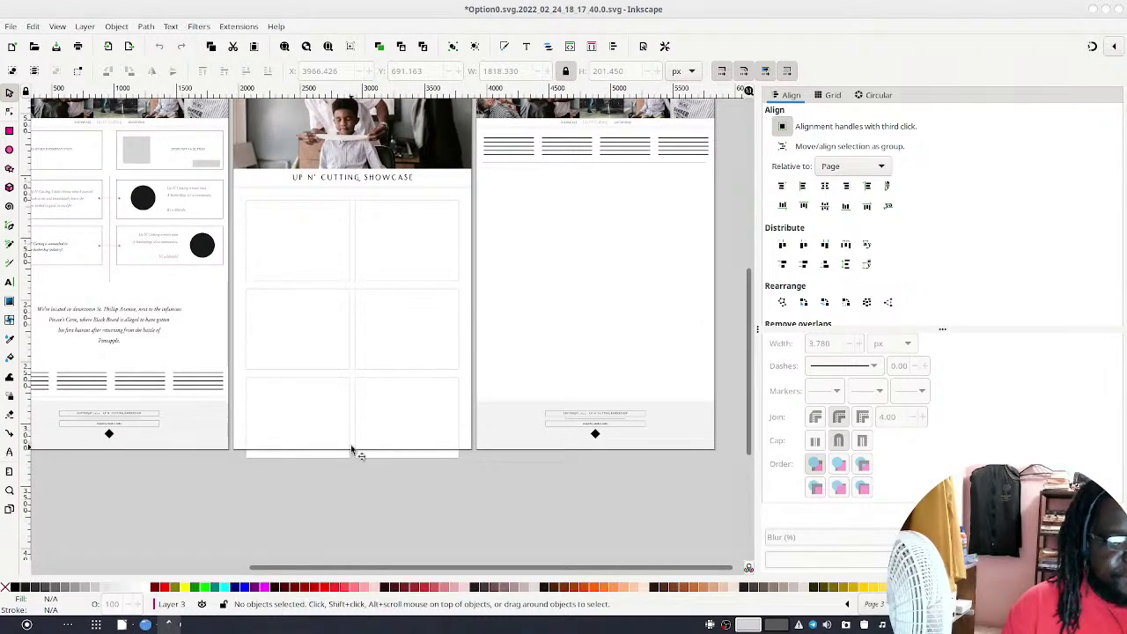
pyautogui.scroll(4, 462, 352)
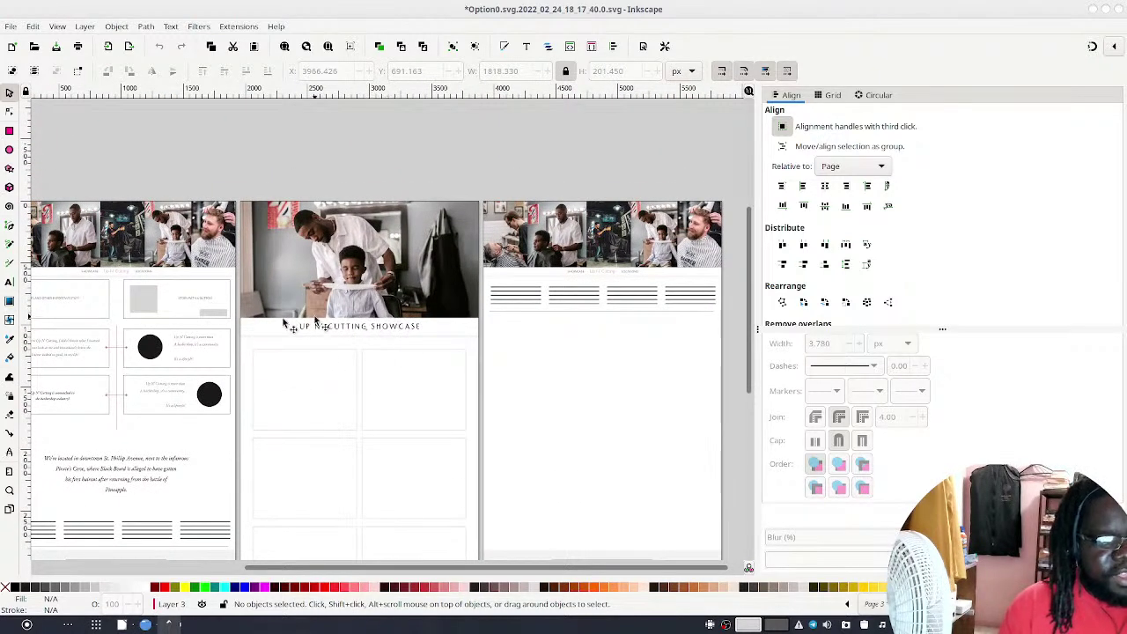
pyautogui.scroll(2, 264, 350)
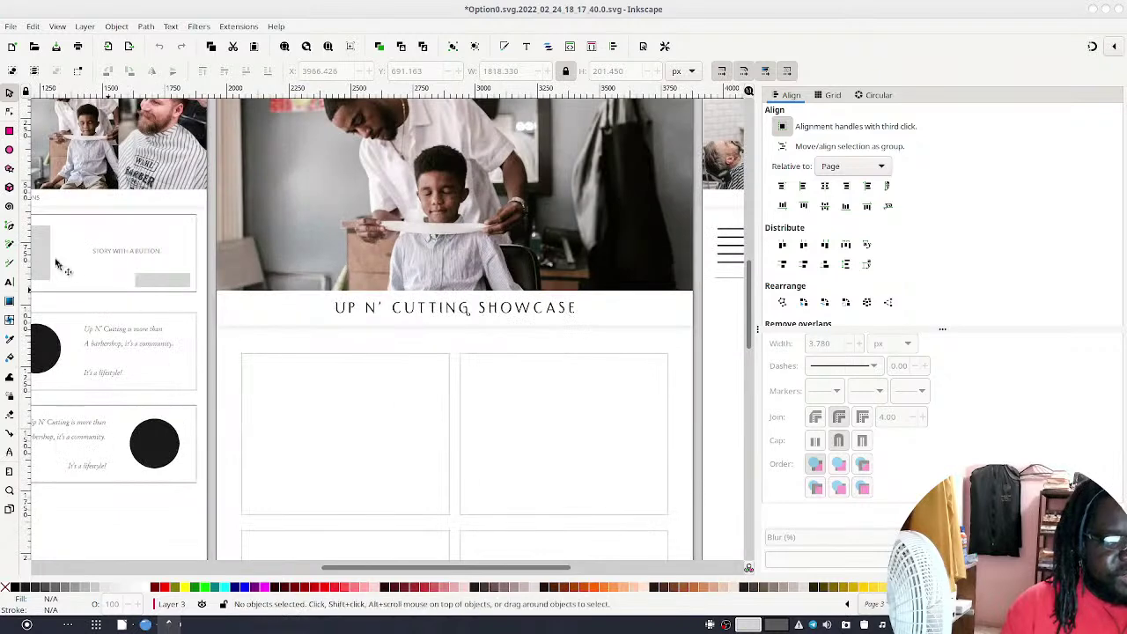
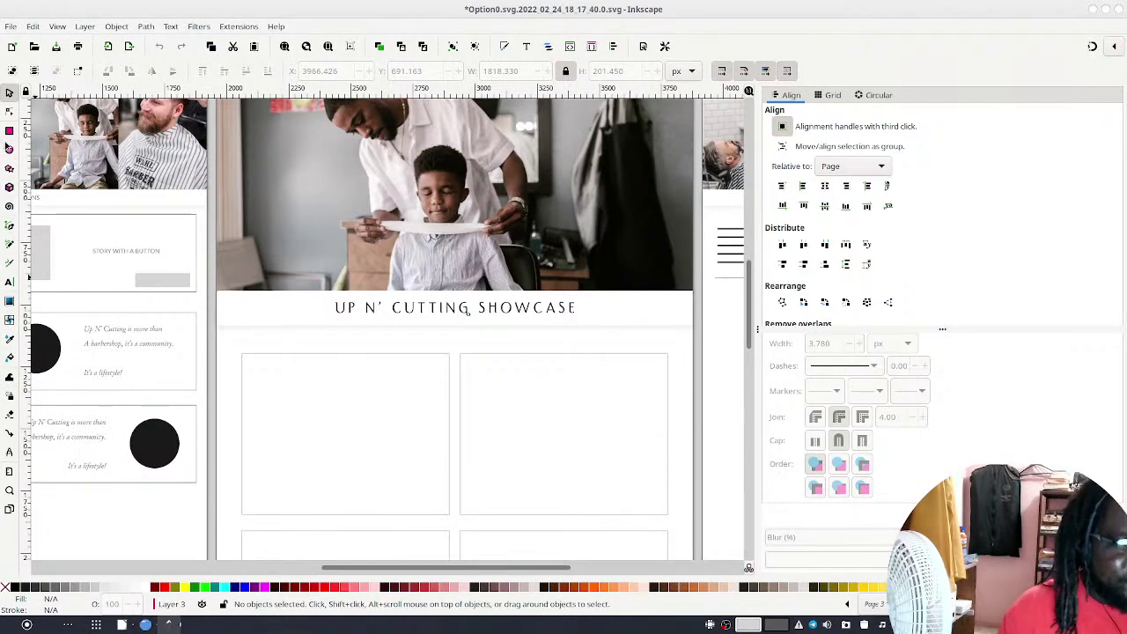
pyautogui.click(9, 131)
pyautogui.moveTo(223, 297); pyautogui.dragTo(252, 313)
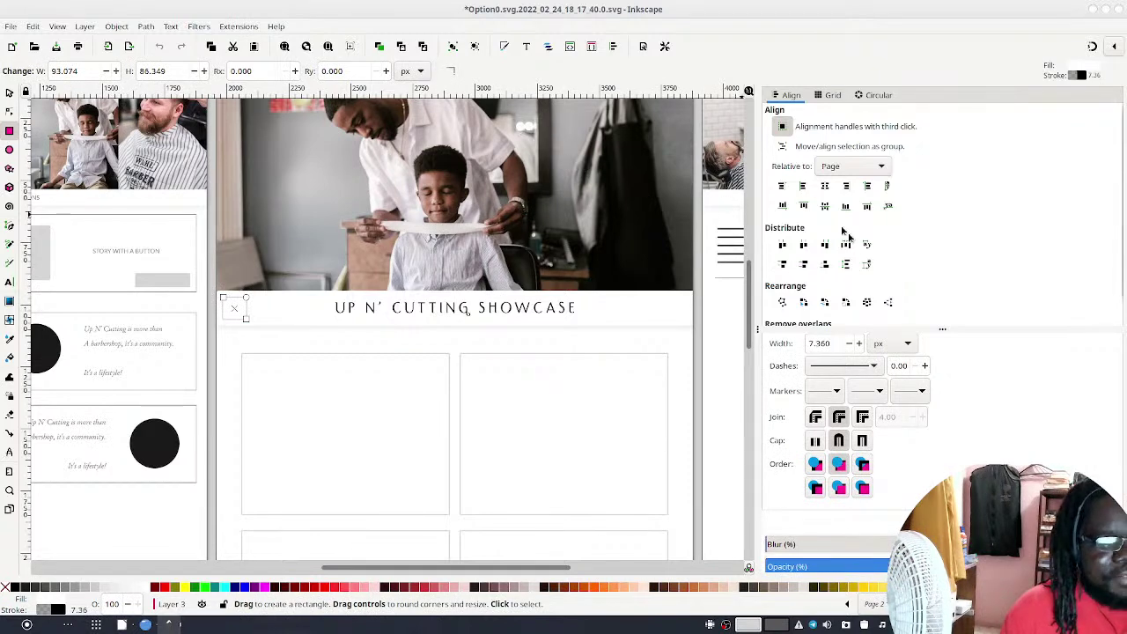
pyautogui.click(171, 27)
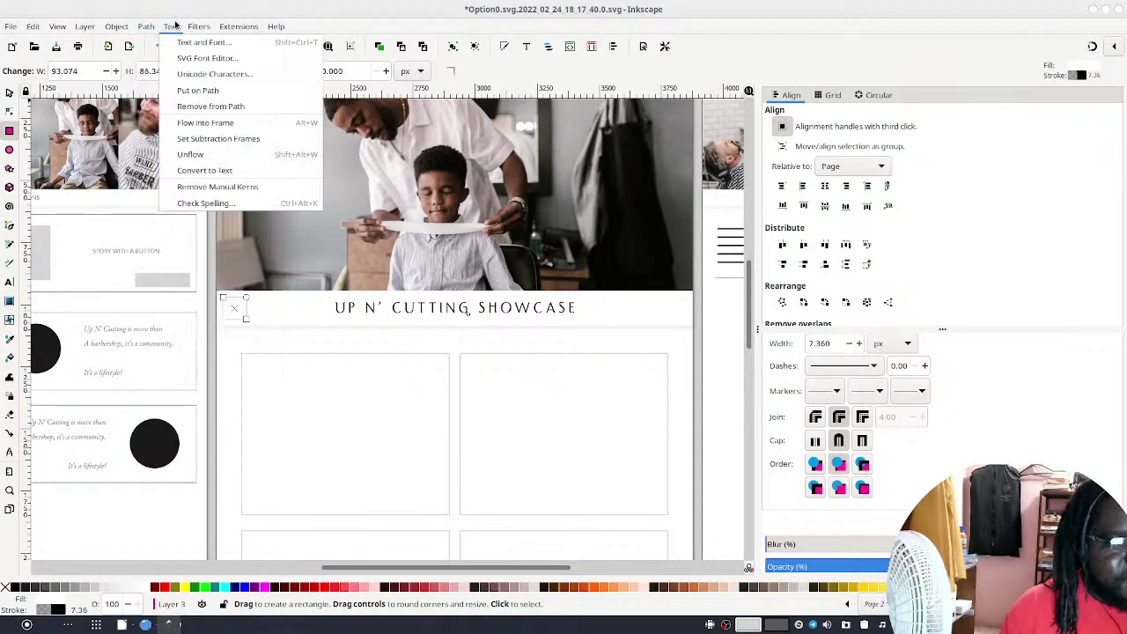
pyautogui.click(160, 43)
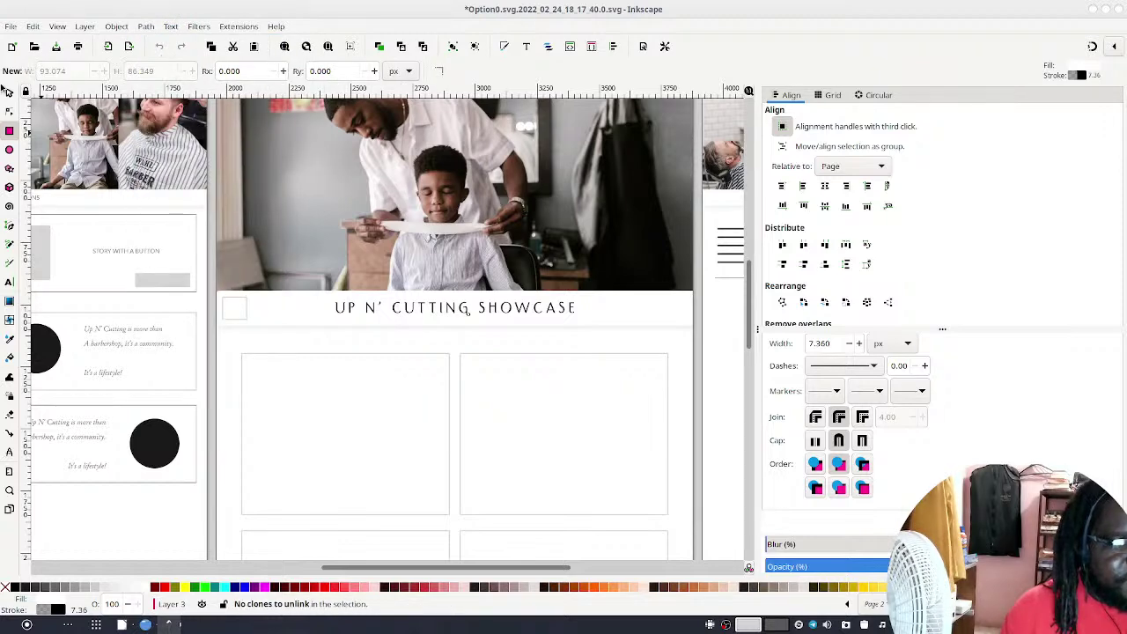
# Set the small rectangle beside the showcase title to 100 px wide and 100 px high
pyautogui.click(9, 91)
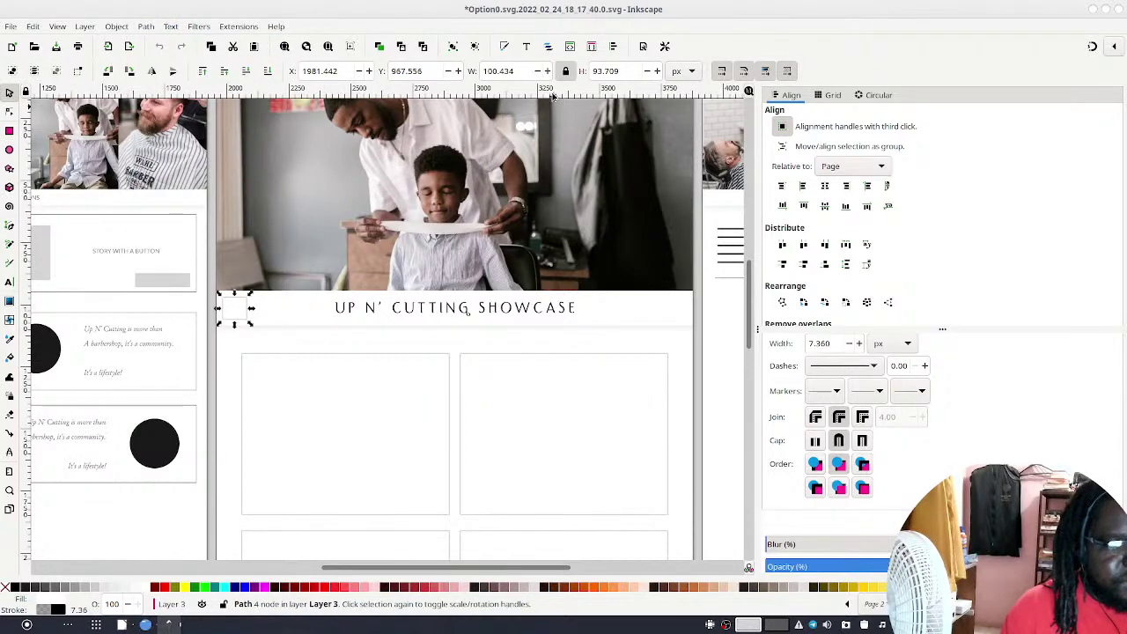
pyautogui.click(527, 67)
pyautogui.write('100')
pyautogui.press('Tab')
pyautogui.write('100')
pyautogui.press('Return')
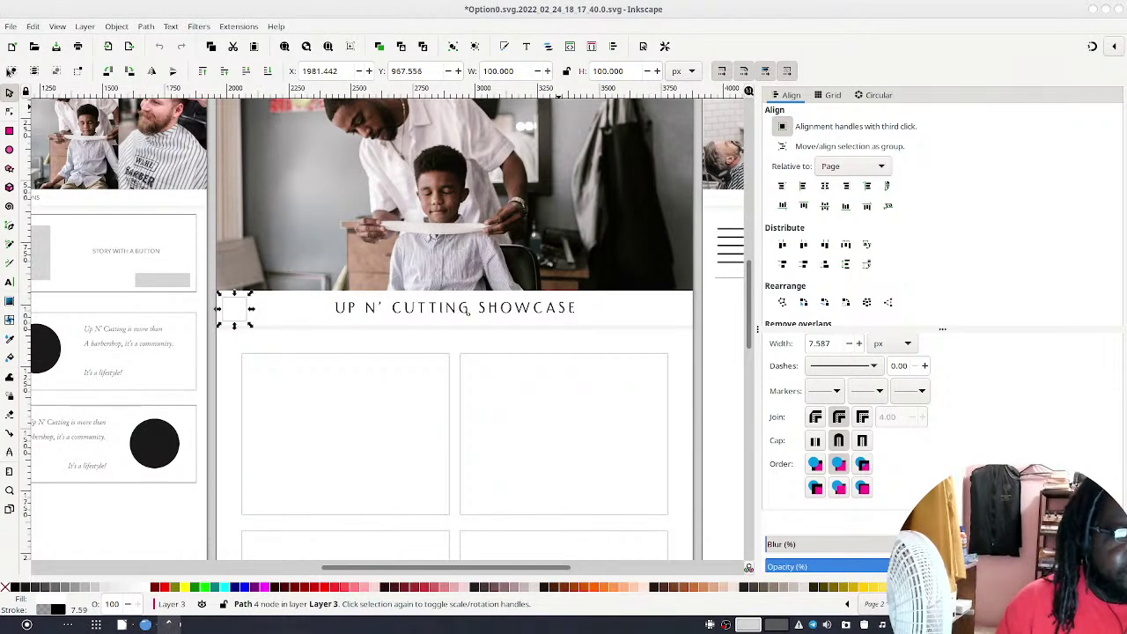
# Join the square's two left corner nodes into one to make a left-pointing triangle
pyautogui.click(9, 111)
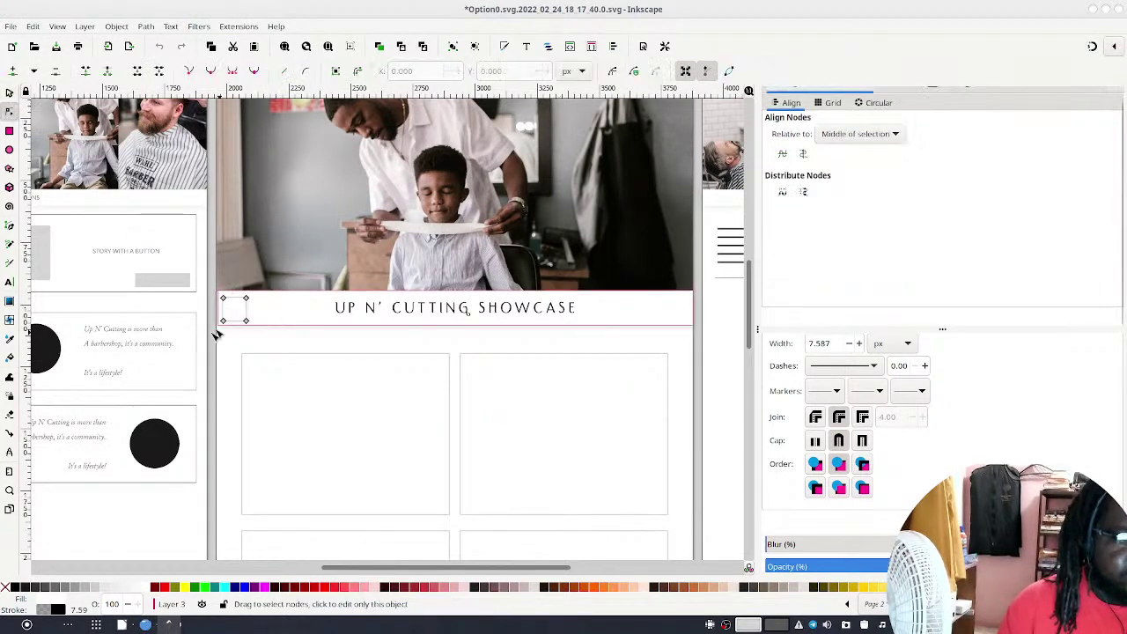
pyautogui.moveTo(216, 290); pyautogui.dragTo(234, 376)
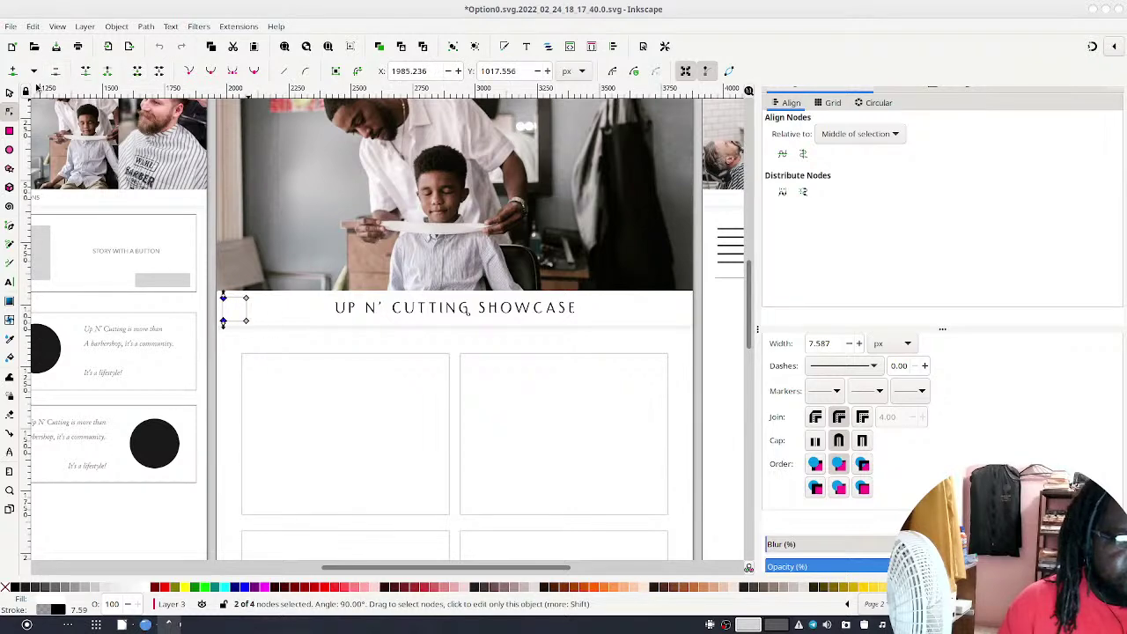
pyautogui.click(9, 93)
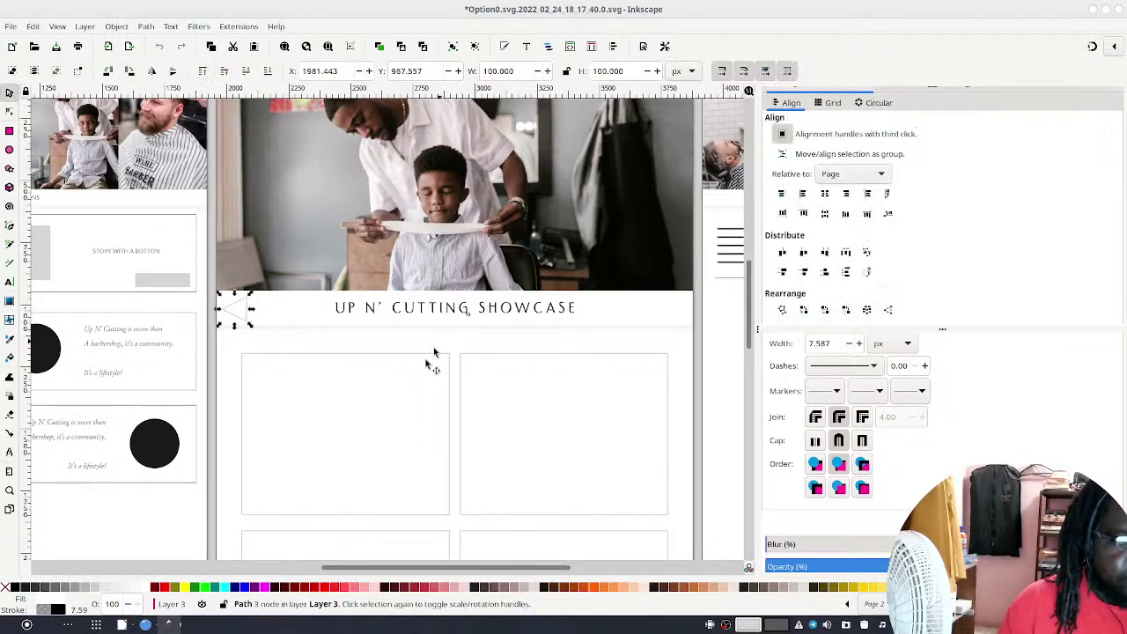
pyautogui.click(212, 359)
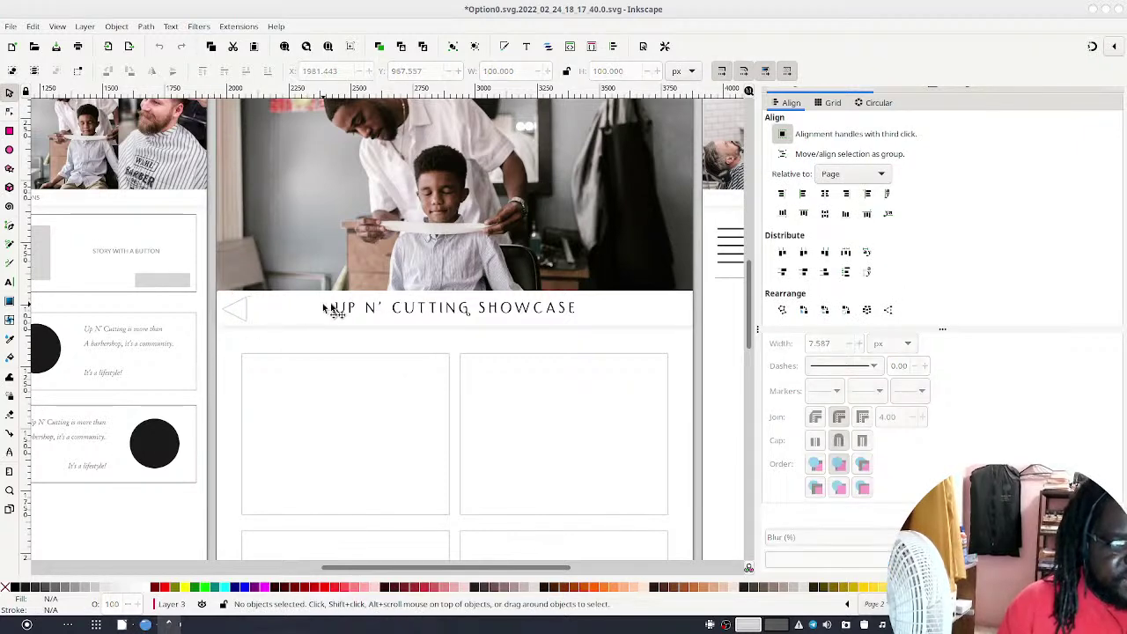
# Lock the proportions and shrink the triangle about its centre to about 66 px
pyautogui.moveTo(208, 272); pyautogui.dragTo(234, 308)
pyautogui.press('Escape')
pyautogui.click(568, 70)
pyautogui.moveTo(249, 300); pyautogui.dragTo(244, 303)
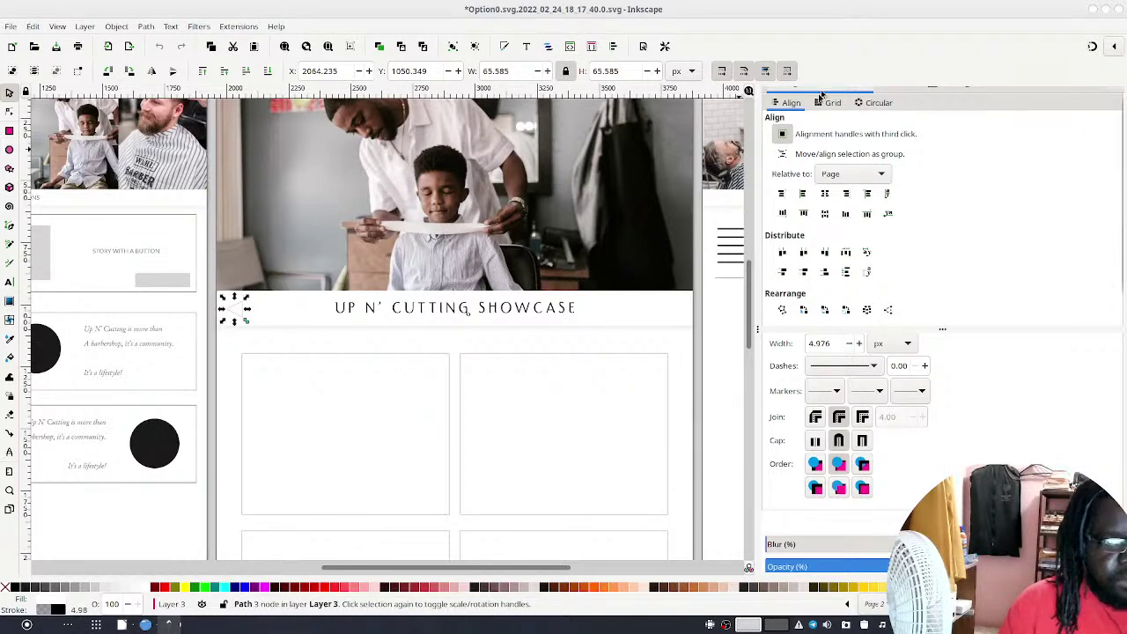
pyautogui.click(709, 341)
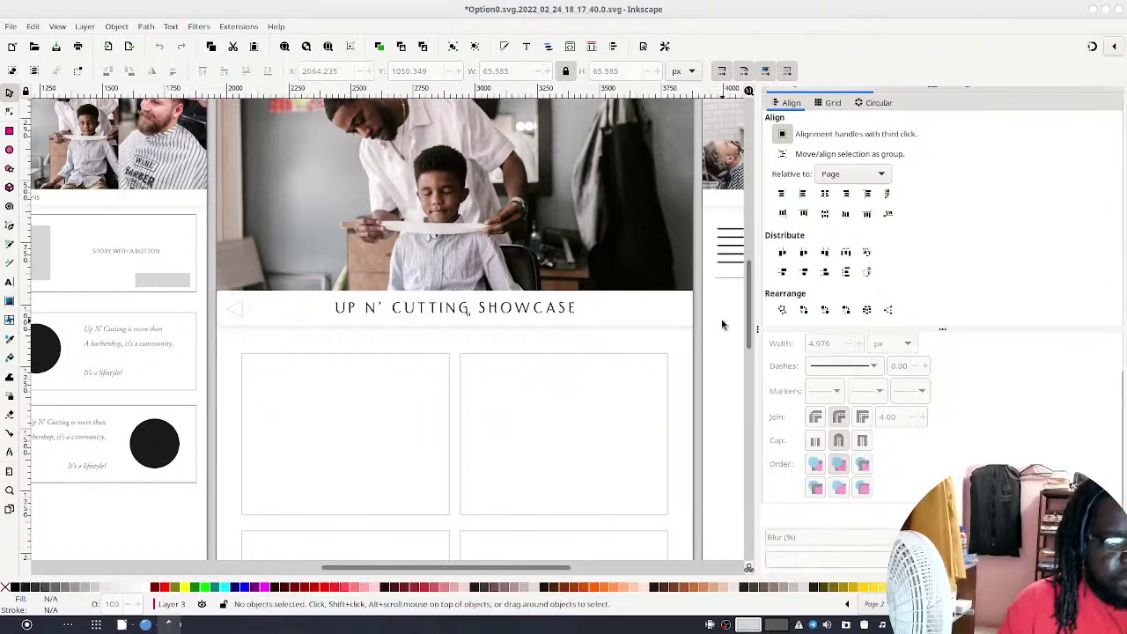
# Fill the triangle with the pink sampled from the Up N' Cutting text in the home page navigation bar
pyautogui.click(243, 317)
pyautogui.scroll(3, 379, 352)
pyautogui.hscroll(-10, 378, 352)
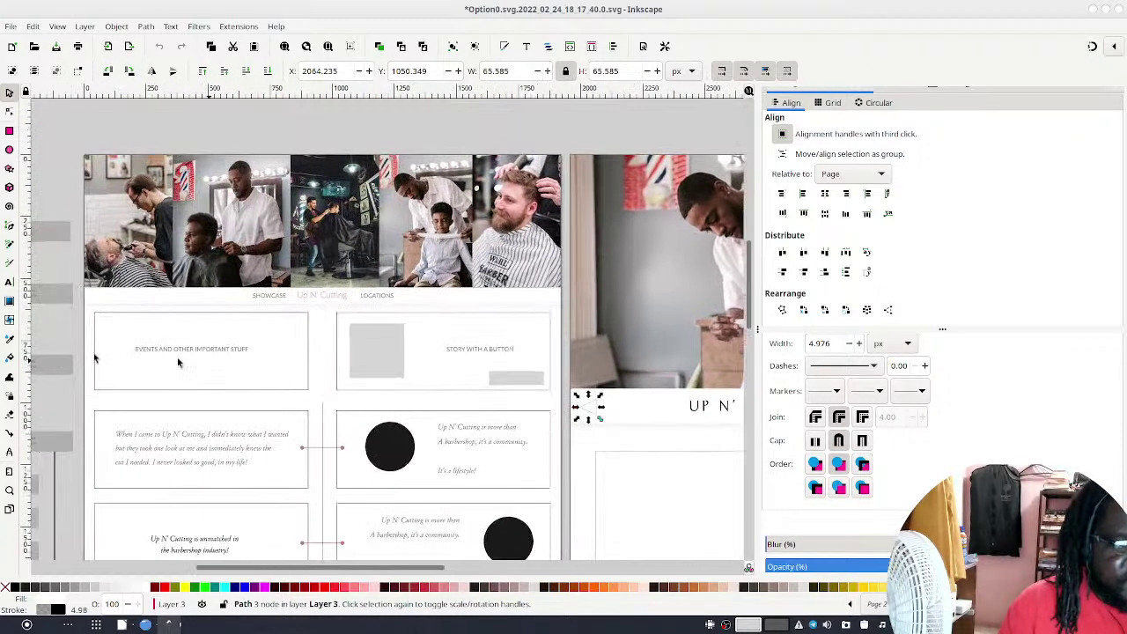
pyautogui.scroll(5, 394, 322)
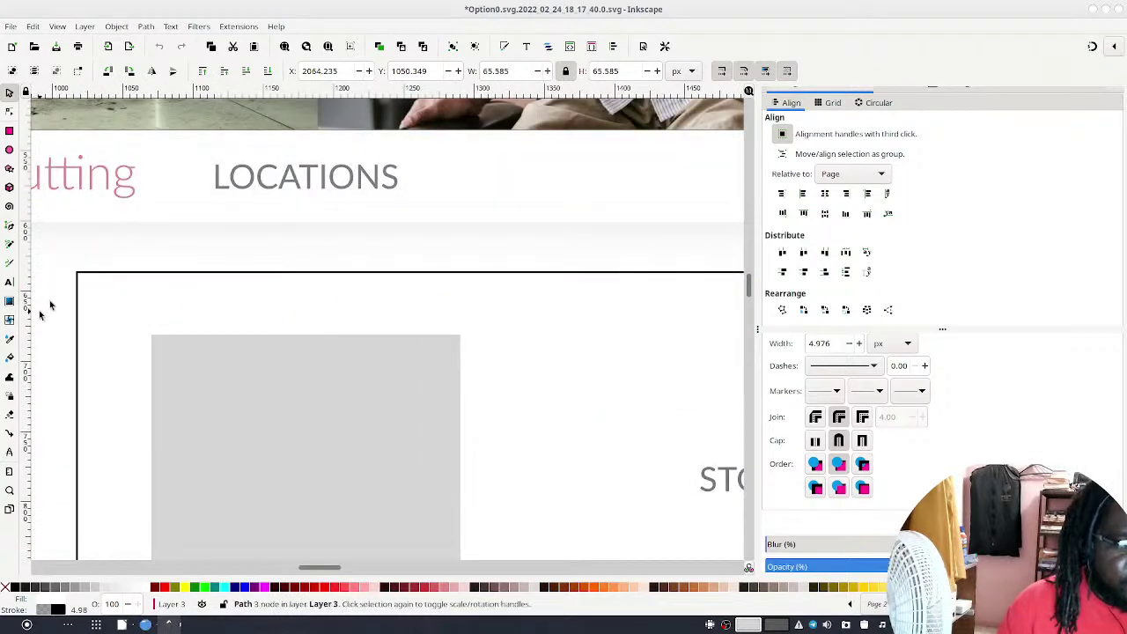
pyautogui.click(11, 341)
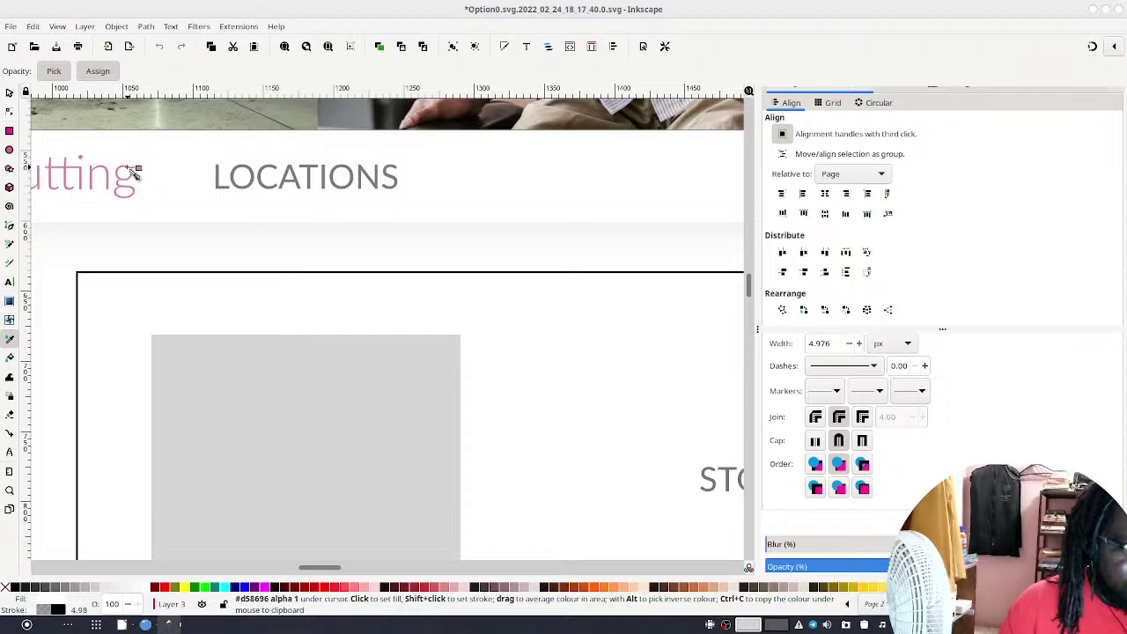
pyautogui.click(99, 159)
pyautogui.click(9, 92)
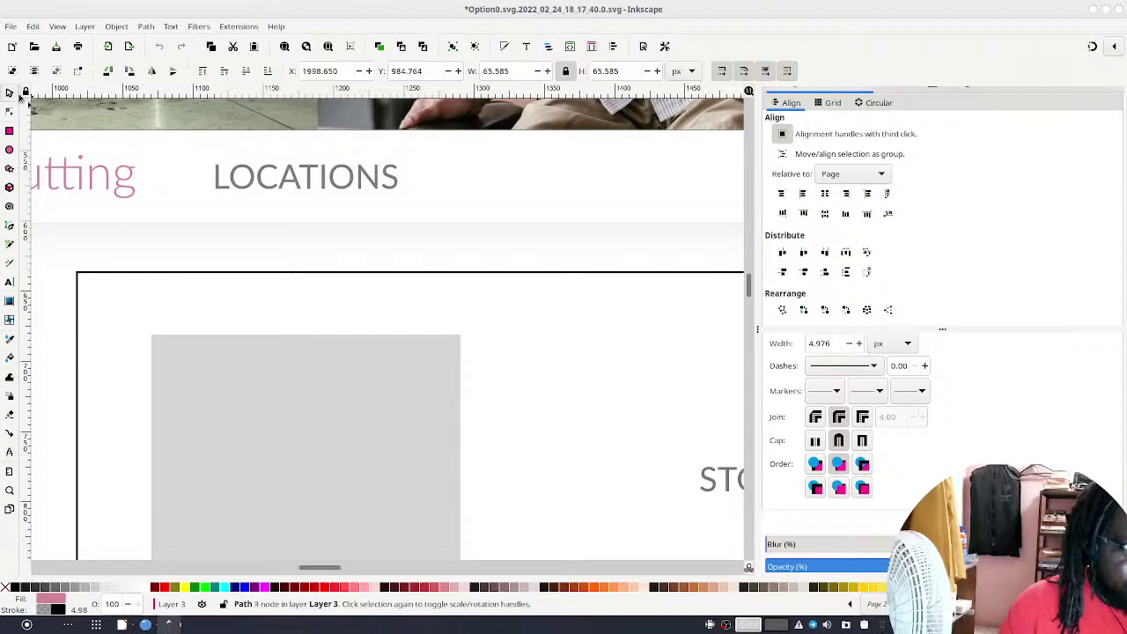
pyautogui.scroll(-8, 431, 294)
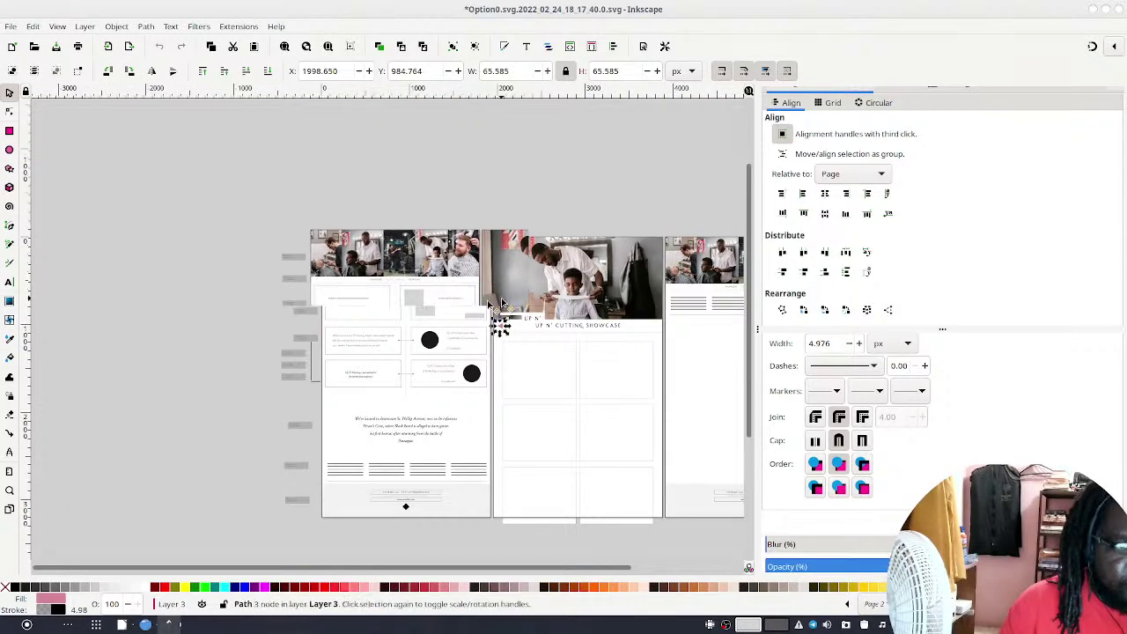
pyautogui.hscroll(2, 493, 322)
pyautogui.scroll(1, 482, 327)
pyautogui.hscroll(3, 501, 322)
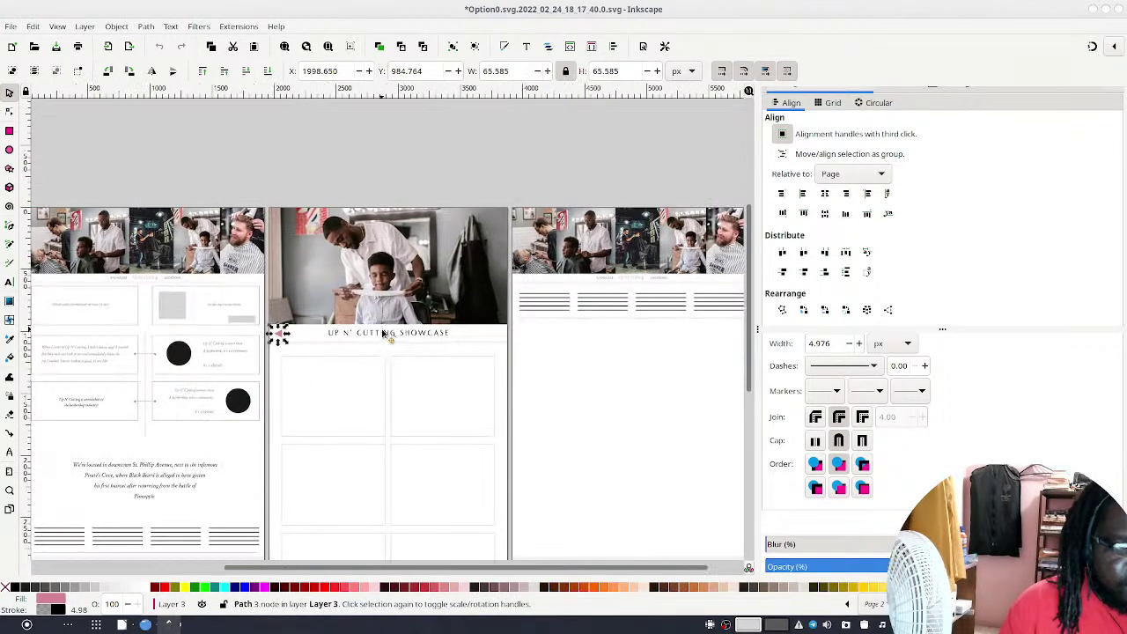
pyautogui.scroll(2, 367, 347)
pyautogui.click(364, 345)
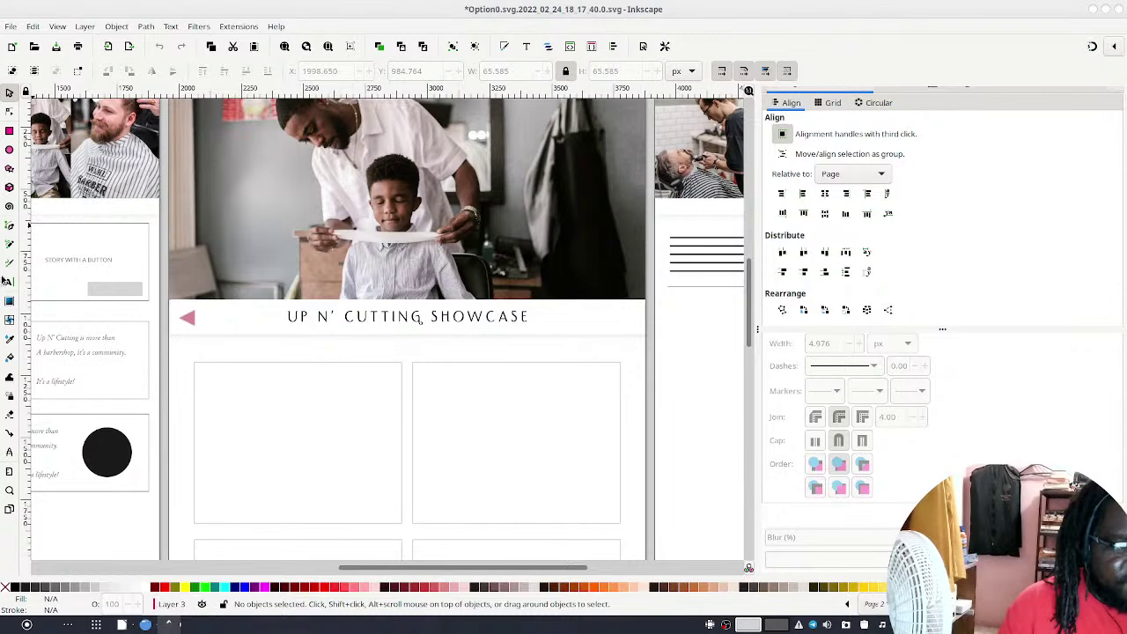
# Add the text "locations" after the title in the showcase page's title bar
pyautogui.click(8, 301)
pyautogui.click(9, 283)
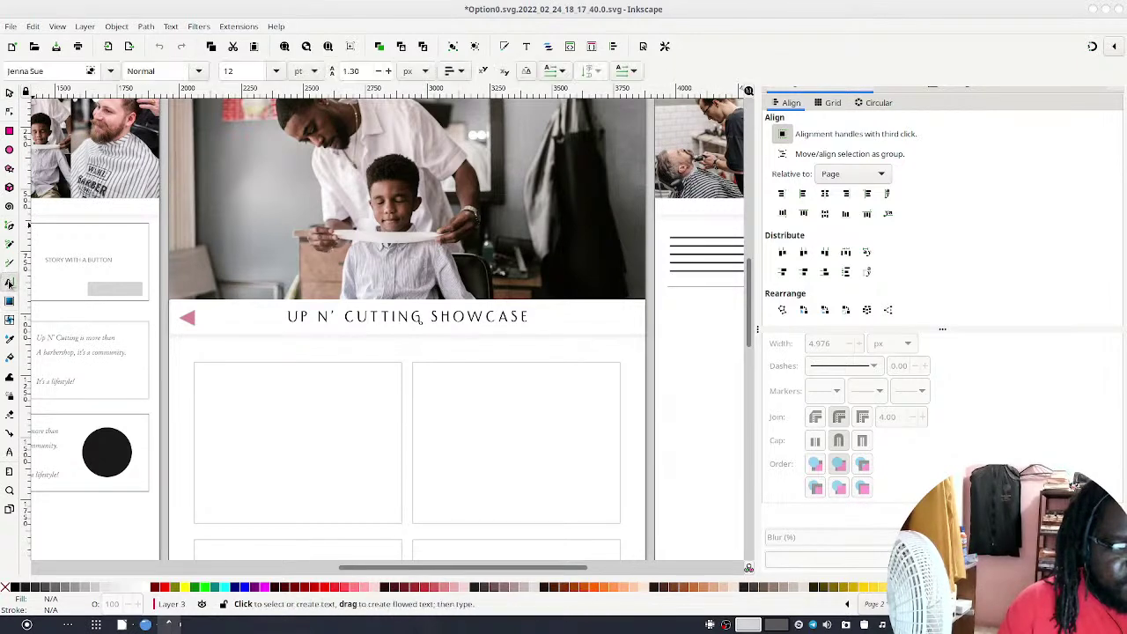
pyautogui.click(581, 320)
pyautogui.click(581, 323)
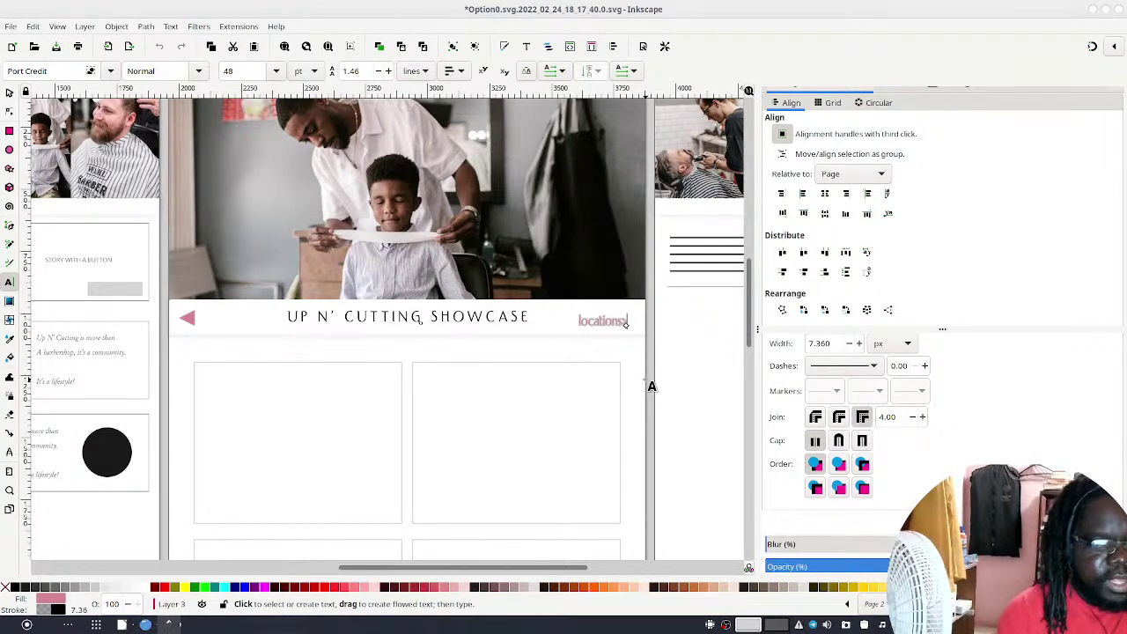
# Replace the new label's text with "LOCATIONS" in capitals, matching the home page navigation
pyautogui.hscroll(-10, 484, 430)
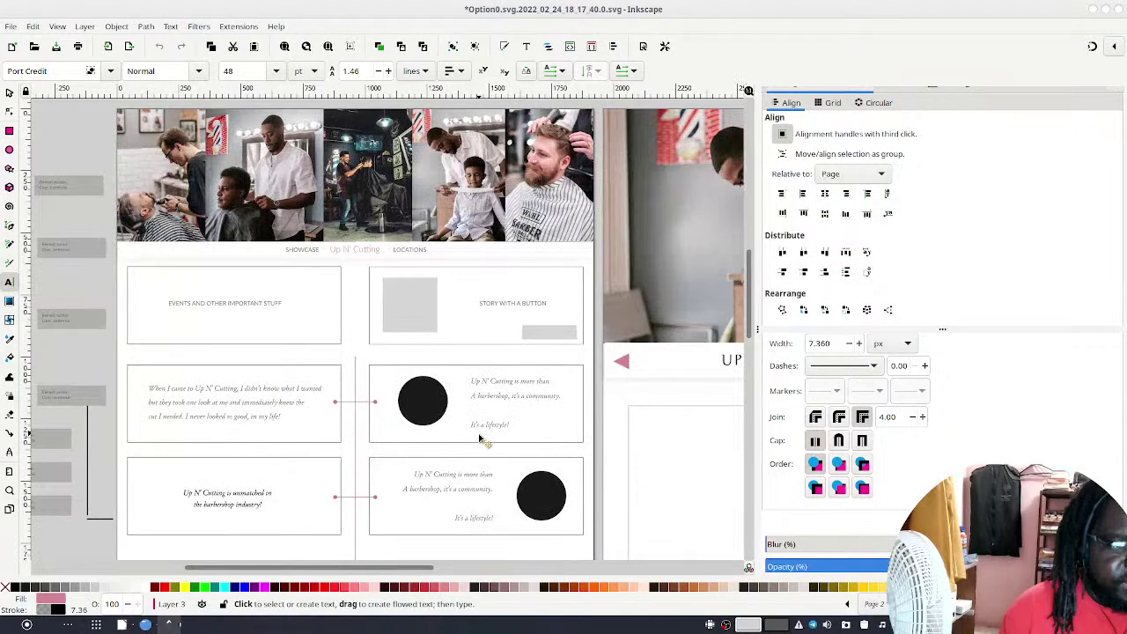
pyautogui.hscroll(10, 480, 438)
pyautogui.doubleClick(558, 306)
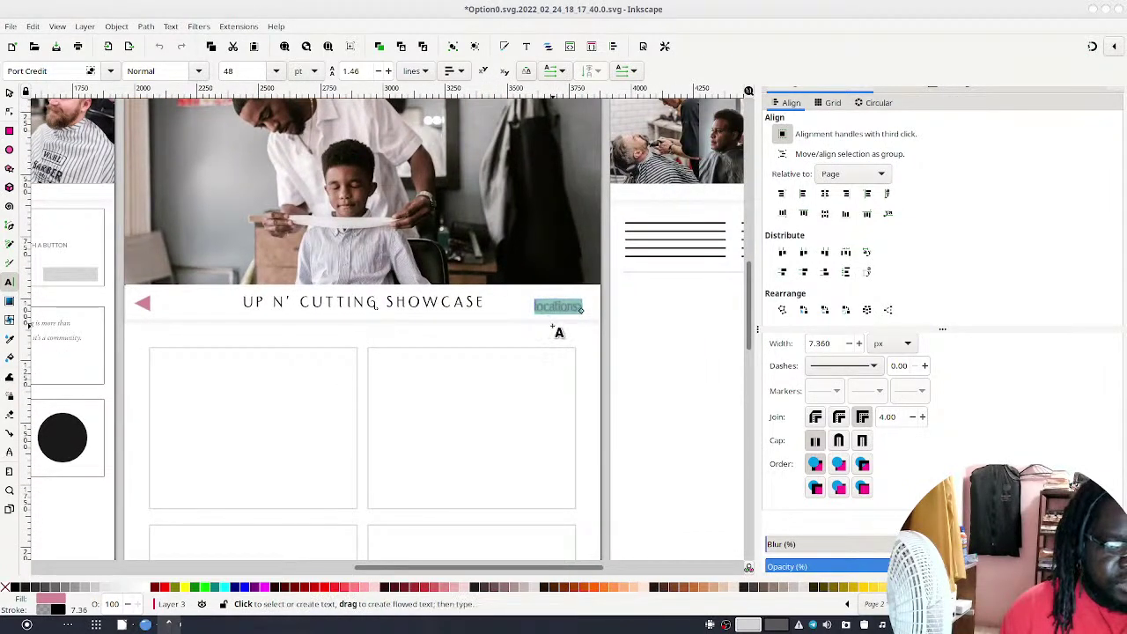
pyautogui.press('BackSpace')
pyautogui.press('BackSpace')
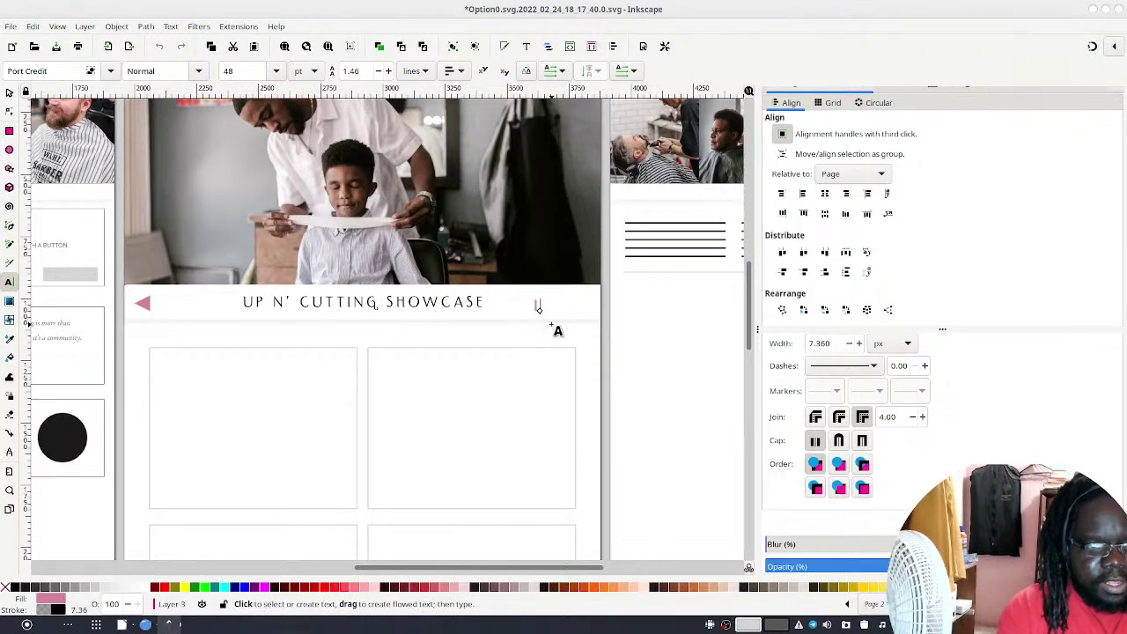
pyautogui.write('LOCATIONS')
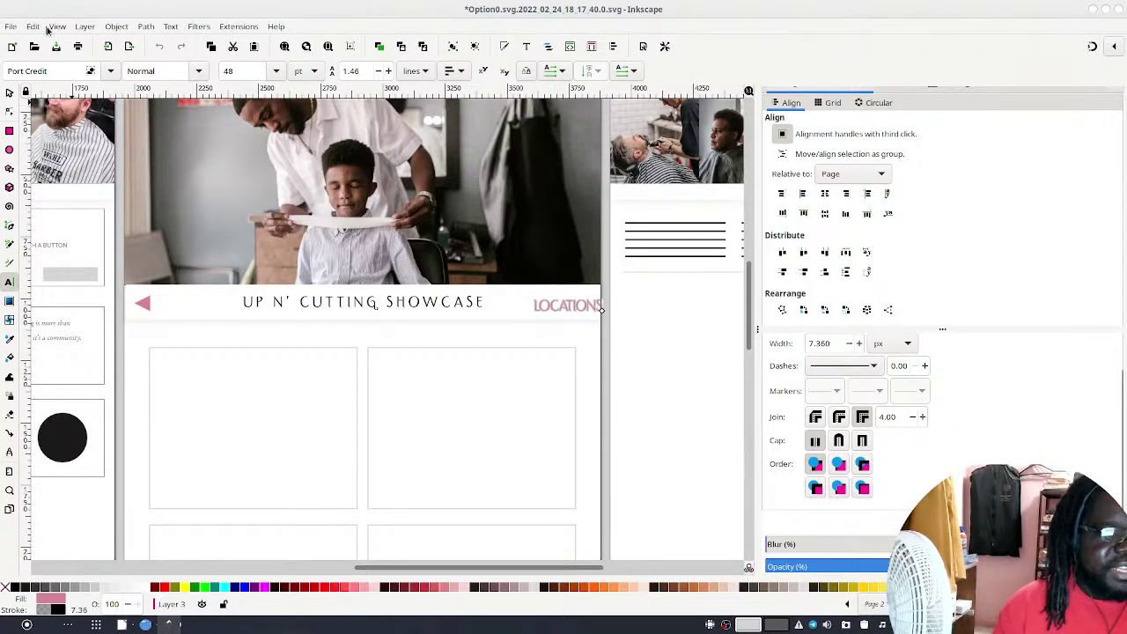
# Set the LOCATIONS label's font to Lato in the Light style
pyautogui.tripleClick(54, 66)
pyautogui.write('Lato')
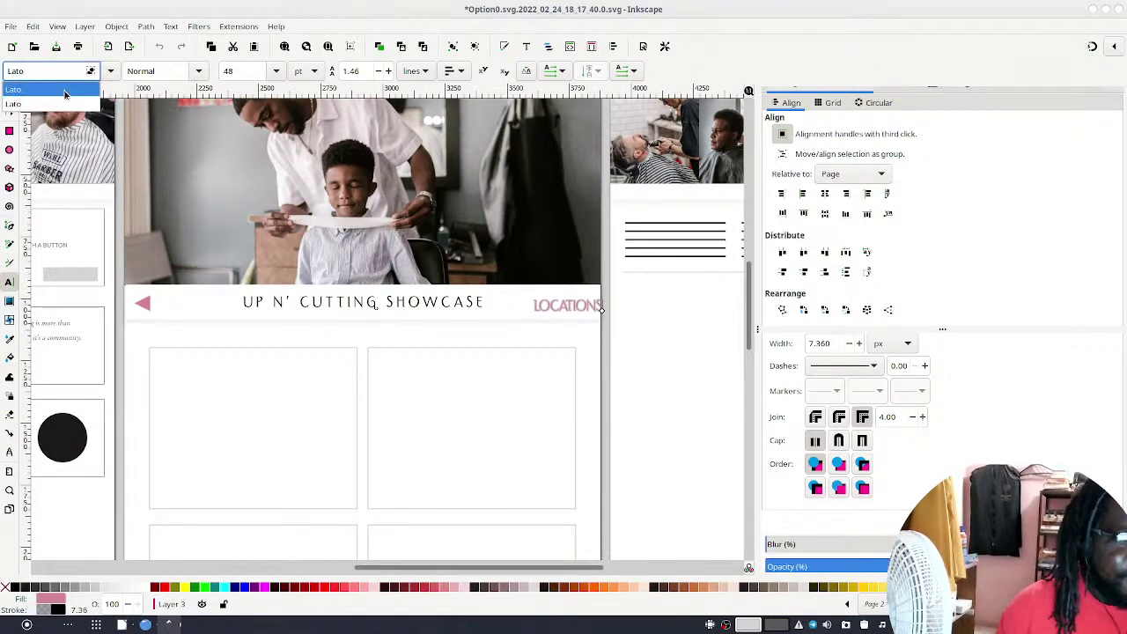
pyautogui.click(67, 93)
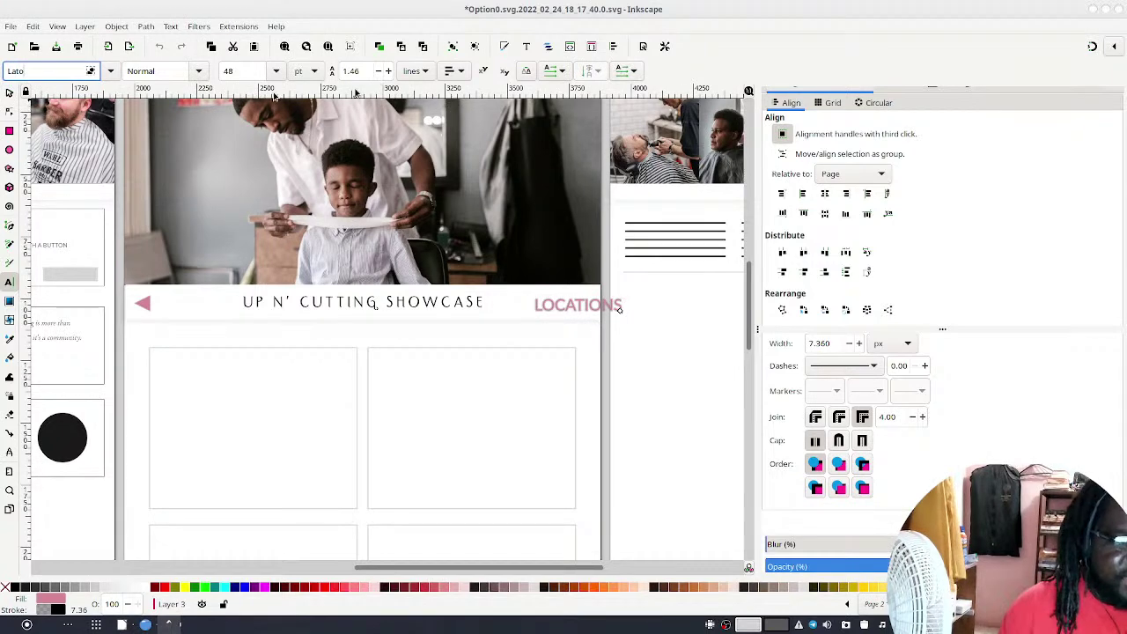
pyautogui.click(200, 75)
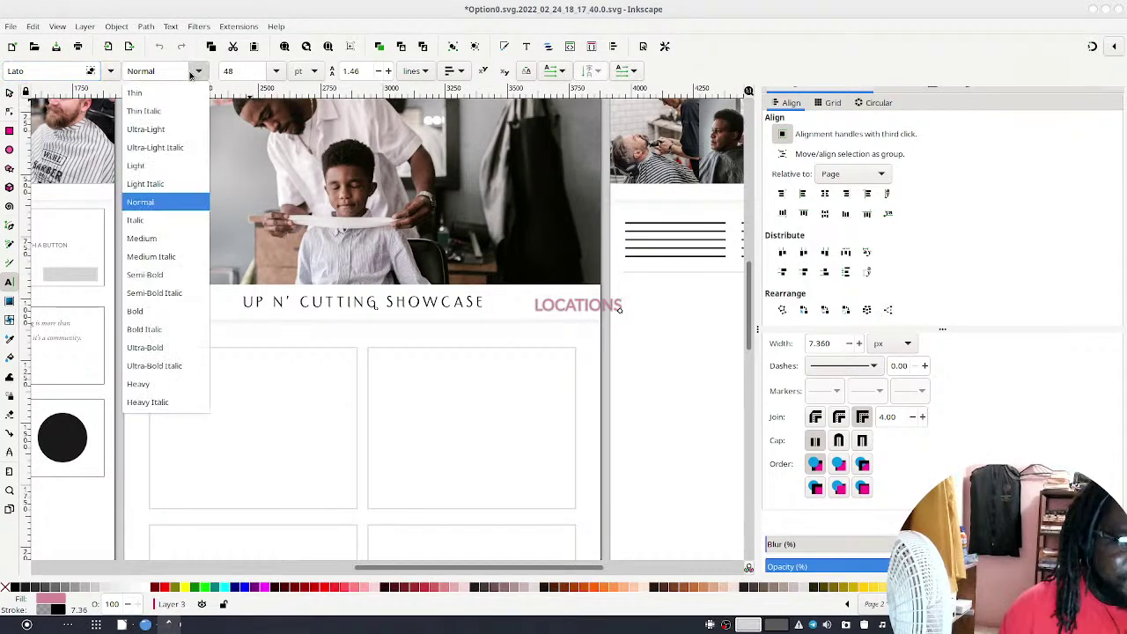
pyautogui.click(194, 173)
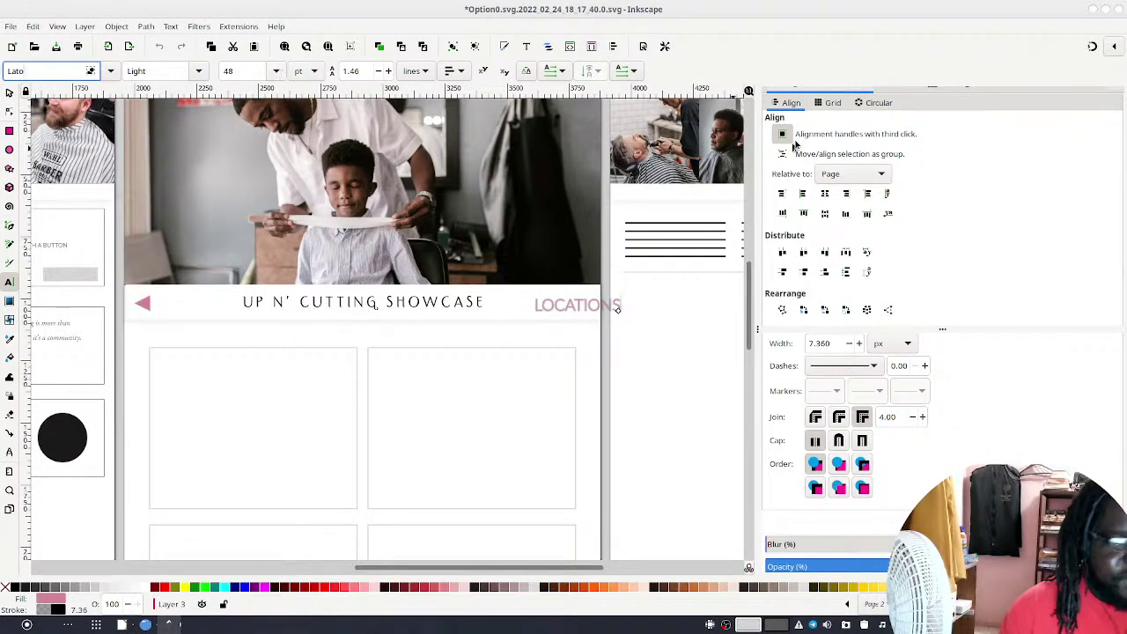
# Give the LOCATIONS label a flat black fill and remove its stroke paint
pyautogui.scroll(1, 960, 201)
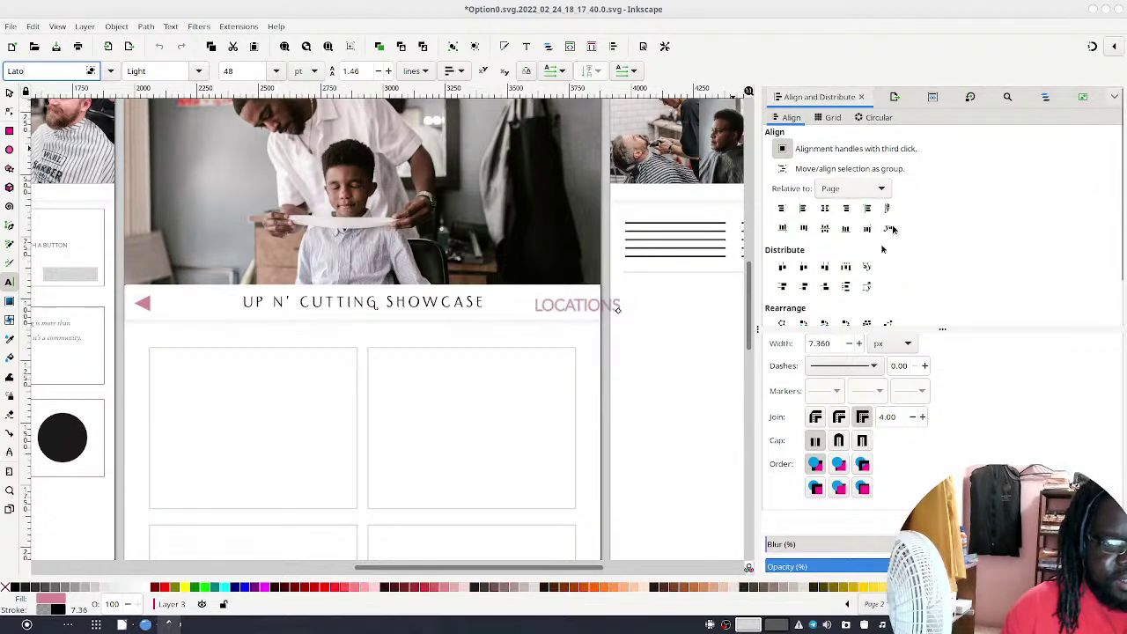
pyautogui.scroll(2, 793, 352)
pyautogui.click(786, 365)
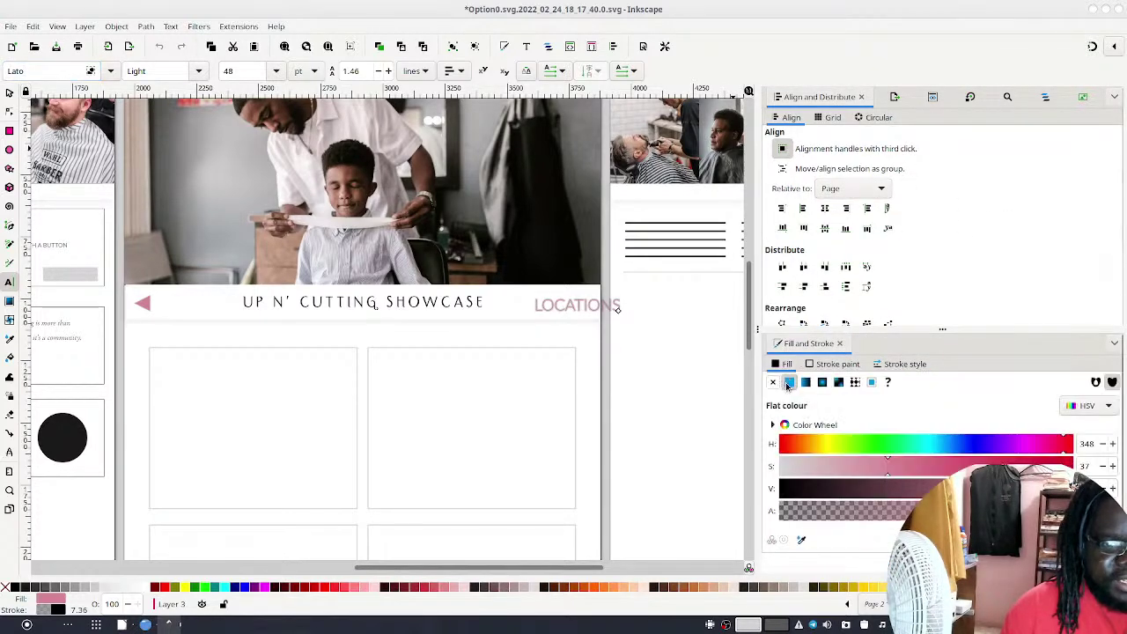
pyautogui.moveTo(861, 485); pyautogui.dragTo(634, 517)
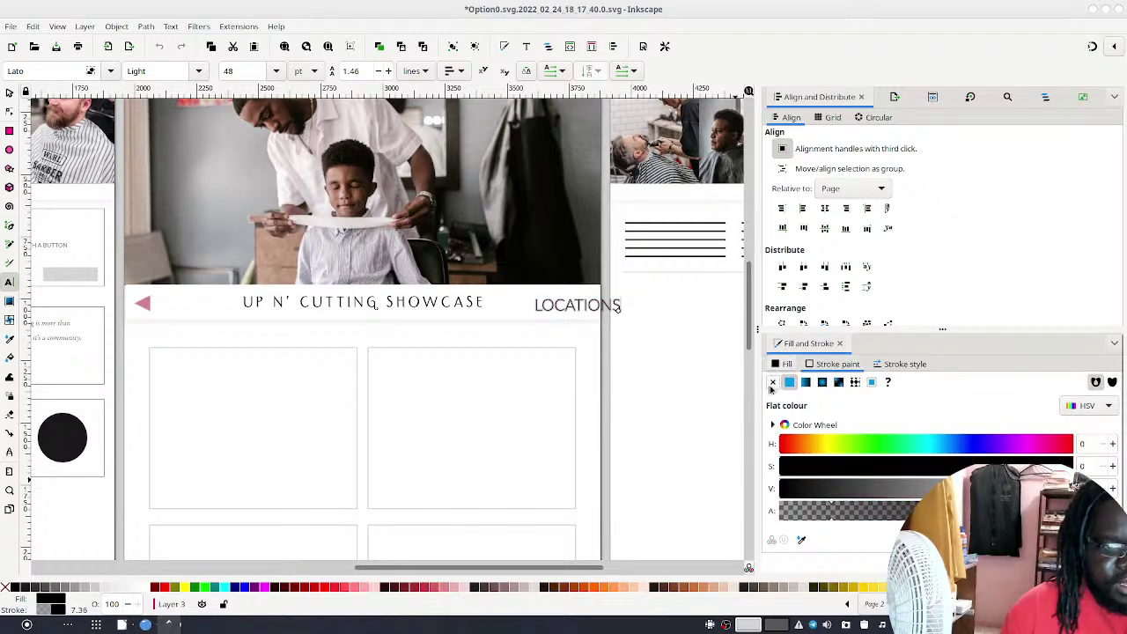
pyautogui.click(772, 382)
# Shrink the LOCATIONS label to about 230 px wide and place it inside the showcase title bar, after the title
pyautogui.click(8, 92)
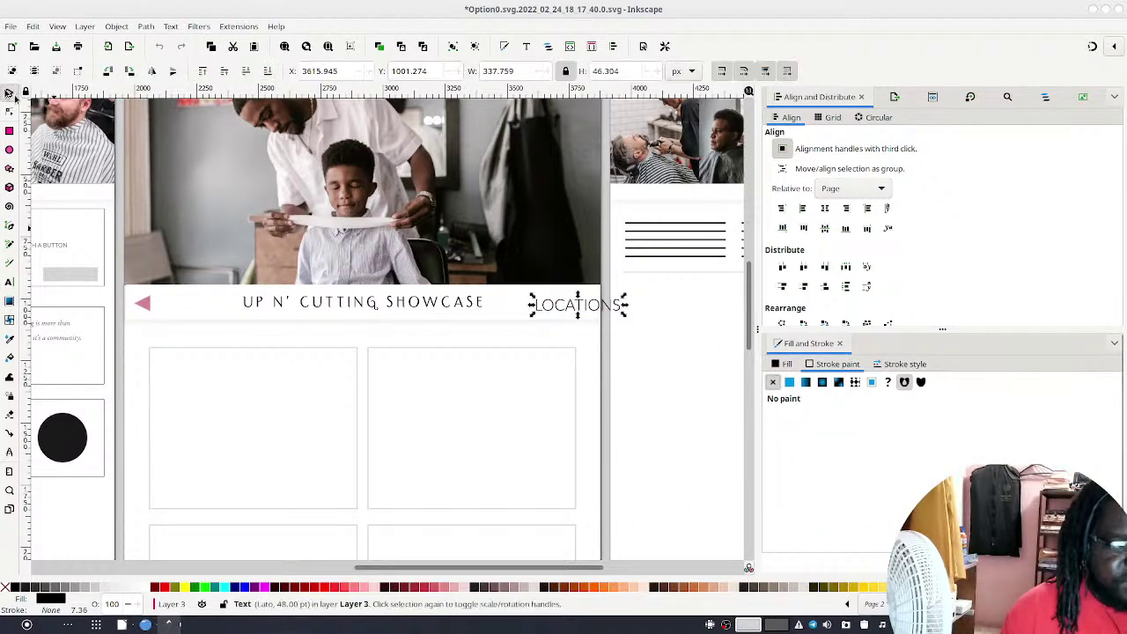
pyautogui.moveTo(563, 307); pyautogui.dragTo(526, 311)
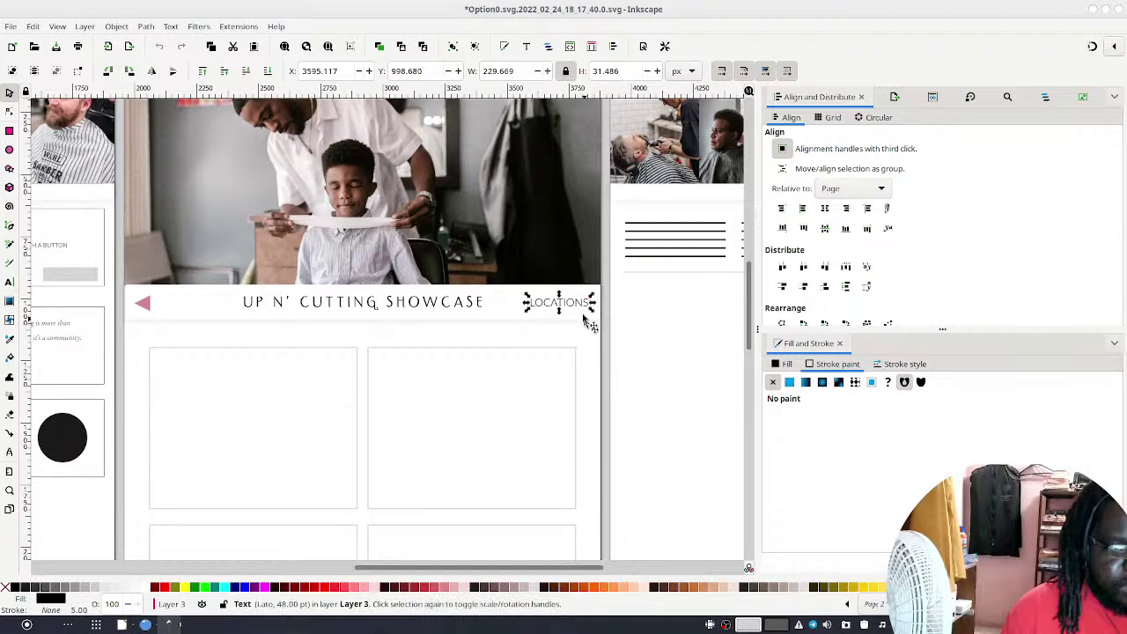
pyautogui.press('r')
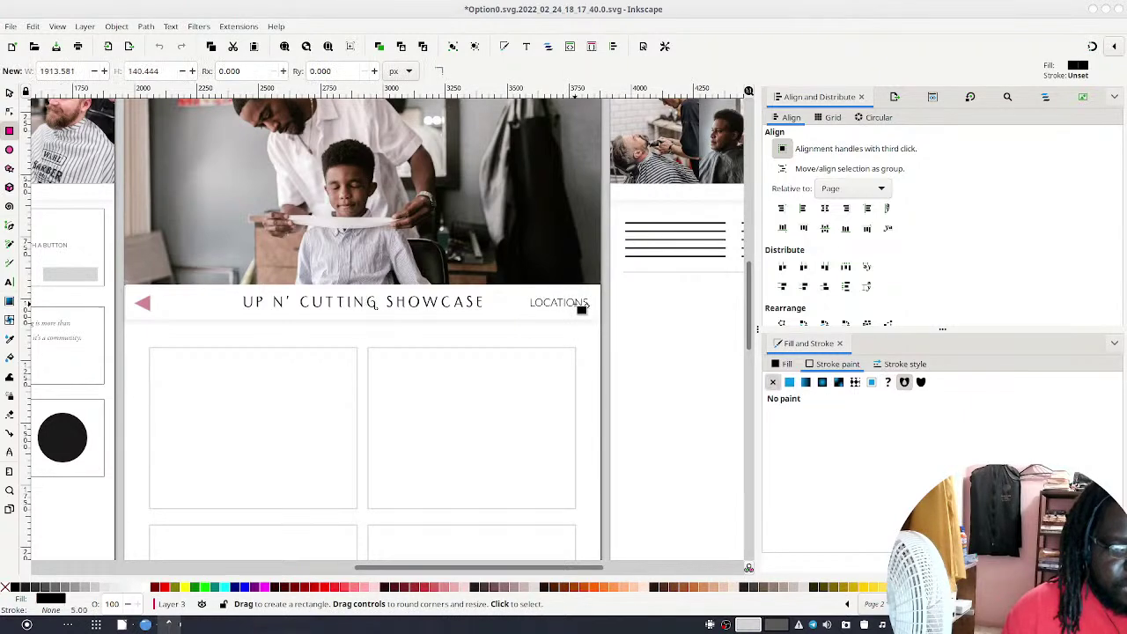
pyautogui.click(9, 92)
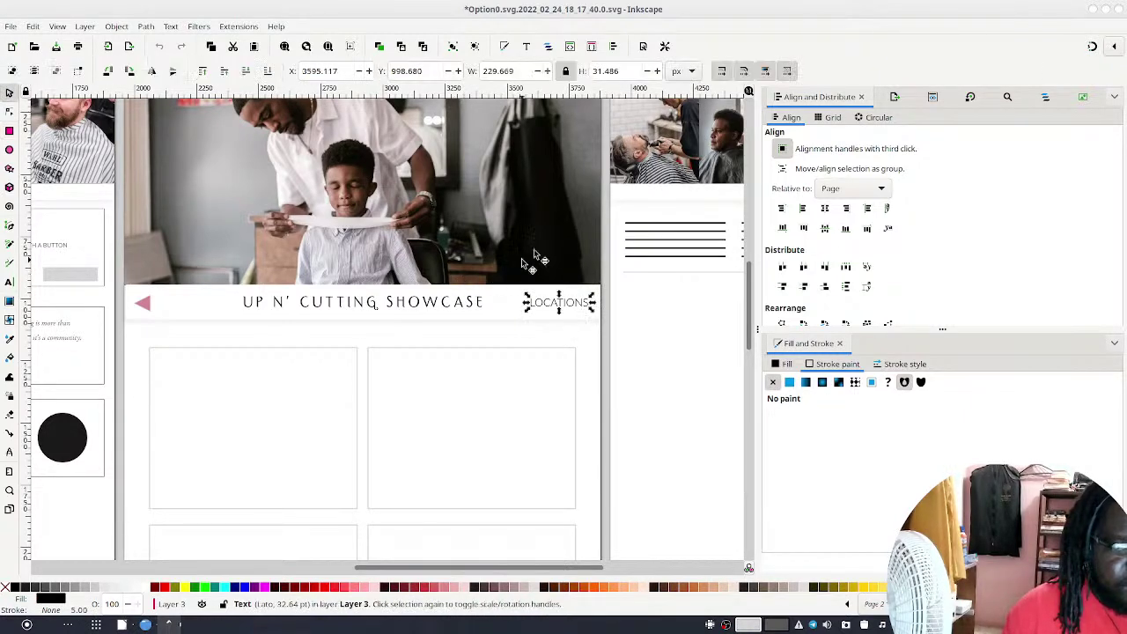
pyautogui.press('r')
pyautogui.click(558, 308)
pyautogui.press('Escape')
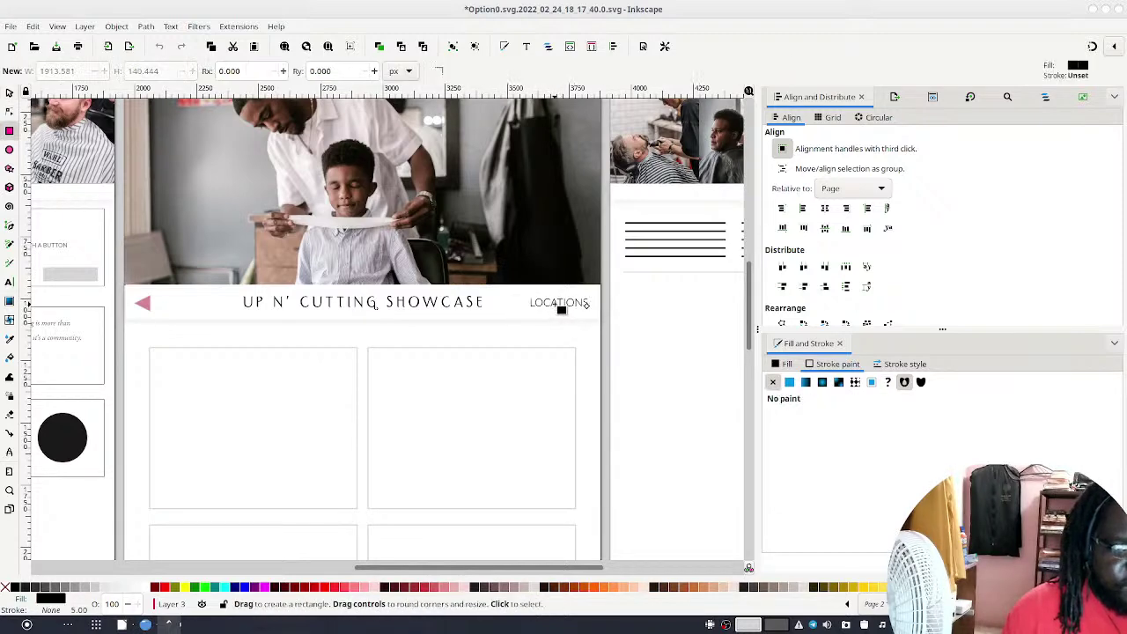
pyautogui.click(9, 92)
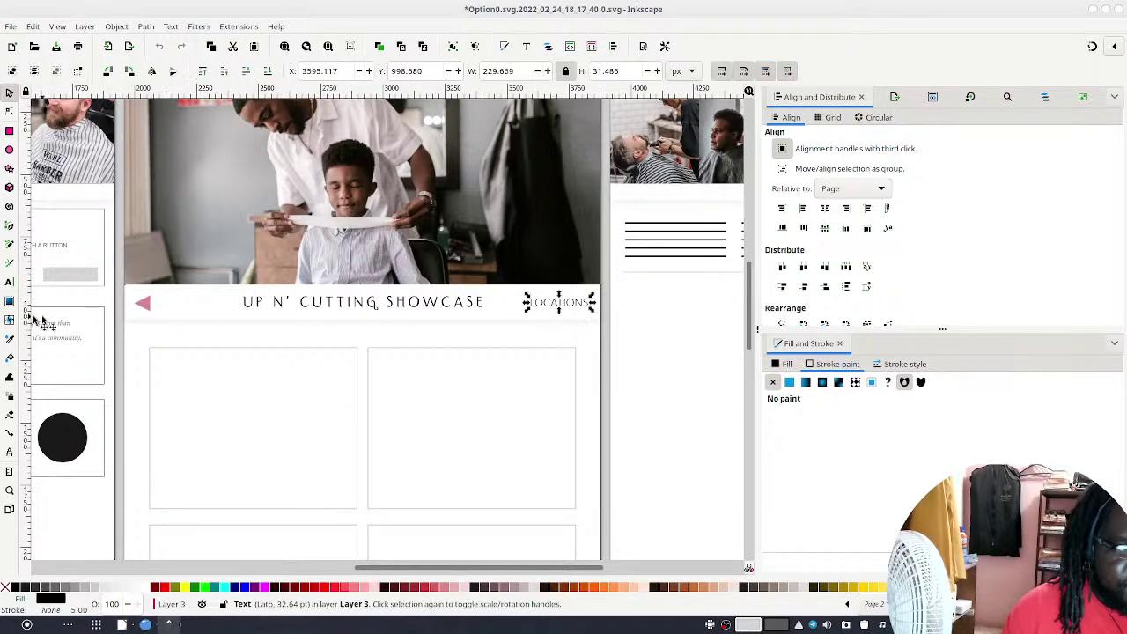
# Set the LOCATIONS label's letter spacing to 5 and shift the label away from the page's edge
pyautogui.tripleClick(560, 304)
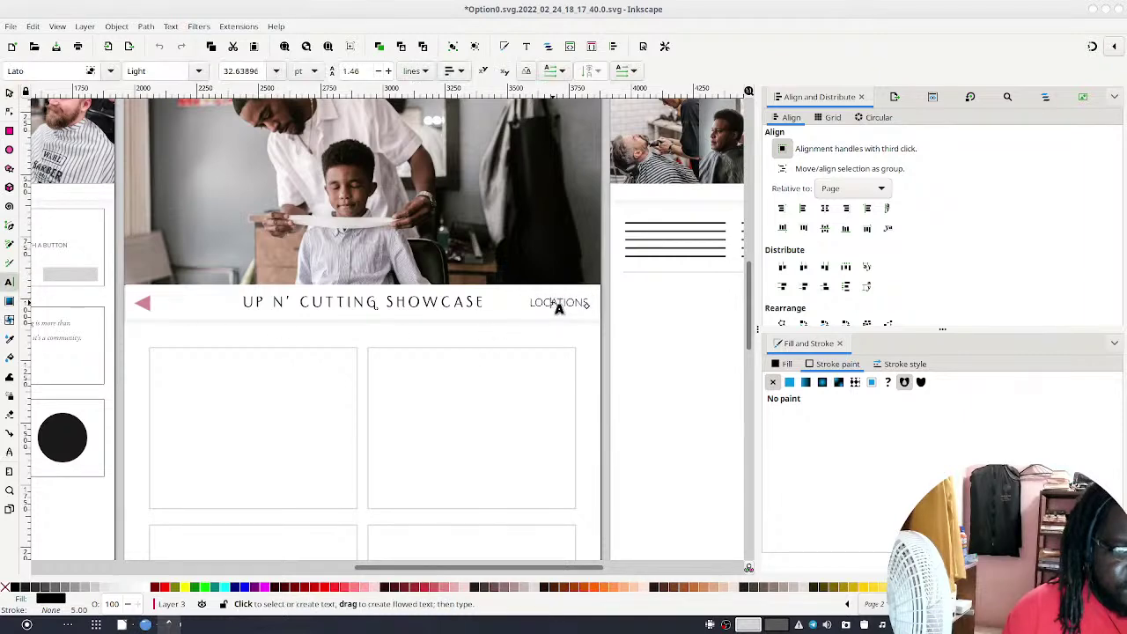
pyautogui.click(525, 70)
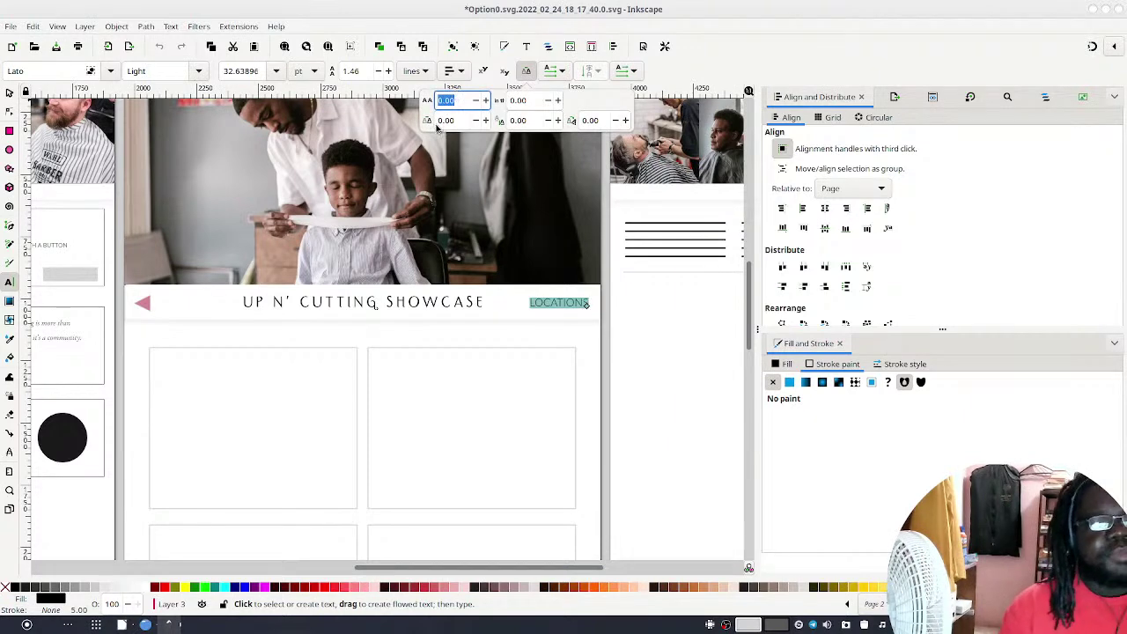
pyautogui.write('5')
pyautogui.press('Return')
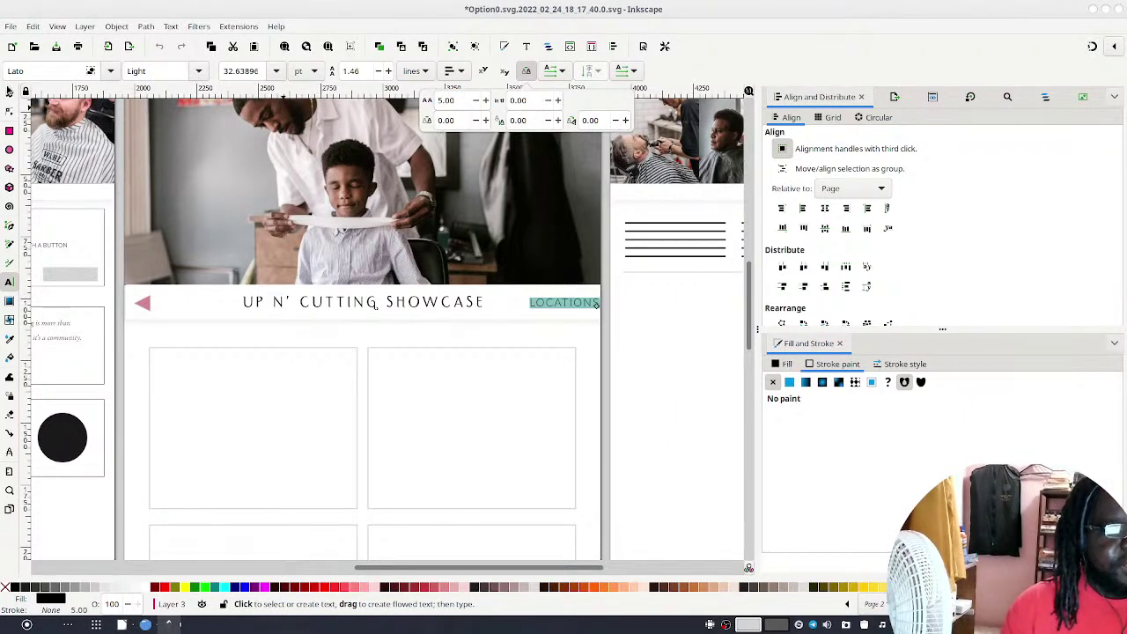
pyautogui.click(9, 91)
pyautogui.moveTo(582, 307)
pyautogui.mouseDown()
pyautogui.moveTo(553, 302)
pyautogui.moveTo(564, 305)
pyautogui.mouseUp()
pyautogui.doubleClick(564, 306)
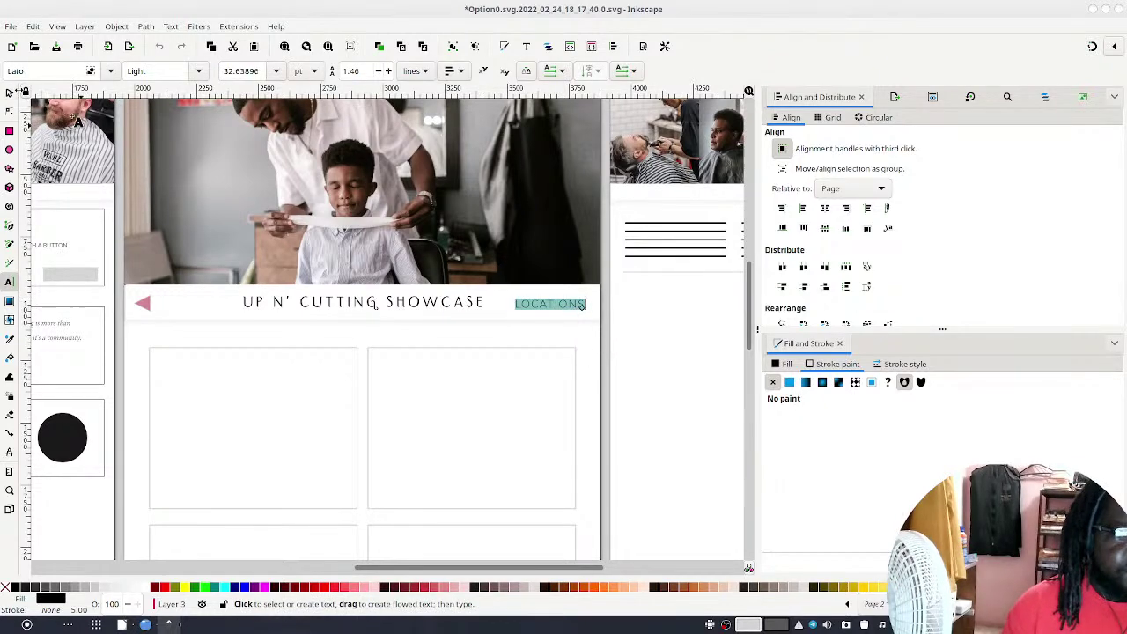
# Center the LOCATIONS label vertically in the showcase title bar, aligning relative to the biggest object
pyautogui.click(10, 92)
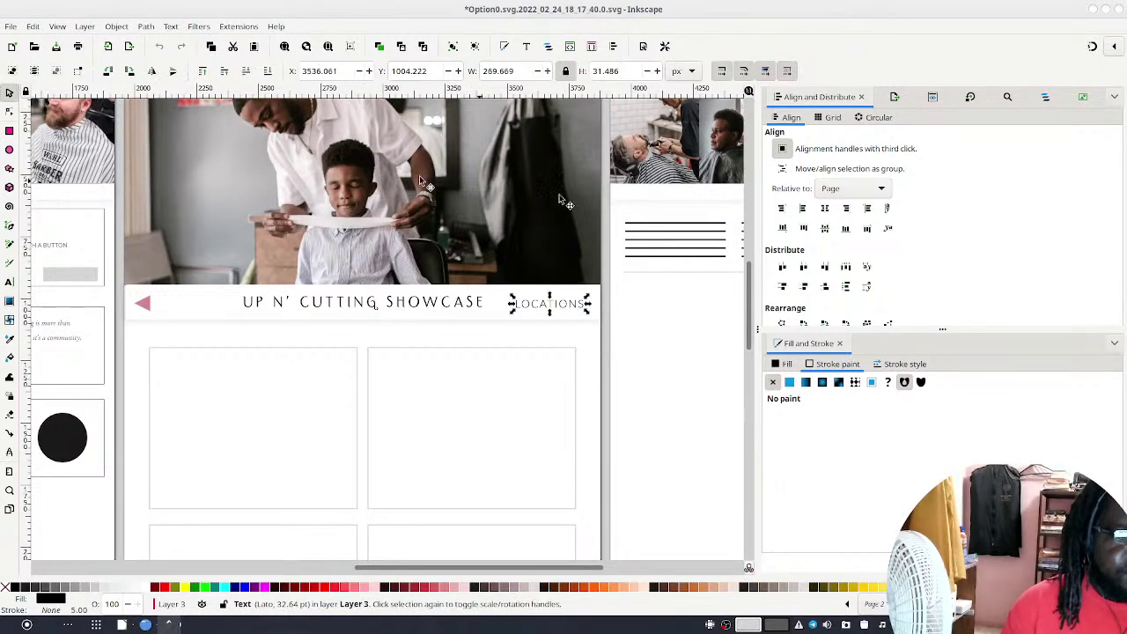
pyautogui.click(825, 229)
pyautogui.hotkey('ctrl', 'z')
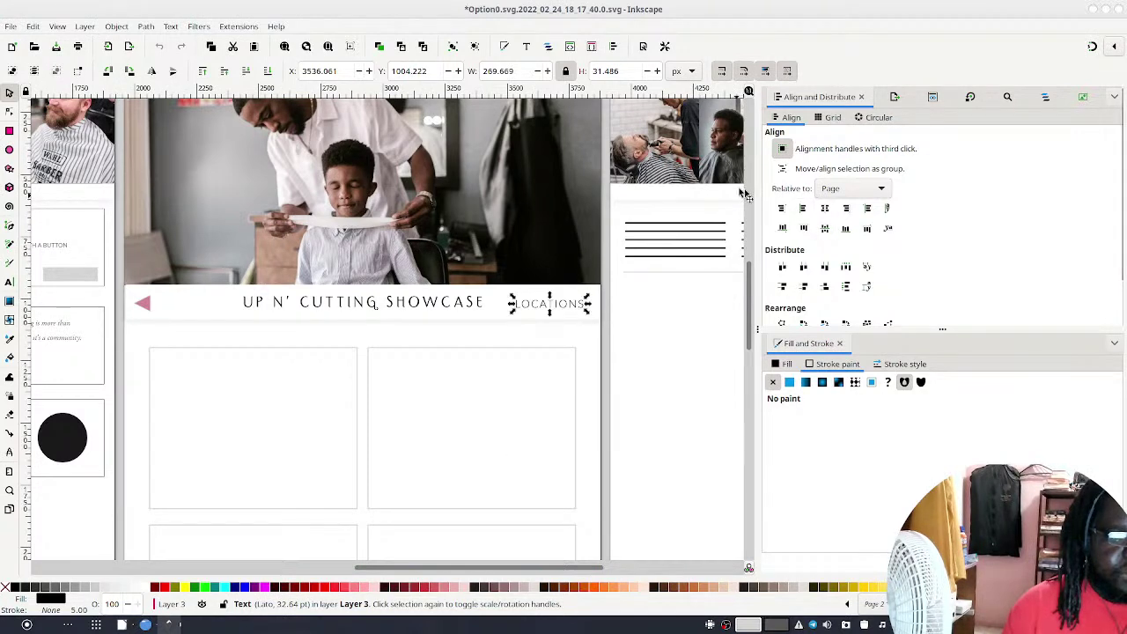
pyautogui.keyDown('shift'); pyautogui.click(494, 308); pyautogui.keyUp('shift')
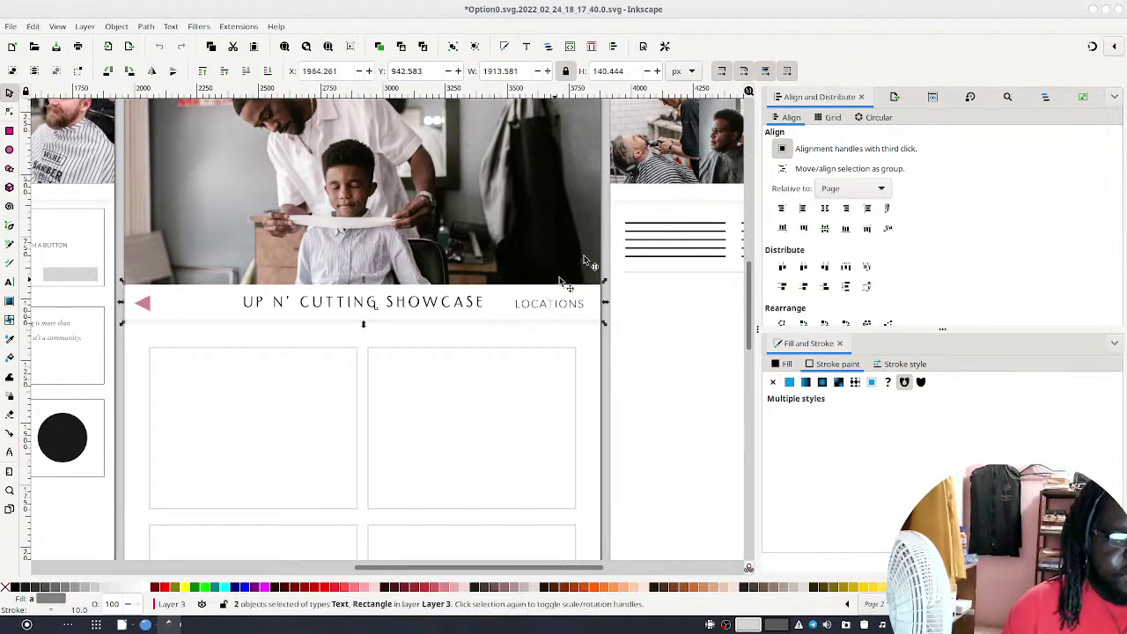
pyautogui.click(851, 189)
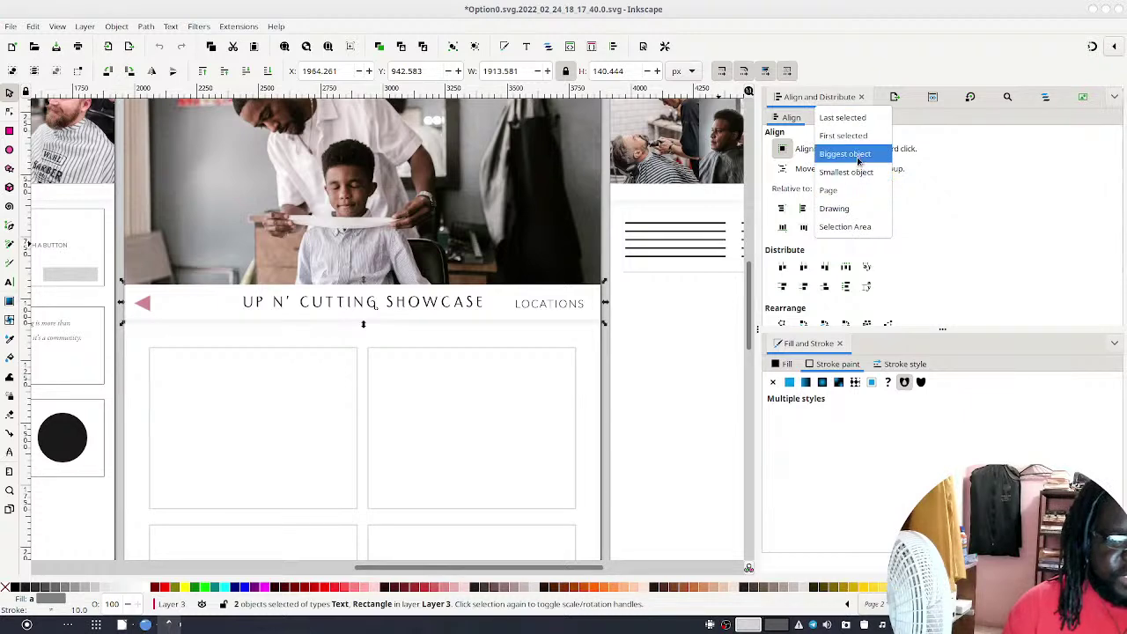
pyautogui.click(844, 155)
pyautogui.click(825, 230)
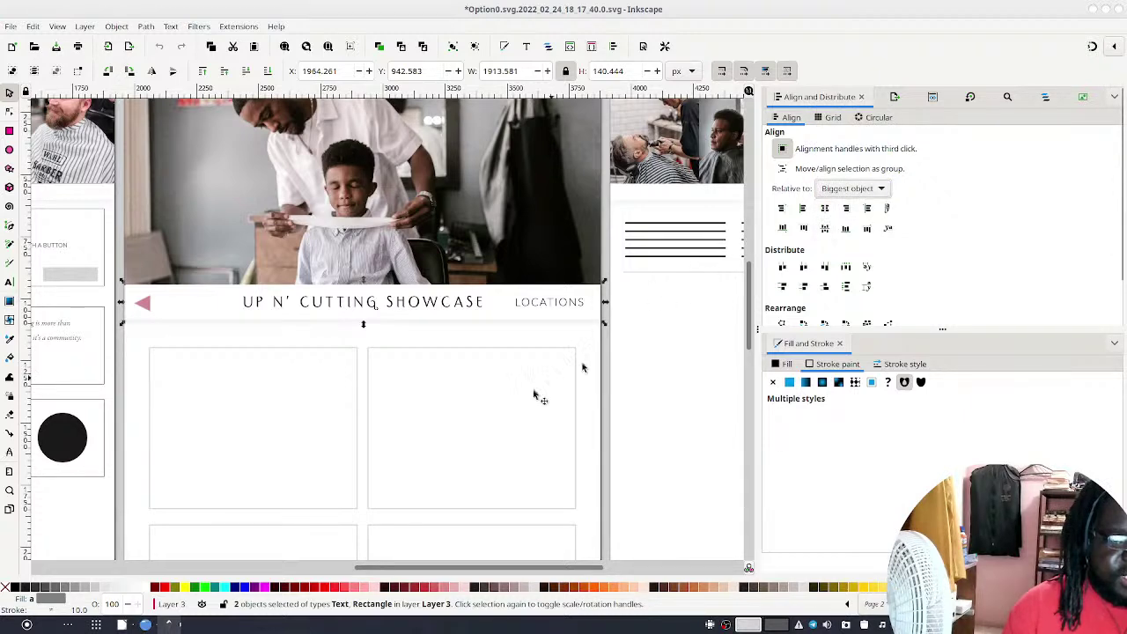
pyautogui.click(606, 343)
# Review the three page layouts and examine the home page navigation bar against the showcase title bar
pyautogui.scroll(-2, 606, 339)
pyautogui.scroll(2, 606, 340)
pyautogui.scroll(-4, 606, 340)
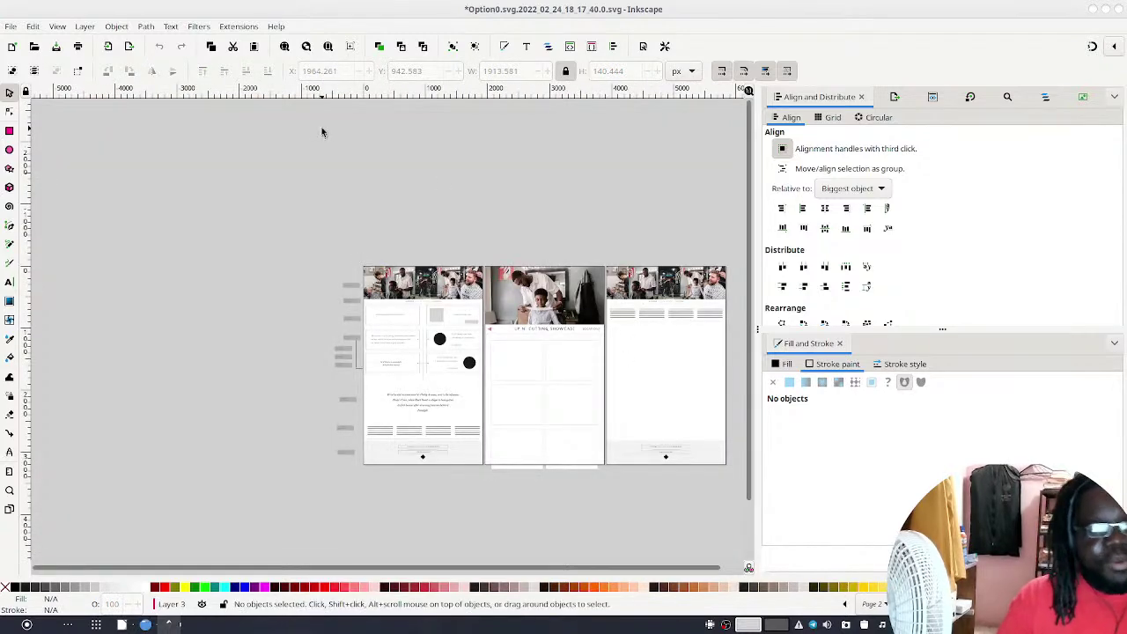
pyautogui.scroll(2, 432, 289)
pyautogui.scroll(3, 431, 289)
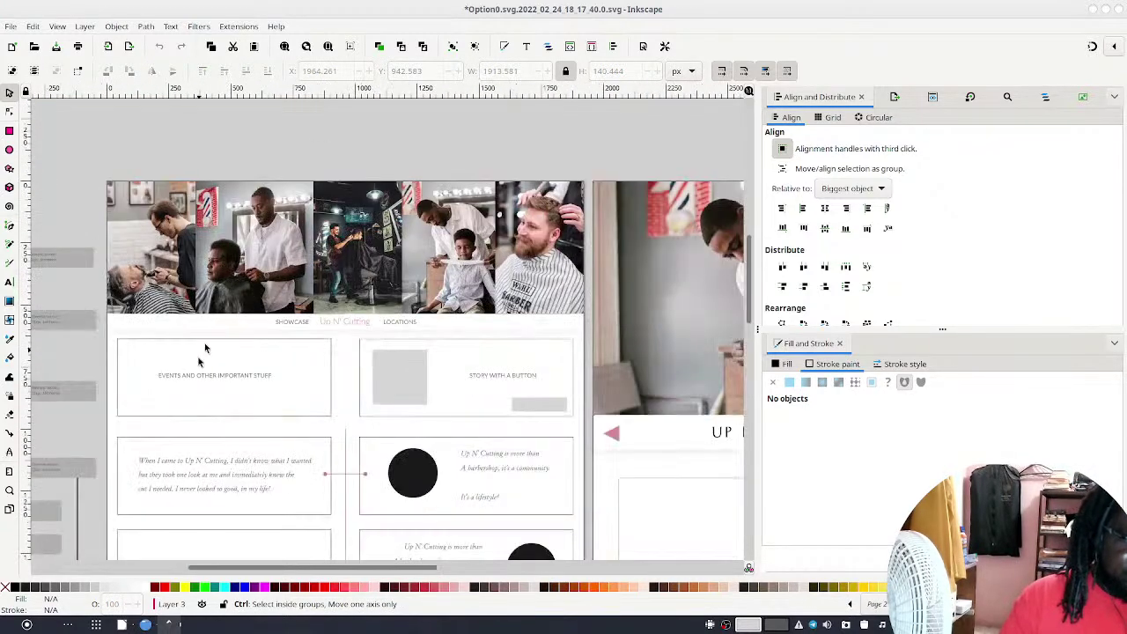
pyautogui.scroll(2, 256, 273)
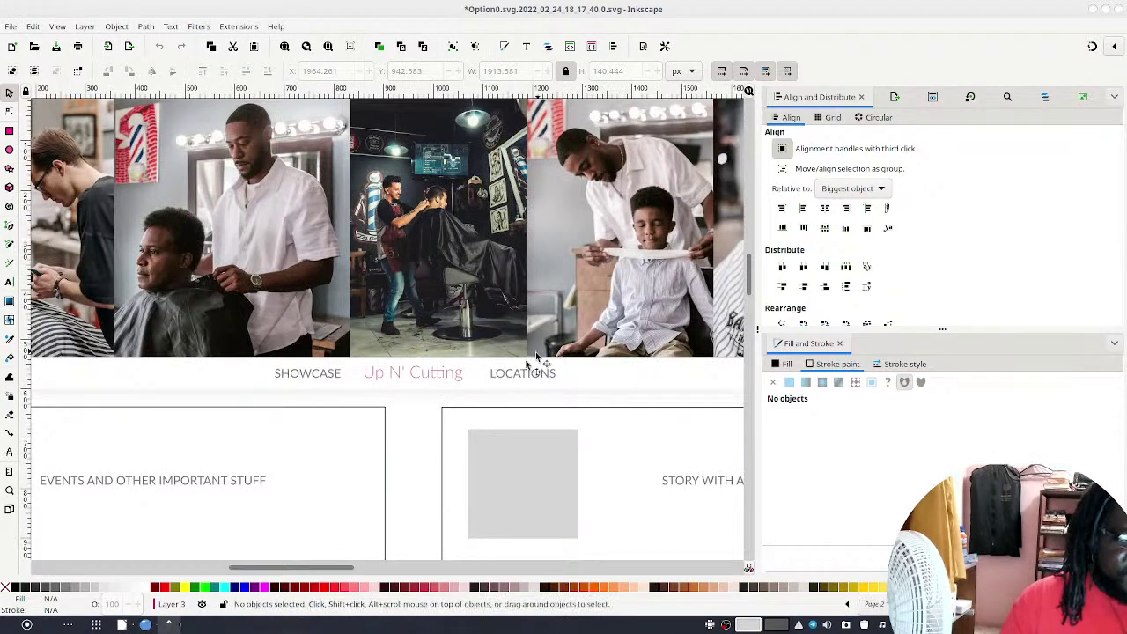
pyautogui.hscroll(10, 111, 235)
pyautogui.scroll(-3, 111, 235)
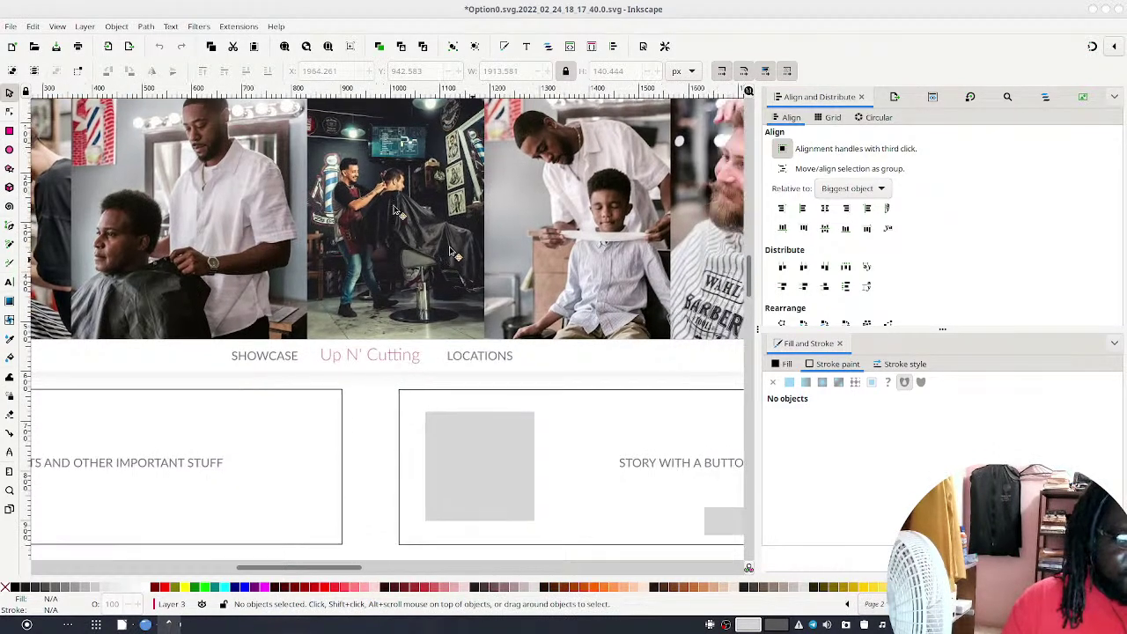
# Center the showcase title bar's rectangle horizontally, aligning relative to the page
pyautogui.click(494, 451)
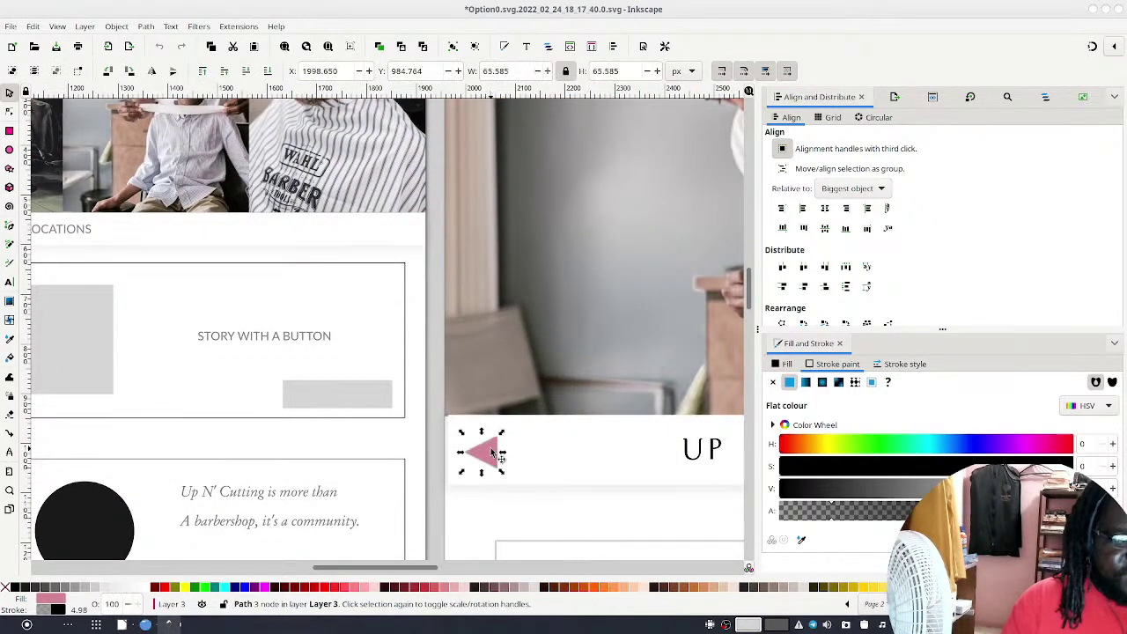
pyautogui.click(547, 445)
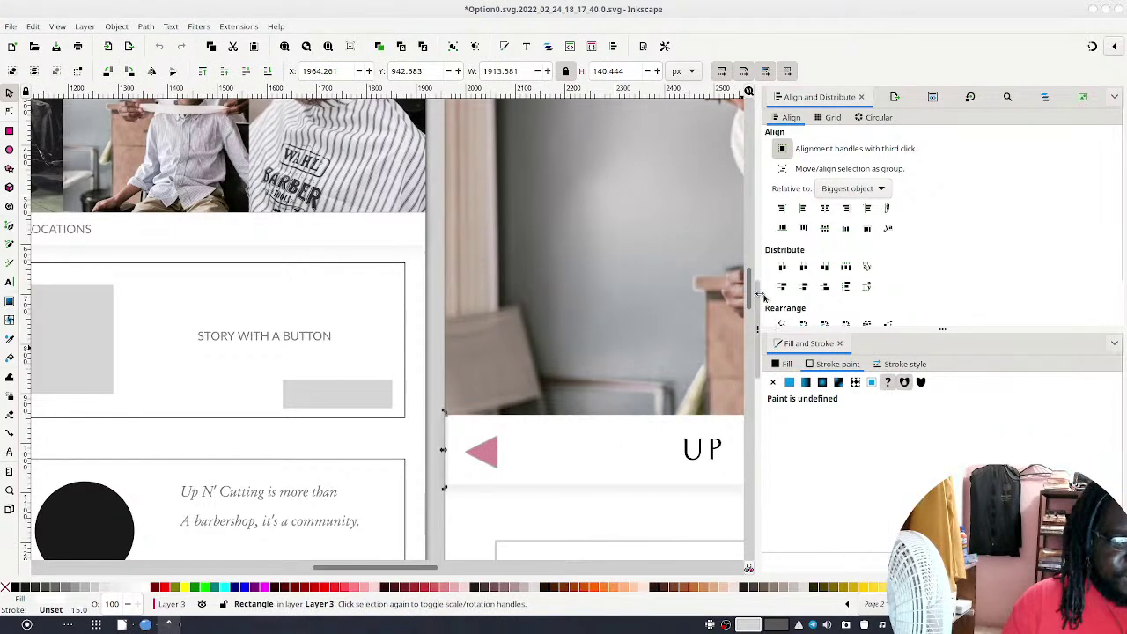
pyautogui.click(844, 189)
pyautogui.click(833, 228)
pyautogui.click(825, 208)
# Place a copy of the pink triangle before SHOWCASE in the home page navigation bar, scaled down to about 26 px
pyautogui.click(485, 454)
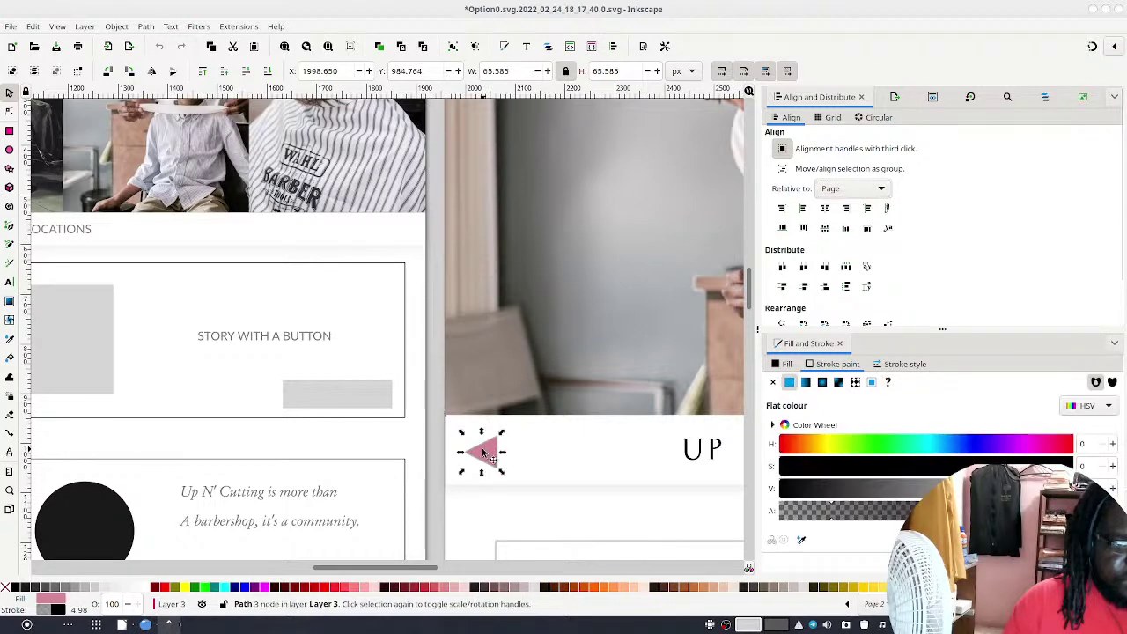
pyautogui.moveTo(486, 453); pyautogui.dragTo(217, 247)
pyautogui.scroll(3, 261, 259)
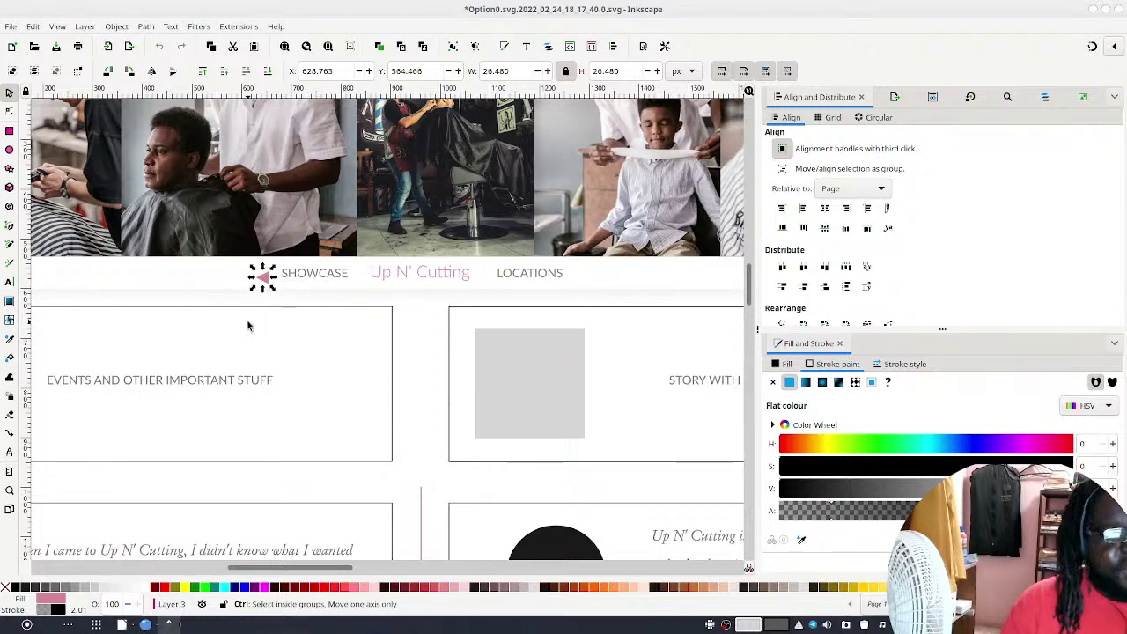
# Shrink the copied triangle to about 14 px and position it level with the SHOWCASE text, just before it
pyautogui.scroll(4, 246, 322)
pyautogui.moveTo(370, 216); pyautogui.dragTo(290, 334)
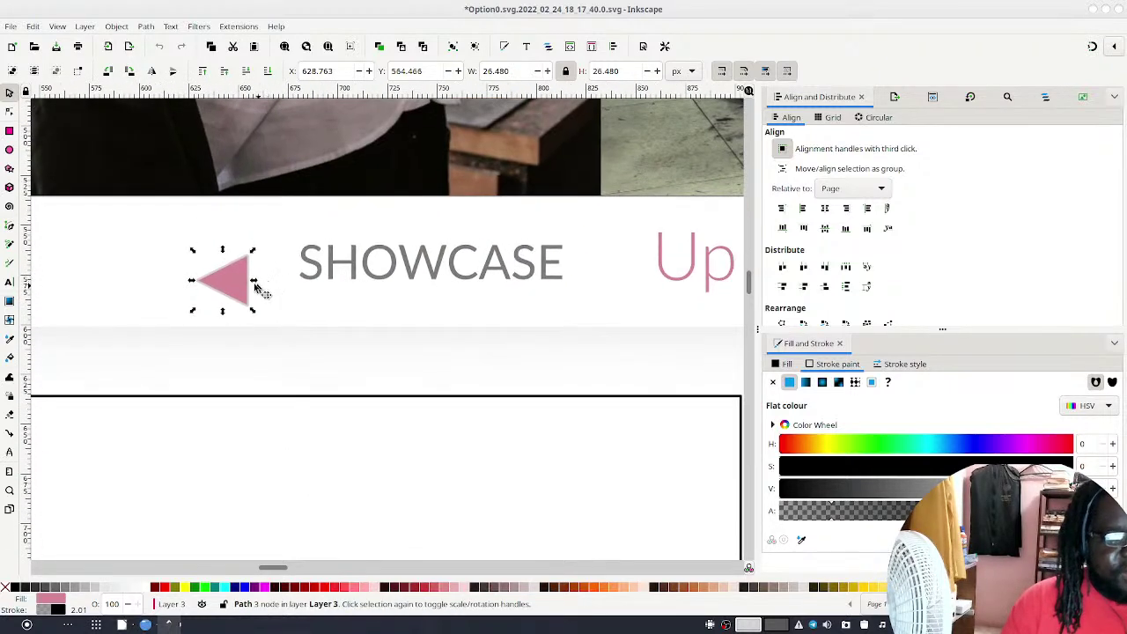
pyautogui.moveTo(243, 272); pyautogui.dragTo(273, 252)
pyautogui.moveTo(282, 296); pyautogui.dragTo(264, 260)
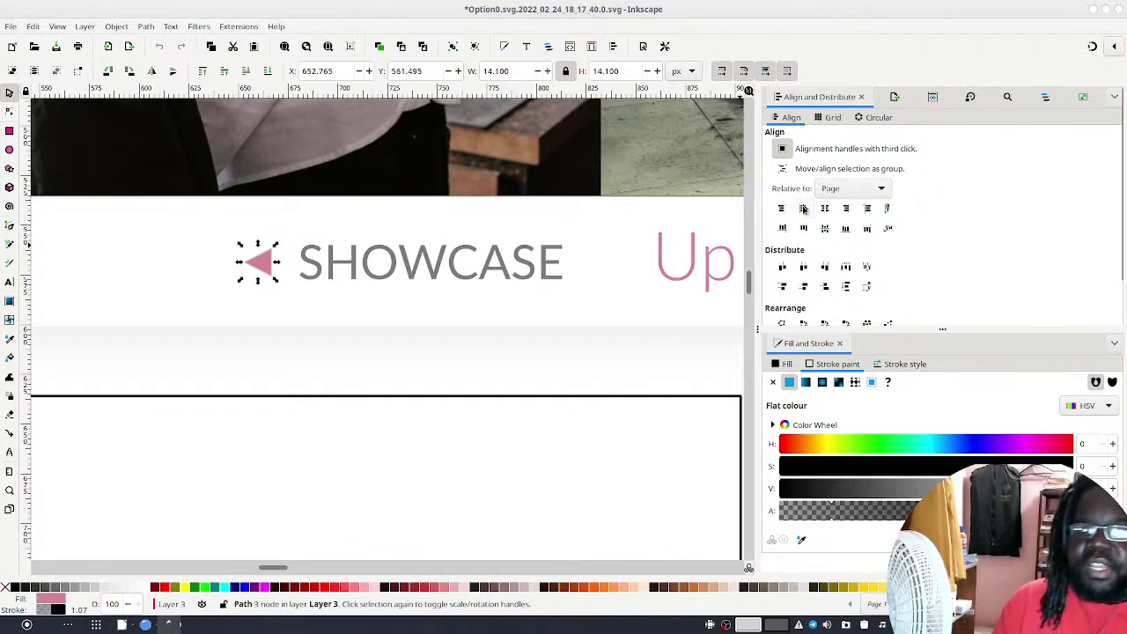
pyautogui.moveTo(265, 265); pyautogui.dragTo(262, 267)
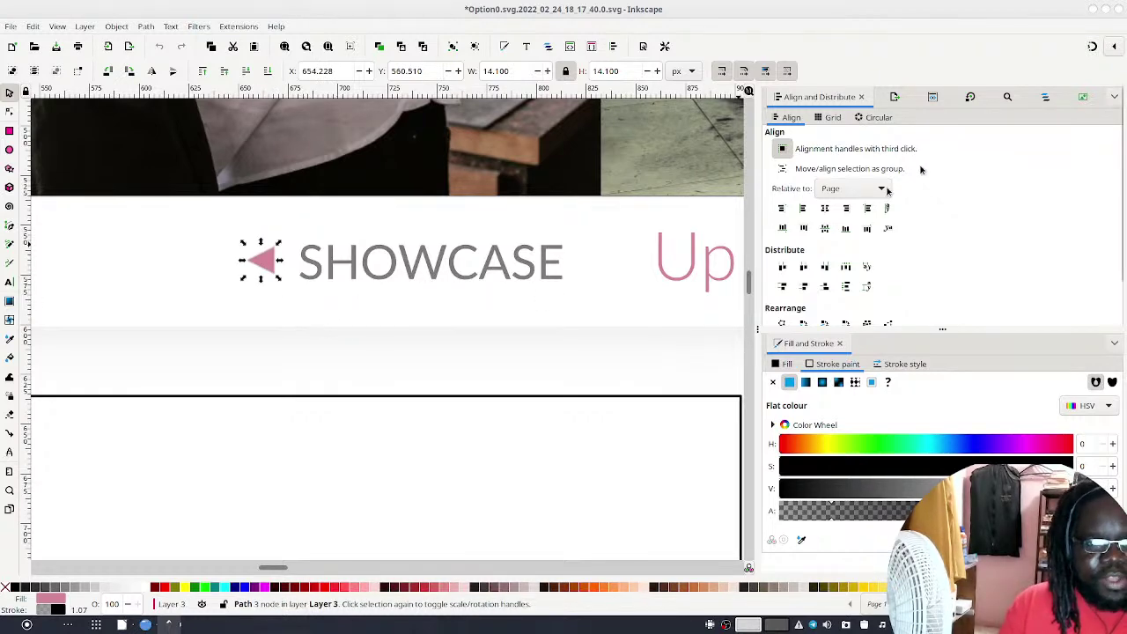
pyautogui.click(850, 198)
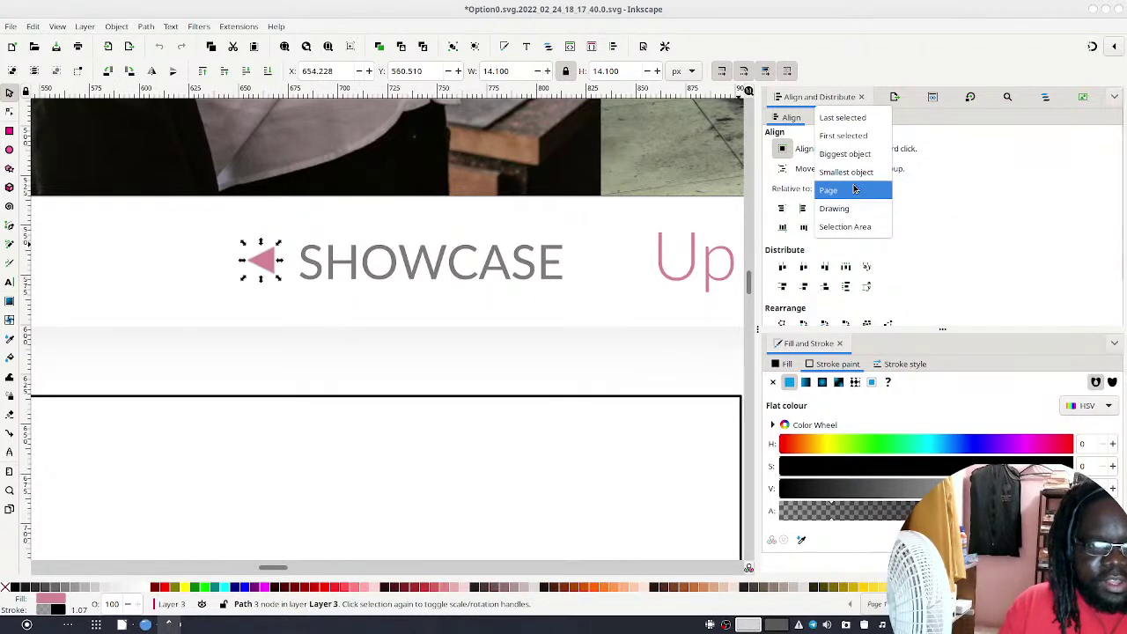
pyautogui.click(853, 189)
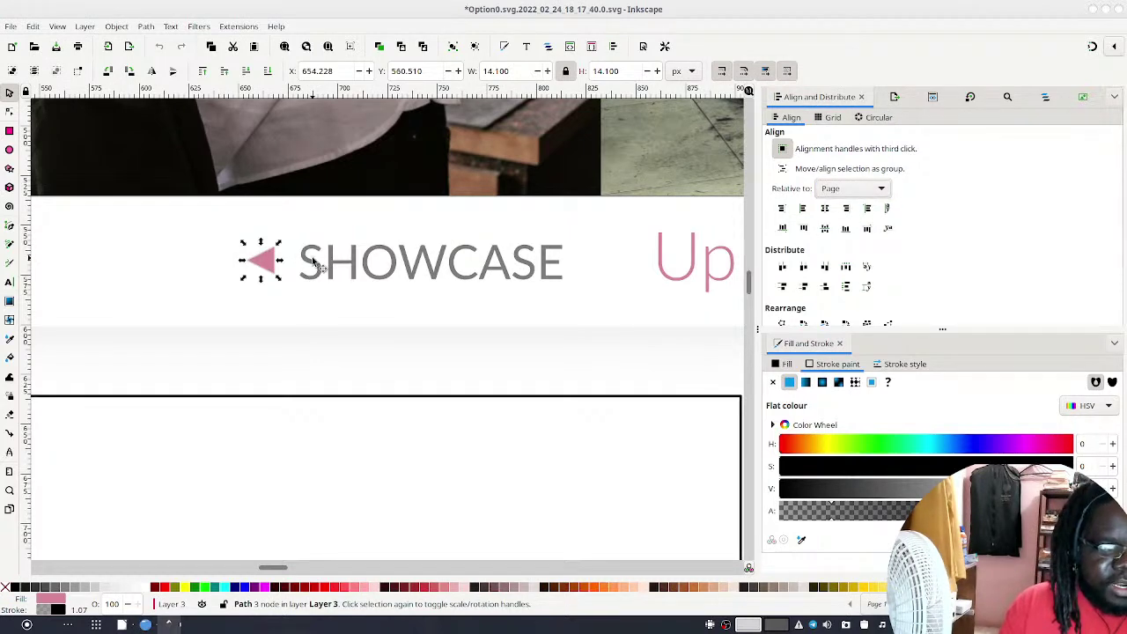
# Place a horizontally mirrored copy of the small triangle just after LOCATIONS in the home page navigation bar
pyautogui.scroll(-3, 321, 263)
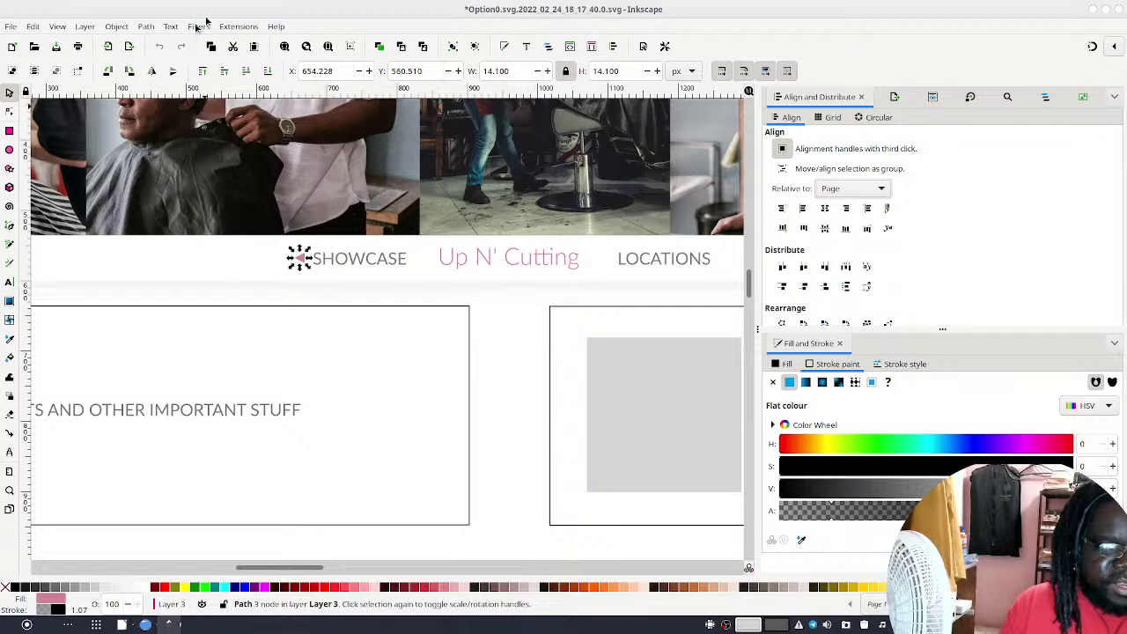
pyautogui.hscroll(3, 439, 264)
pyautogui.scroll(1, 439, 264)
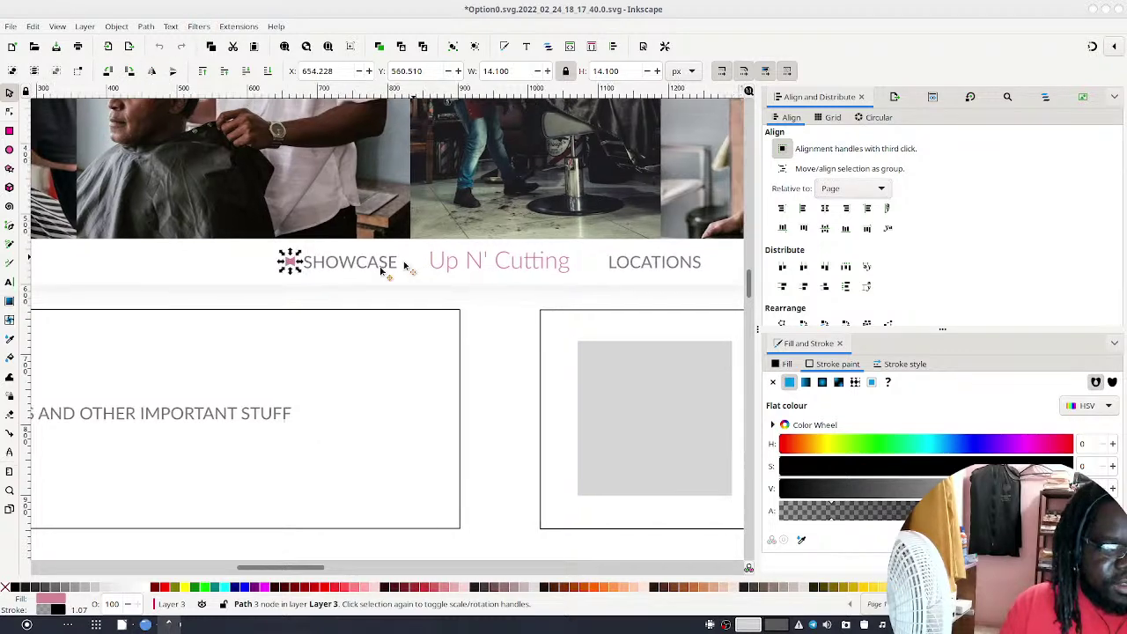
pyautogui.moveTo(204, 275); pyautogui.dragTo(172, 283)
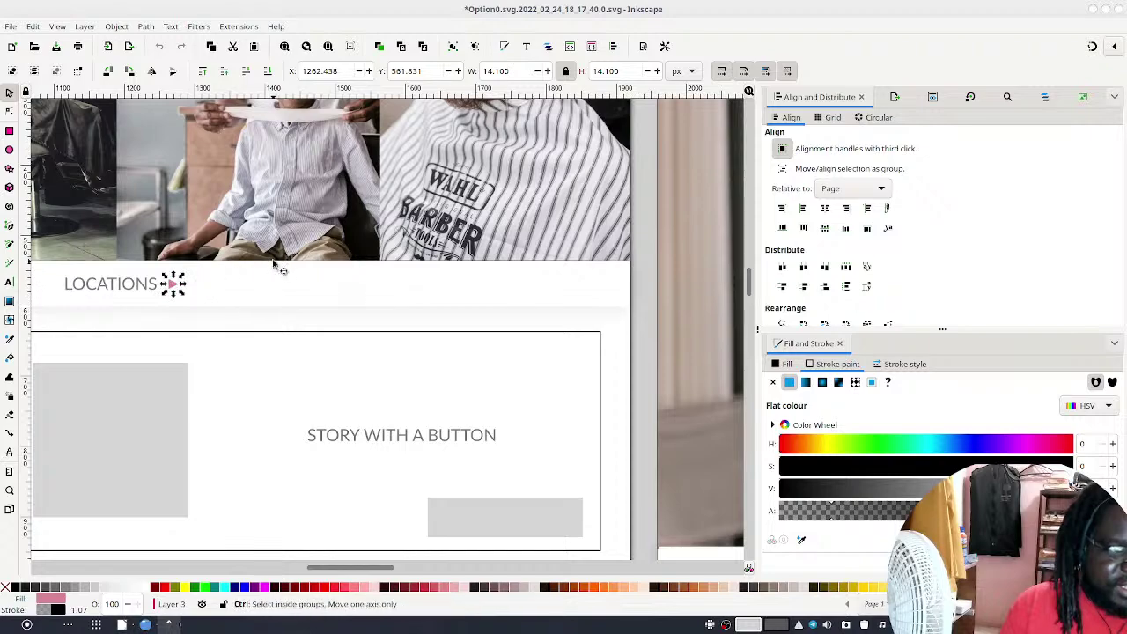
pyautogui.keyDown('ctrl'); pyautogui.scroll(-2, 277, 268); pyautogui.keyUp('ctrl')
pyautogui.click(123, 316)
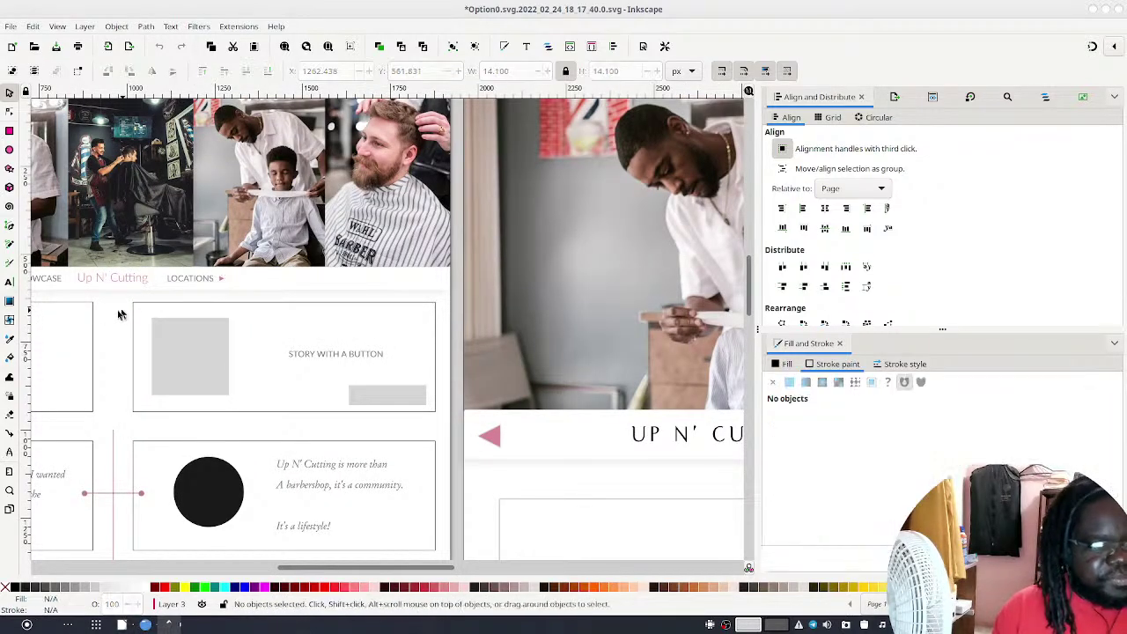
# Draw a thin vertical rectangle about 4 by 138 px between CUTTING and SHOWCASE in the showcase page's title bar
pyautogui.hscroll(-7, 361, 326)
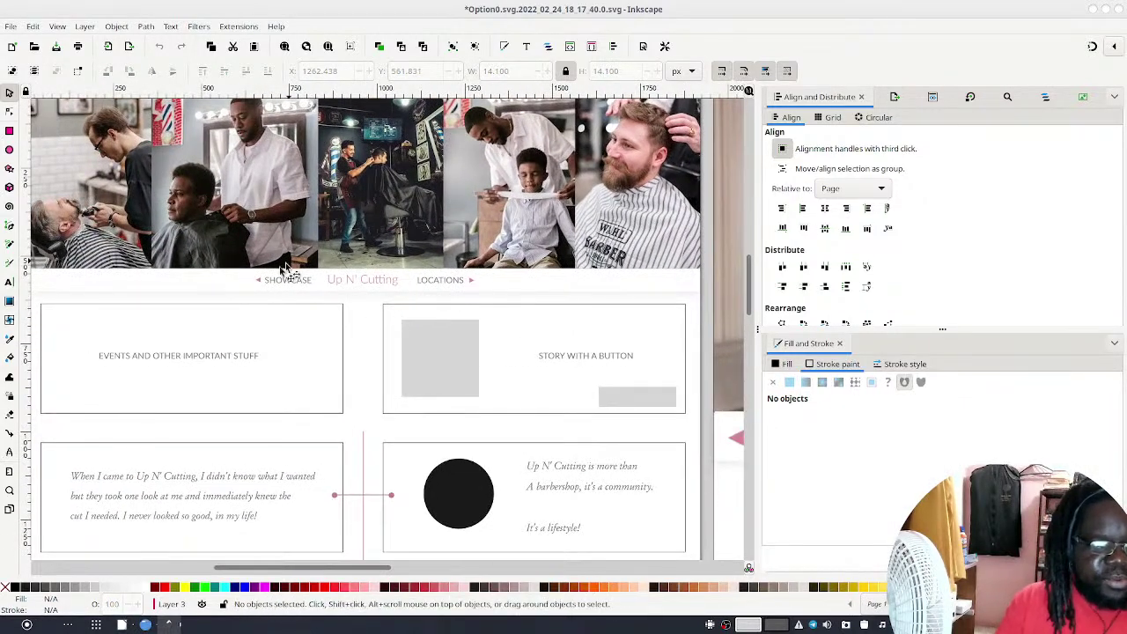
pyautogui.keyDown('ctrl'); pyautogui.scroll(-3, 405, 293); pyautogui.keyUp('ctrl')
pyautogui.keyDown('ctrl'); pyautogui.scroll(1, 403, 293); pyautogui.keyUp('ctrl')
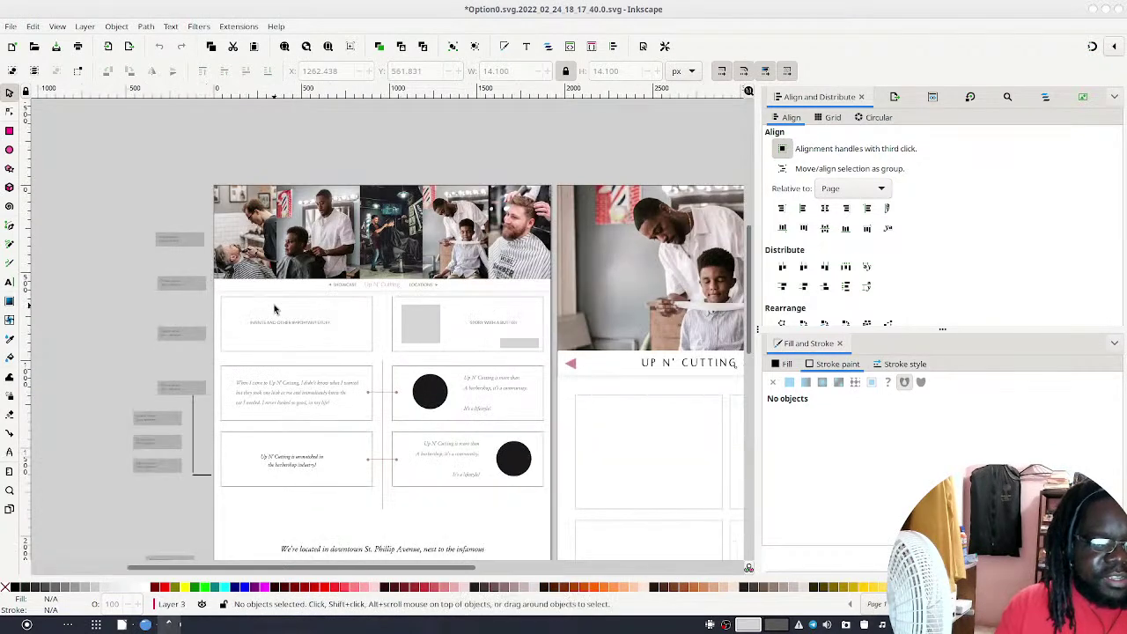
pyautogui.keyDown('ctrl'); pyautogui.scroll(1, 379, 313); pyautogui.keyUp('ctrl')
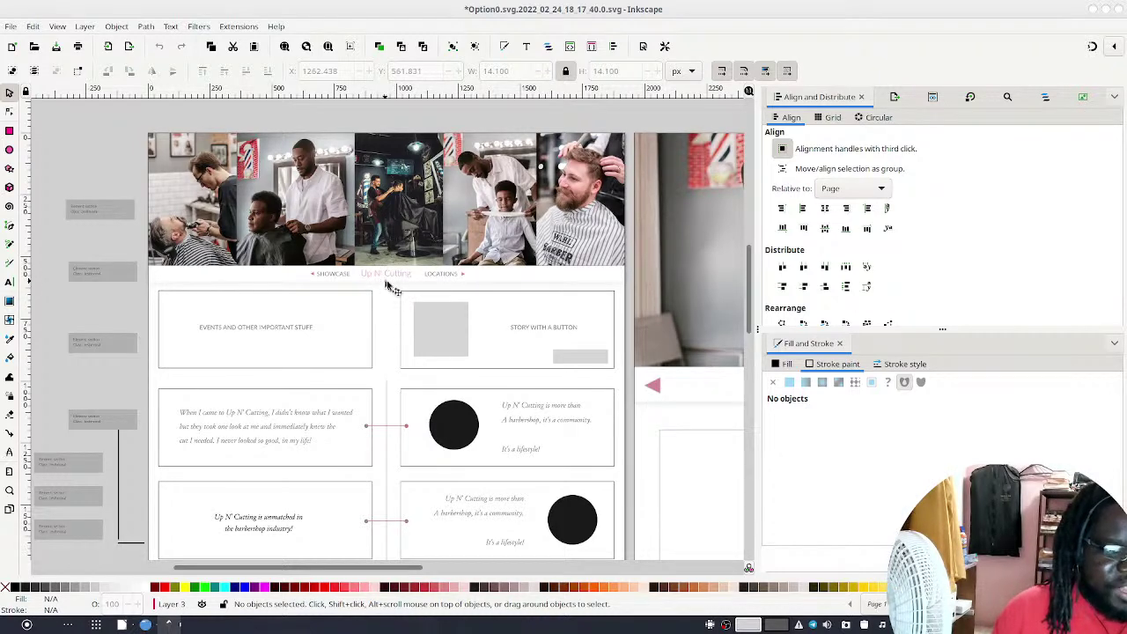
pyautogui.moveTo(587, 312); pyautogui.dragTo(419, 313)
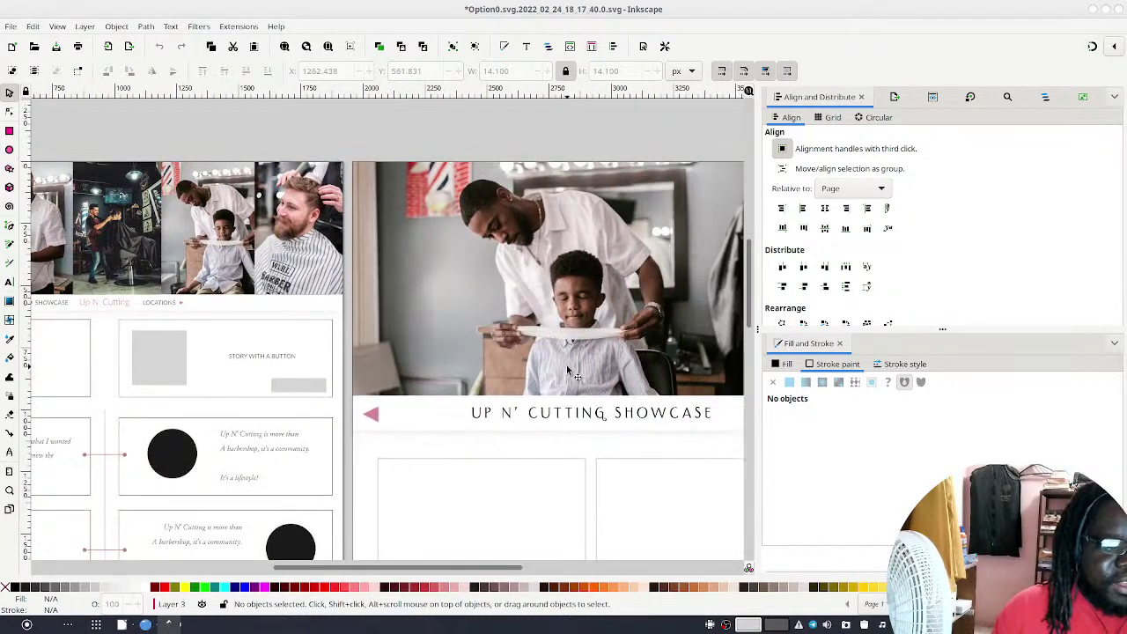
pyautogui.moveTo(654, 432); pyautogui.dragTo(461, 411)
pyautogui.hscroll(-1, 441, 370)
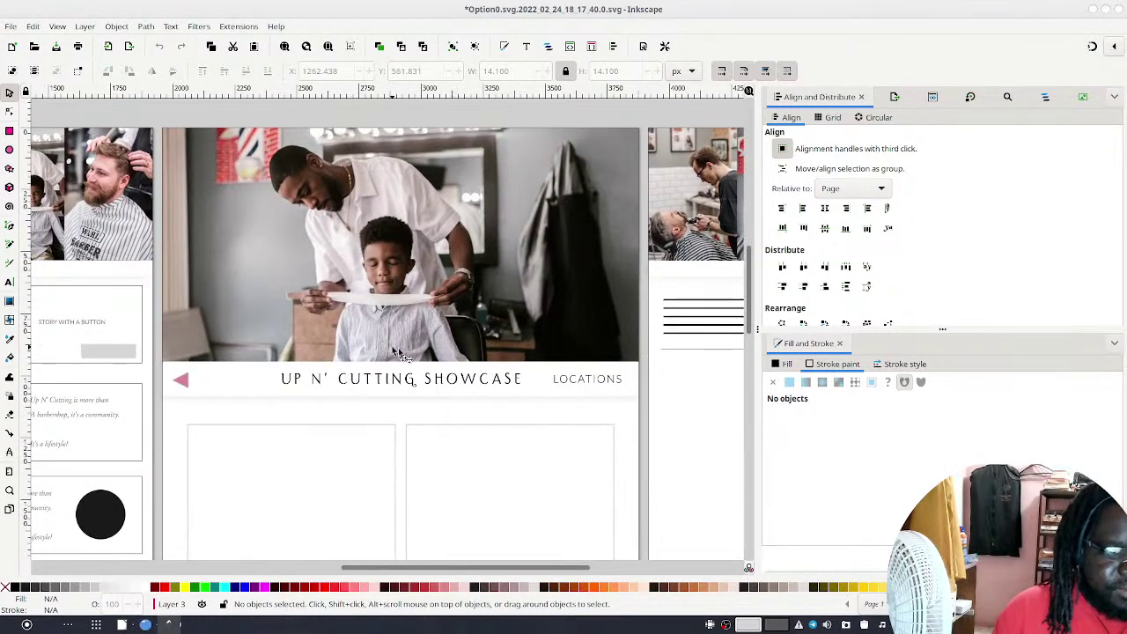
pyautogui.click(428, 381)
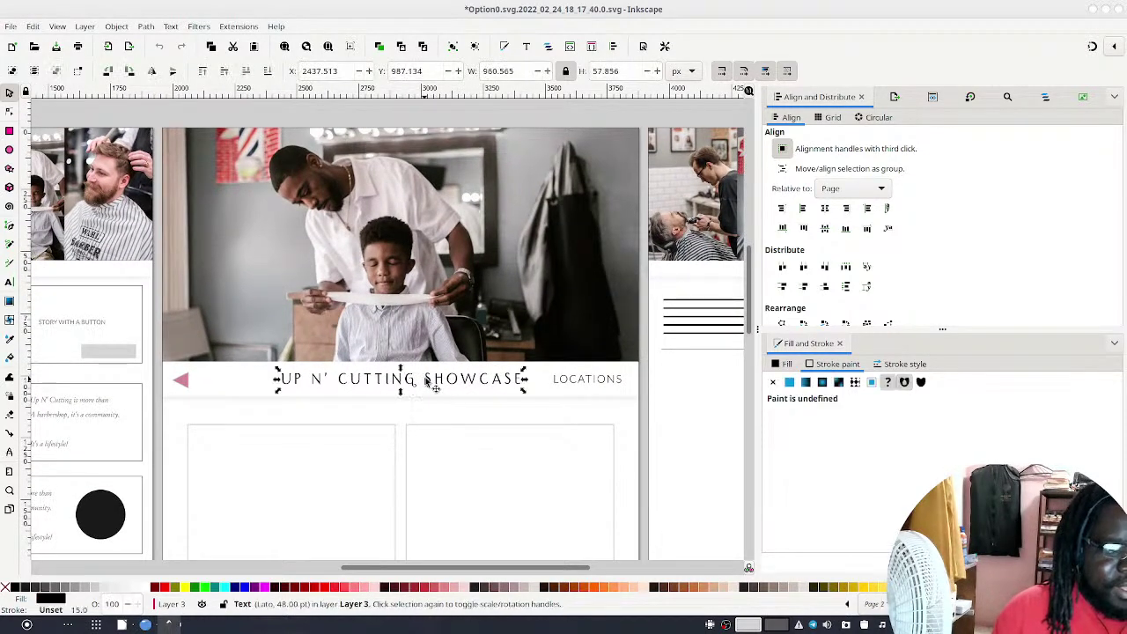
pyautogui.click(10, 131)
pyautogui.moveTo(422, 364); pyautogui.dragTo(421, 397)
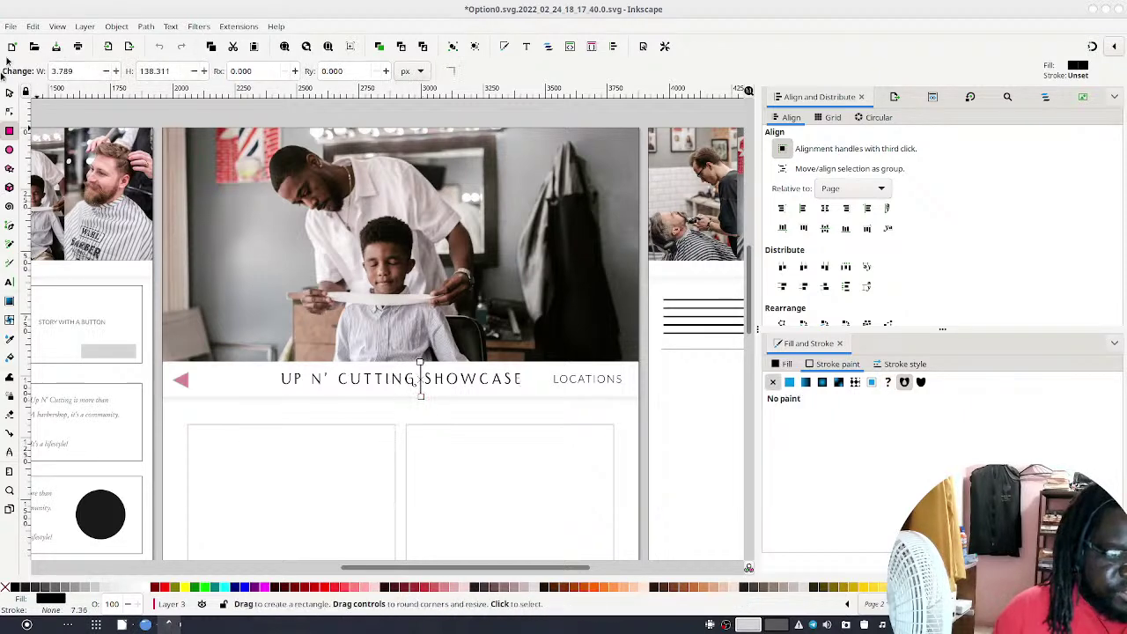
# Set the thin divider rectangle's size to 2 px wide and 100 px high
pyautogui.click(93, 72)
pyautogui.write('2')
pyautogui.press('Tab')
pyautogui.write('100')
pyautogui.press('Return')
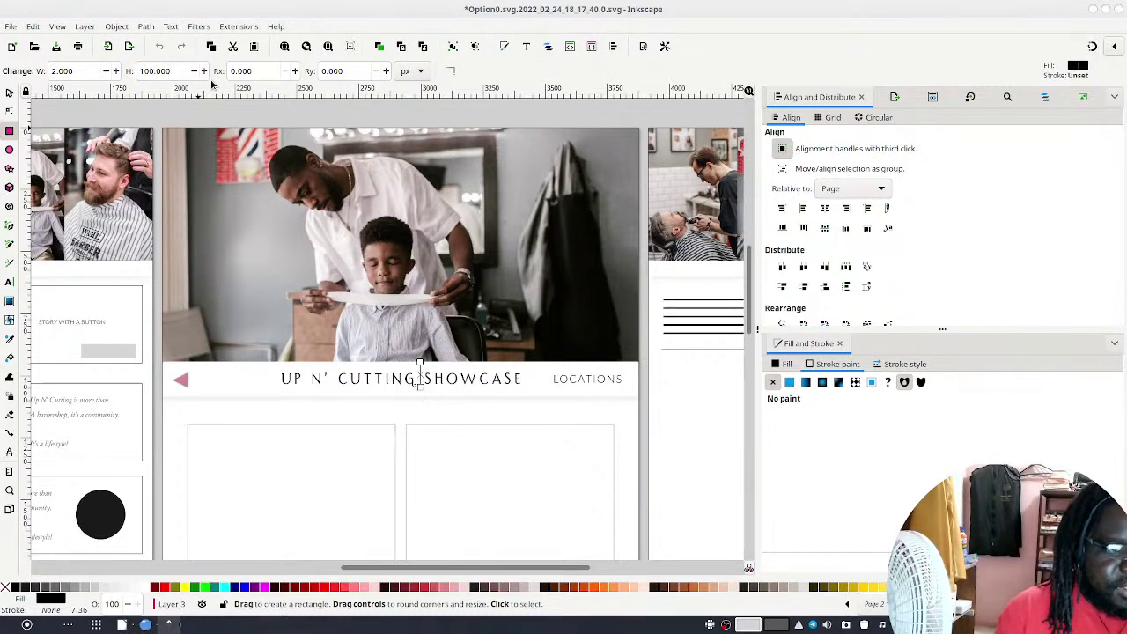
# Center the divider vertically on the title bar's rectangle, aligning relative to the biggest object
pyautogui.click(10, 92)
pyautogui.keyDown('shift'); pyautogui.click(540, 380); pyautogui.keyUp('shift')
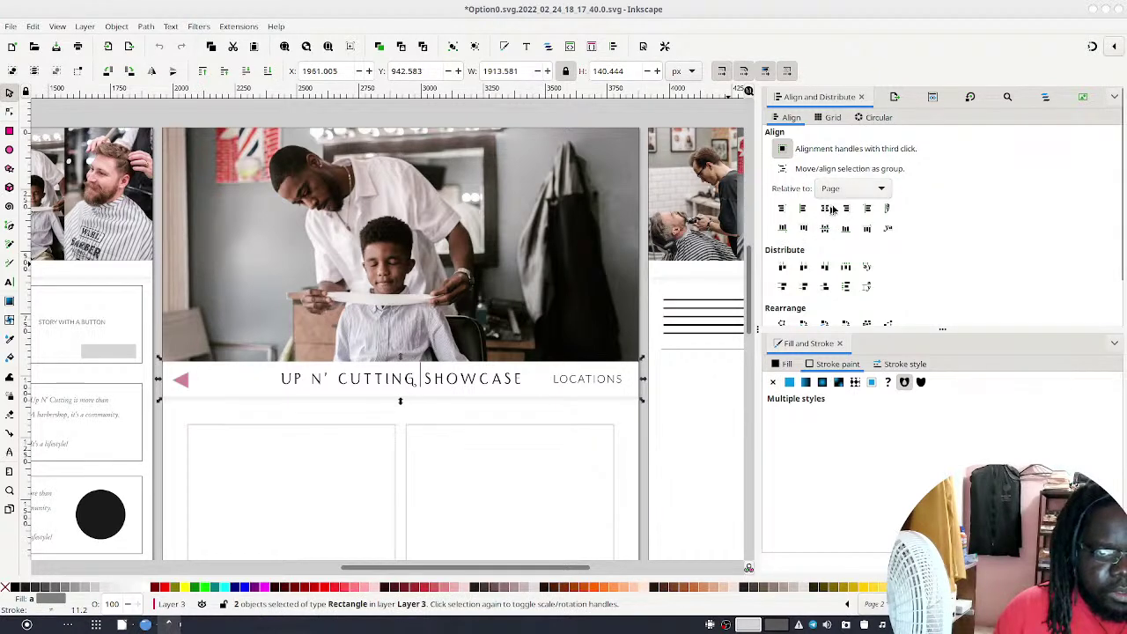
pyautogui.click(851, 189)
pyautogui.click(844, 169)
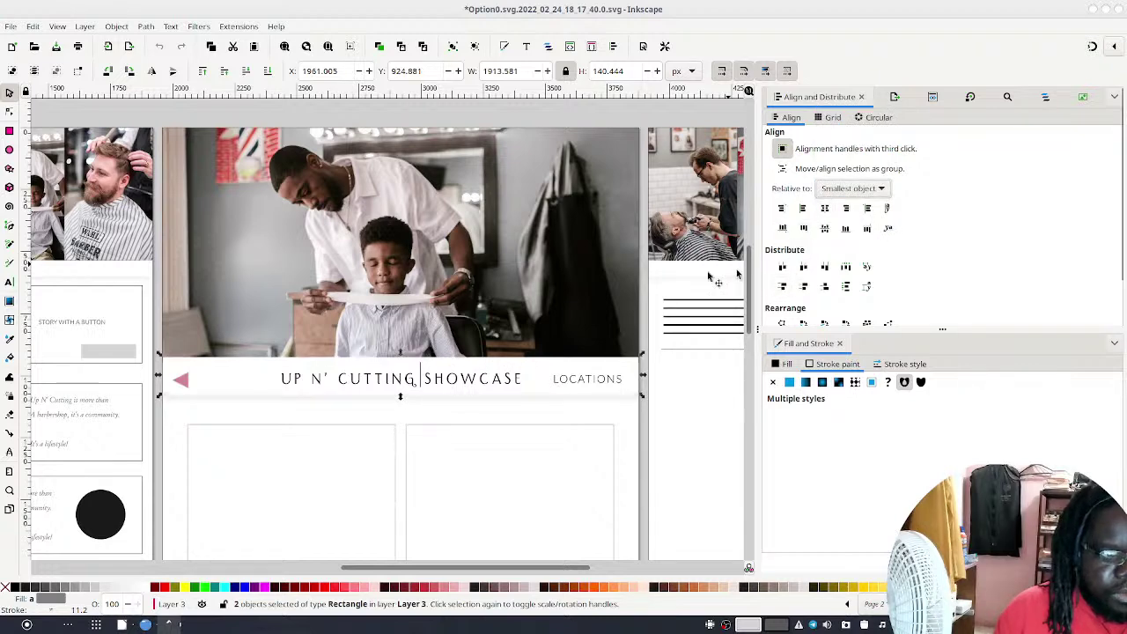
pyautogui.click(845, 191)
pyautogui.click(844, 171)
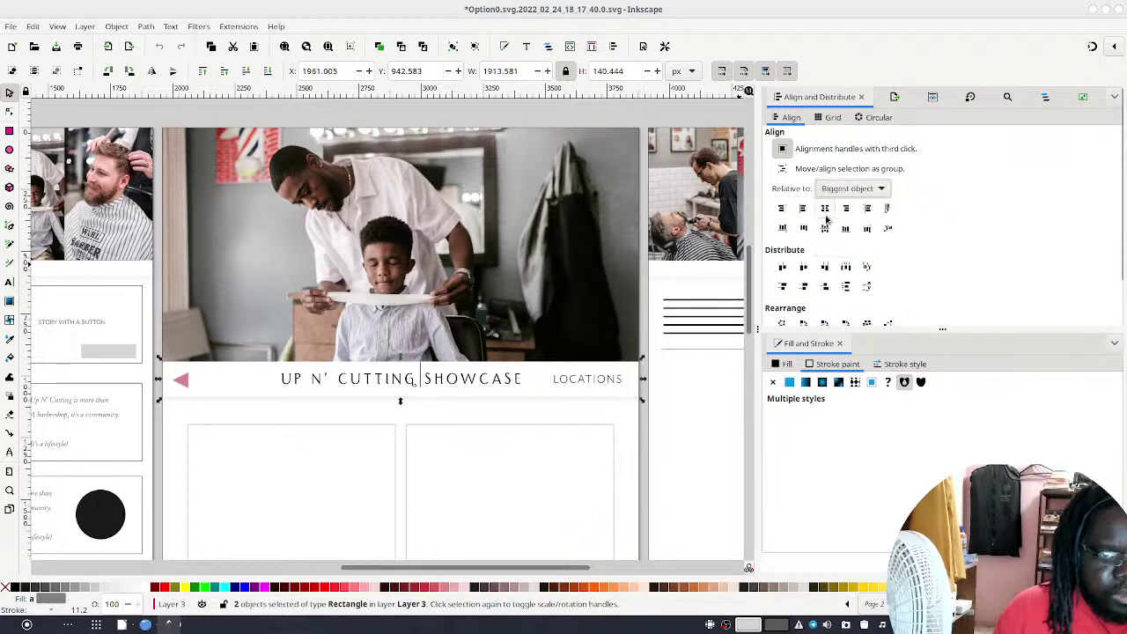
# Center the UP N' CUTTING SHOWCASE text vertically on the title bar's rectangle, relative to the biggest object
pyautogui.click(449, 379)
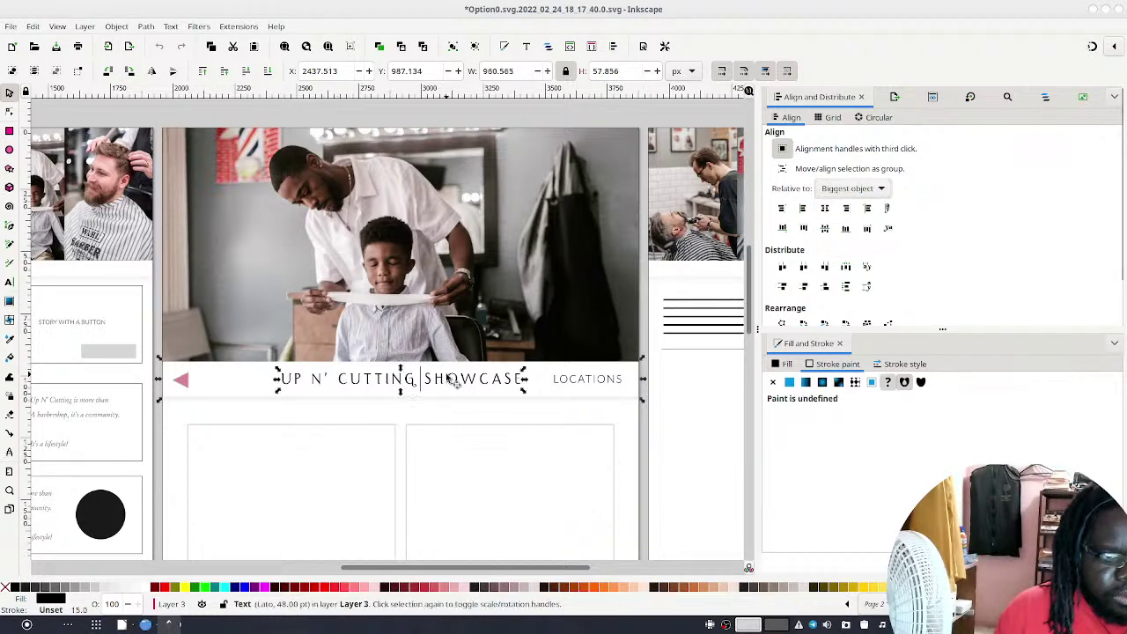
pyautogui.keyDown('shift'); pyautogui.click(546, 381); pyautogui.keyUp('shift')
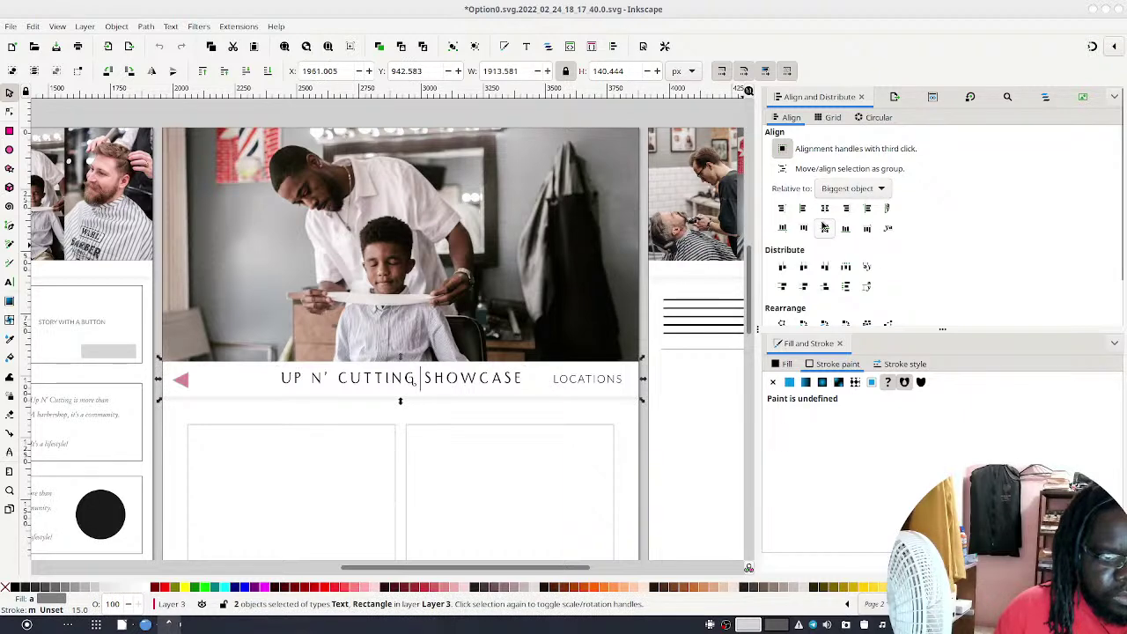
pyautogui.click(625, 424)
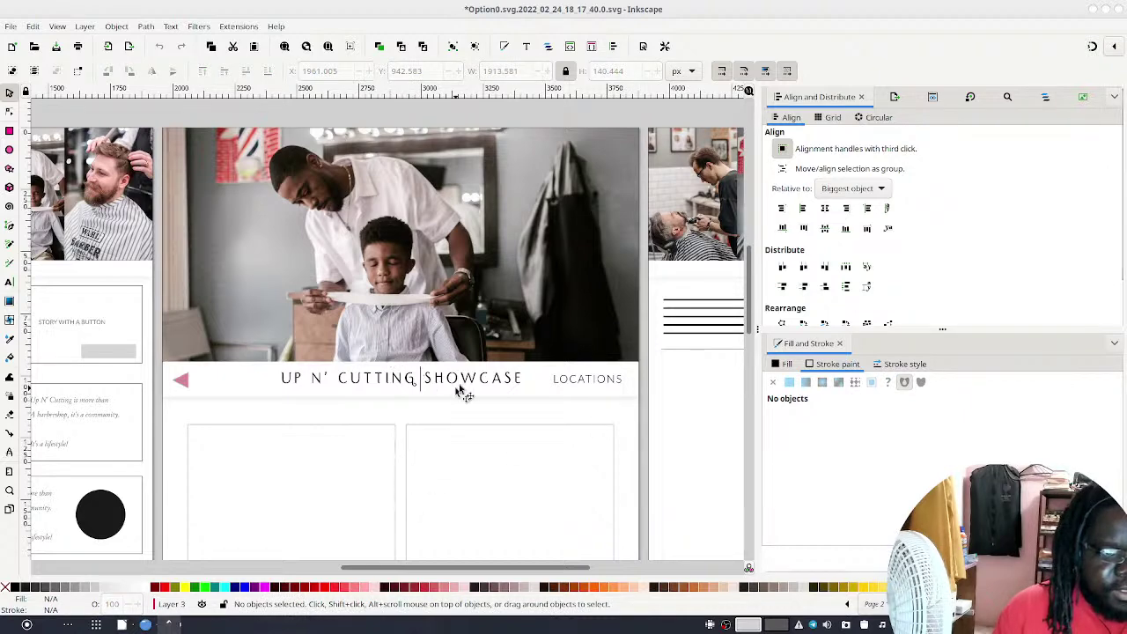
# Recolor the UP N' CUTTING SHOWCASE title with the pink sampled from the title bar's arrow
pyautogui.press('t')
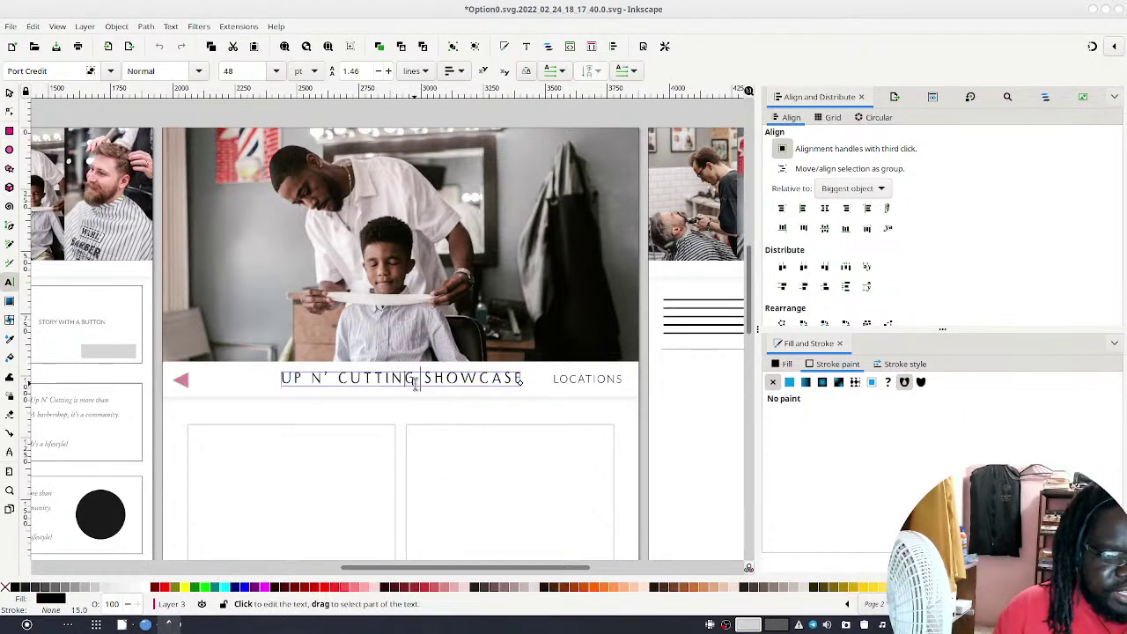
pyautogui.moveTo(416, 379); pyautogui.dragTo(181, 356)
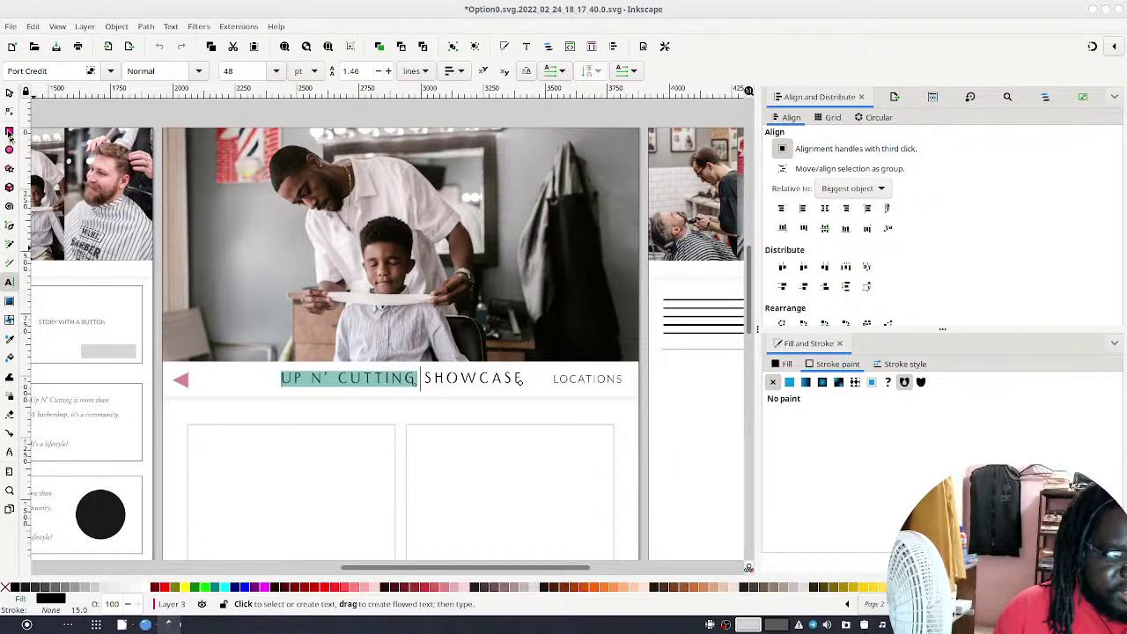
pyautogui.click(9, 341)
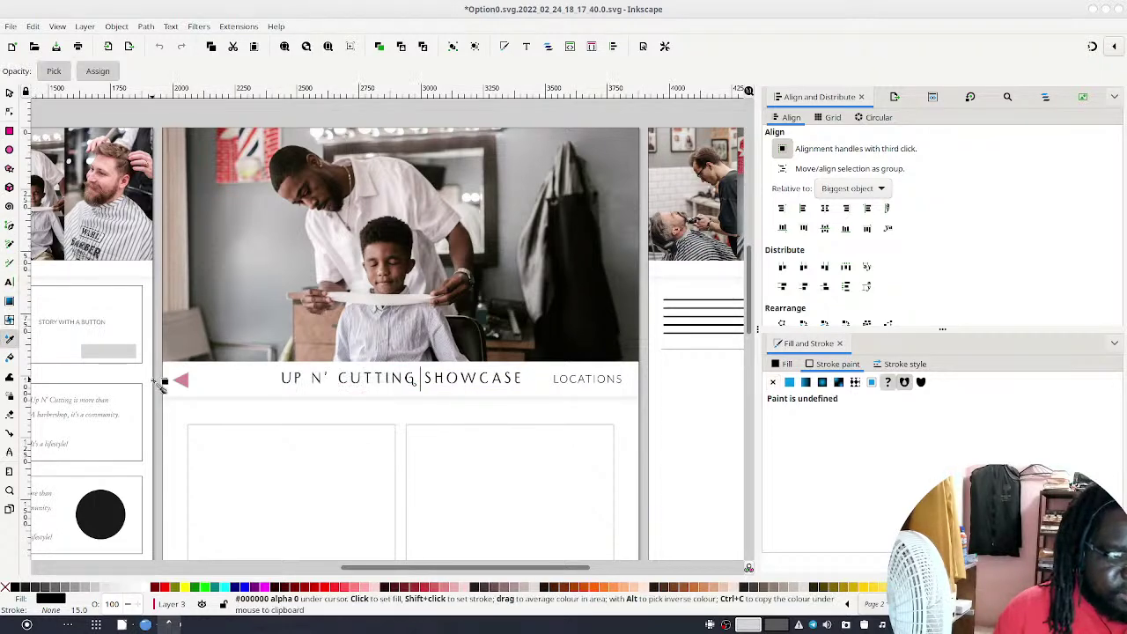
pyautogui.click(181, 380)
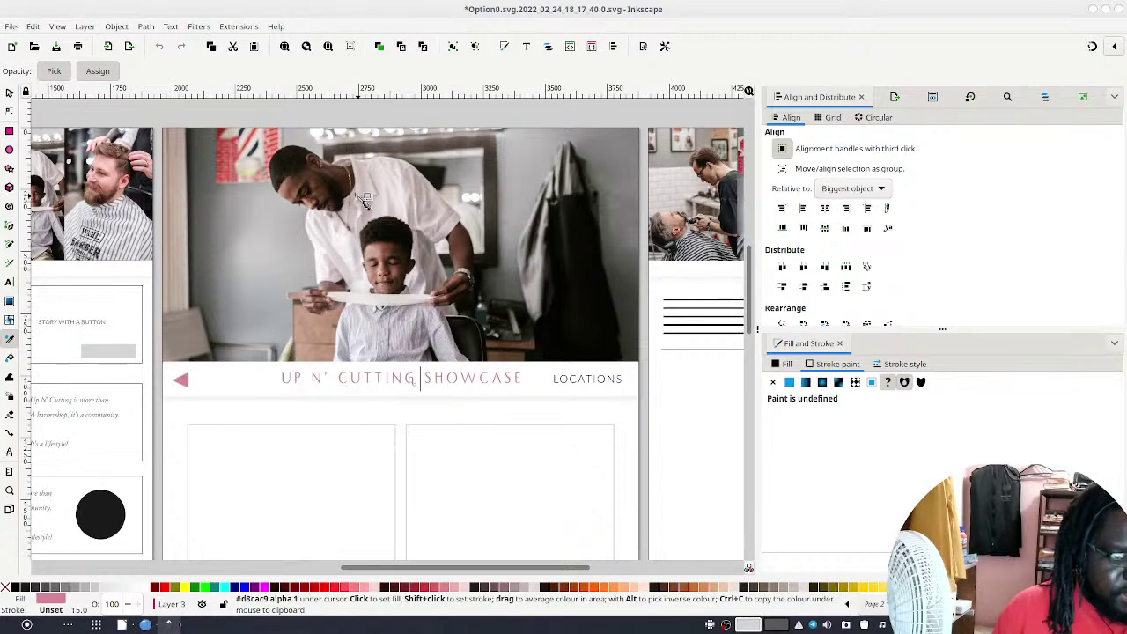
pyautogui.click(9, 93)
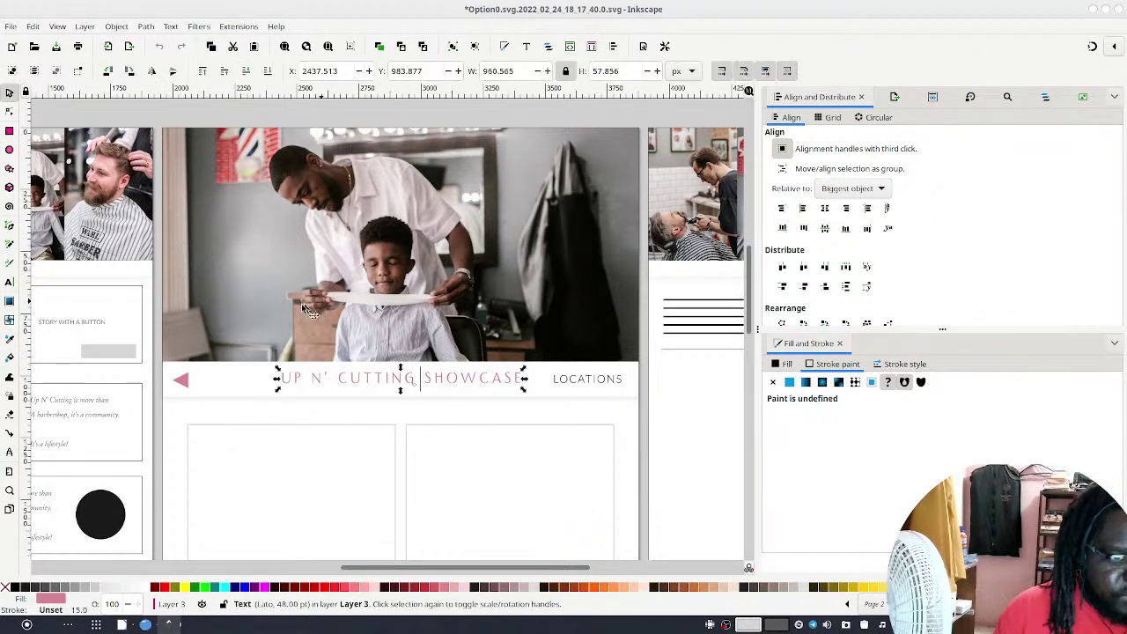
# Recolor only the word SHOWCASE in the title black
pyautogui.doubleClick(425, 383)
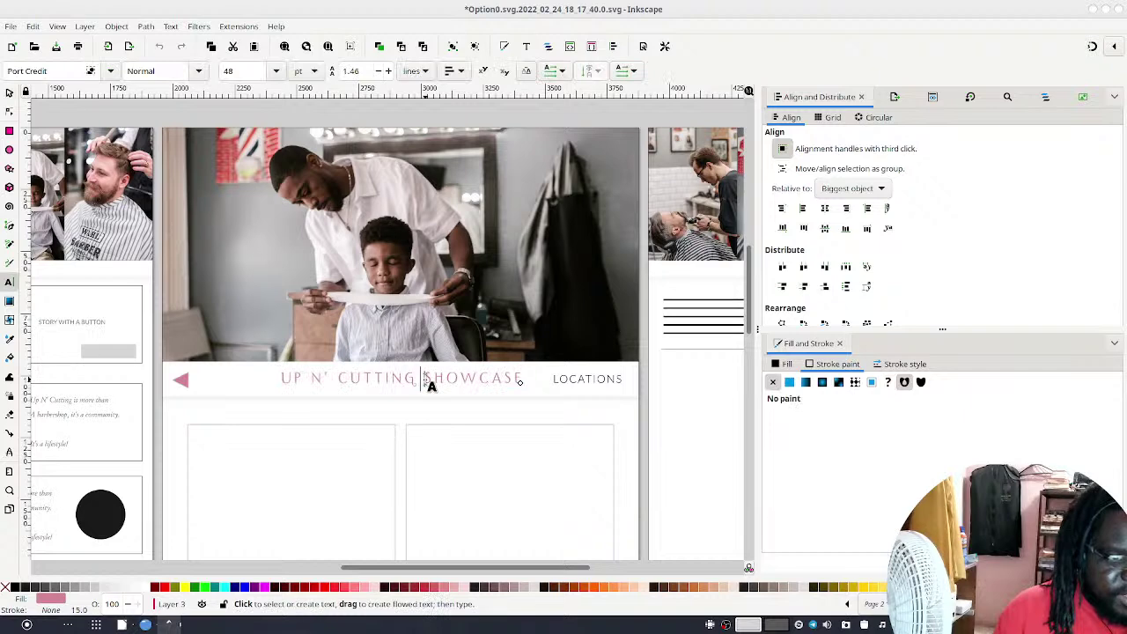
pyautogui.moveTo(423, 379); pyautogui.dragTo(525, 379)
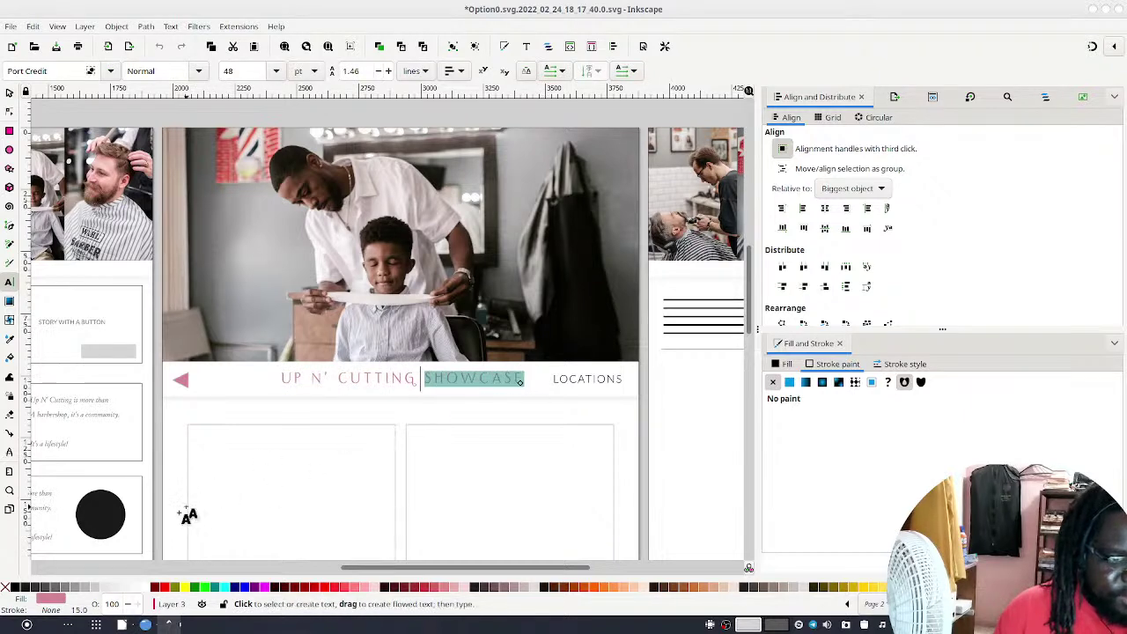
pyautogui.click(15, 588)
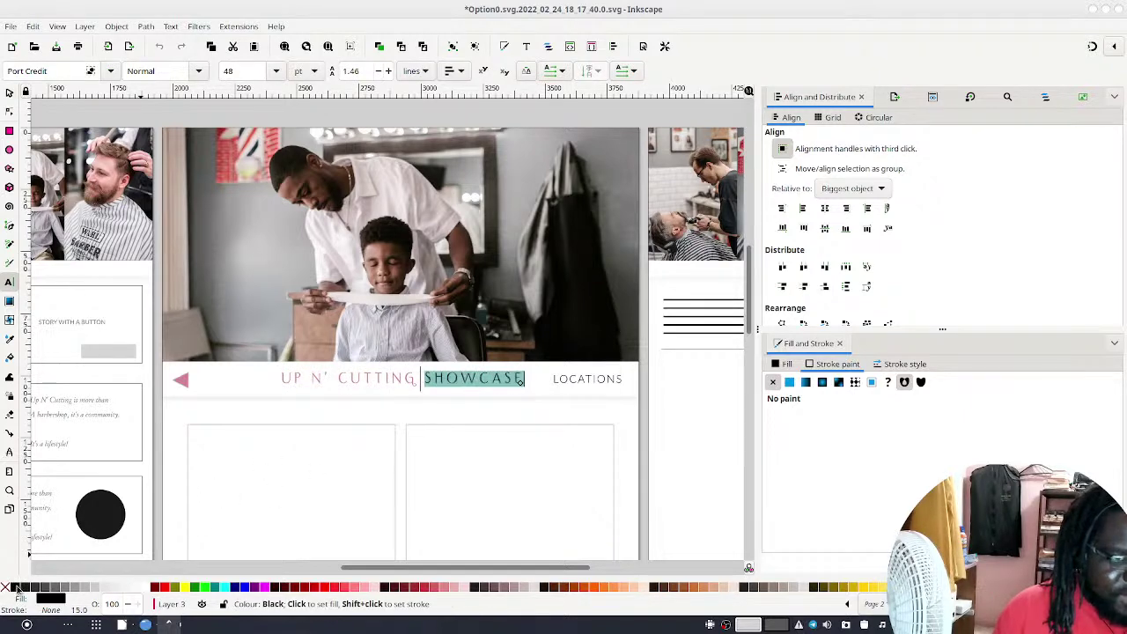
pyautogui.click(7, 94)
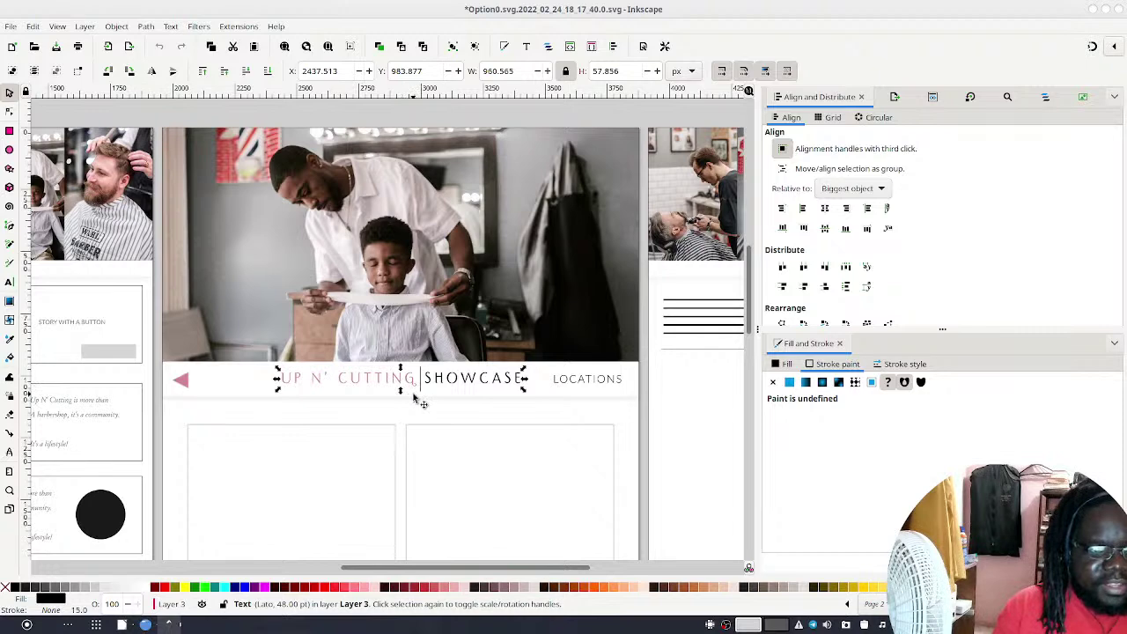
pyautogui.click(447, 431)
# Shrink the pink arrow at the start of the showcase title bar to about 34 px, level with the title text
pyautogui.click(610, 381)
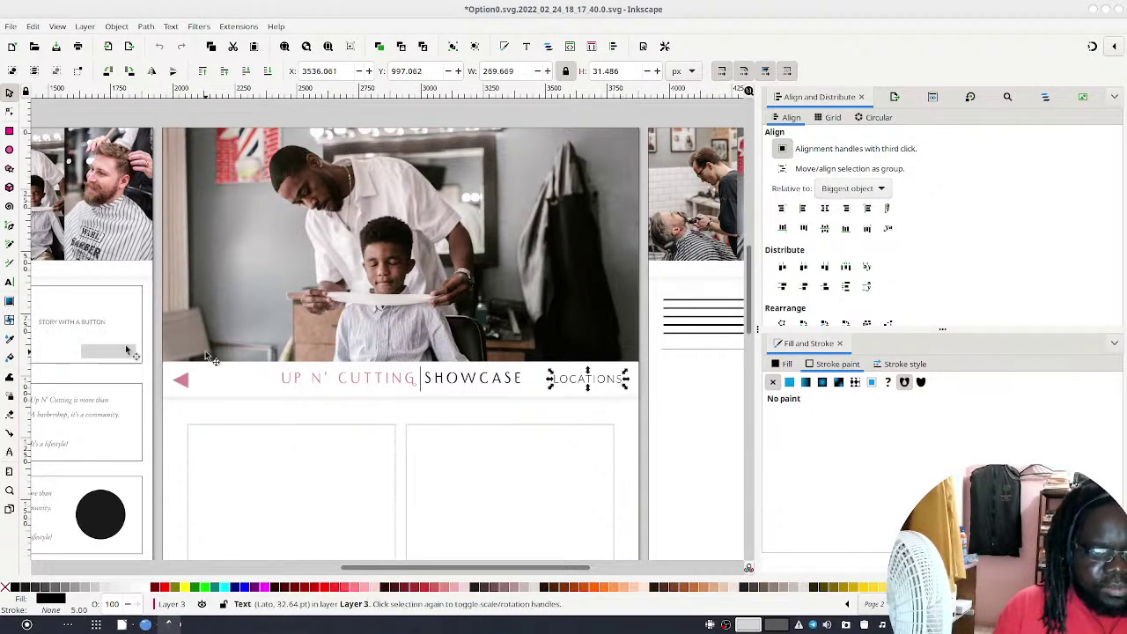
pyautogui.click(180, 384)
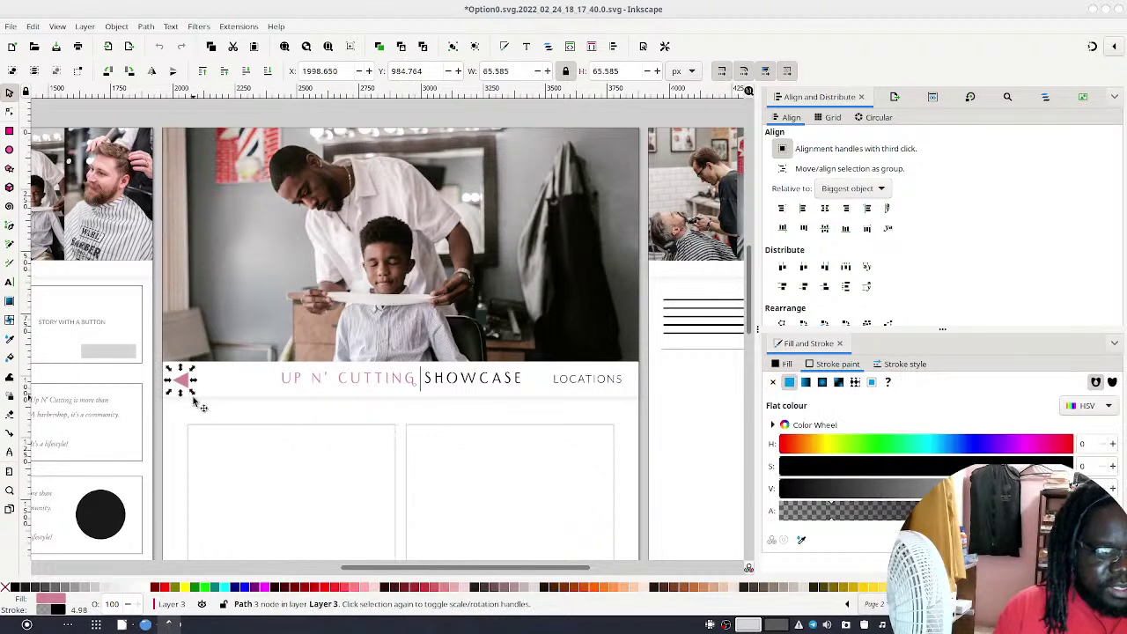
pyautogui.moveTo(194, 398); pyautogui.dragTo(185, 385)
pyautogui.click(189, 410)
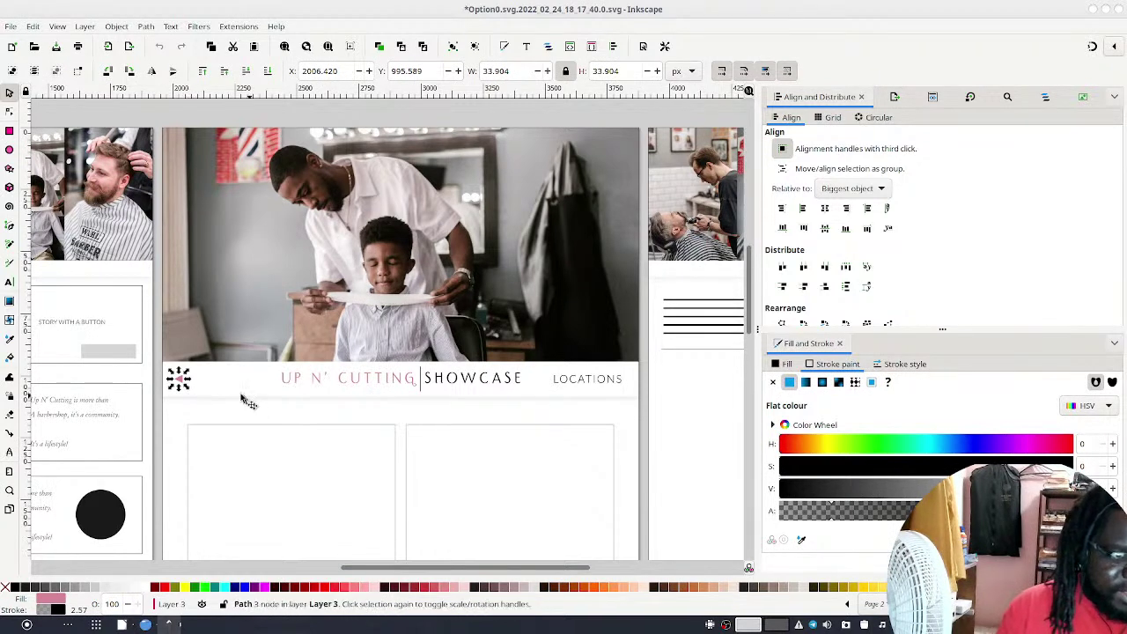
# Place a horizontally mirrored copy of the small pink arrow just after LOCATIONS in the showcase title bar
pyautogui.click(216, 420)
pyautogui.click(181, 385)
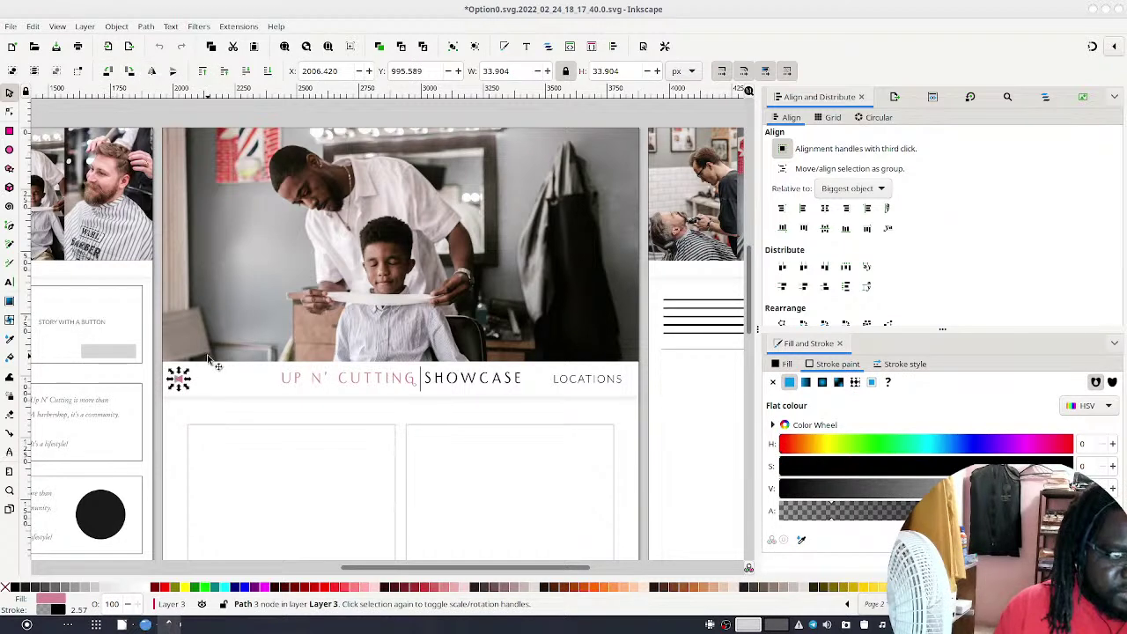
pyautogui.click(211, 428)
pyautogui.moveTo(179, 381)
pyautogui.mouseDown()
pyautogui.moveTo(277, 396)
pyautogui.moveTo(661, 373)
pyautogui.moveTo(646, 388)
pyautogui.moveTo(632, 378)
pyautogui.mouseUp()
pyautogui.click(642, 372)
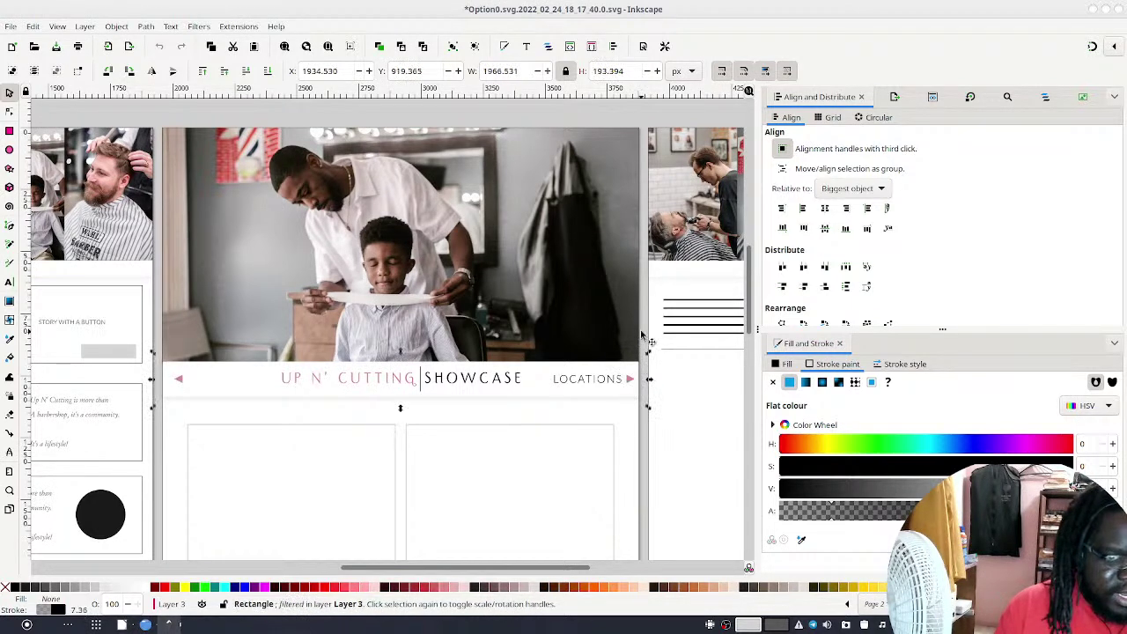
pyautogui.click(647, 321)
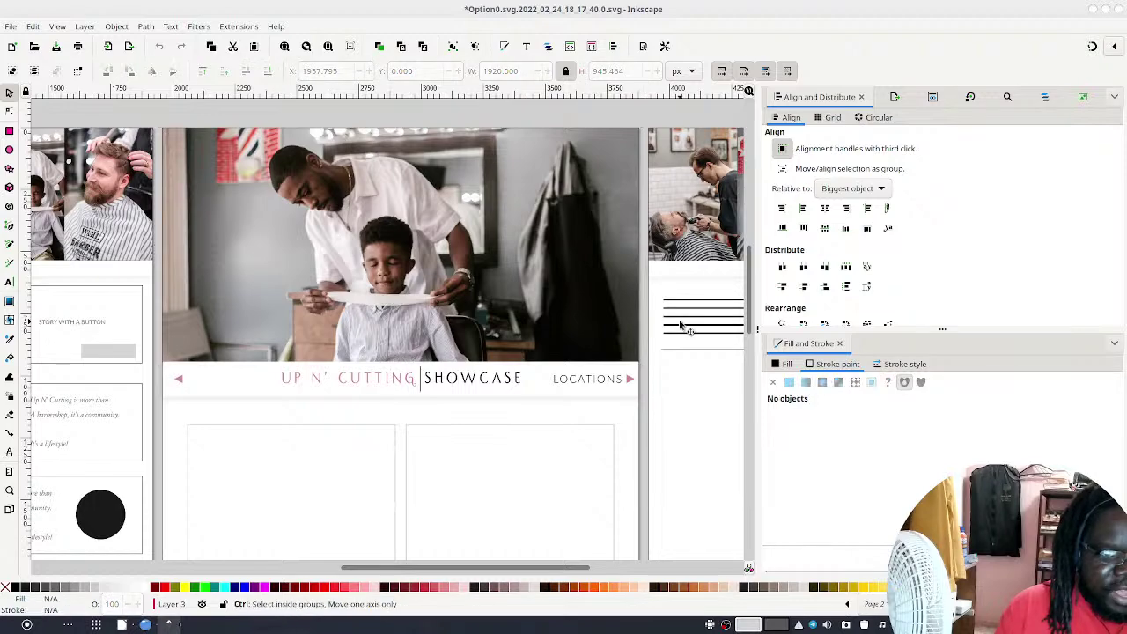
# Examine the locations page and compare the overall layout of all three website pages
pyautogui.hscroll(1, 617, 320)
pyautogui.hscroll(10, 548, 319)
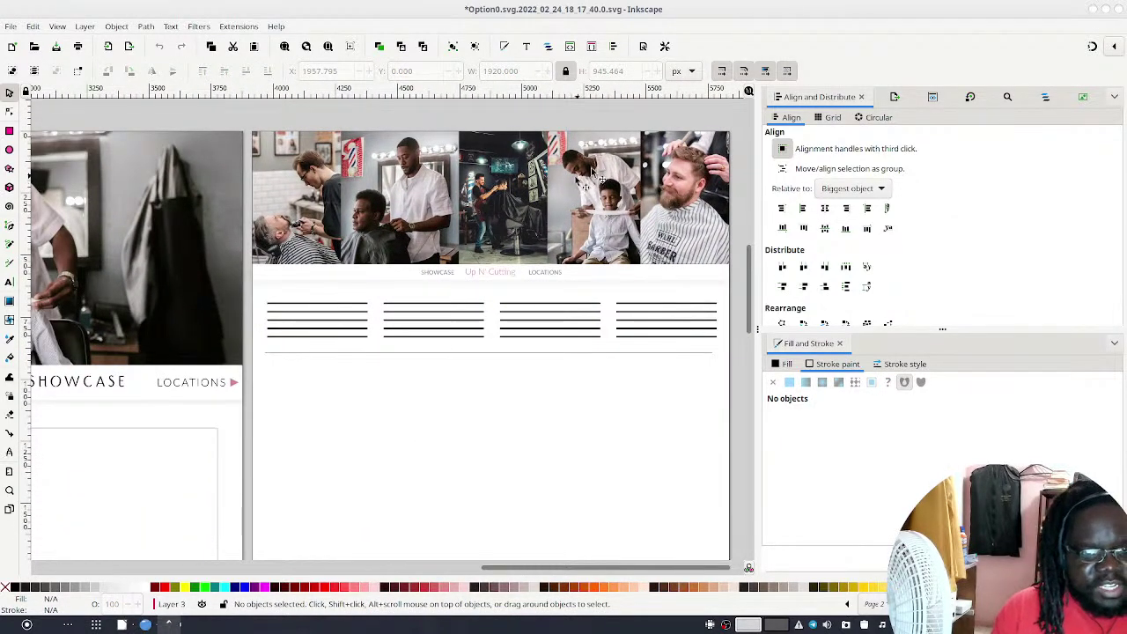
pyautogui.scroll(-2, 466, 252)
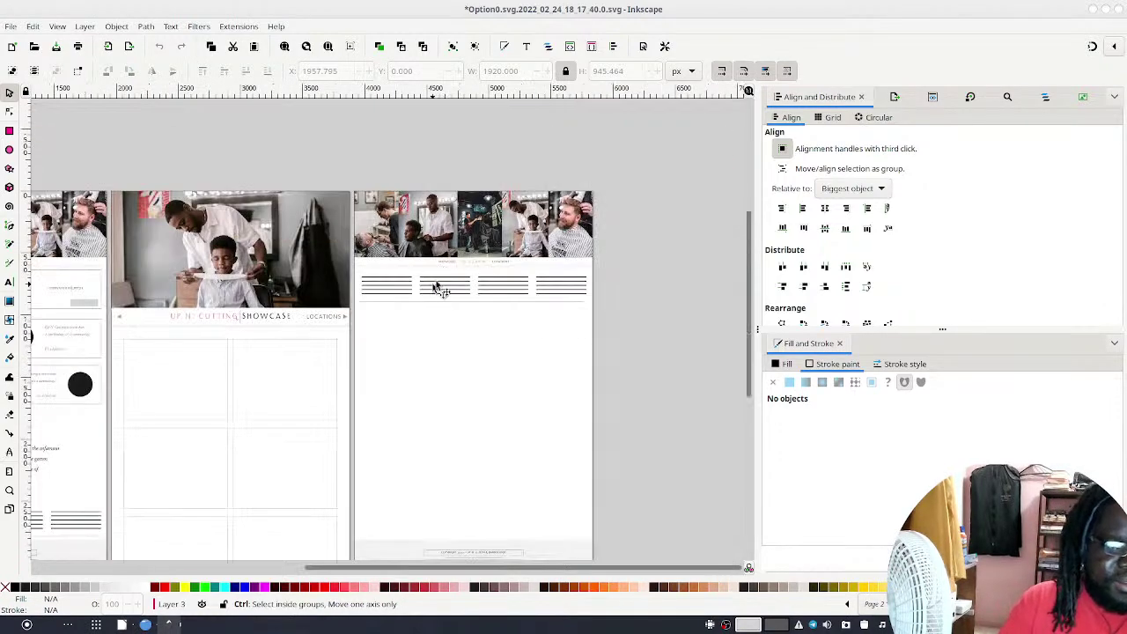
pyautogui.moveTo(361, 317); pyautogui.dragTo(573, 255)
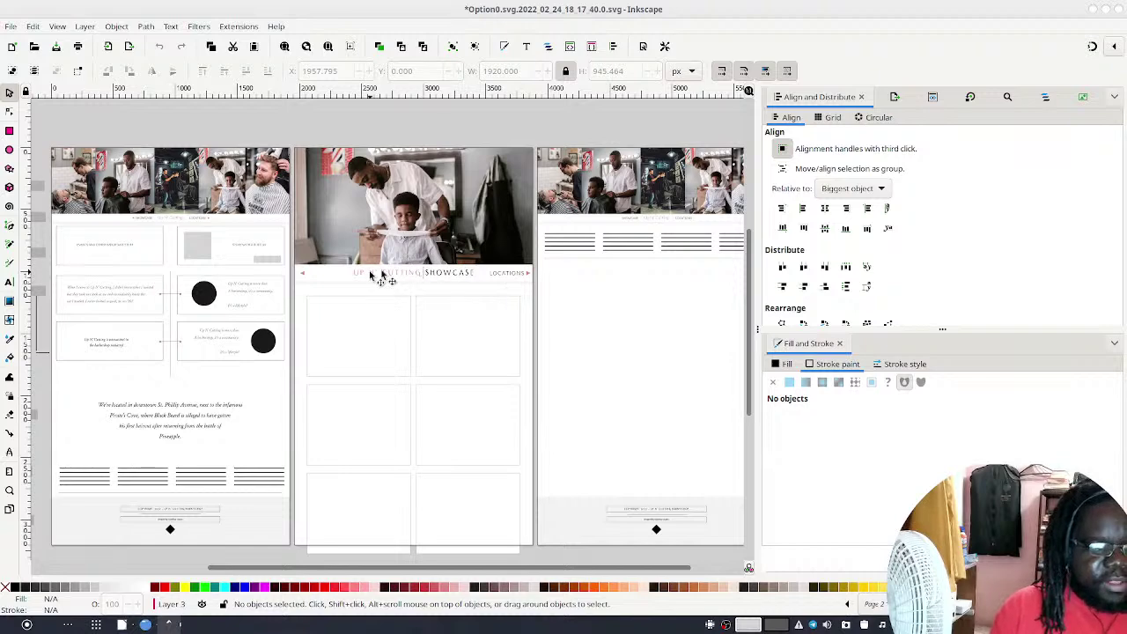
pyautogui.scroll(-2, 383, 250)
pyautogui.scroll(2, 381, 251)
pyautogui.scroll(-2, 381, 251)
pyautogui.scroll(2, 381, 251)
pyautogui.scroll(-2, 381, 251)
pyautogui.scroll(2, 382, 251)
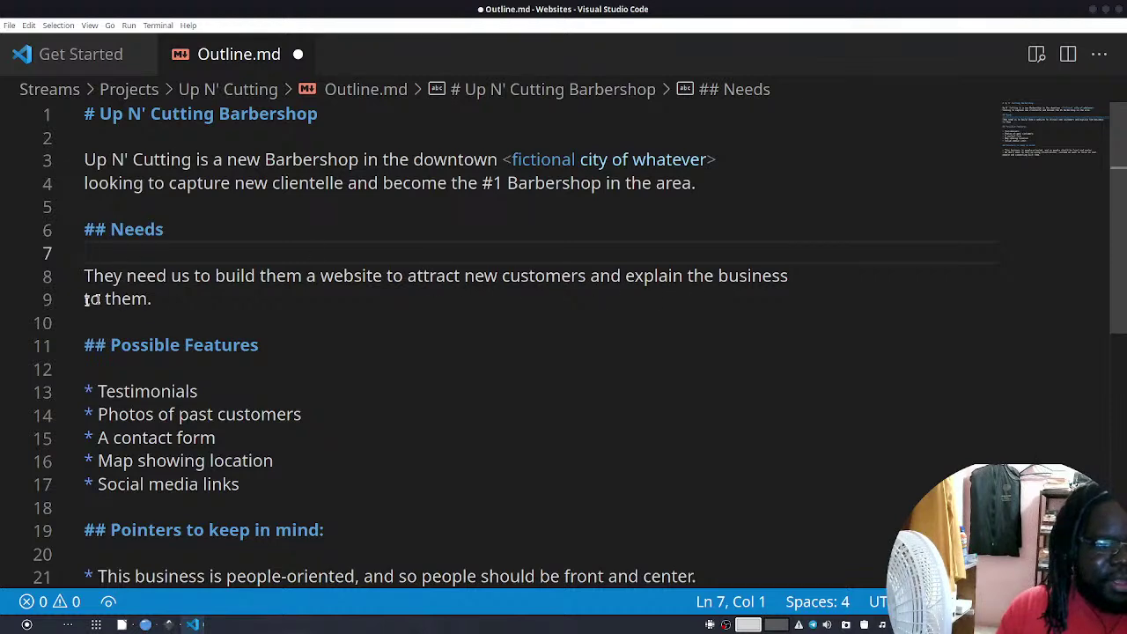
# Read the possible features and pointers in Outline.md in Visual Studio Code, and return to the Inkscape mockup
pyautogui.scroll(-3, 126, 335)
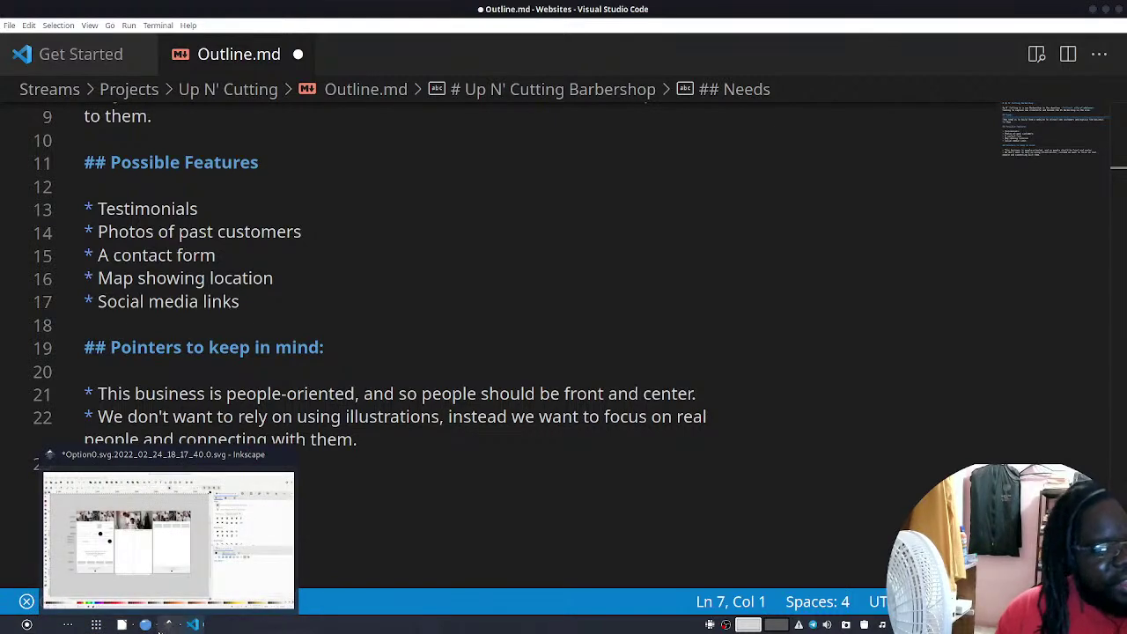
pyautogui.click(167, 625)
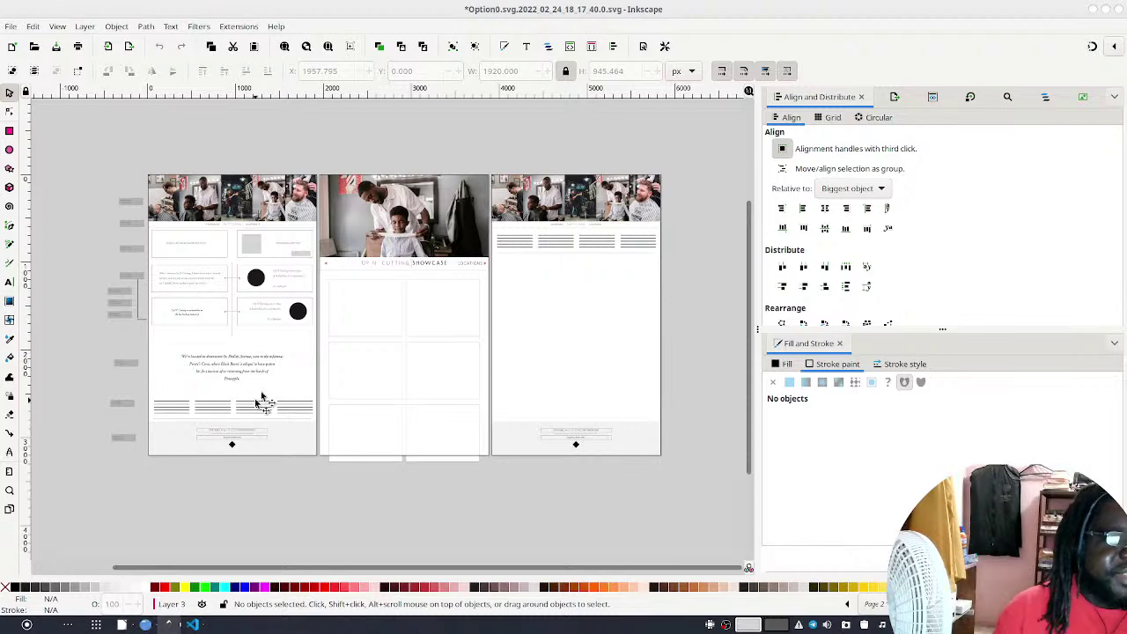
pyautogui.keyDown('ctrl'); pyautogui.scroll(2, 263, 357); pyautogui.keyUp('ctrl')
pyautogui.scroll(7, 273, 338)
pyautogui.hscroll(-3, 273, 337)
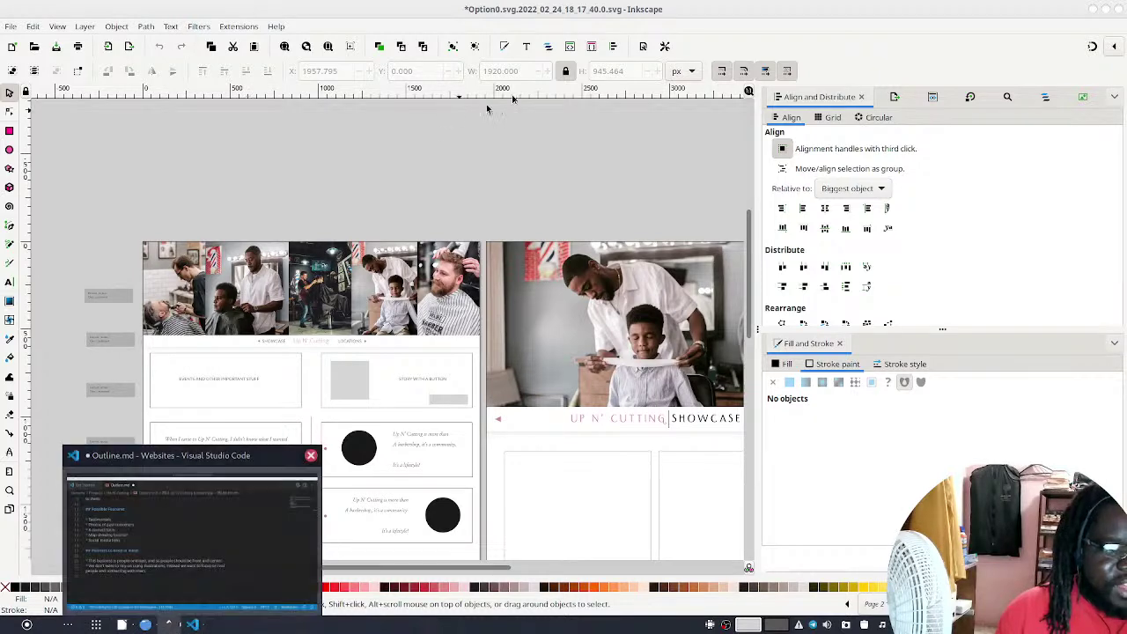
pyautogui.click(192, 624)
pyautogui.hotkey('alt', 'Tab')
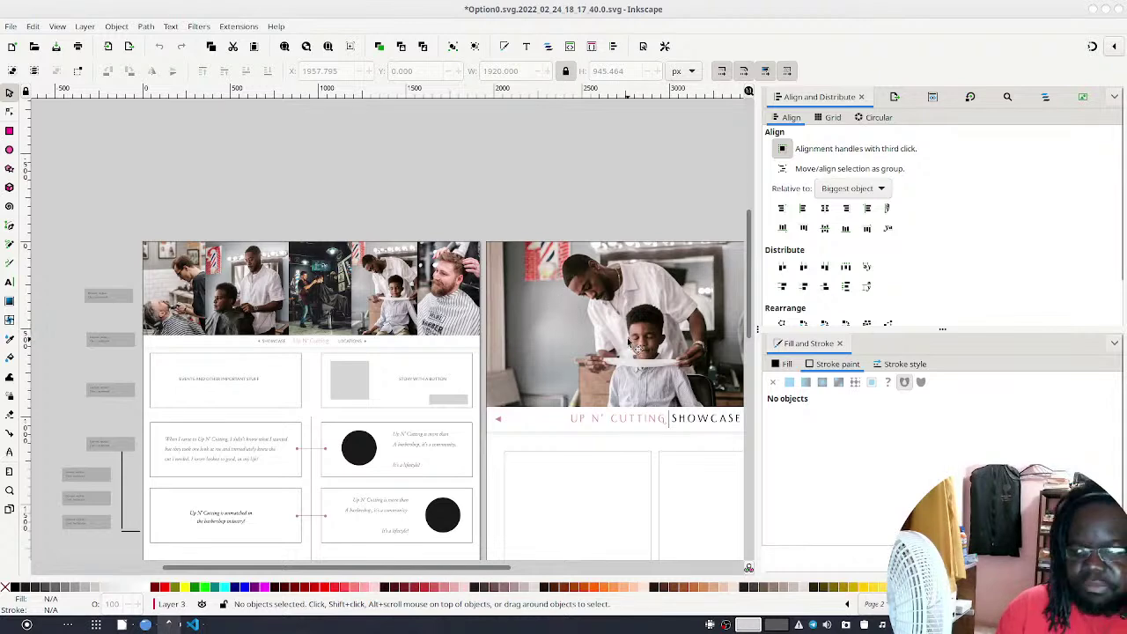
# Open the wireframe Option0.svg from the Up N' Cutting project's Wireframes folder in Inkscape and bring its window forward
pyautogui.click(145, 625)
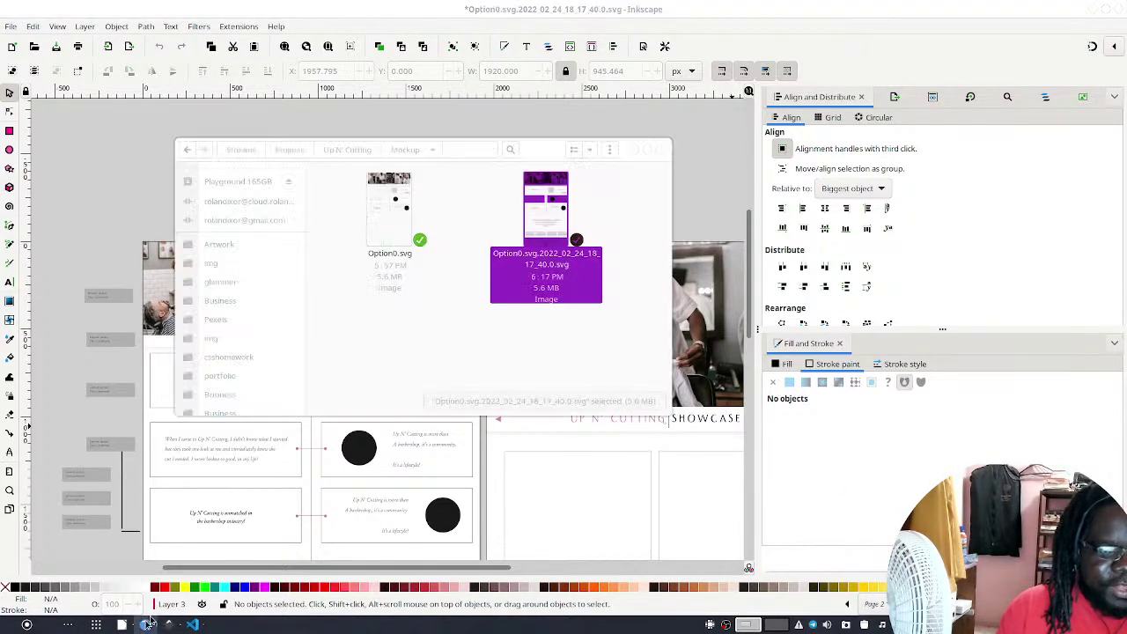
pyautogui.click(364, 151)
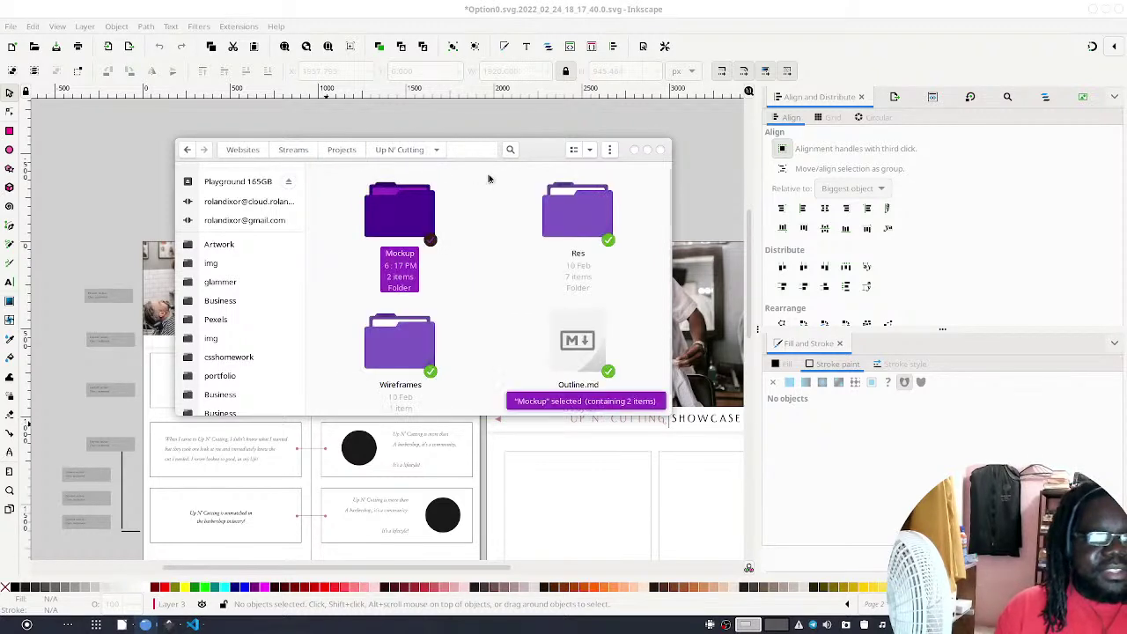
pyautogui.doubleClick(399, 345)
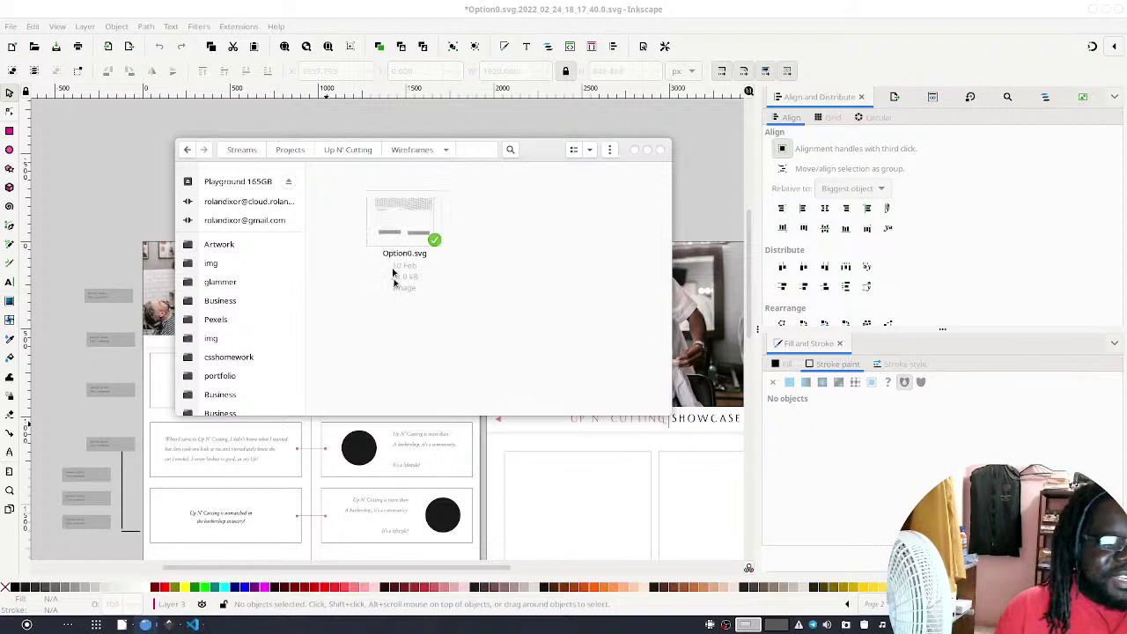
pyautogui.rightClick(398, 253)
pyautogui.click(403, 256)
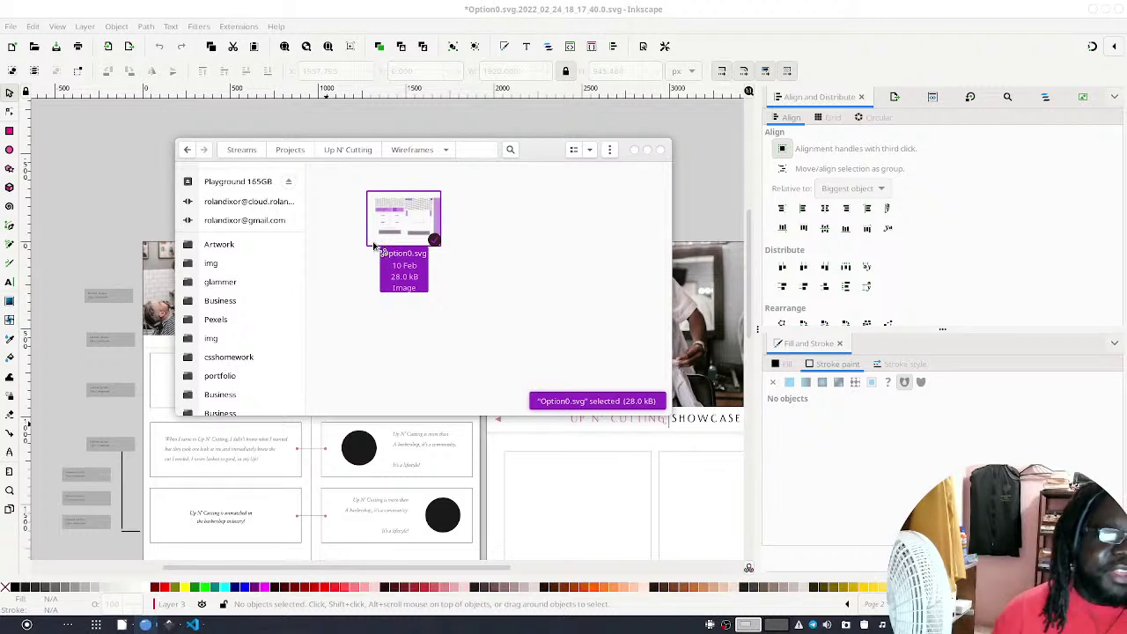
pyautogui.click(430, 255)
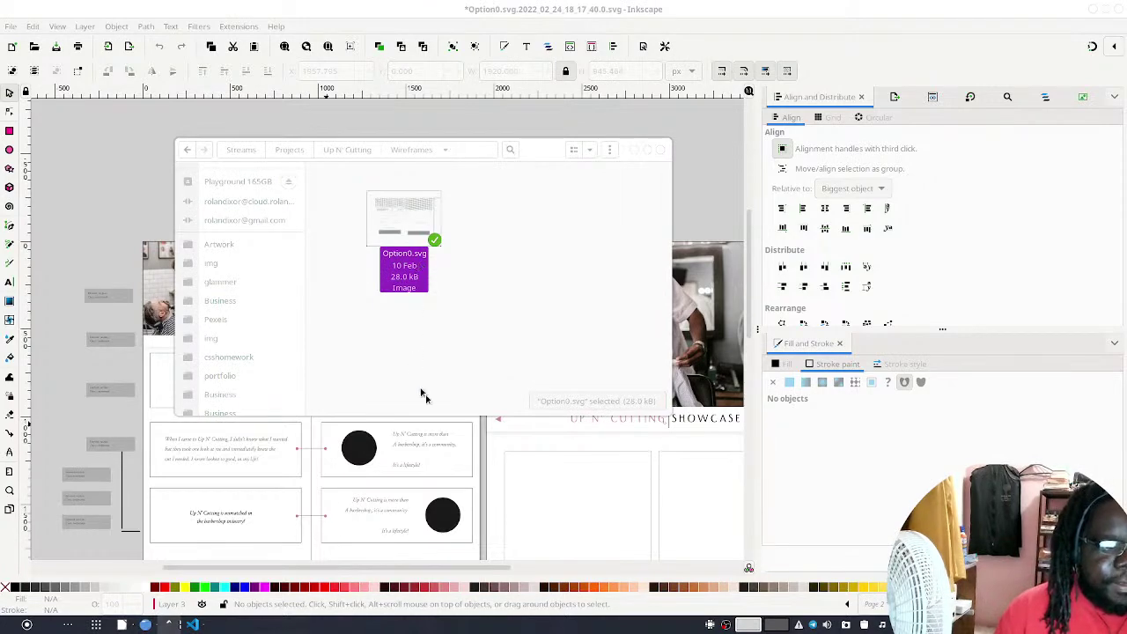
pyautogui.moveTo(169, 625)
pyautogui.click(340, 562)
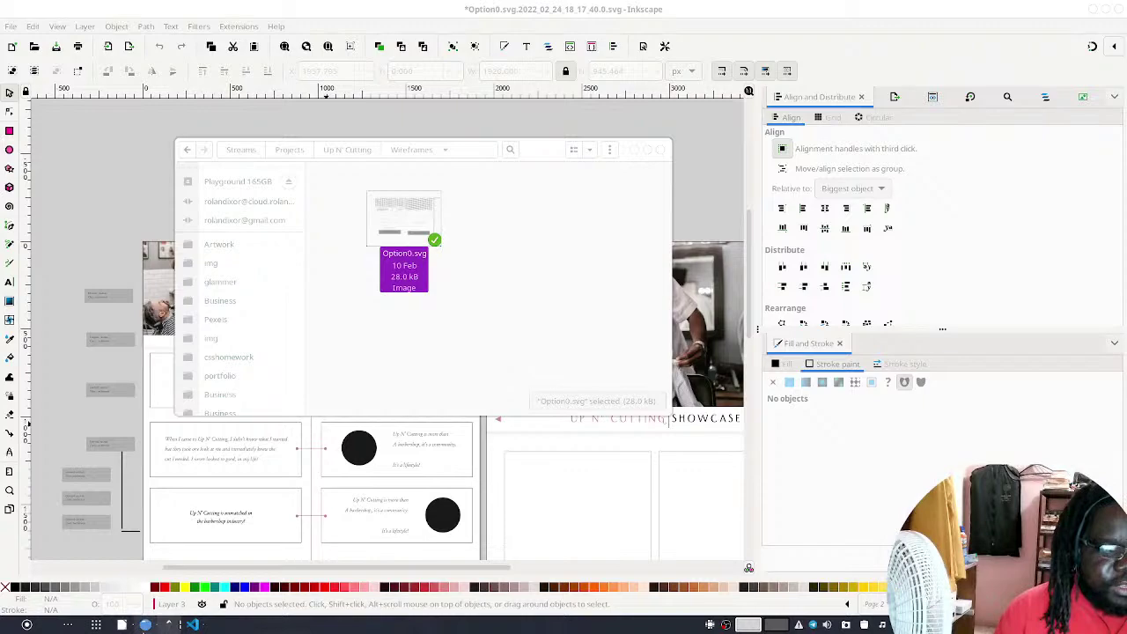
pyautogui.moveTo(169, 625)
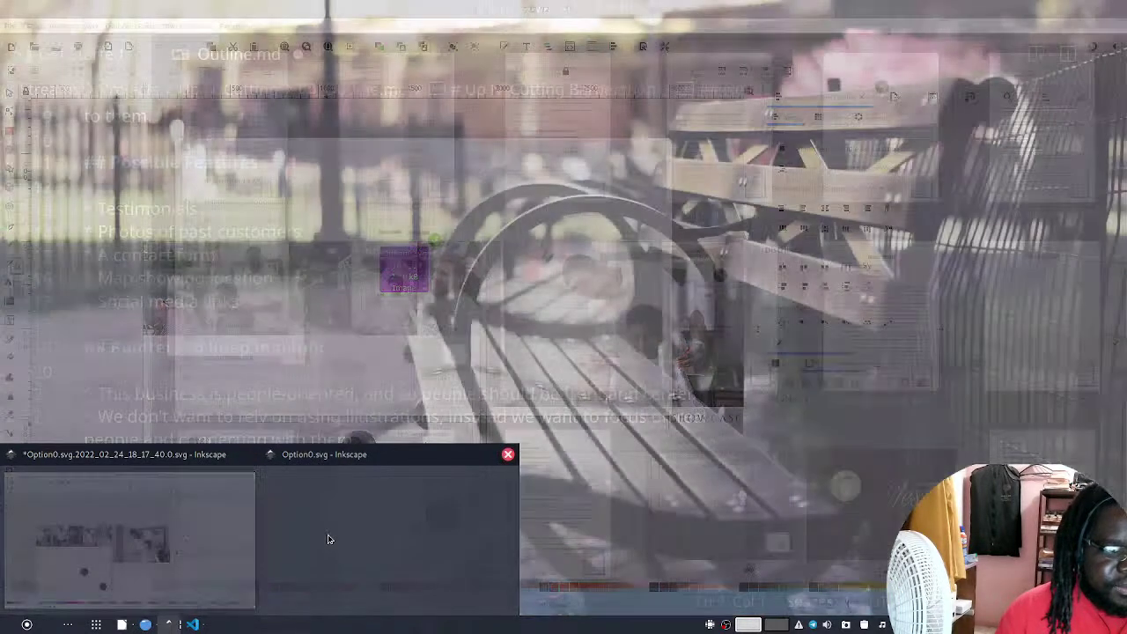
pyautogui.click(328, 539)
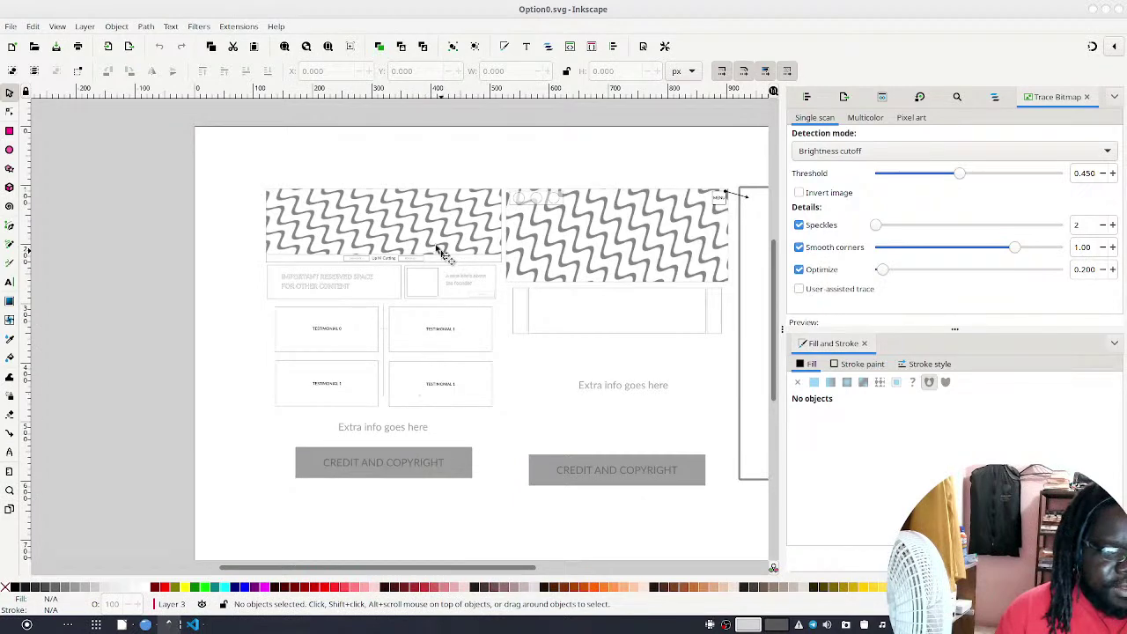
# Examine the wireframe's home page, second page and menu overlay, comparing their headers, content blocks and navigation entries
pyautogui.hscroll(5, 637, 373)
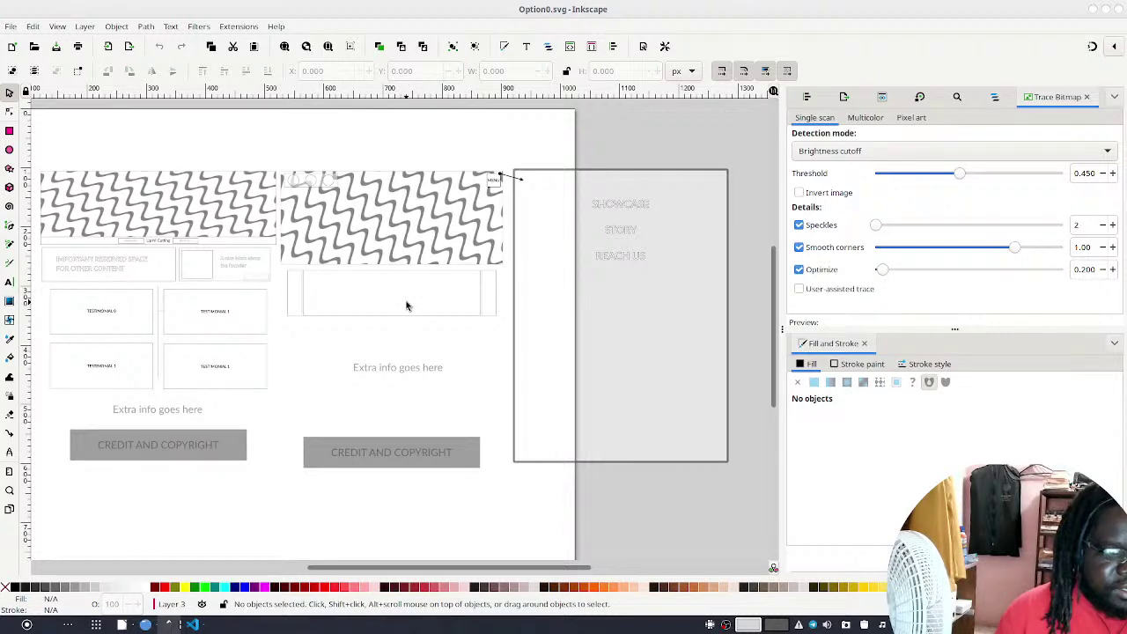
pyautogui.moveTo(311, 282)
pyautogui.mouseDown()
pyautogui.moveTo(516, 264)
pyautogui.moveTo(388, 305)
pyautogui.mouseUp()
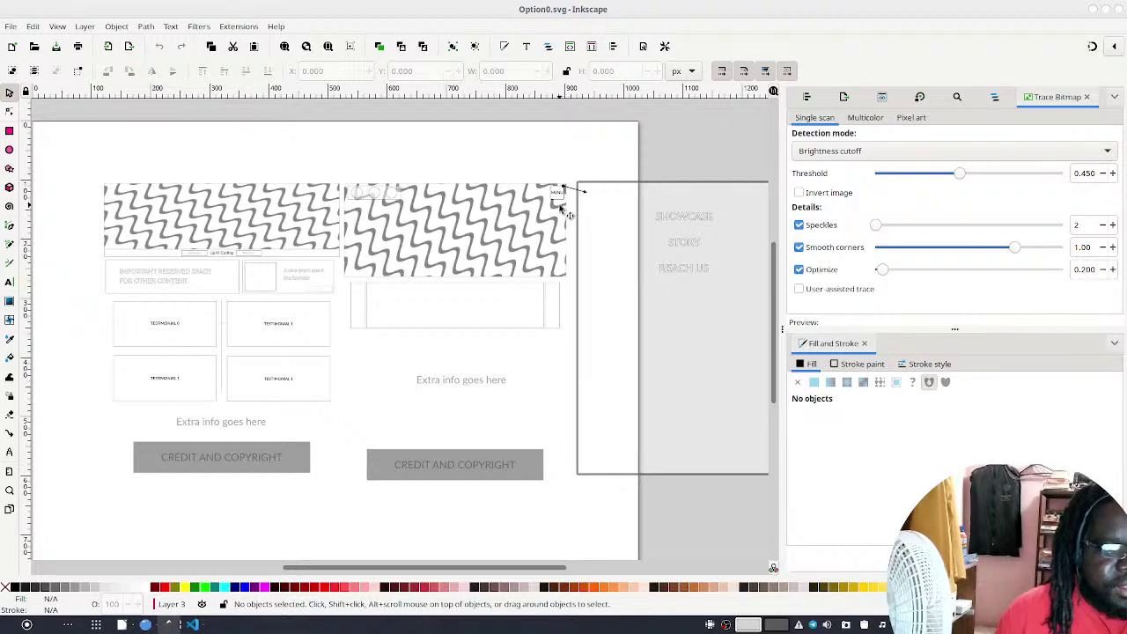
pyautogui.moveTo(587, 194); pyautogui.dragTo(529, 201)
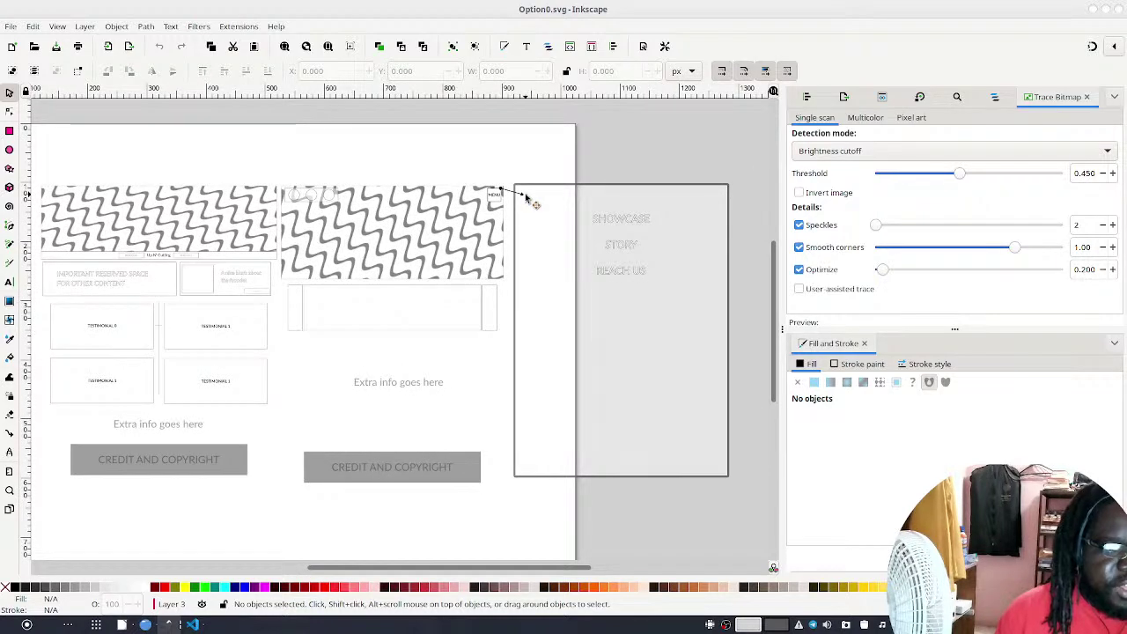
pyautogui.scroll(3, 527, 199)
pyautogui.scroll(-2, 523, 194)
pyautogui.hscroll(-3, 414, 203)
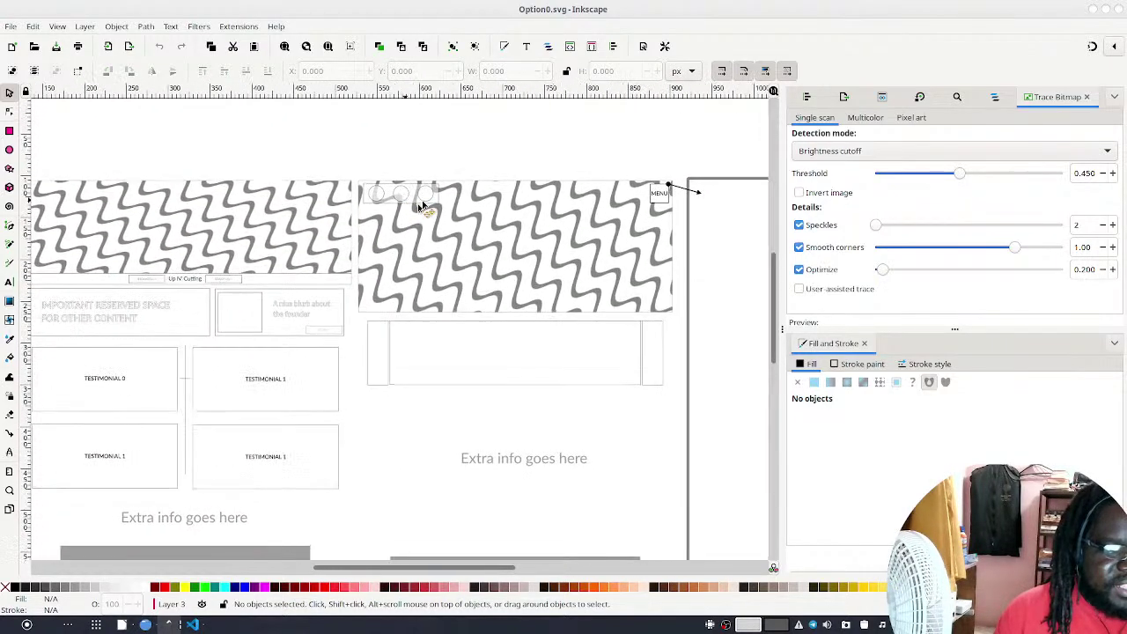
pyautogui.hscroll(-2, 414, 204)
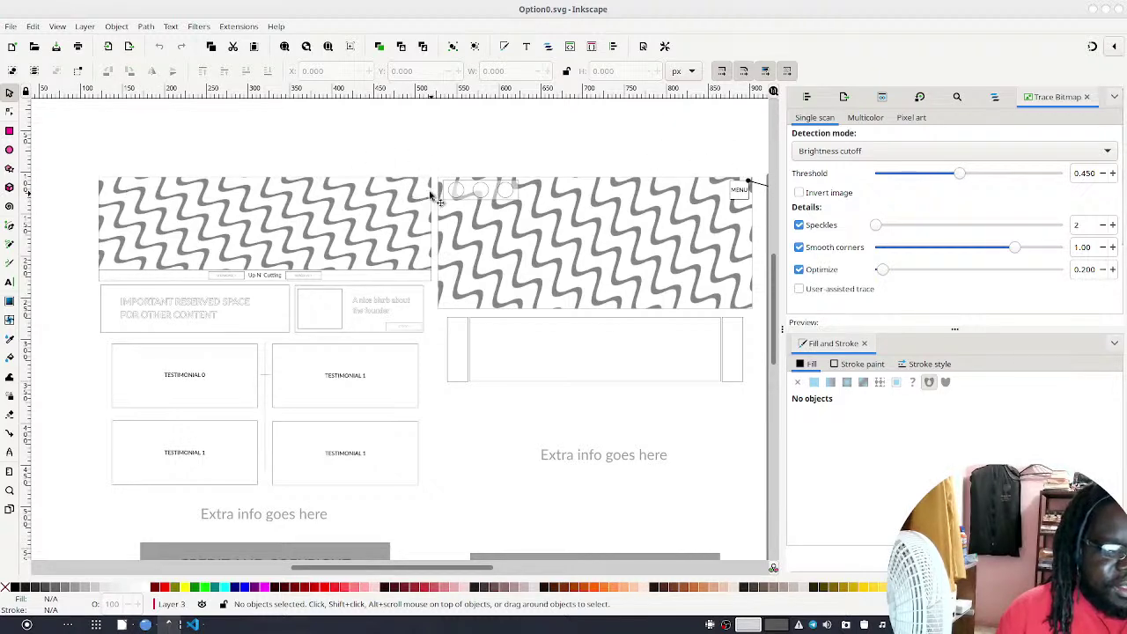
pyautogui.hscroll(8, 679, 218)
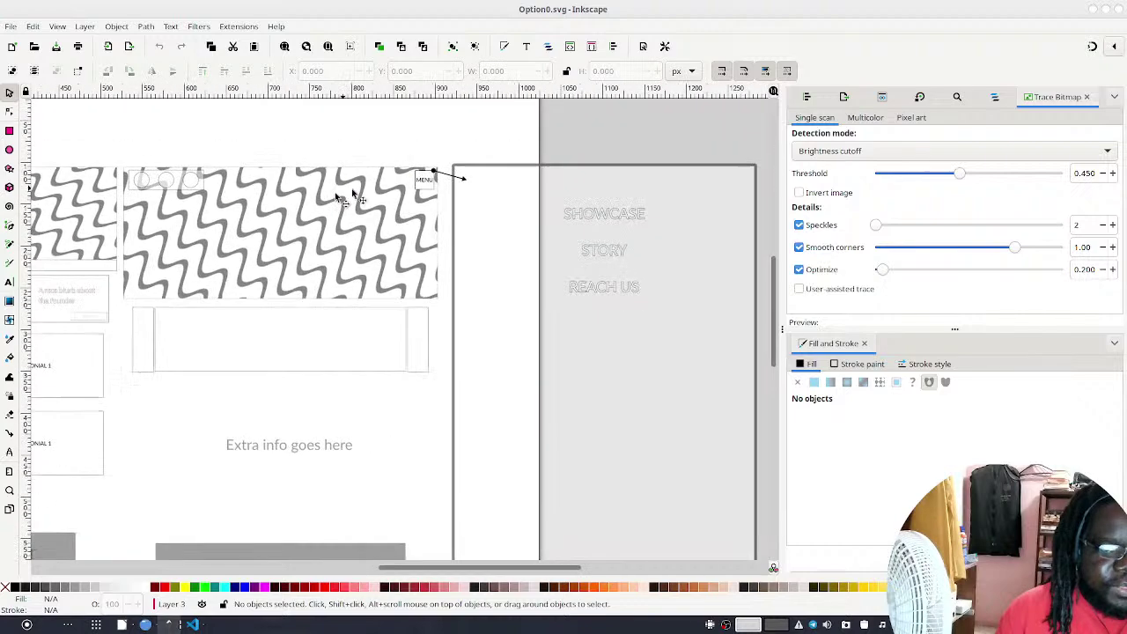
pyautogui.hscroll(-10, 341, 239)
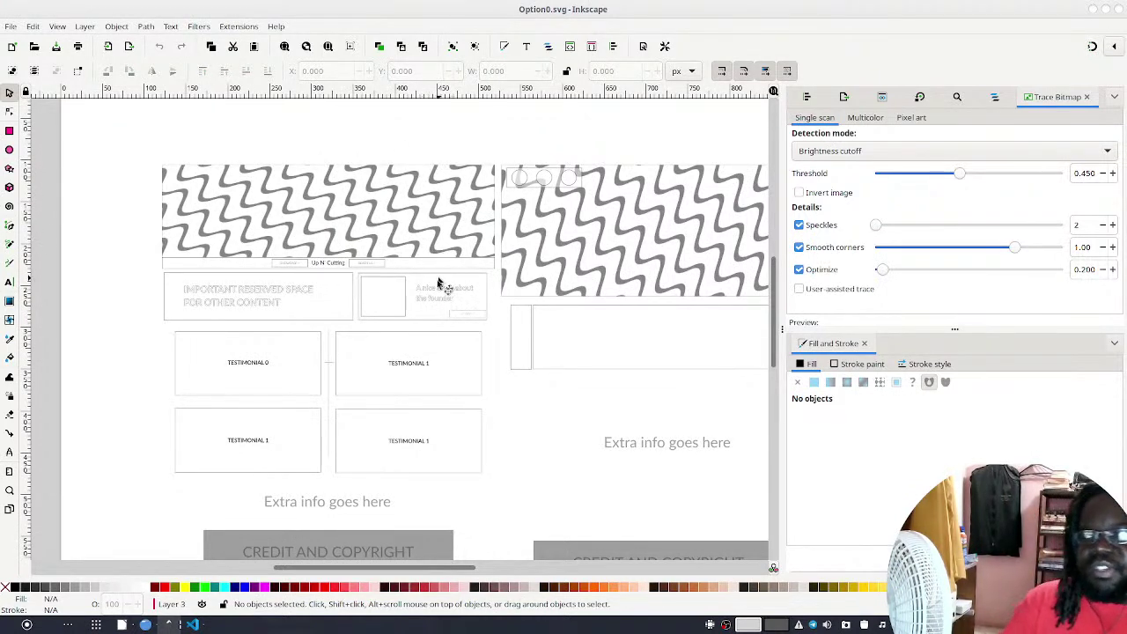
# Check the possible features in Outline.md in Visual Studio Code, and return to the Inkscape wireframe's second page and menu overlay
pyautogui.click(193, 624)
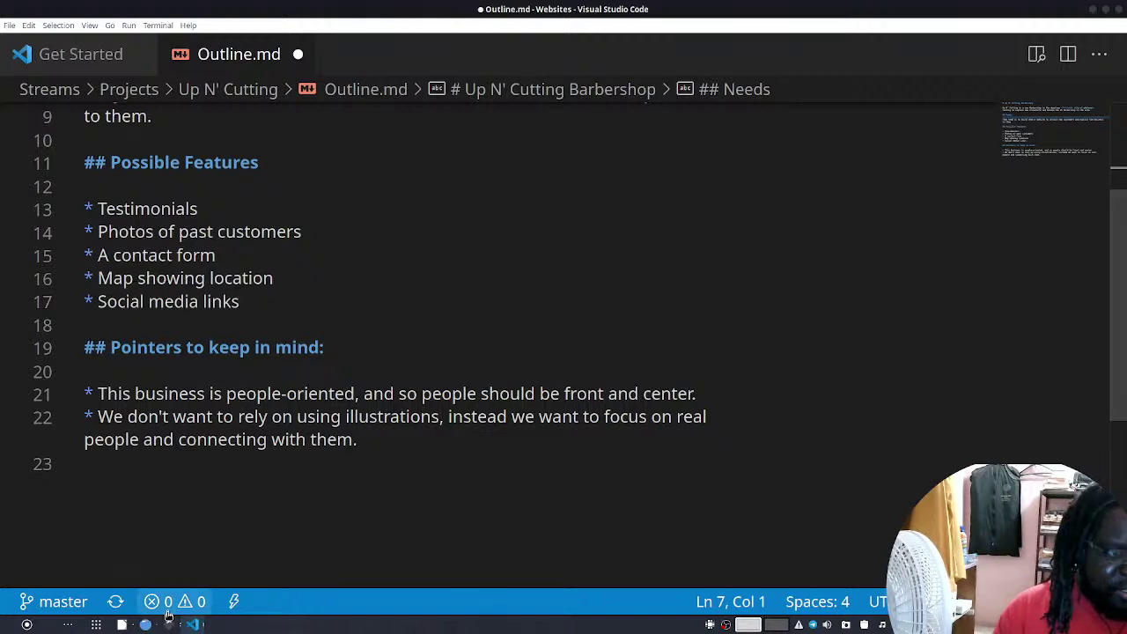
pyautogui.moveTo(169, 625)
pyautogui.click(390, 542)
pyautogui.hscroll(10, 584, 345)
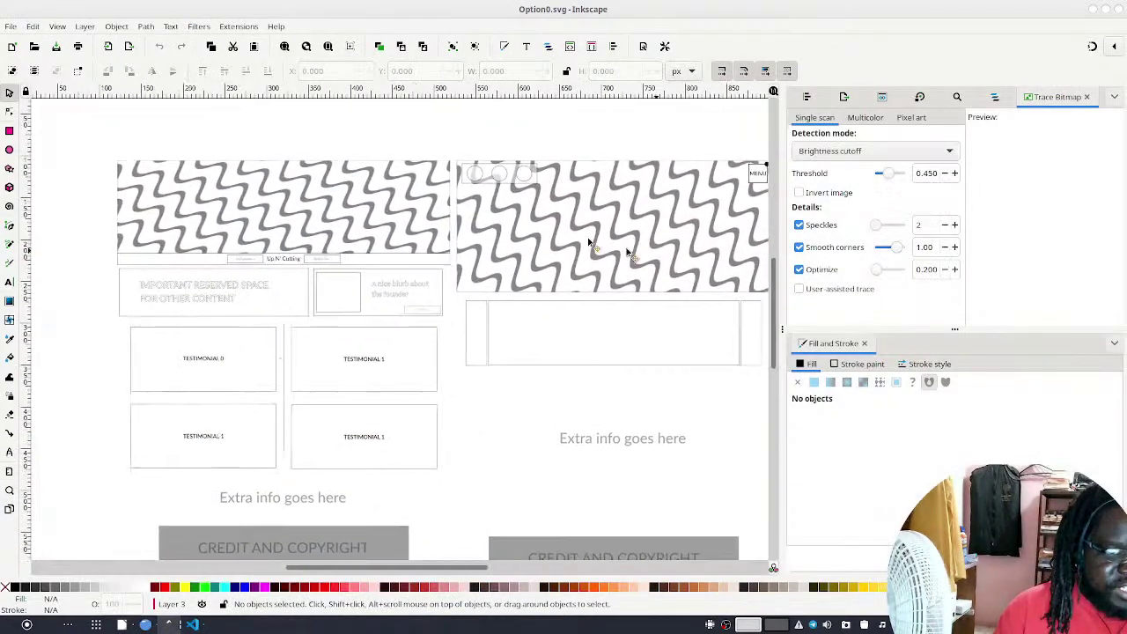
pyautogui.hscroll(-5, 296, 254)
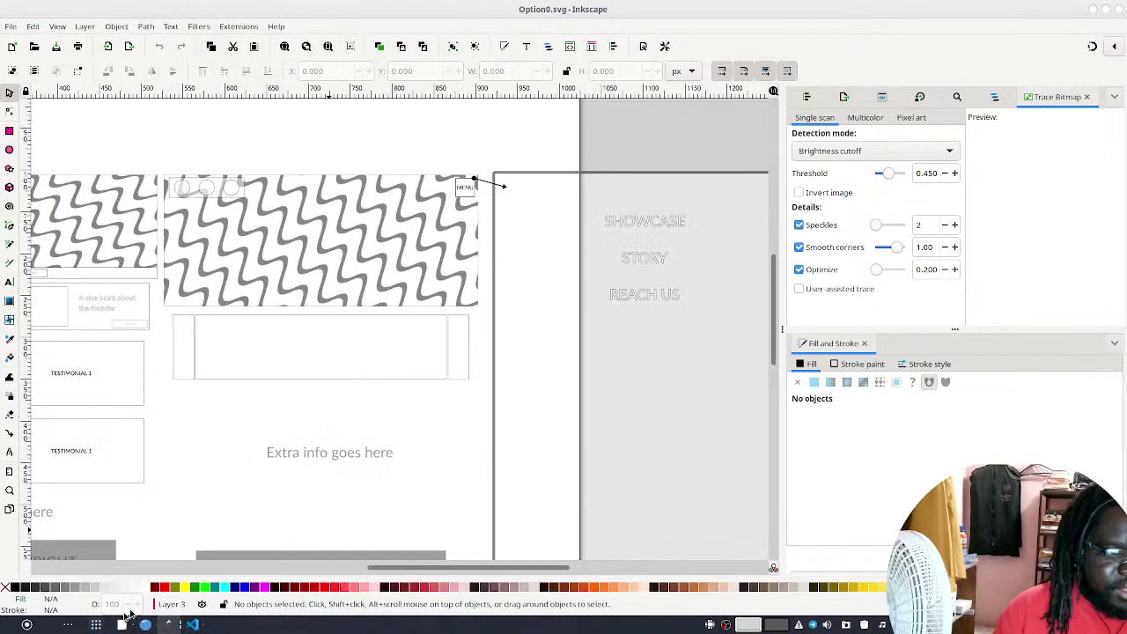
# Switch back to the barbershop mockup in Inkscape and inspect the locations page from header to footer
pyautogui.moveTo(168, 625)
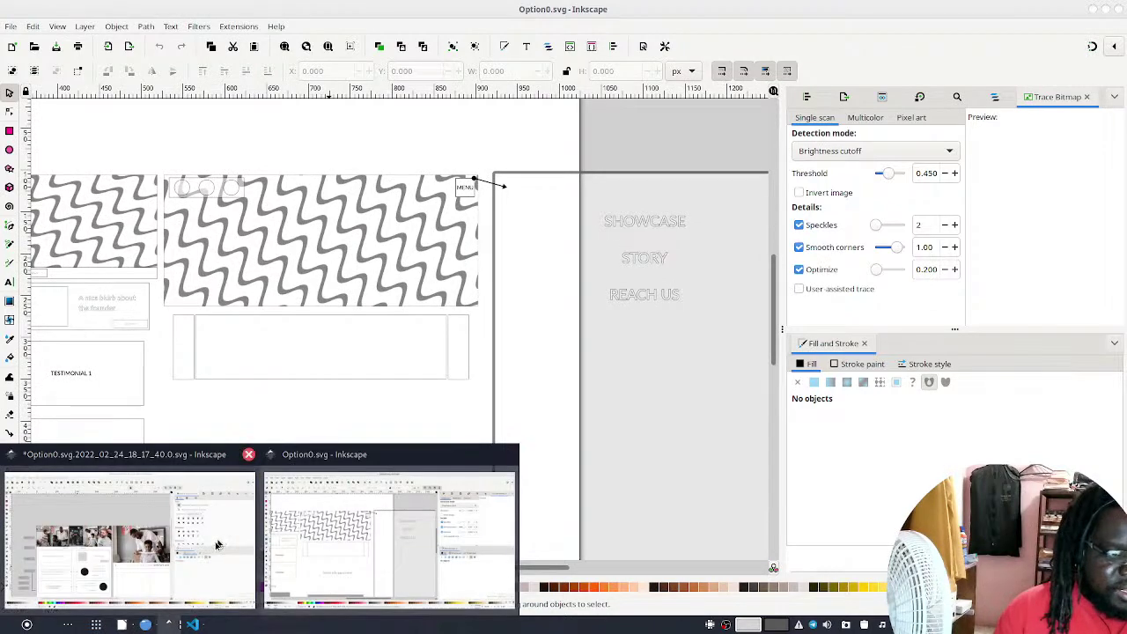
pyautogui.click(247, 550)
pyautogui.hscroll(10, 471, 350)
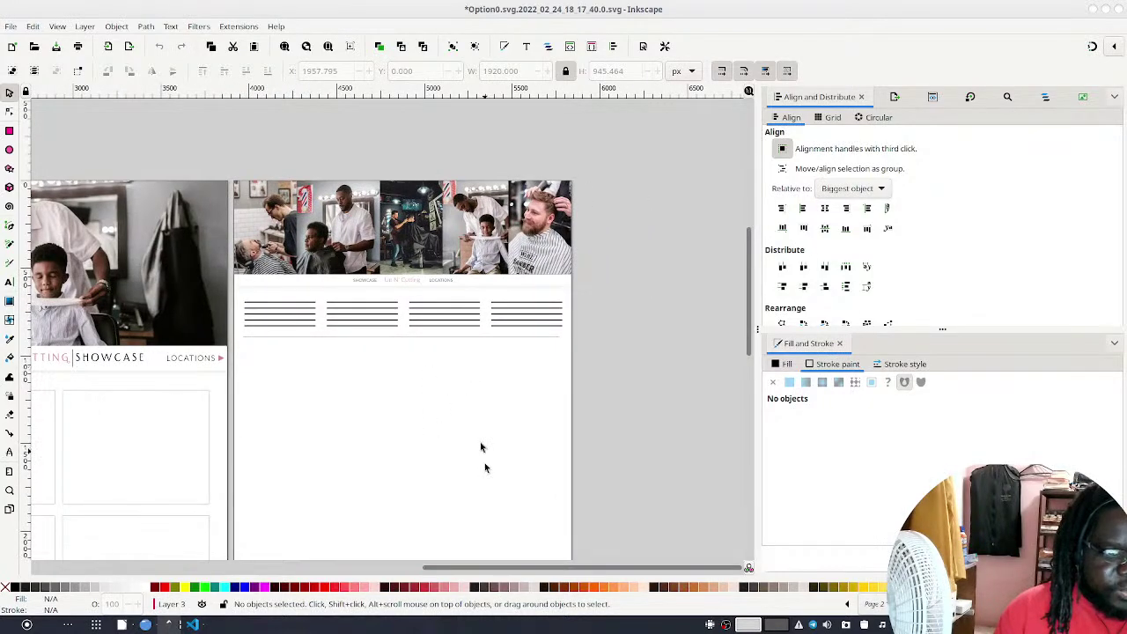
pyautogui.scroll(-3, 587, 252)
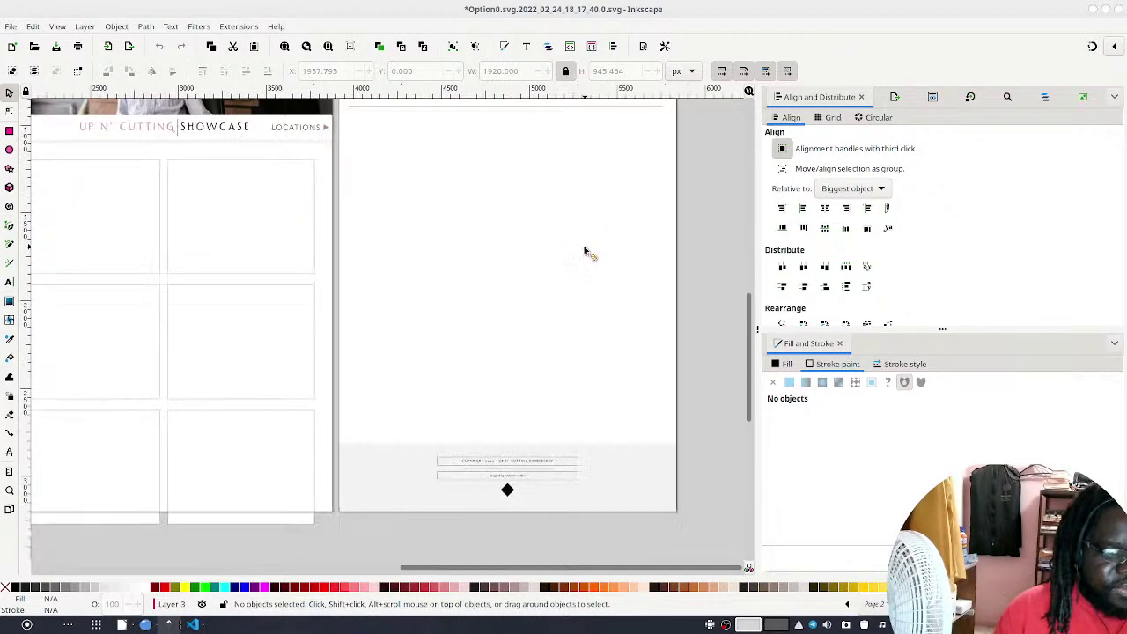
pyautogui.keyDown('ctrl'); pyautogui.scroll(3, 604, 490); pyautogui.keyUp('ctrl')
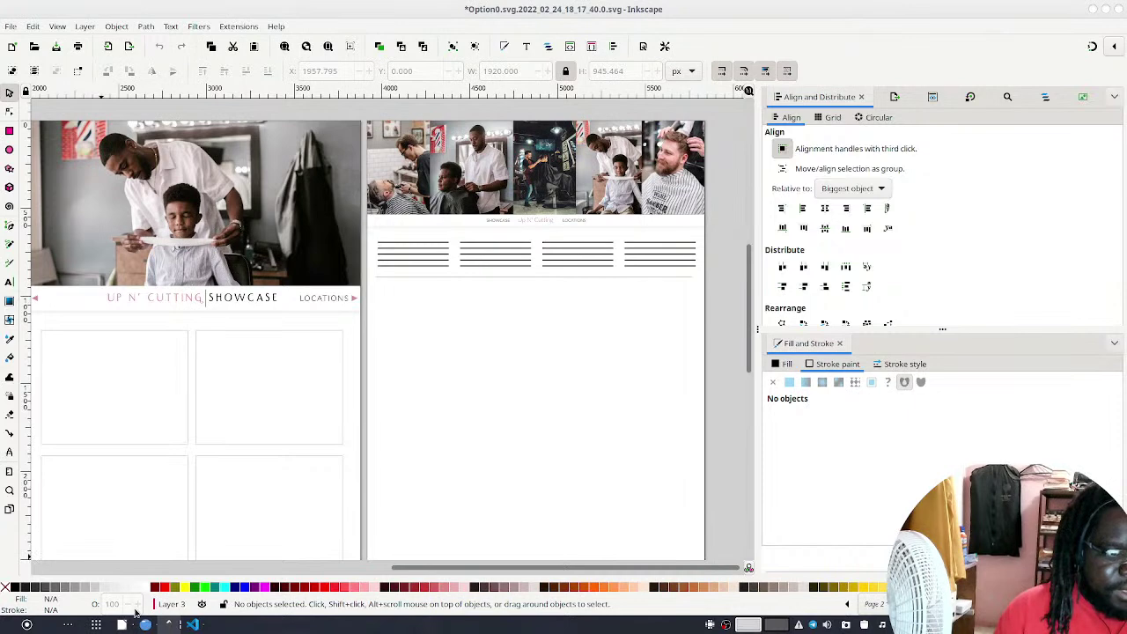
# Reread the features and pointers in Outline.md in Visual Studio Code, and return to the mockup in Inkscape
pyautogui.click(192, 624)
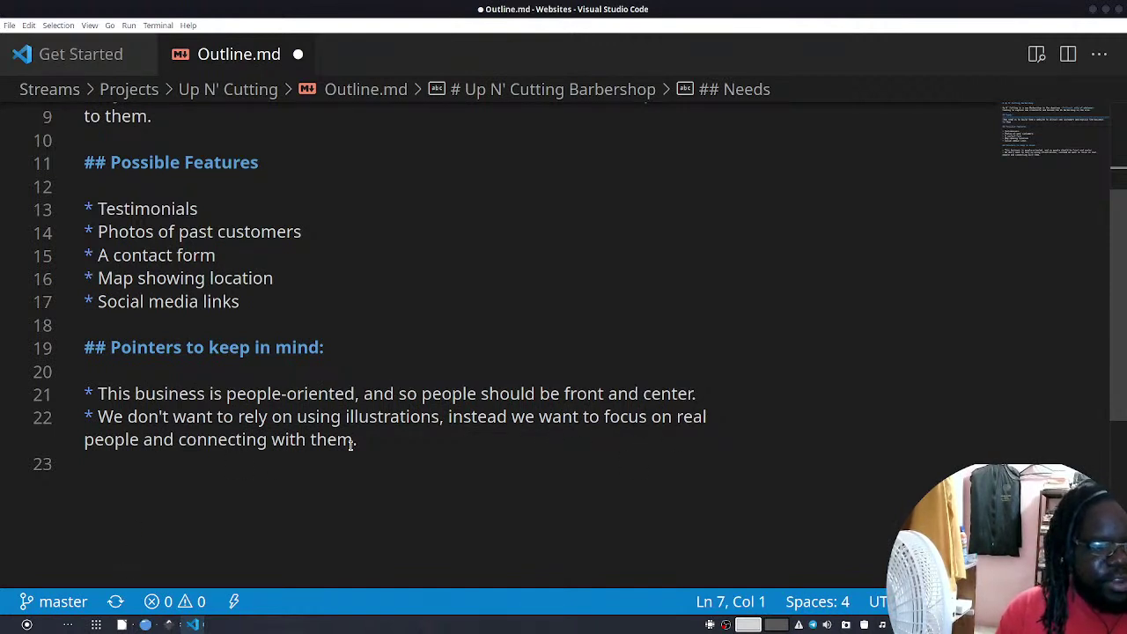
pyautogui.moveTo(168, 624)
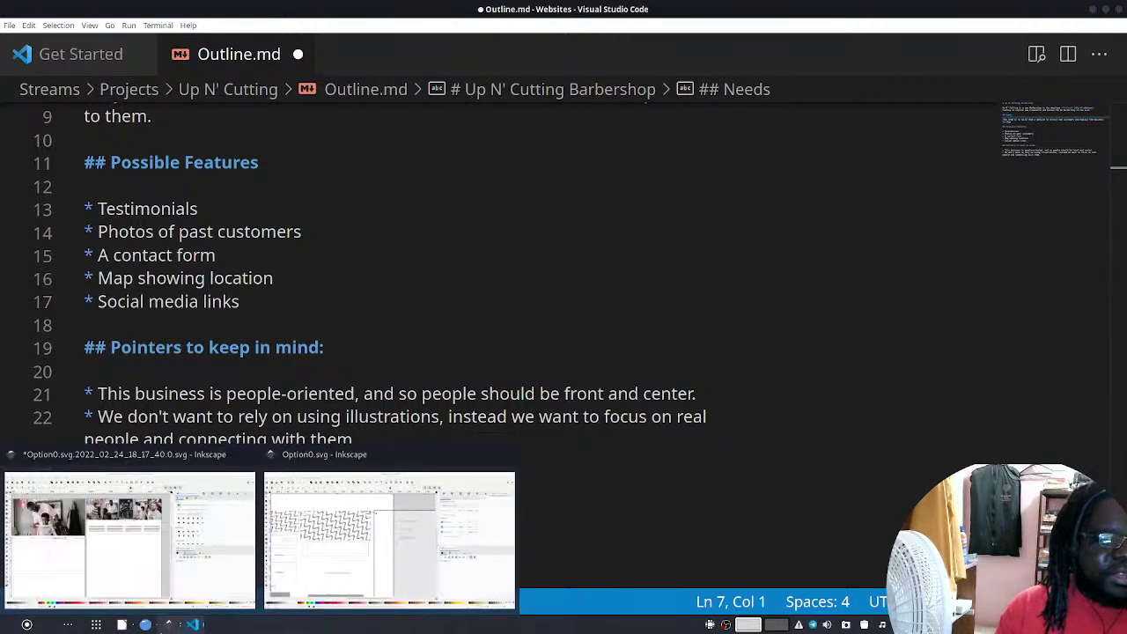
pyautogui.click(28, 537)
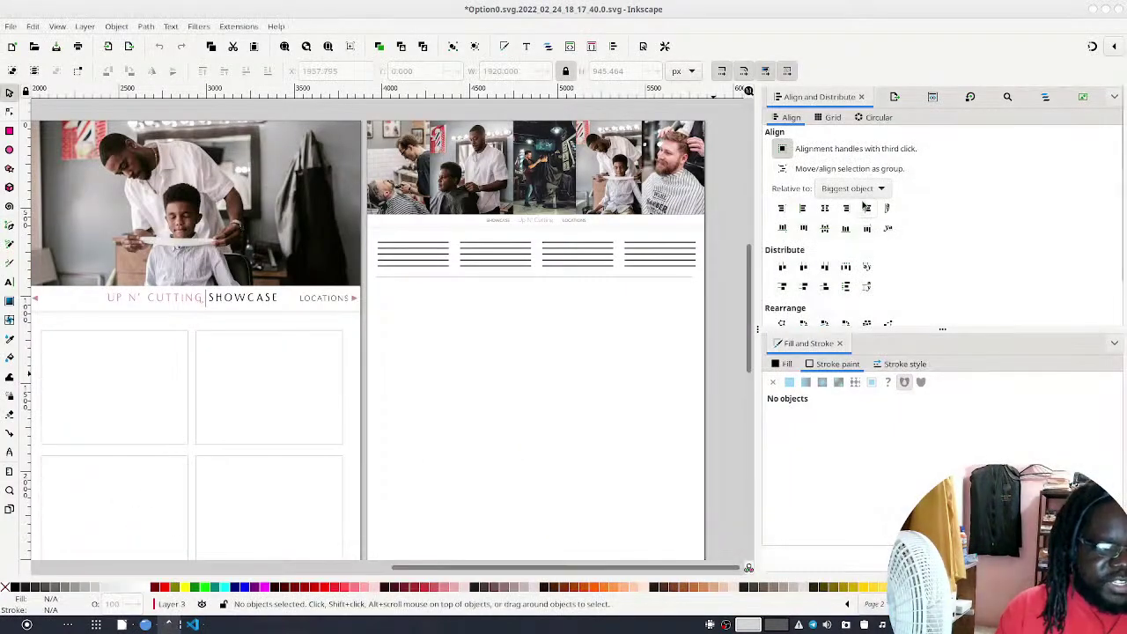
# Review the home page of the mockup from its photo header through the testimonials and location text to the footer
pyautogui.moveTo(247, 265); pyautogui.dragTo(552, 314)
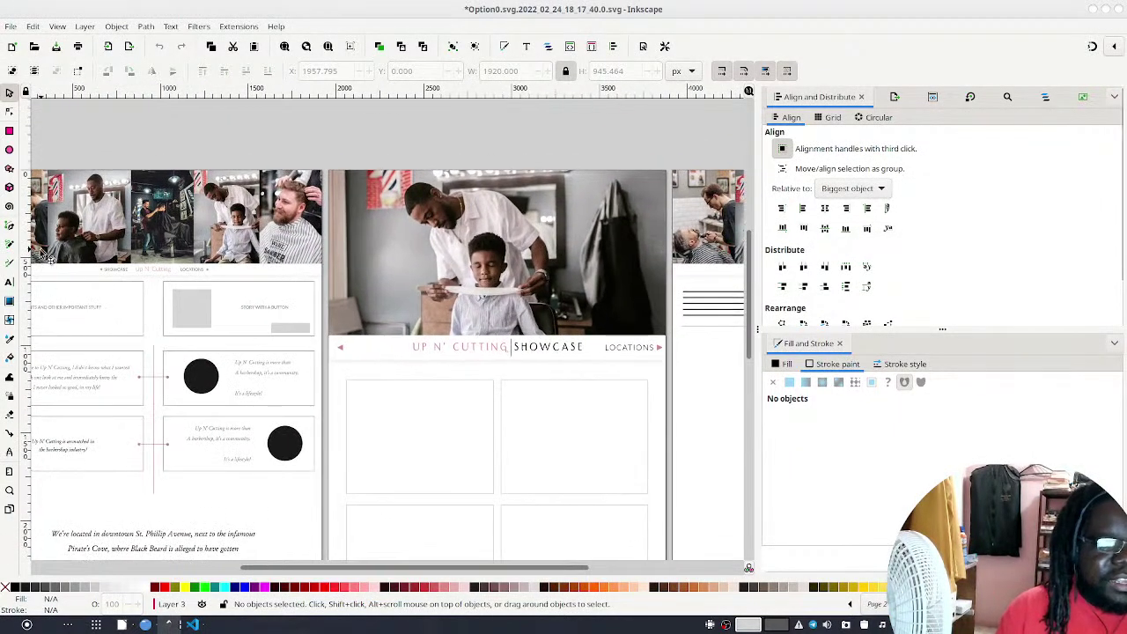
pyautogui.hscroll(-5, 552, 315)
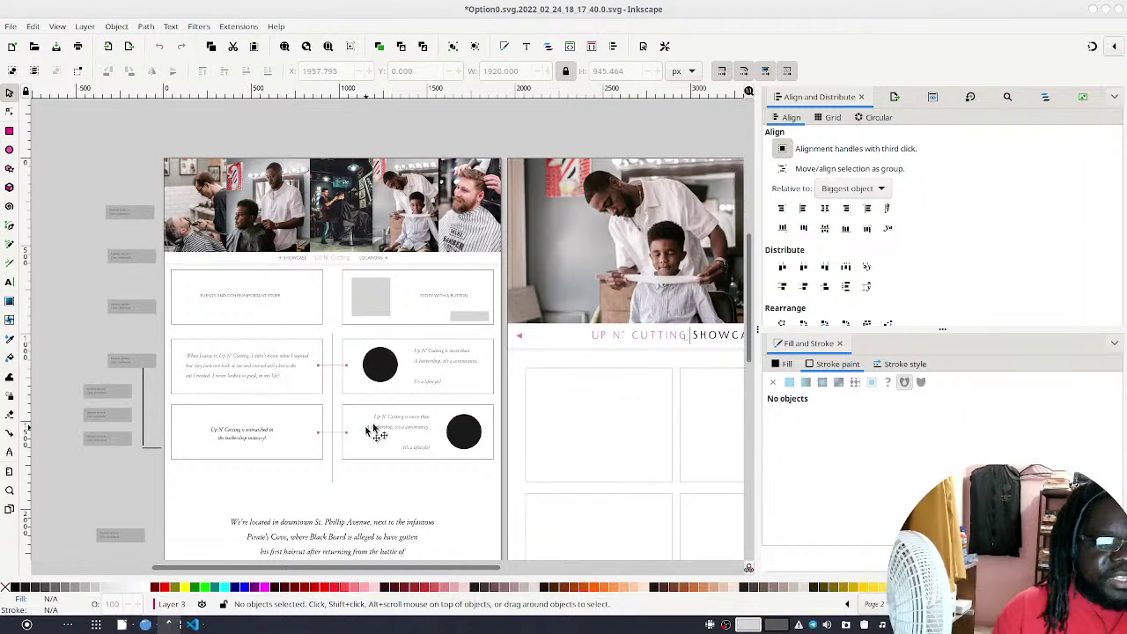
pyautogui.scroll(-2, 360, 485)
pyautogui.scroll(-5, 318, 388)
pyautogui.hscroll(-2, 317, 388)
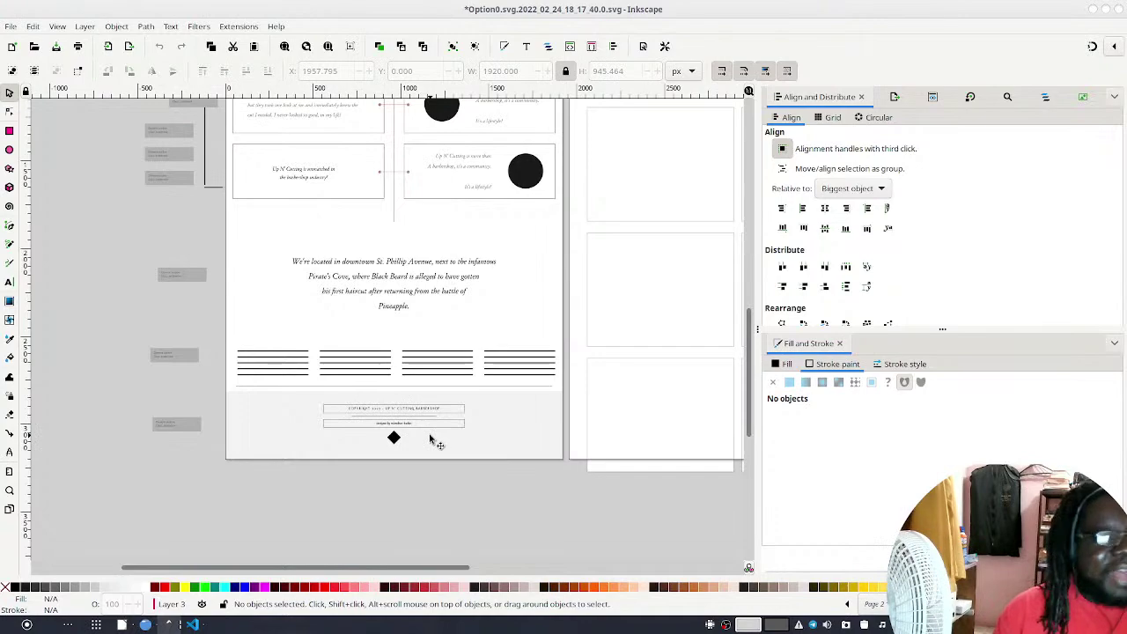
# Examine the showcase page's title bar and grid of empty frames, and compare them with the neighbouring locations page
pyautogui.scroll(5, 476, 317)
pyautogui.hscroll(6, 397, 494)
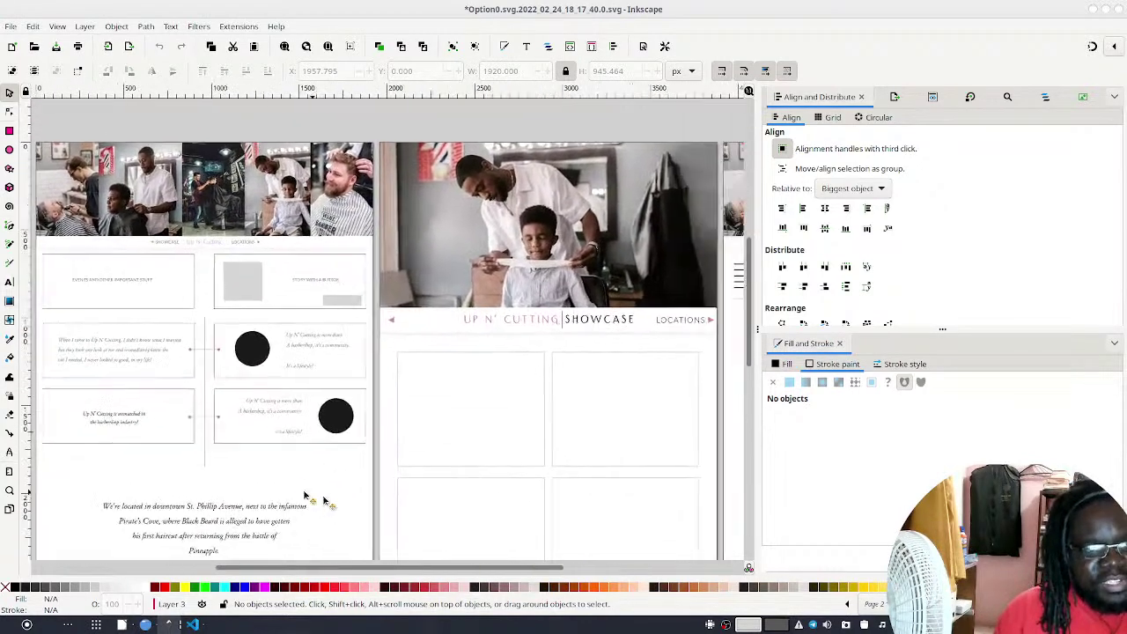
pyautogui.scroll(1, 440, 352)
pyautogui.hscroll(1, 440, 353)
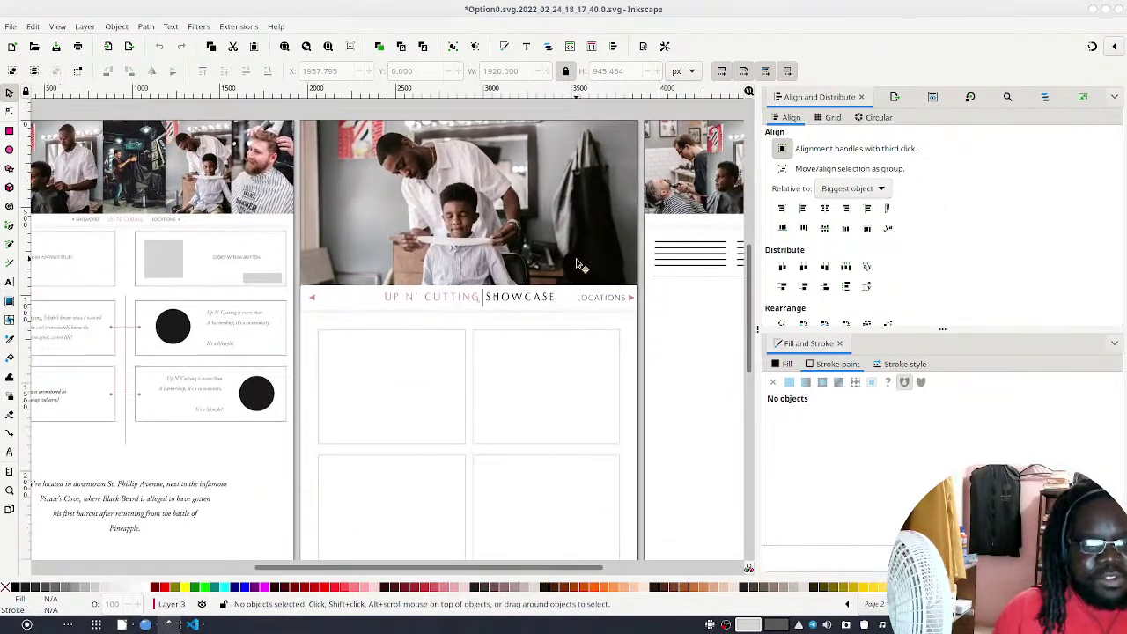
pyautogui.scroll(-1, 569, 248)
pyautogui.scroll(1, 571, 273)
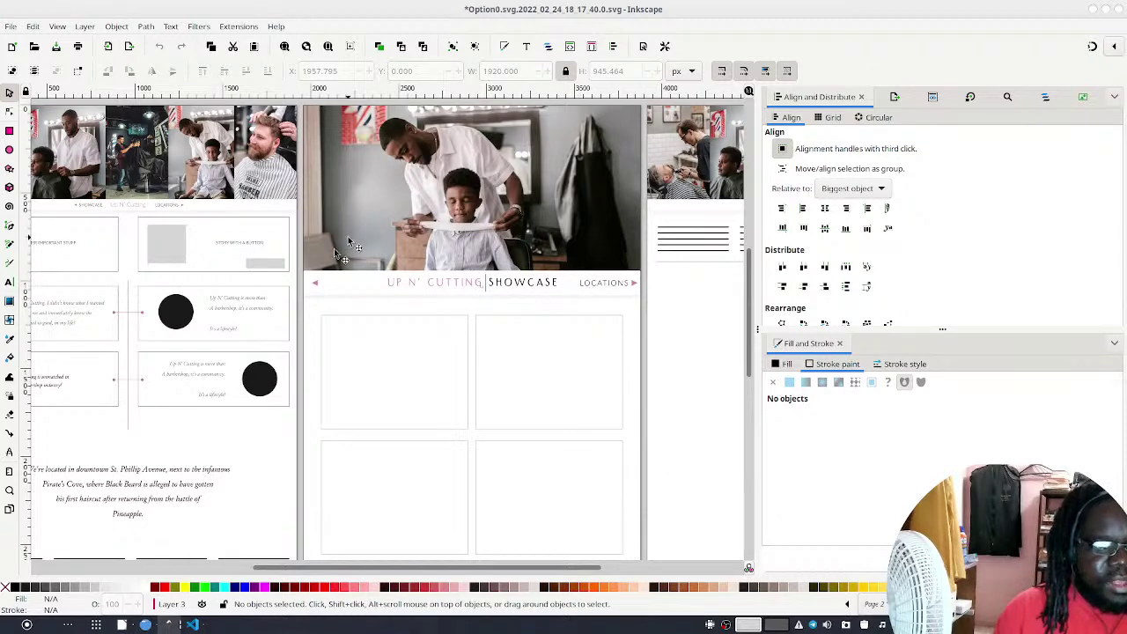
pyautogui.moveTo(529, 403); pyautogui.dragTo(469, 246)
pyautogui.scroll(-1, 470, 247)
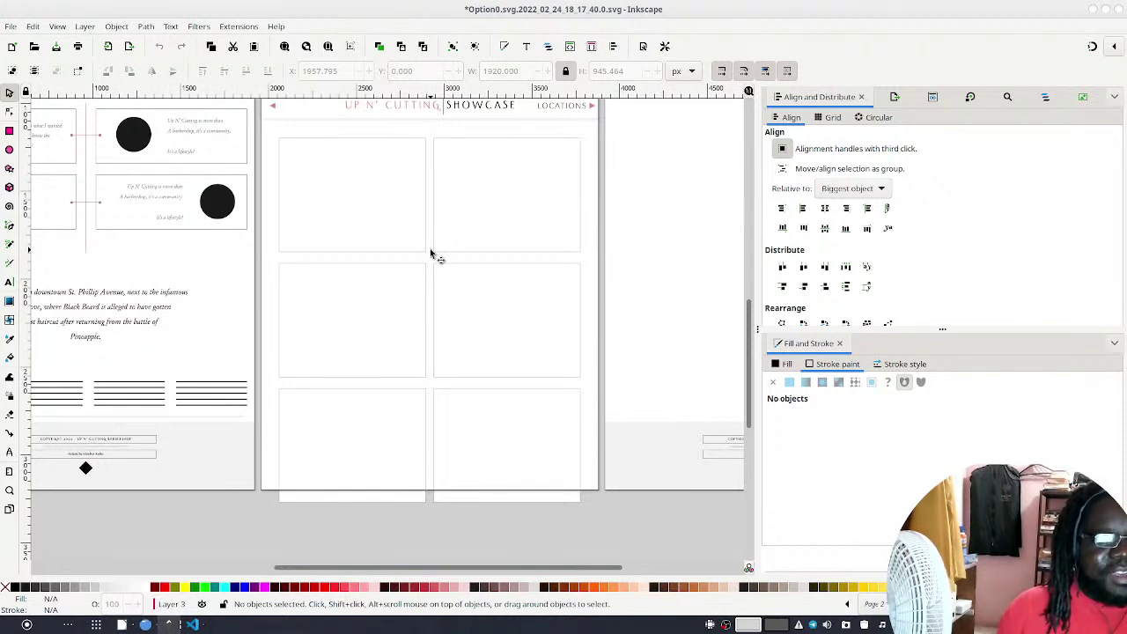
pyautogui.moveTo(629, 284); pyautogui.dragTo(430, 317)
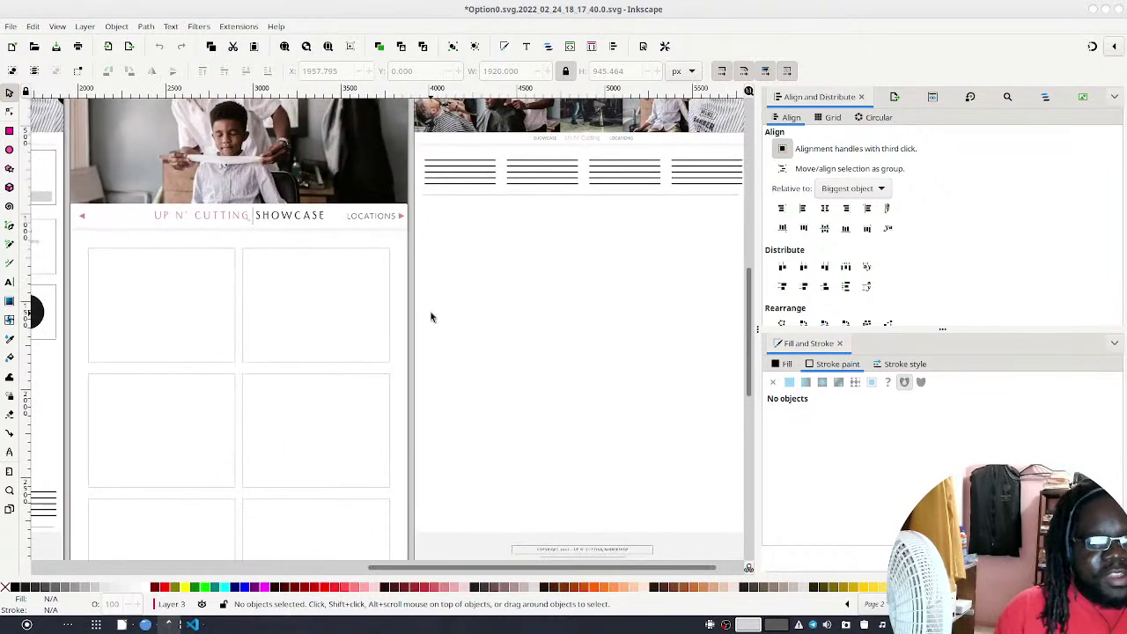
# Compare the locations page's header and text columns with the neighbouring showcase and home pages
pyautogui.scroll(4, 479, 302)
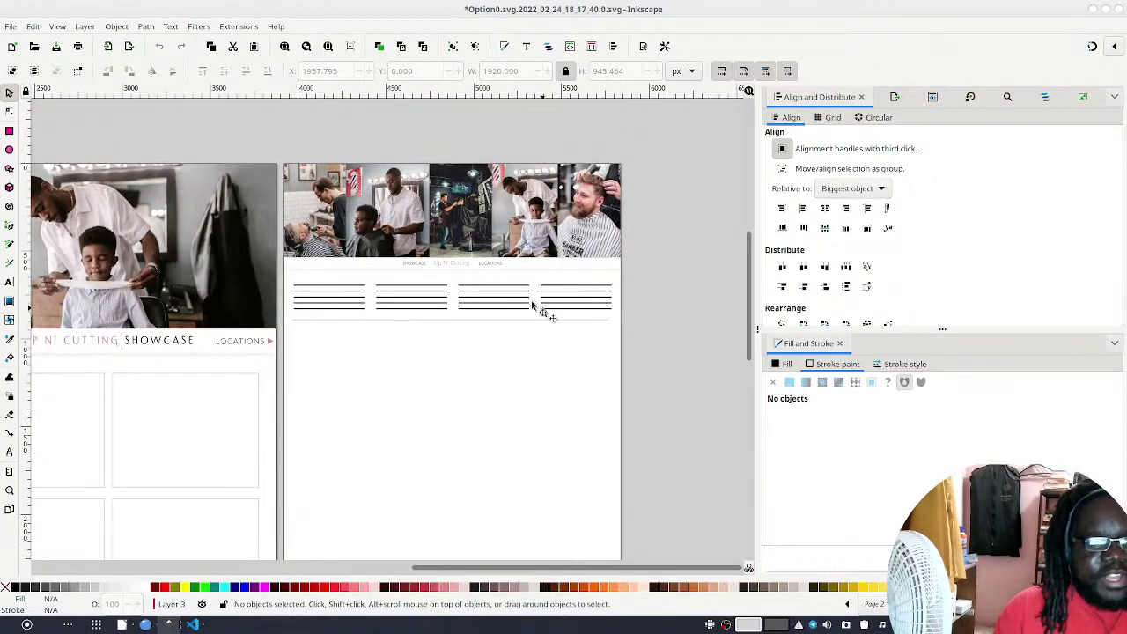
pyautogui.moveTo(529, 419); pyautogui.dragTo(566, 300)
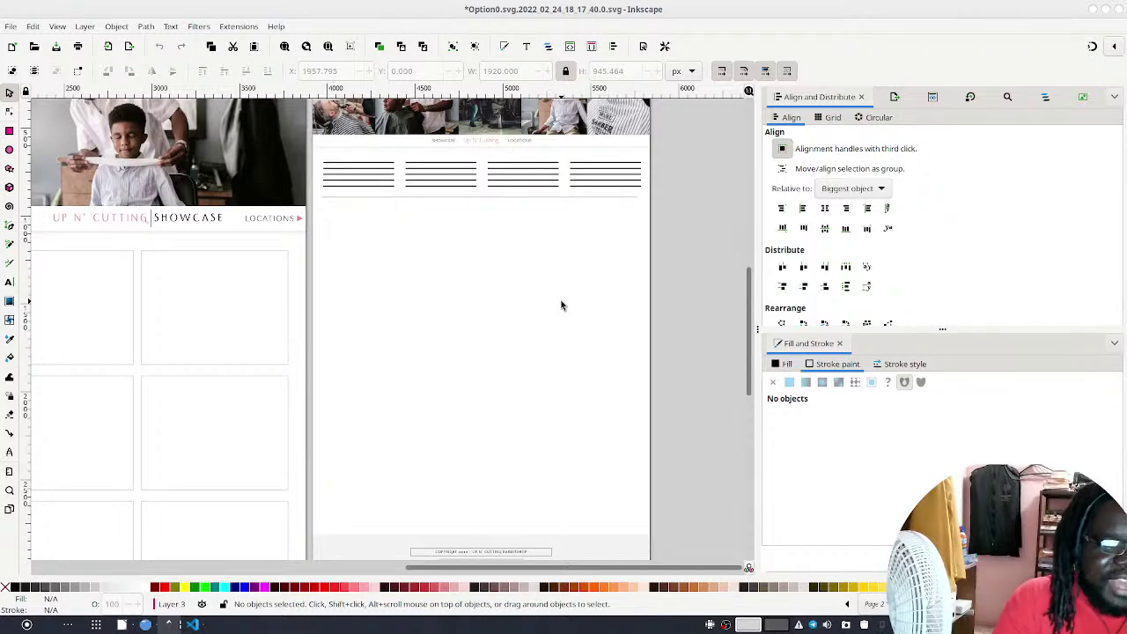
pyautogui.hscroll(-8, 557, 295)
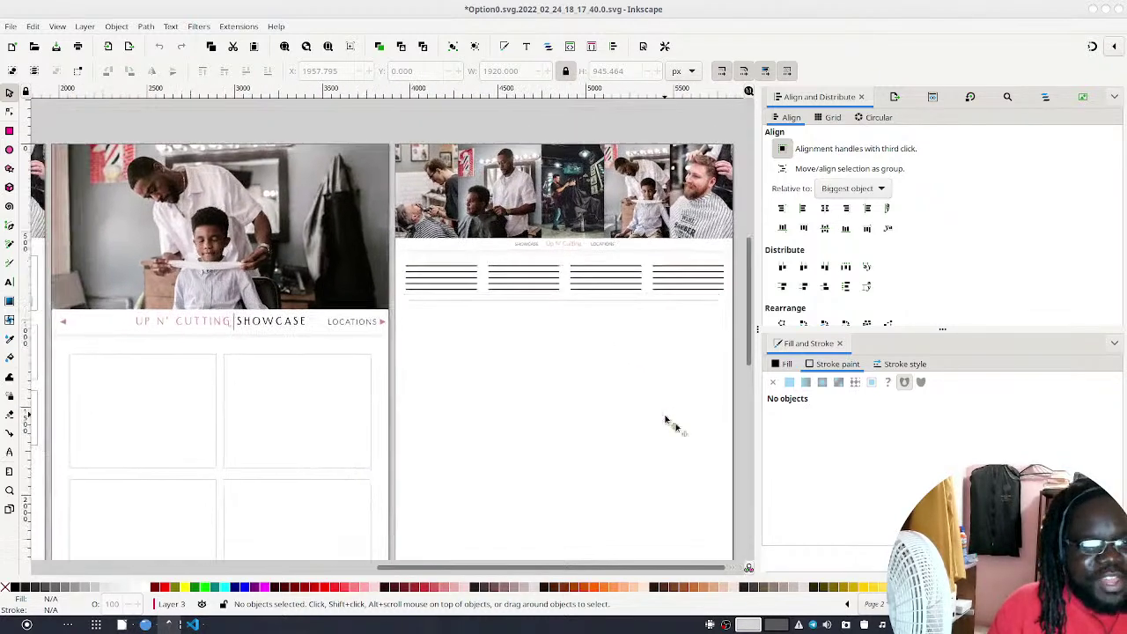
pyautogui.hscroll(-2, 527, 248)
pyautogui.scroll(1, 527, 249)
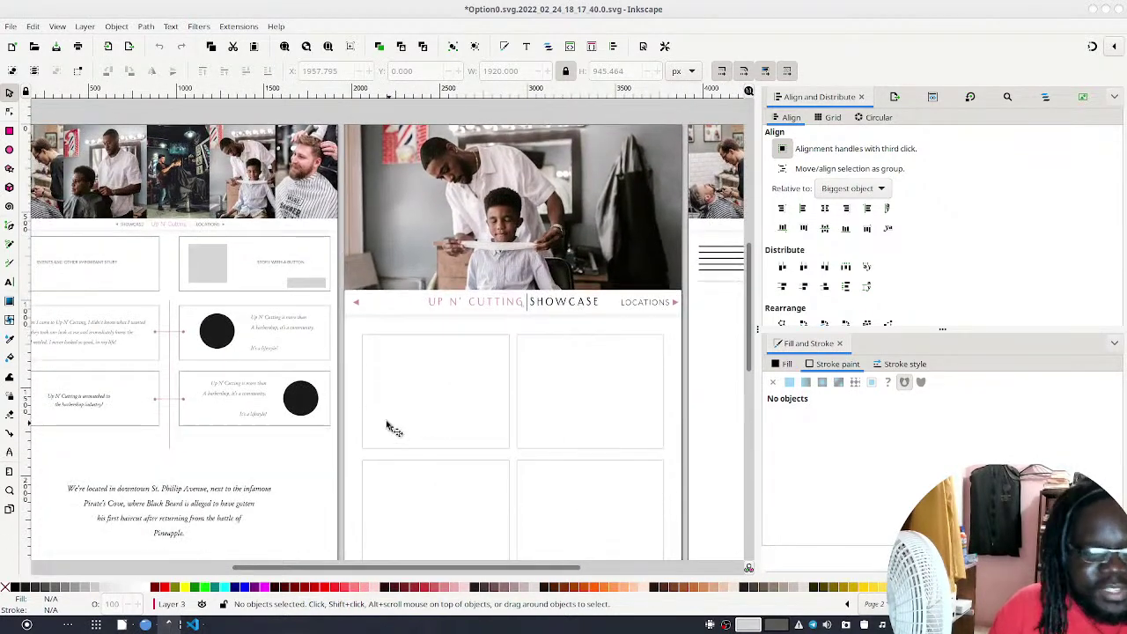
# Switch to Visual Studio Code and create a new empty file from the Get Started page
pyautogui.click(194, 624)
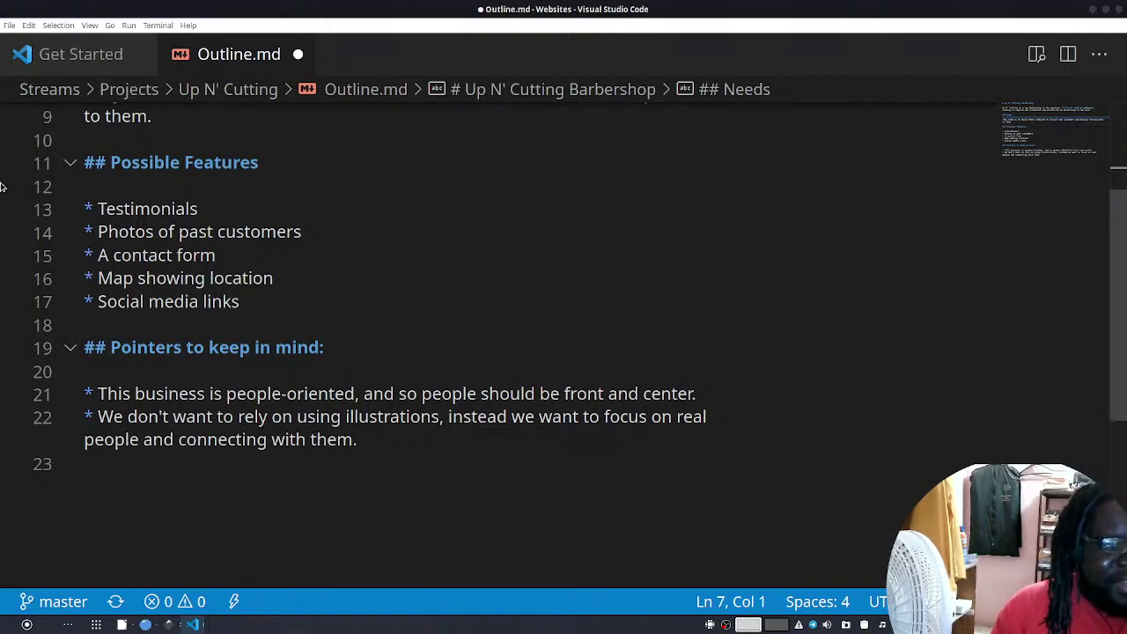
pyautogui.click(51, 56)
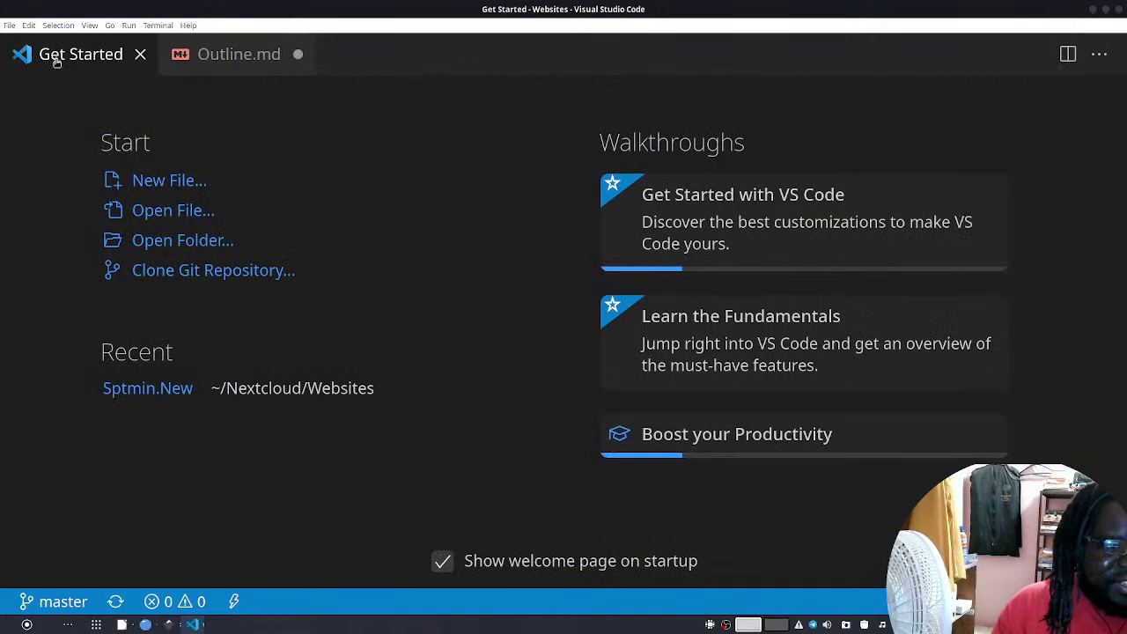
pyautogui.click(191, 182)
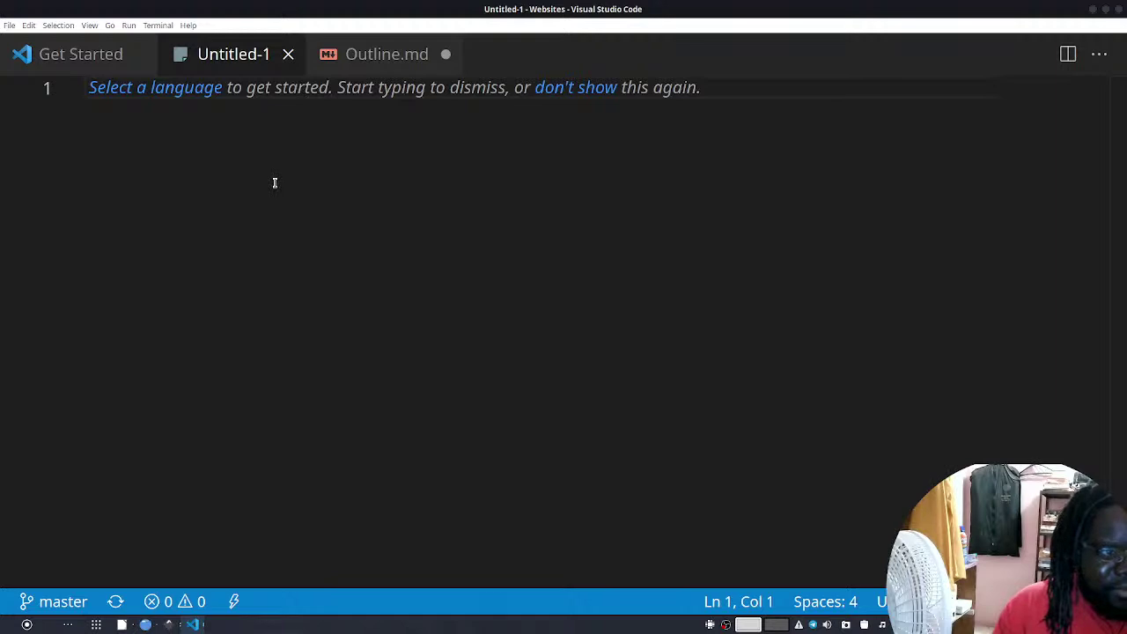
pyautogui.write('h')
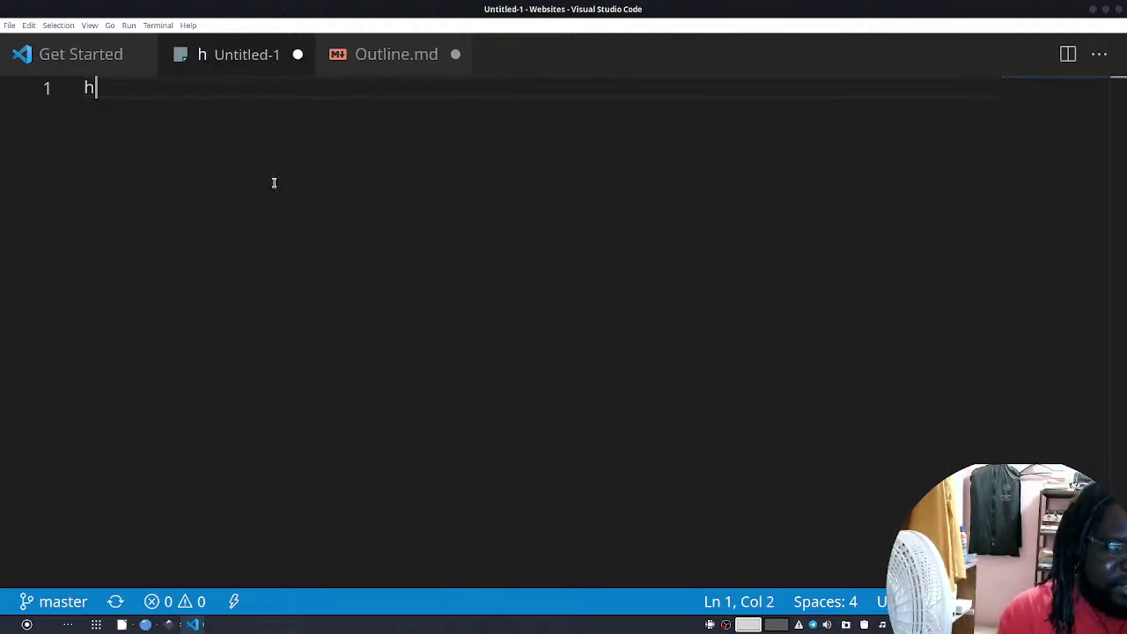
pyautogui.press('BackSpace')
pyautogui.write('!')
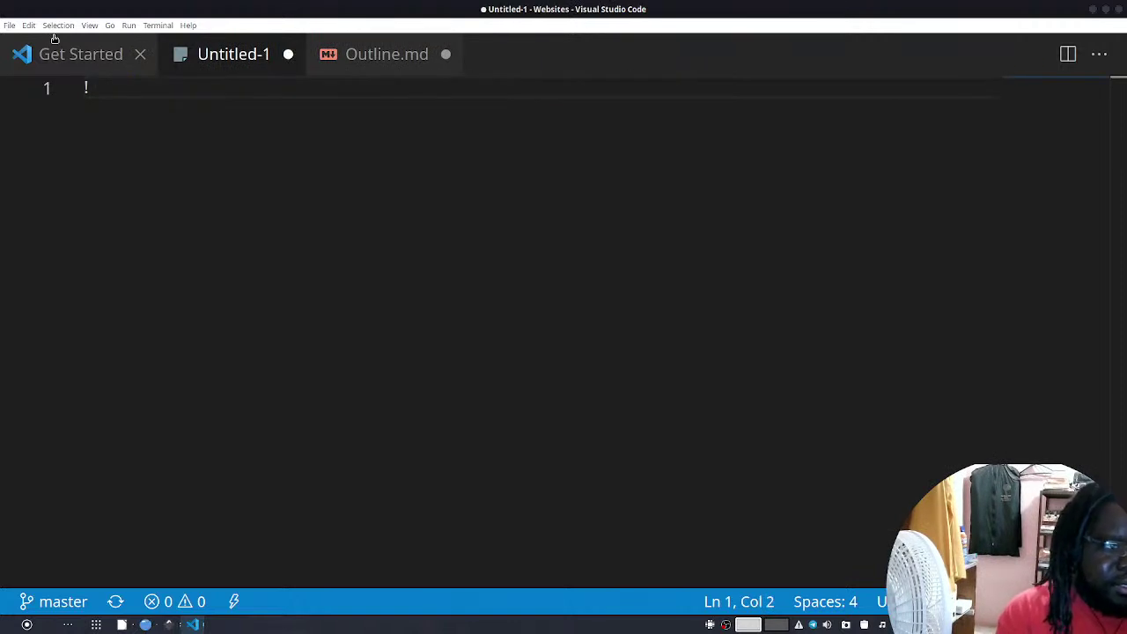
pyautogui.press('Tab')
pyautogui.press('BackSpace')
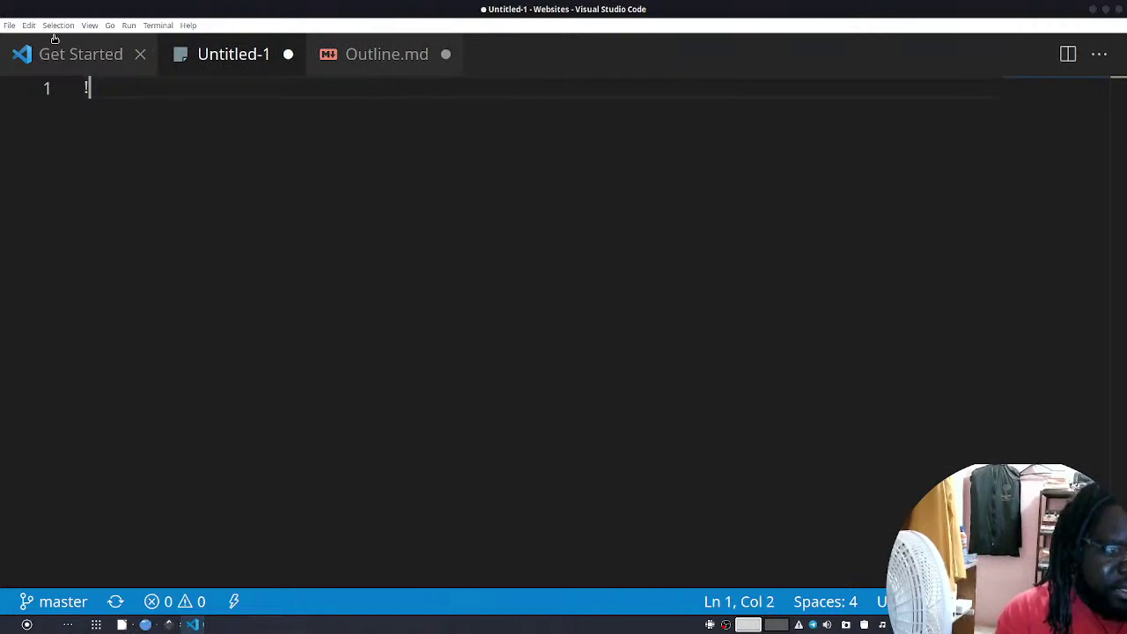
pyautogui.press('BackSpace')
pyautogui.hotkey('ctrl', 'f')
pyautogui.press('Escape')
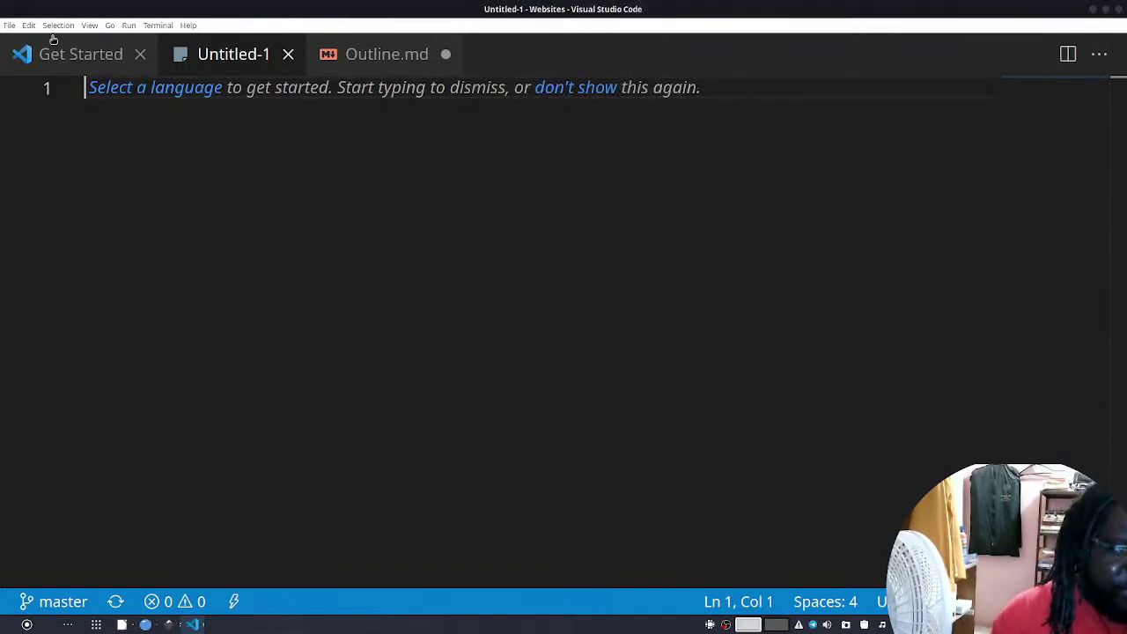
# Set the untitled file's language mode to HTML and begin saving it as a new file
pyautogui.click(208, 91)
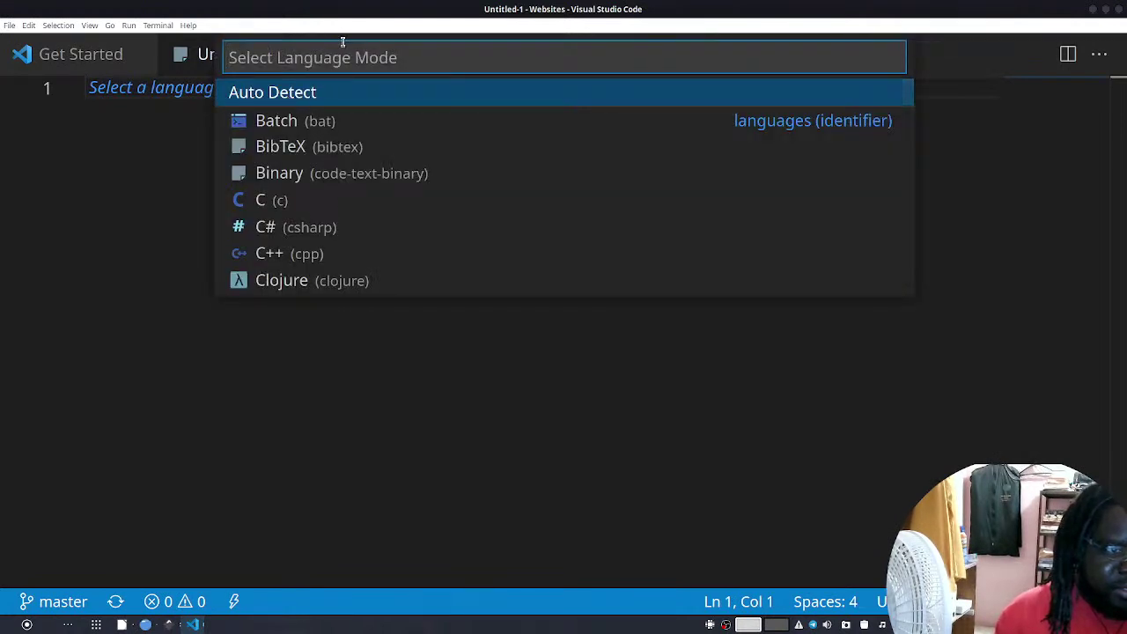
pyautogui.write('html')
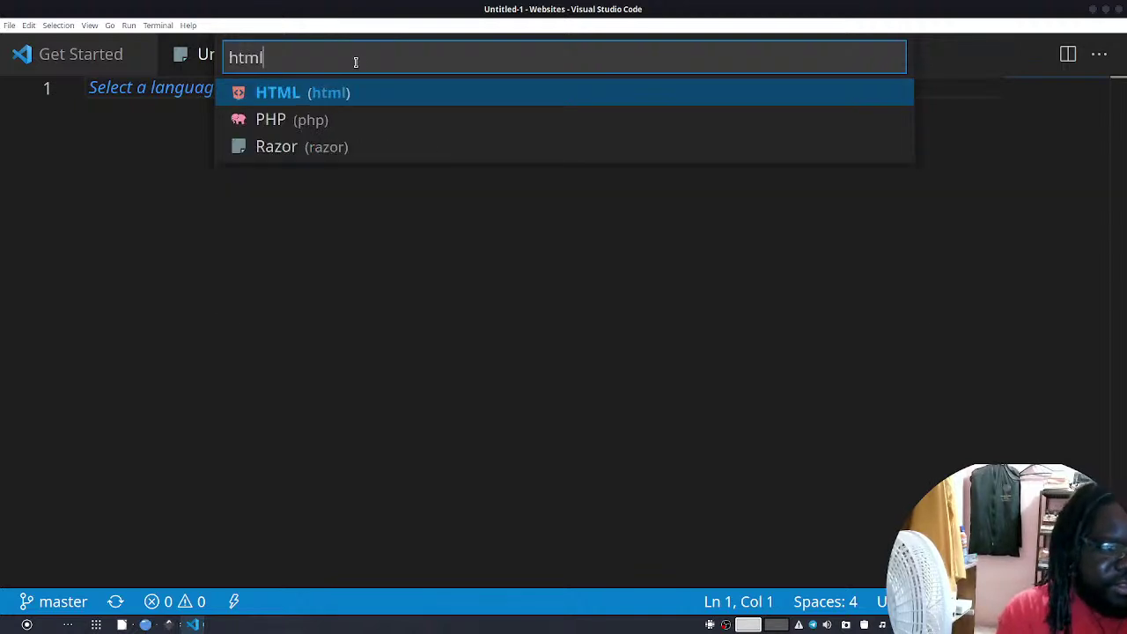
pyautogui.click(435, 90)
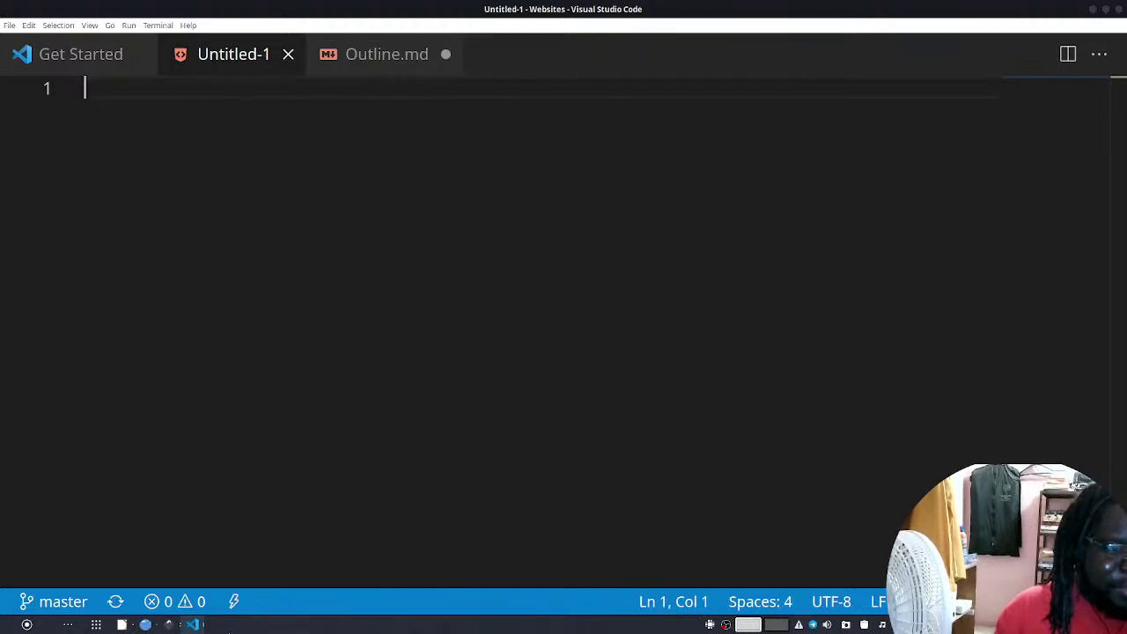
pyautogui.click(8, 26)
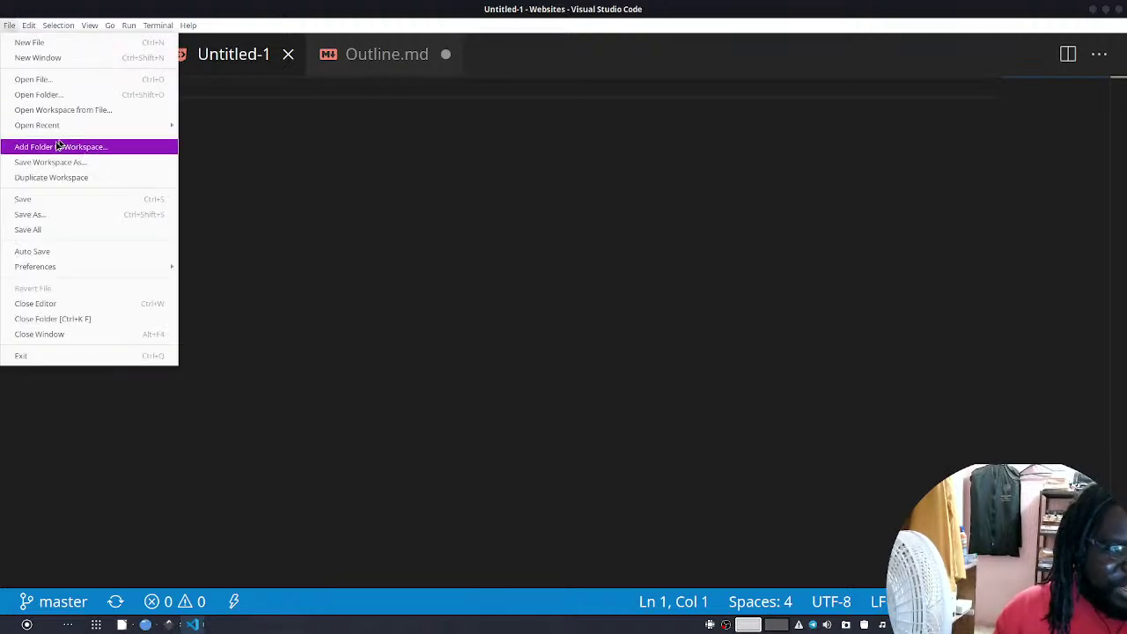
pyautogui.click(88, 214)
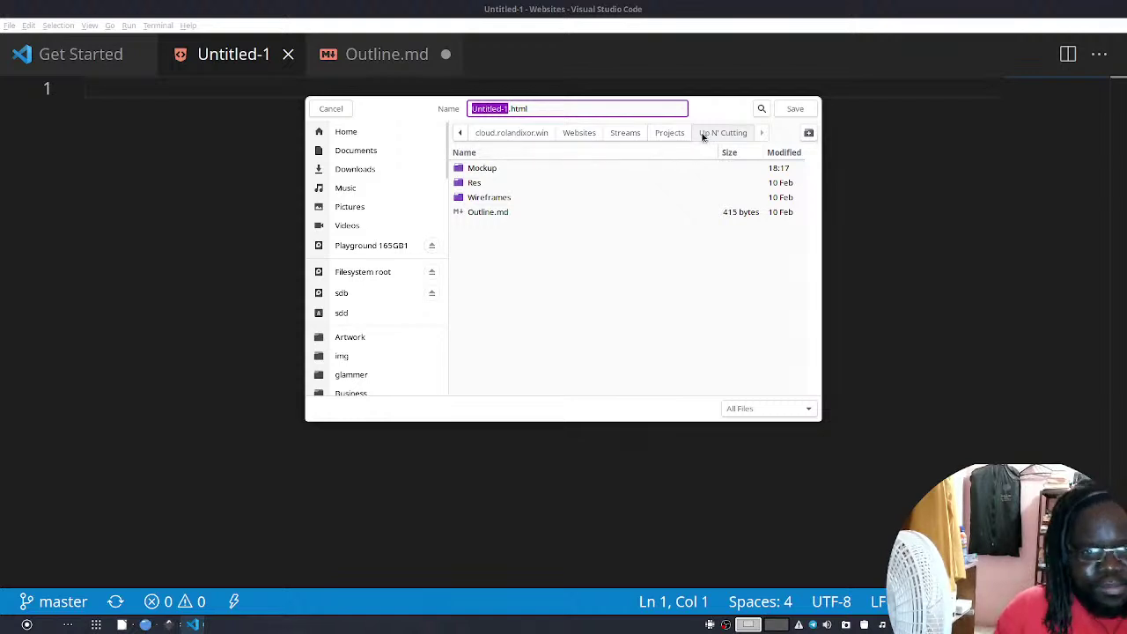
pyautogui.click(809, 132)
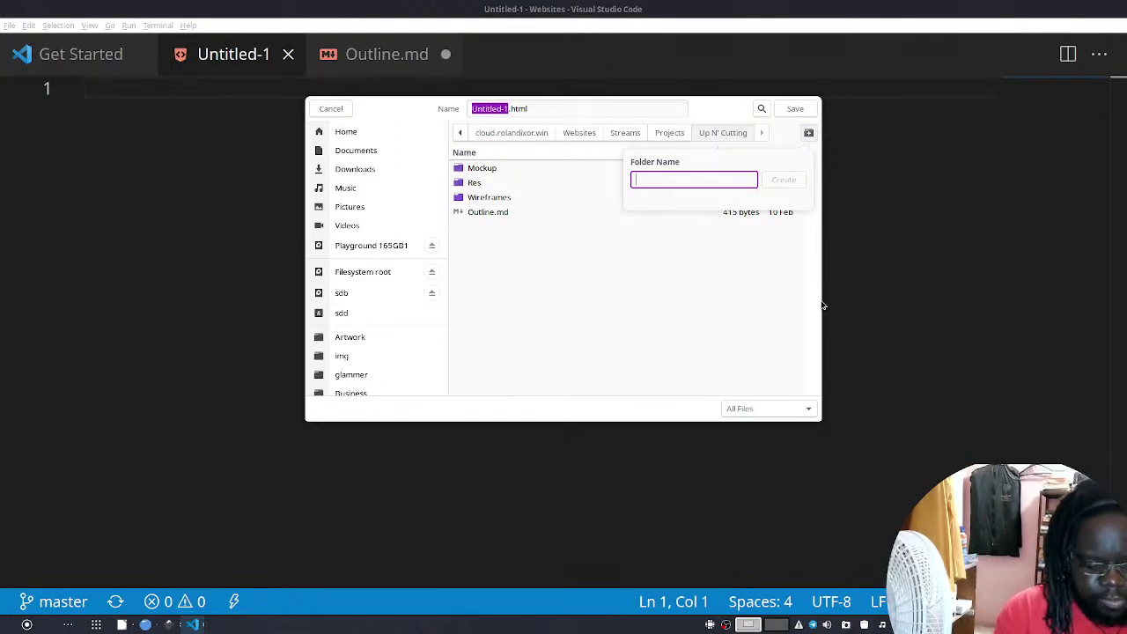
pyautogui.write('Res')
pyautogui.press('BackSpace')
pyautogui.press('BackSpace')
pyautogui.press('BackSpace')
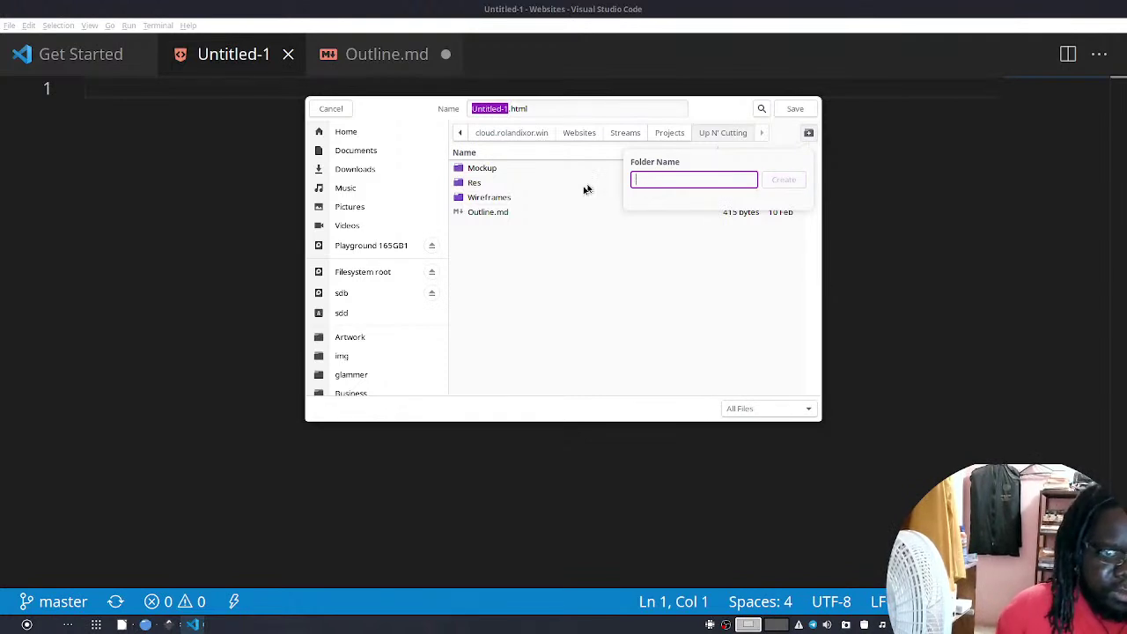
# Create a folder named Iteration0 inside the project's Mockup folder as the save location
pyautogui.click(592, 173)
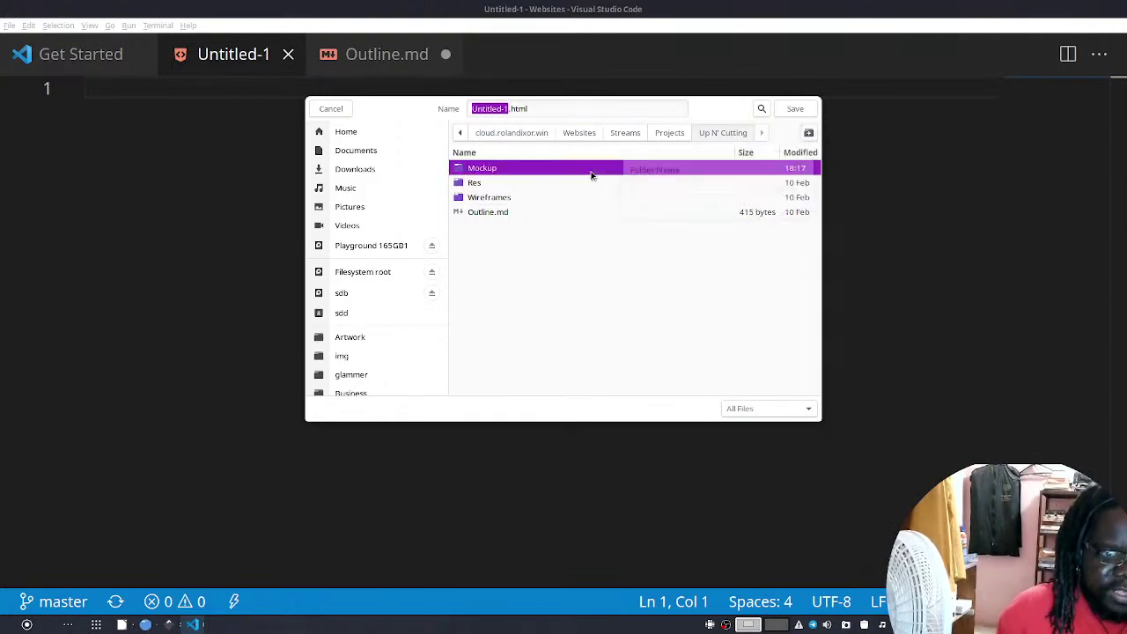
pyautogui.click(808, 133)
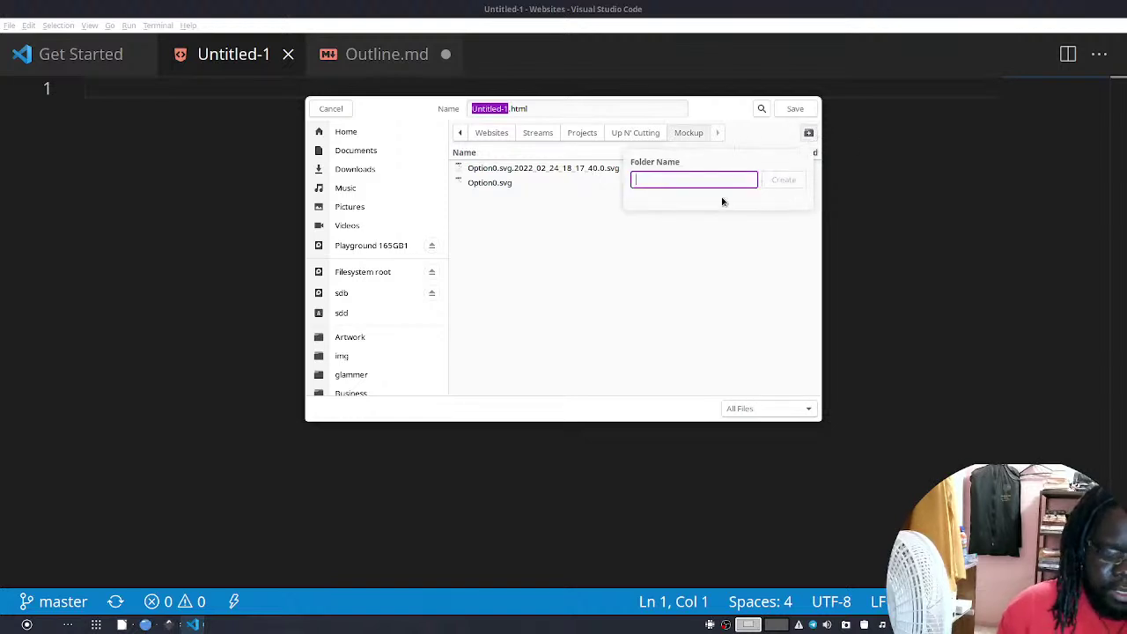
pyautogui.write('I')
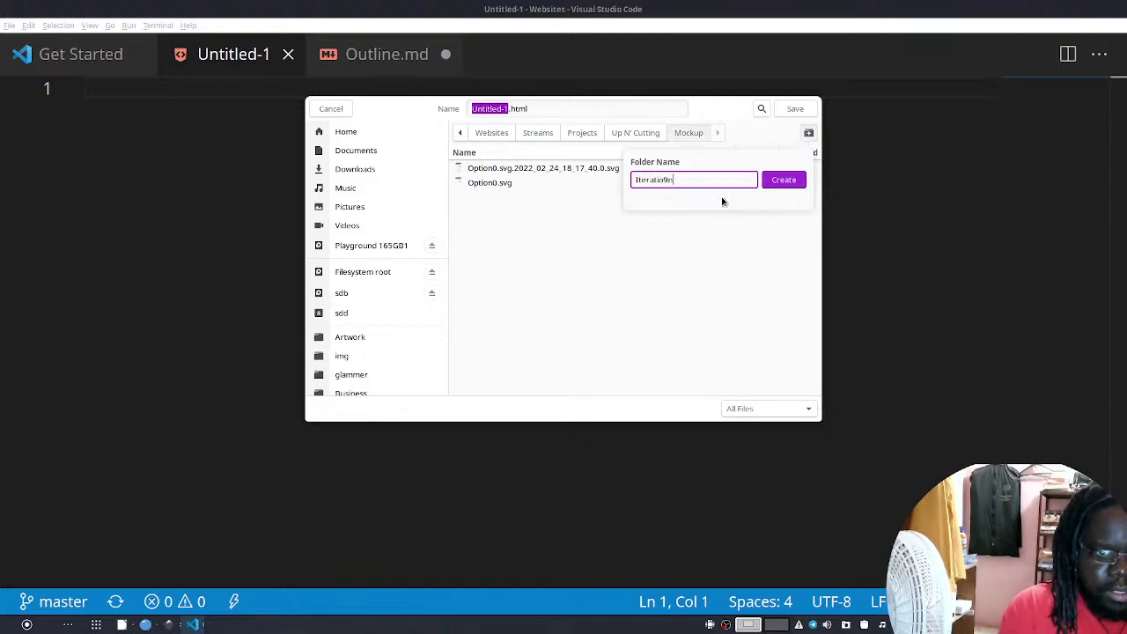
pyautogui.write('teration0')
pyautogui.press('Return')
# Name the file index.html and save it in the Iteration0 folder
pyautogui.click(579, 108)
pyautogui.tripleClick(580, 109)
pyautogui.write('index')
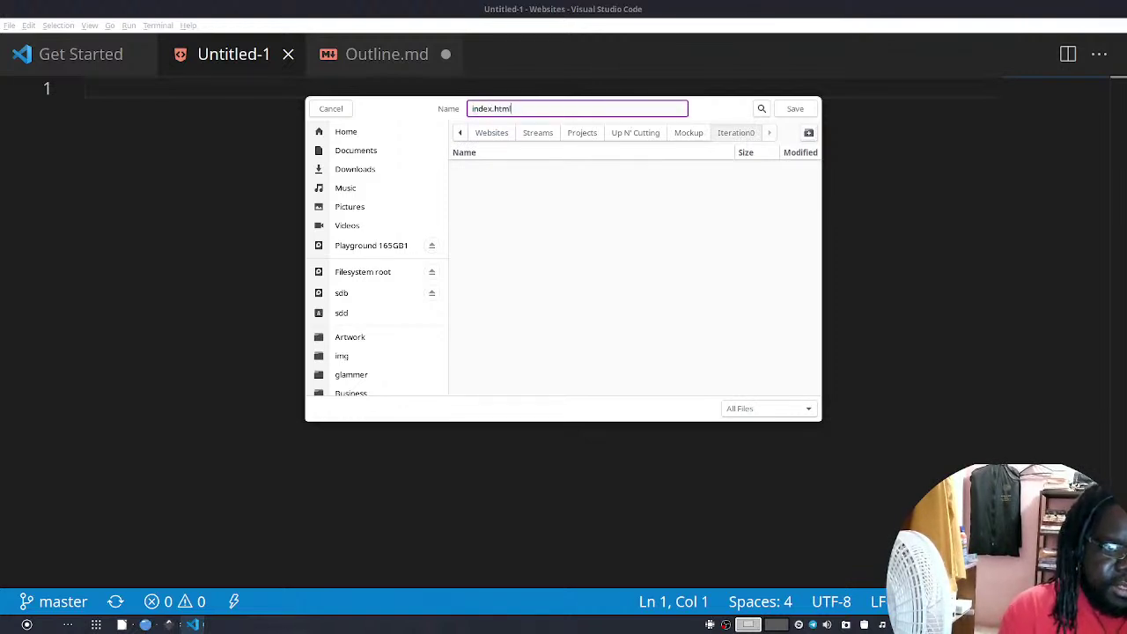
pyautogui.click(796, 109)
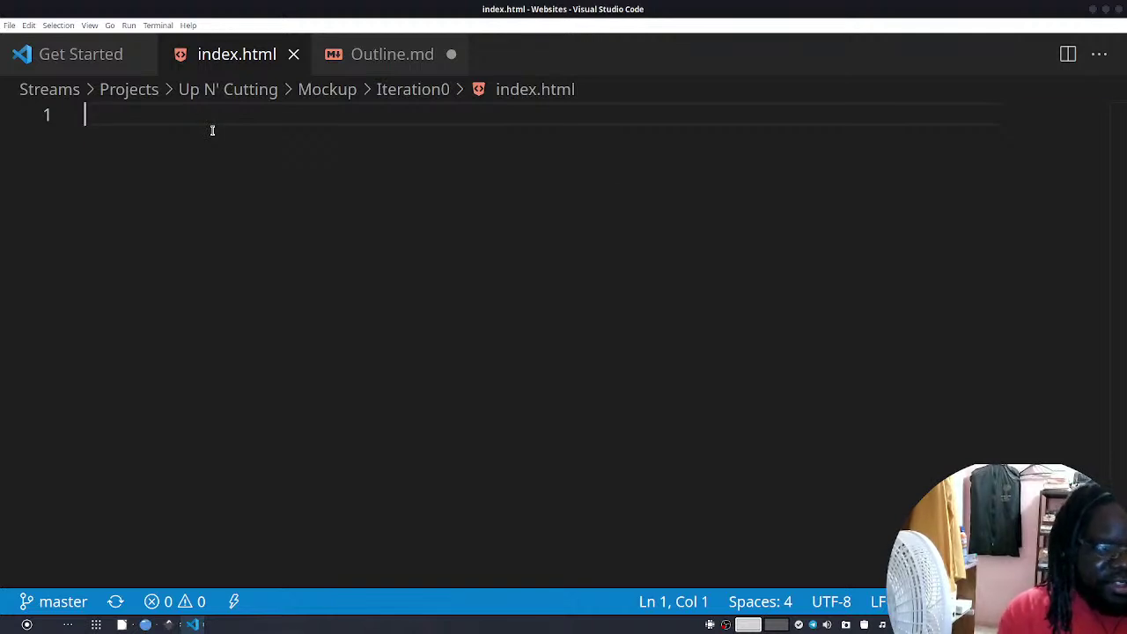
# Expand the HTML boilerplate in index.html and set the page title to "Up N' Cutting Barbershop"
pyautogui.write('!')
pyautogui.press('Tab')
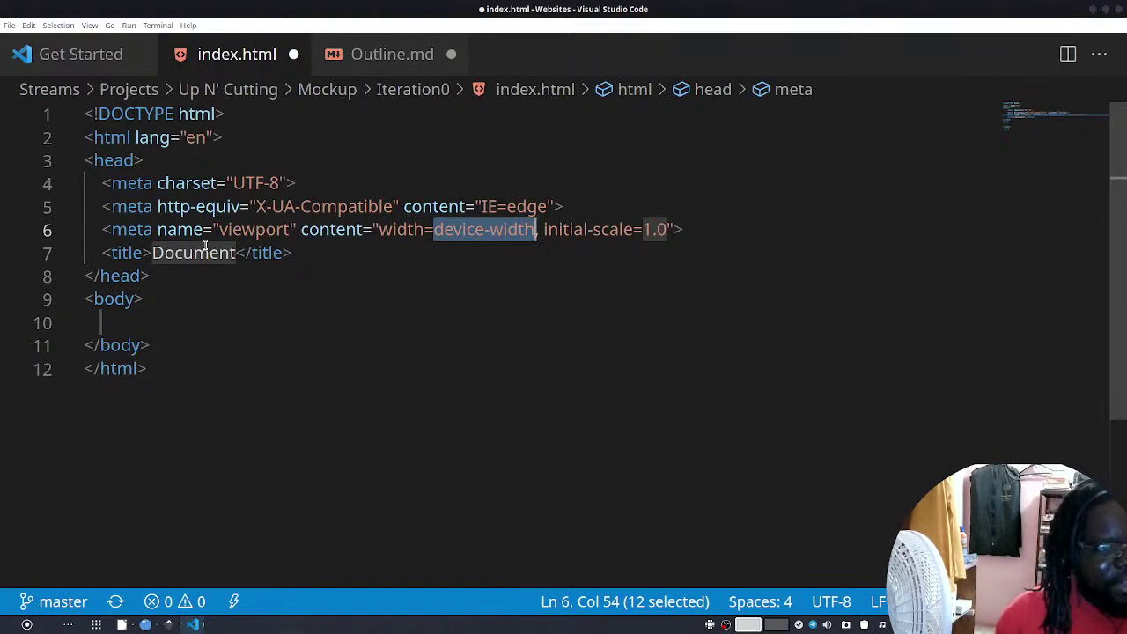
pyautogui.click(236, 253)
pyautogui.hotkey('shift', 'Left')
pyautogui.hotkey('shift', 'Left')
pyautogui.hotkey('shift', 'Left')
pyautogui.hotkey('shift', 'Left')
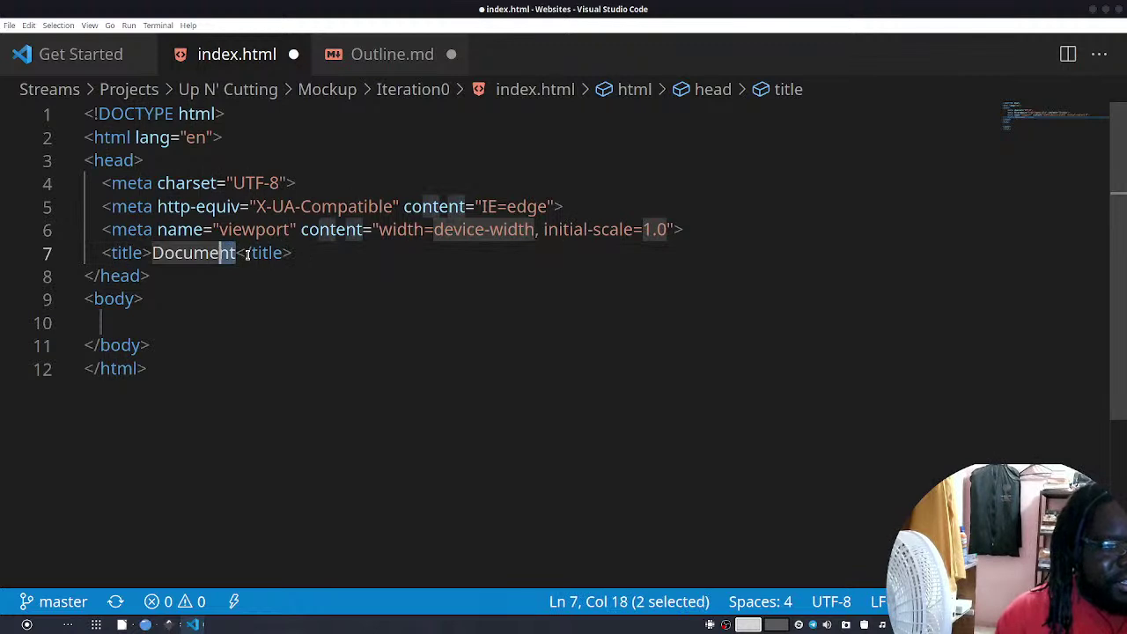
pyautogui.hotkey('shift', 'Left')
pyautogui.hotkey('shift', 'Left')
pyautogui.hotkey('shift', 'Left')
pyautogui.hotkey('shift', 'Left')
pyautogui.write("Up N' C")
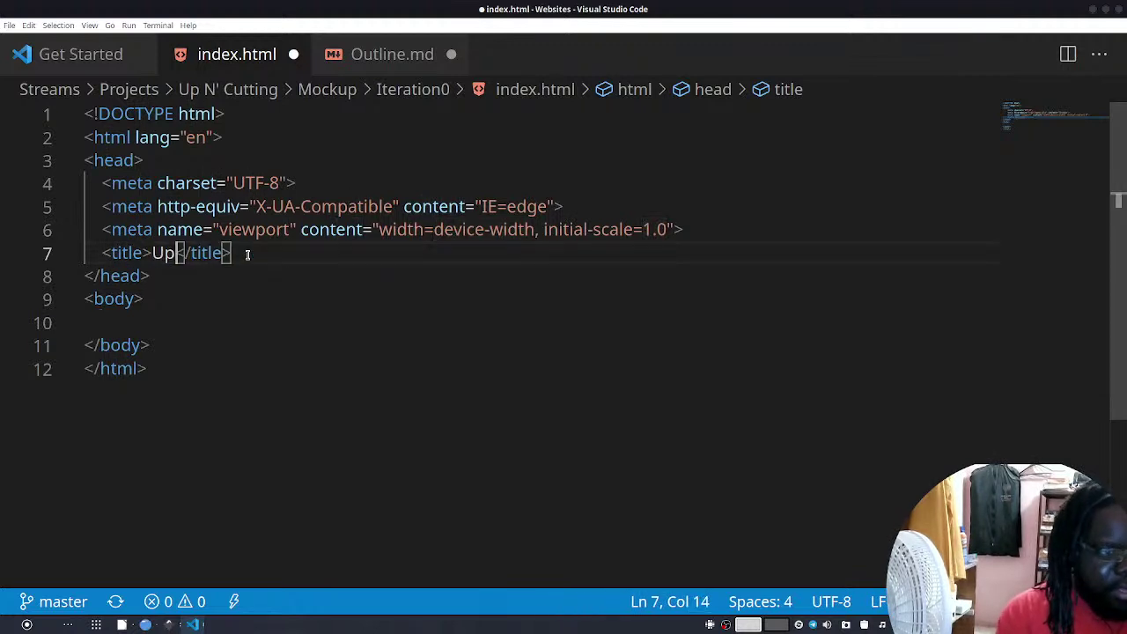
pyautogui.write('utting Bar')
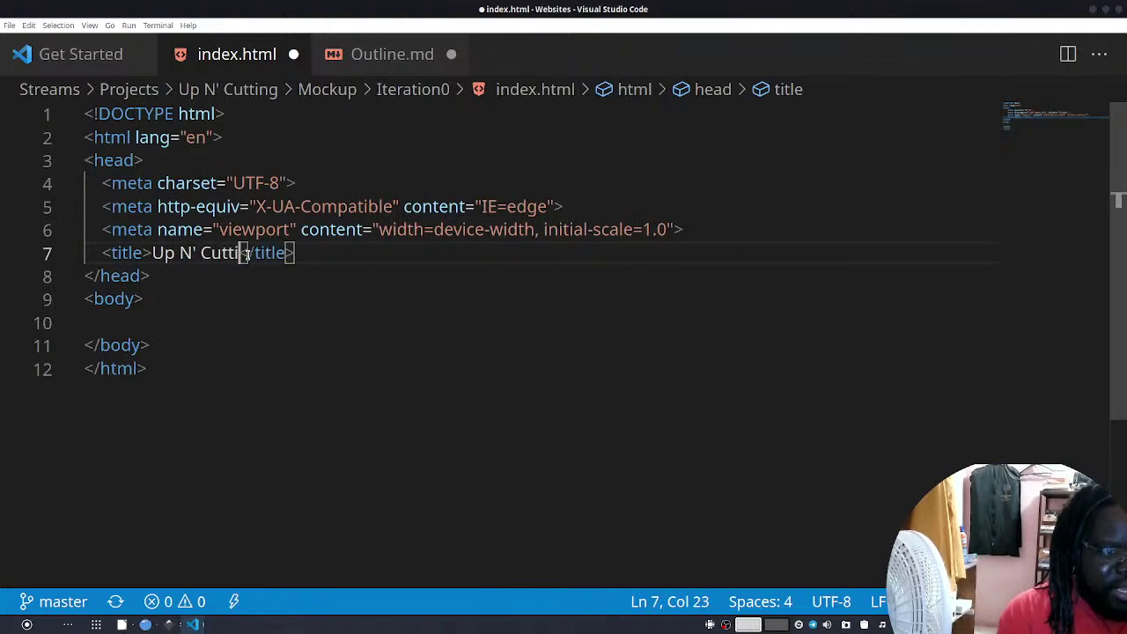
pyautogui.write('bershop')
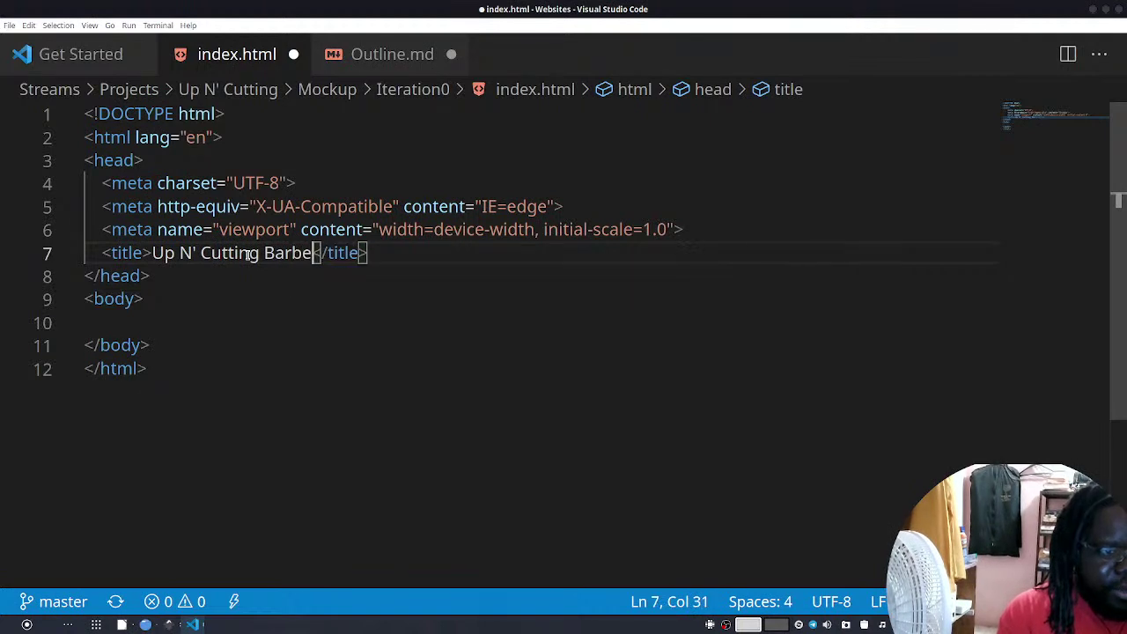
# Add a header element with an empty line inside it to the body, and save index.html
pyautogui.press('Down')
pyautogui.press('Down')
pyautogui.press('Down')
pyautogui.press('Down')
pyautogui.press('Up')
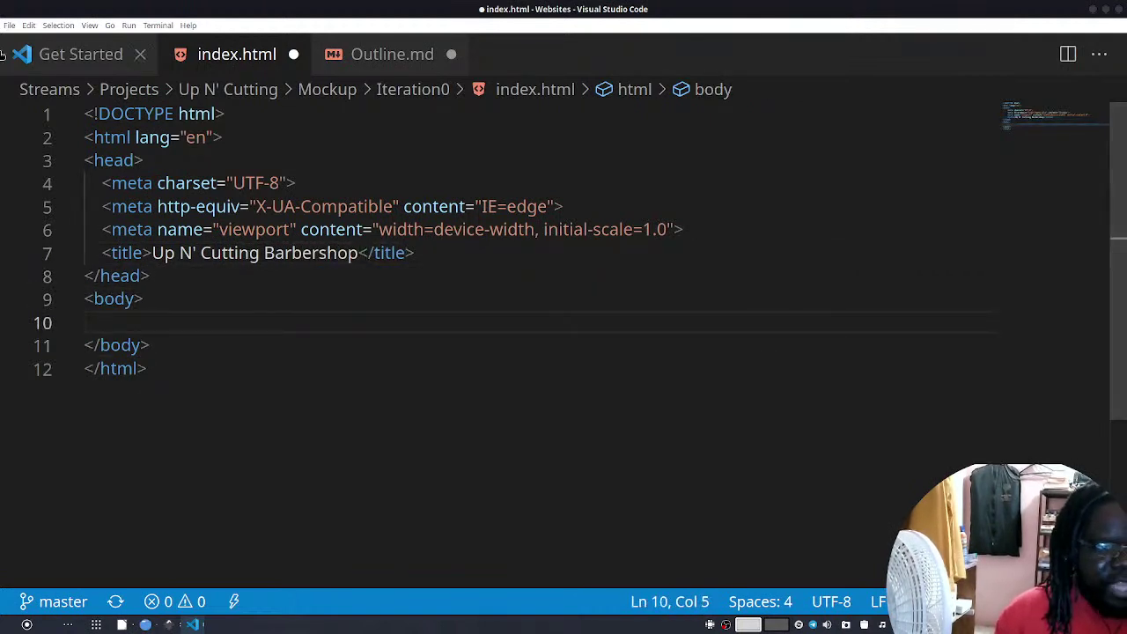
pyautogui.hotkey('alt', 'Tab')
pyautogui.hotkey('alt', 'Tab')
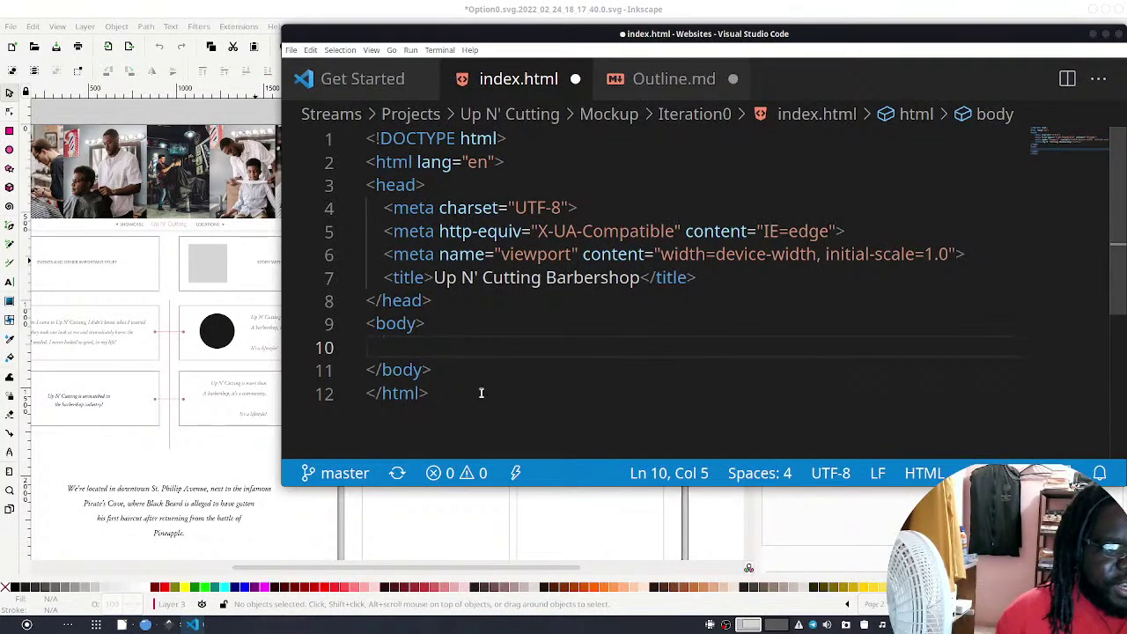
pyautogui.write('header')
pyautogui.press('Tab')
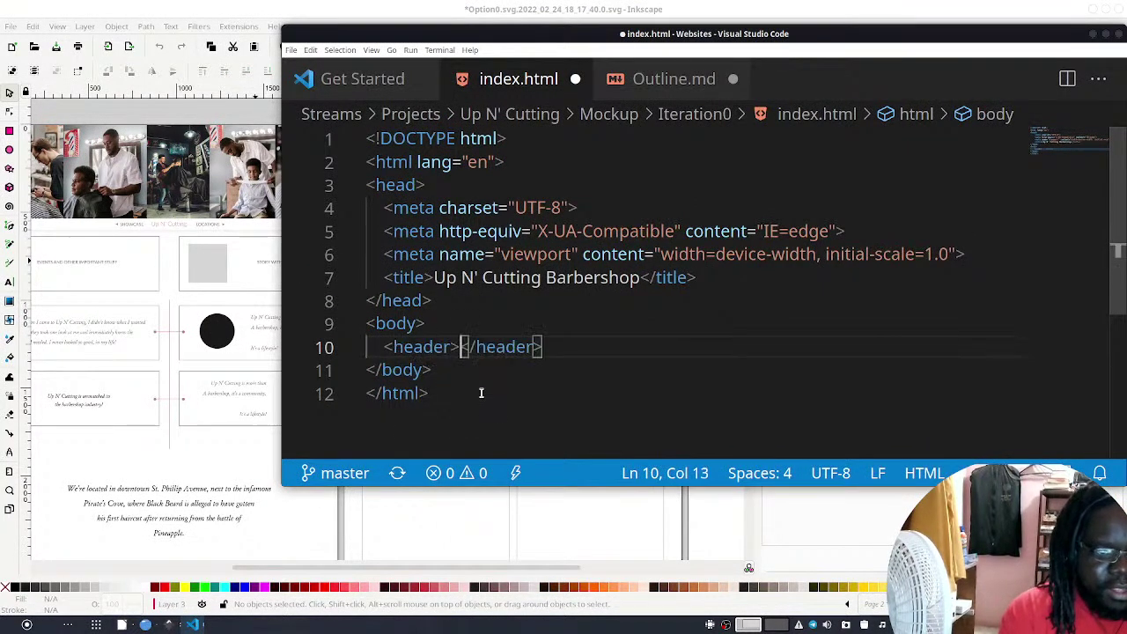
pyautogui.press('Return')
pyautogui.hotkey('ctrl', 's')
# Insert a blank line directly below the opening body tag, above the header element
pyautogui.press('Down')
pyautogui.press('Down')
pyautogui.scroll(-1, 481, 393)
pyautogui.press('Up')
pyautogui.press('Up')
pyautogui.press('Up')
pyautogui.press('Up')
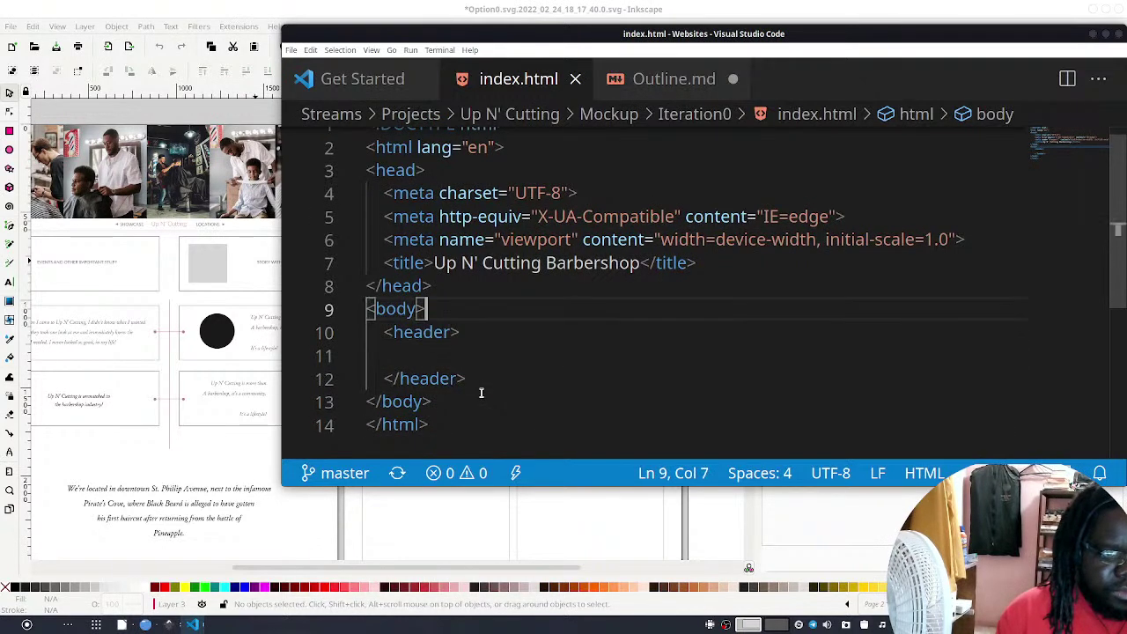
pyautogui.press('Return')
pyautogui.write('header')
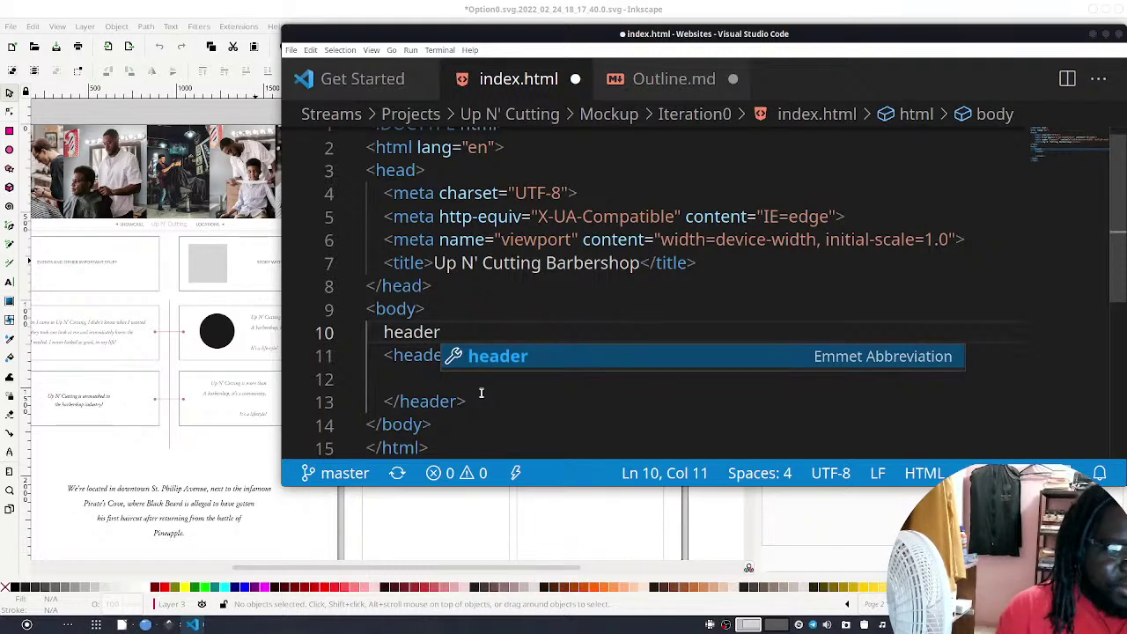
pyautogui.hotkey('shift', 'Home')
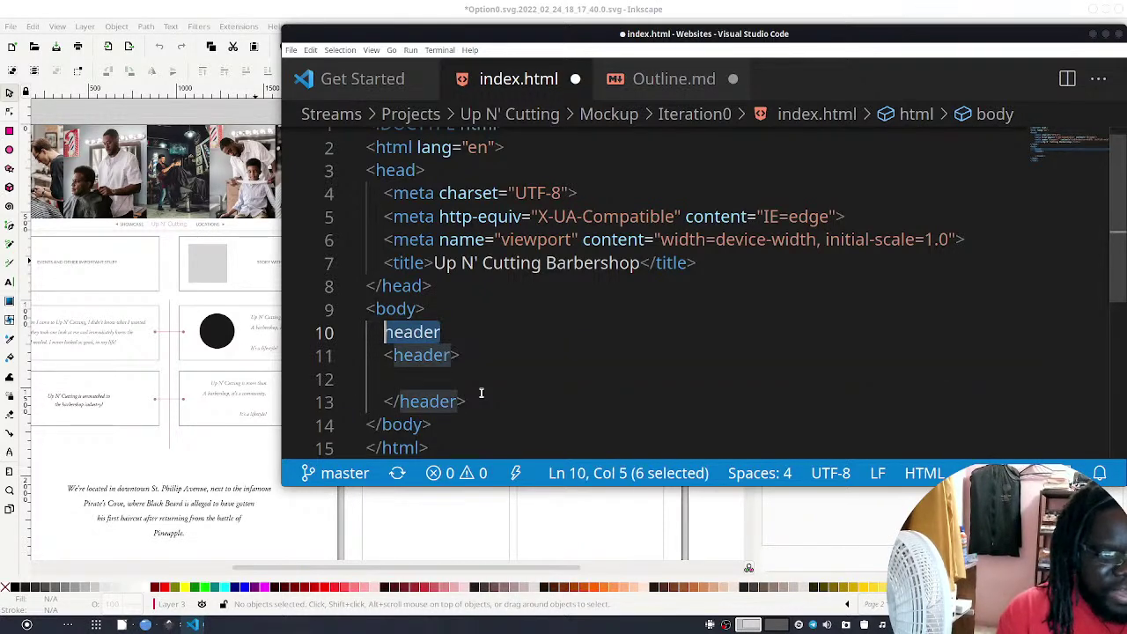
pyautogui.press('BackSpace')
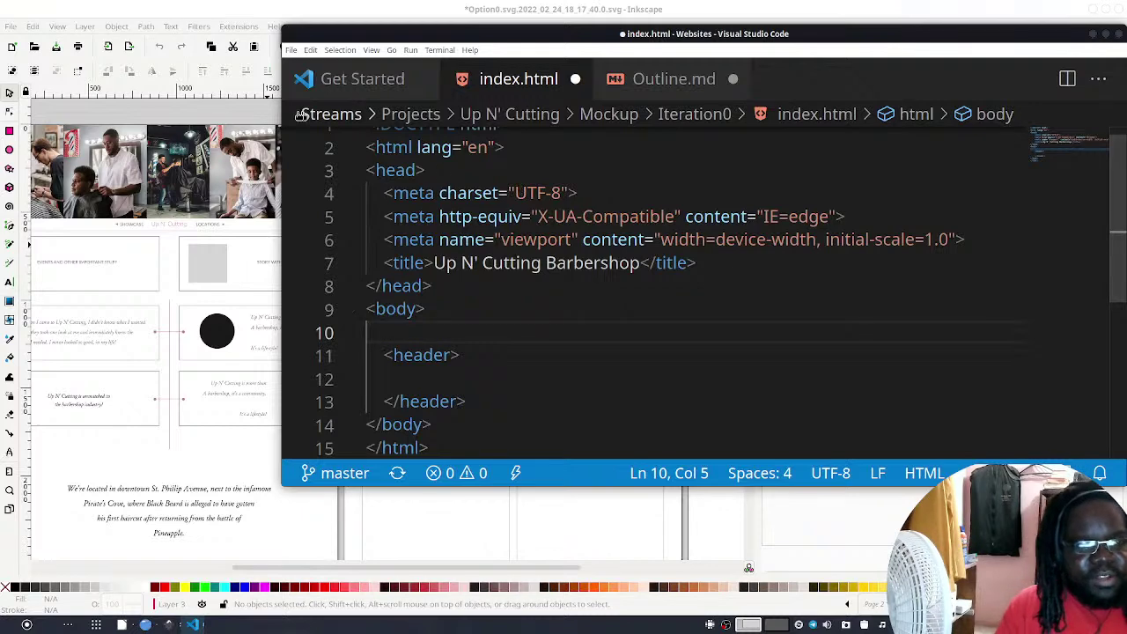
# Check the page mockup in Inkscape, return to index.html in Visual Studio Code, and remove the blank line above the header element
pyautogui.click(238, 139)
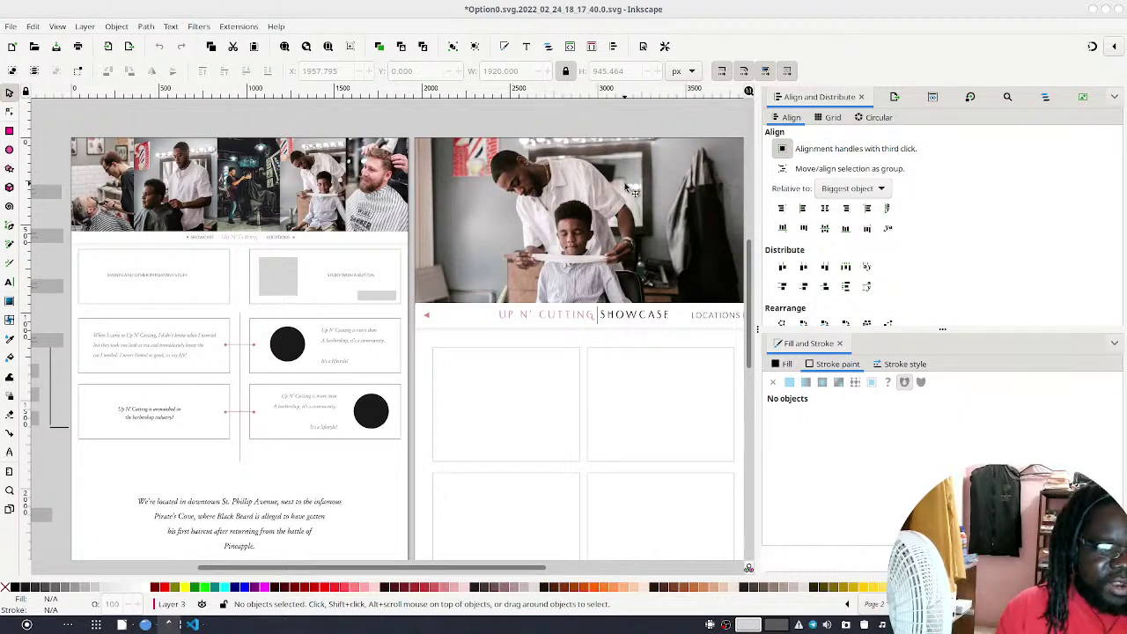
pyautogui.click(193, 624)
pyautogui.press('BackSpace')
pyautogui.press('BackSpace')
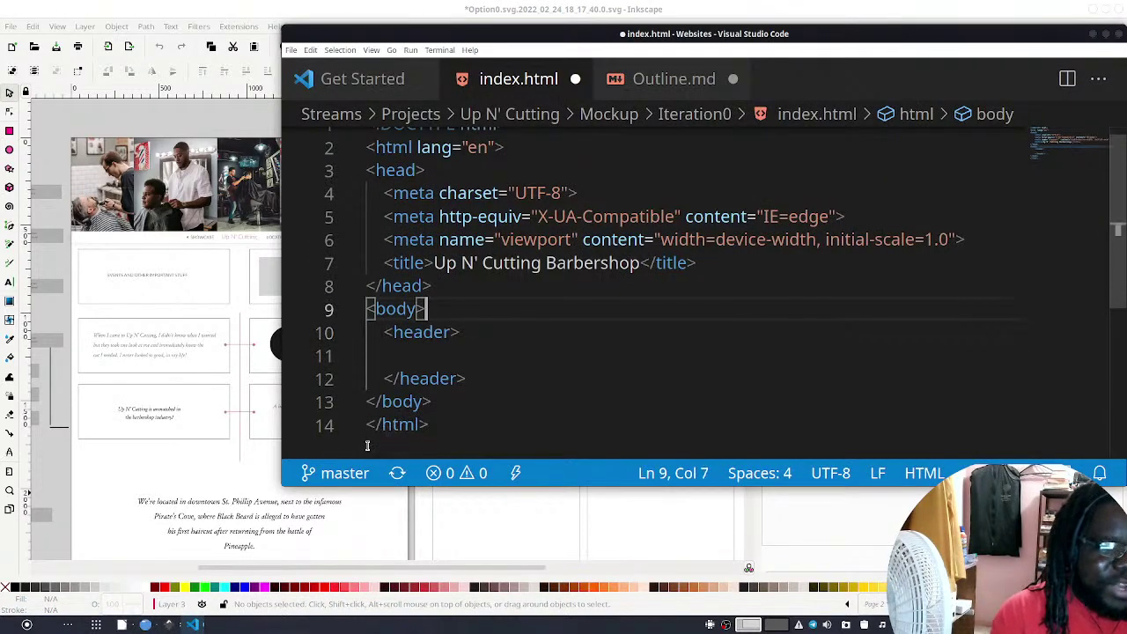
# Replace the empty line inside the header with an img element that has empty src and alt attributes
pyautogui.press('Down')
pyautogui.press('Down')
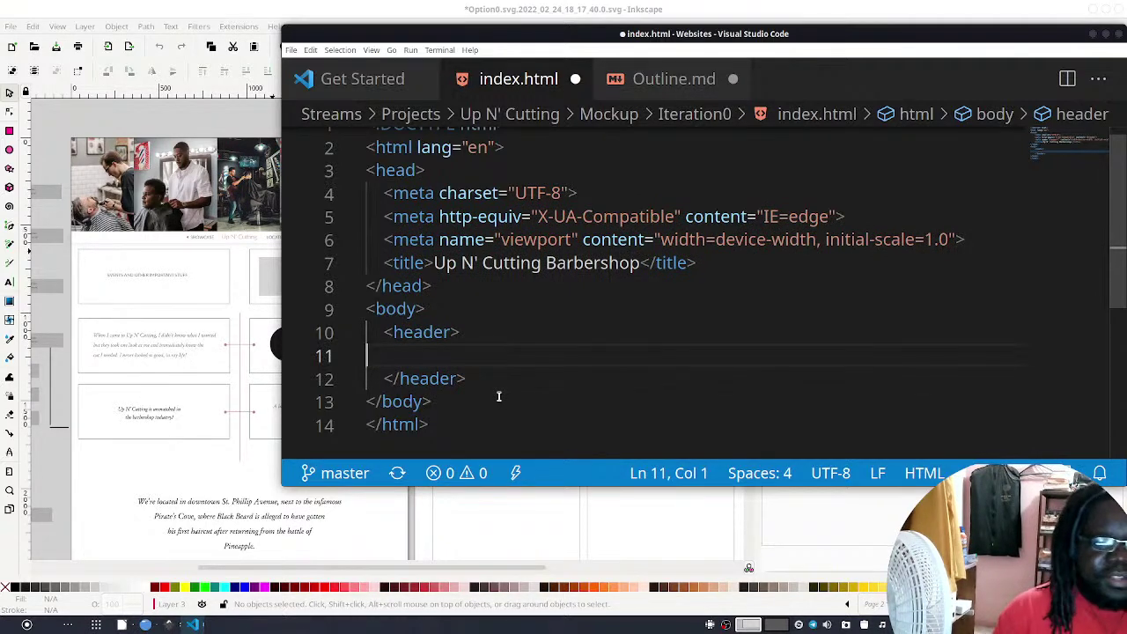
pyautogui.press('BackSpace')
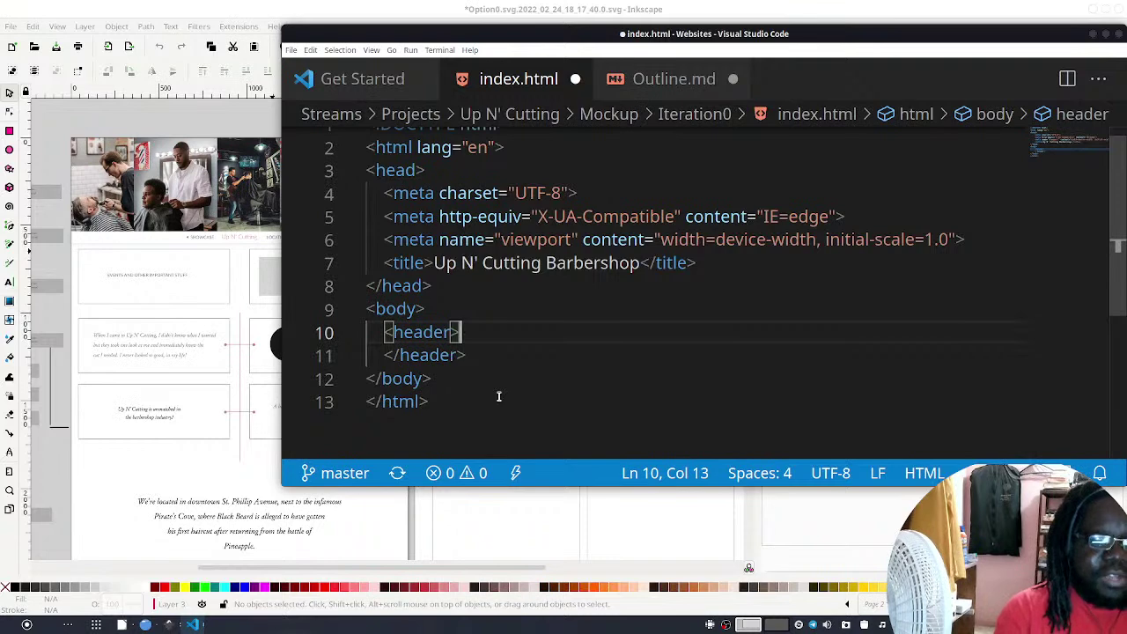
pyautogui.press('Down')
pyautogui.press('Down')
pyautogui.press('Up')
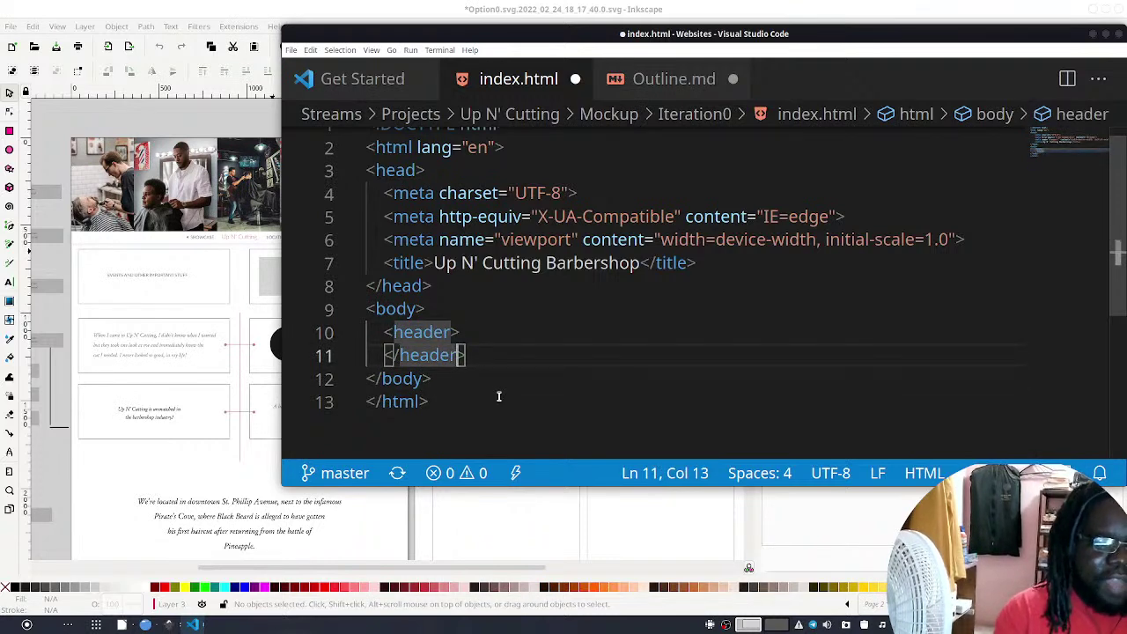
pyautogui.press('End')
pyautogui.press('Up')
pyautogui.press('Return')
pyautogui.write('i')
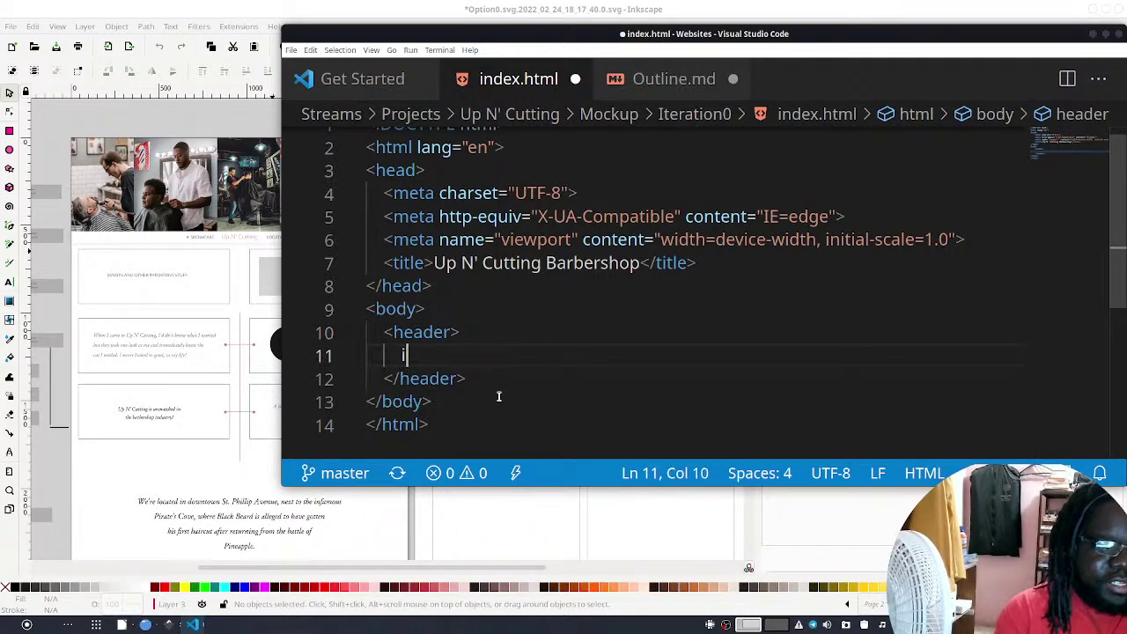
pyautogui.write('mg')
pyautogui.press('Tab')
pyautogui.press('Down')
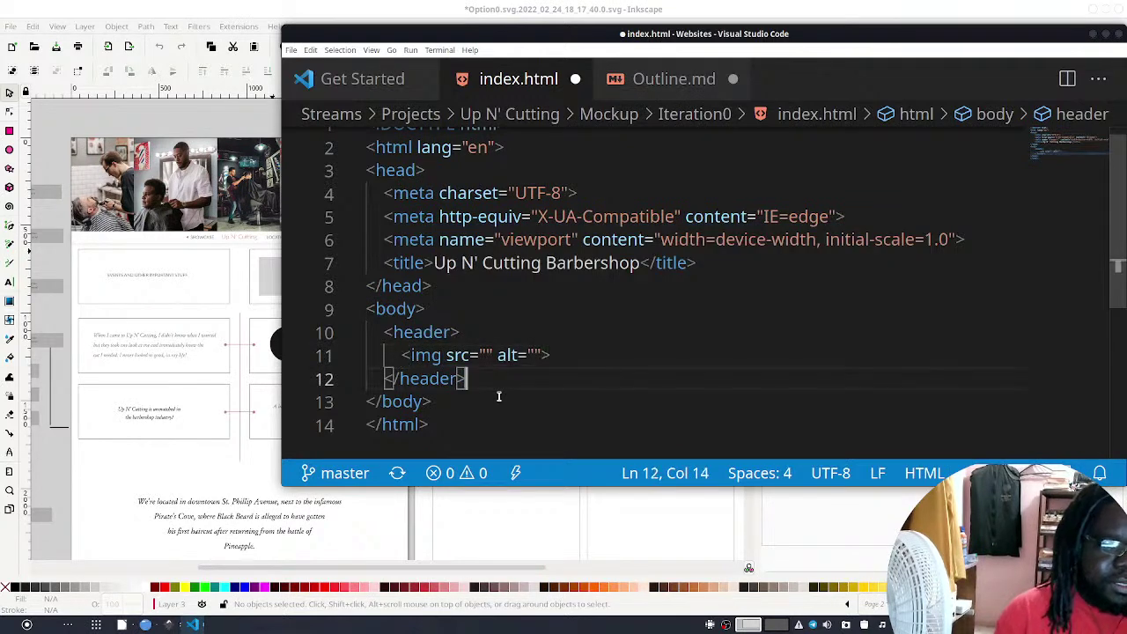
# Add a nav element directly below the header, with an empty line inside it
pyautogui.press('Return')
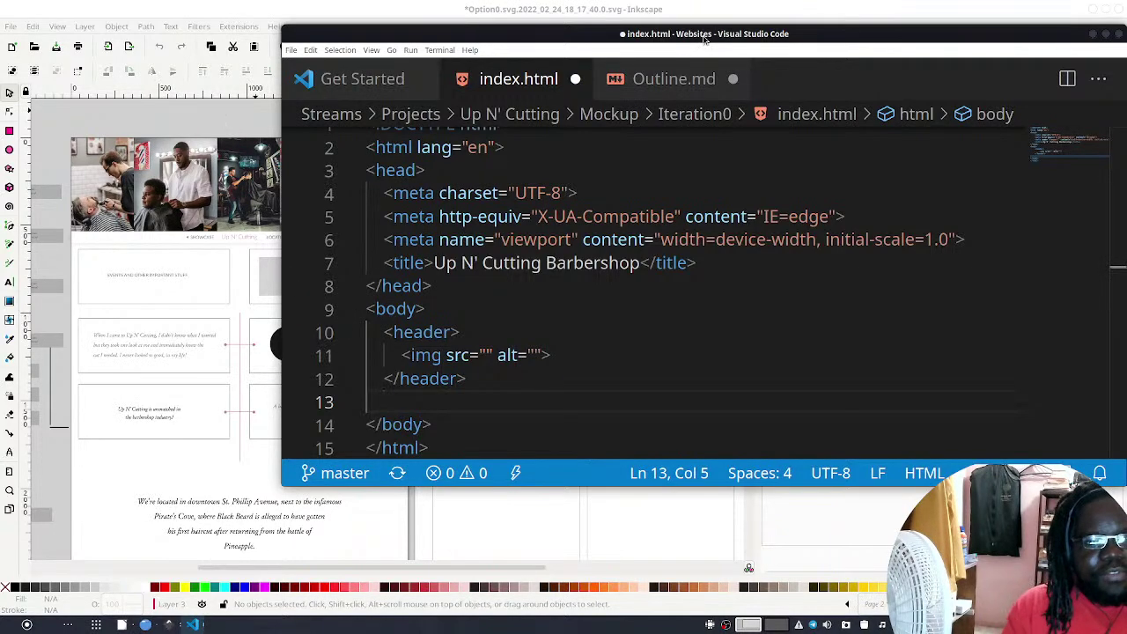
pyautogui.moveTo(705, 36); pyautogui.dragTo(646, 67)
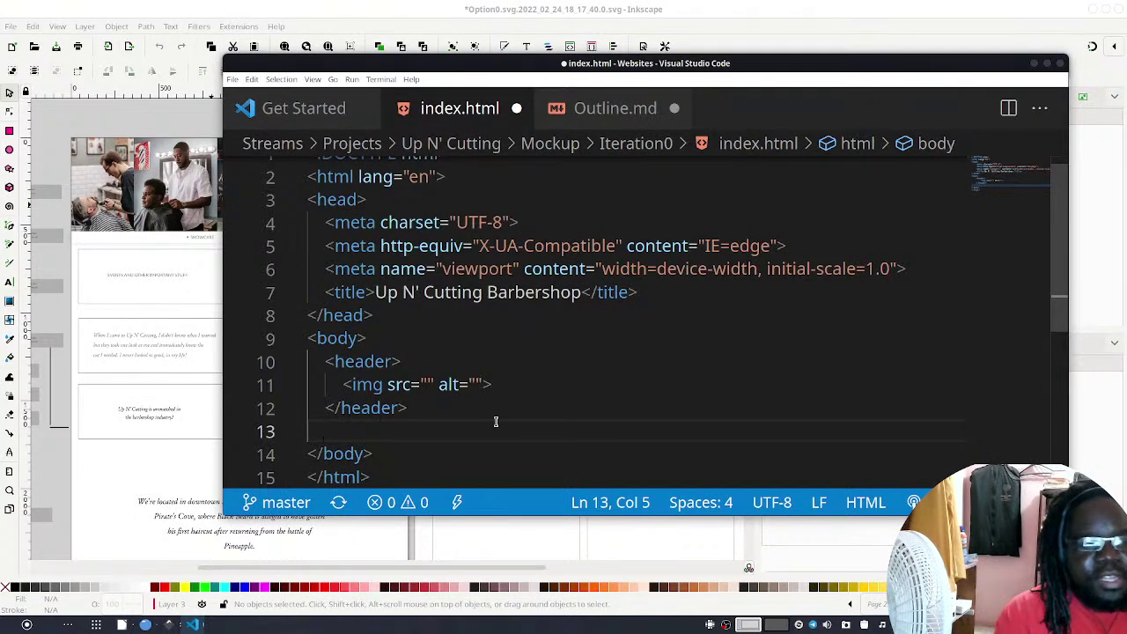
pyautogui.write('bna')
pyautogui.press('BackSpace')
pyautogui.press('BackSpace')
pyautogui.press('BackSpace')
pyautogui.write('nav')
pyautogui.press('Tab')
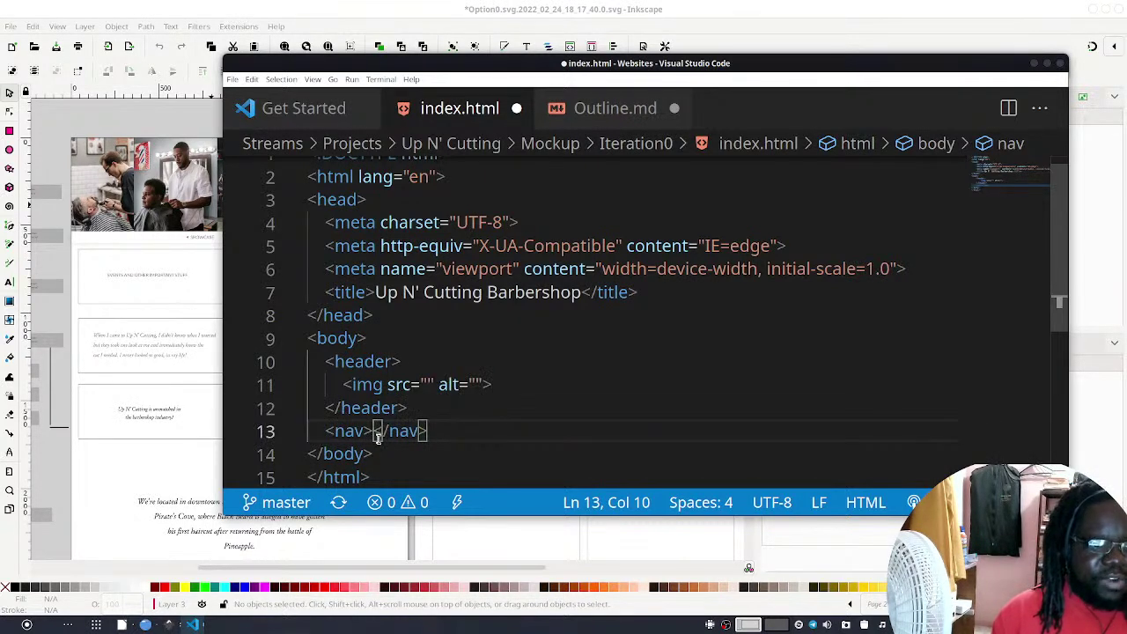
pyautogui.press('Return')
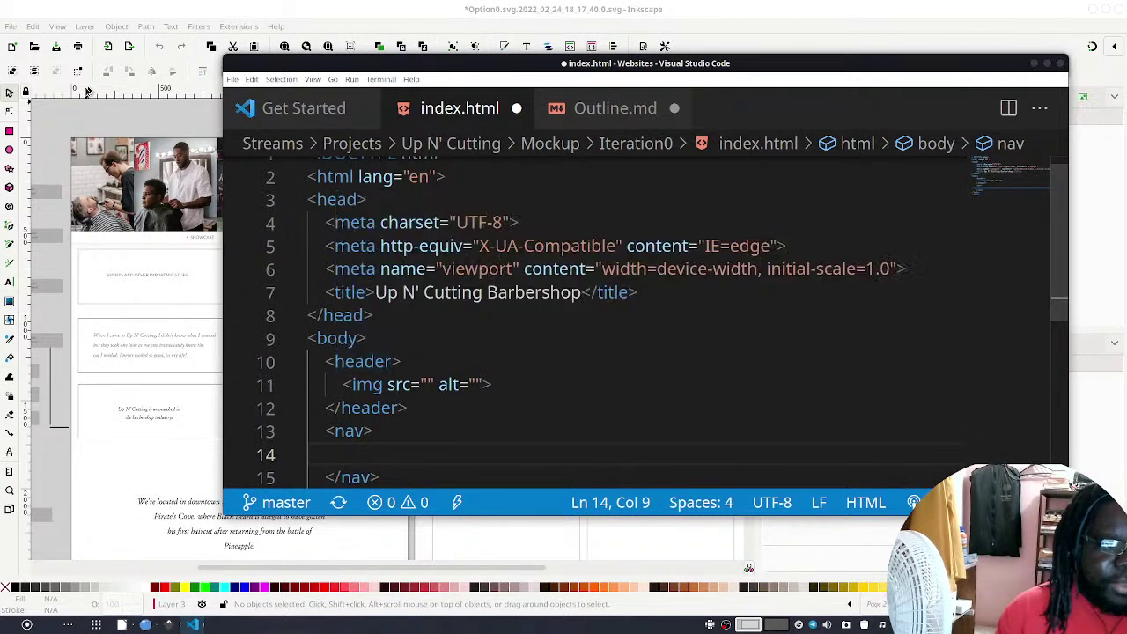
# Add an unordered list inside the nav element, opened up with an empty line between its tags
pyautogui.scroll(-5, 446, 410)
pyautogui.scroll(5, 445, 410)
pyautogui.scroll(-3, 427, 408)
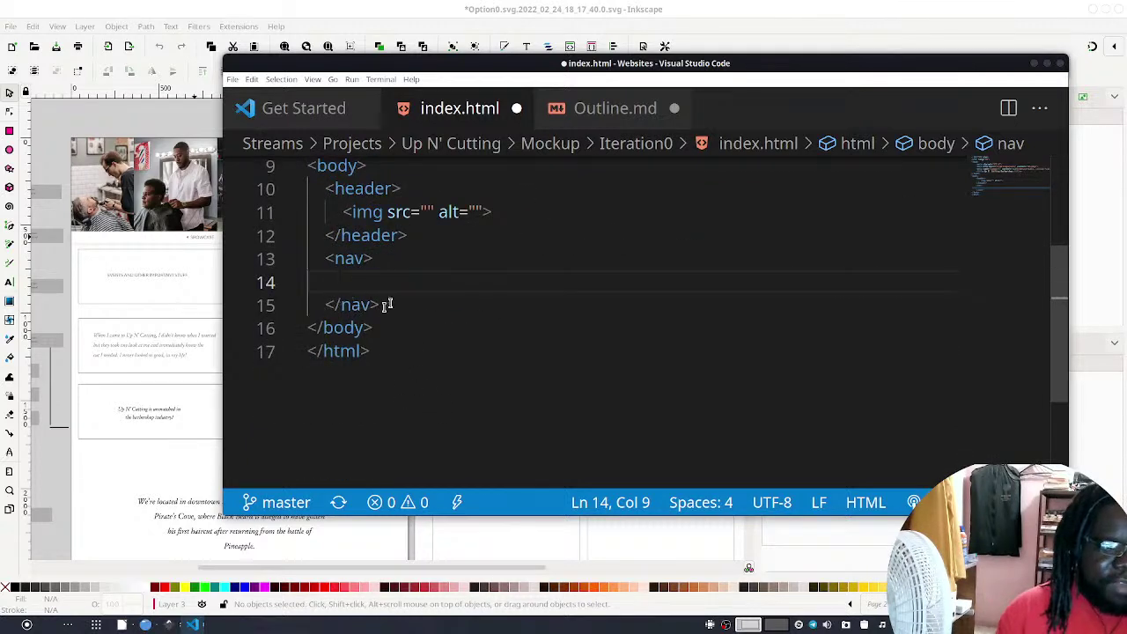
pyautogui.write('i')
pyautogui.press('BackSpace')
pyautogui.write('ul')
pyautogui.press('Tab')
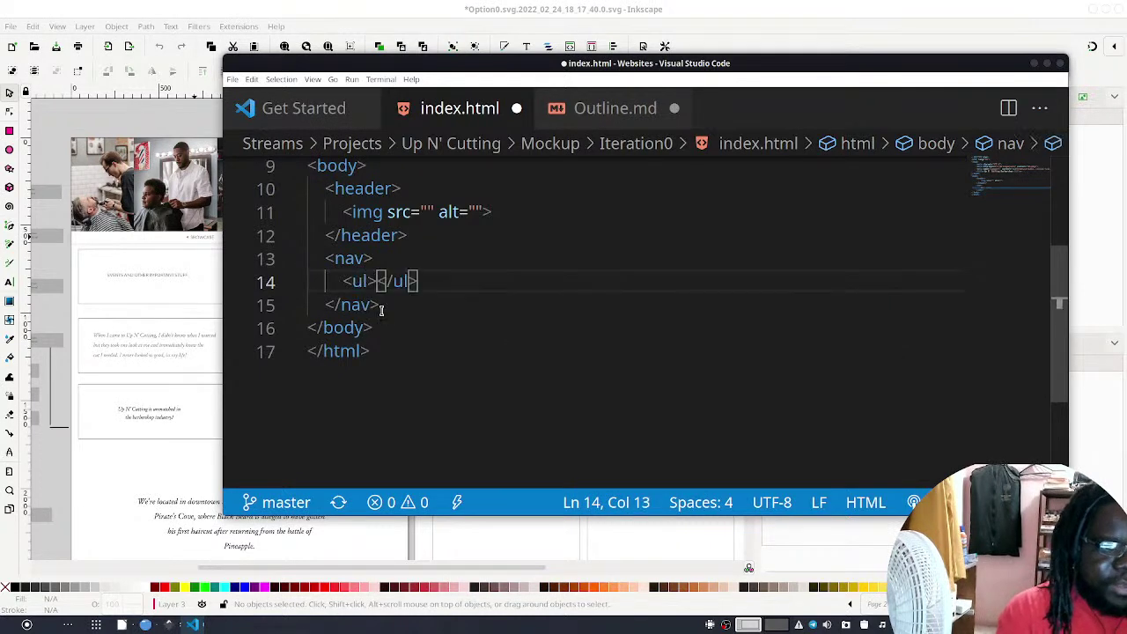
pyautogui.press('Return')
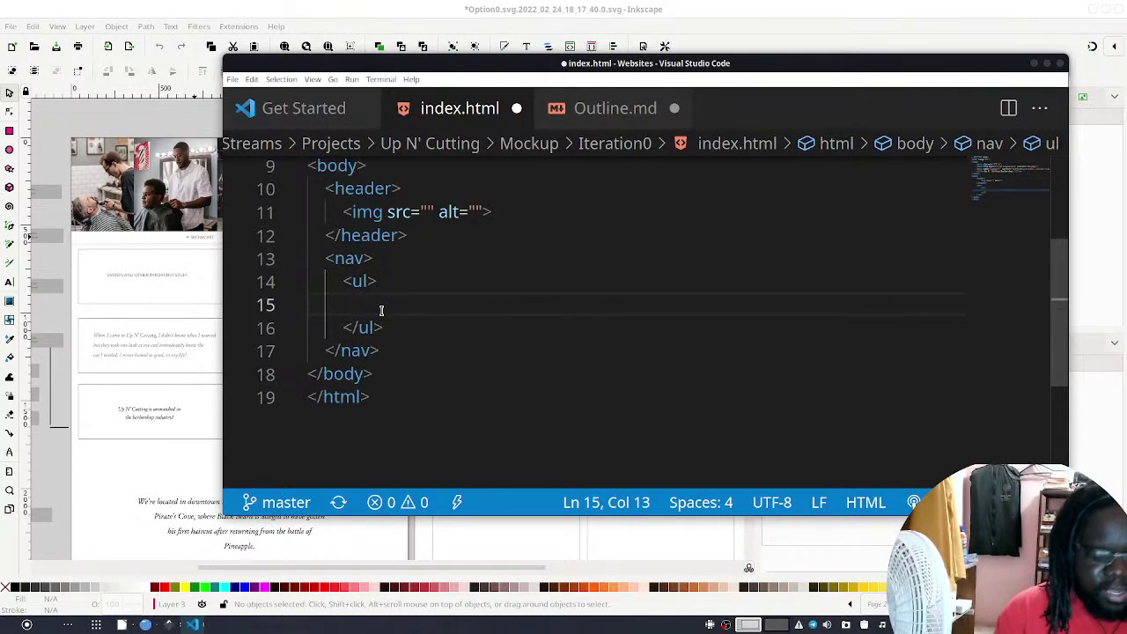
# Add a list item to the navigation list containing a link with an empty href
pyautogui.write('li')
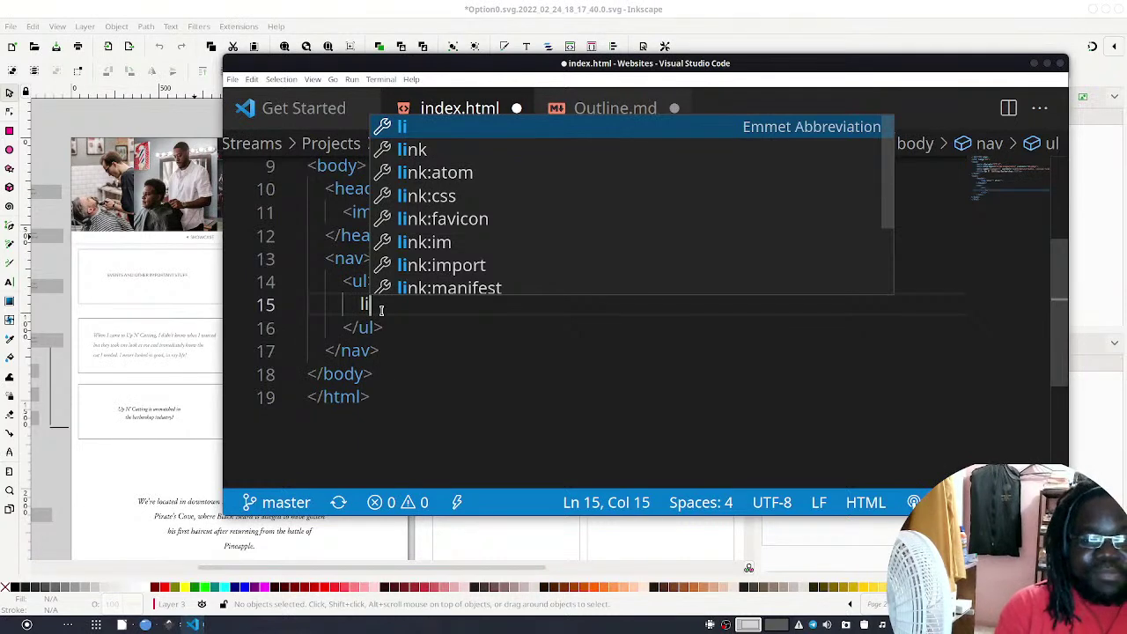
pyautogui.press('Tab')
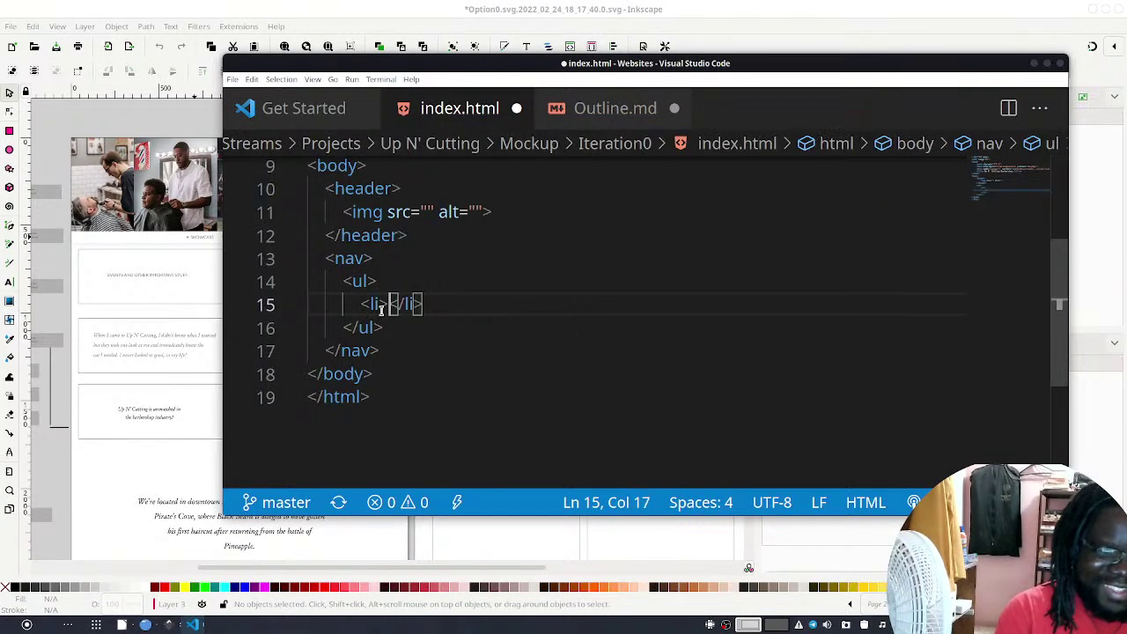
pyautogui.press('Return')
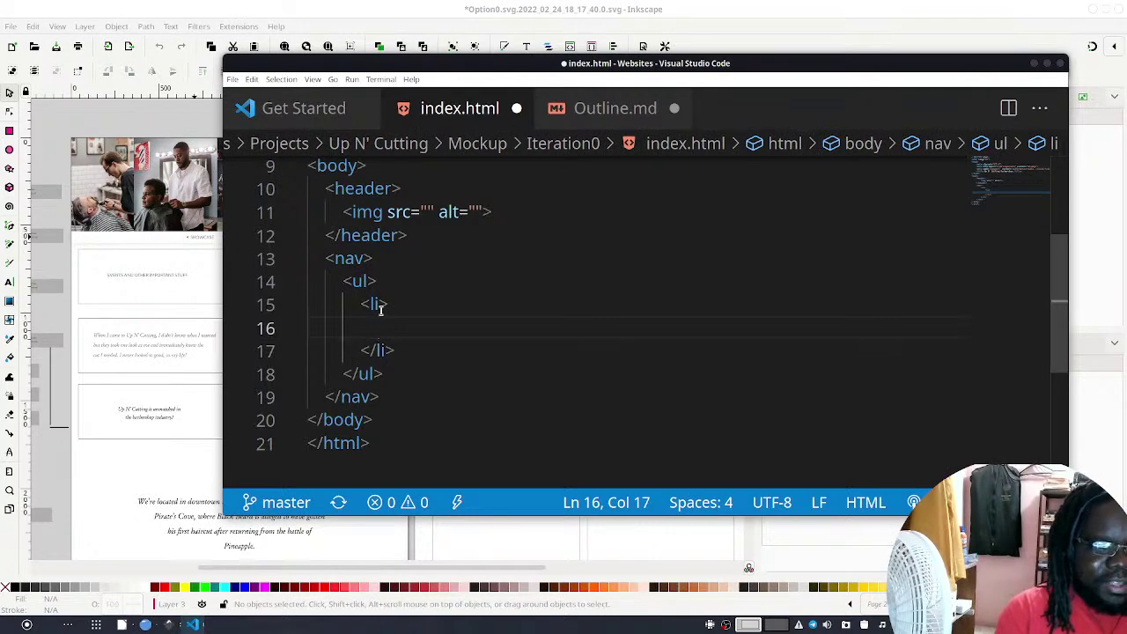
pyautogui.write('a')
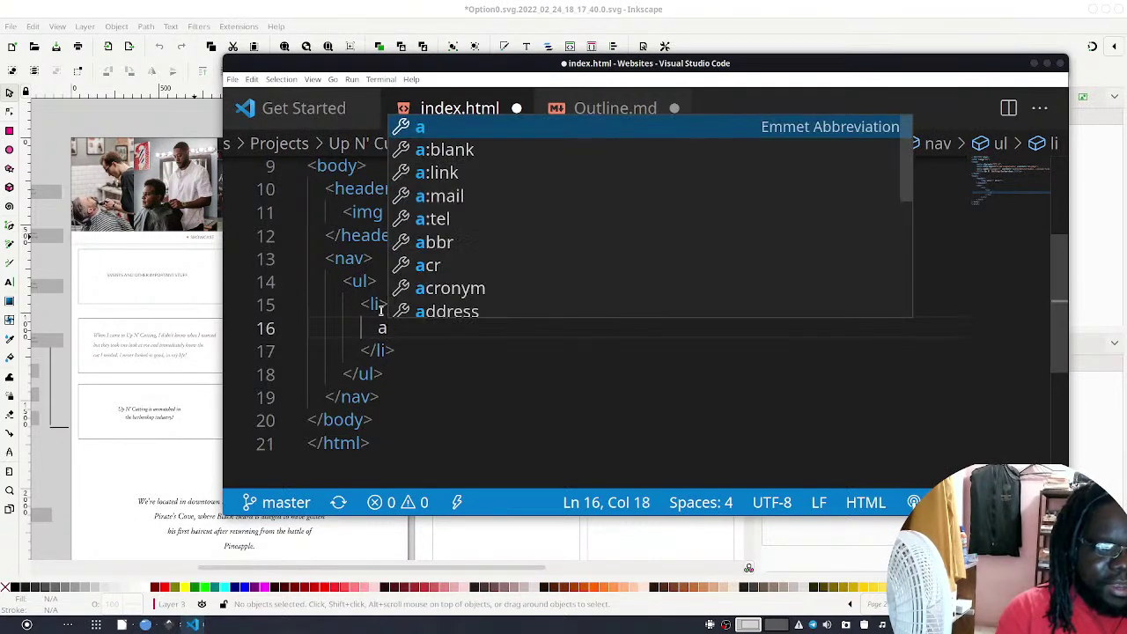
pyautogui.press('Tab')
# Duplicate the whole list item with its link twice, making three identical items in the navigation list
pyautogui.press('Down')
pyautogui.press('Up')
pyautogui.press('Down')
pyautogui.hotkey('shift', 'Up')
pyautogui.hotkey('shift', 'Up')
pyautogui.hotkey('shift', 'Up')
pyautogui.hotkey('shift', 'Down')
pyautogui.hotkey('shift', 'Left')
pyautogui.hotkey('shift', 'alt', 'Down')
pyautogui.hotkey('shift', 'alt', 'Down')
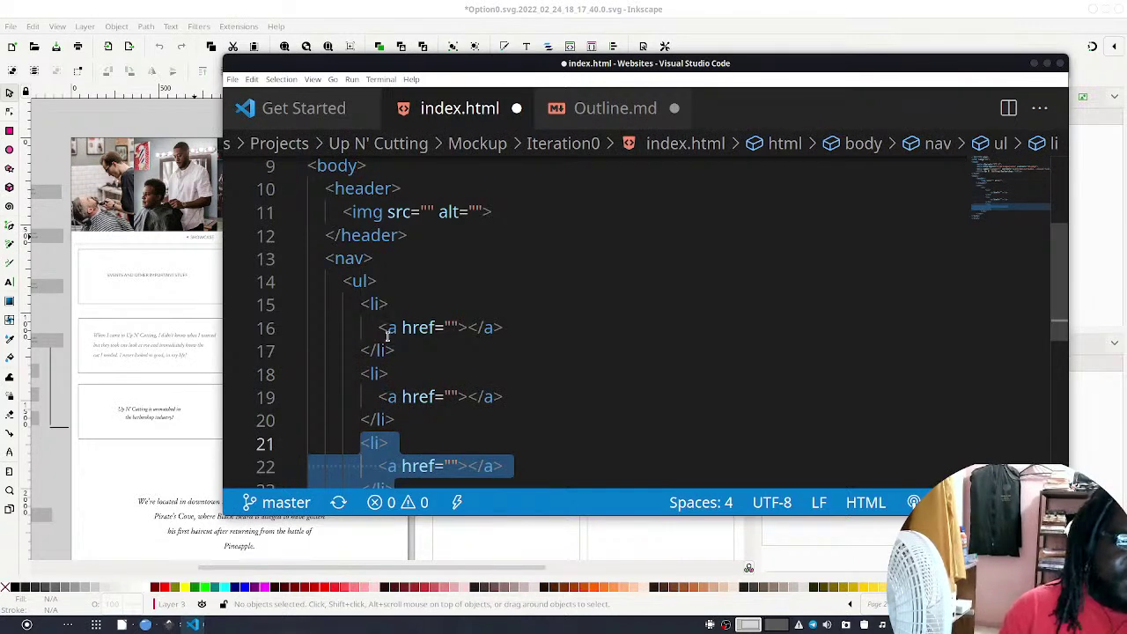
# Insert an img with the alt text "facebook icon" and an empty src inside the first list item's link
pyautogui.click(464, 329)
pyautogui.click(467, 330)
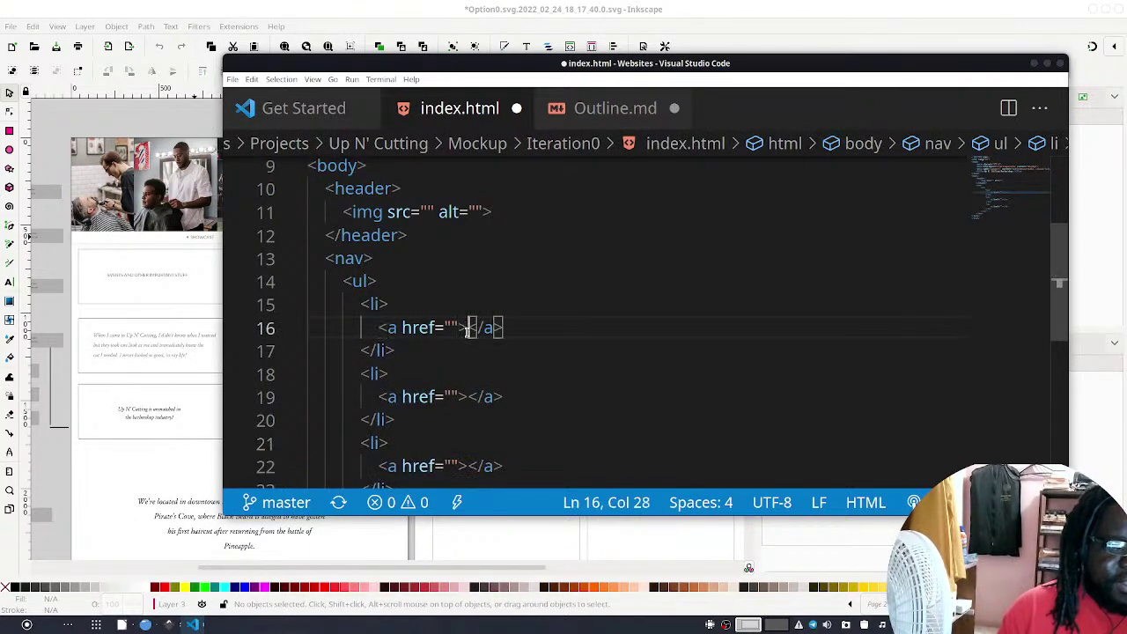
pyautogui.write('img')
pyautogui.press('Tab')
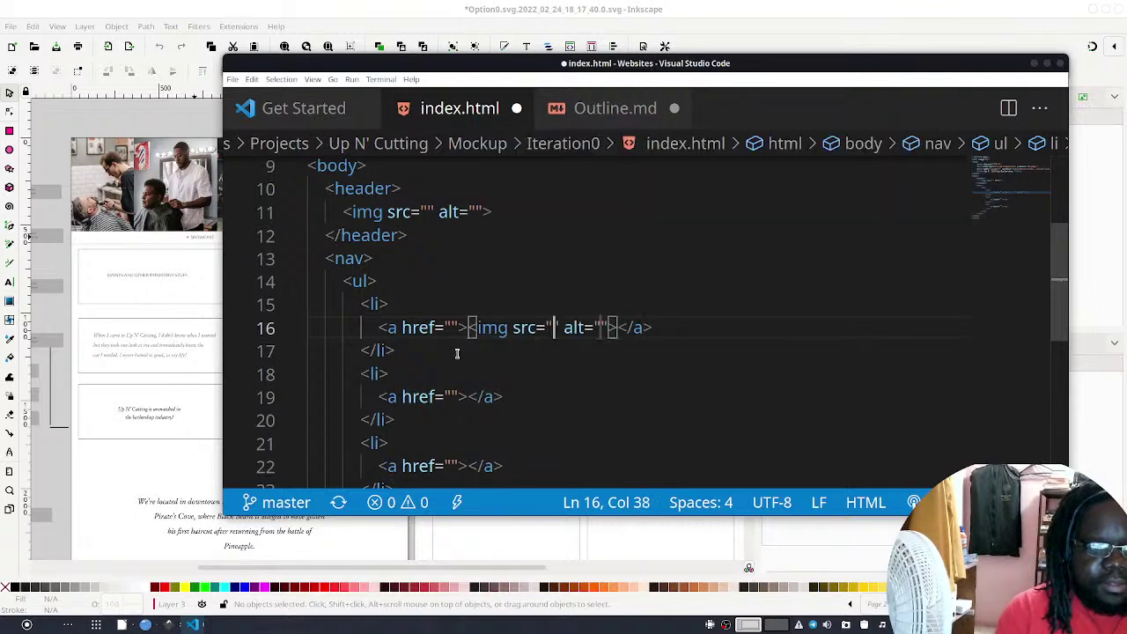
pyautogui.press('Right')
pyautogui.press('Right')
pyautogui.press('Right')
pyautogui.write('facebook')
pyautogui.press('Down')
pyautogui.press('Down')
pyautogui.press('Up')
pyautogui.press('Up')
pyautogui.write('icon')
# Insert an img with the alt text "twitter icon" and an empty src inside the second list item's link
pyautogui.press('Down')
pyautogui.press('Down')
pyautogui.press('Down')
pyautogui.press('Left')
pyautogui.press('Left')
pyautogui.press('Right')
pyautogui.write('im')
pyautogui.press('Tab')
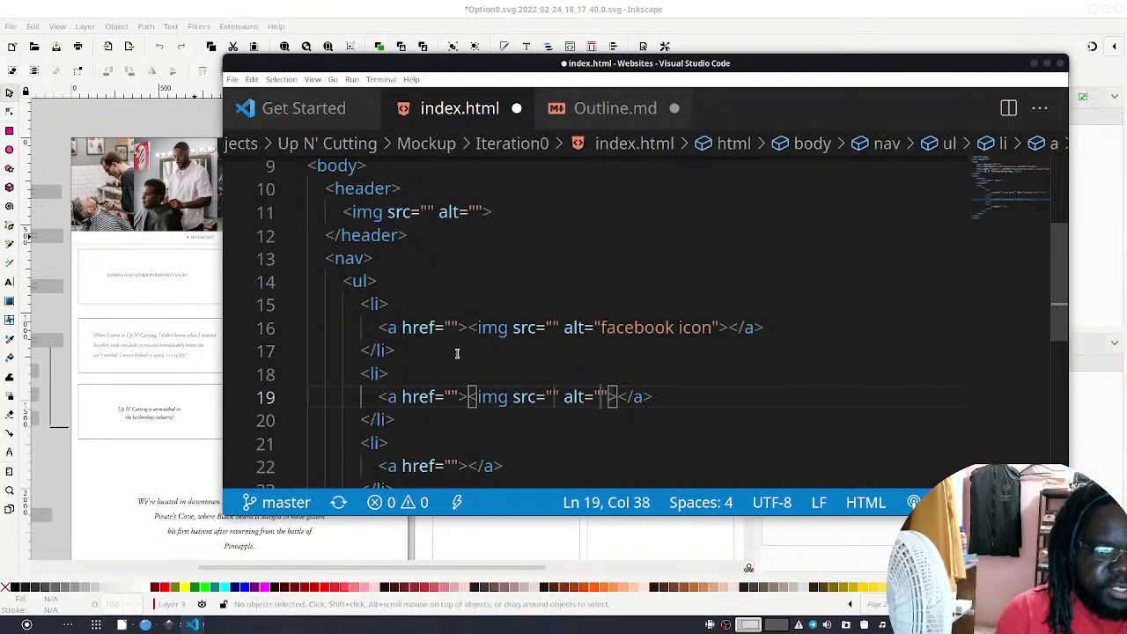
pyautogui.write('twitter')
pyautogui.write(' cia')
pyautogui.press('BackSpace')
pyautogui.write('on')
pyautogui.press('BackSpace')
pyautogui.press('BackSpace')
pyautogui.press('BackSpace')
pyautogui.press('BackSpace')
pyautogui.write('icon')
pyautogui.press('Escape')
# Insert an img with the alt text "instagram icon" inside the third list item's link and save index.html
pyautogui.press('Down')
pyautogui.press('Down')
pyautogui.press('Down')
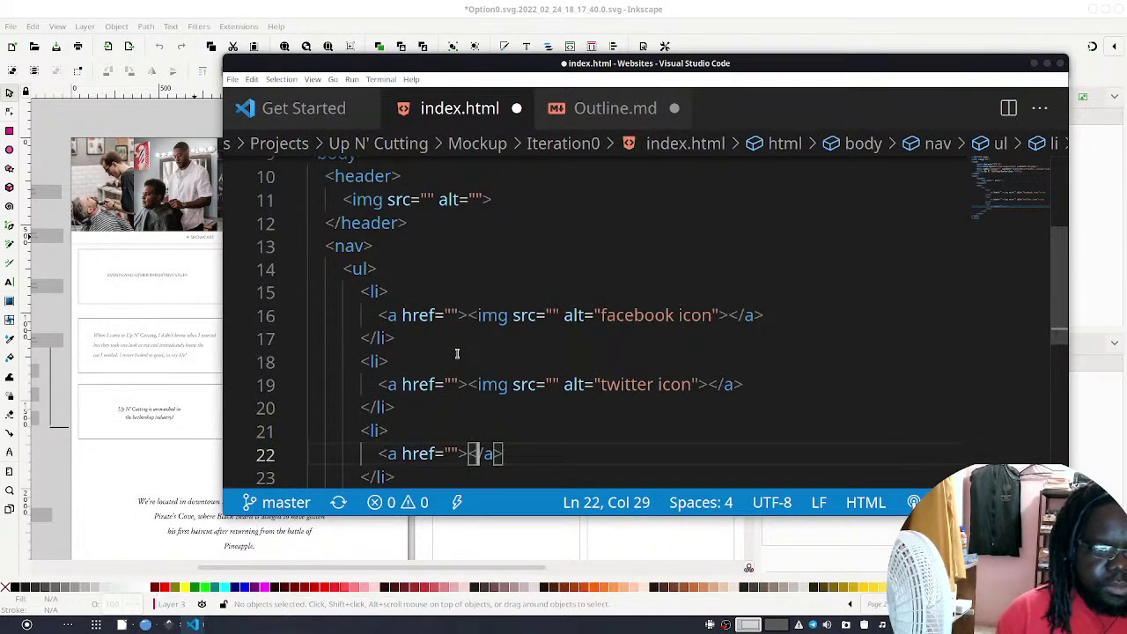
pyautogui.press('Left')
pyautogui.press('Left')
pyautogui.press('Right')
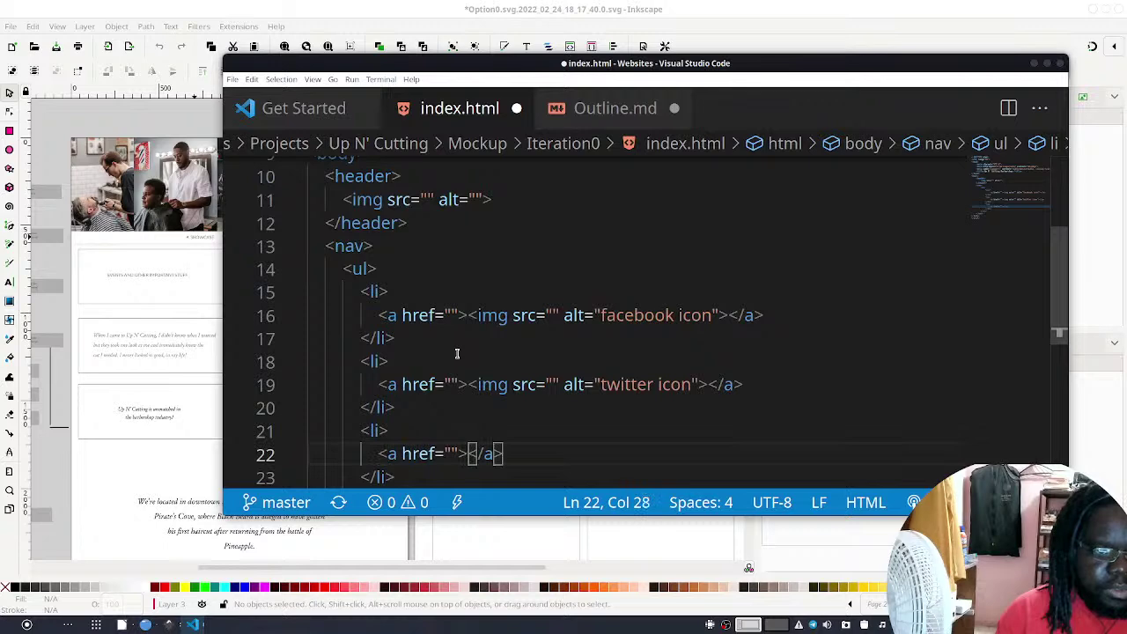
pyautogui.write('i')
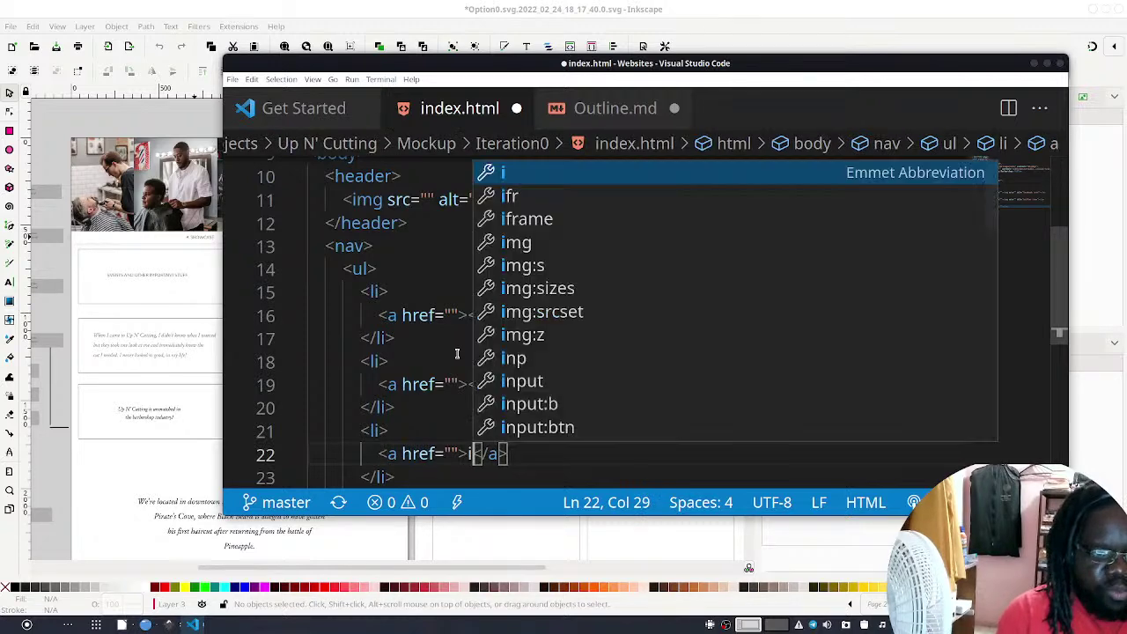
pyautogui.write('mg')
pyautogui.press('Tab')
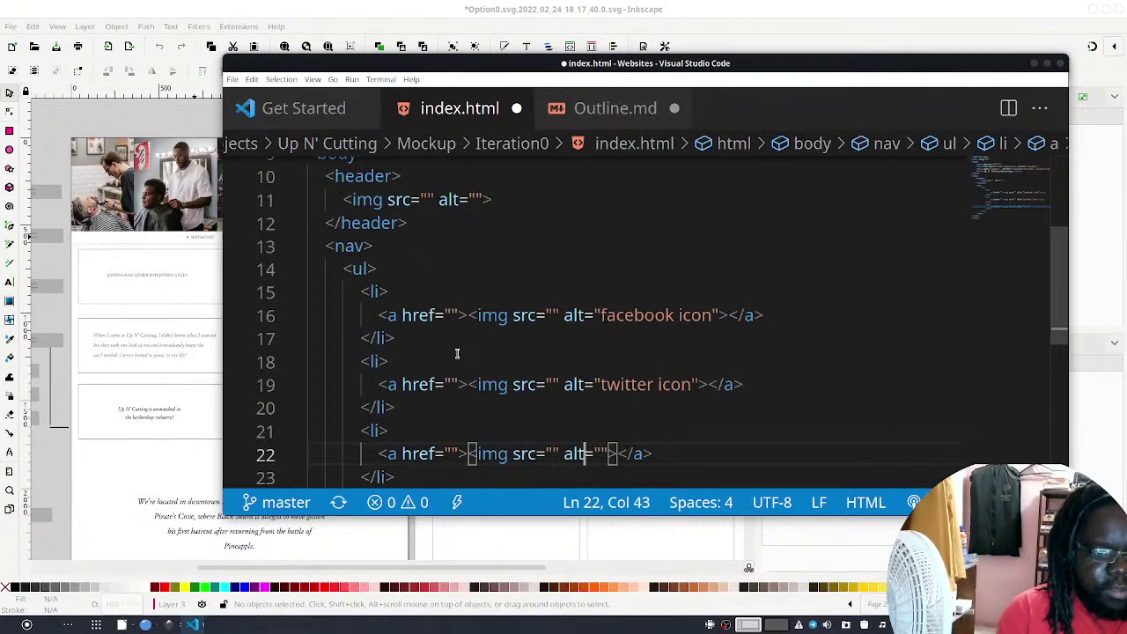
pyautogui.write('instag')
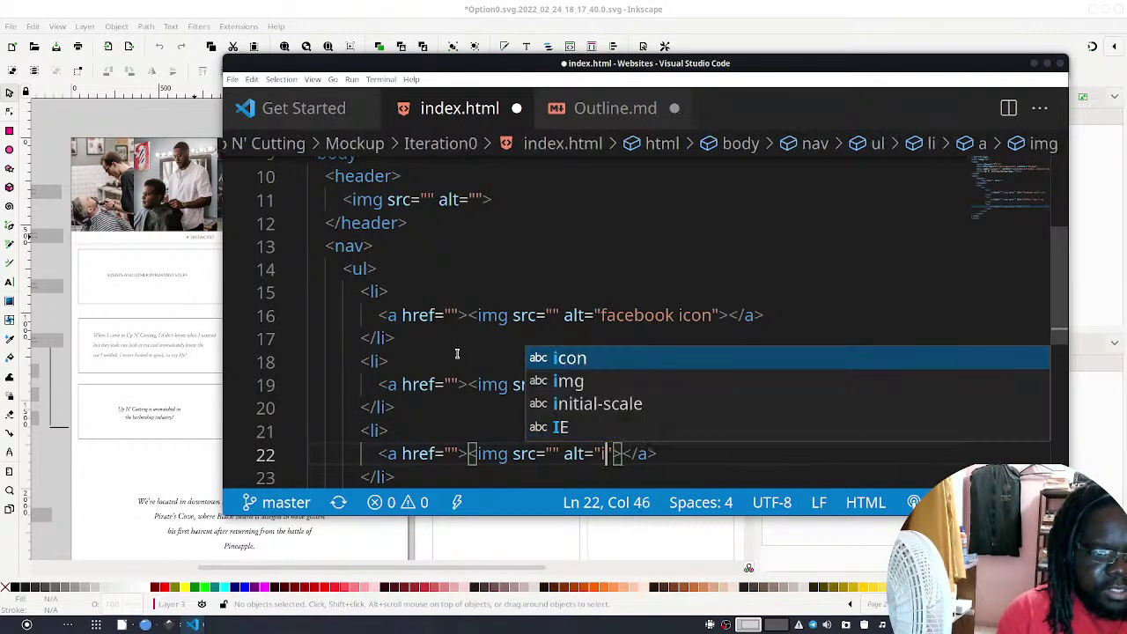
pyautogui.write('ram icon')
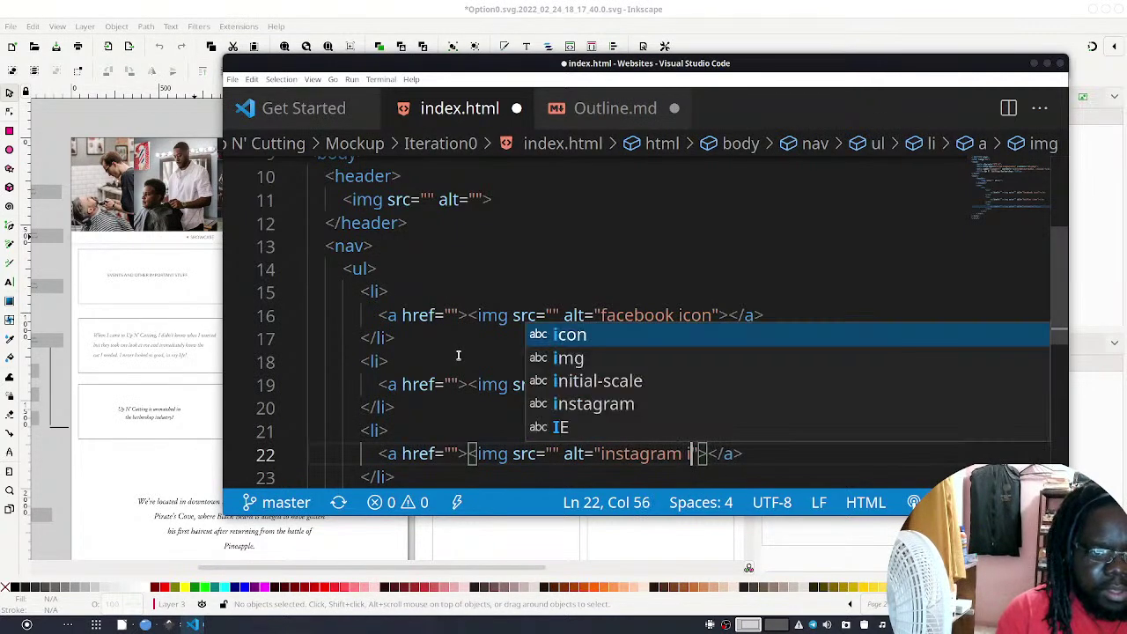
pyautogui.hotkey('ctrl', 's')
pyautogui.press('Escape')
# Duplicate the instagram list item directly below itself as a fourth item in the navigation list
pyautogui.press('Down')
pyautogui.press('Down')
pyautogui.press('Up')
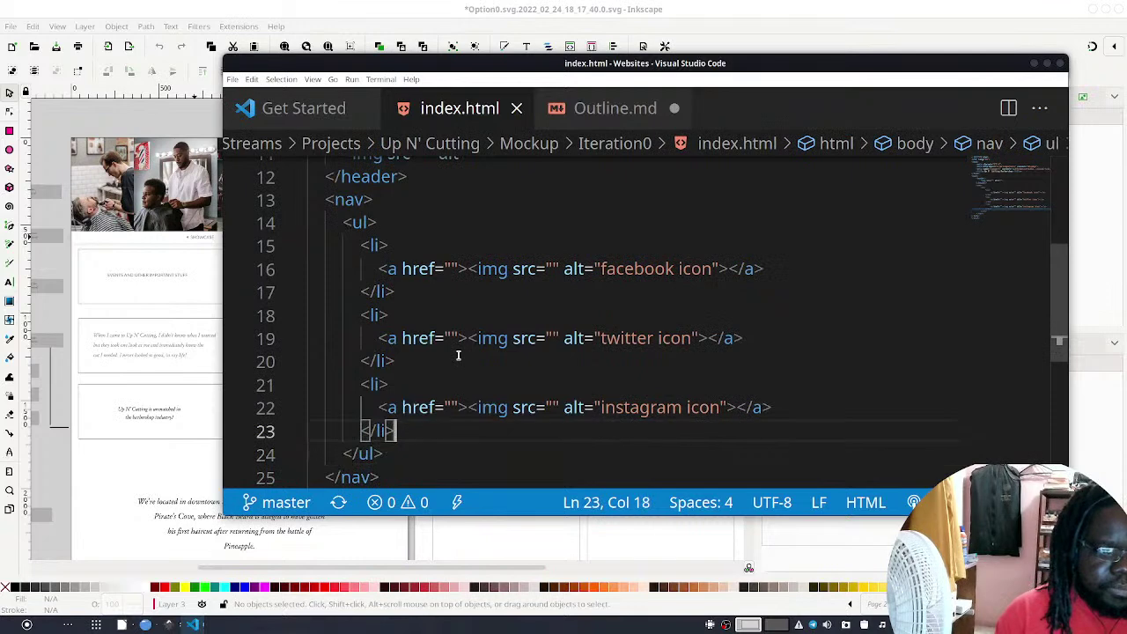
pyautogui.hotkey('shift', 'Up')
pyautogui.hotkey('shift', 'Up')
pyautogui.hotkey('shift', 'alt', 'Down')
# Change the fourth list item's image alt text to "contact button icon" and save index.html
pyautogui.press('Down')
pyautogui.press('Up')
pyautogui.press('Up')
pyautogui.press('Up')
pyautogui.press('Down')
pyautogui.press('End')
pyautogui.press('Left')
pyautogui.press('Left')
pyautogui.press('Left')
pyautogui.press('Left')
pyautogui.press('Left')
pyautogui.press('Left')
pyautogui.press('Left')
pyautogui.press('Left')
pyautogui.press('Left')
pyautogui.press('Left')
pyautogui.press('Left')
pyautogui.press('Left')
pyautogui.press('Left')
pyautogui.press('Right')
pyautogui.press('Right')
pyautogui.press('Right')
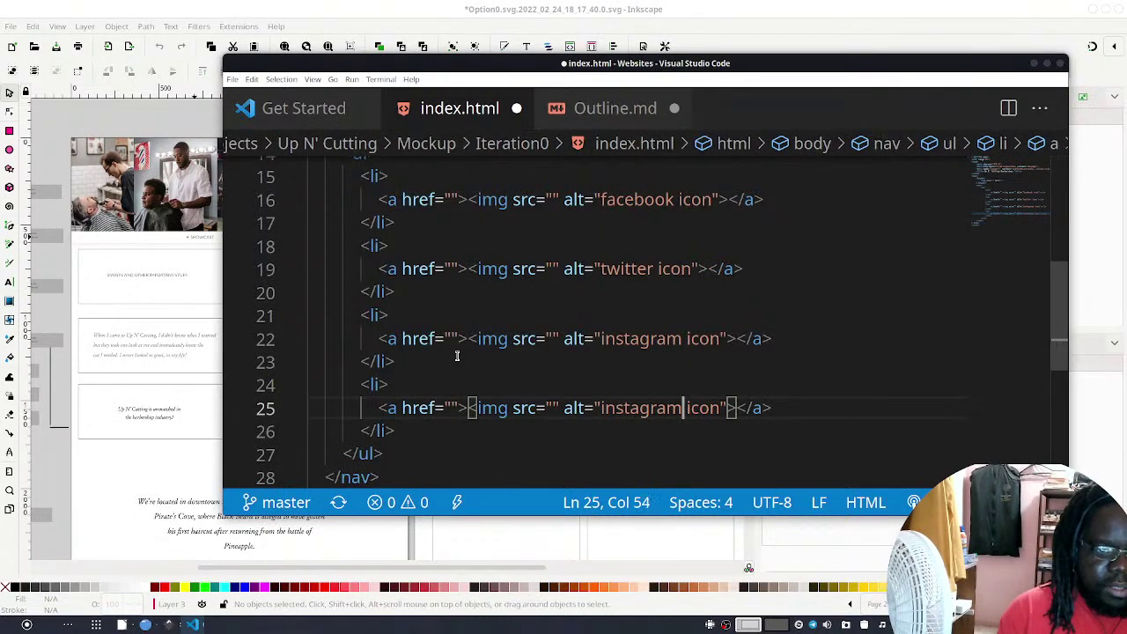
pyautogui.hotkey('shift', 'Left')
pyautogui.hotkey('shift', 'Left')
pyautogui.hotkey('shift', 'Left')
pyautogui.hotkey('shift', 'Left')
pyautogui.hotkey('shift', 'Left')
pyautogui.hotkey('shift', 'Left')
pyautogui.hotkey('shift', 'Left')
pyautogui.hotkey('shift', 'Left')
pyautogui.hotkey('shift', 'Left')
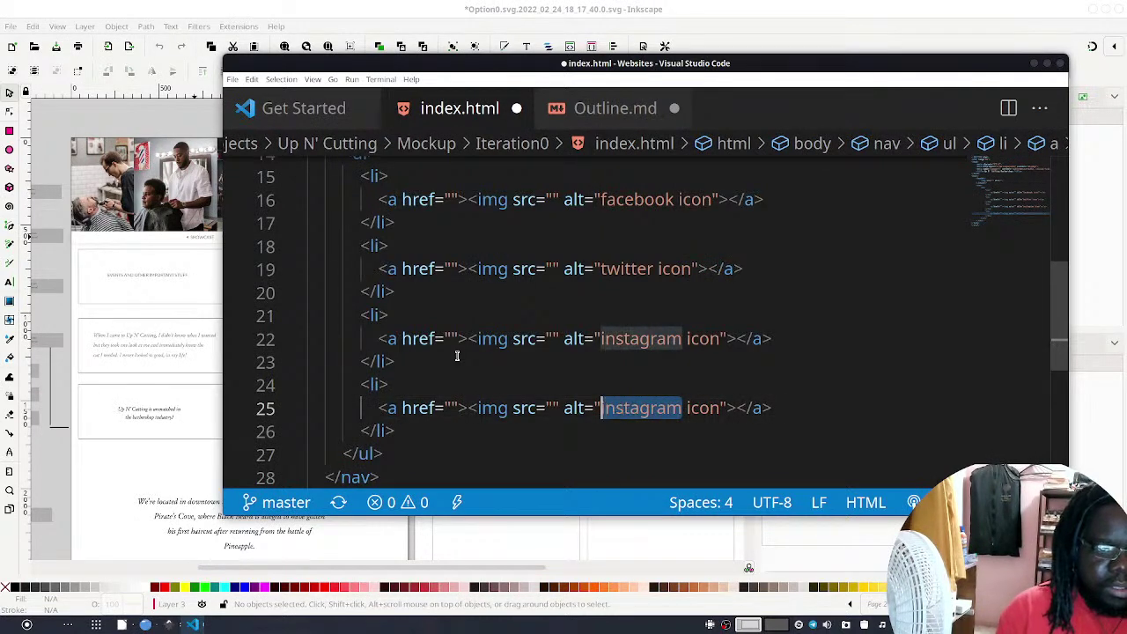
pyautogui.write('contact button')
pyautogui.hotkey('ctrl', 's')
pyautogui.press('Down')
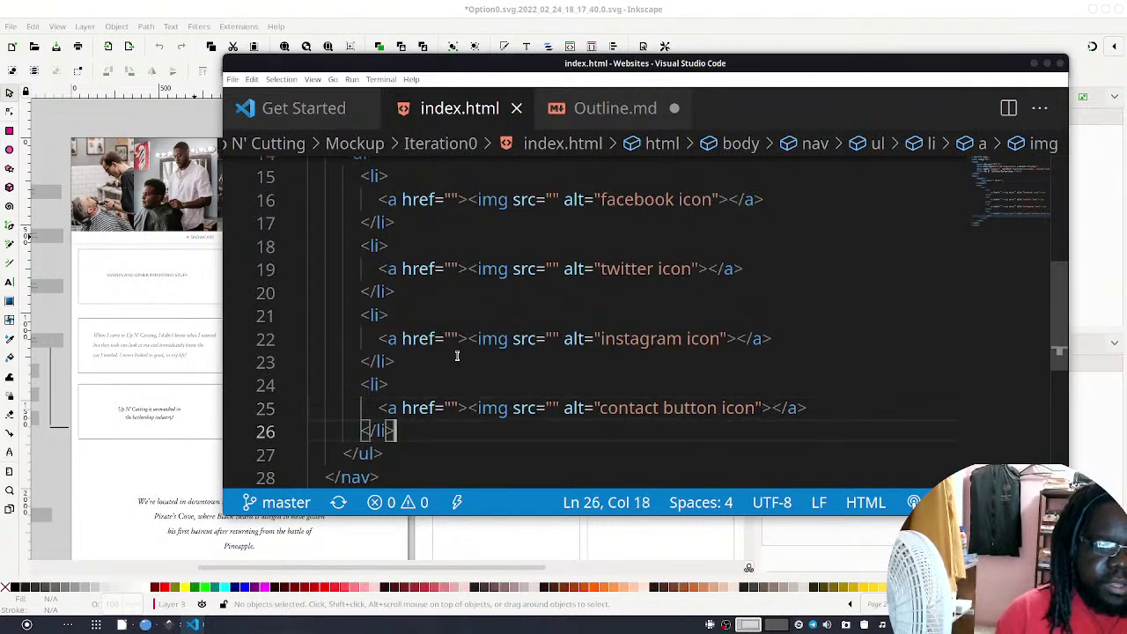
# Duplicate the contact button list item directly below itself as a fifth item in the navigation list
pyautogui.press('Down')
pyautogui.press('Down')
pyautogui.press('Up')
pyautogui.press('Up')
pyautogui.press('Up')
pyautogui.press('Down')
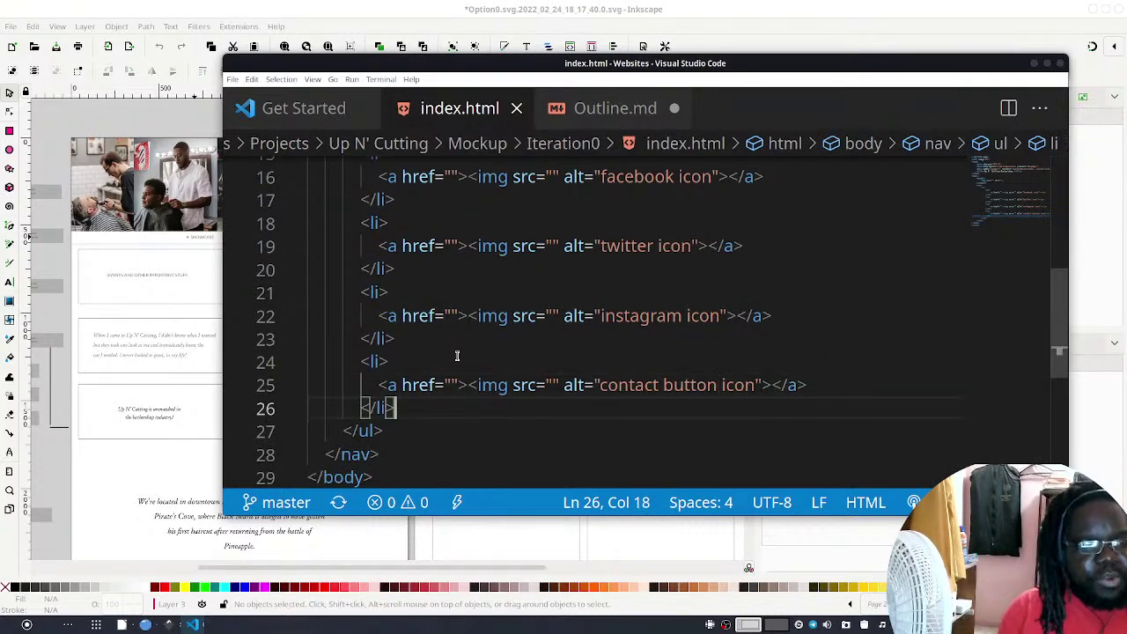
pyautogui.press('Up')
pyautogui.press('Down')
pyautogui.hotkey('shift', 'Up')
pyautogui.hotkey('shift', 'Up')
pyautogui.hotkey('shift', 'Up')
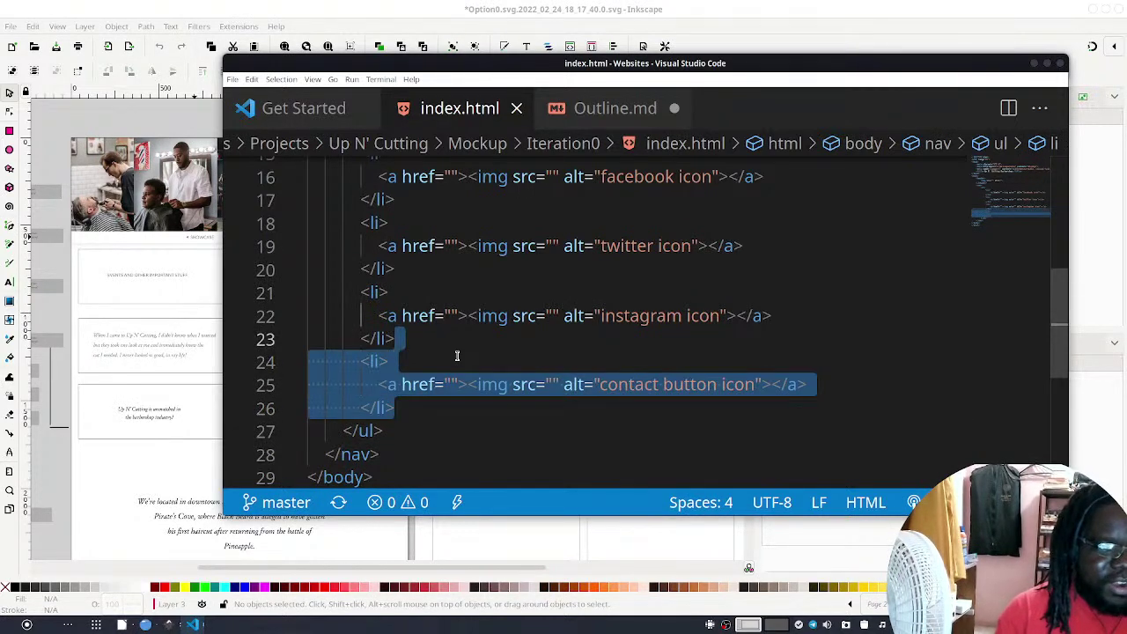
pyautogui.hotkey('shift', 'Right')
pyautogui.hotkey('shift', 'alt', 'Down')
# Change the fifth list item's image alt text to "share icon" and save index.html
pyautogui.press('Up')
pyautogui.press('Down')
pyautogui.press('Down')
pyautogui.press('End')
pyautogui.press('Left')
pyautogui.press('Left')
pyautogui.press('Left')
pyautogui.press('Left')
pyautogui.press('Left')
pyautogui.press('Left')
pyautogui.press('Left')
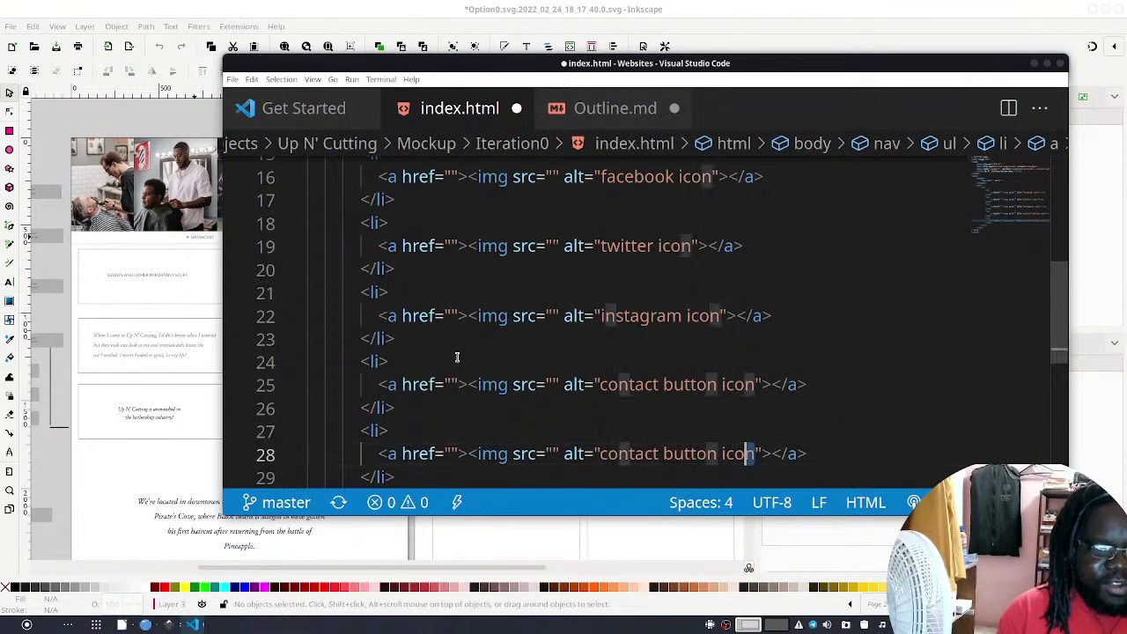
pyautogui.press('Right')
pyautogui.hotkey('ctrl', 'shift', 'Left')
pyautogui.hotkey('ctrl', 'shift', 'Left')
pyautogui.hotkey('ctrl', 'shift', 'Left')
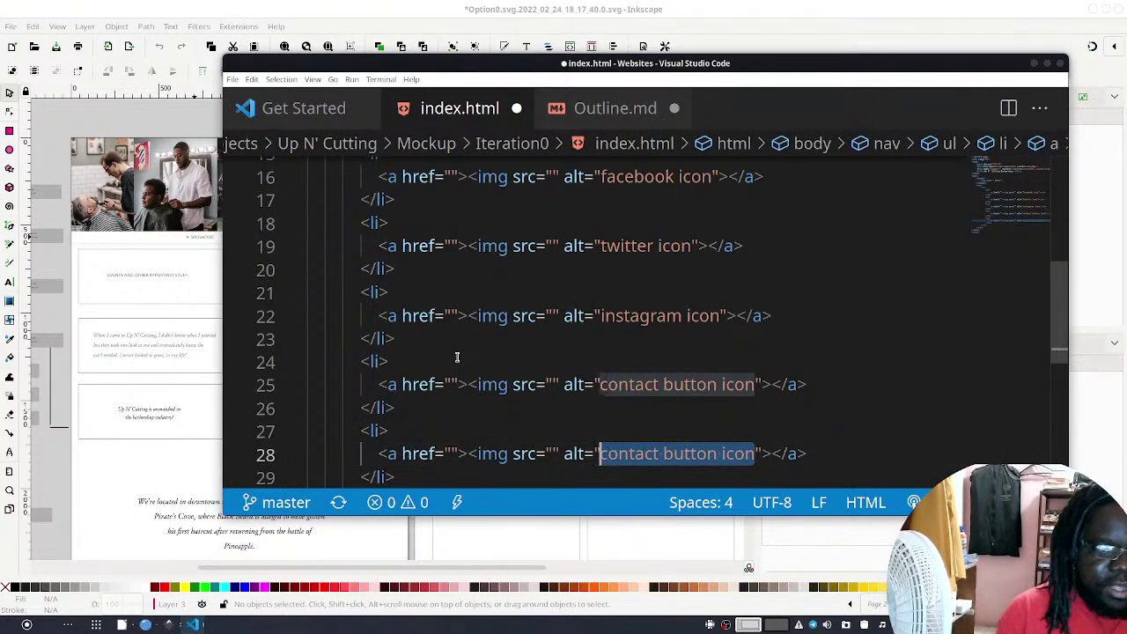
pyautogui.write('share ci')
pyautogui.press('BackSpace')
pyautogui.press('BackSpace')
pyautogui.write('icon')
pyautogui.hotkey('ctrl', 's')
pyautogui.press('Escape')
# Insert an empty li element between the contact button and share list items
pyautogui.press('Up')
pyautogui.press('Up')
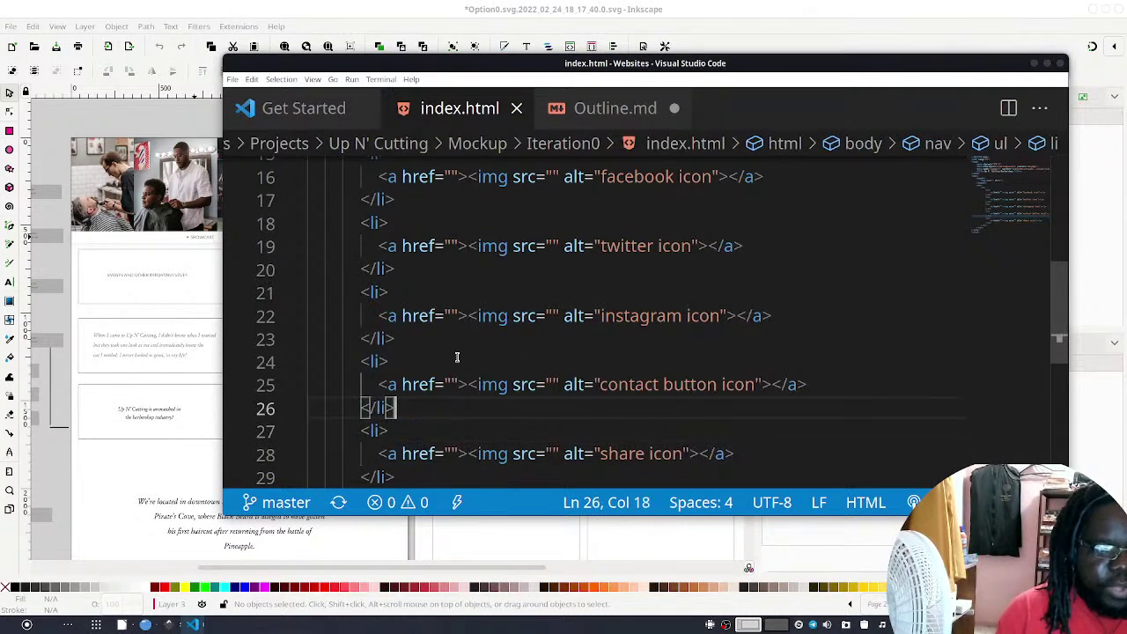
pyautogui.press('Return')
pyautogui.write('div')
pyautogui.press('BackSpace')
pyautogui.press('BackSpace')
pyautogui.press('BackSpace')
pyautogui.write('kl')
pyautogui.press('BackSpace')
pyautogui.press('BackSpace')
pyautogui.write('li')
pyautogui.press('Tab')
pyautogui.press('Return')
pyautogui.write('div')
pyautogui.press('Tab')
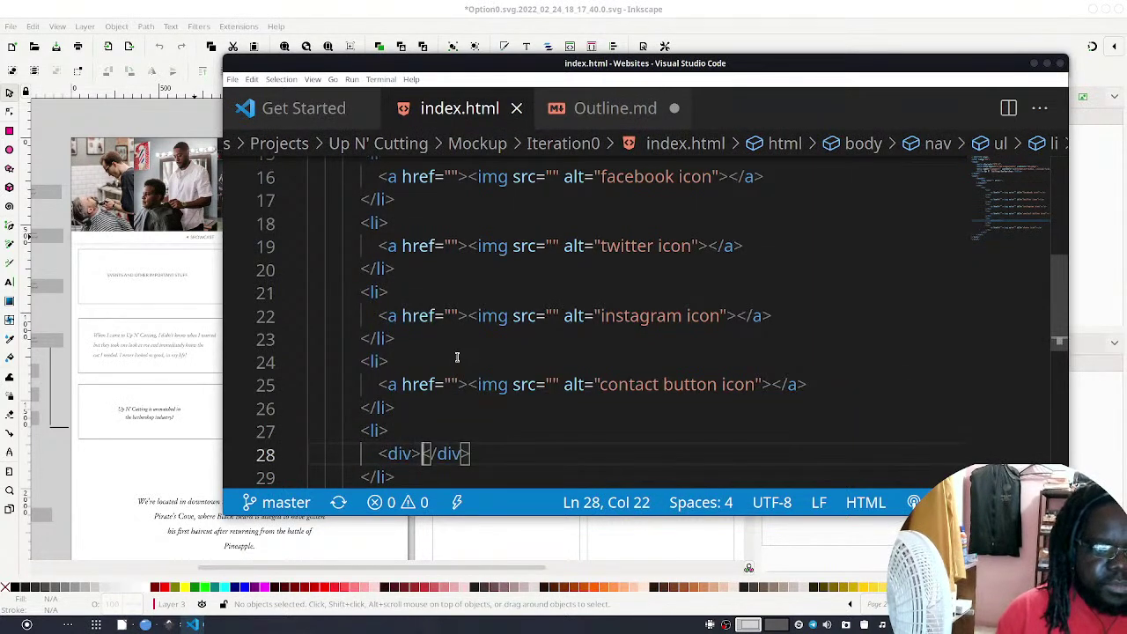
pyautogui.hotkey('ctrl', 'z')
pyautogui.hotkey('ctrl', 'z')
pyautogui.hotkey('ctrl', 'z')
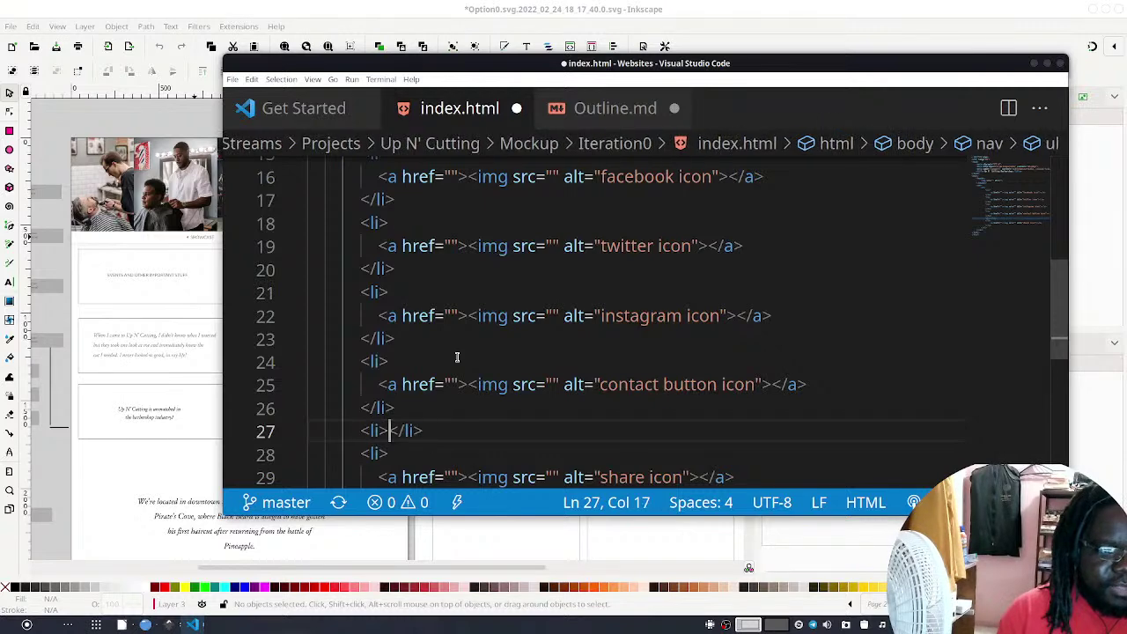
# Put the empty list item's opening and closing tags on consecutive lines with no blank line between them
pyautogui.press('Return')
pyautogui.press('Up')
pyautogui.hotkey('ctrl', 's')
pyautogui.press('Left')
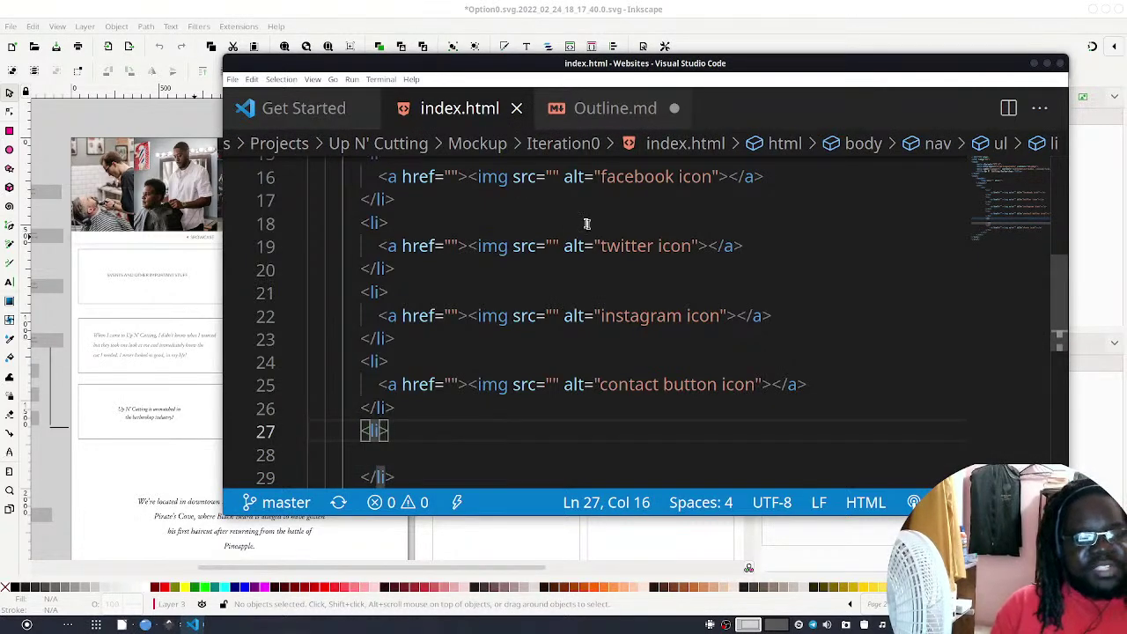
pyautogui.scroll(-5, 585, 222)
pyautogui.scroll(2, 625, 191)
pyautogui.scroll(-2, 578, 254)
pyautogui.scroll(3, 576, 259)
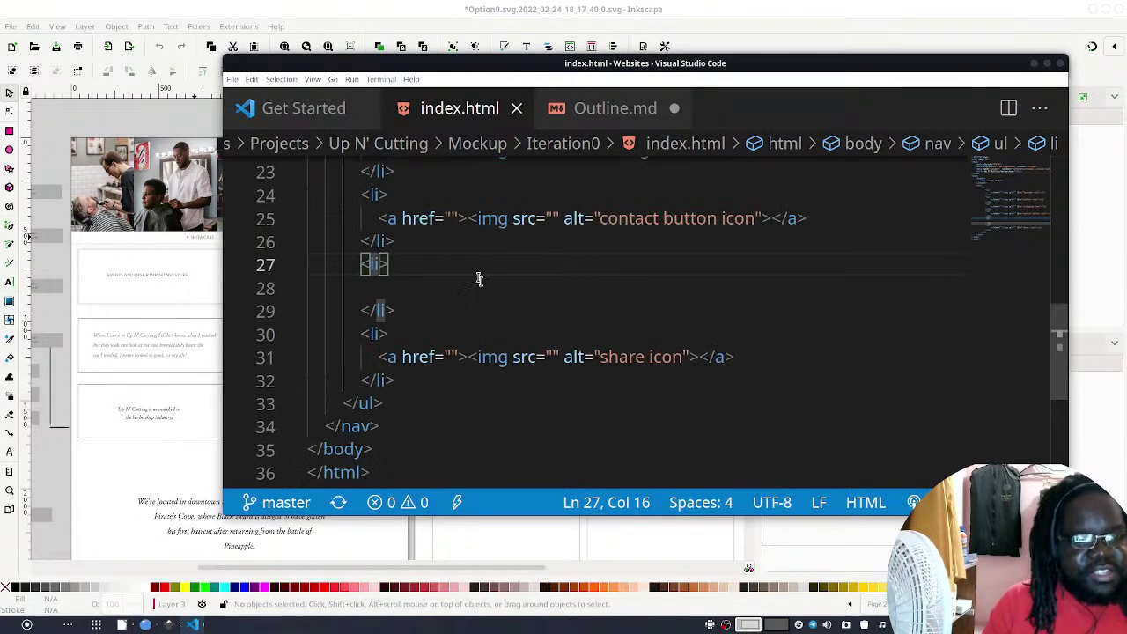
pyautogui.click(384, 291)
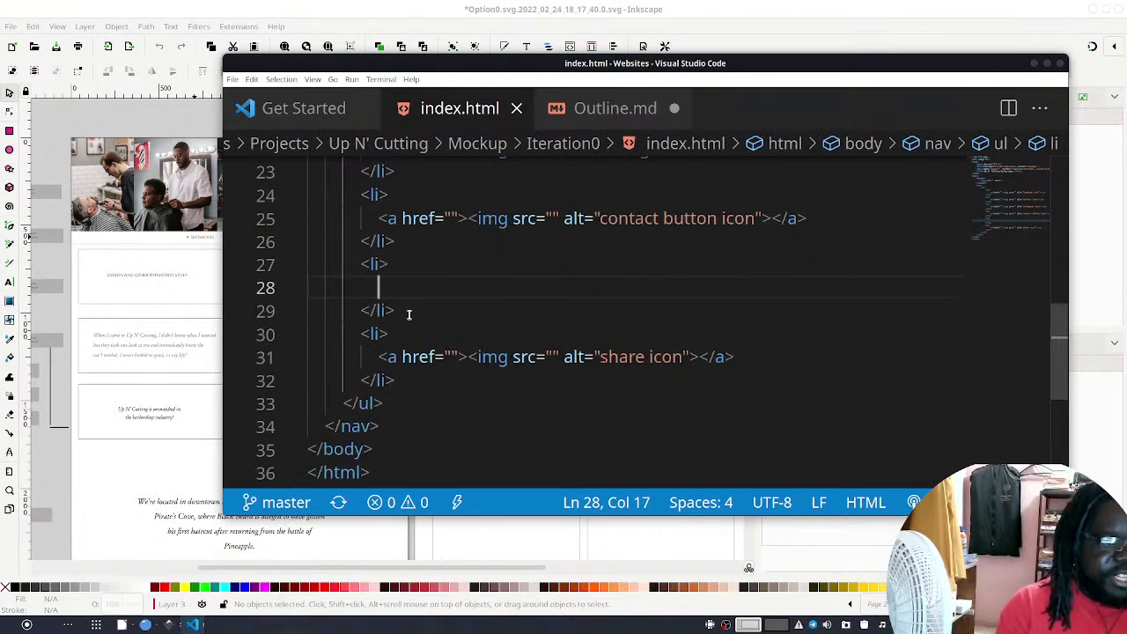
pyautogui.hotkey('shift', 'Home')
pyautogui.press('BackSpace')
pyautogui.press('BackSpace')
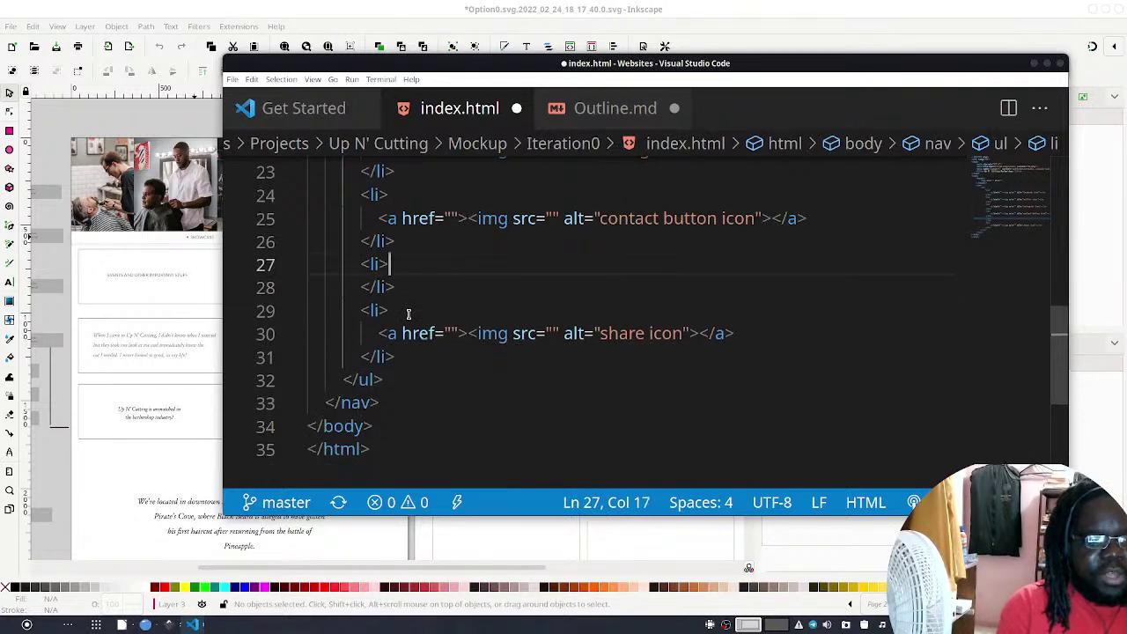
# Add the class "divider" to the empty list item and save index.html
pyautogui.press('Left')
pyautogui.write('c')
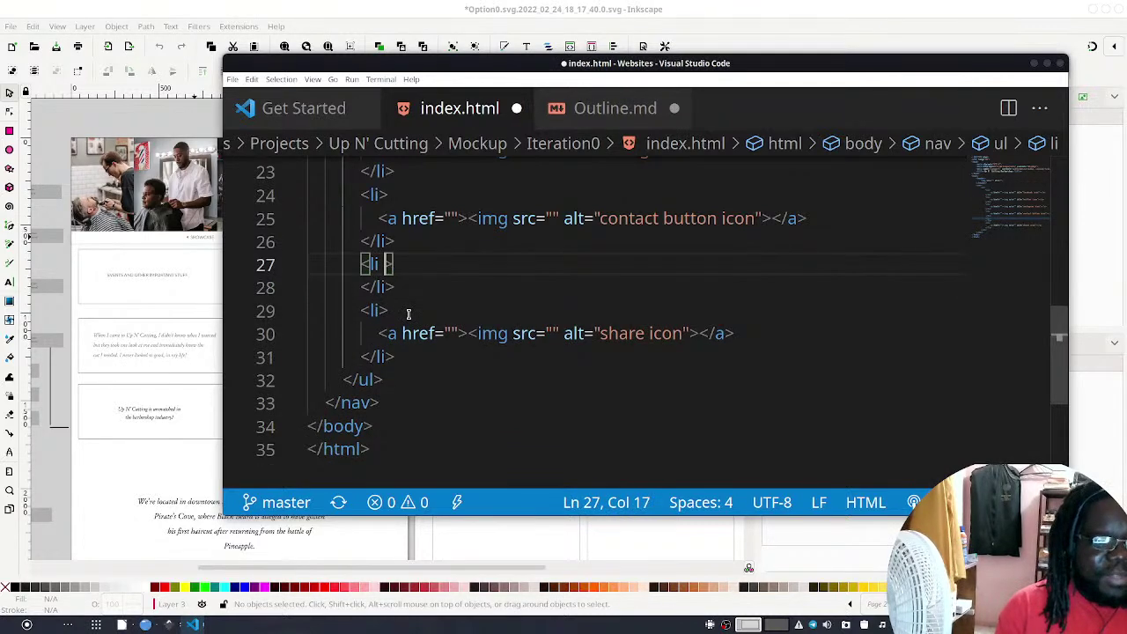
pyautogui.write('lass')
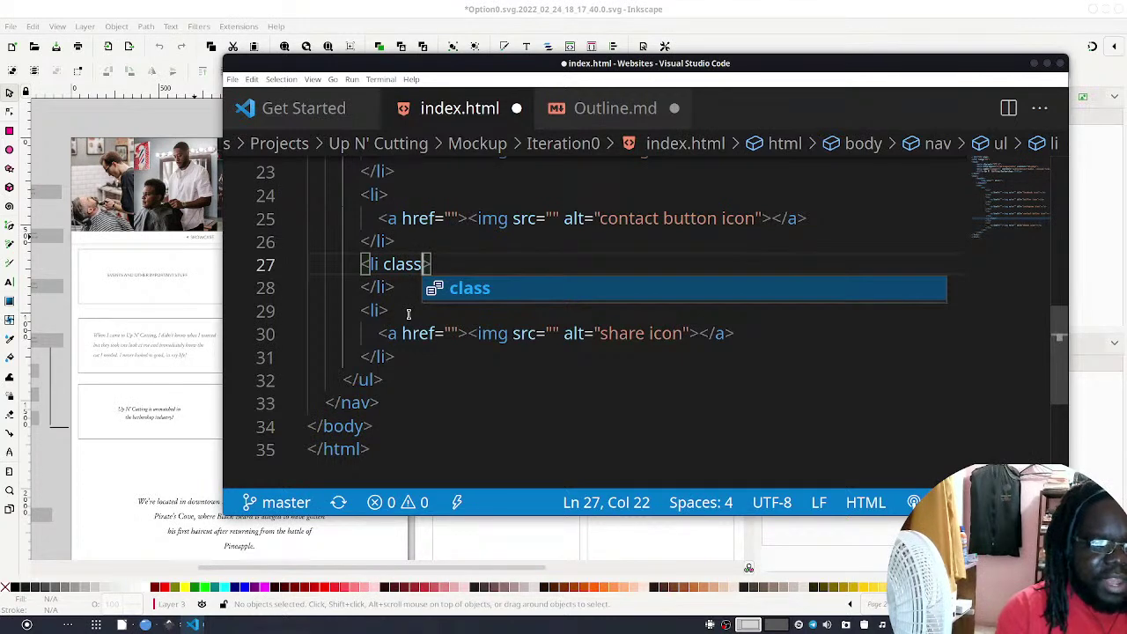
pyautogui.press('Return')
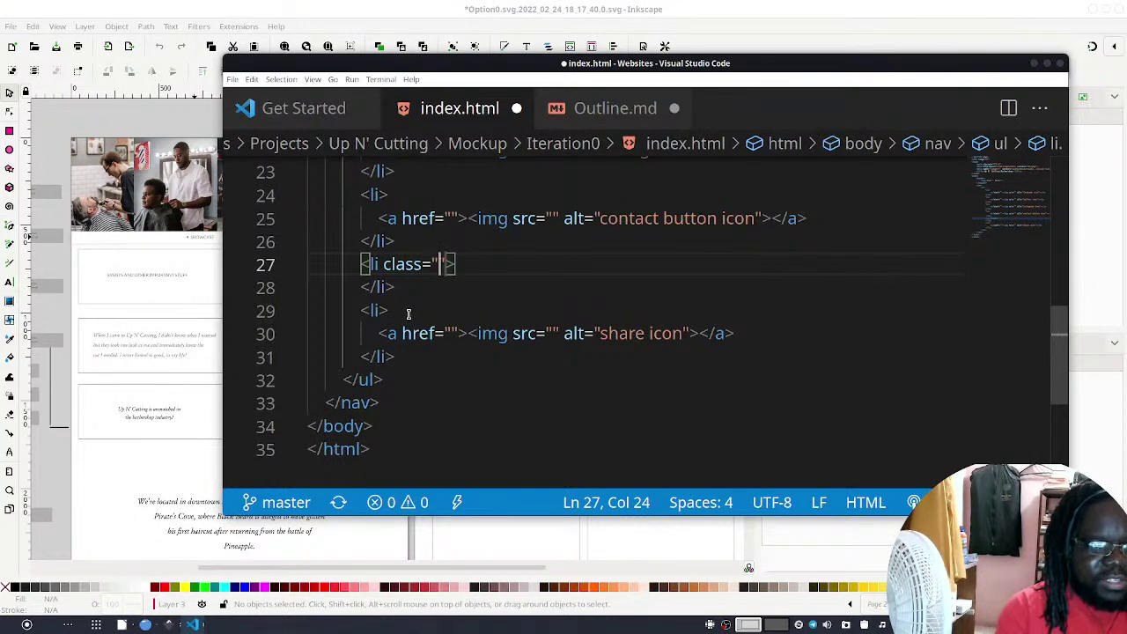
pyautogui.write('divider')
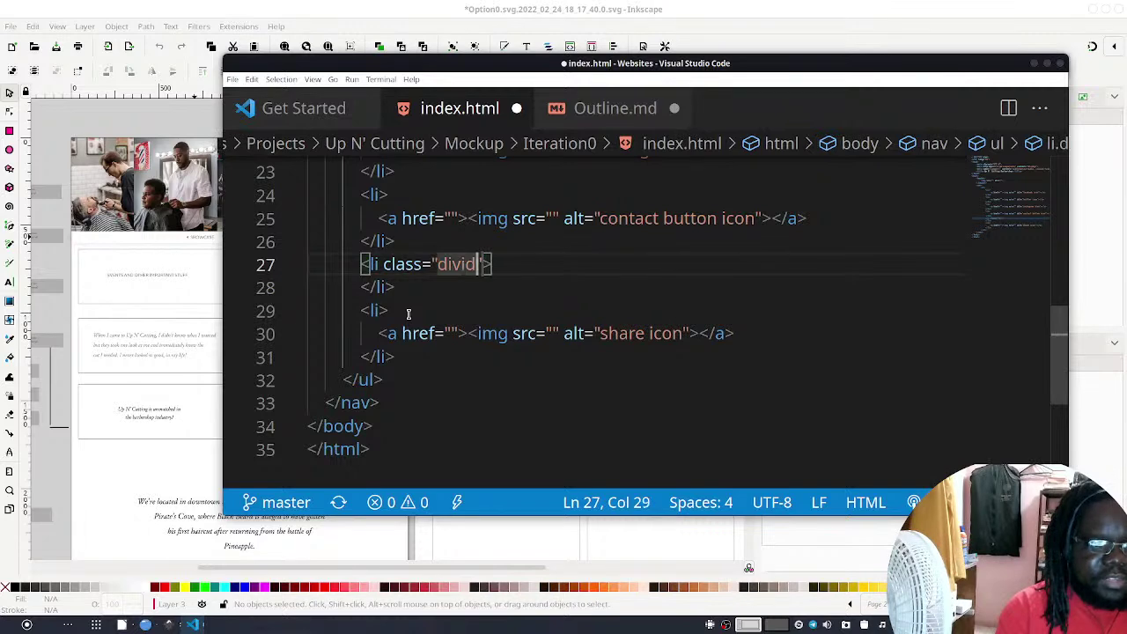
pyautogui.hotkey('ctrl', 's')
# Prefix the empty list item's class so it reads "social-divider" and save index.html
pyautogui.press('Left')
pyautogui.press('Left')
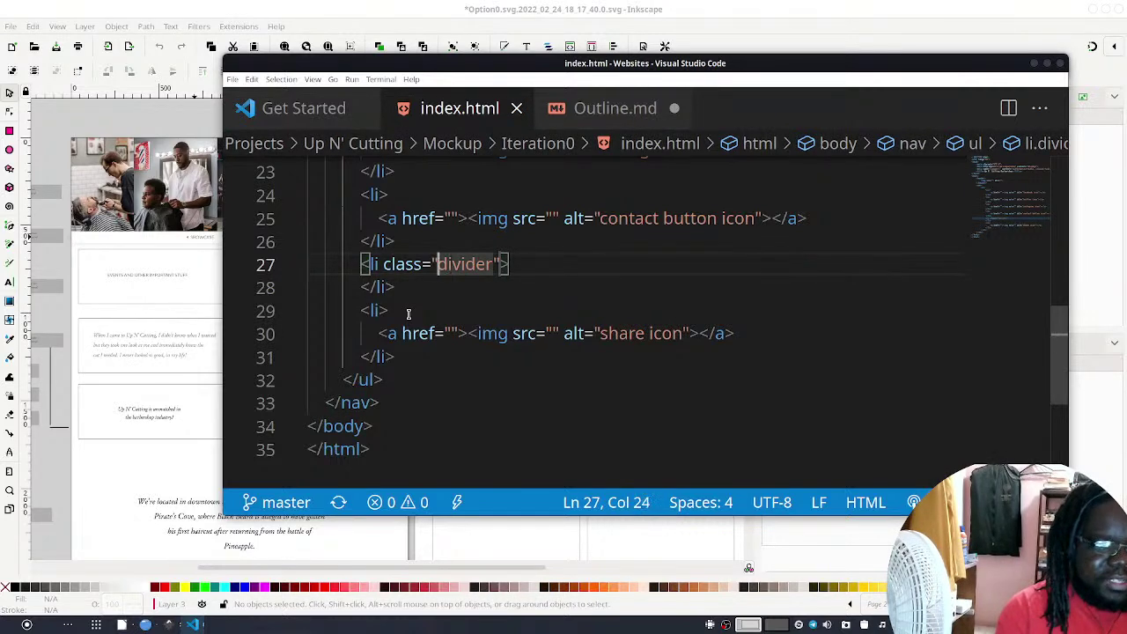
pyautogui.write('sxocialk')
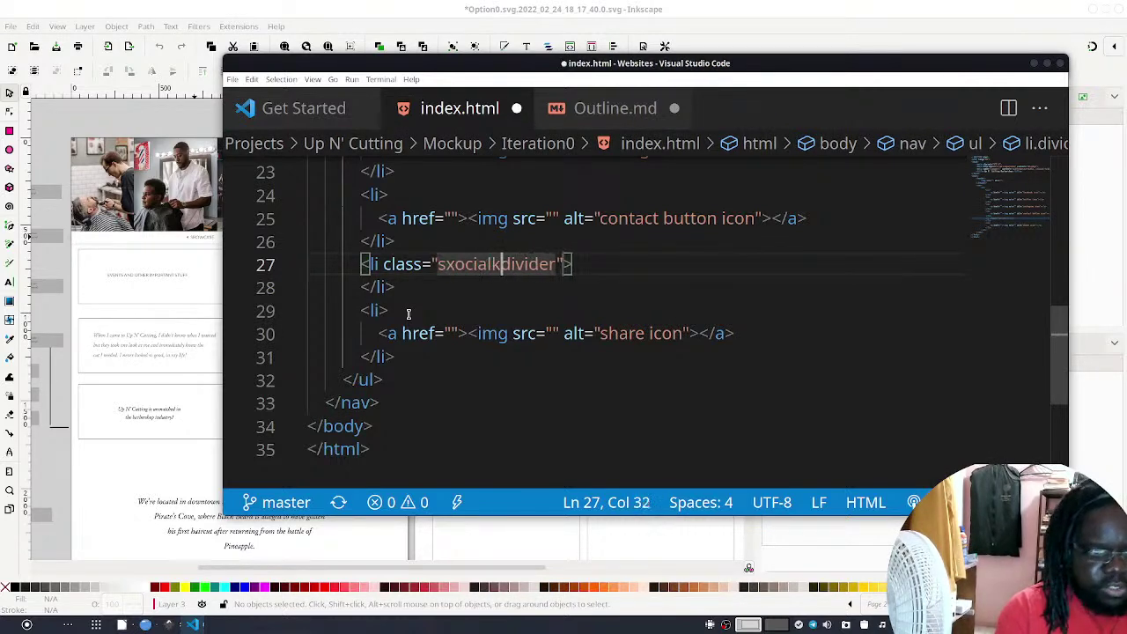
pyautogui.press('BackSpace')
pyautogui.press('BackSpace')
pyautogui.press('BackSpace')
pyautogui.press('BackSpace')
pyautogui.press('BackSpace')
pyautogui.press('BackSpace')
pyautogui.write('ocial-')
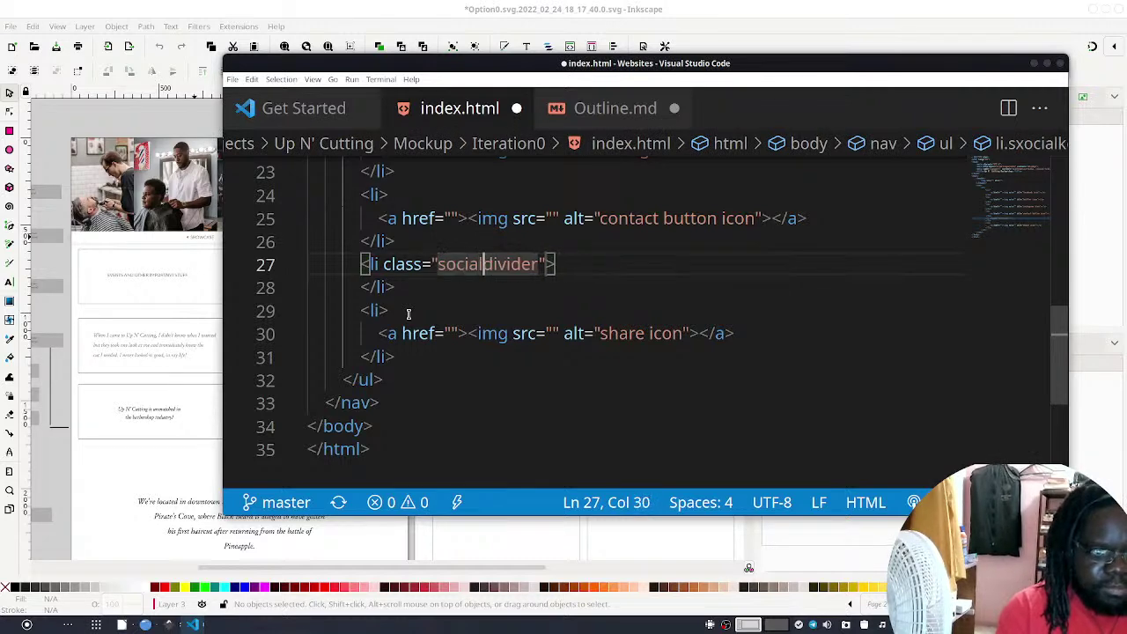
pyautogui.hotkey('ctrl', 's')
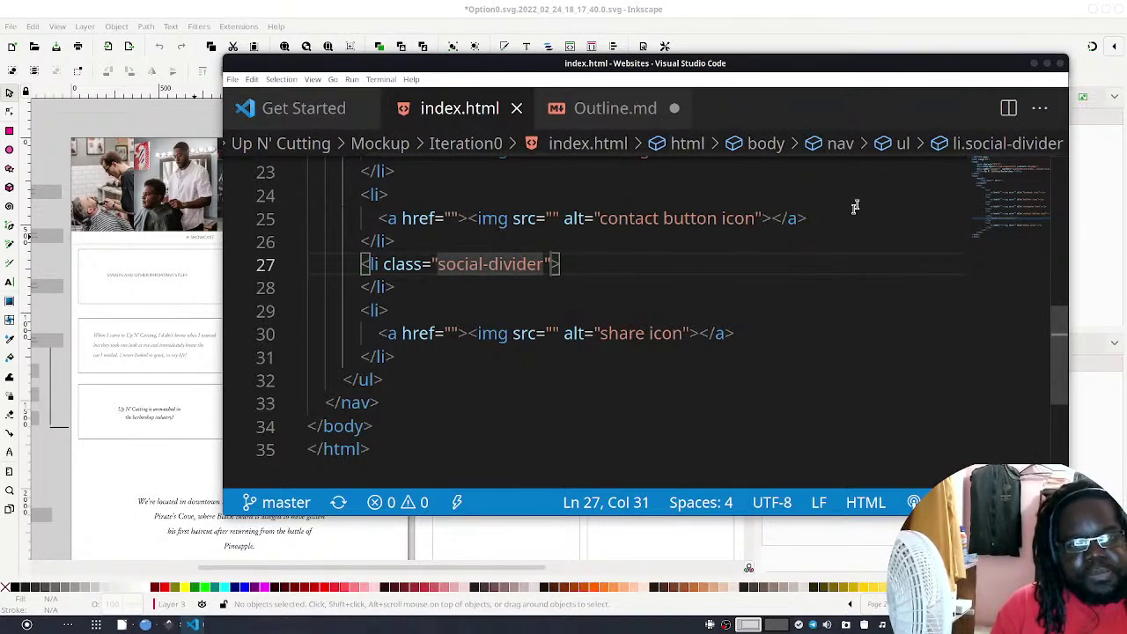
# Add a second ul with an empty class attribute below the icon list inside the nav element
pyautogui.scroll(5, 656, 302)
pyautogui.scroll(2, 552, 303)
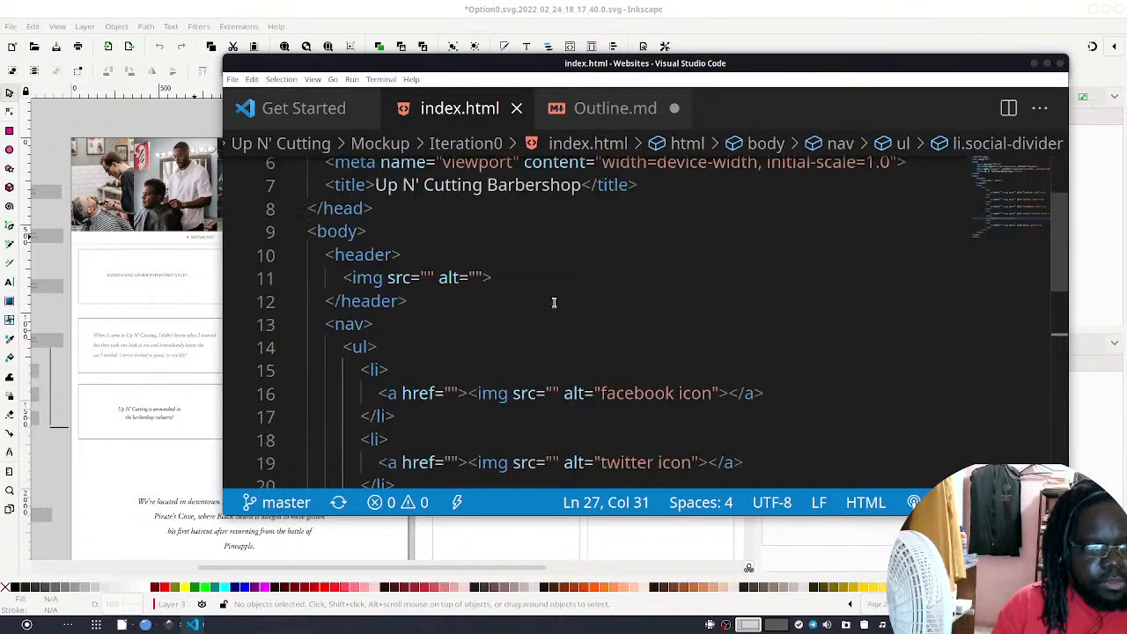
pyautogui.scroll(-7, 554, 297)
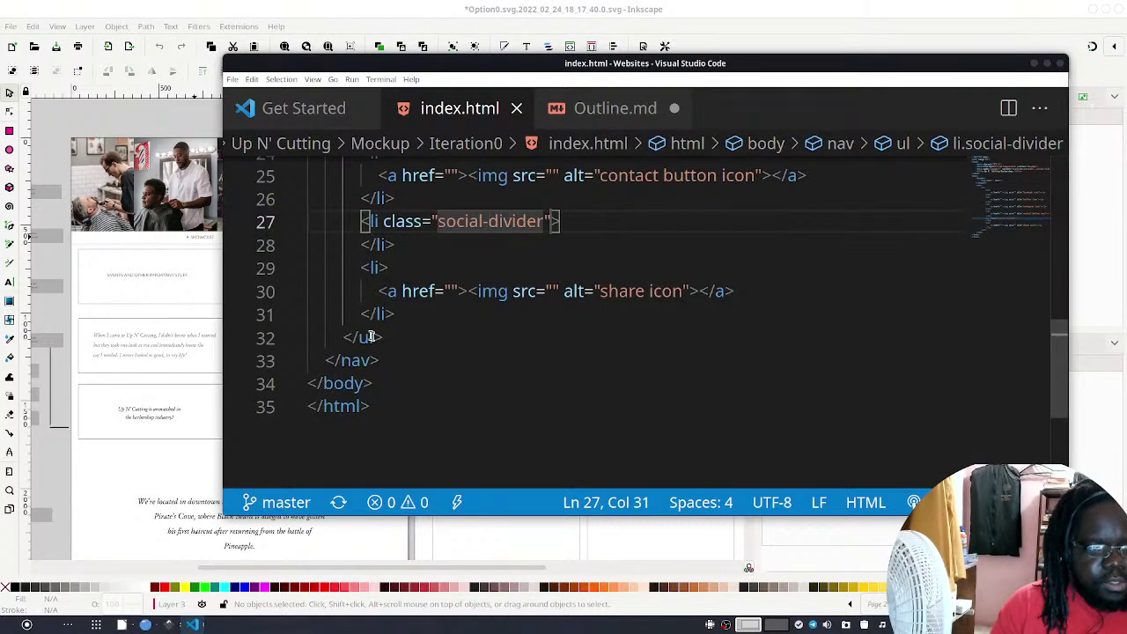
pyautogui.click(398, 332)
pyautogui.scroll(1, 414, 354)
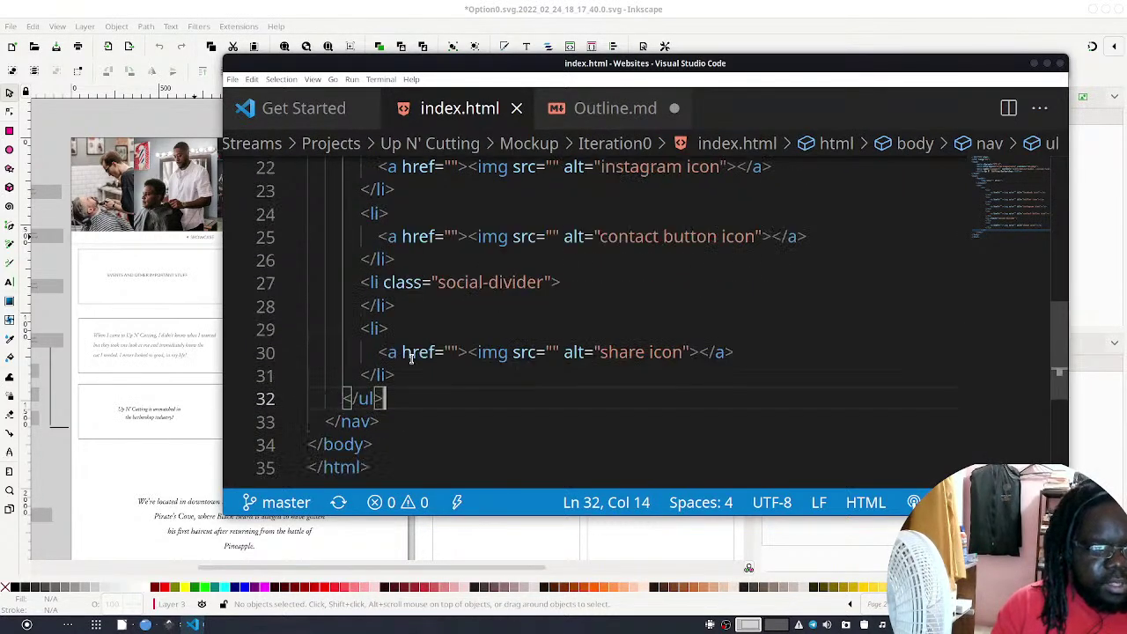
pyautogui.scroll(-2, 397, 335)
pyautogui.click(399, 309)
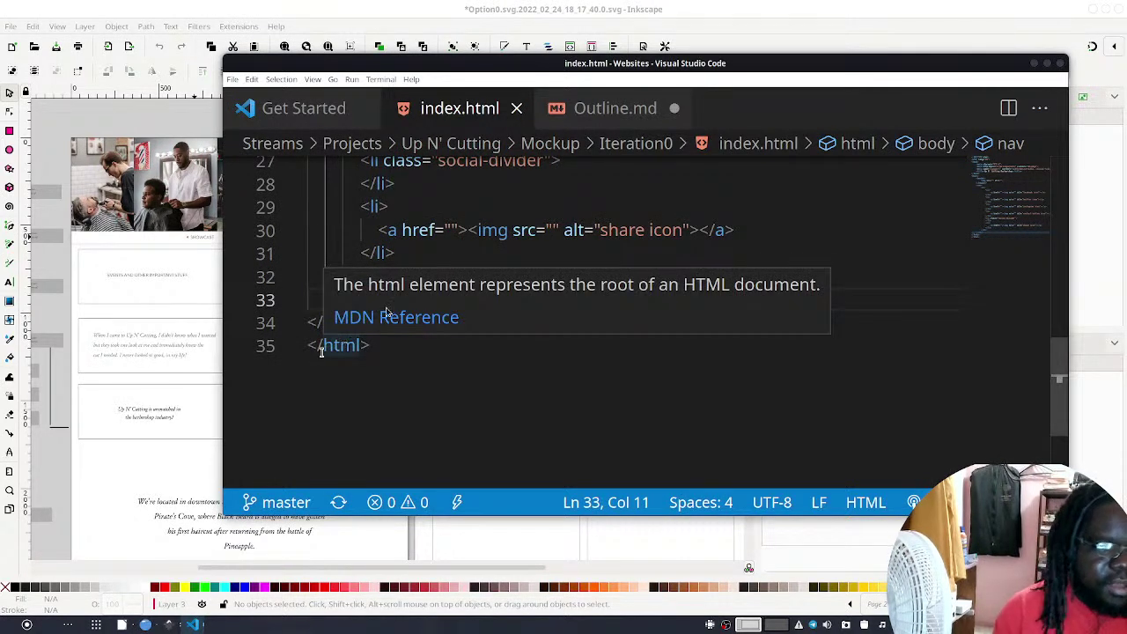
pyautogui.click(491, 276)
pyautogui.press('Return')
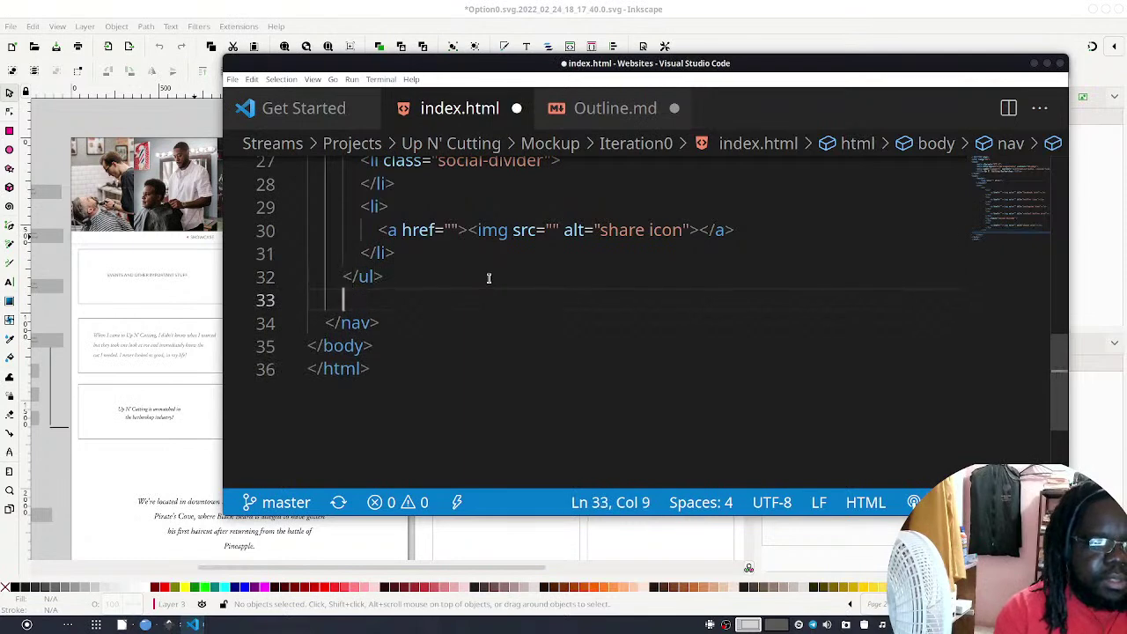
pyautogui.write('i')
pyautogui.press('BackSpace')
pyautogui.write('ul')
pyautogui.press('Tab')
pyautogui.press('Return')
pyautogui.press('Up')
pyautogui.press('Left')
pyautogui.write('clas')
pyautogui.press('Tab')
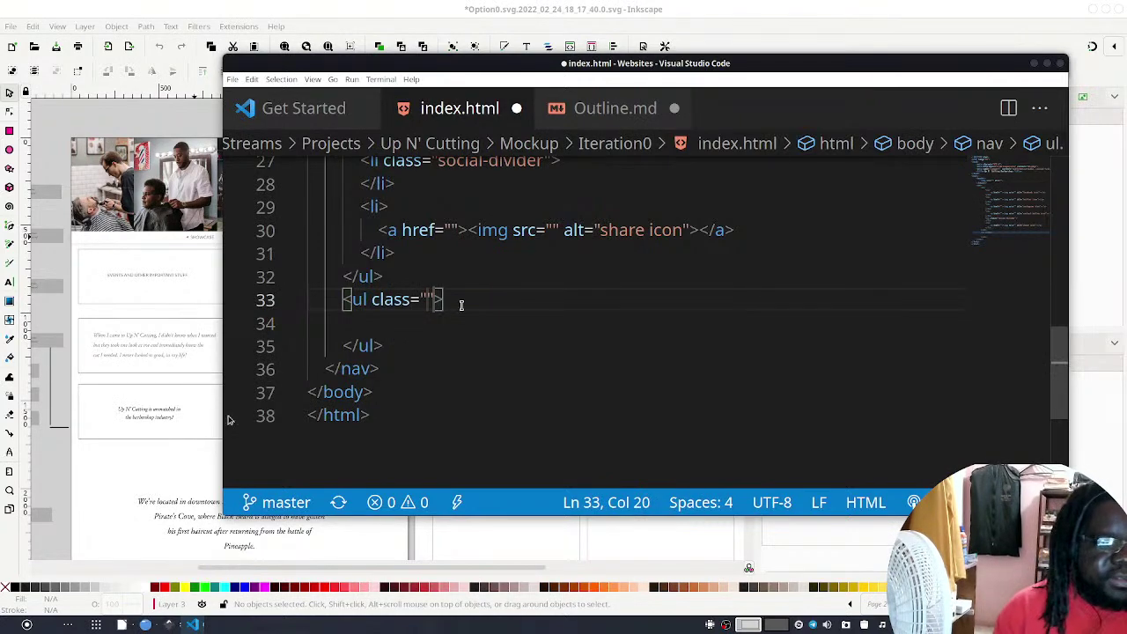
# Add the class "socials" to the first ul in the nav element and save index.html
pyautogui.scroll(8, 423, 317)
pyautogui.scroll(-2, 384, 336)
pyautogui.click(370, 287)
pyautogui.write('cla')
pyautogui.press('Tab')
pyautogui.write('socials')
pyautogui.hotkey('ctrl', 's')
# Set the second ul's class to "main-menu" and save index.html
pyautogui.scroll(-8, 658, 372)
pyautogui.scroll(3, 516, 428)
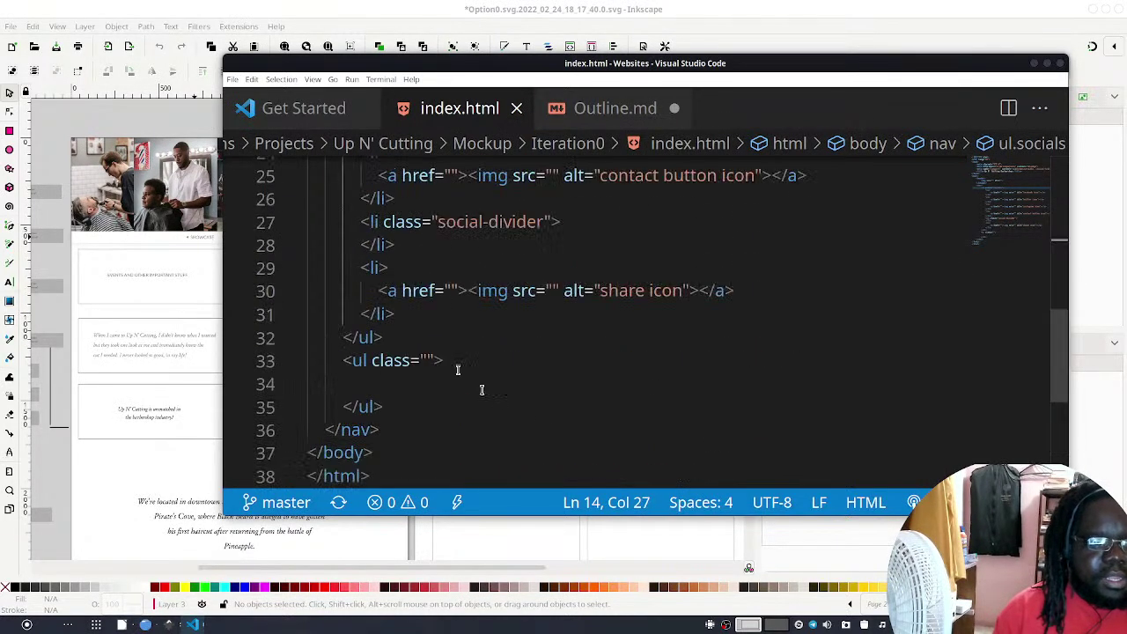
pyautogui.click(423, 361)
pyautogui.write('main-m')
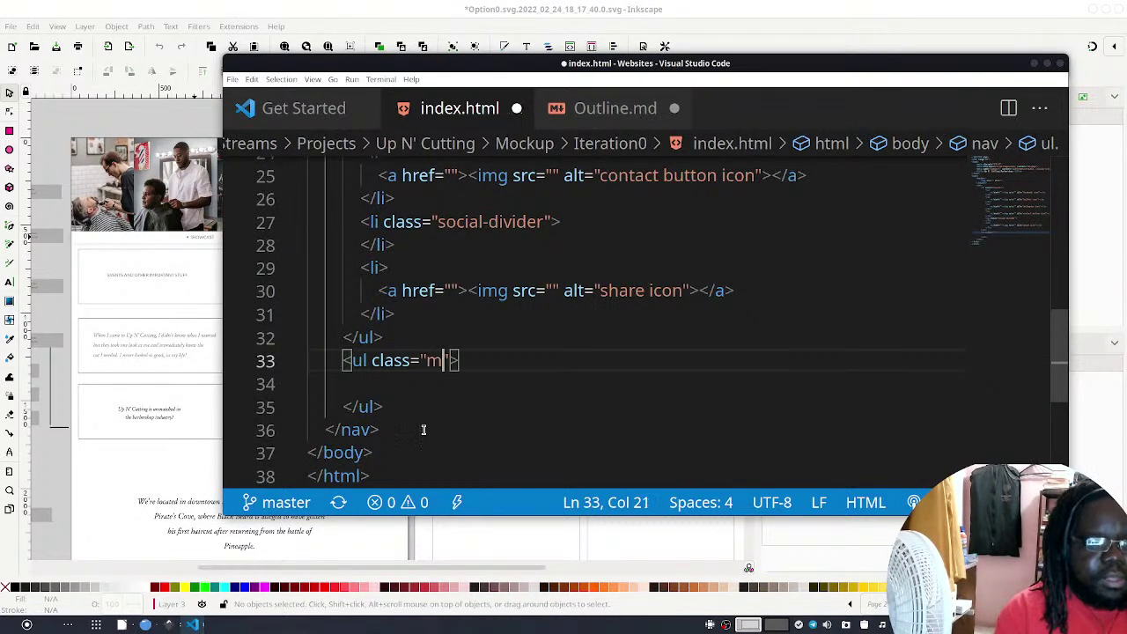
pyautogui.write('enu')
pyautogui.hotkey('ctrl', 's')
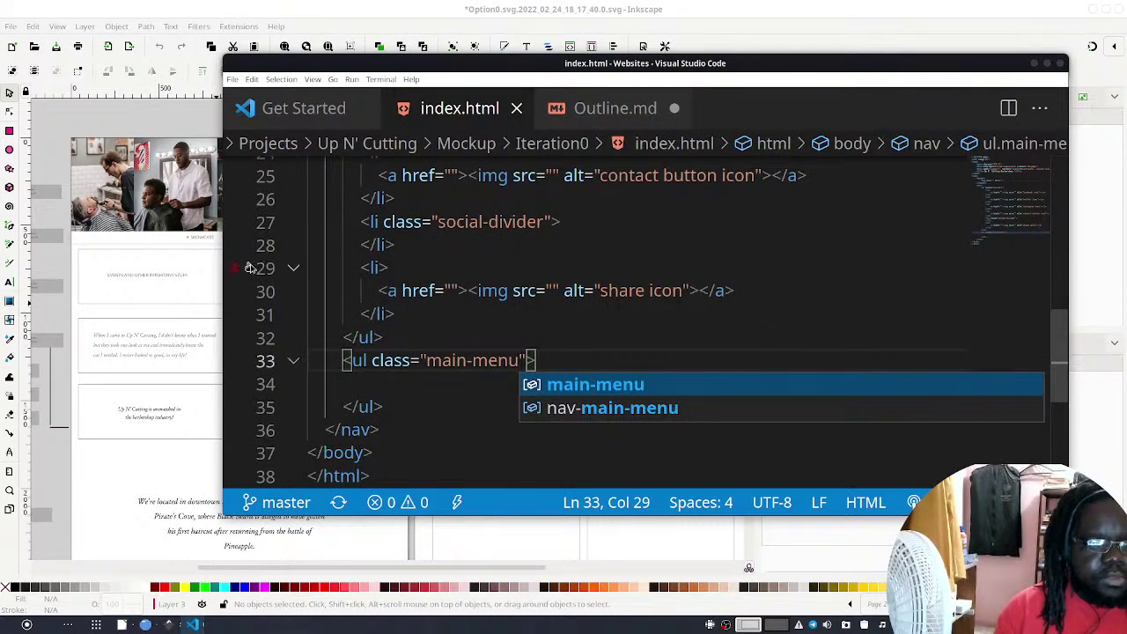
# Switch to the Option0.svg wireframe in Inkscape, examine its navigation buttons and menu layout, and return to index.html in Visual Studio Code
pyautogui.moveTo(385, 73)
pyautogui.mouseDown()
pyautogui.moveTo(436, 124)
pyautogui.moveTo(418, 358)
pyautogui.moveTo(447, 33)
pyautogui.moveTo(397, 40)
pyautogui.moveTo(391, 60)
pyautogui.mouseUp()
pyautogui.moveTo(178, 625)
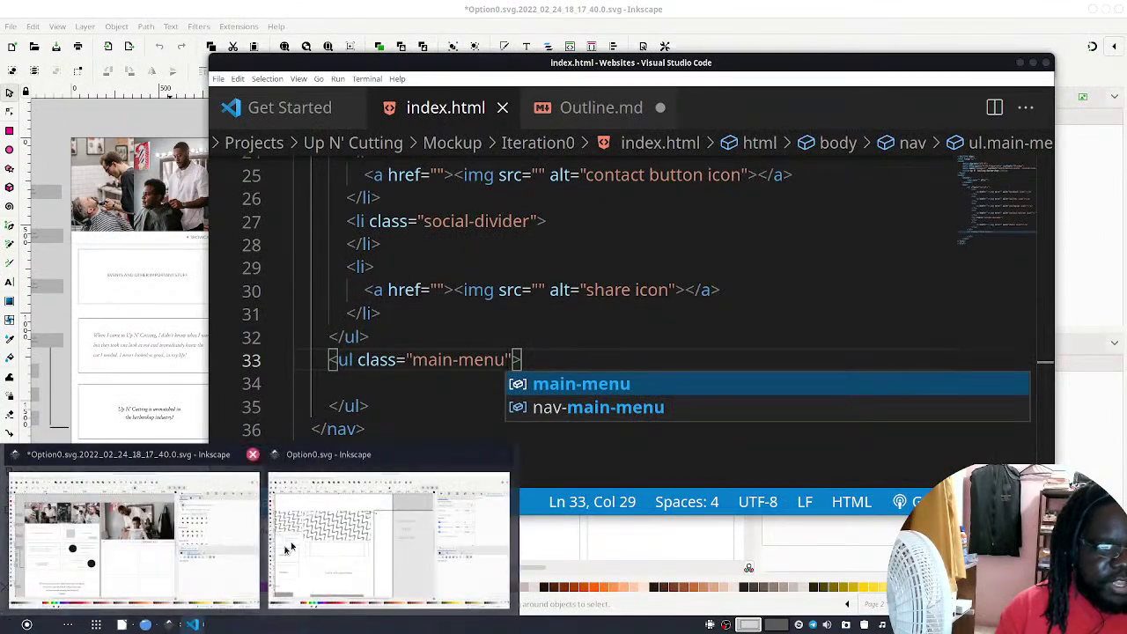
pyautogui.click(353, 491)
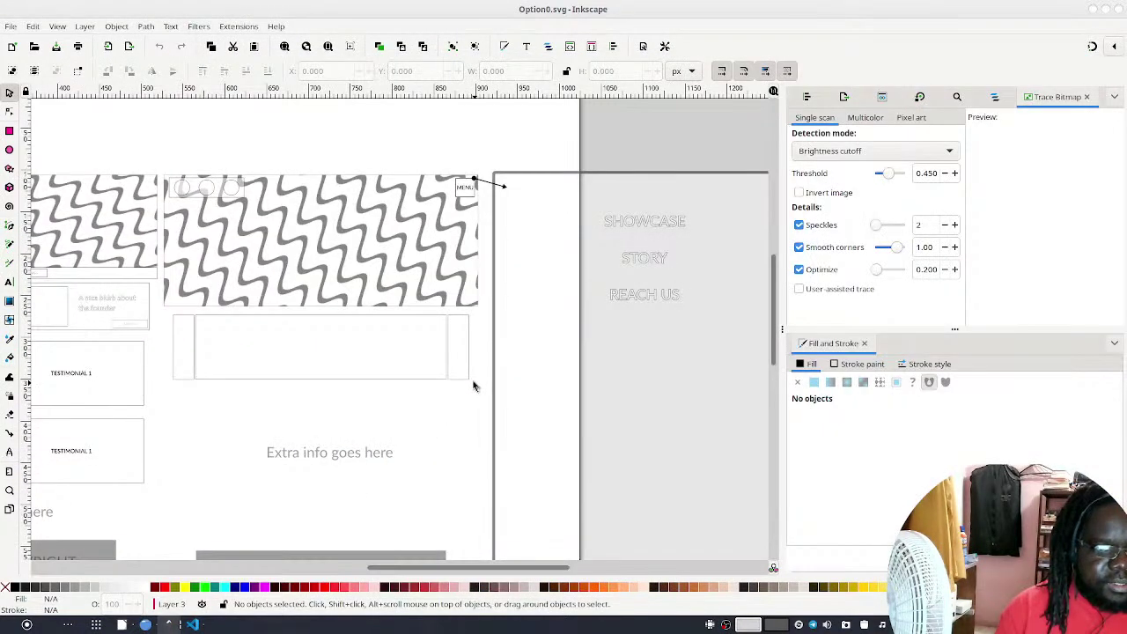
pyautogui.scroll(-2, 453, 318)
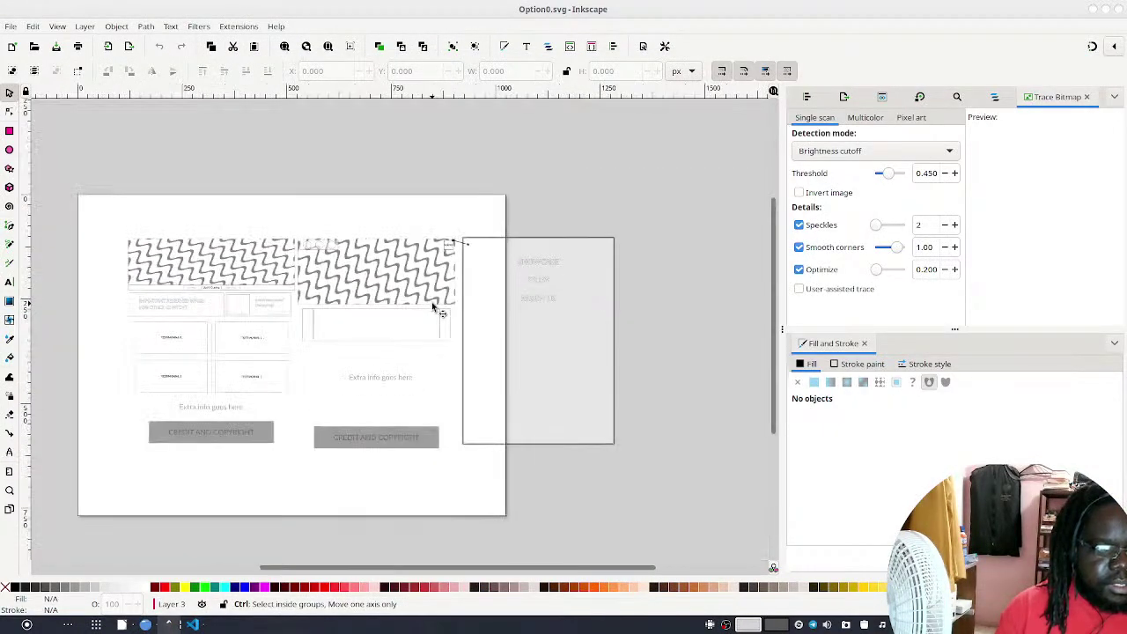
pyautogui.scroll(3, 432, 307)
pyautogui.scroll(-1, 423, 290)
pyautogui.scroll(2, 277, 288)
pyautogui.scroll(2, 277, 288)
pyautogui.scroll(-4, 280, 286)
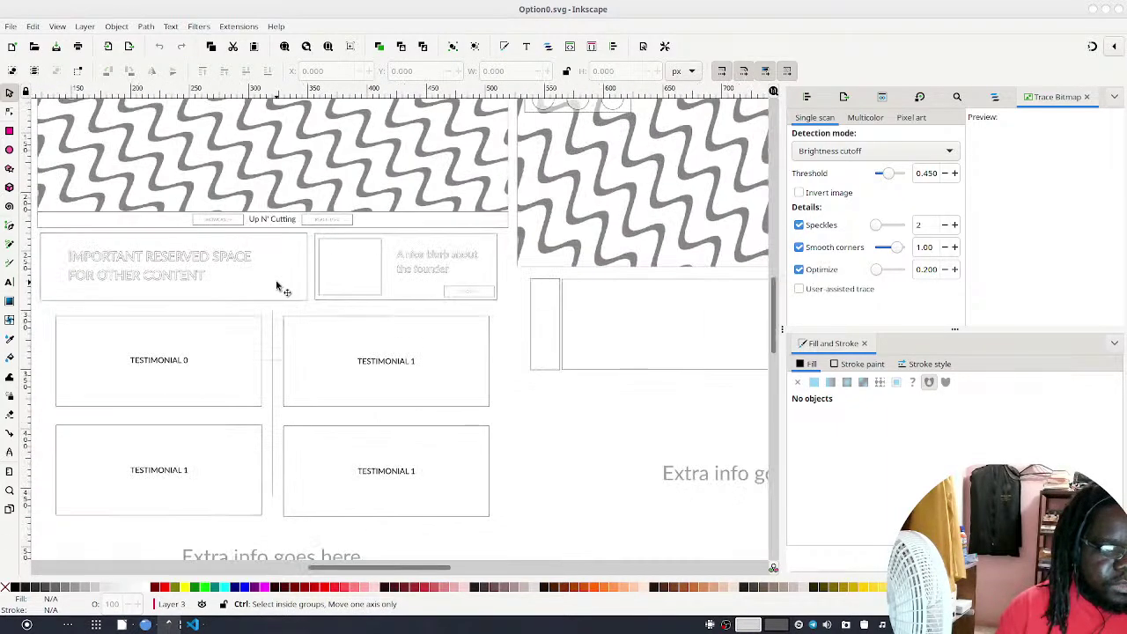
pyautogui.scroll(3, 280, 286)
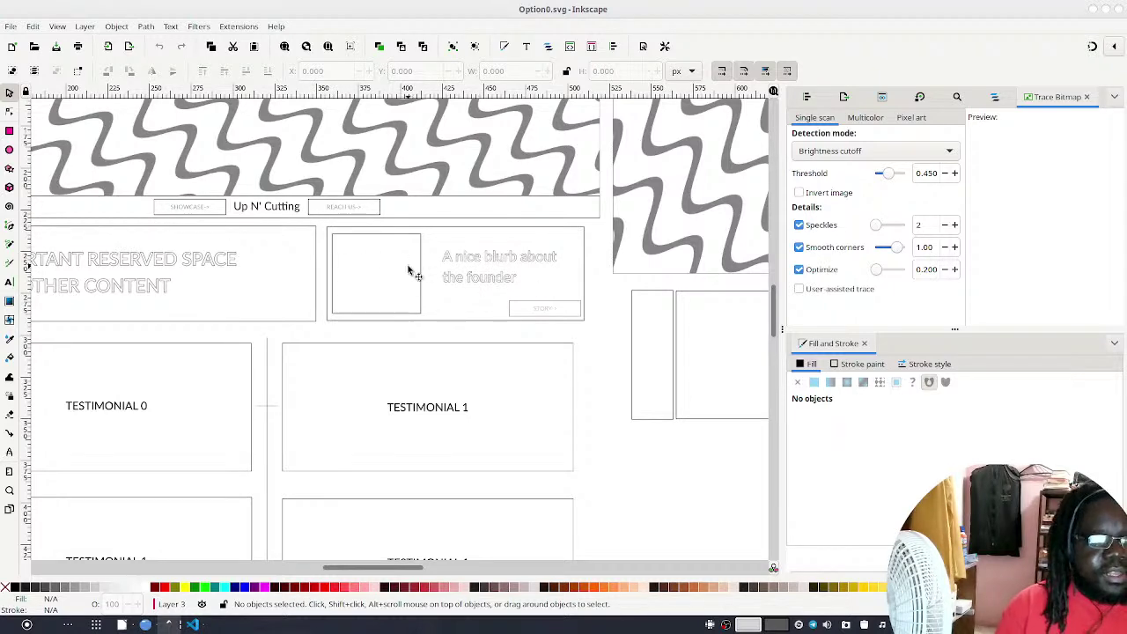
pyautogui.scroll(-3, 511, 287)
pyautogui.scroll(2, 356, 273)
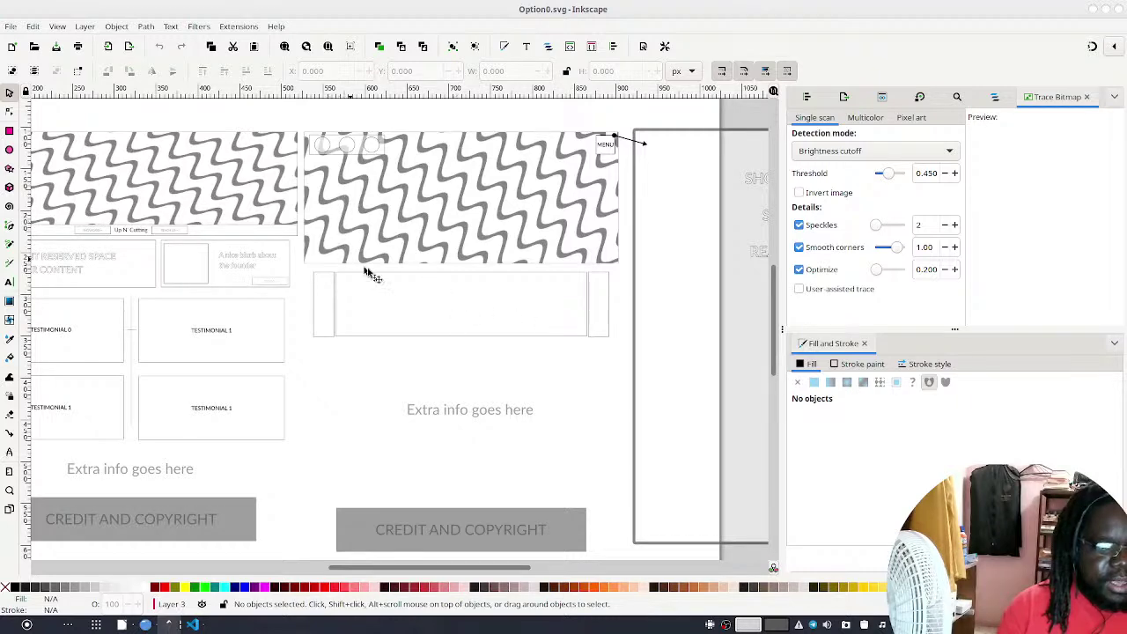
pyautogui.moveTo(344, 252); pyautogui.dragTo(518, 299)
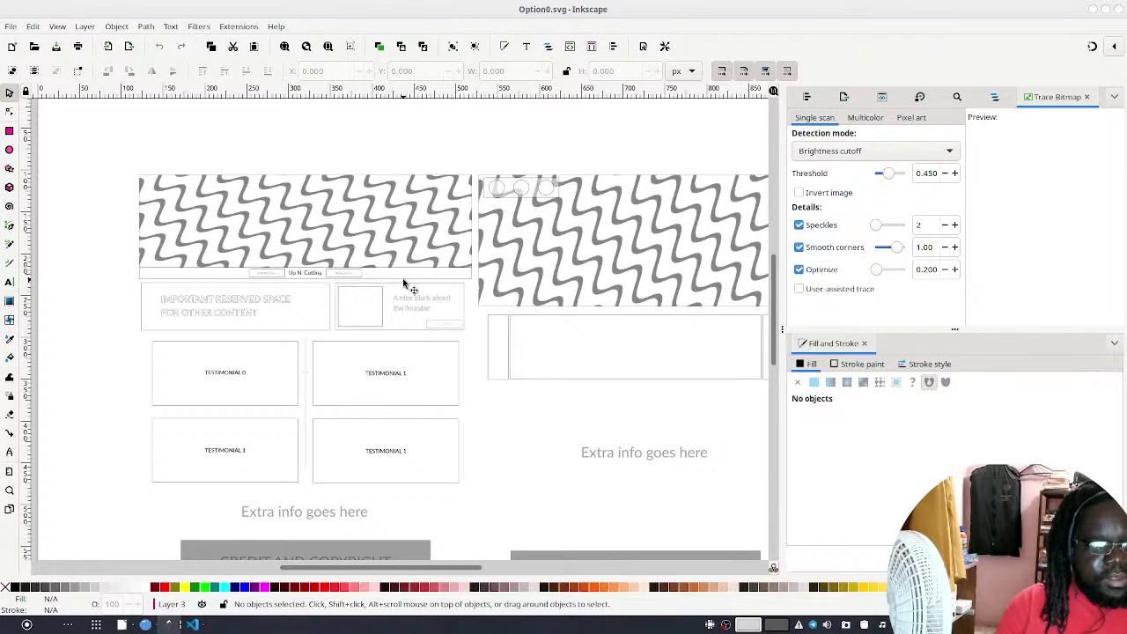
pyautogui.moveTo(632, 225); pyautogui.dragTo(511, 263)
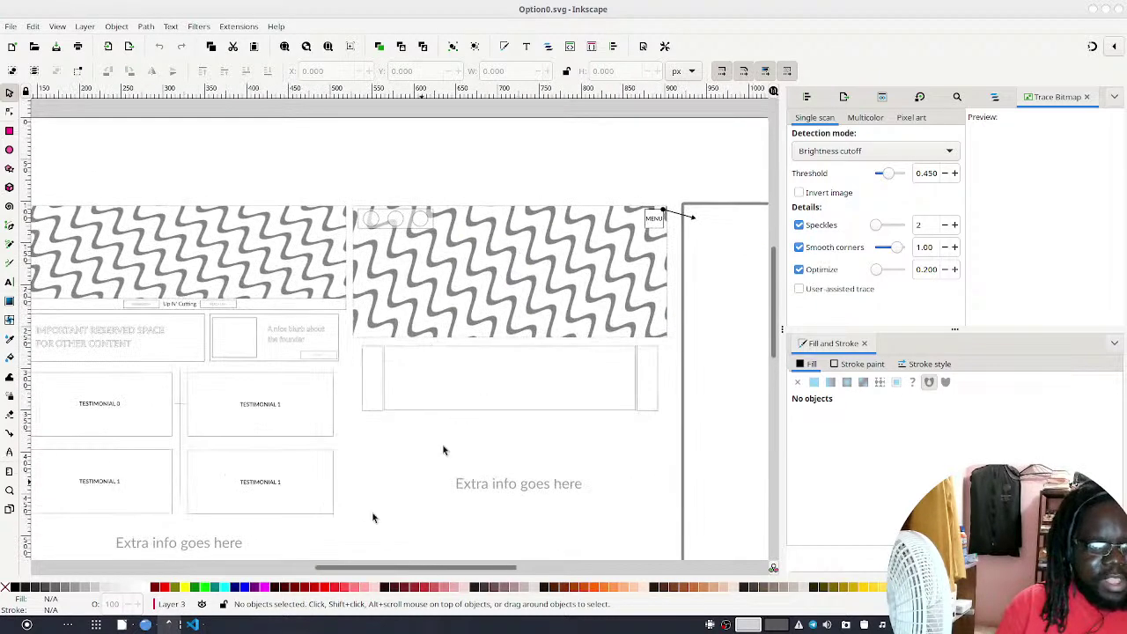
pyautogui.click(197, 624)
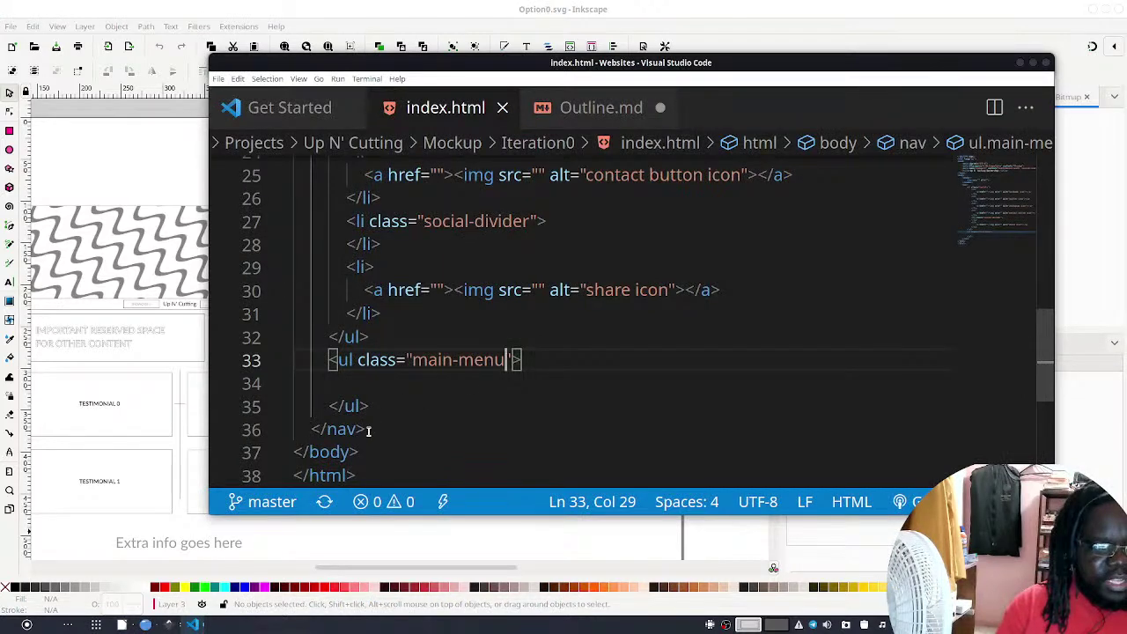
pyautogui.moveTo(372, 374); pyautogui.dragTo(412, 361)
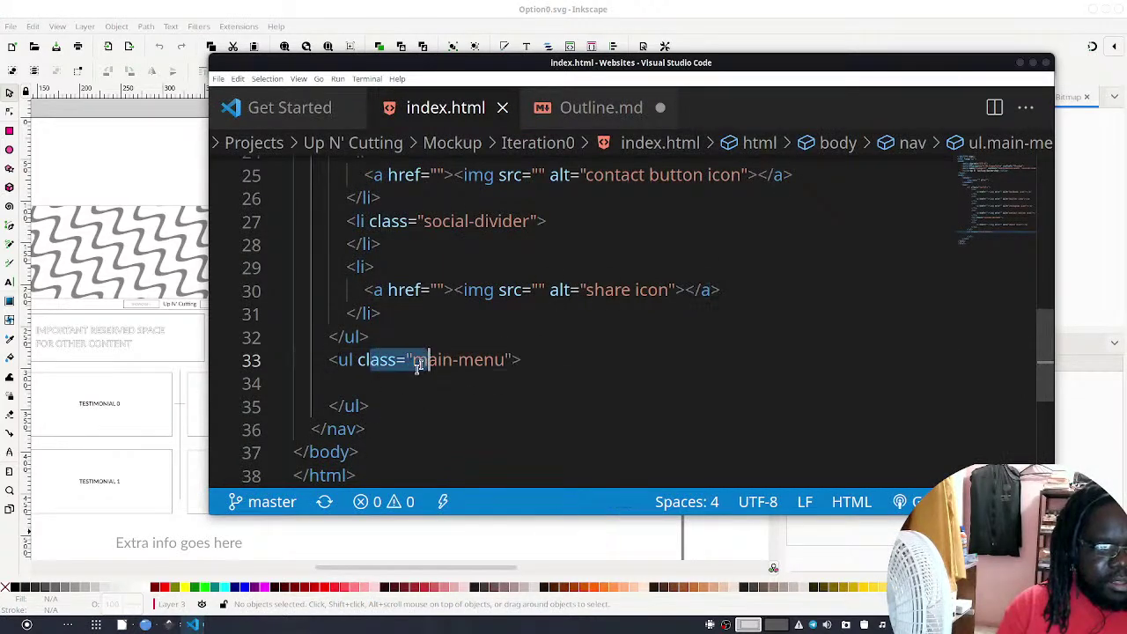
pyautogui.press('BackSpace')
pyautogui.hotkey('ctrl', 'z')
pyautogui.click(382, 403)
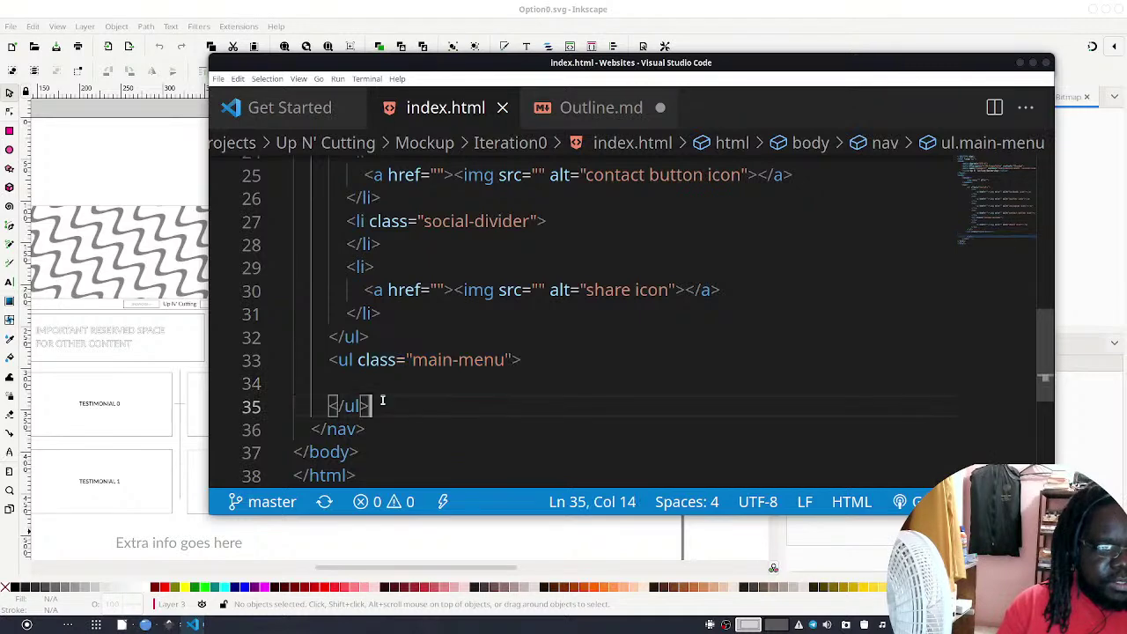
pyautogui.keyDown('shift'); pyautogui.click(336, 359); pyautogui.keyUp('shift')
pyautogui.press('BackSpace')
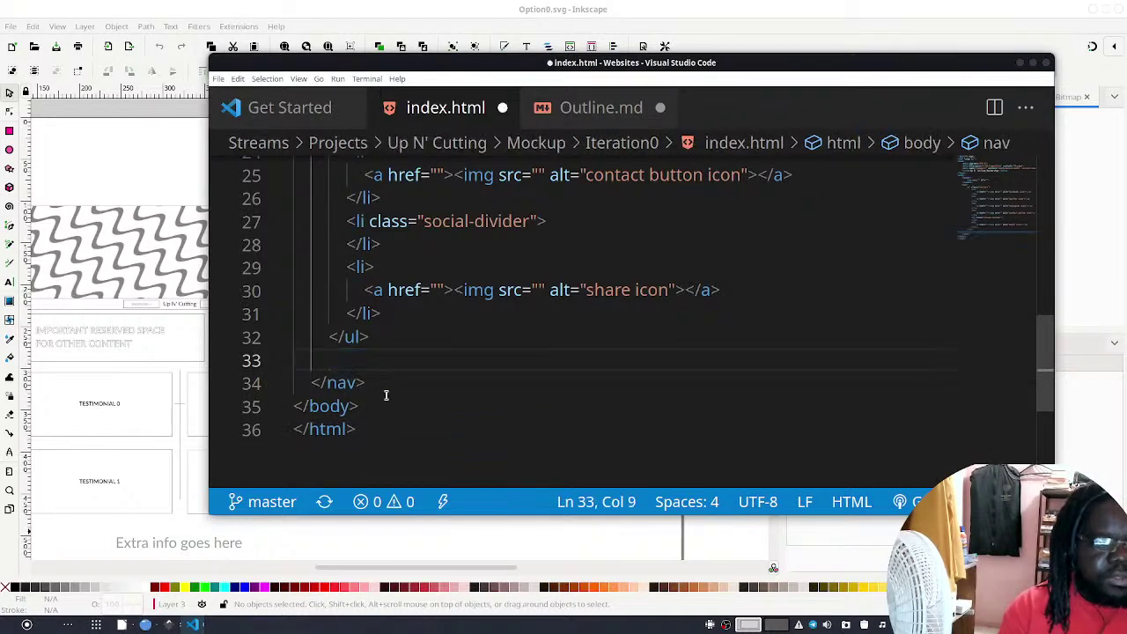
pyautogui.hotkey('ctrl', 'z')
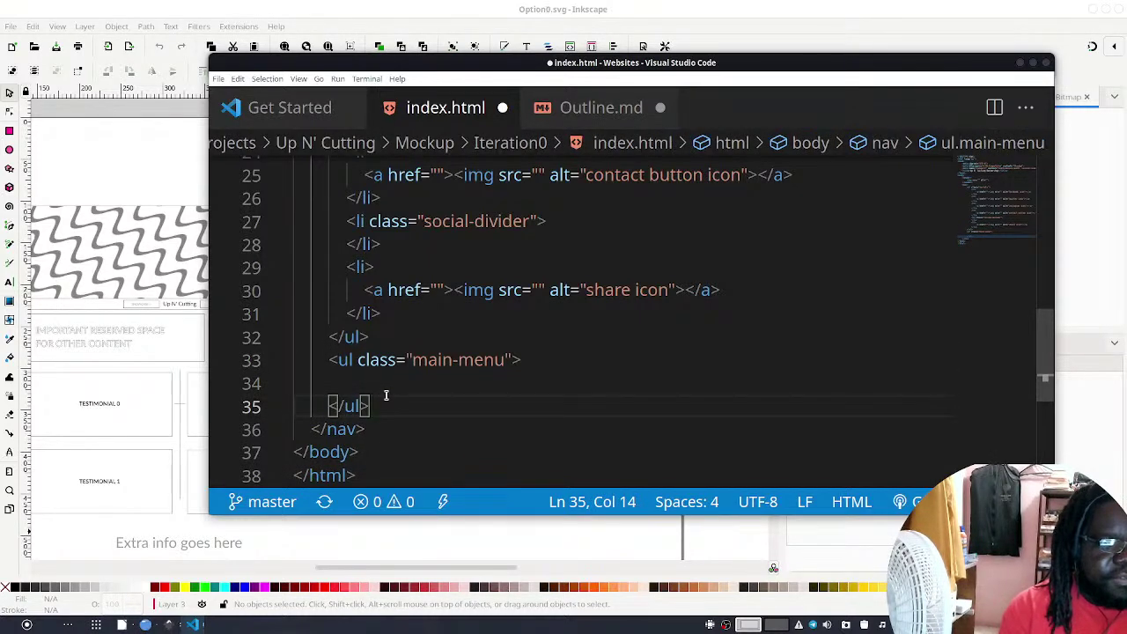
# Delete the main-menu ul and the leftover blank line from the nav element holding the social icons
pyautogui.hotkey('shift', 'Up')
pyautogui.hotkey('shift', 'Up')
pyautogui.hotkey('shift', 'Up')
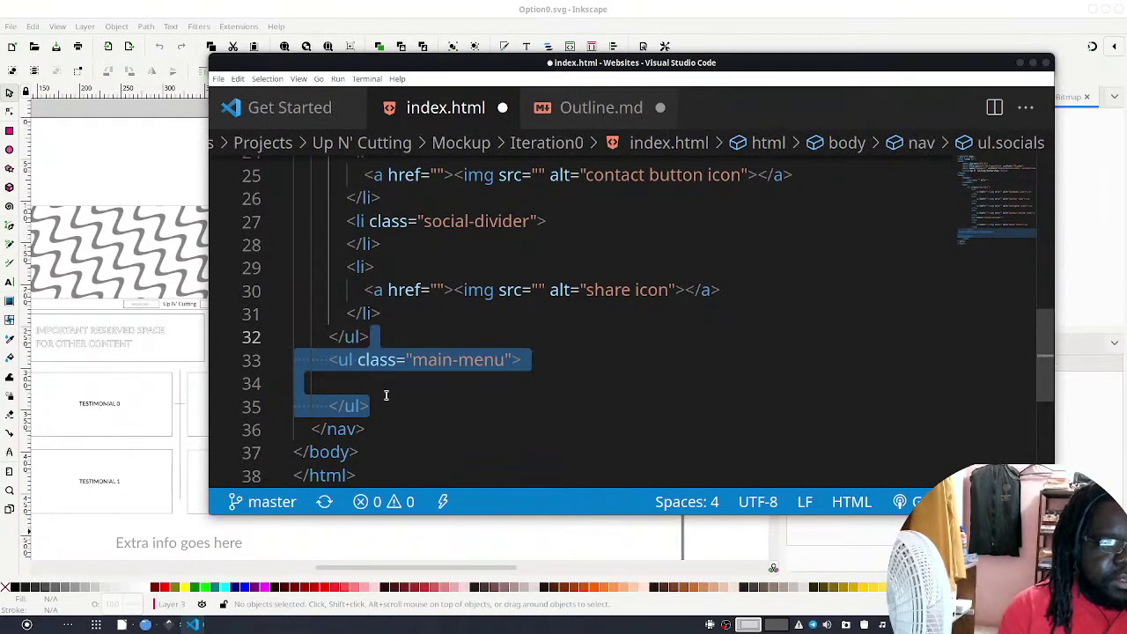
pyautogui.hotkey('shift', 'Down')
pyautogui.hotkey('shift', 'Home')
pyautogui.press('BackSpace')
pyautogui.press('BackSpace')
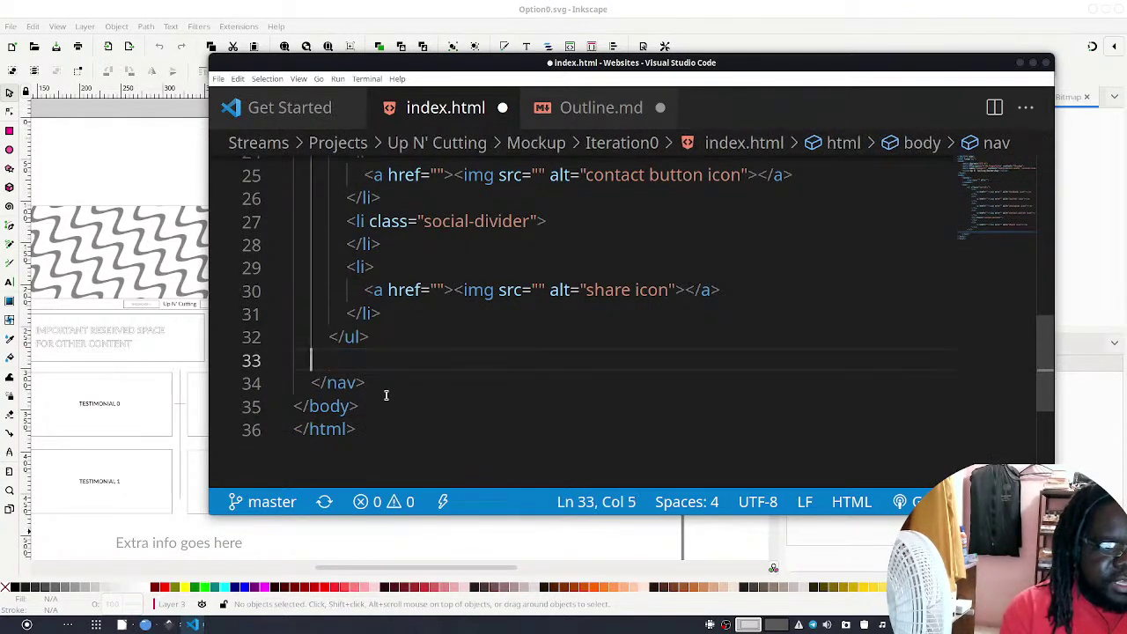
pyautogui.press('BackSpace')
pyautogui.press('BackSpace')
# Add a second nav element with the class "main-nav" directly below the social icons nav
pyautogui.press('Down')
pyautogui.write('nha')
pyautogui.press('BackSpace')
pyautogui.press('BackSpace')
pyautogui.write('av')
pyautogui.press('Tab')
pyautogui.press('Return')
pyautogui.press('Up')
pyautogui.write('clas')
pyautogui.press('Return')
pyautogui.write('manu')
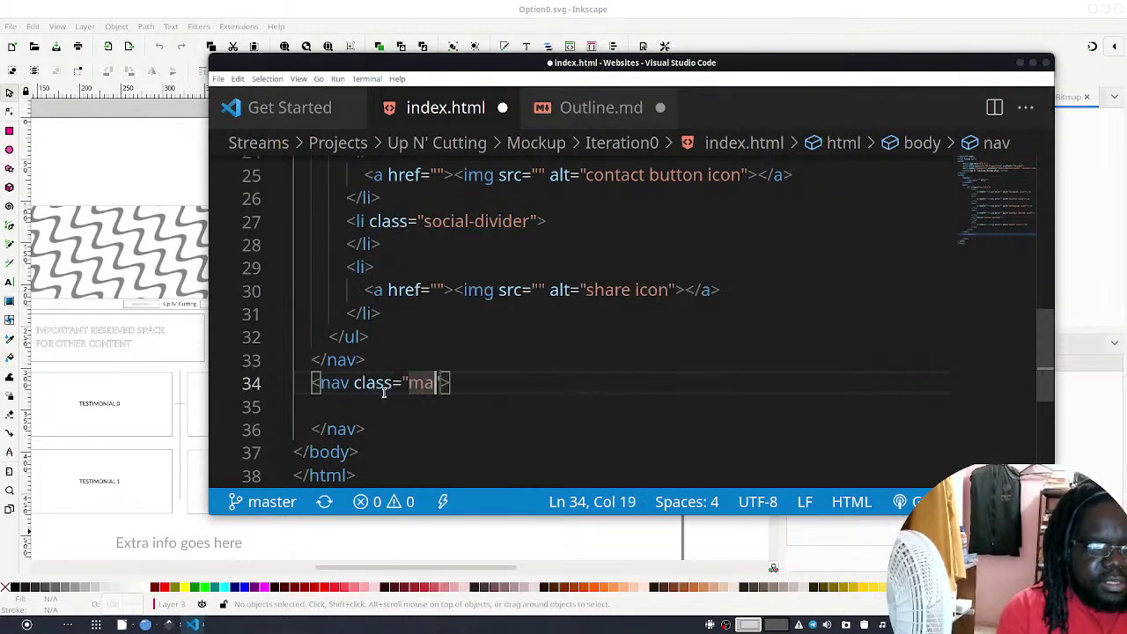
pyautogui.press('BackSpace')
pyautogui.press('BackSpace')
pyautogui.write('in-nav')
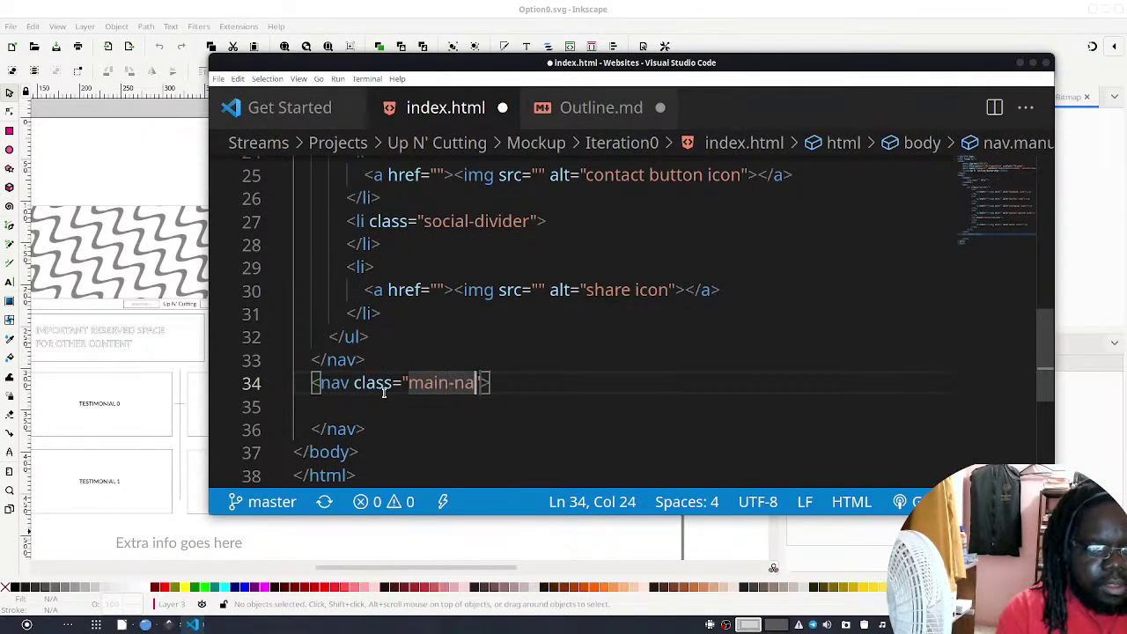
# Insert a ul with the class "main-menu" inside the main-nav element, remove its blank inner line and save index.html
pyautogui.press('Down')
pyautogui.write('ul.main-menu')
pyautogui.press('Tab')
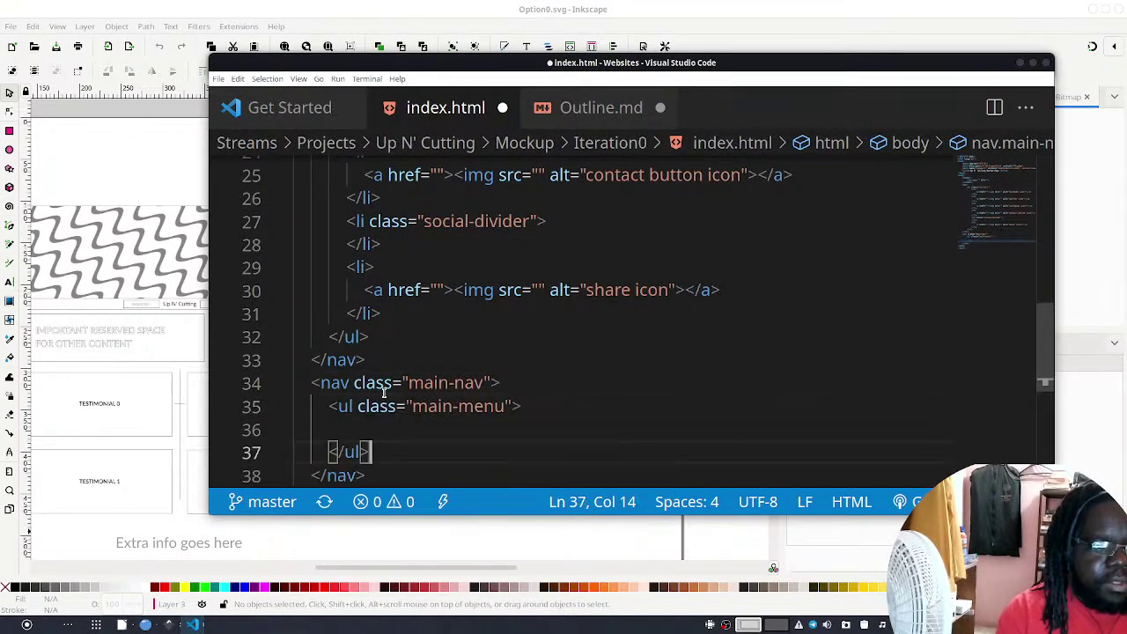
pyautogui.hotkey('ctrl', 's')
pyautogui.press('Up')
pyautogui.press('BackSpace')
pyautogui.press('BackSpace')
pyautogui.press('BackSpace')
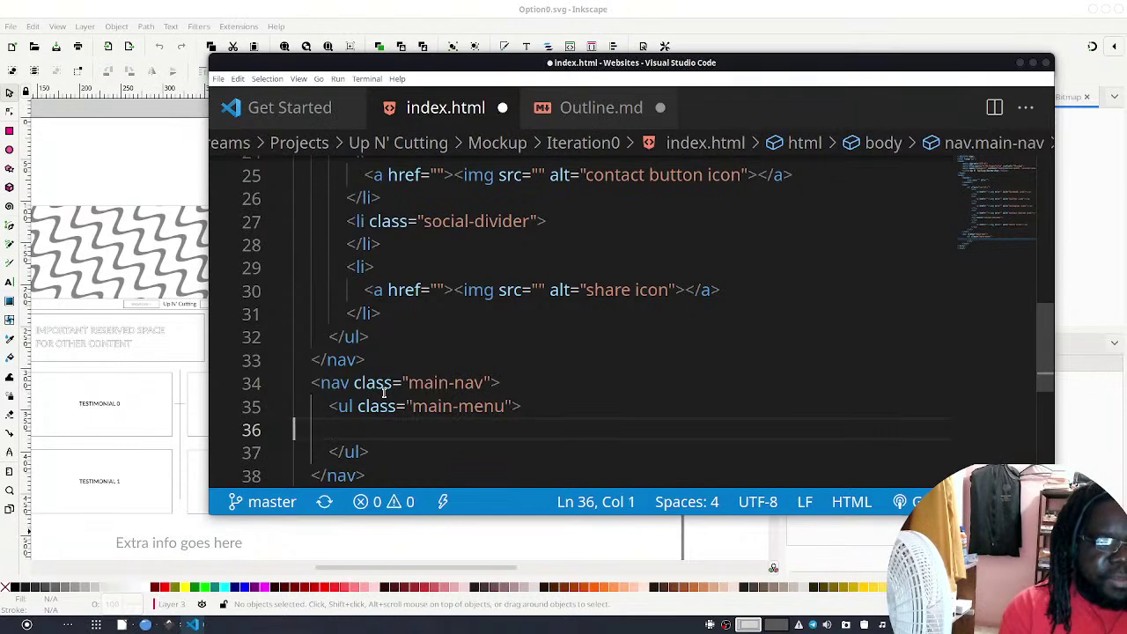
pyautogui.hotkey('ctrl', 's')
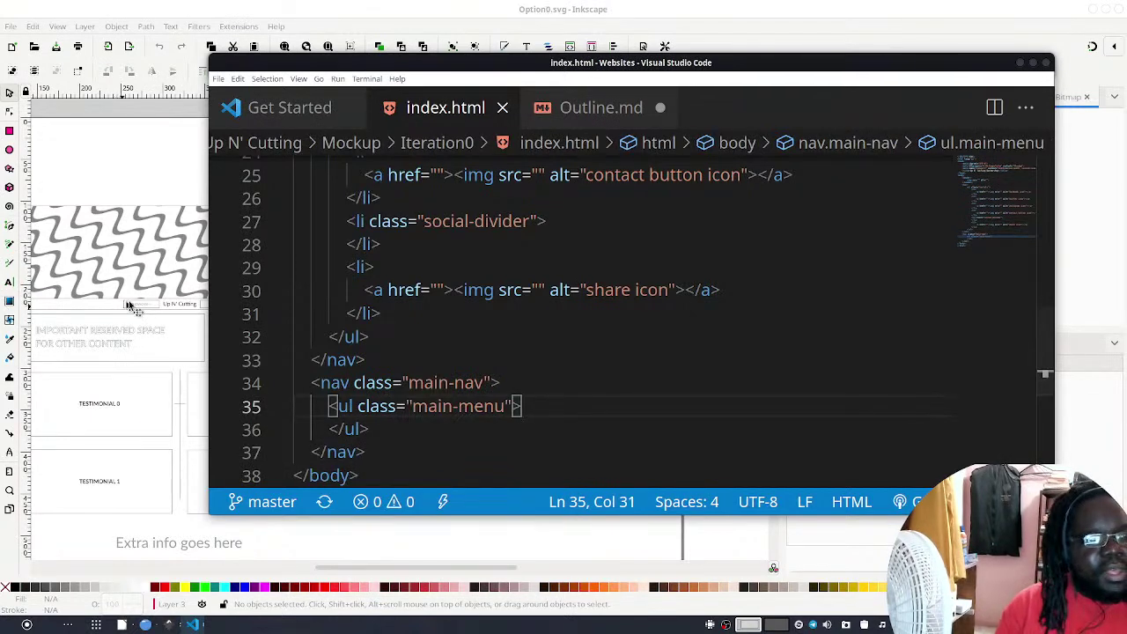
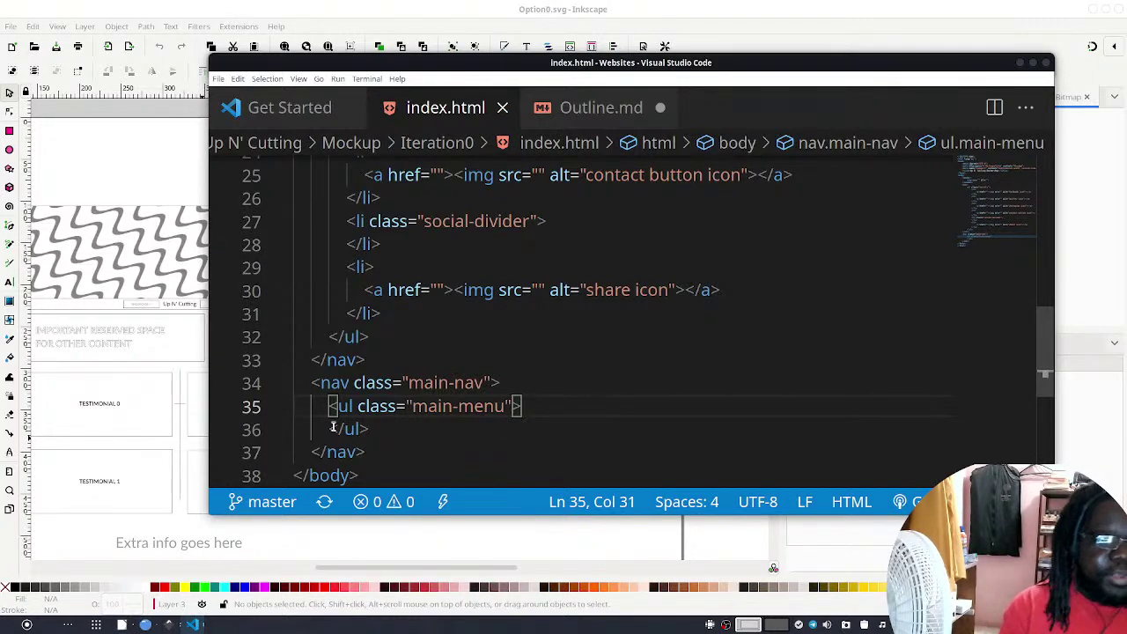
# Add the comment "this will turn into a menu on mobile viewports" above the main-menu ul and save index.html
pyautogui.press('Return')
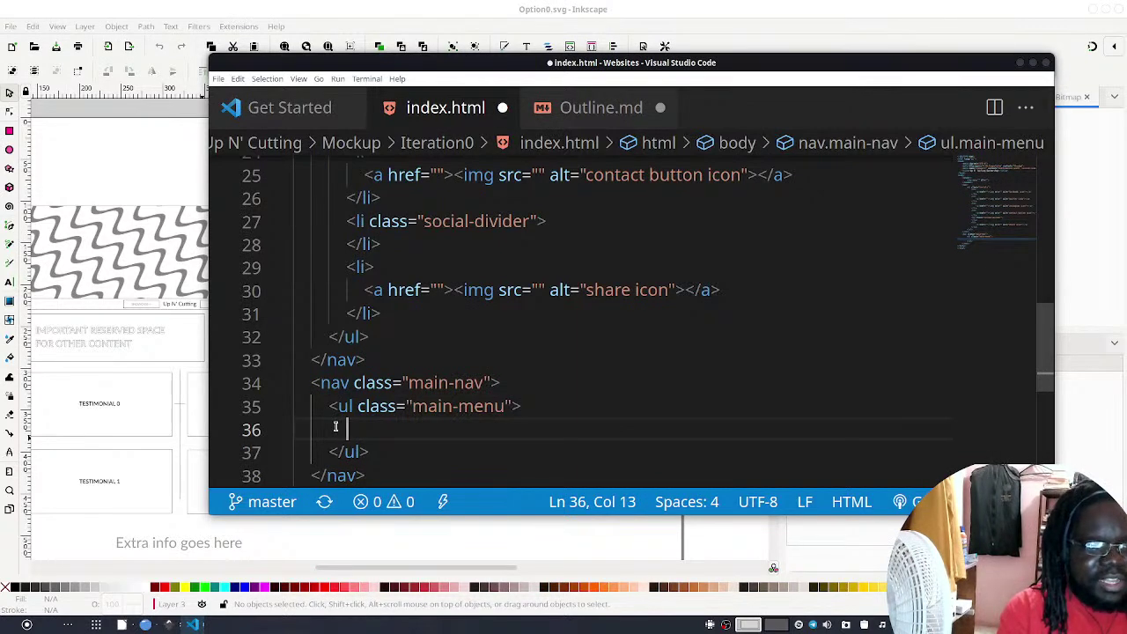
pyautogui.press('Up')
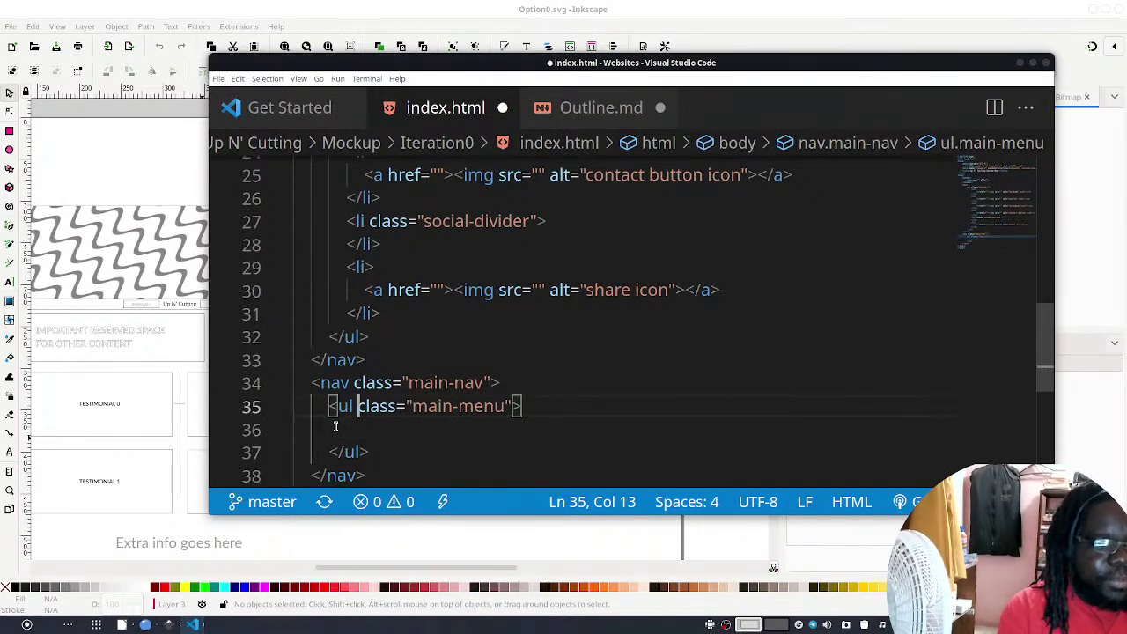
pyautogui.press('Up')
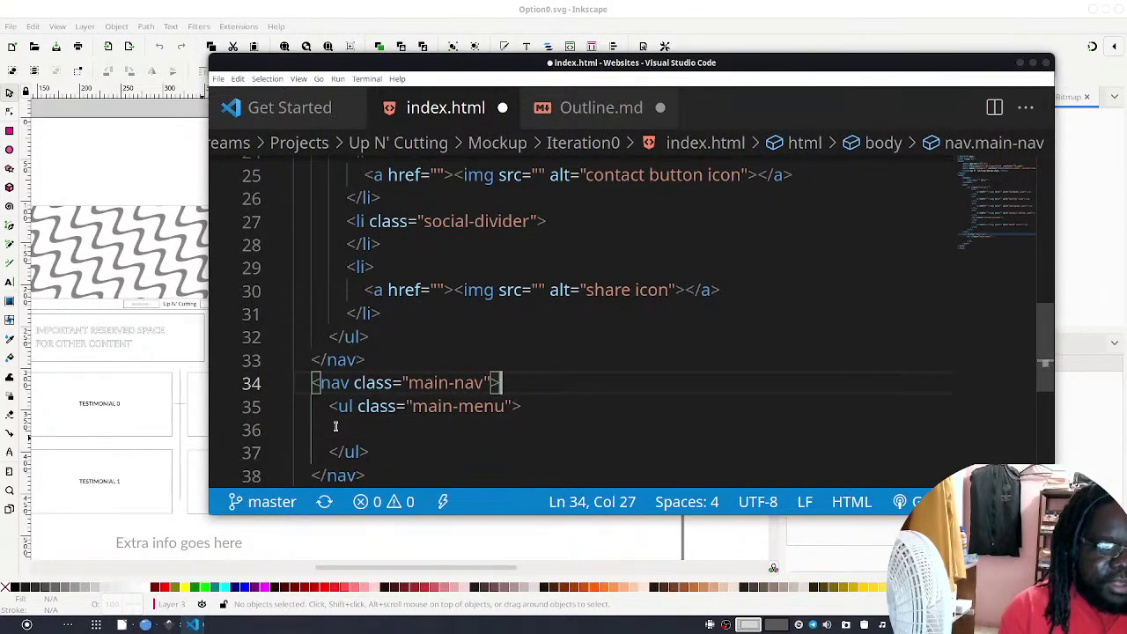
pyautogui.press('Return')
pyautogui.write('<!-')
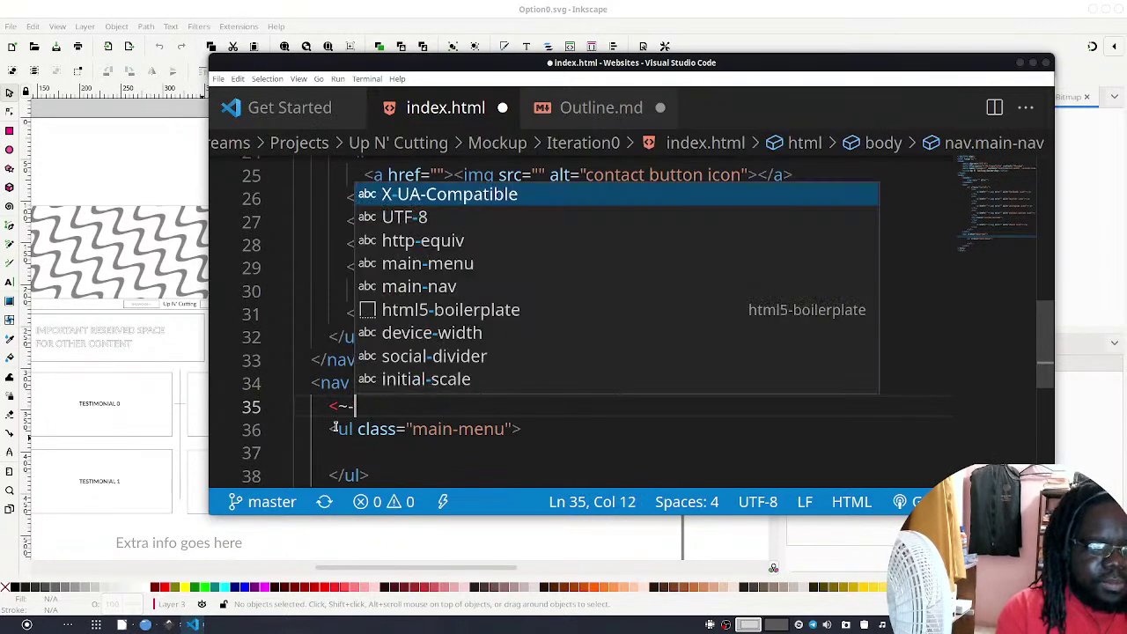
pyautogui.press('BackSpace')
pyautogui.press('BackSpace')
pyautogui.write('!--')
pyautogui.write('this will turn in')
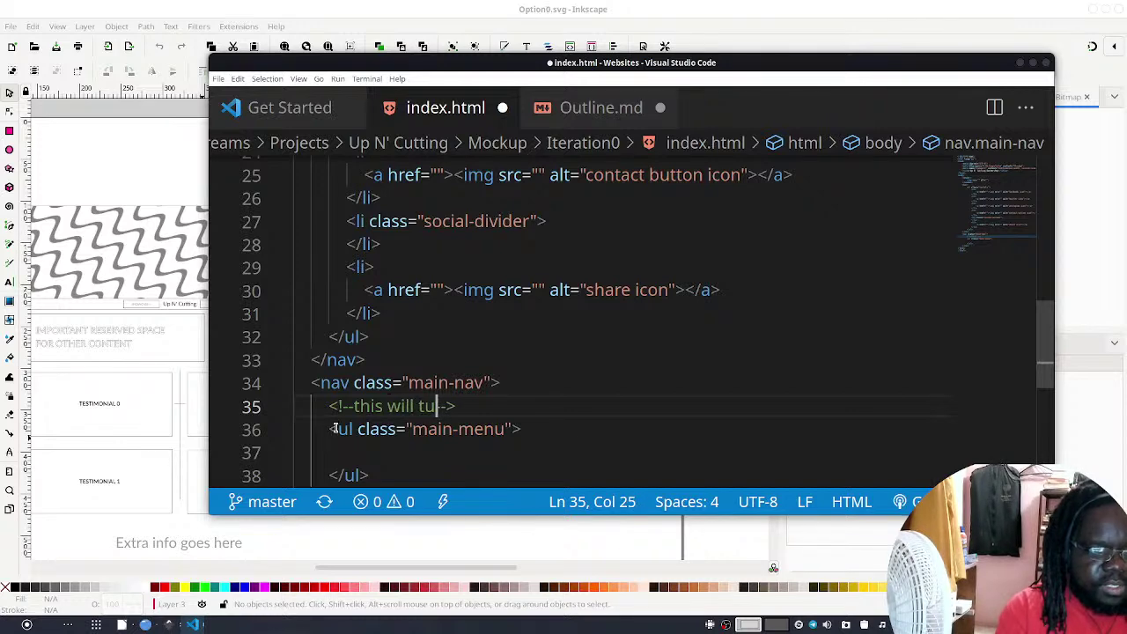
pyautogui.write('to a mo')
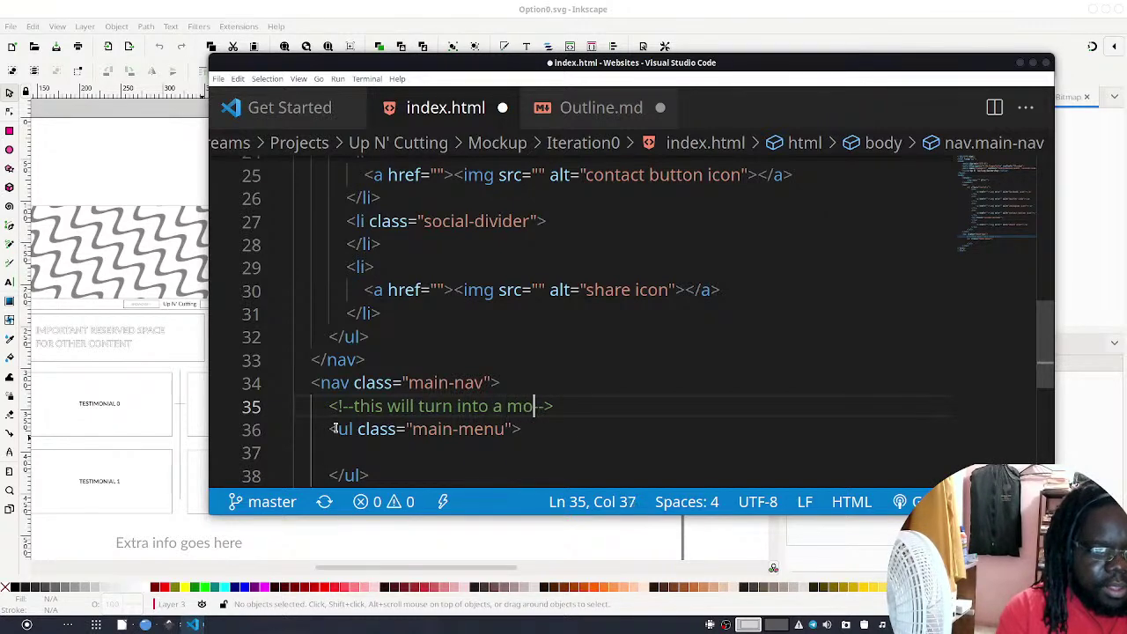
pyautogui.write('e')
pyautogui.press('BackSpace')
pyautogui.press('BackSpace')
pyautogui.write('enu on m')
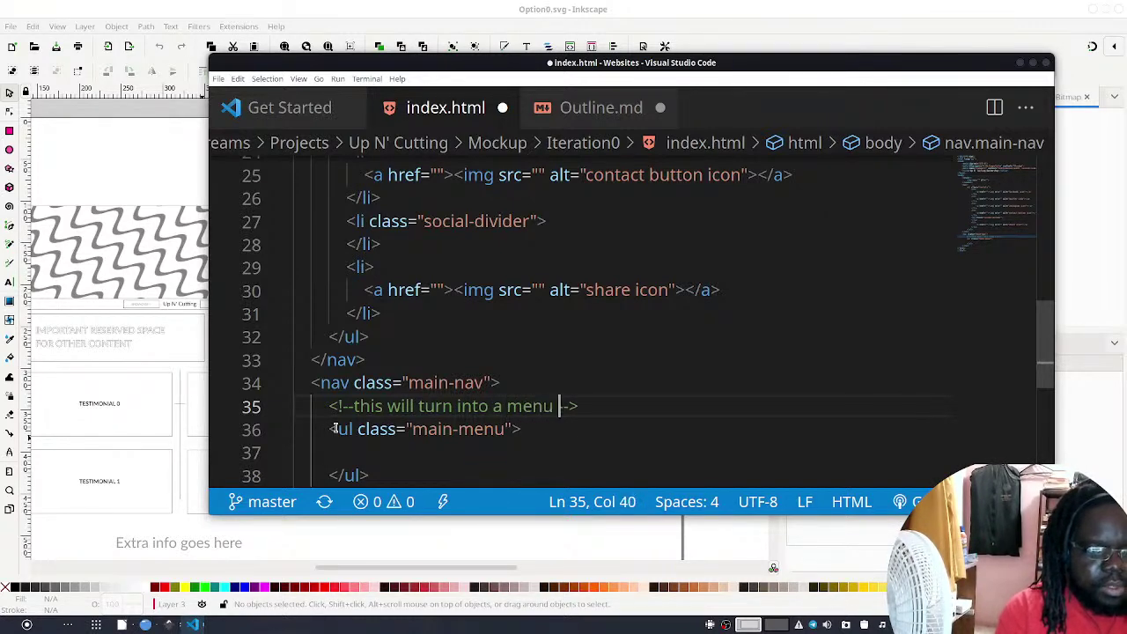
pyautogui.write('obile view')
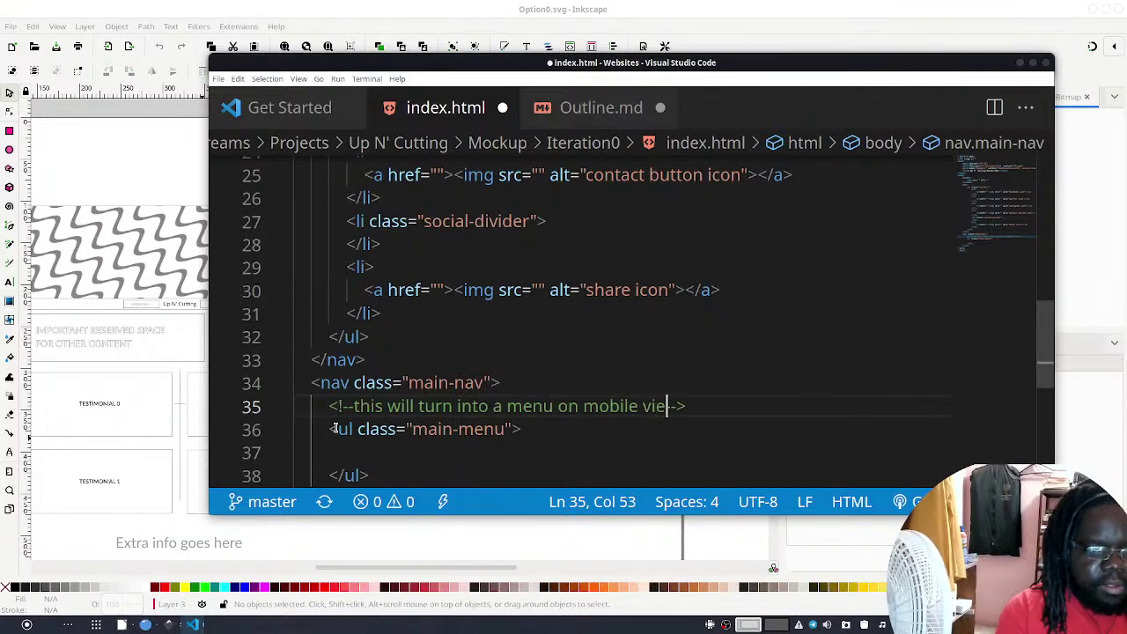
pyautogui.write('ports')
pyautogui.hotkey('ctrl', 's')
# Write the Emmet abbreviation li>a on an indented line inside the main-menu ul
pyautogui.press('Down')
pyautogui.press('Down')
pyautogui.press('Down')
pyautogui.press('Down')
pyautogui.press('Down')
pyautogui.press('Up')
pyautogui.press('Up')
pyautogui.press('Up')
pyautogui.press('Up')
pyautogui.press('End')
pyautogui.press('Down')
pyautogui.press('Tab')
pyautogui.press('Tab')
pyautogui.press('Tab')
pyautogui.write('k')
pyautogui.press('BackSpace')
pyautogui.write('li*"')
pyautogui.press('BackSpace')
pyautogui.write('>3')
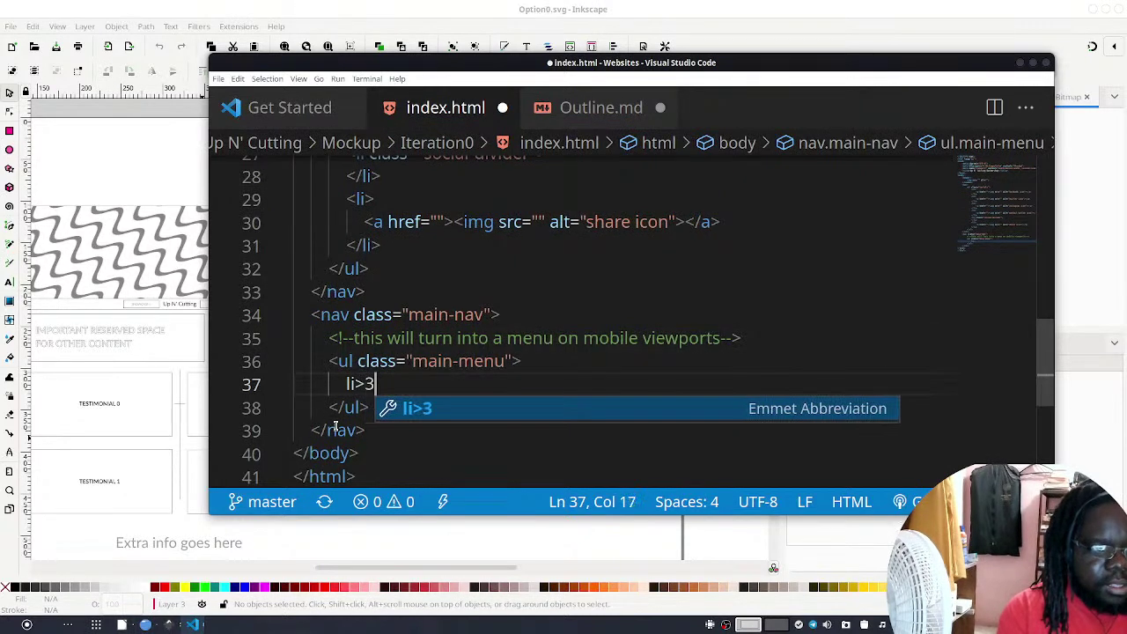
pyautogui.press('BackSpace')
pyautogui.write('a')
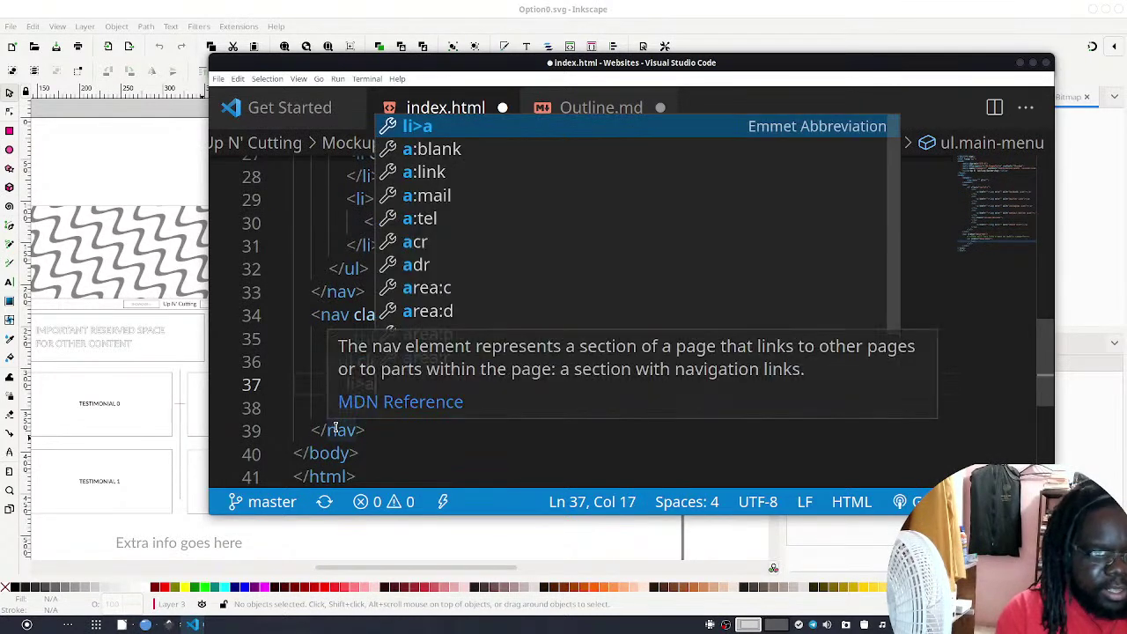
# Try expanding the abbreviation as li>a*3, undo the expansion and remove the multiplier
pyautogui.write('*3')
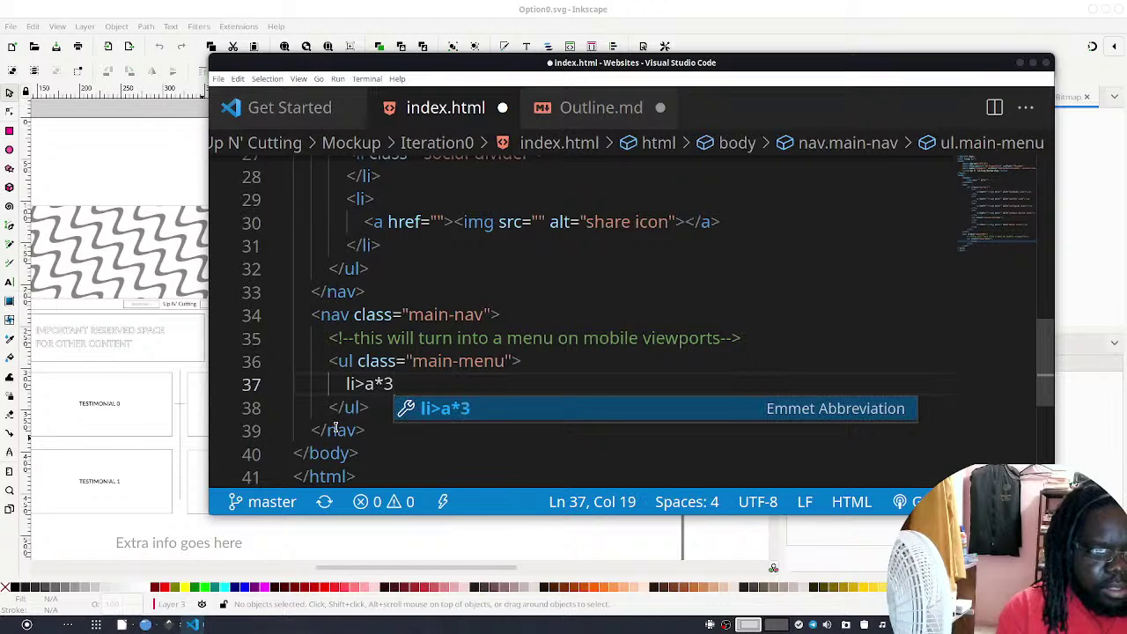
pyautogui.press('Tab')
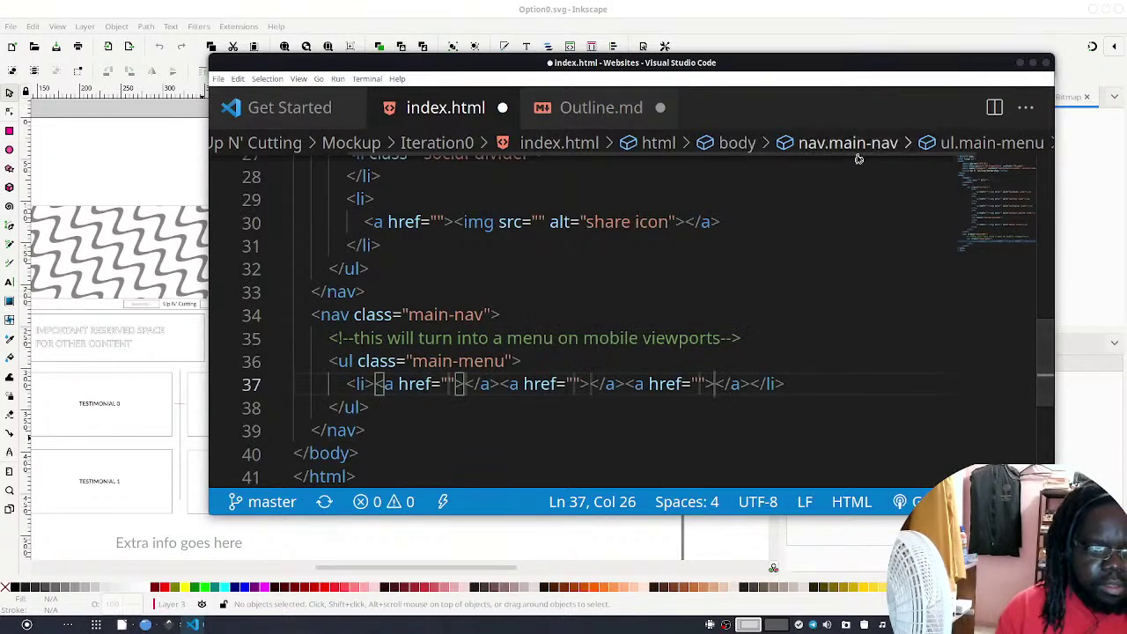
pyautogui.hotkey('ctrl', 'z')
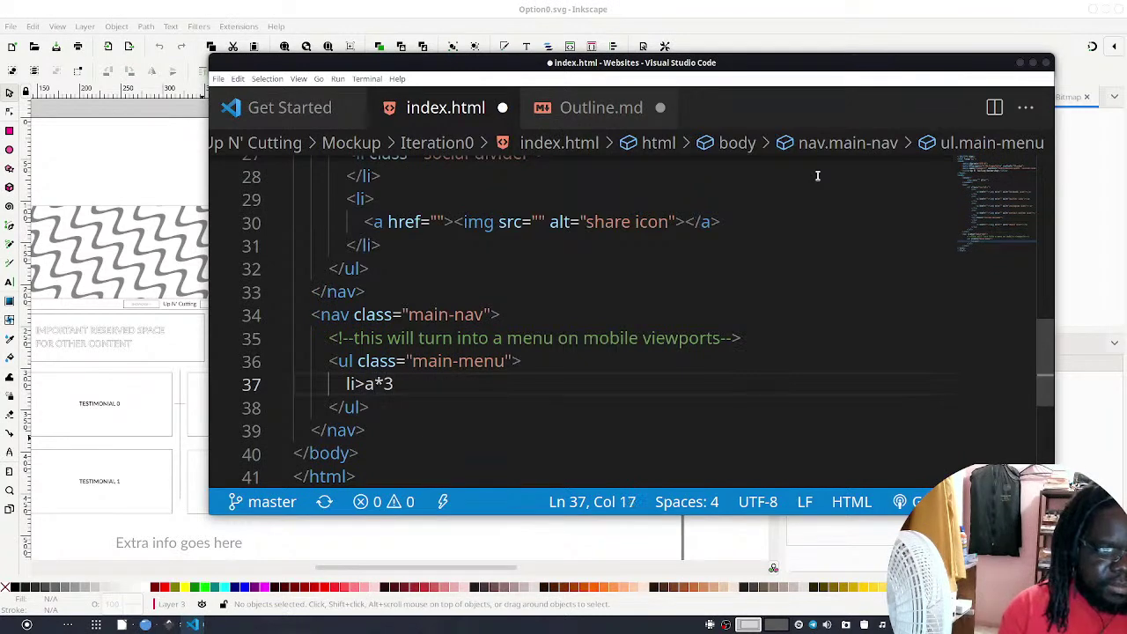
pyautogui.hotkey('shift', 'End')
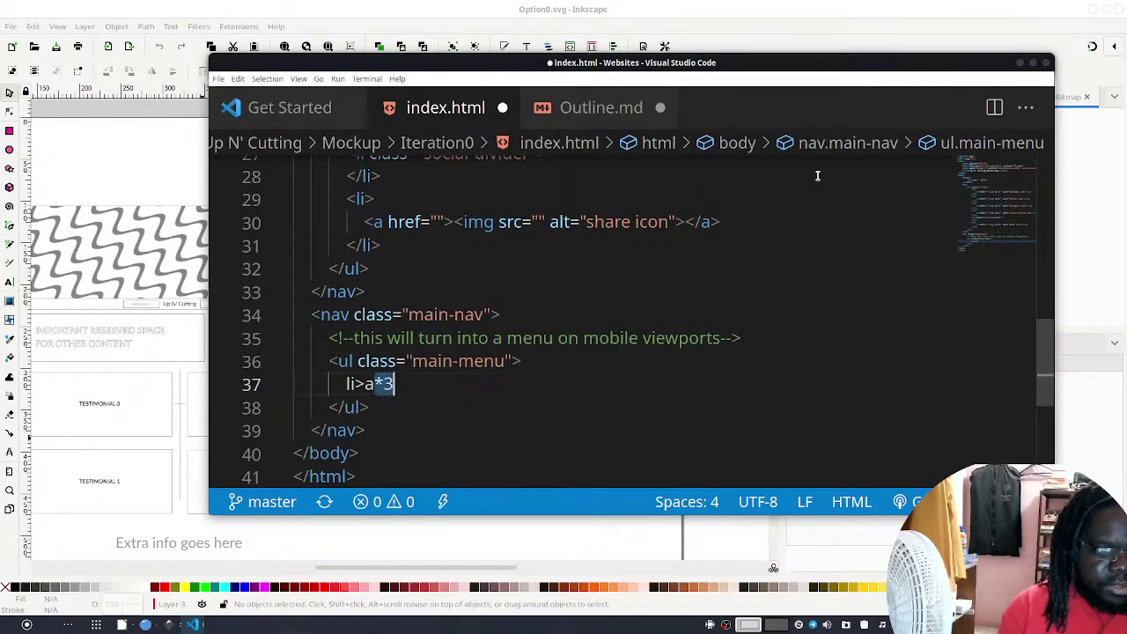
pyautogui.press('BackSpace')
# Try moving the multiplier to the list item as li*3>a, expand it and undo the expansion
pyautogui.press('Left')
pyautogui.press('Left')
pyautogui.press('Left')
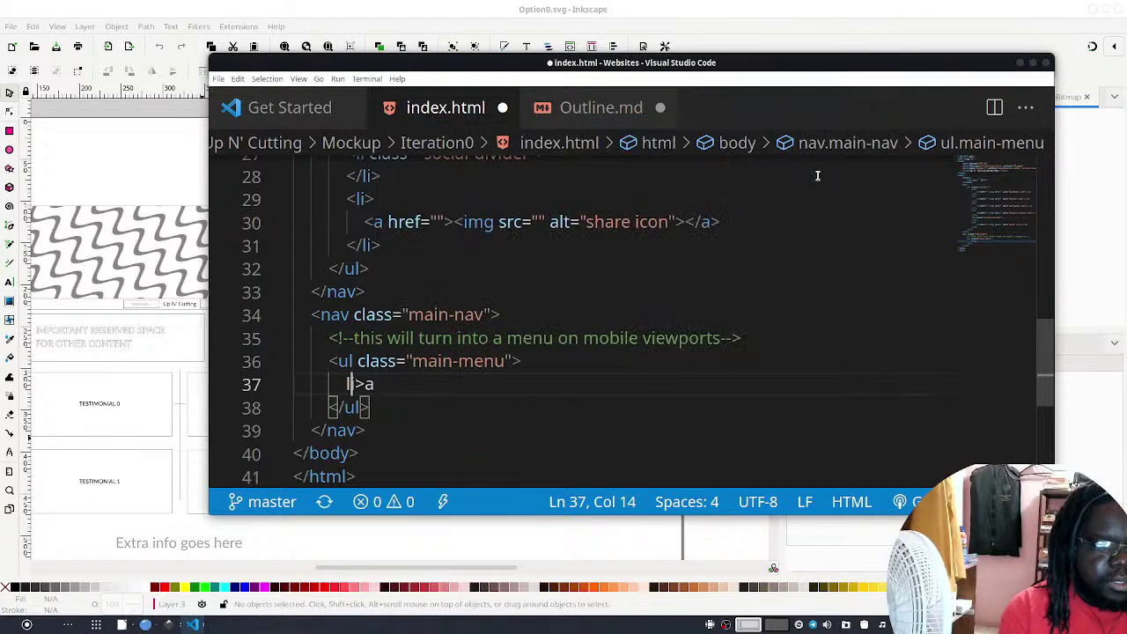
pyautogui.write('*3')
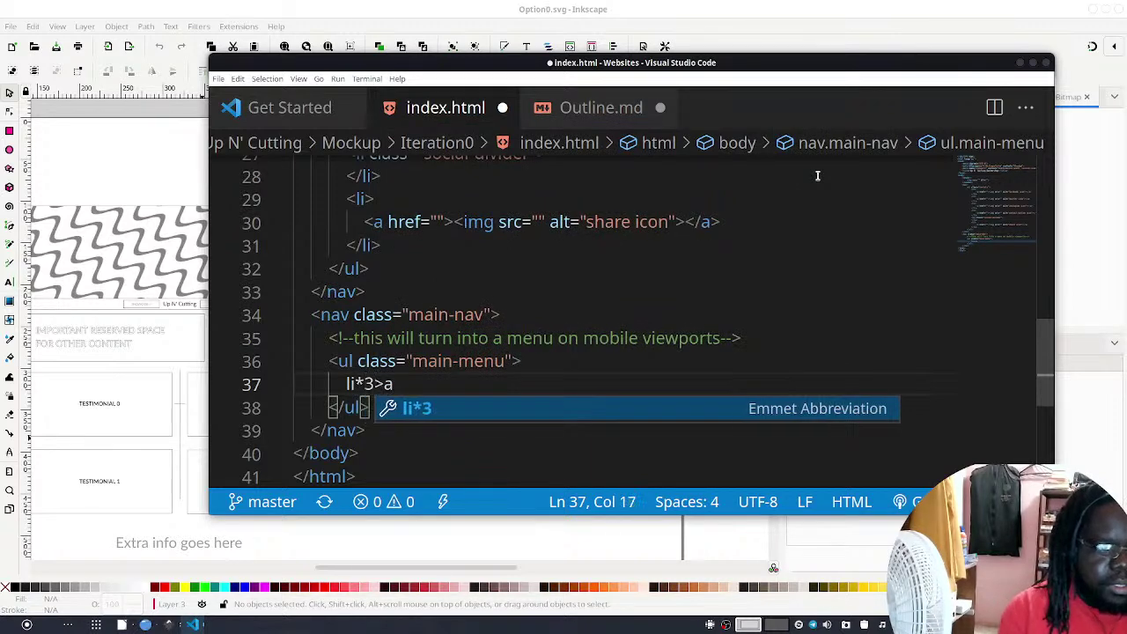
pyautogui.press('Tab')
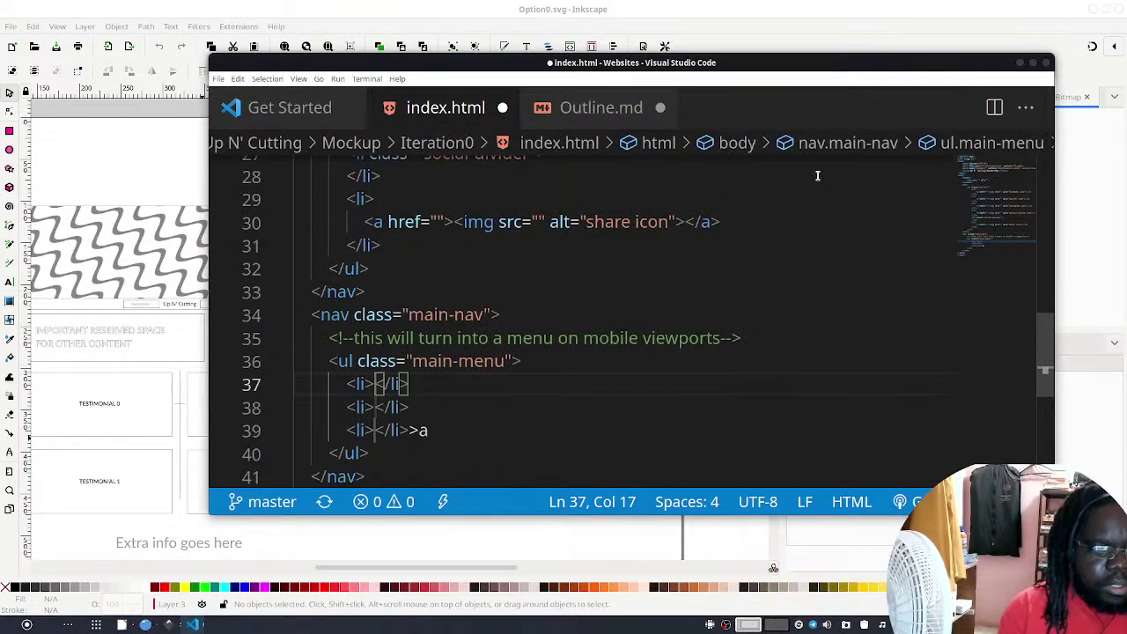
pyautogui.hotkey('ctrl', 'z')
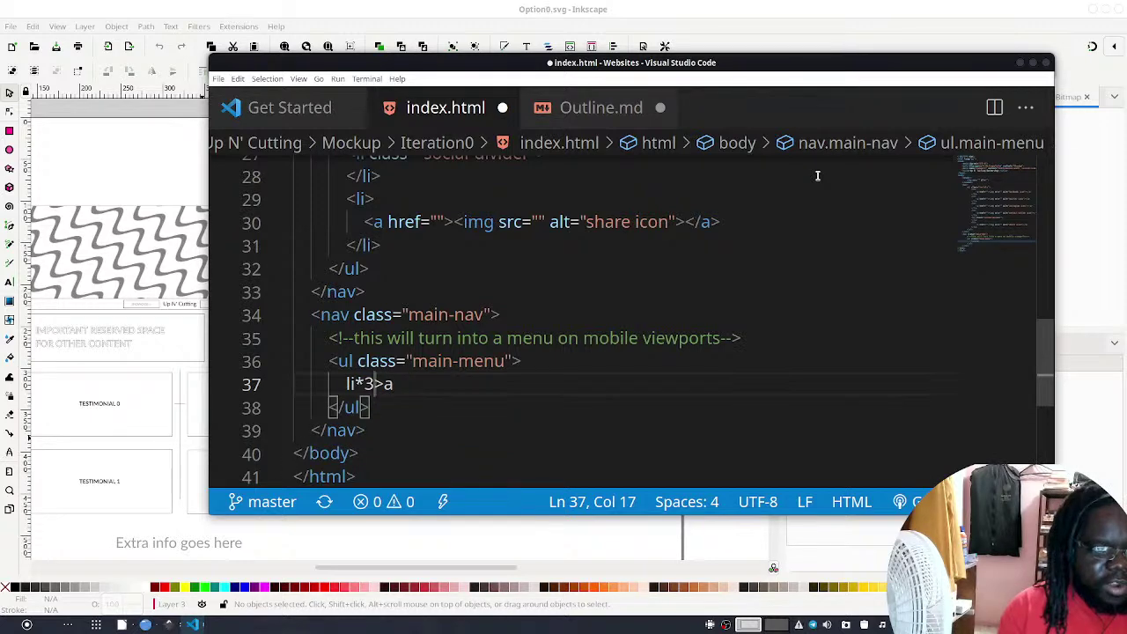
# Reduce the abbreviation to li>a and expand it into one list item containing a link with an empty href
pyautogui.hotkey('shift', 'Right')
pyautogui.hotkey('shift', 'Right')
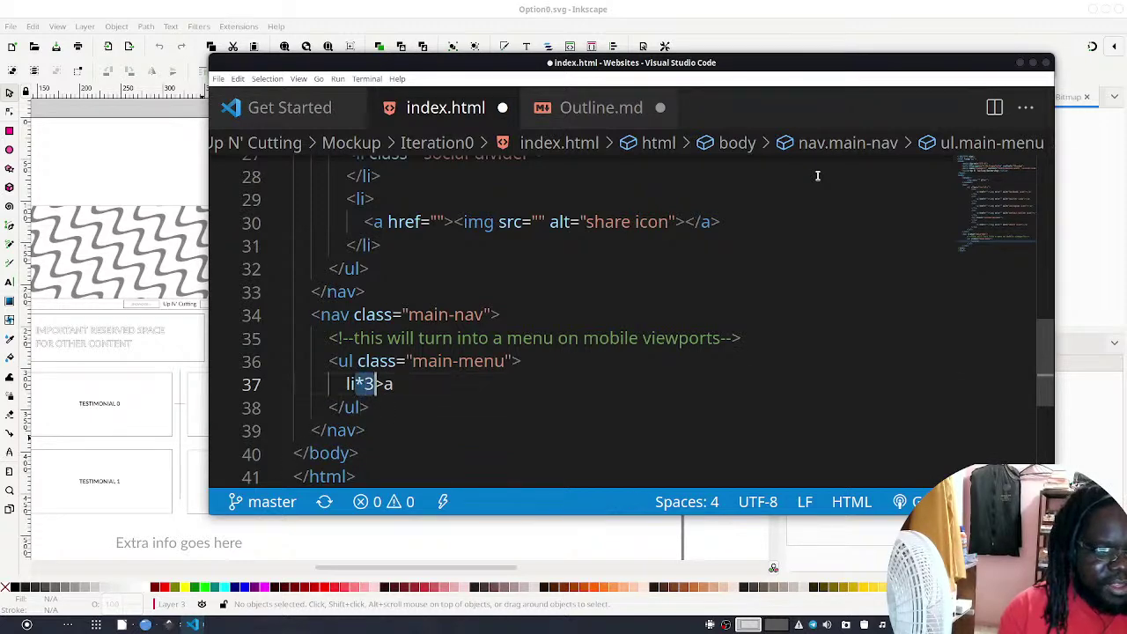
pyautogui.press('BackSpace')
pyautogui.press('Delete')
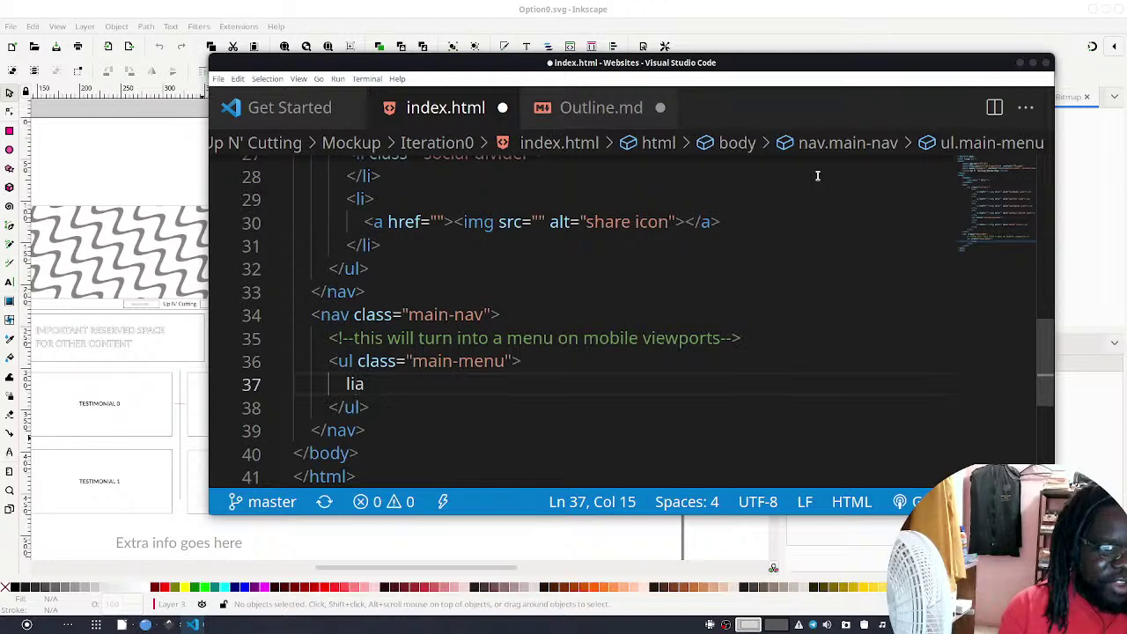
pyautogui.write('>')
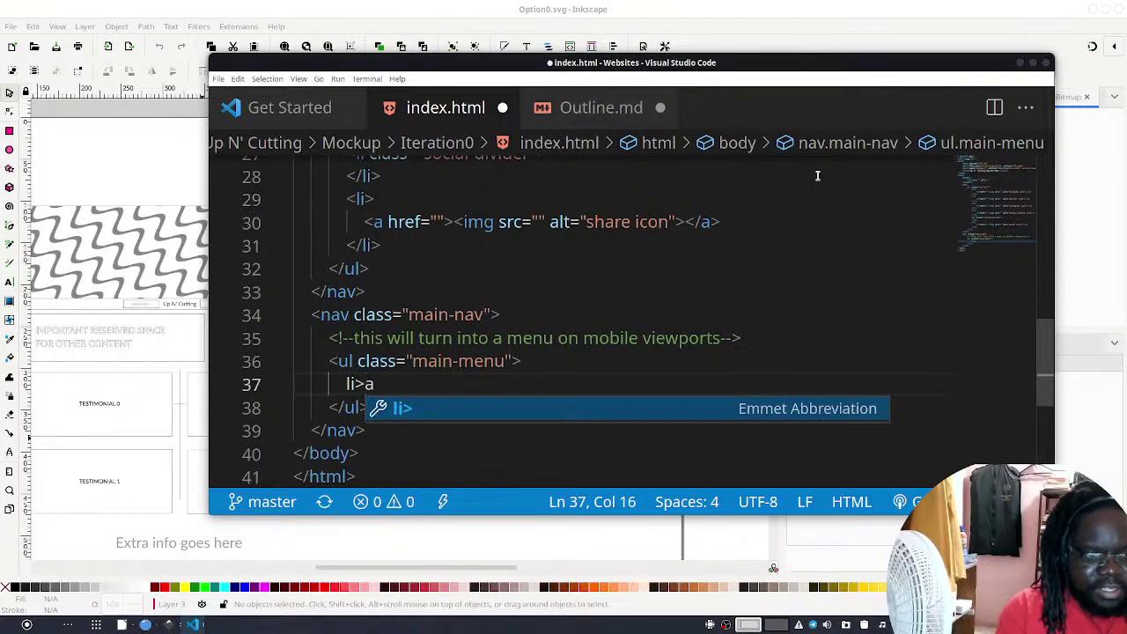
pyautogui.press('Right')
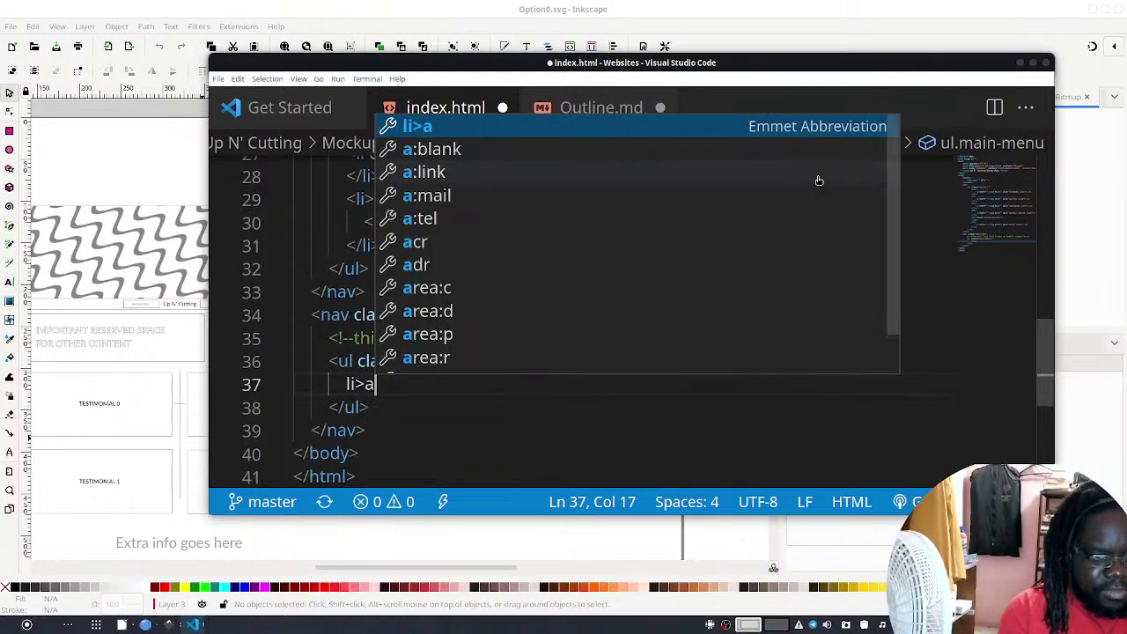
pyautogui.press('Tab')
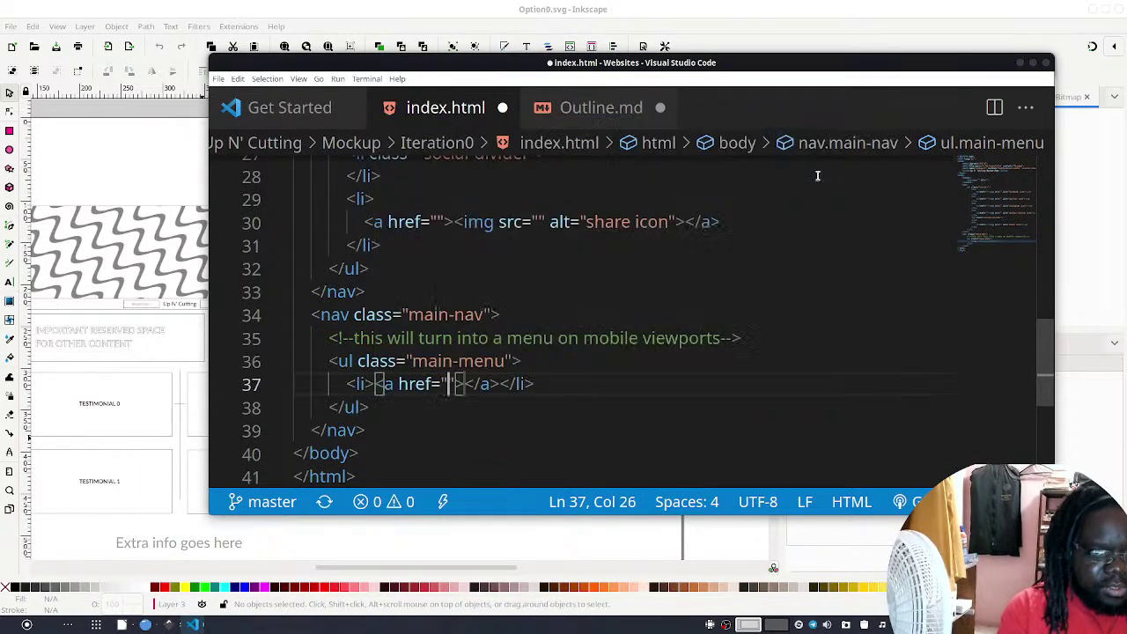
# Duplicate the list item with its empty link twice so the main-menu list holds three items
pyautogui.press('End')
pyautogui.hotkey('shift', 'Home')
pyautogui.hotkey('shift', 'alt', 'Down')
pyautogui.hotkey('shift', 'alt', 'Down')
# Check the Option0.svg mockup in Inkscape, return to index.html and enter "showcase" as the first main-menu link's text
pyautogui.press('Up')
pyautogui.press('Up')
pyautogui.press('Up')
pyautogui.press('Up')
pyautogui.press('Down')
pyautogui.press('Down')
pyautogui.press('End')
pyautogui.press('Left')
pyautogui.press('Left')
pyautogui.press('Left')
pyautogui.press('Left')
pyautogui.press('Left')
pyautogui.press('Left')
pyautogui.press('Left')
pyautogui.press('Left')
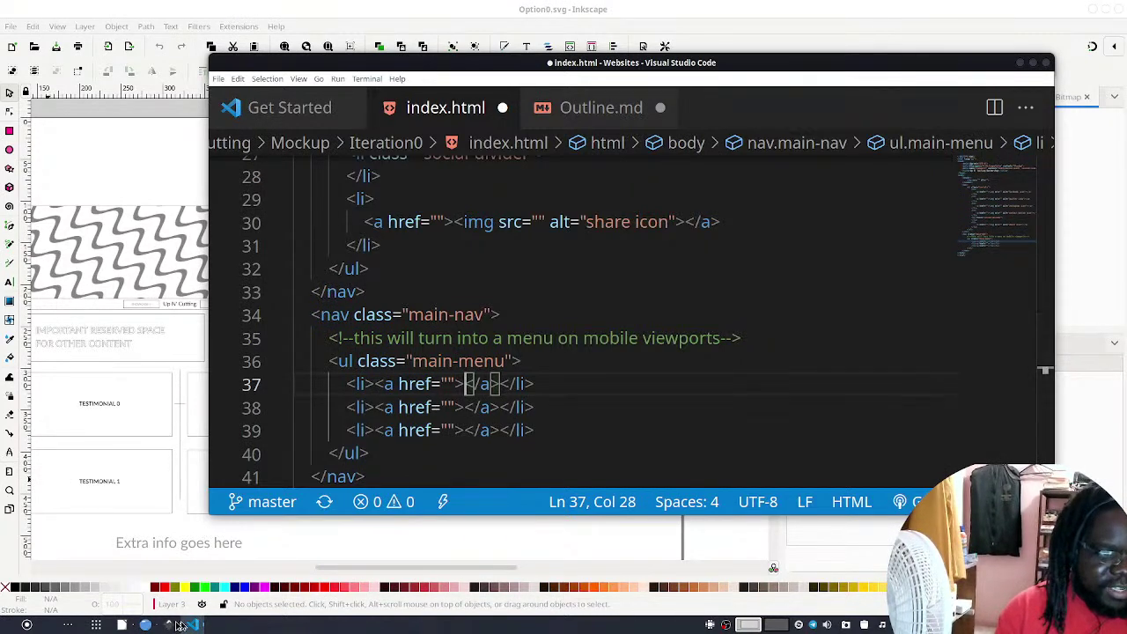
pyautogui.moveTo(170, 625)
pyautogui.click(186, 585)
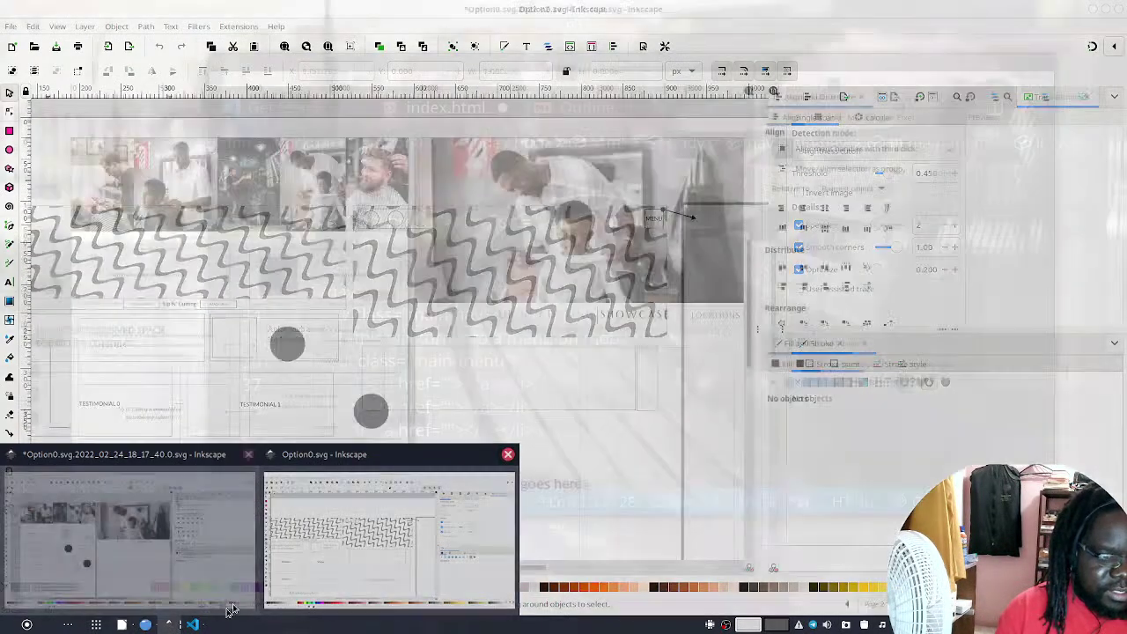
pyautogui.moveTo(197, 626)
pyautogui.click(185, 550)
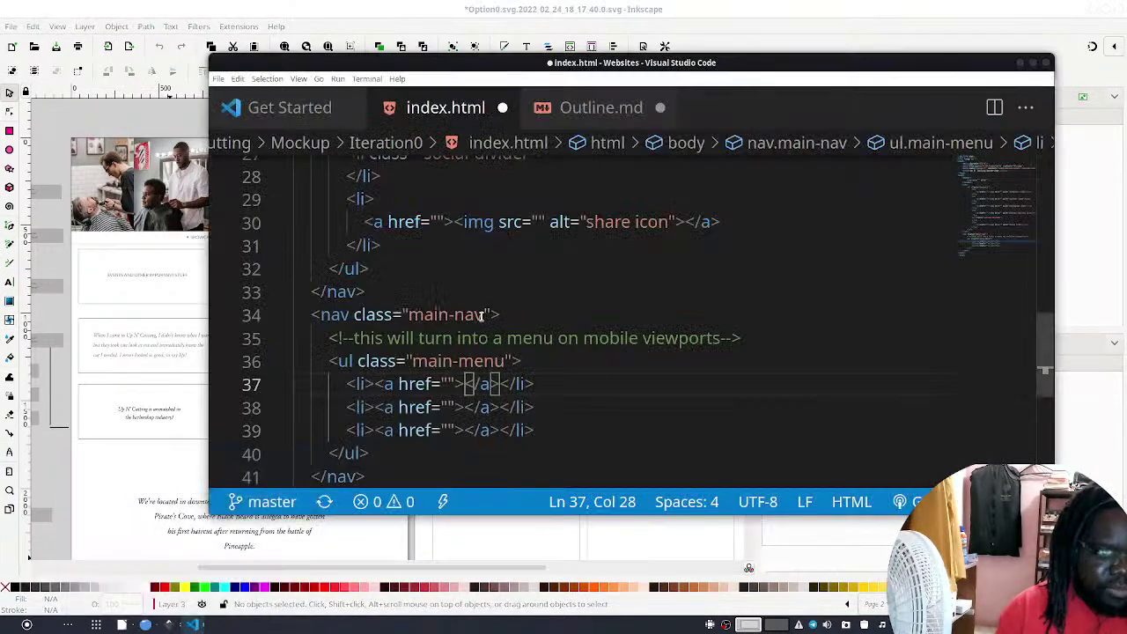
pyautogui.write('showcase')
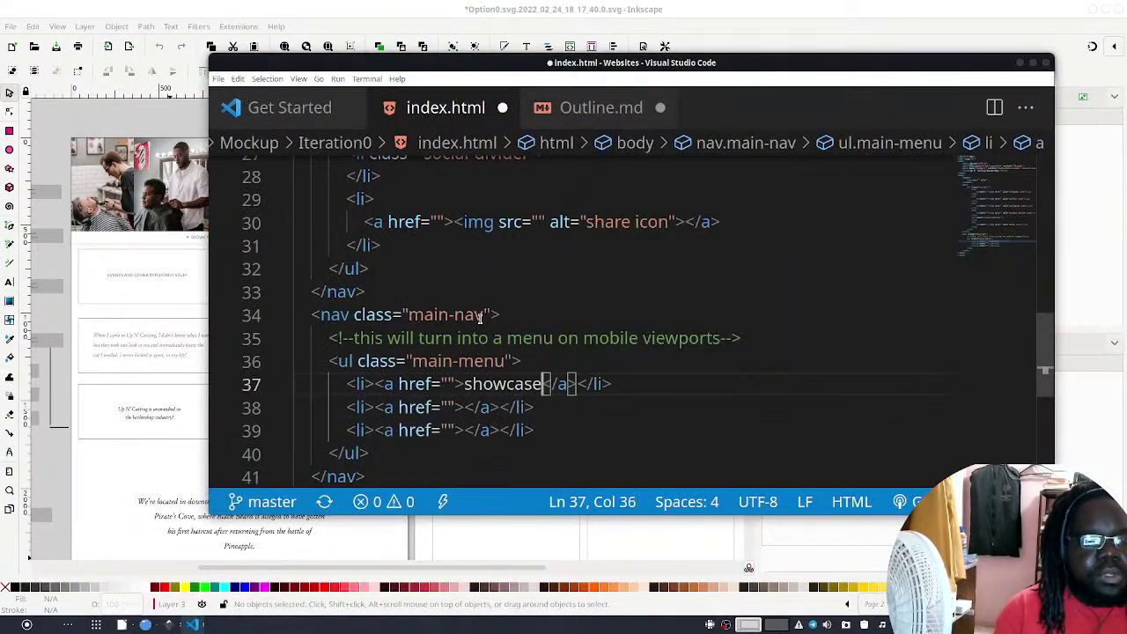
# Enter "up n' cutting" as the text of the second main-menu link
pyautogui.press('Down')
pyautogui.press('Left')
pyautogui.press('Left')
pyautogui.press('Left')
pyautogui.press('Left')
pyautogui.press('Left')
pyautogui.press('Left')
pyautogui.write('up')
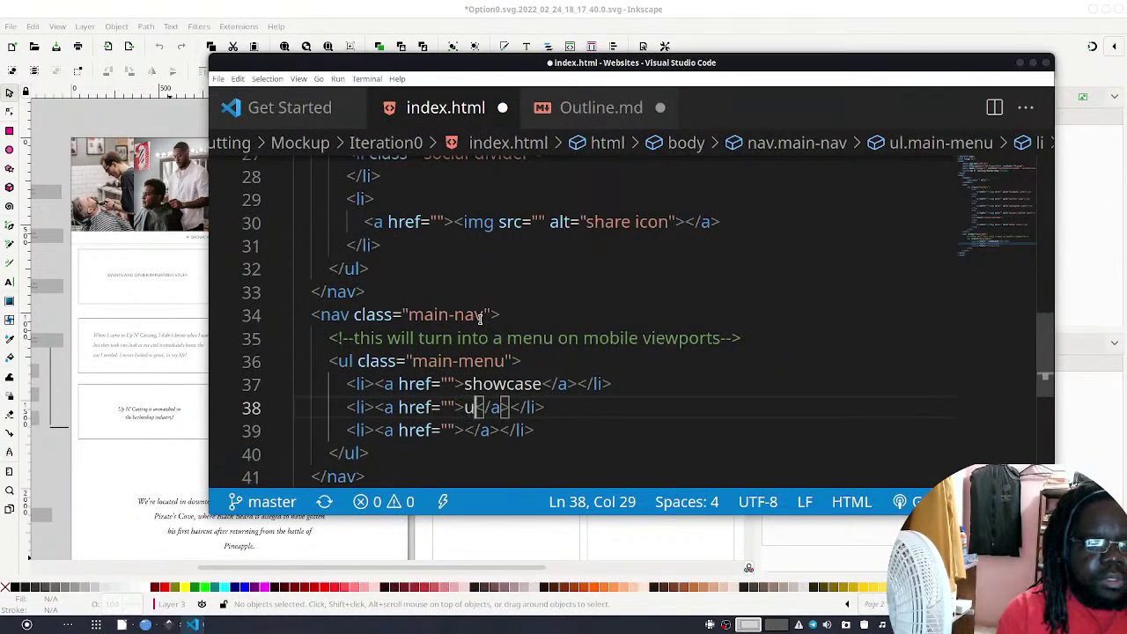
pyautogui.write(" n' cuttin")
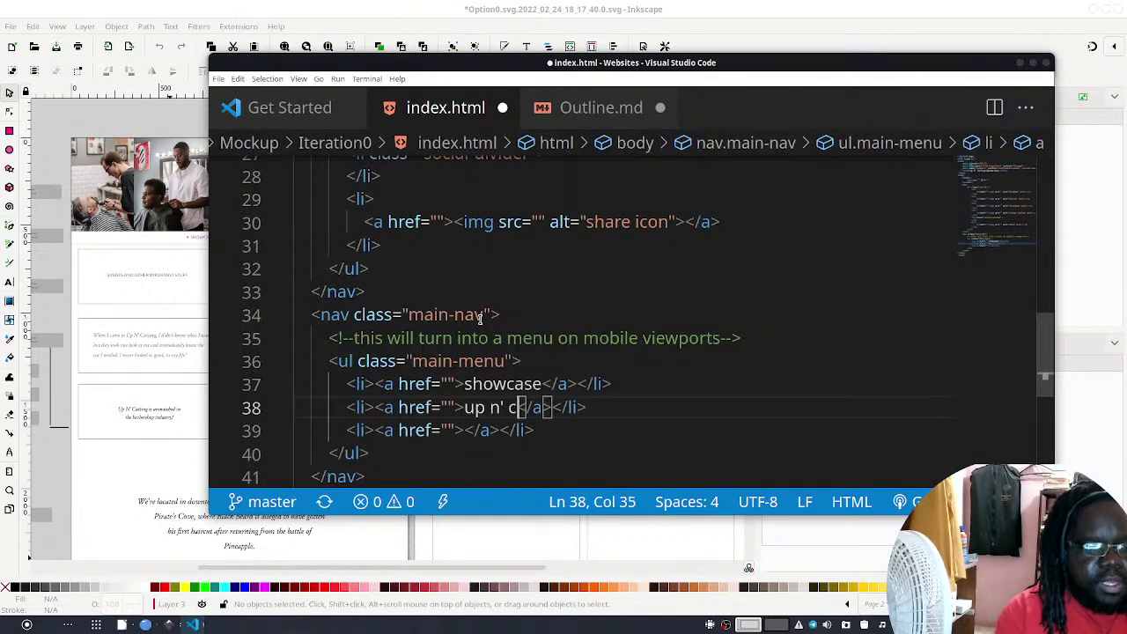
pyautogui.write('g')
pyautogui.press('Escape')
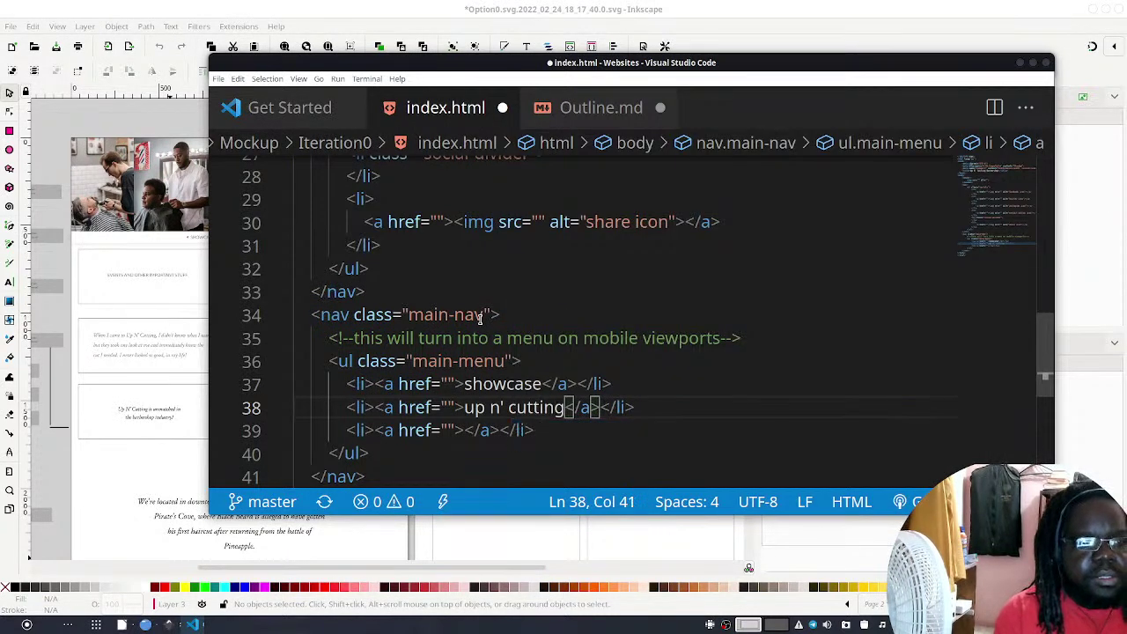
# Enter "locations" as the text of the third main-menu link and save the file
pyautogui.press('Down')
pyautogui.press('Left')
pyautogui.press('Left')
pyautogui.press('Left')
pyautogui.press('Left')
pyautogui.press('Left')
pyautogui.write('locations')
pyautogui.hotkey('ctrl', 's')
# Change the showcase item's opening and closing a tags to button tags and save the file
pyautogui.press('Up')
pyautogui.press('Up')
pyautogui.press('Up')
pyautogui.press('Down')
pyautogui.press('Right')
pyautogui.press('Right')
pyautogui.press('Left')
pyautogui.press('Left')
pyautogui.press('Left')
pyautogui.press('Left')
pyautogui.press('Left')
pyautogui.press('Left')
pyautogui.press('Left')
pyautogui.press('Left')
pyautogui.press('Left')
pyautogui.press('Left')
pyautogui.press('Left')
pyautogui.press('Left')
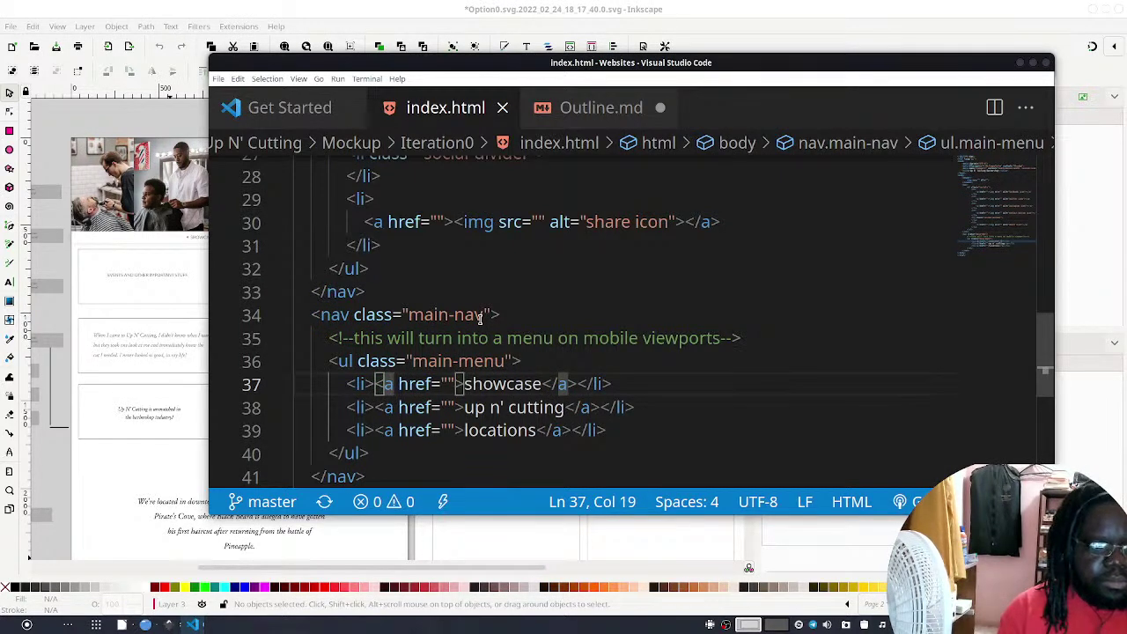
pyautogui.write('button')
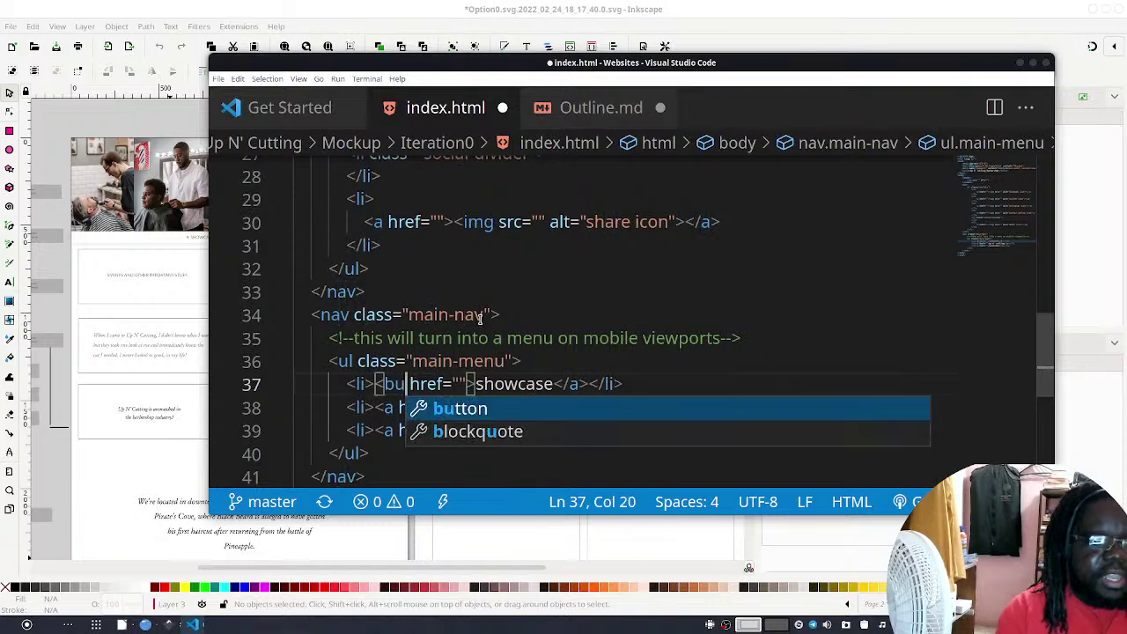
pyautogui.press('Right')
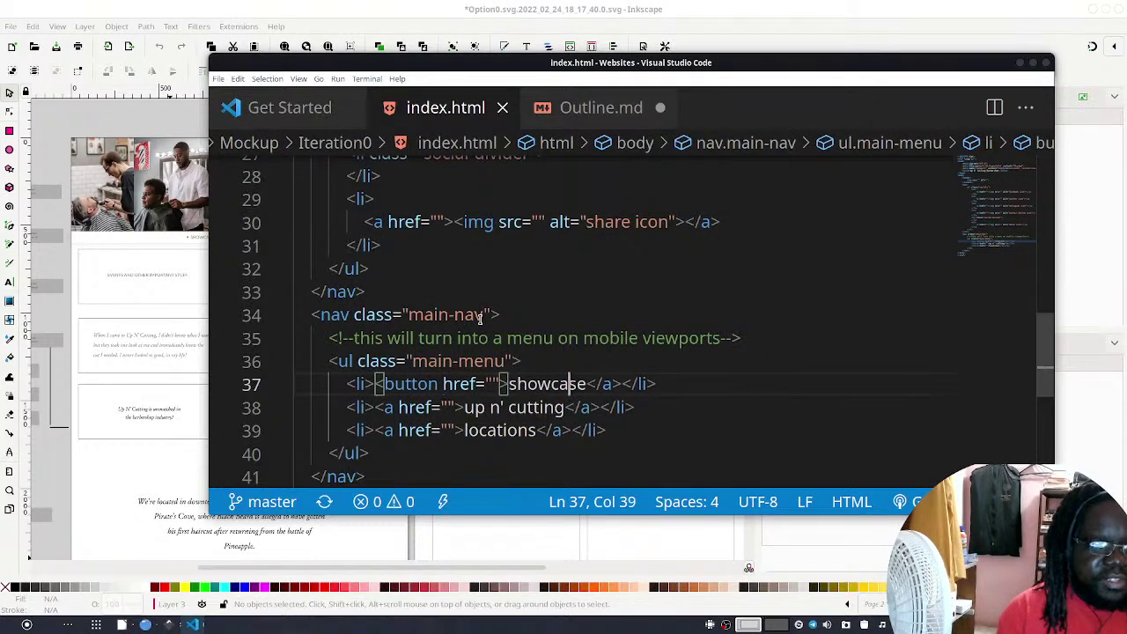
pyautogui.press('Right')
pyautogui.press('Right')
pyautogui.press('Right')
pyautogui.press('Right')
pyautogui.press('Right')
pyautogui.press('Right')
pyautogui.press('Right')
pyautogui.press('Right')
pyautogui.press('Left')
pyautogui.press('BackSpace')
pyautogui.write('button')
pyautogui.hotkey('ctrl', 's')
# Replace the a tags around "up n' cutting" with opening and closing button tags
pyautogui.press('Down')
pyautogui.press('Home')
pyautogui.press('Right')
pyautogui.press('Right')
pyautogui.press('Right')
pyautogui.press('Right')
pyautogui.press('Right')
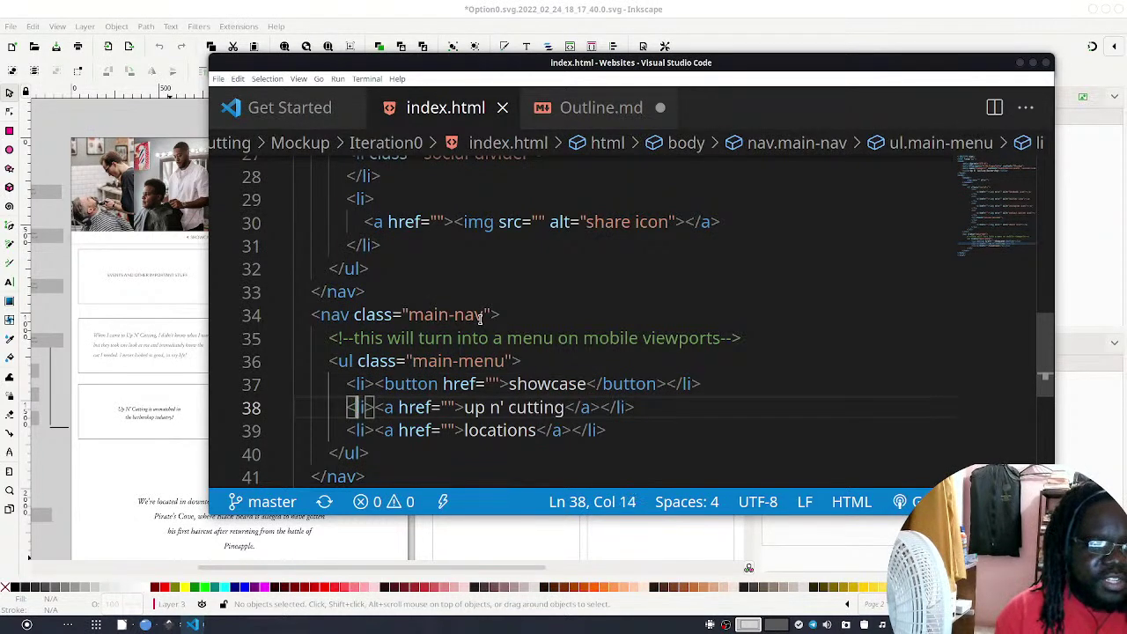
pyautogui.press('BackSpace')
pyautogui.write('button')
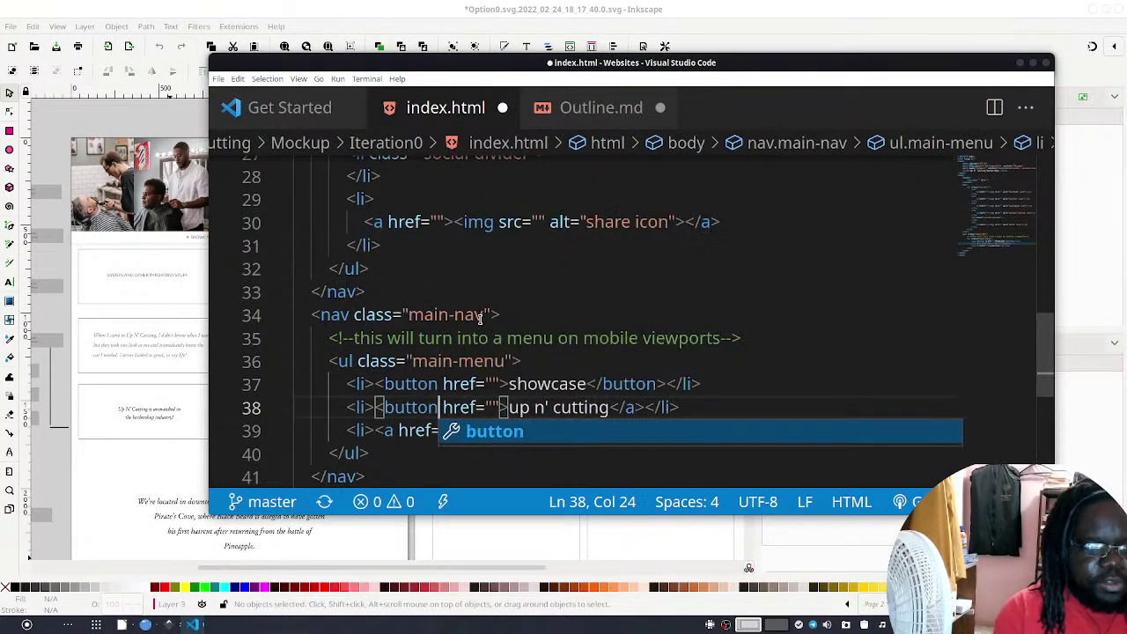
pyautogui.hotkey('ctrl', 's')
pyautogui.press('Escape')
pyautogui.press('Down')
pyautogui.press('End')
pyautogui.press('Up')
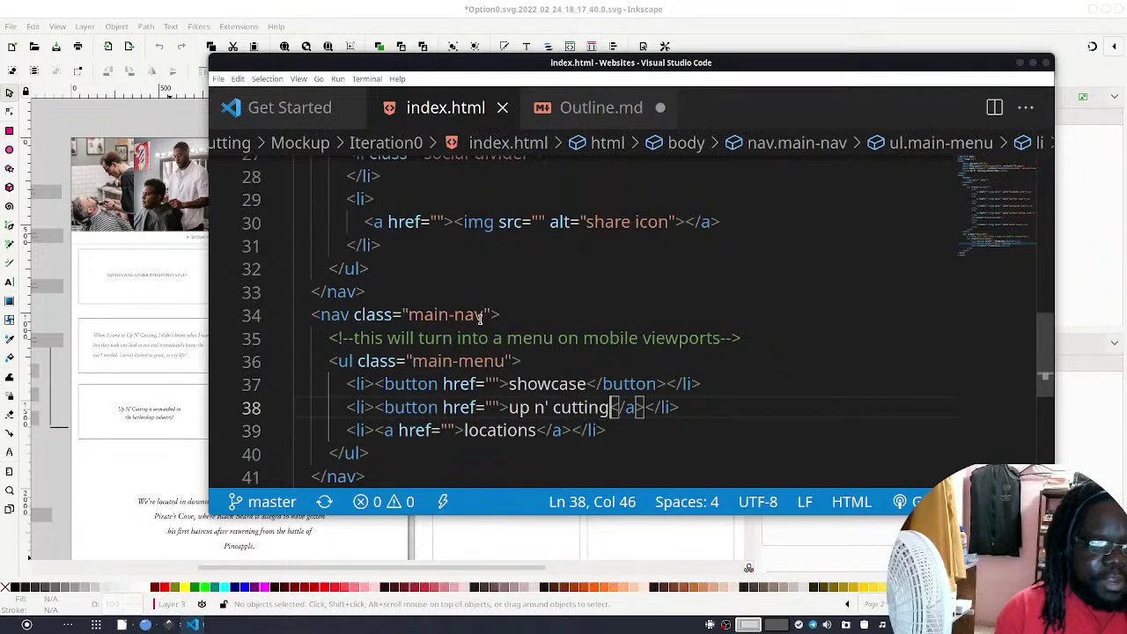
pyautogui.press('Delete')
pyautogui.press('Delete')
pyautogui.write('/button')
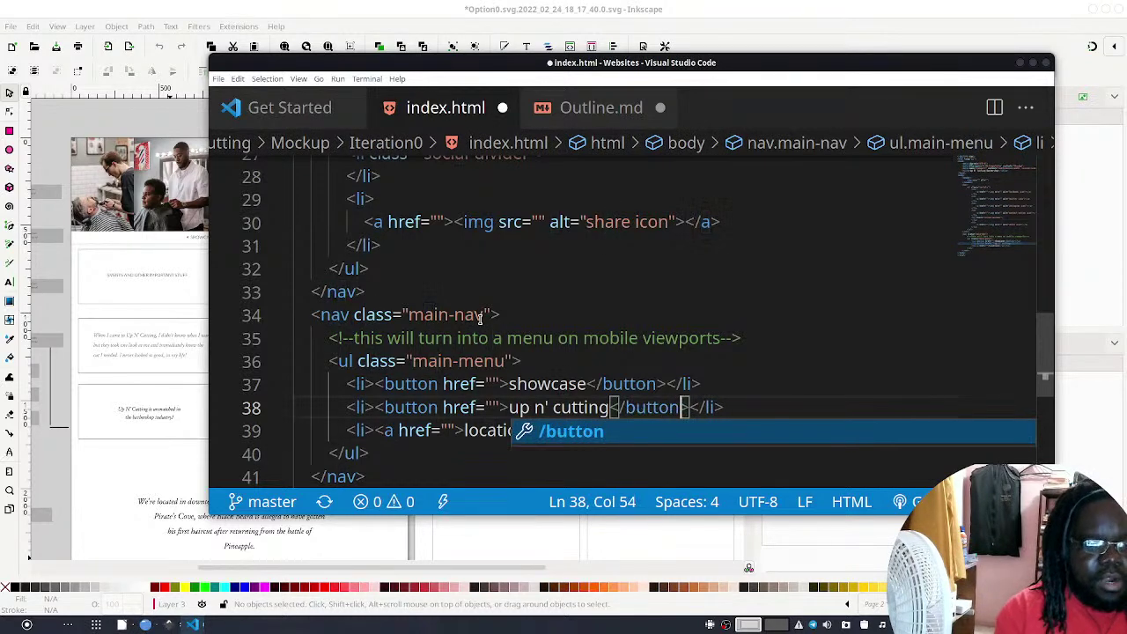
pyautogui.press('Escape')
# Convert the locations link into a button element by replacing both a tags, and save the file
pyautogui.press('Down')
pyautogui.press('Right')
pyautogui.press('Right')
pyautogui.press('Right')
pyautogui.press('Right')
pyautogui.press('Right')
pyautogui.press('Right')
pyautogui.press('BackSpace')
pyautogui.write('button')
pyautogui.press('End')
pyautogui.press('Left')
pyautogui.press('Left')
pyautogui.press('Left')
pyautogui.press('BackSpace')
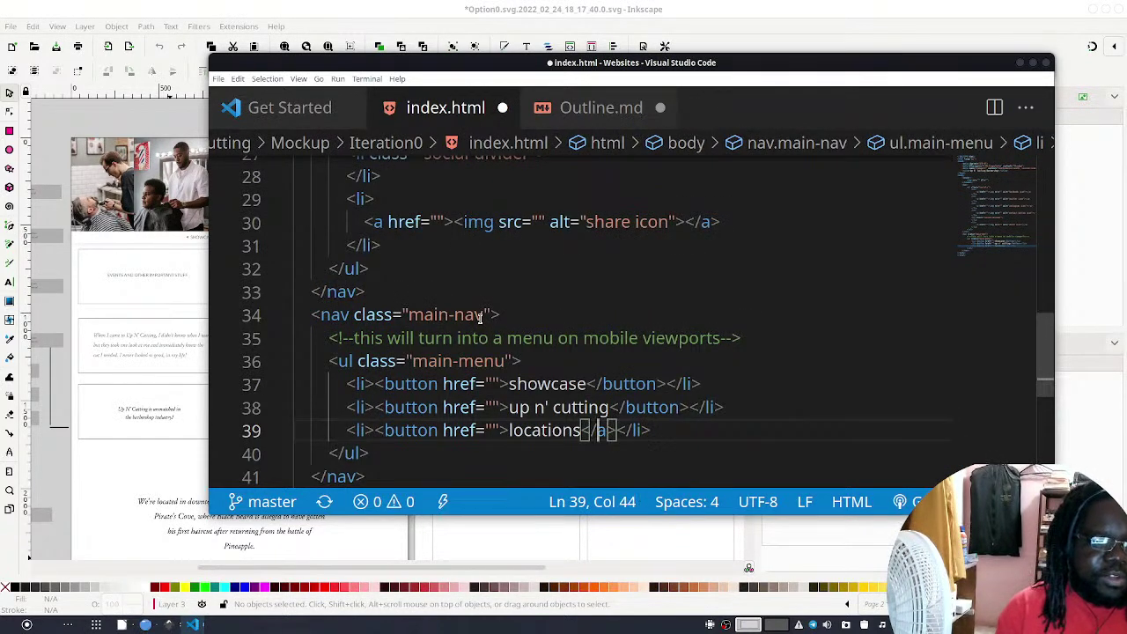
pyautogui.write('button')
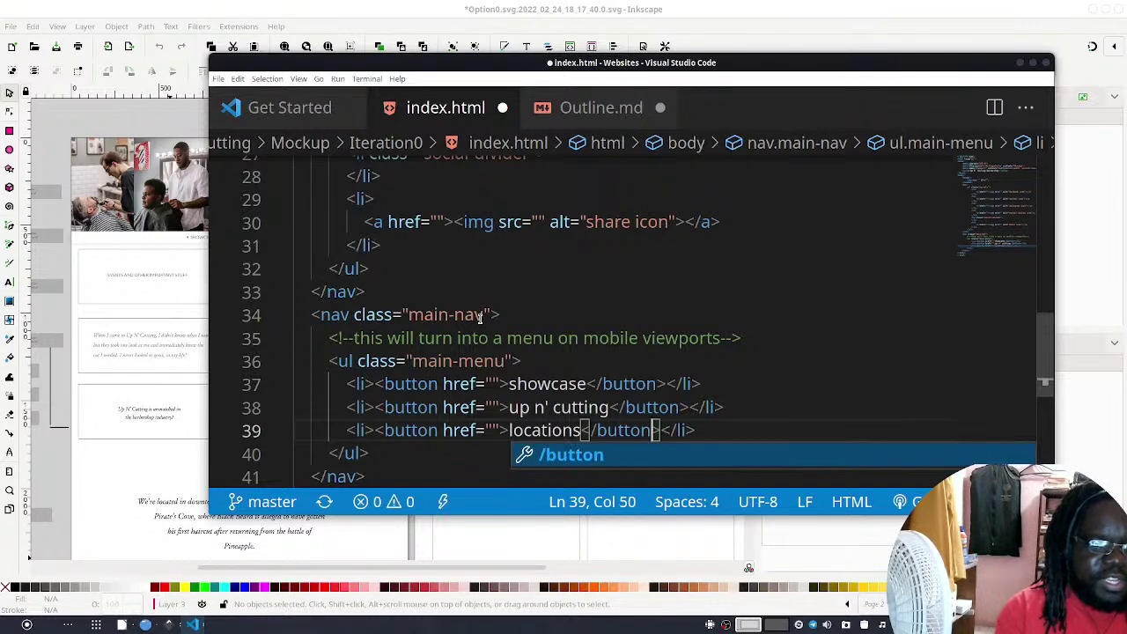
pyautogui.press('Escape')
pyautogui.hotkey('ctrl', 's')
# Remove the empty href attribute from the showcase button's opening tag in the main menu
pyautogui.press('Up')
pyautogui.press('Up')
pyautogui.press('Up')
pyautogui.press('Up')
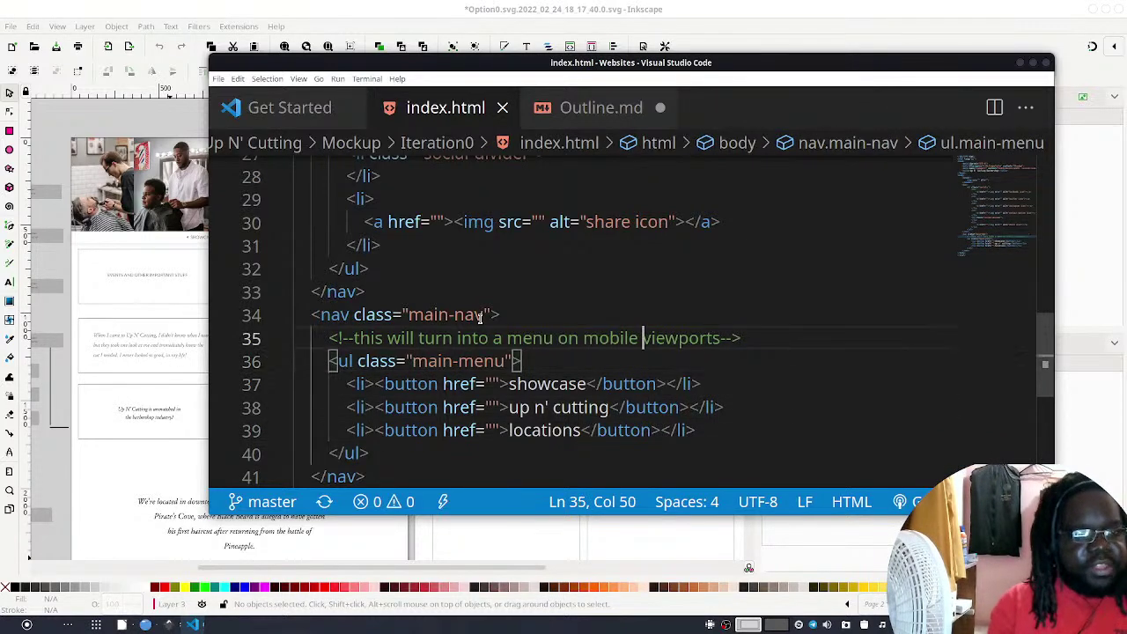
pyautogui.press('Down')
pyautogui.press('Down')
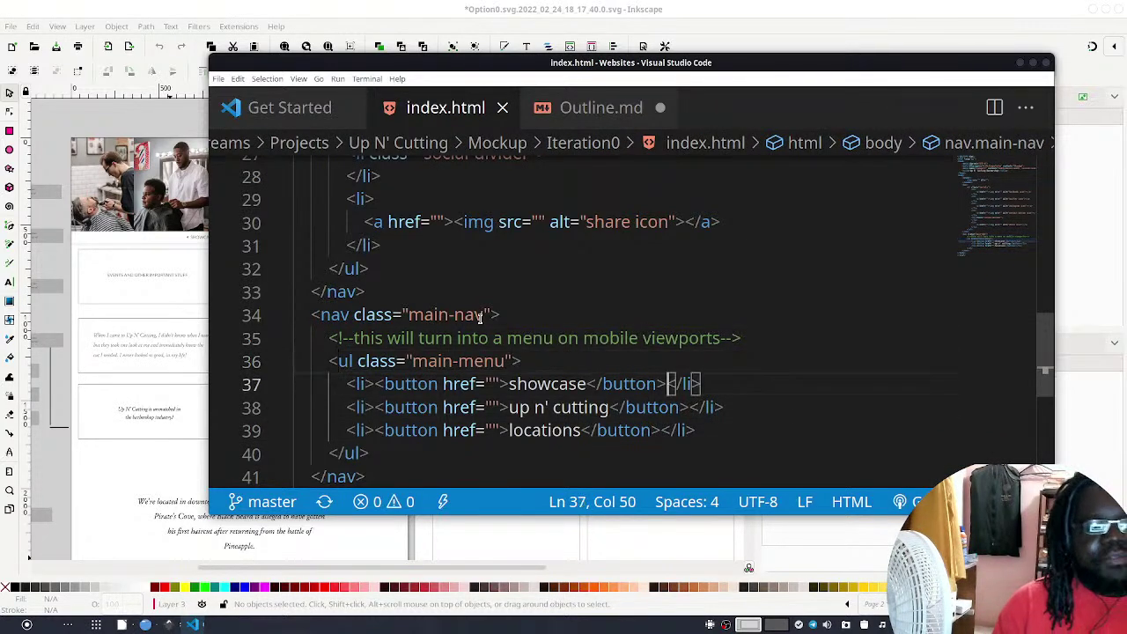
pyautogui.press('Left')
pyautogui.press('Left')
pyautogui.press('Left')
pyautogui.press('Left')
pyautogui.press('Left')
pyautogui.press('Left')
pyautogui.press('Left')
pyautogui.press('Left')
pyautogui.press('Left')
pyautogui.press('Left')
pyautogui.press('Left')
pyautogui.press('Left')
pyautogui.press('Left')
pyautogui.press('Left')
pyautogui.press('Left')
pyautogui.press('Left')
pyautogui.press('Left')
pyautogui.press('Left')
pyautogui.press('Left')
pyautogui.press('Left')
pyautogui.press('Left')
pyautogui.press('Right')
pyautogui.press('Right')
pyautogui.hotkey('shift', 'Left')
pyautogui.hotkey('shift', 'Left')
pyautogui.hotkey('shift', 'Left')
pyautogui.hotkey('shift', 'Left')
pyautogui.hotkey('shift', 'Left')
pyautogui.hotkey('shift', 'Left')
pyautogui.hotkey('shift', 'Left')
pyautogui.hotkey('shift', 'Left')
pyautogui.hotkey('shift', 'Left')
pyautogui.hotkey('shift', 'Left')
pyautogui.hotkey('shift', 'Left')
pyautogui.hotkey('shift', 'Right')
pyautogui.hotkey('shift', 'Right')
pyautogui.hotkey('shift', 'Right')
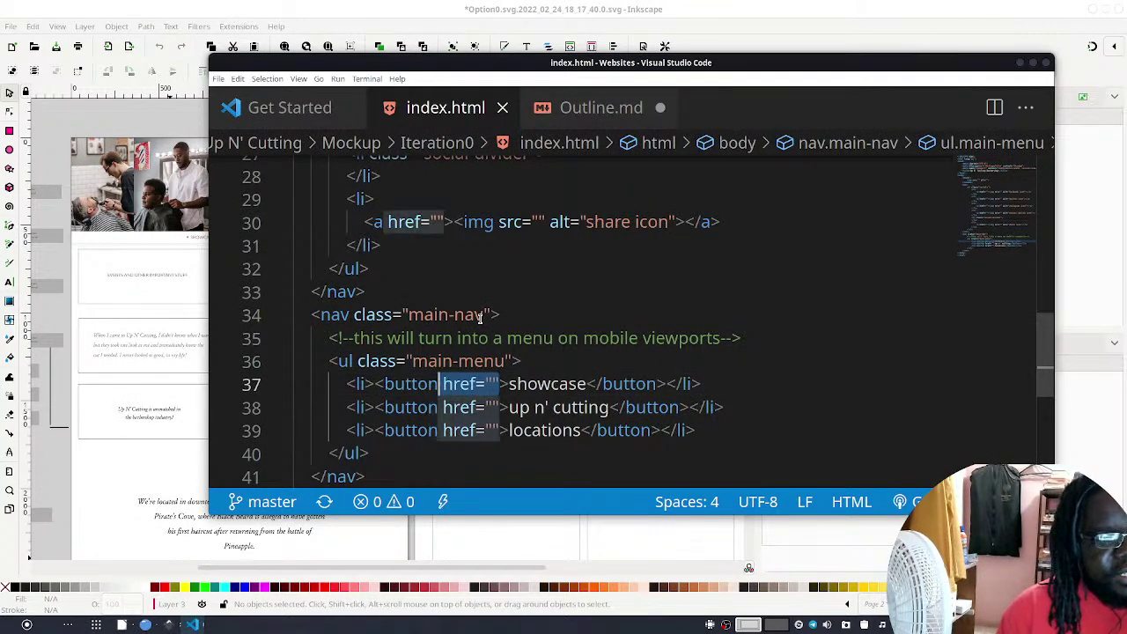
pyautogui.press('Delete')
# Remove the whole empty href attribute from the "up n' cutting" button's opening tag
pyautogui.press('Down')
pyautogui.hotkey('shift', 'Right')
pyautogui.hotkey('shift', 'Right')
pyautogui.hotkey('shift', 'Right')
pyautogui.hotkey('shift', 'Right')
pyautogui.hotkey('shift', 'Right')
pyautogui.hotkey('shift', 'Right')
pyautogui.hotkey('shift', 'Right')
pyautogui.hotkey('shift', 'Right')
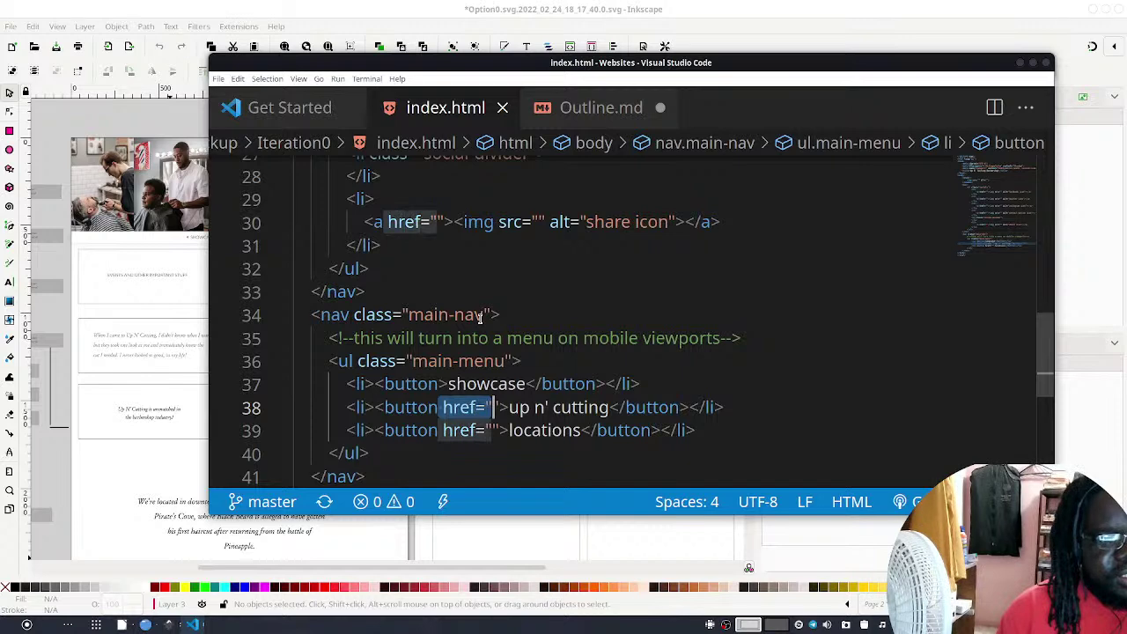
pyautogui.press('Delete')
pyautogui.press('Down')
pyautogui.press('Down')
pyautogui.hotkey('shift', 'Right')
pyautogui.hotkey('ctrl', 'z')
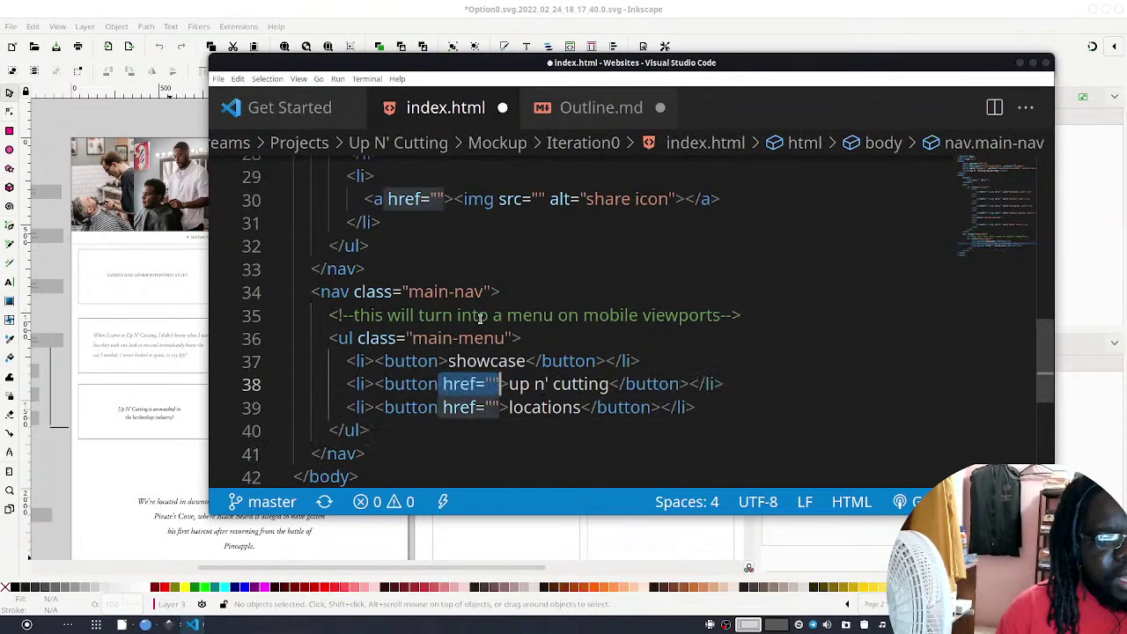
pyautogui.press('Delete')
# Delete the empty href attribute from the locations button's opening tag
pyautogui.press('Down')
pyautogui.hotkey('shift', 'Right')
pyautogui.hotkey('shift', 'Right')
pyautogui.hotkey('shift', 'Right')
pyautogui.hotkey('shift', 'Right')
pyautogui.hotkey('shift', 'Right')
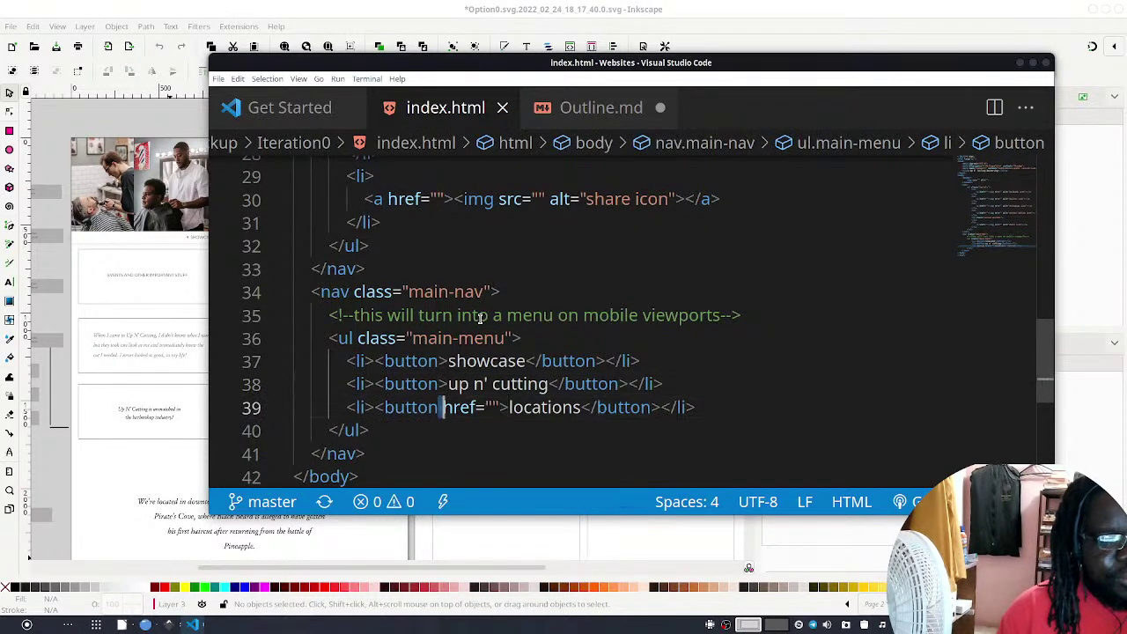
pyautogui.hotkey('shift', 'Right')
pyautogui.hotkey('shift', 'Right')
pyautogui.hotkey('shift', 'Right')
pyautogui.press('Delete')
# Add an empty onclick attribute to the showcase button's opening tag
pyautogui.press('Up')
pyautogui.press('Up')
pyautogui.press('Up')
pyautogui.press('Down')
pyautogui.press('Left')
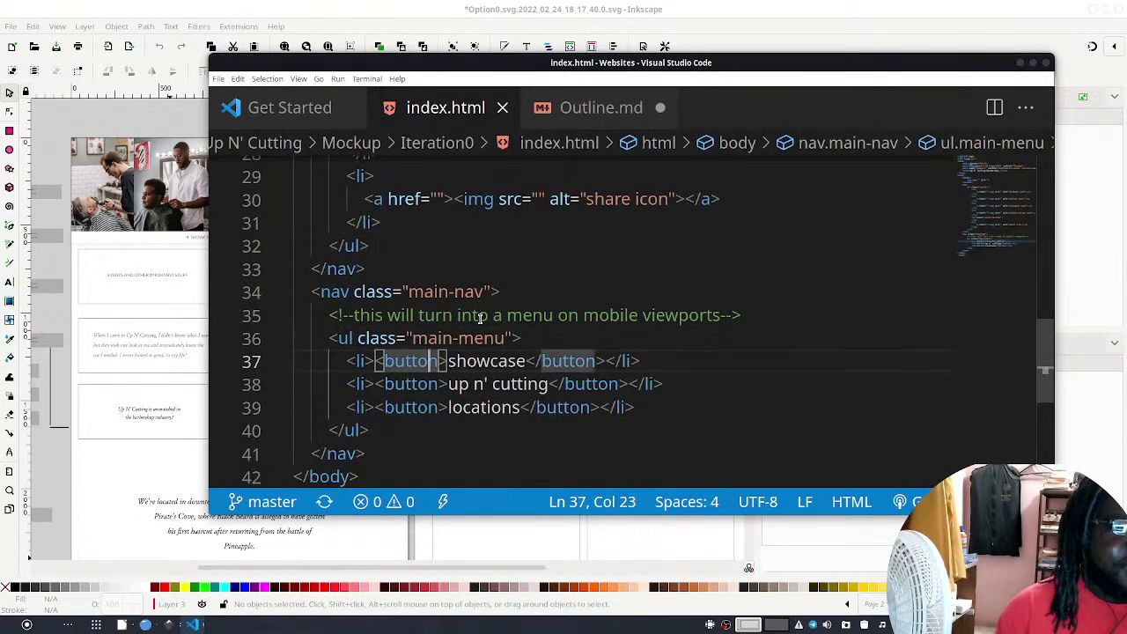
pyautogui.write('oncli')
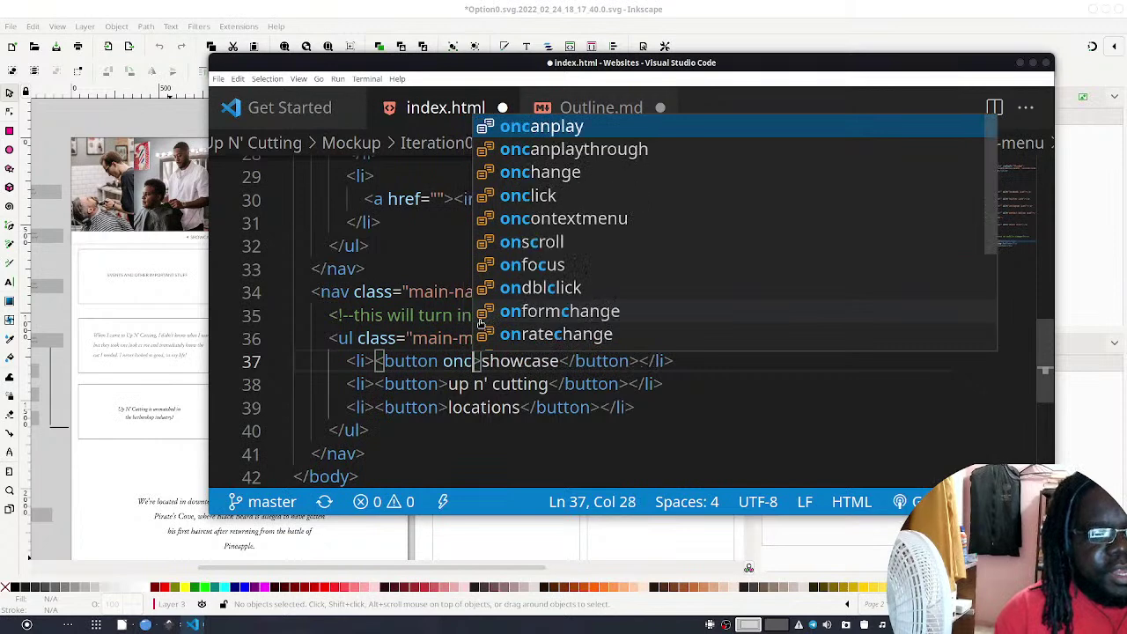
pyautogui.press('Return')
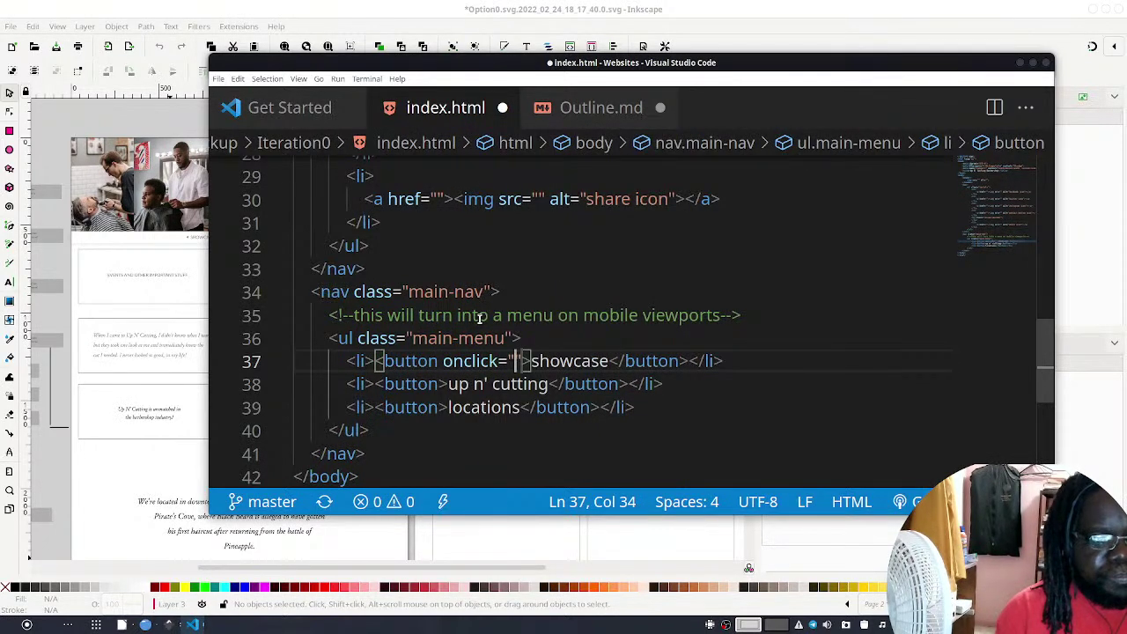
# Copy the empty onclick attribute from the showcase button into the "up n' cutting" button's opening tag
pyautogui.press('Down')
pyautogui.press('Up')
pyautogui.press('Right')
pyautogui.hotkey('shift', 'Left')
pyautogui.hotkey('shift', 'Left')
pyautogui.hotkey('shift', 'Left')
pyautogui.hotkey('shift', 'Left')
pyautogui.hotkey('shift', 'Left')
pyautogui.hotkey('shift', 'Left')
pyautogui.hotkey('shift', 'Left')
pyautogui.hotkey('shift', 'Left')
pyautogui.hotkey('shift', 'Left')
pyautogui.hotkey('shift', 'Left')
pyautogui.hotkey('shift', 'Left')
pyautogui.hotkey('ctrl', 'c')
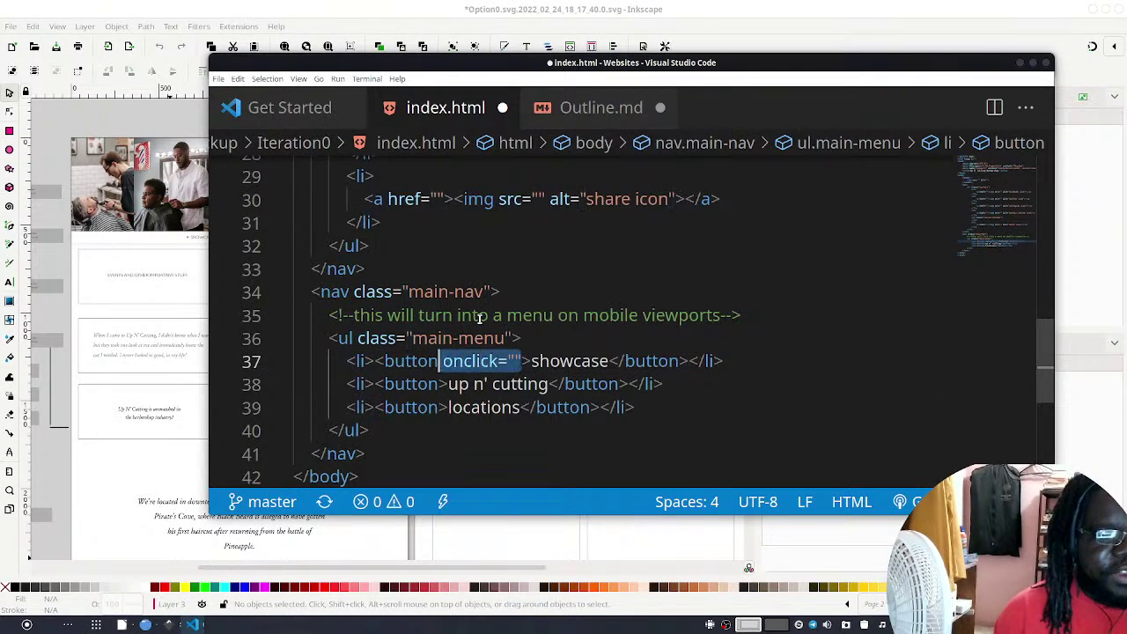
pyautogui.press('Down')
pyautogui.press('Left')
pyautogui.press('Left')
pyautogui.press('Left')
pyautogui.press('Left')
pyautogui.press('Left')
pyautogui.press('Left')
pyautogui.press('Left')
pyautogui.hotkey('ctrl', 'v')
# Paste the copied onclick attribute into the locations button's opening tag and save the file
pyautogui.press('Left')
pyautogui.press('Left')
pyautogui.press('Left')
pyautogui.press('Left')
pyautogui.press('Left')
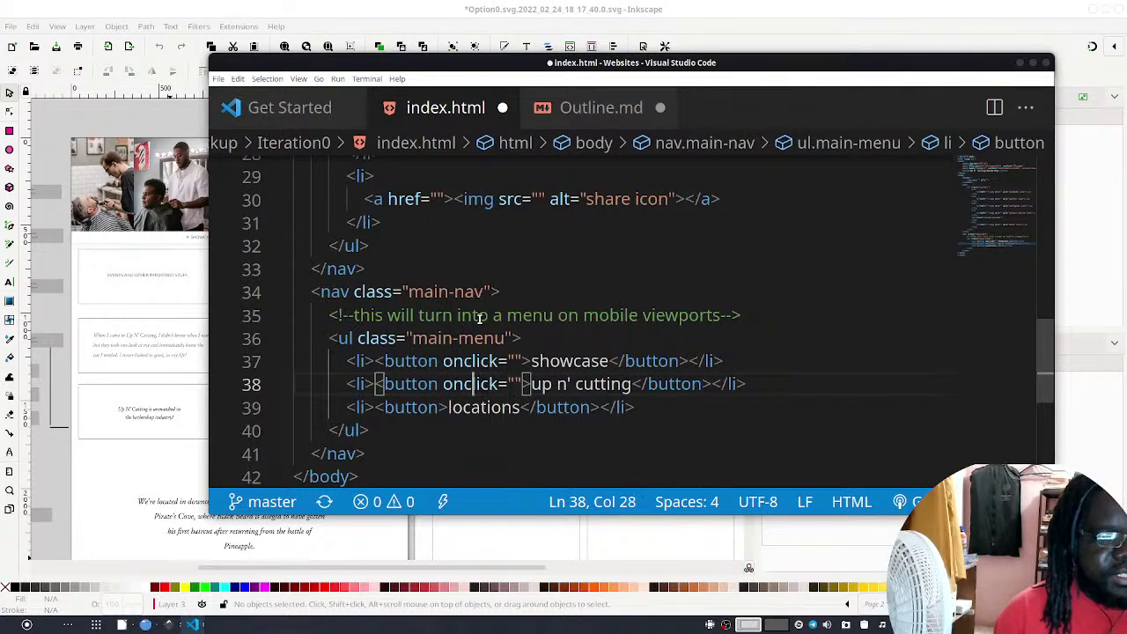
pyautogui.press('Down')
pyautogui.press('Left')
pyautogui.hotkey('ctrl', 'v')
pyautogui.hotkey('ctrl', 's')
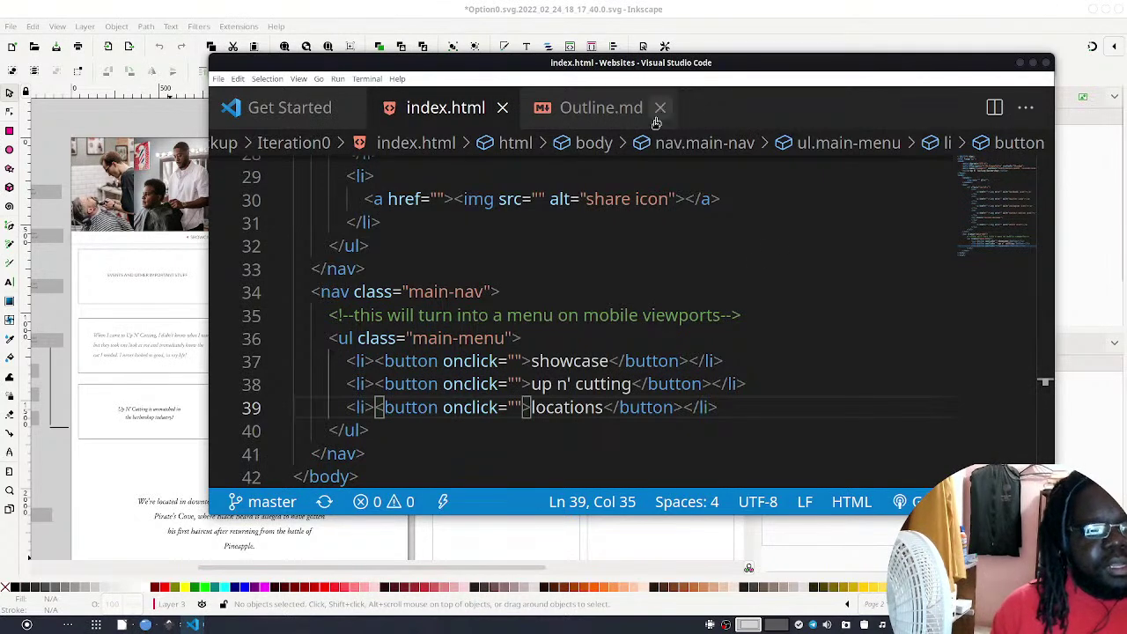
# Above the main-menu list items, add the HTML comment "These buttons will load content dynamically using JavaScript" and save the file
pyautogui.click(654, 333)
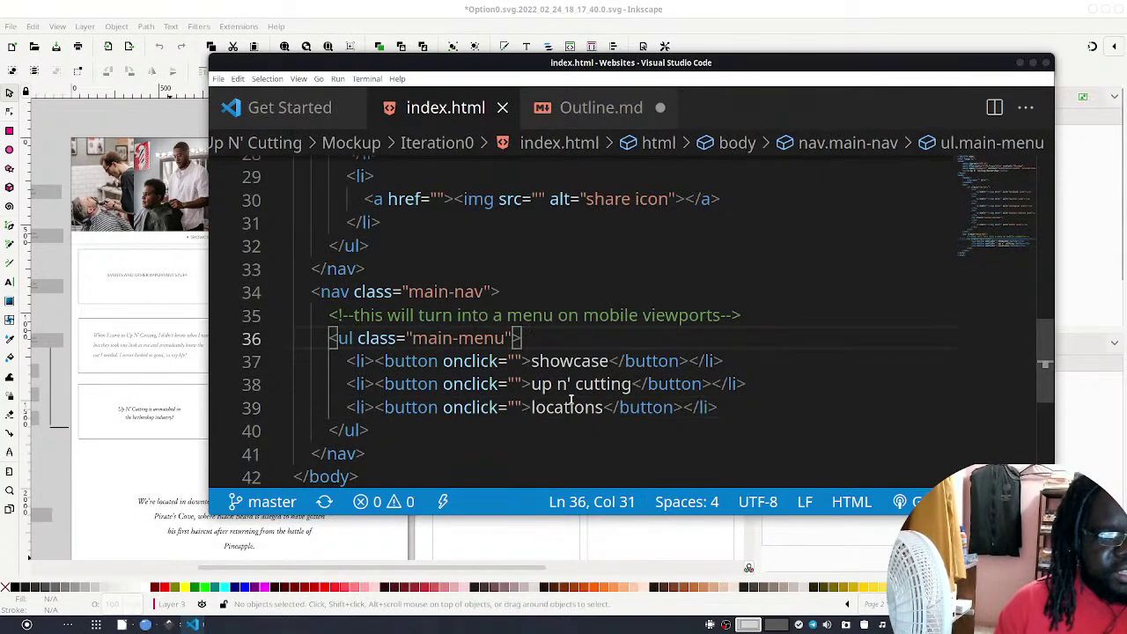
pyautogui.press('Return')
pyautogui.write('!')
pyautogui.press('BackSpace')
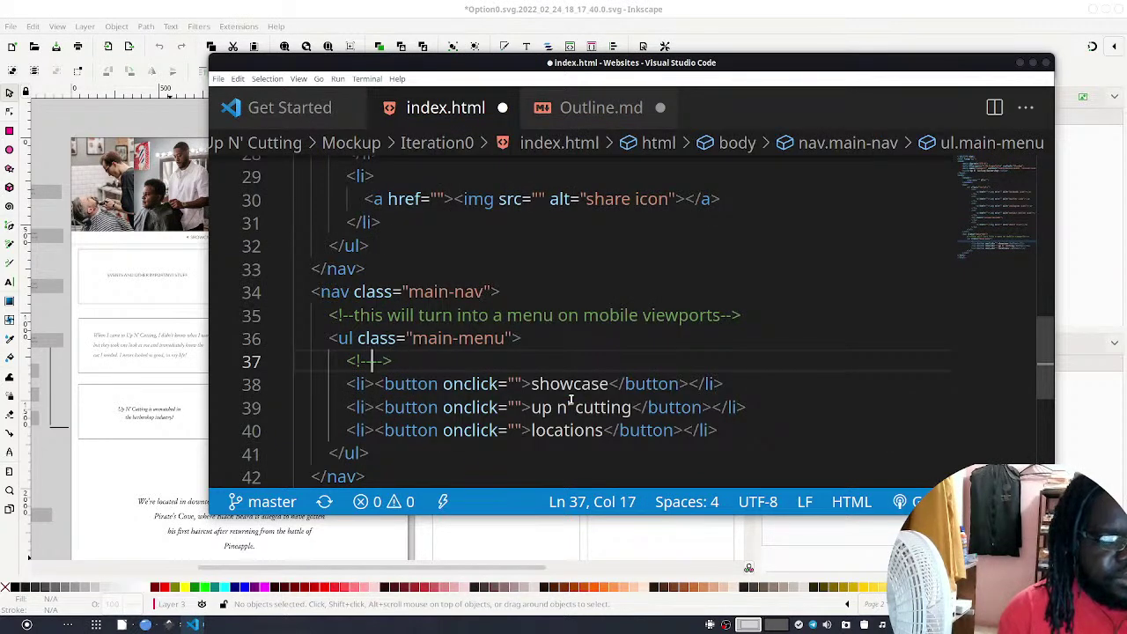
pyautogui.write('<!--These buttons wi')
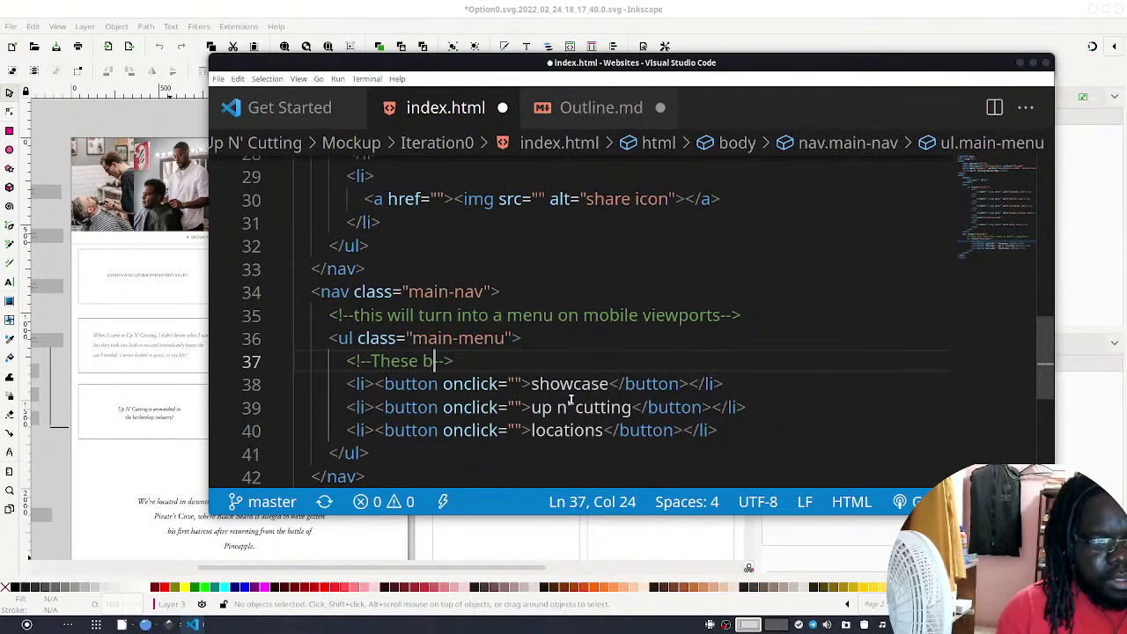
pyautogui.write('ll load co9nte')
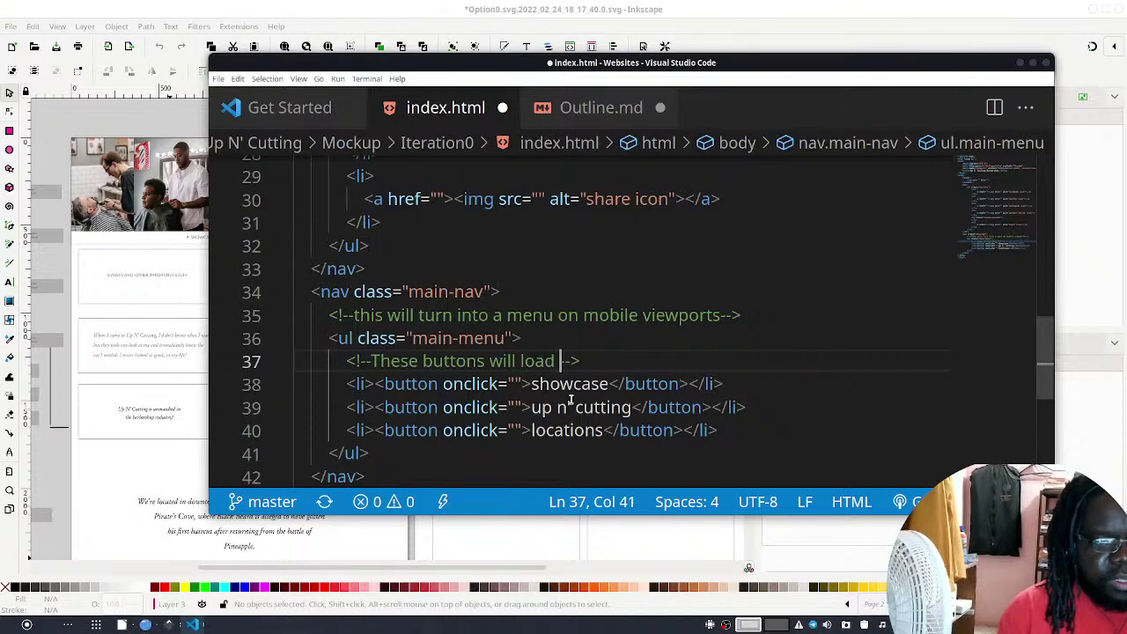
pyautogui.press('BackSpace')
pyautogui.press('BackSpace')
pyautogui.press('BackSpace')
pyautogui.write('tent dynamically using')
pyautogui.press('BackSpace')
pyautogui.press('BackSpace')
pyautogui.press('BackSpace')
pyautogui.write('ing JavaScript')
pyautogui.hotkey('ctrl', 's')
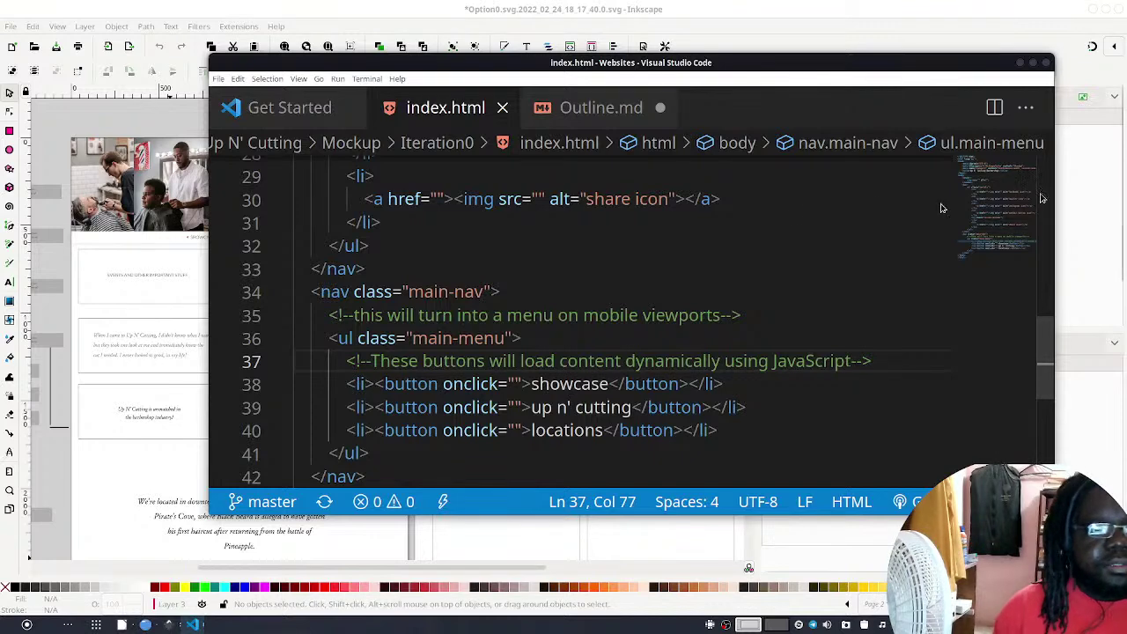
# Give the first nav element, below the header, the class "socials-nav" and save the file
pyautogui.scroll(-4, 621, 255)
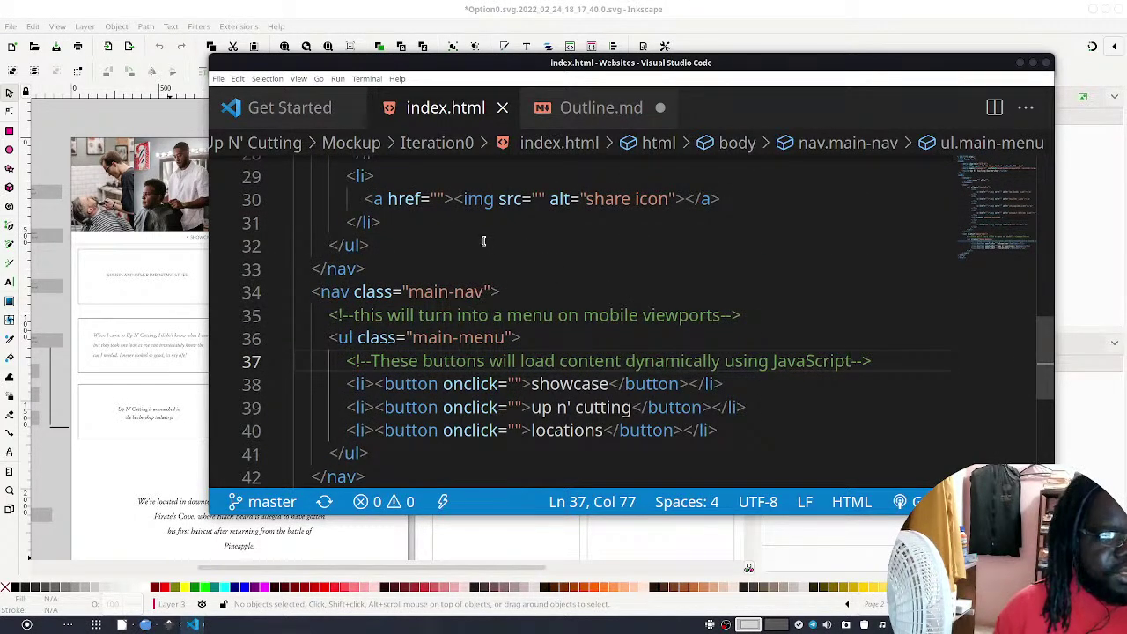
pyautogui.scroll(1, 481, 239)
pyautogui.scroll(-1, 481, 238)
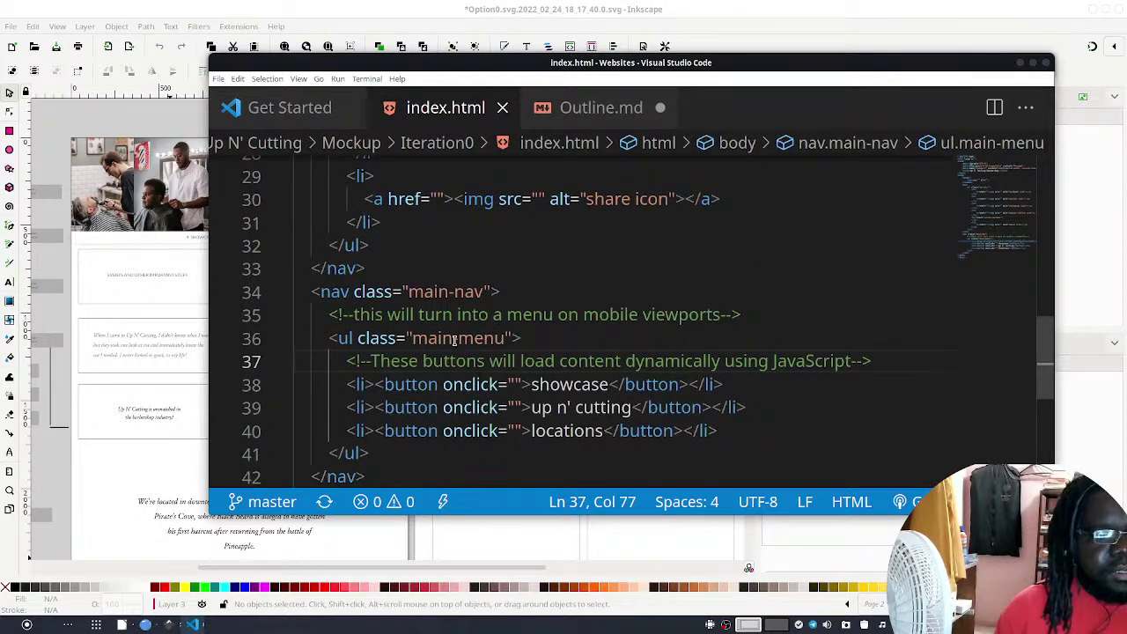
pyautogui.scroll(-4, 402, 347)
pyautogui.scroll(2, 402, 285)
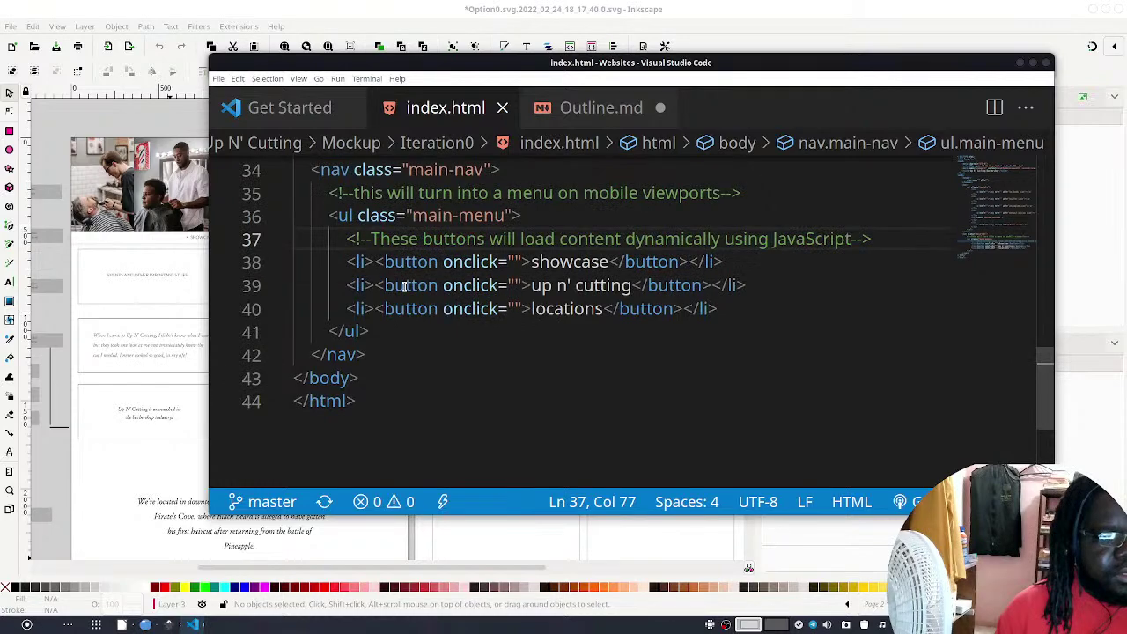
pyautogui.scroll(1, 404, 286)
pyautogui.scroll(10, 404, 285)
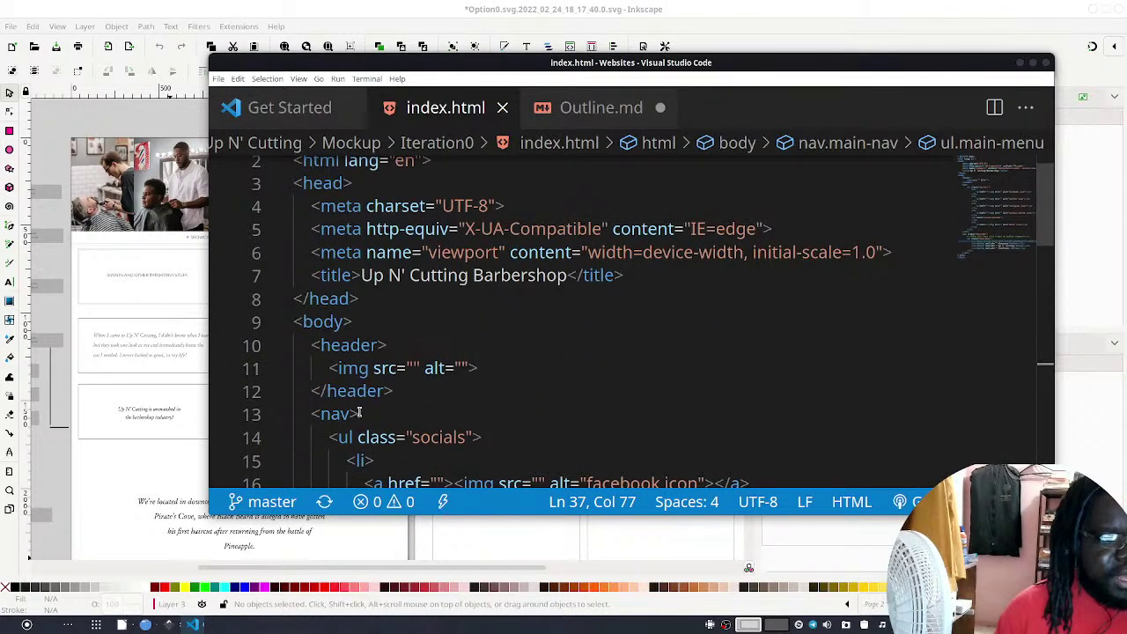
pyautogui.click(352, 415)
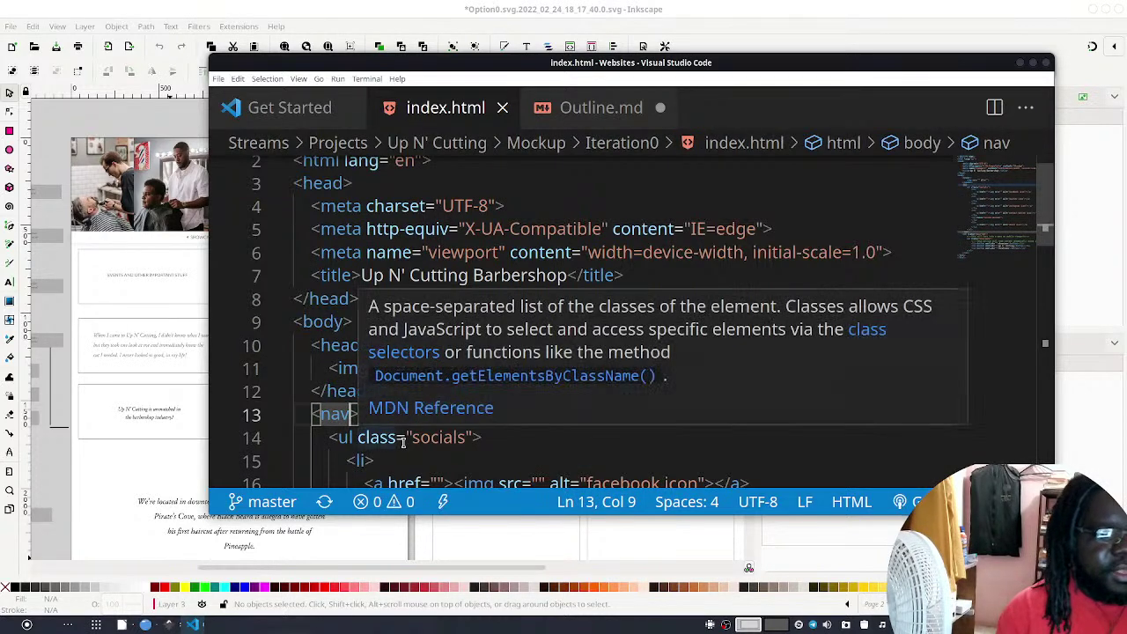
pyautogui.write('cla')
pyautogui.press('Return')
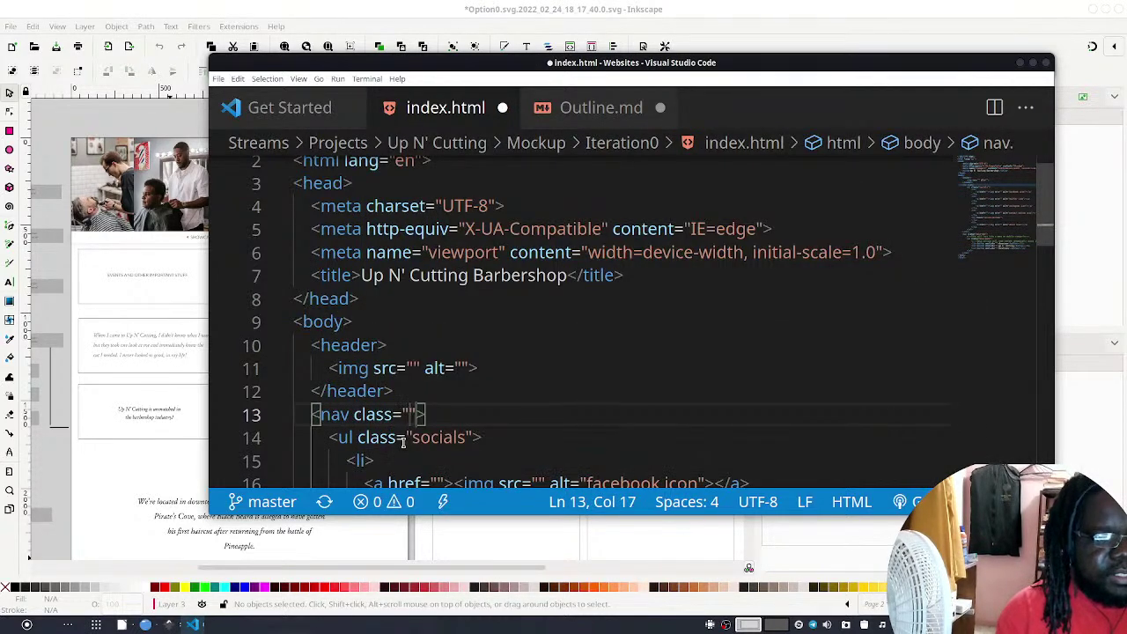
pyautogui.write('socials-nav')
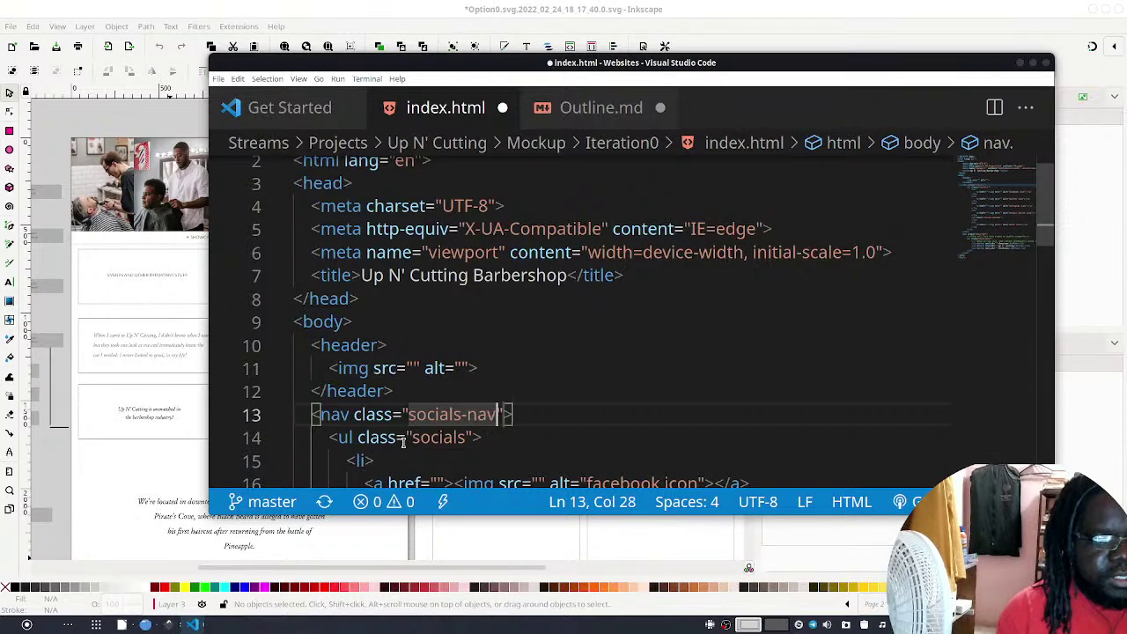
pyautogui.press('Down')
pyautogui.hotkey('ctrl', 's')
# Change the class of the ul inside the socials nav to "socials-menu" and save the file
pyautogui.press('Left')
pyautogui.write('-mee')
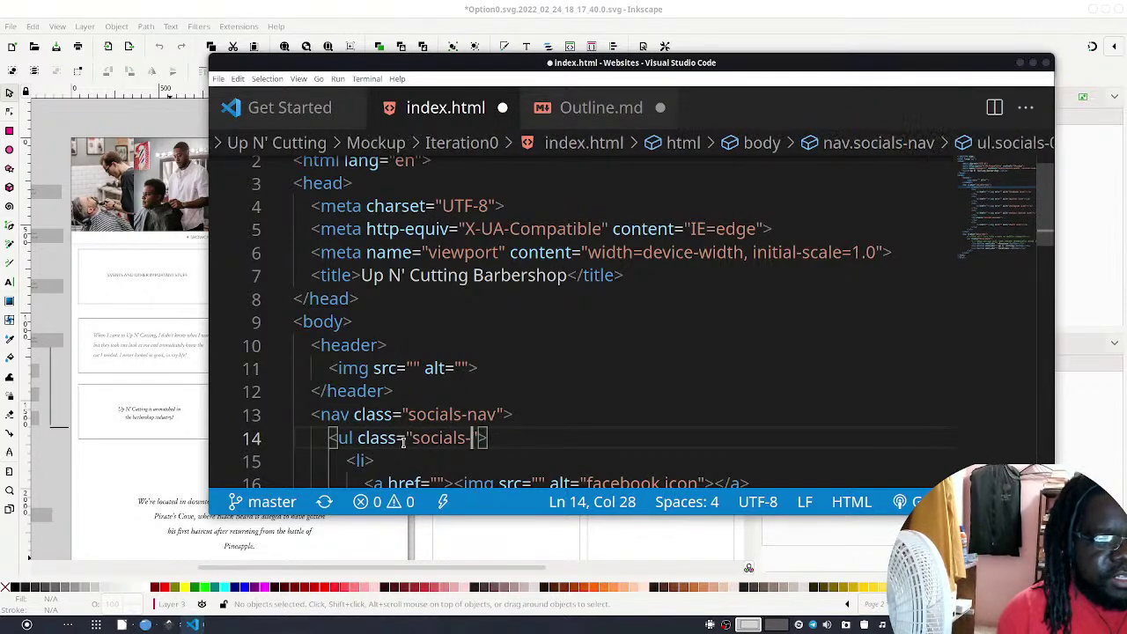
pyautogui.write('nu')
pyautogui.press('BackSpace')
pyautogui.press('BackSpace')
pyautogui.press('BackSpace')
pyautogui.write('nui')
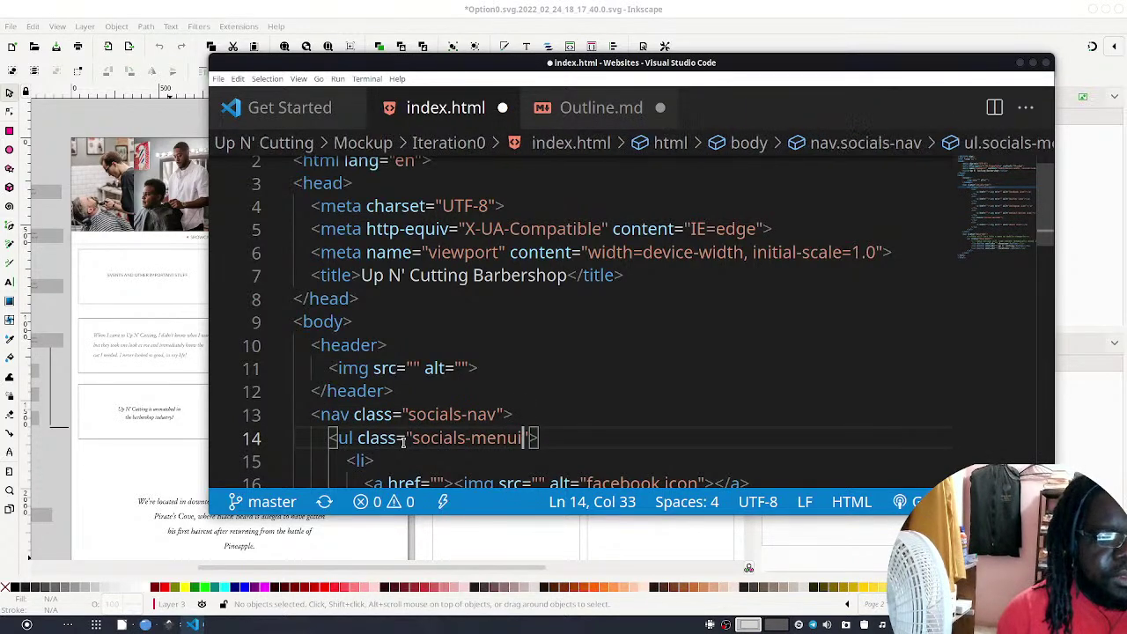
pyautogui.hotkey('ctrl', 's')
# Add the class "main-header" to the header element's opening tag
pyautogui.press('Up')
pyautogui.press('Up')
pyautogui.press('Up')
pyautogui.press('Up')
pyautogui.press('Left')
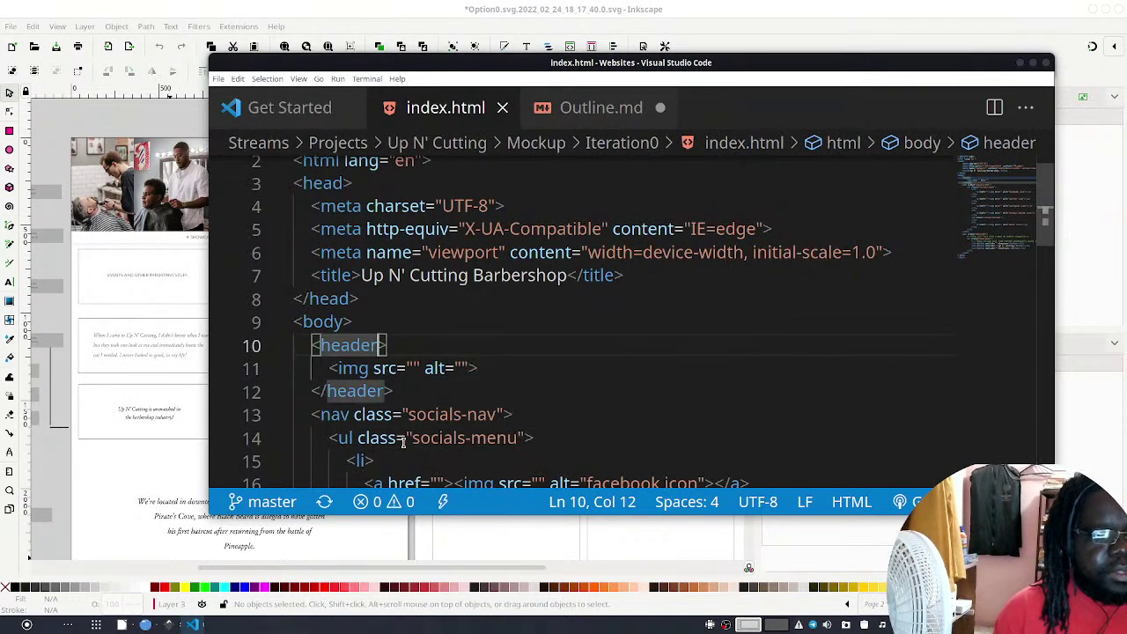
pyautogui.write('clas')
pyautogui.press('Return')
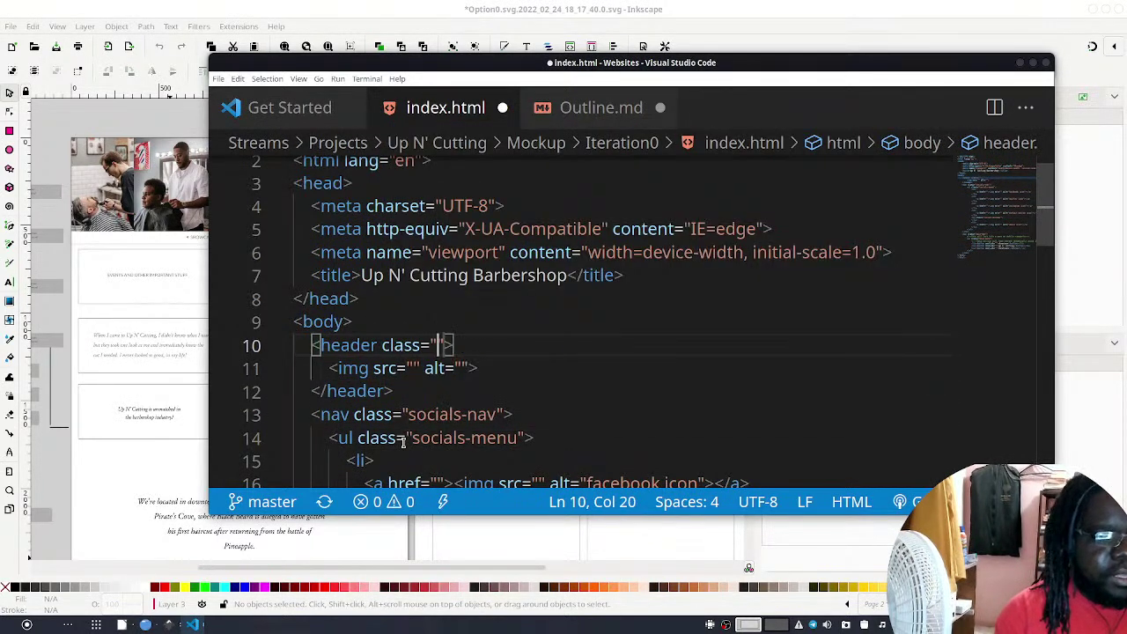
pyautogui.write('maino')
pyautogui.press('BackSpace')
pyautogui.press('BackSpace')
pyautogui.write('n-header')
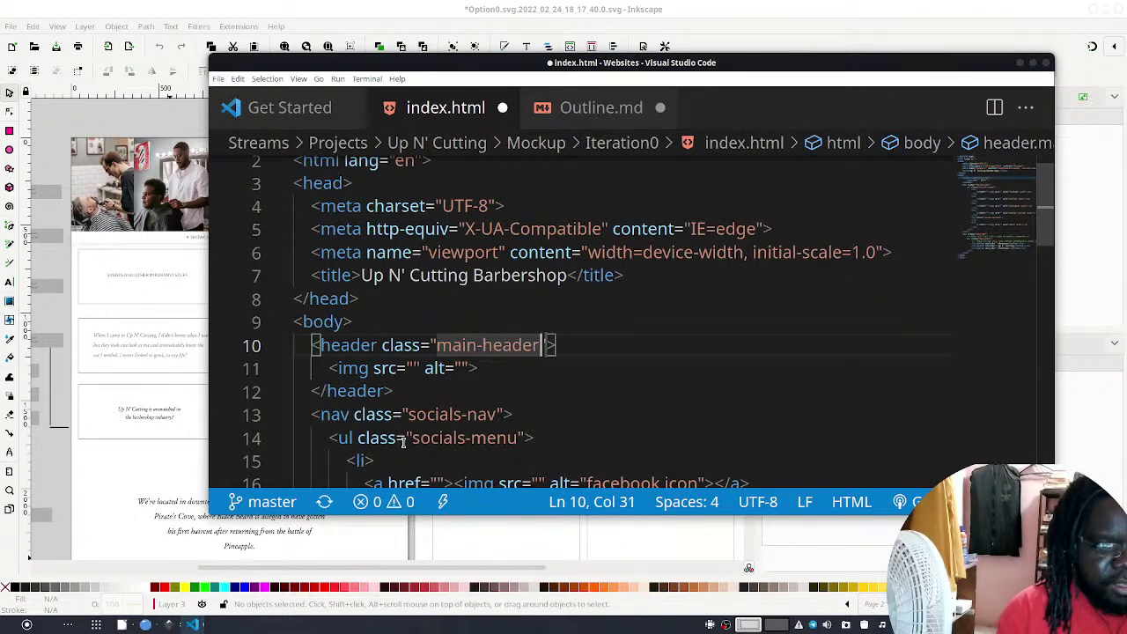
# Save index.html with the header's new class in place
pyautogui.press('Left')
pyautogui.press('Left')
pyautogui.press('Left')
pyautogui.press('Left')
pyautogui.press('Left')
pyautogui.press('Left')
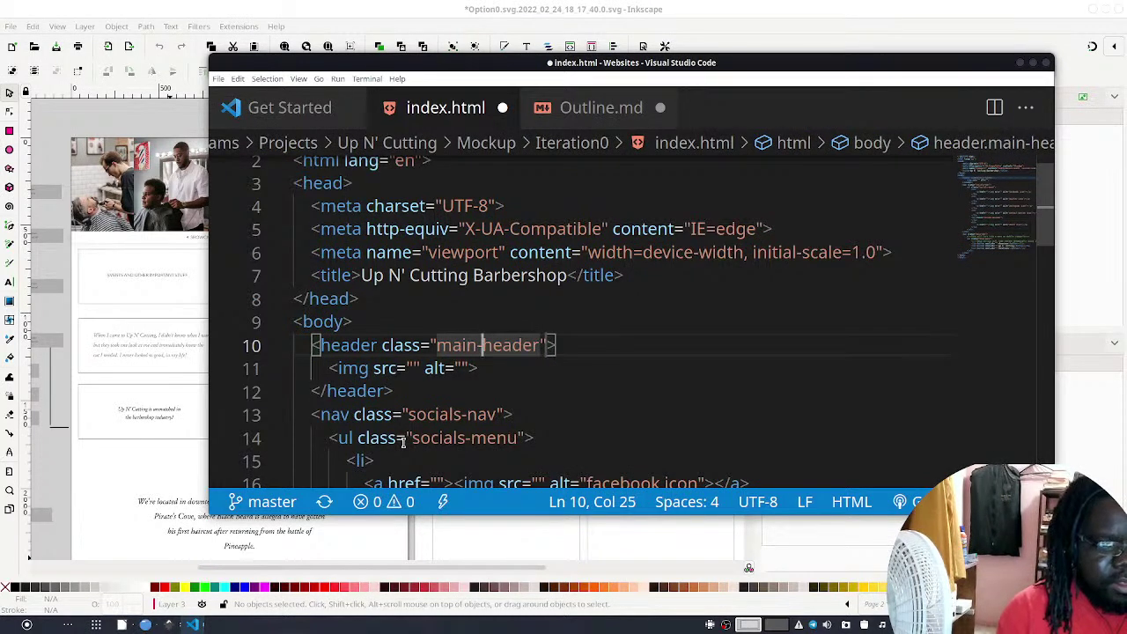
pyautogui.hotkey('ctrl', 's')
# Insert one empty line between the main nav's closing tag and the closing body tag
pyautogui.scroll(-12, 425, 350)
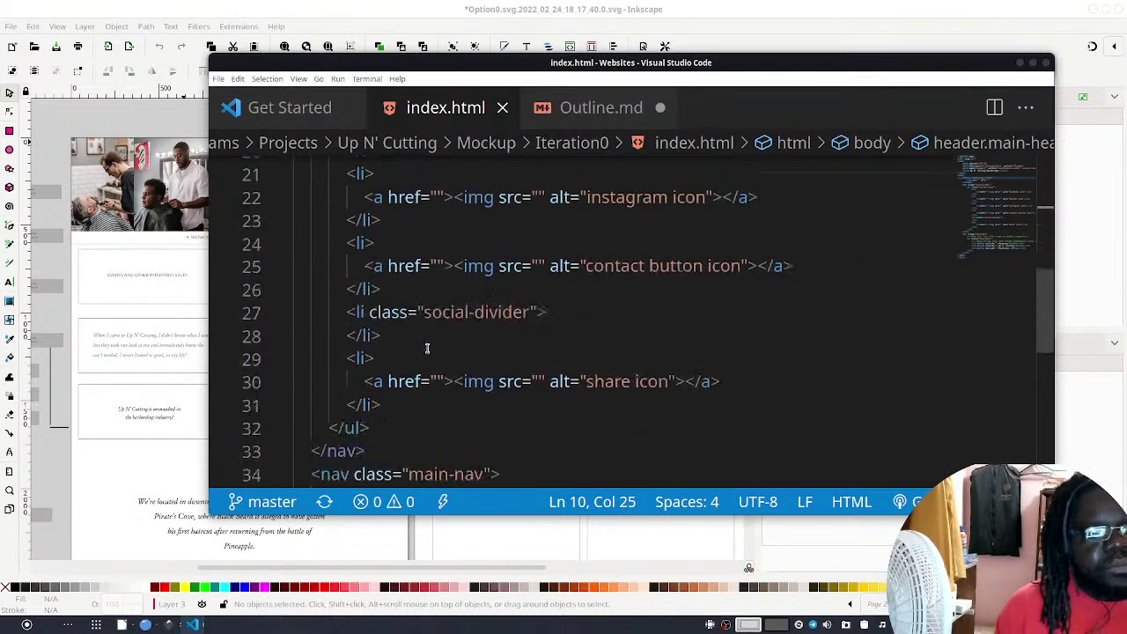
pyautogui.scroll(3, 440, 353)
pyautogui.scroll(-3, 418, 343)
pyautogui.scroll(3, 406, 319)
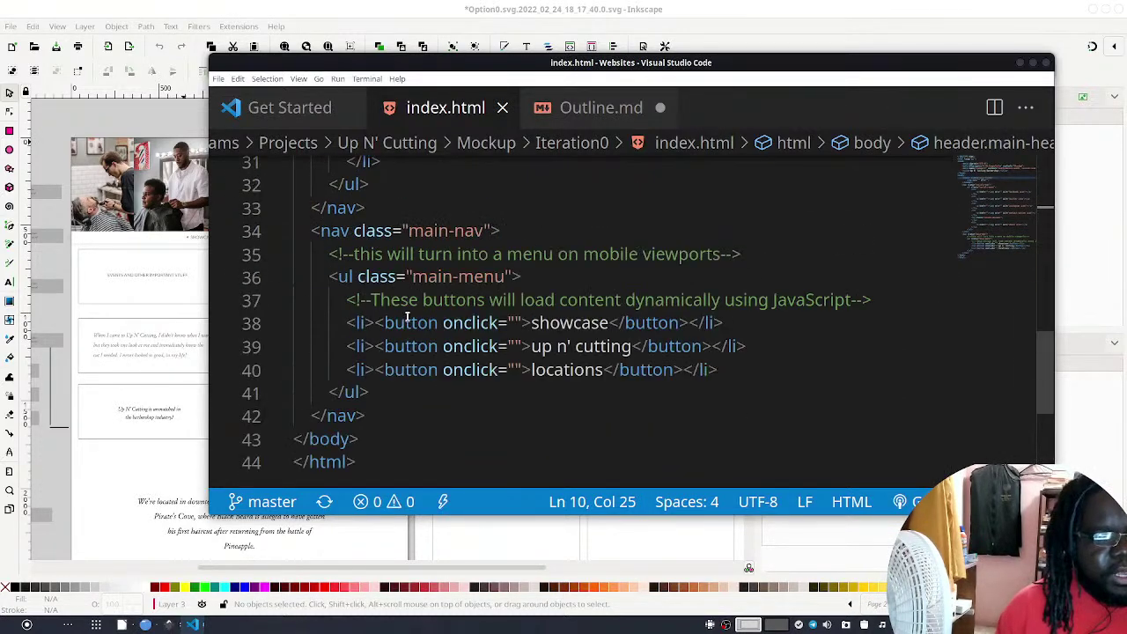
pyautogui.click(431, 438)
pyautogui.click(423, 419)
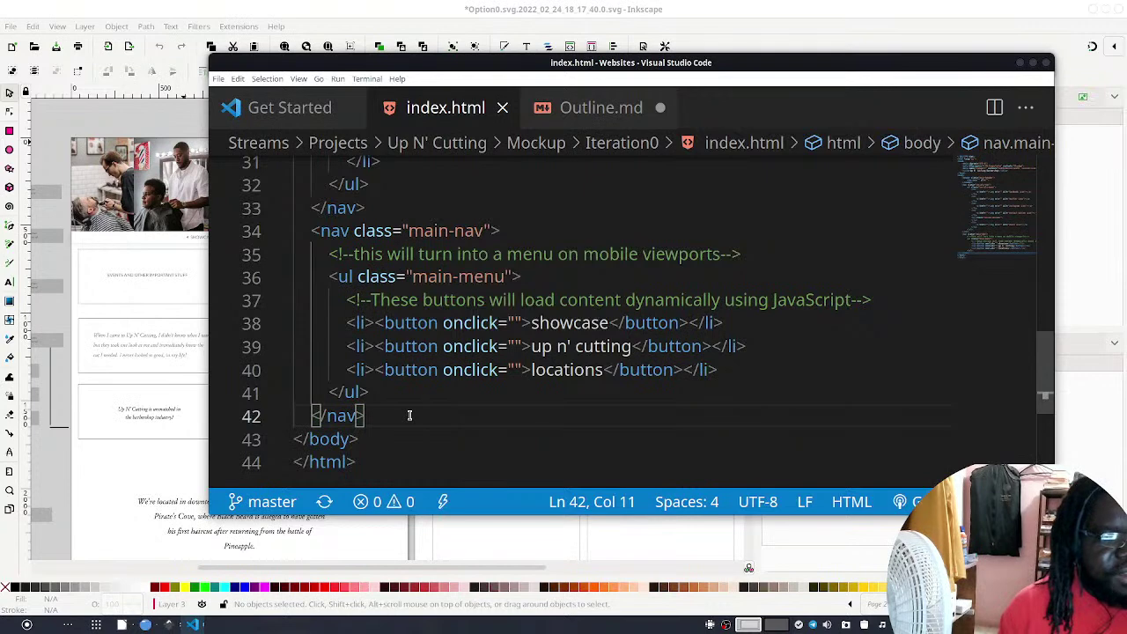
pyautogui.press('Return')
pyautogui.press('Return')
pyautogui.press('BackSpace')
pyautogui.press('BackSpace')
pyautogui.press('Left')
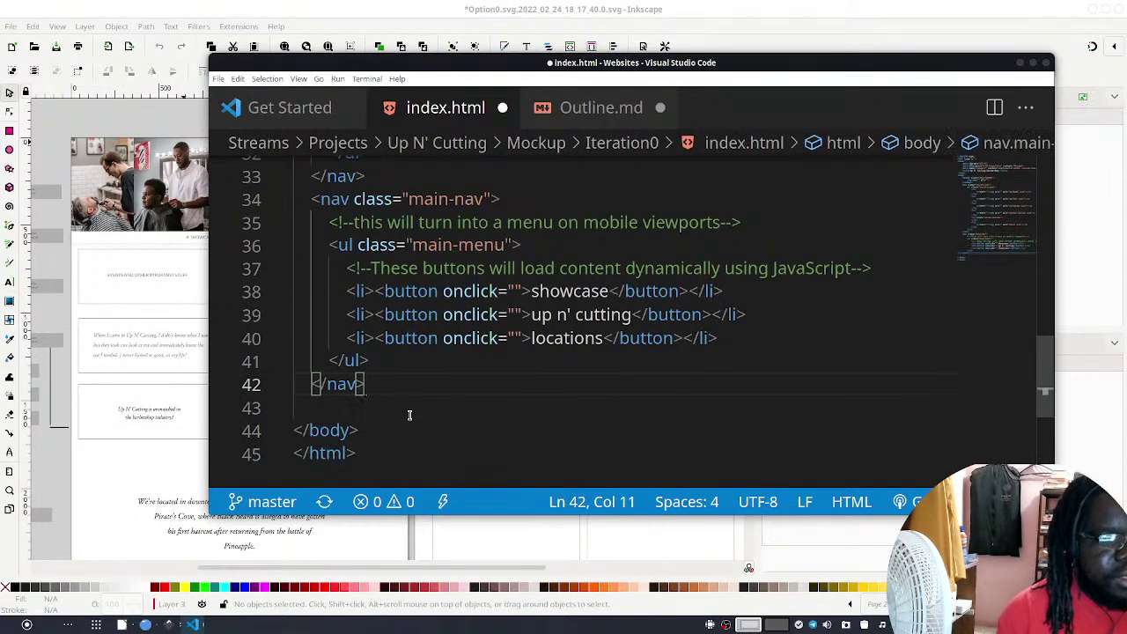
# Remove the blank line after the closing main-nav tag and save index.html
pyautogui.press('Down')
pyautogui.press('BackSpace')
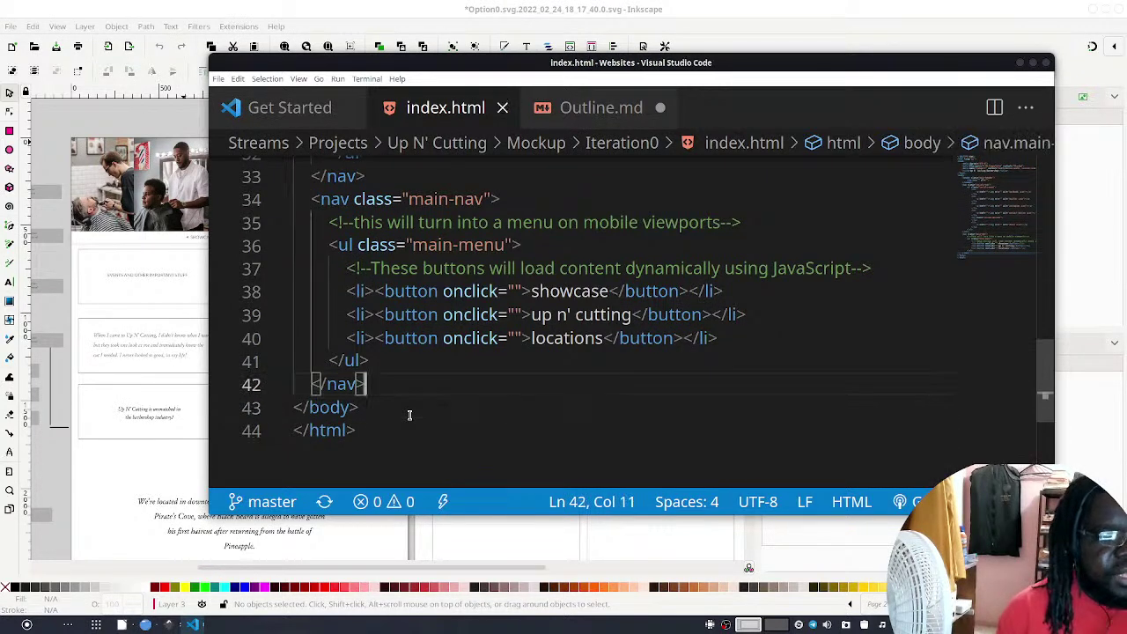
pyautogui.hotkey('ctrl', 's')
pyautogui.press('Up')
pyautogui.press('Up')
pyautogui.press('Up')
pyautogui.press('Up')
pyautogui.press('Up')
pyautogui.press('Up')
pyautogui.press('Up')
pyautogui.press('Up')
pyautogui.press('Up')
pyautogui.press('Up')
pyautogui.press('Up')
pyautogui.press('Down')
pyautogui.press('Down')
pyautogui.press('Down')
pyautogui.press('Down')
pyautogui.press('Down')
pyautogui.press('Down')
pyautogui.press('Down')
pyautogui.press('Down')
pyautogui.press('Down')
pyautogui.press('Down')
pyautogui.press('Down')
pyautogui.press('Up')
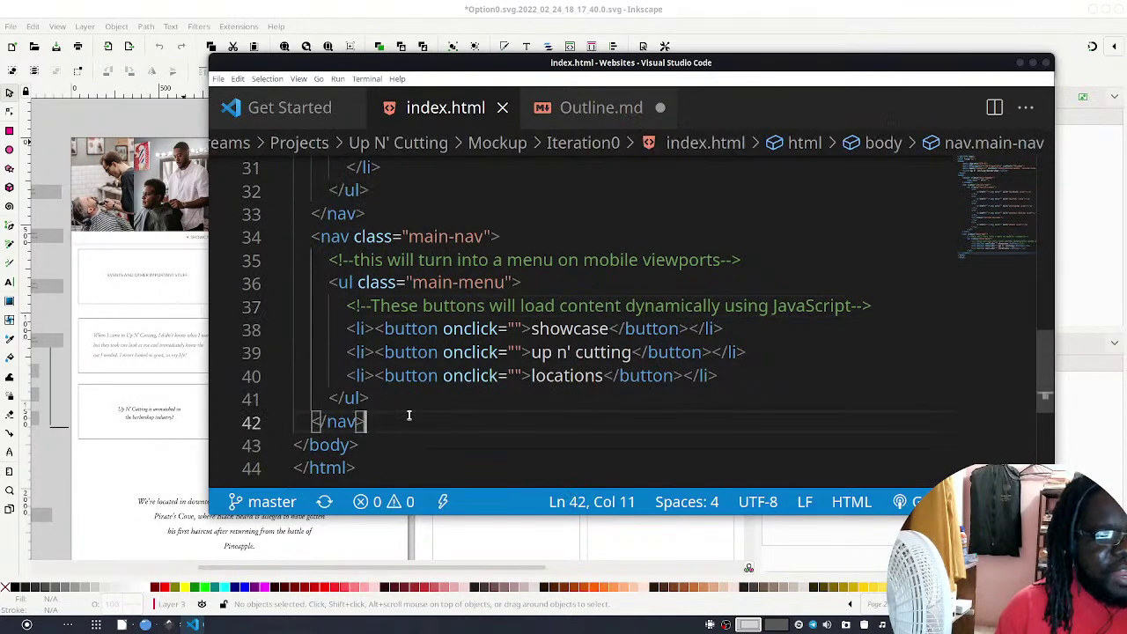
# Insert an empty main element at the start of the body, above the main-header, split its tags onto separate lines and save the file
pyautogui.press('Up')
pyautogui.press('Up')
pyautogui.press('Up')
pyautogui.press('Up')
pyautogui.press('Up')
pyautogui.press('Up')
pyautogui.press('Up')
pyautogui.press('Up')
pyautogui.press('Up')
pyautogui.press('Up')
pyautogui.press('Up')
pyautogui.press('Up')
pyautogui.press('Up')
pyautogui.press('Up')
pyautogui.press('Up')
pyautogui.press('Up')
pyautogui.press('Up')
pyautogui.press('Up')
pyautogui.press('Up')
pyautogui.press('Up')
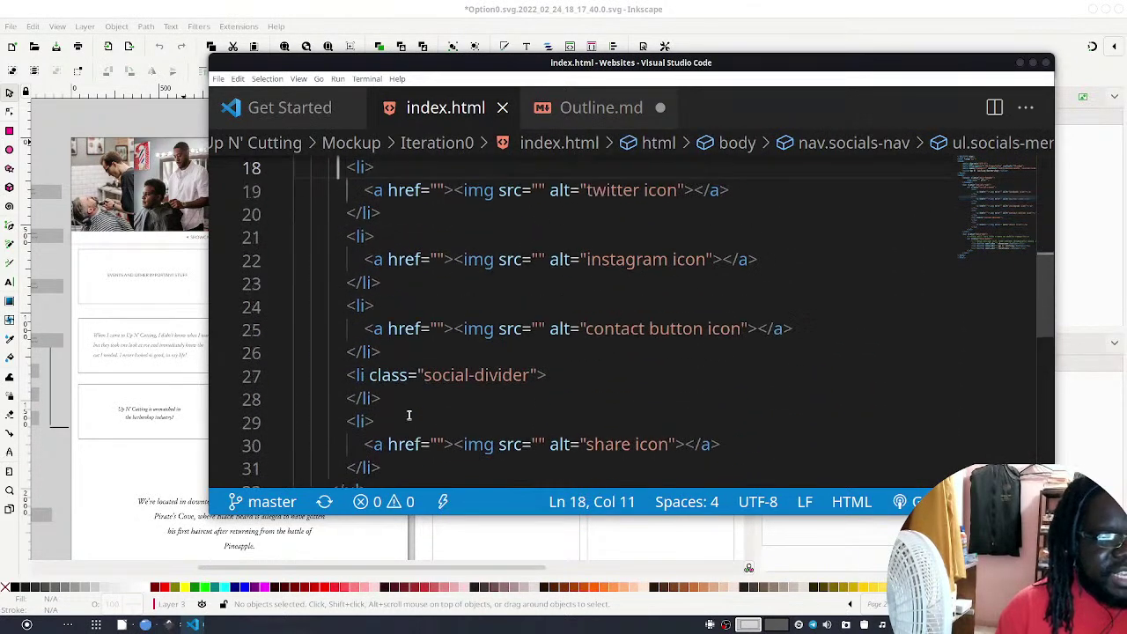
pyautogui.press('Up')
pyautogui.press('Up')
pyautogui.press('Up')
pyautogui.press('Up')
pyautogui.press('Up')
pyautogui.press('Up')
pyautogui.press('Up')
pyautogui.press('Up')
pyautogui.press('Up')
pyautogui.press('Up')
pyautogui.press('Down')
pyautogui.press('Down')
pyautogui.press('Down')
pyautogui.press('Down')
pyautogui.press('Down')
pyautogui.press('Down')
pyautogui.press('Up')
pyautogui.press('Up')
pyautogui.press('Up')
pyautogui.press('Up')
pyautogui.press('Return')
pyautogui.press('Return')
pyautogui.press('Up')
pyautogui.press('Tab')
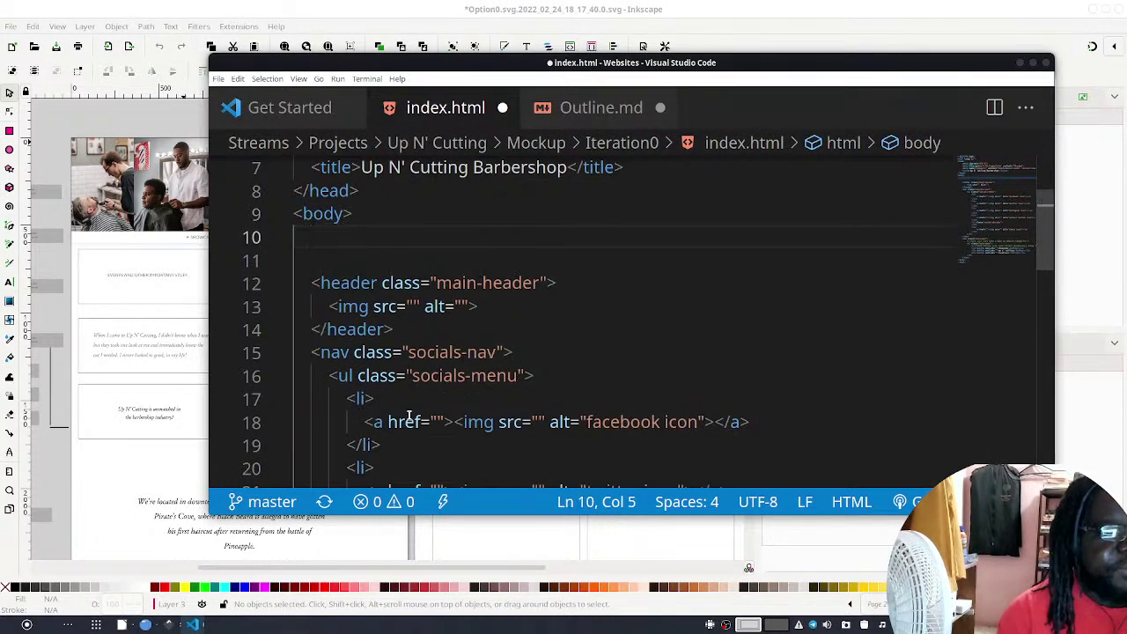
pyautogui.write('main')
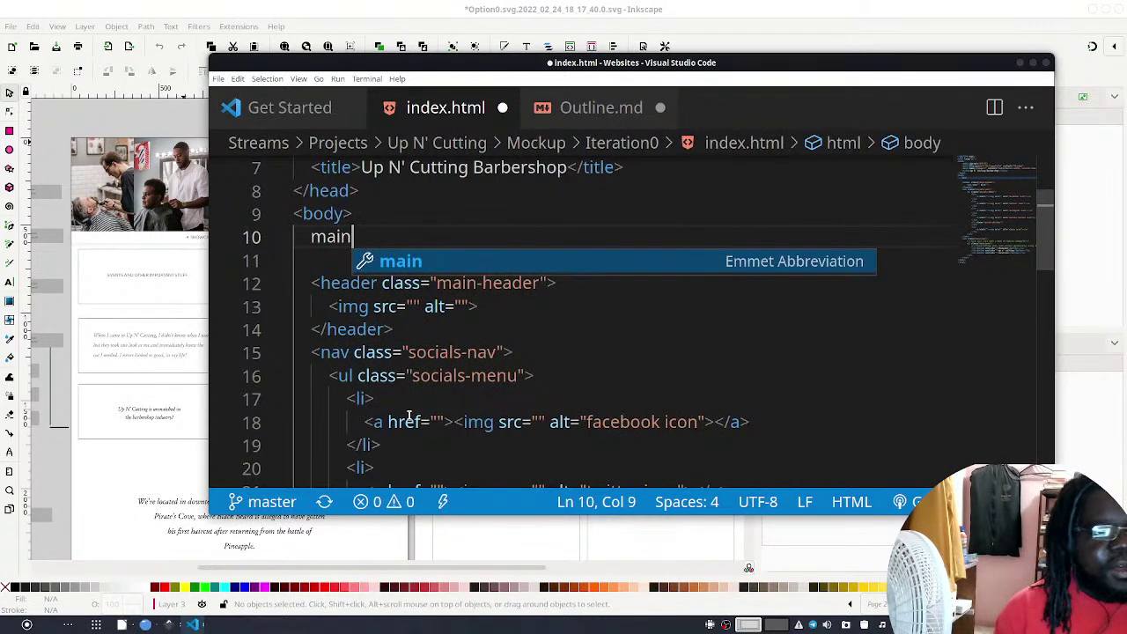
pyautogui.press('Tab')
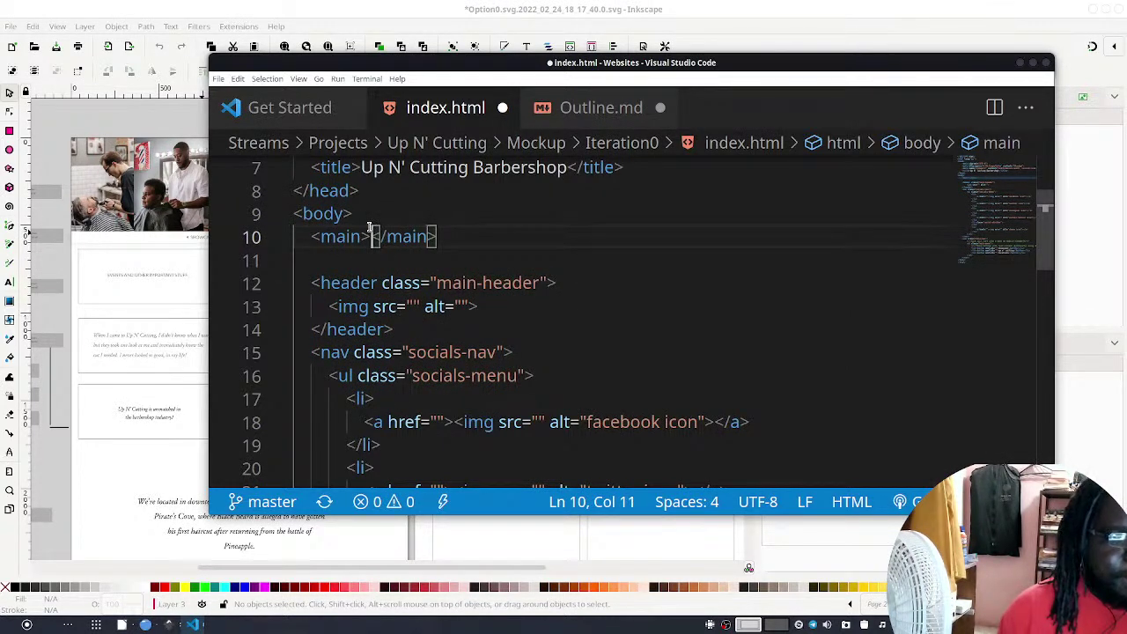
pyautogui.press('Return')
pyautogui.hotkey('ctrl', 's')
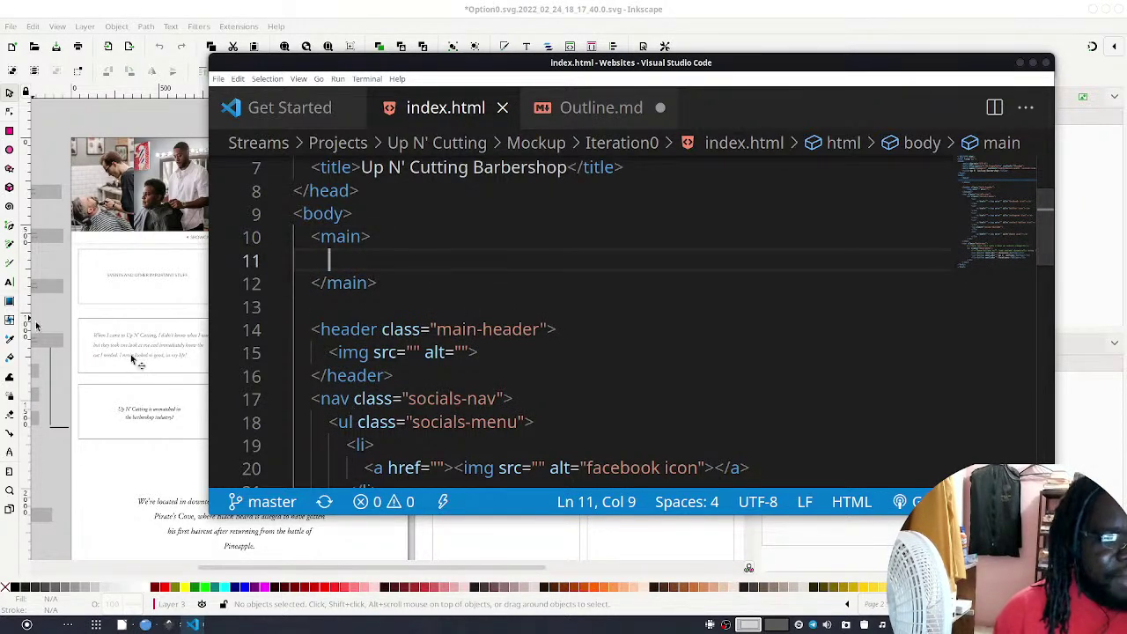
# Switch to Inkscape and examine the homepage mockup's content blocks from the header images down to the footer
pyautogui.click(185, 326)
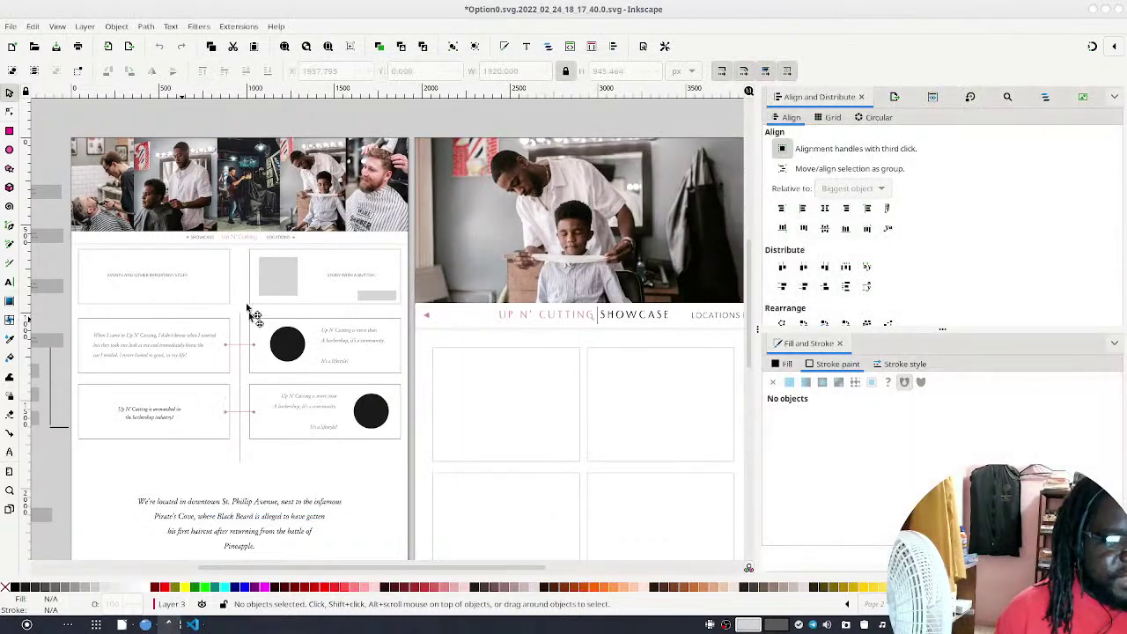
pyautogui.click(226, 451)
pyautogui.scroll(-4, 299, 471)
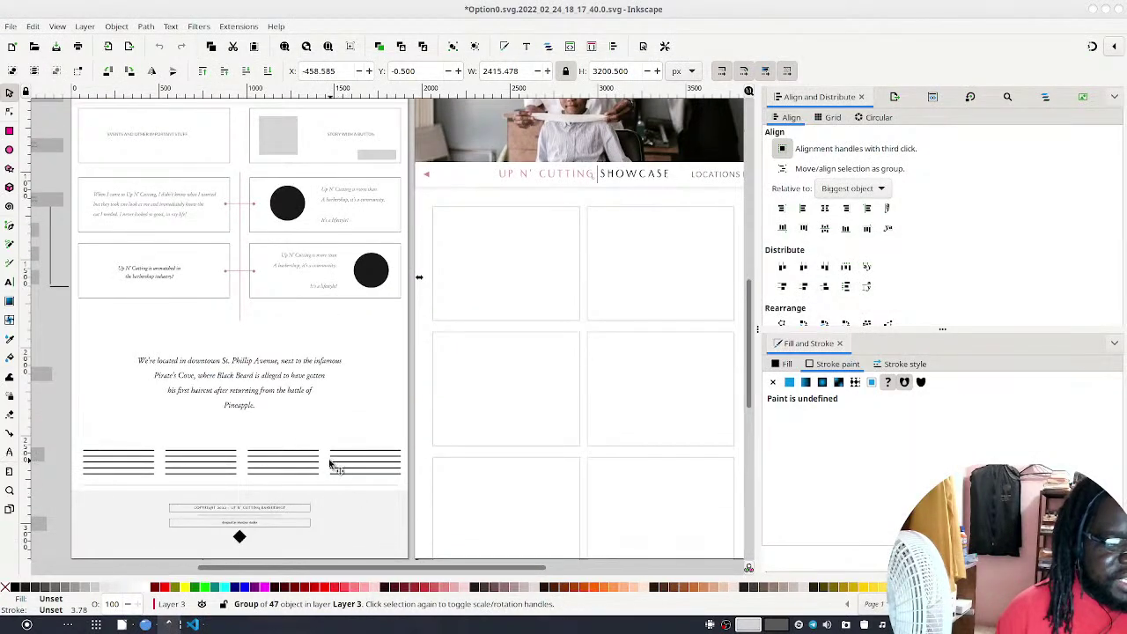
pyautogui.scroll(4, 335, 460)
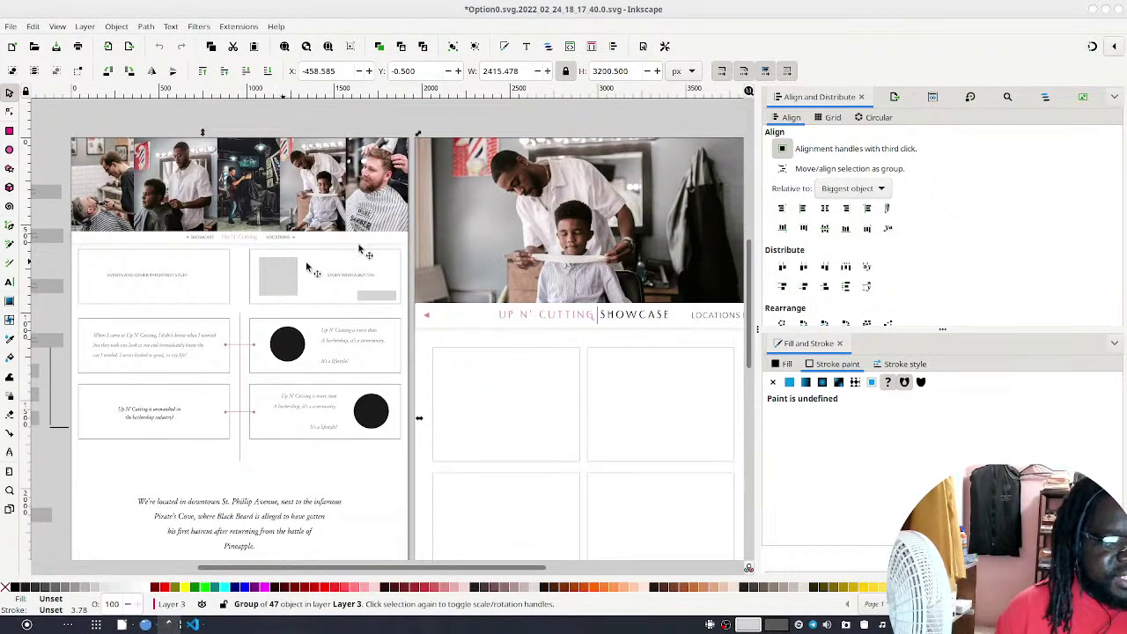
pyautogui.scroll(-10, 357, 463)
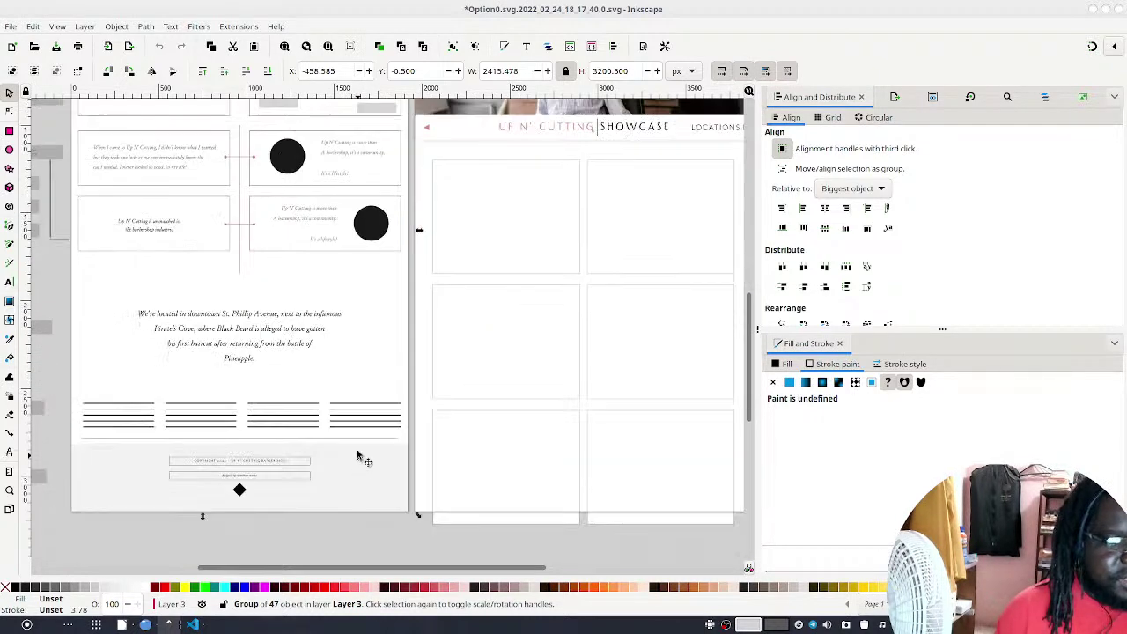
pyautogui.scroll(7, 355, 453)
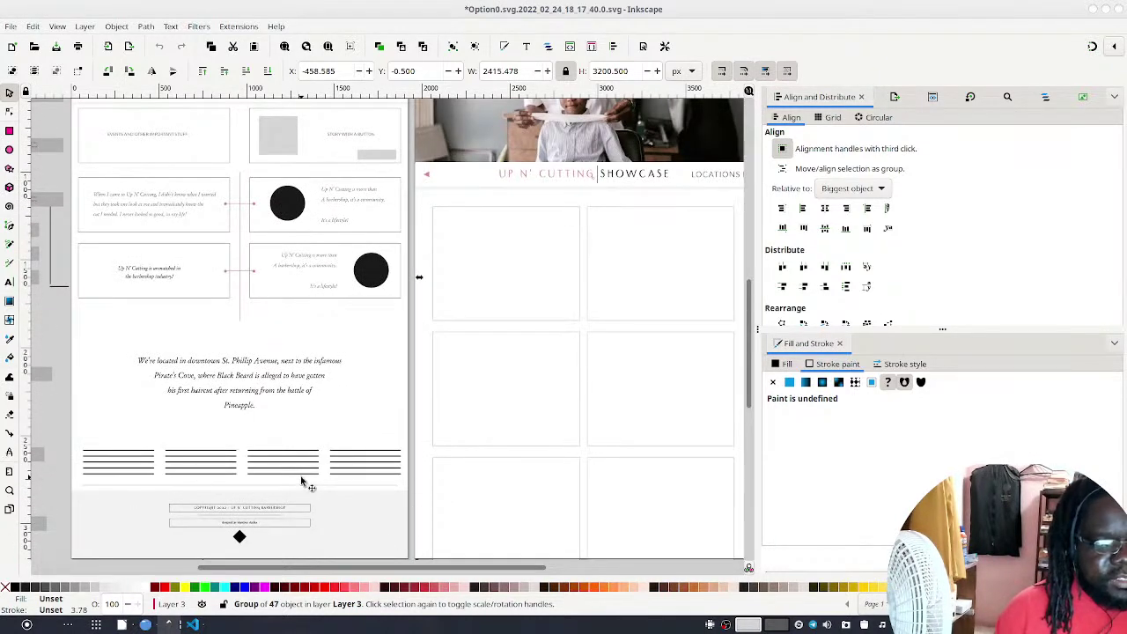
# Switch back to Visual Studio Code and add a section element inside main
pyautogui.click(192, 625)
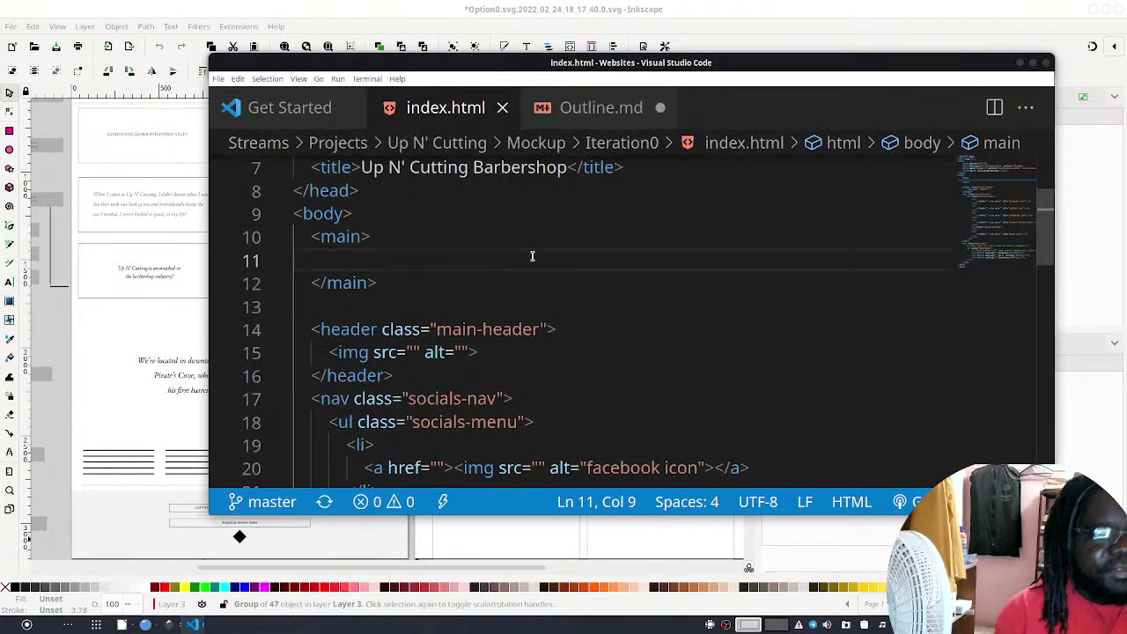
pyautogui.write('s')
pyautogui.write('edct')
pyautogui.press('BackSpace')
pyautogui.press('BackSpace')
pyautogui.press('BackSpace')
pyautogui.write('ction')
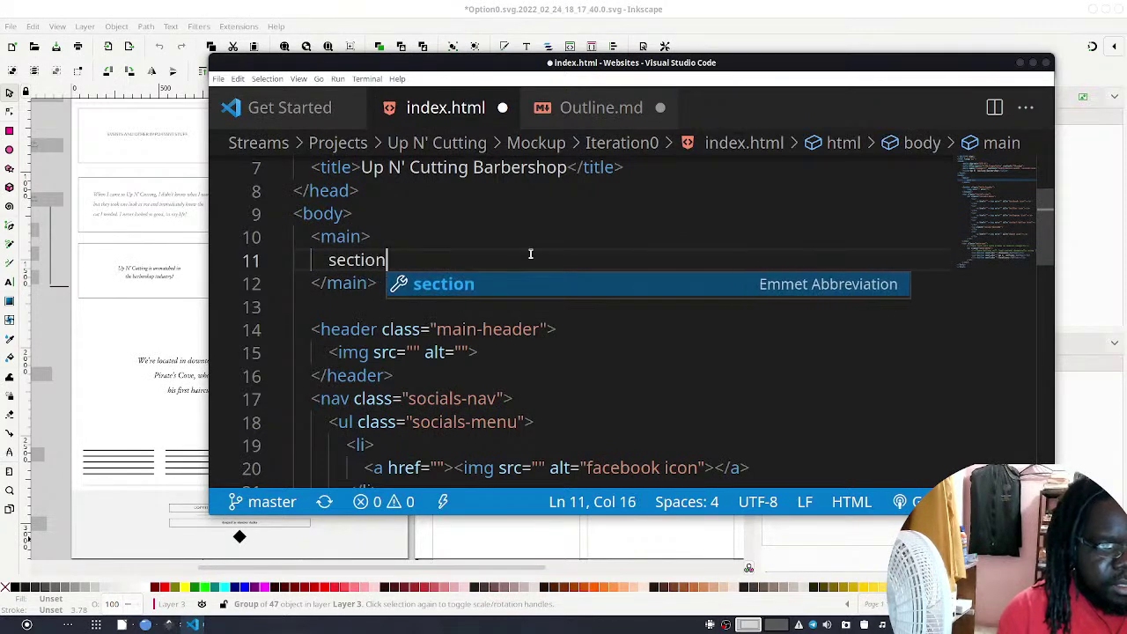
pyautogui.press('Tab')
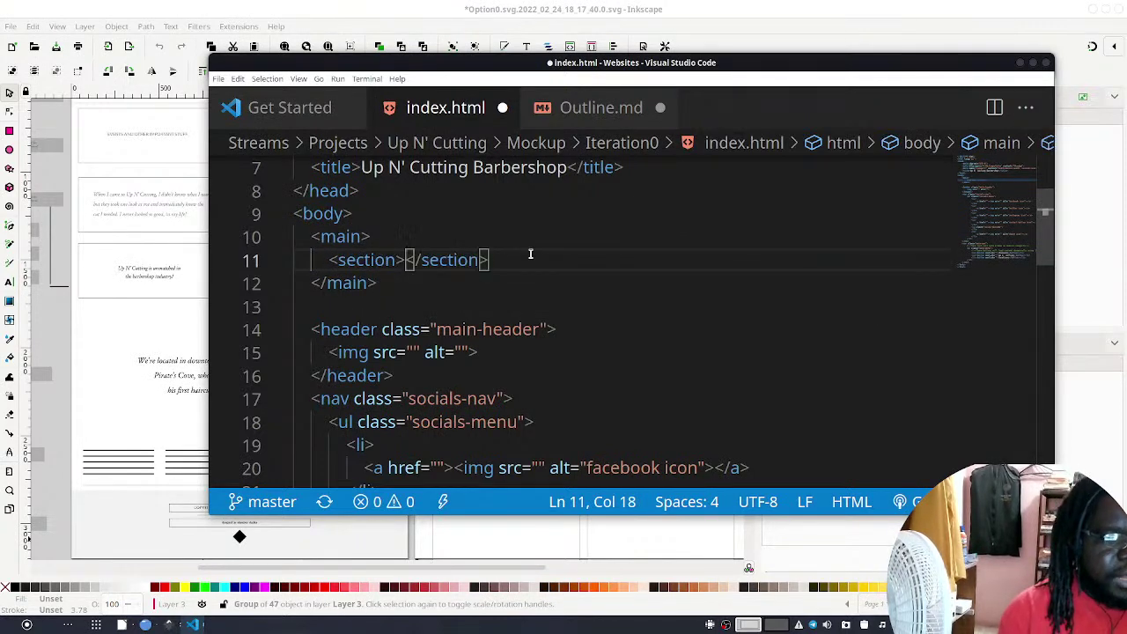
# Insert two article elements inside the section using the Emmet abbreviation article*2
pyautogui.press('Return')
pyautogui.write('arti')
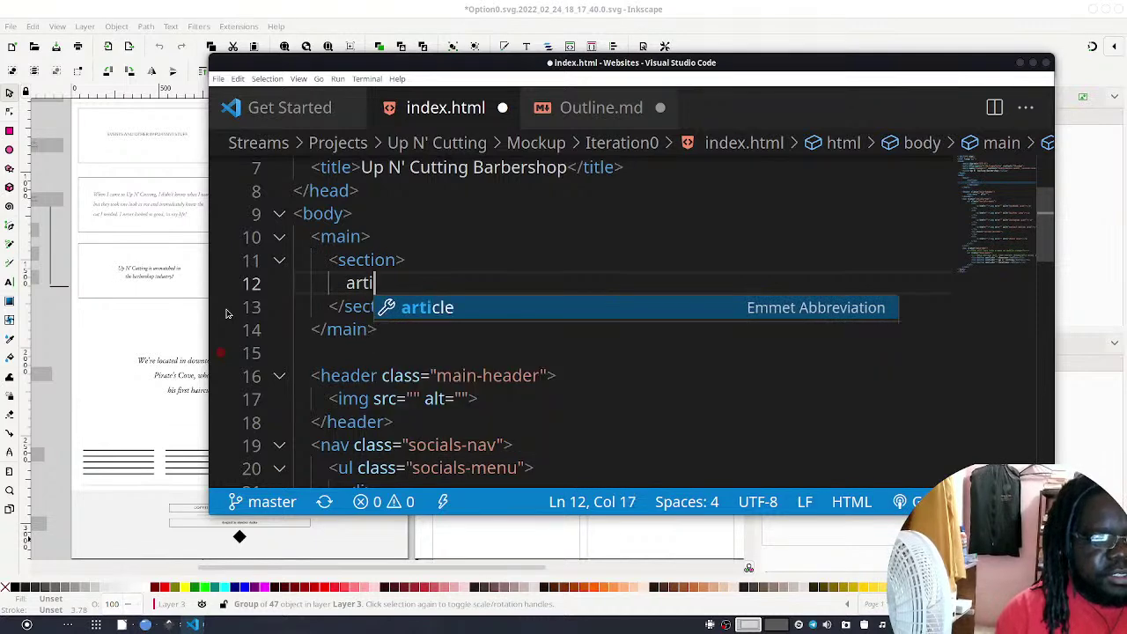
pyautogui.press('Tab')
pyautogui.hotkey('ctrl', 'z')
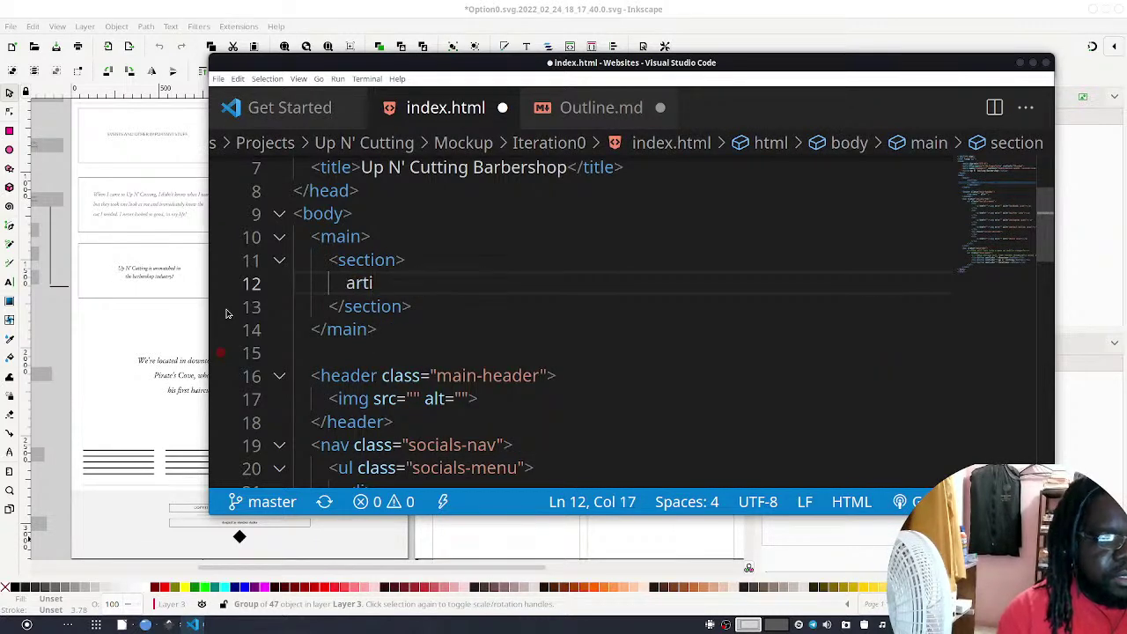
pyautogui.write('tic')
pyautogui.press('BackSpace')
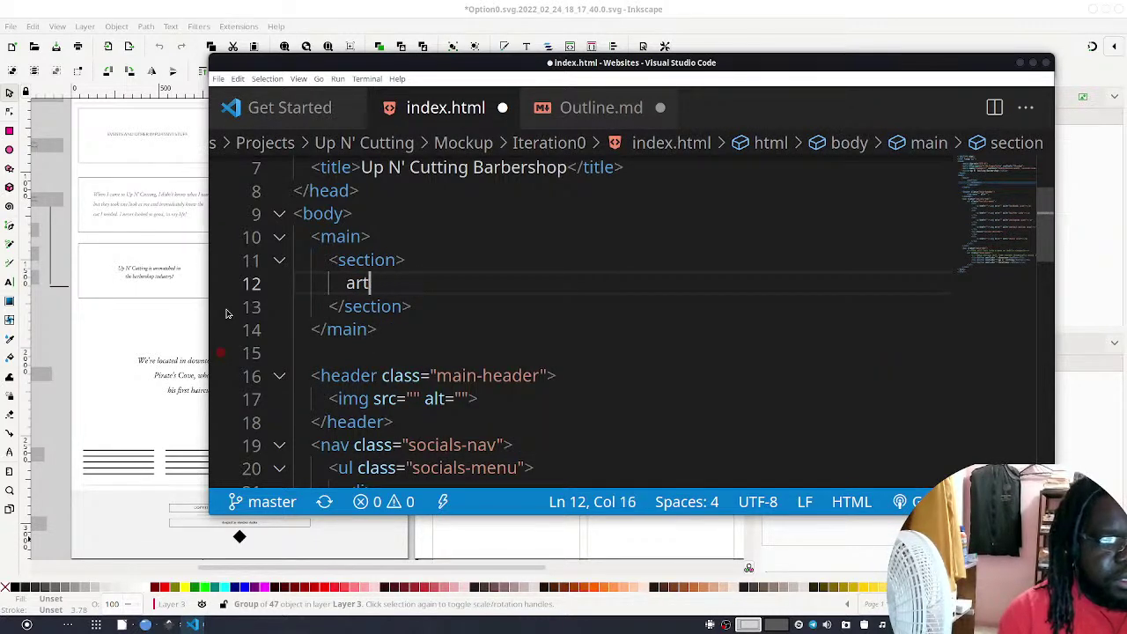
pyautogui.write('icle*2')
pyautogui.press('Tab')
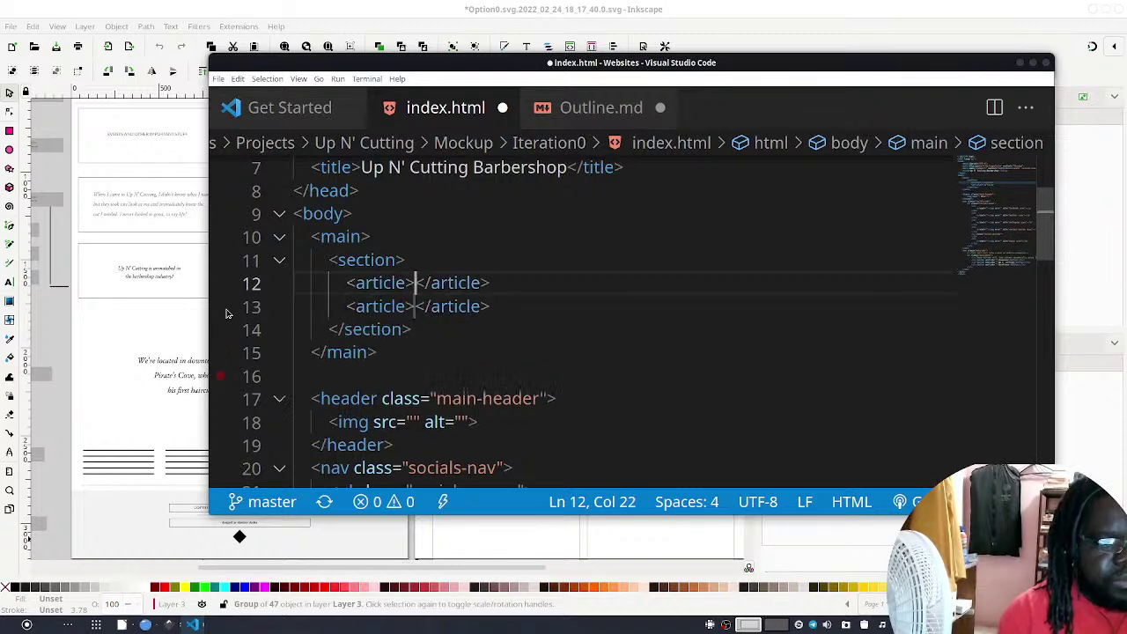
# Review the upper content boxes of the homepage mockup in Inkscape
pyautogui.press('Up')
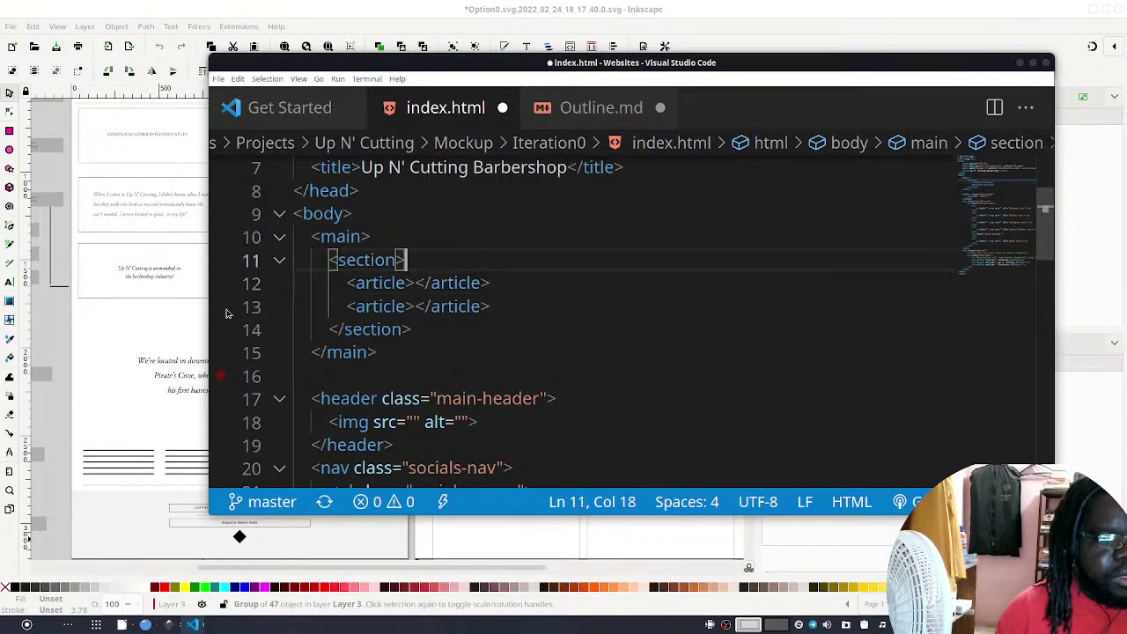
pyautogui.press('Up')
pyautogui.press('Down')
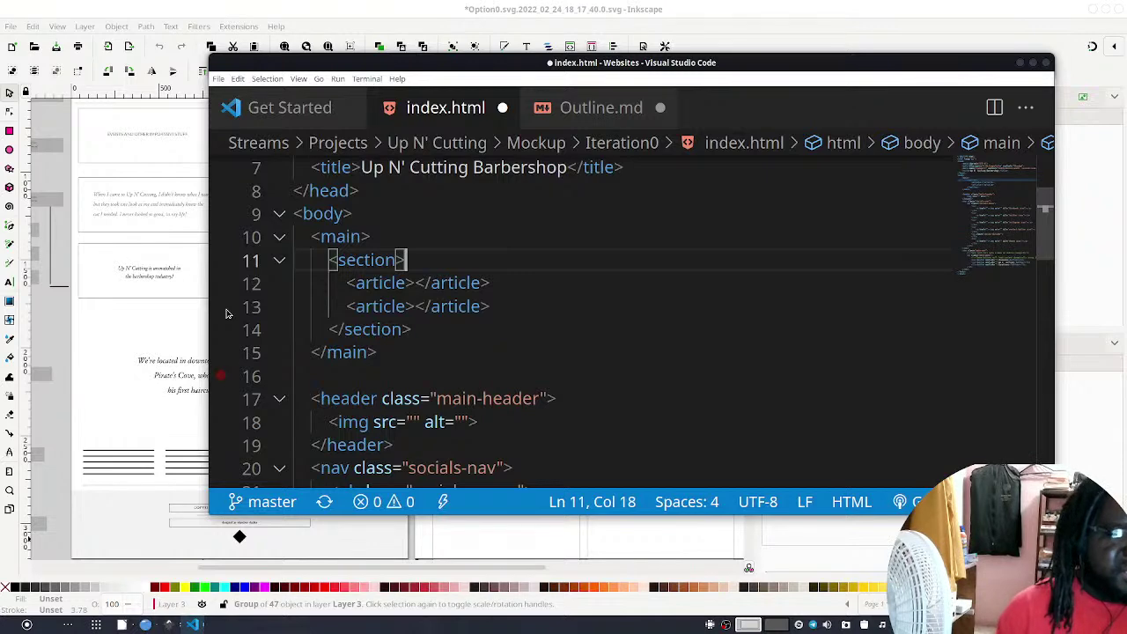
pyautogui.click(149, 342)
pyautogui.scroll(4, 203, 264)
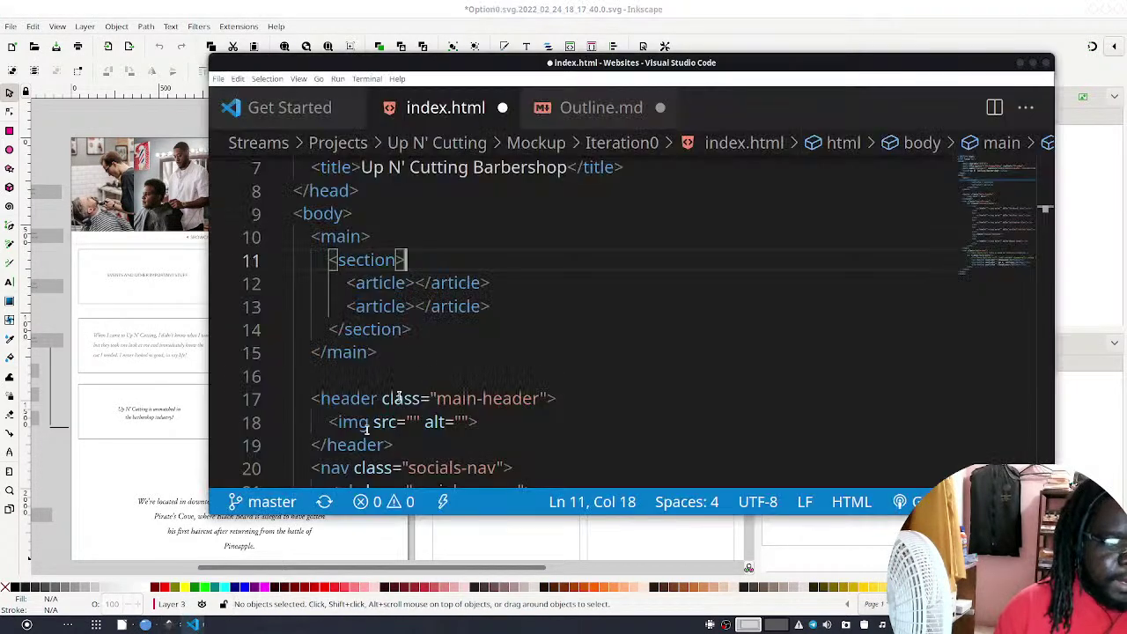
# Return to Visual Studio Code and add an empty class attribute to the first article tag
pyautogui.click(192, 625)
pyautogui.press('Down')
pyautogui.press('Right')
pyautogui.press('Right')
pyautogui.press('Right')
pyautogui.write('cla')
pyautogui.press('Tab')
pyautogui.press('Down')
pyautogui.press('Down')
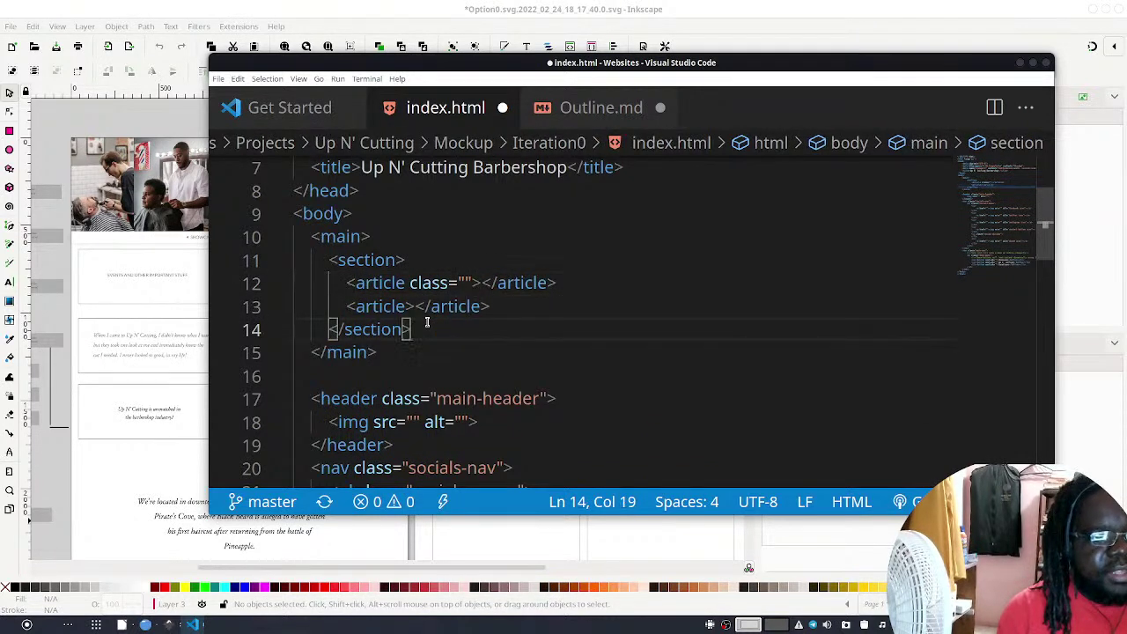
# Add a class attribute without a value to the second article tag and return to the first article's class value
pyautogui.press('Up')
pyautogui.press('Left')
pyautogui.press('Left')
pyautogui.press('Left')
pyautogui.press('Left')
pyautogui.press('Left')
pyautogui.write('class')
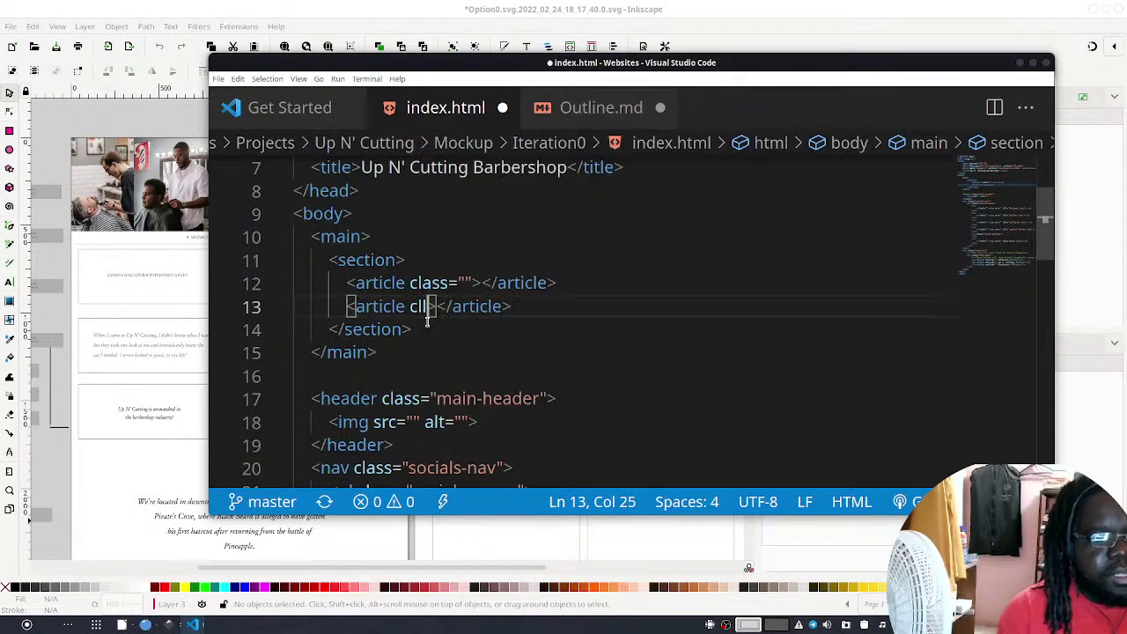
pyautogui.press('BackSpace')
pyautogui.press('BackSpace')
pyautogui.write('ss')
pyautogui.press('Escape')
pyautogui.press('Up')
pyautogui.press('Right')
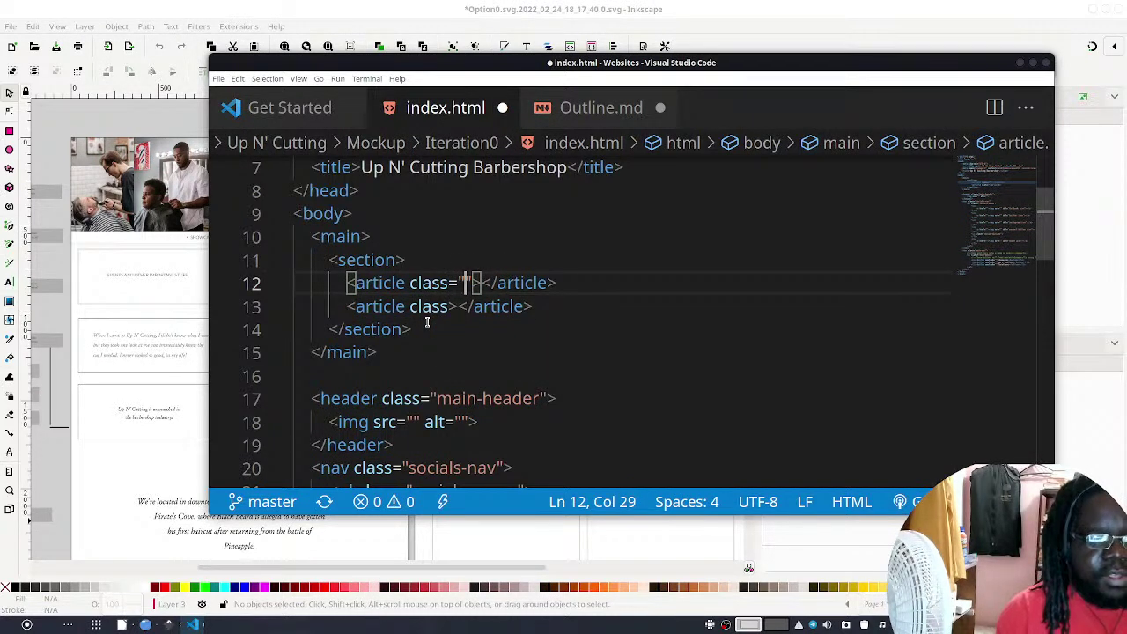
pyautogui.write('events')
pyautogui.press('Escape')
pyautogui.press('Down')
pyautogui.press('Left')
pyautogui.press('Left')
pyautogui.press('Up')
pyautogui.hotkey('ctrl', 'z')
# Set the first article's class to "notices"
pyautogui.write('n')
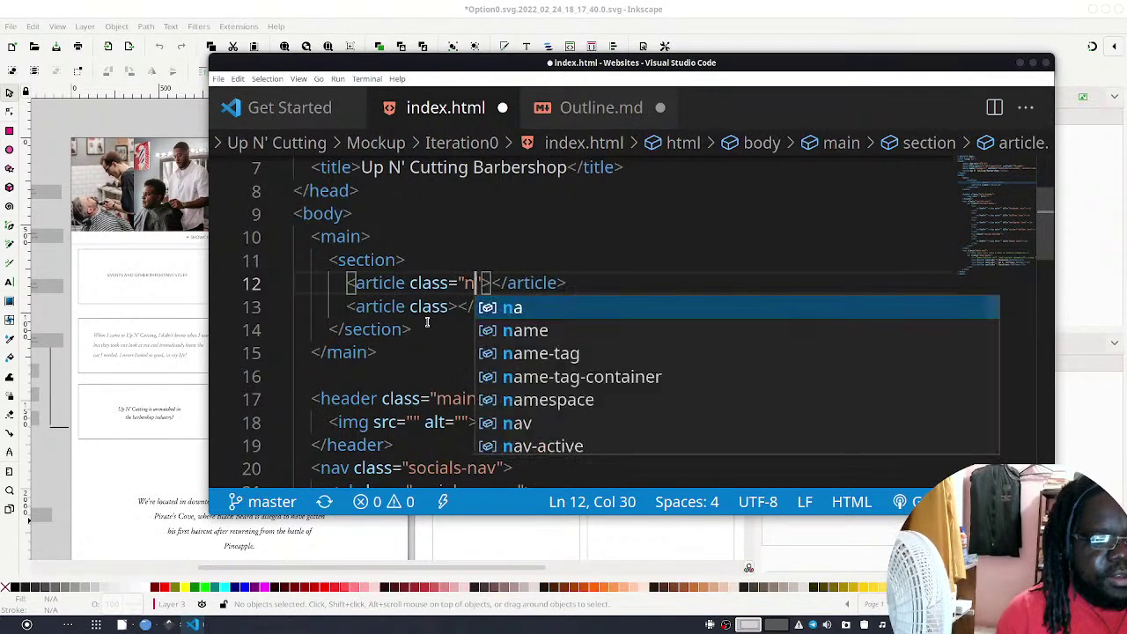
pyautogui.write('otices')
pyautogui.press('Down')
pyautogui.press('Escape')
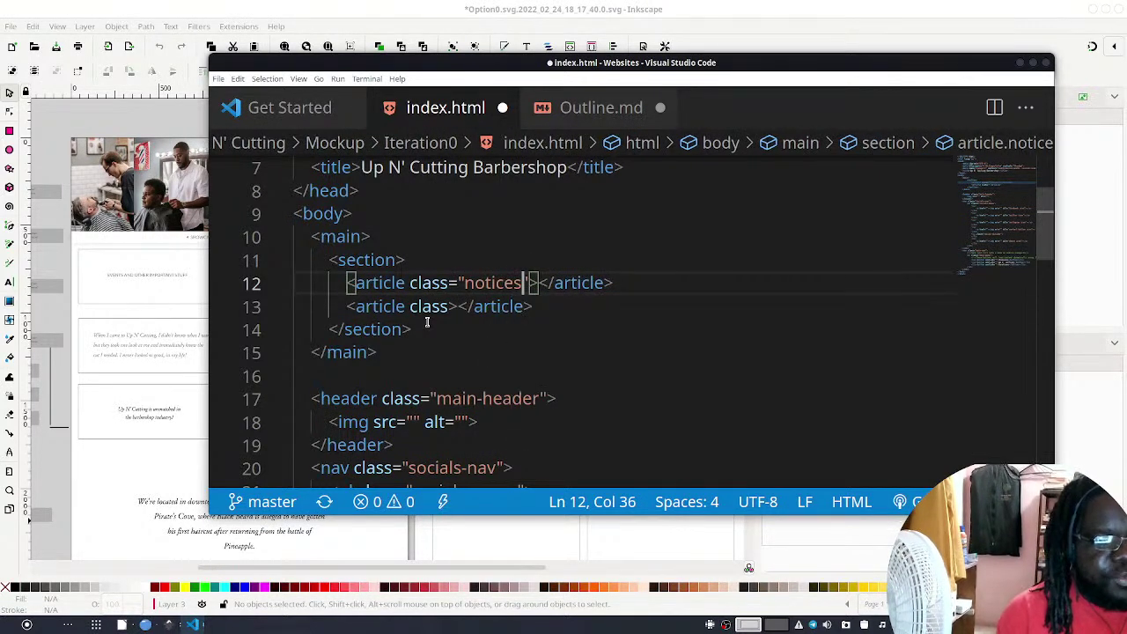
# Set the second article's class to "story"
pyautogui.press('Down')
pyautogui.press('Left')
pyautogui.press('Left')
pyautogui.press('Left')
pyautogui.press('Left')
pyautogui.press('Left')
pyautogui.press('Left')
pyautogui.press('Left')
pyautogui.press('Left')
pyautogui.press('Left')
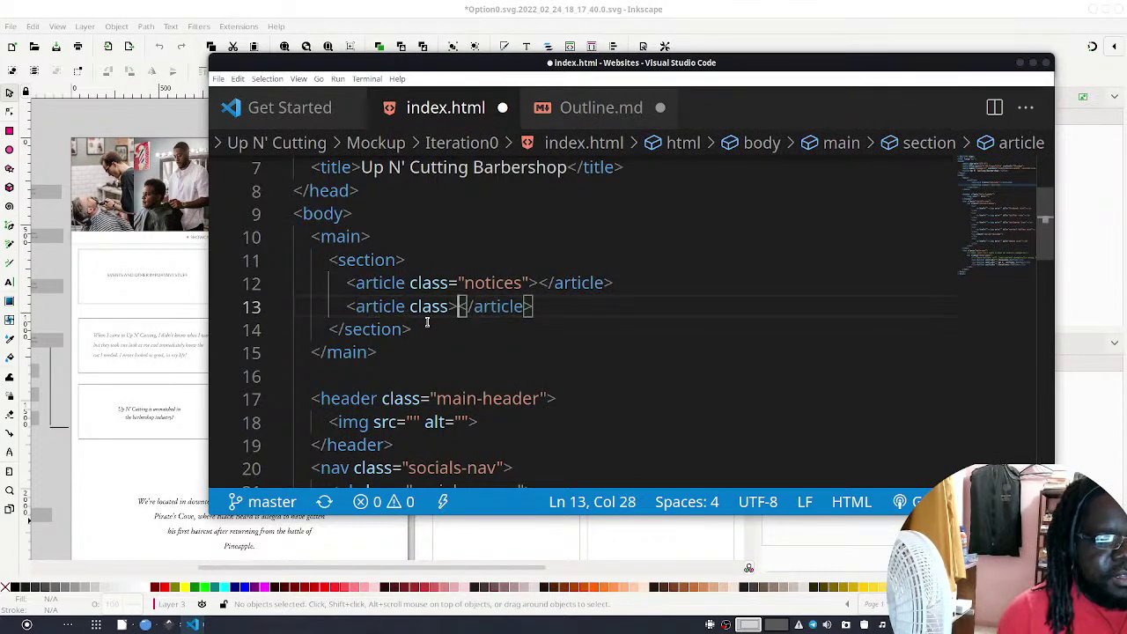
pyautogui.write('="')
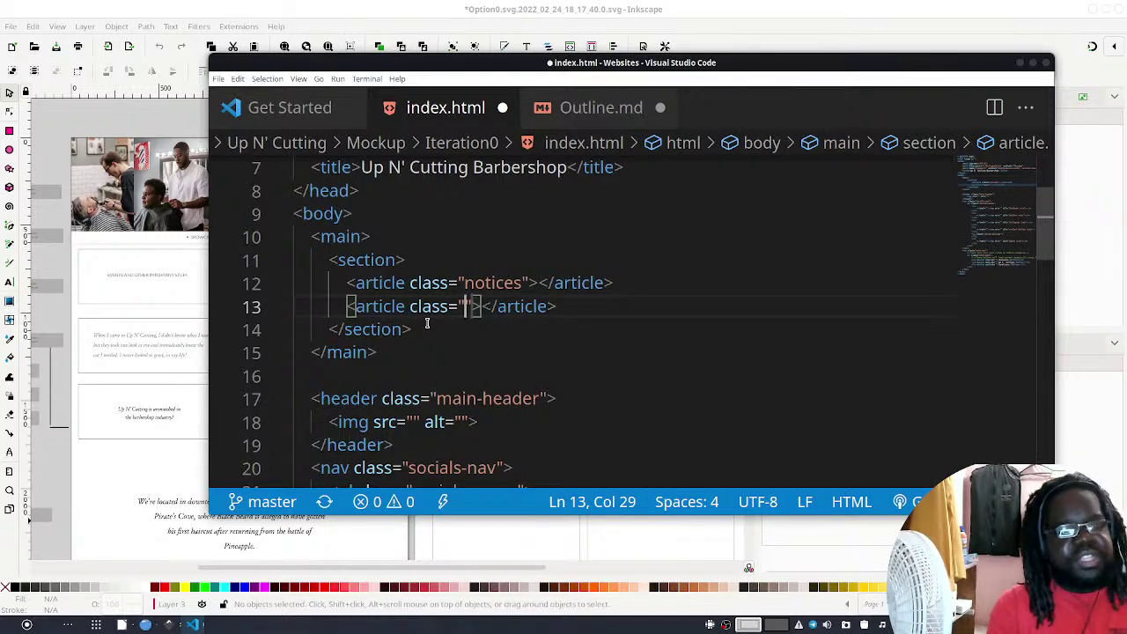
pyautogui.write('story')
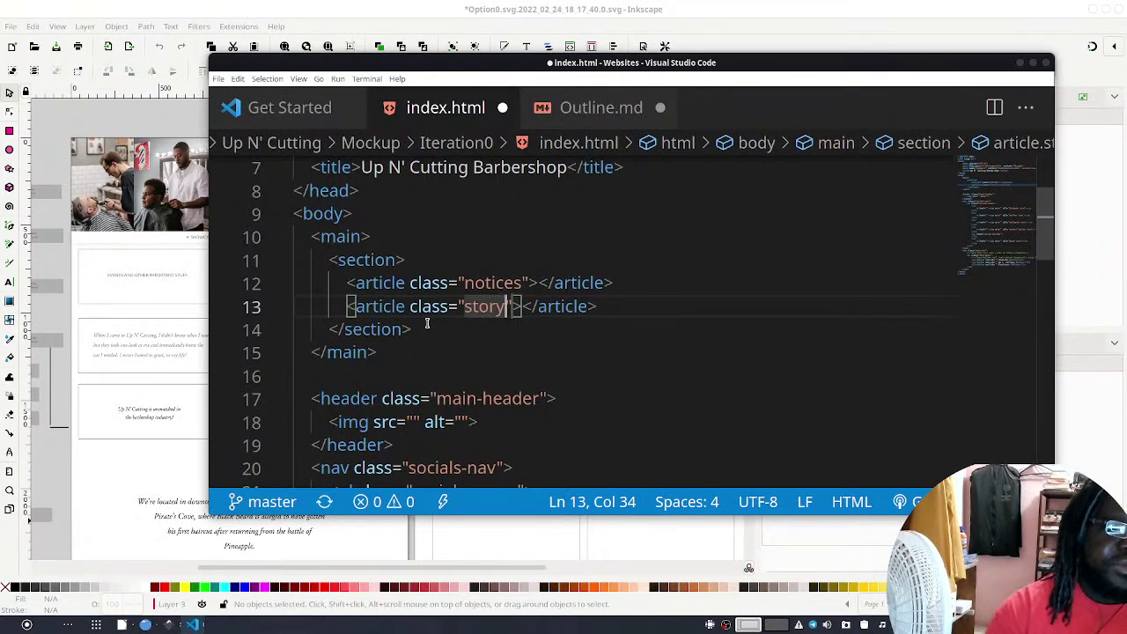
# Give the section that wraps the notices and story articles the class "infobox" and save the file
pyautogui.press('Up')
pyautogui.press('Up')
pyautogui.press('Left')
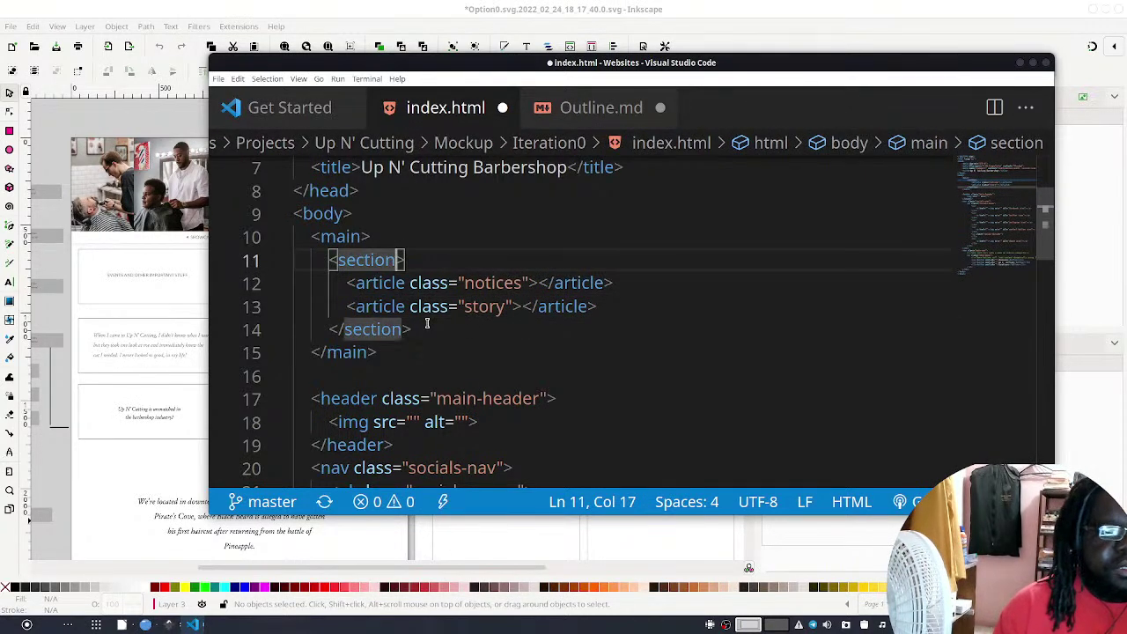
pyautogui.write('cla')
pyautogui.press('Return')
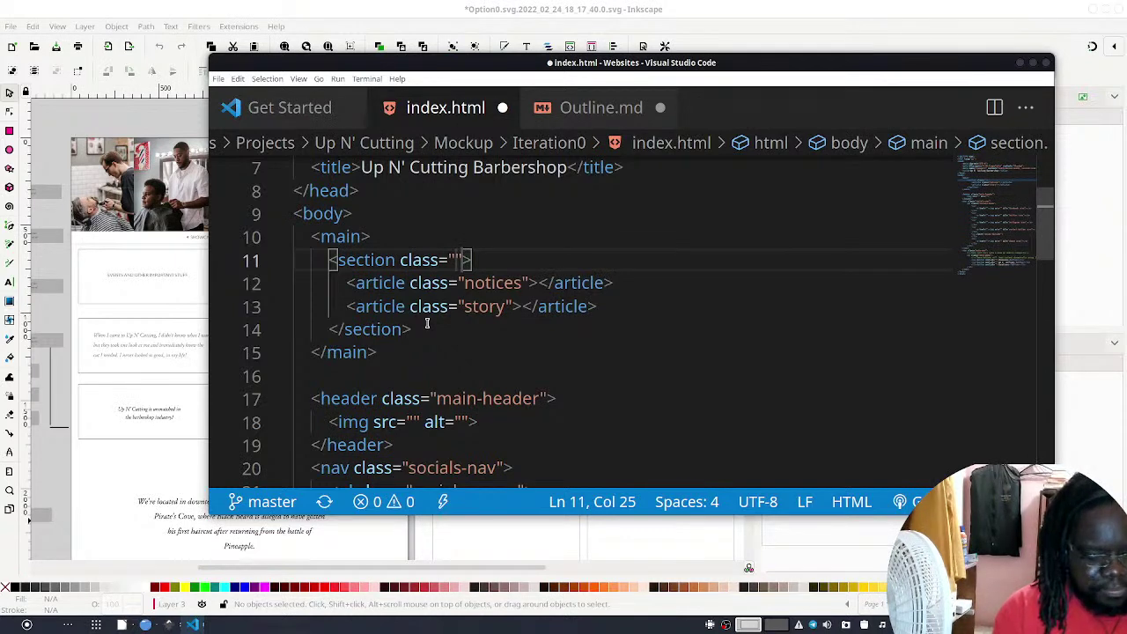
pyautogui.write('import')
pyautogui.press('BackSpace')
pyautogui.press('BackSpace')
pyautogui.press('BackSpace')
pyautogui.press('BackSpace')
pyautogui.press('BackSpace')
pyautogui.write('nfobox')
pyautogui.hotkey('ctrl', 's')
# Add an empty section element inside main, below the infobox section with a blank line between them
pyautogui.press('Down')
pyautogui.press('Down')
pyautogui.press('Down')
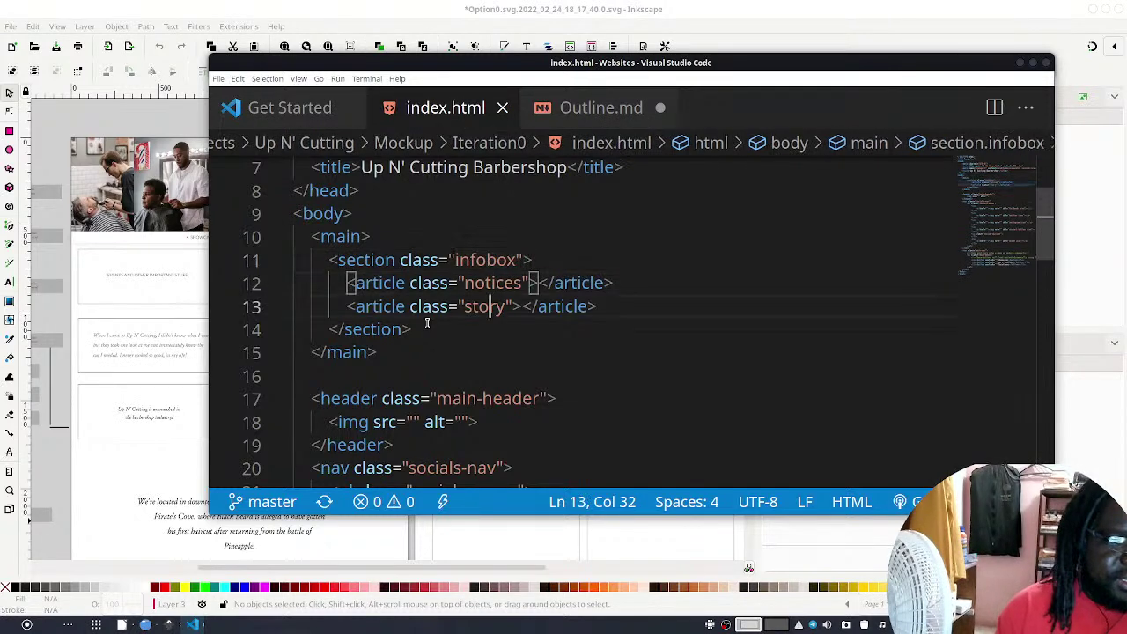
pyautogui.press('Return')
pyautogui.press('Return')
pyautogui.write('section')
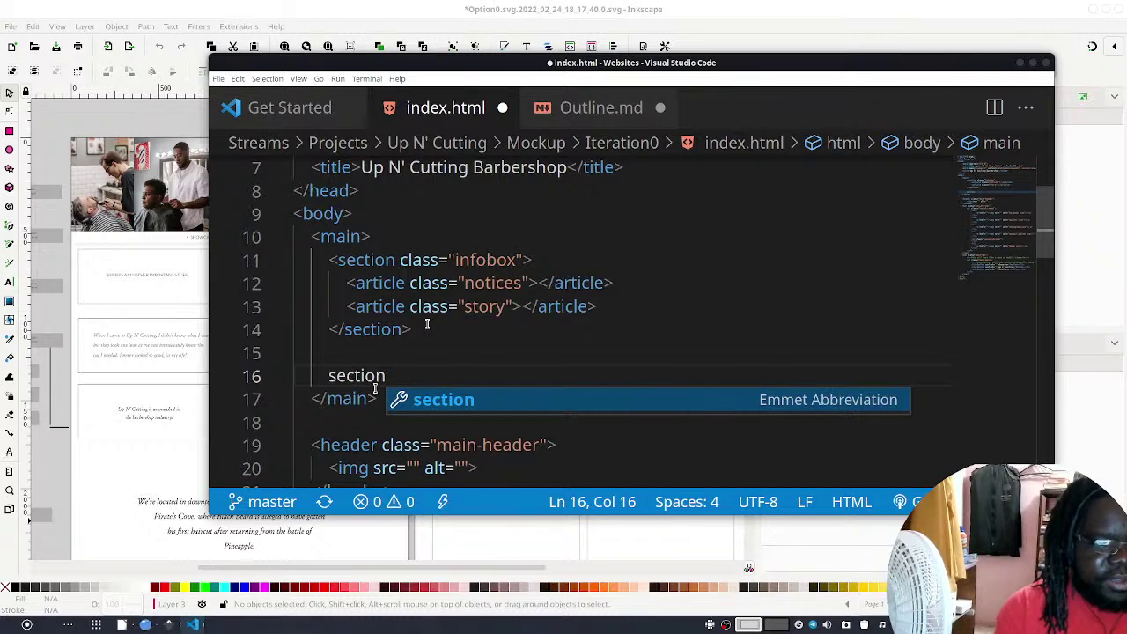
pyautogui.press('Tab')
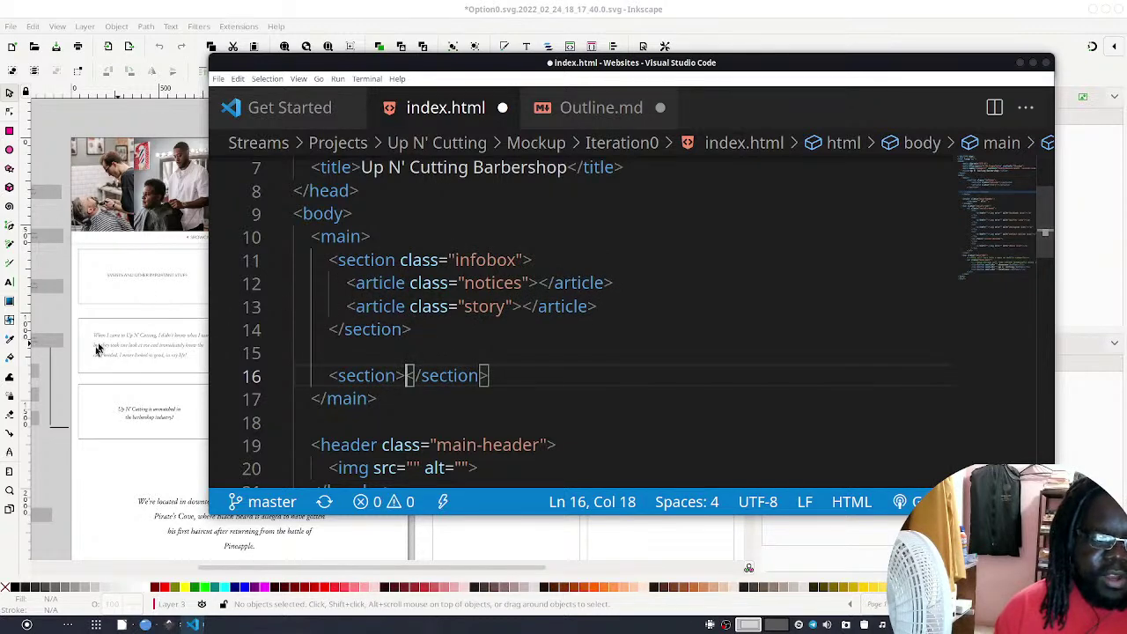
# Check the layout in the Inkscape mockup, return to Visual Studio Code and add four empty article elements inside the new section
pyautogui.click(159, 434)
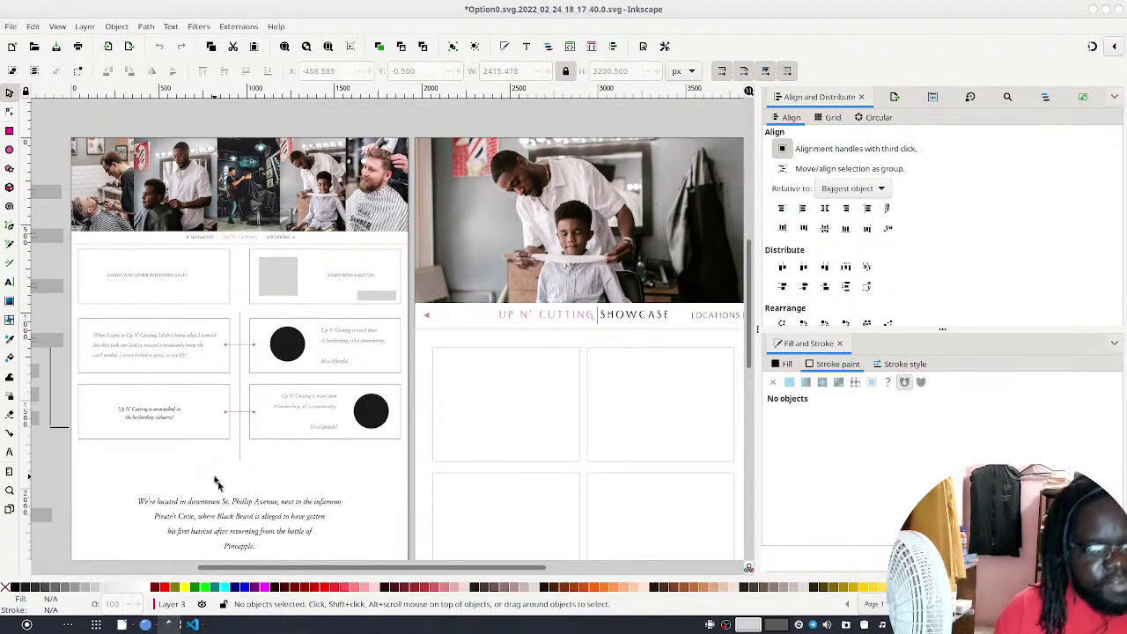
pyautogui.click(192, 625)
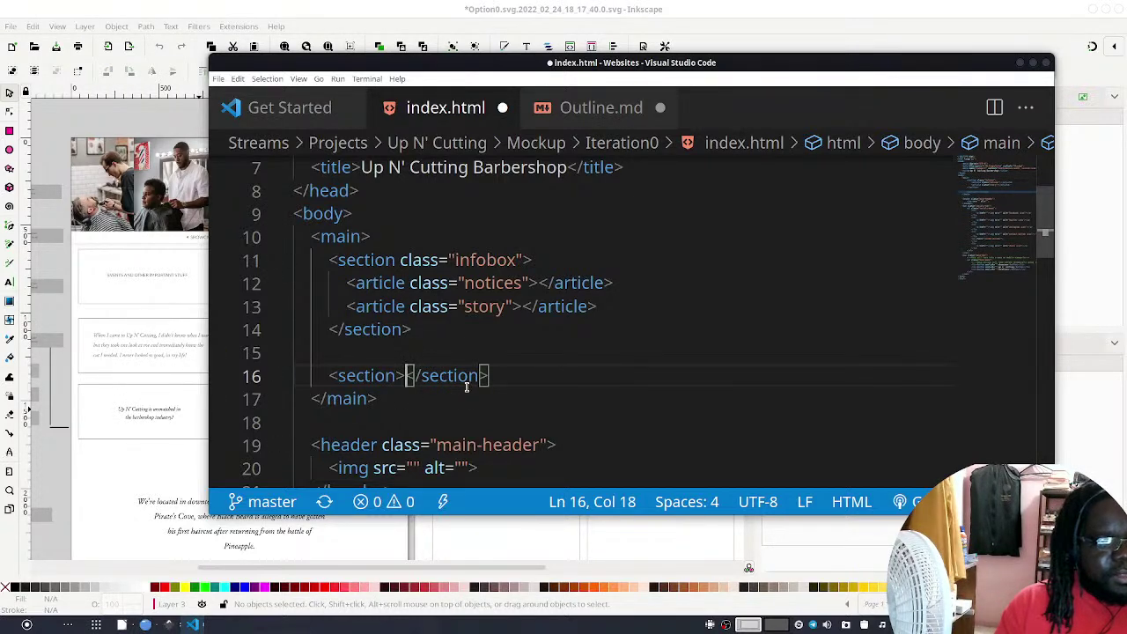
pyautogui.press('Return')
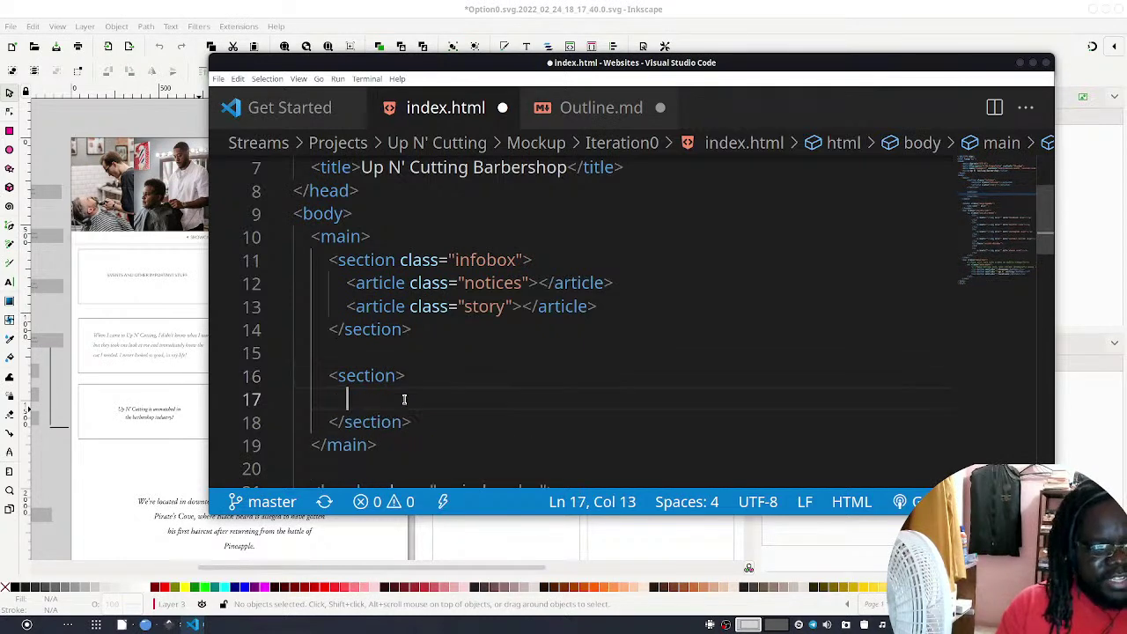
pyautogui.write('articl')
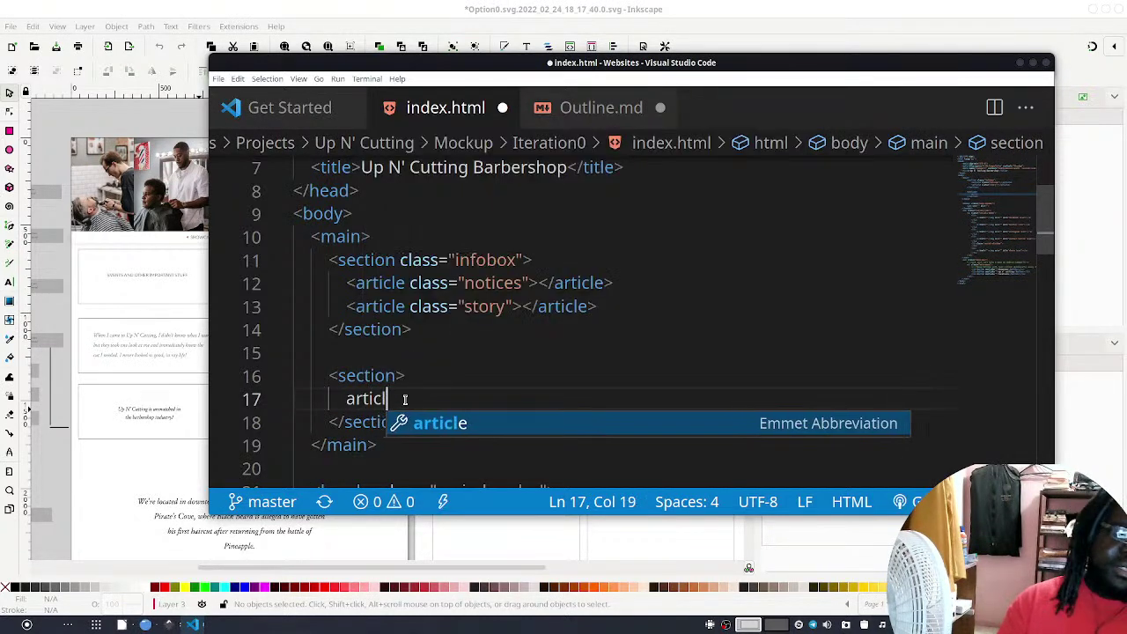
pyautogui.press('Tab')
pyautogui.hotkey('ctrl', 'z')
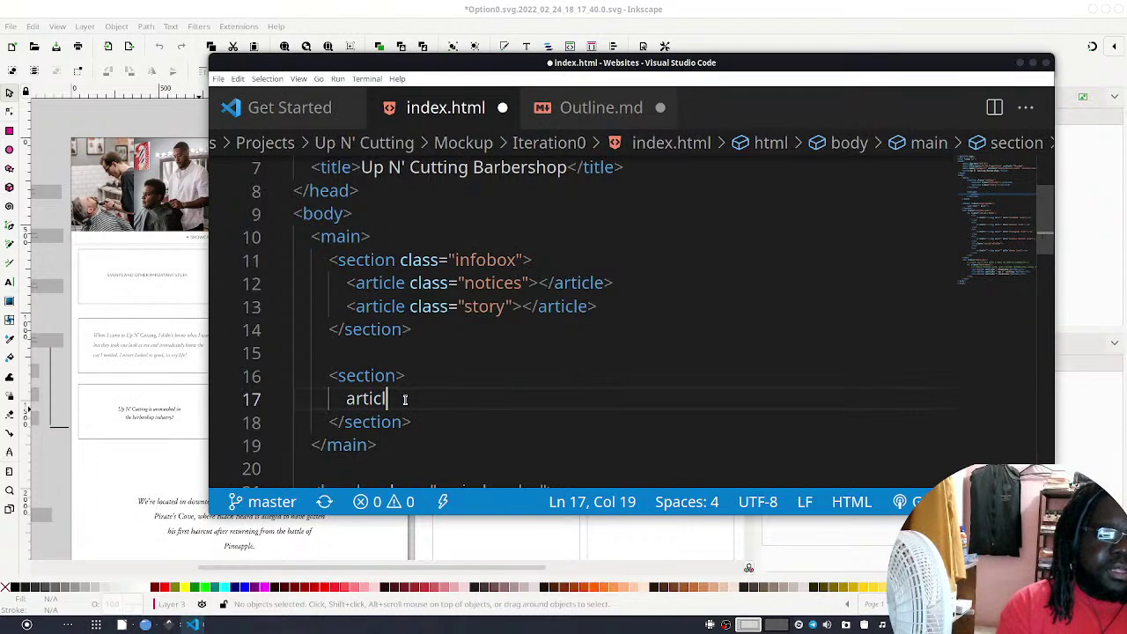
pyautogui.write('e*3')
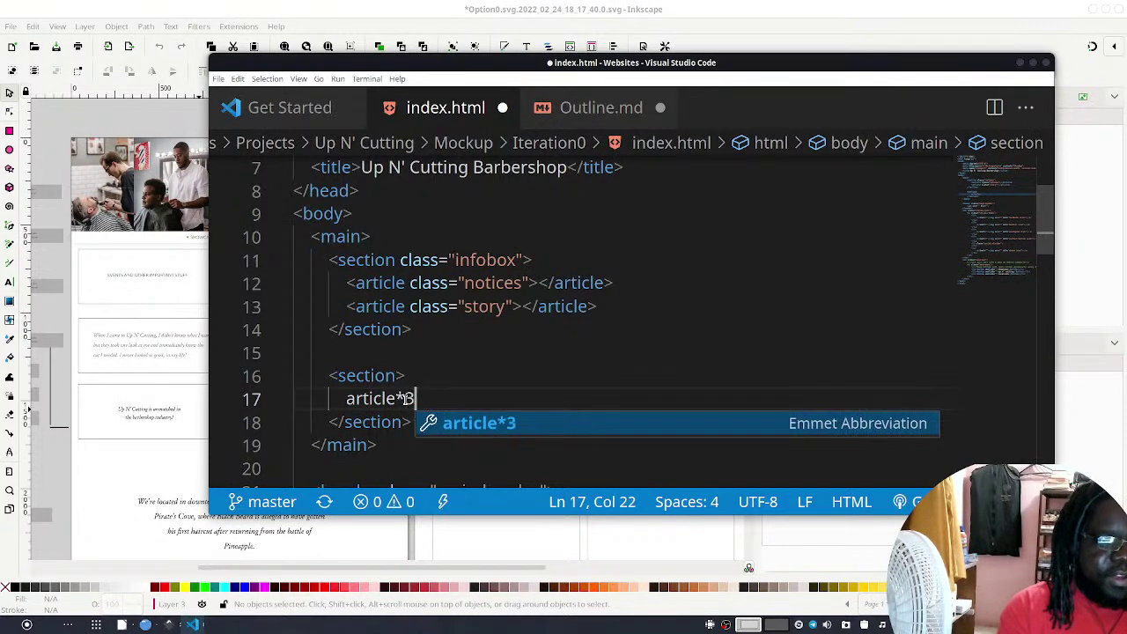
pyautogui.press('BackSpace')
pyautogui.write('4')
pyautogui.press('Tab')
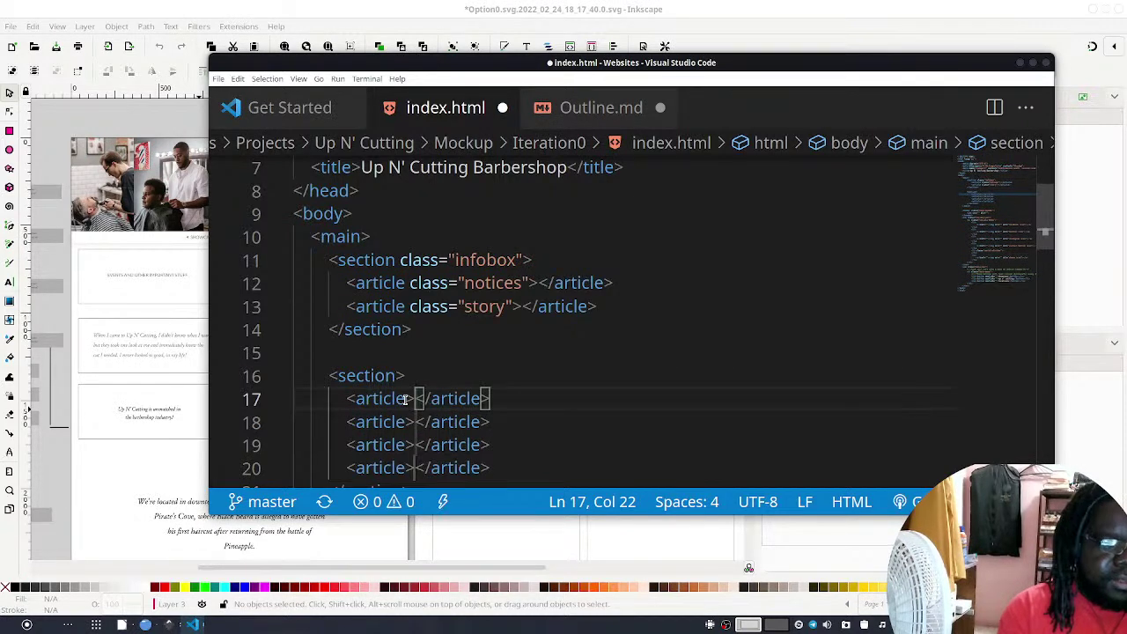
# Set the class of the section with the four articles to "testimonials" and save the file
pyautogui.scroll(-4, 483, 338)
pyautogui.scroll(3, 440, 310)
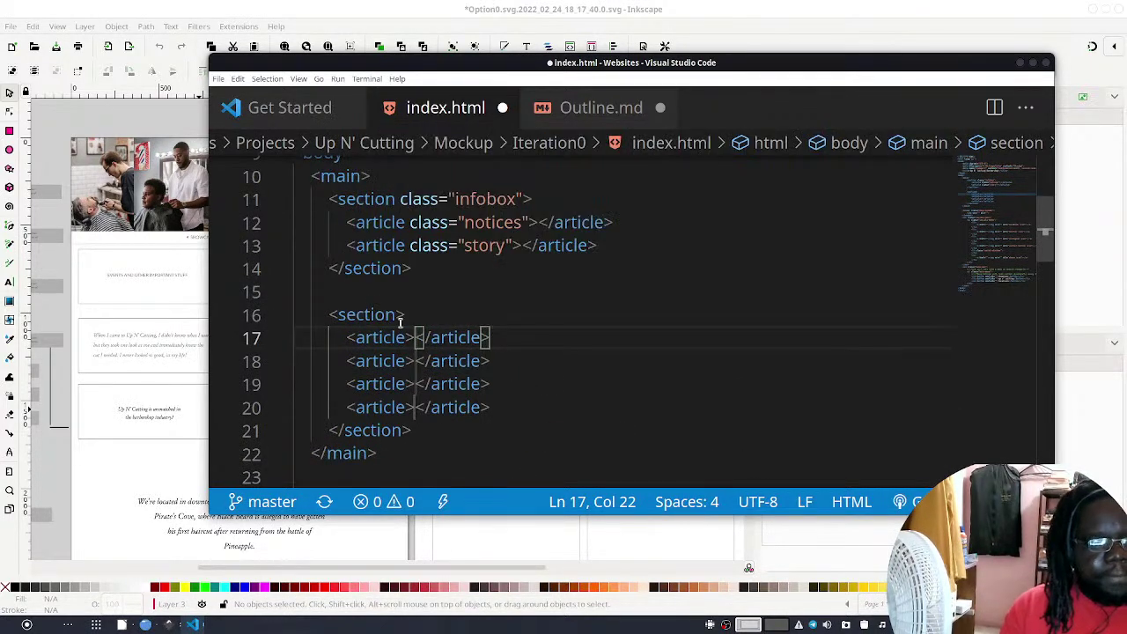
pyautogui.click(401, 323)
pyautogui.write('cla')
pyautogui.press('Return')
pyautogui.write('test')
pyautogui.write('i')
pyautogui.press('BackSpace')
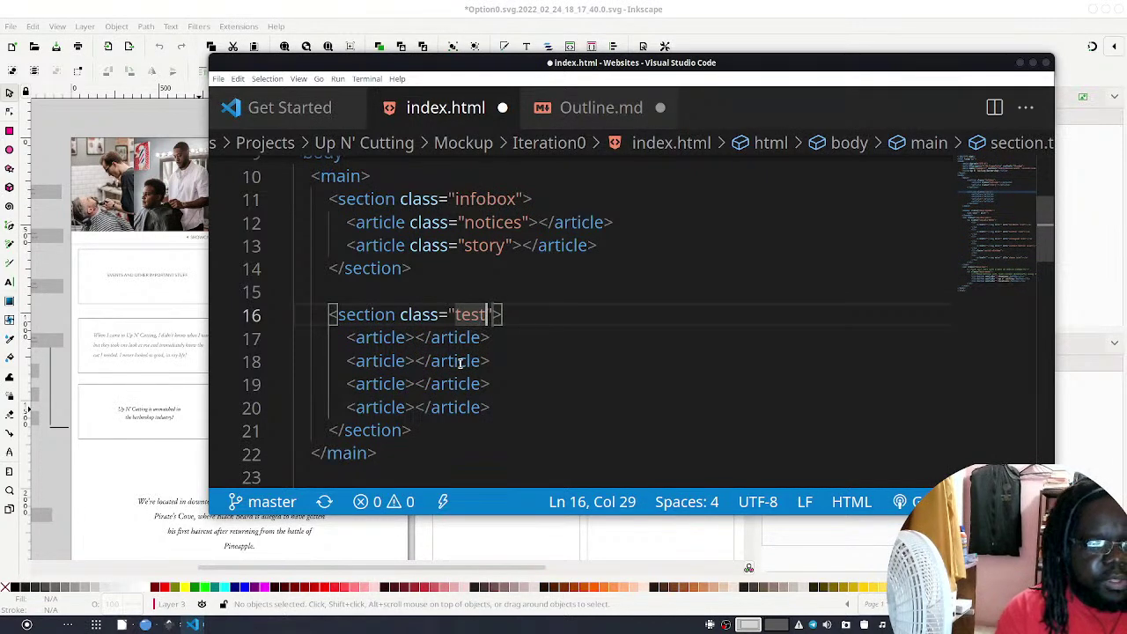
pyautogui.write('imonials')
pyautogui.hotkey('ctrl', 's')
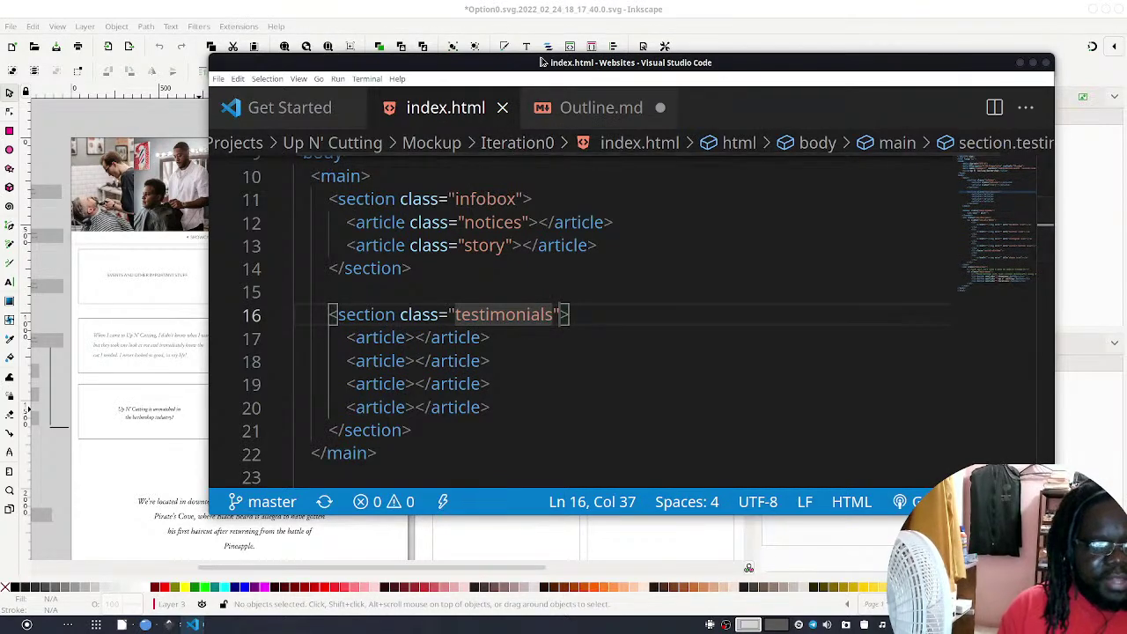
# Move the code editor window aside to uncover more of the homepage mockup and review the sections inside main
pyautogui.moveTo(546, 63); pyautogui.dragTo(679, 111)
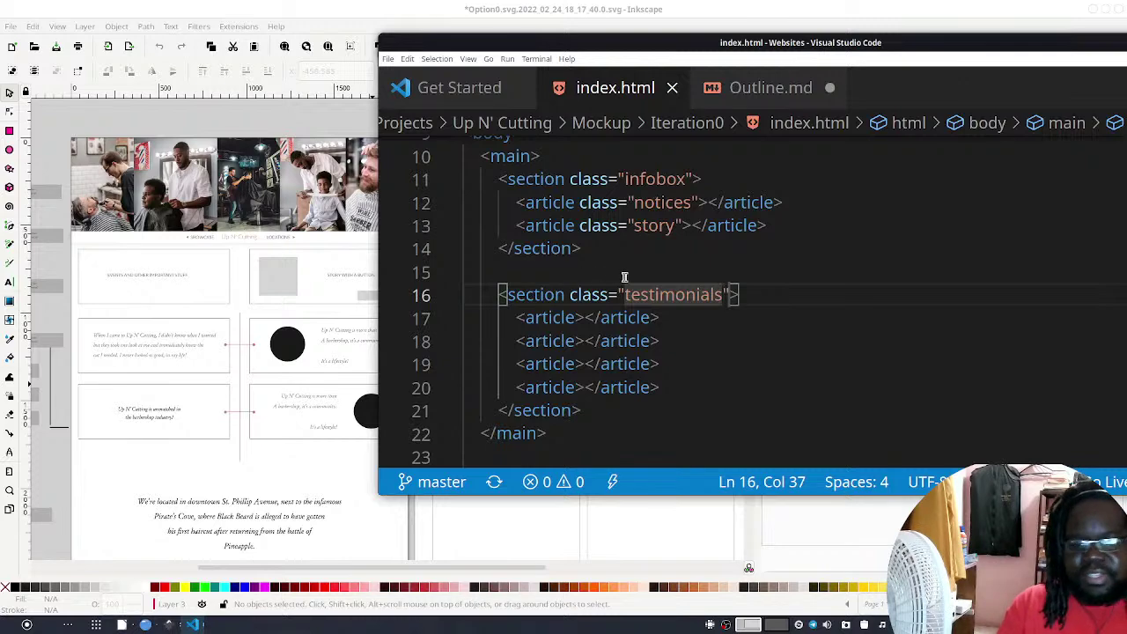
pyautogui.scroll(-3, 683, 303)
pyautogui.scroll(3, 744, 220)
pyautogui.scroll(-3, 781, 172)
pyautogui.scroll(1, 713, 255)
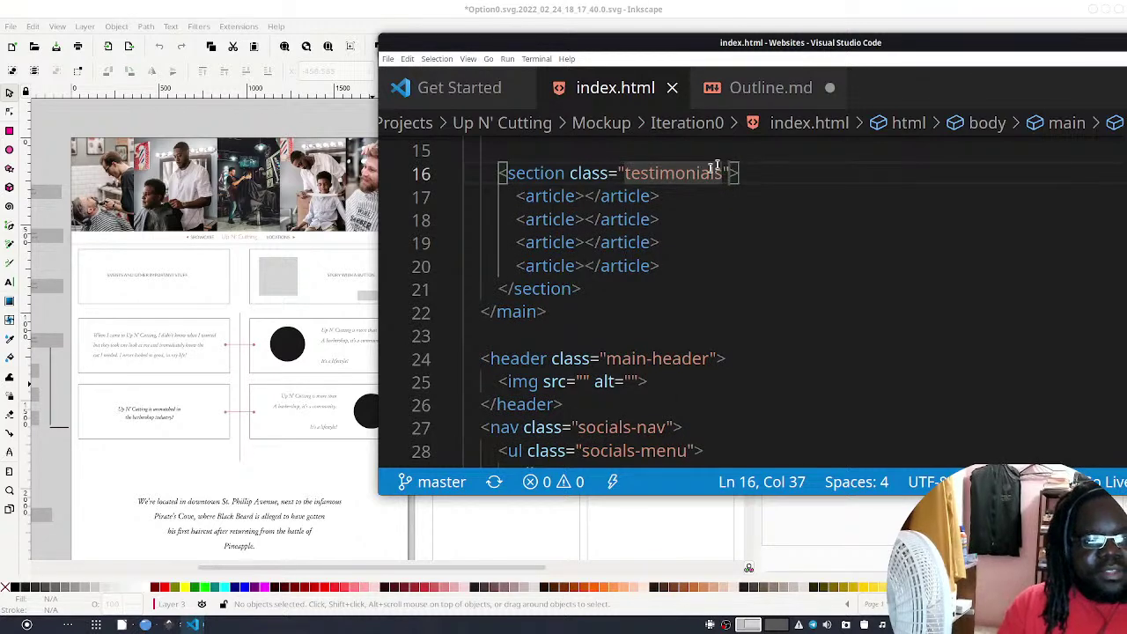
pyautogui.click(625, 298)
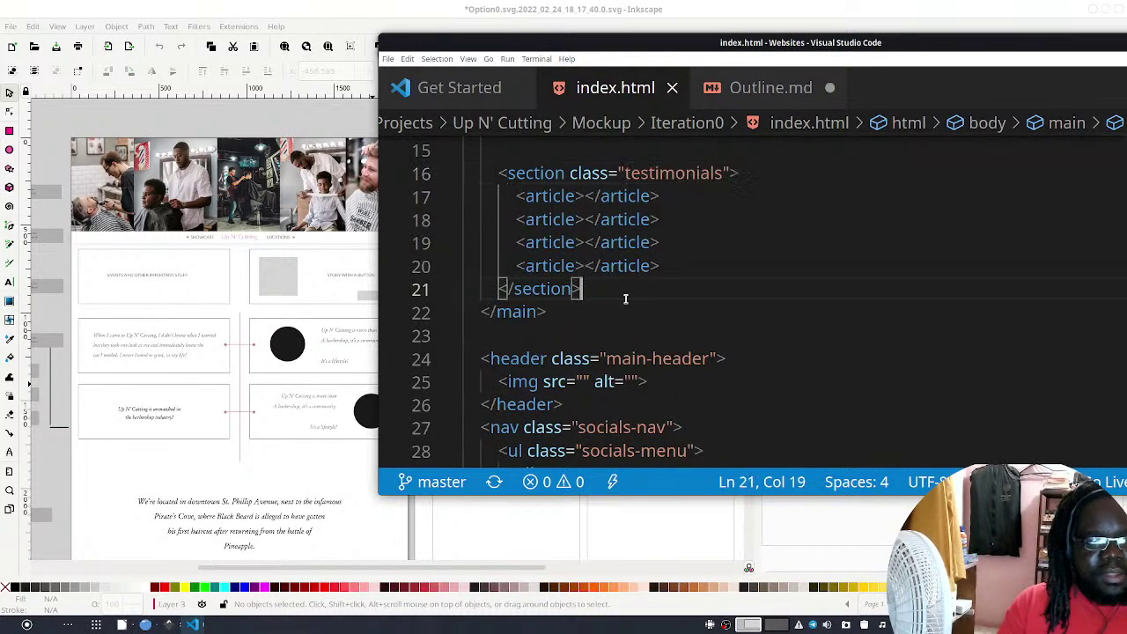
pyautogui.scroll(2, 626, 300)
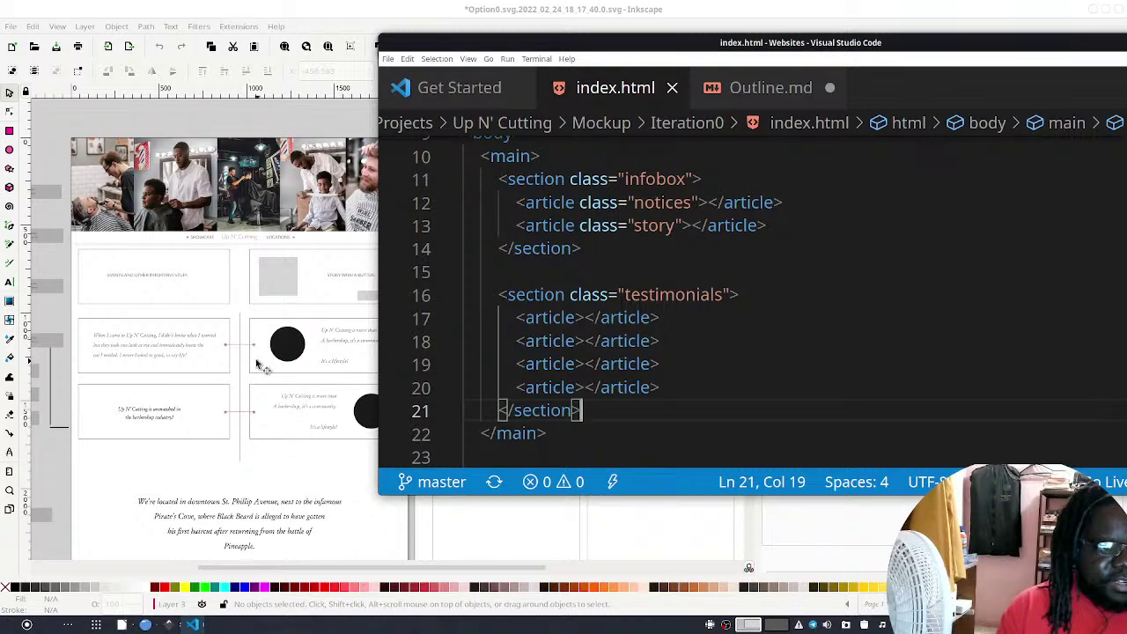
# Insert a div as the first child of the testimonials section, above the four articles, opened over separate lines
pyautogui.click(808, 250)
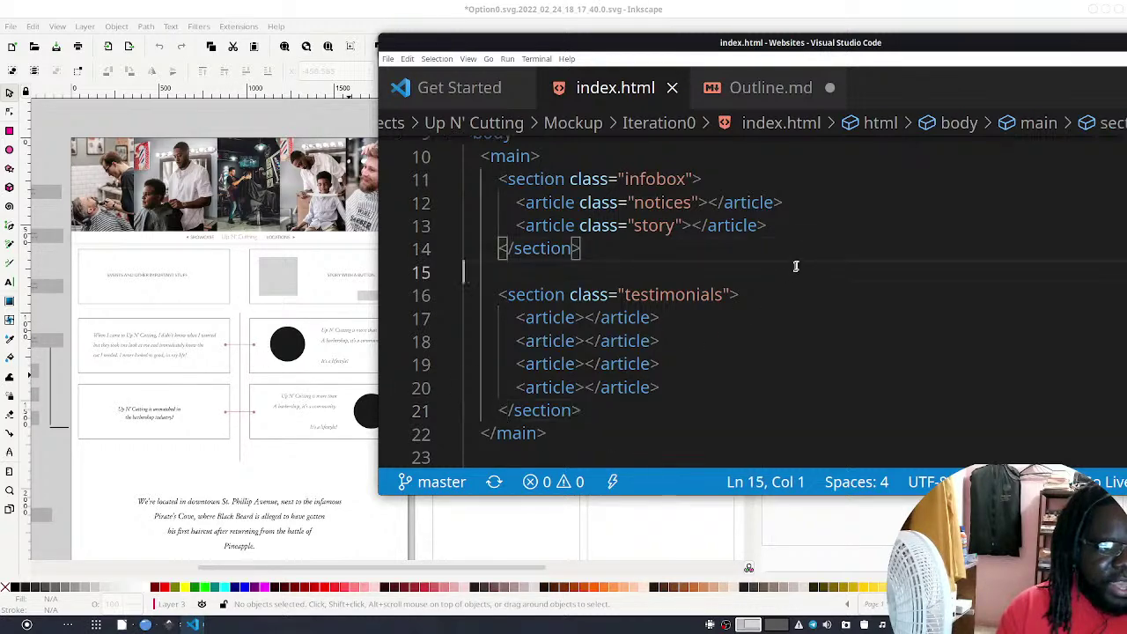
pyautogui.click(795, 267)
pyautogui.click(758, 300)
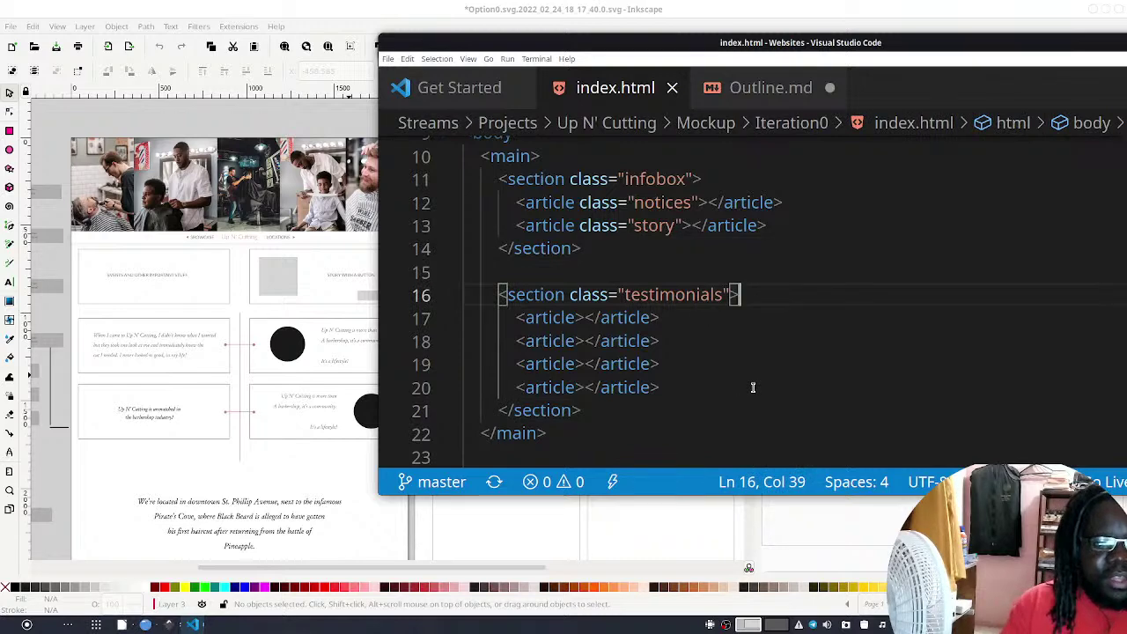
pyautogui.press('Return')
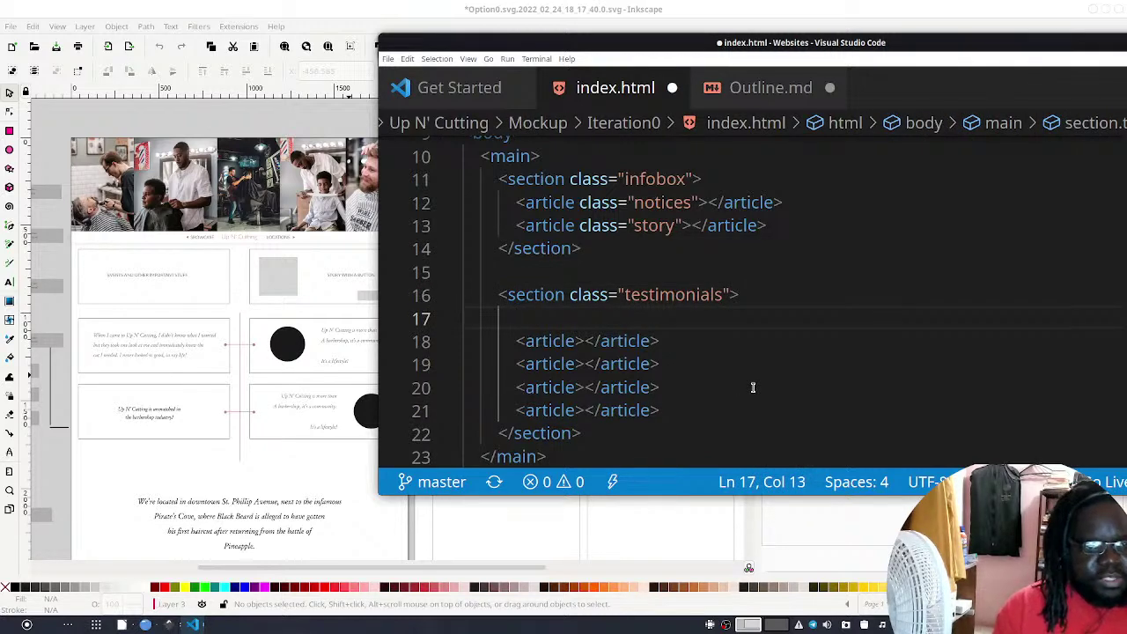
pyautogui.write('div')
pyautogui.press('Tab')
pyautogui.press('Return')
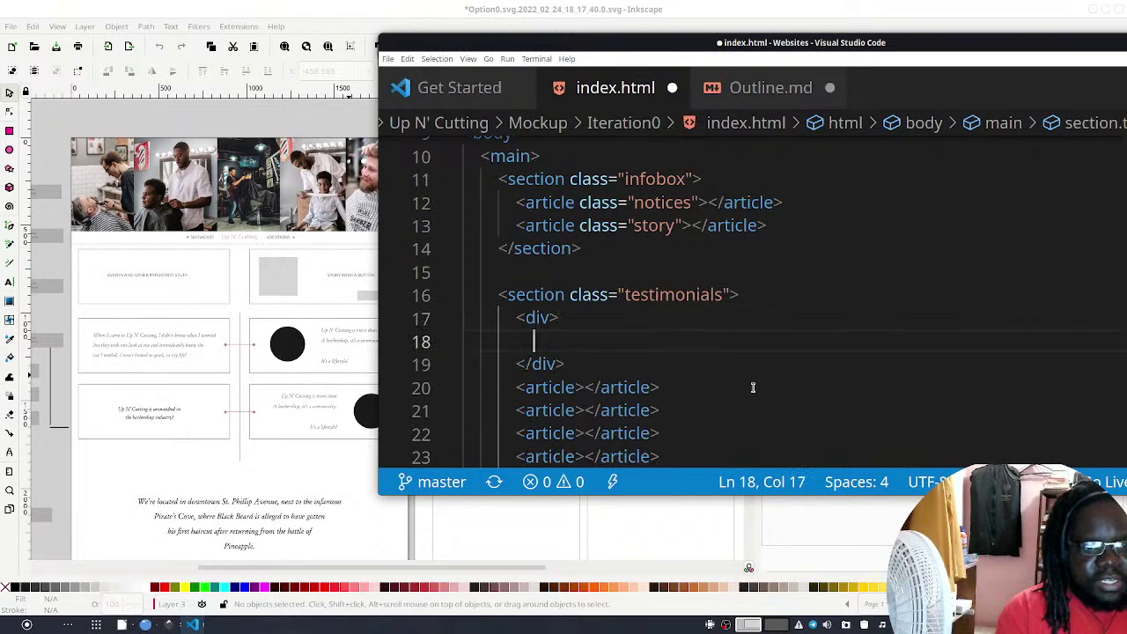
# Add two empty child divs inside the new testimonials div and save the file
pyautogui.write('div')
pyautogui.press('Tab')
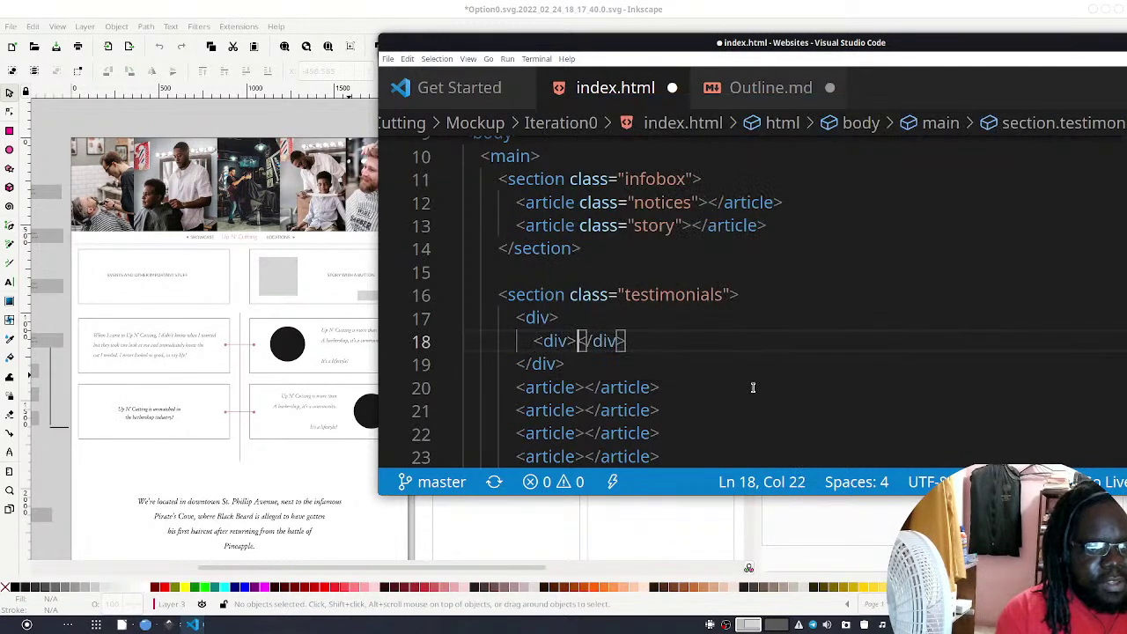
pyautogui.press('End')
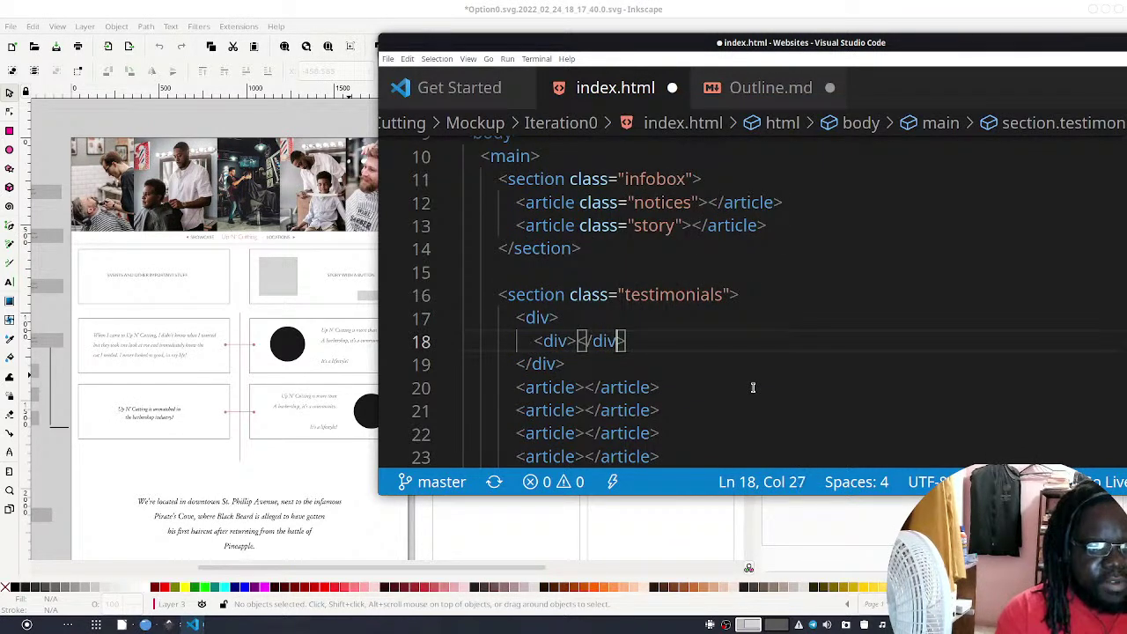
pyautogui.press('Return')
pyautogui.write('div')
pyautogui.press('Tab')
pyautogui.hotkey('ctrl', 's')
# Add a class attribute without a value to the outer div in the testimonials section
pyautogui.press('Up')
pyautogui.press('Up')
pyautogui.press('Left')
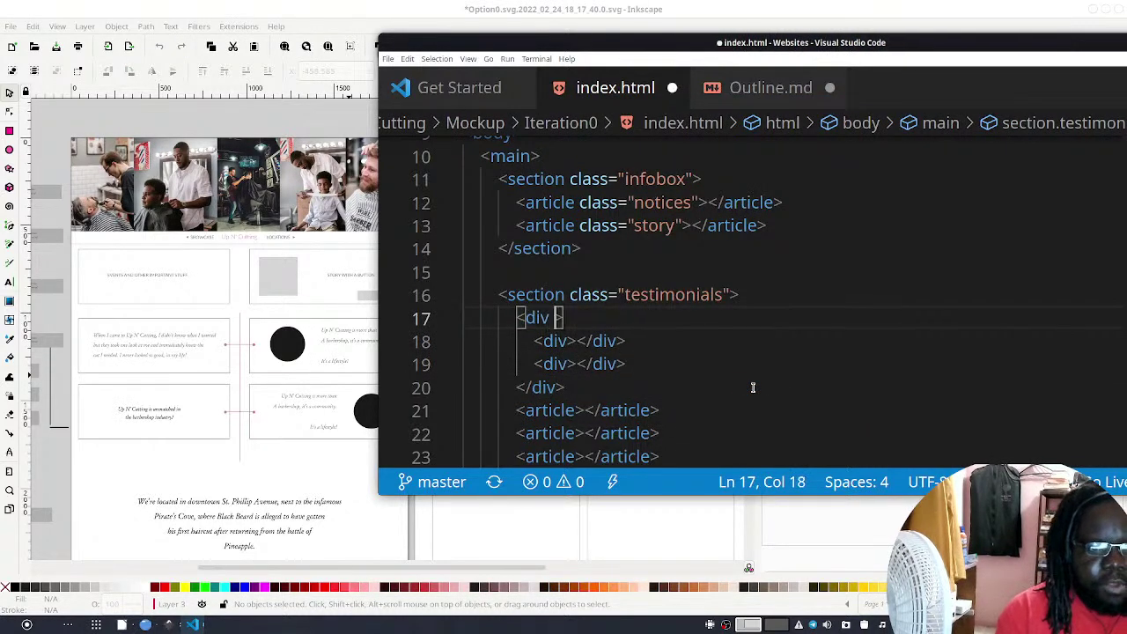
pyautogui.write('class')
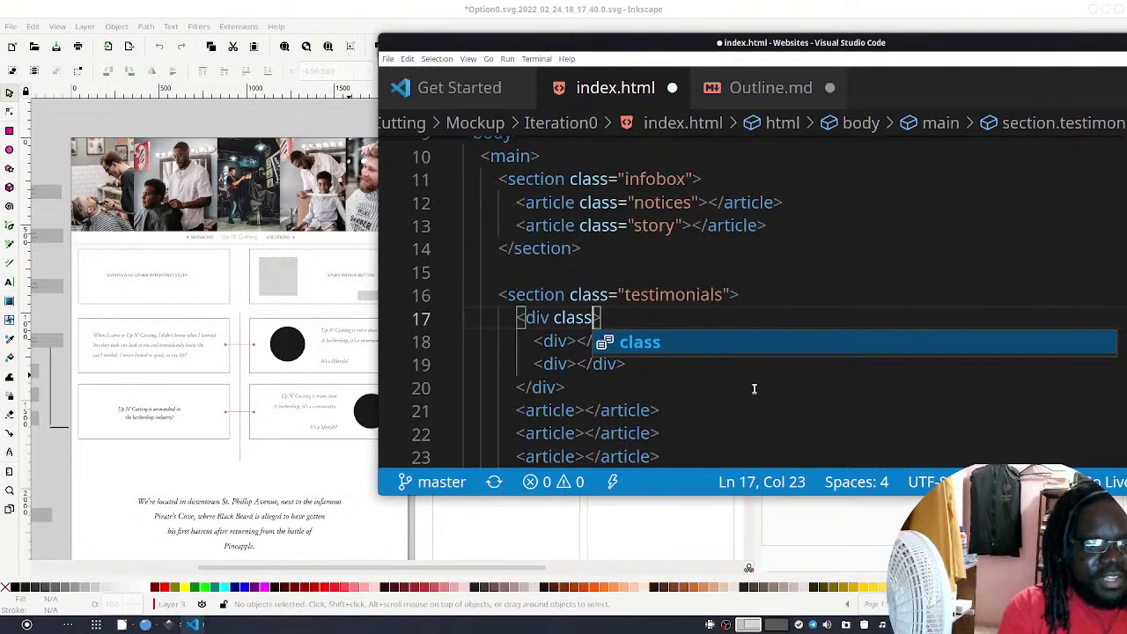
pyautogui.press('Return')
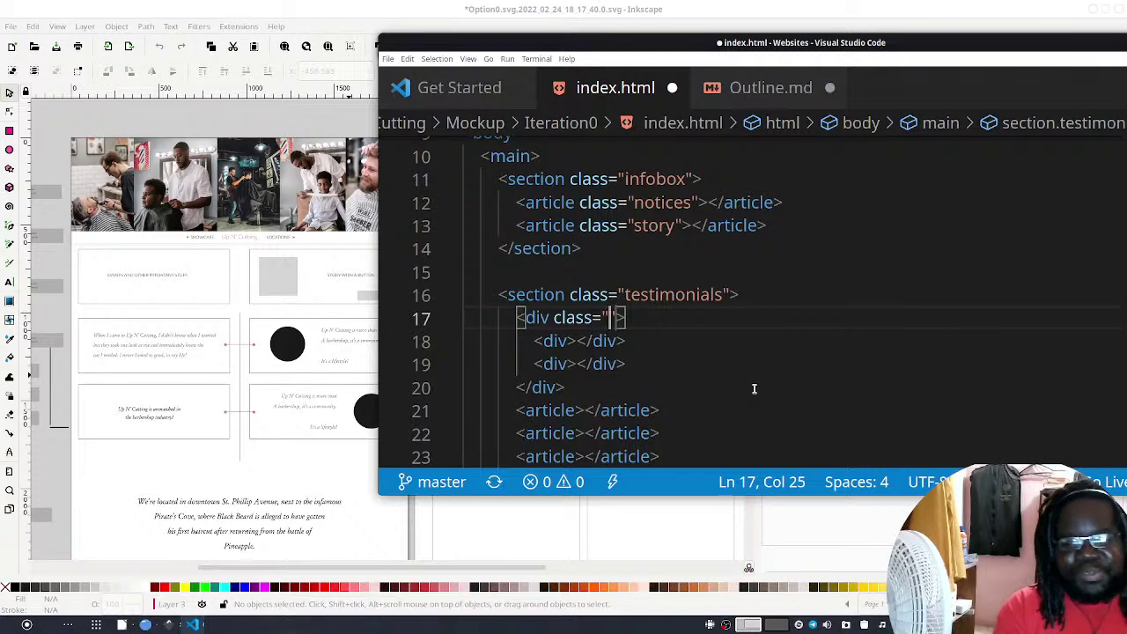
pyautogui.write('divid')
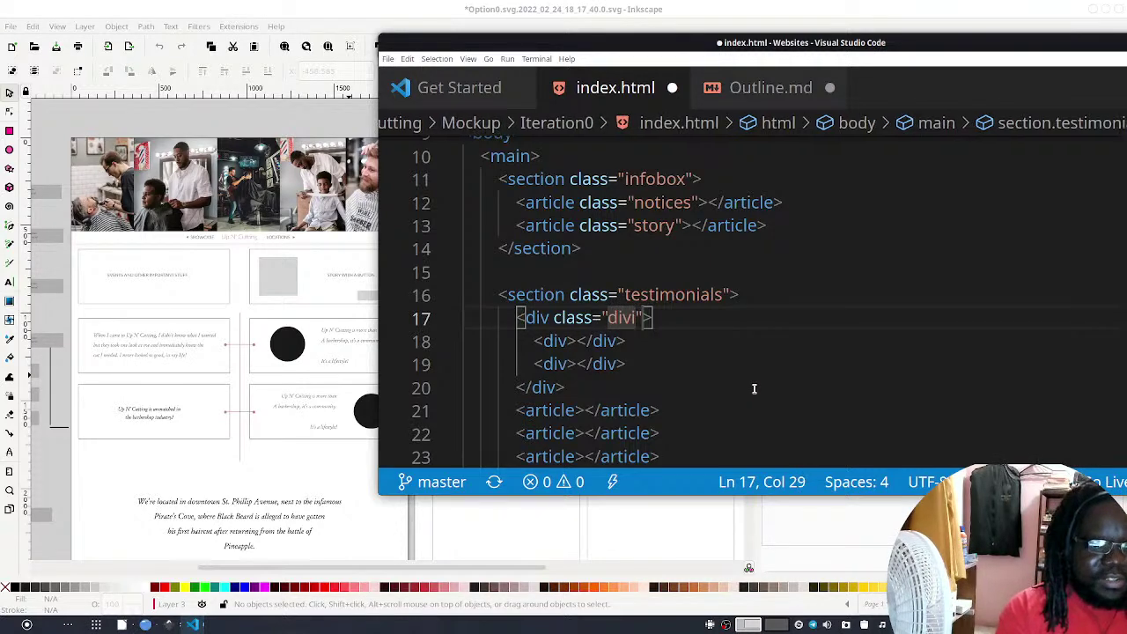
pyautogui.write('ing')
pyautogui.press('BackSpace')
pyautogui.press('BackSpace')
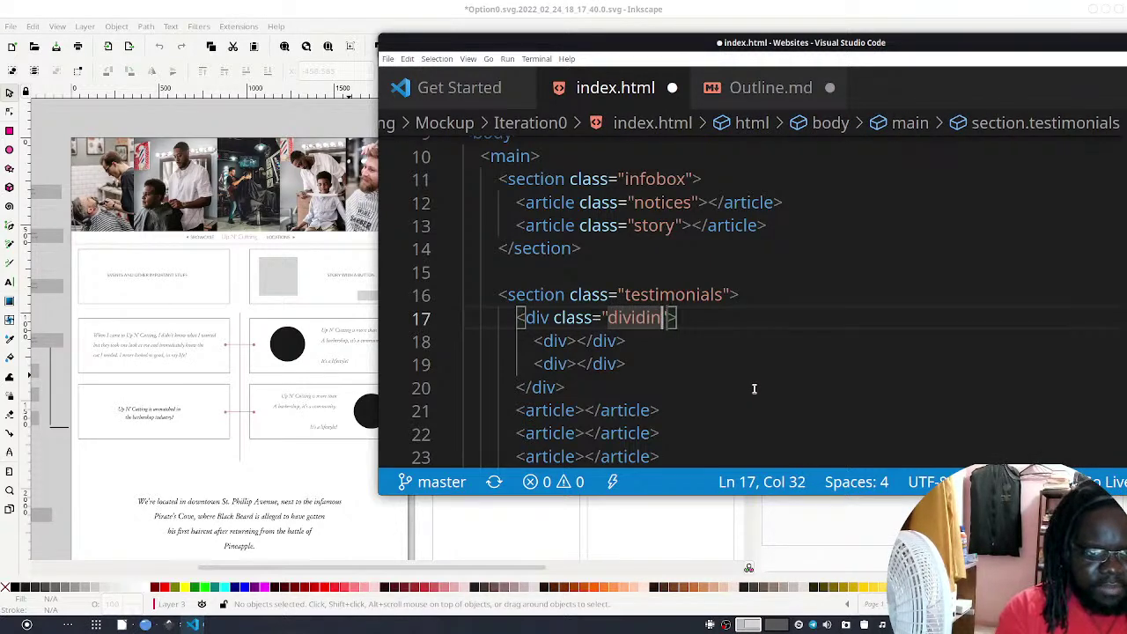
pyautogui.press('BackSpace')
pyautogui.press('BackSpace')
pyautogui.press('BackSpace')
pyautogui.press('BackSpace')
pyautogui.press('BackSpace')
pyautogui.press('BackSpace')
# Set the outer div's class to "testimonial-divider" and save the file
pyautogui.write('termin')
pyautogui.press('BackSpace')
pyautogui.press('BackSpace')
pyautogui.press('BackSpace')
pyautogui.press('BackSpace')
pyautogui.write('st')
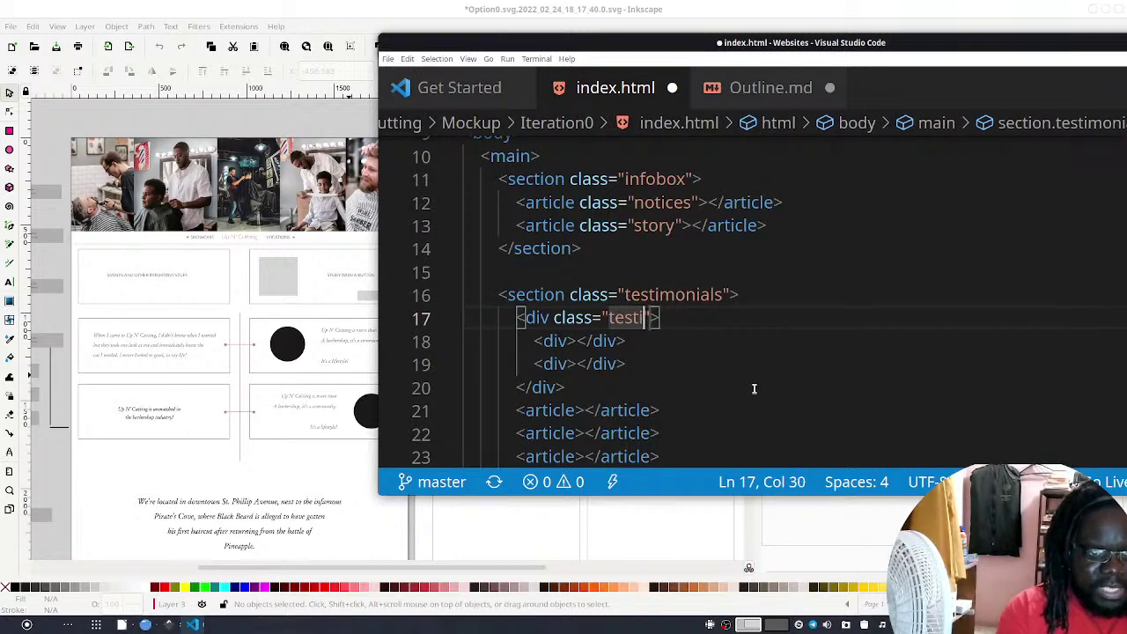
pyautogui.write('imonial-divider')
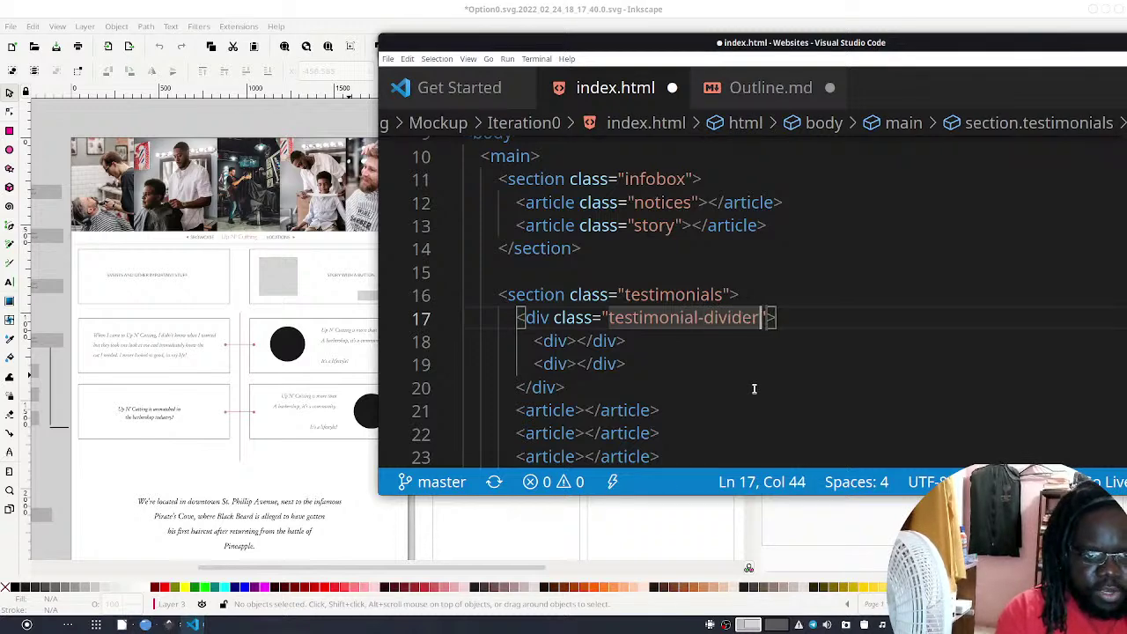
pyautogui.hotkey('ctrl', 's')
pyautogui.press('Down')
pyautogui.press('Left')
pyautogui.press('Left')
pyautogui.press('Left')
pyautogui.press('Left')
pyautogui.press('Left')
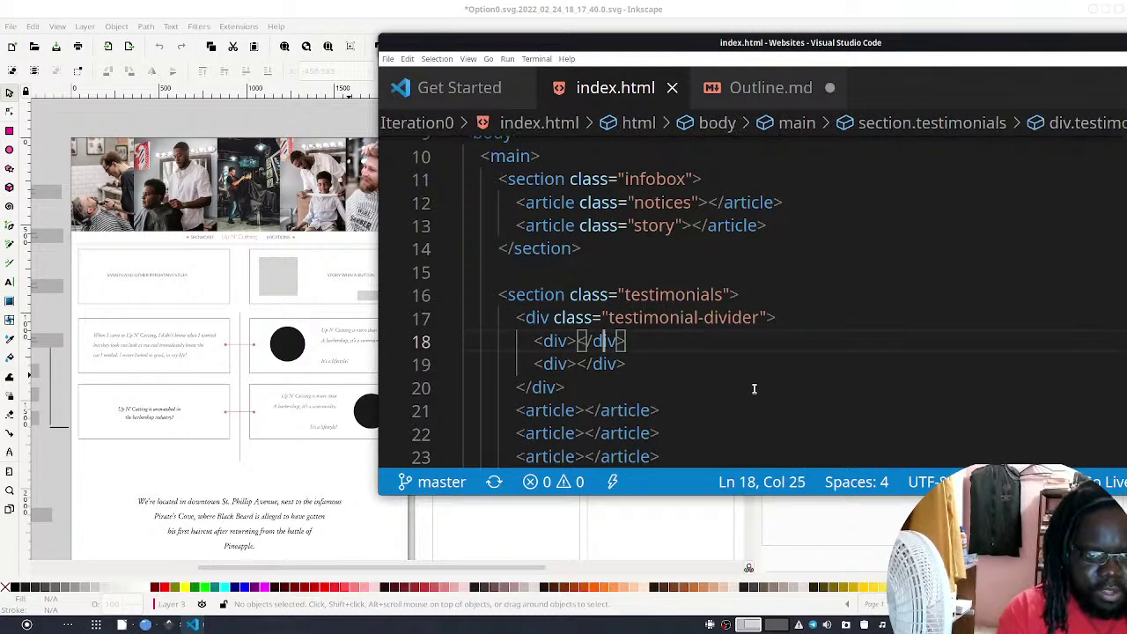
pyautogui.press('Left')
pyautogui.press('Right')
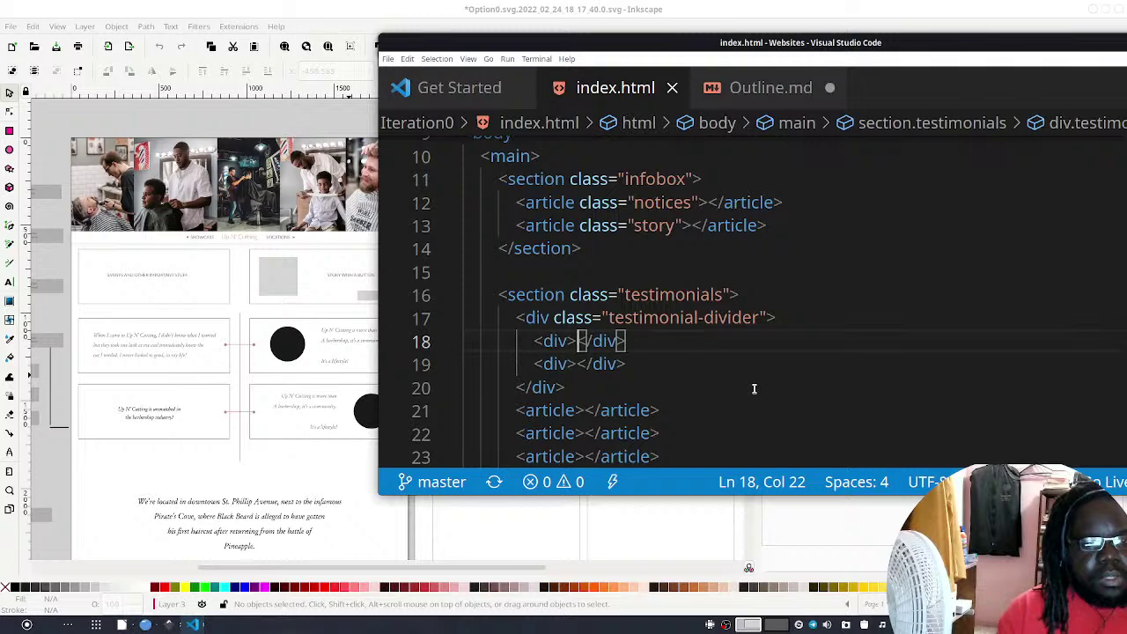
pyautogui.press('Down')
pyautogui.press('Down')
pyautogui.press('Up')
pyautogui.press('Up')
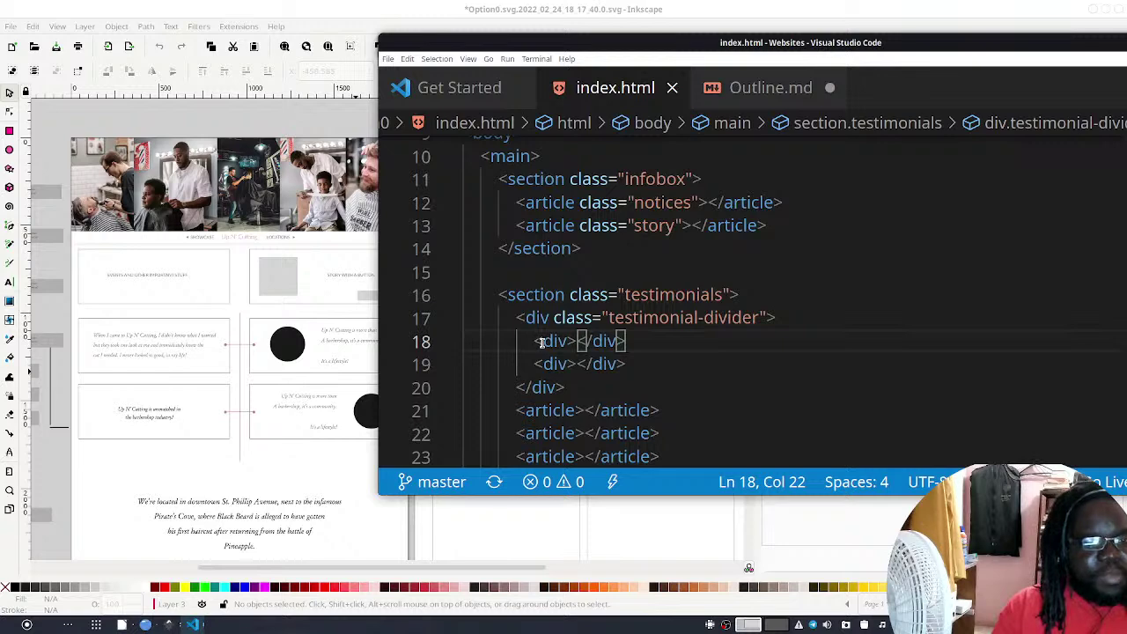
# Insert a new section inside main, one blank line after the testimonials section, opened over separate lines
pyautogui.scroll(-3, 617, 330)
pyautogui.scroll(4, 652, 299)
pyautogui.scroll(-3, 638, 298)
pyautogui.scroll(1, 574, 291)
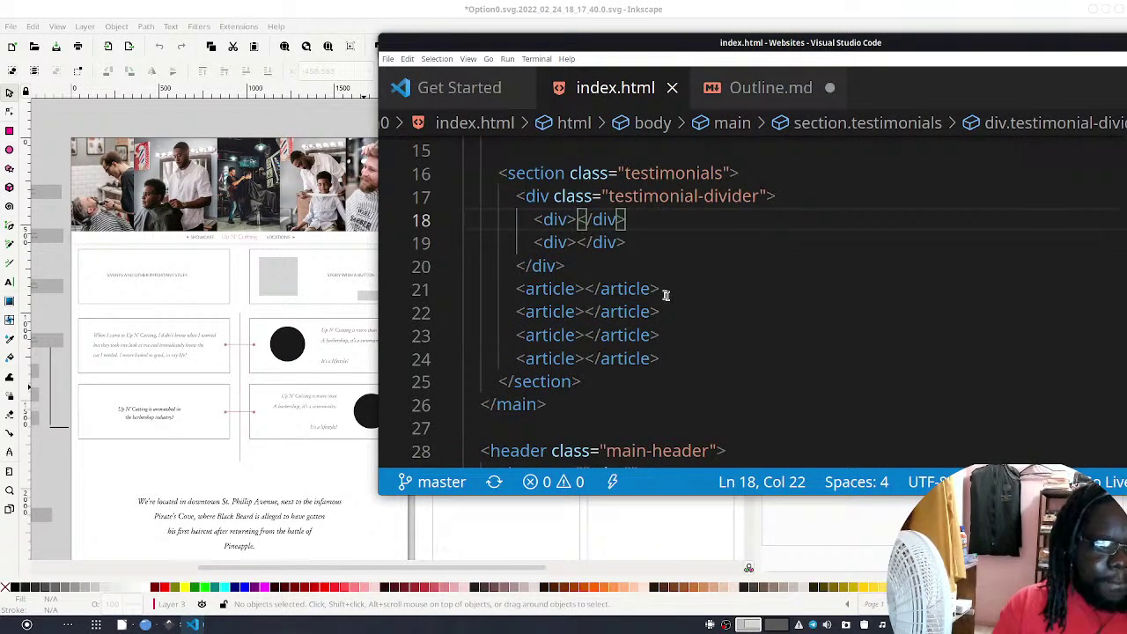
pyautogui.moveTo(593, 203)
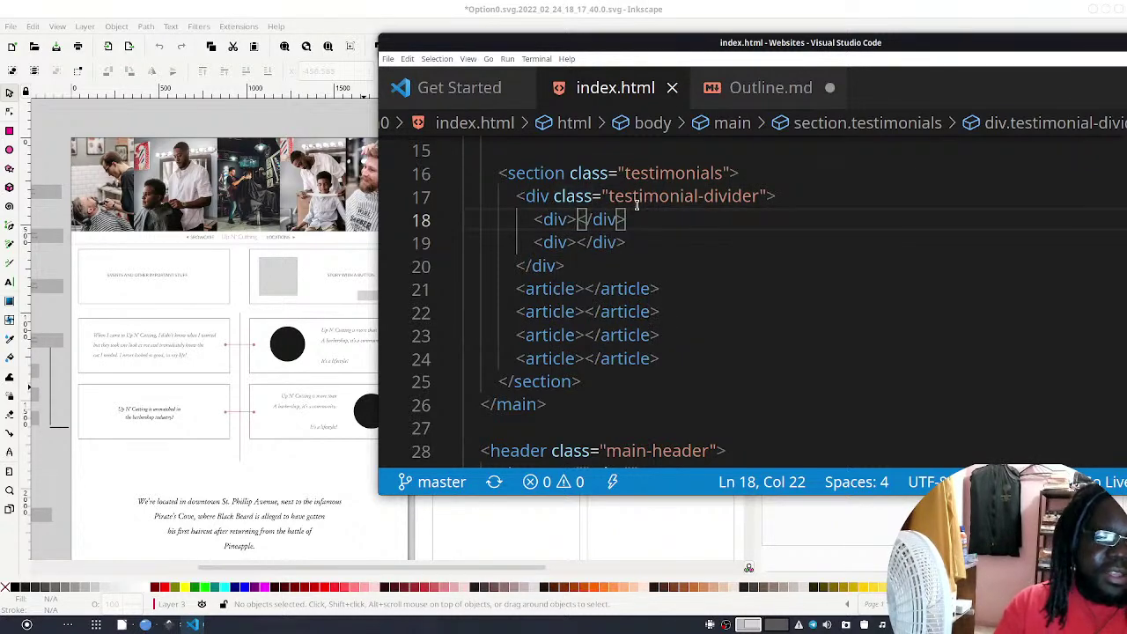
pyautogui.scroll(-6, 264, 388)
pyautogui.scroll(4, 280, 379)
pyautogui.click(585, 384)
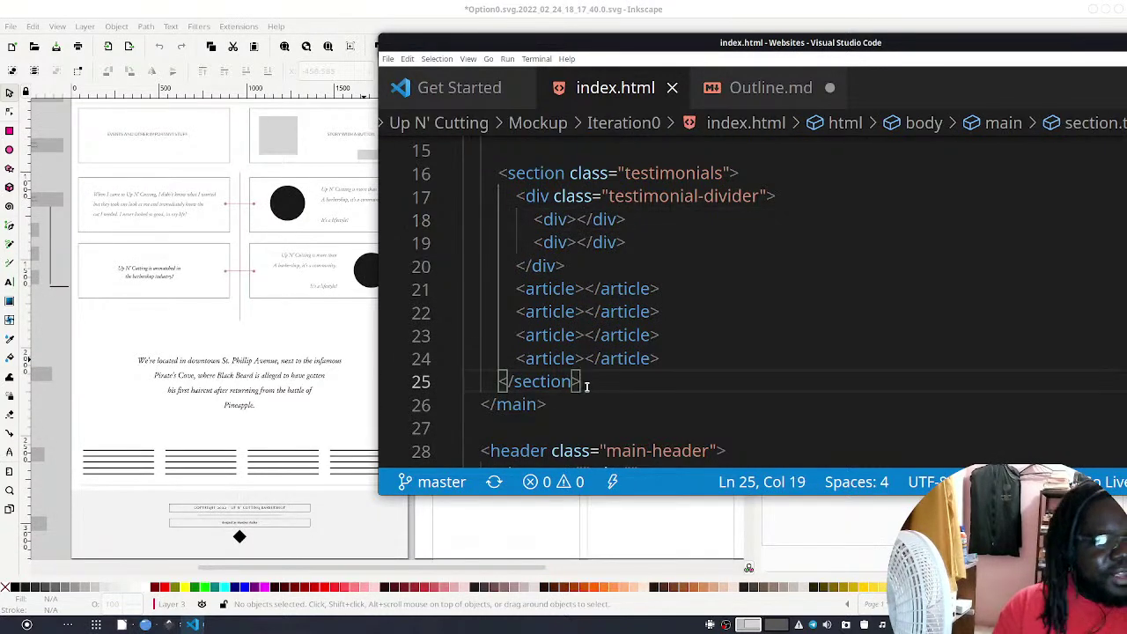
pyautogui.scroll(-2, 590, 392)
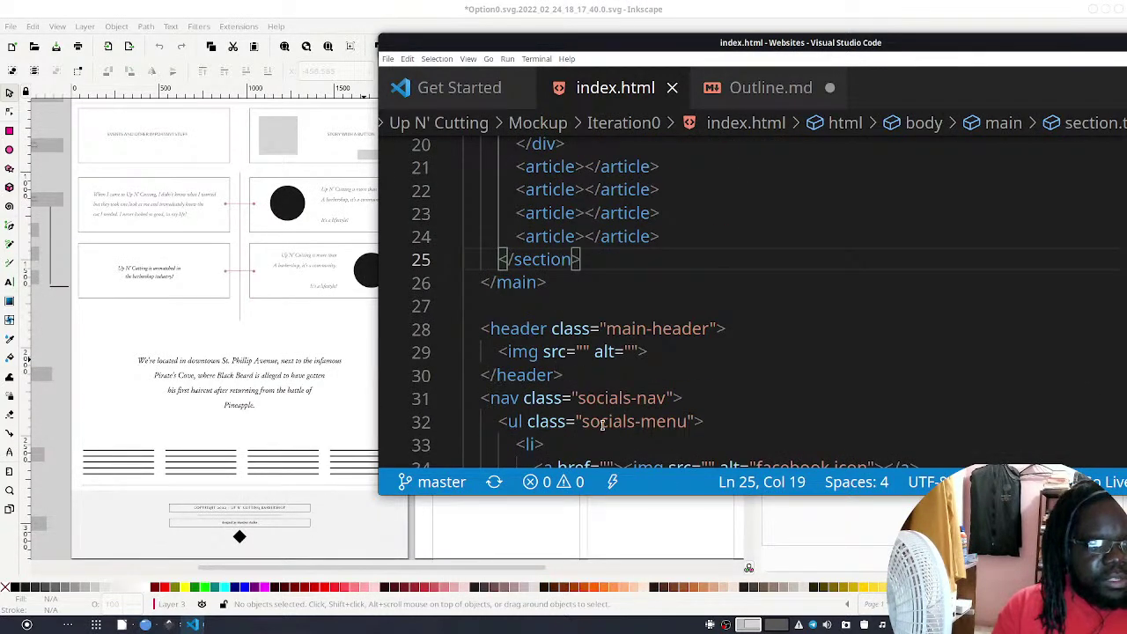
pyautogui.press('Return')
pyautogui.press('Return')
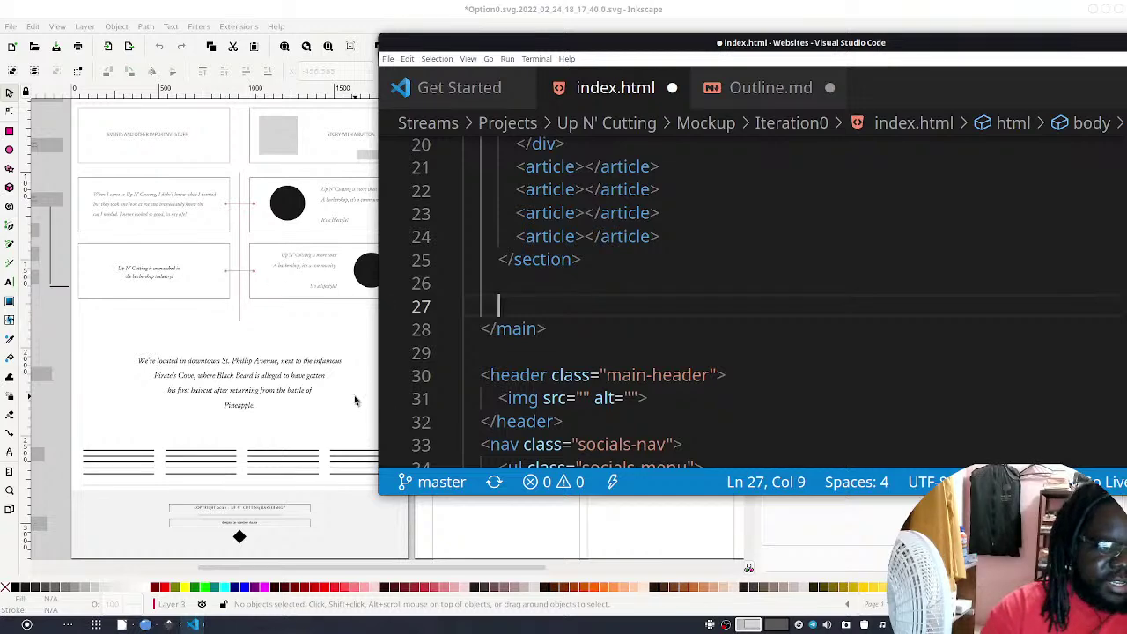
pyautogui.write('section')
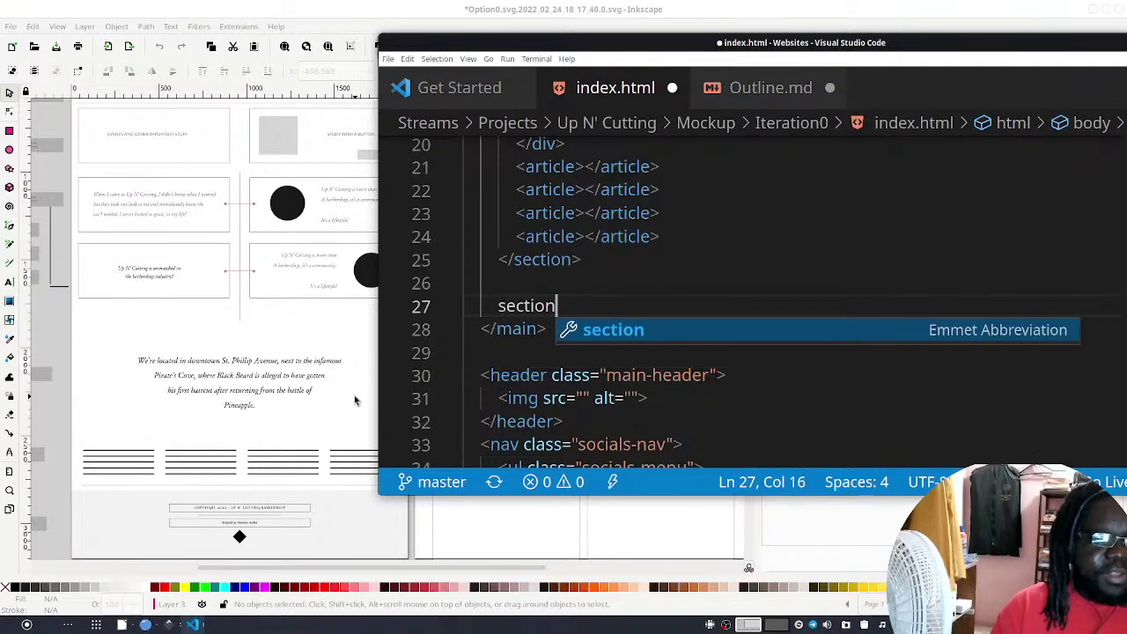
pyautogui.press('Tab')
pyautogui.press('Return')
# Give the new section below the testimonials the class "blurb"
pyautogui.press('Up')
pyautogui.press('End')
pyautogui.press('Left')
pyautogui.write('cl')
pyautogui.press('Tab')
pyautogui.write('blurb')
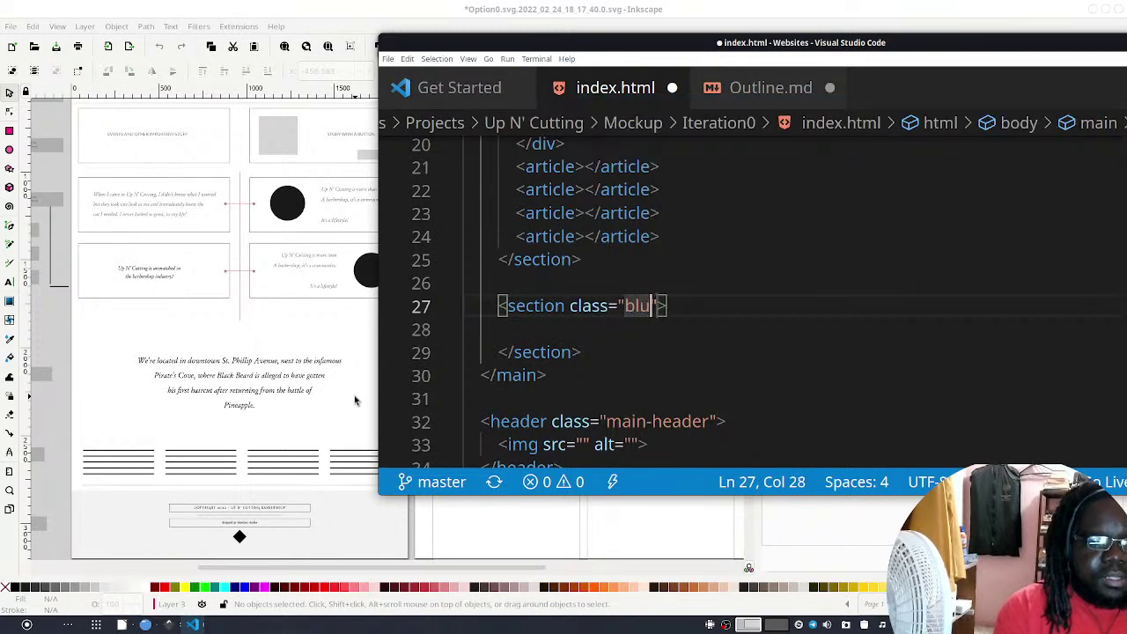
# Enter the first line of the blurb section's text: "We're located in downtown St. Phillip Avenue, next to the infamous"
pyautogui.press('Down')
pyautogui.press('Tab')
pyautogui.press('Tab')
pyautogui.press('Tab')
pyautogui.write("We're locati")
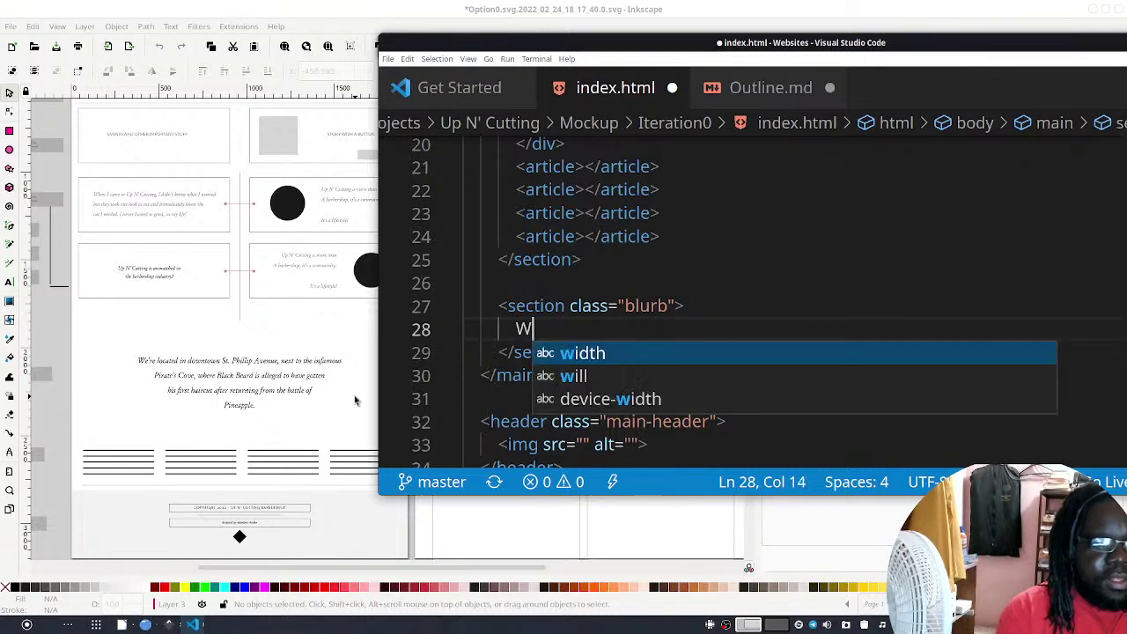
pyautogui.press('BackSpace')
pyautogui.press('BackSpace')
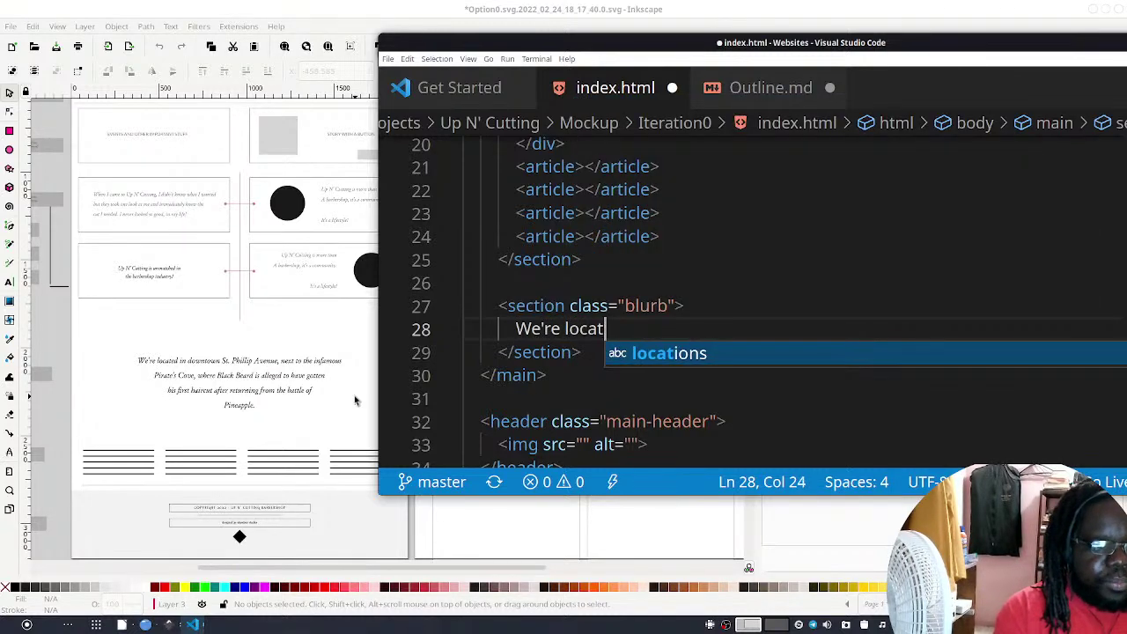
pyautogui.write('ted in down')
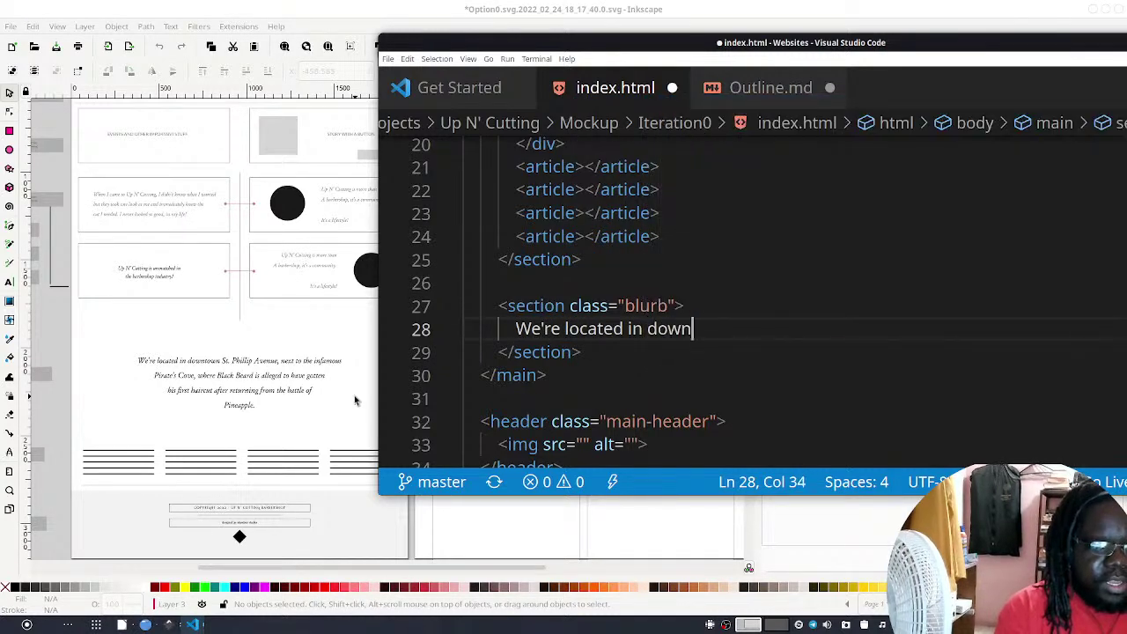
pyautogui.write('town Sy.')
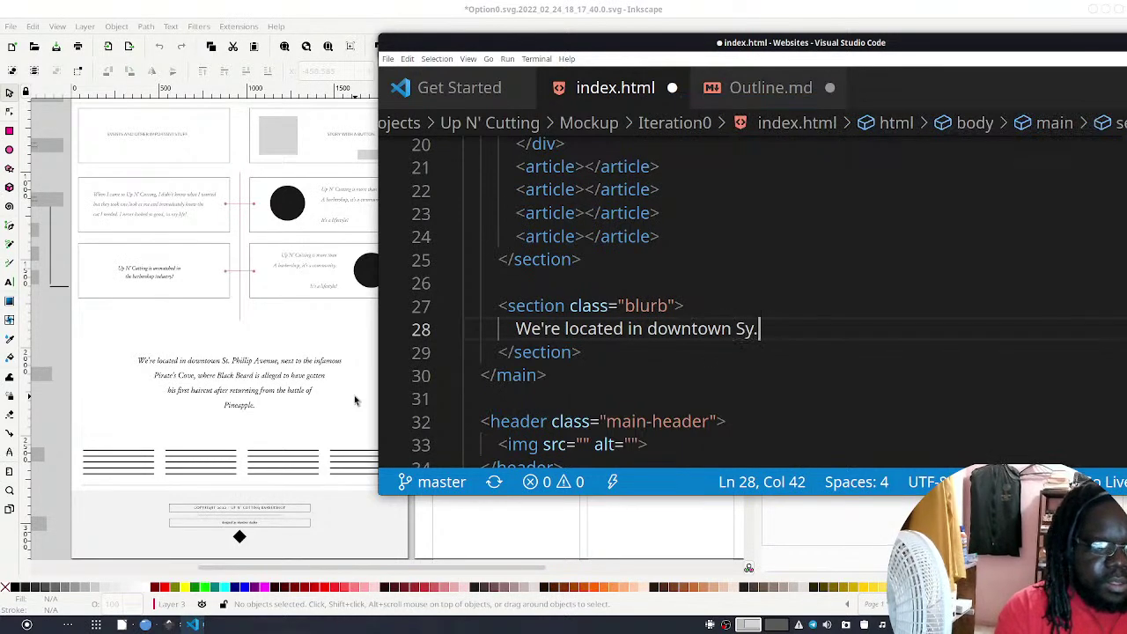
pyautogui.press('BackSpace')
pyautogui.press('BackSpace')
pyautogui.write('t. Phill')
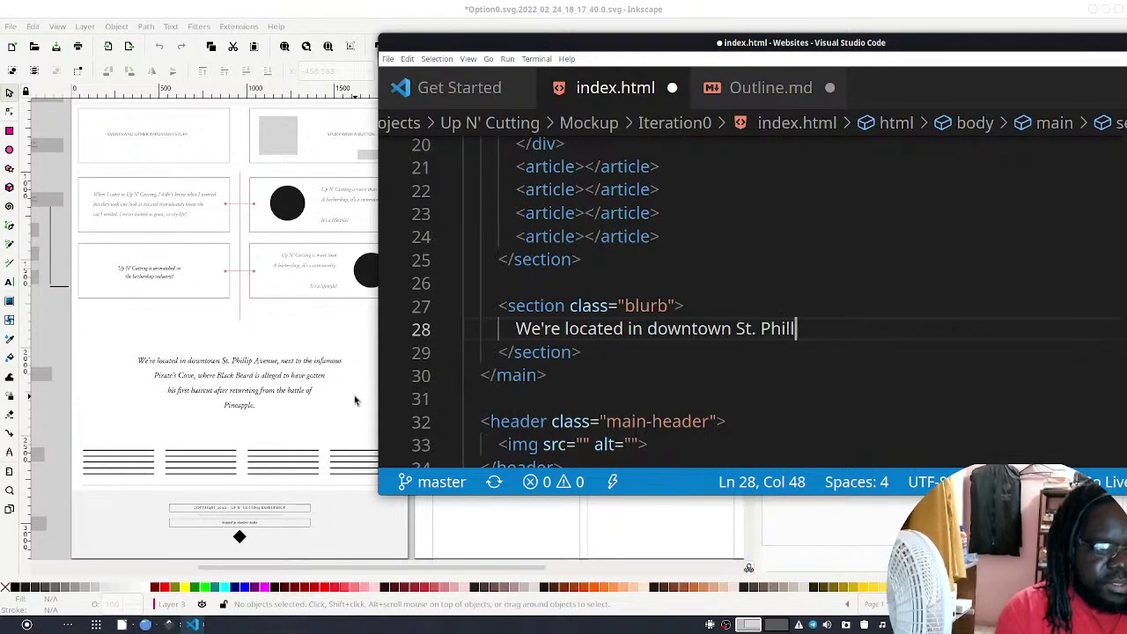
pyautogui.write('ip av')
pyautogui.press('BackSpace')
pyautogui.press('BackSpace')
pyautogui.write('Avenue ')
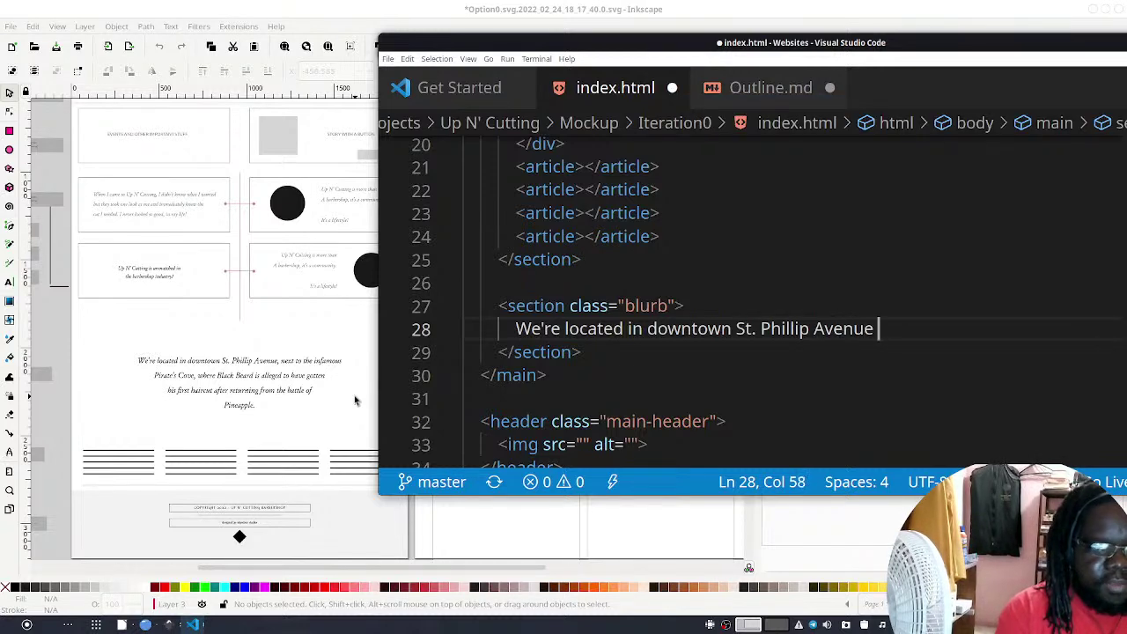
pyautogui.write(', next ')
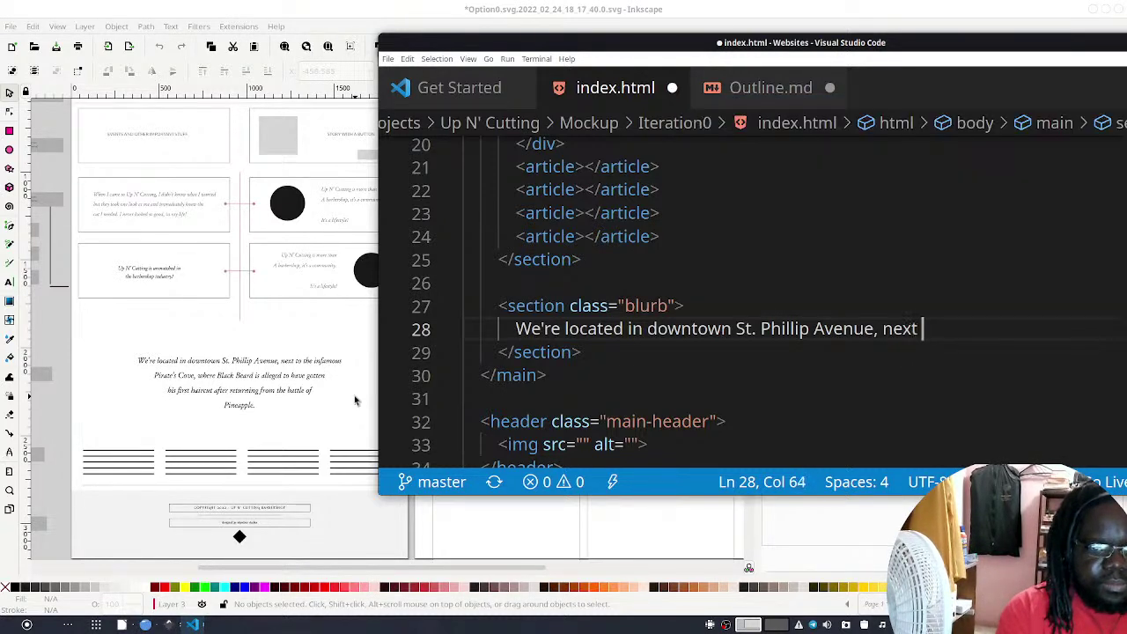
pyautogui.write('to the infamous')
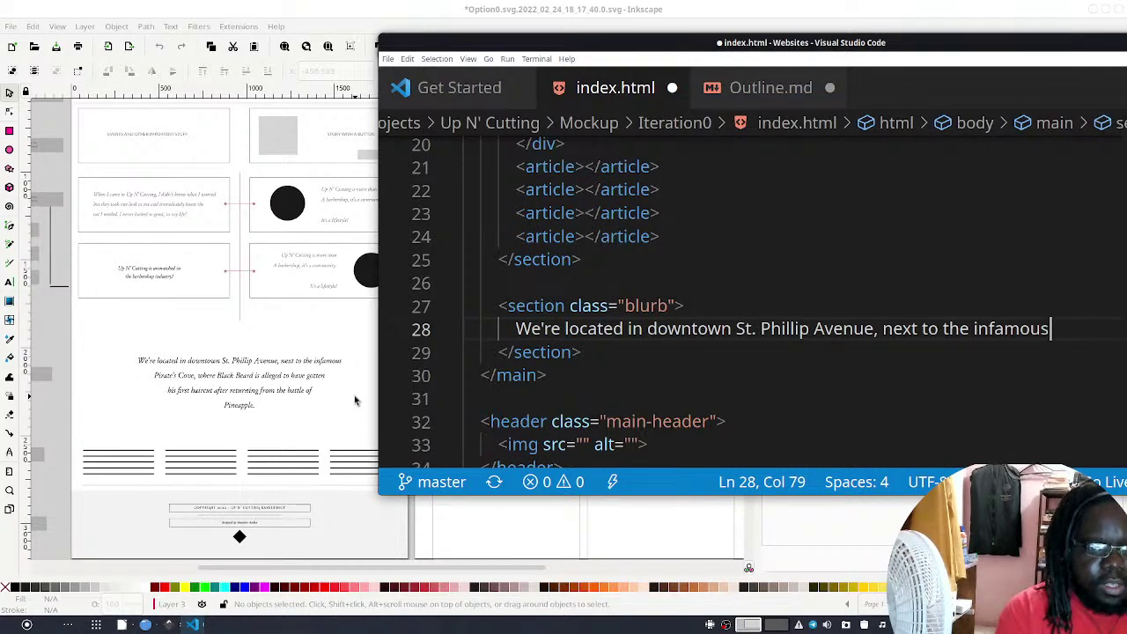
# Start a second line of the blurb text with "Pirate's Cove"
pyautogui.press('Return')
pyautogui.write('Pirates ')
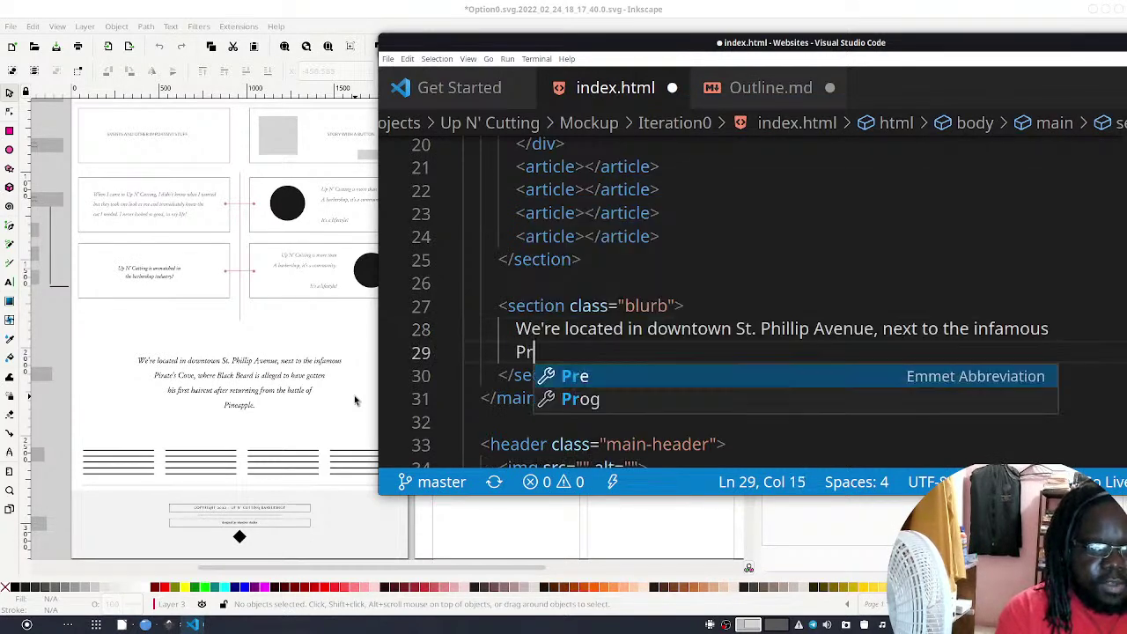
pyautogui.write('Cover,')
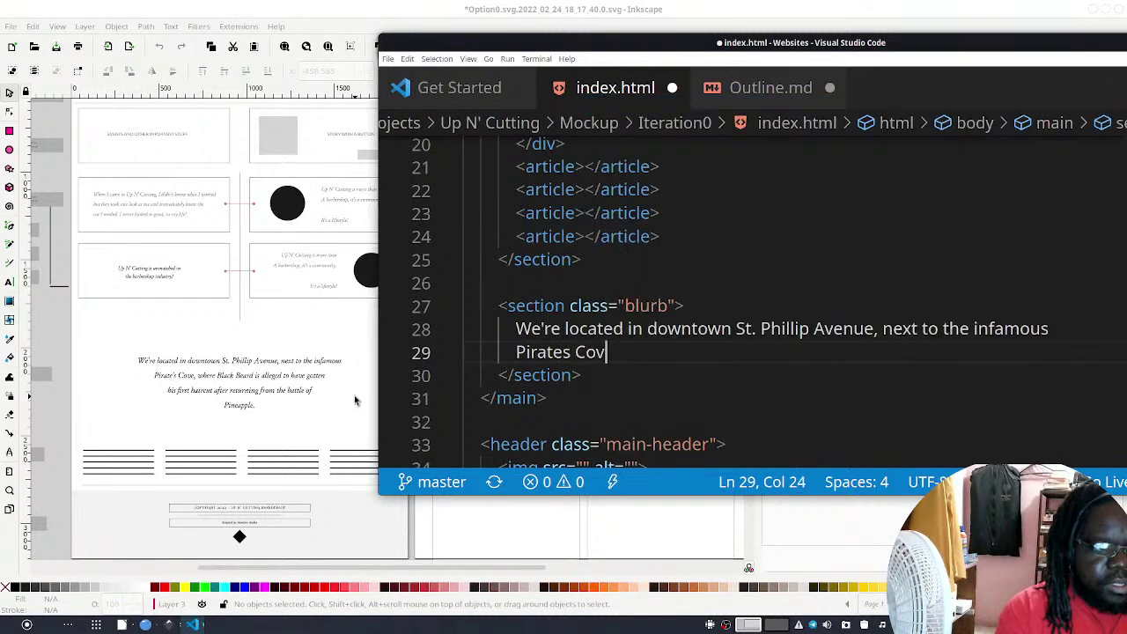
pyautogui.press('Left')
pyautogui.press('Left')
pyautogui.press('Left')
pyautogui.press('Left')
pyautogui.press('Left')
pyautogui.press('Left')
pyautogui.press('Left')
pyautogui.press('Left')
pyautogui.press('Left')
pyautogui.press('Right')
pyautogui.write("'")
pyautogui.press('BackSpace')
pyautogui.press('BackSpace')
pyautogui.press('BackSpace')
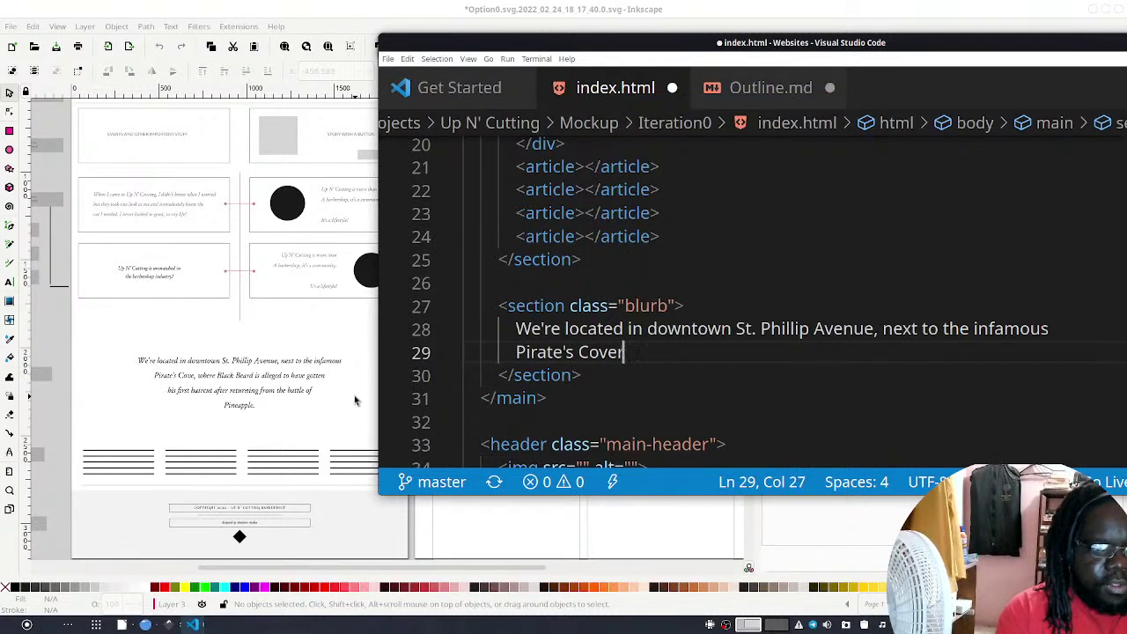
# Continue the second blurb line with ", where Black Beart is alleged to have gotten his first"
pyautogui.write(', whe')
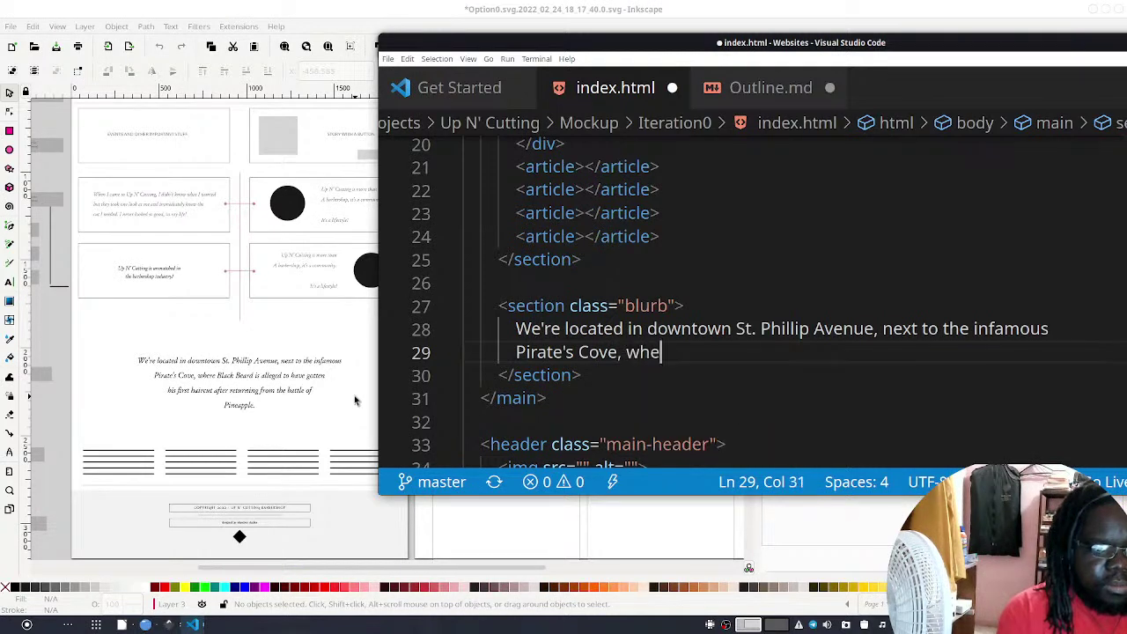
pyautogui.write('re Black Beart')
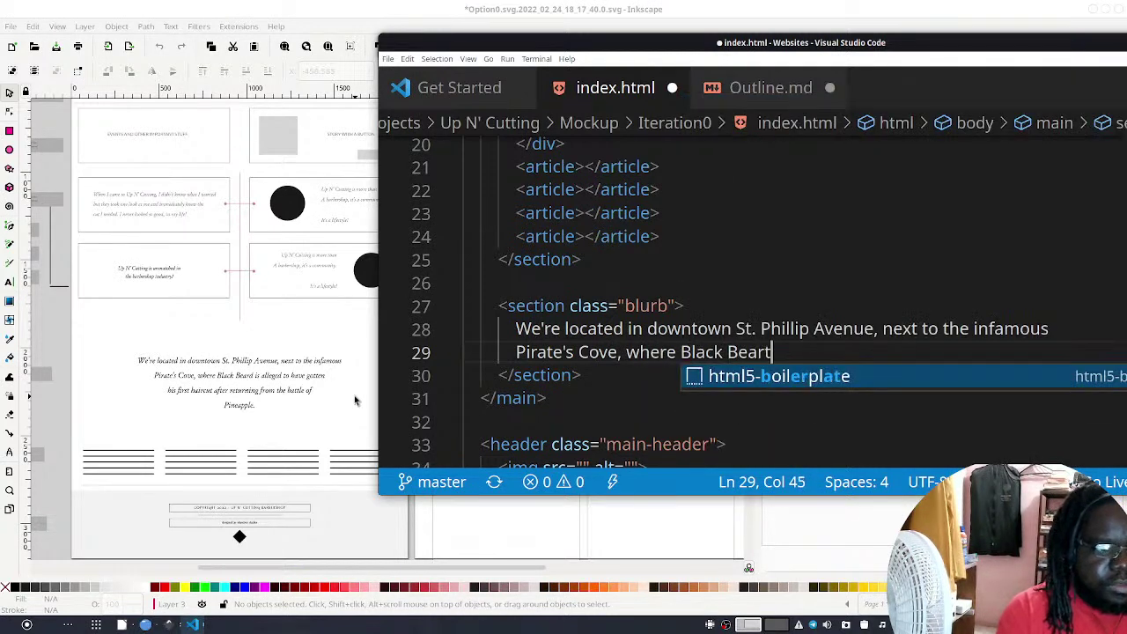
pyautogui.write(' is alleged to hav')
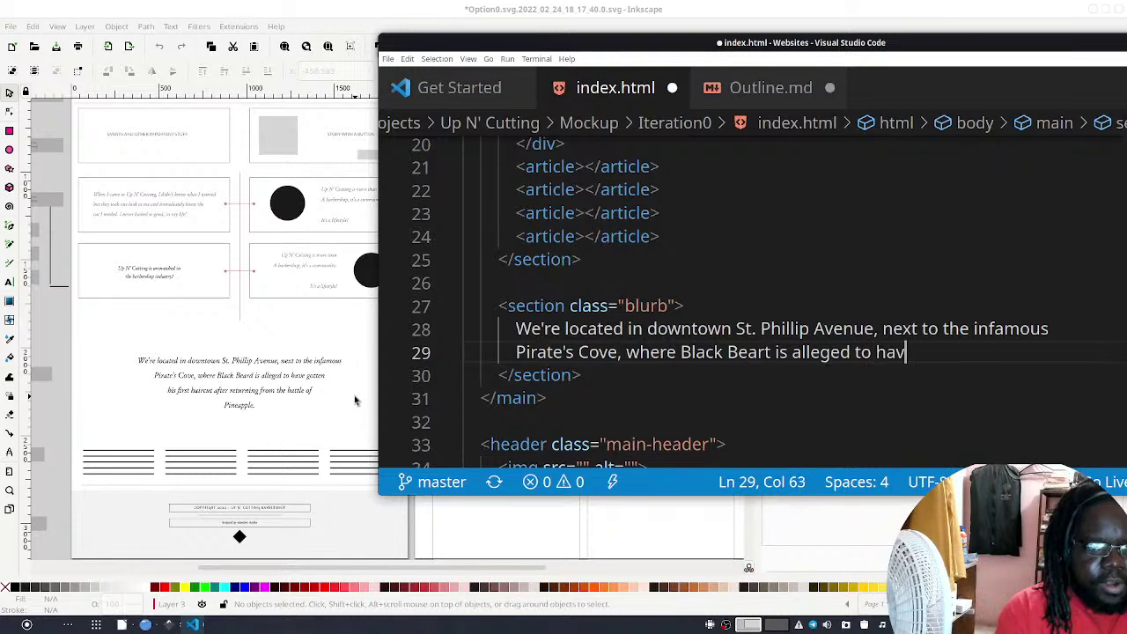
pyautogui.write('e gotten his first')
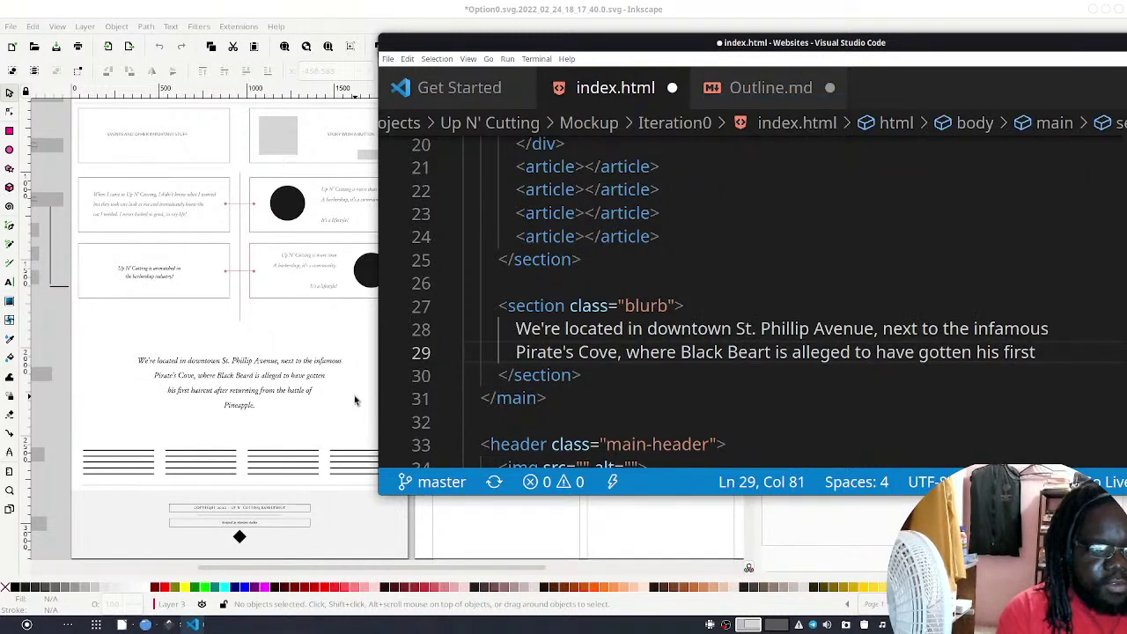
# Add a third line to the blurb text: "haircut after returning from the battle of Pineapple."
pyautogui.press('Return')
pyautogui.write('hair')
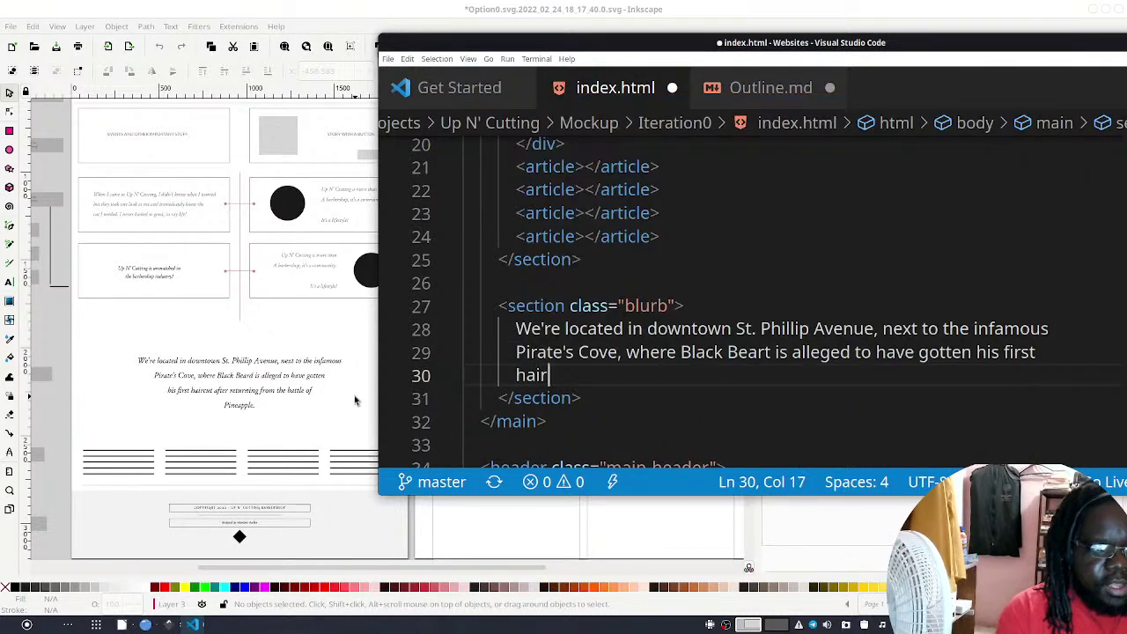
pyautogui.write('cut after t')
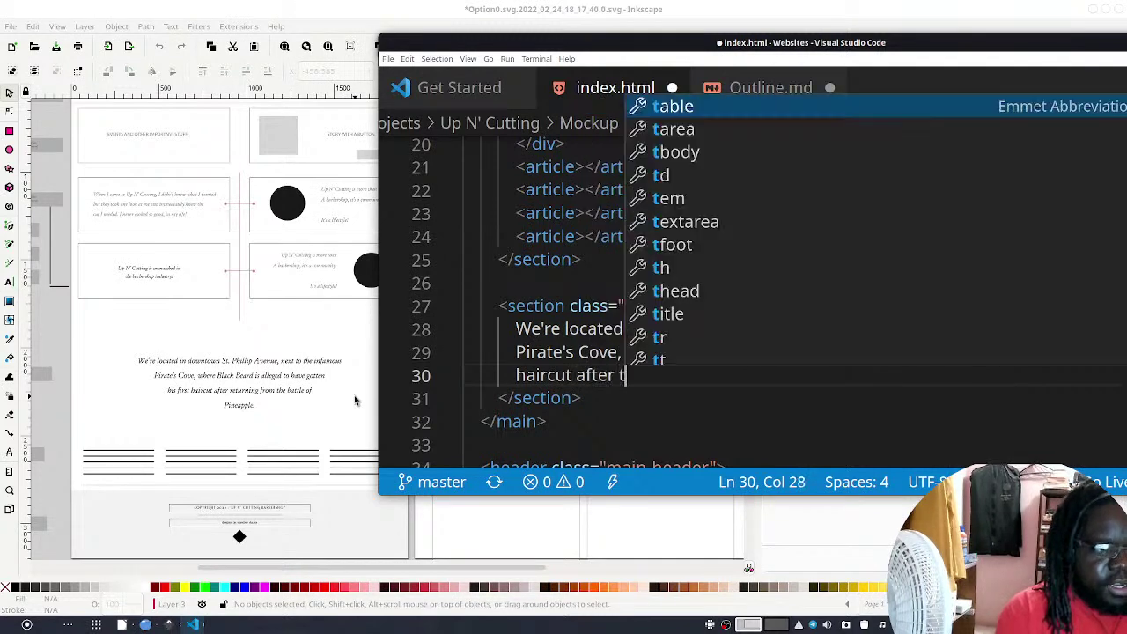
pyautogui.press('BackSpace')
pyautogui.write('return')
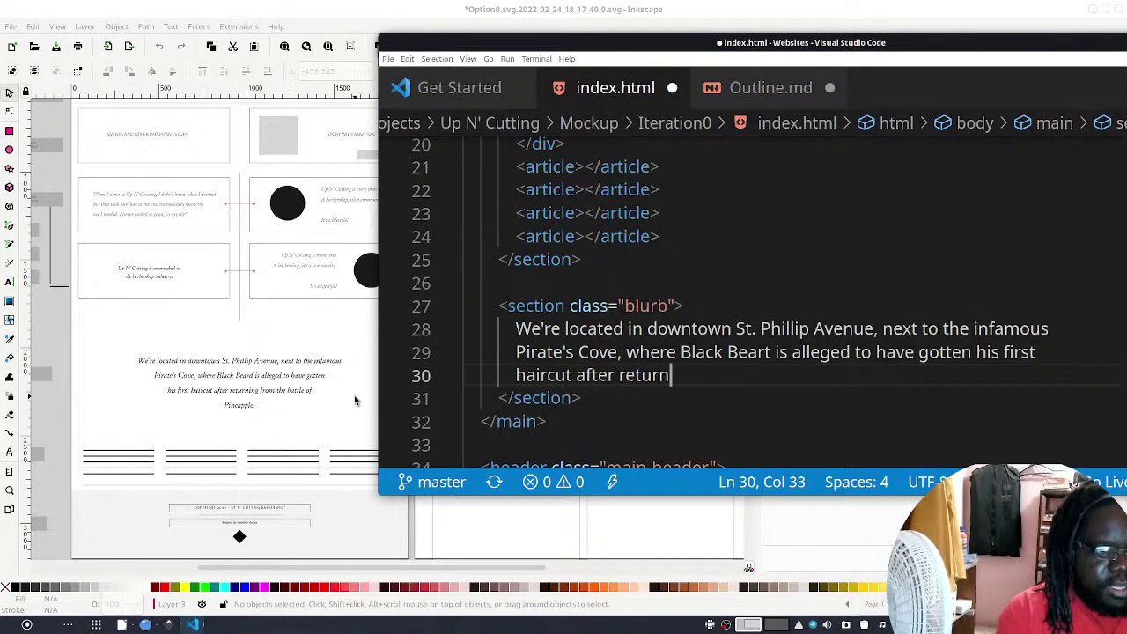
pyautogui.write('ing from the battle of Pineapple.')
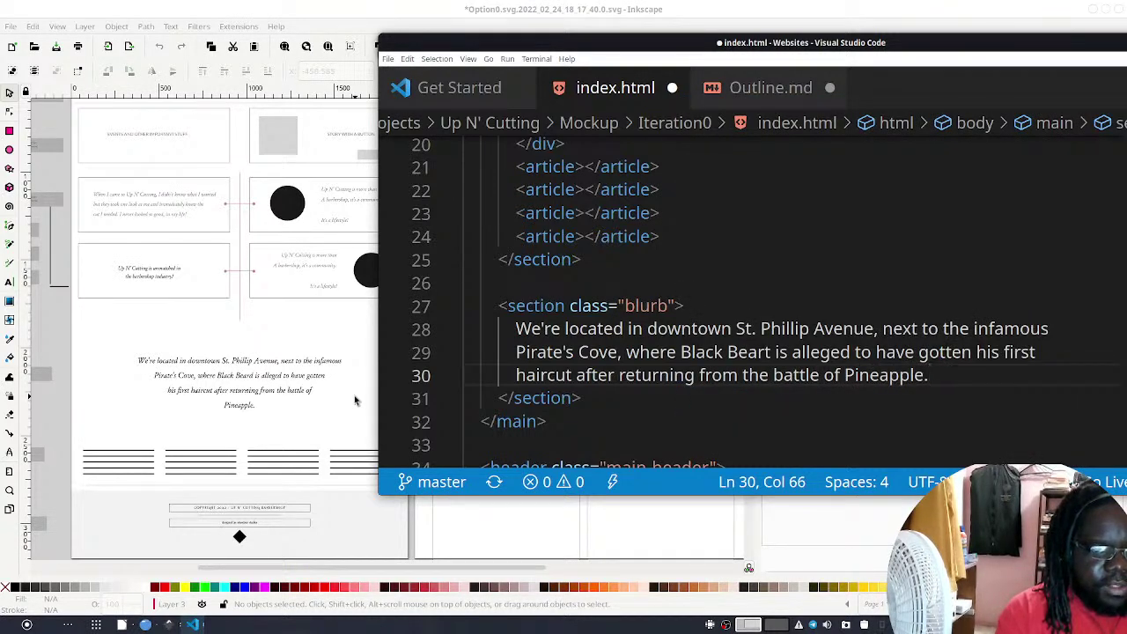
# Add a new section element inside main, separated by a blank line from the end of the blurb section
pyautogui.click(616, 389)
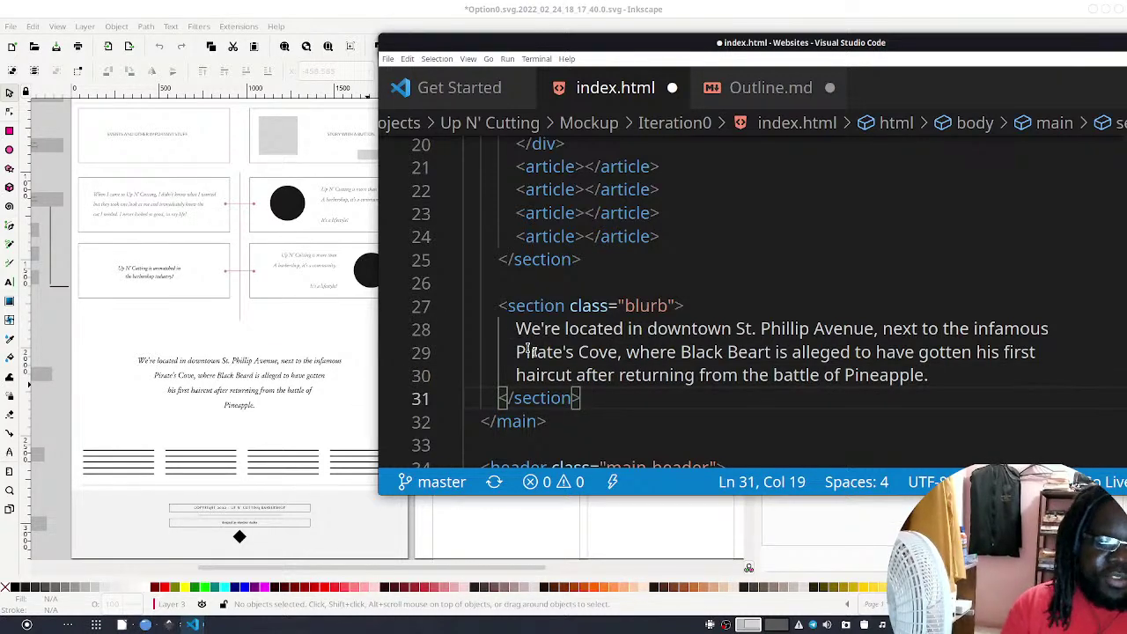
pyautogui.scroll(-4, 632, 432)
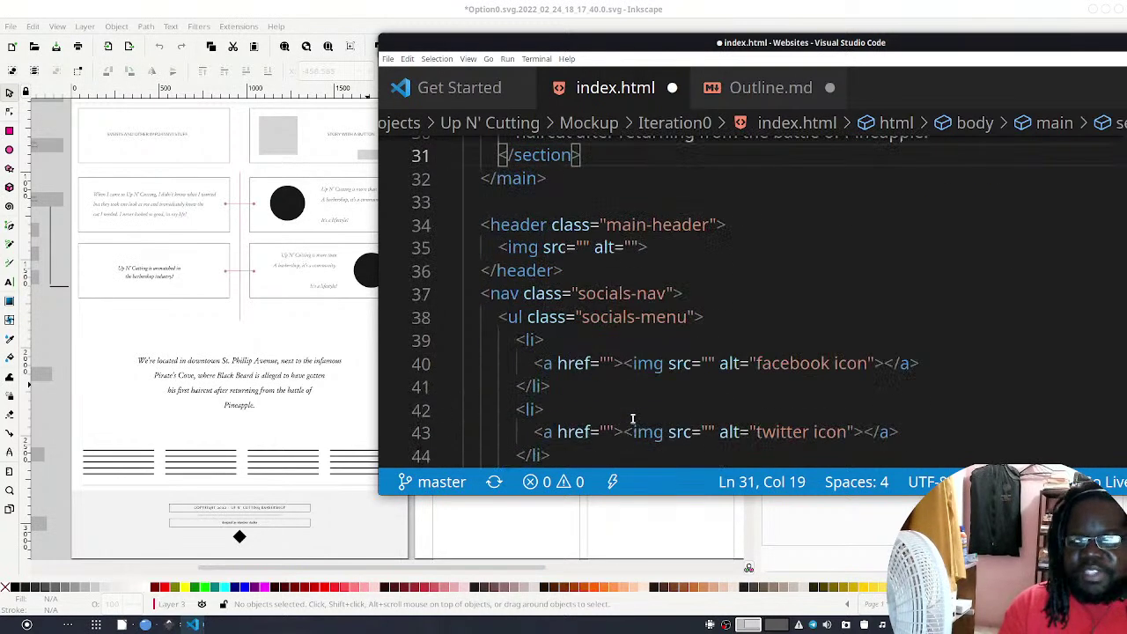
pyautogui.scroll(4, 631, 415)
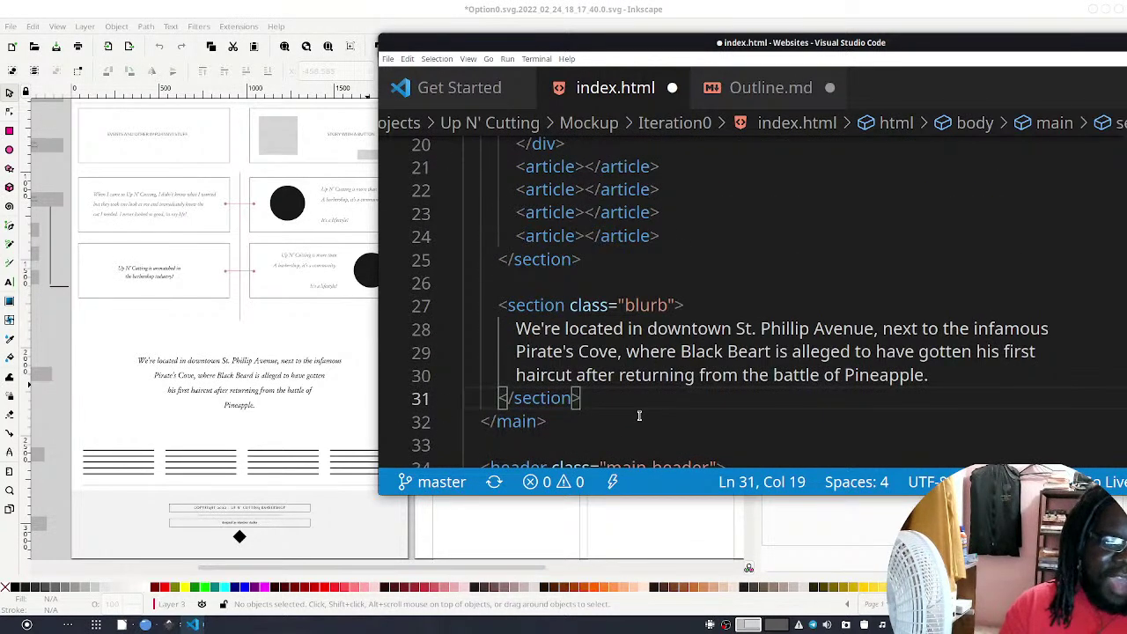
pyautogui.moveTo(536, 394)
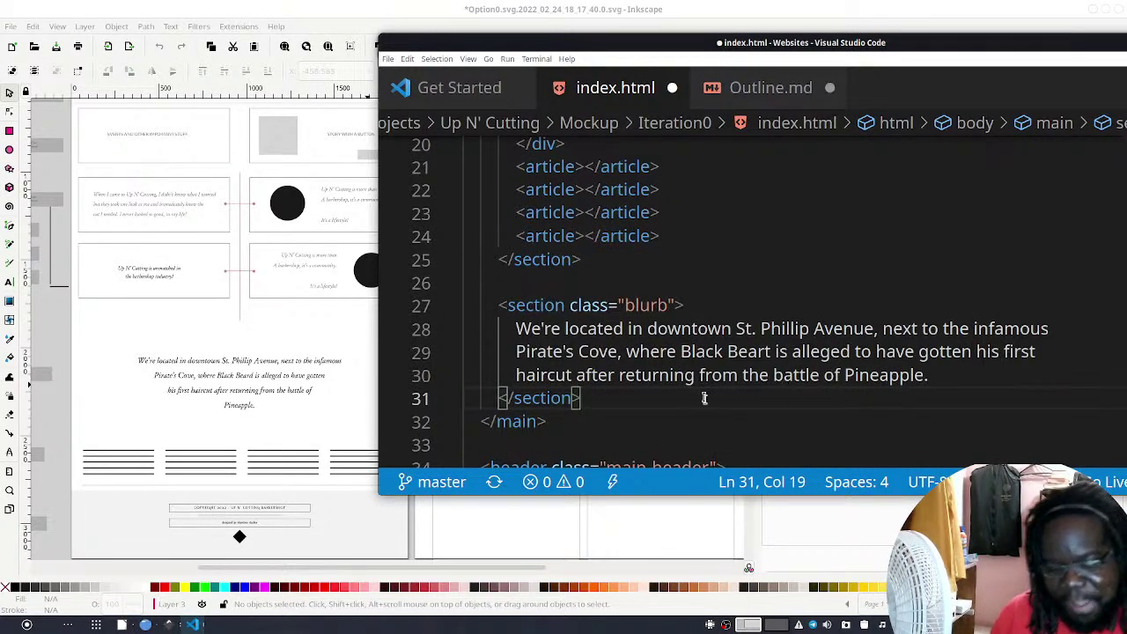
pyautogui.scroll(-3, 574, 361)
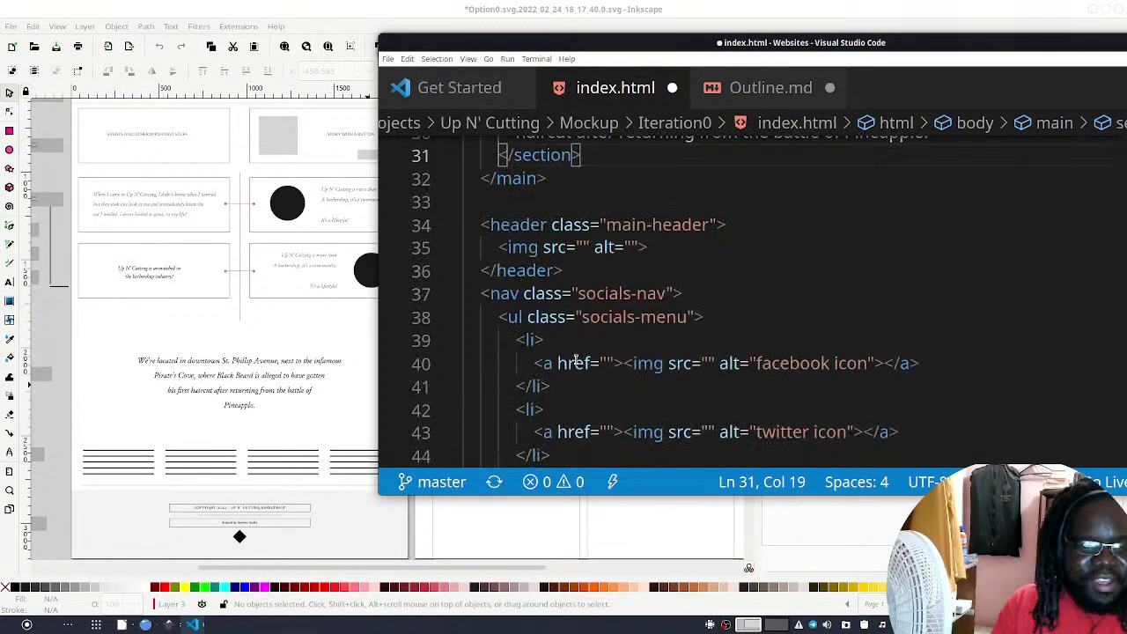
pyautogui.scroll(3, 573, 361)
pyautogui.scroll(-2, 581, 352)
pyautogui.scroll(2, 586, 348)
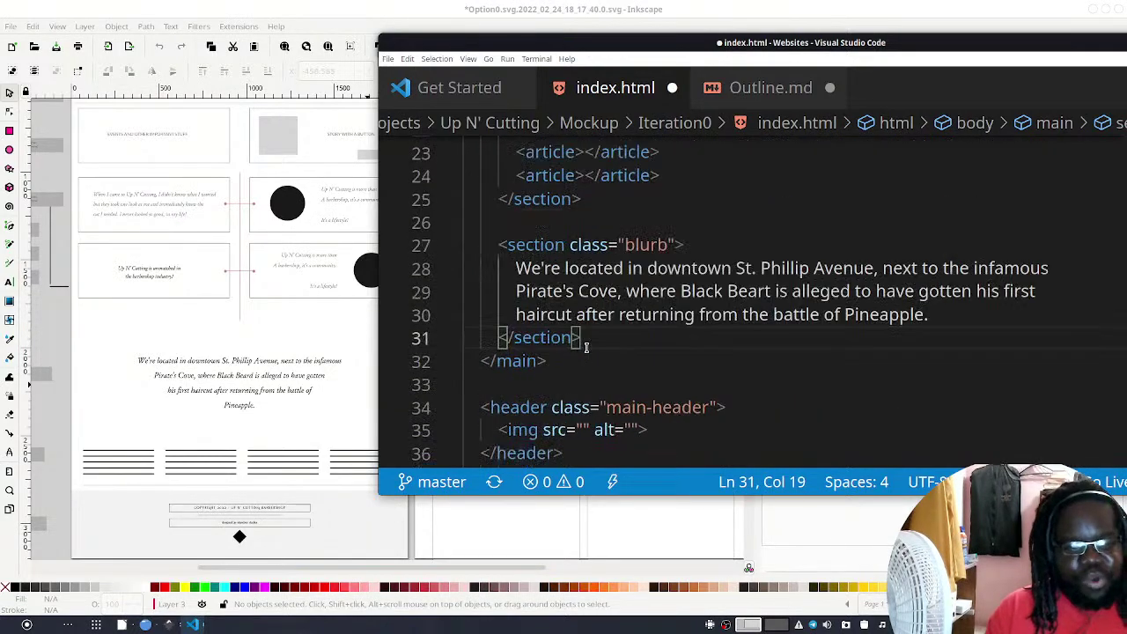
pyautogui.press('Return')
pyautogui.press('Return')
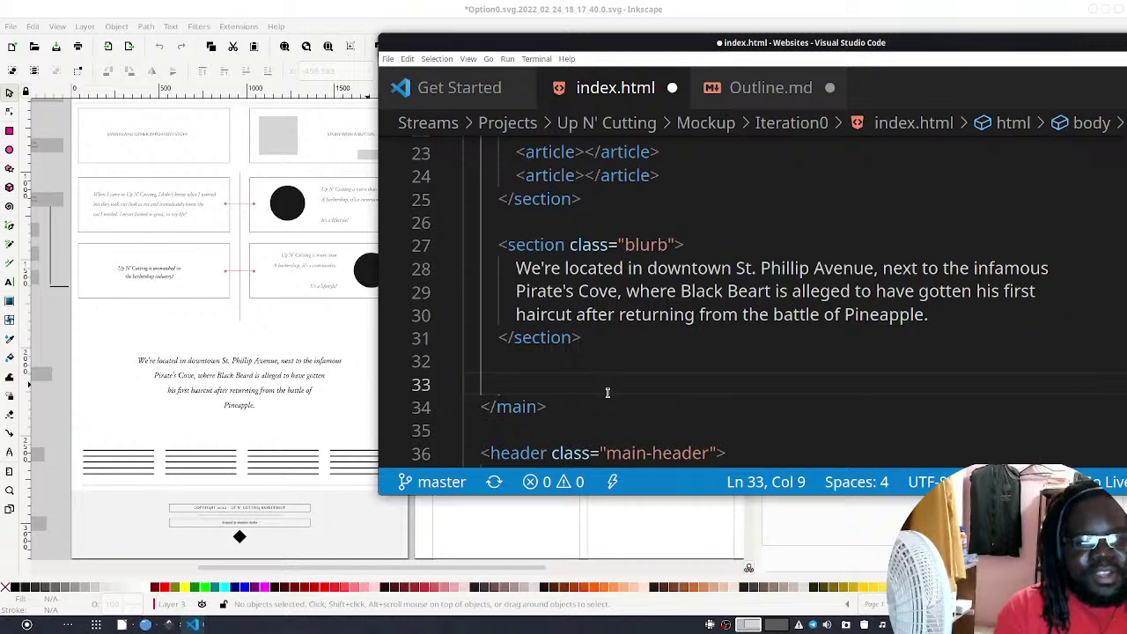
pyautogui.write('section')
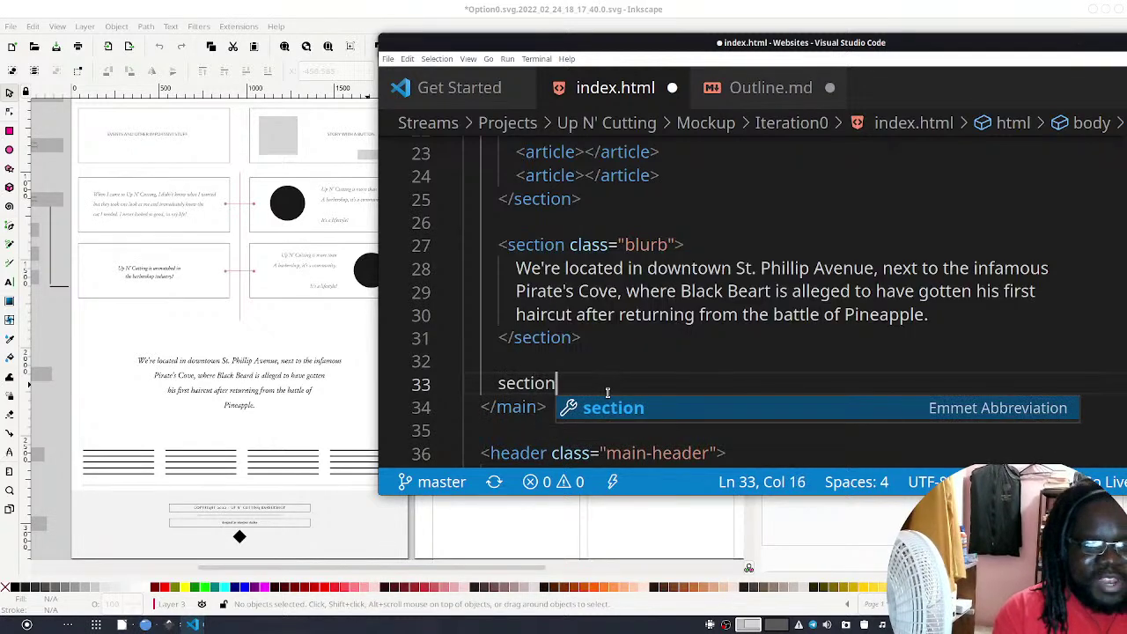
pyautogui.press('Tab')
pyautogui.press('Return')
# Insert four empty article elements inside the new section below the blurb
pyautogui.write('article(')
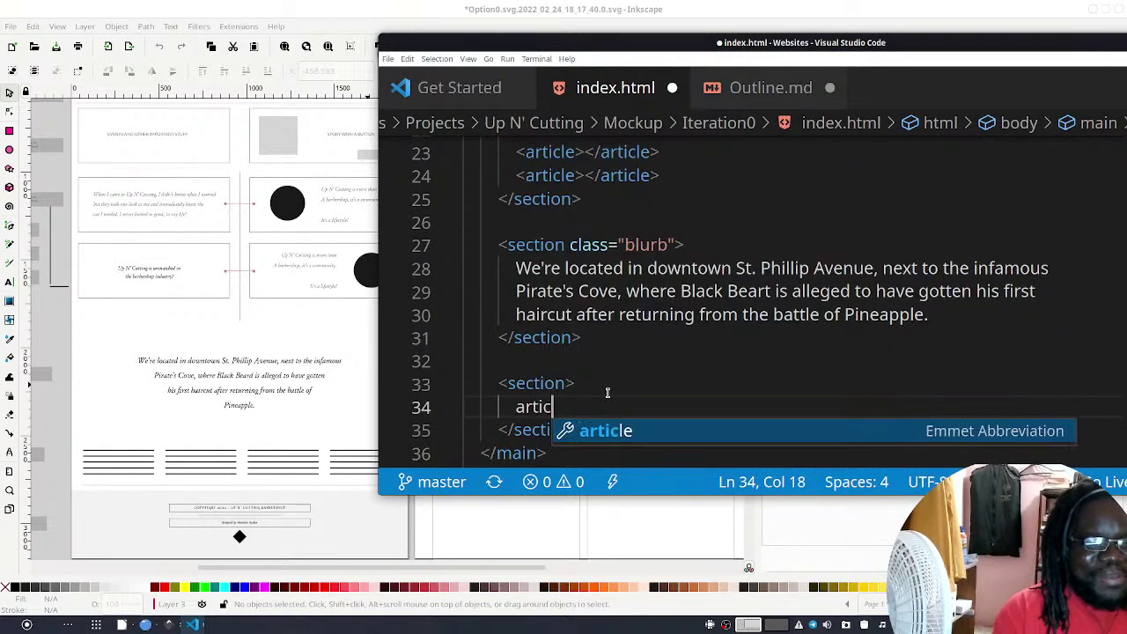
pyautogui.press('BackSpace')
pyautogui.write('*4')
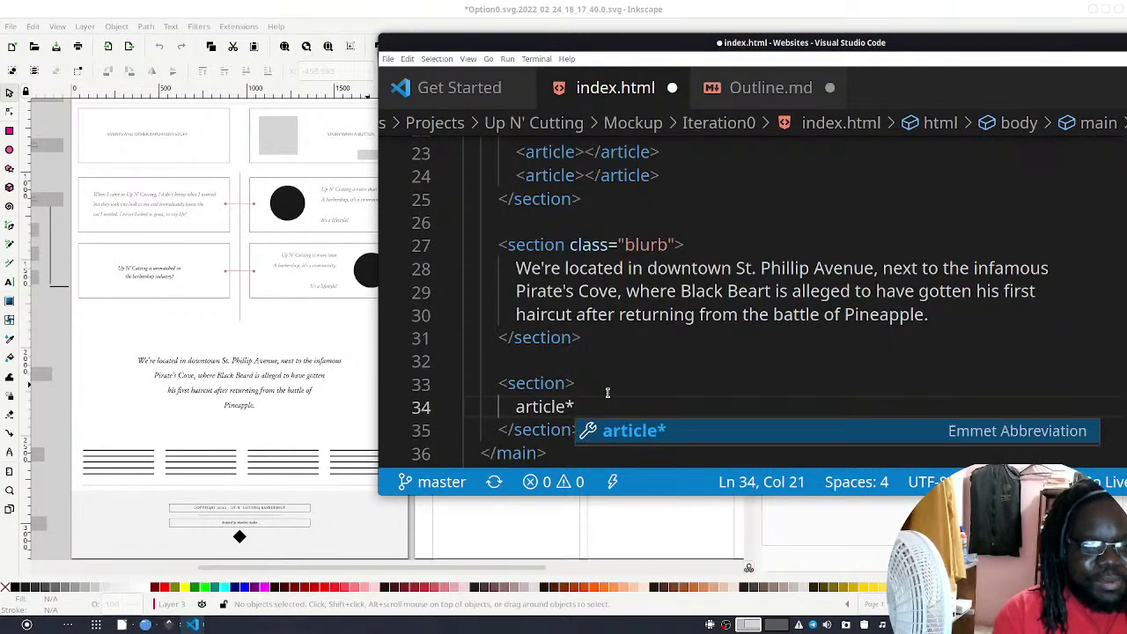
pyautogui.press('Tab')
# Give the section containing the four new articles the class "extra-info" and save the file
pyautogui.press('Up')
pyautogui.press('Up')
pyautogui.press('Down')
pyautogui.press('Left')
pyautogui.write('class')
pyautogui.write('="extr')
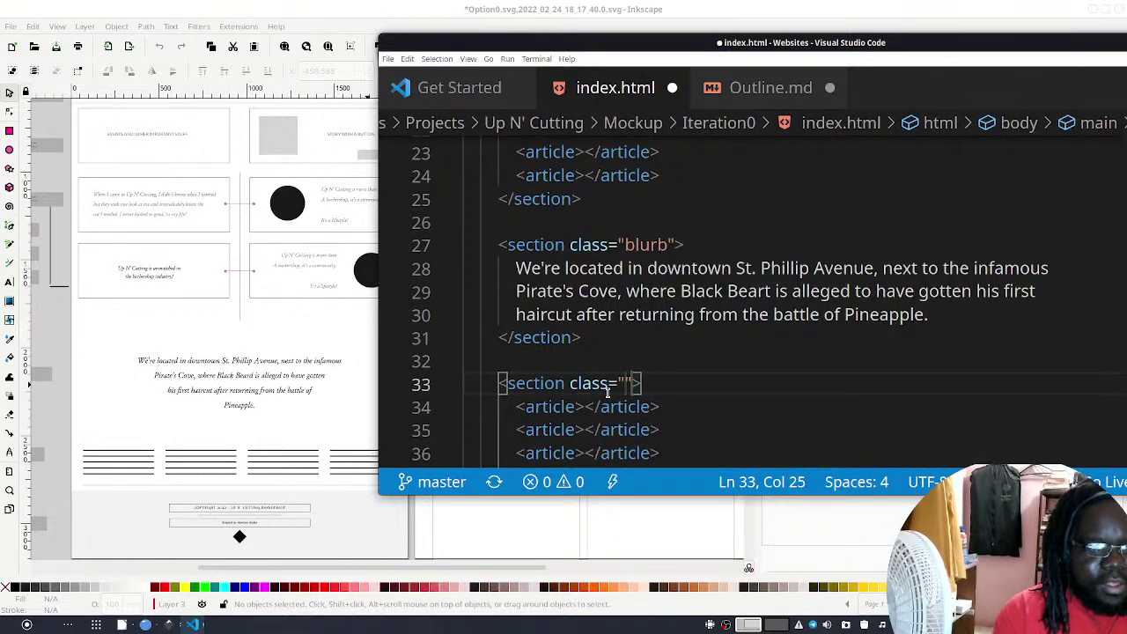
pyautogui.write('a-info')
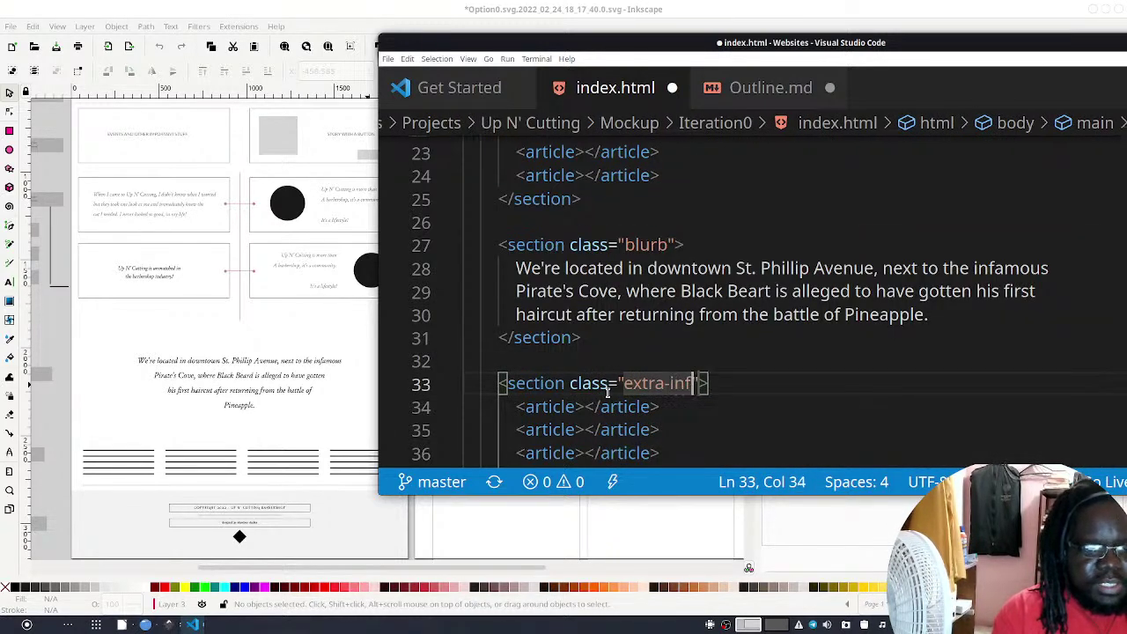
pyautogui.hotkey('ctrl', 's')
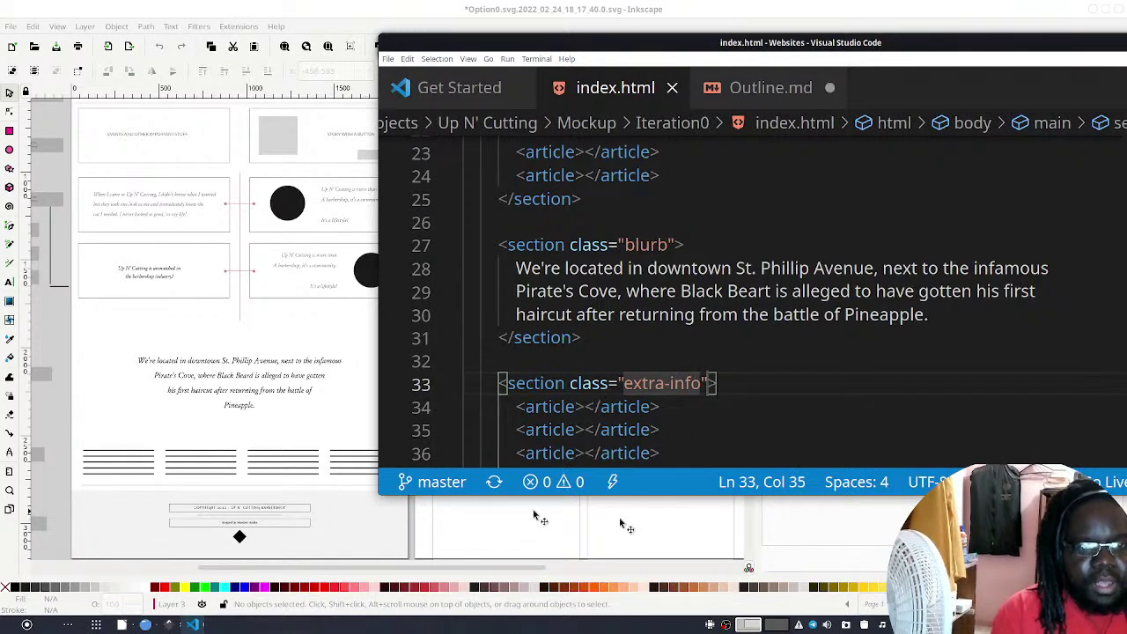
# Add a horizontal rule after the extra-info section, with blank lines around it, inside main
pyautogui.scroll(-4, 641, 421)
pyautogui.scroll(-2, 641, 421)
pyautogui.scroll(4, 584, 323)
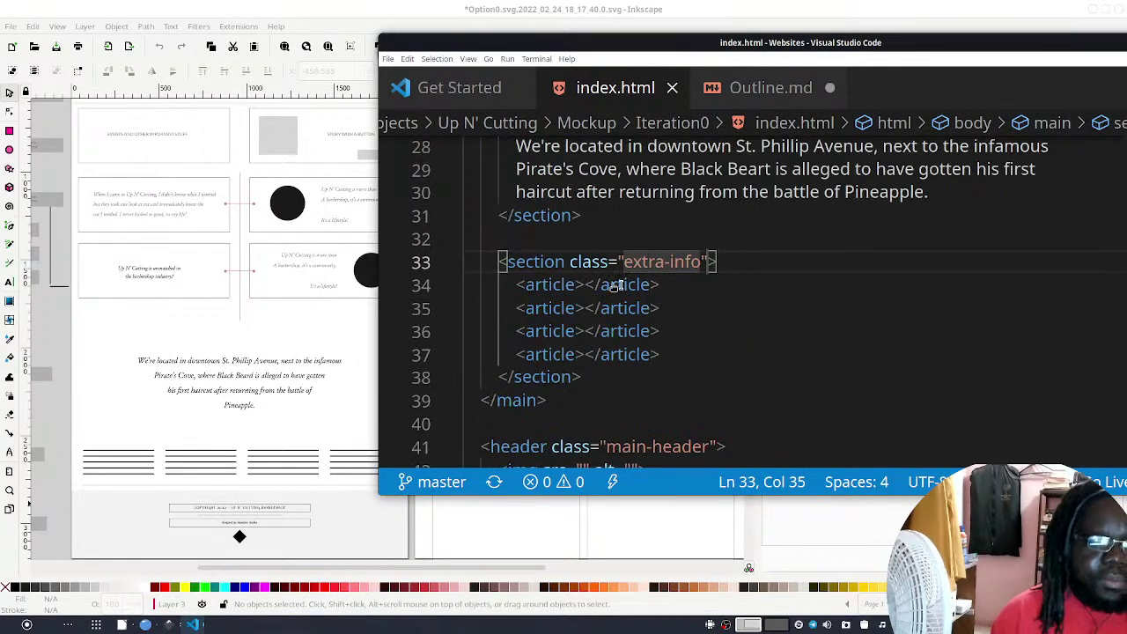
pyautogui.click(649, 380)
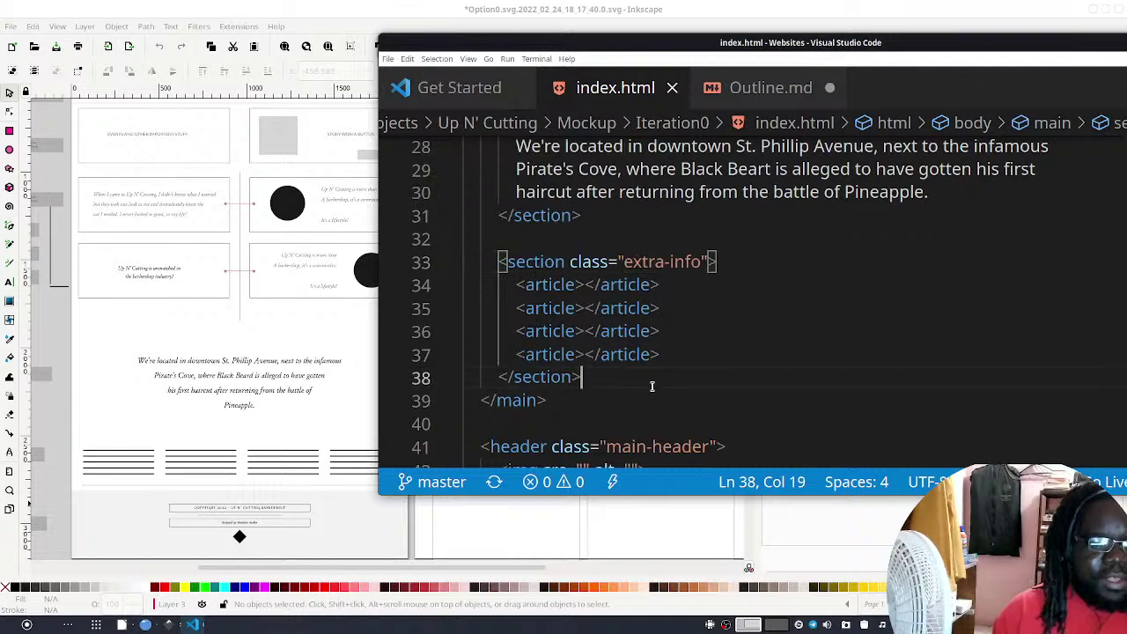
pyautogui.press('Return')
pyautogui.press('Return')
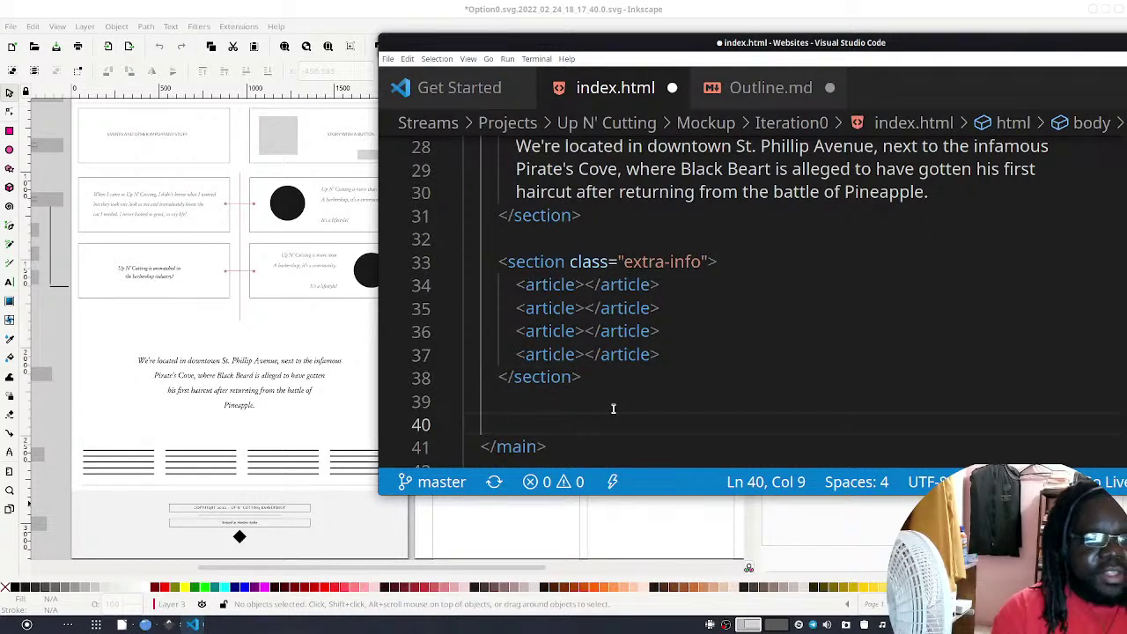
pyautogui.write('hr')
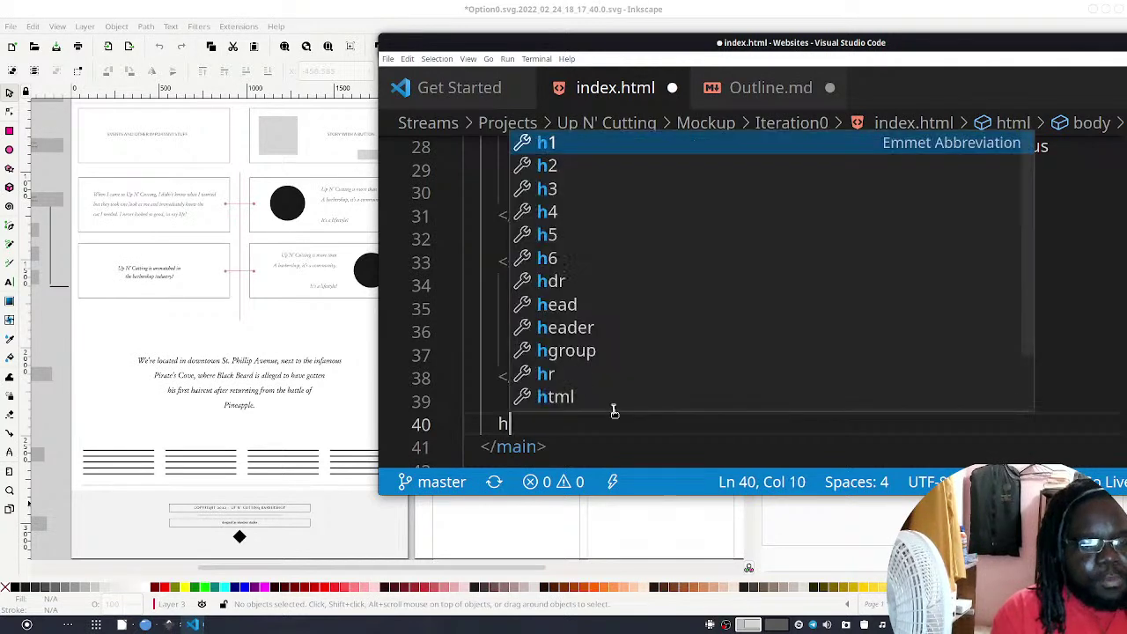
pyautogui.press('Tab')
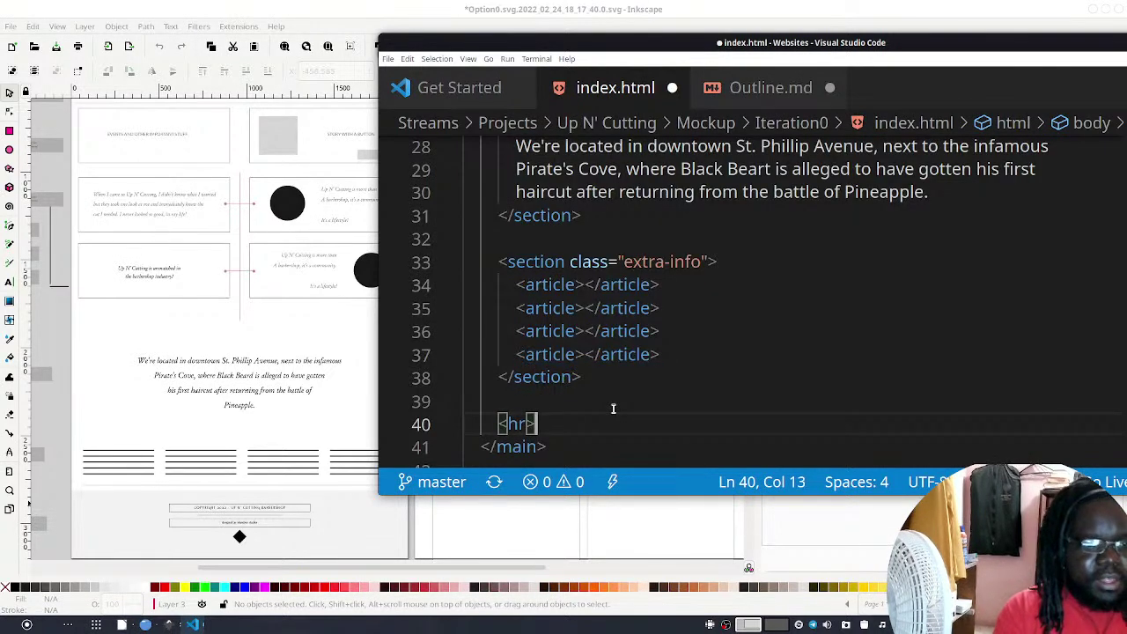
pyautogui.press('Return')
pyautogui.press('Return')
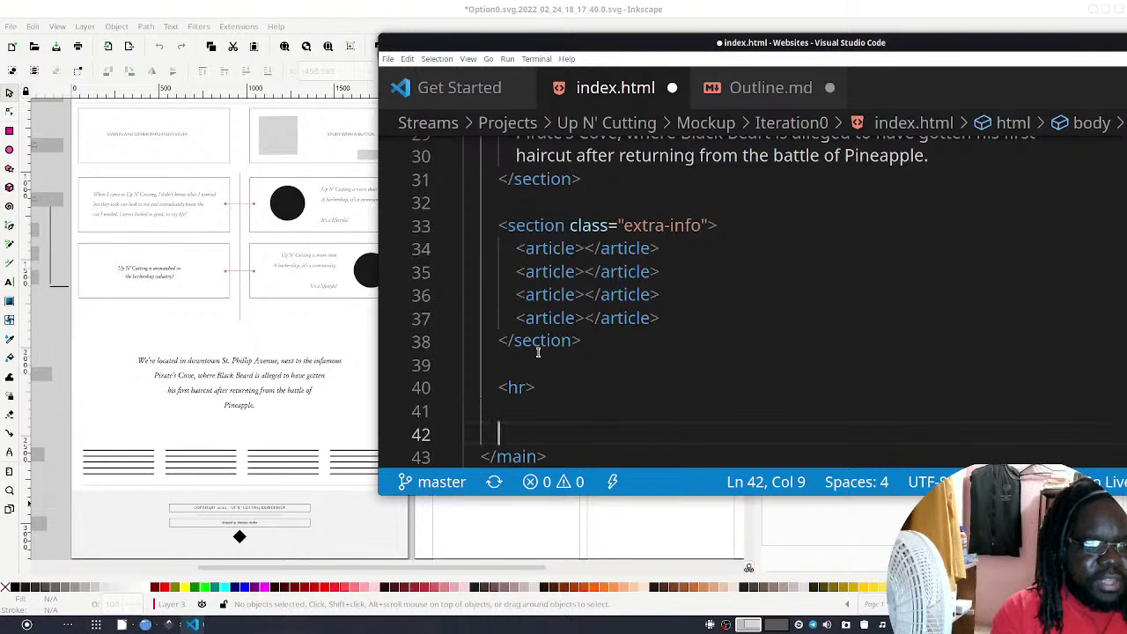
pyautogui.scroll(-3, 538, 352)
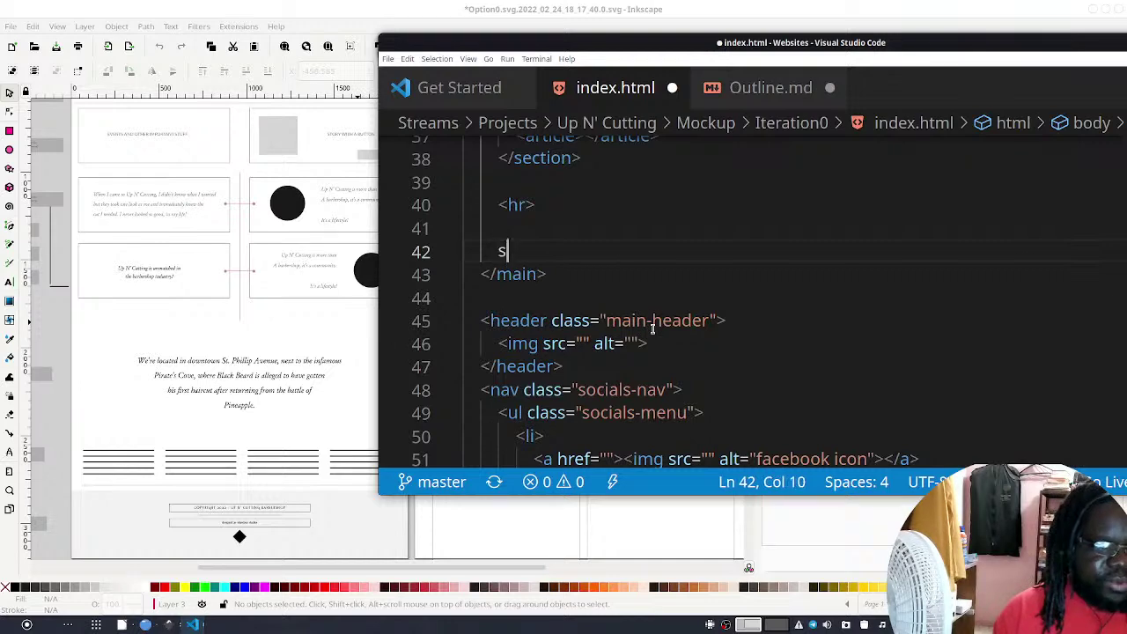
pyautogui.write('section')
pyautogui.press('BackSpace')
pyautogui.press('BackSpace')
pyautogui.press('BackSpace')
pyautogui.press('BackSpace')
pyautogui.press('BackSpace')
pyautogui.press('BackSpace')
pyautogui.press('BackSpace')
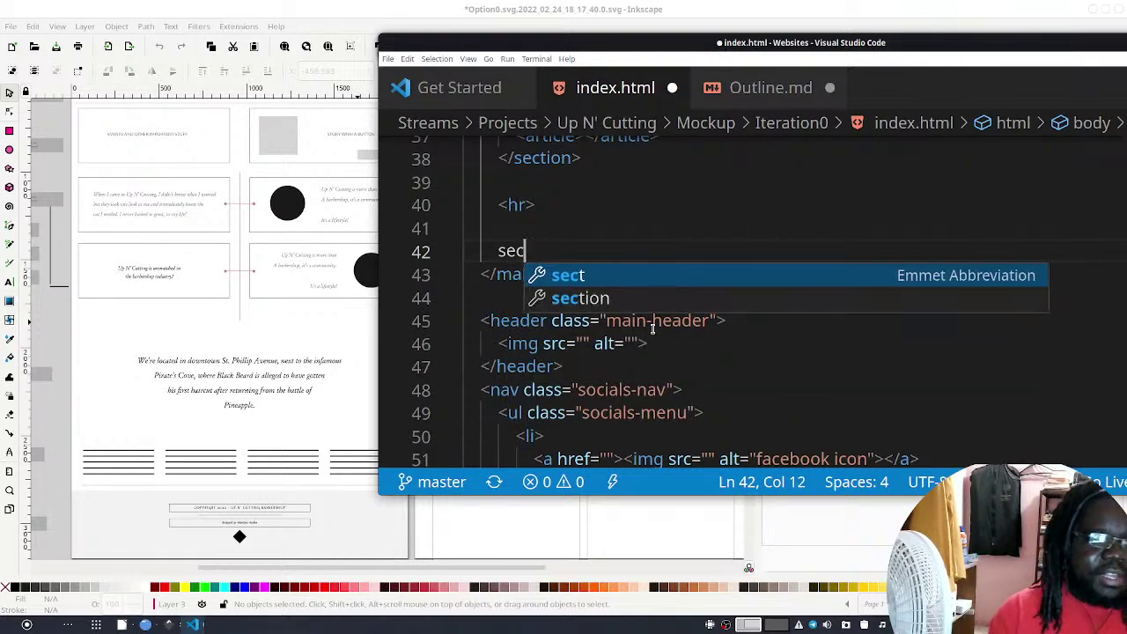
# Add a footer element below the horizontal rule inside main and open an empty line within it
pyautogui.write('footer')
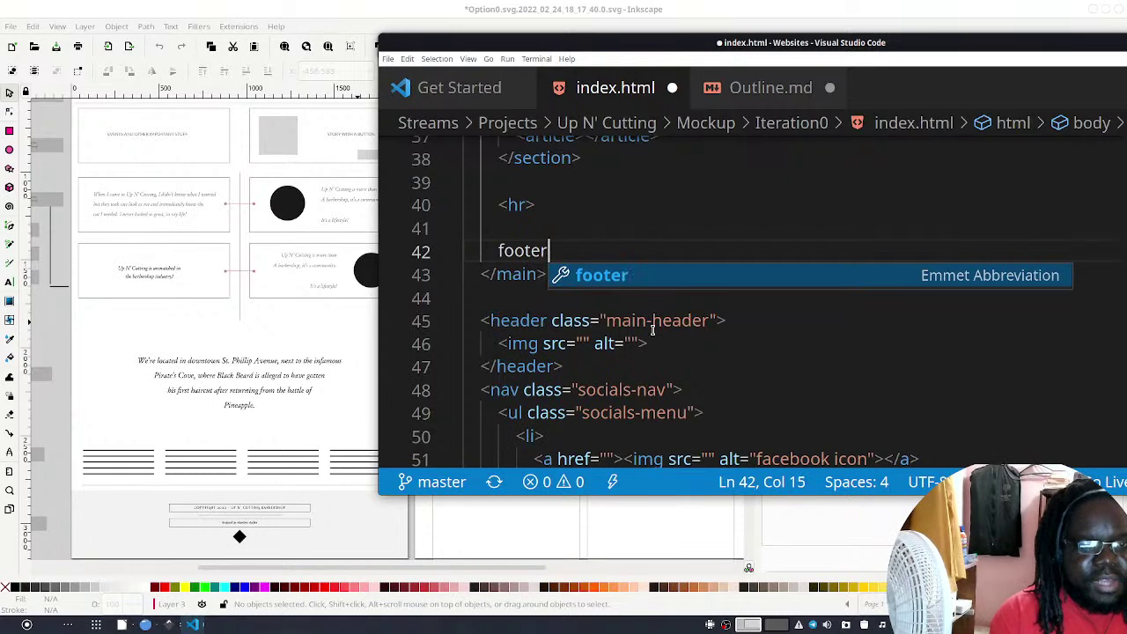
pyautogui.press('Tab')
pyautogui.press('Return')
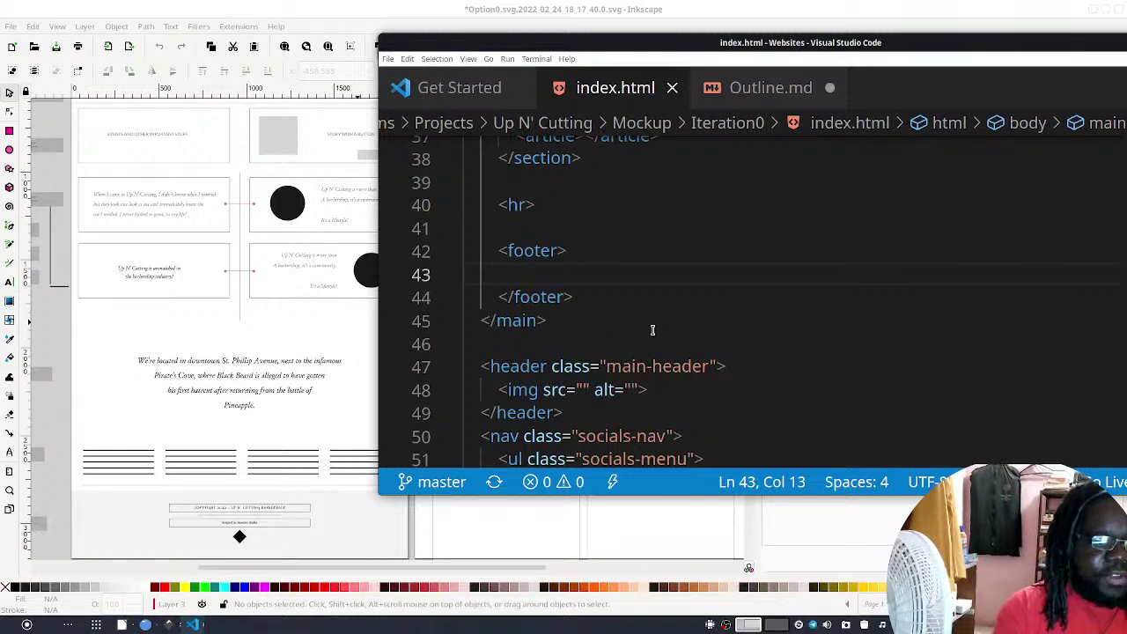
# Nest a section element inside the footer, with an empty line for its content
pyautogui.write('secti')
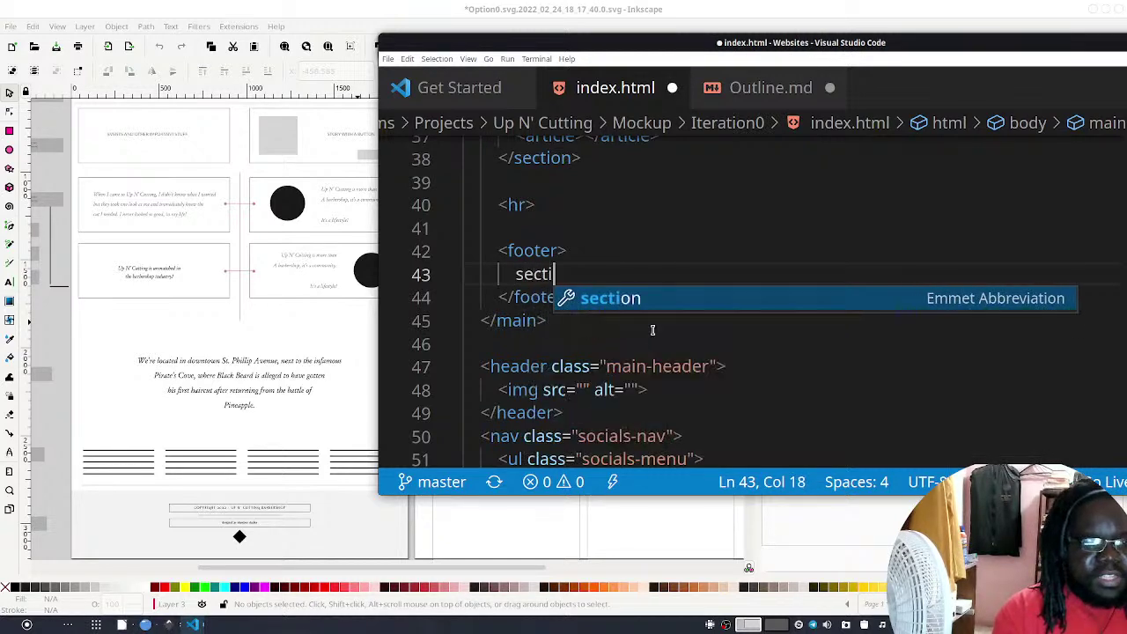
pyautogui.write('o9n')
pyautogui.press('BackSpace')
pyautogui.press('BackSpace')
pyautogui.press('BackSpace')
pyautogui.write('on')
pyautogui.press('Tab')
pyautogui.press('Return')
# Add an empty article followed by a horizontal rule inside the footer's section
pyautogui.write('at')
pyautogui.press('BackSpace')
pyautogui.write('rti')
pyautogui.press('Tab')
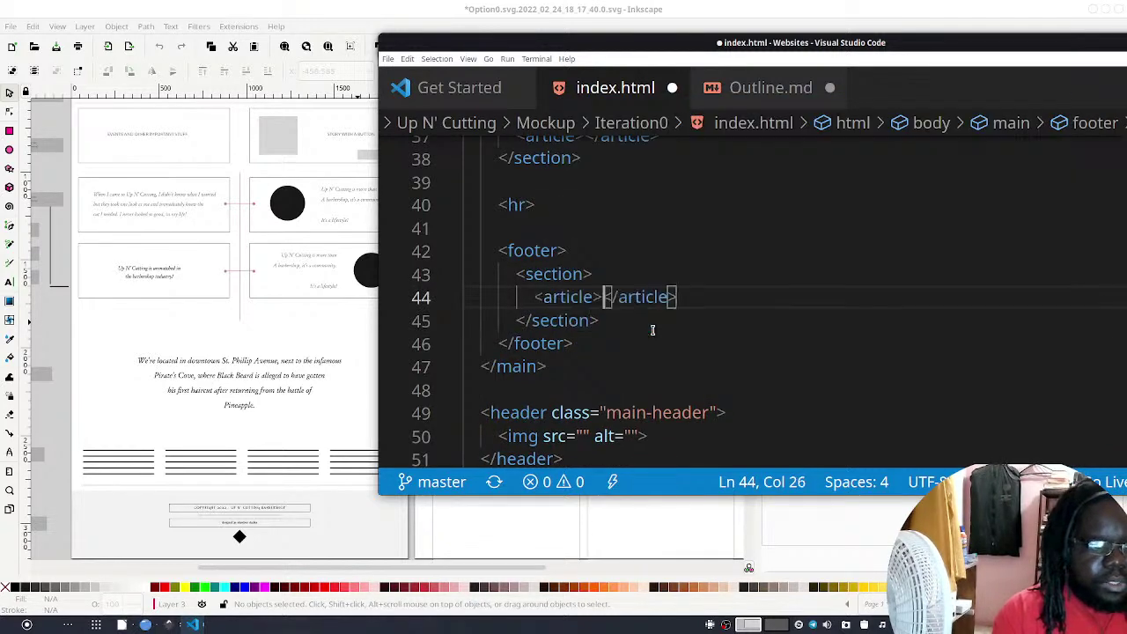
pyautogui.press('End')
pyautogui.press('Return')
pyautogui.write('hr')
pyautogui.press('Tab')
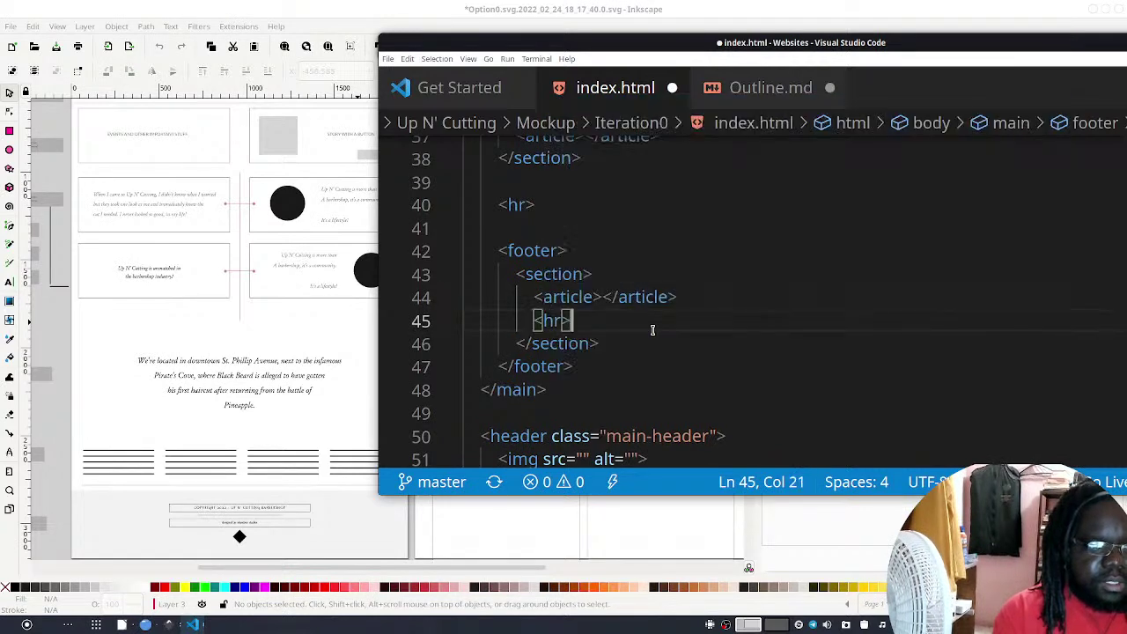
# Add a second empty article below the horizontal rule in the footer's section
pyautogui.press('Return')
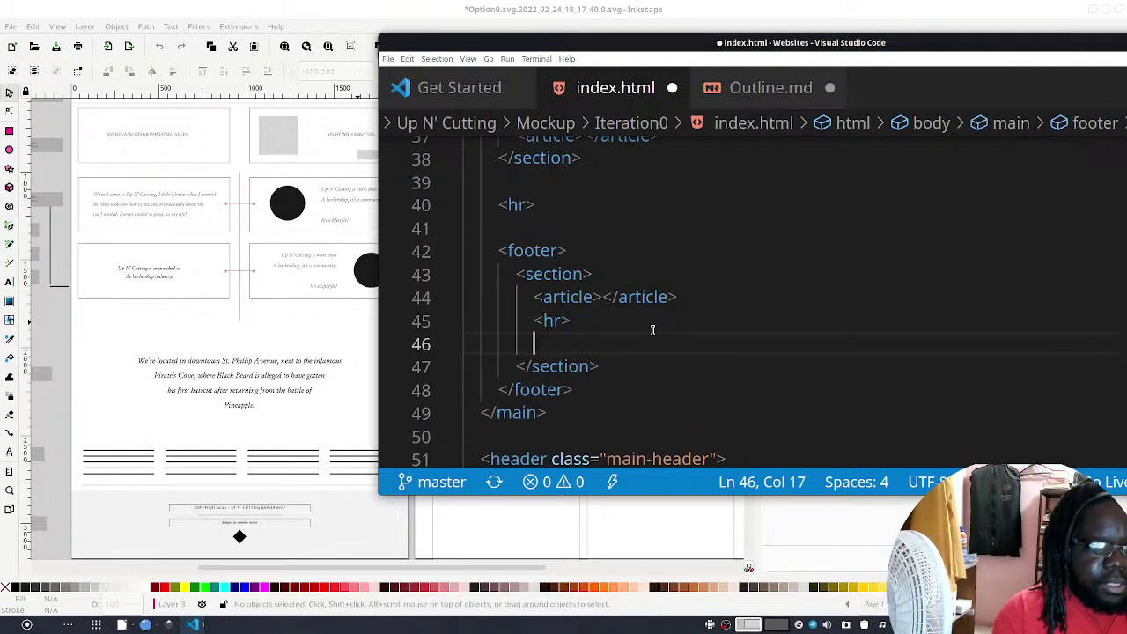
pyautogui.write('article')
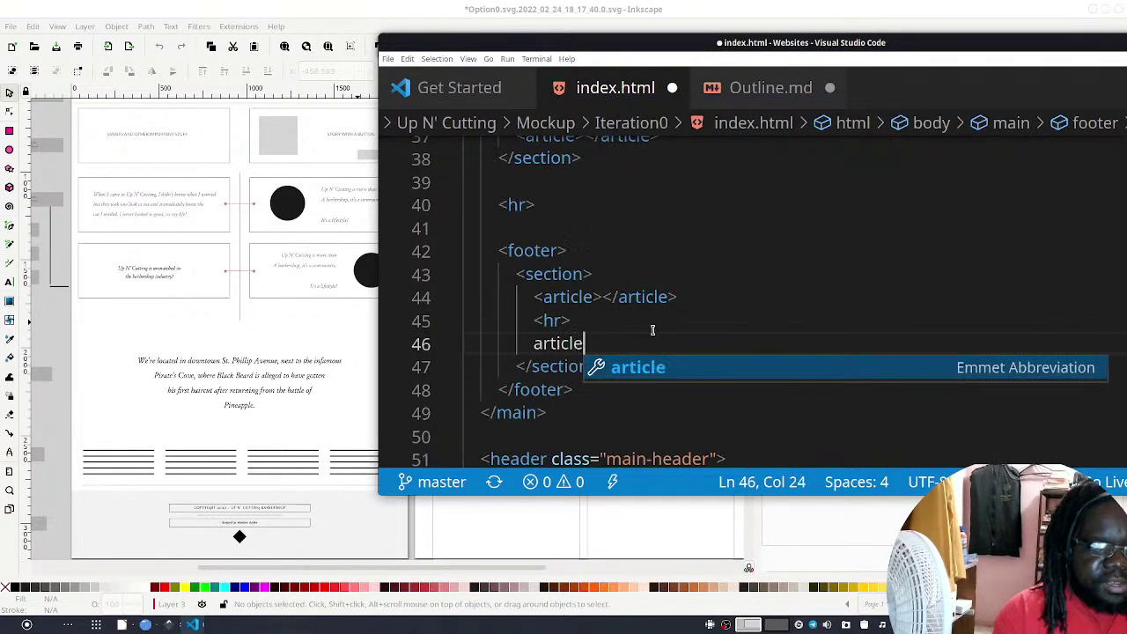
pyautogui.press('Tab')
pyautogui.press('End')
# Add an img element below the second article in the footer's section and save the file
pyautogui.press('Return')
pyautogui.press('BackSpace')
pyautogui.write('img')
pyautogui.press('Tab')
pyautogui.hotkey('ctrl', 's')
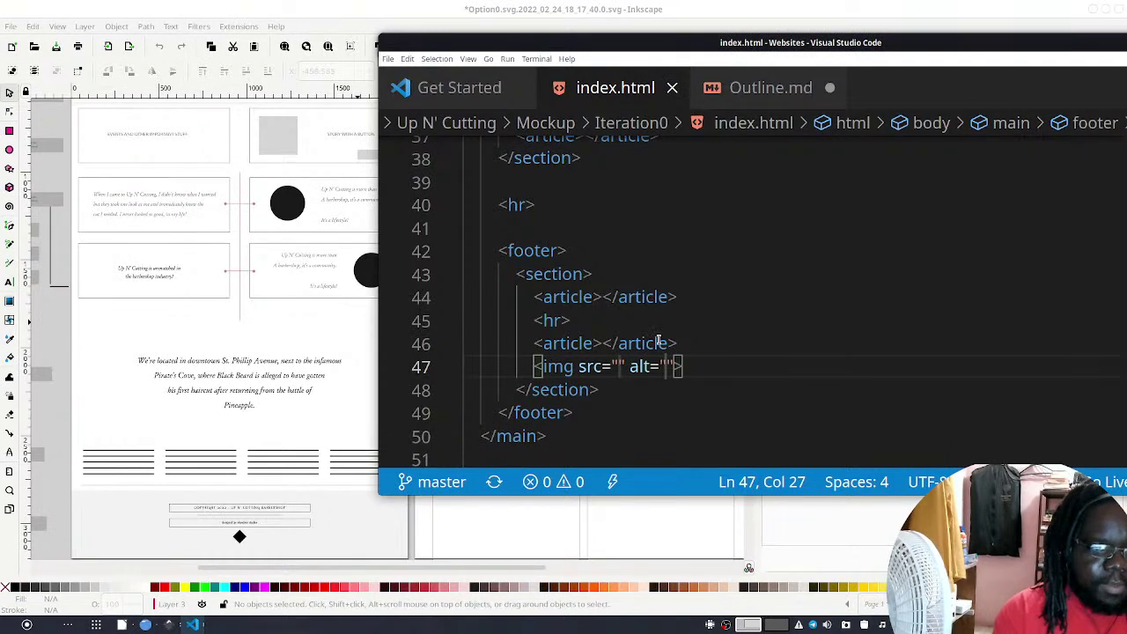
# Set the footer image's alt text to "designer logo" and save the file
pyautogui.press('Tab')
pyautogui.write('img')
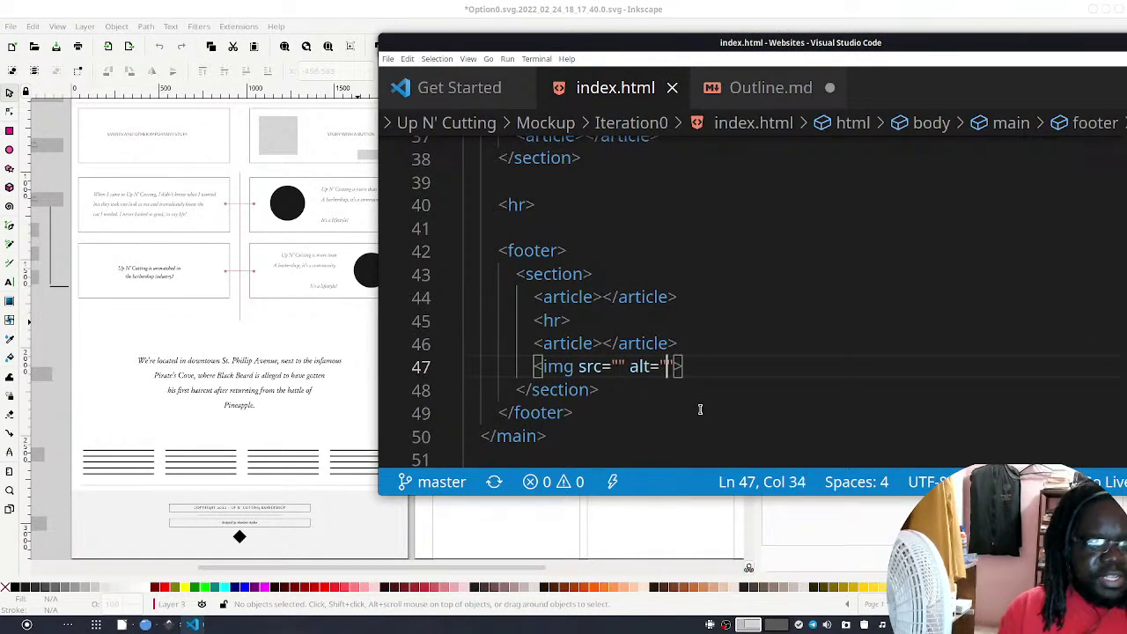
pyautogui.press('BackSpace')
pyautogui.press('BackSpace')
pyautogui.press('BackSpace')
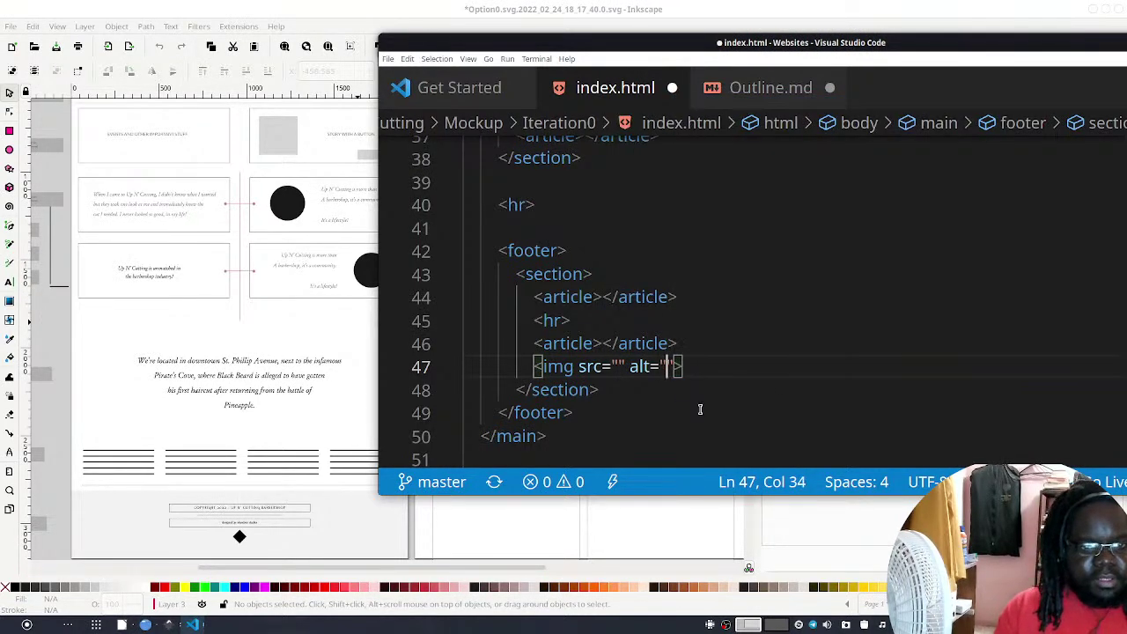
pyautogui.write('designer logo')
pyautogui.hotkey('ctrl', 's')
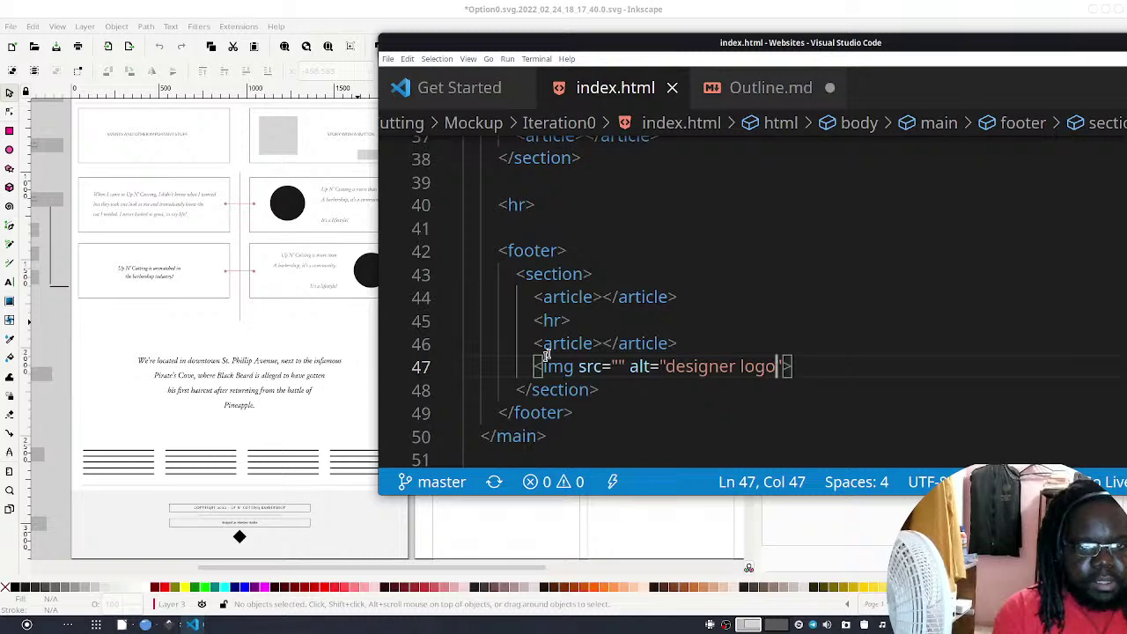
# Maximize the code editor window so that it fills the screen
pyautogui.scroll(-5, 685, 304)
pyautogui.scroll(-10, 683, 298)
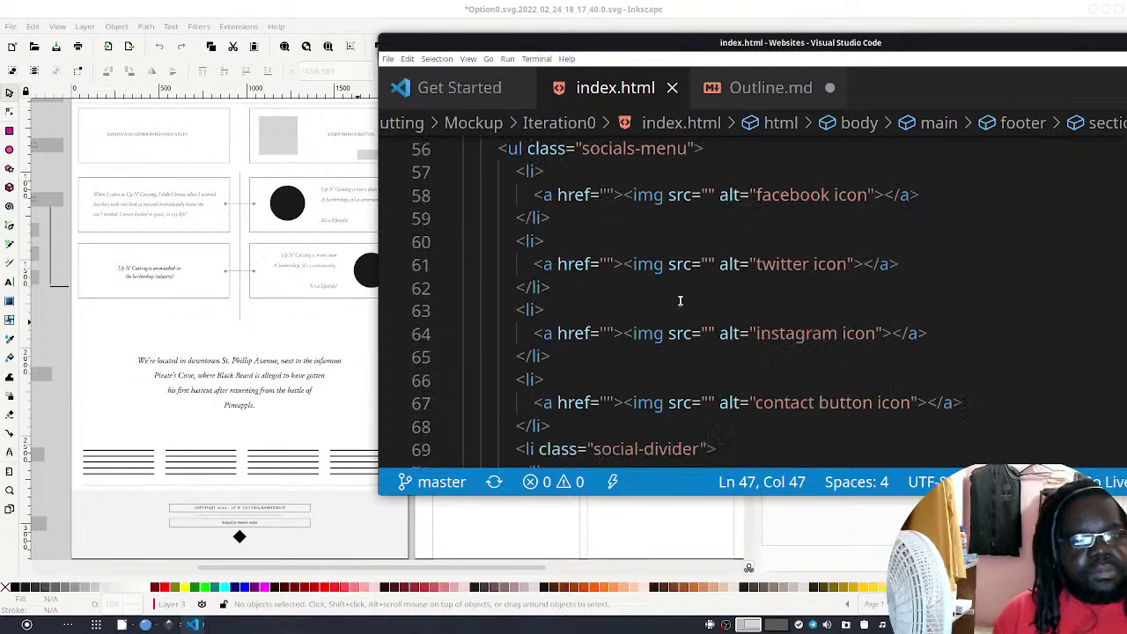
pyautogui.scroll(7, 674, 301)
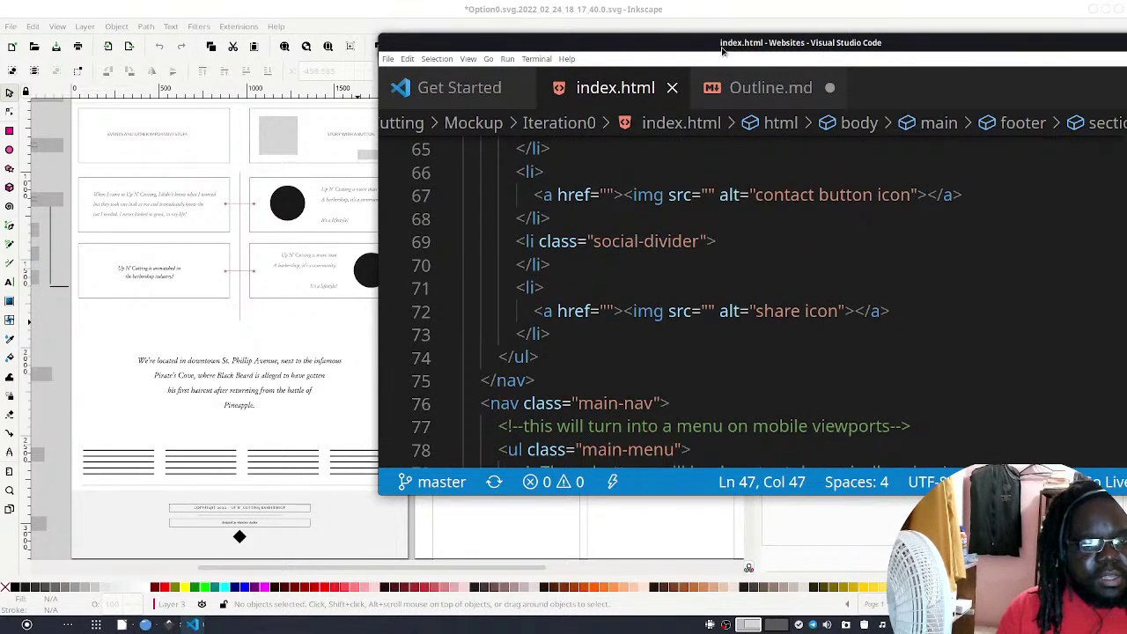
pyautogui.moveTo(722, 50); pyautogui.dragTo(451, 5)
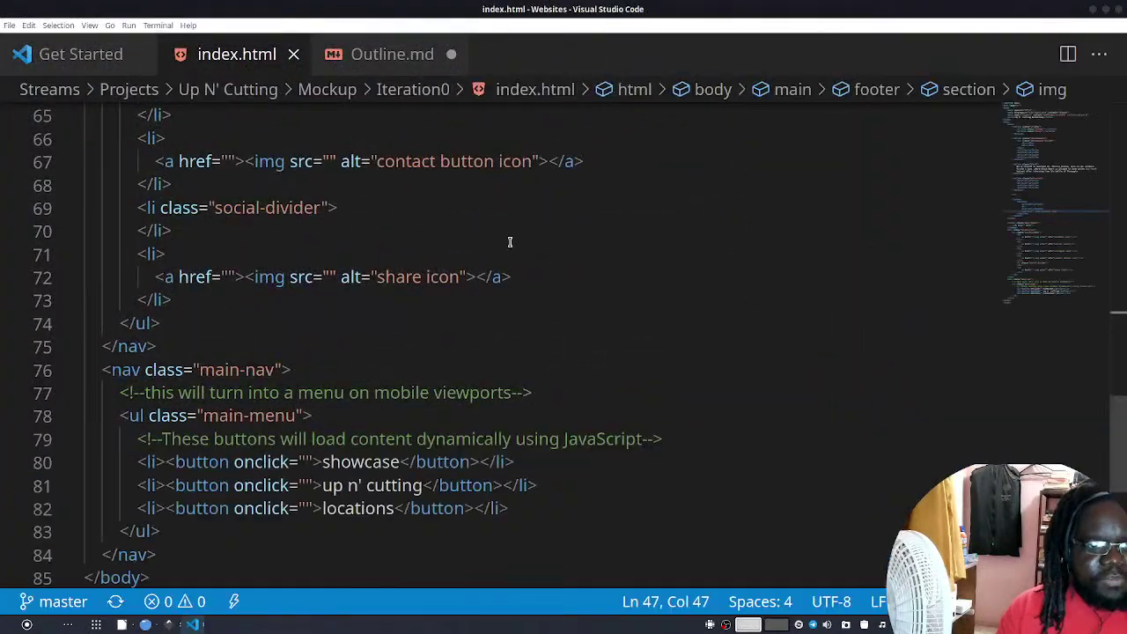
# Review the markup in index.html from the document head down to the main navigation
pyautogui.scroll(20, 400, 404)
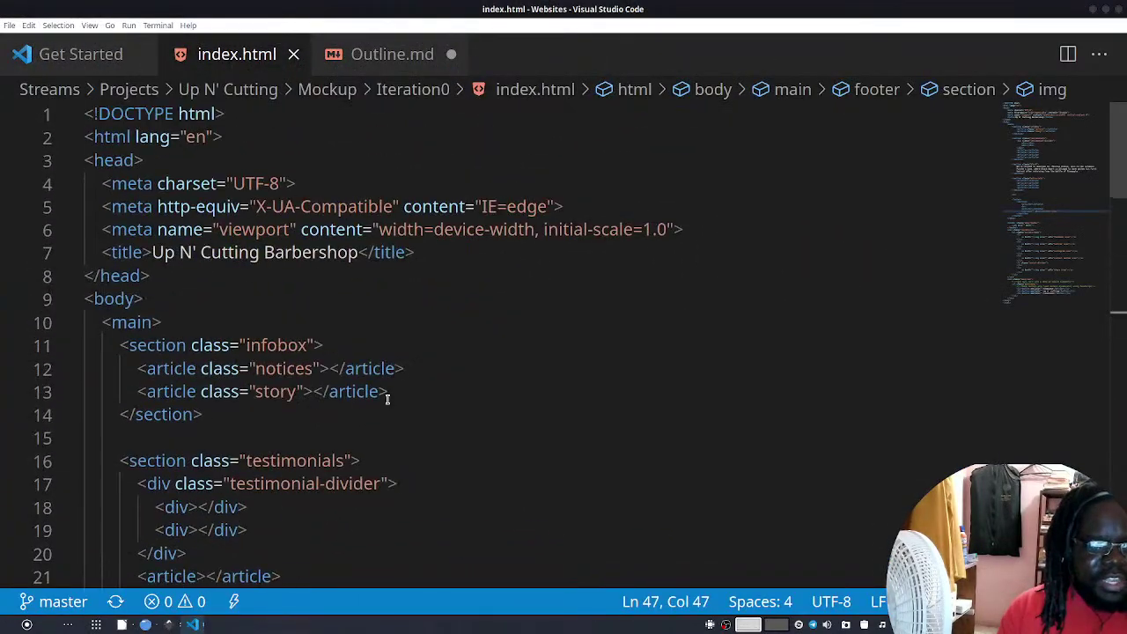
pyautogui.scroll(-20, 454, 349)
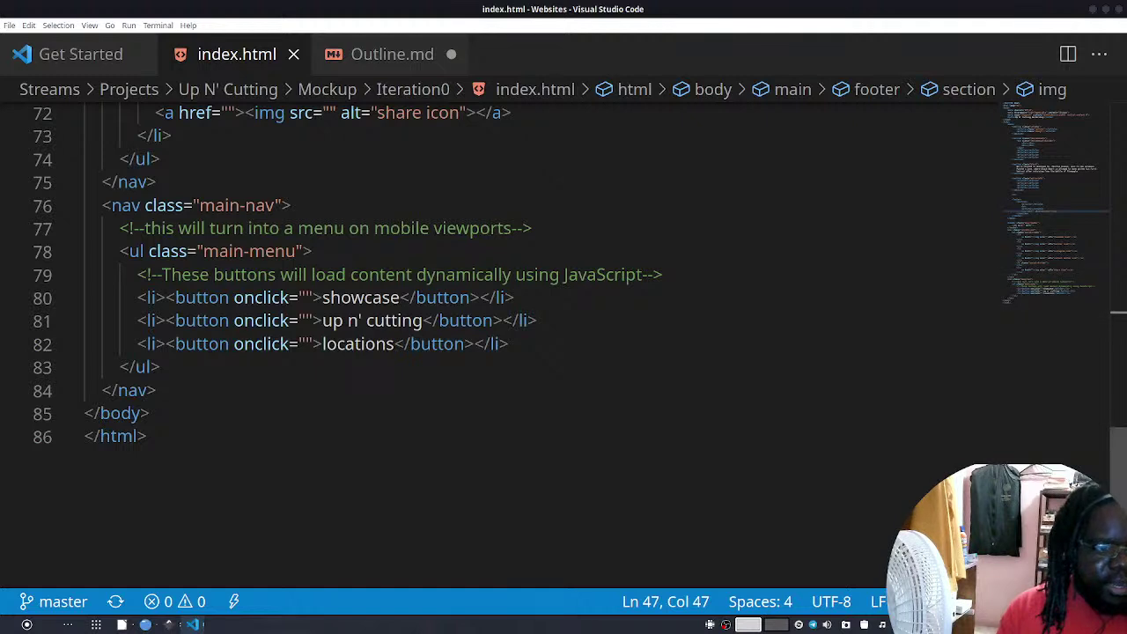
pyautogui.scroll(2, 1108, 490)
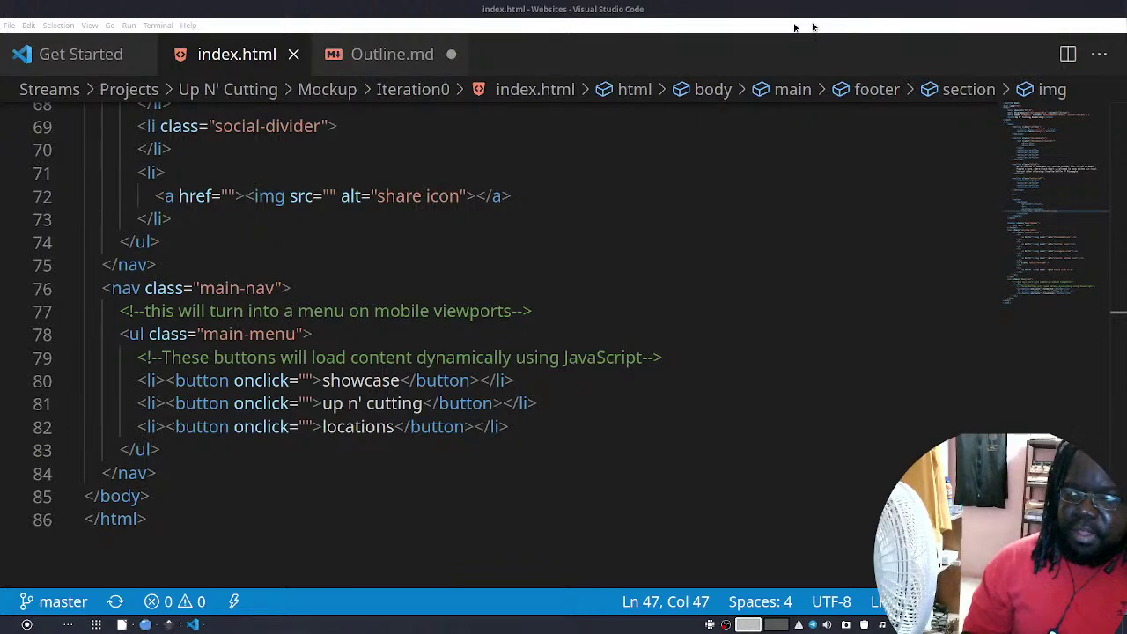
pyautogui.scroll(3, 350, 353)
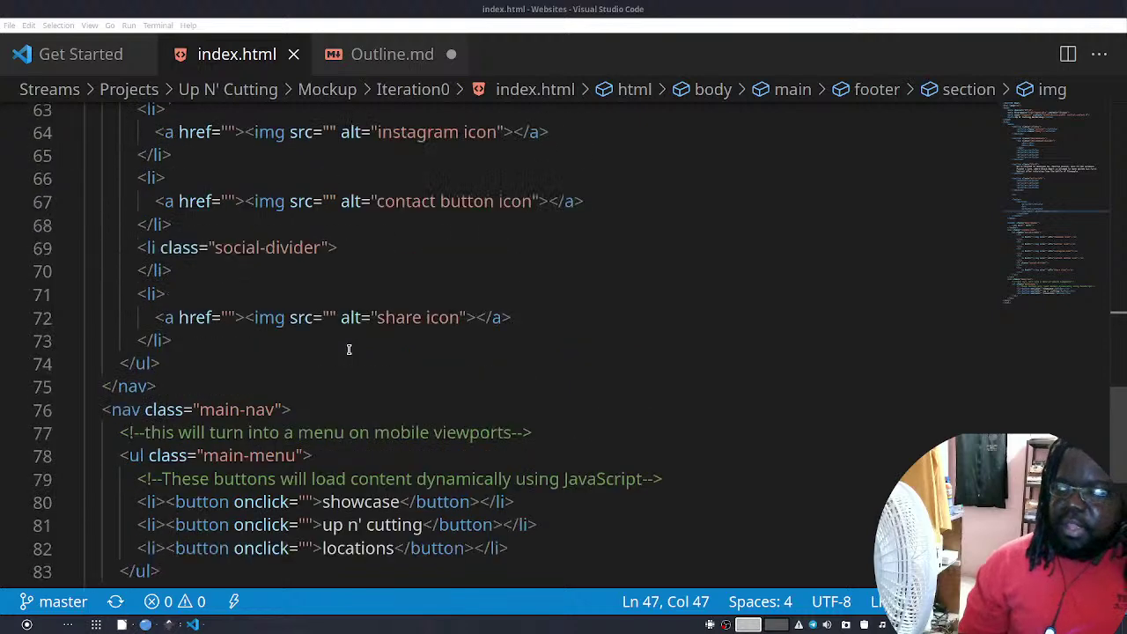
pyautogui.scroll(5, 287, 390)
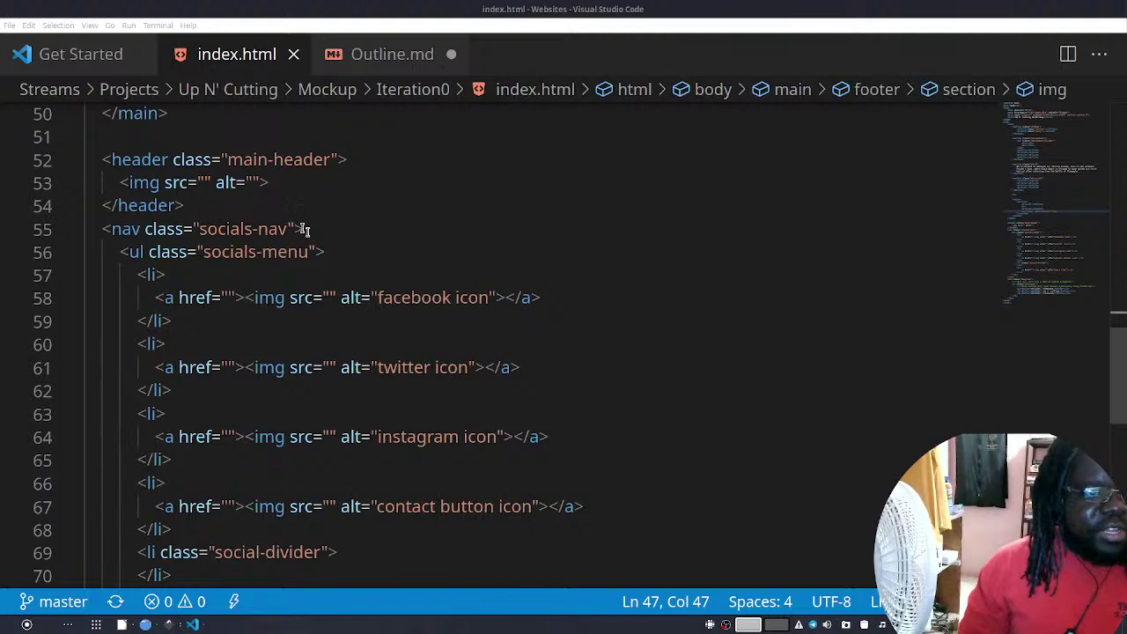
pyautogui.scroll(-7, 402, 370)
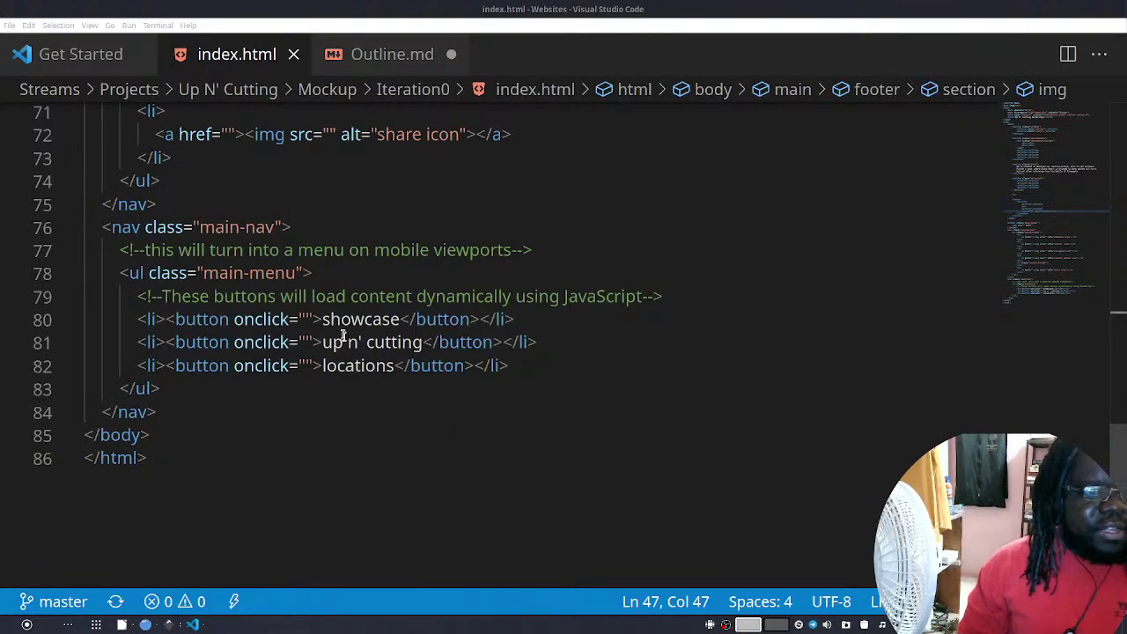
pyautogui.scroll(9, 265, 312)
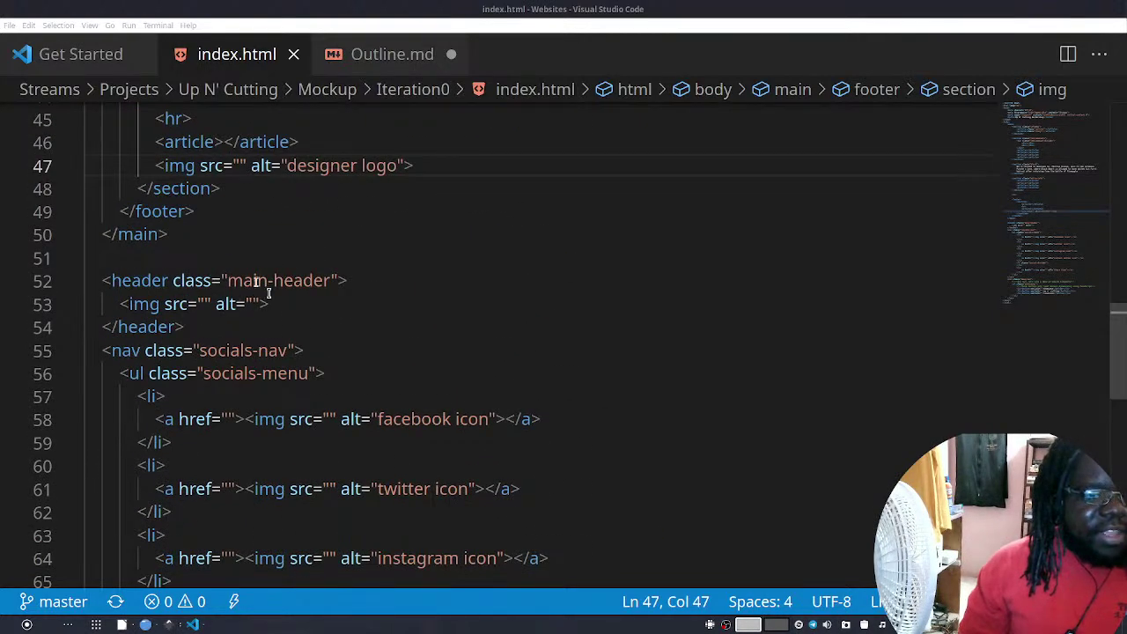
# Set the main header image's alt text to "hero image" and save the file
pyautogui.moveTo(238, 306)
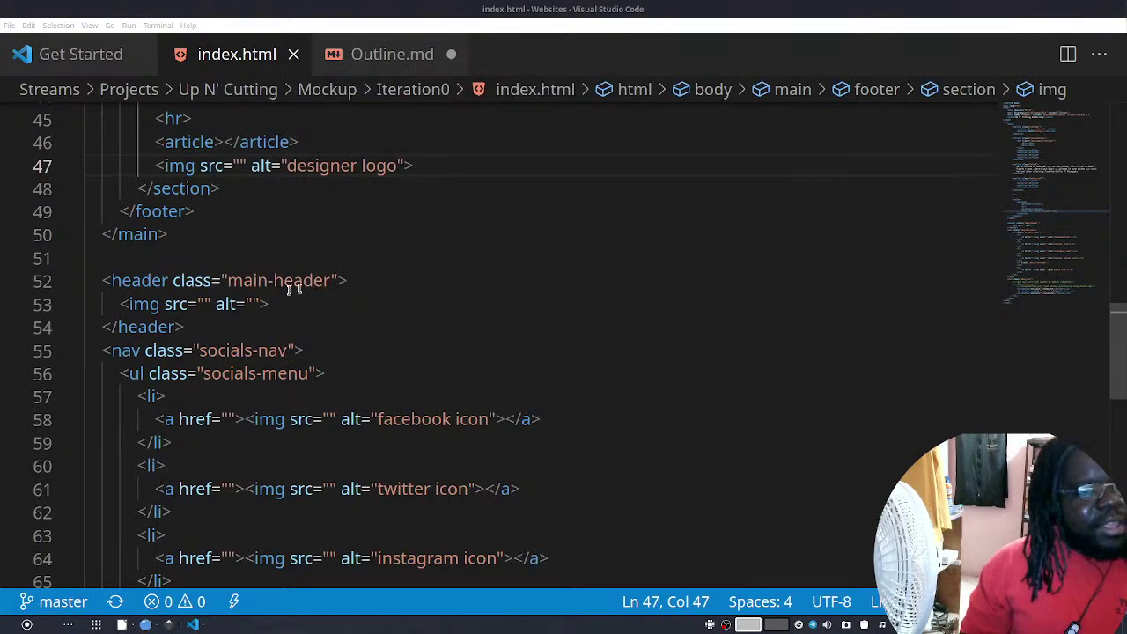
pyautogui.click(248, 304)
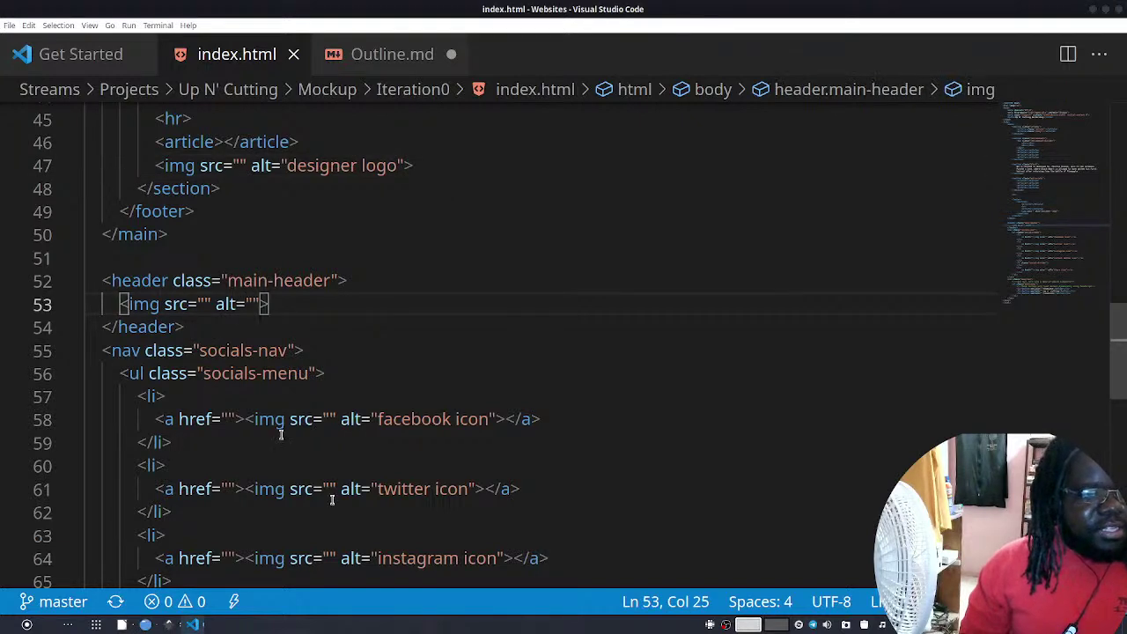
pyautogui.press('Right')
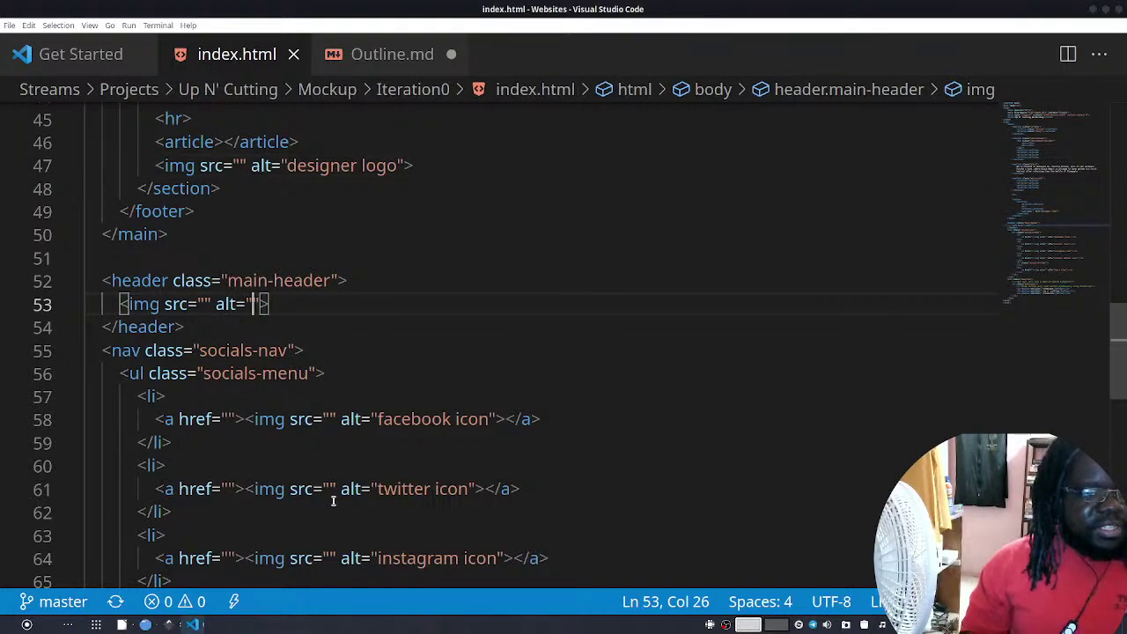
pyautogui.write('im')
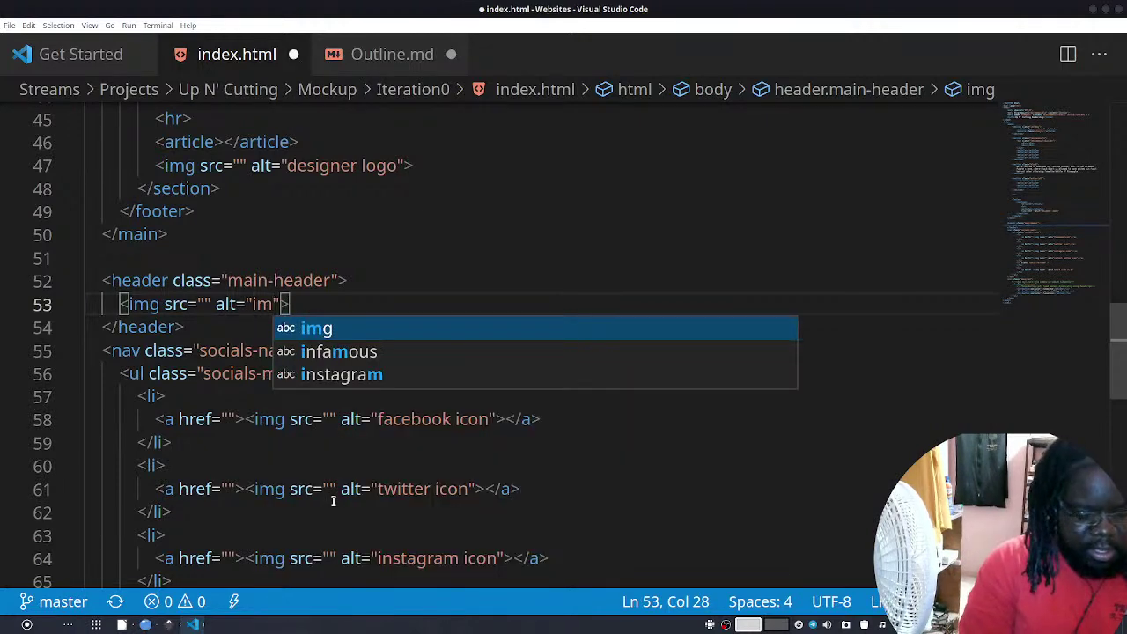
pyautogui.press('BackSpace')
pyautogui.press('BackSpace')
pyautogui.write('hero image')
pyautogui.hotkey('ctrl', 's')
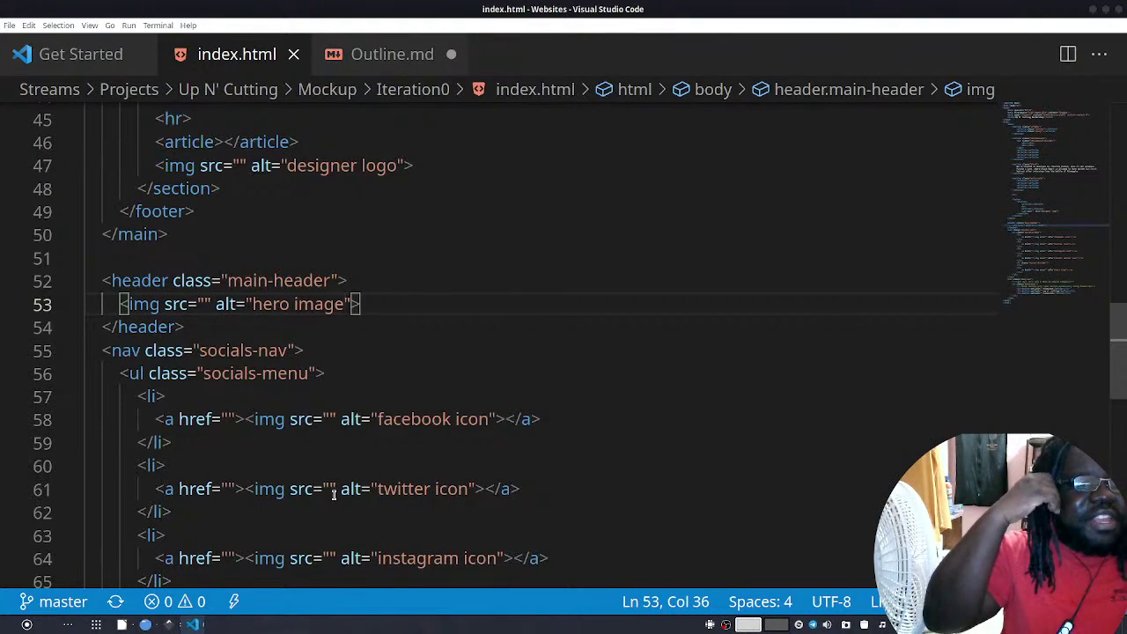
# Move the whole footer block out of the main element to directly below its closing tag
pyautogui.scroll(4, 189, 440)
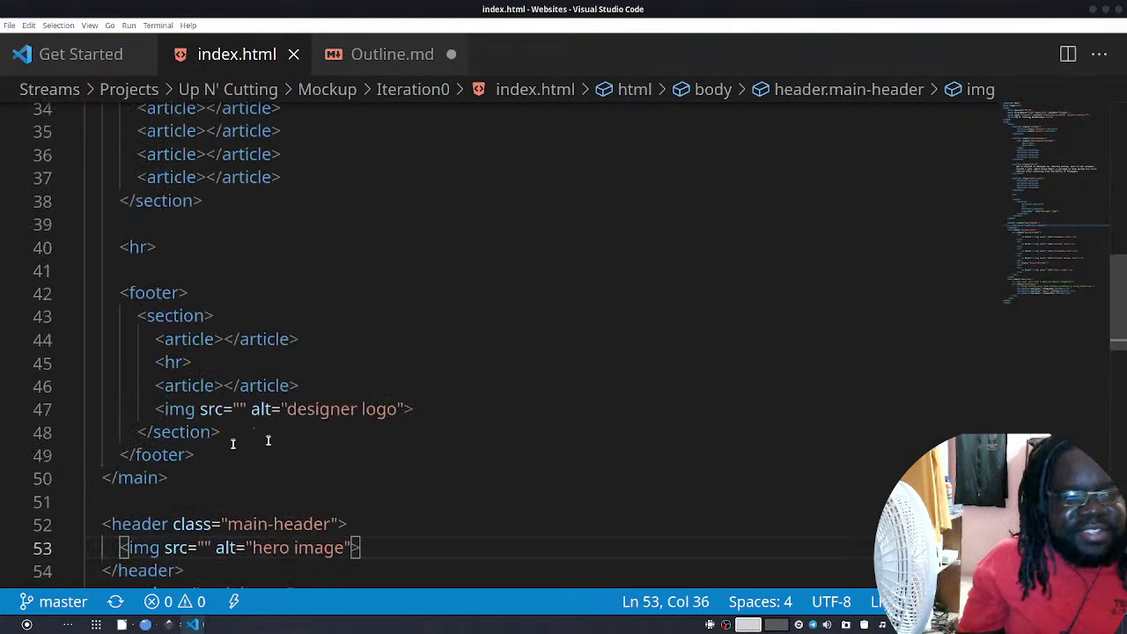
pyautogui.moveTo(292, 390)
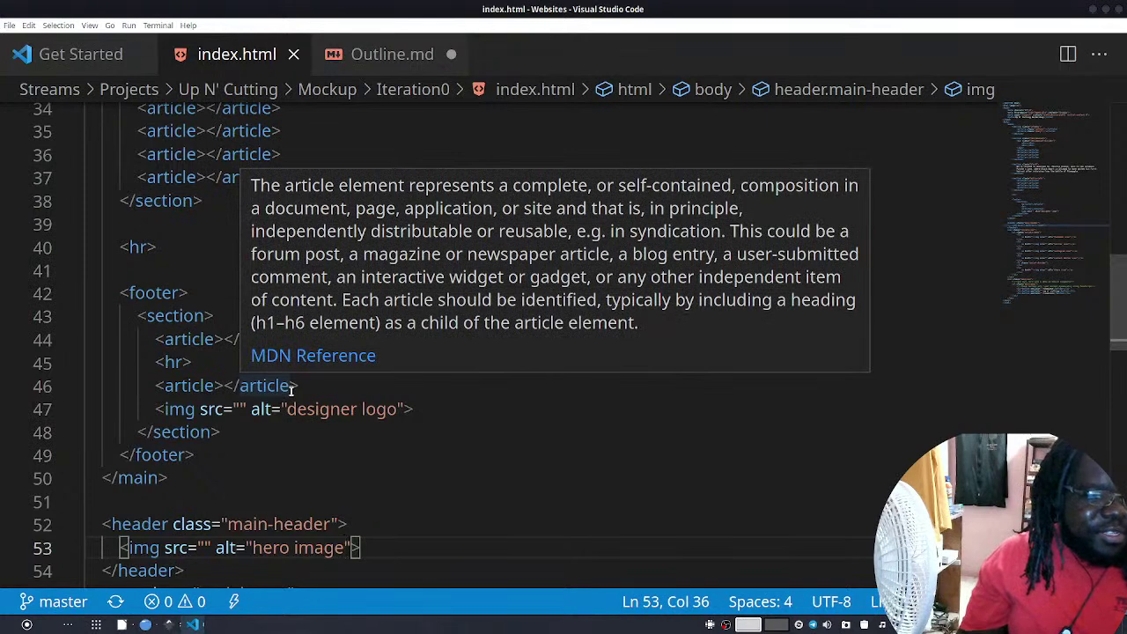
pyautogui.click(213, 455)
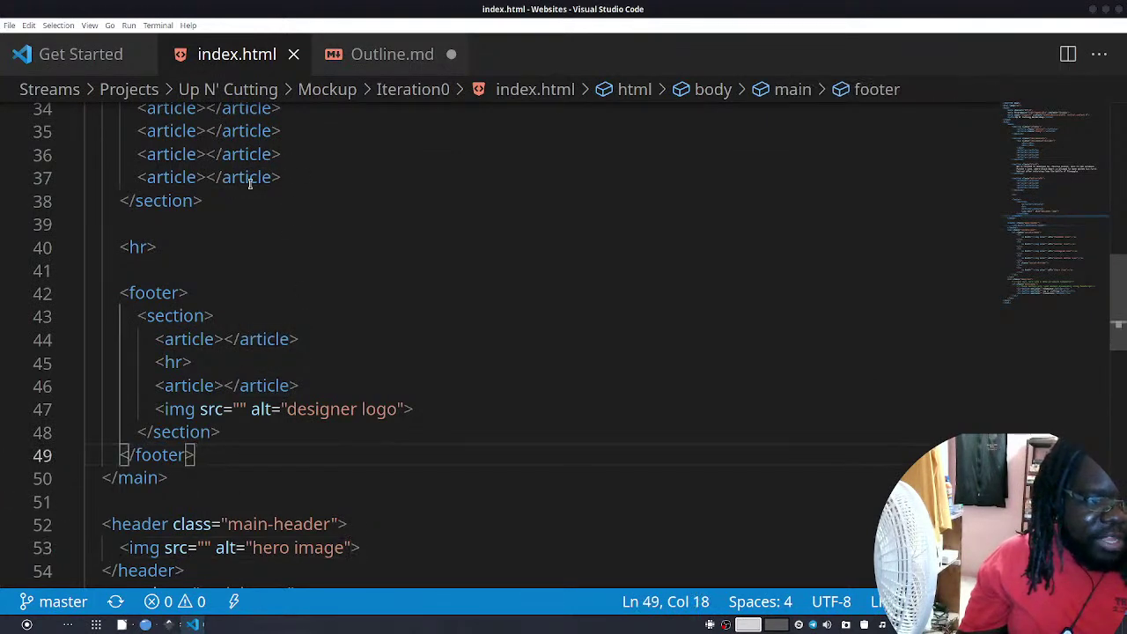
pyautogui.keyDown('shift'); pyautogui.click(129, 300); pyautogui.keyUp('shift')
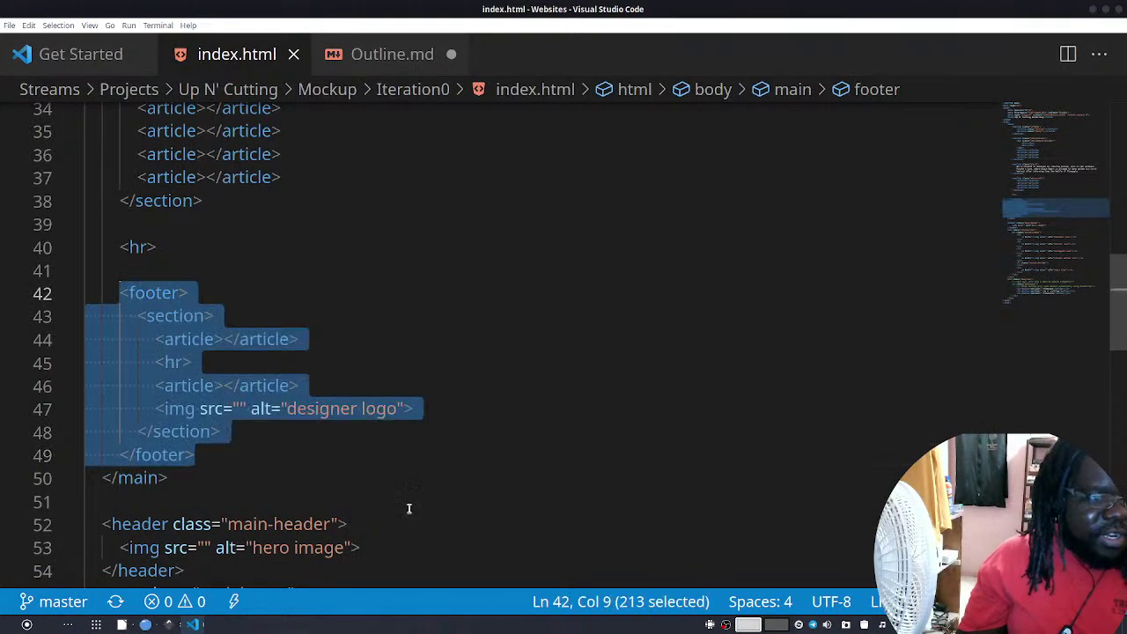
pyautogui.hotkey('alt', 'Down')
pyautogui.hotkey('alt', 'Down')
pyautogui.hotkey('alt', 'Up')
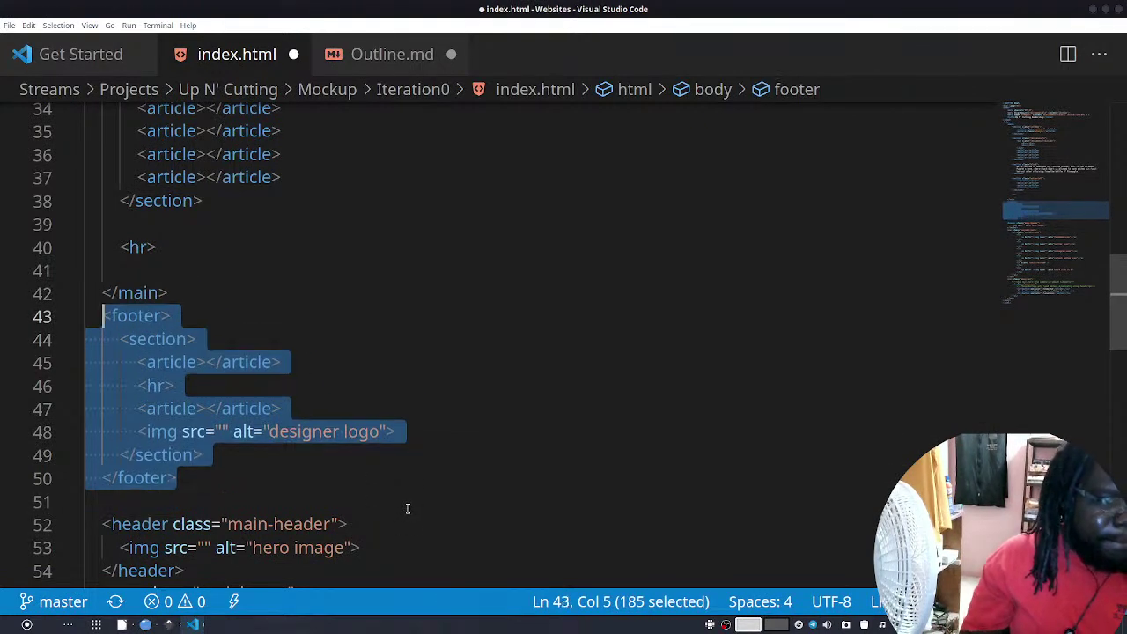
# Insert a blank line between the closing main tag and the footer, and save the file
pyautogui.press('Up')
pyautogui.press('Up')
pyautogui.press('Down')
pyautogui.press('End')
pyautogui.press('Return')
pyautogui.hotkey('ctrl', 's')
pyautogui.press('Up')
pyautogui.press('Down')
pyautogui.press('Down')
pyautogui.press('Down')
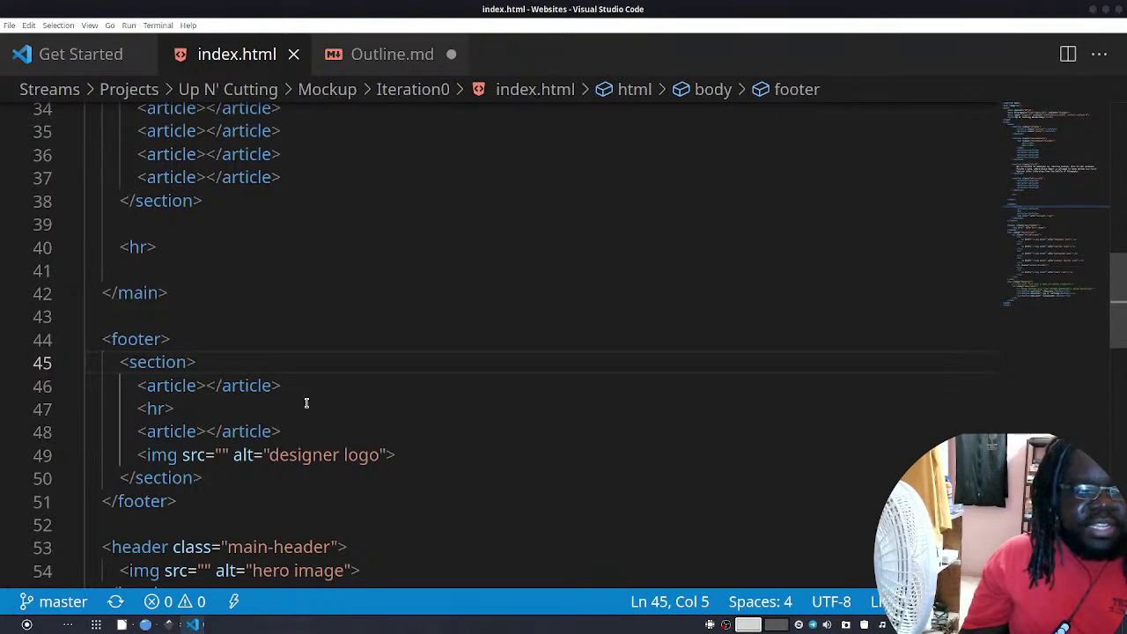
# Examine the infobox, testimonials, blurb and extra-info sections inside the main element
pyautogui.scroll(4, 307, 403)
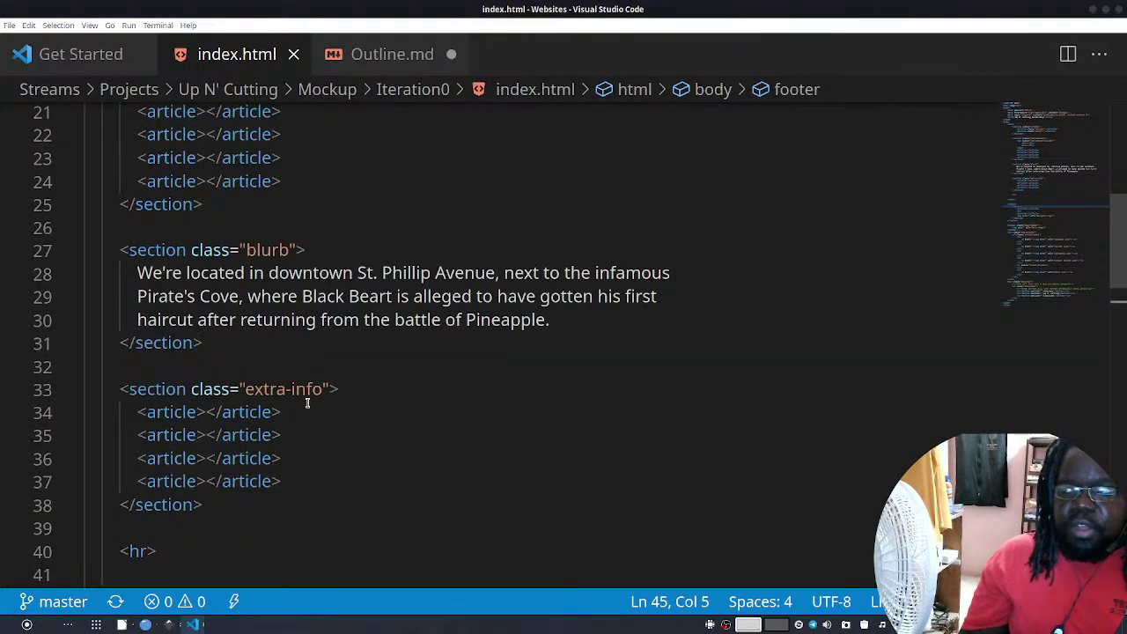
pyautogui.scroll(-3, 201, 411)
pyautogui.scroll(9, 234, 415)
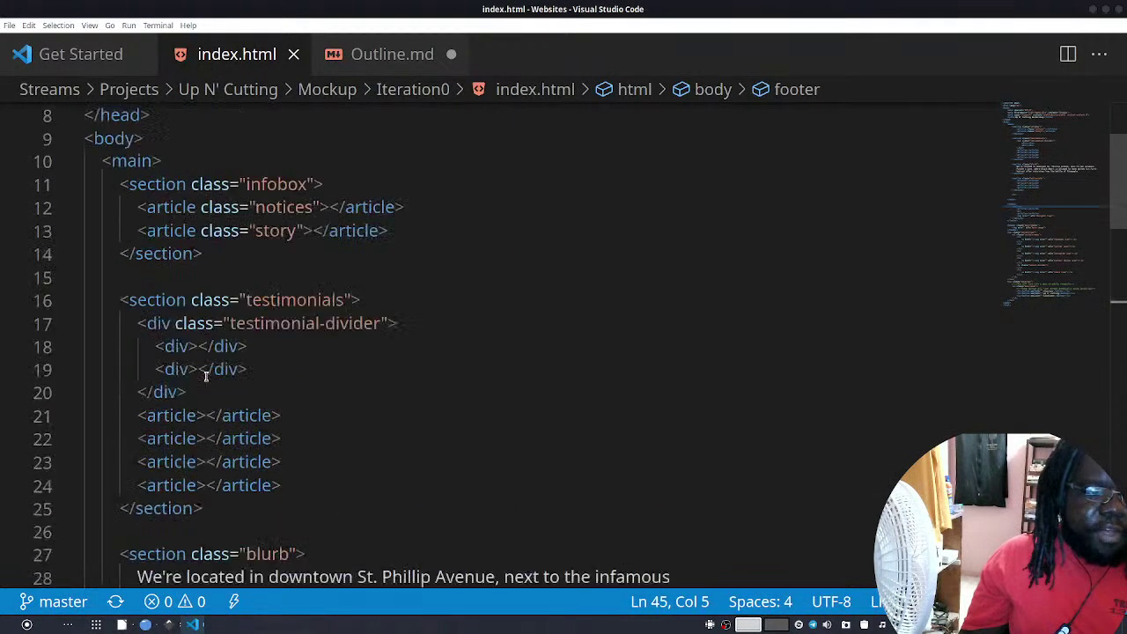
pyautogui.scroll(-2, 206, 369)
pyautogui.scroll(1, 161, 284)
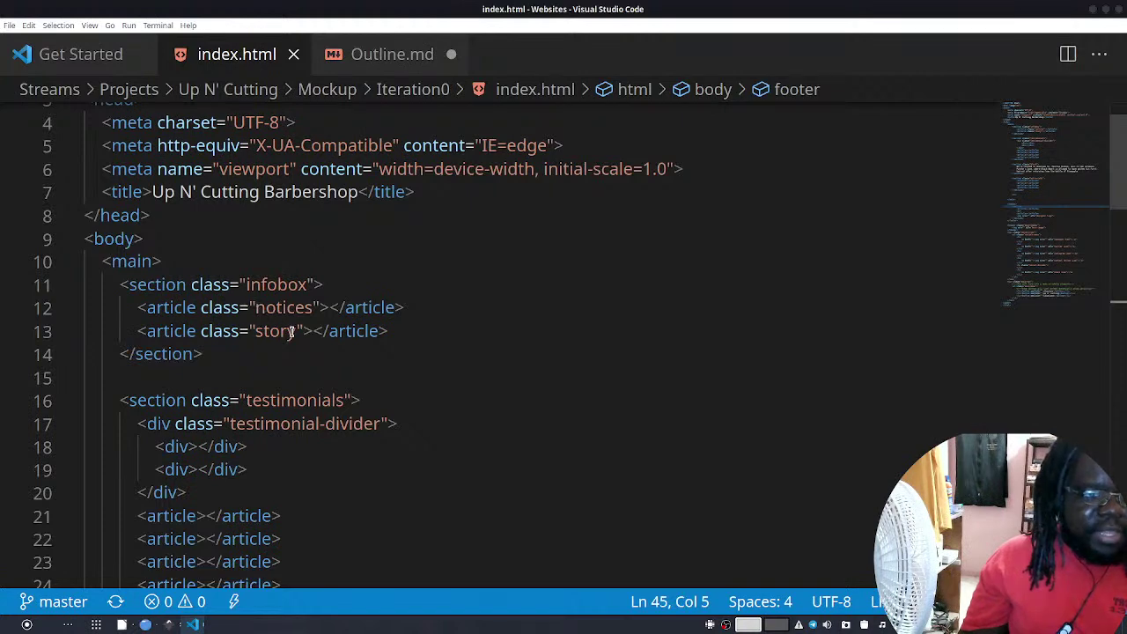
pyautogui.scroll(-1, 293, 332)
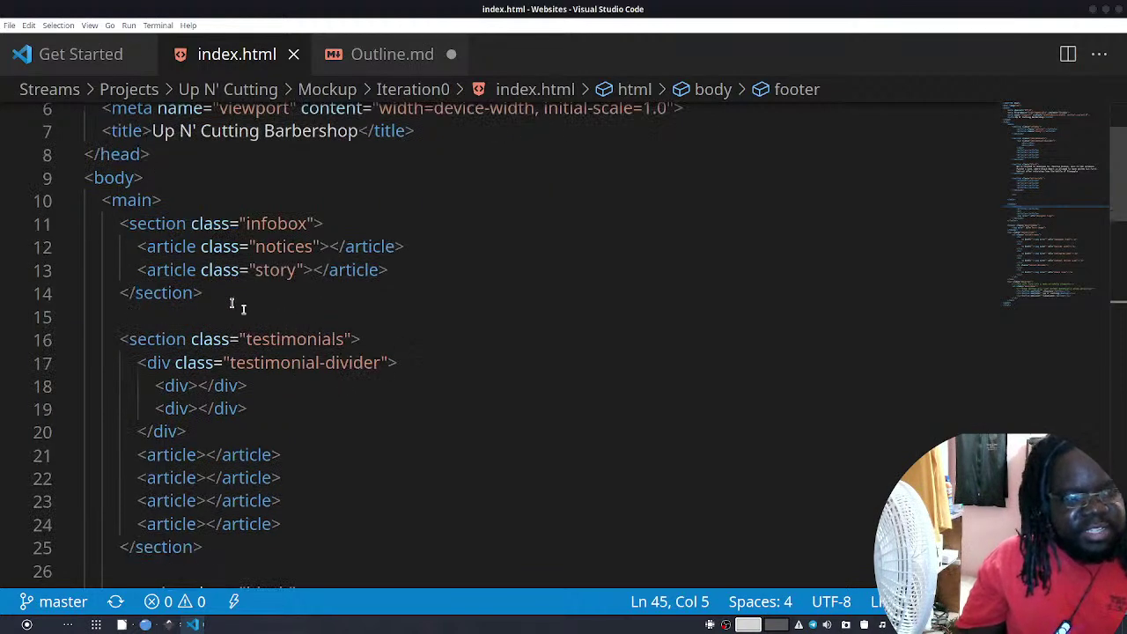
pyautogui.scroll(-3, 289, 362)
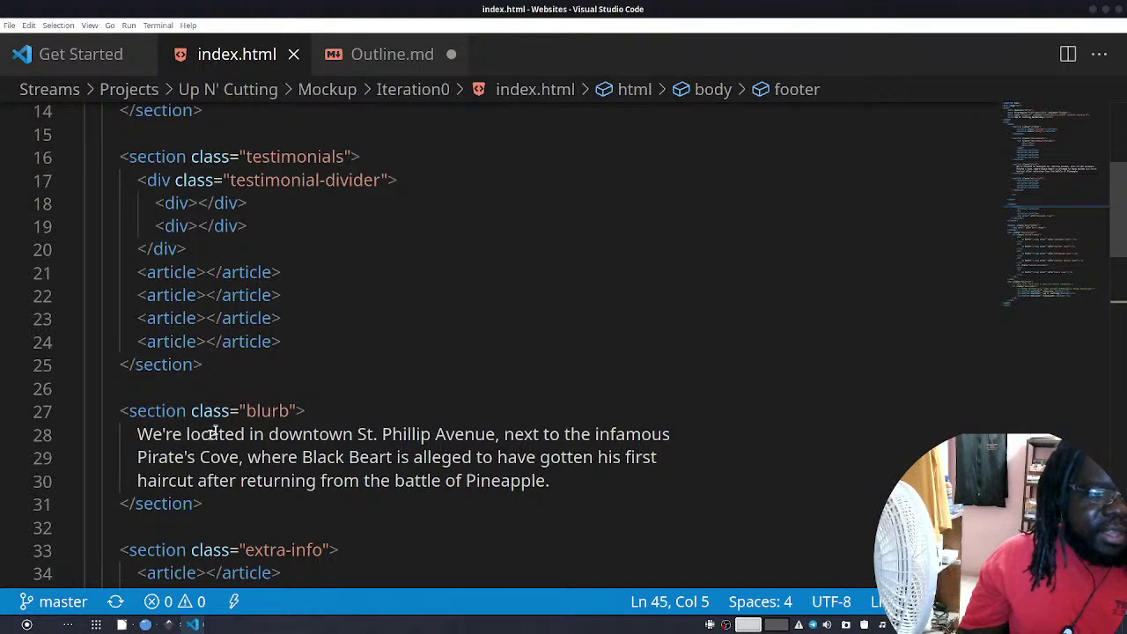
pyautogui.scroll(-3, 249, 465)
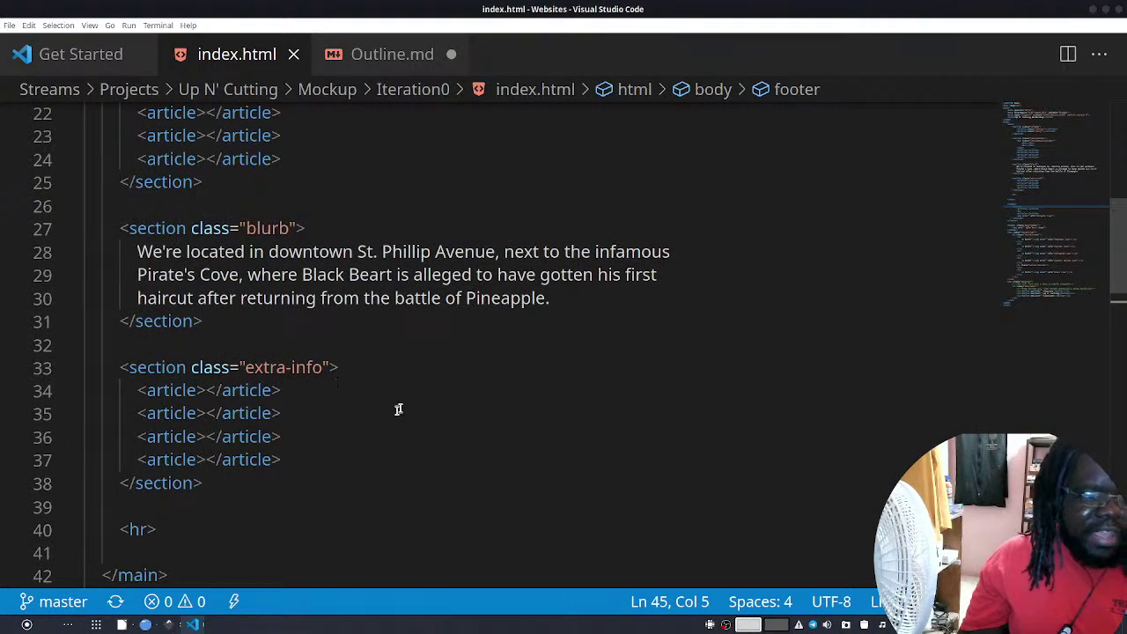
pyautogui.scroll(6, 400, 408)
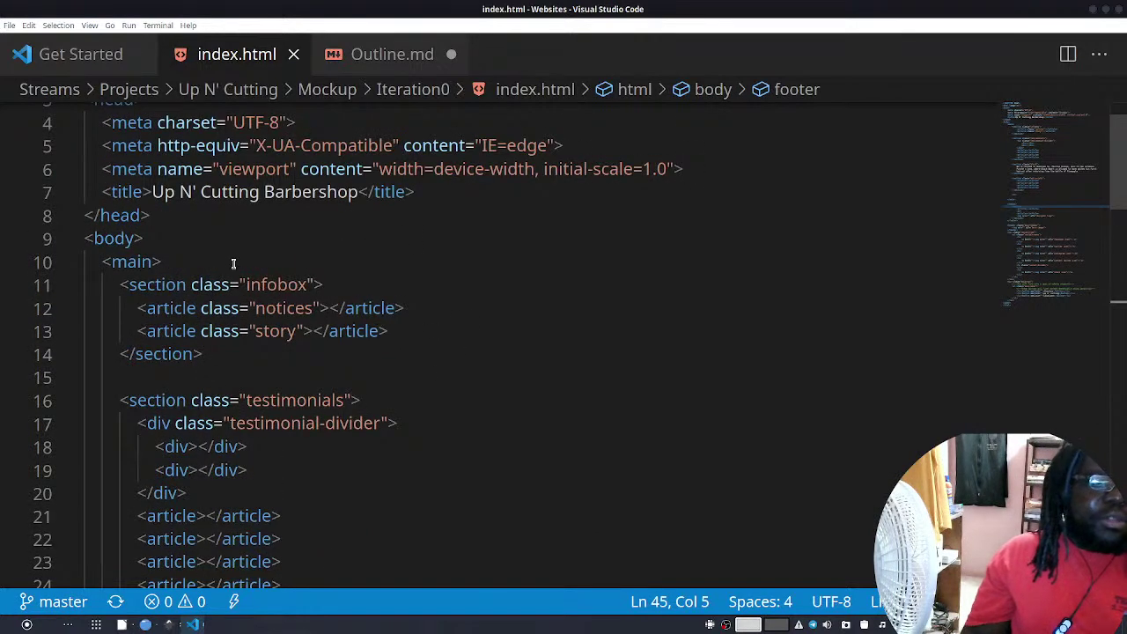
# Insert blank lines between the viewport meta tag and the title in the document head
pyautogui.click(192, 246)
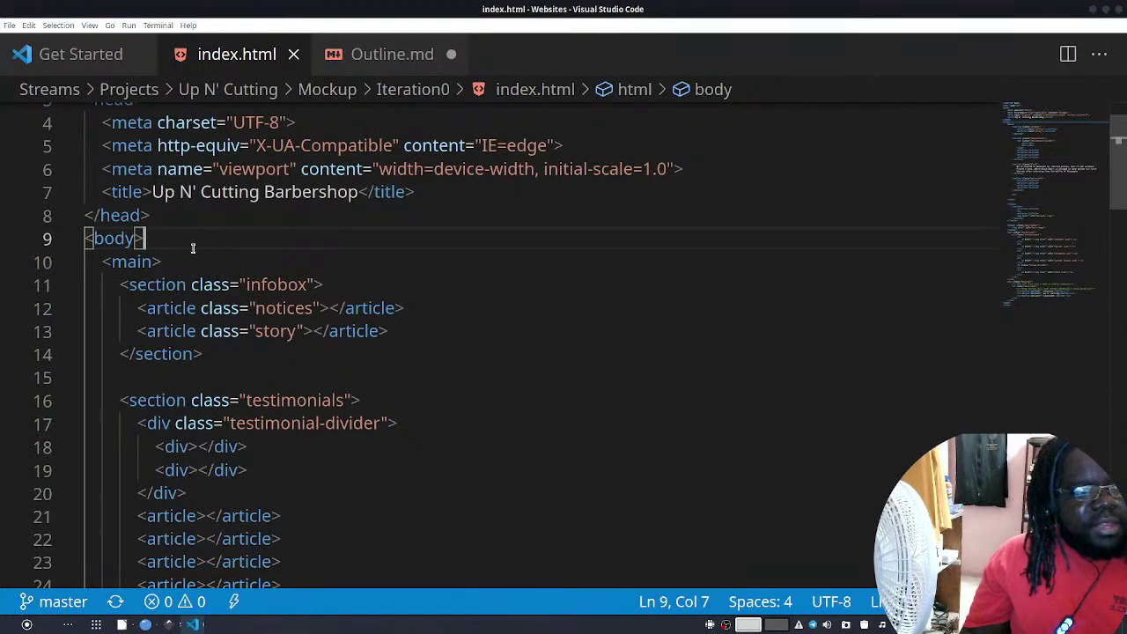
pyautogui.scroll(1, 236, 240)
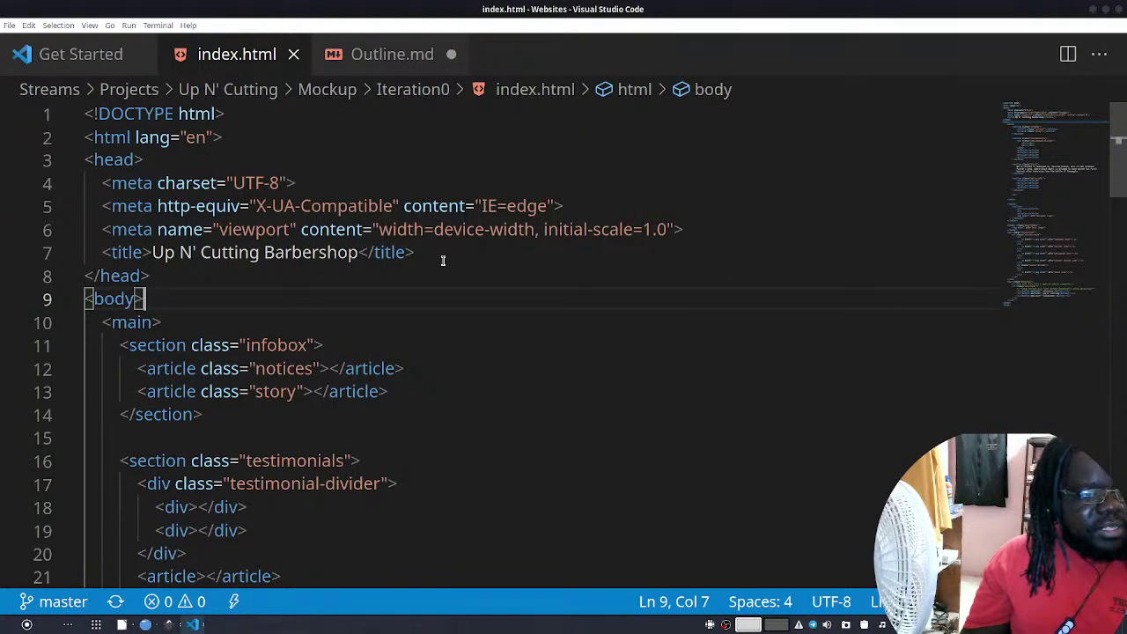
pyautogui.click(796, 229)
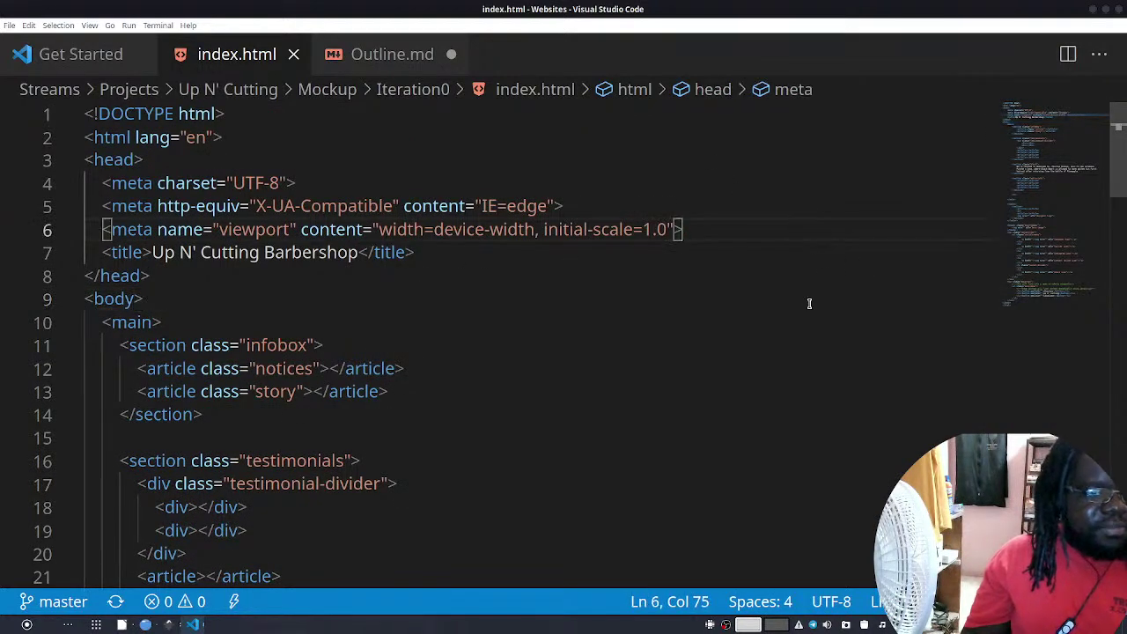
pyautogui.press('Return')
pyautogui.press('Return')
pyautogui.press('Up')
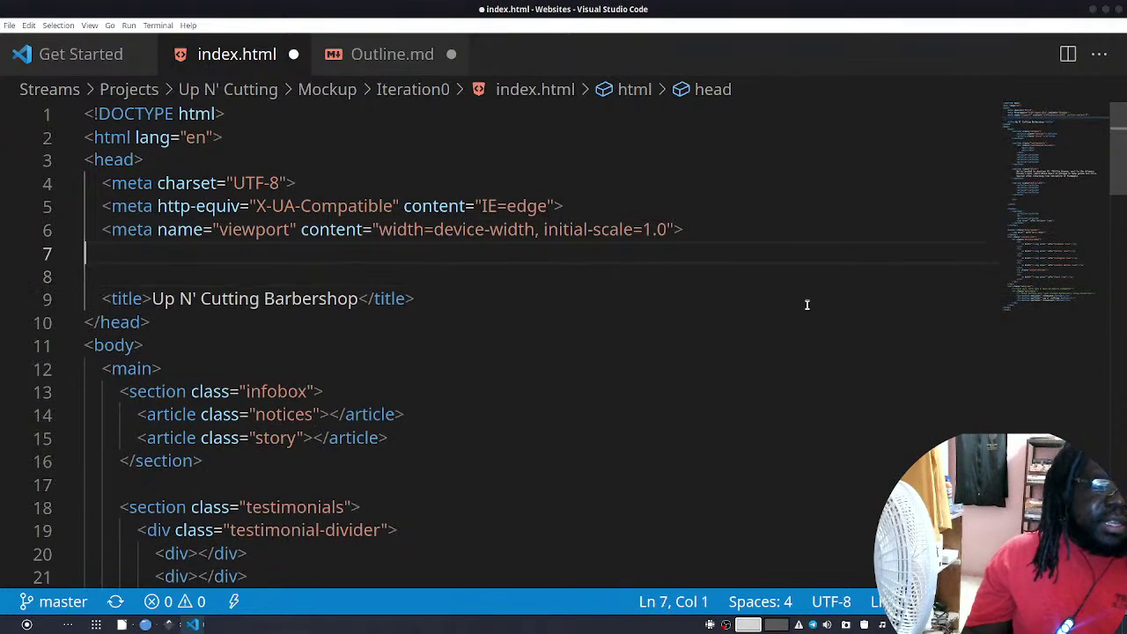
# Add a base element with an empty href between the viewport meta tag and the title
pyautogui.press('Return')
pyautogui.press('Tab')
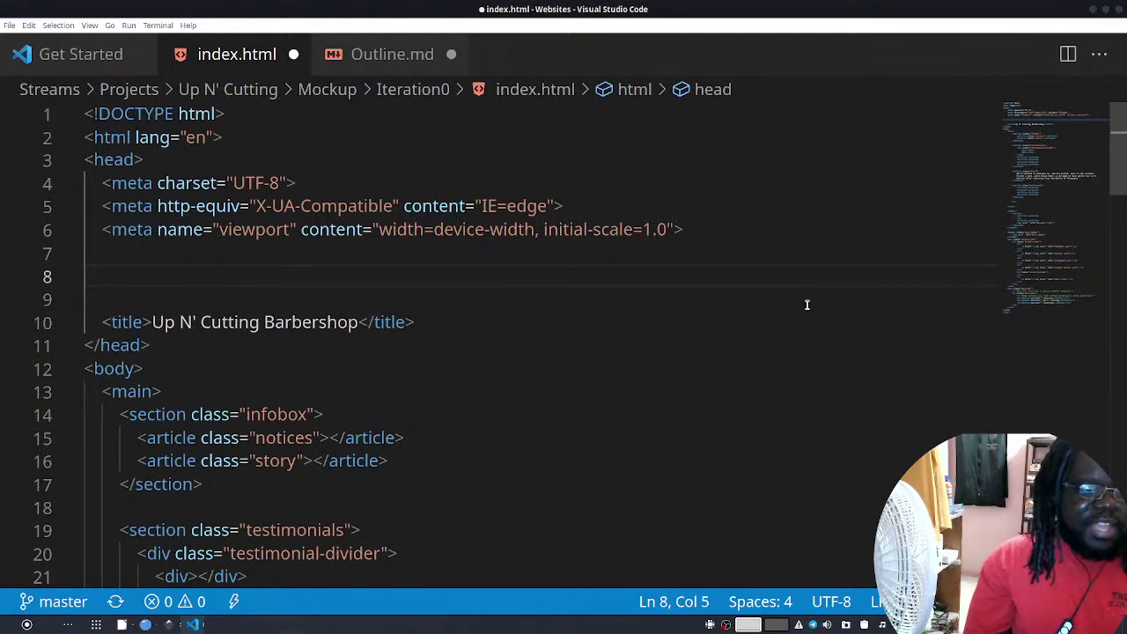
pyautogui.write('base')
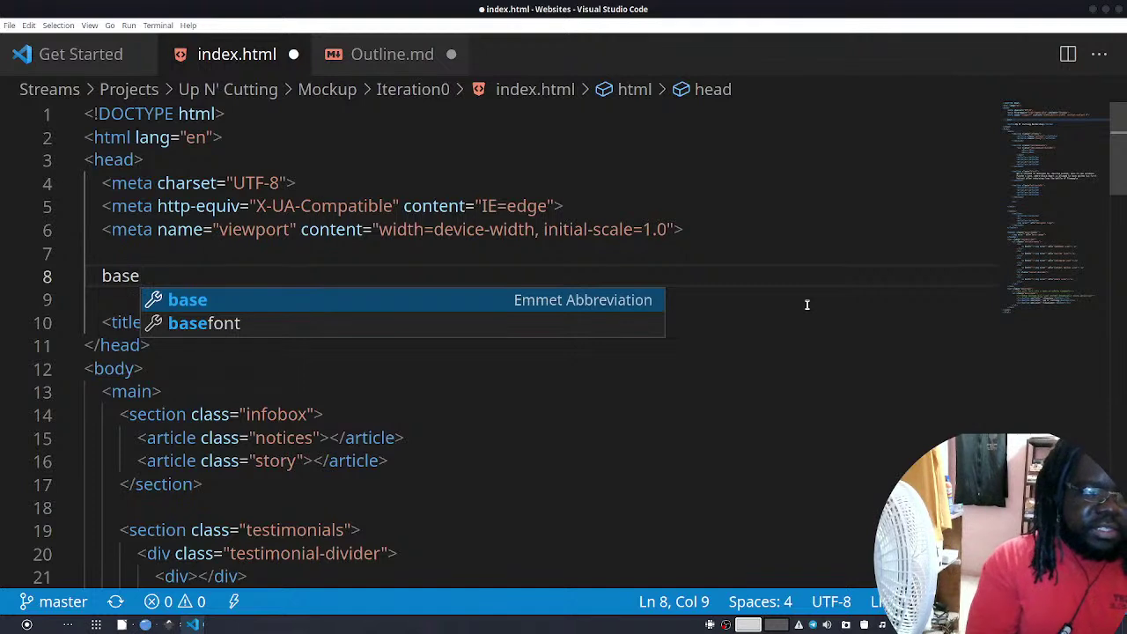
pyautogui.press('Tab')
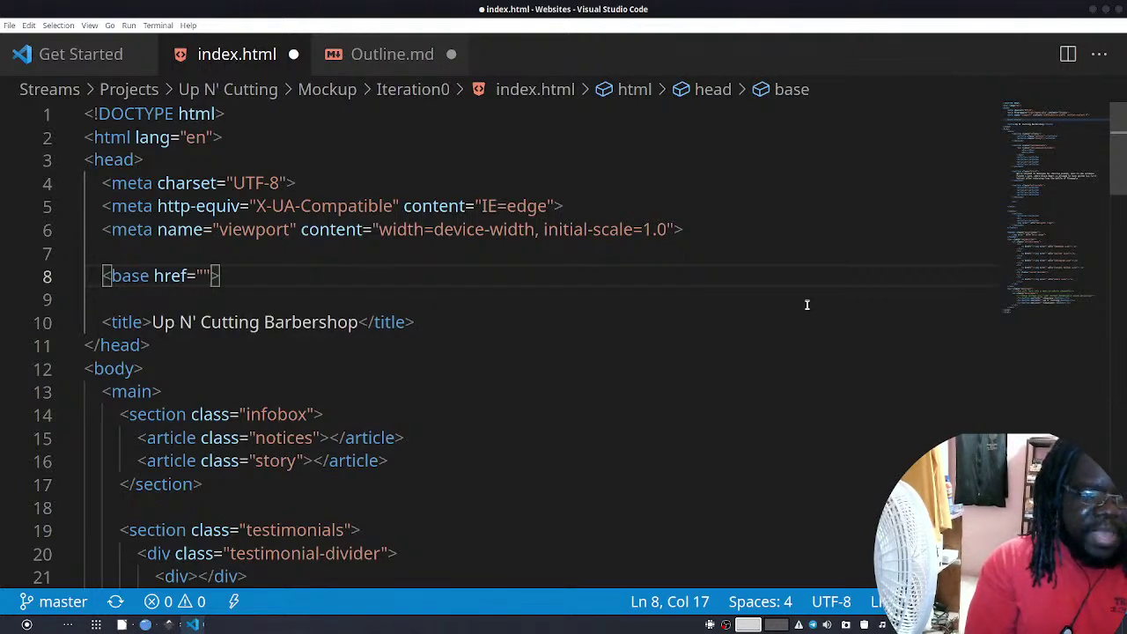
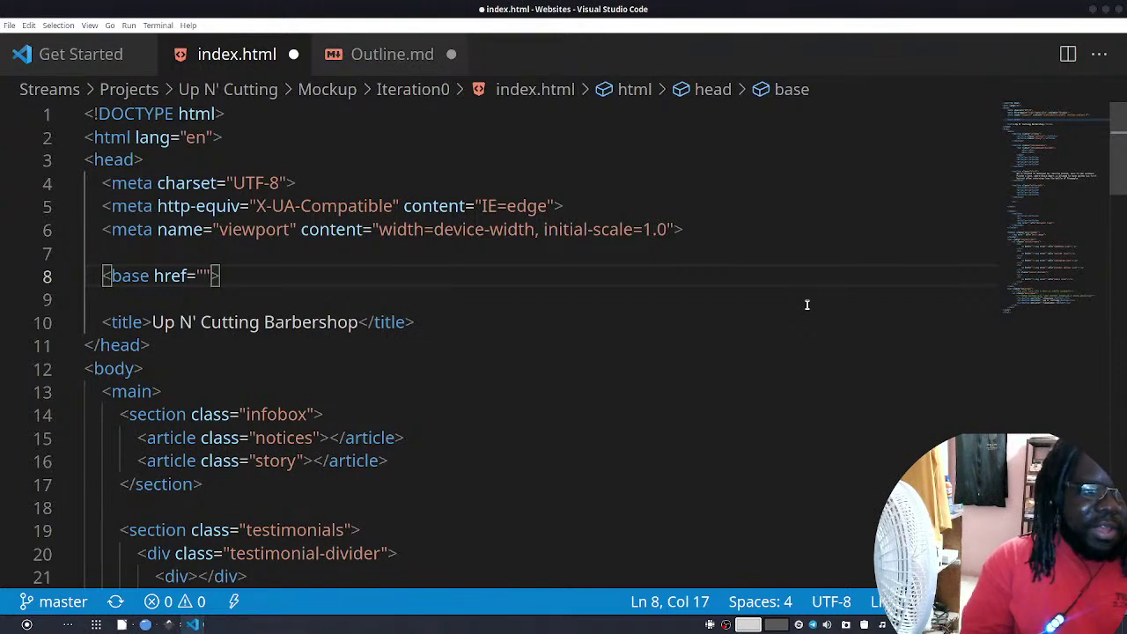
# Delete the base element and the surplus blank lines around it, keeping one blank line above the title
pyautogui.write('""')
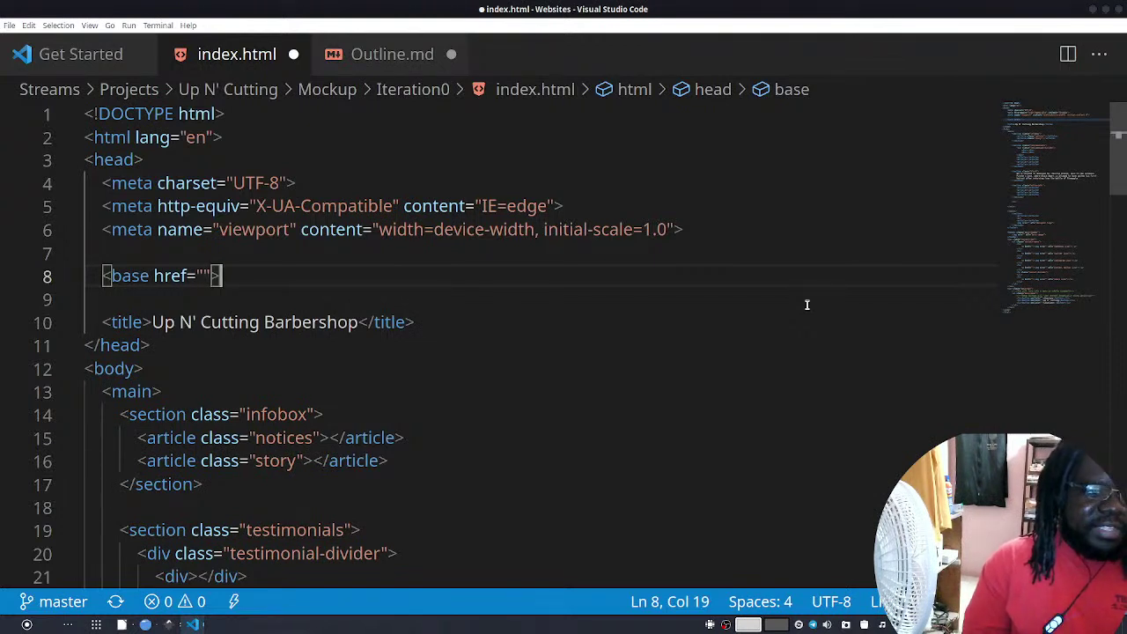
pyautogui.hotkey('shift', 'Home')
pyautogui.hotkey('shift', 'Home')
pyautogui.press('BackSpace')
pyautogui.press('BackSpace')
pyautogui.press('BackSpace')
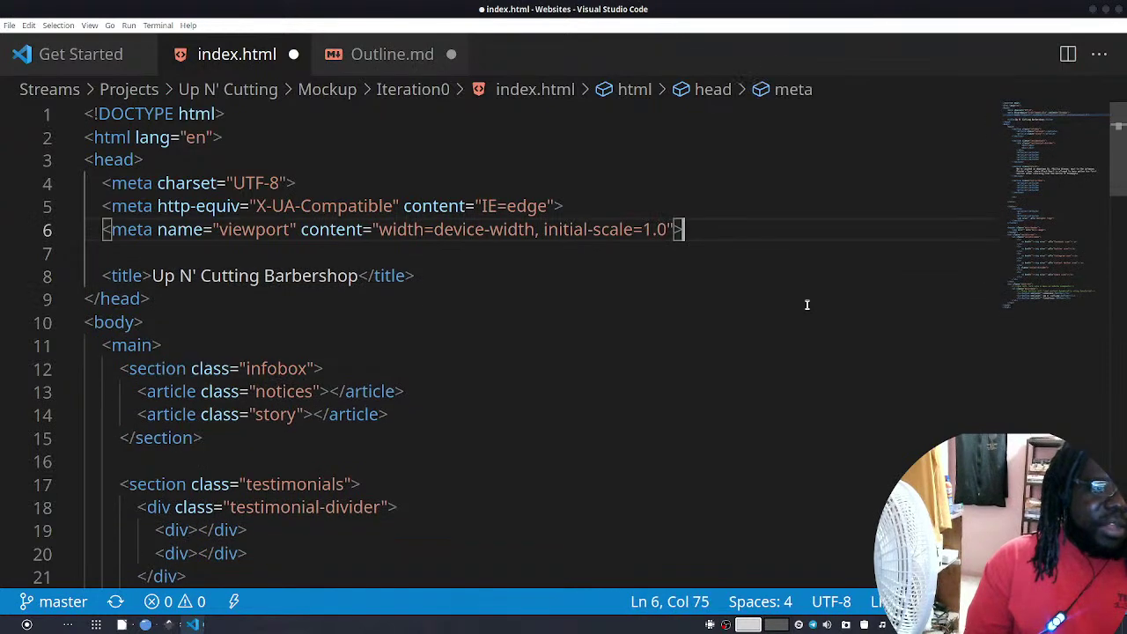
# Save index.html and go to the Get Started page
pyautogui.hotkey('ctrl', 's')
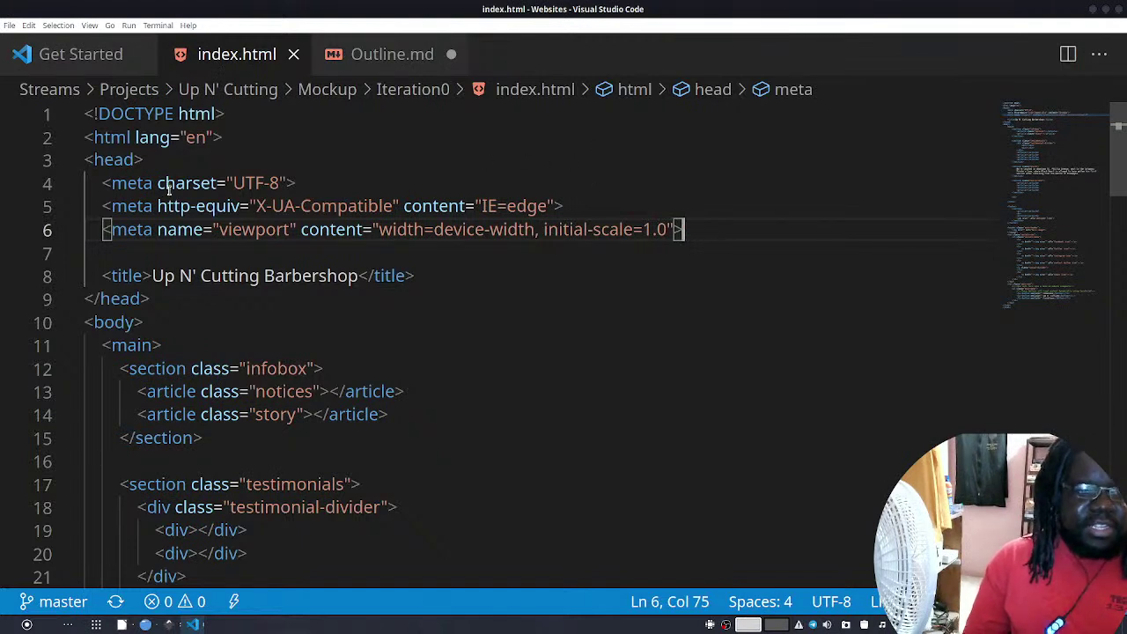
pyautogui.click(219, 233)
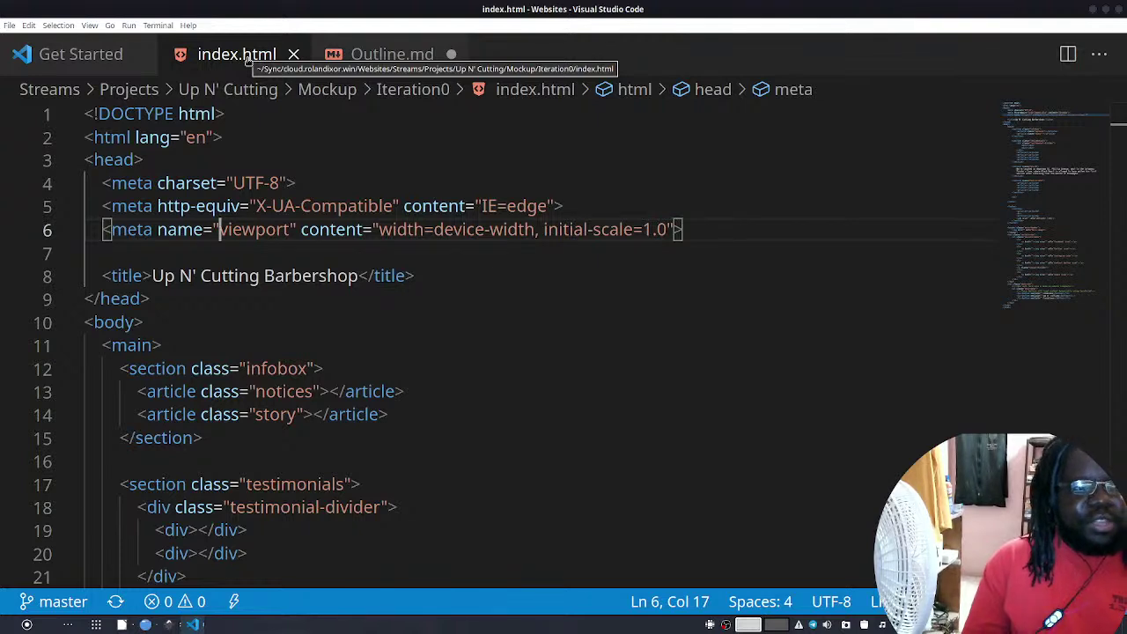
pyautogui.click(245, 250)
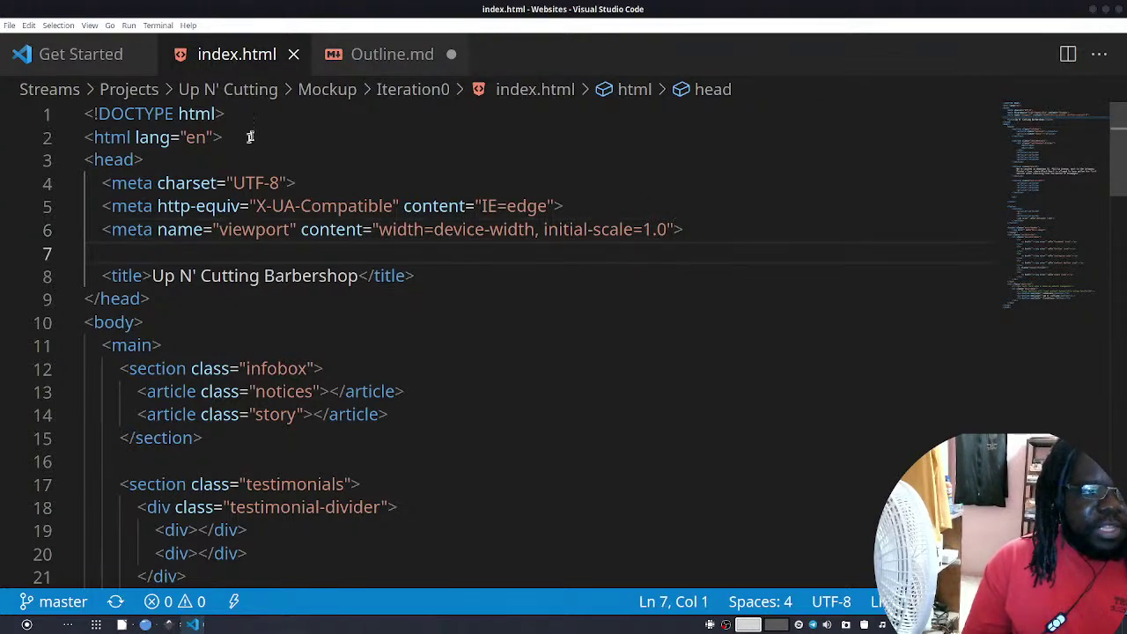
pyautogui.hotkey('ctrl', 'a')
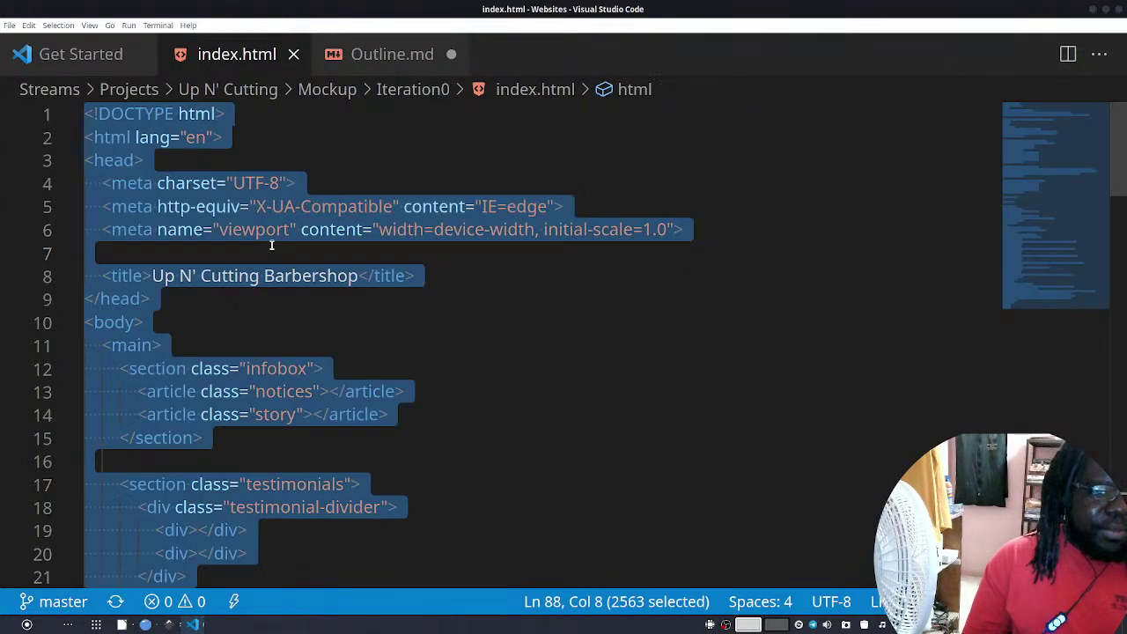
pyautogui.click(112, 56)
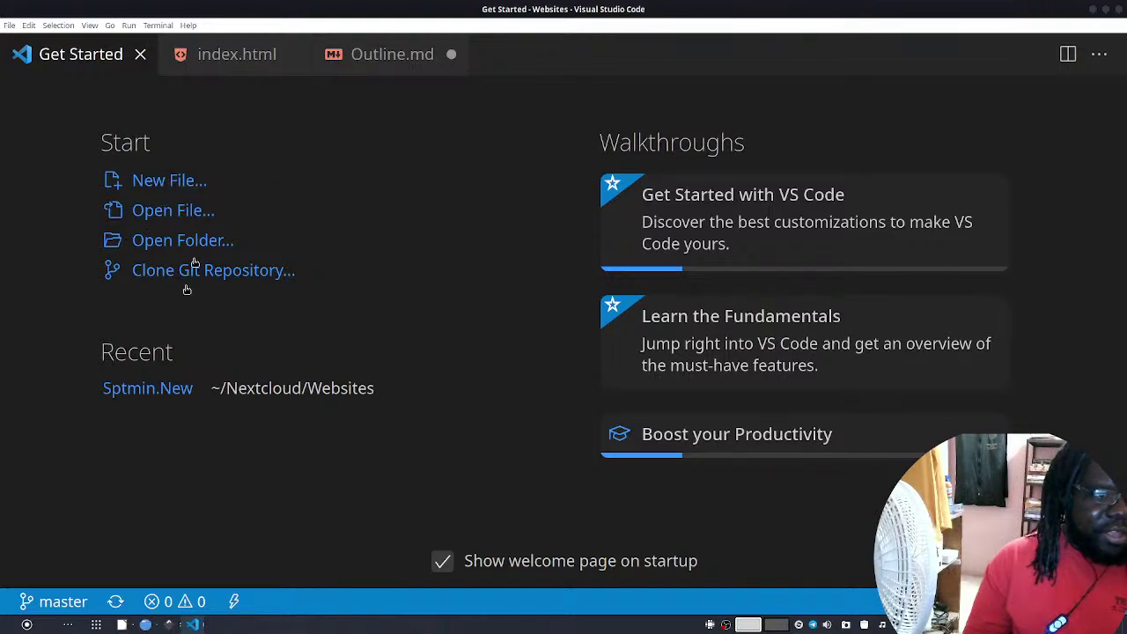
# Switch to the file manager and open the Mockup/Iteration0 folder of the Up N' Cutting project
pyautogui.click(152, 617)
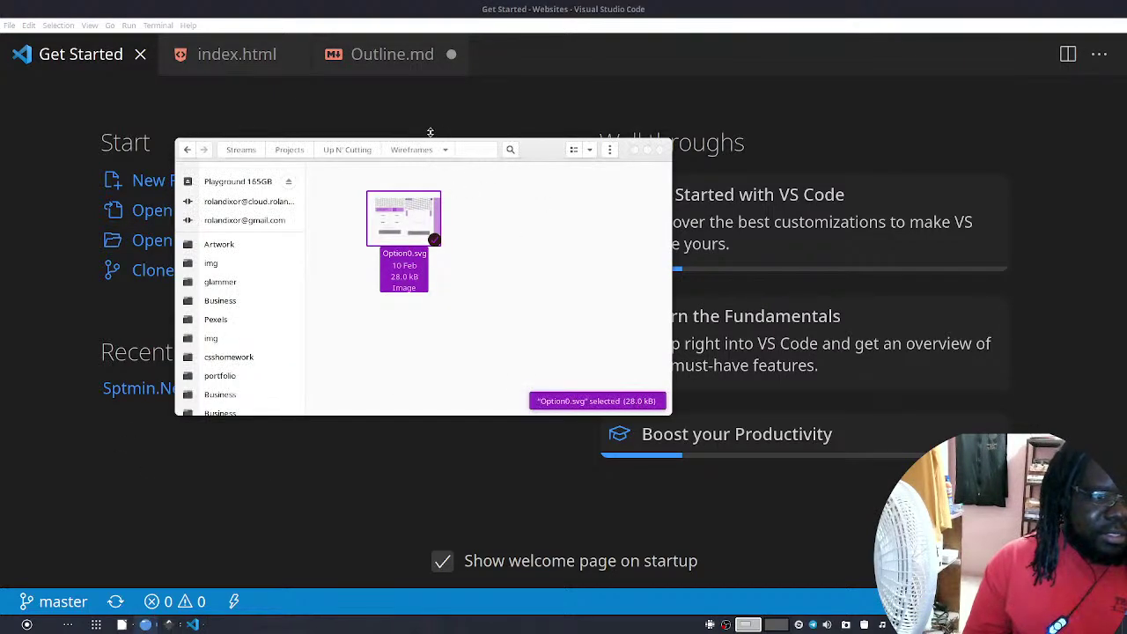
pyautogui.click(340, 154)
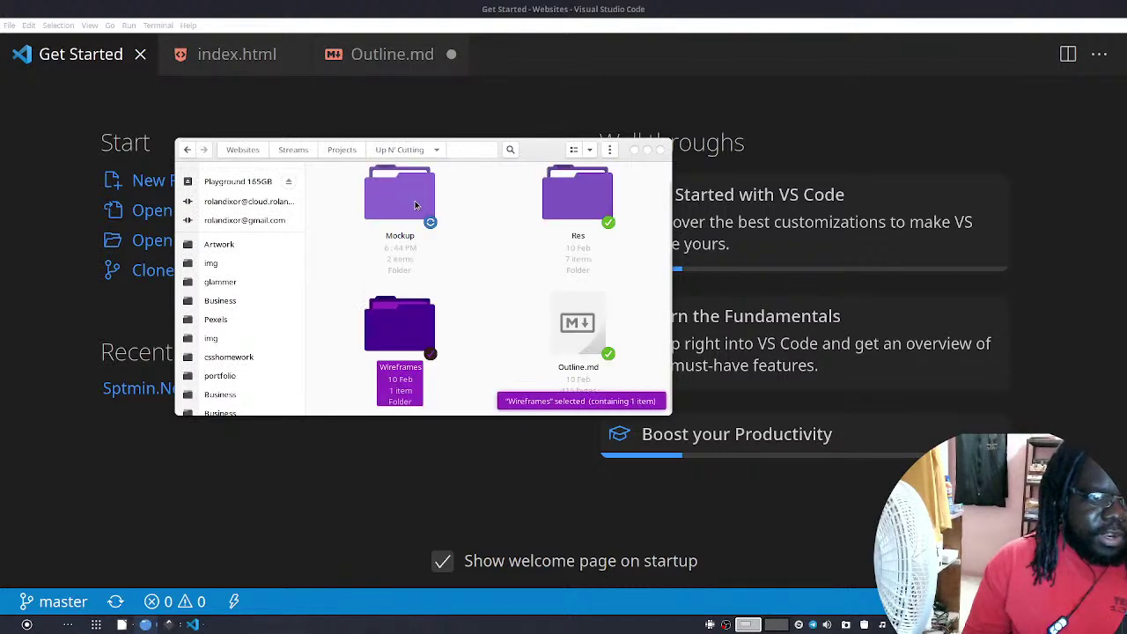
pyautogui.doubleClick(415, 208)
pyautogui.doubleClick(414, 213)
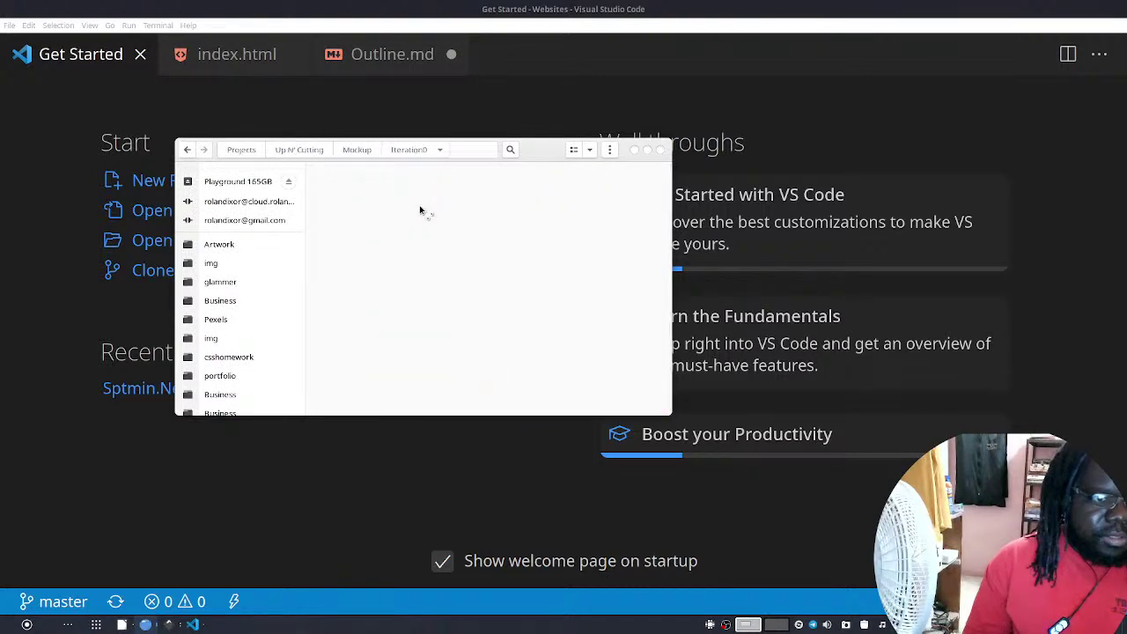
pyautogui.rightClick(405, 218)
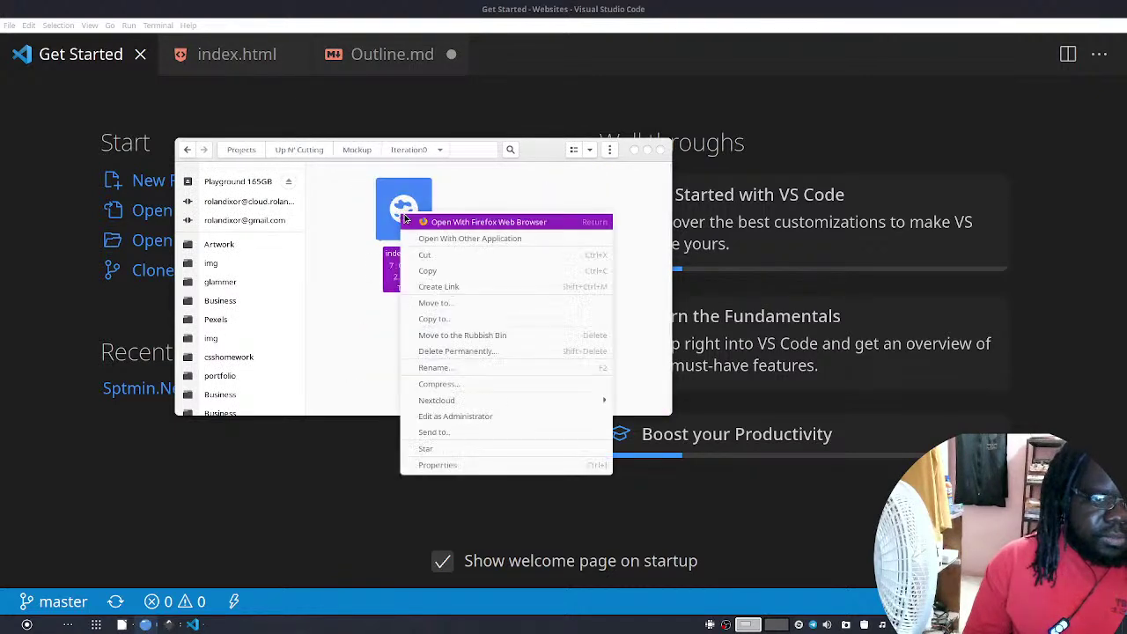
pyautogui.click(491, 195)
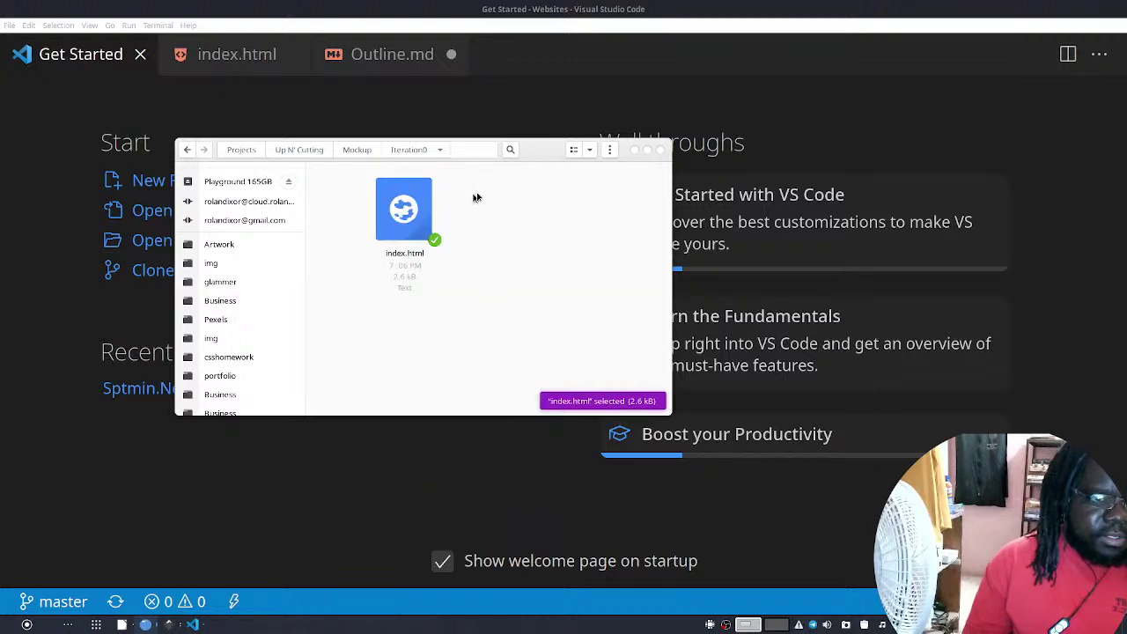
# Create a folder named locations inside Iteration0
pyautogui.hotkey('ctrl', 'shift', 'n')
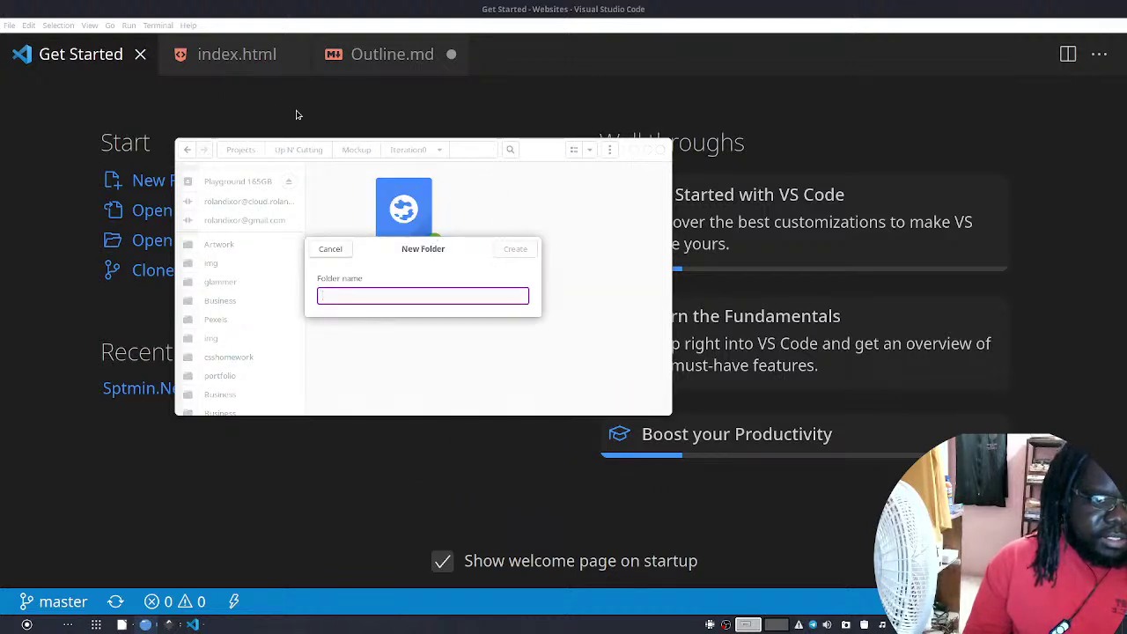
pyautogui.write('csssty')
pyautogui.press('BackSpace')
pyautogui.press('BackSpace')
pyautogui.press('BackSpace')
pyautogui.press('BackSpace')
pyautogui.press('BackSpace')
pyautogui.press('BackSpace')
pyautogui.write('cocations')
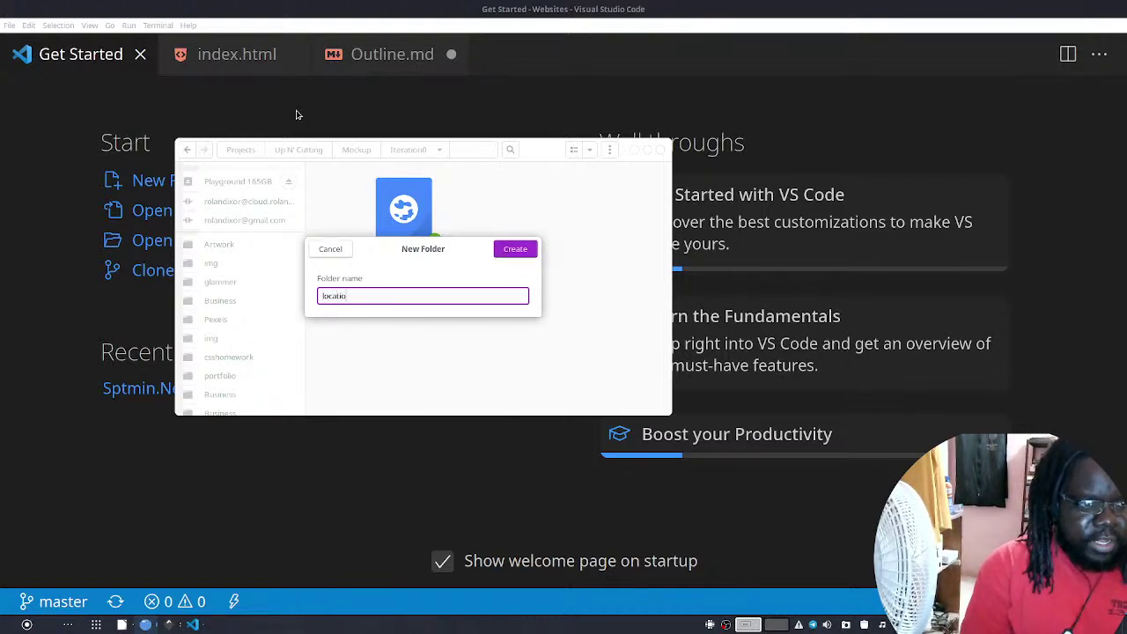
pyautogui.press('Return')
# Create a folder named showcase alongside the locations folder in Iteration0
pyautogui.rightClick(491, 273)
pyautogui.click(509, 282)
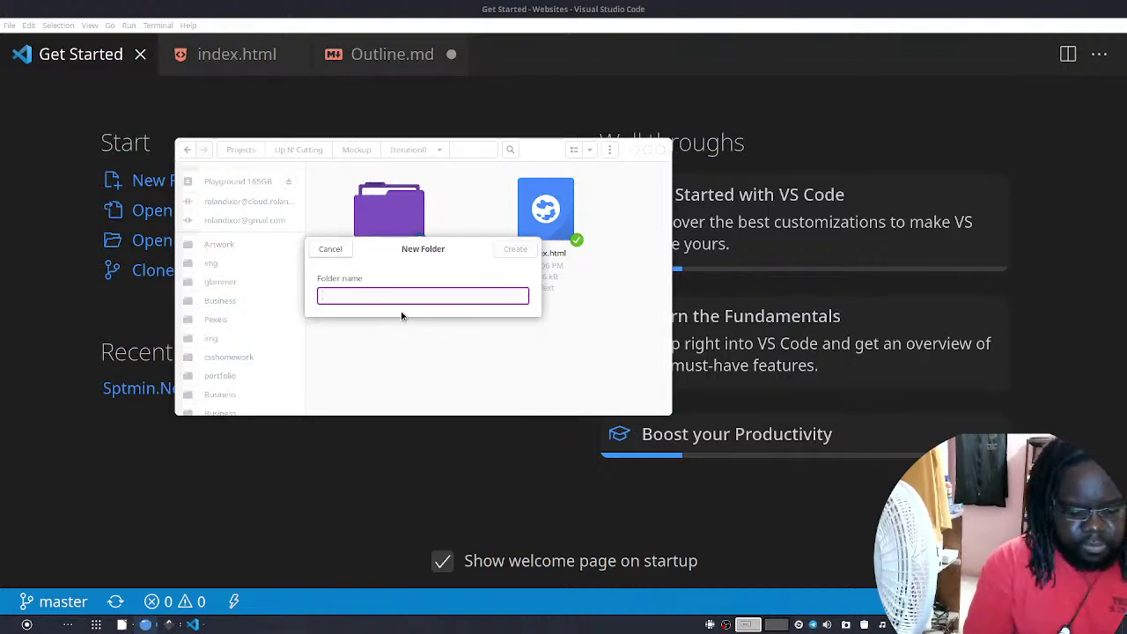
pyautogui.write('showcase')
pyautogui.press('Return')
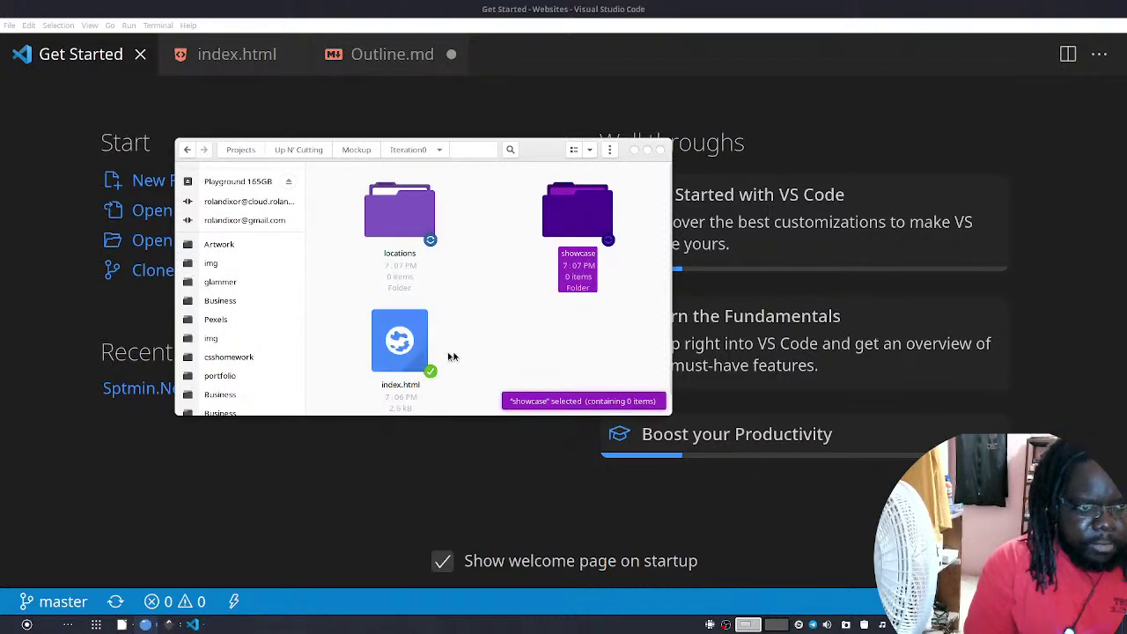
# Copy index.html from Iteration0 into the showcase folder
pyautogui.rightClick(379, 339)
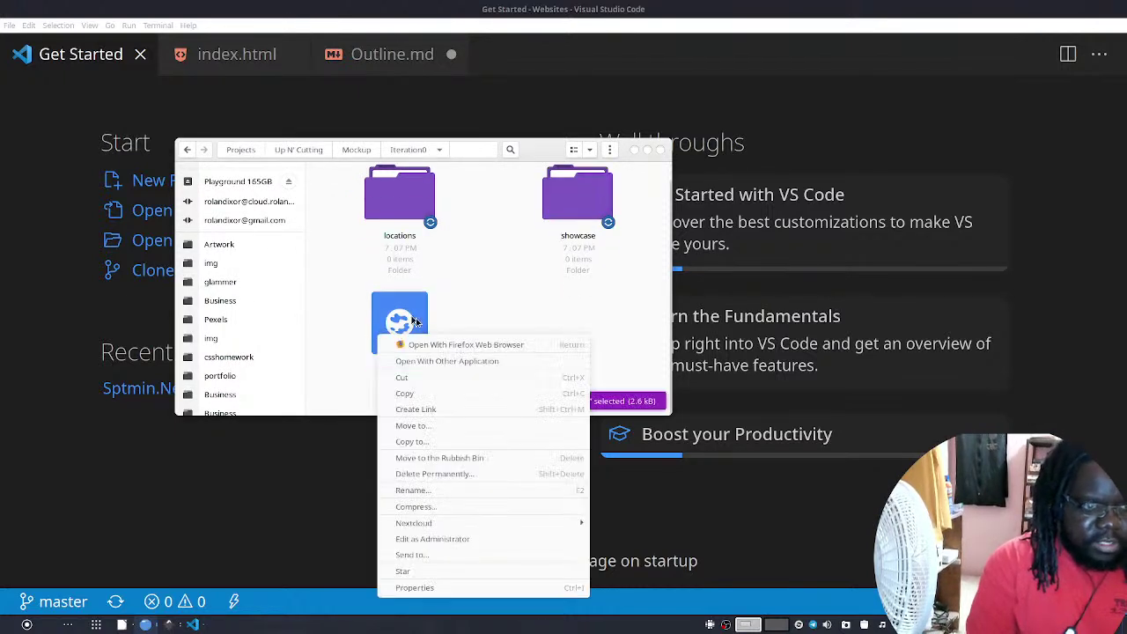
pyautogui.click(468, 431)
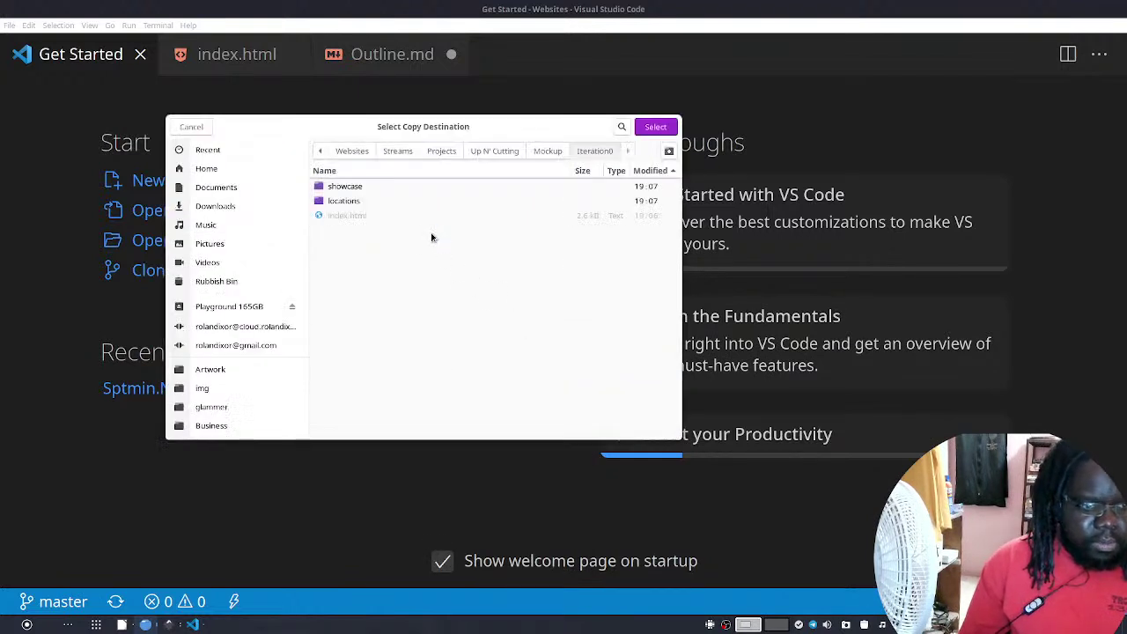
pyautogui.doubleClick(391, 186)
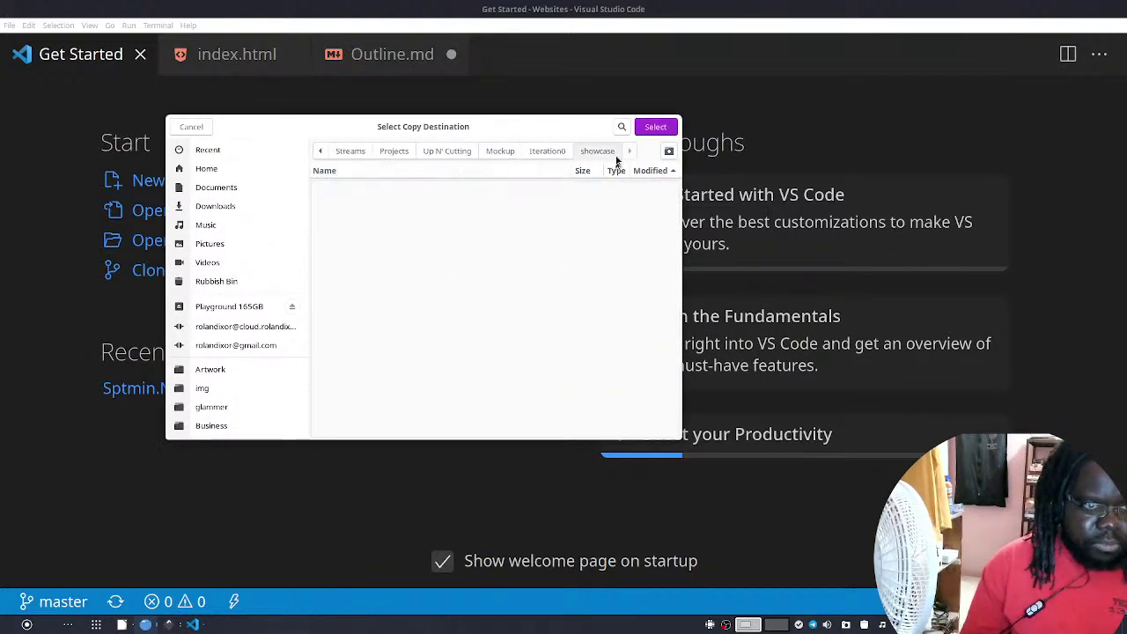
pyautogui.click(667, 132)
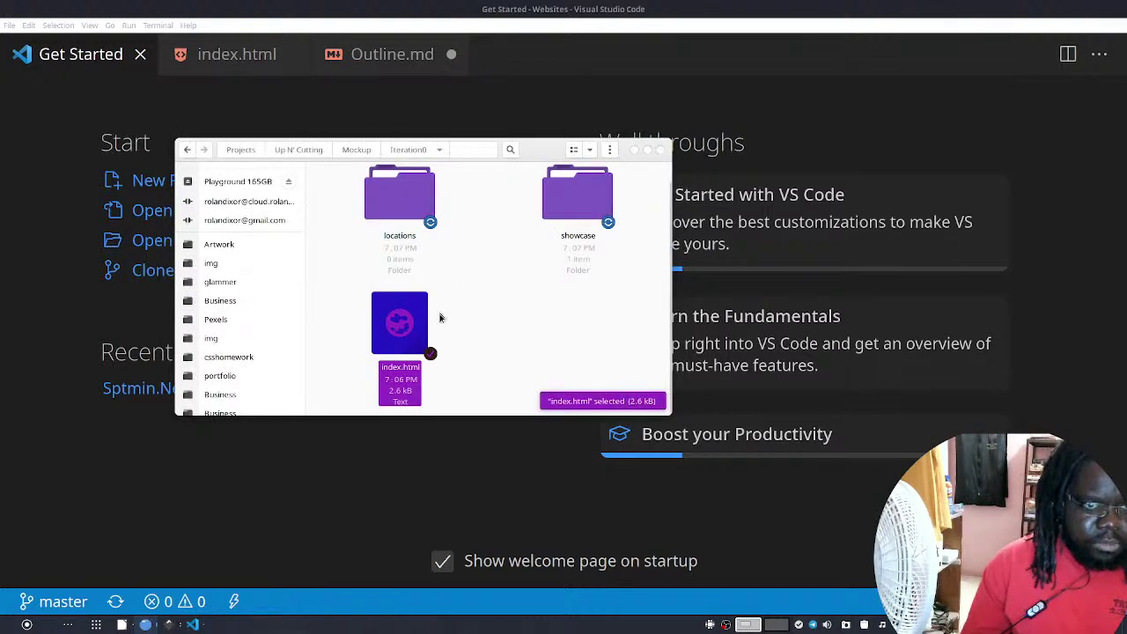
# Copy index.html from Iteration0 into the locations folder
pyautogui.rightClick(417, 319)
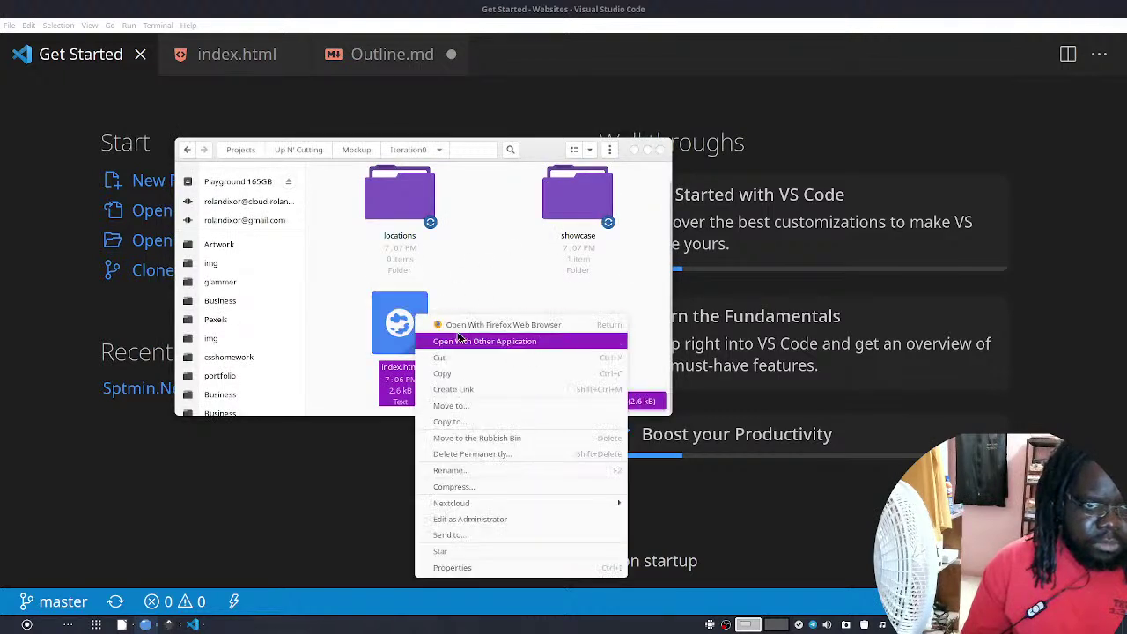
pyautogui.click(525, 420)
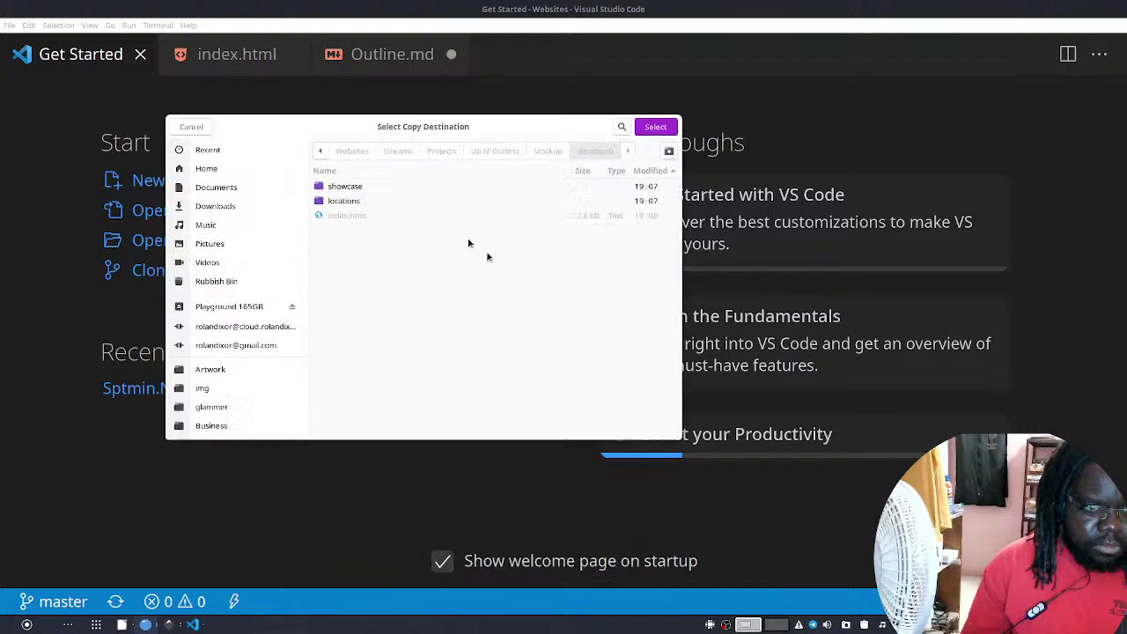
pyautogui.click(364, 193)
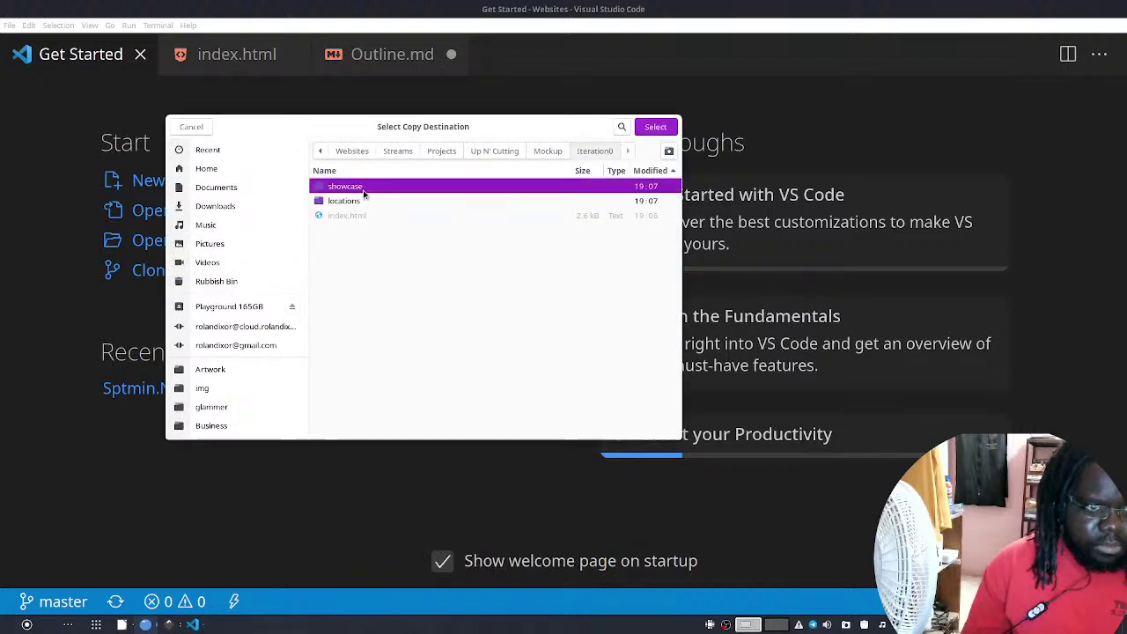
pyautogui.doubleClick(364, 188)
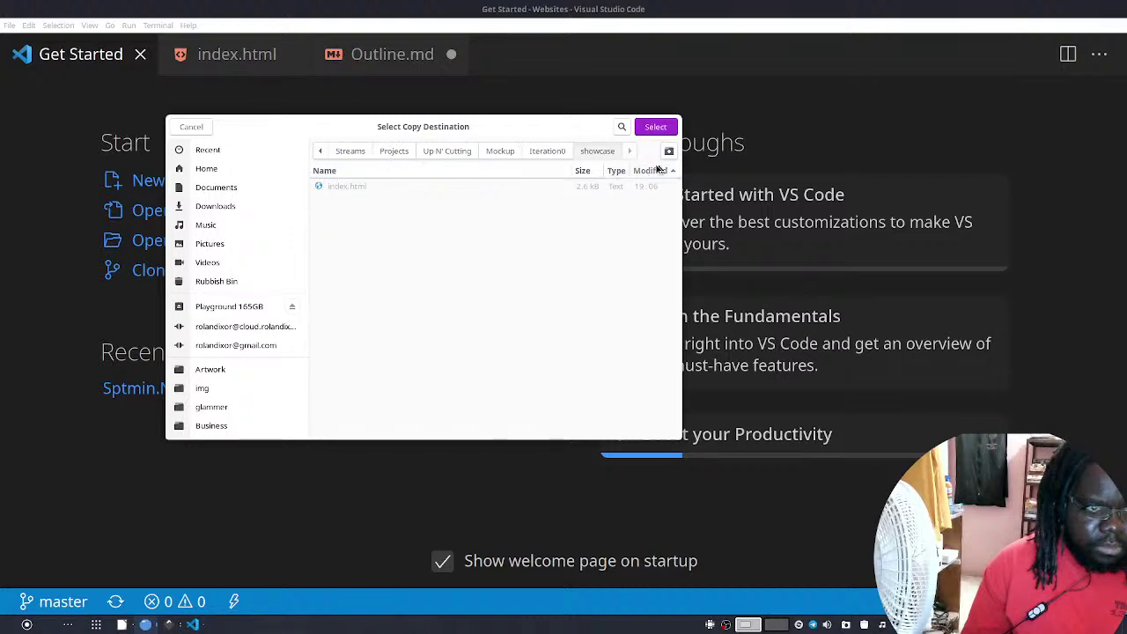
pyautogui.click(555, 156)
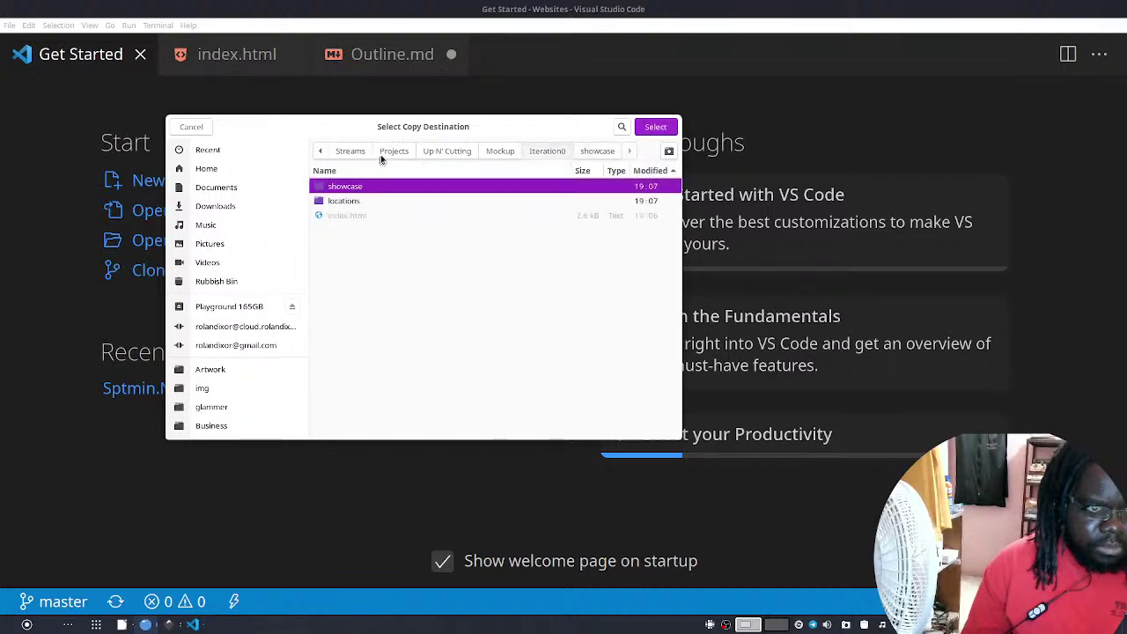
pyautogui.doubleClick(403, 201)
pyautogui.click(656, 128)
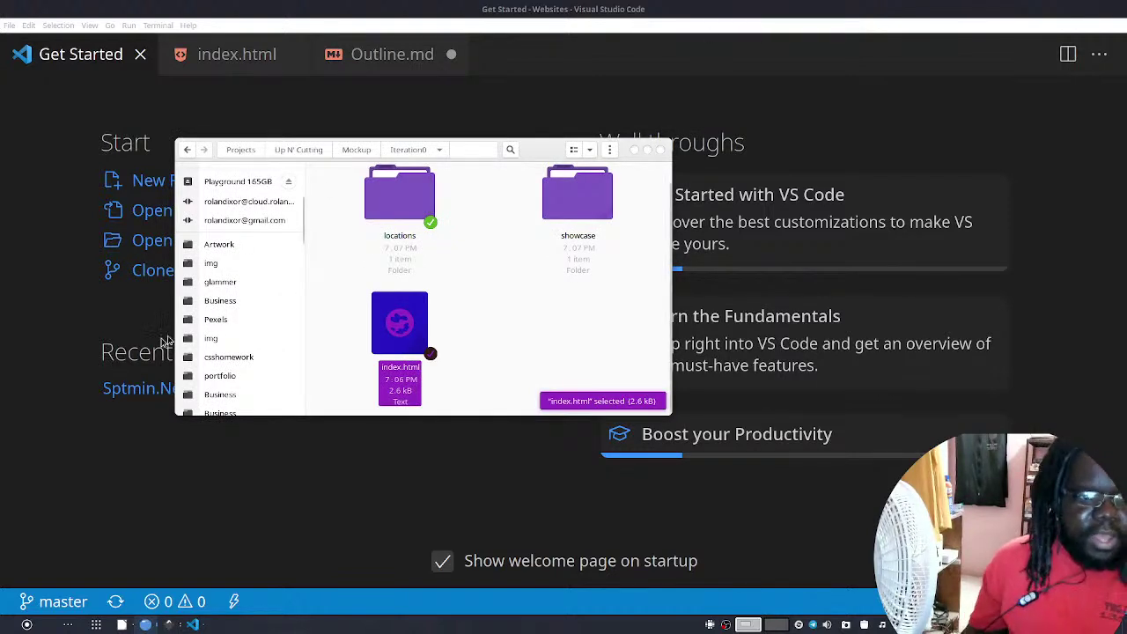
# Switch back to Visual Studio Code and open the index.html file from the showcase folder
pyautogui.click(80, 139)
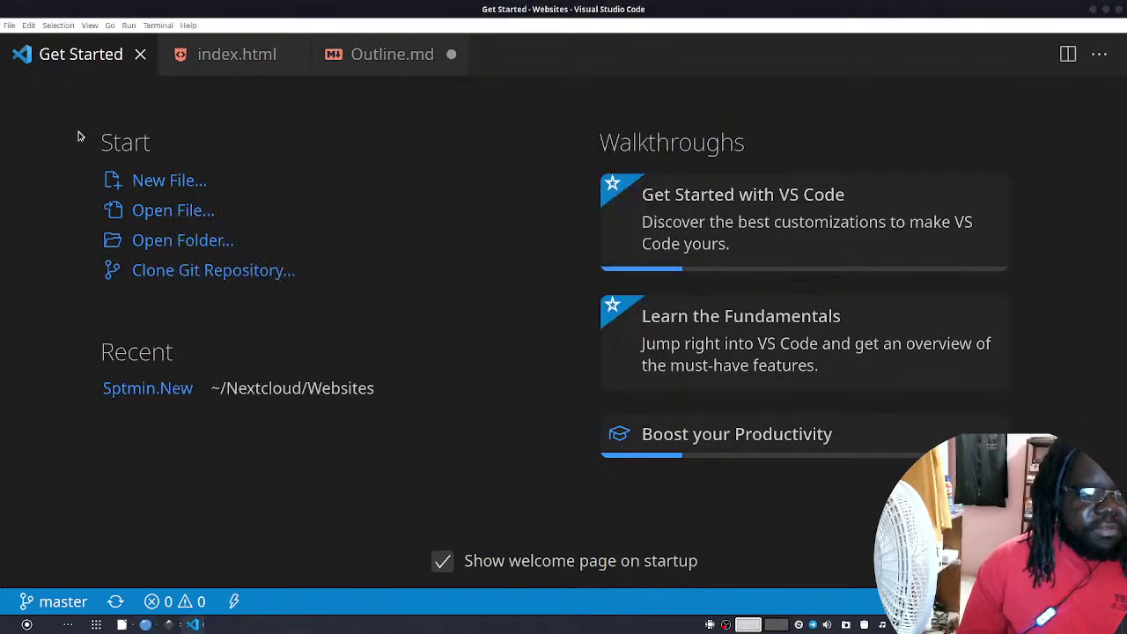
pyautogui.click(185, 215)
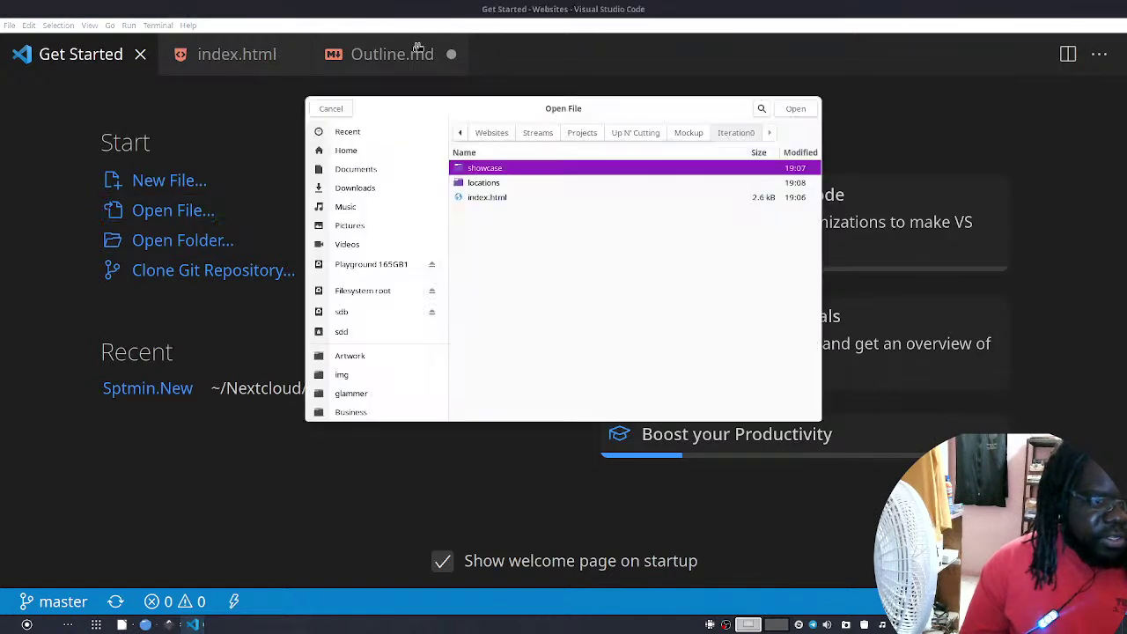
pyautogui.doubleClick(652, 167)
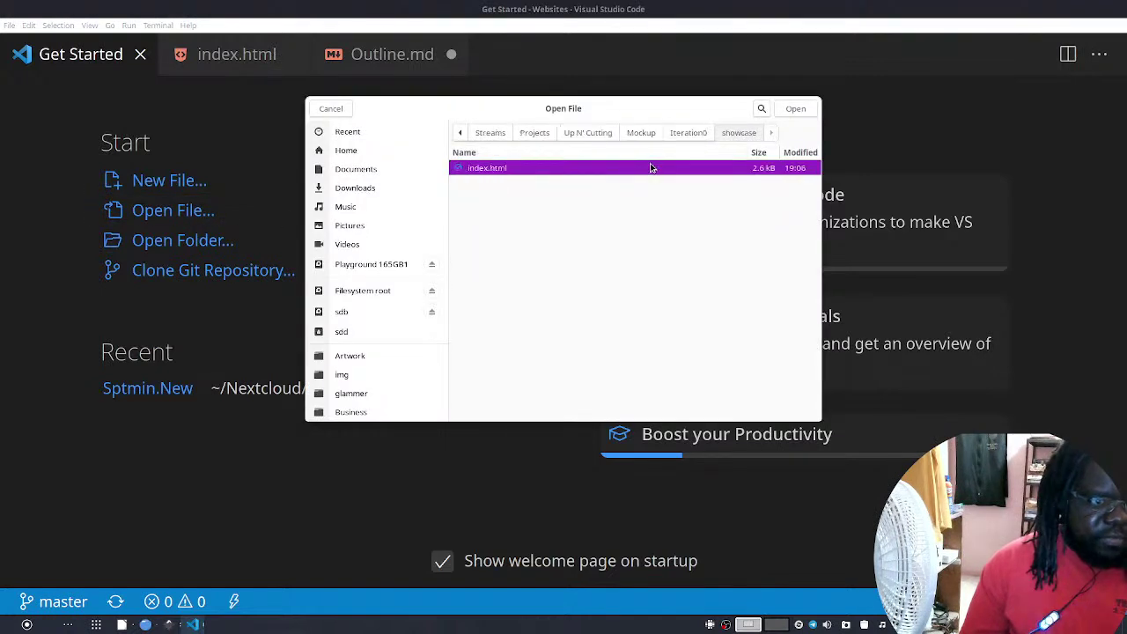
pyautogui.doubleClick(651, 169)
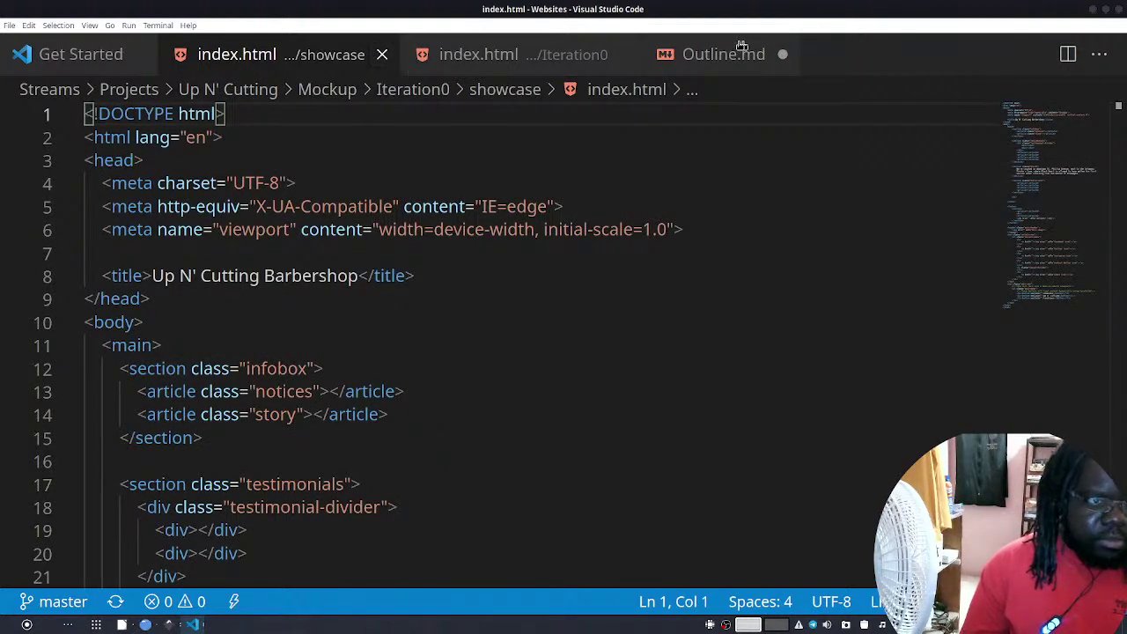
# Open the index.html file from the locations folder in the editor
pyautogui.click(77, 50)
pyautogui.click(187, 213)
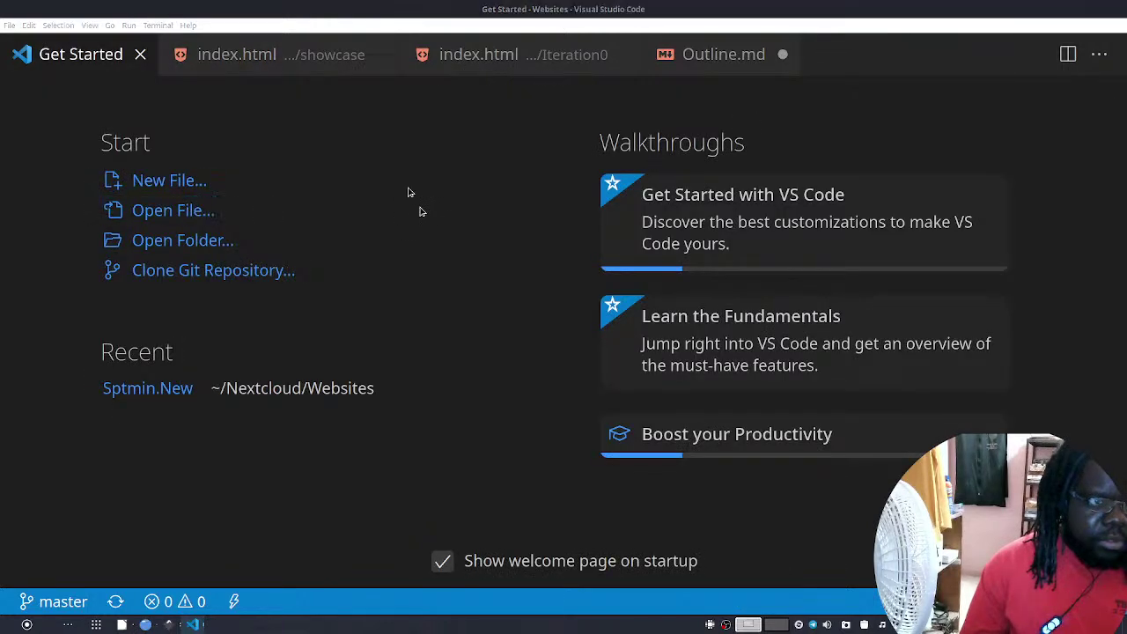
pyautogui.click(709, 132)
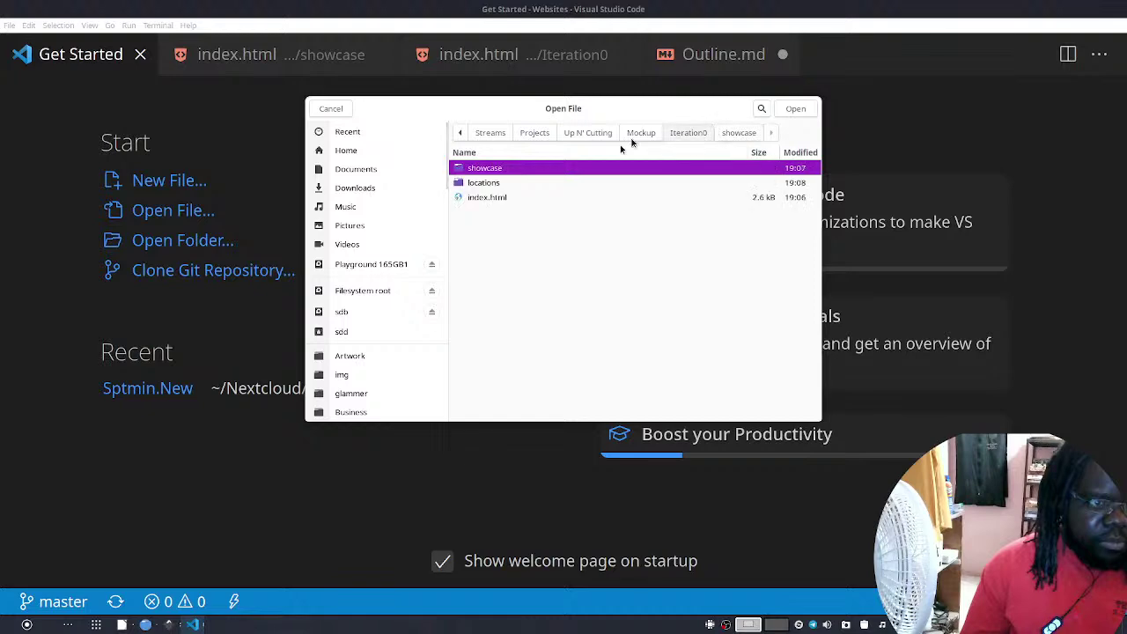
pyautogui.doubleClick(507, 181)
pyautogui.doubleClick(505, 169)
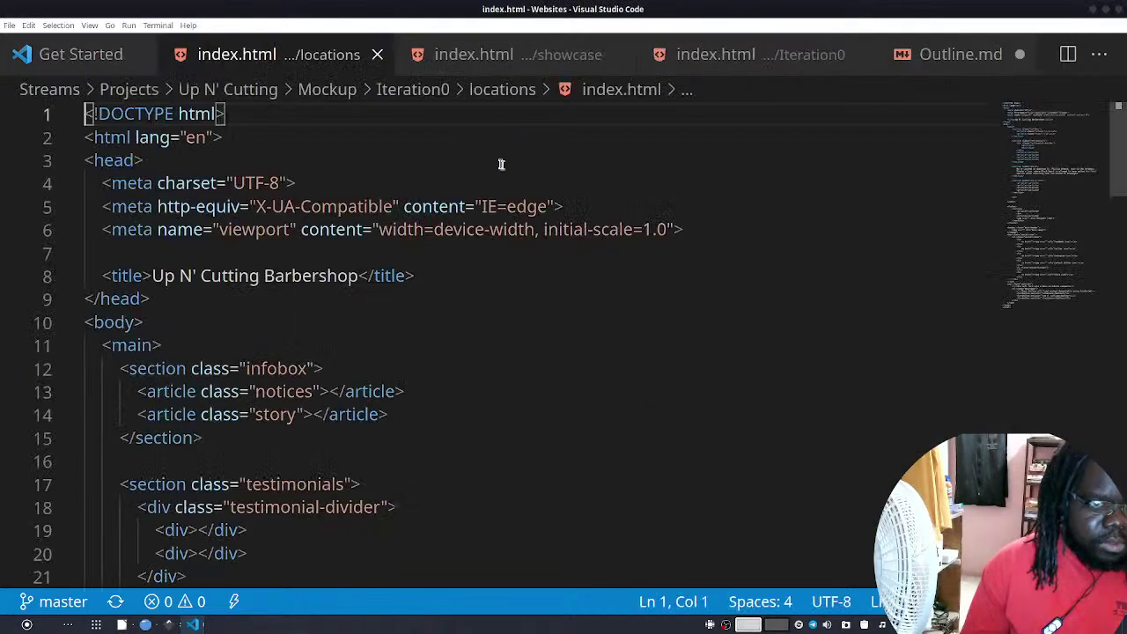
# Cut everything inside the body of the locations index.html, from the main element through the main-nav block, and save the file
pyautogui.click(252, 138)
pyautogui.scroll(-5, 221, 264)
pyautogui.scroll(5, 221, 302)
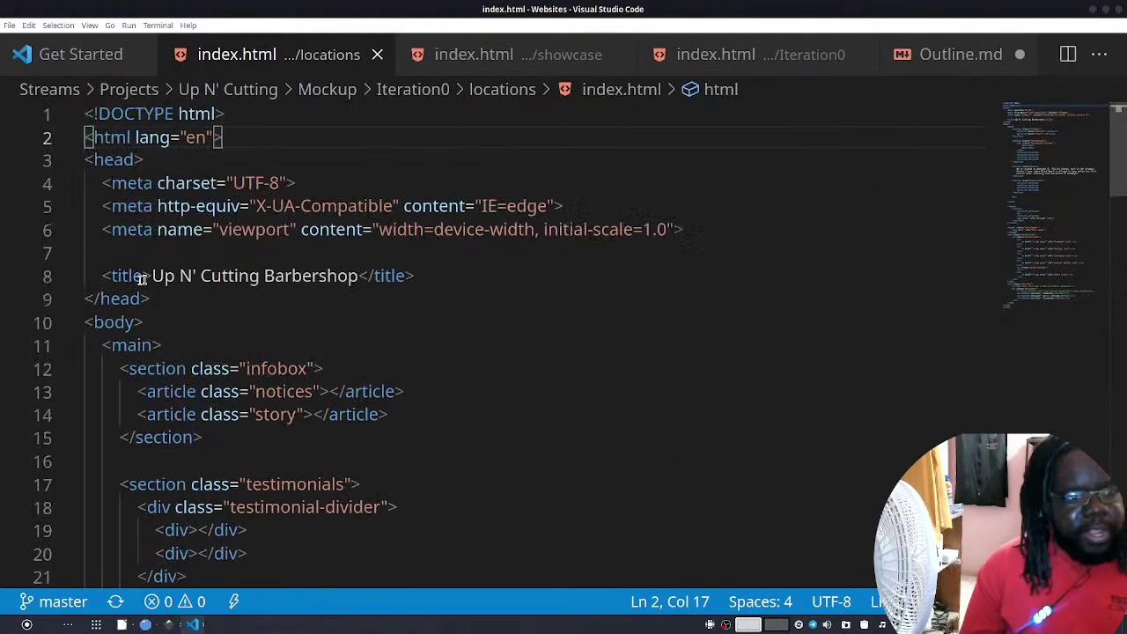
pyautogui.click(97, 347)
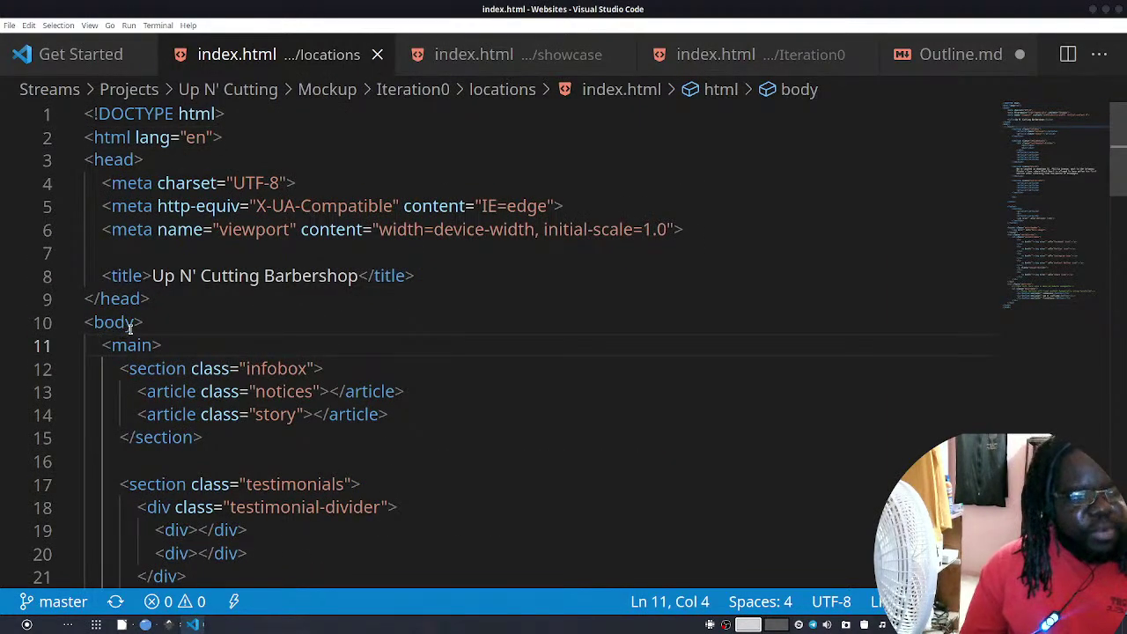
pyautogui.click(111, 345)
pyautogui.scroll(-5, 128, 335)
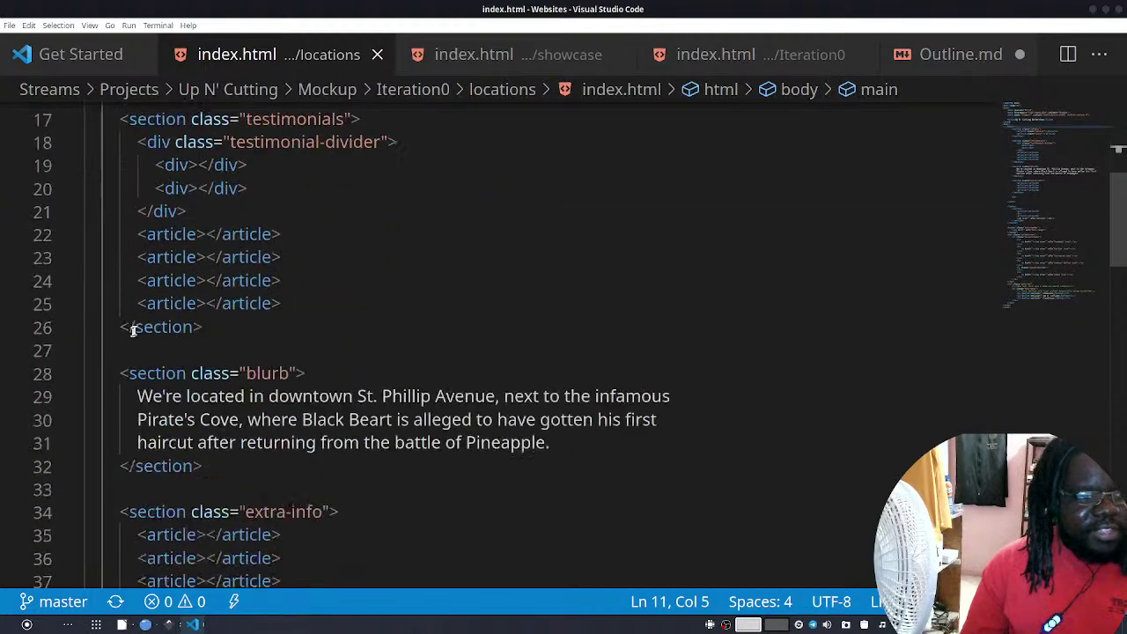
pyautogui.scroll(-20, 128, 335)
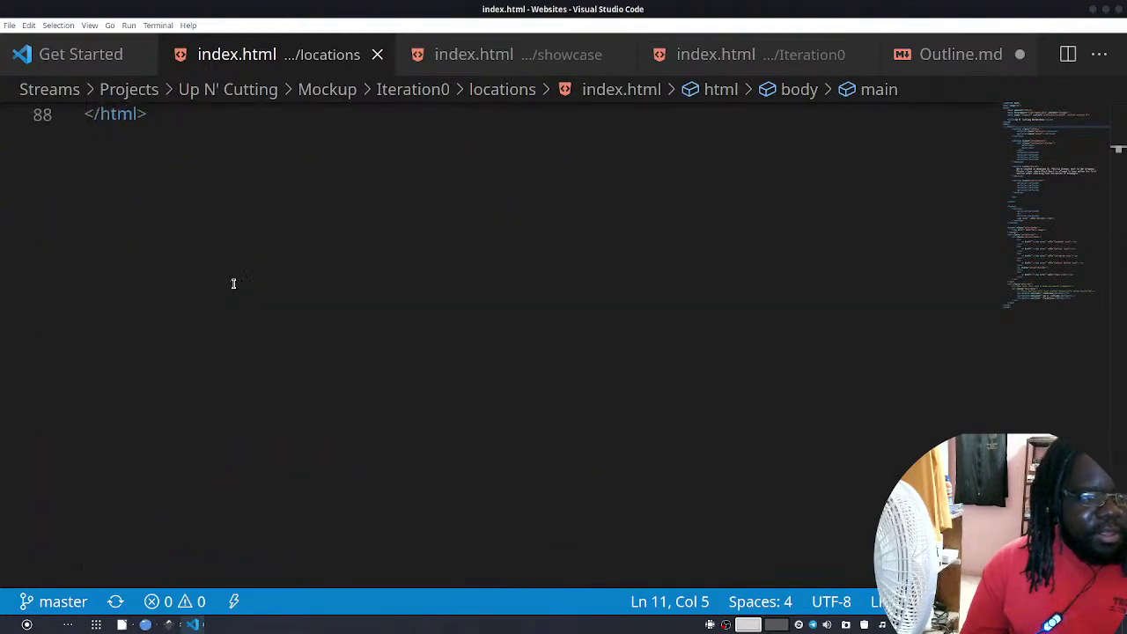
pyautogui.scroll(5, 233, 283)
pyautogui.keyDown('shift'); pyautogui.click(190, 414); pyautogui.keyUp('shift')
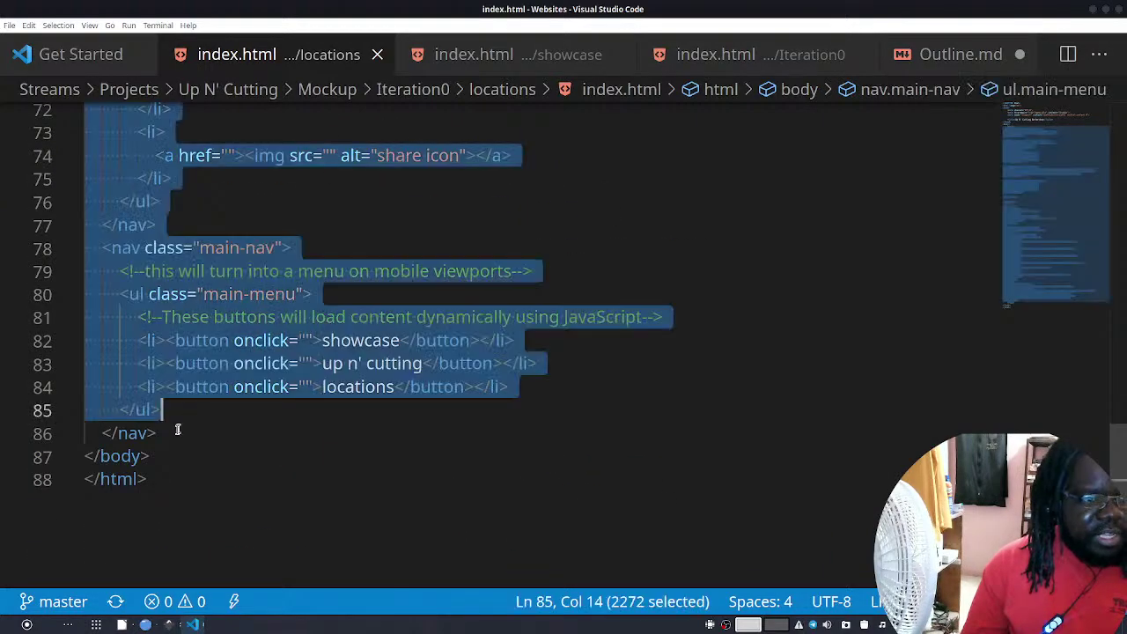
pyautogui.keyDown('shift'); pyautogui.click(177, 430); pyautogui.keyUp('shift')
pyautogui.press('BackSpace')
pyautogui.scroll(4, 225, 352)
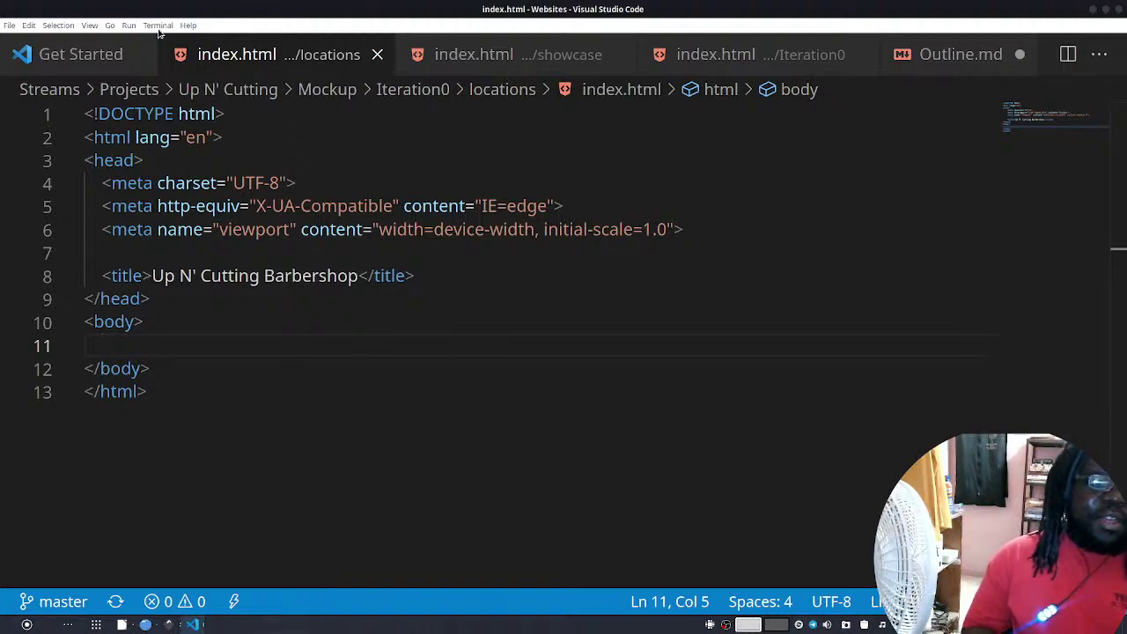
# Switch to the file manager and create a folder named home.html in Iteration0
pyautogui.moveTo(192, 624)
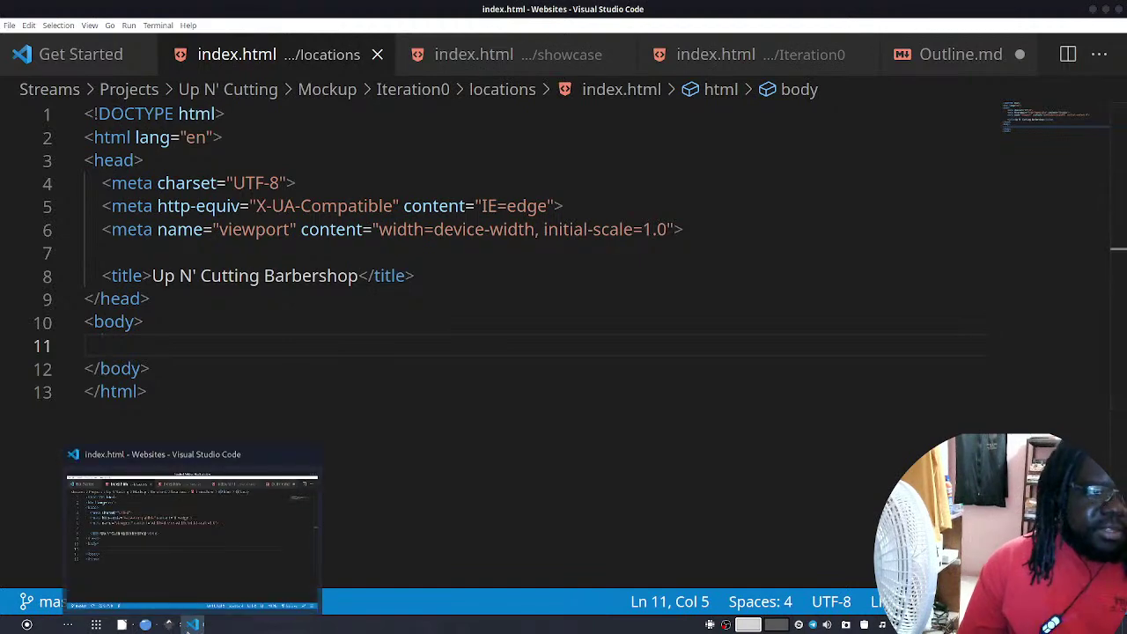
pyautogui.click(143, 627)
pyautogui.rightClick(498, 307)
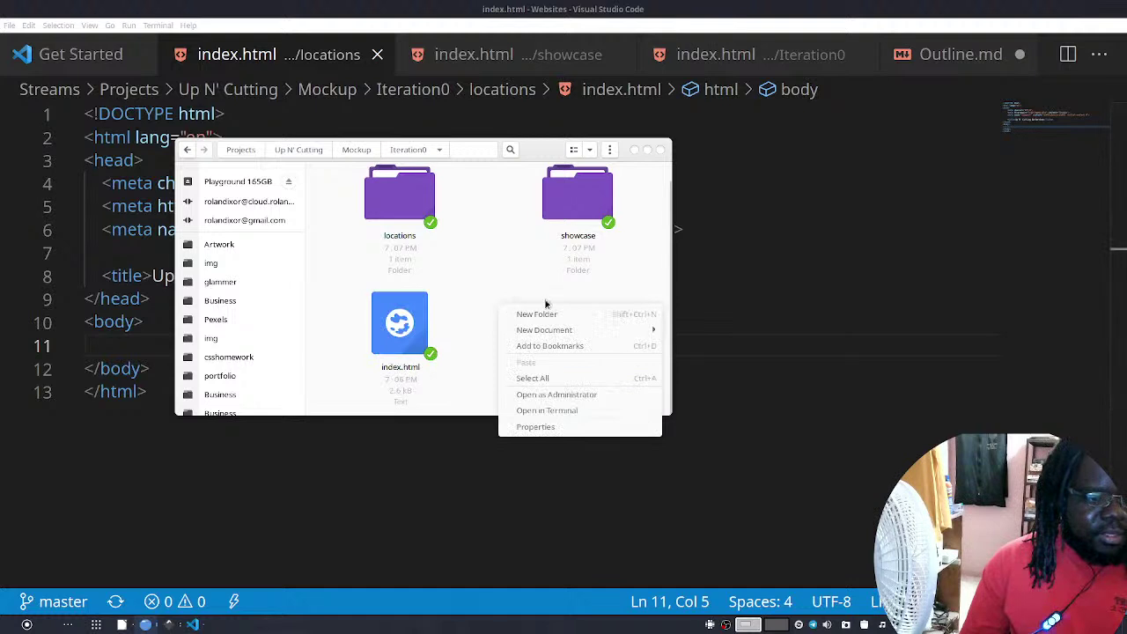
pyautogui.click(547, 315)
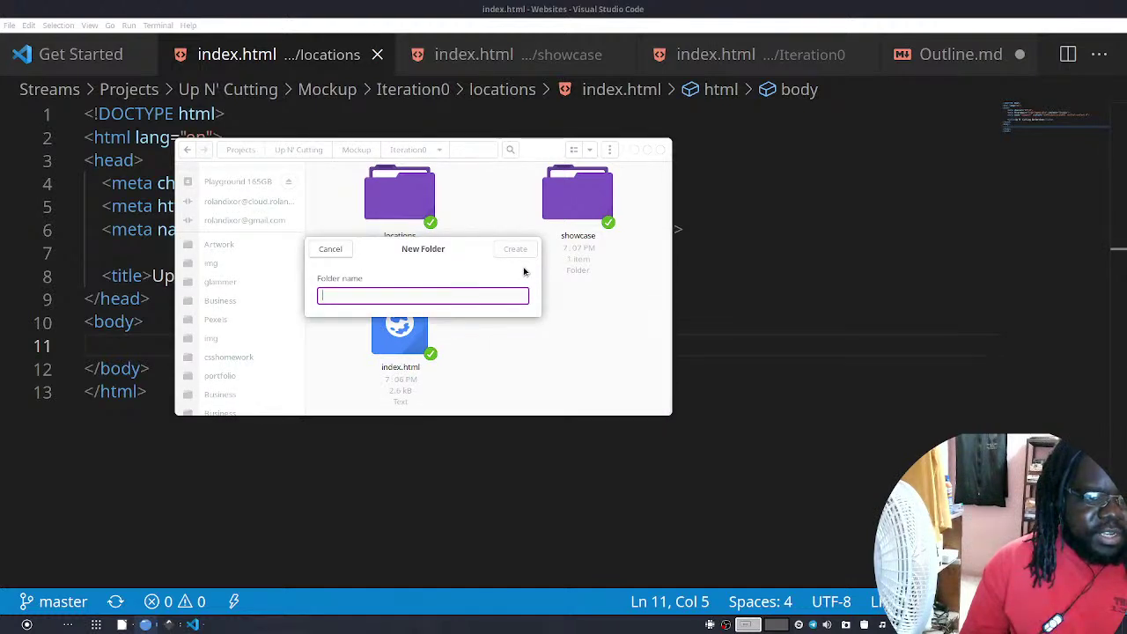
pyautogui.write('home')
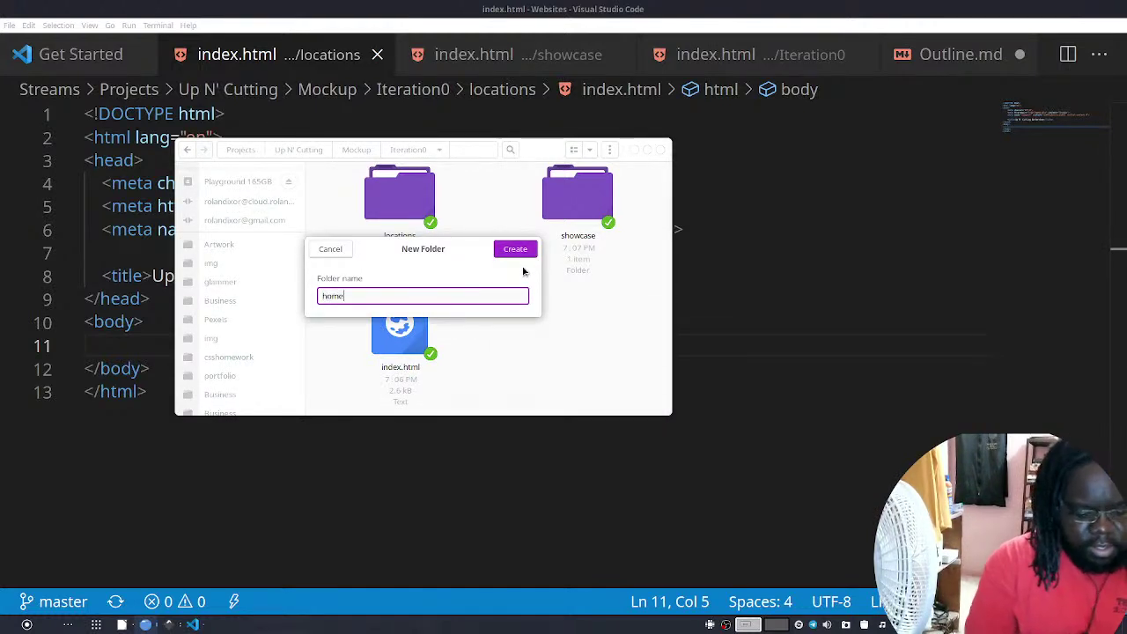
pyautogui.press('Return')
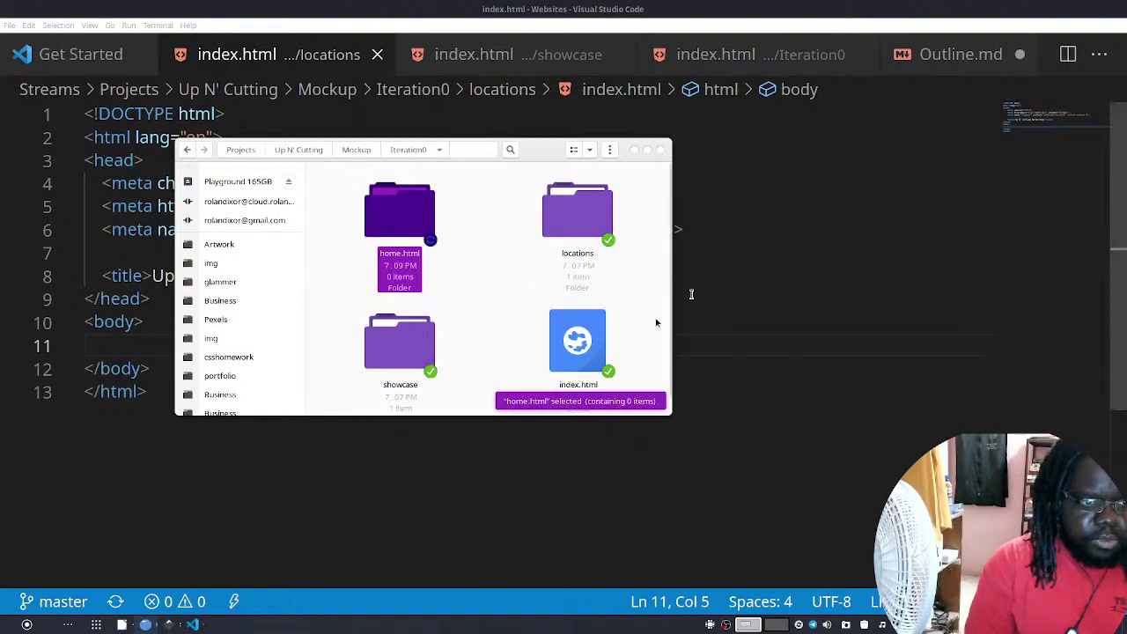
# Permanently delete the home.html folder from Iteration0
pyautogui.rightClick(381, 220)
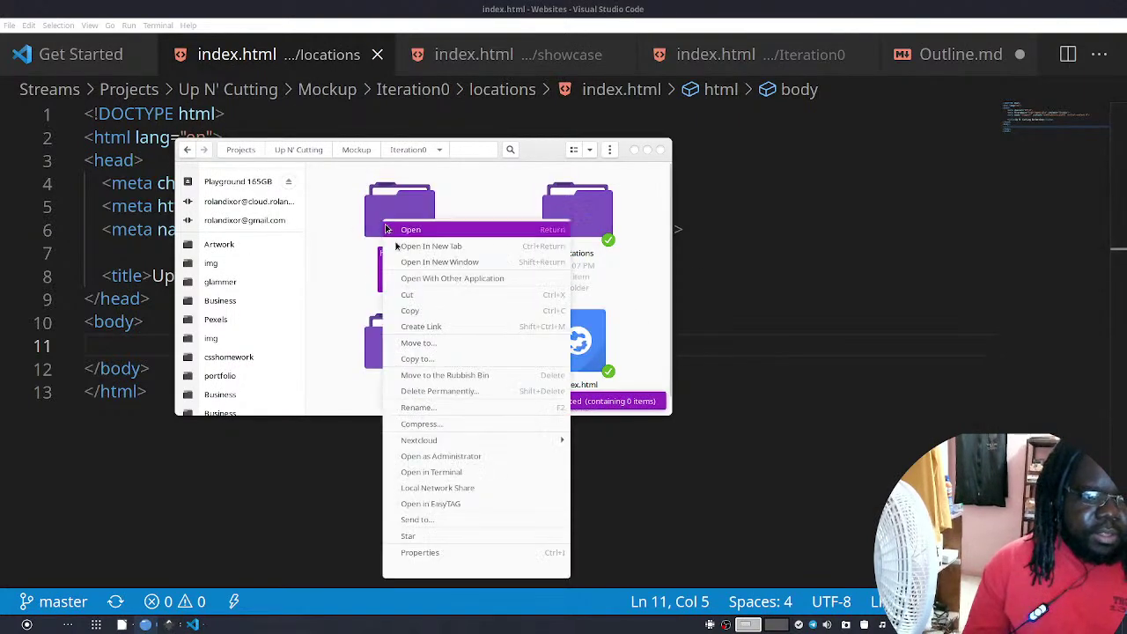
pyautogui.click(467, 393)
pyautogui.click(564, 310)
# Create a new text file in Iteration0 and rename it home.html
pyautogui.rightClick(478, 257)
pyautogui.moveTo(523, 291)
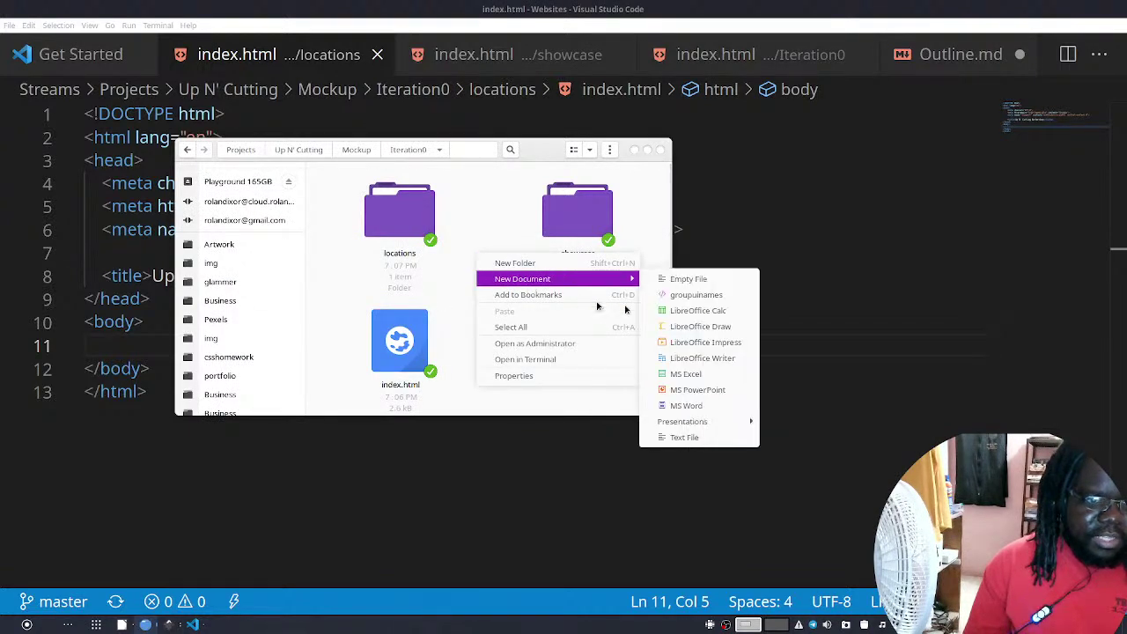
pyautogui.click(724, 436)
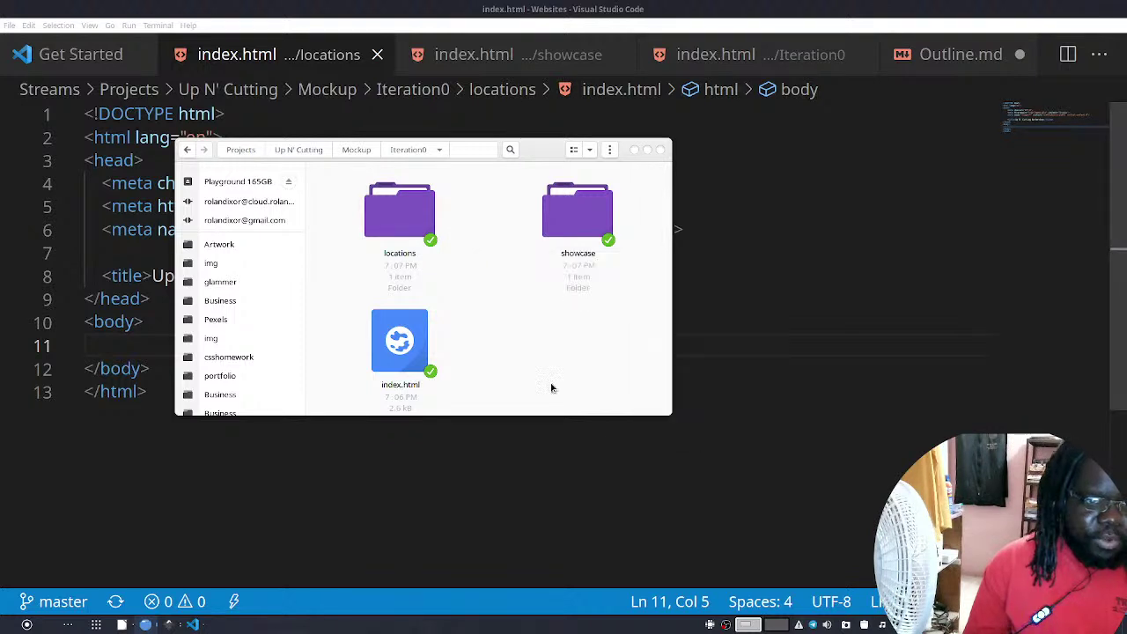
pyautogui.rightClick(580, 342)
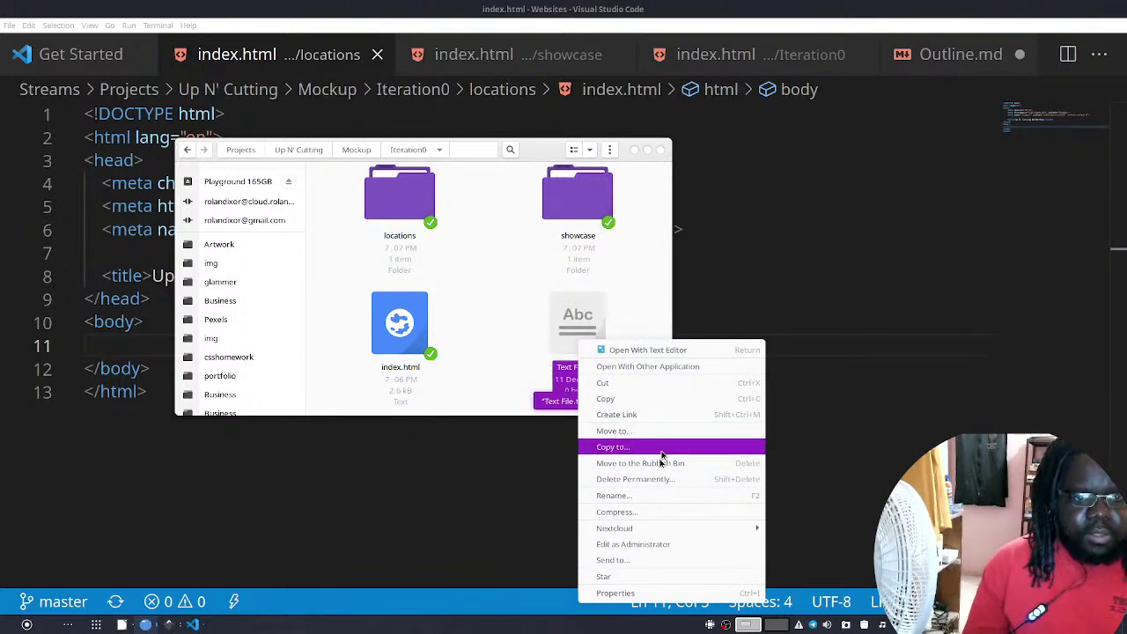
pyautogui.click(657, 495)
pyautogui.write('home.ht')
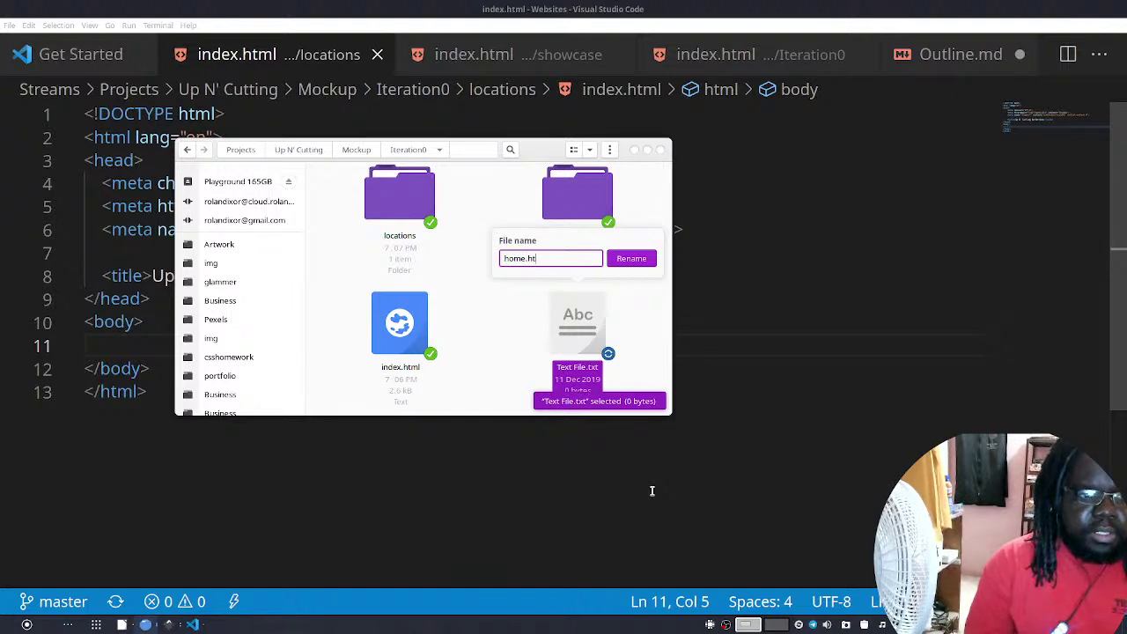
pyautogui.press('Return')
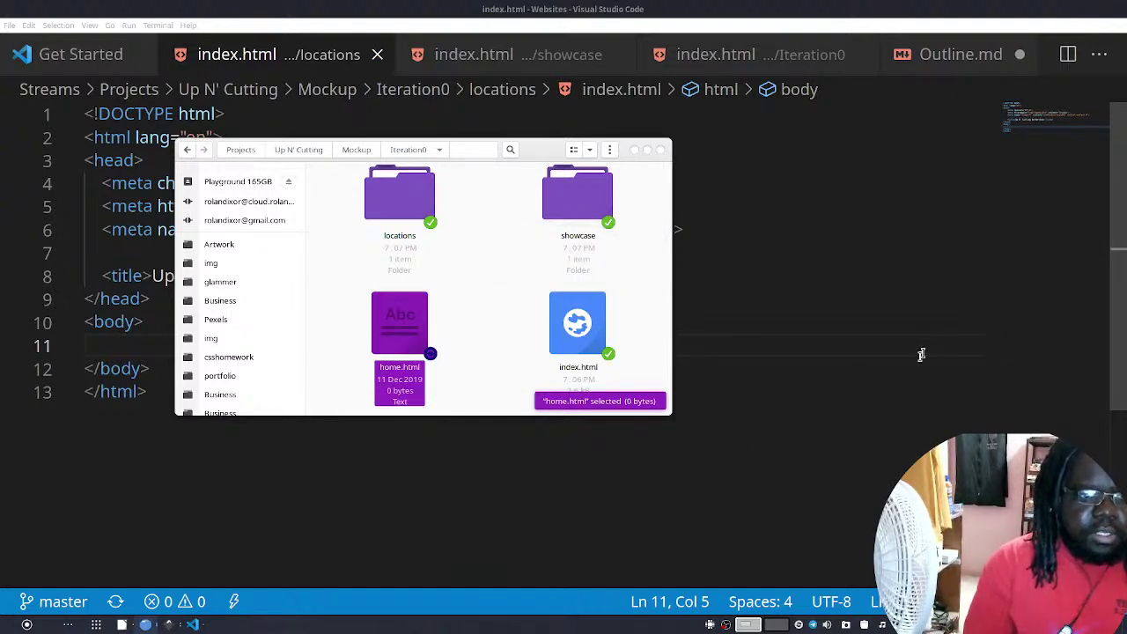
# Switch back to Visual Studio Code and open the home.html file from the Iteration0 folder
pyautogui.moveTo(921, 354); pyautogui.dragTo(922, 370)
pyautogui.click(80, 53)
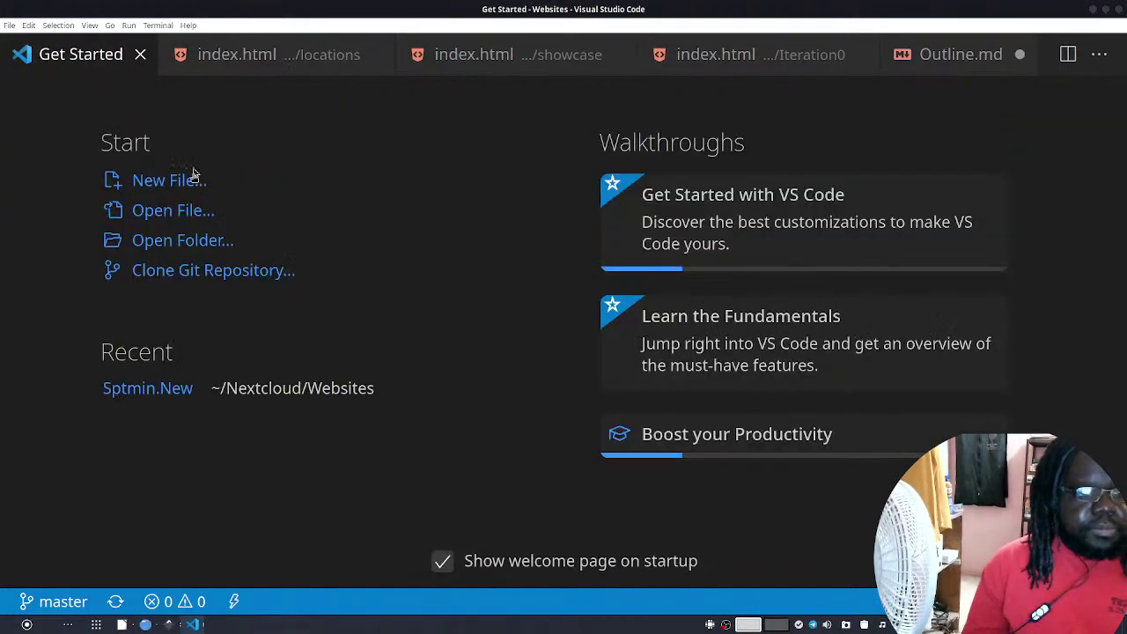
pyautogui.click(185, 210)
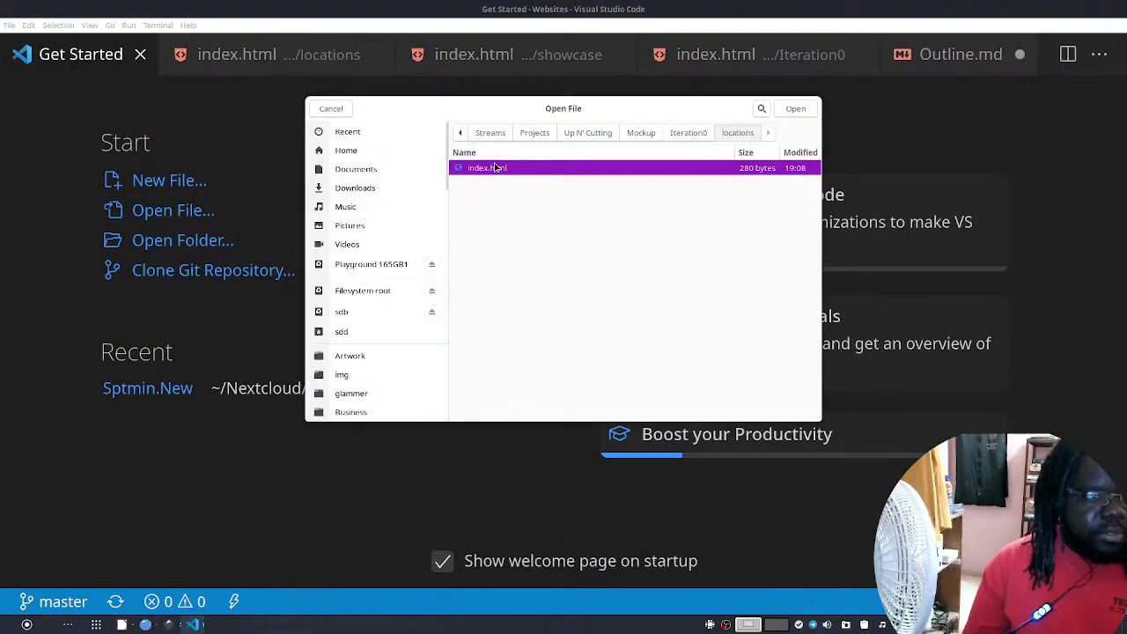
pyautogui.click(688, 130)
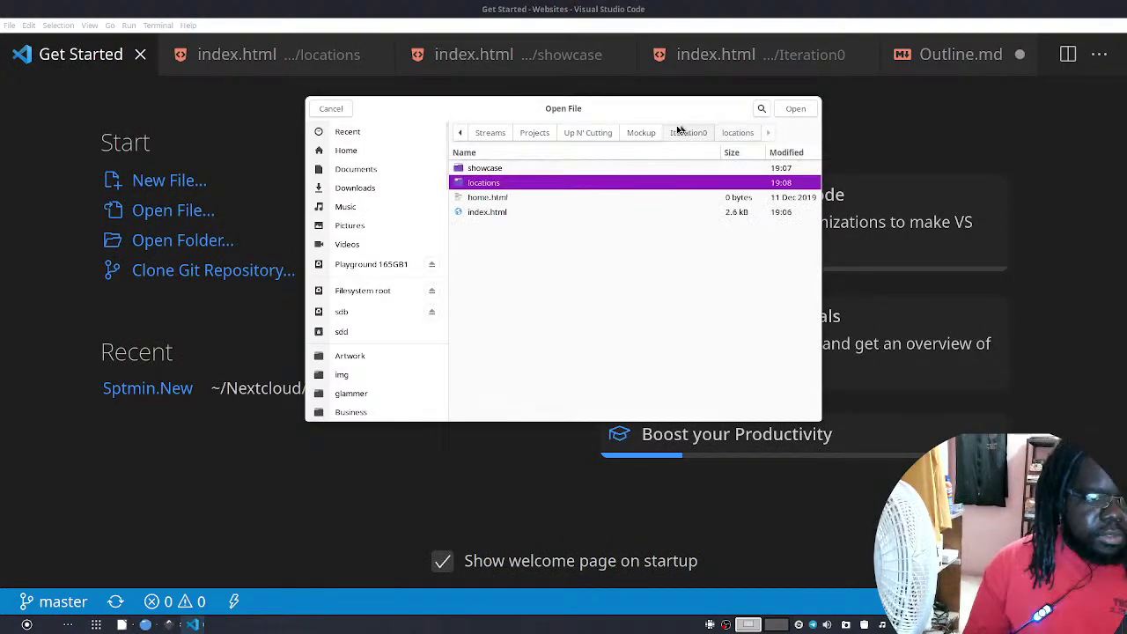
pyautogui.doubleClick(499, 199)
# Paste the cut body markup into home.html, saving and closing the file
pyautogui.hotkey('ctrl', 'v')
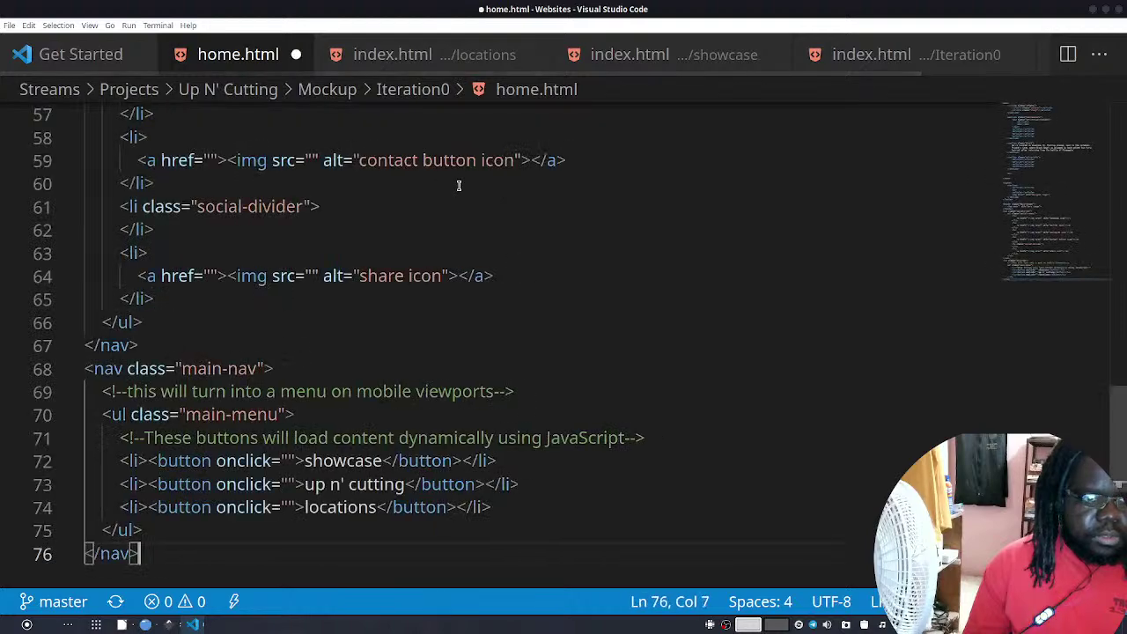
pyautogui.scroll(15, 361, 265)
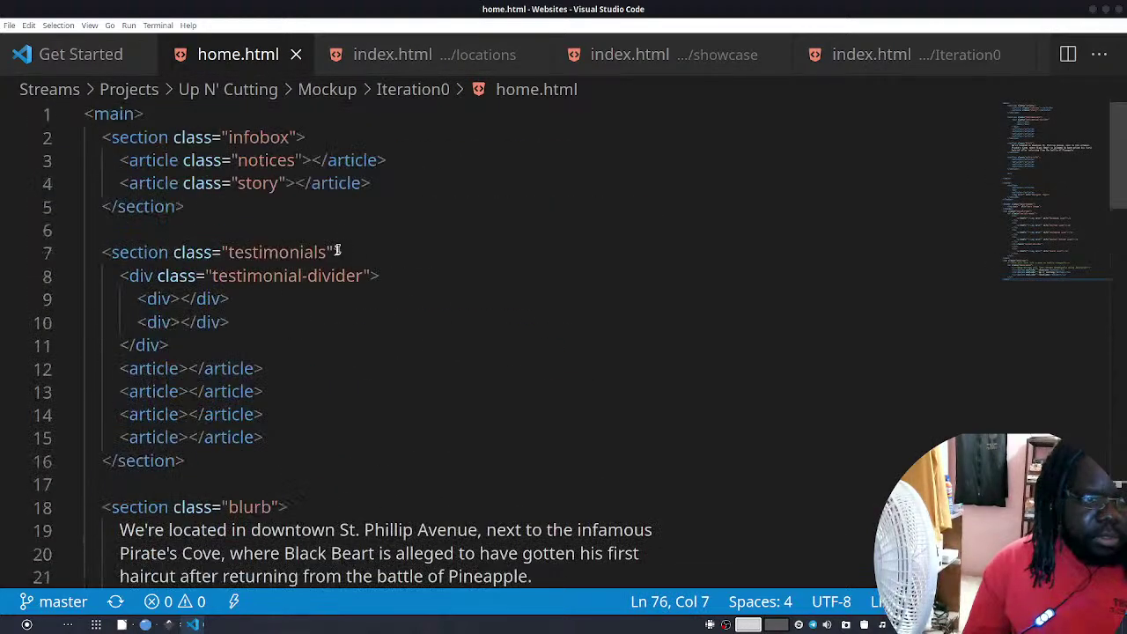
pyautogui.scroll(-18, 238, 211)
pyautogui.scroll(12, 247, 220)
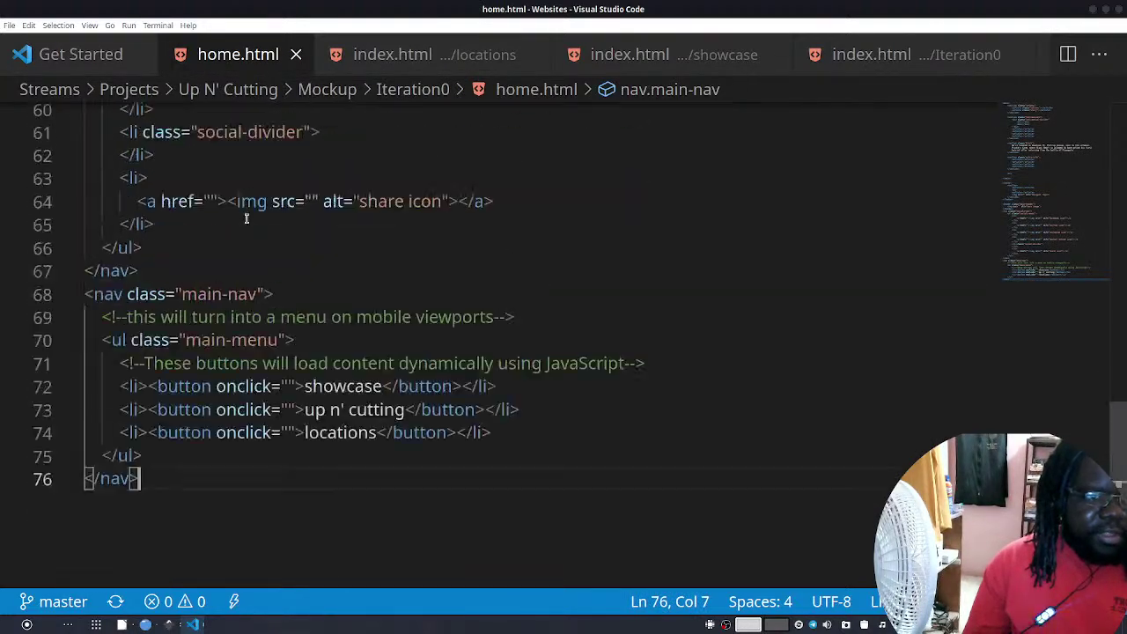
pyautogui.scroll(7, 251, 218)
pyautogui.click(296, 54)
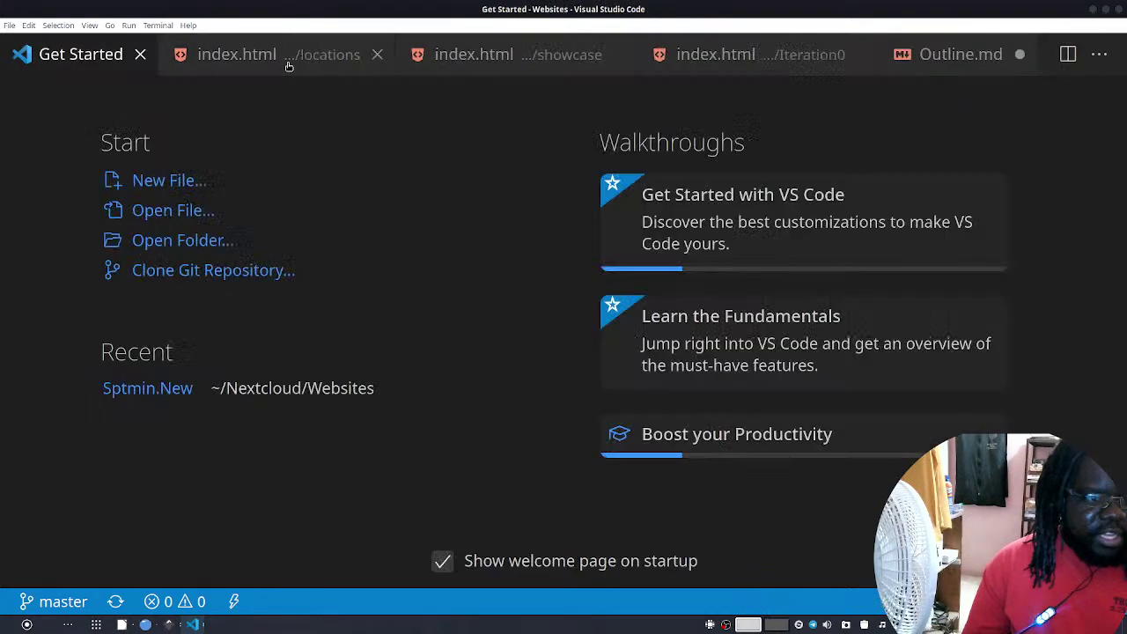
# Delete everything inside the body of the showcase index.html, from the main element through the main-nav block, and save the file
pyautogui.click(296, 55)
pyautogui.click(546, 55)
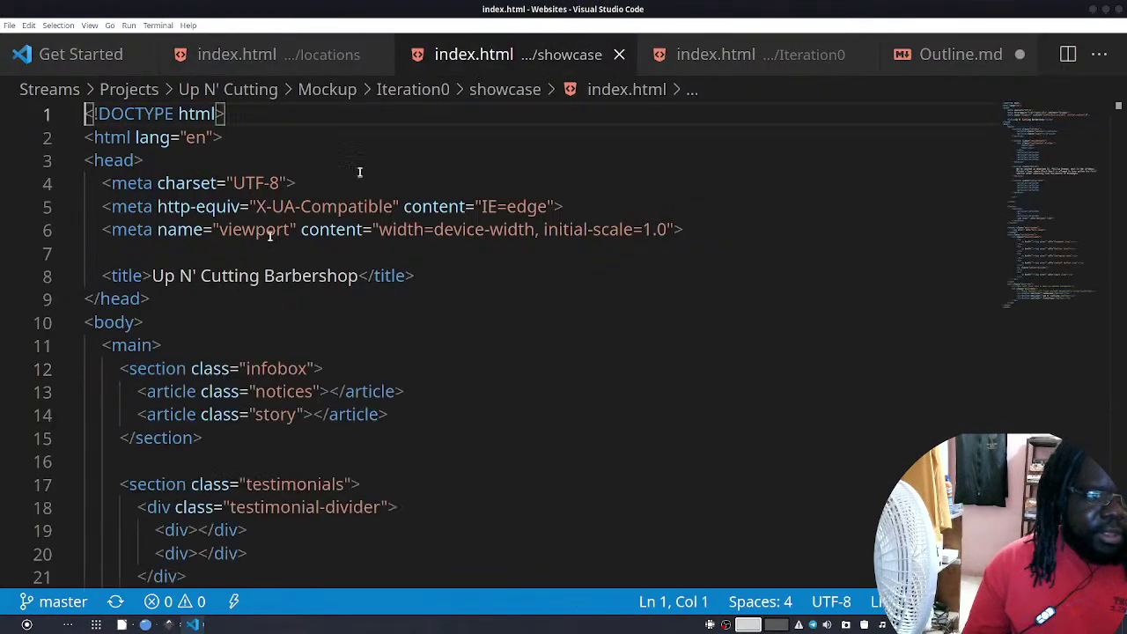
pyautogui.scroll(-5, 238, 279)
pyautogui.scroll(3, 189, 290)
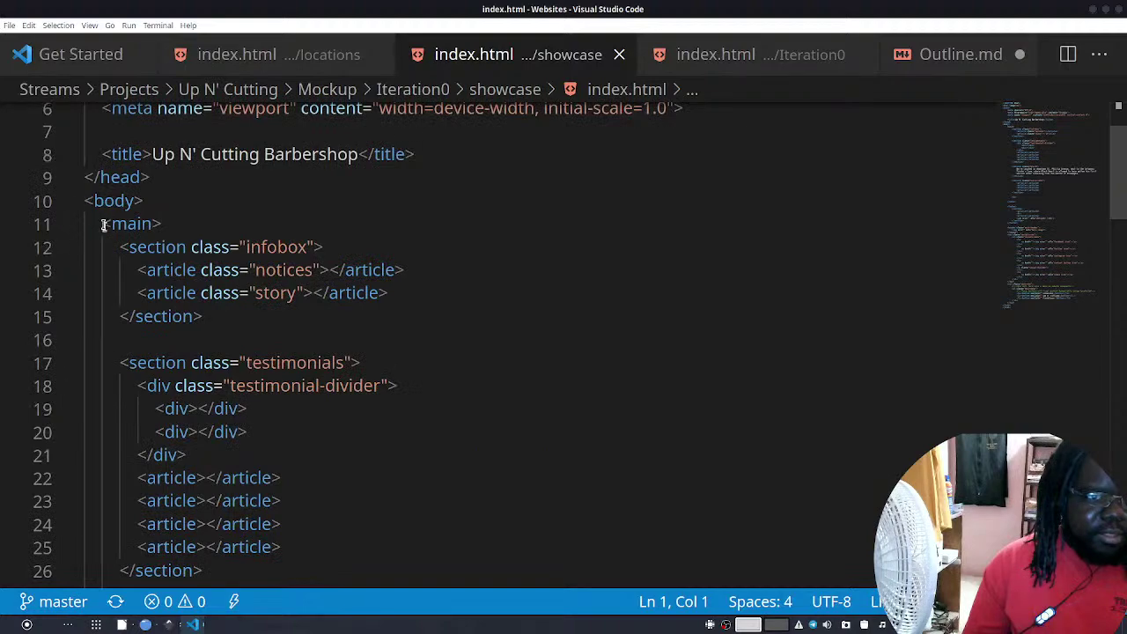
pyautogui.click(104, 224)
pyautogui.scroll(-20, 159, 275)
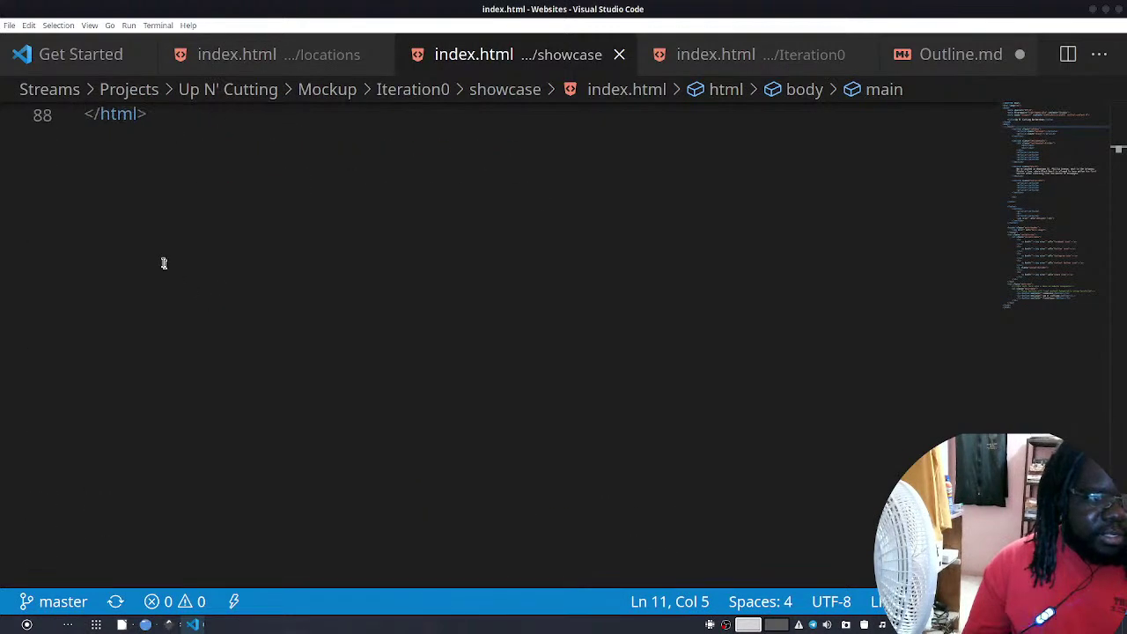
pyautogui.scroll(4, 171, 280)
pyautogui.keyDown('shift'); pyautogui.click(178, 315); pyautogui.keyUp('shift')
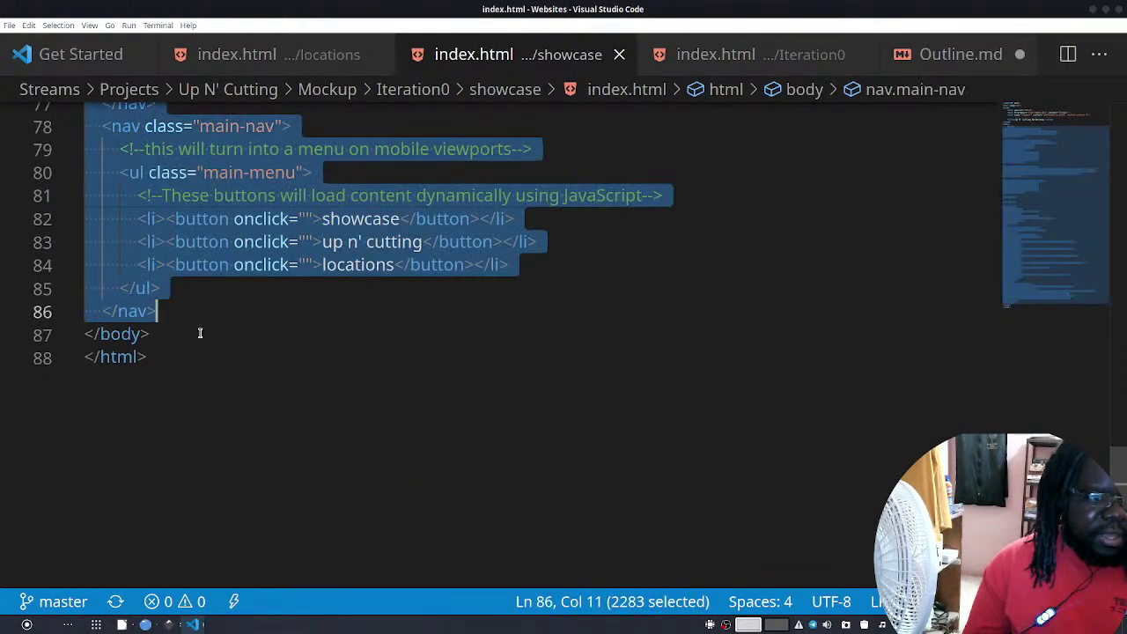
pyautogui.press('Delete')
pyautogui.scroll(3, 189, 315)
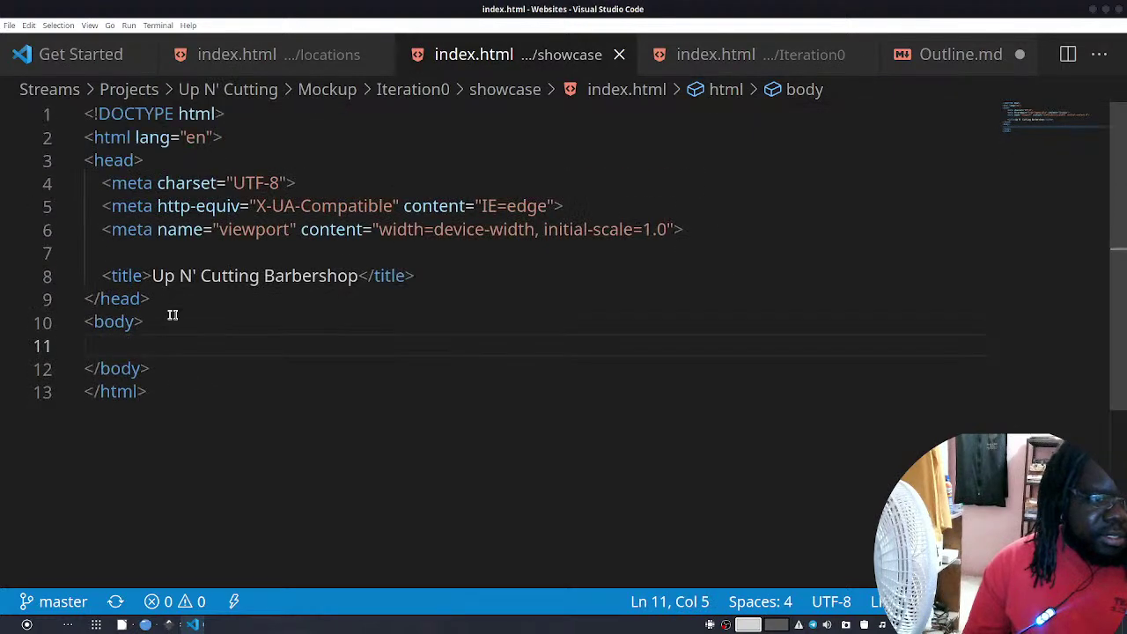
# Delete everything inside the body of the Iteration0 index.html, from the main element through the main-nav block, and save the file
pyautogui.click(743, 51)
pyautogui.hotkey('ctrl', 'a')
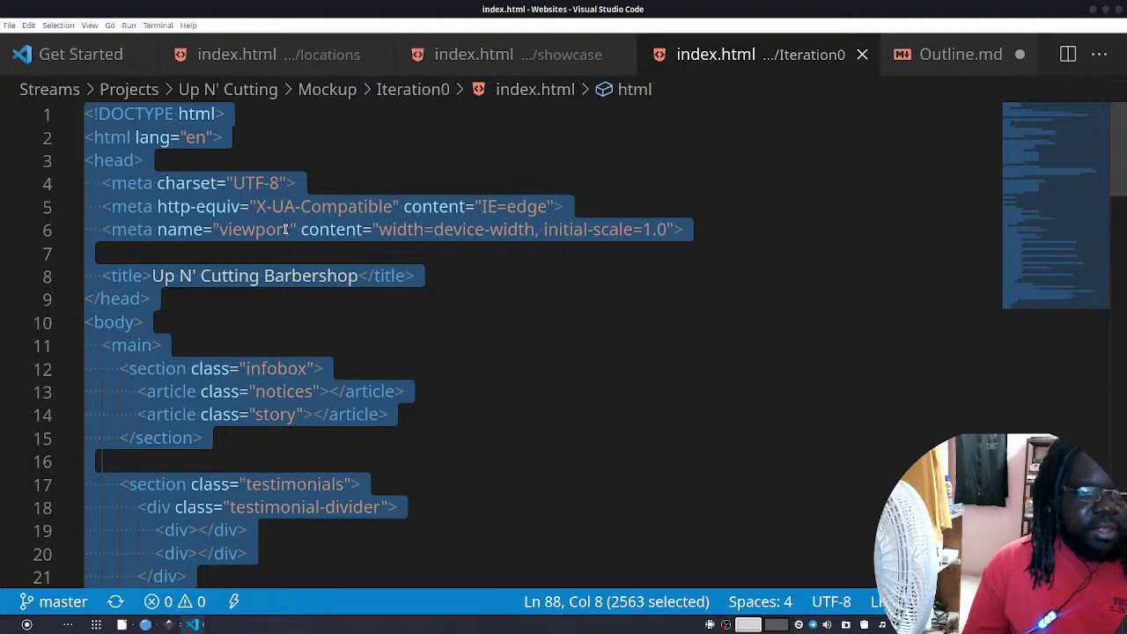
pyautogui.scroll(-5, 350, 206)
pyautogui.scroll(5, 343, 208)
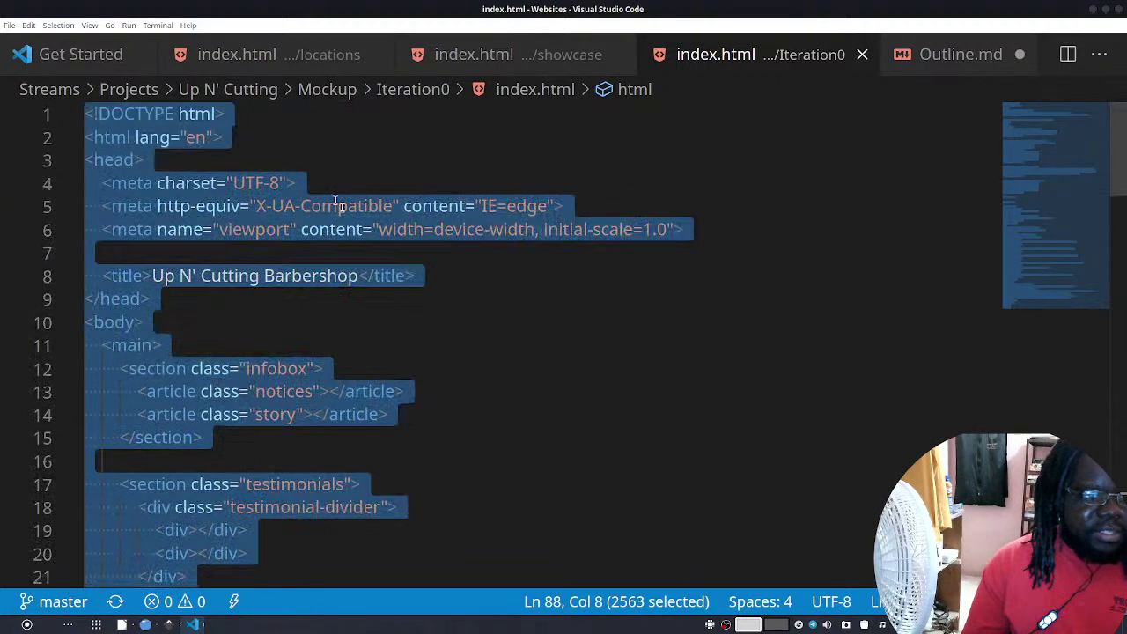
pyautogui.click(139, 164)
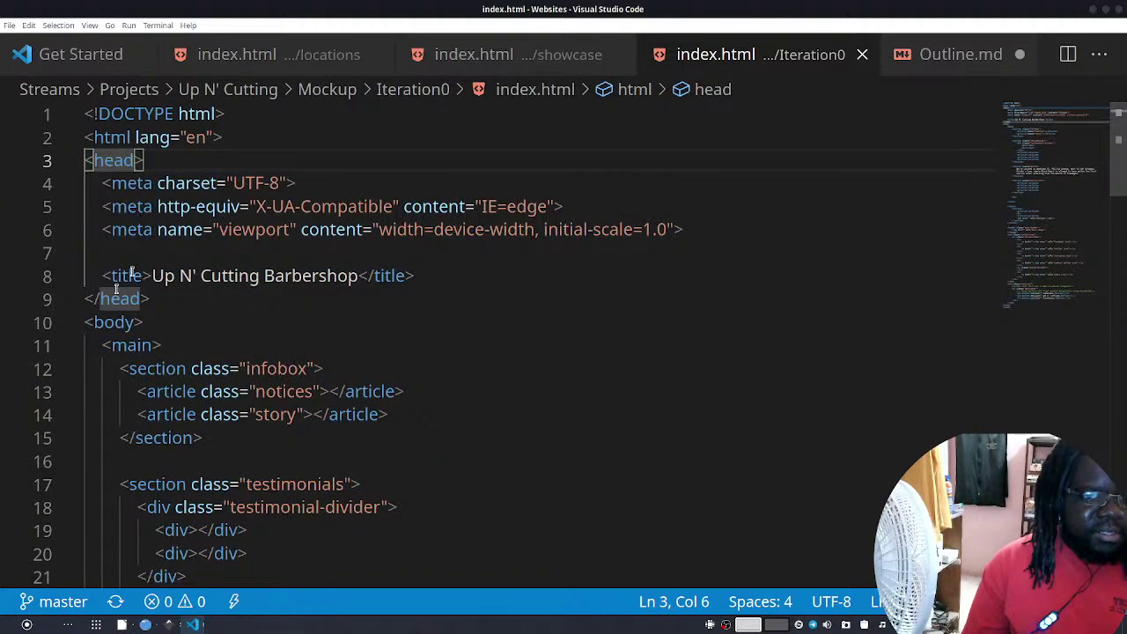
pyautogui.click(104, 355)
pyautogui.scroll(-15, 192, 386)
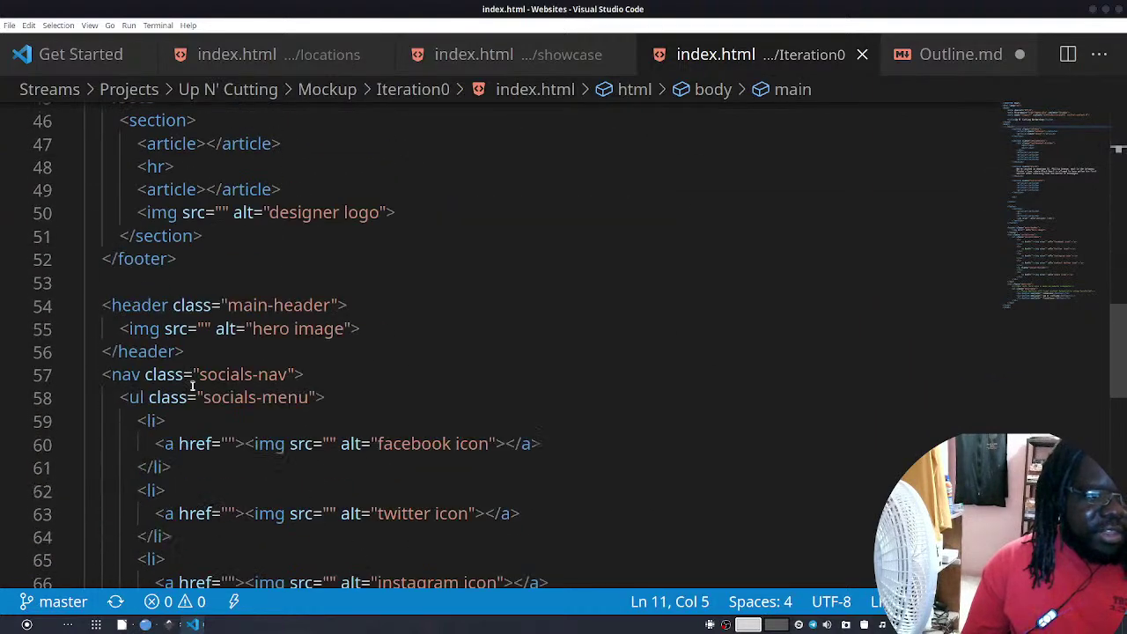
pyautogui.scroll(-11, 189, 370)
pyautogui.scroll(1, 201, 383)
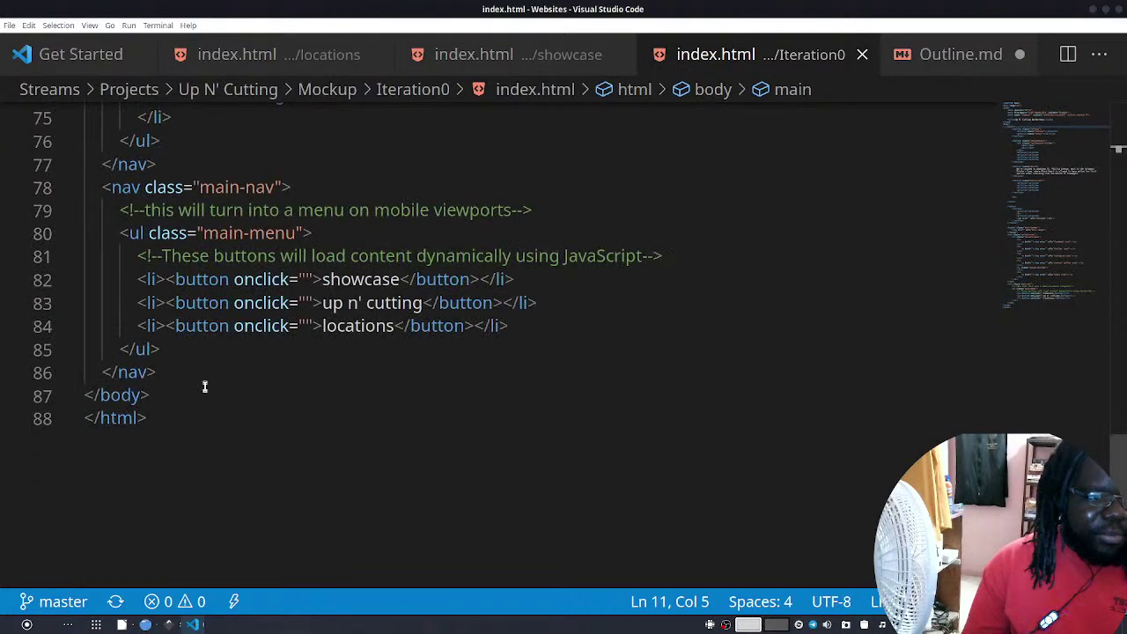
pyautogui.keyDown('shift'); pyautogui.click(198, 376); pyautogui.keyUp('shift')
pyautogui.press('BackSpace')
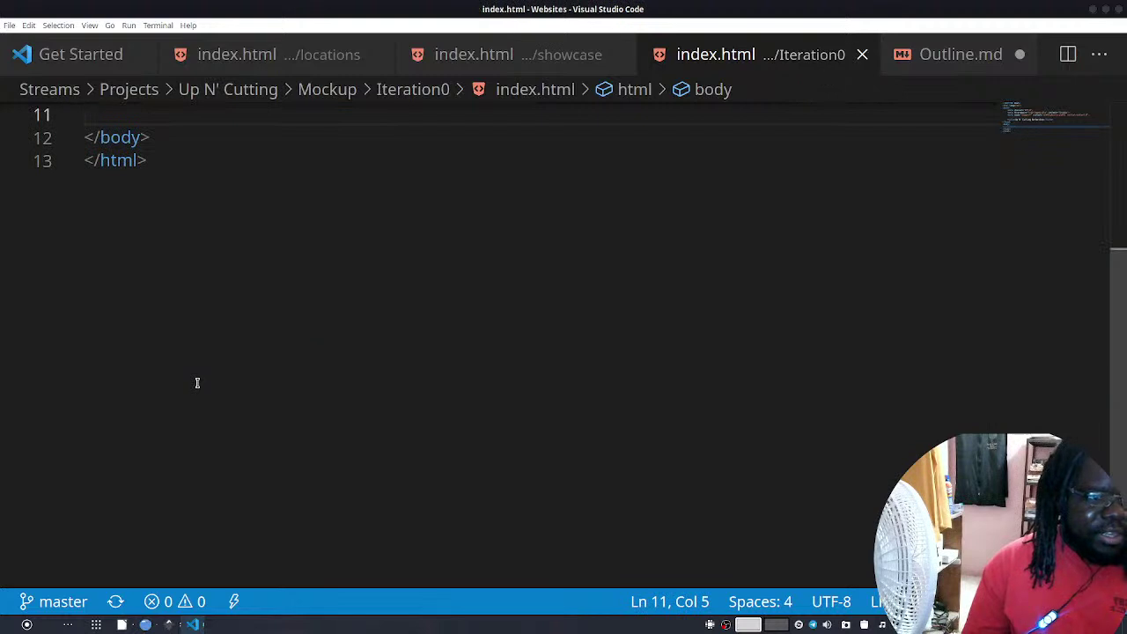
# Add the comment "No content, because we will load it dynamically" inside the body of the Iteration0 index.html and save the file
pyautogui.scroll(4, 209, 340)
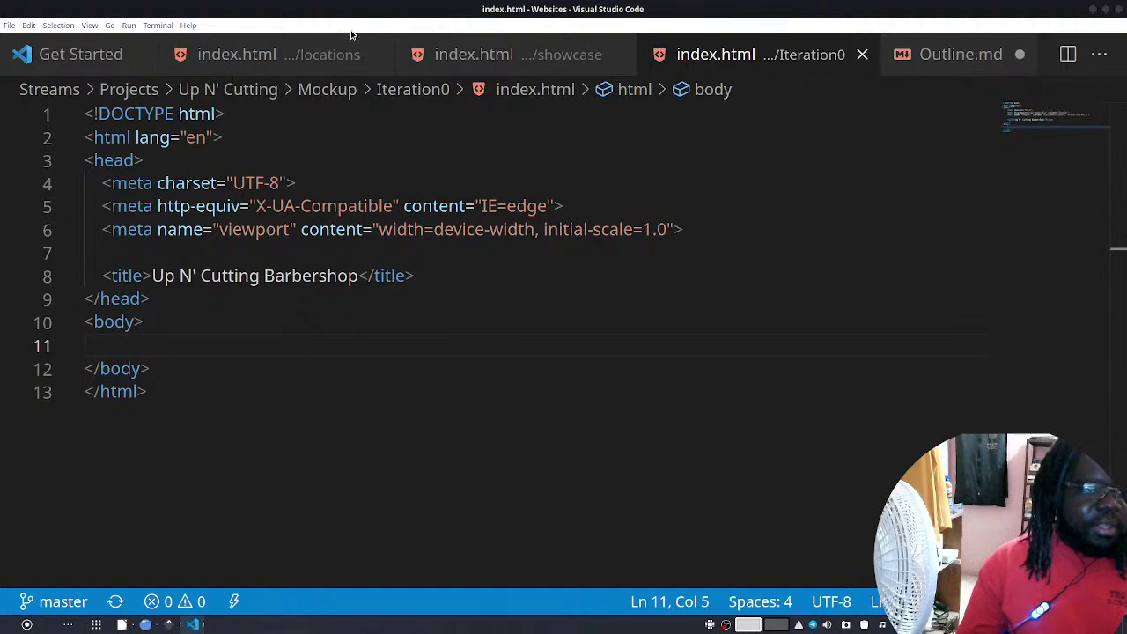
pyautogui.write('<!--')
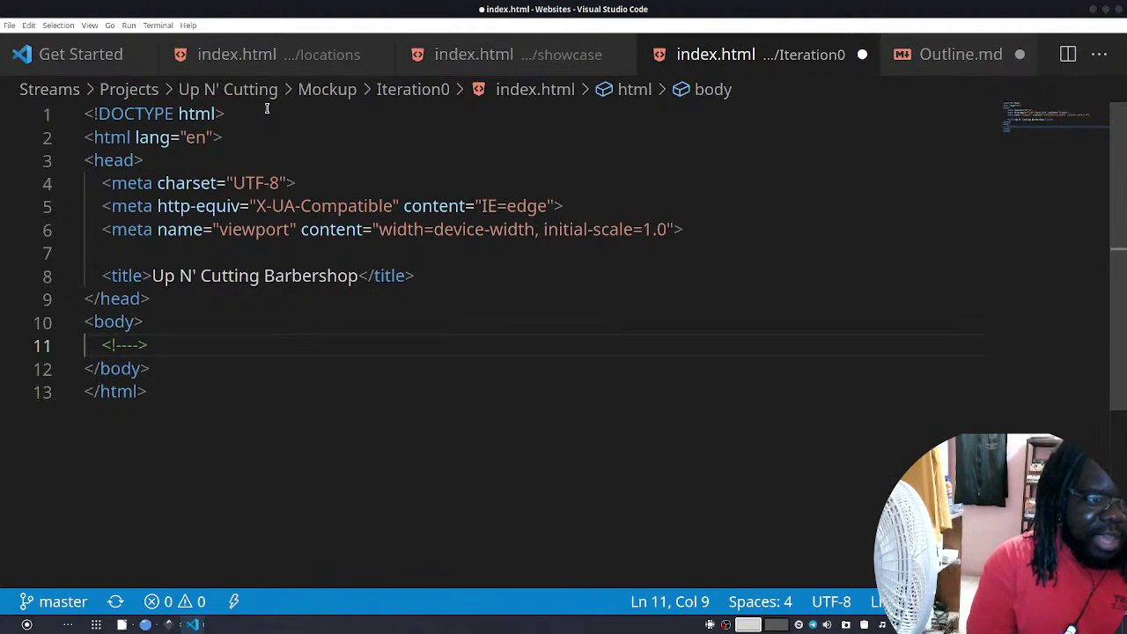
pyautogui.write('No content, bec')
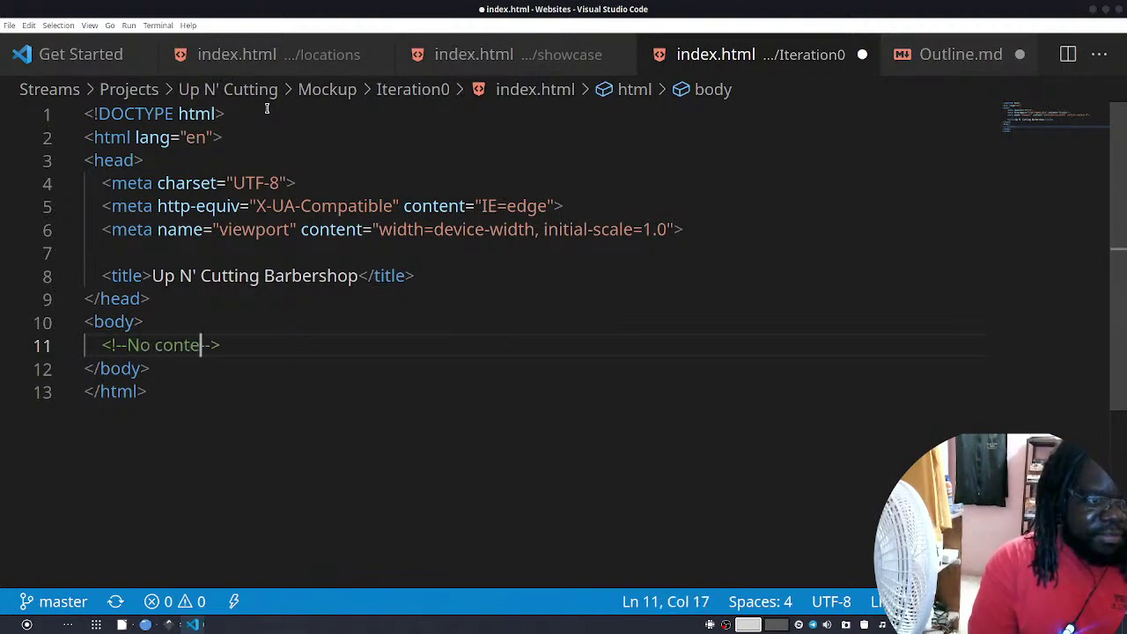
pyautogui.write('ause')
pyautogui.press('BackSpace')
pyautogui.press('BackSpace')
pyautogui.press('BackSpace')
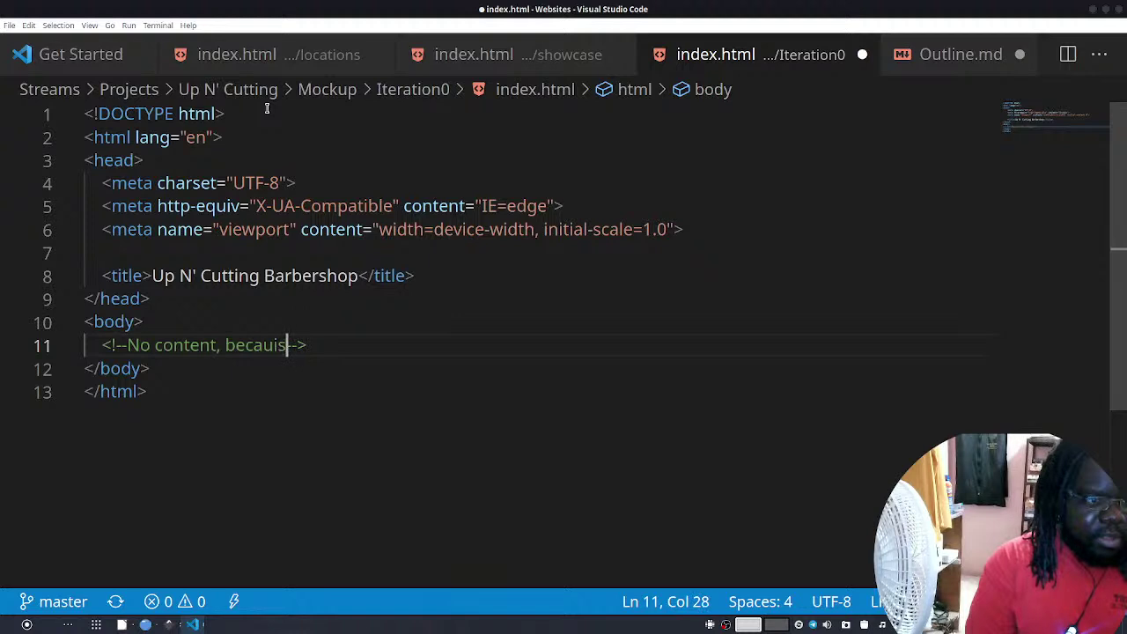
pyautogui.write('e we will loa')
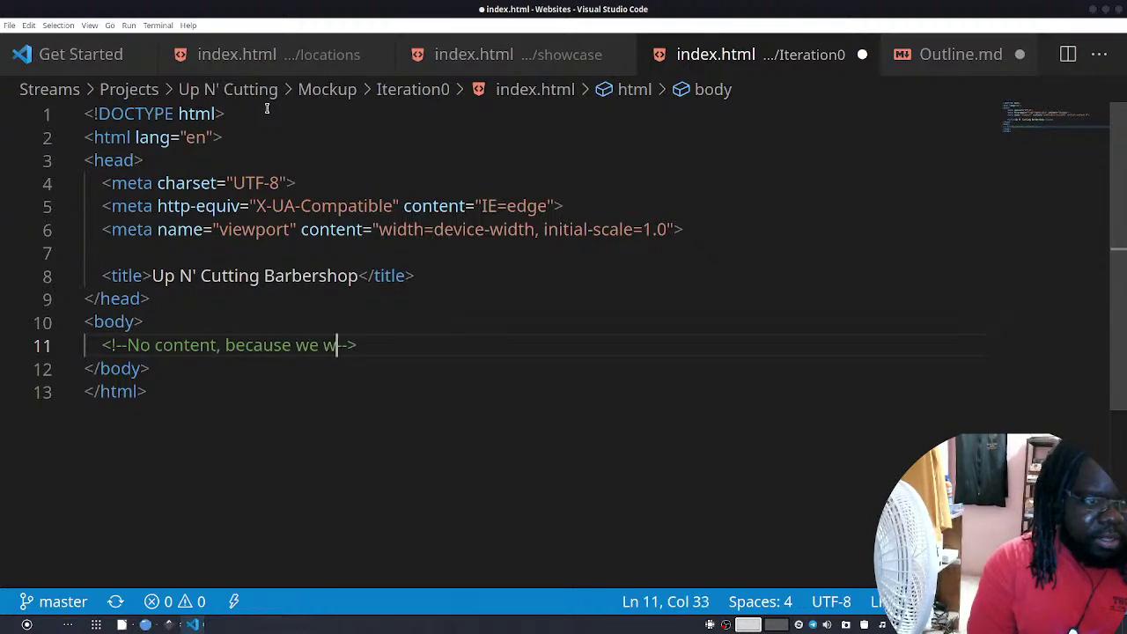
pyautogui.write('d it dynamica')
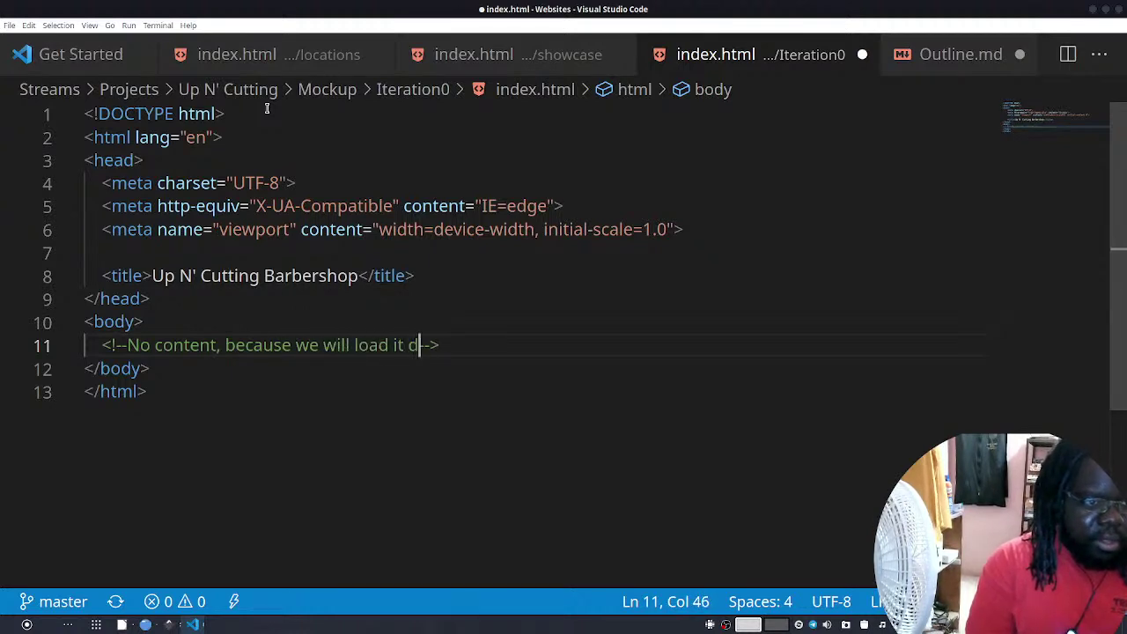
pyautogui.write('lly')
pyautogui.hotkey('ctrl', 's')
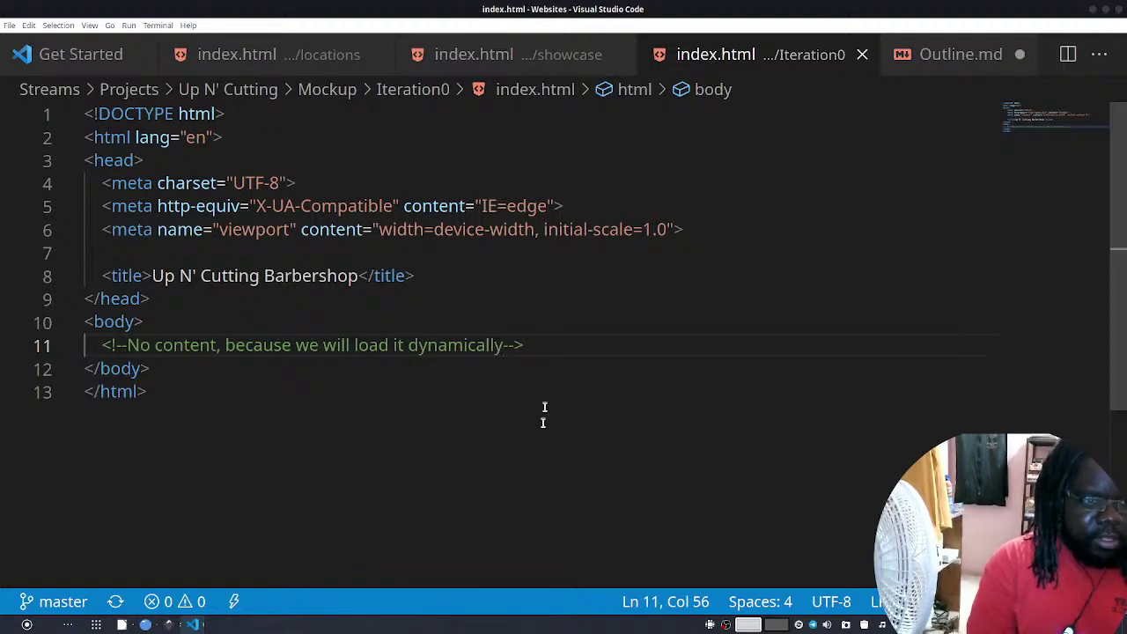
# Copy the comment from the Iteration0 index.html into the empty body of the showcase index.html
pyautogui.hotkey('shift', 'Home')
pyautogui.hotkey('ctrl', 'c')
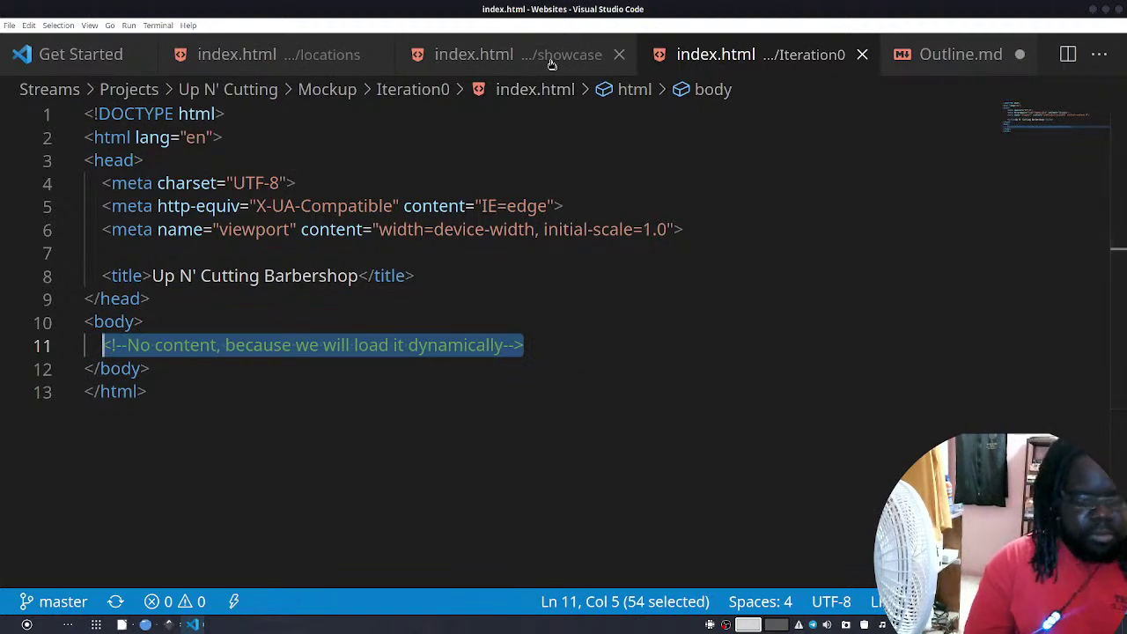
pyautogui.click(519, 54)
pyautogui.hotkey('ctrl', 'v')
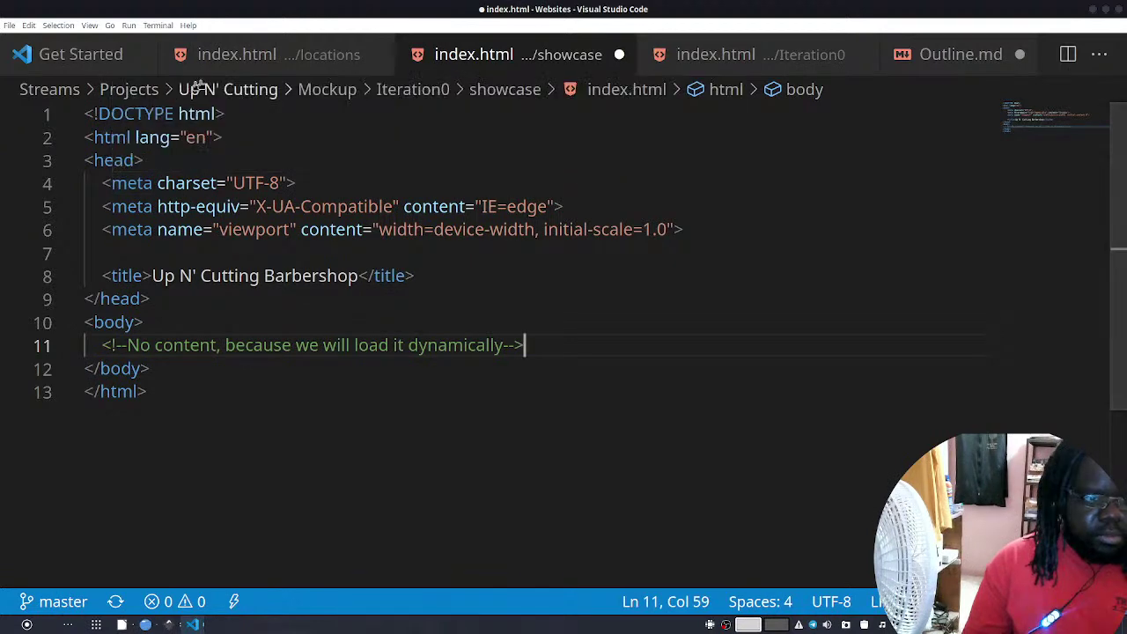
# Paste the same comment on its own line inside the body of the locations index.html, keeping the closing body tag, and save the file
pyautogui.click(236, 54)
pyautogui.hotkey('ctrl', 'v')
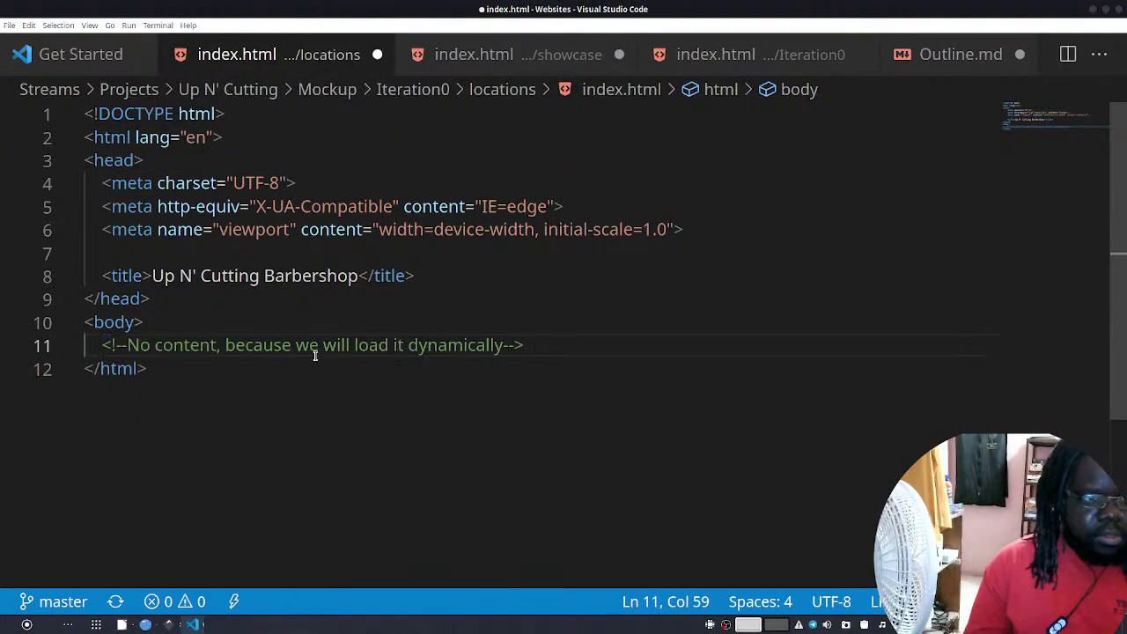
pyautogui.hotkey('ctrl', 'z')
pyautogui.click(287, 347)
pyautogui.hotkey('ctrl', 'v')
pyautogui.hotkey('ctrl', 's')
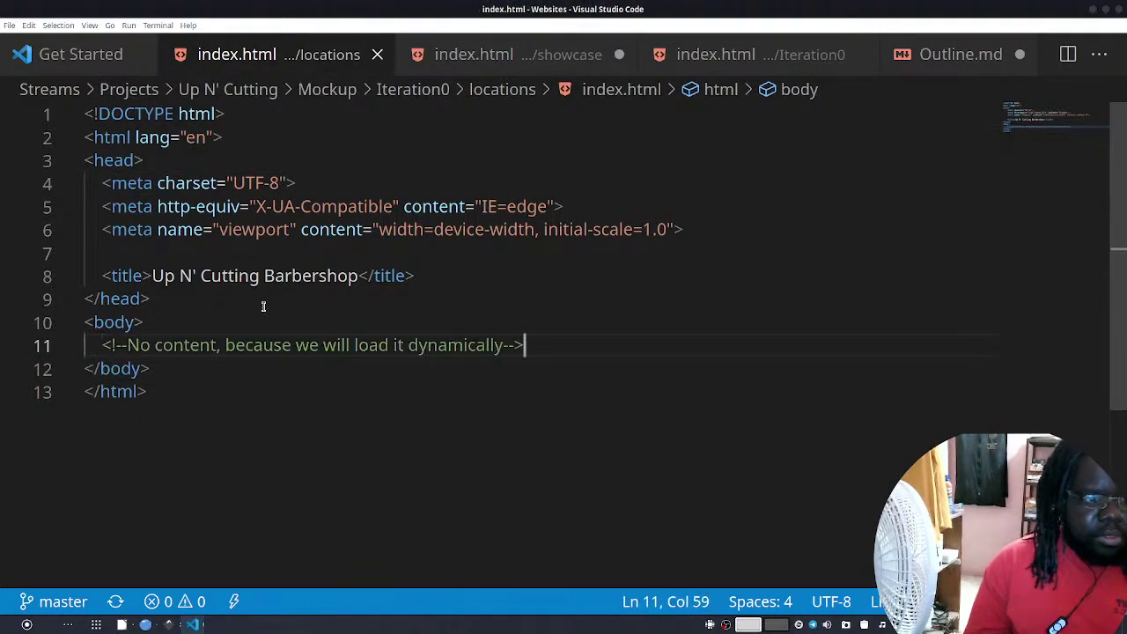
# Prefix the page title in the locations index.html with "Locations - " and save the file
pyautogui.click(292, 269)
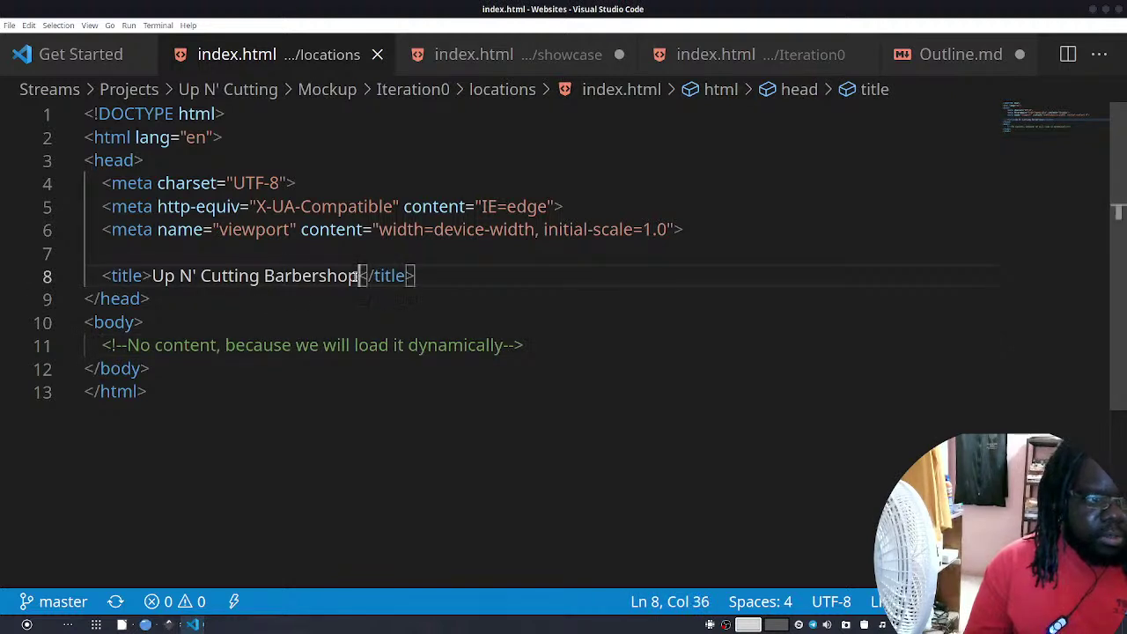
pyautogui.press('Home')
pyautogui.press('Right')
pyautogui.press('Right')
pyautogui.press('Right')
pyautogui.press('Right')
pyautogui.press('Right')
pyautogui.press('Right')
pyautogui.press('Right')
pyautogui.press('Right')
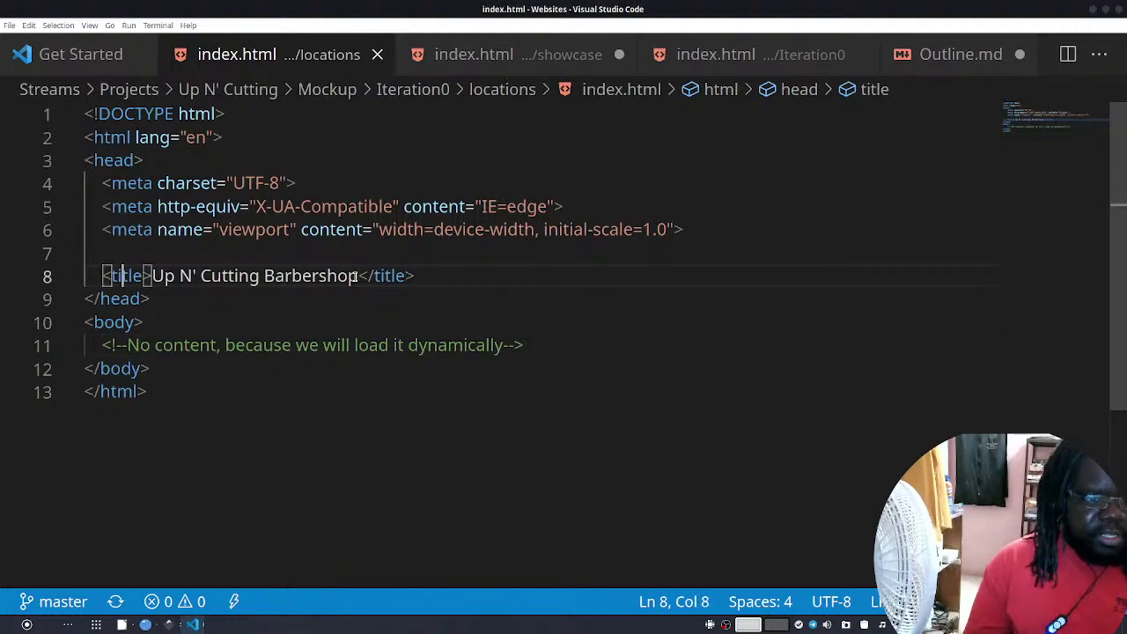
pyautogui.press('Left')
pyautogui.press('Left')
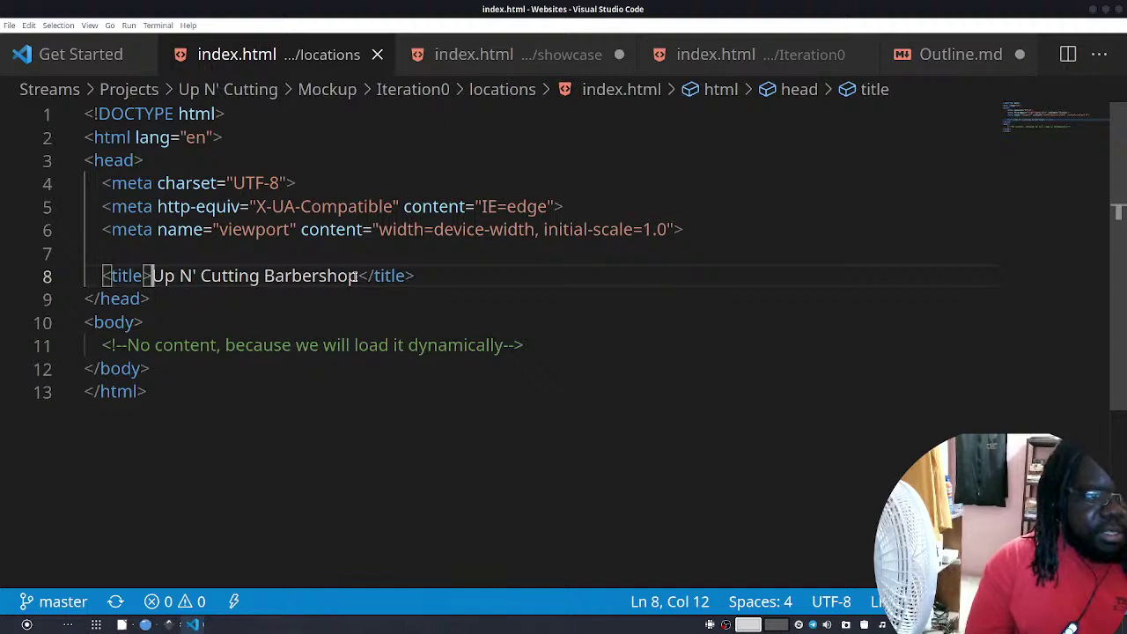
pyautogui.write('Locations -')
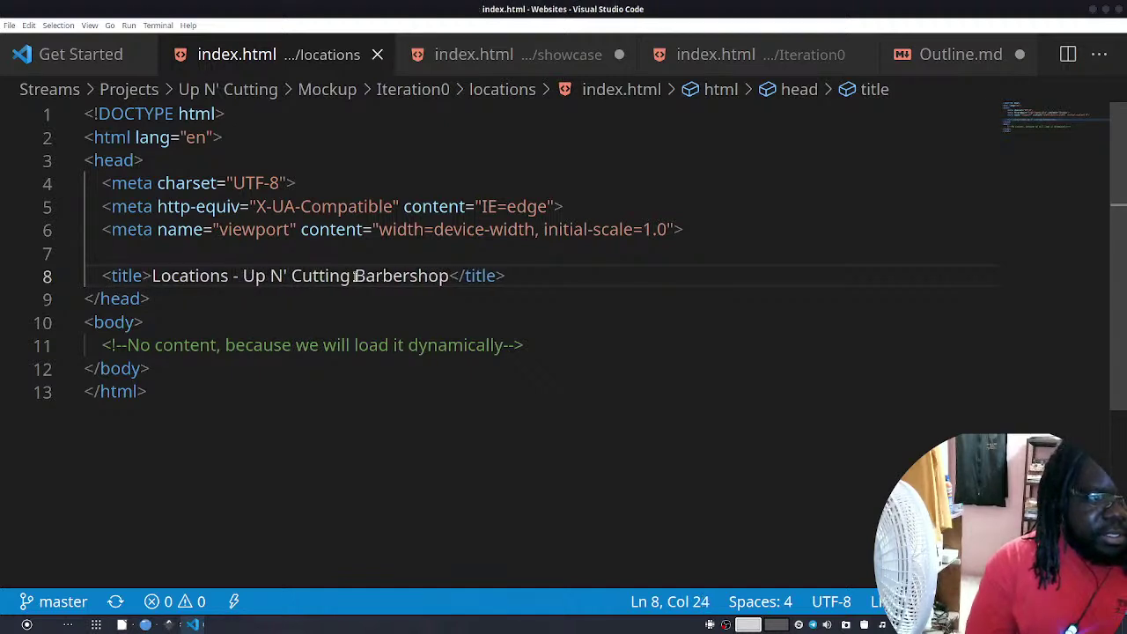
# Prefix the page title in the showcase index.html with "Showcase - " and save the file
pyautogui.click(516, 56)
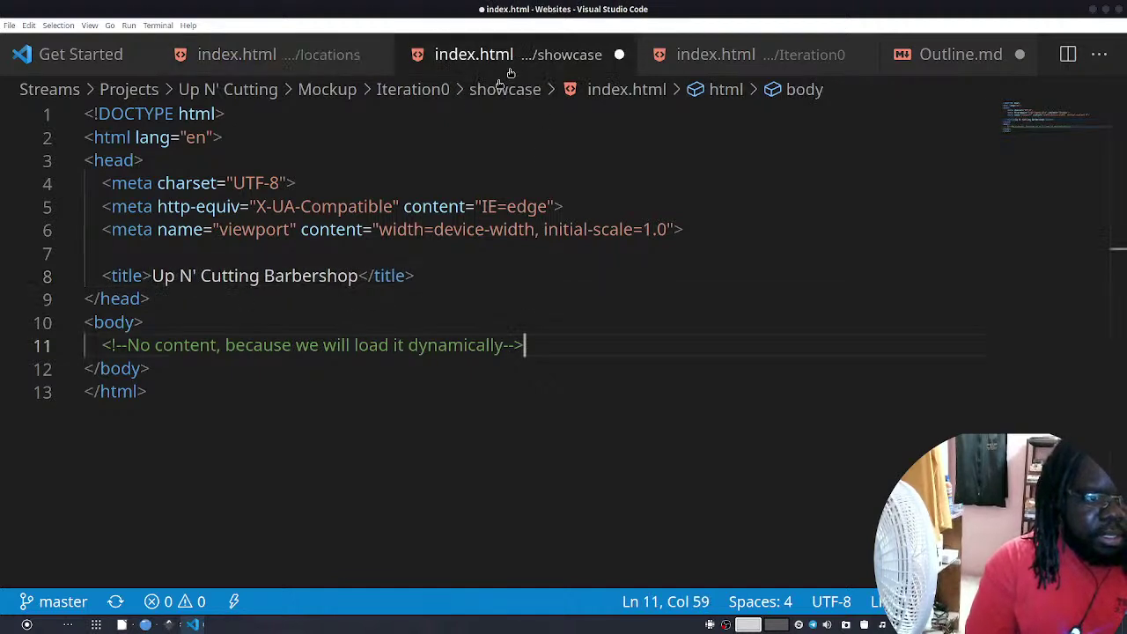
pyautogui.click(149, 276)
pyautogui.write('Showca')
pyautogui.press('BackSpace')
pyautogui.write('a-s')
pyautogui.press('BackSpace')
pyautogui.press('BackSpace')
pyautogui.write('se-')
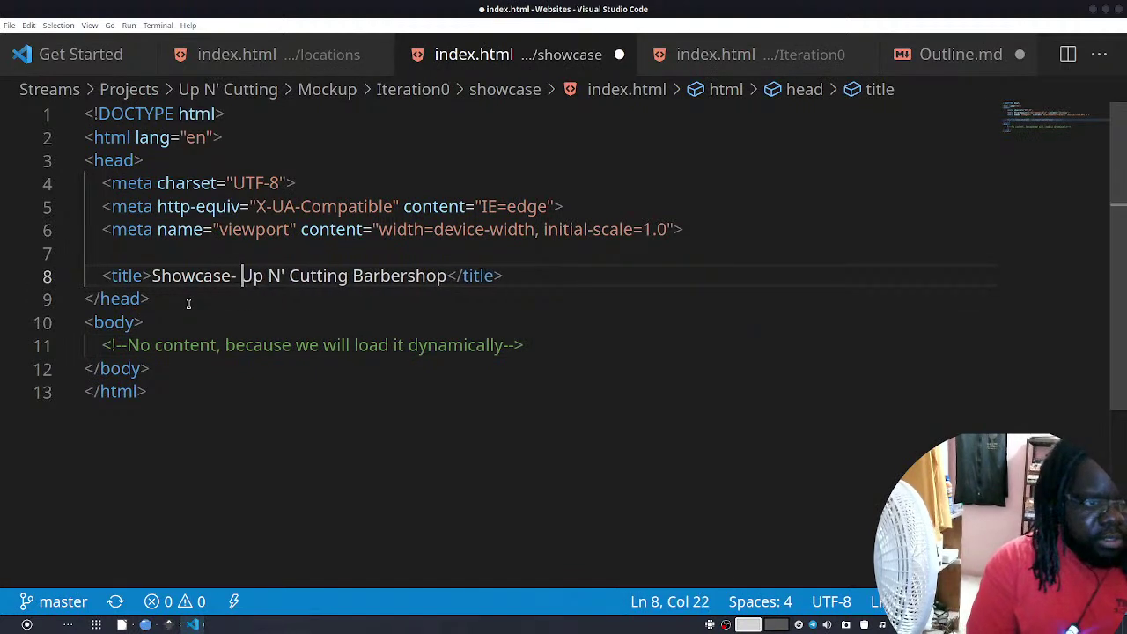
pyautogui.press('Left')
pyautogui.press('Left')
pyautogui.press('Up')
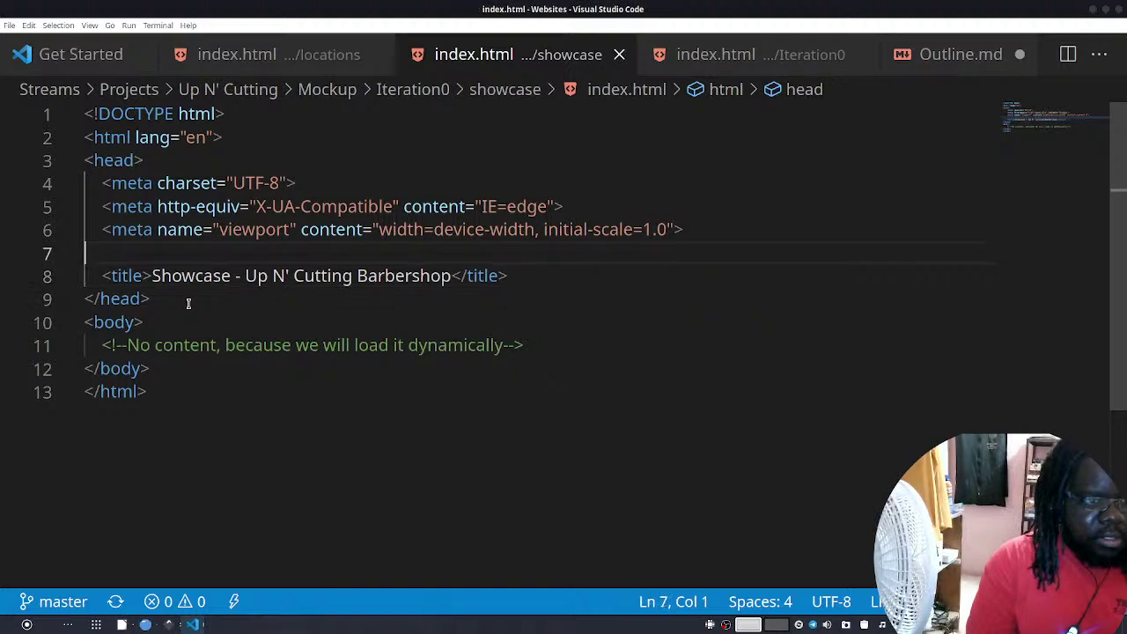
# Insert a base element with an empty href above the title in the showcase index.html, separated by blank lines
pyautogui.press('Down')
pyautogui.press('Home')
pyautogui.press('Return')
pyautogui.press('Return')
pyautogui.press('Up')
pyautogui.press('Up')
pyautogui.press('Up')
pyautogui.press('Down')
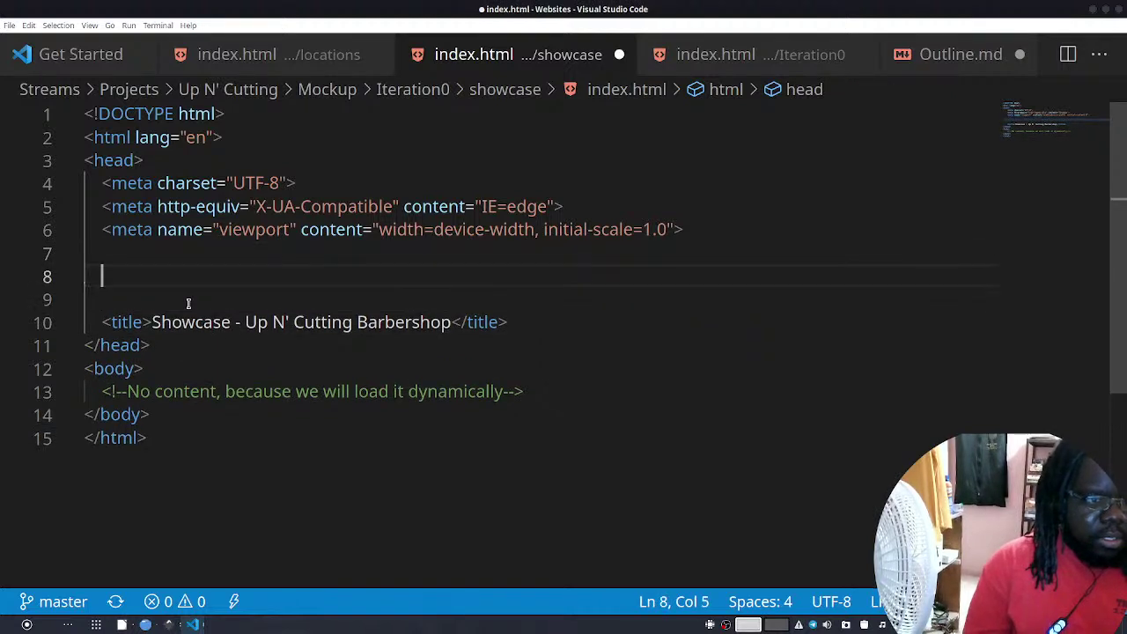
pyautogui.write('base')
pyautogui.press('Tab')
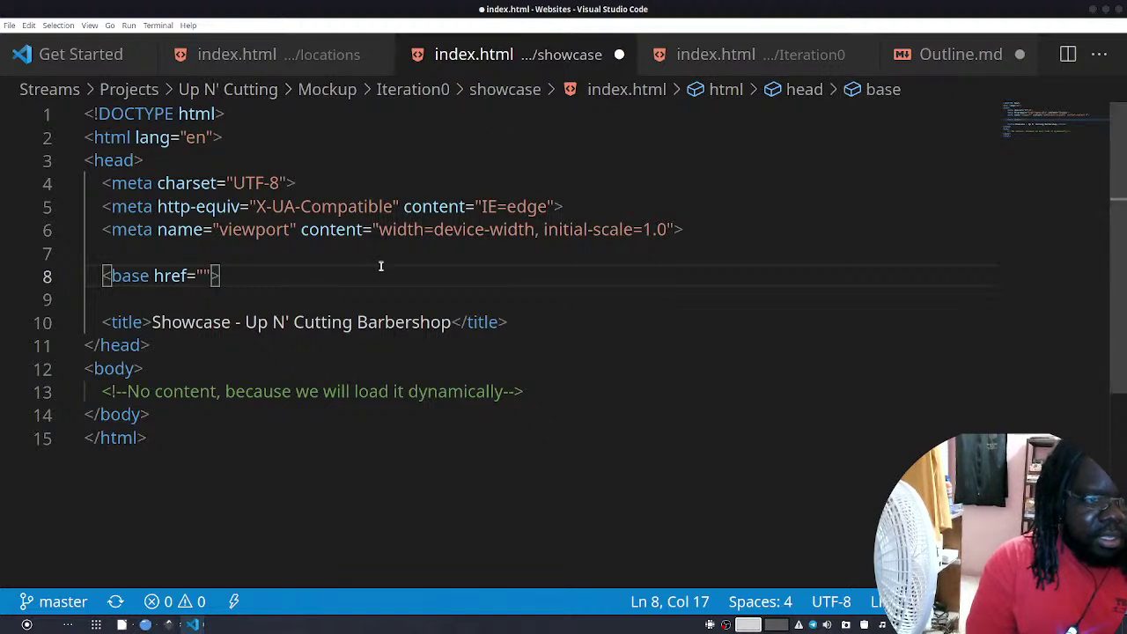
# Set the href of the base element in the showcase index.html to "../" and save the file
pyautogui.write('../')
pyautogui.press('BackSpace')
pyautogui.press('BackSpace')
pyautogui.press('BackSpace')
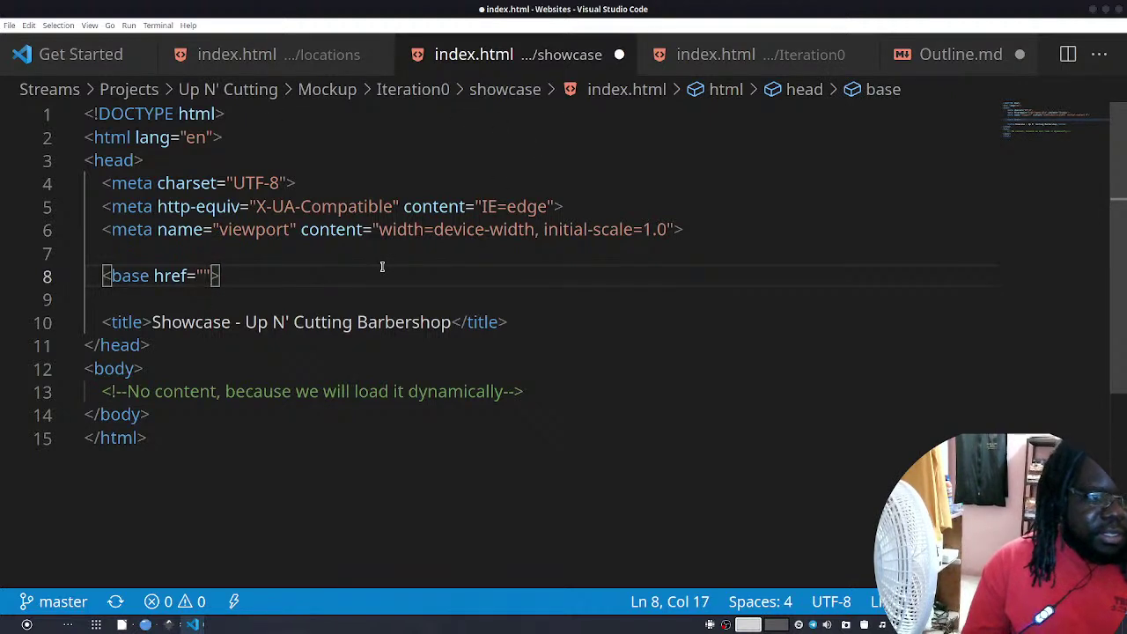
pyautogui.write('../')
pyautogui.hotkey('ctrl', 's')
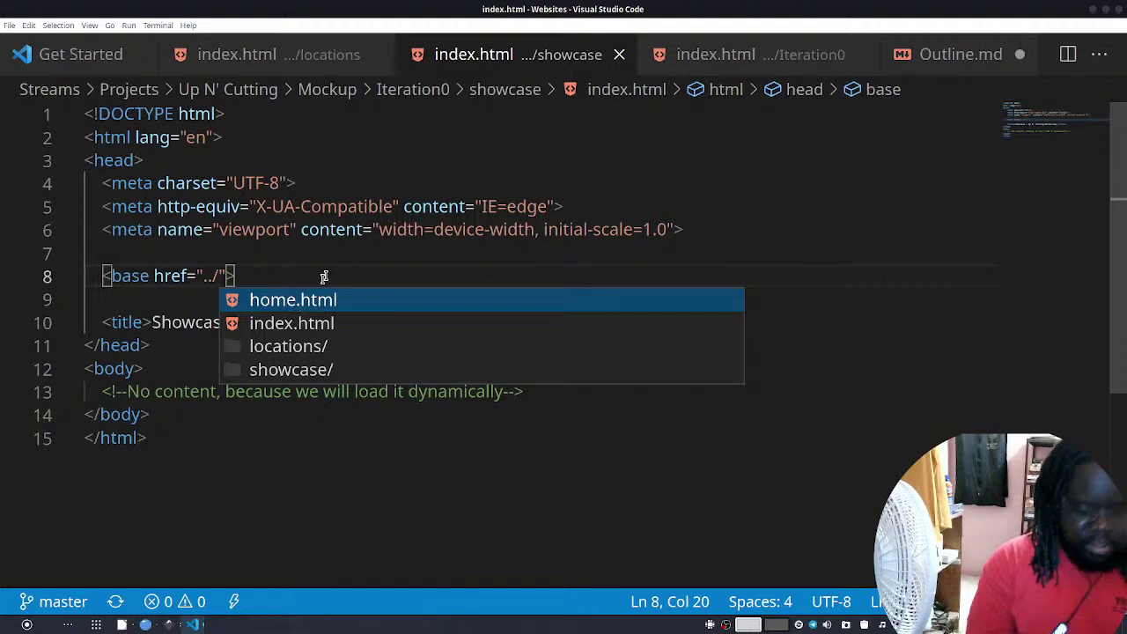
# Undo the latest edits to the base line in the showcase index.html, back to the empty href
pyautogui.click(331, 275)
pyautogui.hotkey('ctrl', 'z')
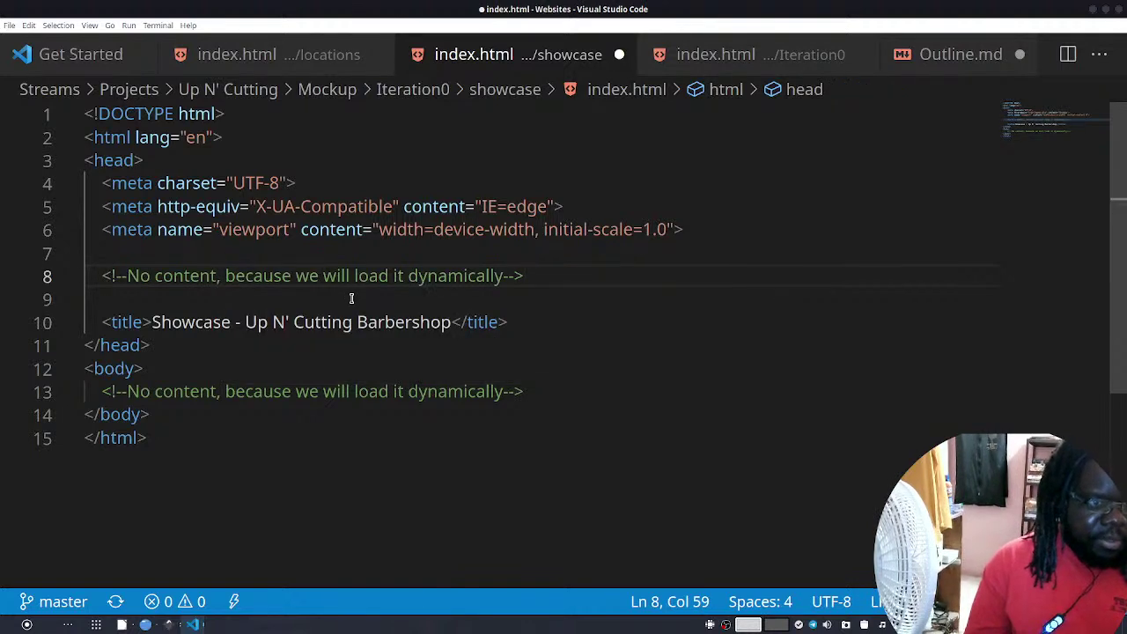
pyautogui.hotkey('ctrl', 'shift', 'z')
pyautogui.hotkey('ctrl', 'shift', 'Home')
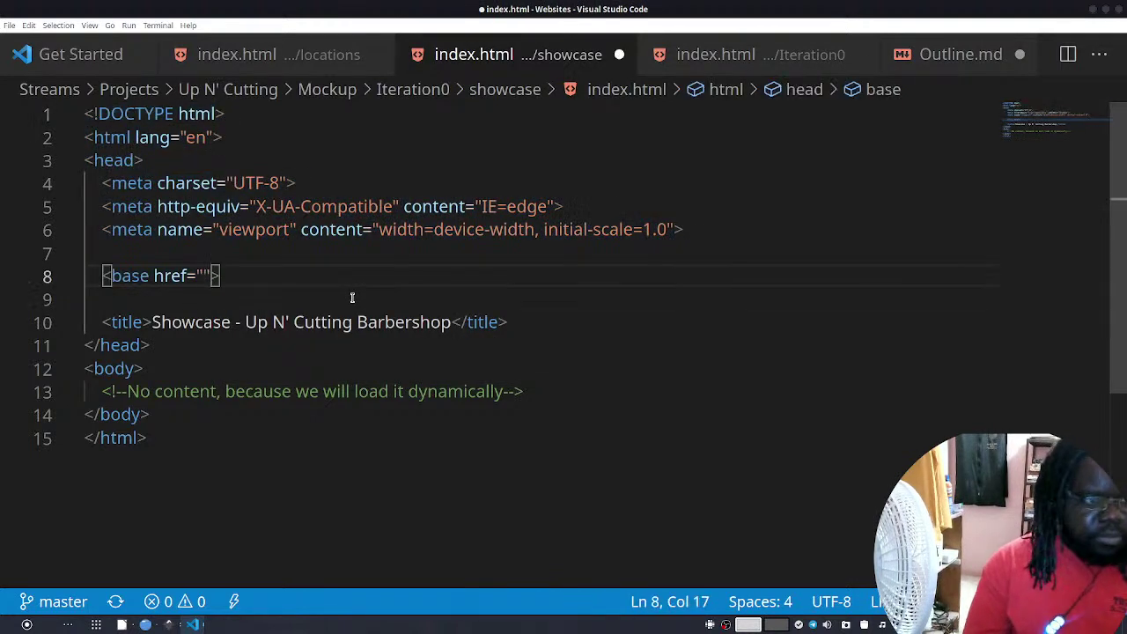
# Copy the empty base element from the showcase index.html to an indented line above the title in the locations index.html and save
pyautogui.hotkey('shift', 'Home')
pyautogui.press('End')
pyautogui.hotkey('shift', 'Home')
pyautogui.hotkey('ctrl', 'c')
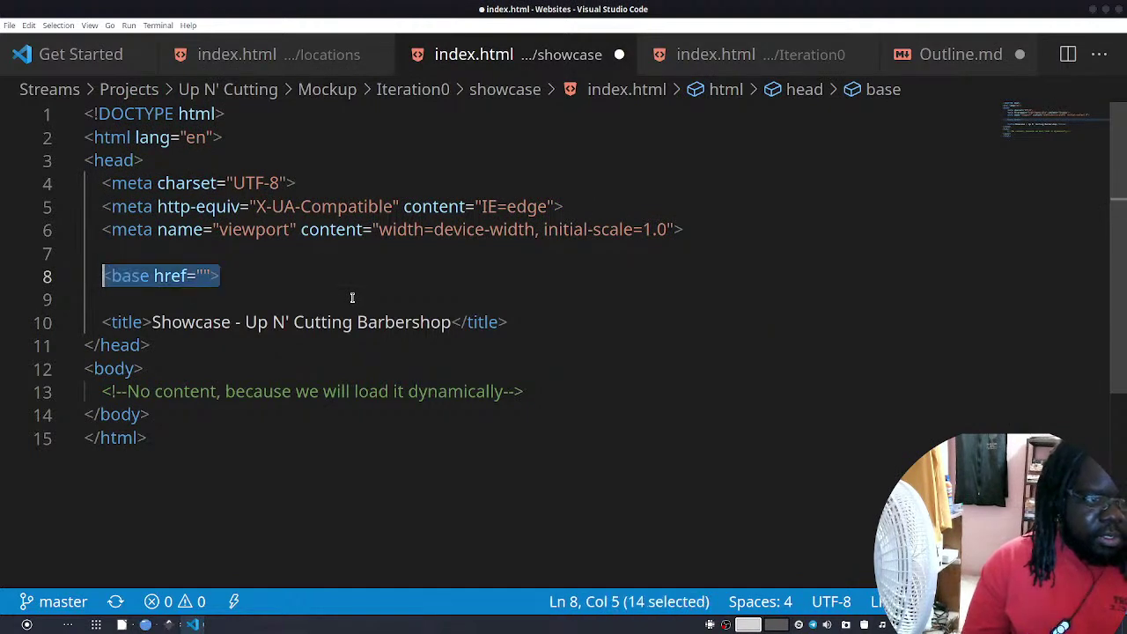
pyautogui.click(251, 53)
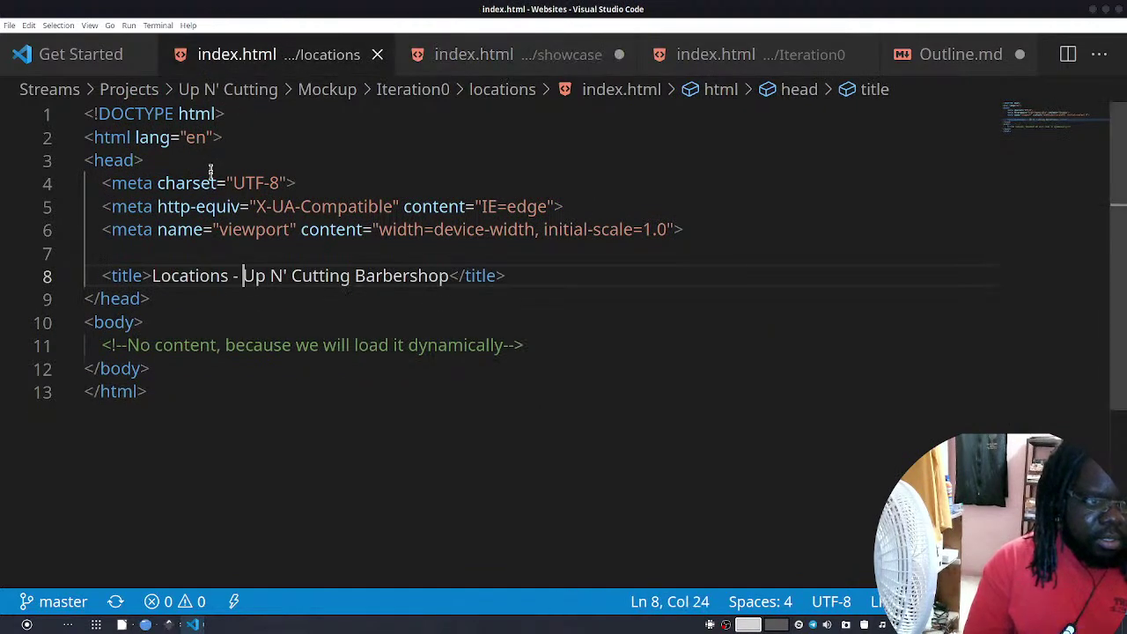
pyautogui.click(237, 247)
pyautogui.press('Return')
pyautogui.press('Return')
pyautogui.press('Up')
pyautogui.hotkey('ctrl', 'v')
pyautogui.hotkey('ctrl', 's')
pyautogui.press('Home')
pyautogui.press('Tab')
pyautogui.hotkey('ctrl', 's')
pyautogui.click(491, 322)
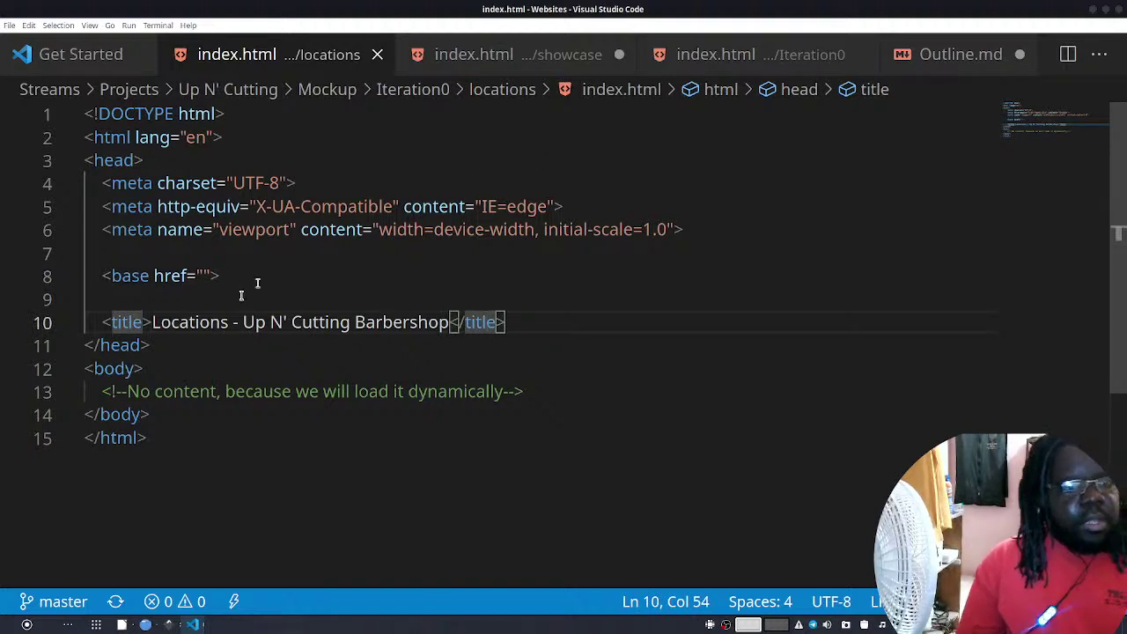
# Set the base href in the locations index.html to "../" and save both the locations and showcase files
pyautogui.click(203, 276)
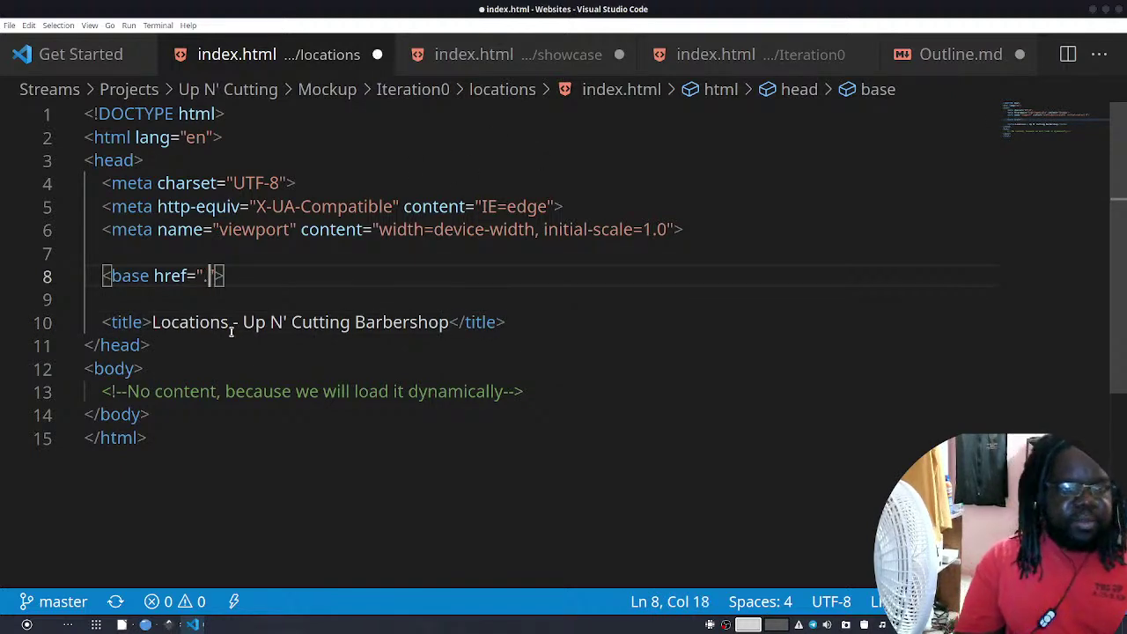
pyautogui.write('../')
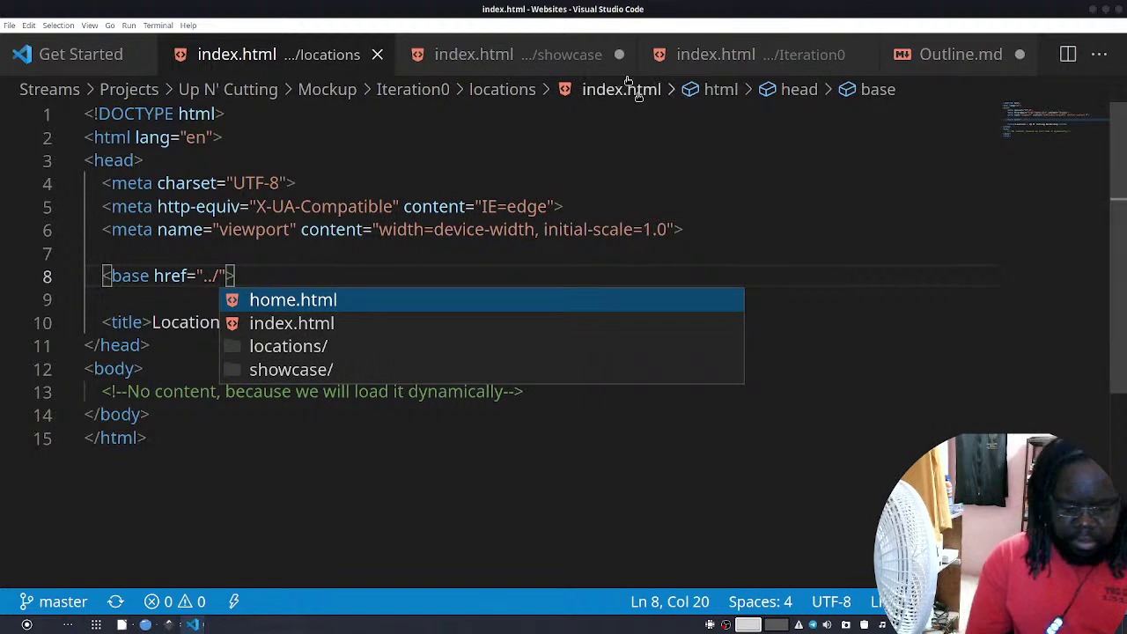
pyautogui.click(568, 55)
pyautogui.click(399, 242)
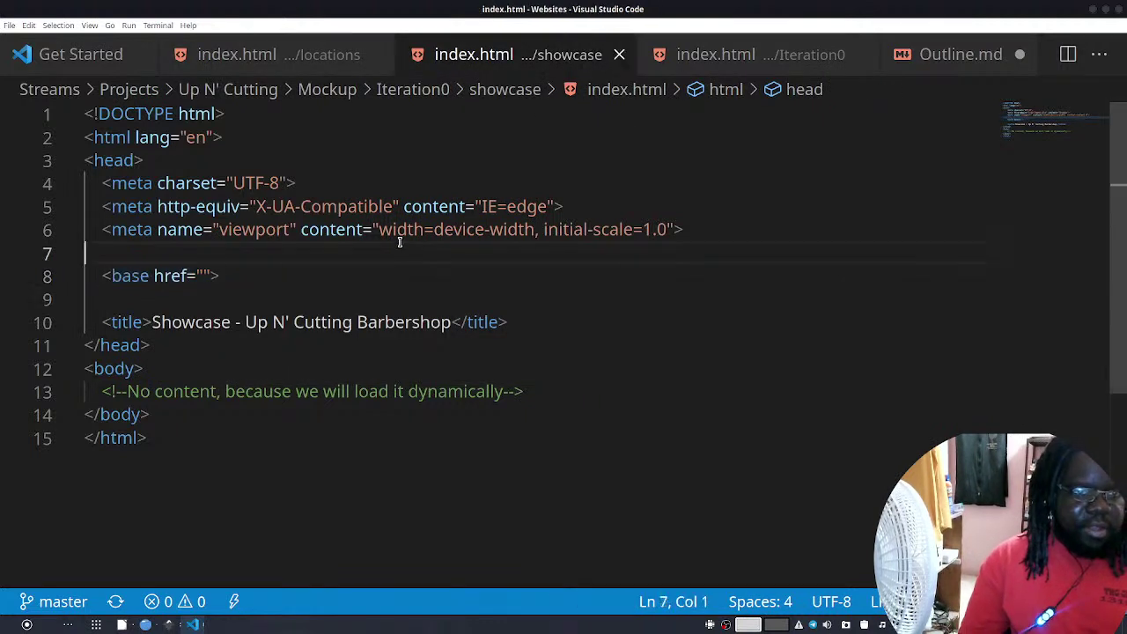
pyautogui.moveTo(609, 384); pyautogui.dragTo(577, 364)
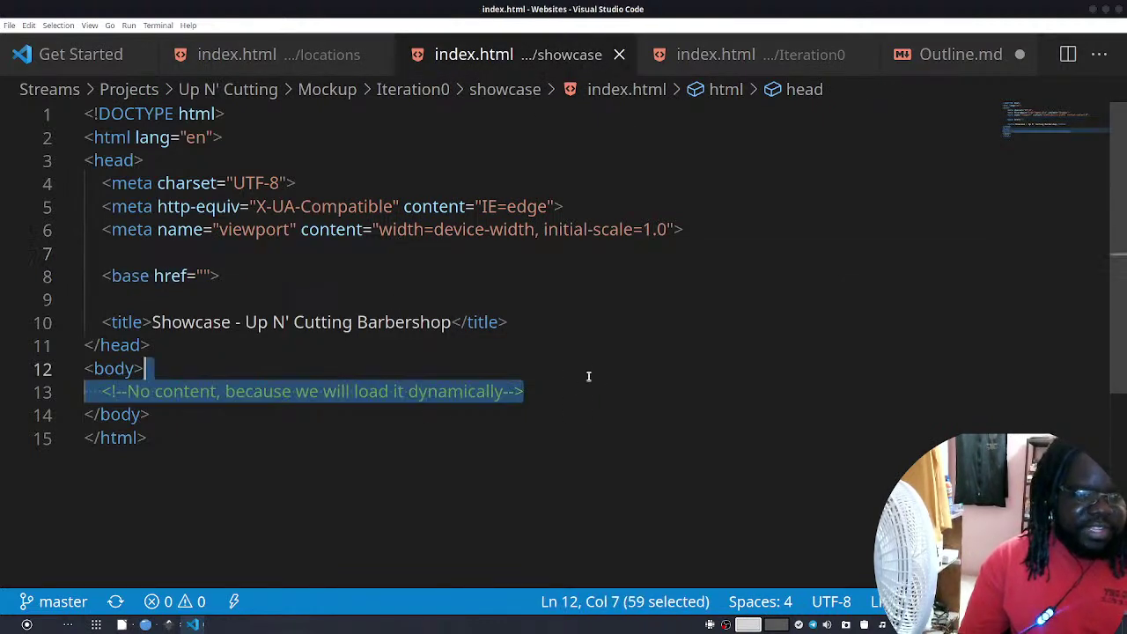
pyautogui.click(527, 388)
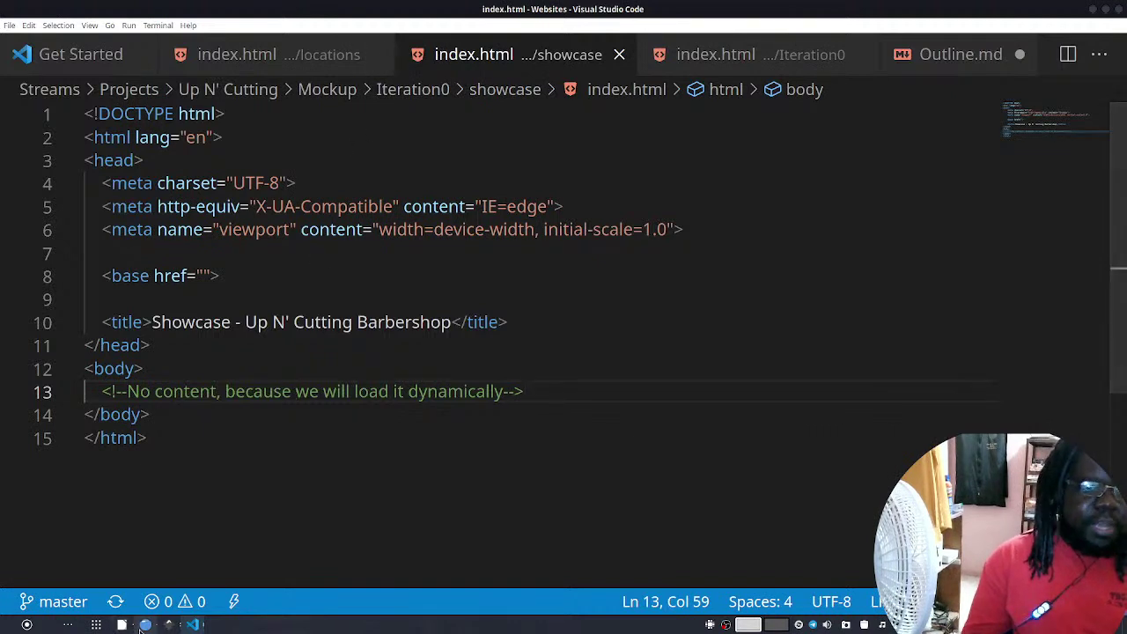
# Switch to the Option0.svg mockup window in Inkscape and examine the Showcase page design and the layout beside it
pyautogui.moveTo(165, 619)
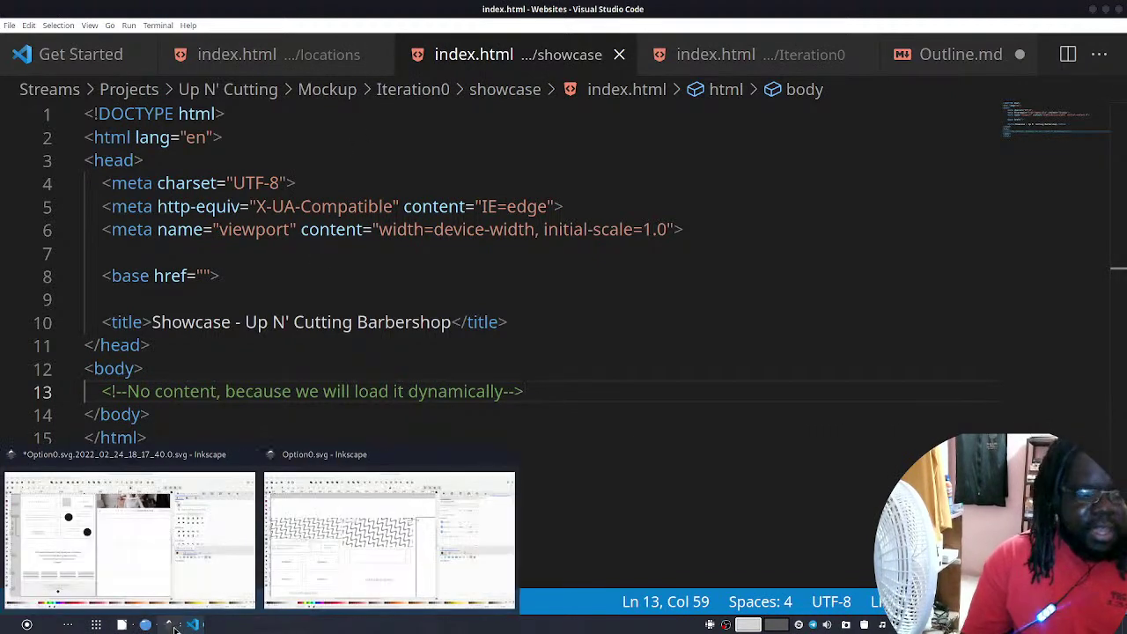
pyautogui.click(129, 539)
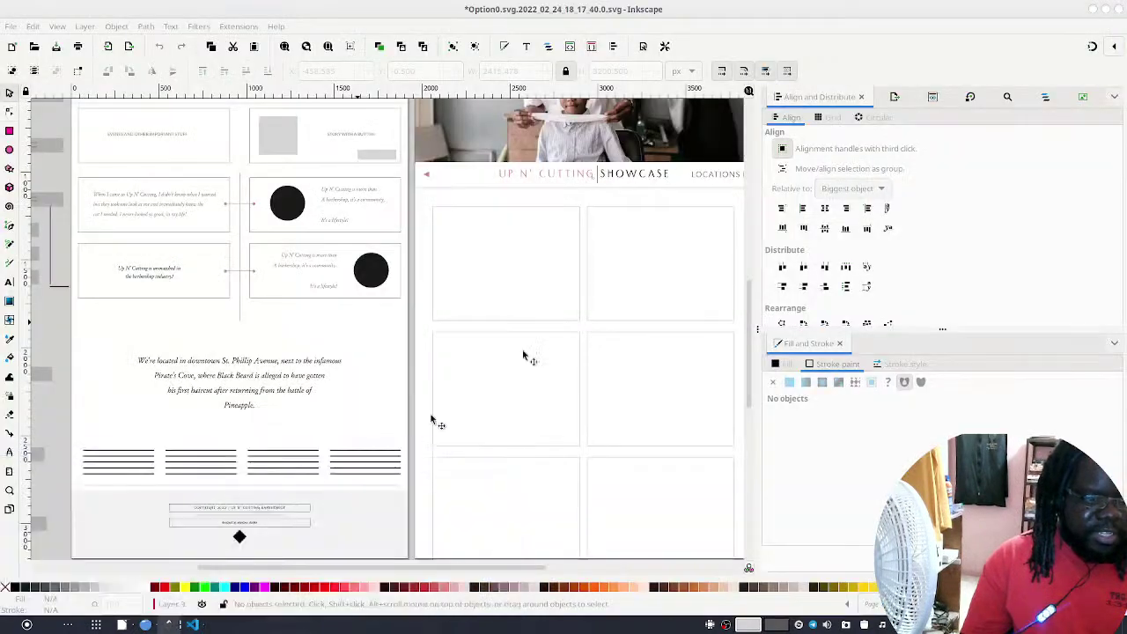
pyautogui.moveTo(515, 225); pyautogui.dragTo(275, 355)
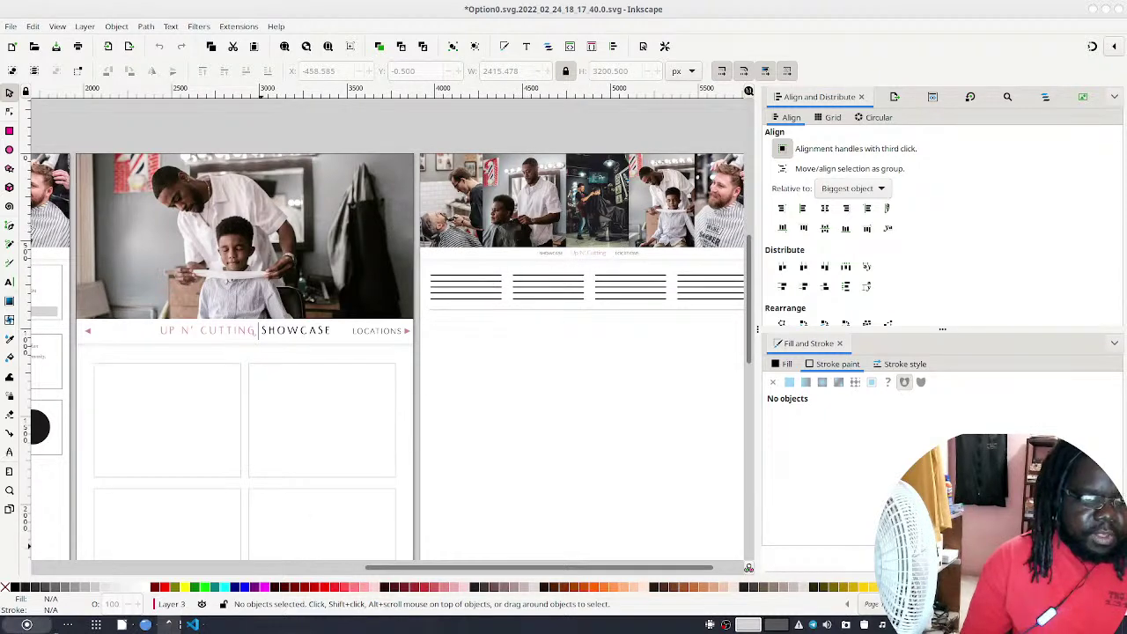
# Switch to Visual Studio Code and open home.html from the Iteration0 folder
pyautogui.moveTo(193, 624)
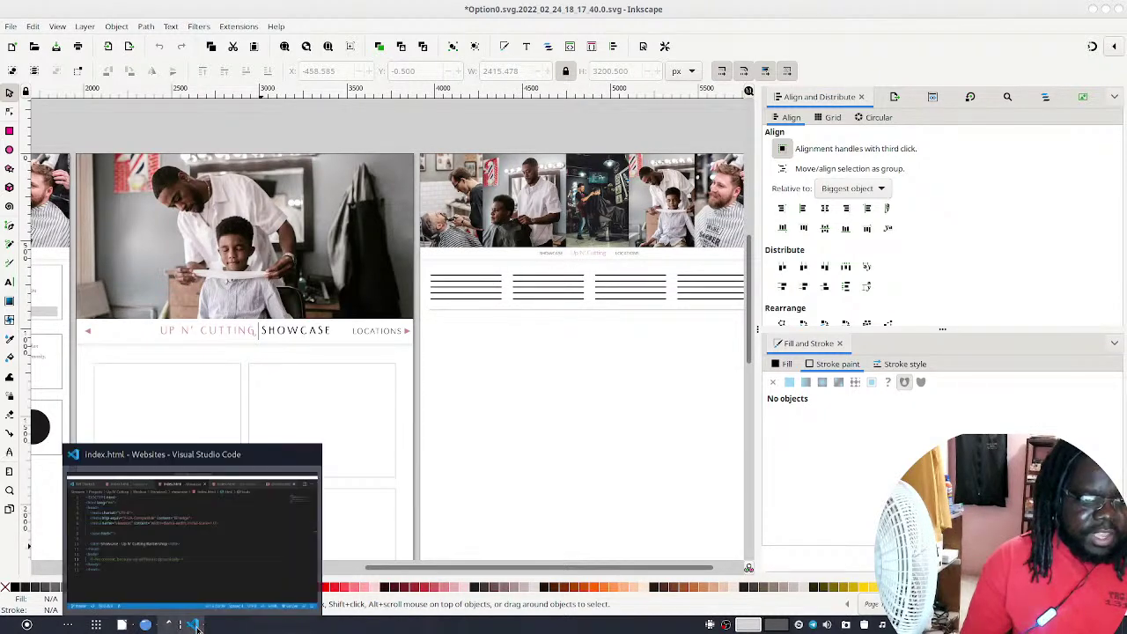
pyautogui.click(189, 537)
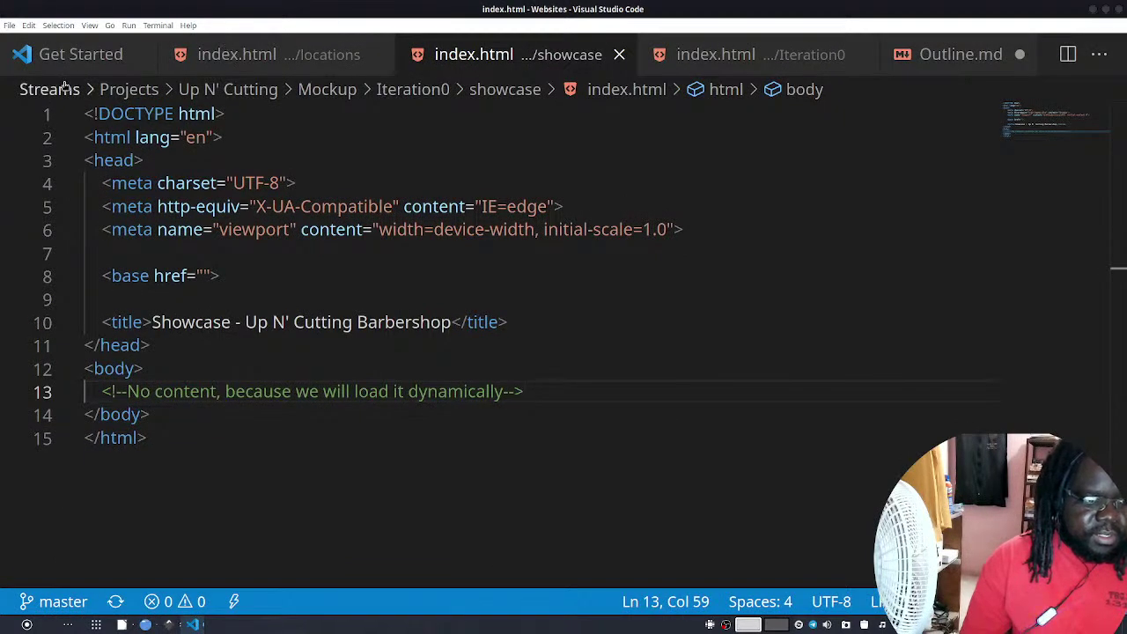
pyautogui.click(84, 49)
pyautogui.click(196, 213)
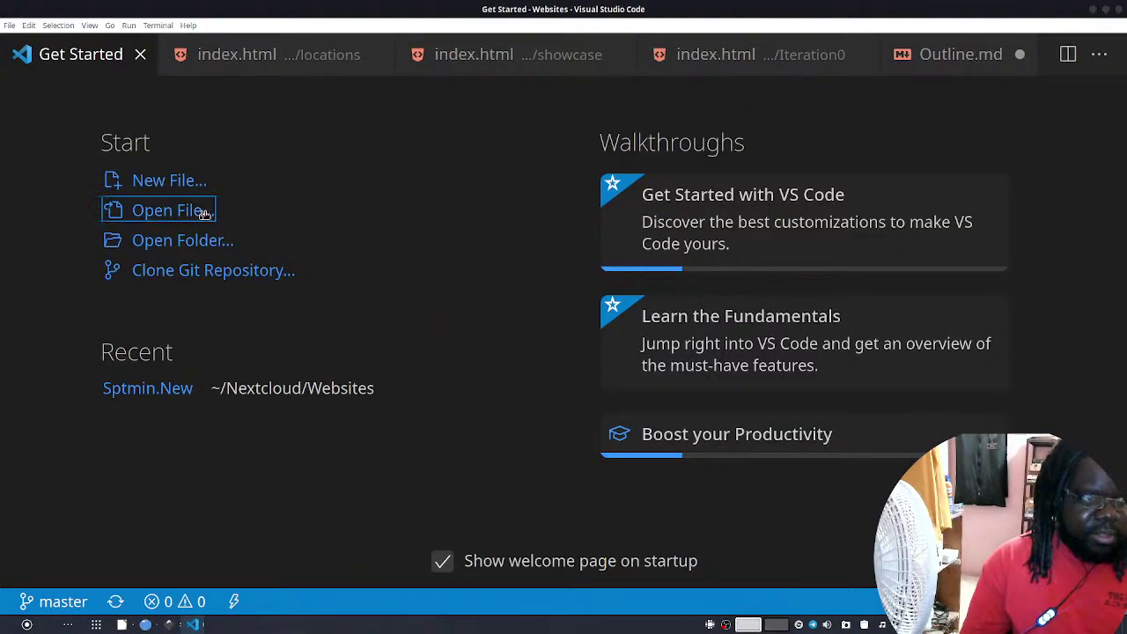
pyautogui.click(683, 133)
pyautogui.doubleClick(519, 197)
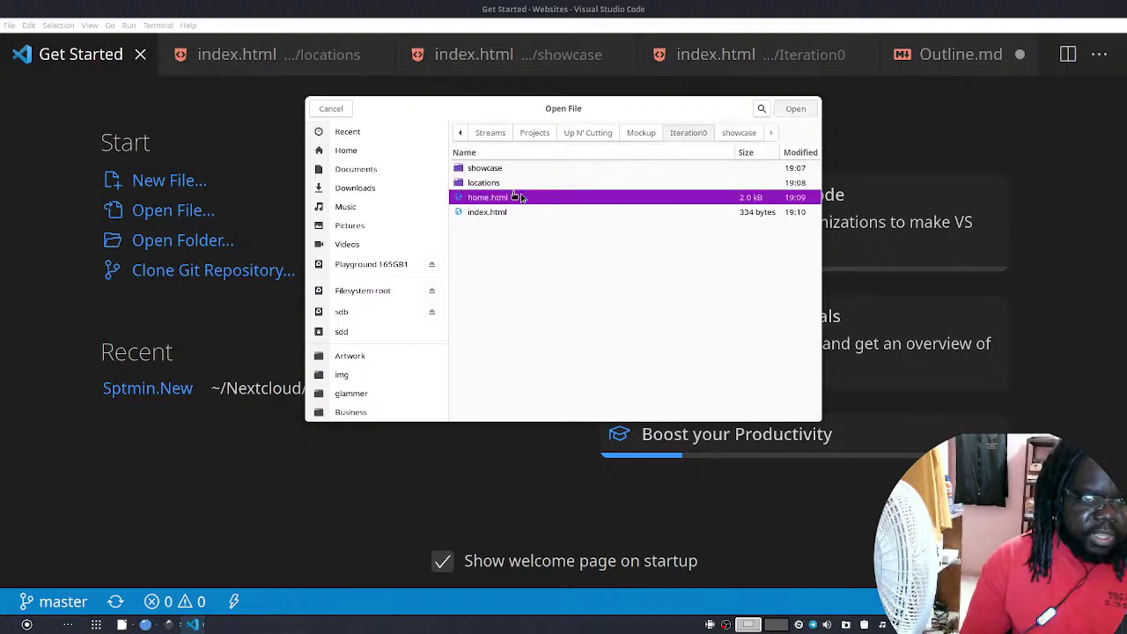
# Copy the home.html markup from the opening footer tag through the closing tag of the main-nav
pyautogui.scroll(-15, 132, 370)
pyautogui.scroll(6, 132, 353)
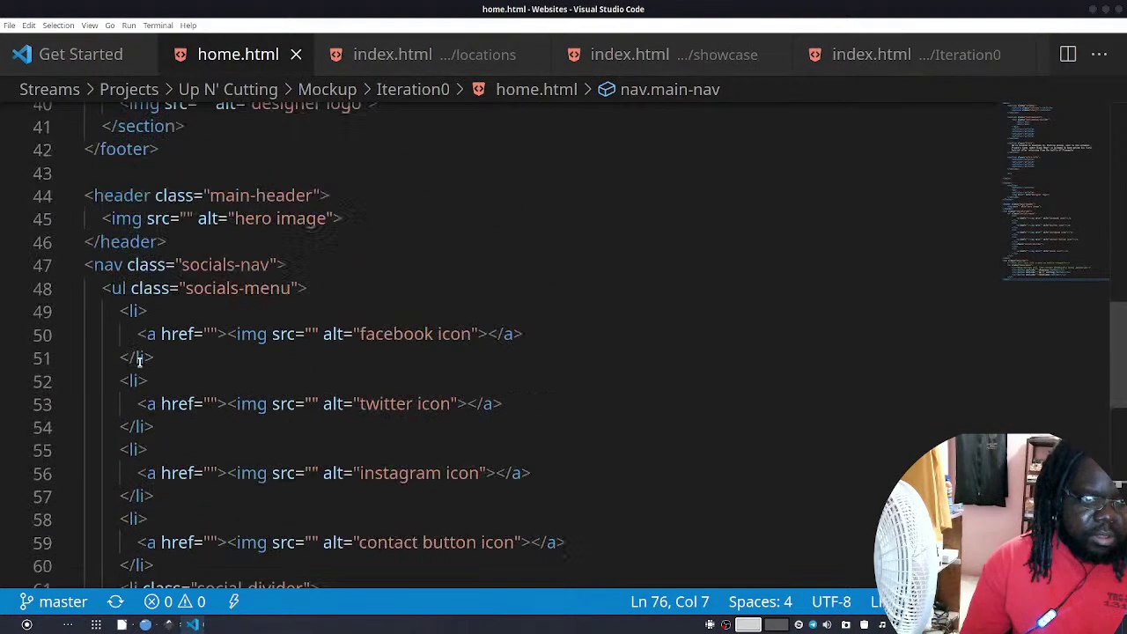
pyautogui.scroll(1, 147, 308)
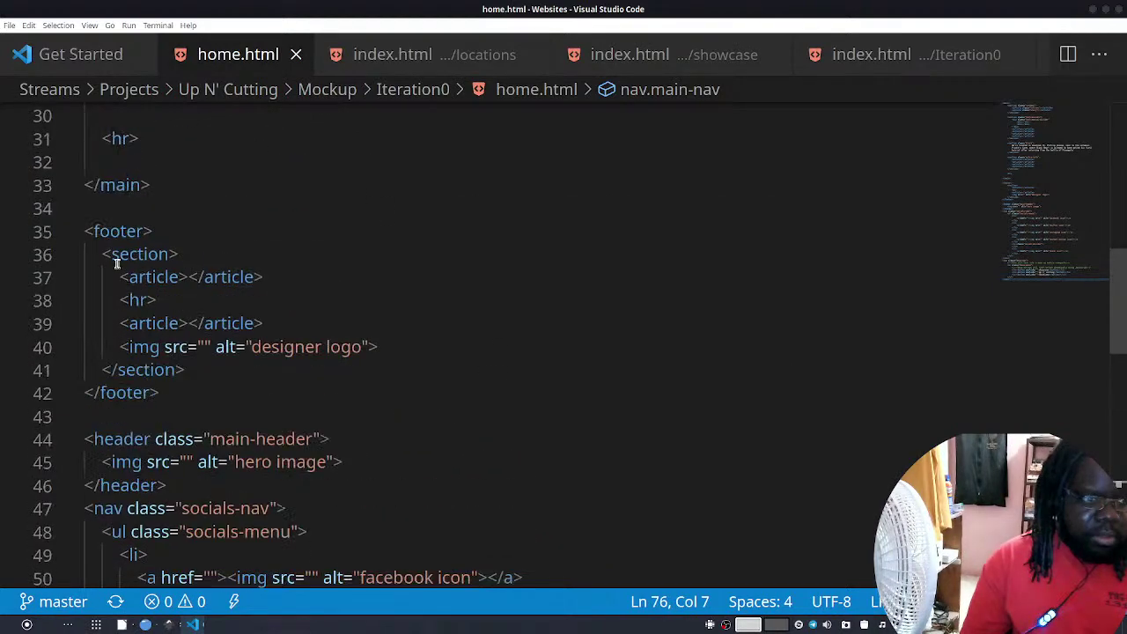
pyautogui.click(86, 229)
pyautogui.scroll(-5, 88, 229)
pyautogui.scroll(-10, 88, 229)
pyautogui.scroll(4, 111, 229)
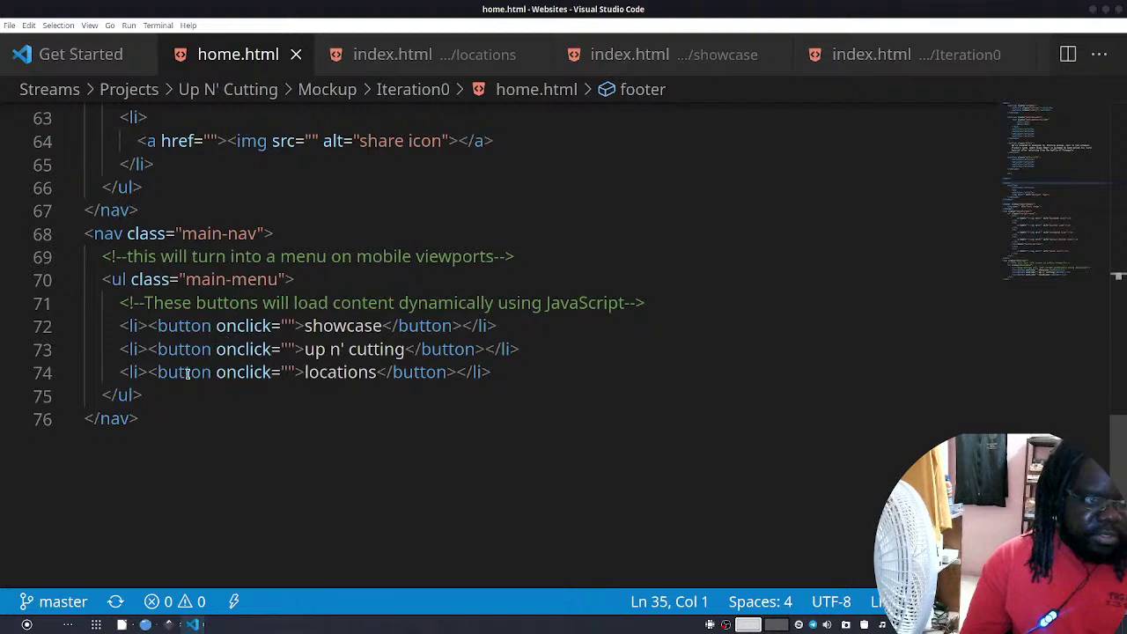
pyautogui.keyDown('shift'); pyautogui.click(196, 410); pyautogui.keyUp('shift')
pyautogui.scroll(14, 192, 397)
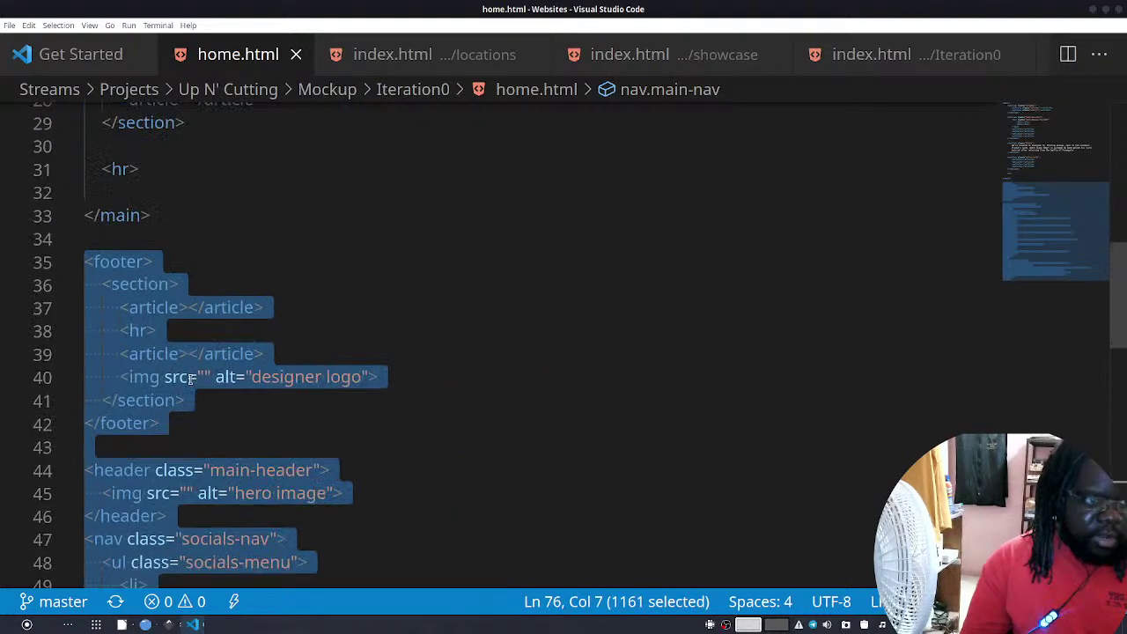
# Paste the copied footer, header and nav markup below the body comment in the locations index.html, separated by a blank line, and save
pyautogui.click(361, 53)
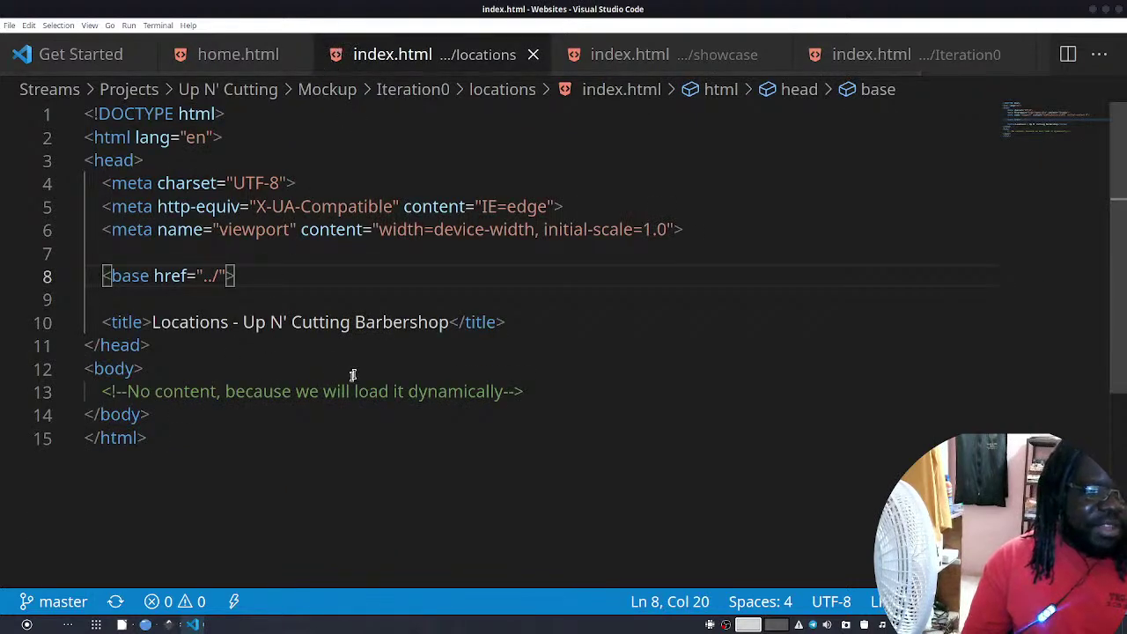
pyautogui.click(596, 385)
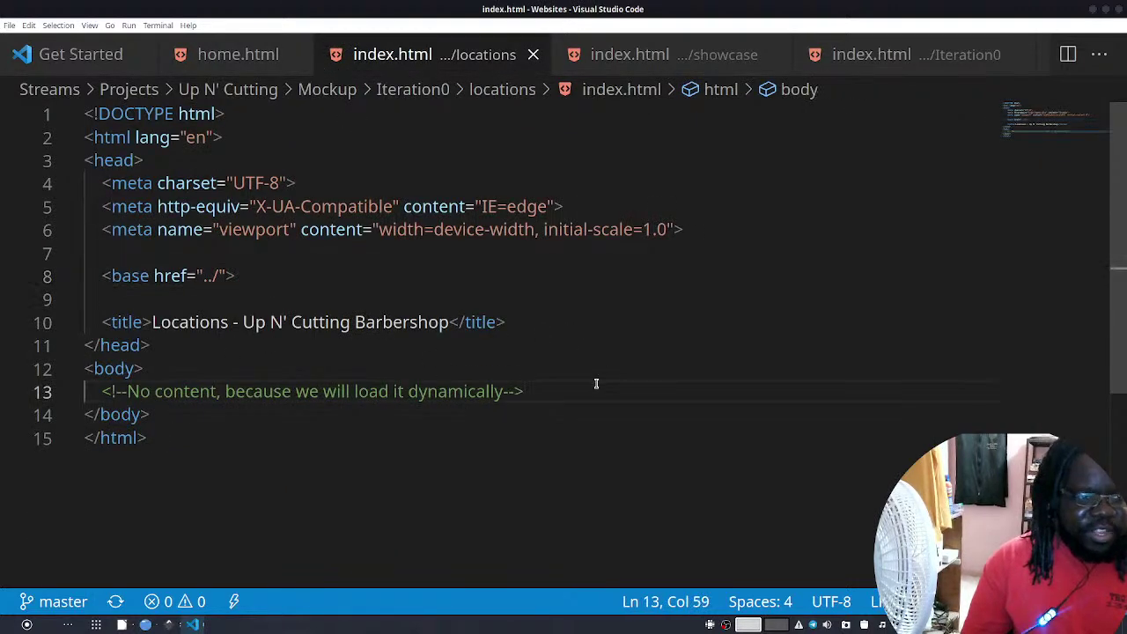
pyautogui.press('Return')
pyautogui.press('Return')
pyautogui.hotkey('ctrl', 'v')
pyautogui.hotkey('ctrl', 's')
pyautogui.scroll(8, 541, 327)
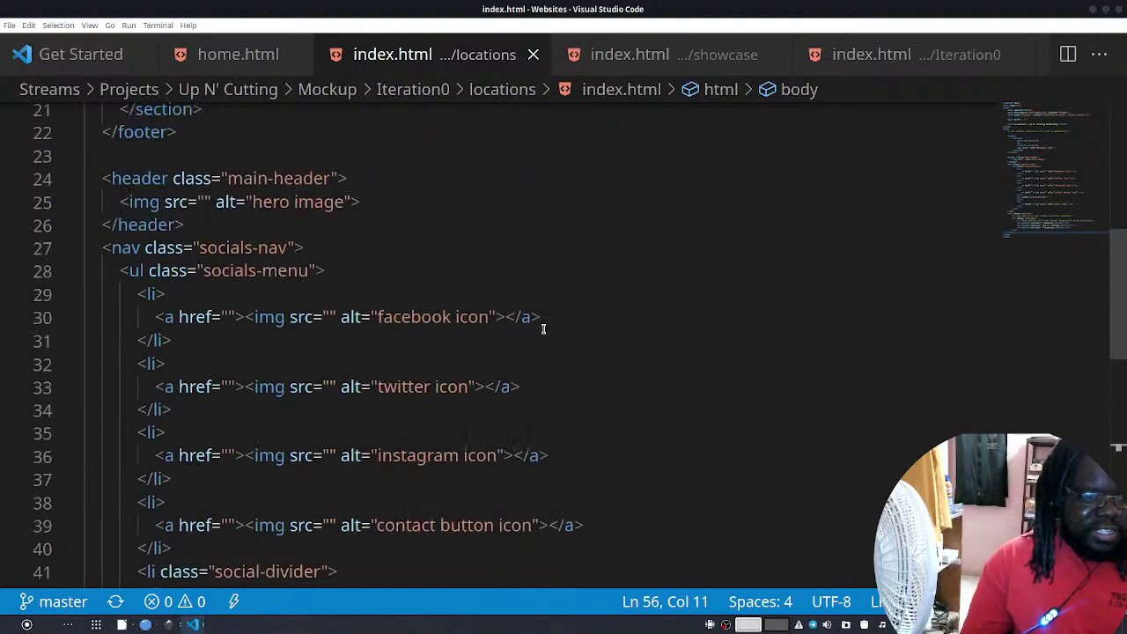
pyautogui.scroll(-8, 535, 321)
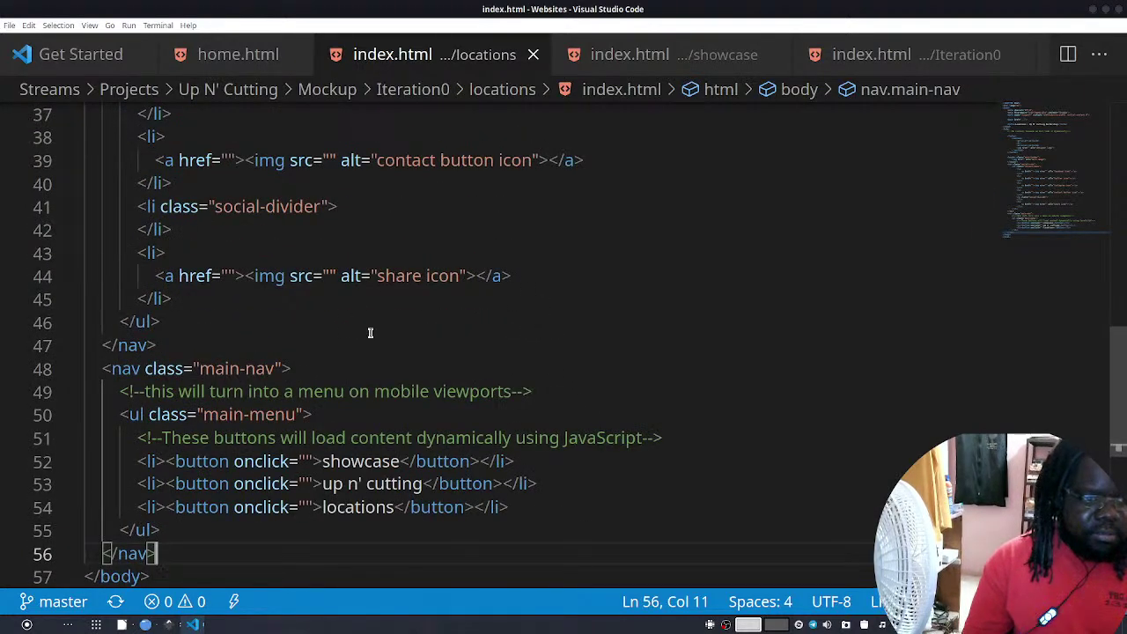
# Add the class "locations" to the body tag of the locations index.html and save
pyautogui.scroll(12, 368, 352)
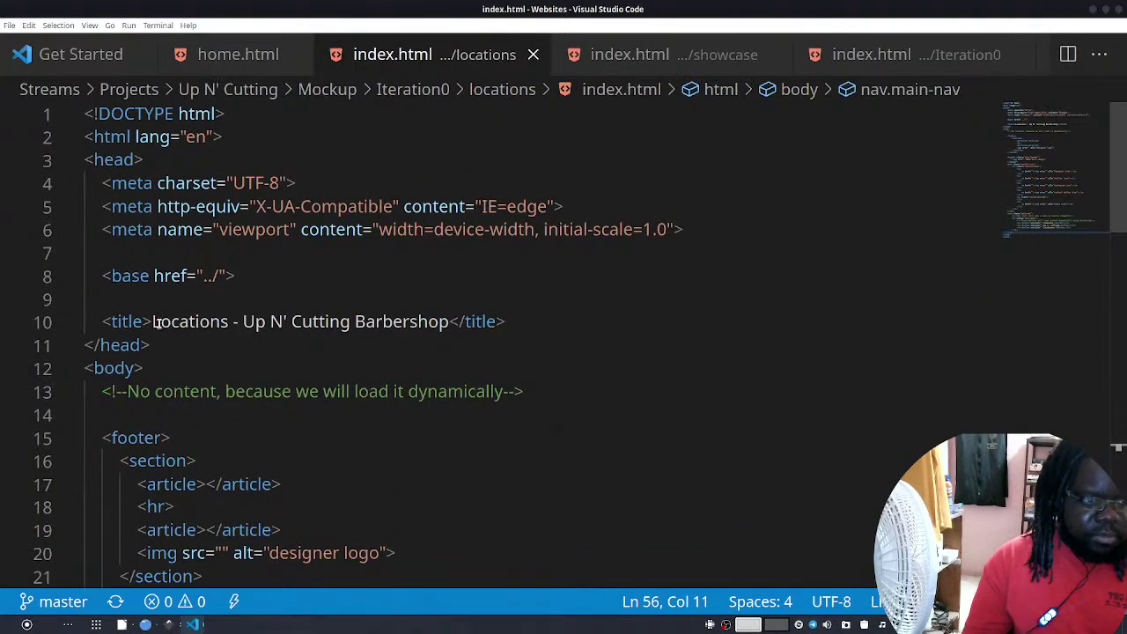
pyautogui.click(136, 369)
pyautogui.write('class')
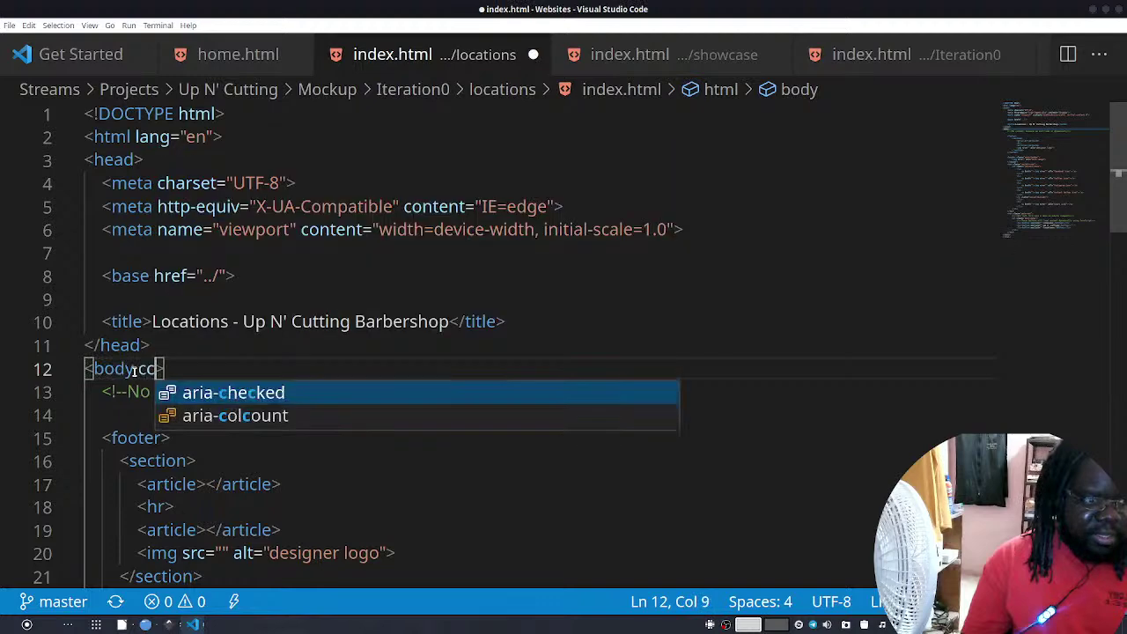
pyautogui.press('Return')
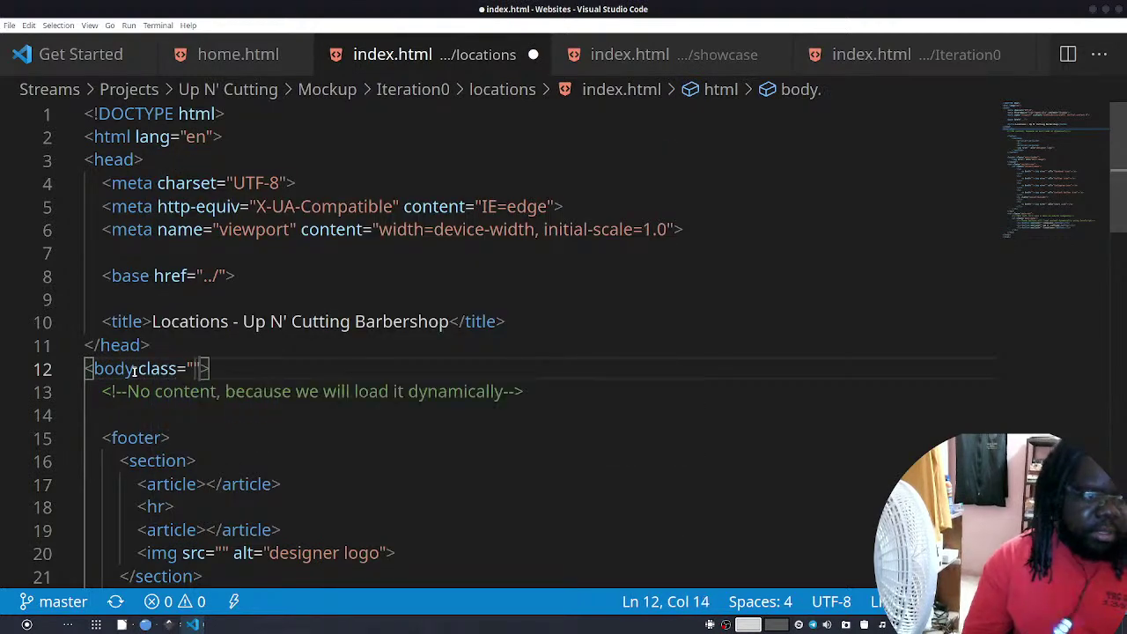
pyautogui.write('locations')
pyautogui.hotkey('ctrl', 's')
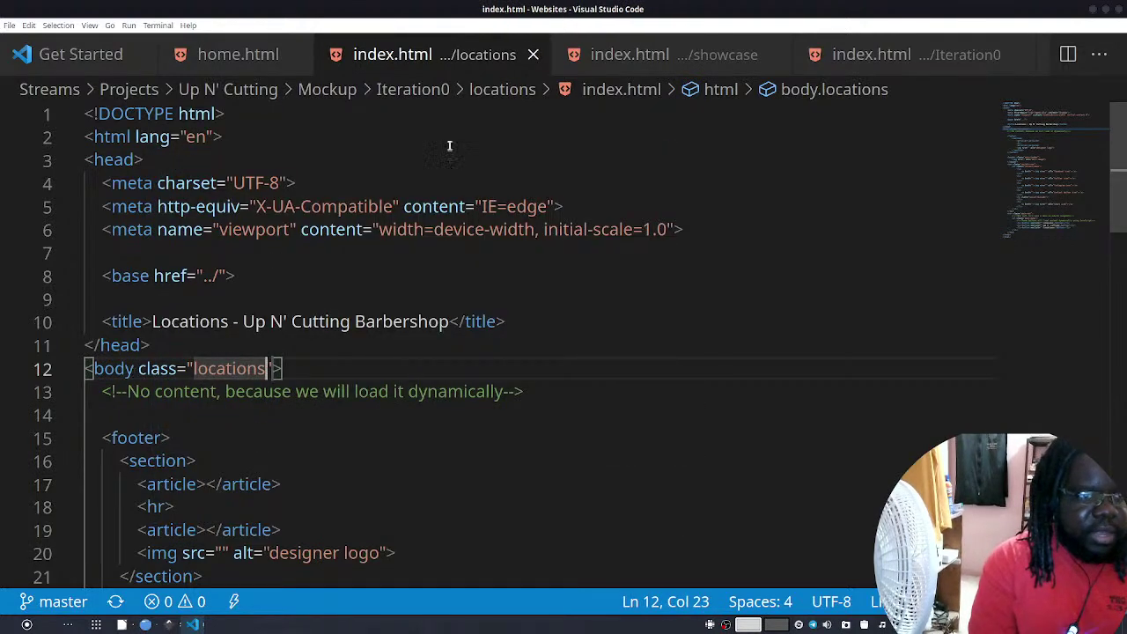
# Add the class "showcase" to the body tag of the showcase index.html and save
pyautogui.hotkey('ctrl', 'pagedown')
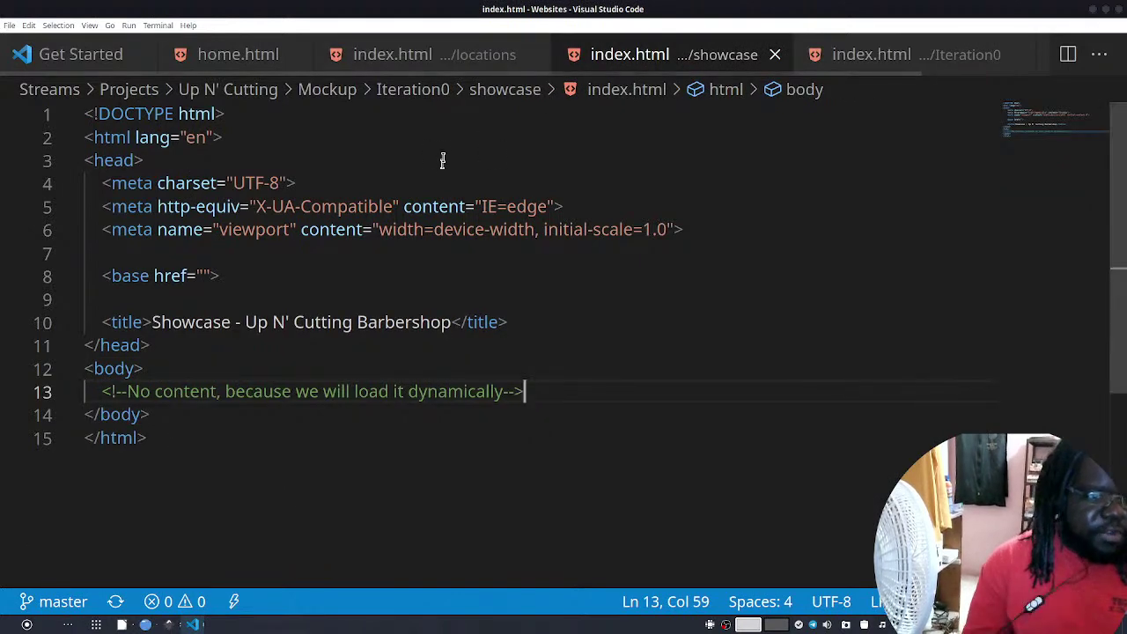
pyautogui.click(137, 370)
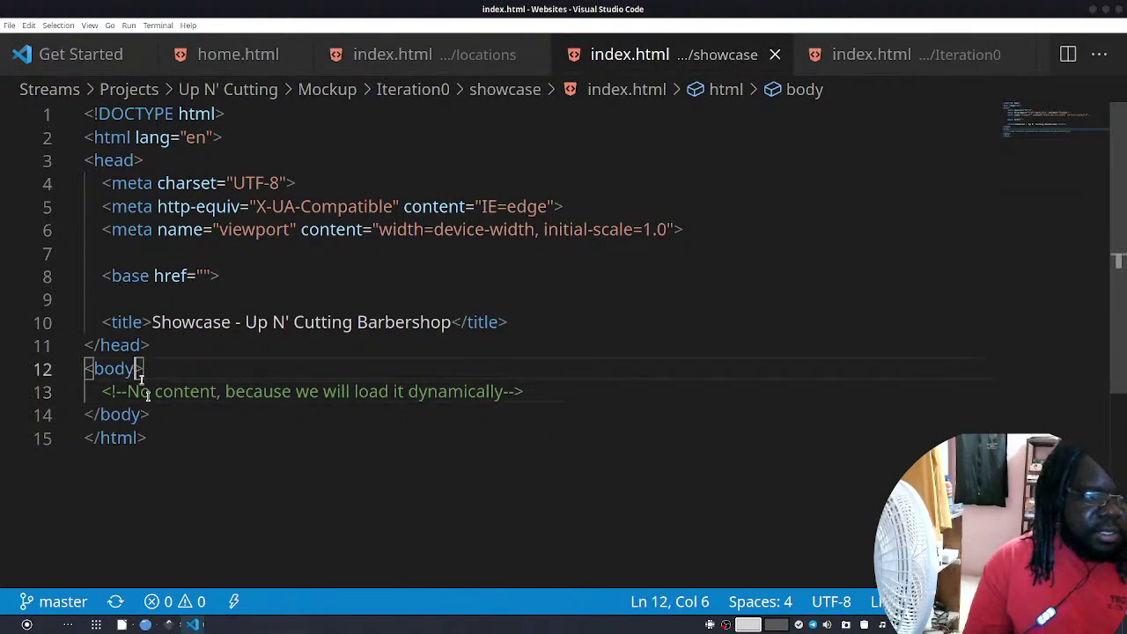
pyautogui.write('class')
pyautogui.press('Return')
pyautogui.write('show')
pyautogui.press('BackSpace')
pyautogui.press('BackSpace')
pyautogui.write('owcase')
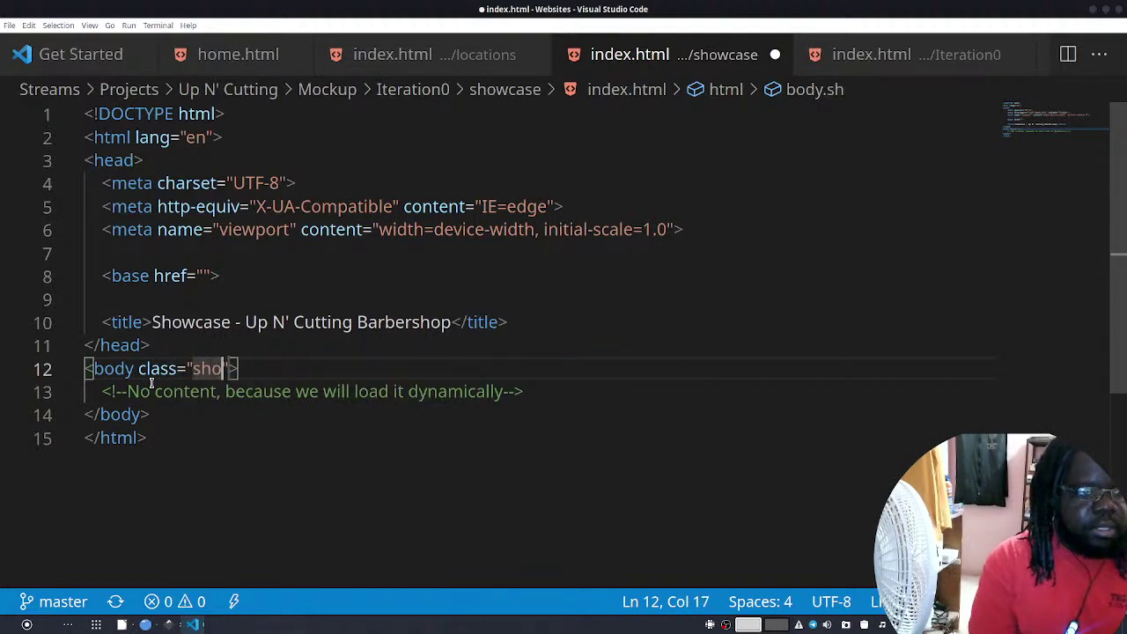
pyautogui.hotkey('ctrl', 's')
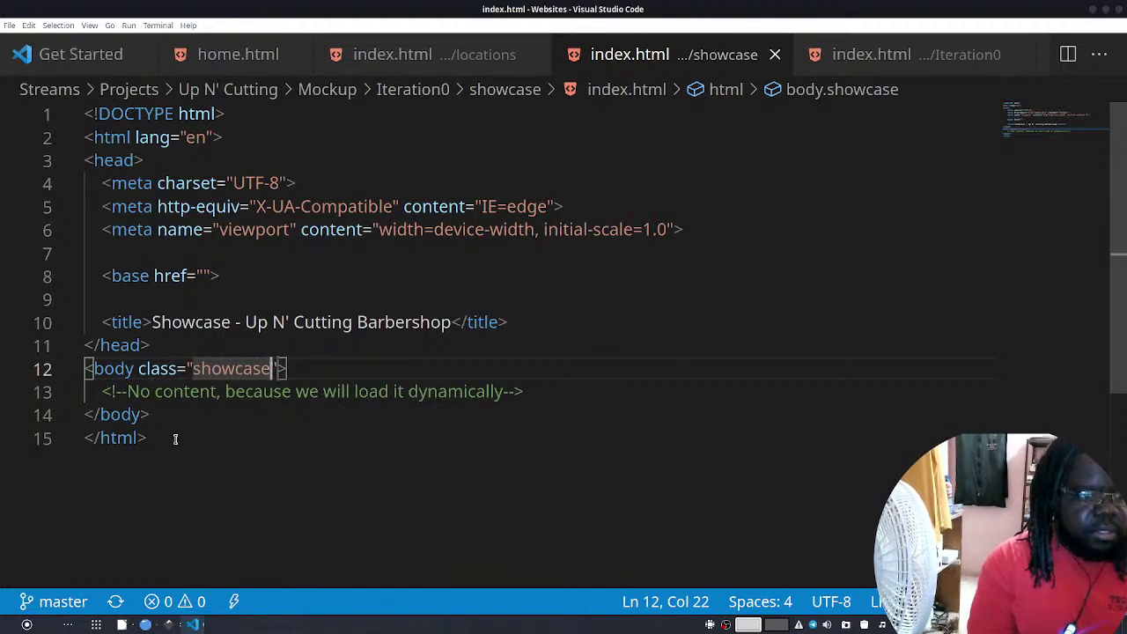
# Paste the copied footer, header and nav markup below the body comment in the showcase index.html and save
pyautogui.click(544, 392)
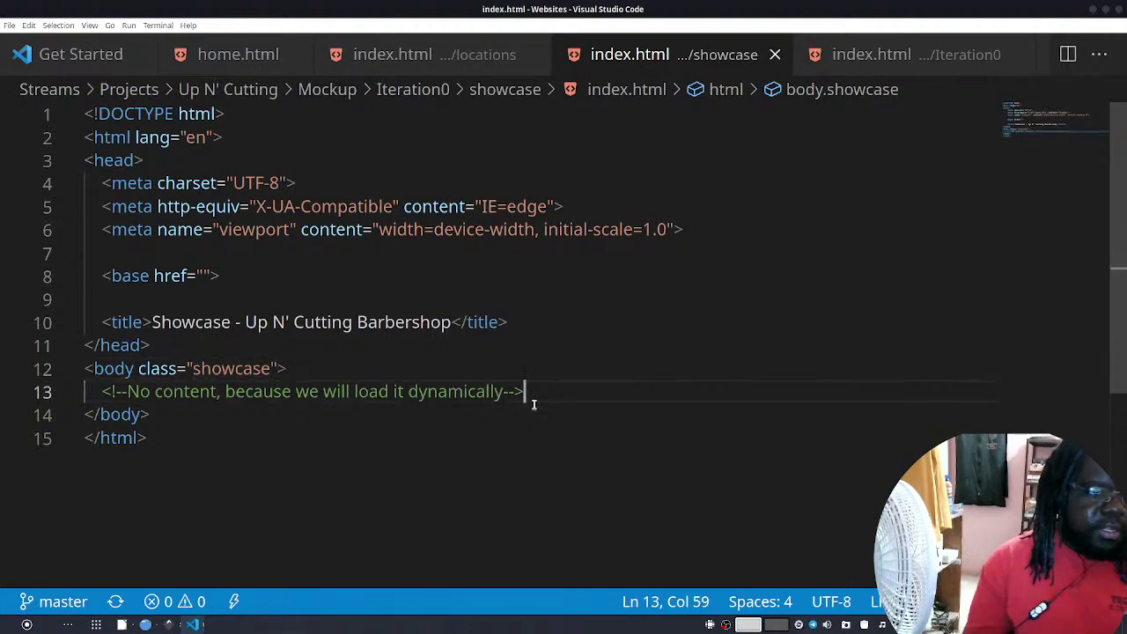
pyautogui.press('Return')
pyautogui.hotkey('ctrl', 'v')
pyautogui.hotkey('ctrl', 's')
pyautogui.scroll(3, 493, 365)
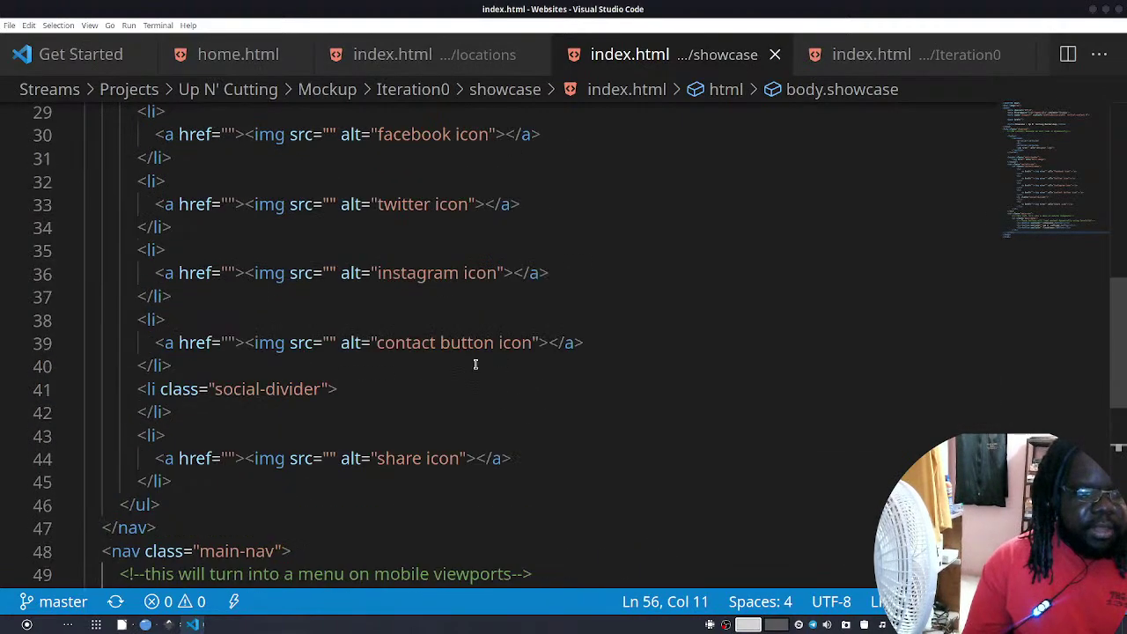
pyautogui.scroll(-5, 477, 368)
pyautogui.scroll(15, 475, 370)
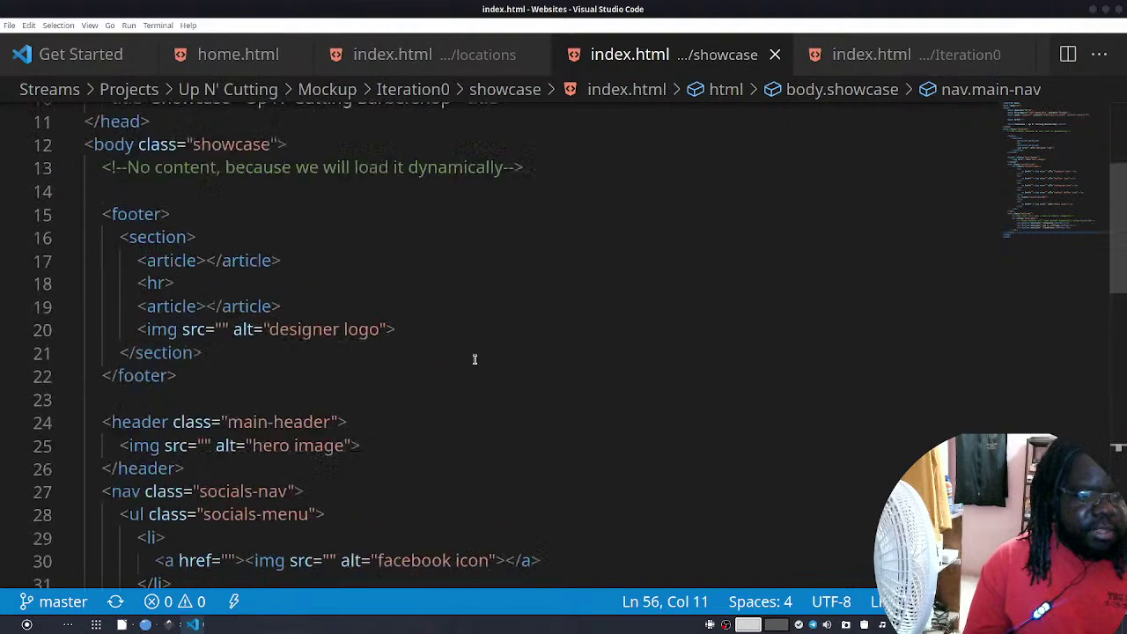
# Insert two empty lines between the socials-nav and main-nav elements in the showcase index.html
pyautogui.scroll(-2, 473, 360)
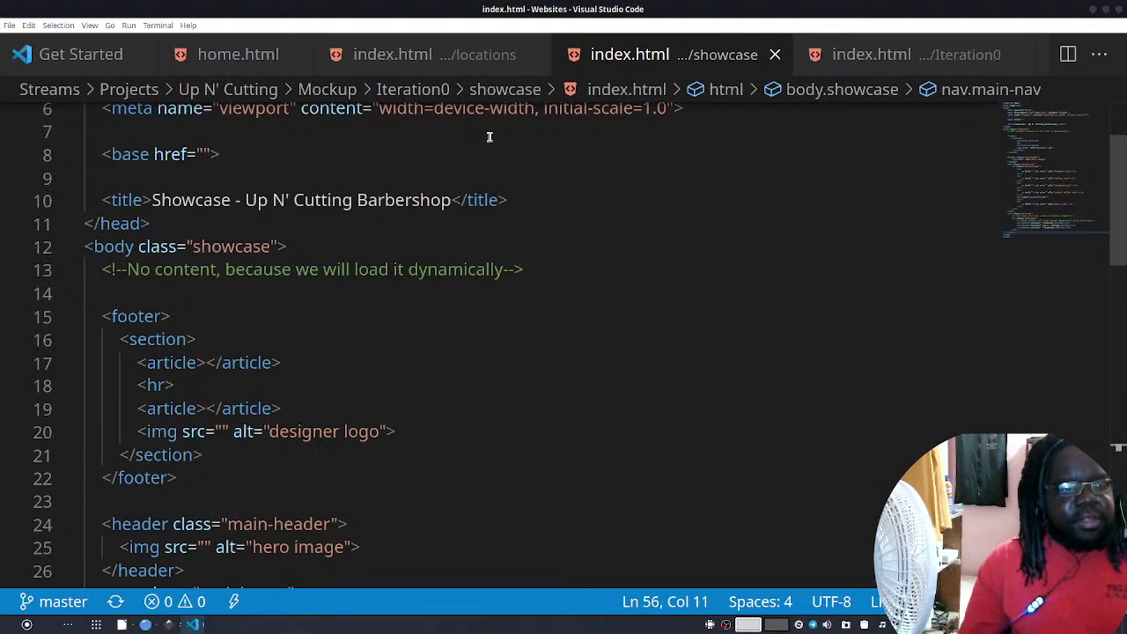
pyautogui.scroll(-7, 555, 171)
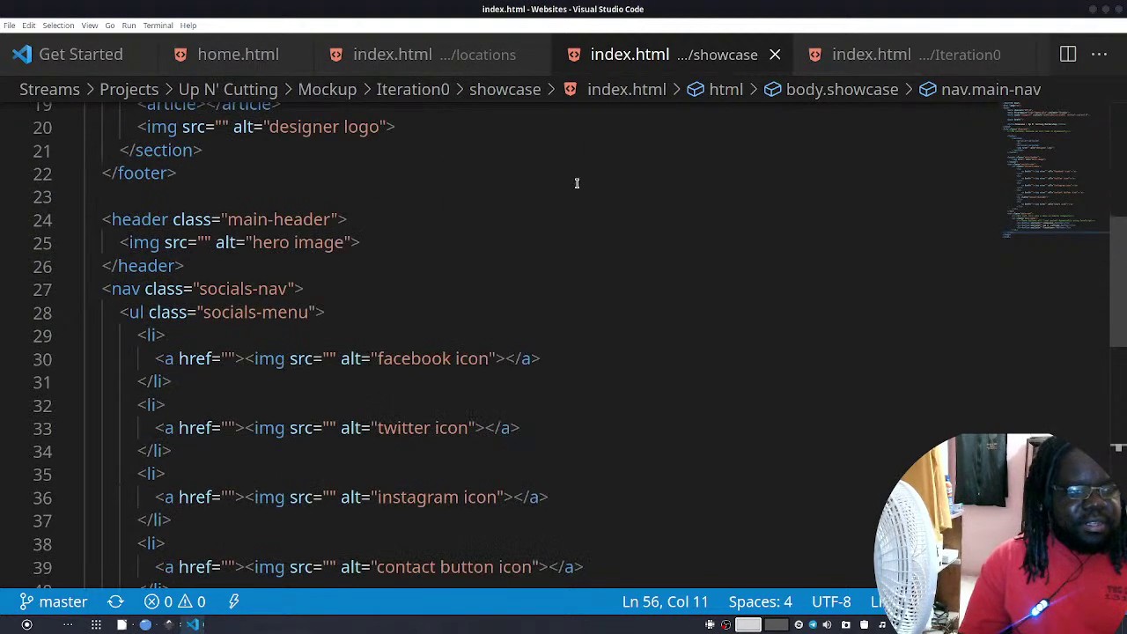
pyautogui.scroll(-5, 275, 328)
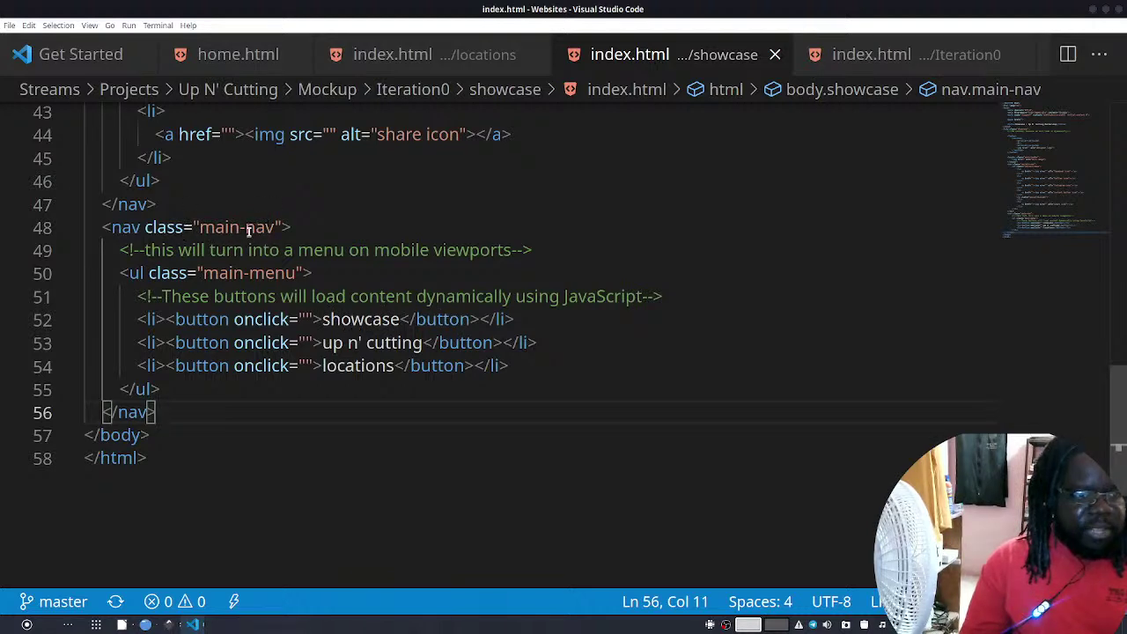
pyautogui.click(273, 204)
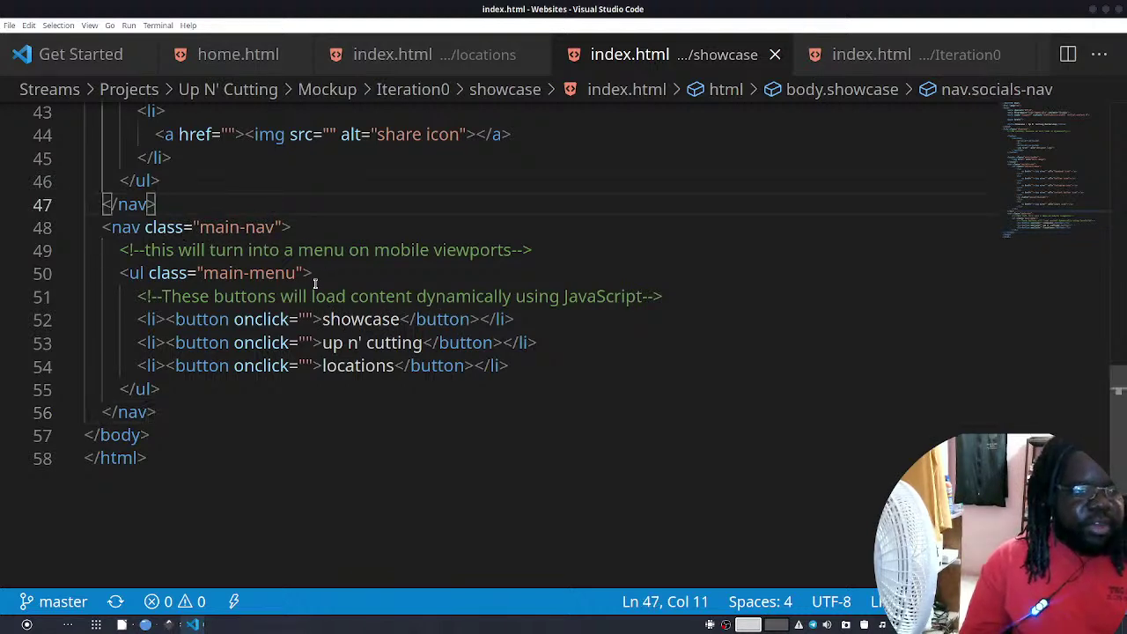
pyautogui.press('Return')
pyautogui.press('Down')
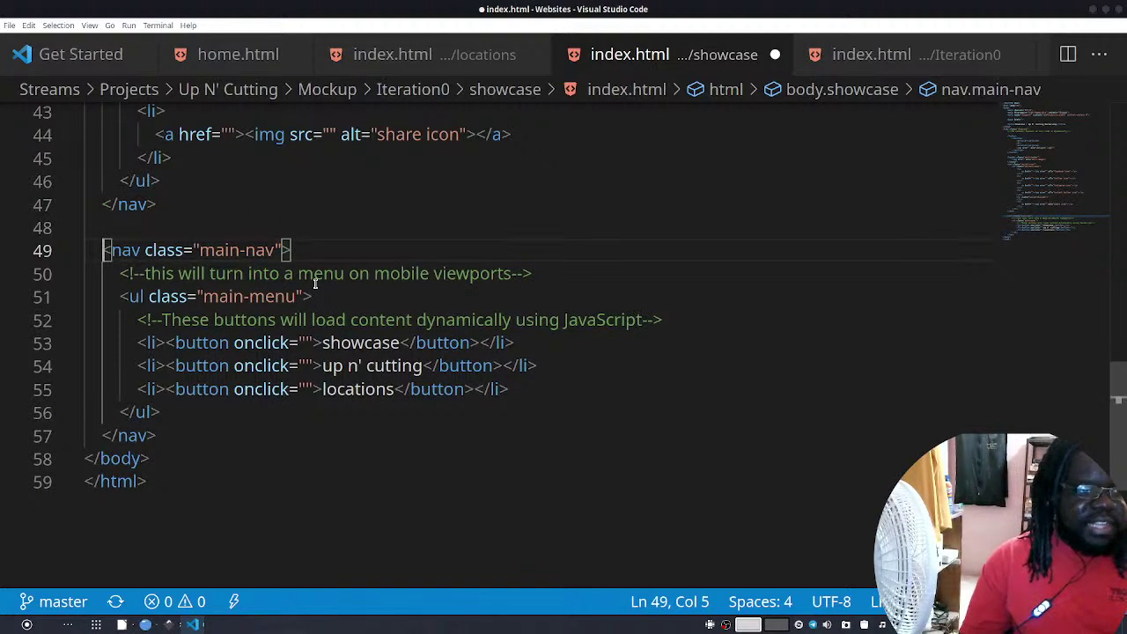
pyautogui.press('Up')
pyautogui.press('Return')
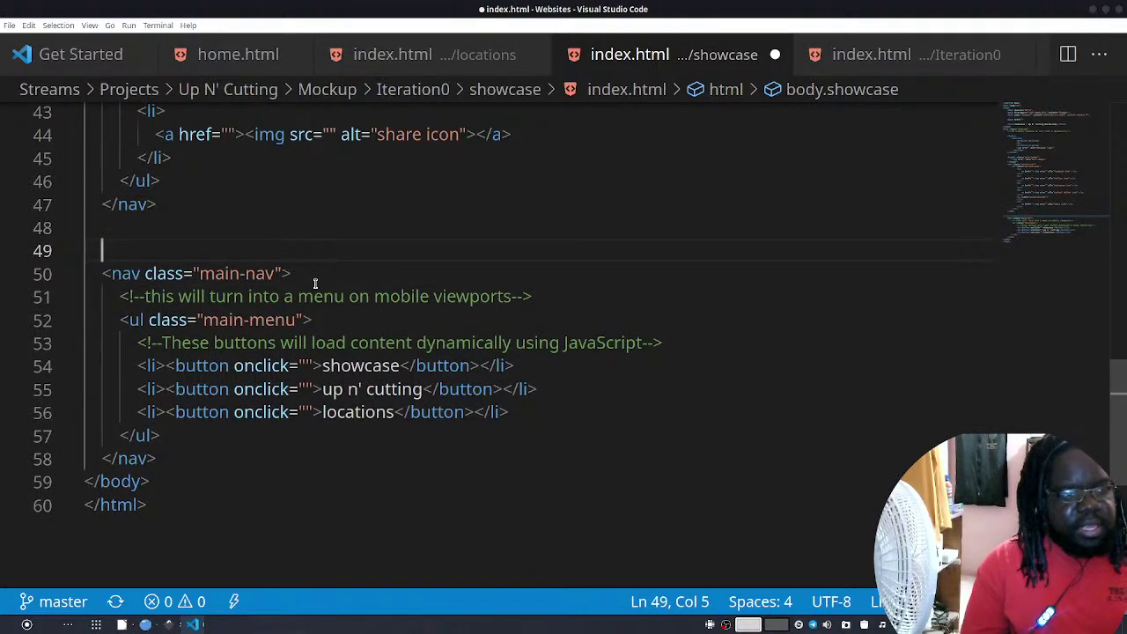
# Add the comment "This will be styled by a combinator that pulls from the body" above the main-nav element in the showcase index.html and save
pyautogui.write('<!--')
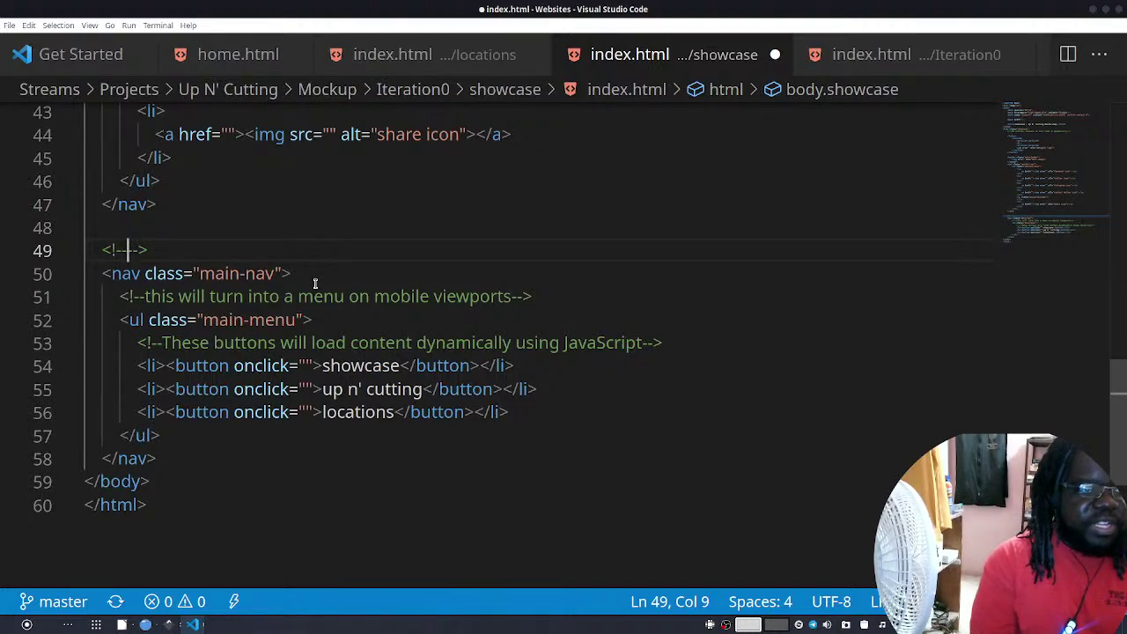
pyautogui.write('This will ')
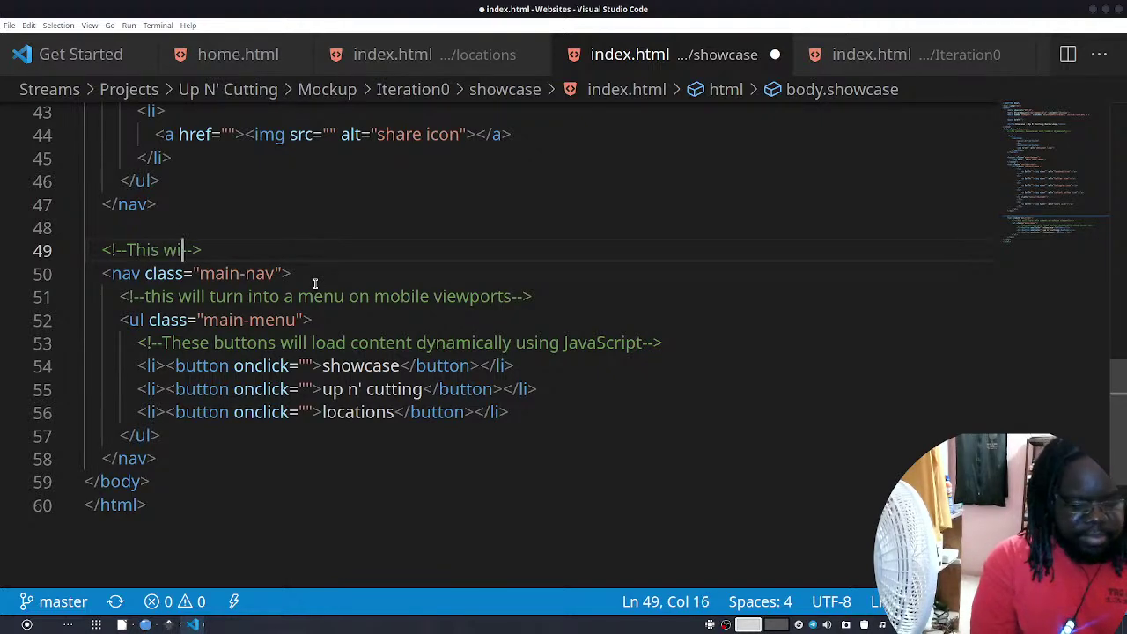
pyautogui.write('be styledd')
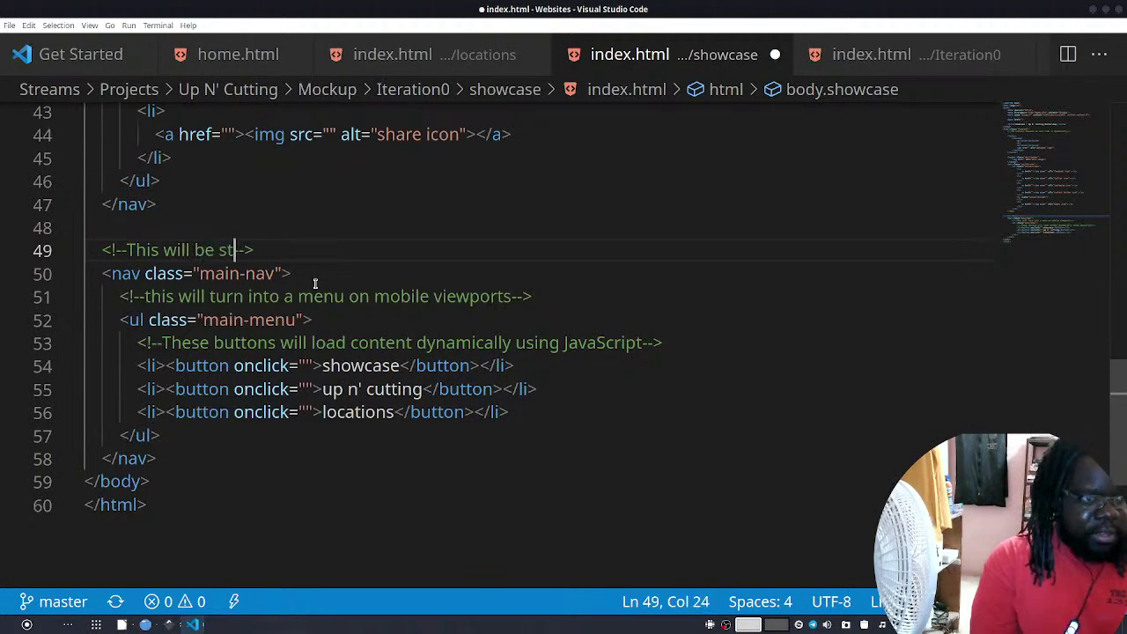
pyautogui.press('BackSpace')
pyautogui.write('by a com')
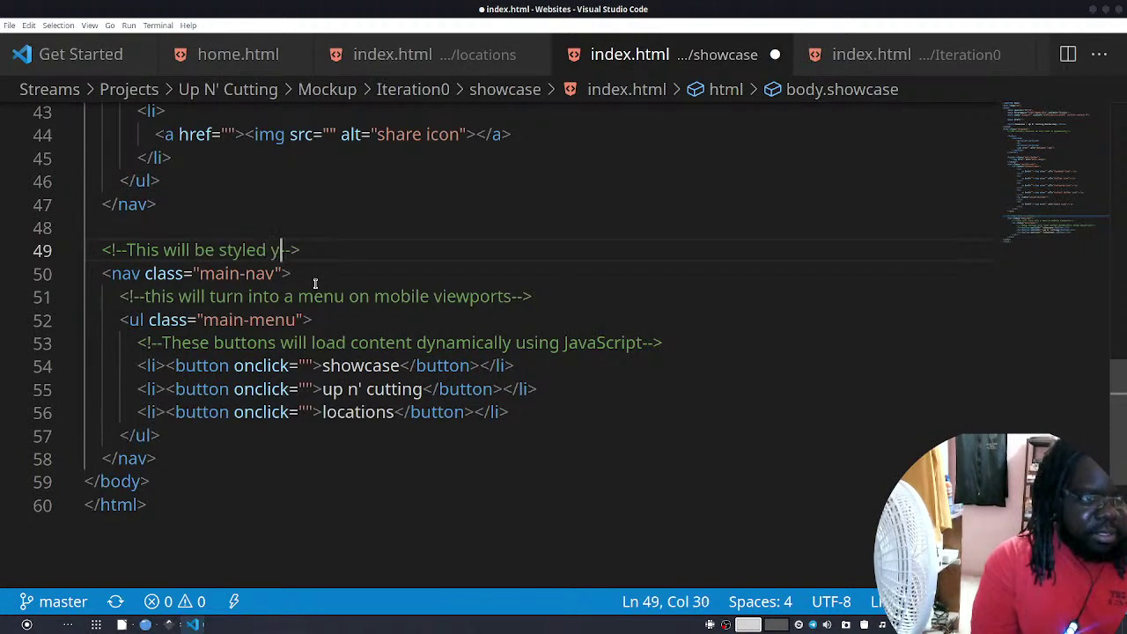
pyautogui.write('binator that p')
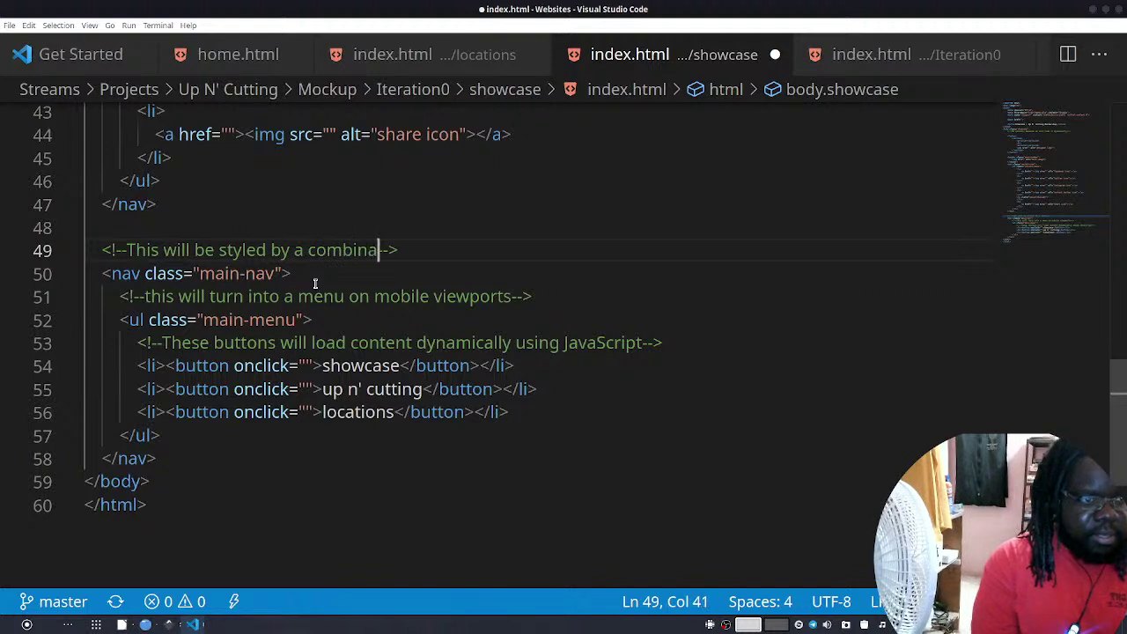
pyautogui.write('ulls t')
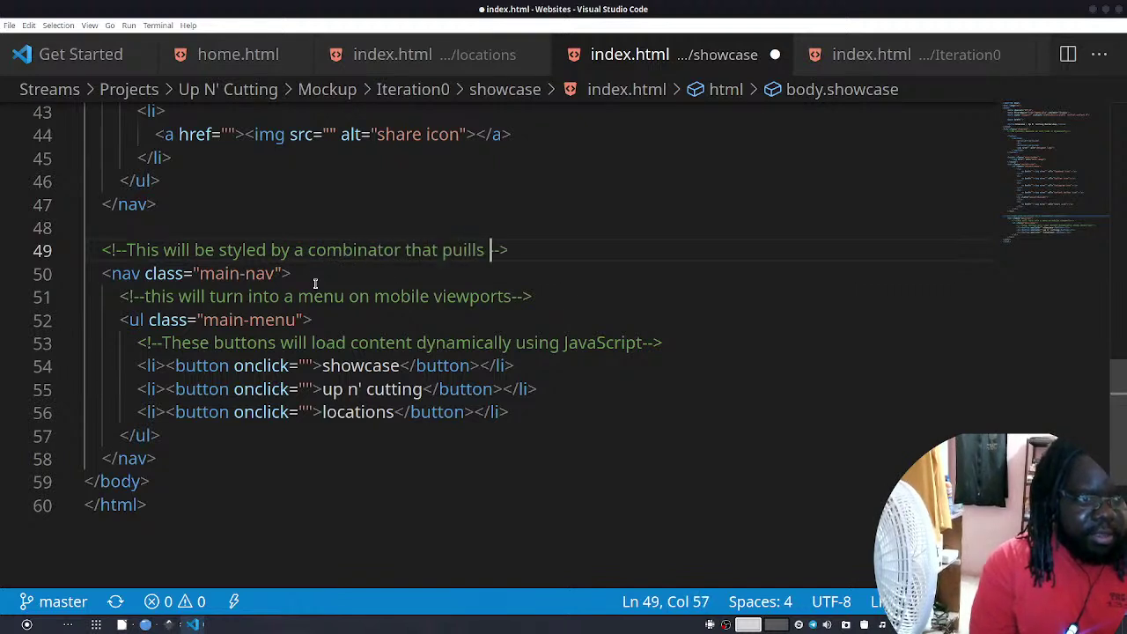
pyautogui.press('BackSpace')
pyautogui.press('BackSpace')
pyautogui.press('BackSpace')
pyautogui.write('lls ')
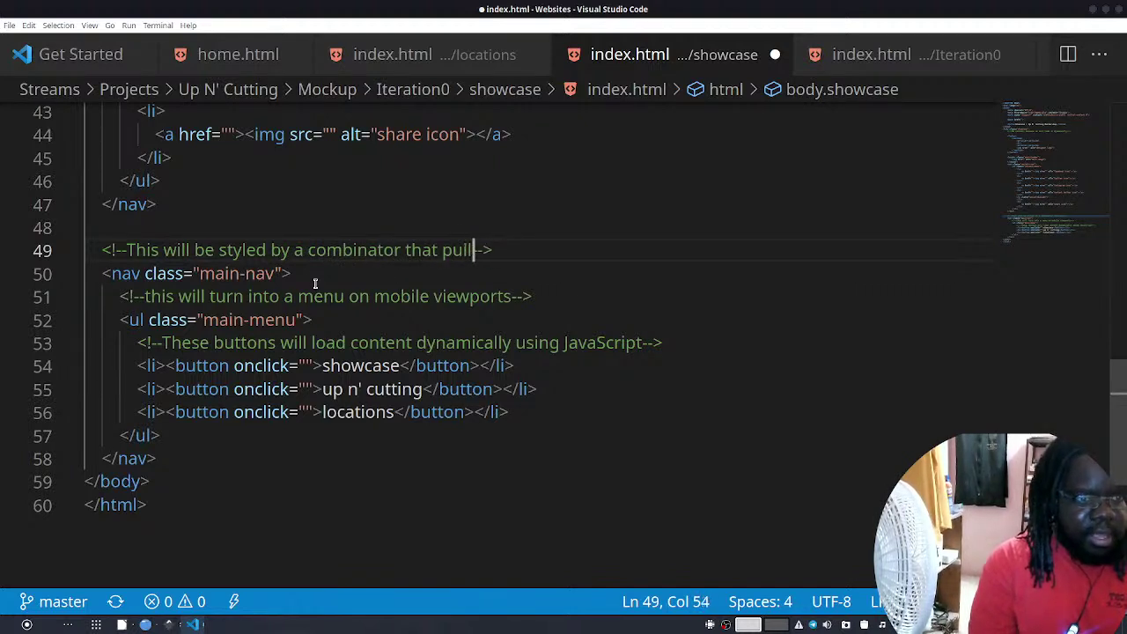
pyautogui.write('for')
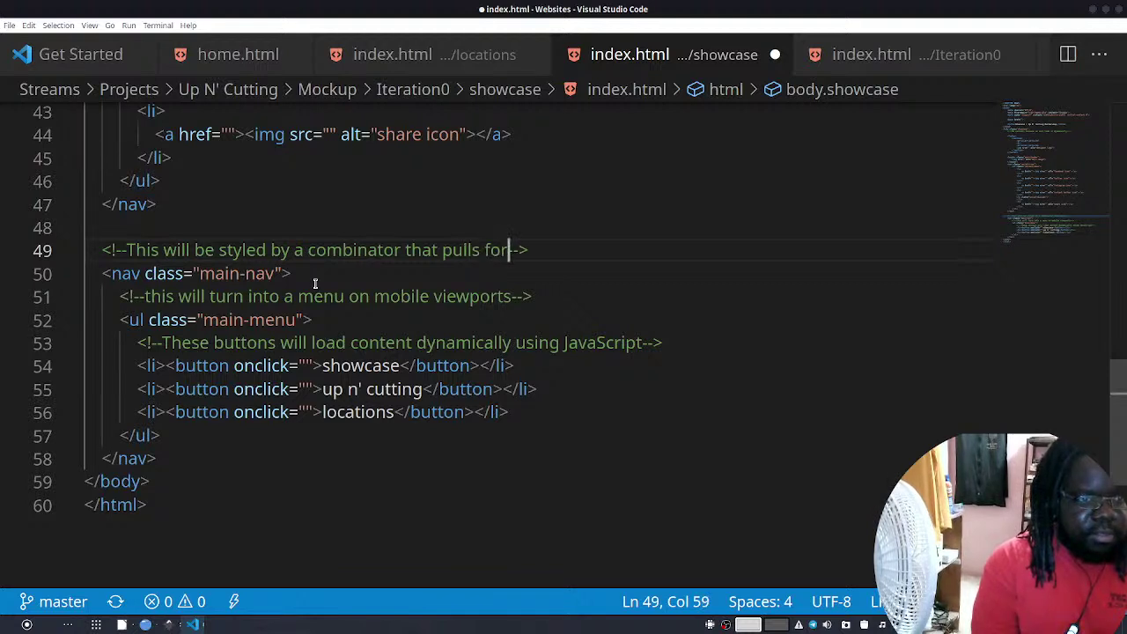
pyautogui.press('BackSpace')
pyautogui.write('rom thje')
pyautogui.press('BackSpace')
pyautogui.press('BackSpace')
pyautogui.write('he body')
pyautogui.hotkey('ctrl', 's')
# Copy the combinator comment into the locations index.html, above its main-nav element and separated from the socials-nav by an empty line
pyautogui.press('End')
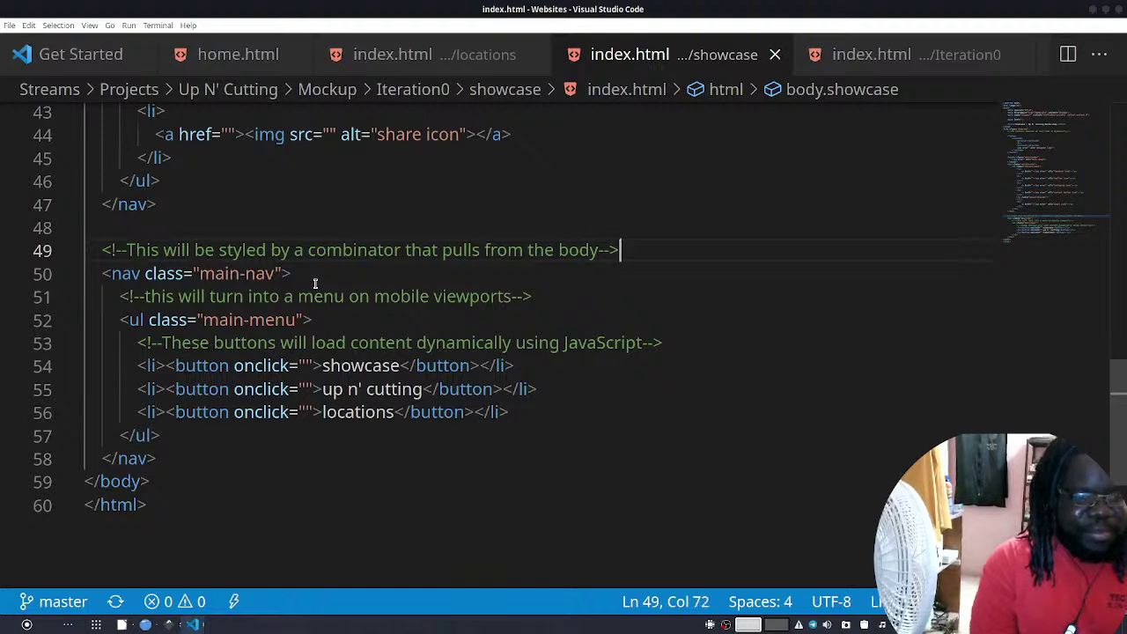
pyautogui.hotkey('shift', 'Home')
pyautogui.hotkey('ctrl', 'c')
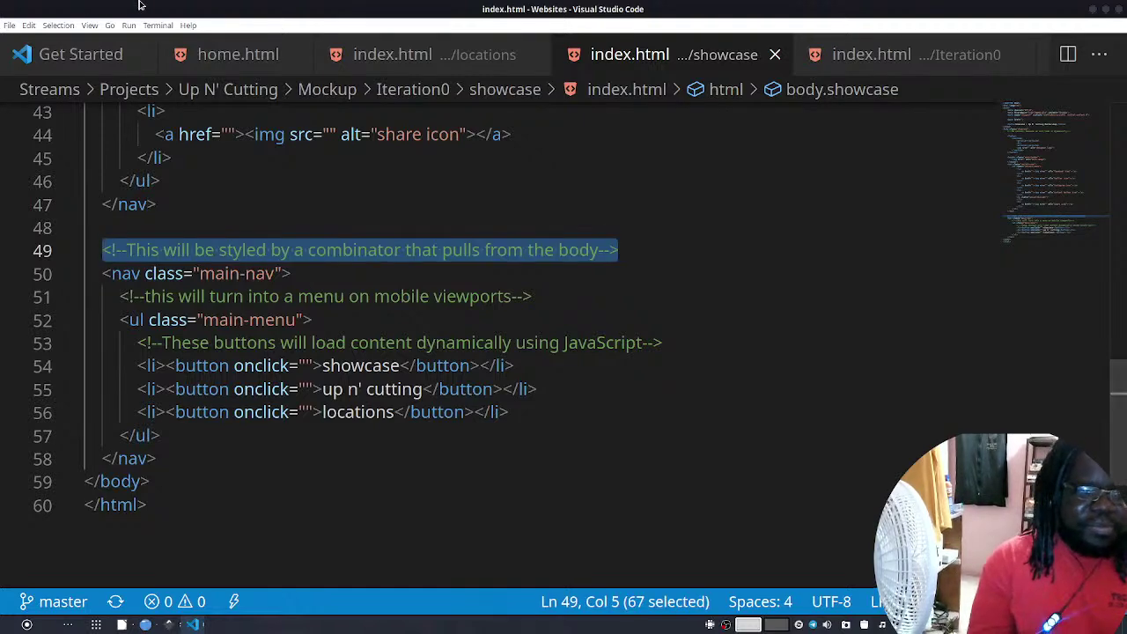
pyautogui.click(392, 53)
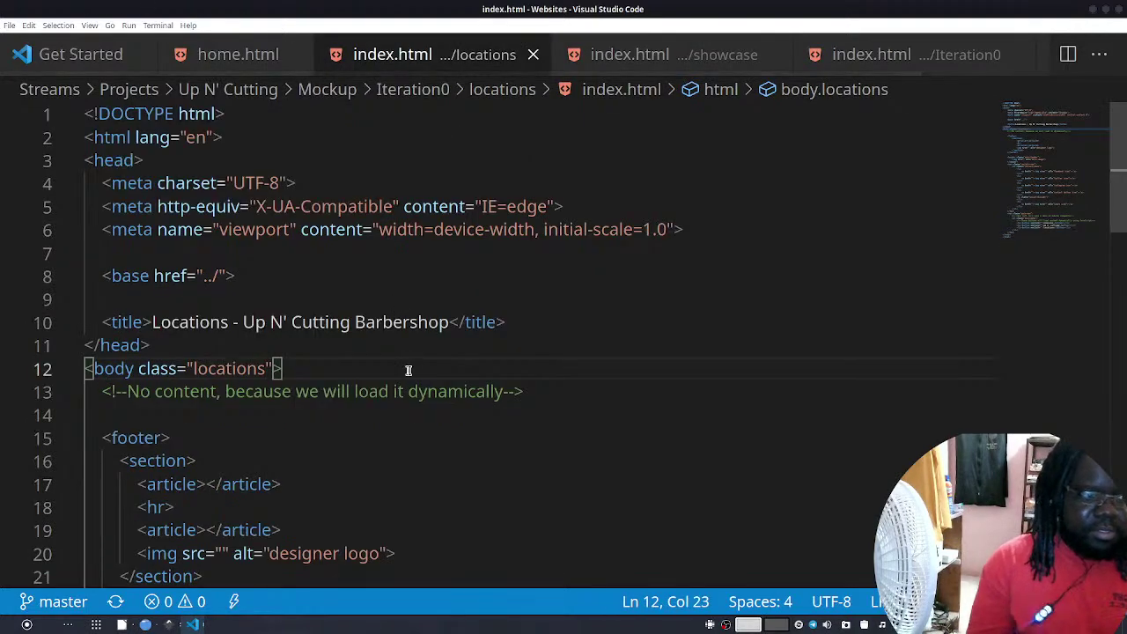
pyautogui.scroll(-14, 408, 370)
pyautogui.click(349, 218)
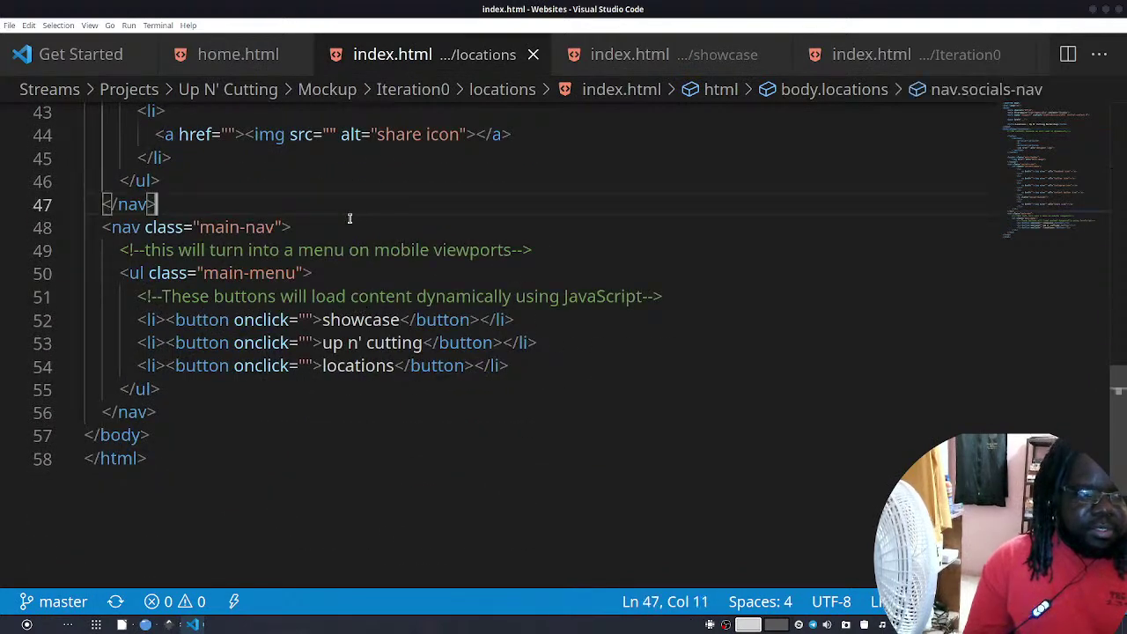
pyautogui.press('Return')
pyautogui.press('Return')
pyautogui.hotkey('ctrl', 'v')
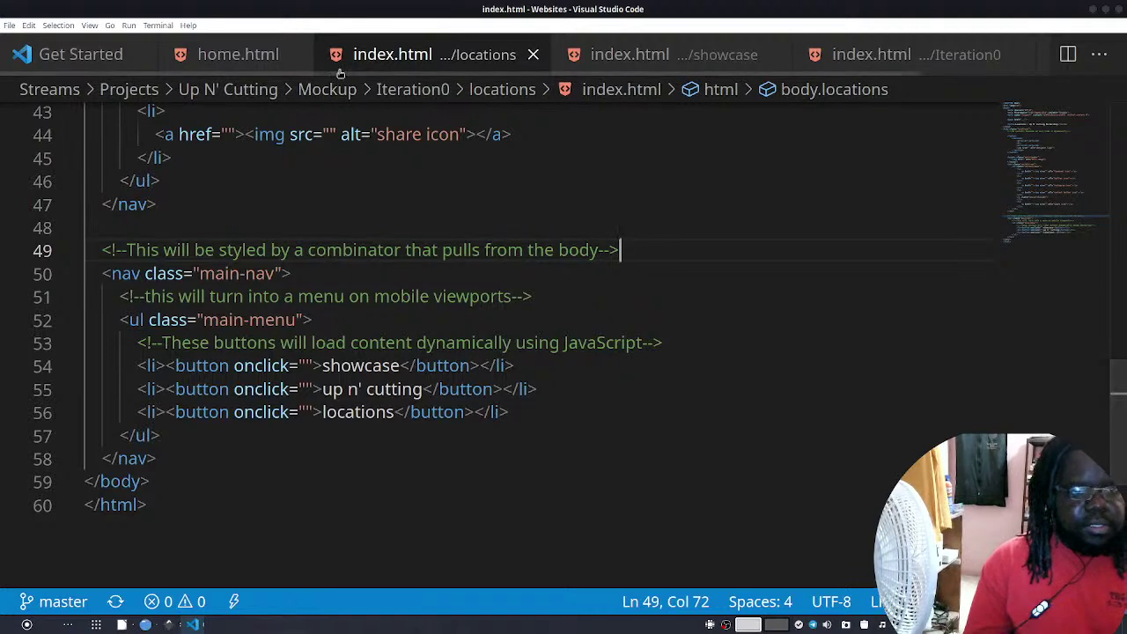
# Insert two empty lines below the "No content" comment in the body of the locations index.html
pyautogui.scroll(7, 509, 237)
pyautogui.scroll(7, 502, 242)
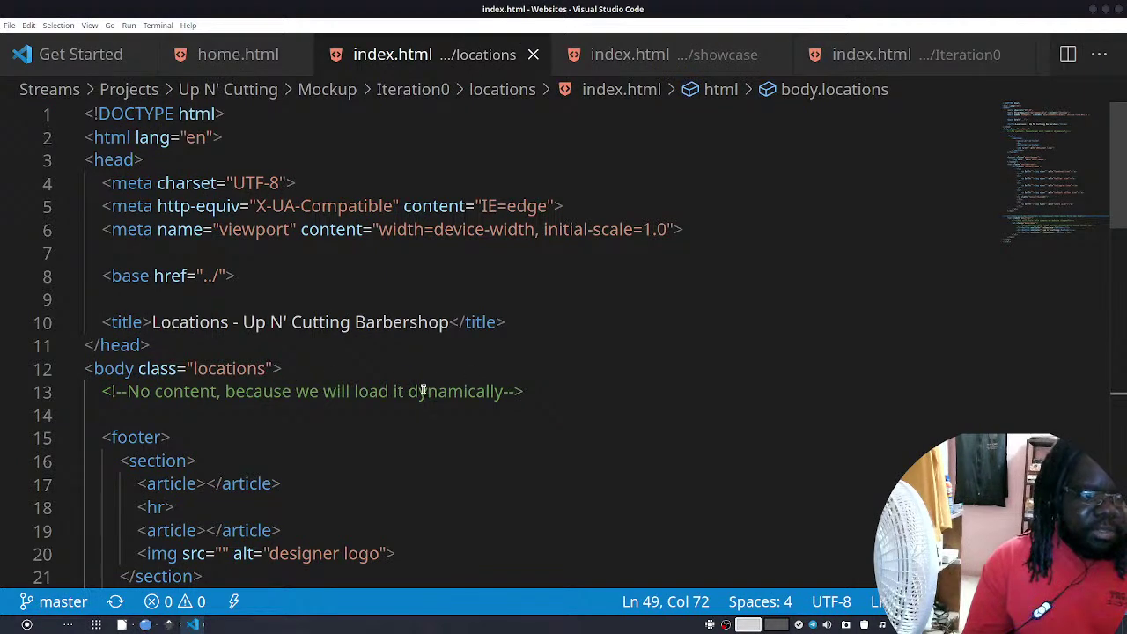
pyautogui.click(545, 393)
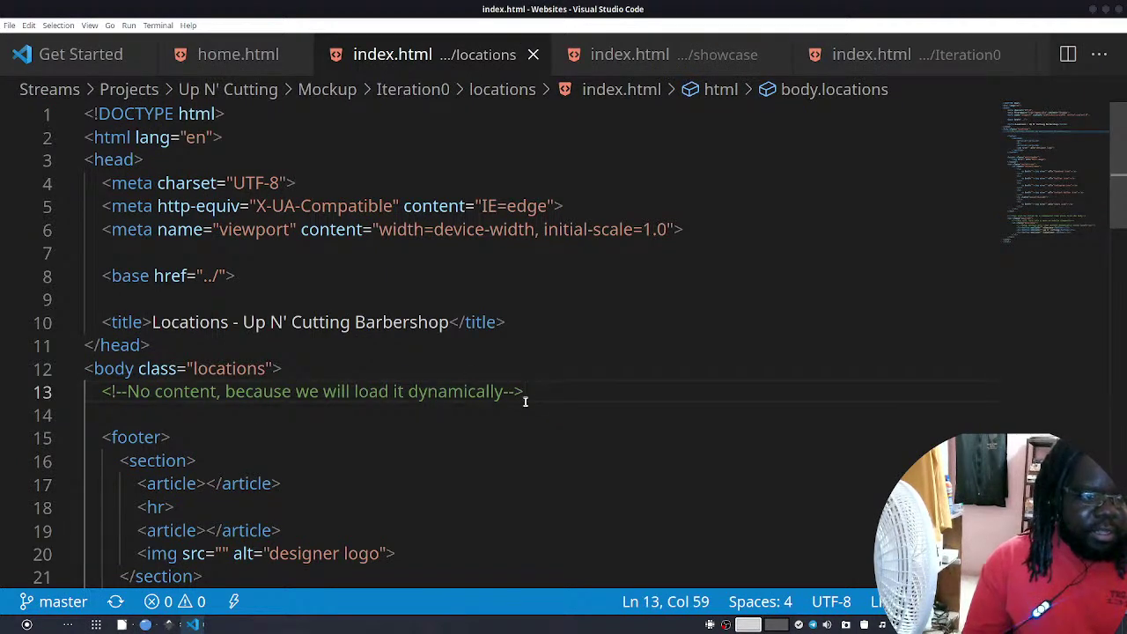
pyautogui.press('Return')
pyautogui.press('Return')
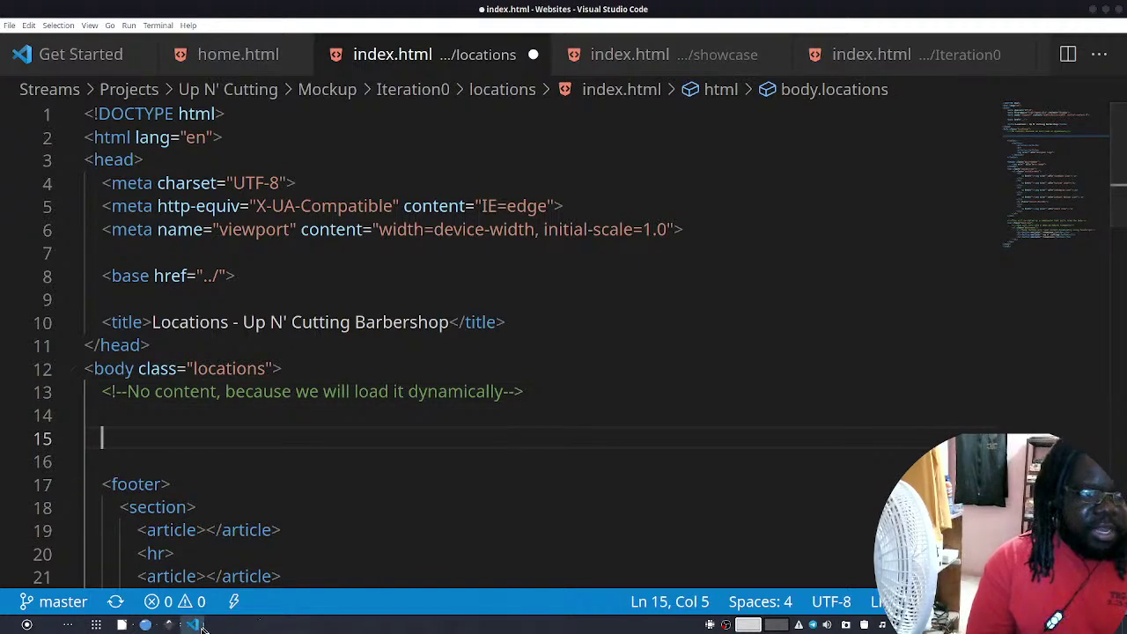
# Switch to the Inkscape mockup, examine the desktop page layout from the header images down to the footer, and return to Visual Studio Code
pyautogui.moveTo(148, 625)
pyautogui.click(179, 582)
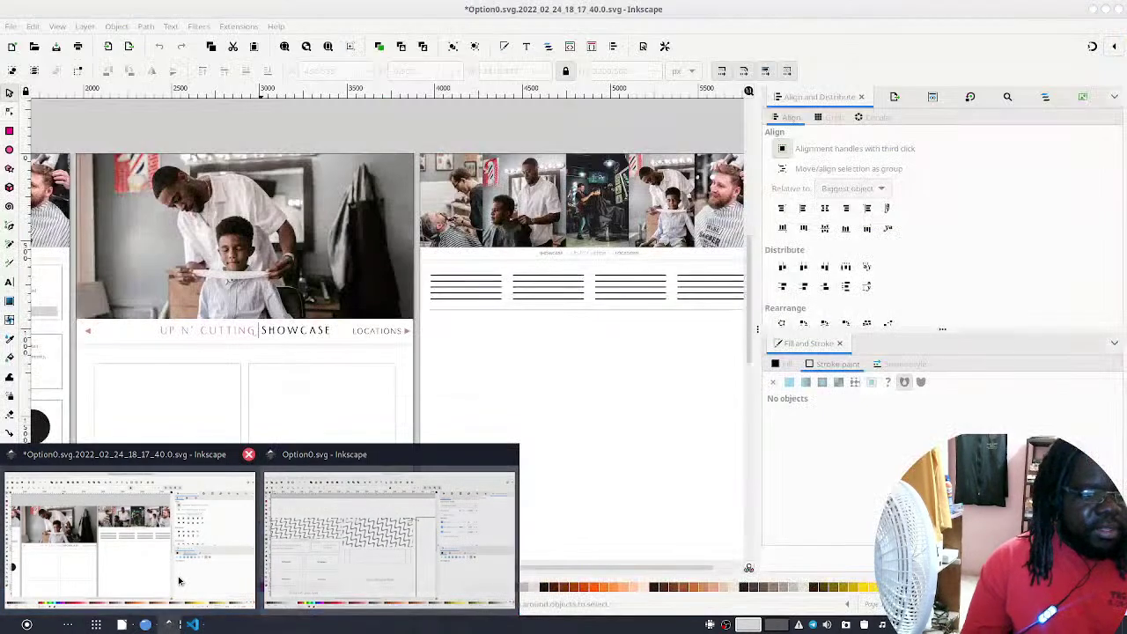
pyautogui.moveTo(559, 332); pyautogui.dragTo(383, 379)
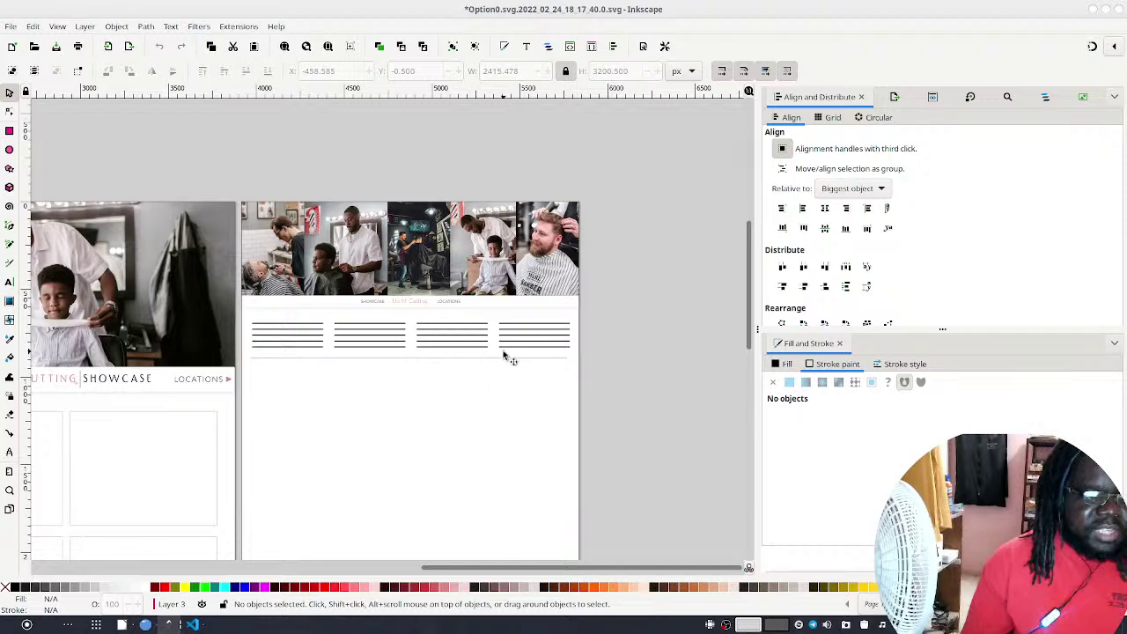
pyautogui.scroll(-1, 449, 300)
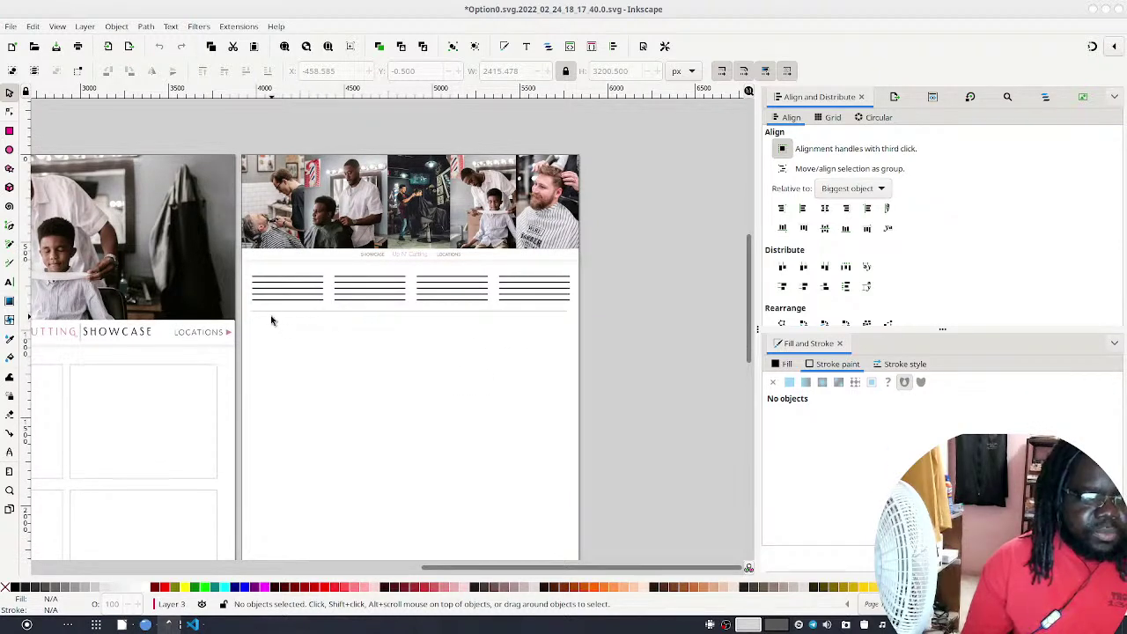
pyautogui.scroll(-5, 552, 350)
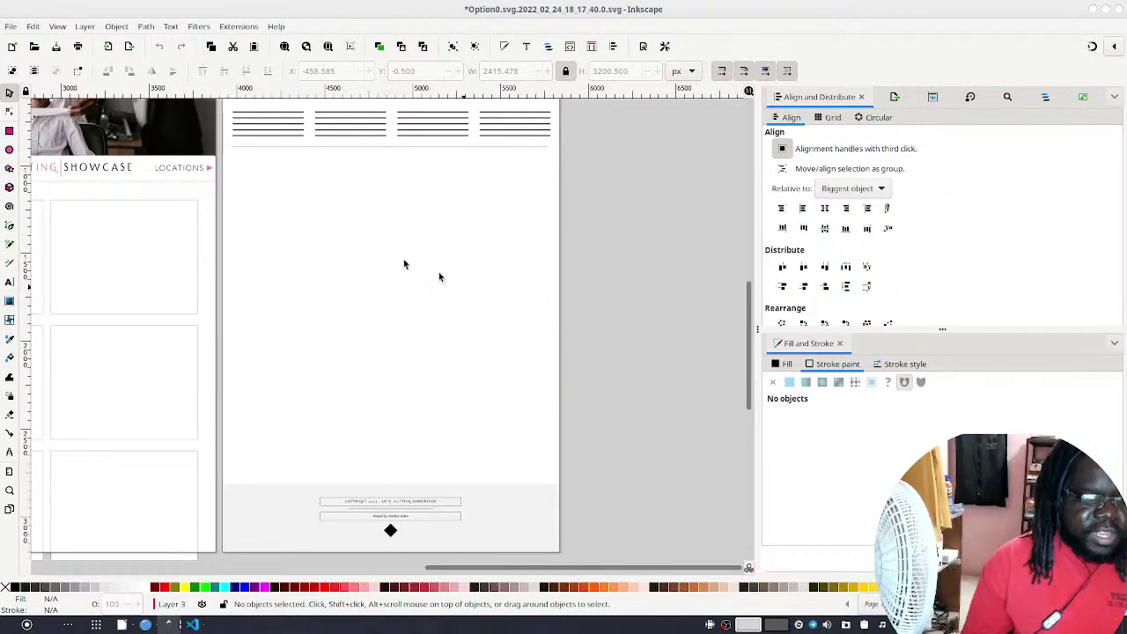
pyautogui.hotkey('alt', 'Tab')
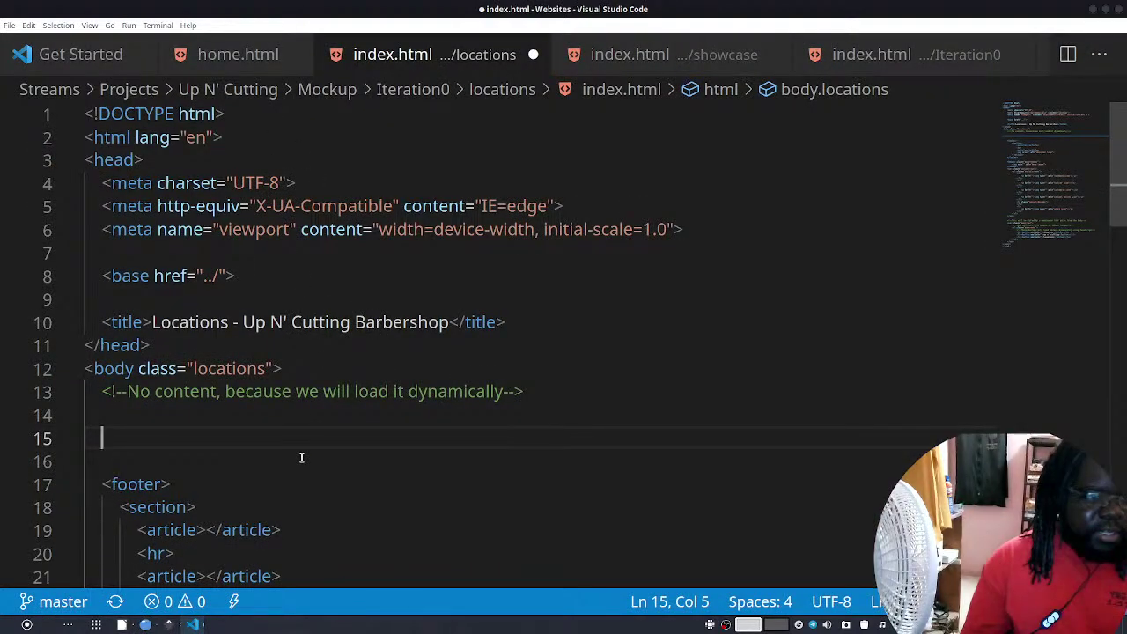
# Add a main element with a nested section above the footer in the locations index.html
pyautogui.write('main')
pyautogui.press('Tab')
pyautogui.press('Return')
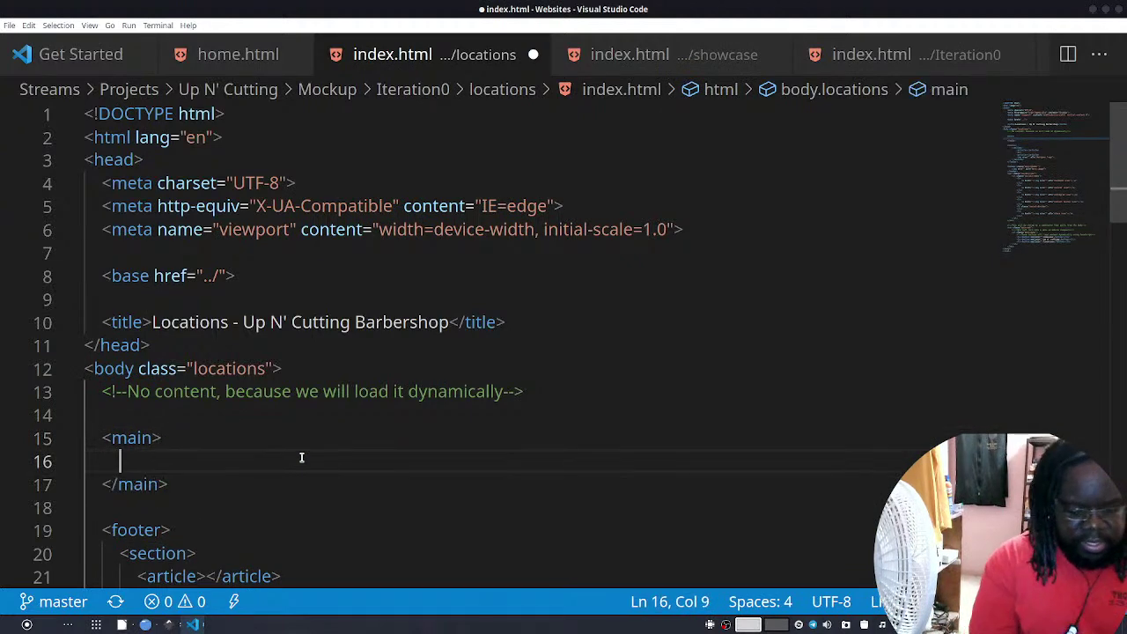
pyautogui.write('section')
pyautogui.press('Tab')
pyautogui.press('Return')
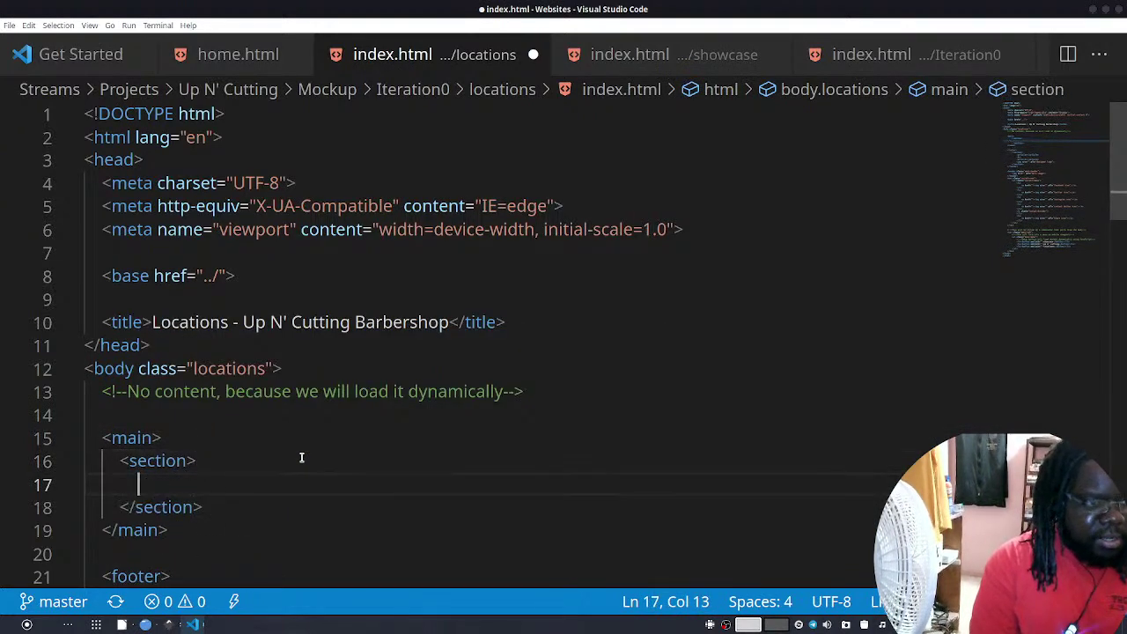
# Add four empty article elements inside the main element's section
pyautogui.write('artic')
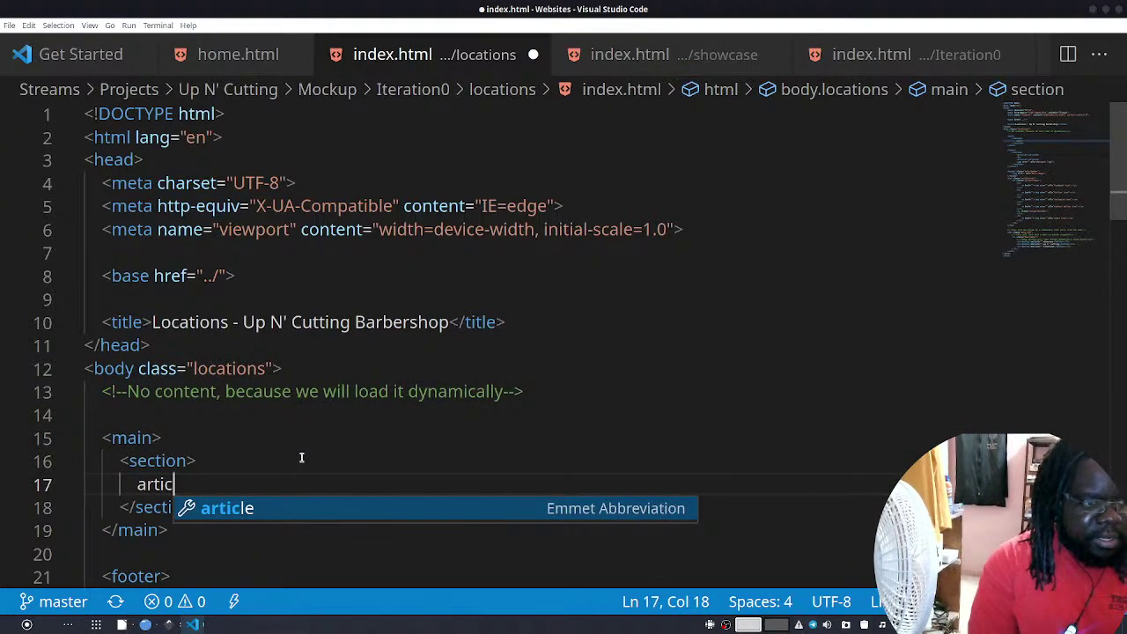
pyautogui.press('BackSpace')
pyautogui.press('BackSpace')
pyautogui.press('BackSpace')
pyautogui.write('cle*4')
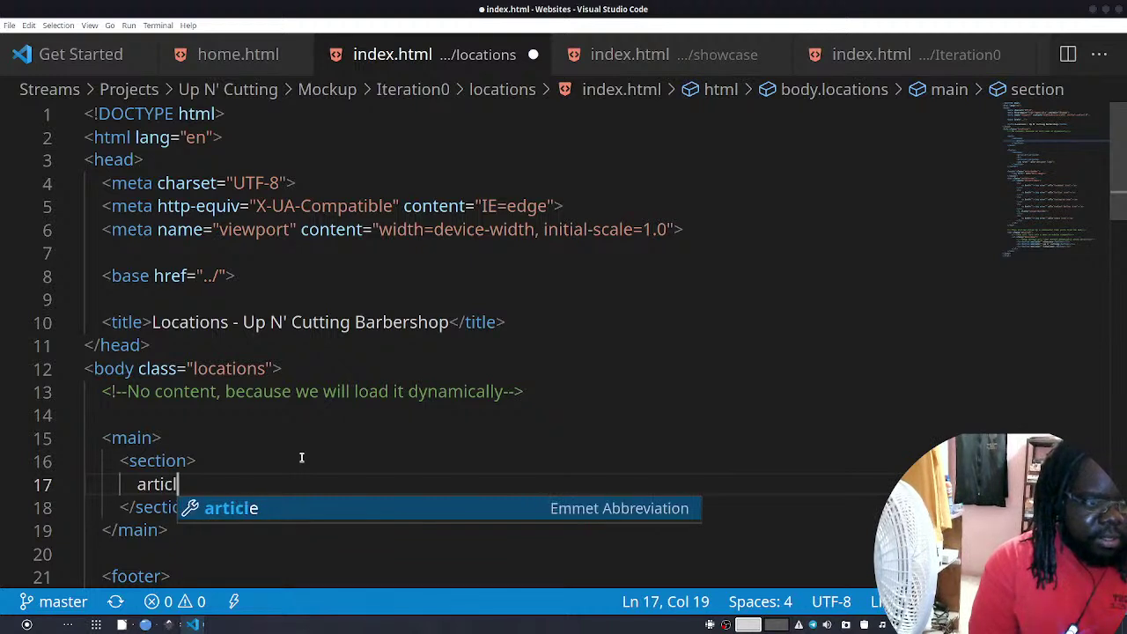
pyautogui.press('Tab')
pyautogui.press('Down')
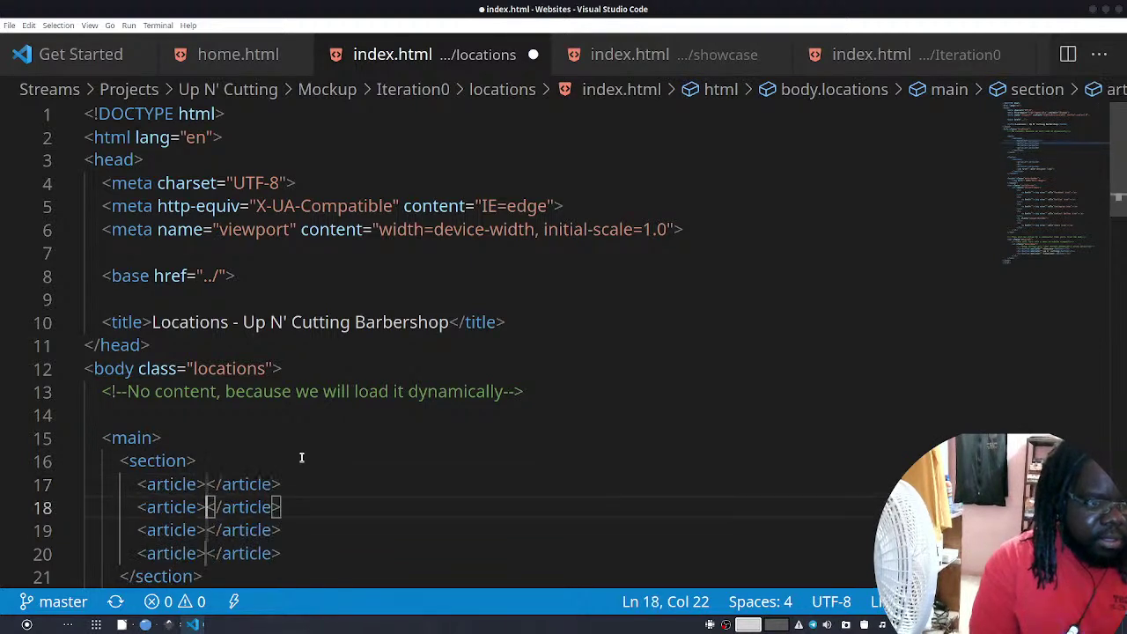
pyautogui.press('Down')
pyautogui.press('Down')
pyautogui.press('Down')
pyautogui.press('Up')
pyautogui.press('Up')
pyautogui.press('Up')
pyautogui.press('Up')
pyautogui.press('Up')
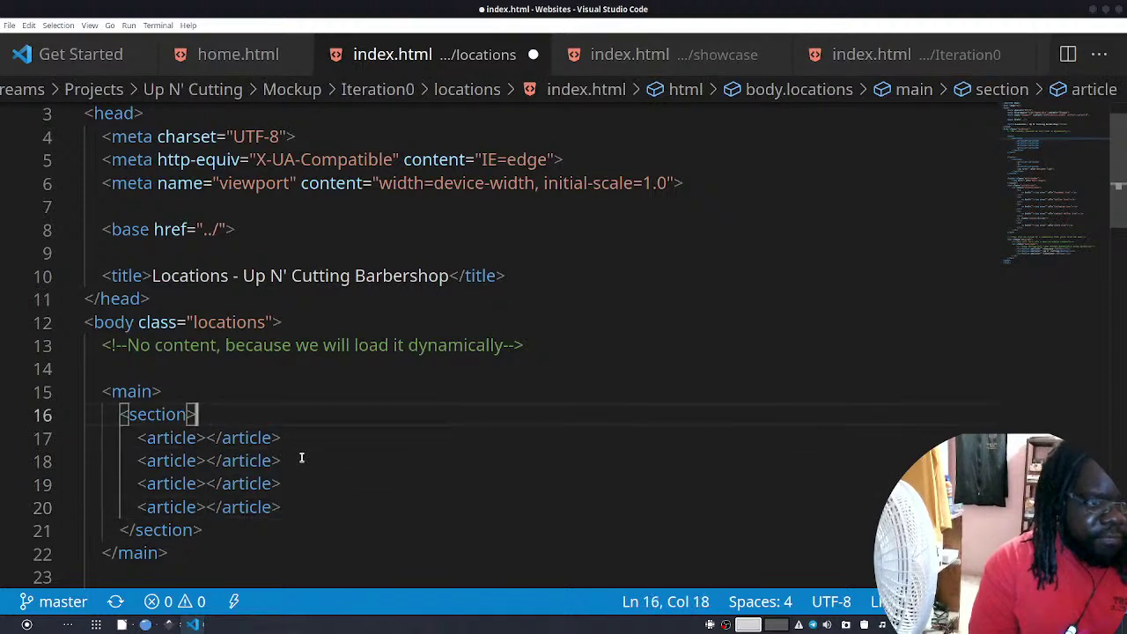
pyautogui.press('Up')
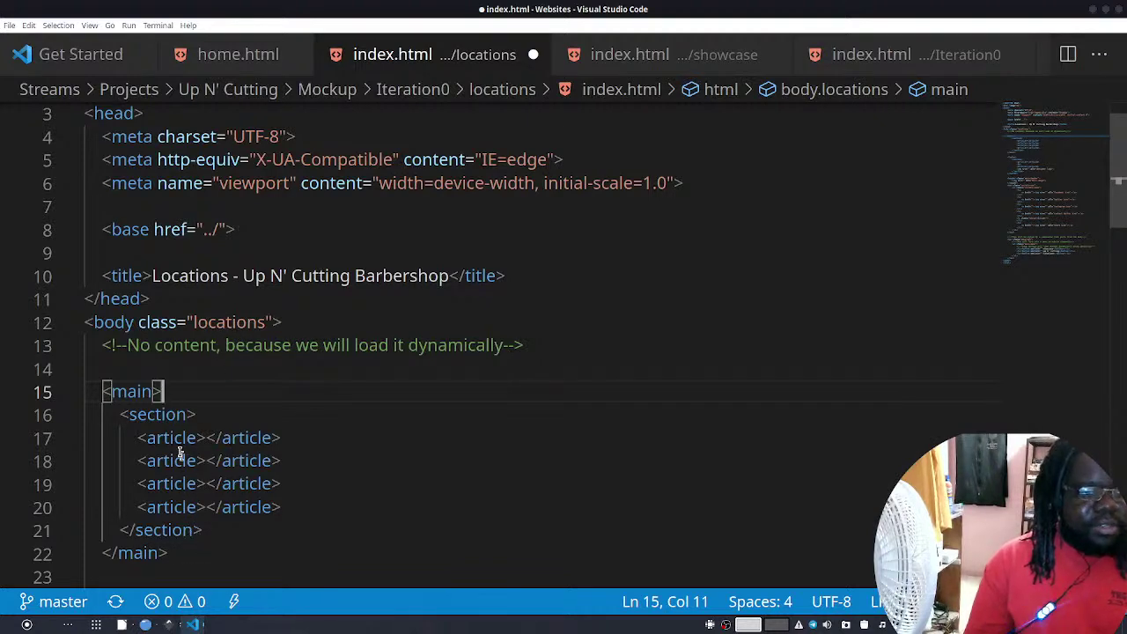
# Add the comment "The CSS for this will pull from the body's class" above the main element in the locations index.html and save
pyautogui.scroll(-4, 191, 494)
pyautogui.scroll(2, 189, 478)
pyautogui.scroll(-2, 189, 468)
pyautogui.scroll(2, 216, 398)
pyautogui.click(196, 433)
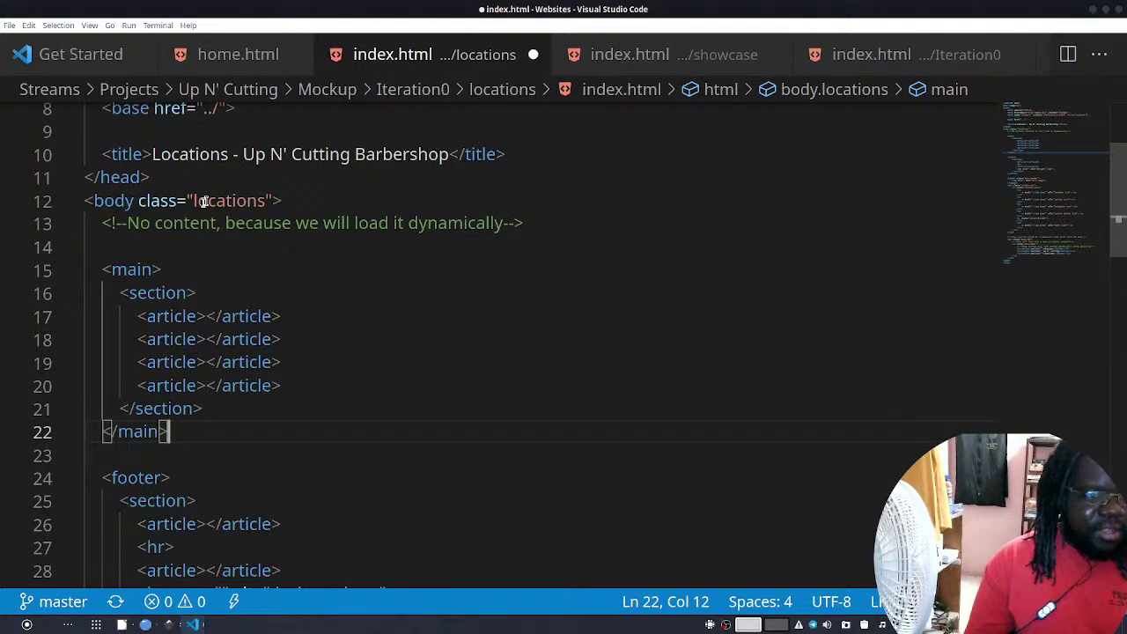
pyautogui.click(215, 246)
pyautogui.press('Return')
pyautogui.press('Tab')
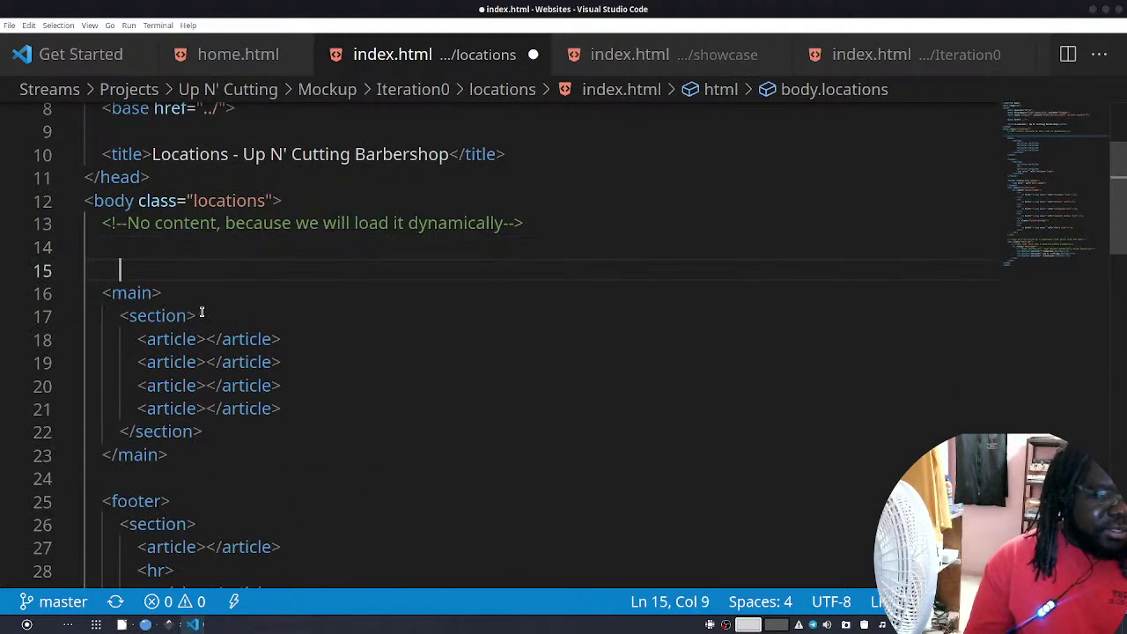
pyautogui.write('<!-')
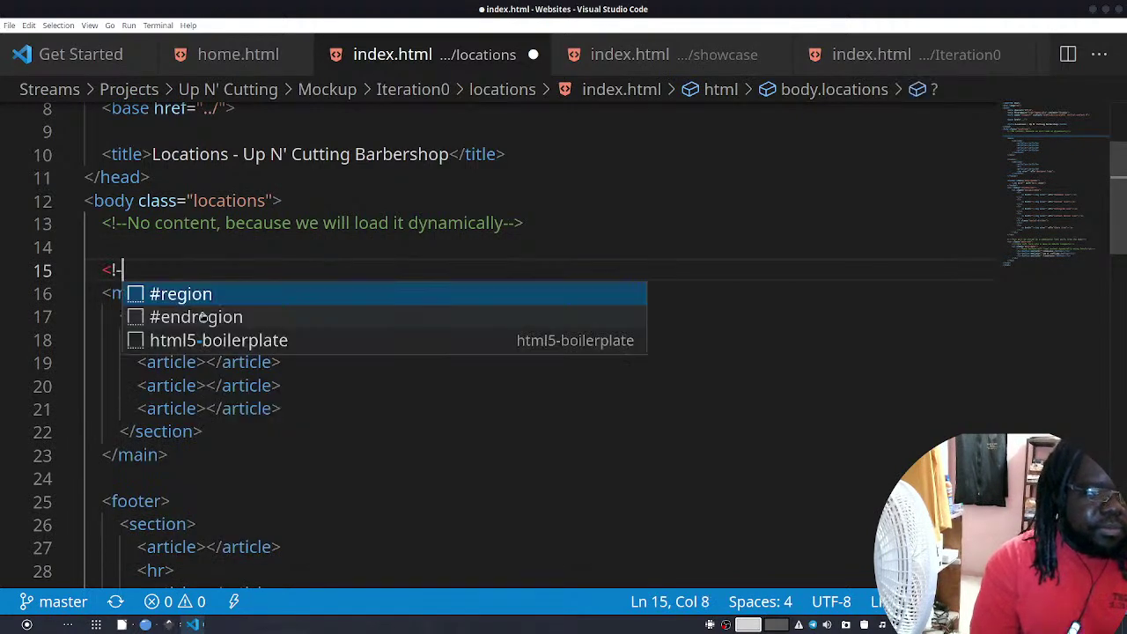
pyautogui.write('-The ')
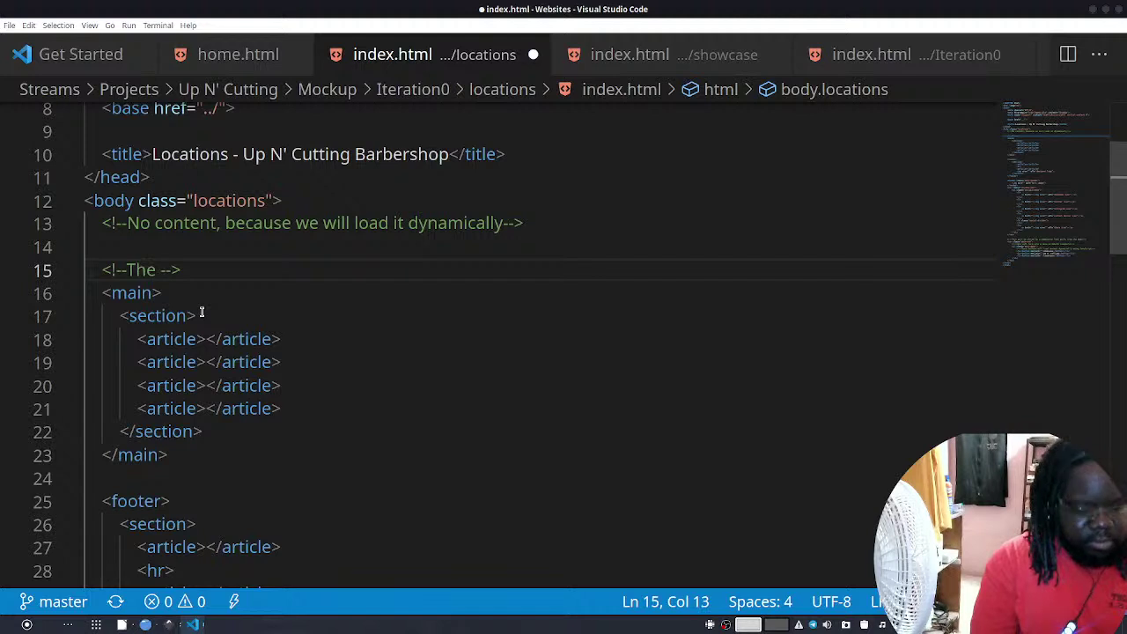
pyautogui.write('CSS fro')
pyautogui.press('BackSpace')
pyautogui.press('BackSpace')
pyautogui.write('or this ')
pyautogui.write('will pull fr')
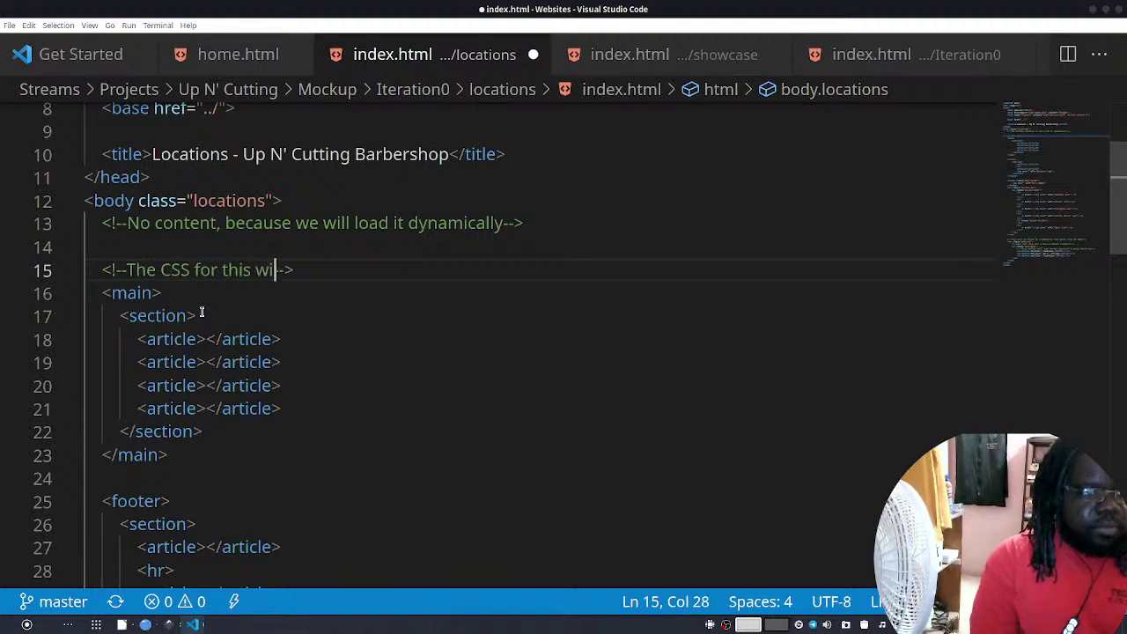
pyautogui.write('om the body ')
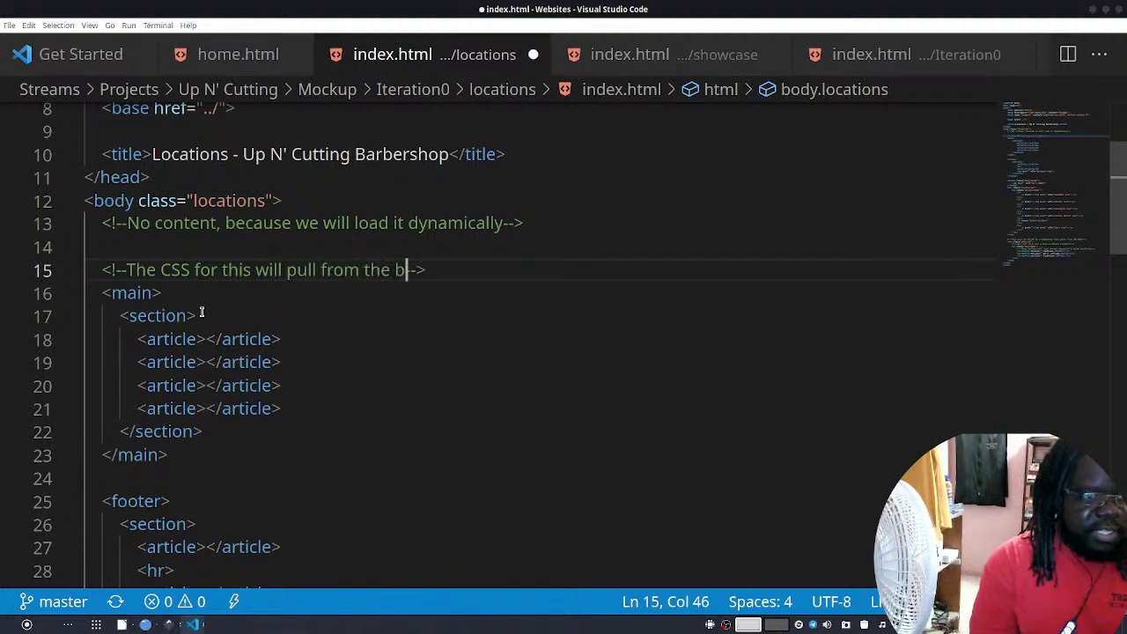
pyautogui.write("'s class")
pyautogui.hotkey('ctrl', 's')
# Add an iframe with an empty src and frameborder 0 below the section inside the locations page's main element
pyautogui.click(201, 314)
pyautogui.press('Down')
pyautogui.press('Down')
pyautogui.press('Down')
pyautogui.press('End')
pyautogui.press('Down')
pyautogui.press('Down')
pyautogui.press('Down')
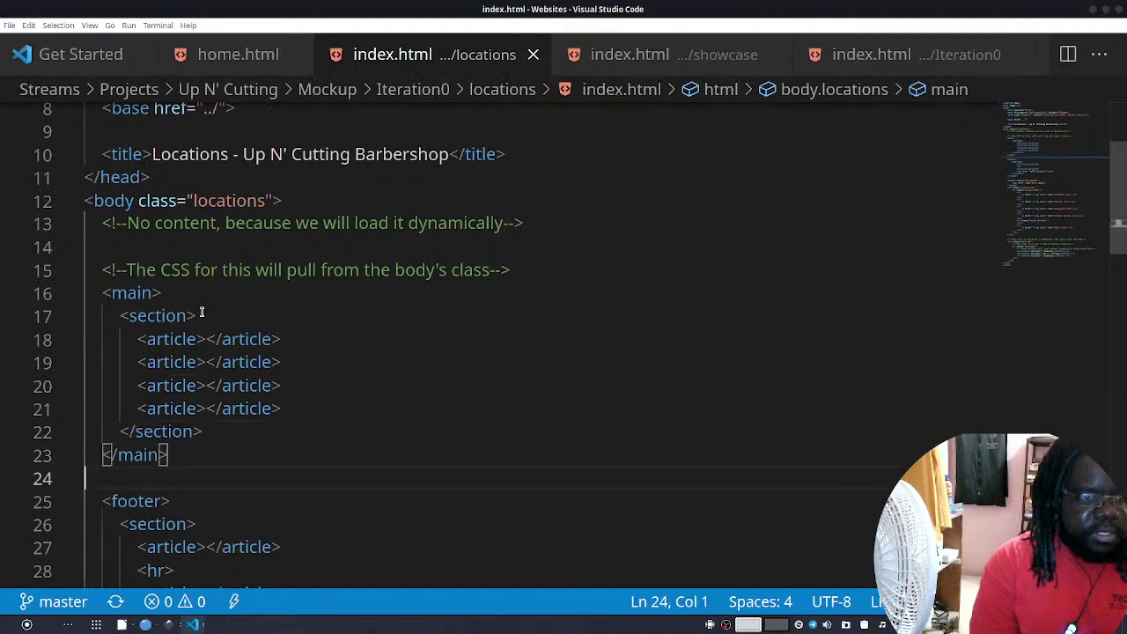
pyautogui.press('Up')
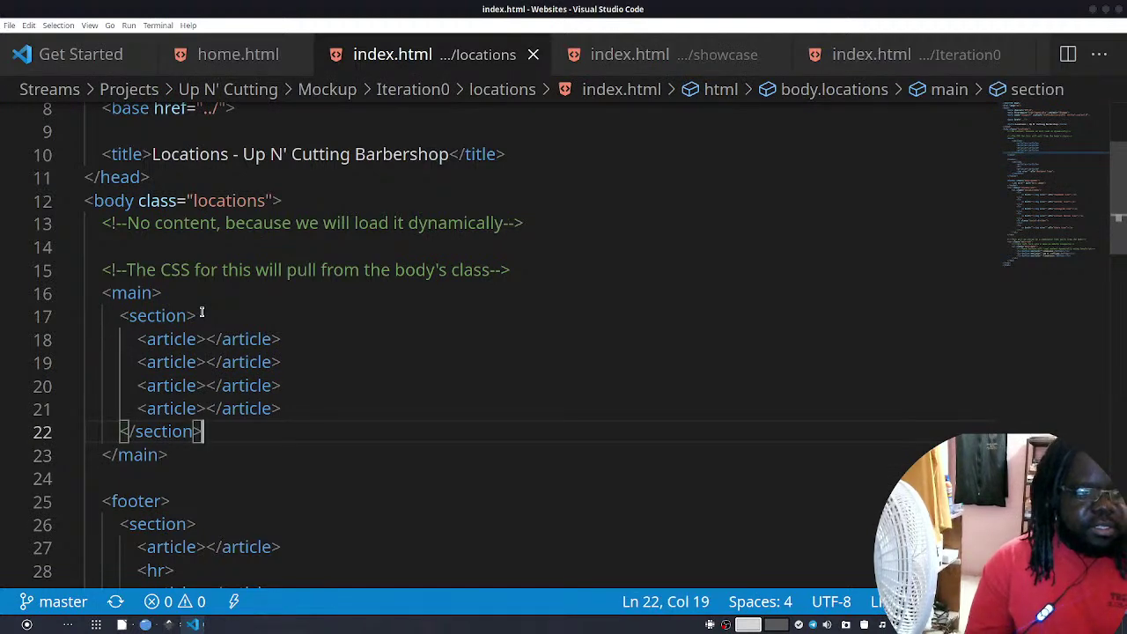
pyautogui.press('Return')
pyautogui.press('Return')
pyautogui.write('ifa')
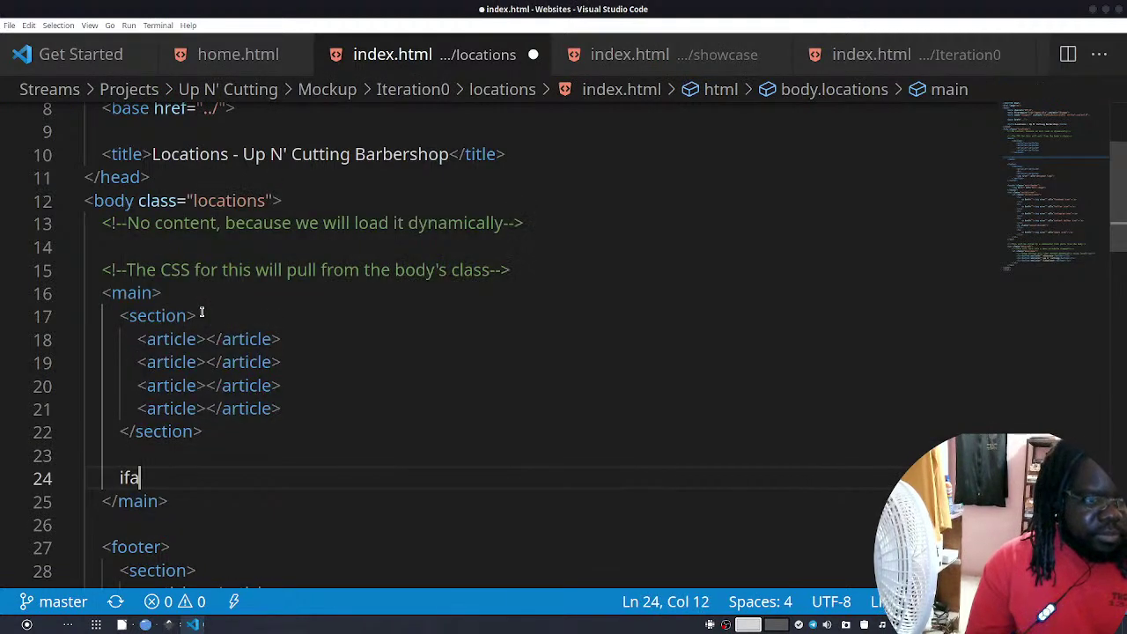
pyautogui.press('BackSpace')
pyautogui.write('rame')
pyautogui.press('Tab')
# Add the comment "For the map; it could also be a canvas if we were to use that technology" above the iframe and save
pyautogui.press('Up')
pyautogui.press('Return')
pyautogui.press('Tab')
pyautogui.hotkey('shift', 'Tab')
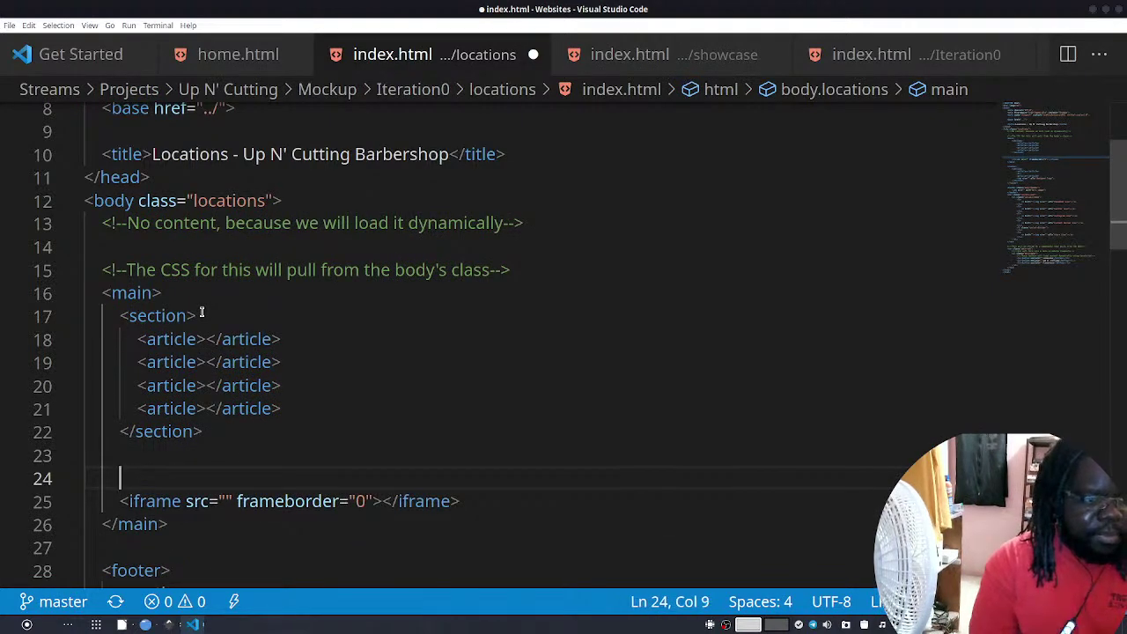
pyautogui.write('!')
pyautogui.press('BackSpace')
pyautogui.write('<!--For ')
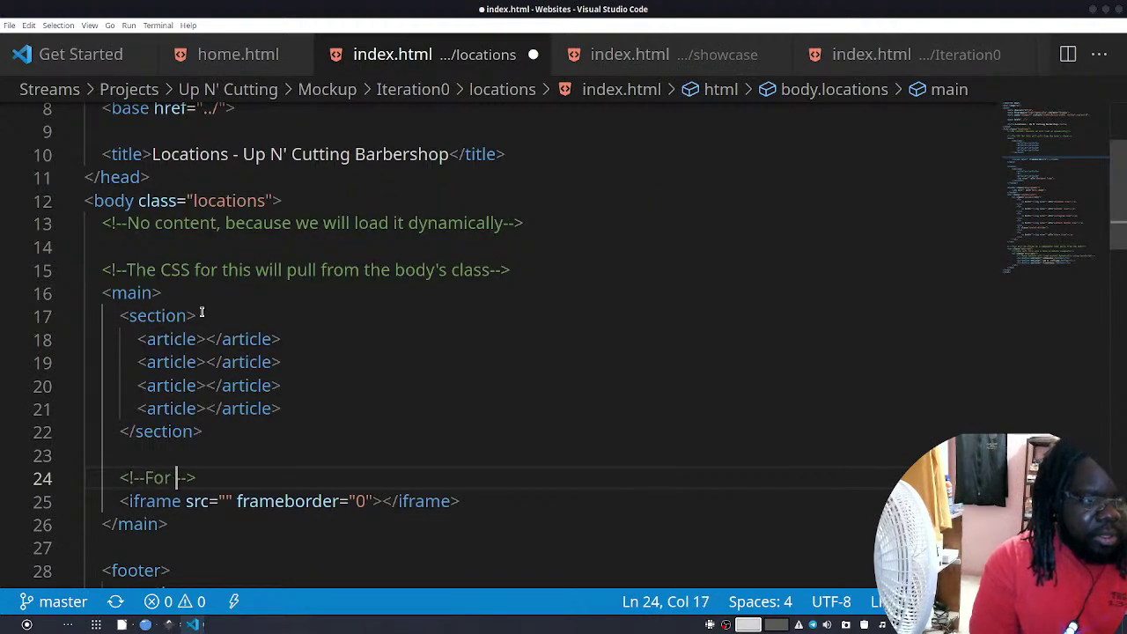
pyautogui.write('the map')
pyautogui.hotkey('ctrl', 's')
pyautogui.write('; it could also be a can')
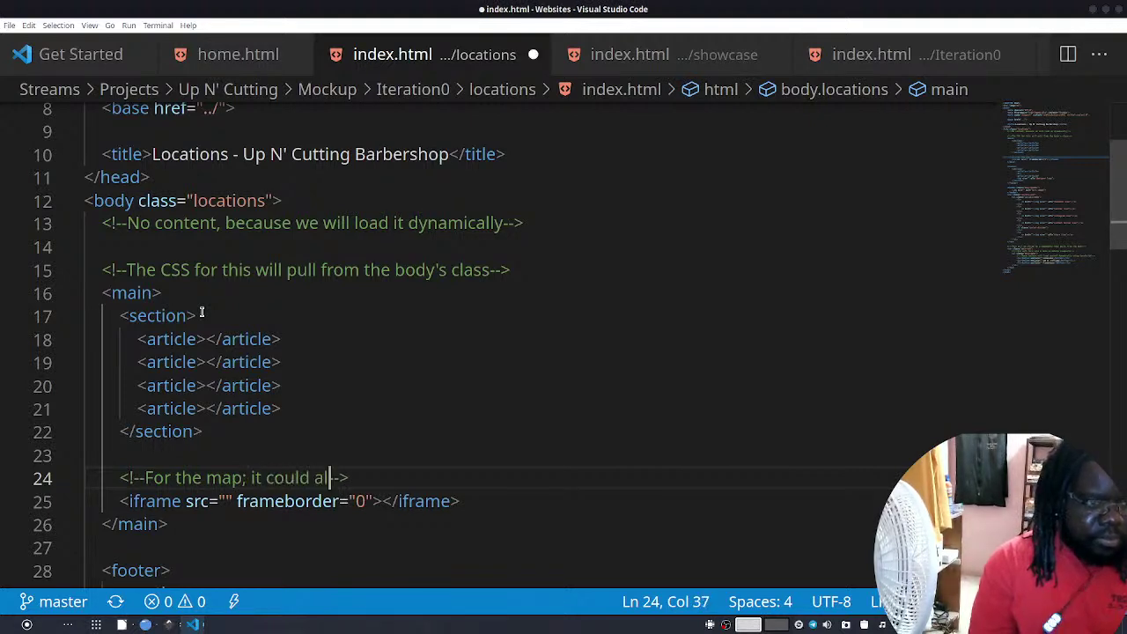
pyautogui.write('va')
pyautogui.press('BackSpace')
pyautogui.press('BackSpace')
pyautogui.write('canvas ')
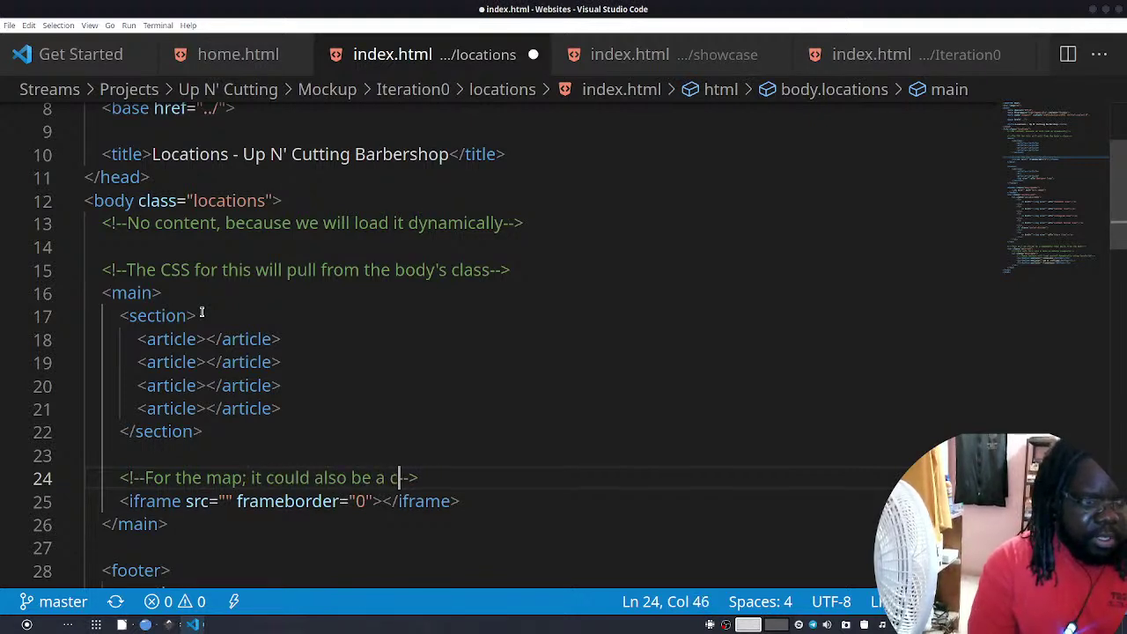
pyautogui.write('if we ')
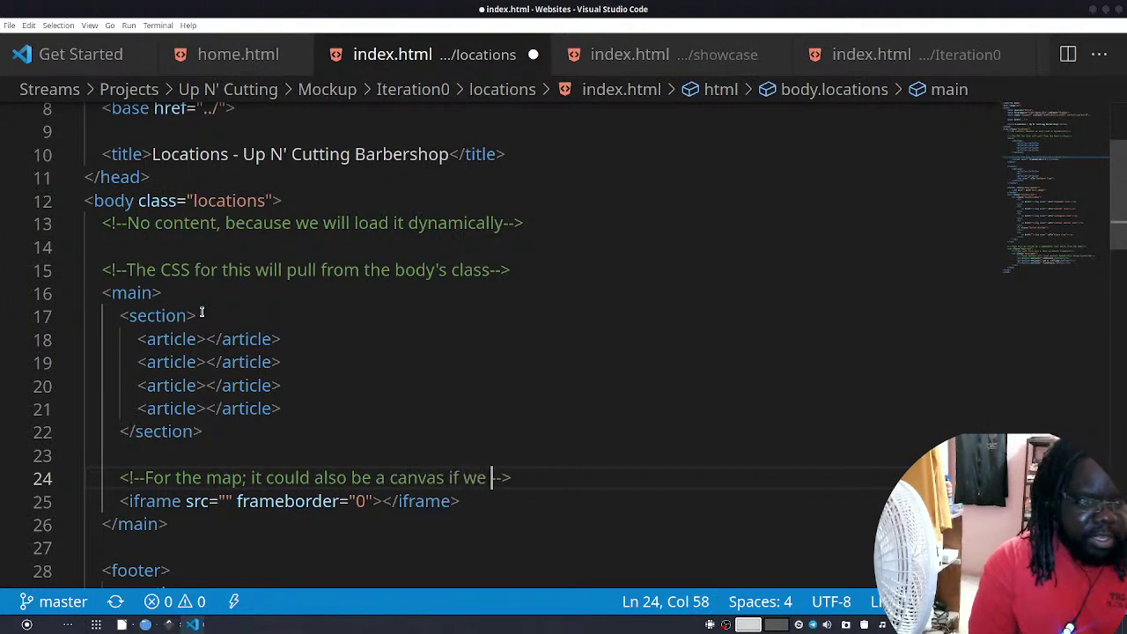
pyautogui.write('were to use that ')
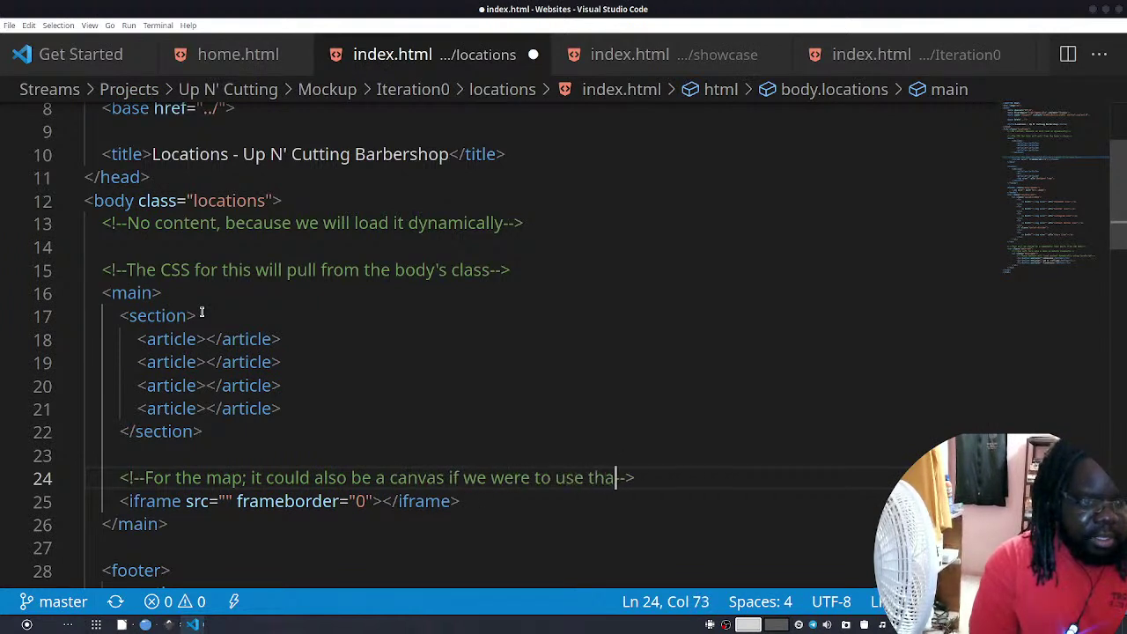
pyautogui.write('technology')
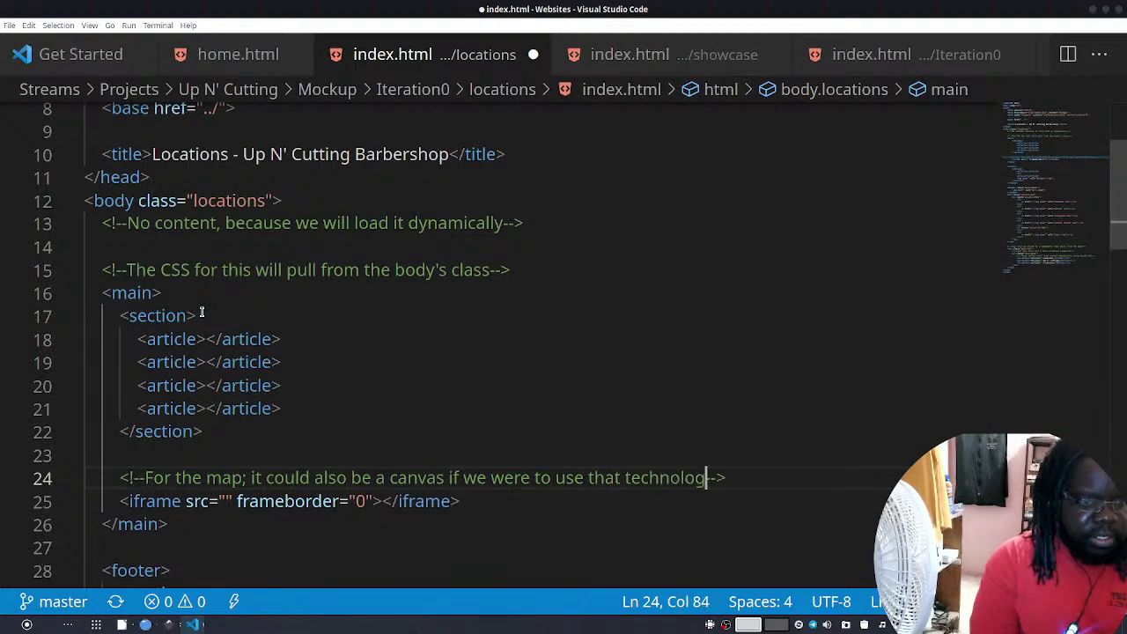
pyautogui.hotkey('ctrl', 's')
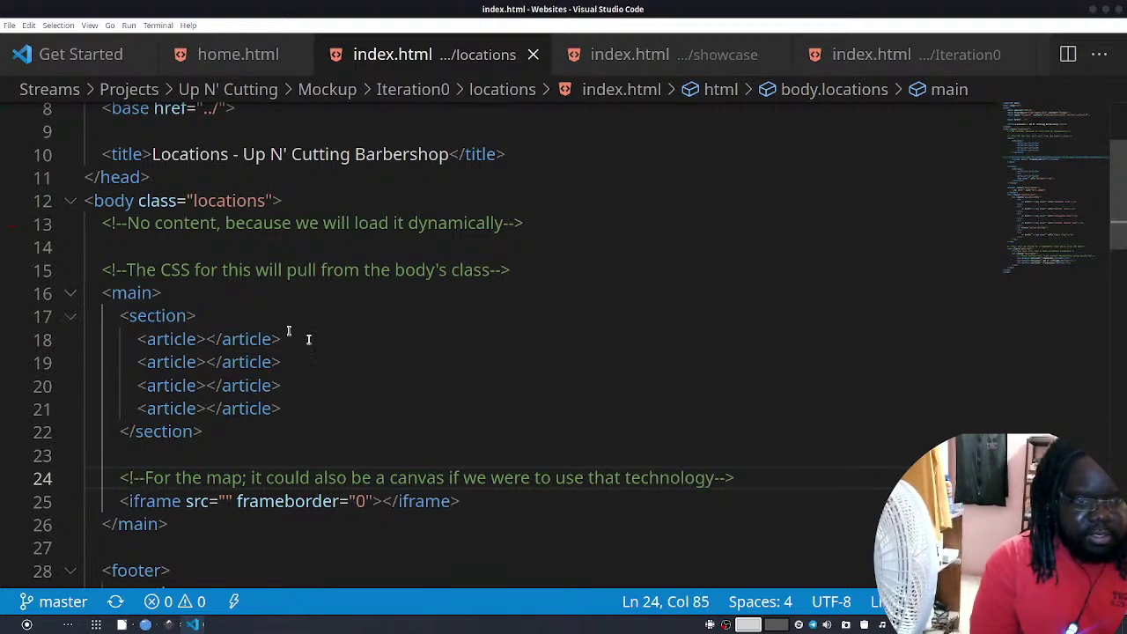
# Switch to the Inkscape mockup, compare the locations page layout from header to footer with the markup, and return to Visual Studio Code
pyautogui.moveTo(176, 624)
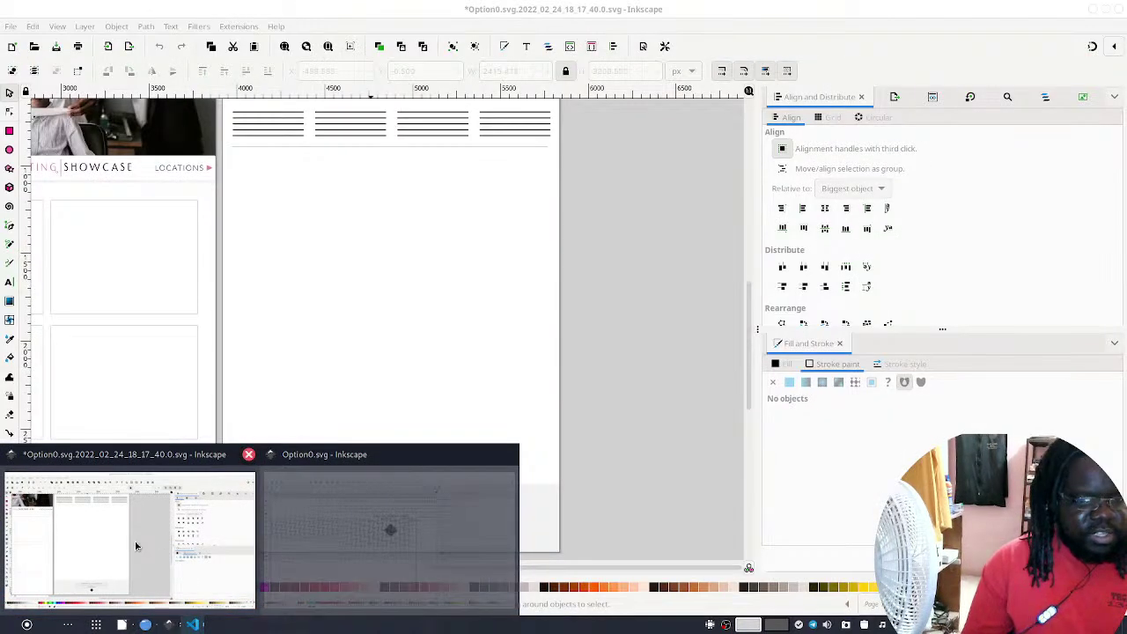
pyautogui.click(136, 547)
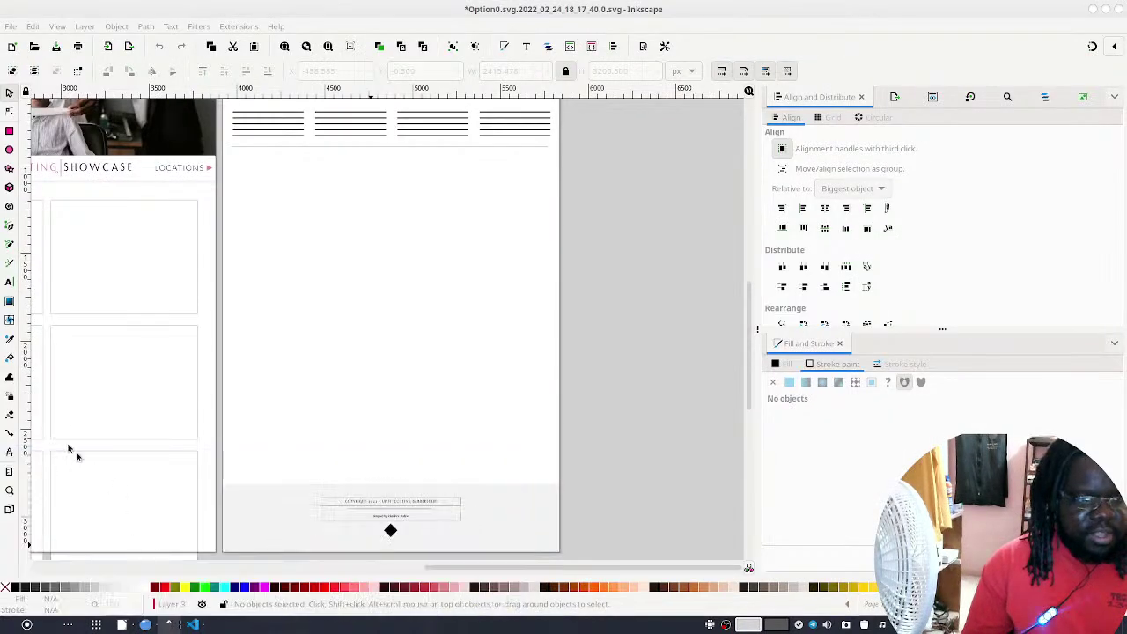
pyautogui.scroll(5, 255, 466)
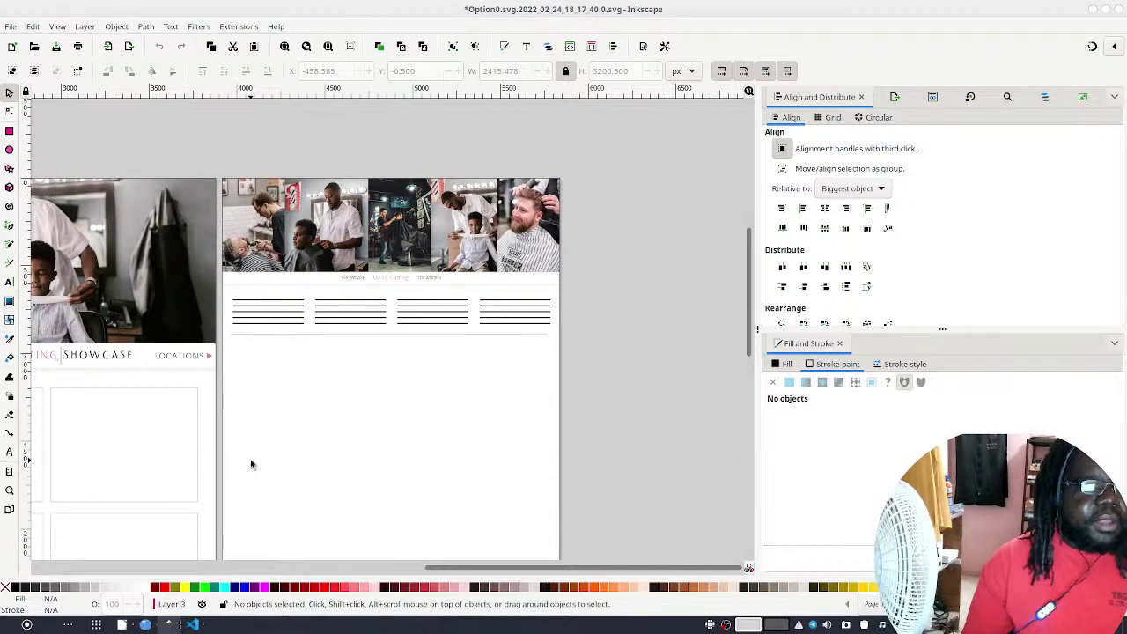
pyautogui.scroll(-5, 250, 465)
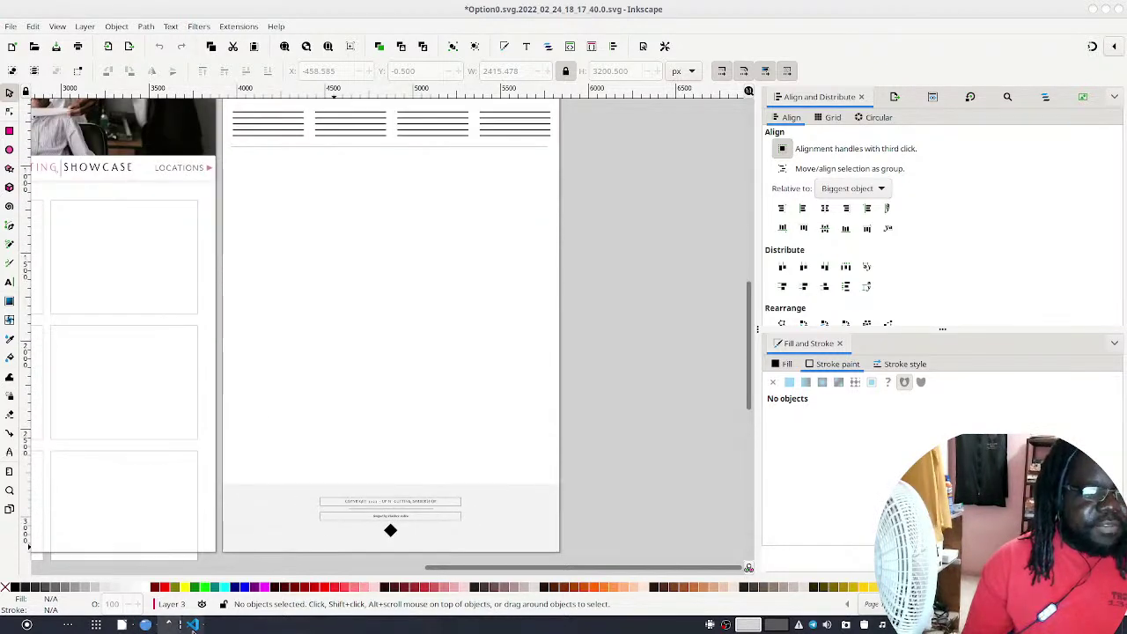
pyautogui.click(192, 625)
pyautogui.scroll(-3, 264, 433)
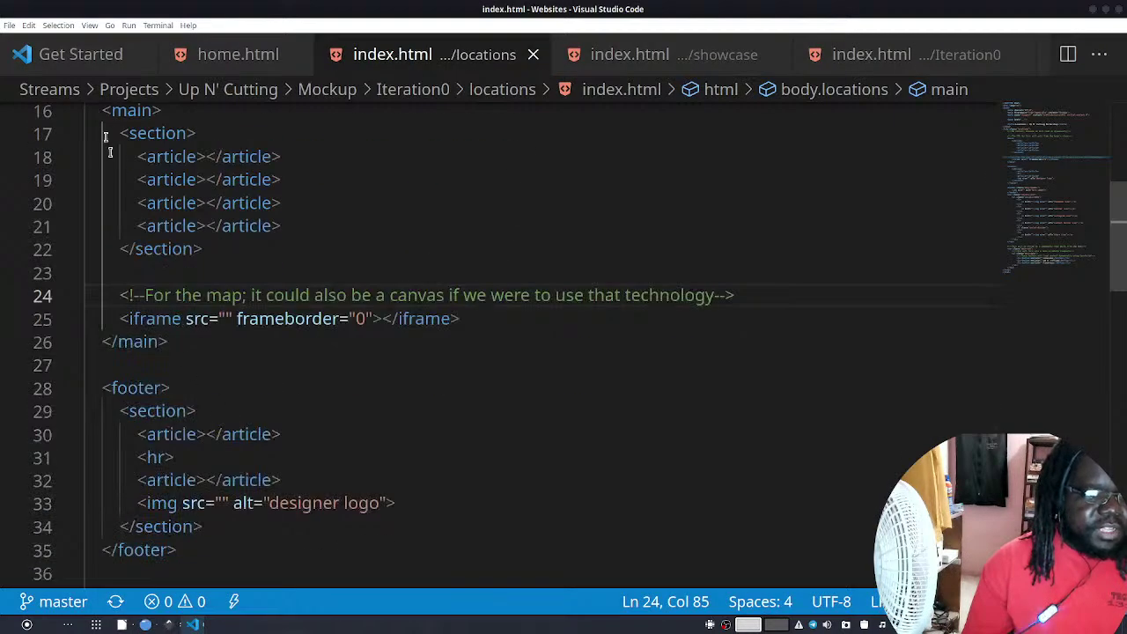
pyautogui.scroll(3, 109, 158)
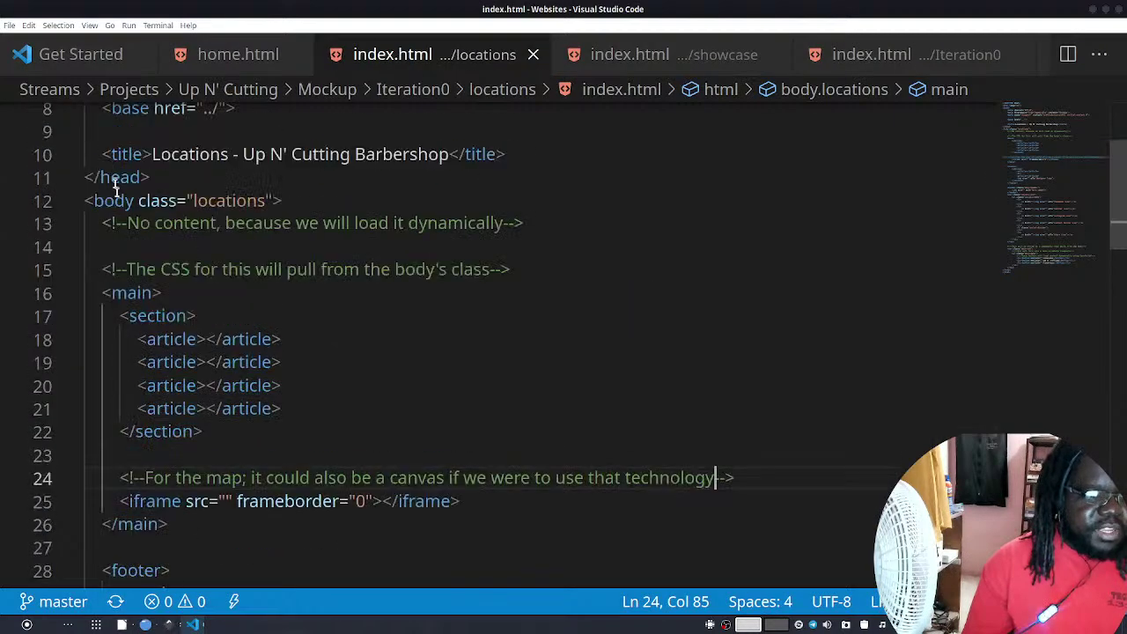
# Delete the main element with its comments and the leftover blank lines above the footer in the locations index.html, and save
pyautogui.click(99, 270)
pyautogui.scroll(-8, 132, 299)
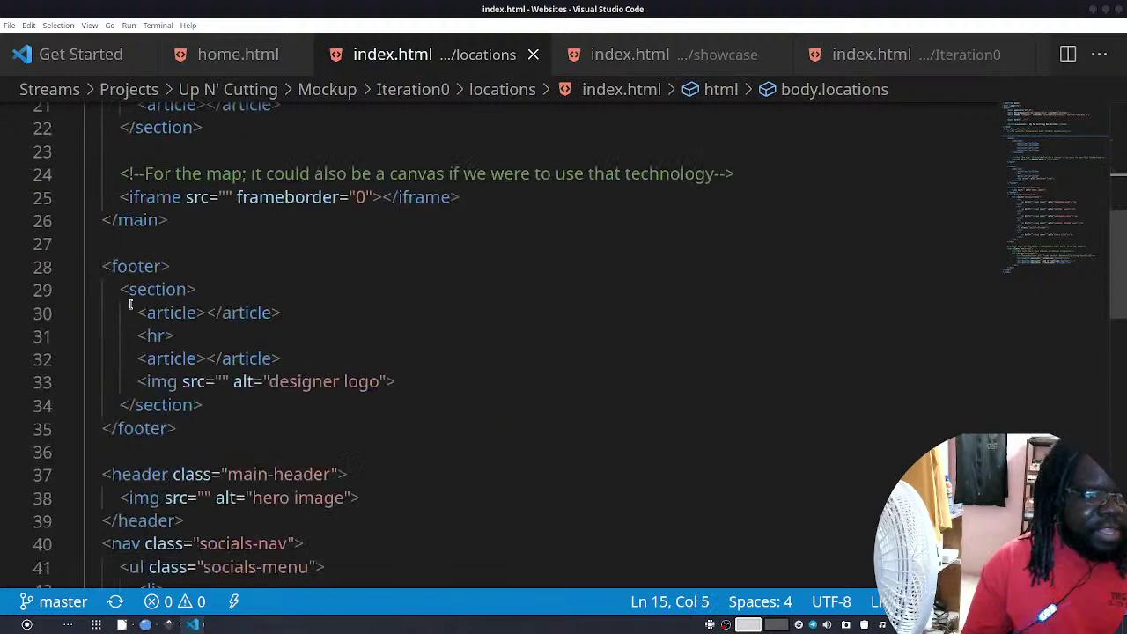
pyautogui.scroll(4, 133, 296)
pyautogui.scroll(1, 154, 295)
pyautogui.keyDown('shift'); pyautogui.click(182, 270); pyautogui.keyUp('shift')
pyautogui.press('BackSpace')
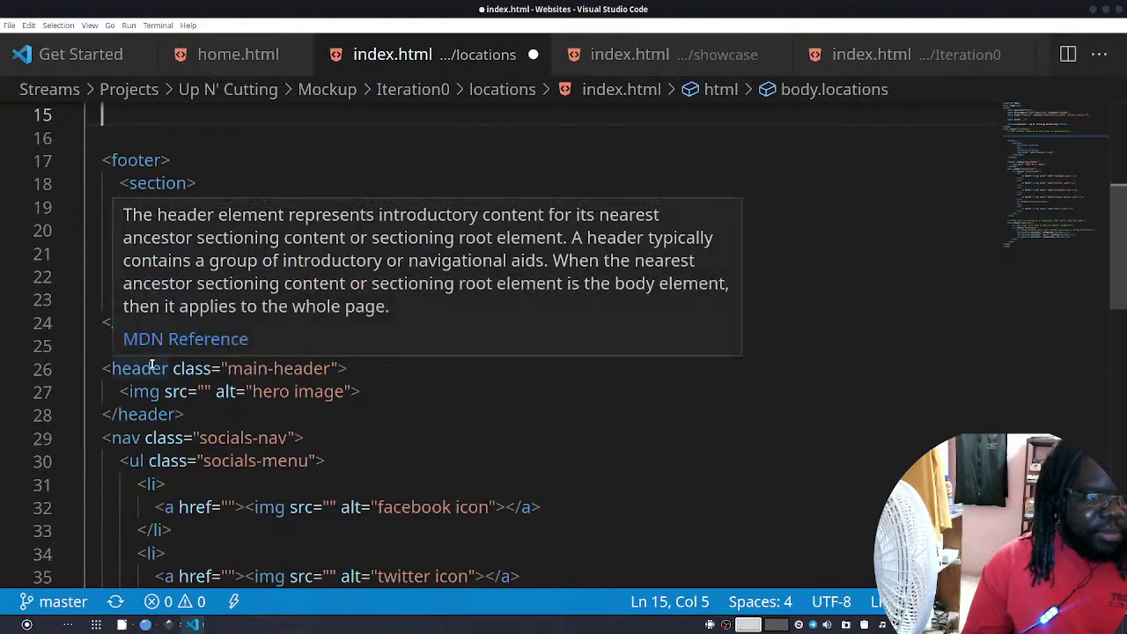
pyautogui.scroll(4, 211, 352)
pyautogui.hotkey('shift', 'Up')
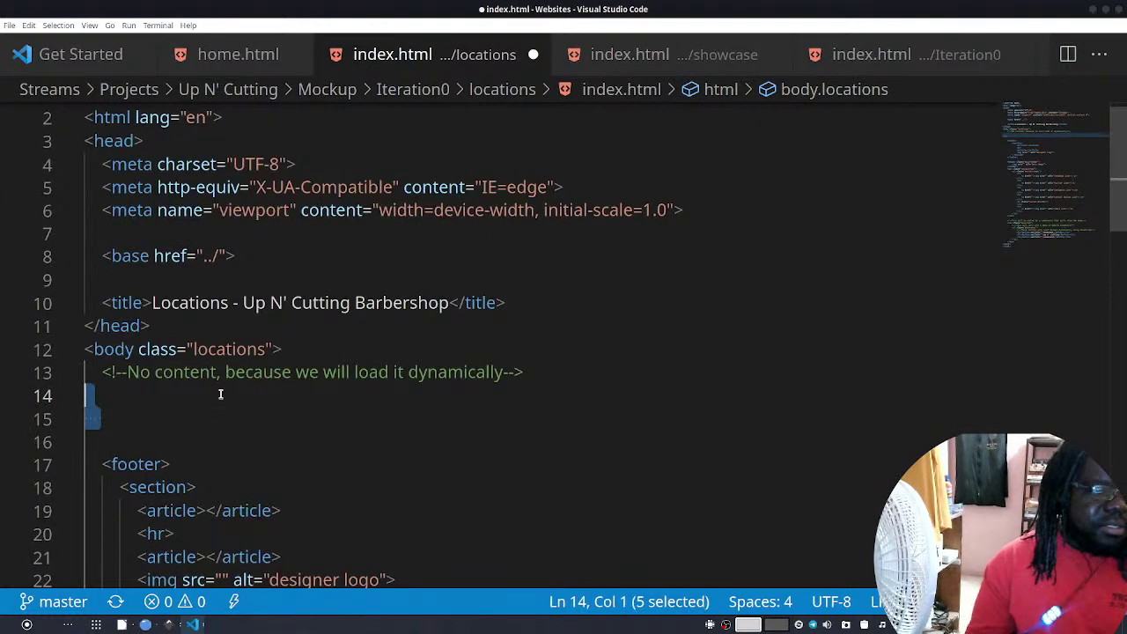
pyautogui.press('BackSpace')
pyautogui.press('BackSpace')
pyautogui.hotkey('ctrl', 's')
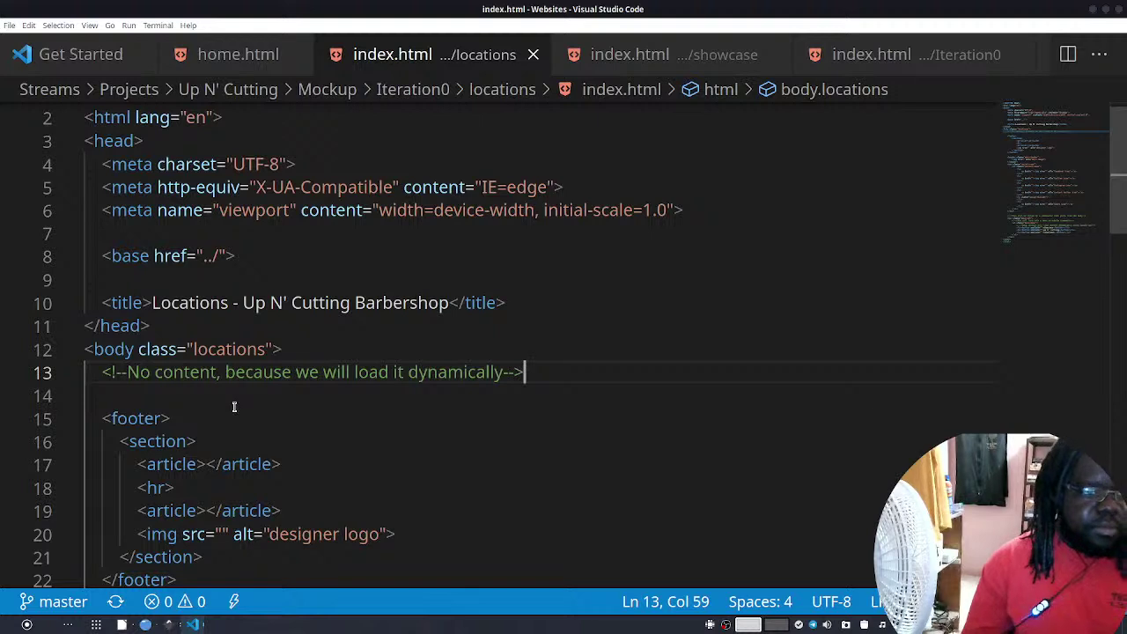
# Undo the deletion of the commented main block in the locations index.html
pyautogui.press('Return')
pyautogui.press('Return')
pyautogui.hotkey('ctrl', 'z')
pyautogui.hotkey('ctrl', 'z')
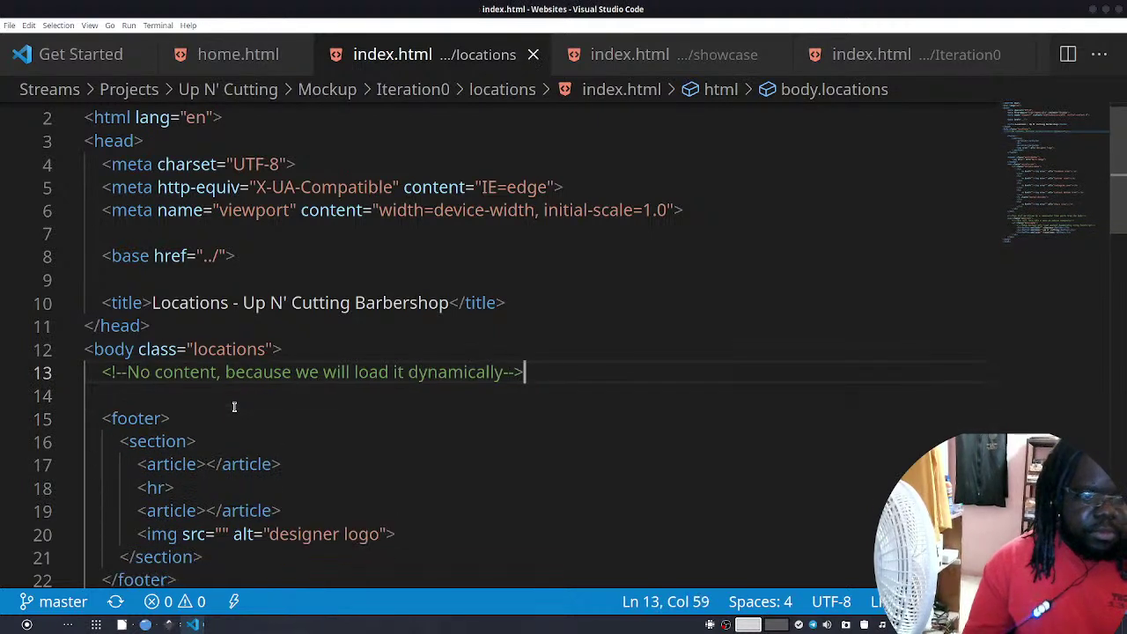
pyautogui.hotkey('ctrl', 'z')
pyautogui.hotkey('ctrl', 'z')
pyautogui.hotkey('ctrl', 'z')
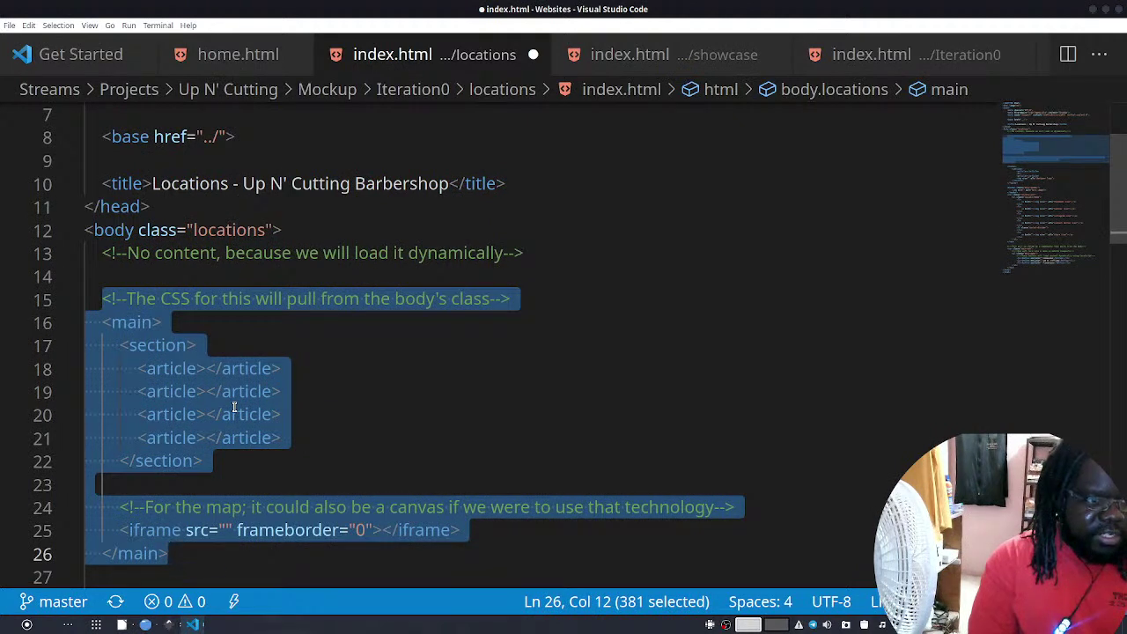
pyautogui.hotkey('ctrl', 'z')
pyautogui.hotkey('ctrl', 'shift', 'z')
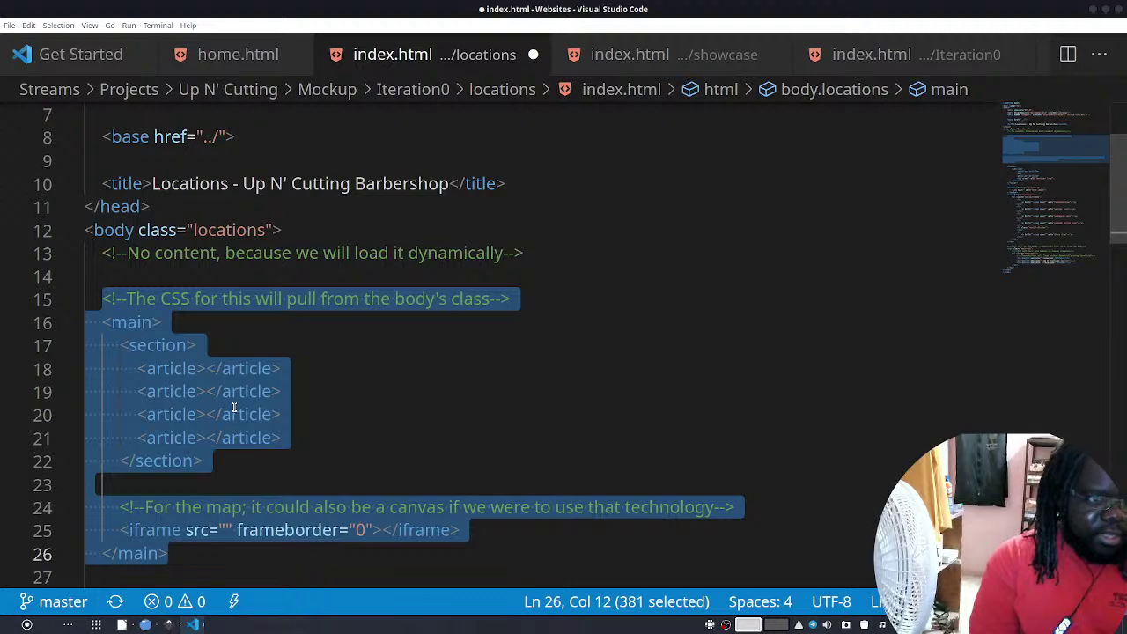
# Replace the commented main block with an empty main element above the footer and save the locations index.html
pyautogui.press('BackSpace')
pyautogui.write('main')
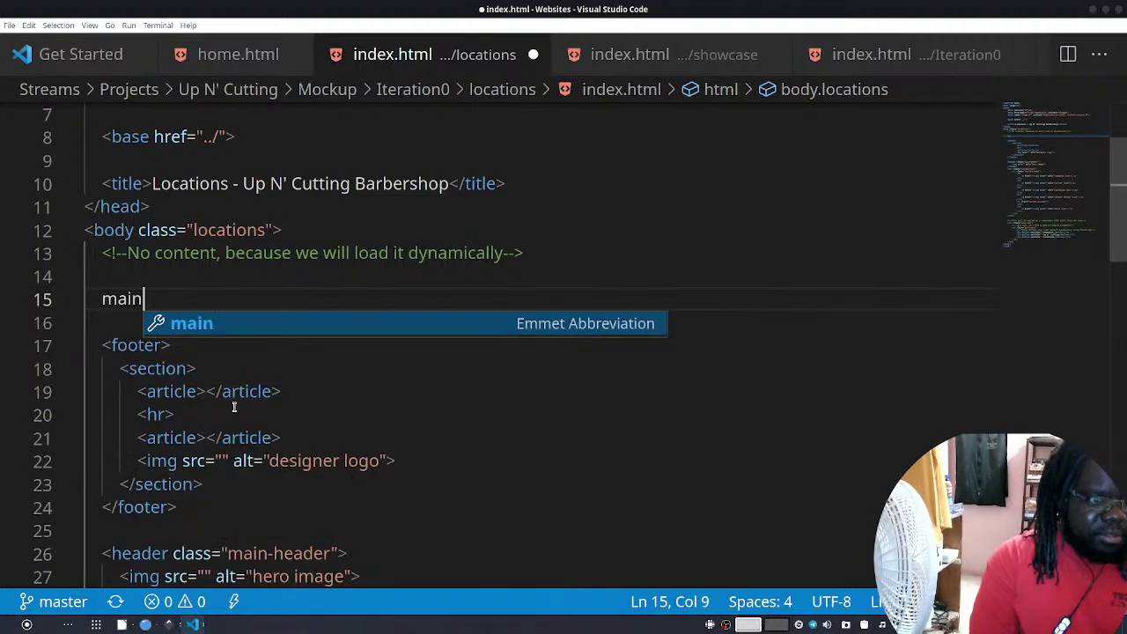
pyautogui.press('Tab')
pyautogui.press('Return')
pyautogui.hotkey('ctrl', 's')
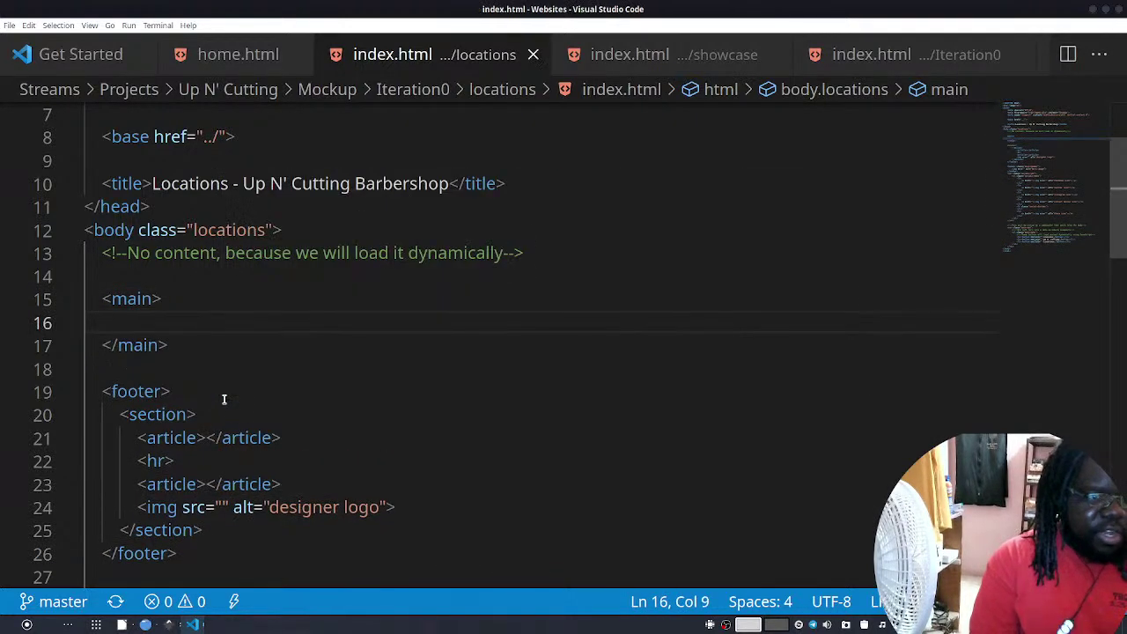
# Examine the structure of home.html, from the main element's sections down to the footer, header and social navigation
pyautogui.click(155, 299)
pyautogui.click(231, 54)
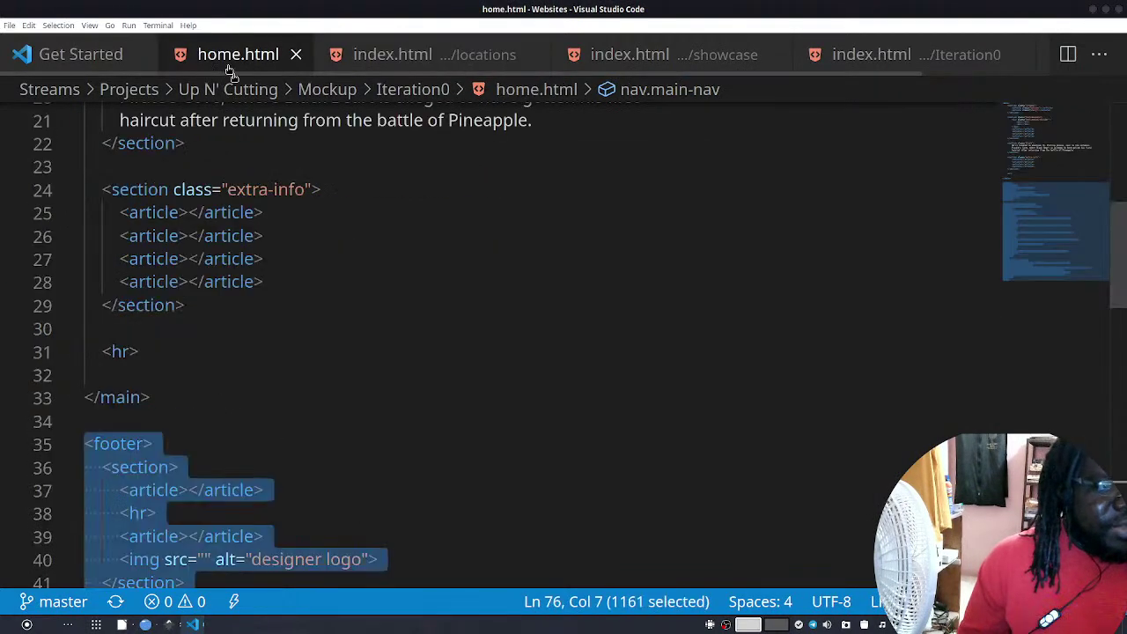
pyautogui.scroll(7, 264, 173)
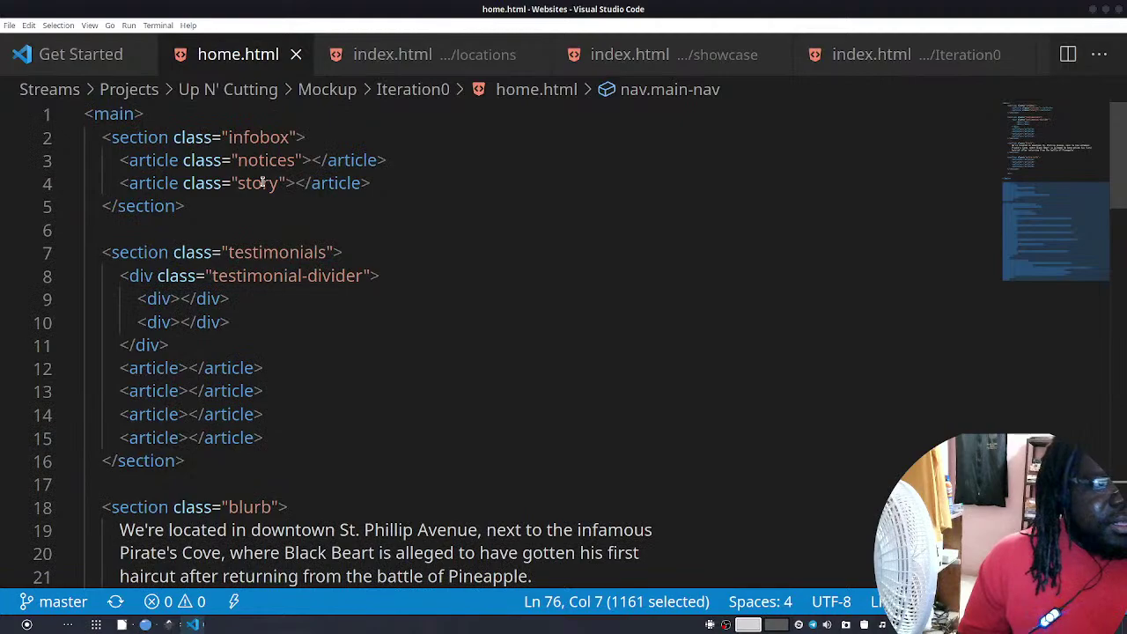
pyautogui.scroll(-14, 260, 179)
pyautogui.scroll(6, 258, 176)
pyautogui.scroll(-4, 258, 175)
pyautogui.scroll(-8, 258, 176)
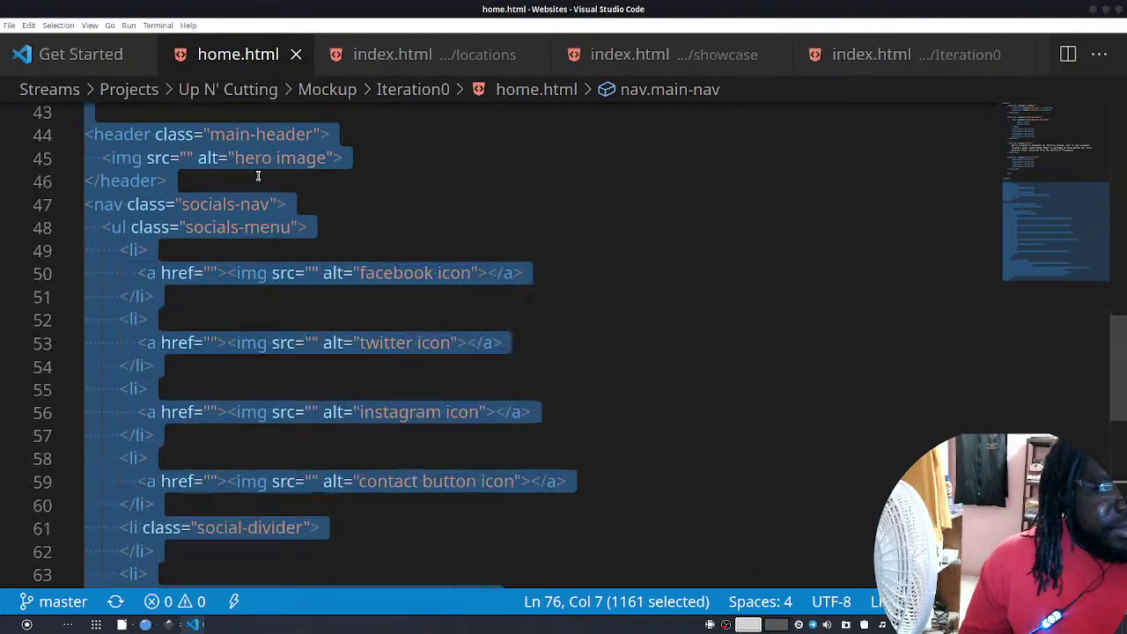
pyautogui.scroll(11, 255, 174)
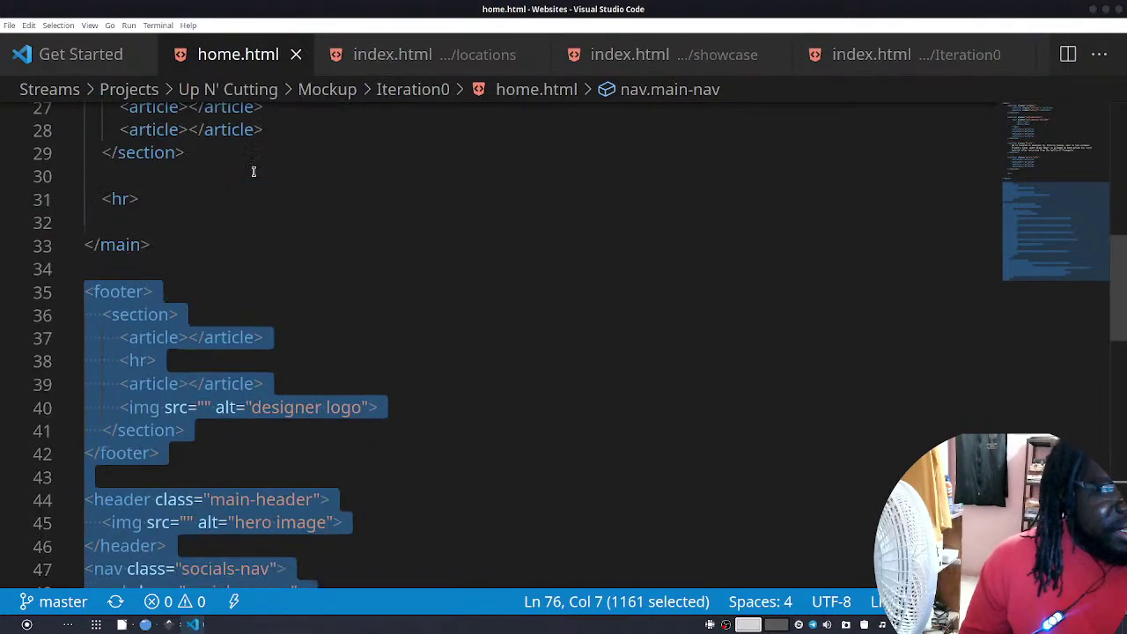
pyautogui.scroll(9, 254, 172)
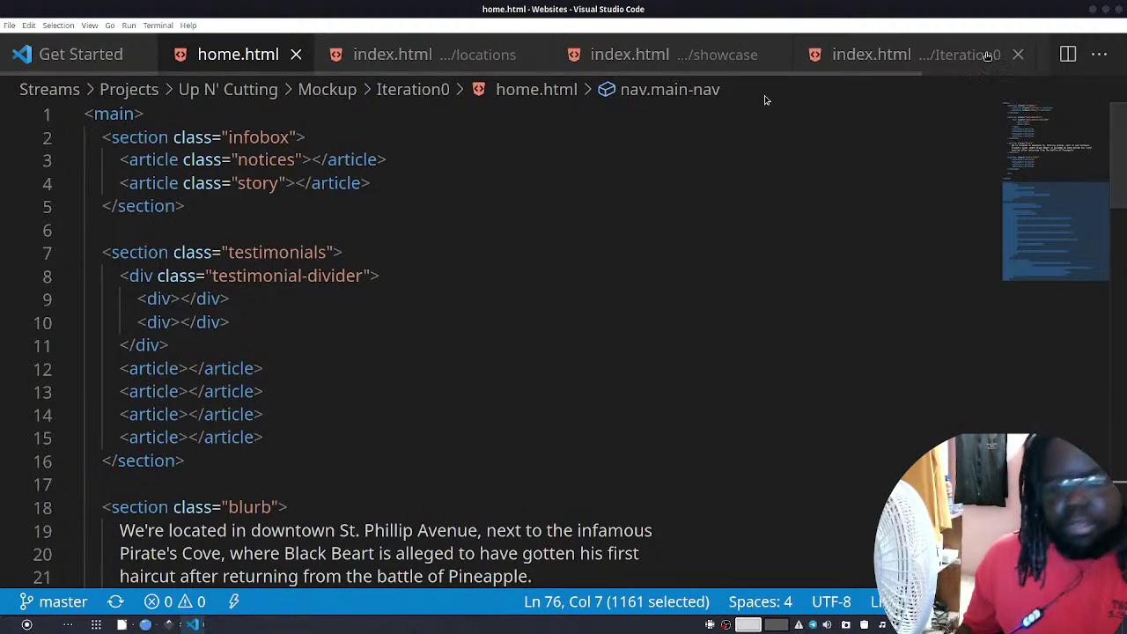
pyautogui.click(104, 56)
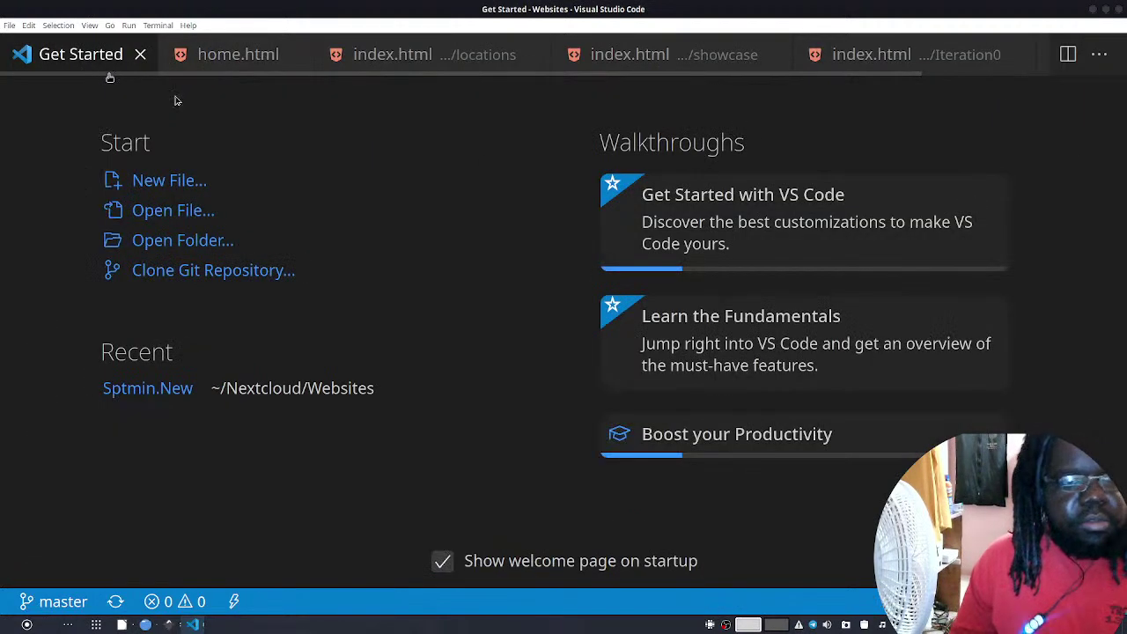
pyautogui.click(172, 182)
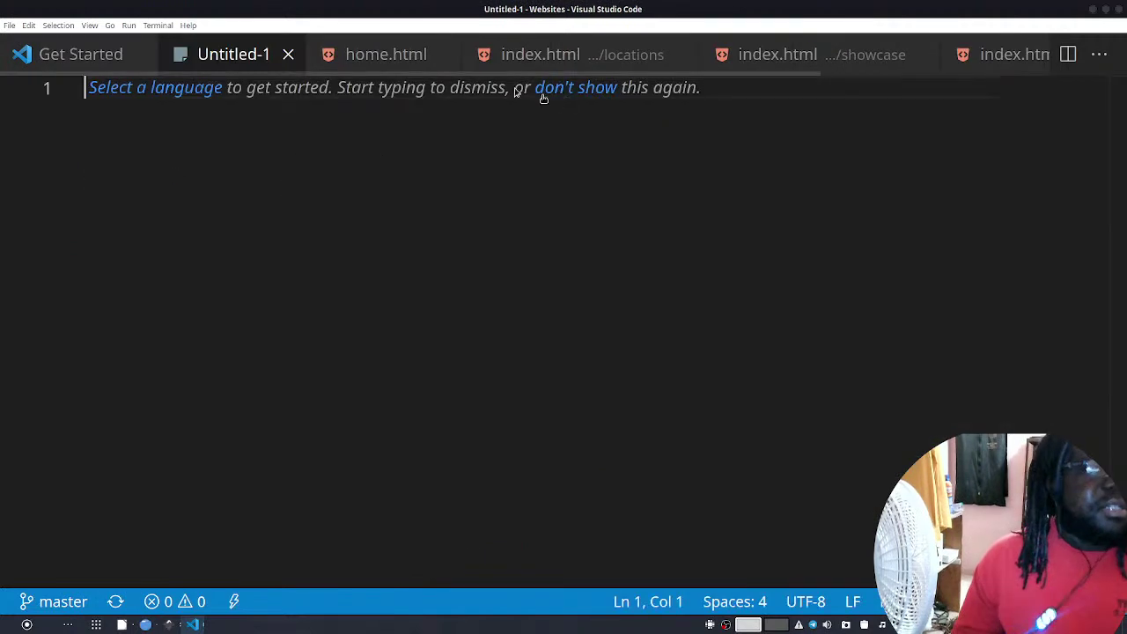
pyautogui.click(288, 54)
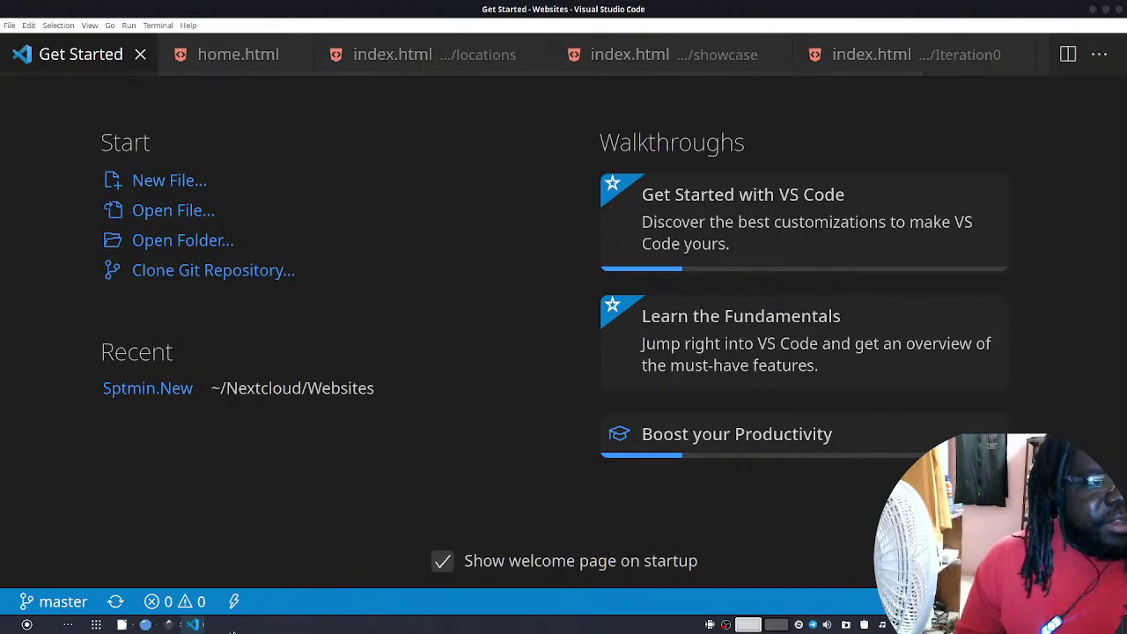
# Create a new text file from the Text File template in the Iteration0 folder in the file manager
pyautogui.click(146, 625)
pyautogui.click(507, 361)
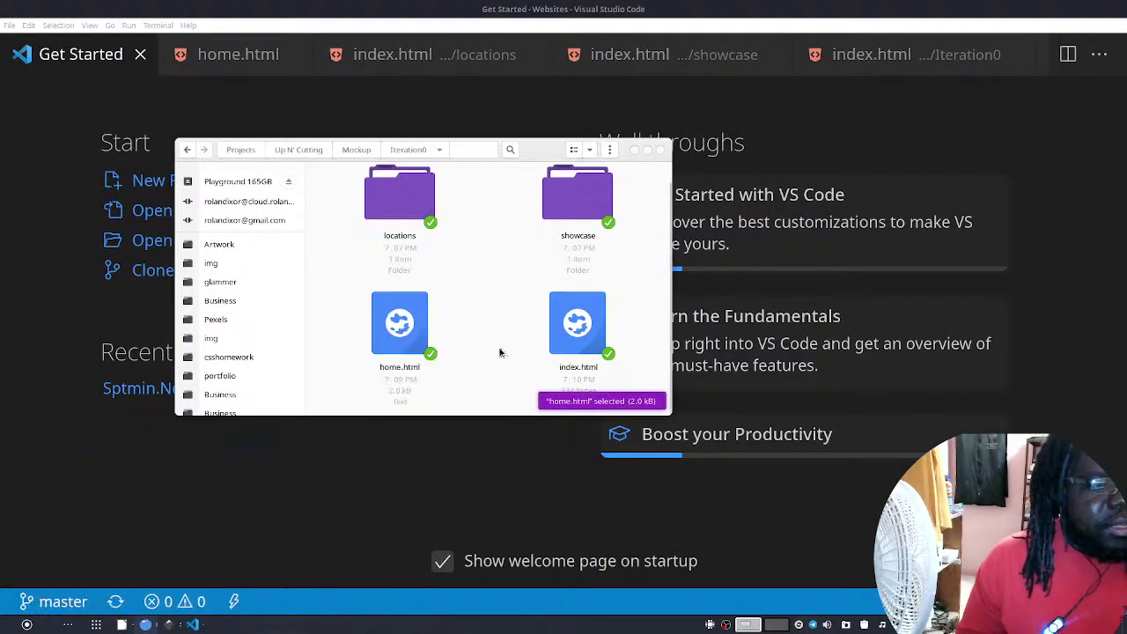
pyautogui.hotkey('ctrl', 'shift', 'n')
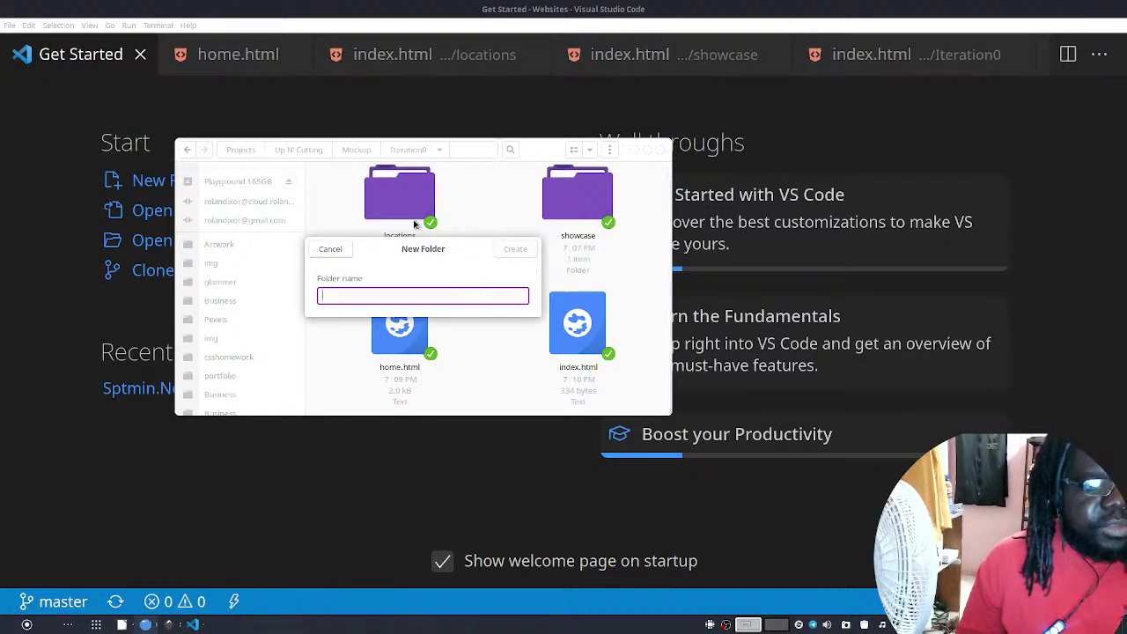
pyautogui.press('Escape')
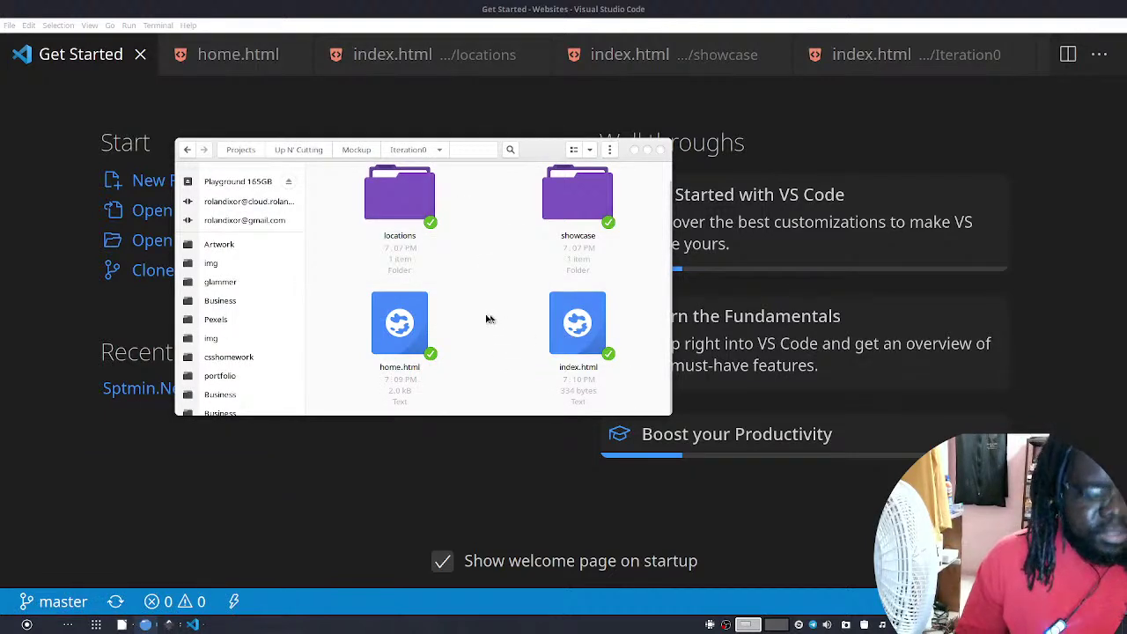
pyautogui.rightClick(459, 310)
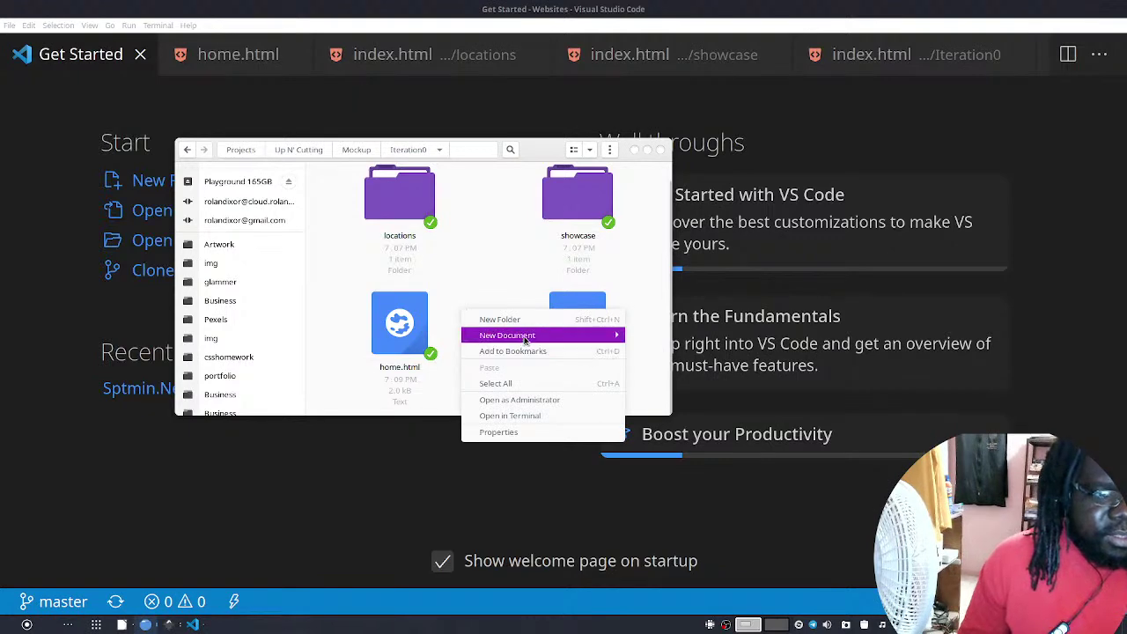
pyautogui.moveTo(526, 339)
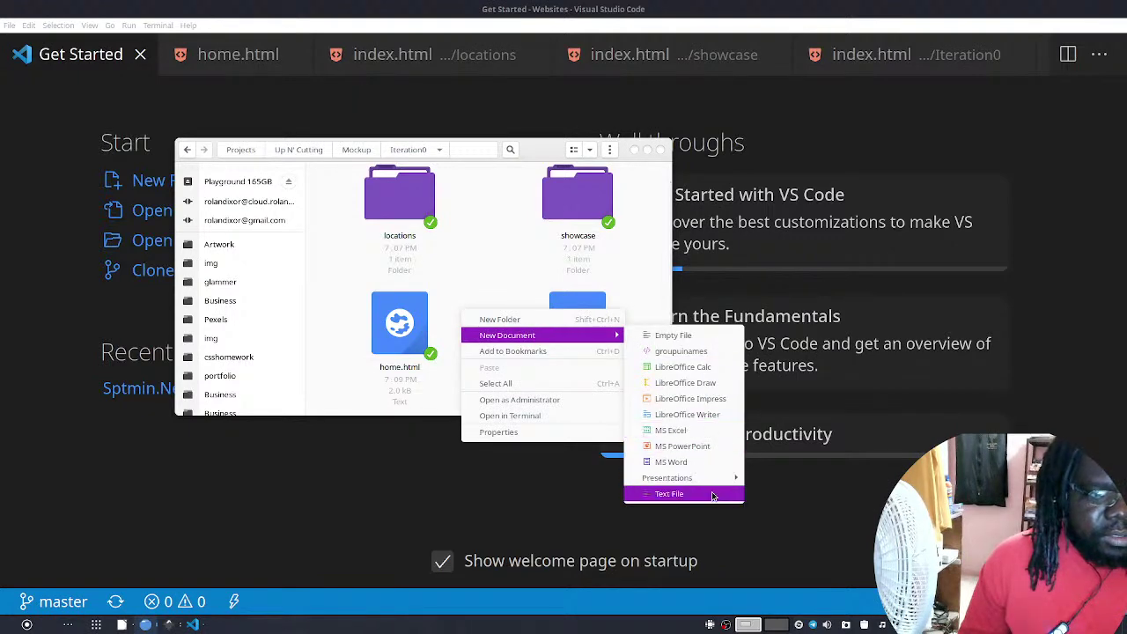
pyautogui.click(713, 496)
# Rename the new text file as locations.html
pyautogui.rightClick(426, 361)
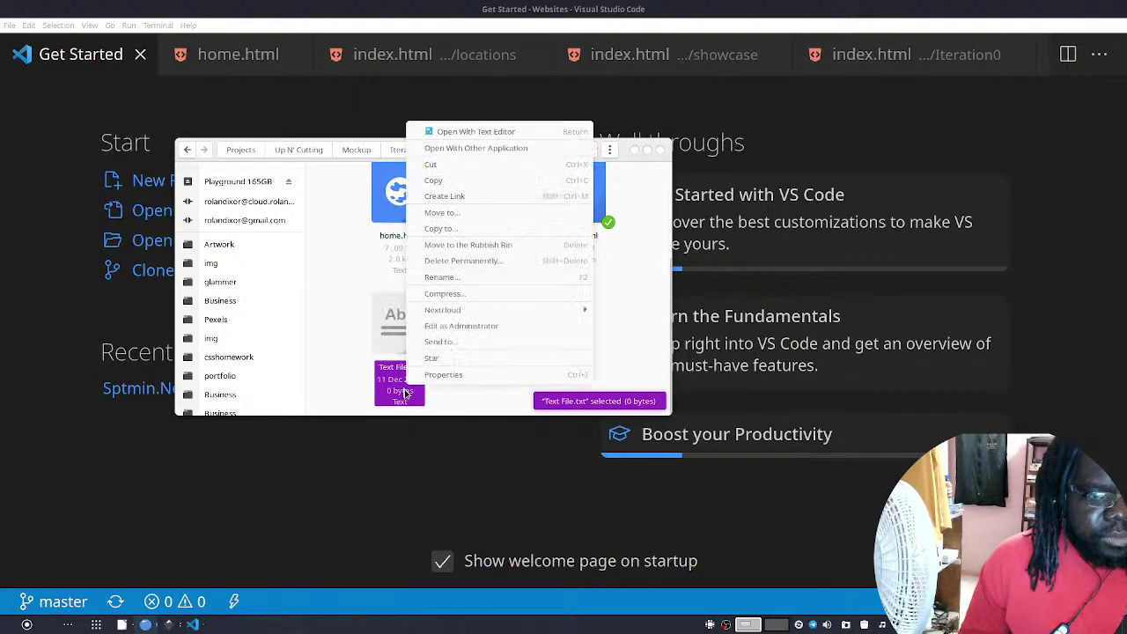
pyautogui.click(480, 278)
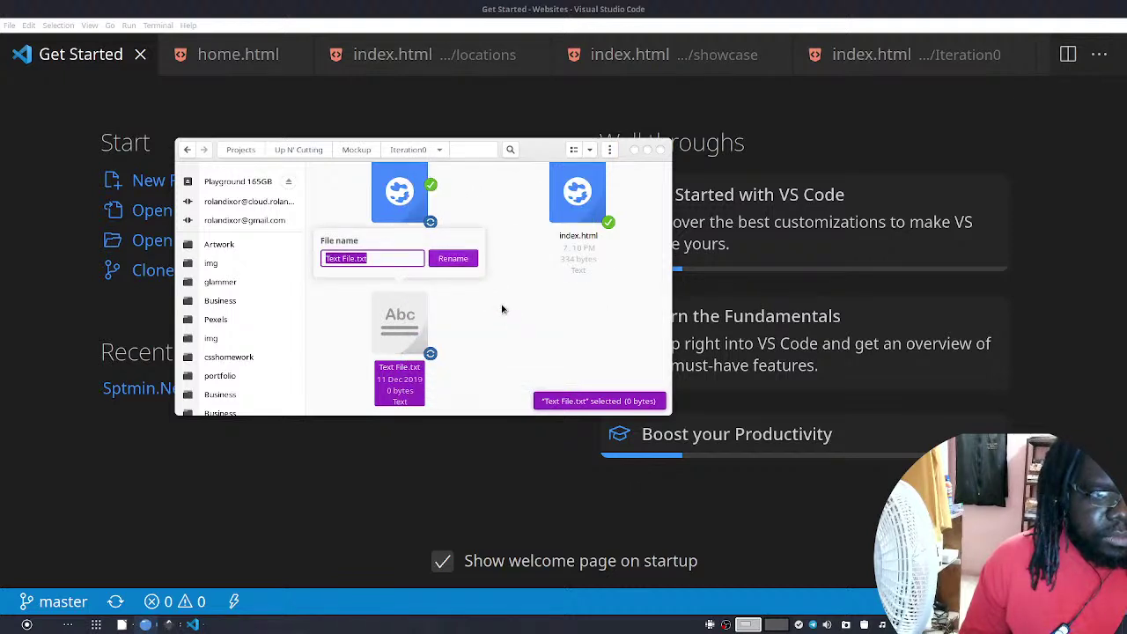
pyautogui.press('BackSpace')
pyautogui.write('locations.ht')
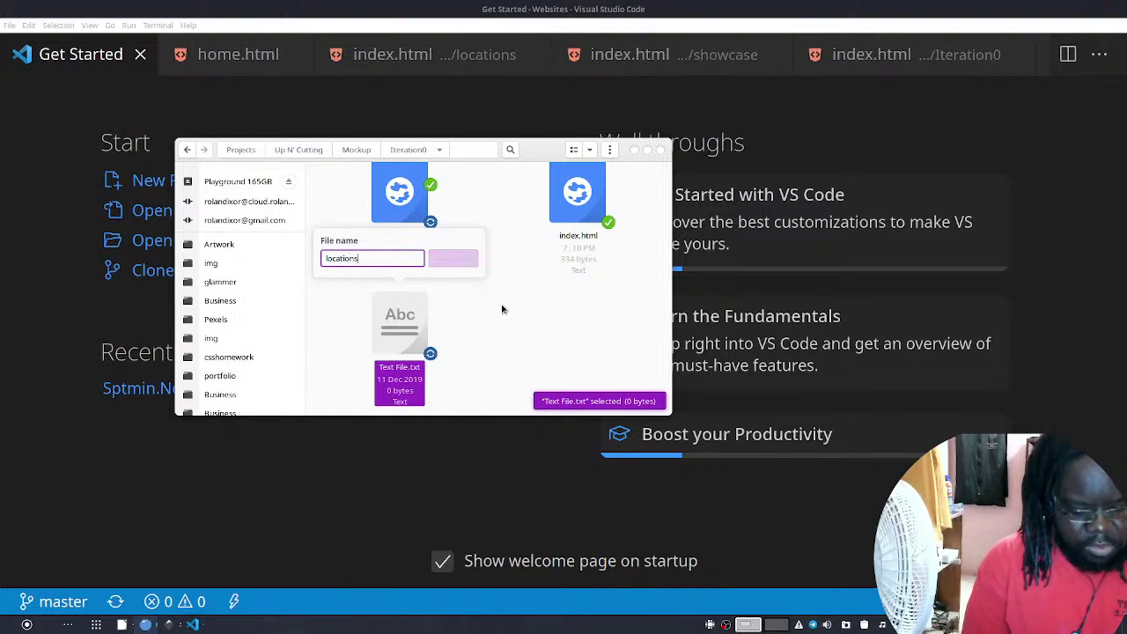
pyautogui.press('Return')
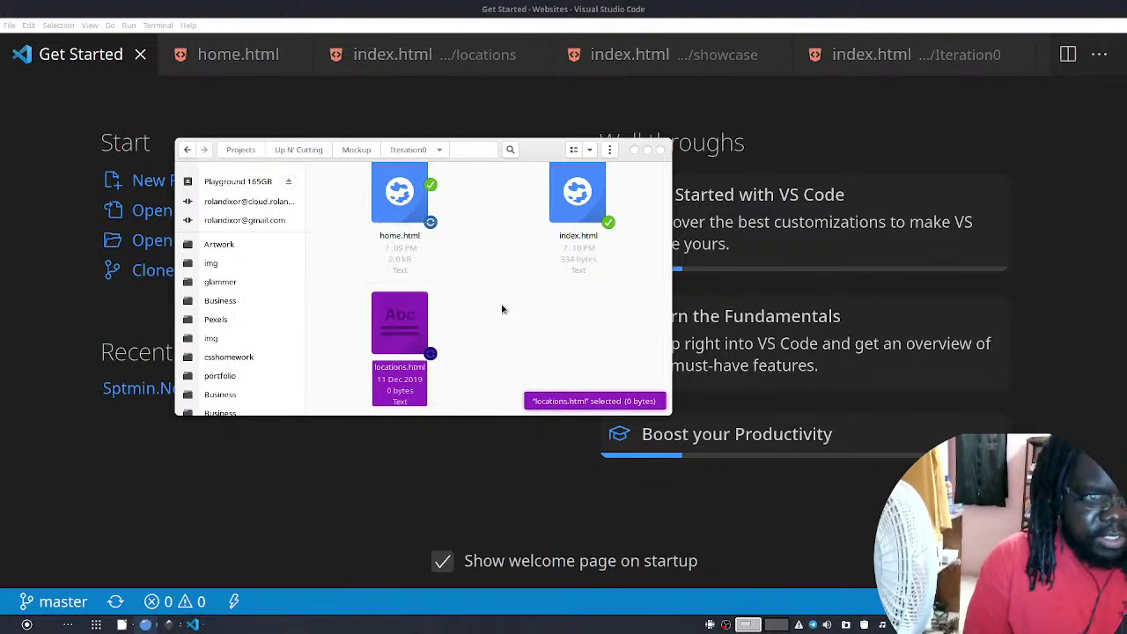
# Create another empty file in the Iteration0 folder and rename it as showcase.html
pyautogui.rightClick(503, 308)
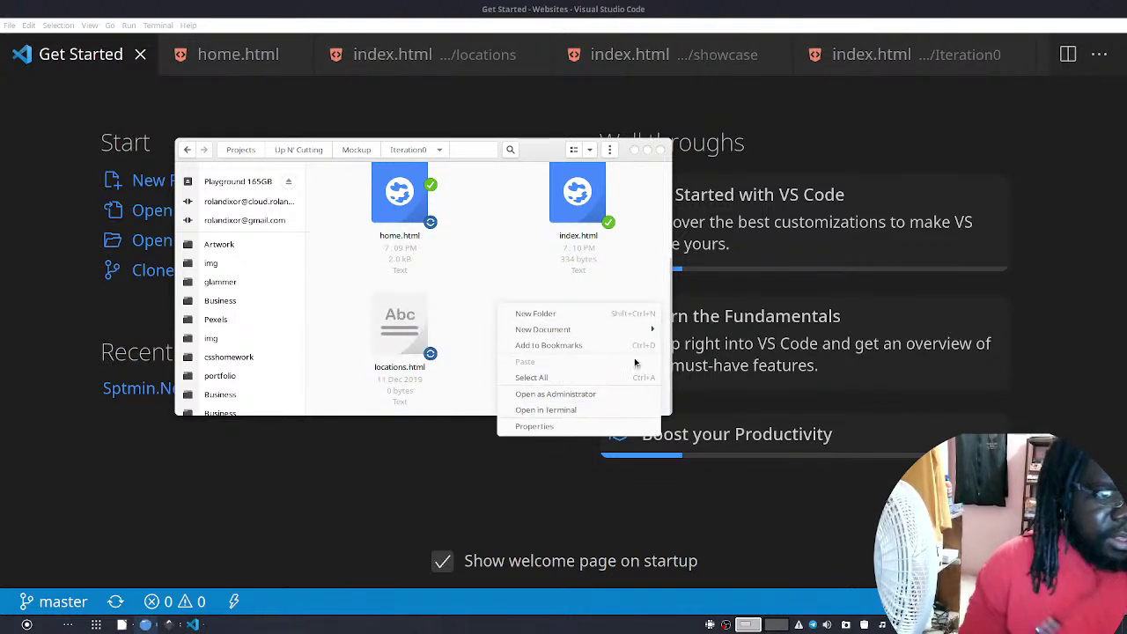
pyautogui.moveTo(634, 329)
pyautogui.click(699, 331)
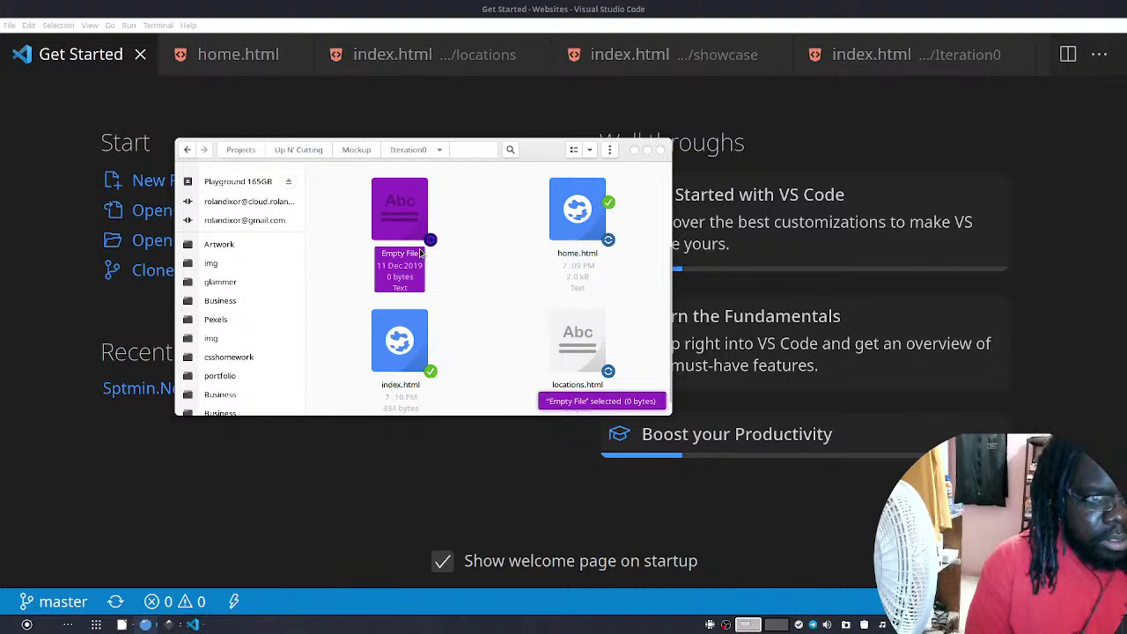
pyautogui.press('F2')
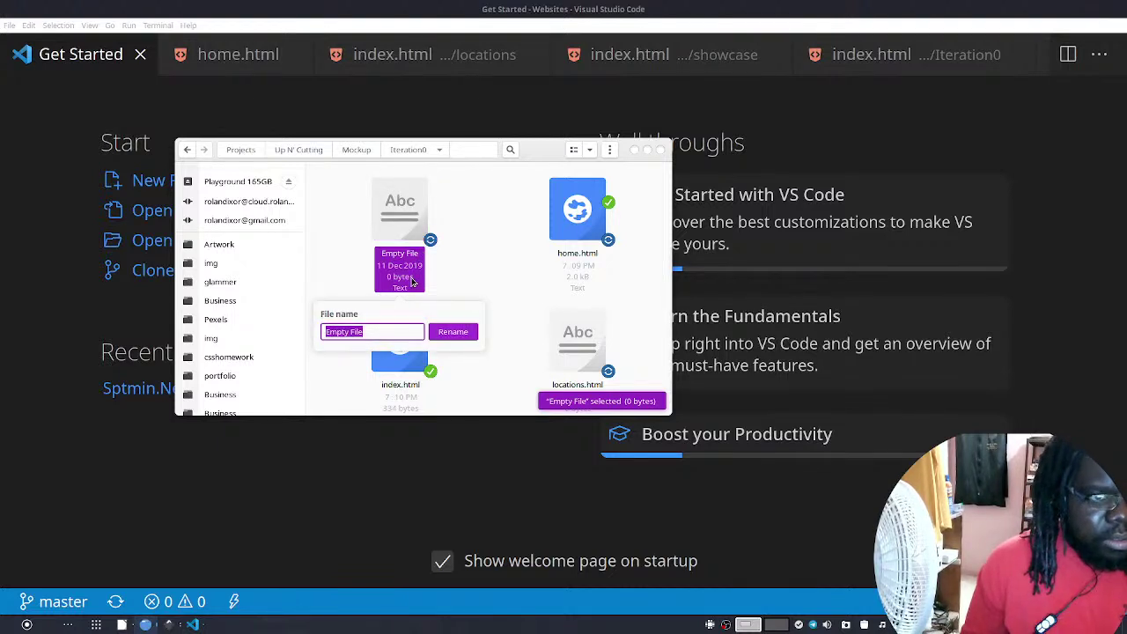
pyautogui.write('sh')
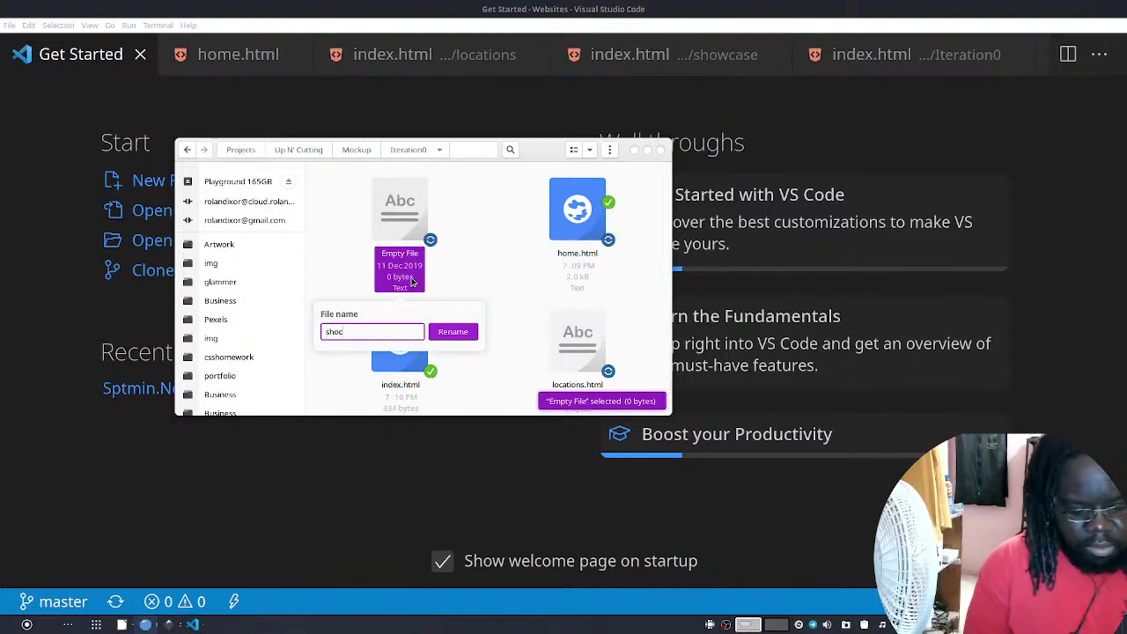
pyautogui.write('owcase.')
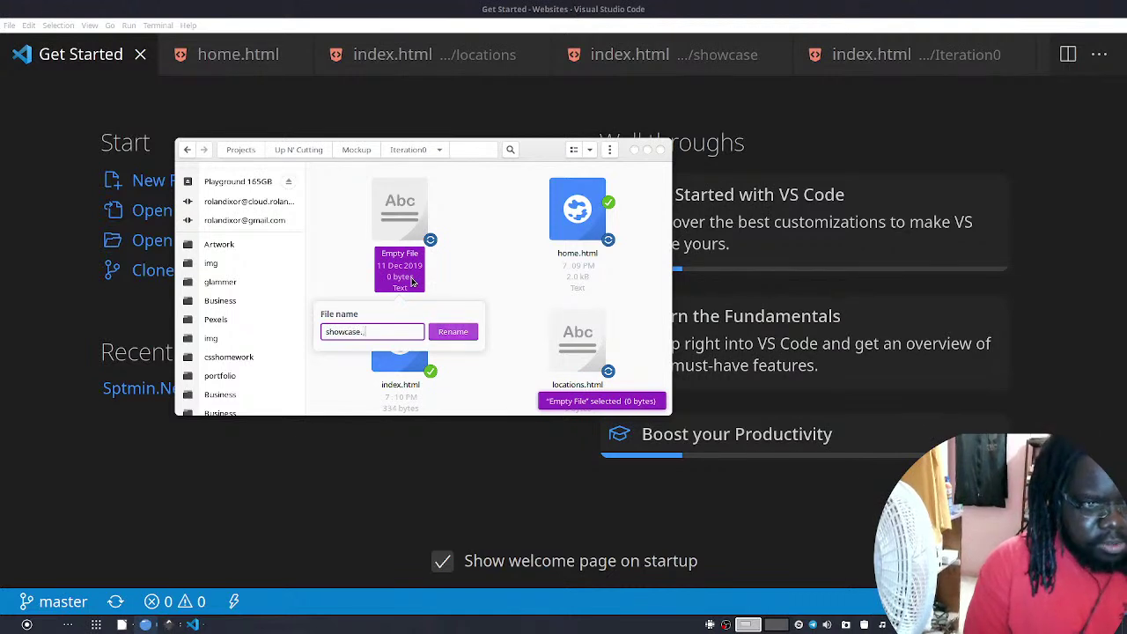
pyautogui.write('html')
pyautogui.press('Return')
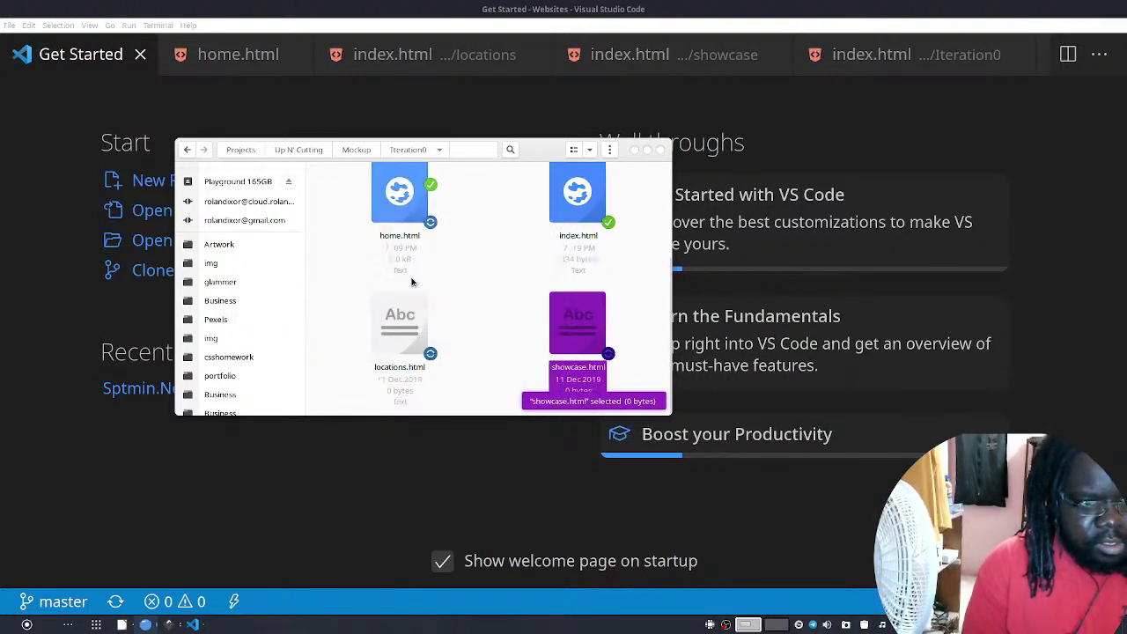
# Switch to Visual Studio Code and open showcase.html and locations.html from the Iteration0 folder
pyautogui.click(134, 216)
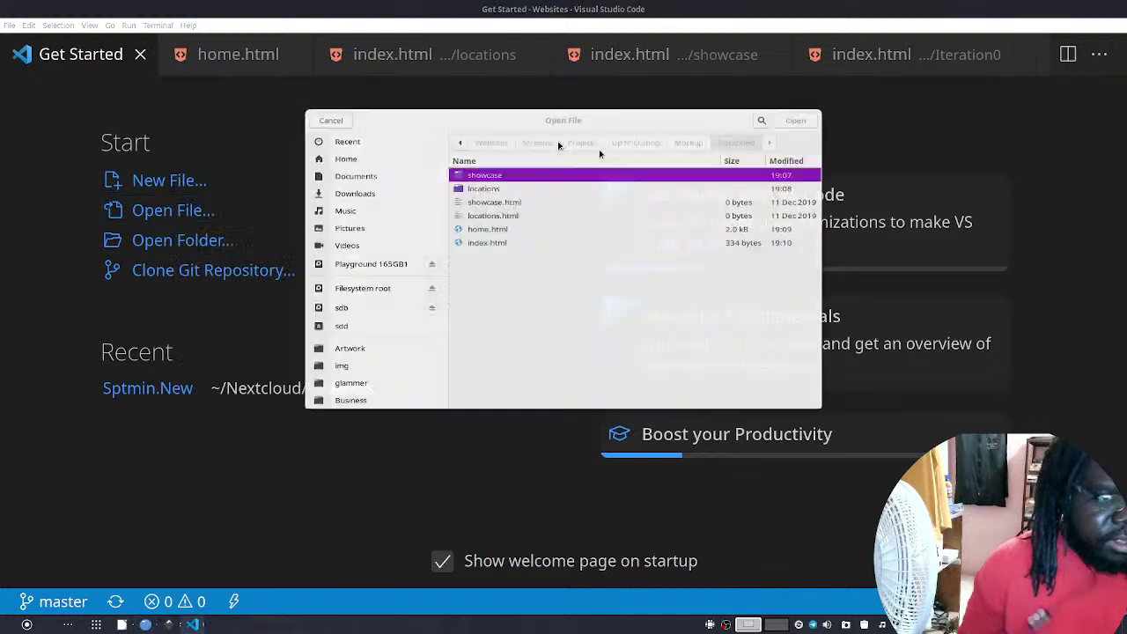
pyautogui.click(507, 197)
pyautogui.doubleClick(504, 198)
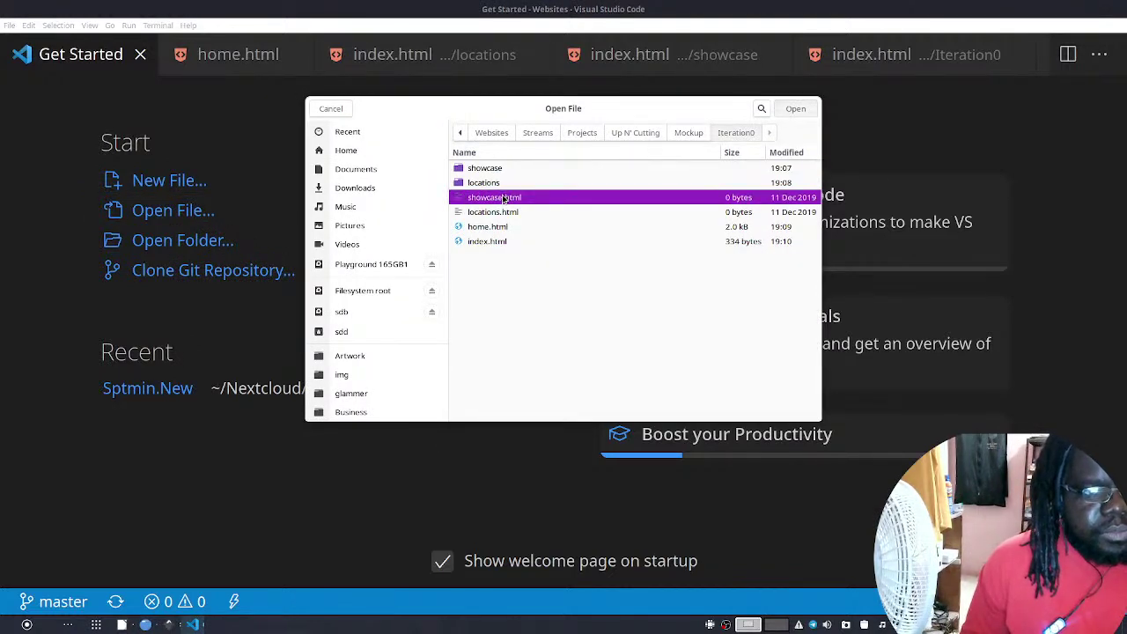
pyautogui.click(97, 44)
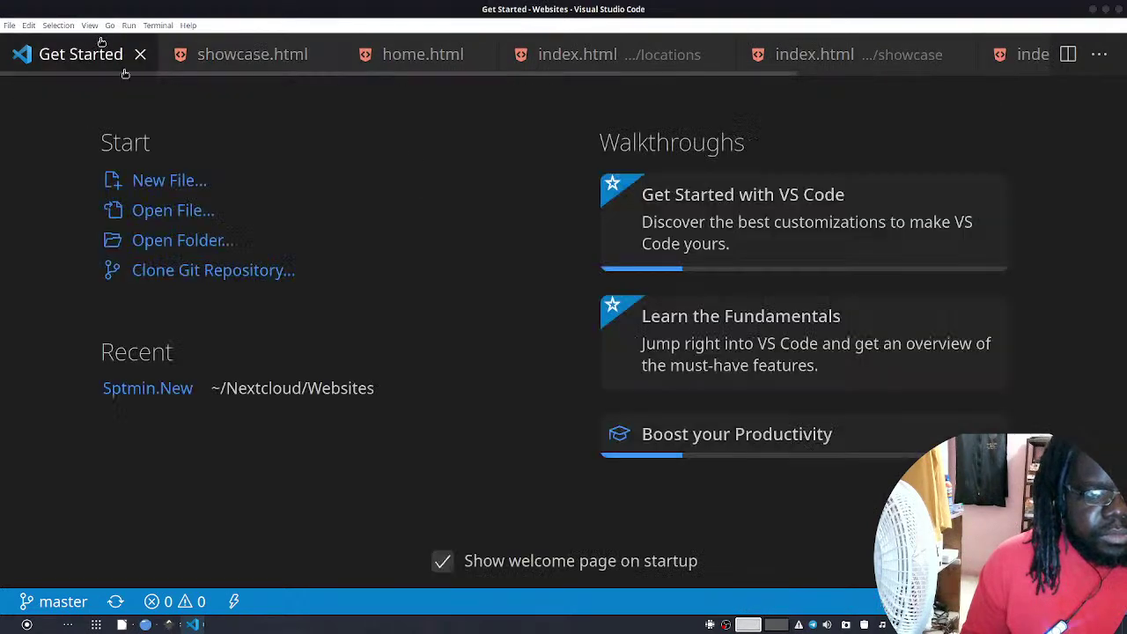
pyautogui.click(272, 218)
pyautogui.doubleClick(502, 212)
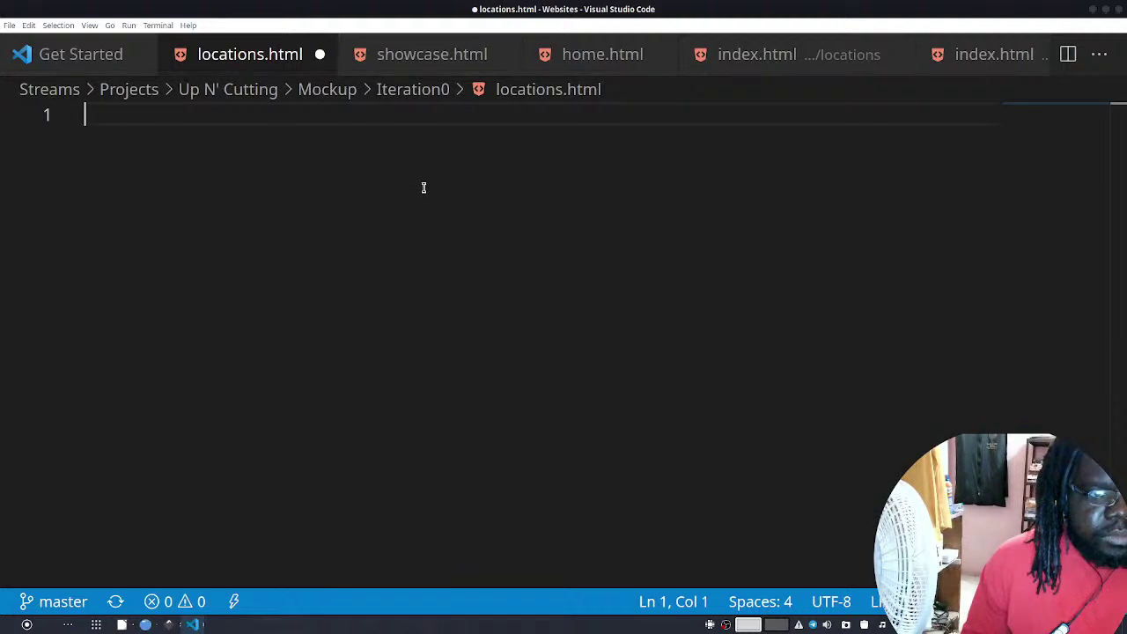
# Insert the main block headed "The CSS for this will pull from the body's class" from the clipboard history into locations.html and save
pyautogui.press('Return')
pyautogui.press('BackSpace')
pyautogui.hotkey('ctrl', 's')
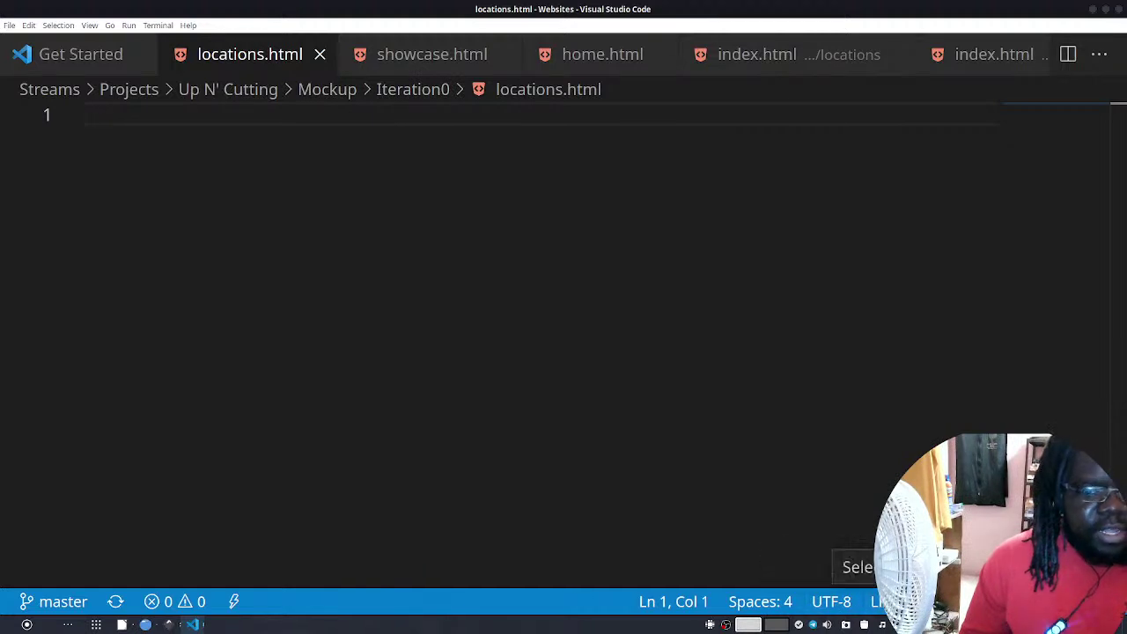
pyautogui.press('super+v')
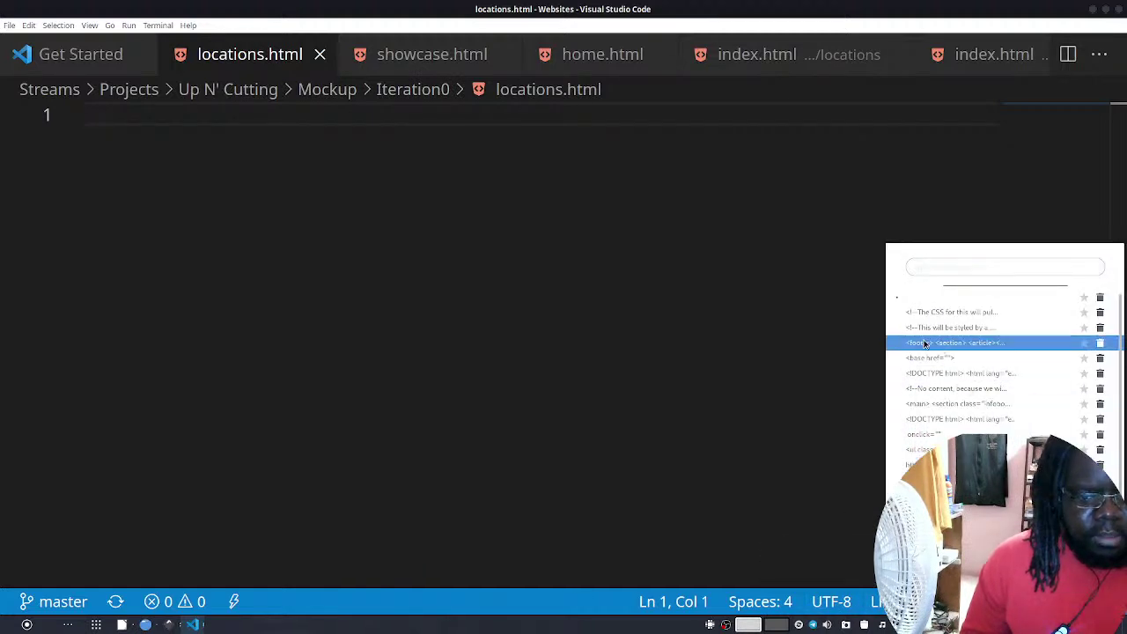
pyautogui.click(944, 327)
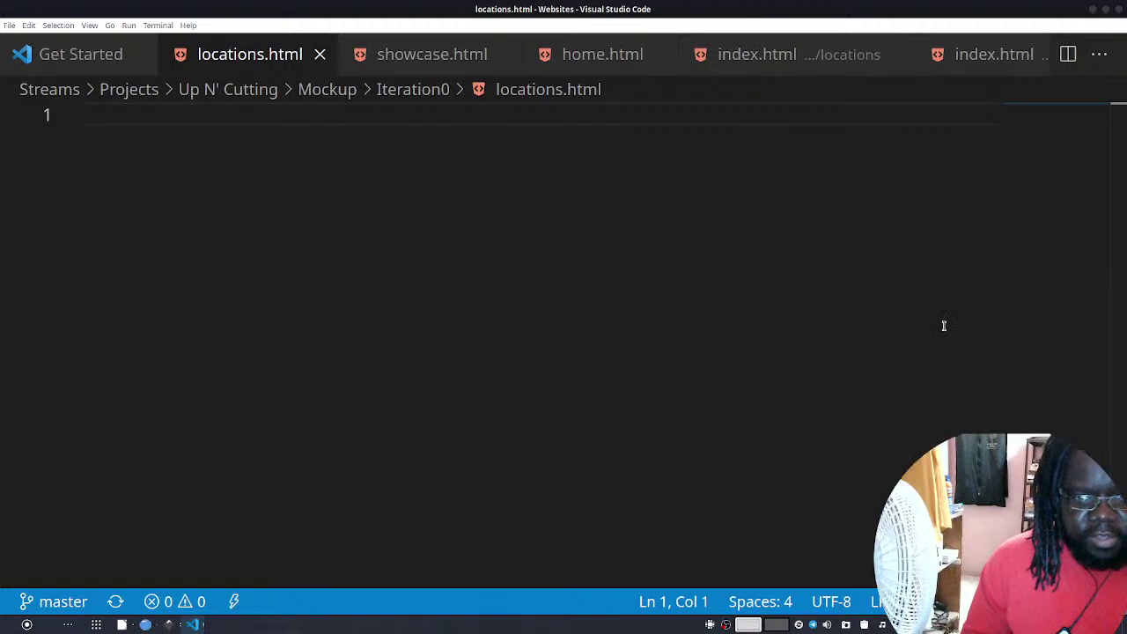
pyautogui.press('super+v')
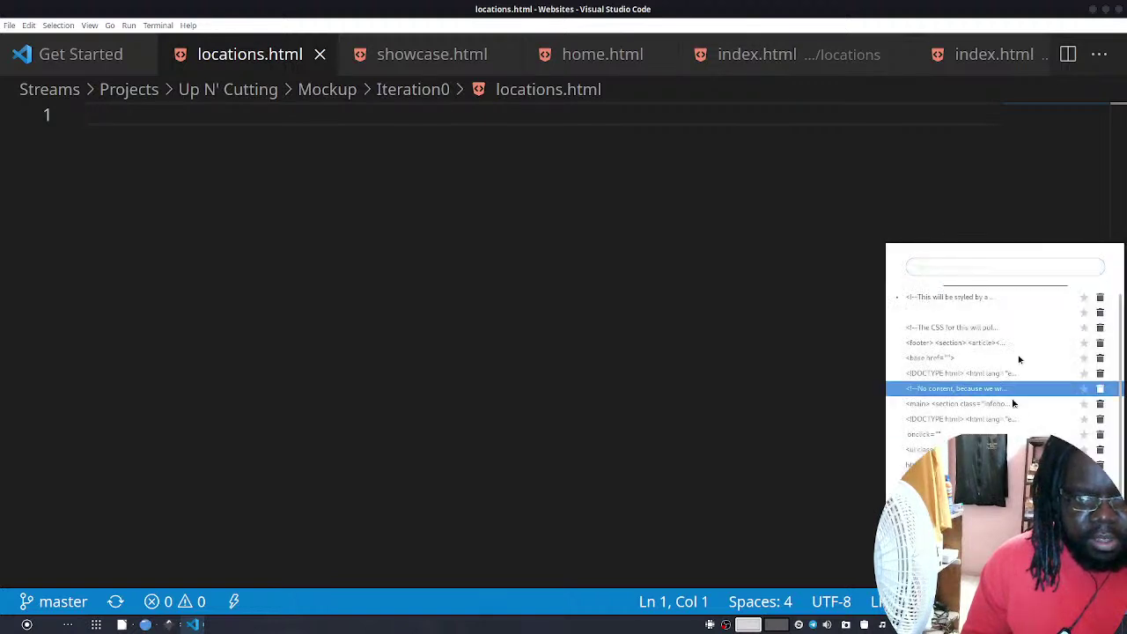
pyautogui.click(970, 326)
pyautogui.write('<!--The CSS for this will pull from the body\'s class--> <main>   <section>     <article></article>     <article></article>     <article></article>     <article></article>   </section>    <!--For the map; it could also be a canvas if we were to use that technology-->   <iframe src="" frameborder="0"></iframe> </main>')
pyautogui.hotkey('ctrl', 's')
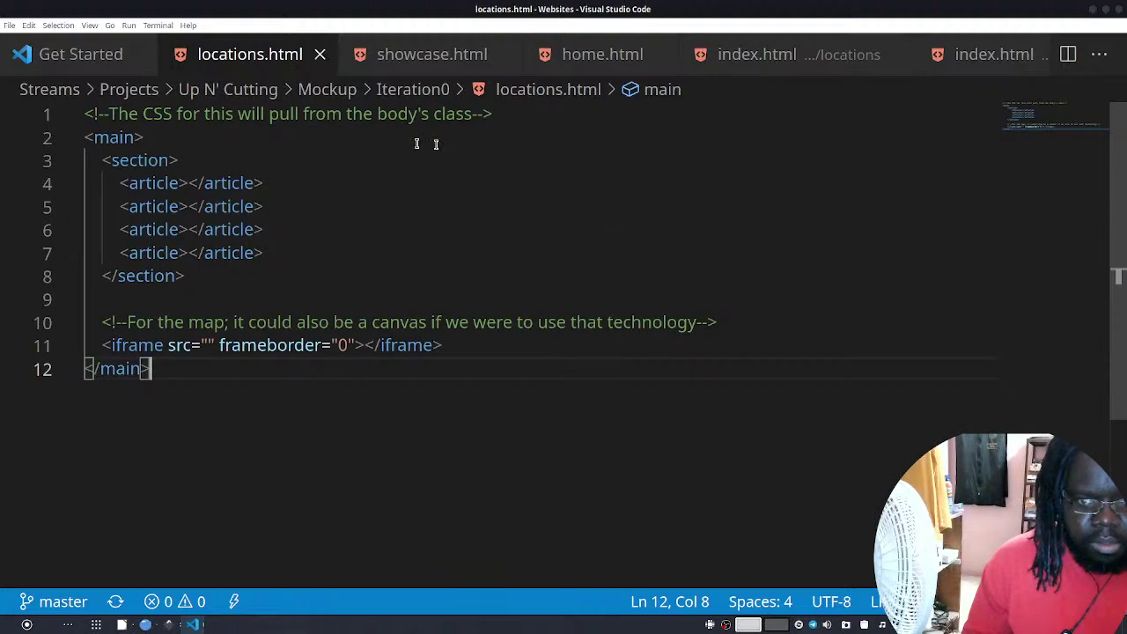
# Copy the section, map comment and iframe inside the main element of locations.html, and delete them from there
pyautogui.click(216, 149)
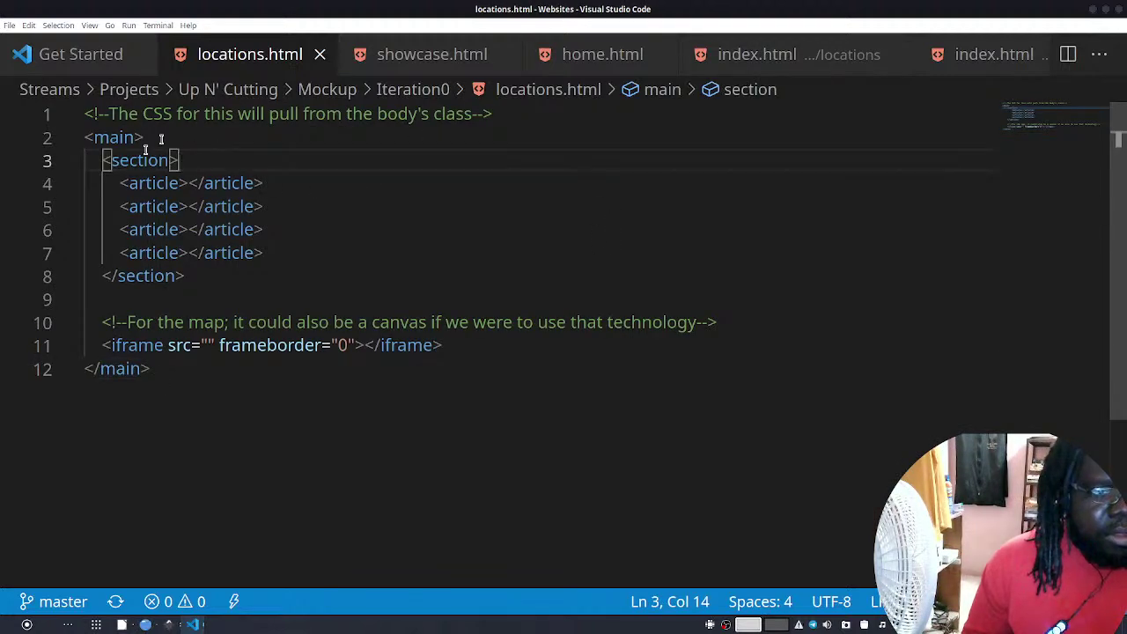
pyautogui.click(114, 159)
pyautogui.click(104, 158)
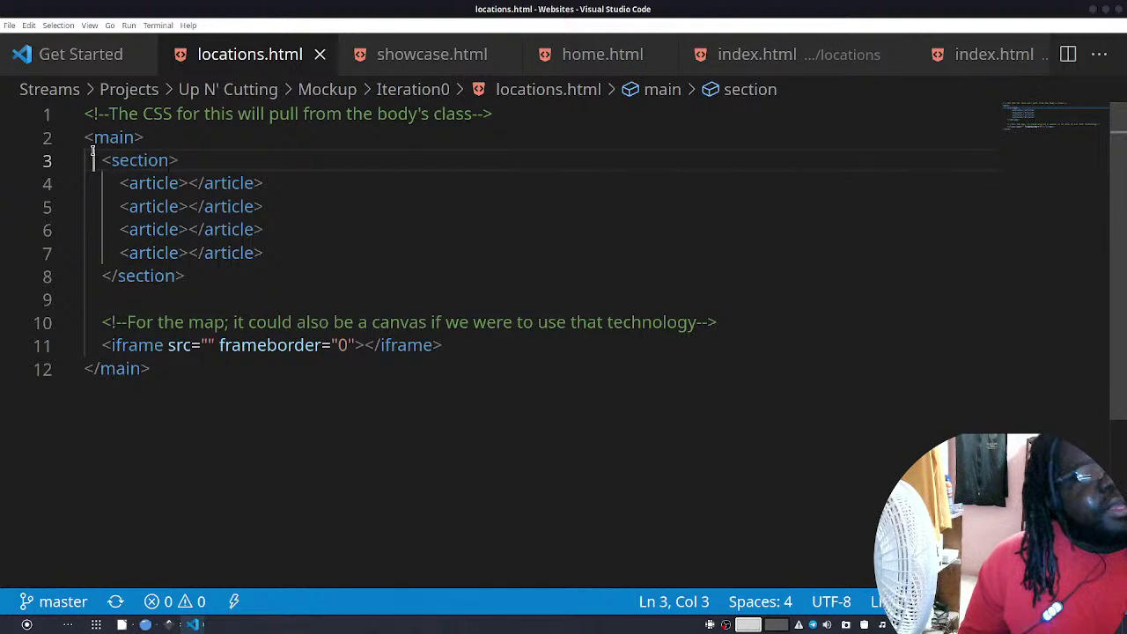
pyautogui.moveTo(104, 158); pyautogui.dragTo(444, 343)
pyautogui.hotkey('ctrl', 'c')
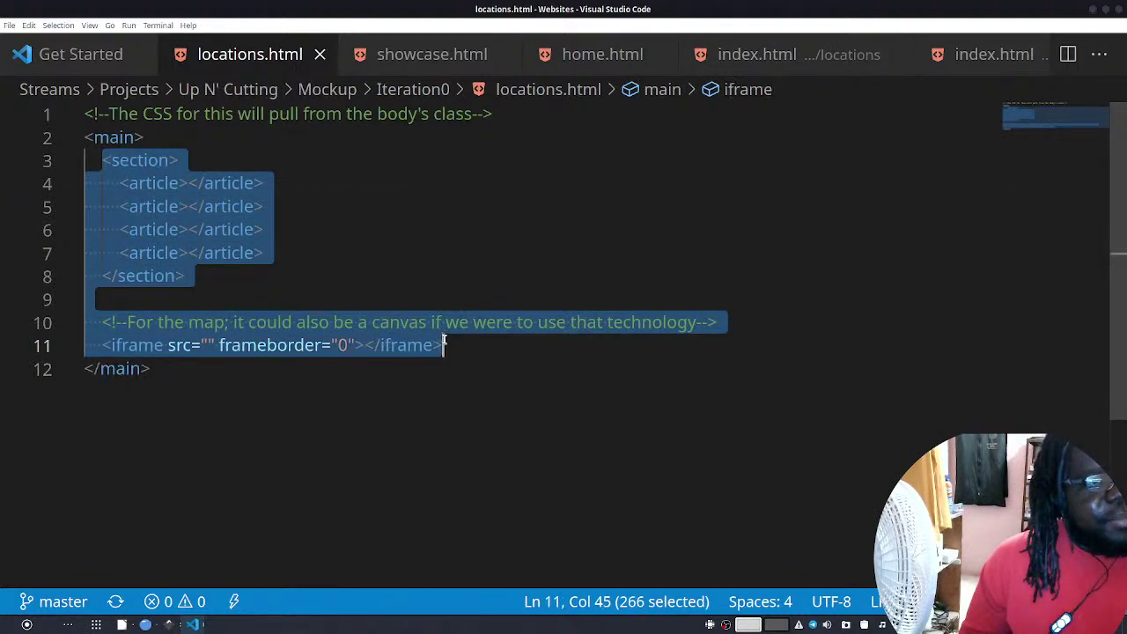
pyautogui.press('BackSpace')
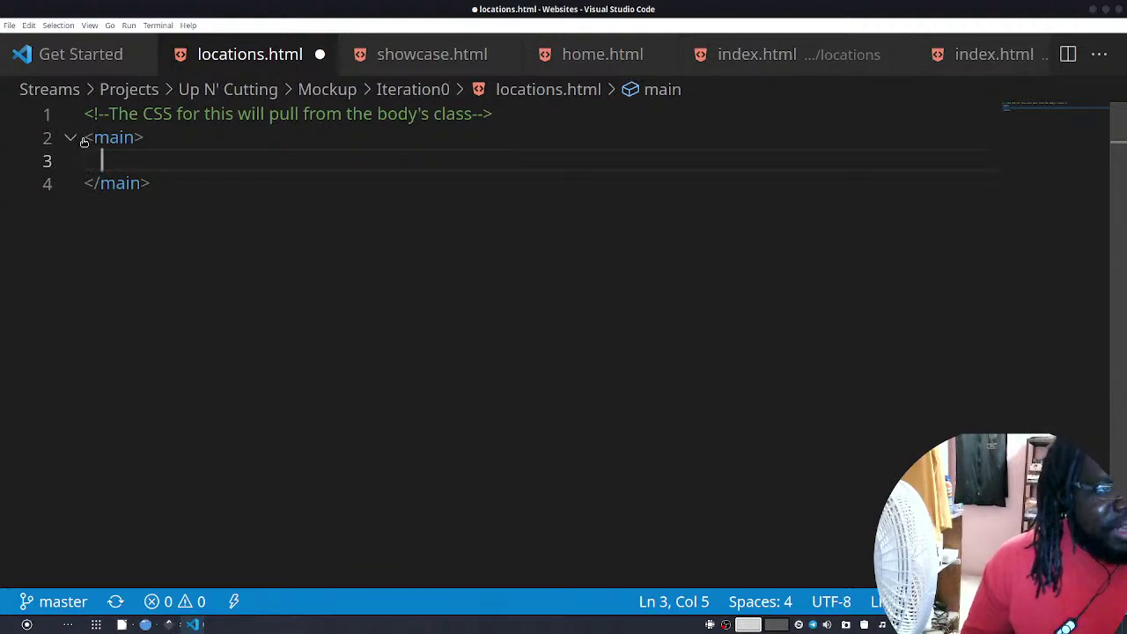
# Replace the empty main element in locations.html with the copied section, map comment and iframe, and save
pyautogui.click(189, 189)
pyautogui.hotkey('shift', 'Up')
pyautogui.hotkey('shift', 'Up')
pyautogui.hotkey('shift', 'Up')
pyautogui.hotkey('shift', 'Down')
pyautogui.hotkey('shift', 'Home')
pyautogui.hotkey('ctrl', 'v')
pyautogui.hotkey('ctrl', 's')
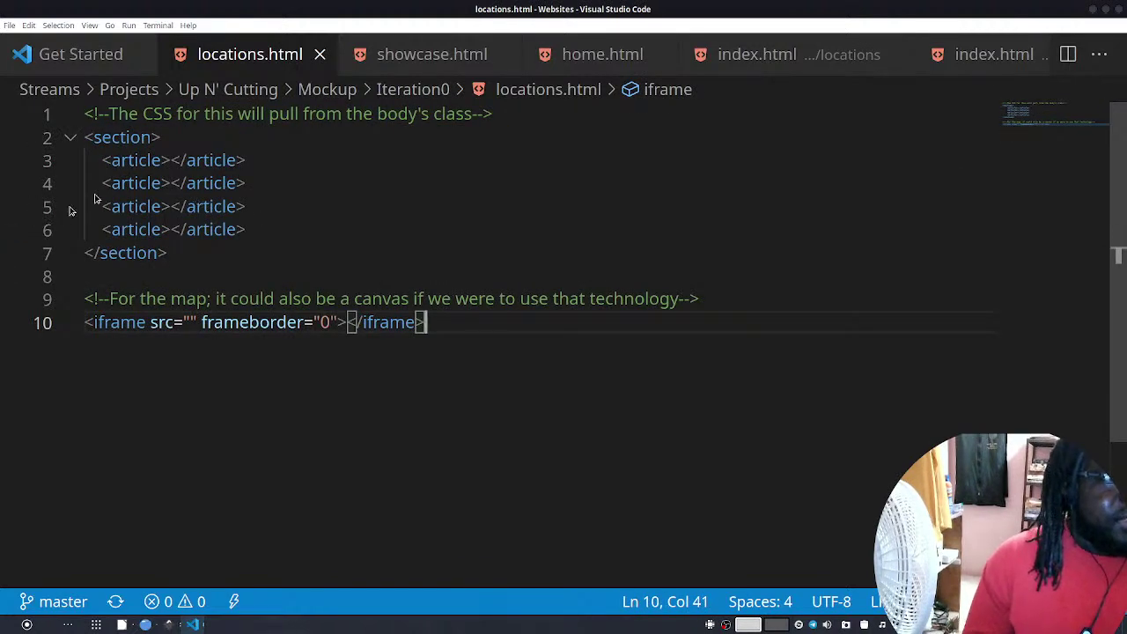
# Close home.html and reopen it from the Iteration0 folder
pyautogui.click(374, 69)
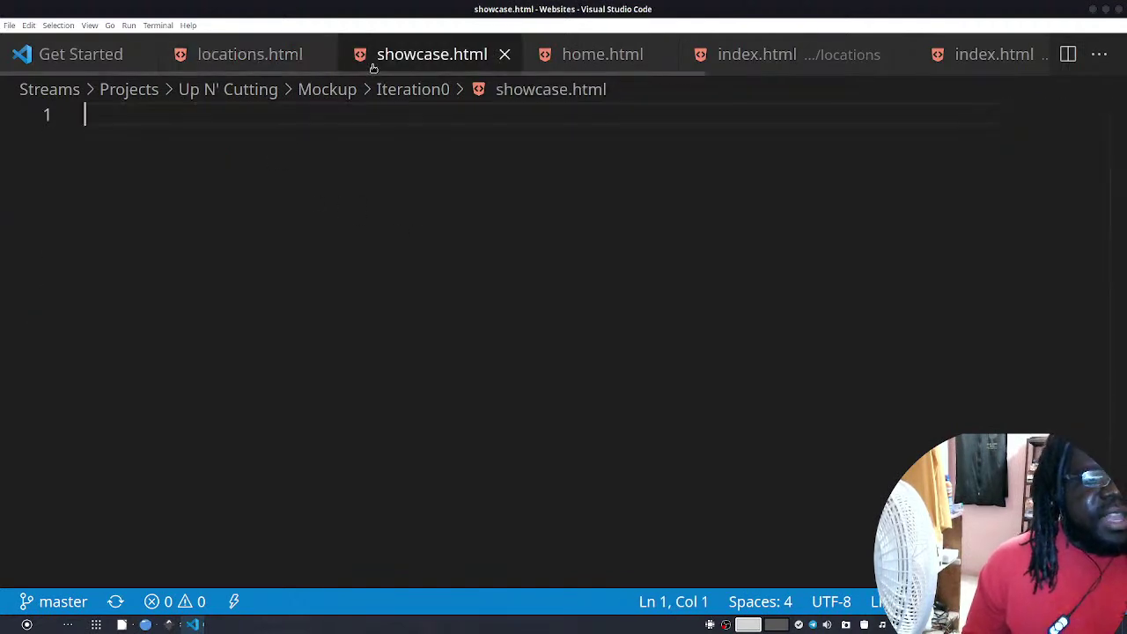
pyautogui.click(660, 55)
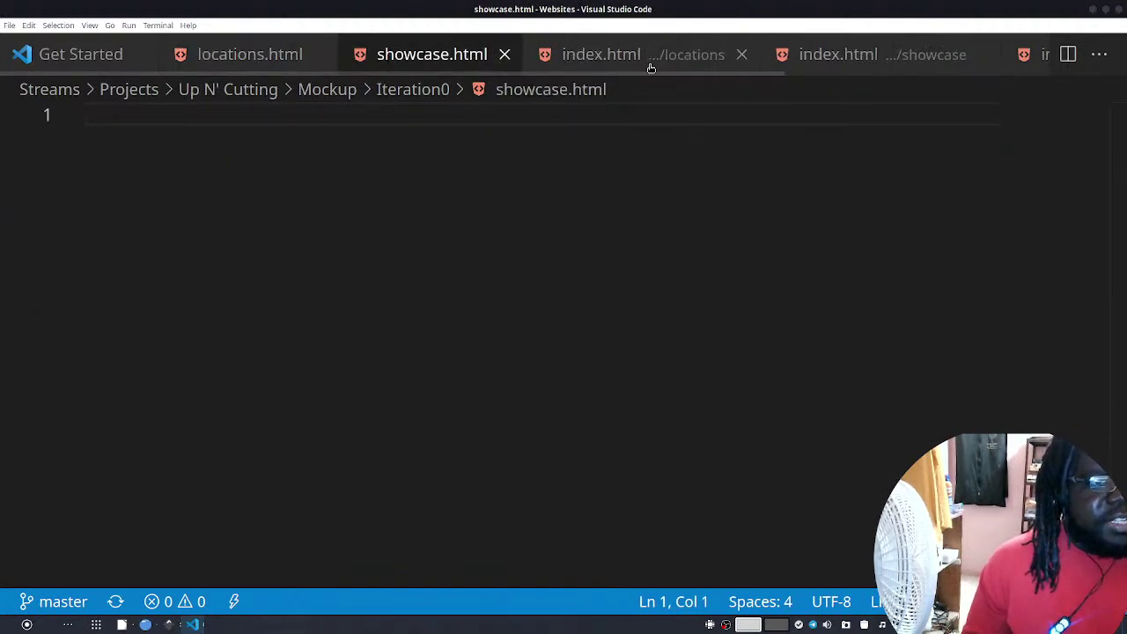
pyautogui.click(82, 54)
pyautogui.click(201, 214)
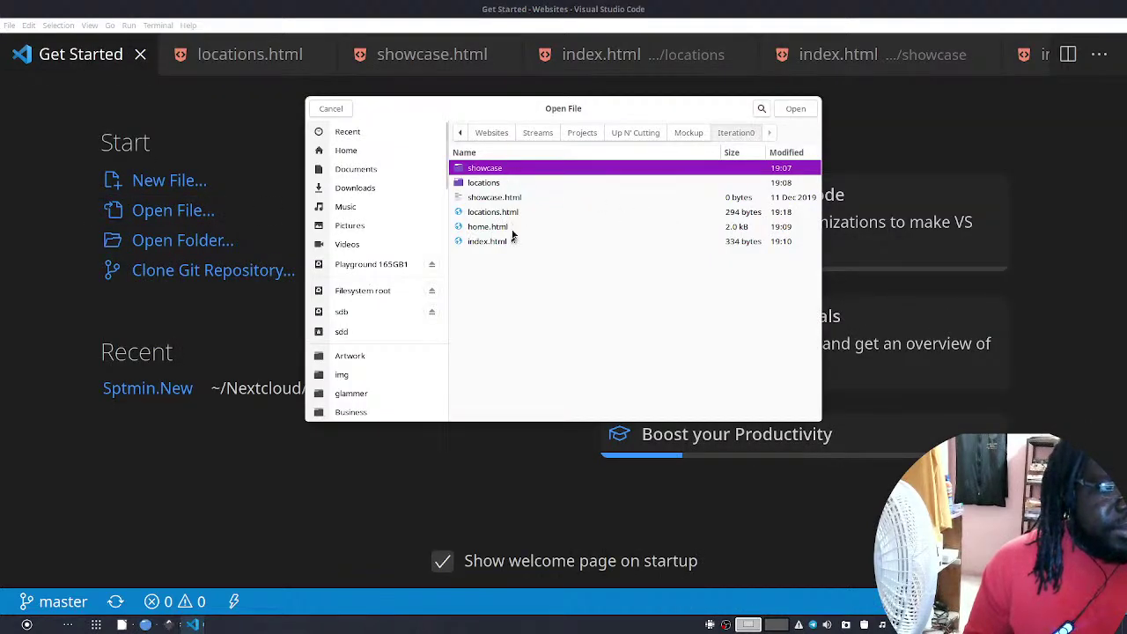
pyautogui.doubleClick(516, 226)
# Cut everything from the infobox section through the hr out of the main element in home.html
pyautogui.click(88, 162)
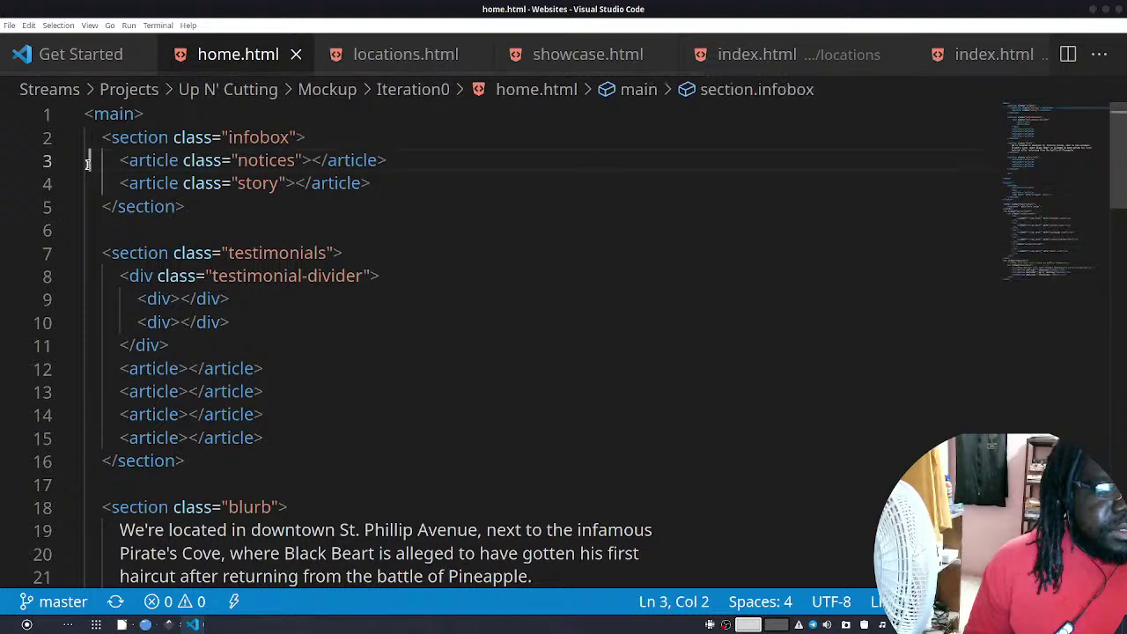
pyautogui.moveTo(103, 119)
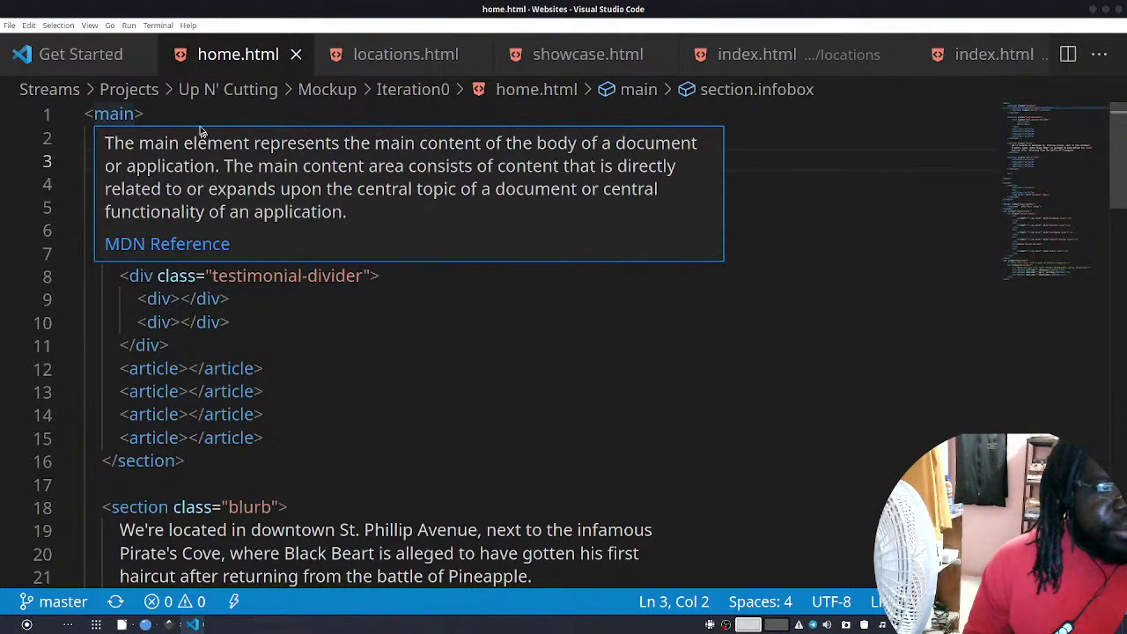
pyautogui.click(172, 116)
pyautogui.click(104, 138)
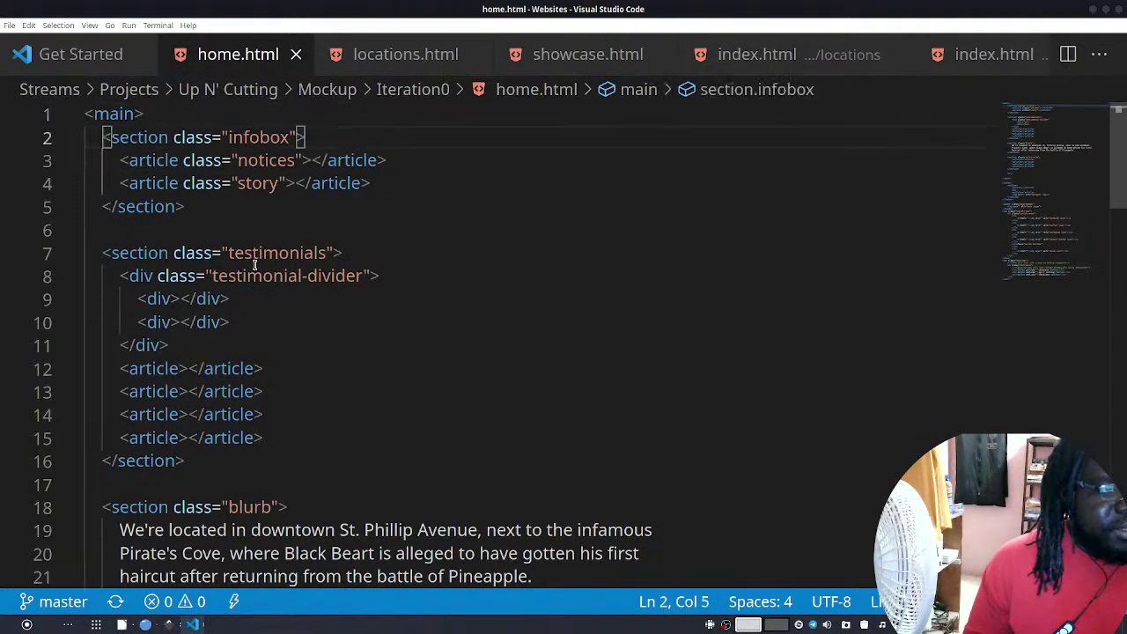
pyautogui.scroll(-15, 255, 262)
pyautogui.scroll(4, 194, 300)
pyautogui.scroll(6, 194, 294)
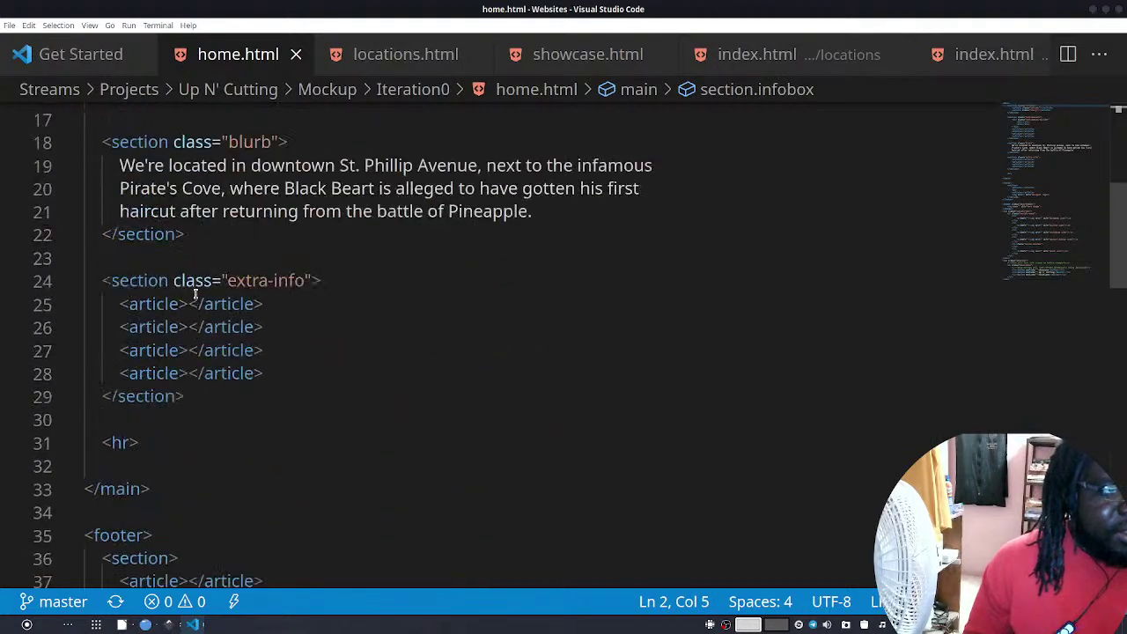
pyautogui.keyDown('shift'); pyautogui.click(158, 447); pyautogui.keyUp('shift')
pyautogui.press('BackSpace')
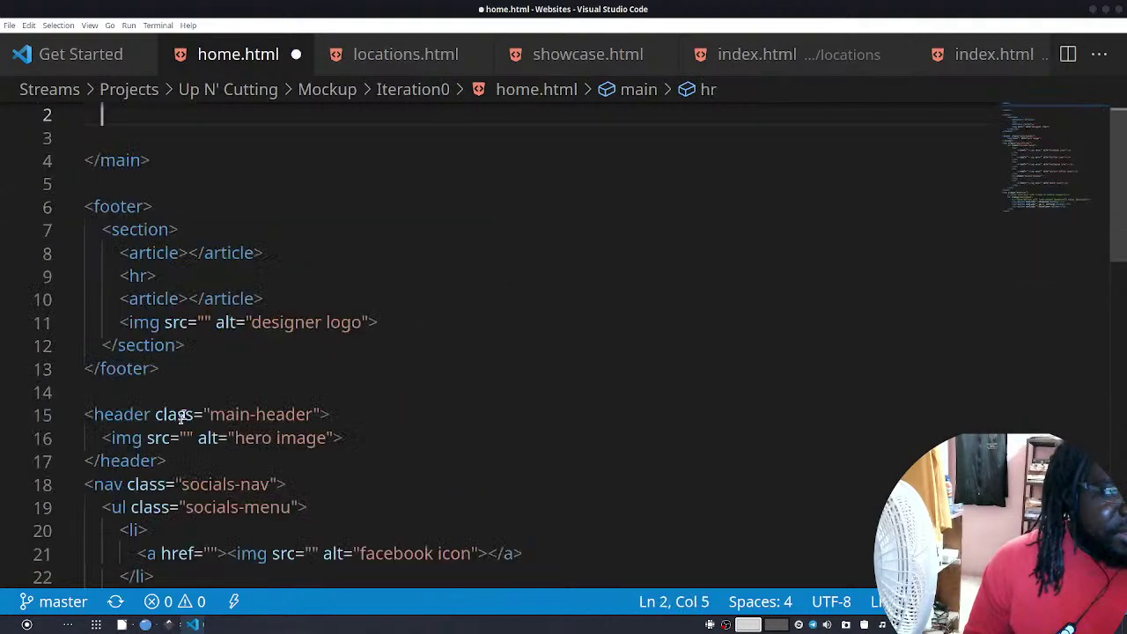
# Replace the emptied main element in home.html with the cut sections and hr, and save the file
pyautogui.scroll(1, 168, 180)
pyautogui.moveTo(160, 194); pyautogui.dragTo(81, 114)
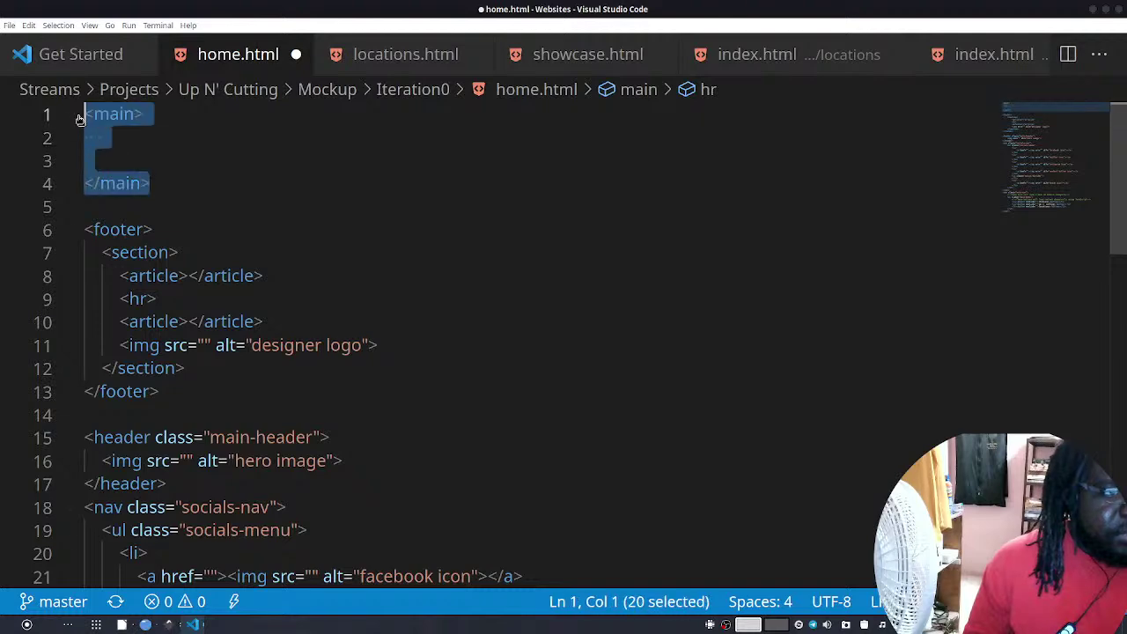
pyautogui.hotkey('ctrl', 'v')
pyautogui.hotkey('ctrl', 's')
pyautogui.scroll(-7, 231, 349)
pyautogui.scroll(3, 188, 293)
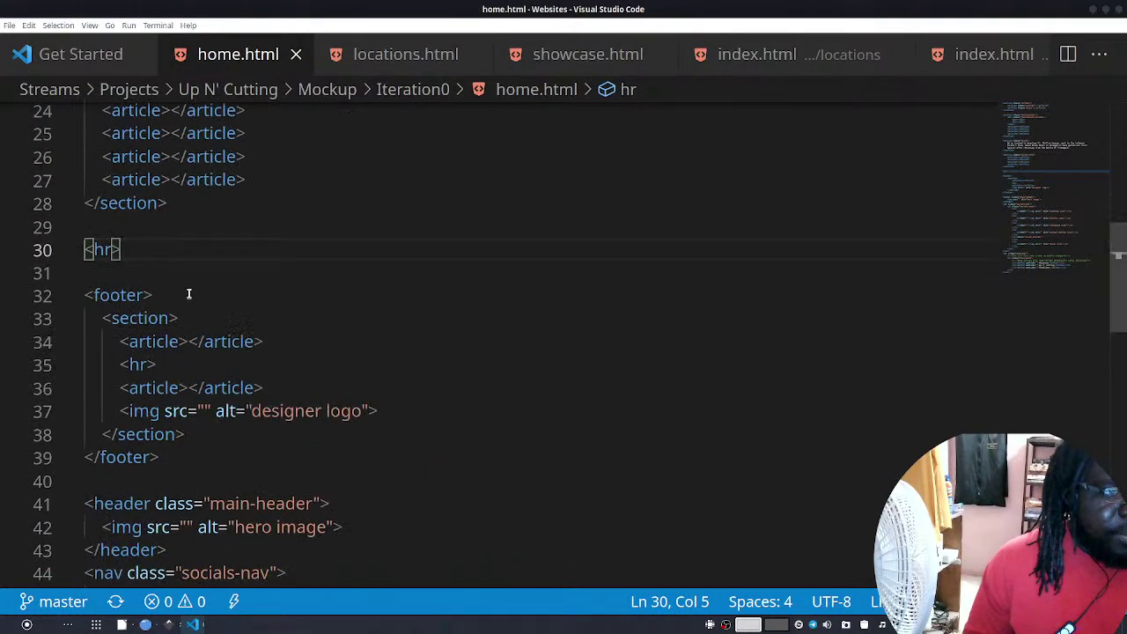